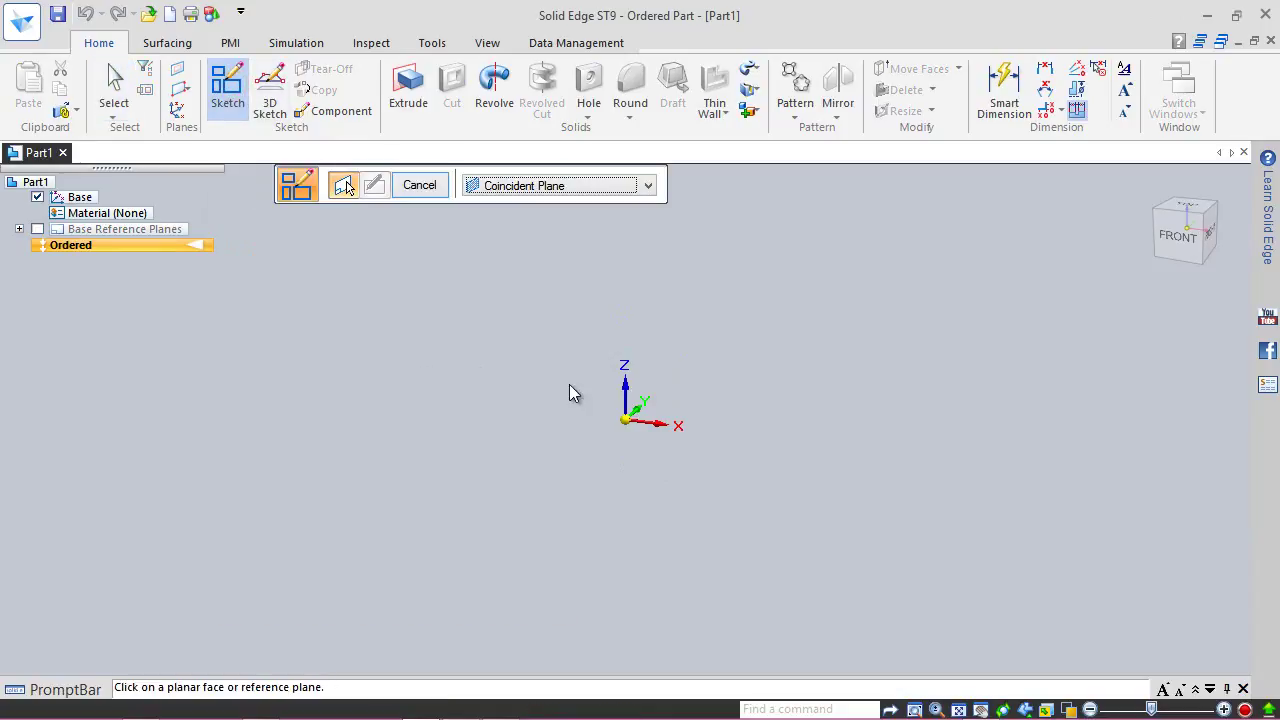
Step: Start a sketch on the front XZ plane and set the ANSI (in) dimension style's linear and angular round-off to .12345
click(631, 395)
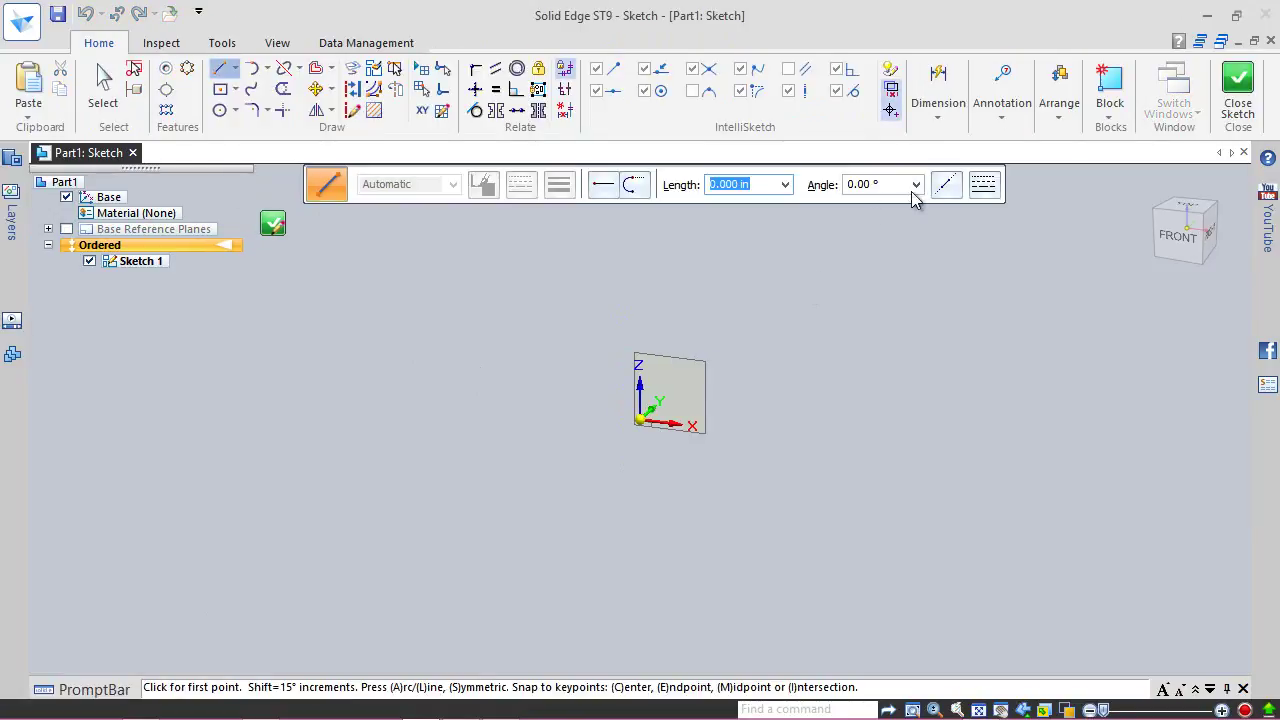
click(945, 124)
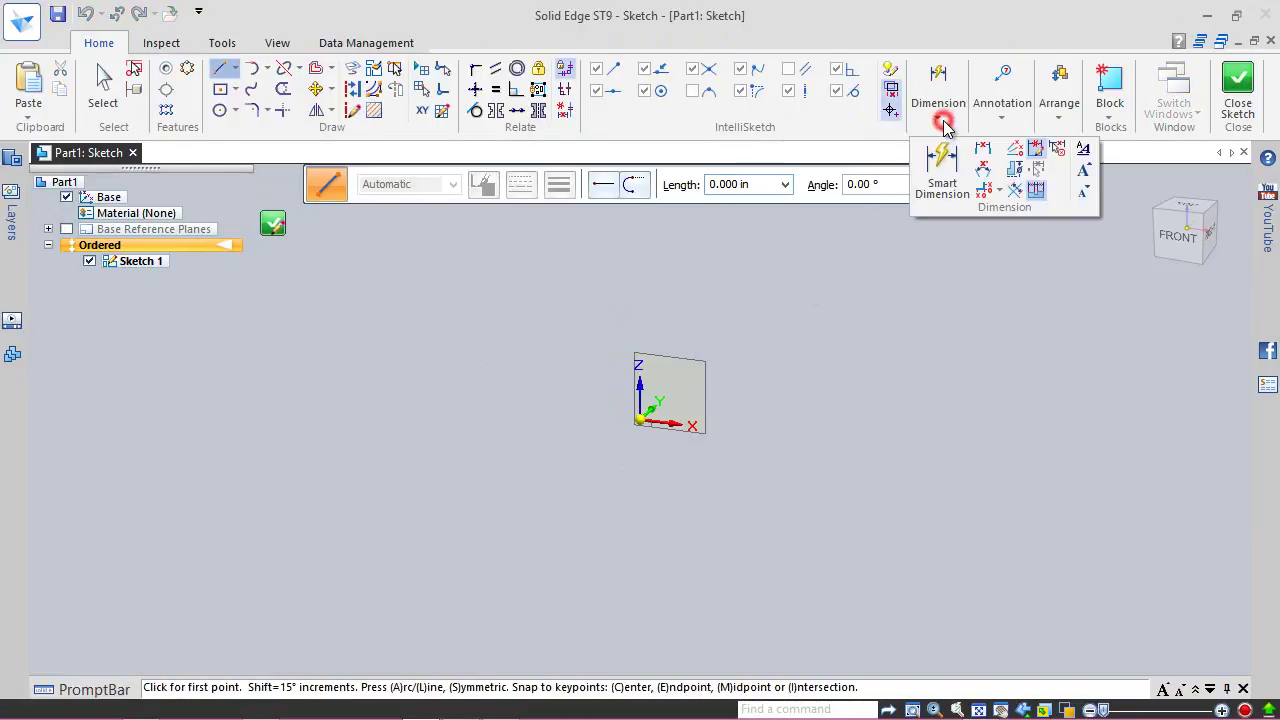
click(1088, 152)
click(547, 234)
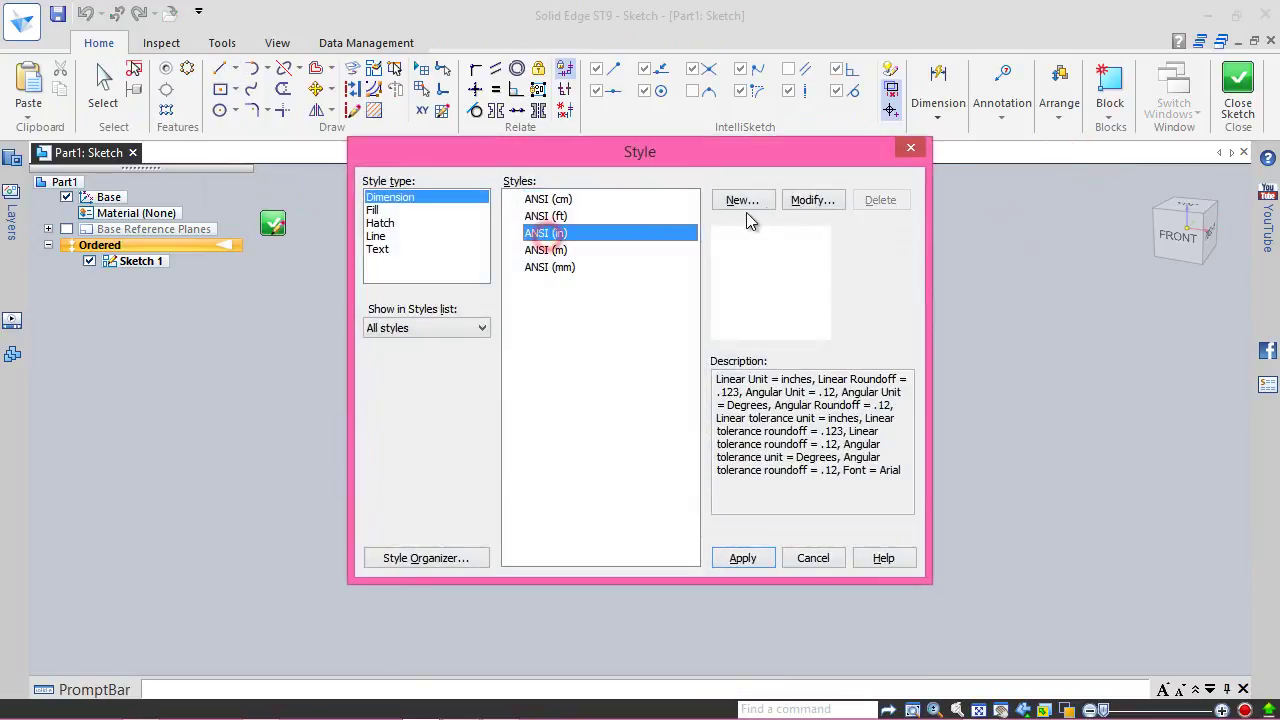
click(810, 200)
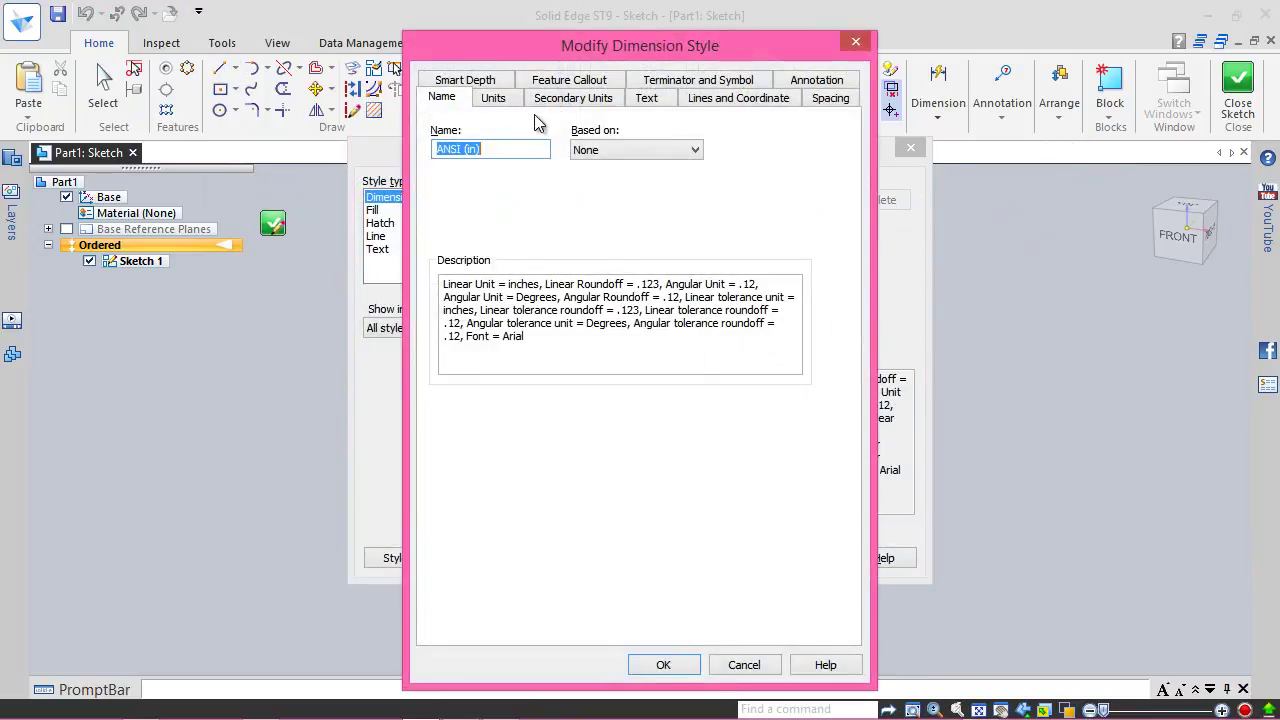
click(505, 97)
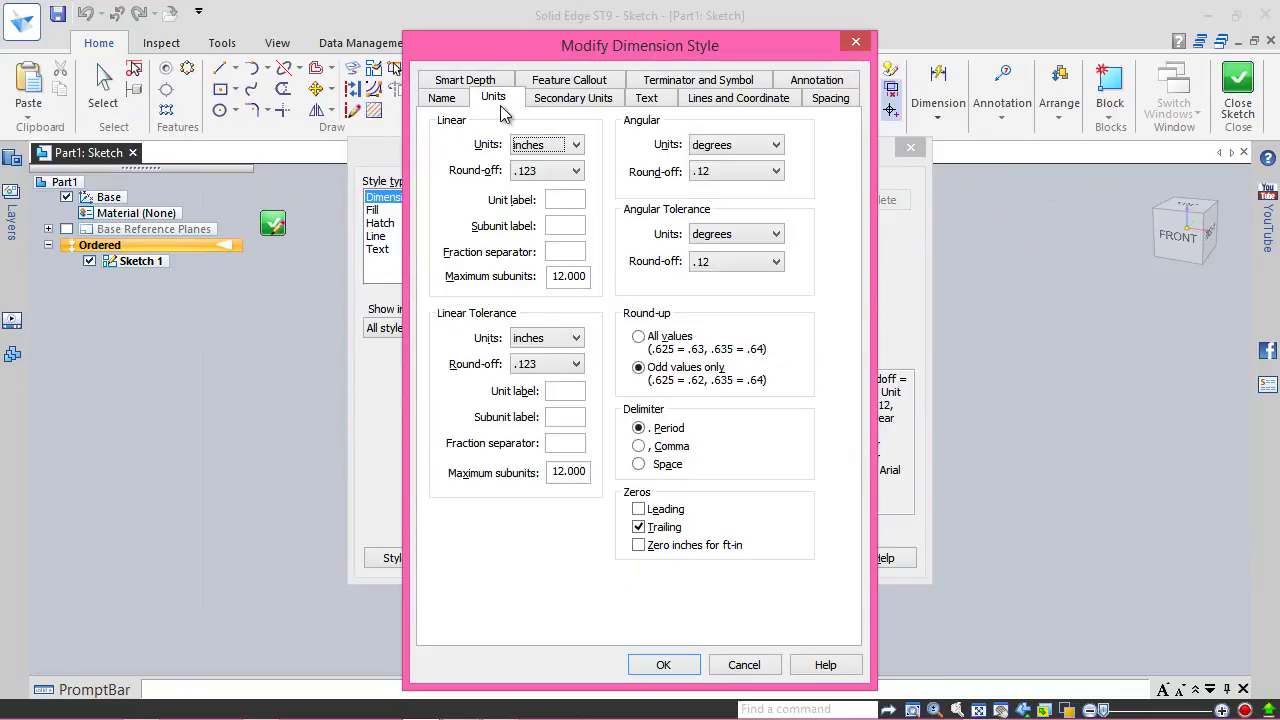
click(547, 172)
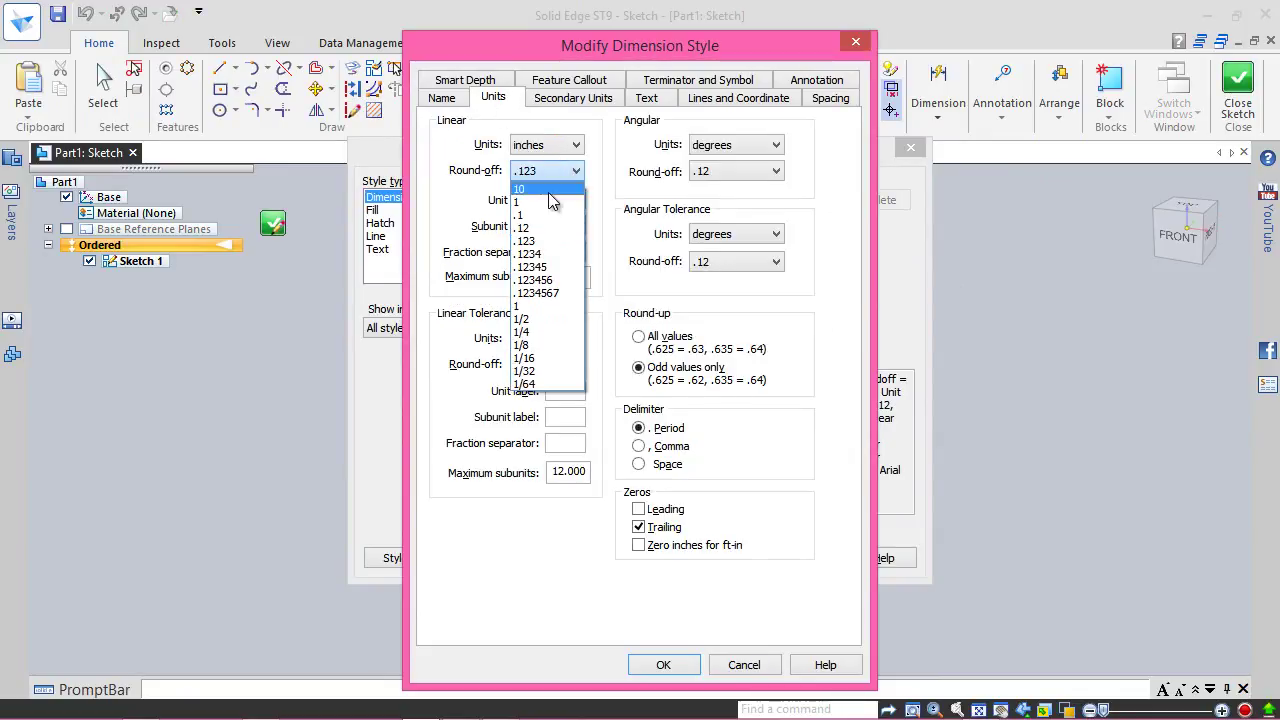
click(535, 280)
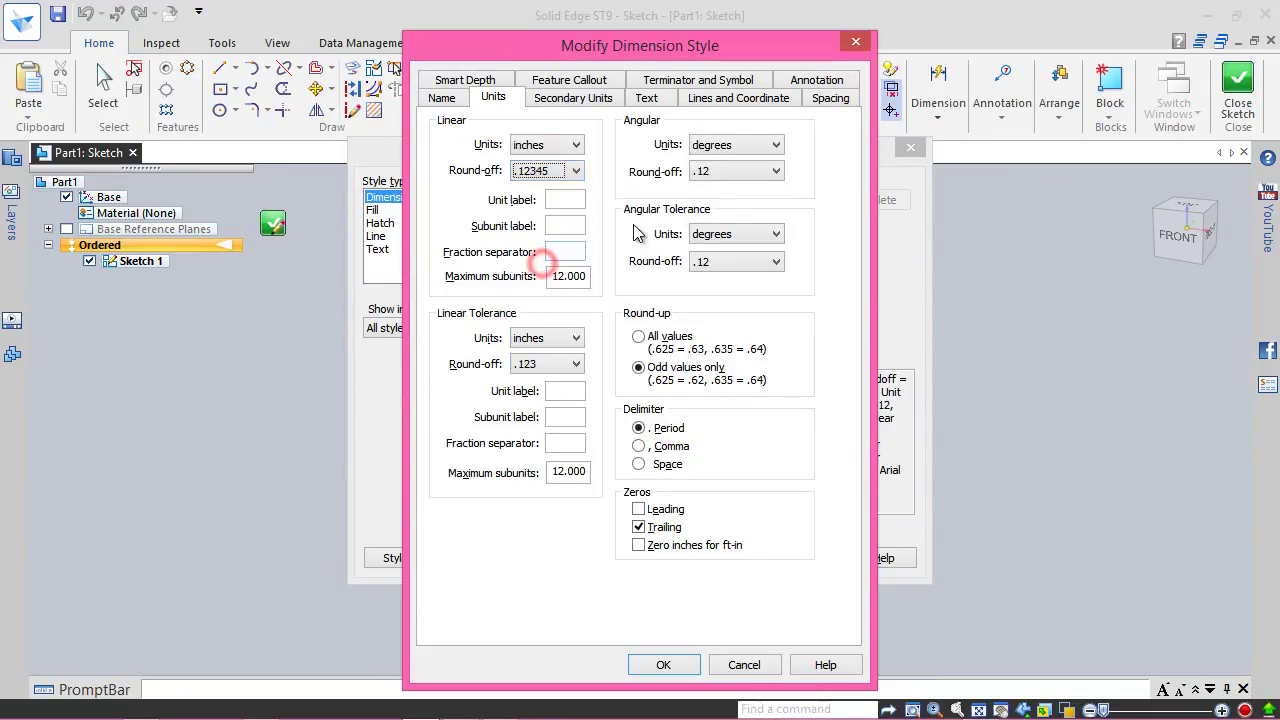
click(736, 171)
click(722, 266)
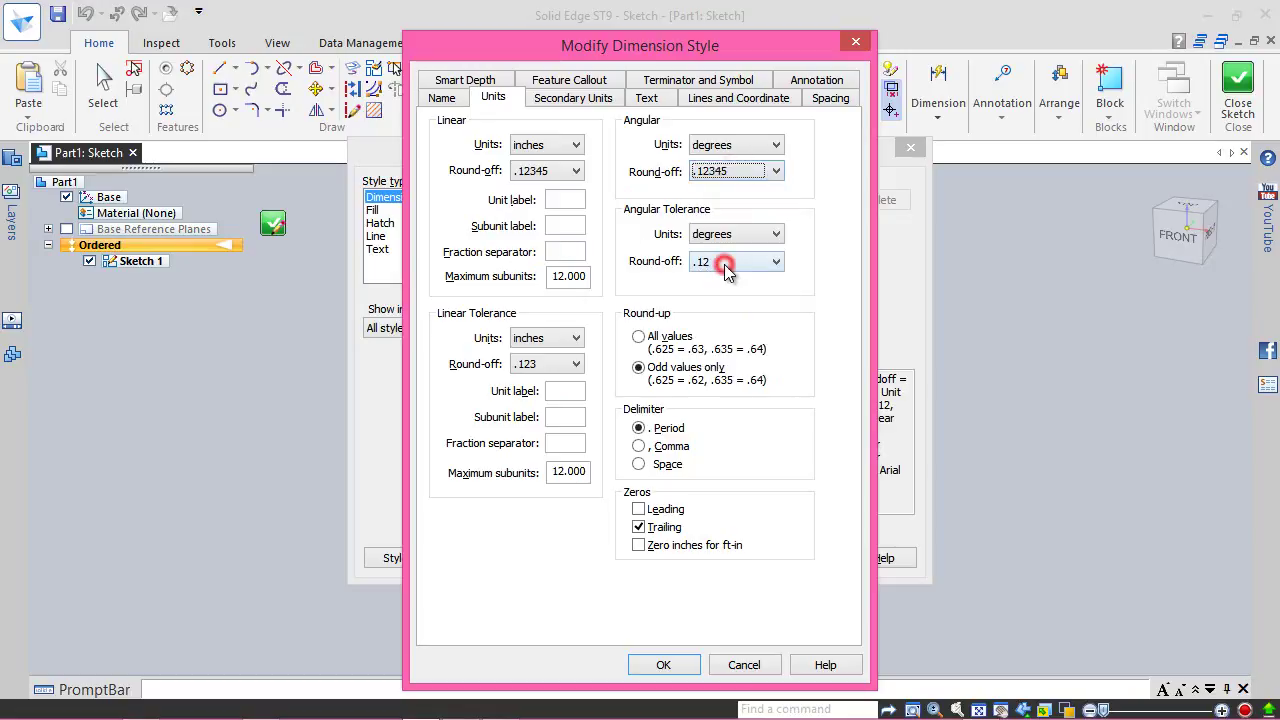
click(680, 670)
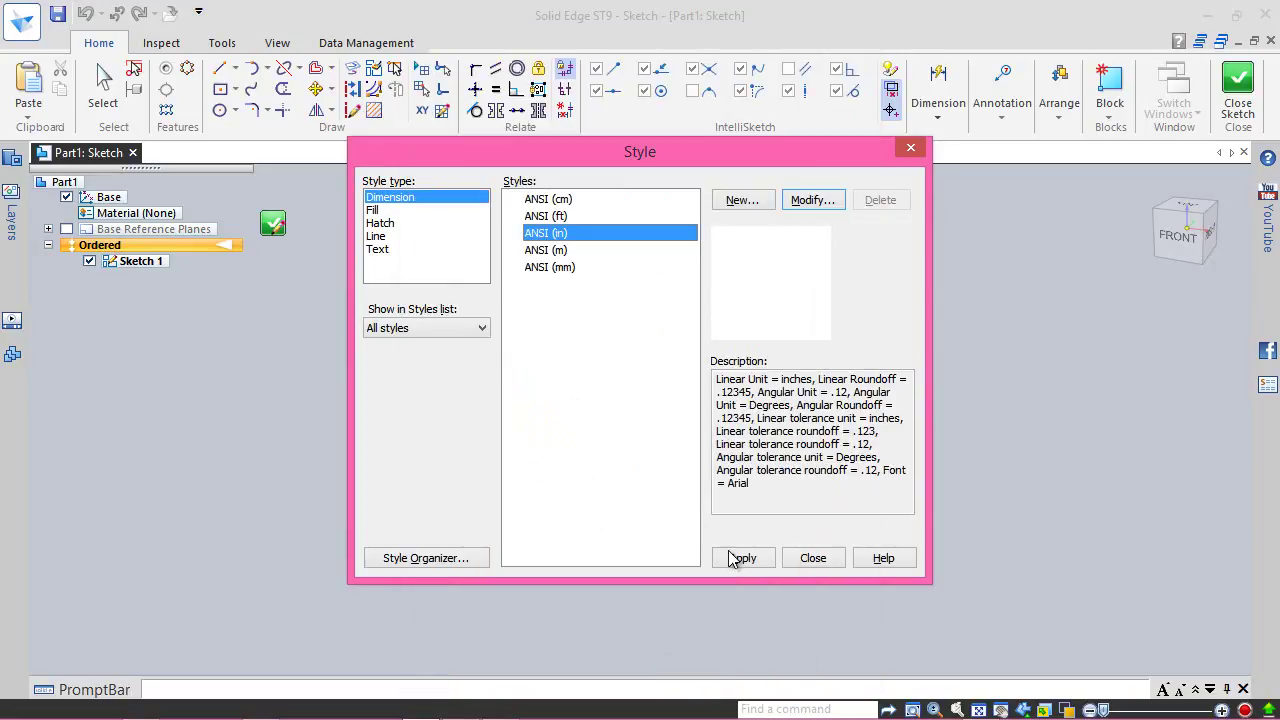
click(738, 557)
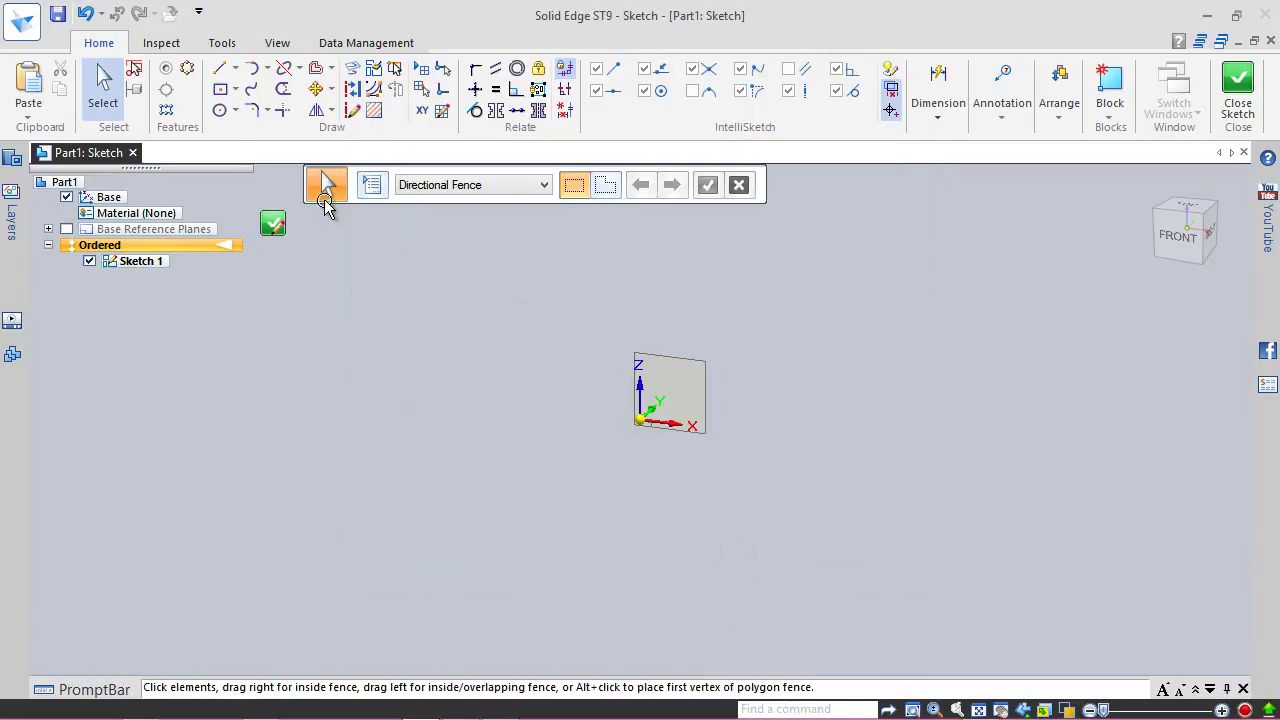
Step: Sketch a circle about 2.77 in in diameter centred on the origin
click(219, 110)
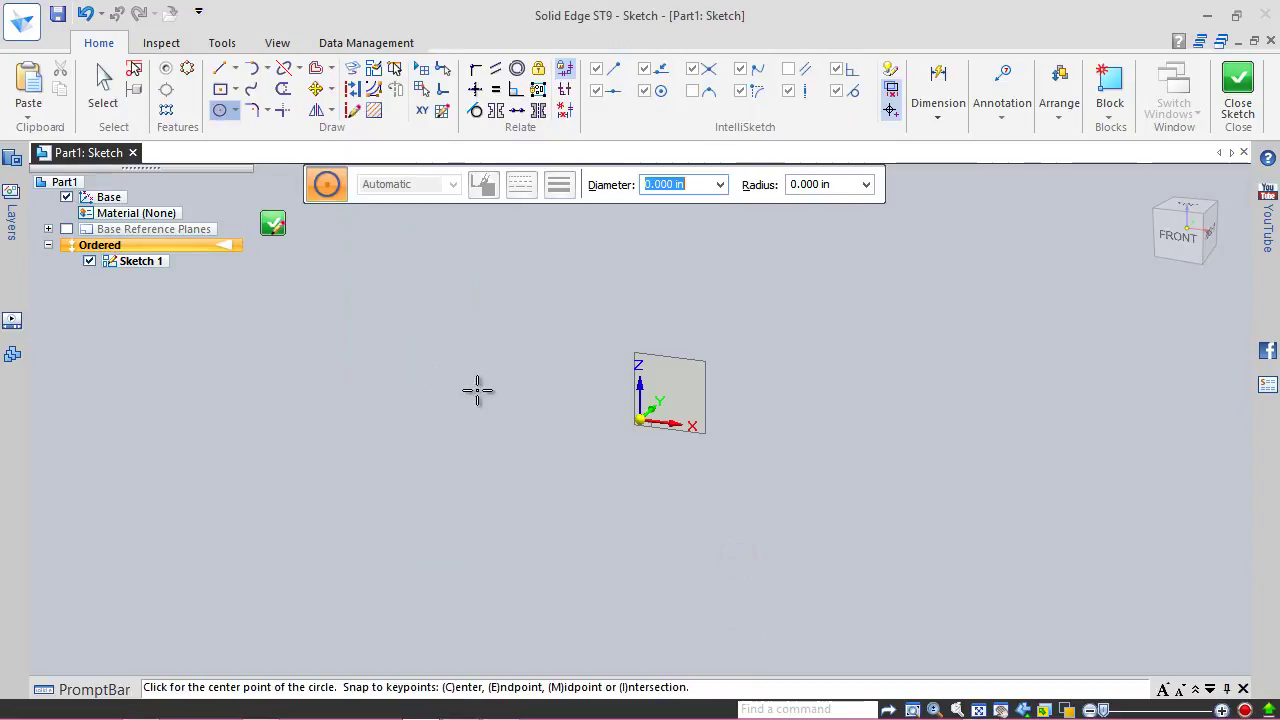
click(640, 420)
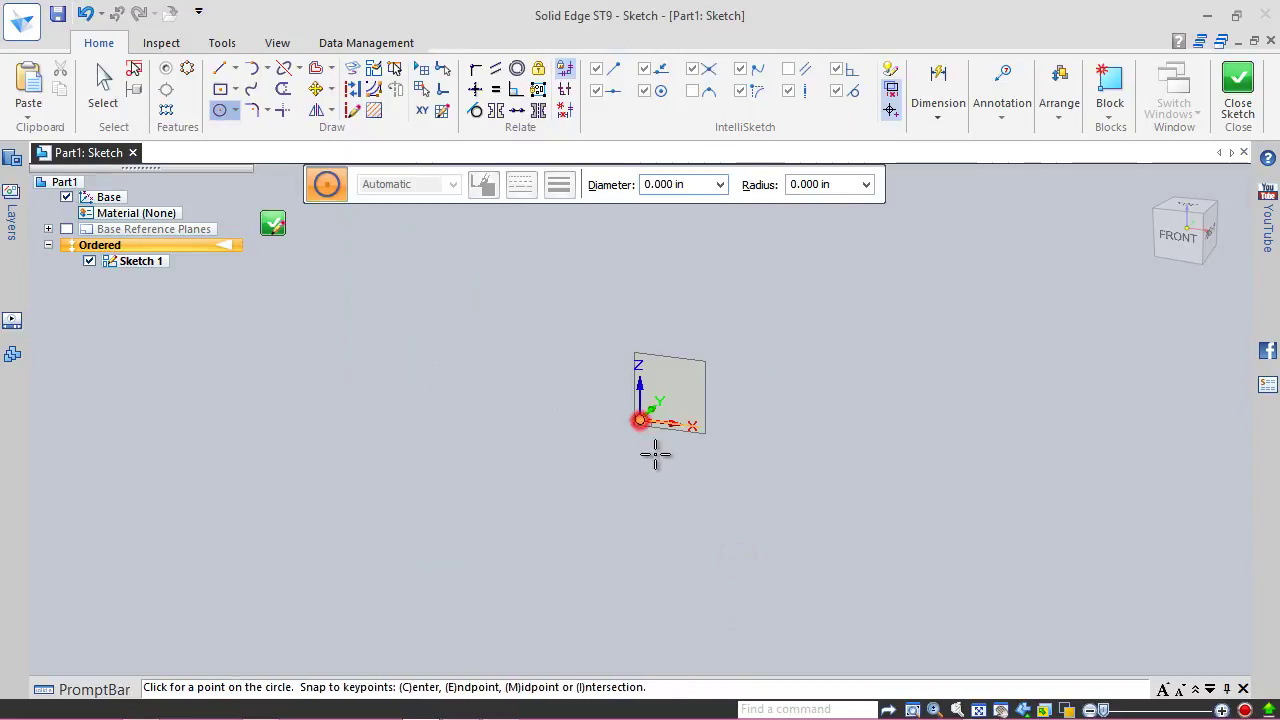
click(684, 512)
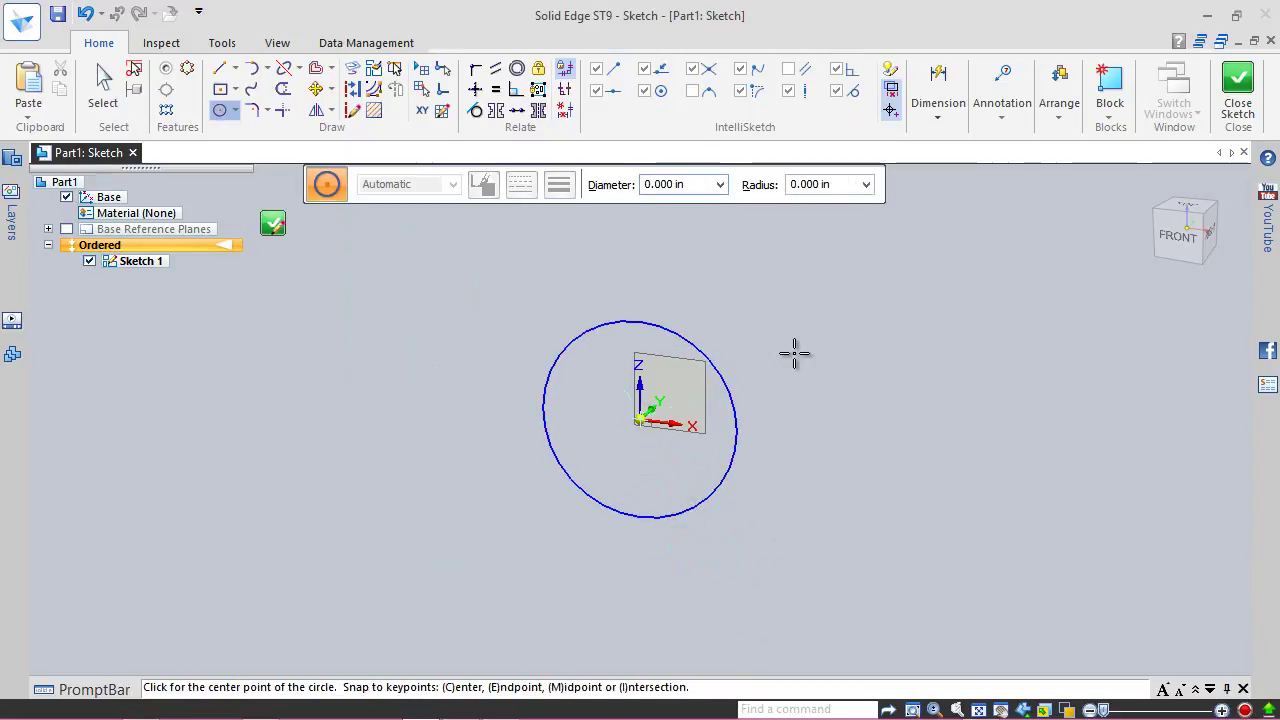
Step: Dimension the circle's diameter at .25 in and finish the sketch
right_drag(793, 355, 752, 362)
click(716, 372)
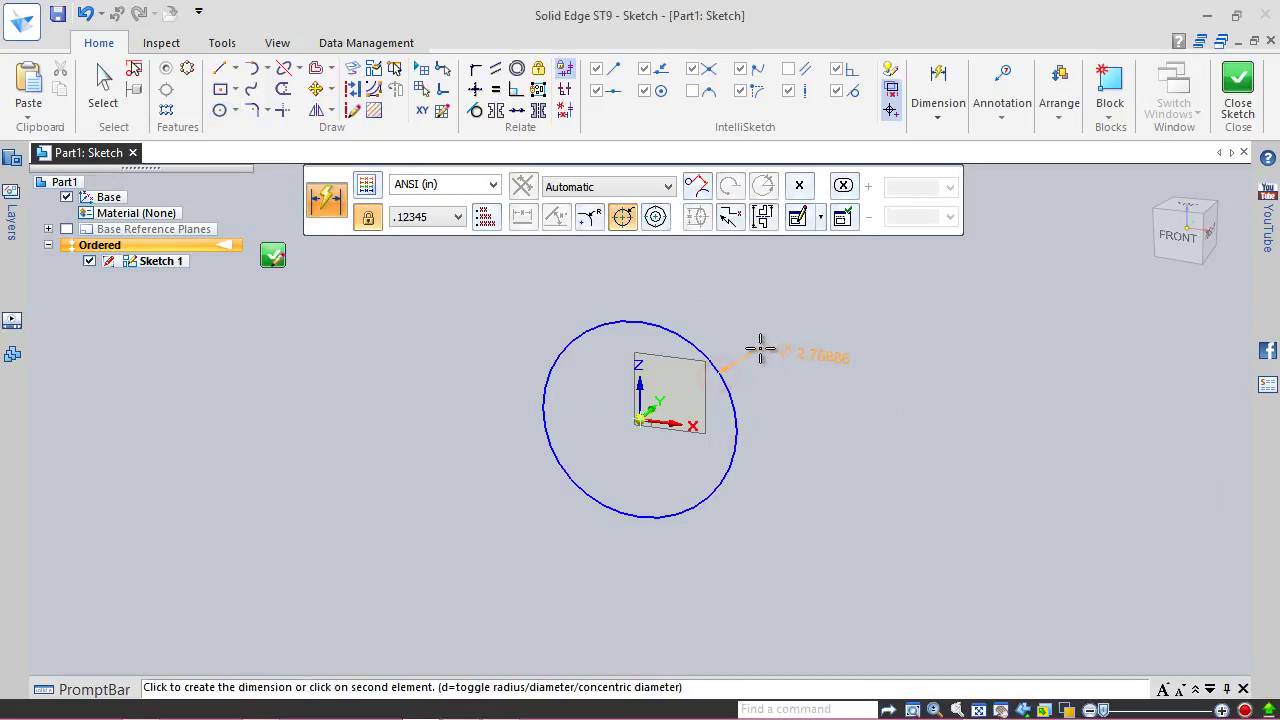
click(764, 349)
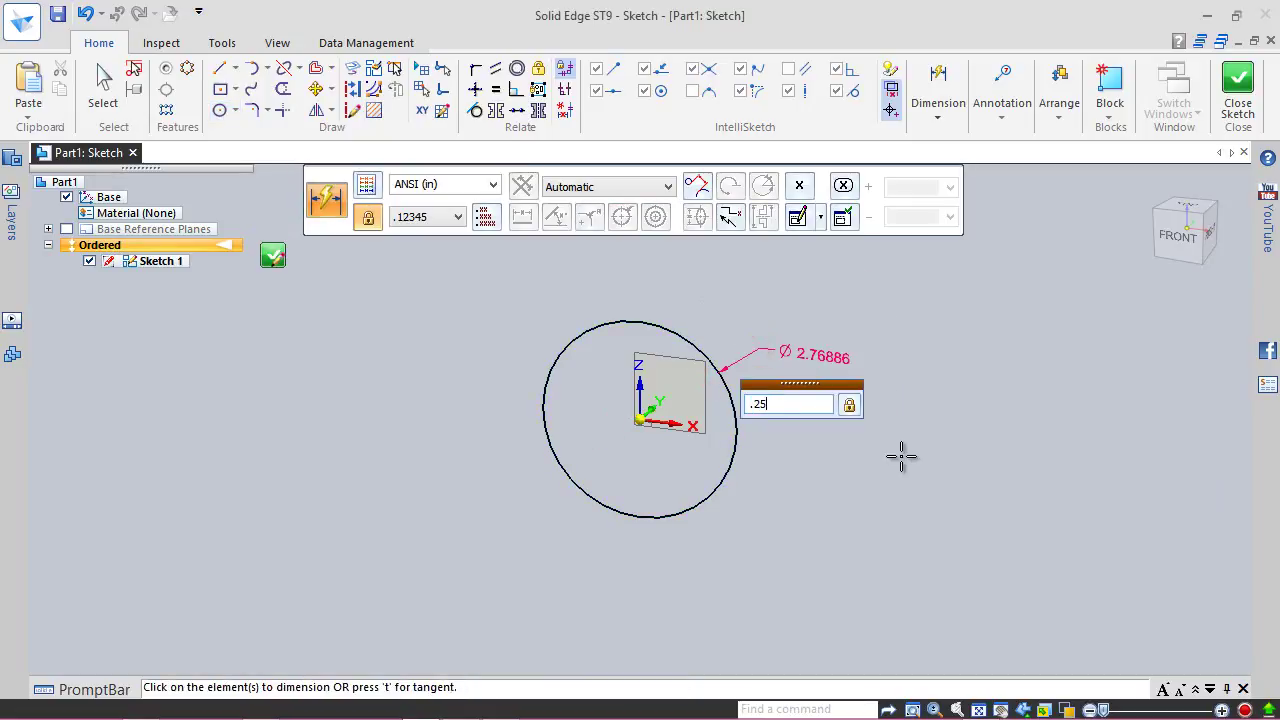
text(.25)
key(Return)
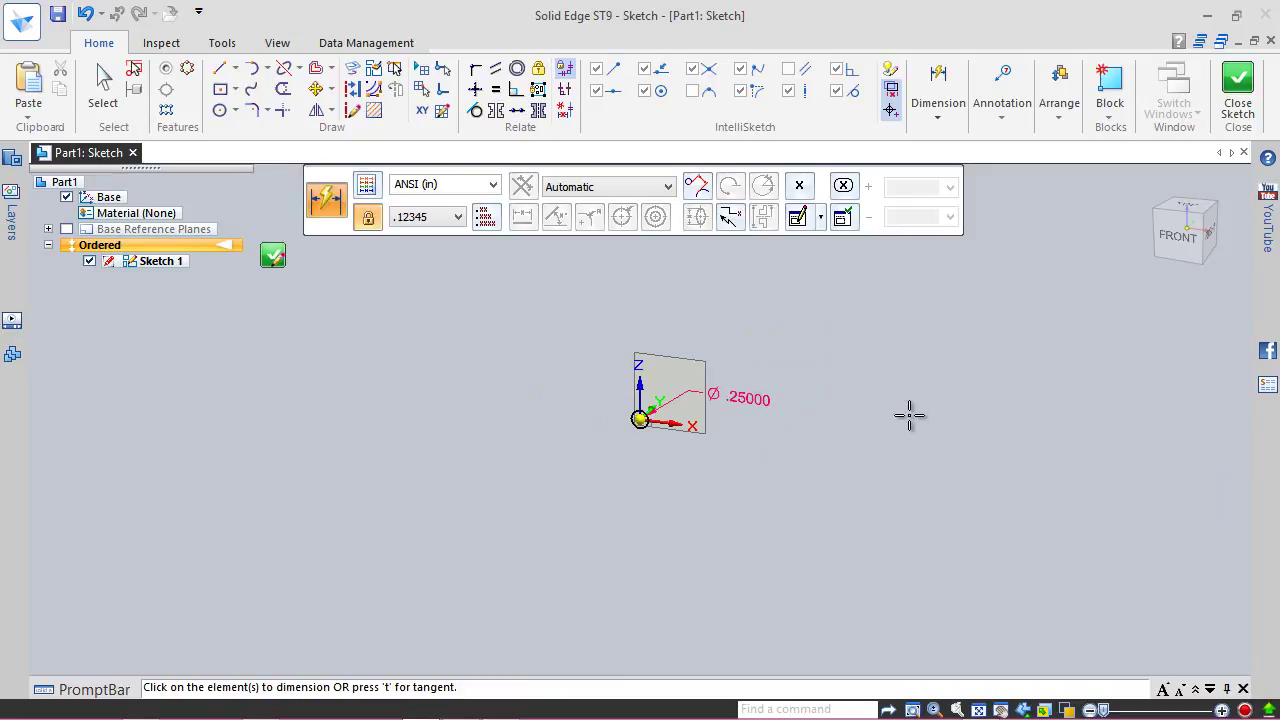
right_drag(906, 396, 906, 396)
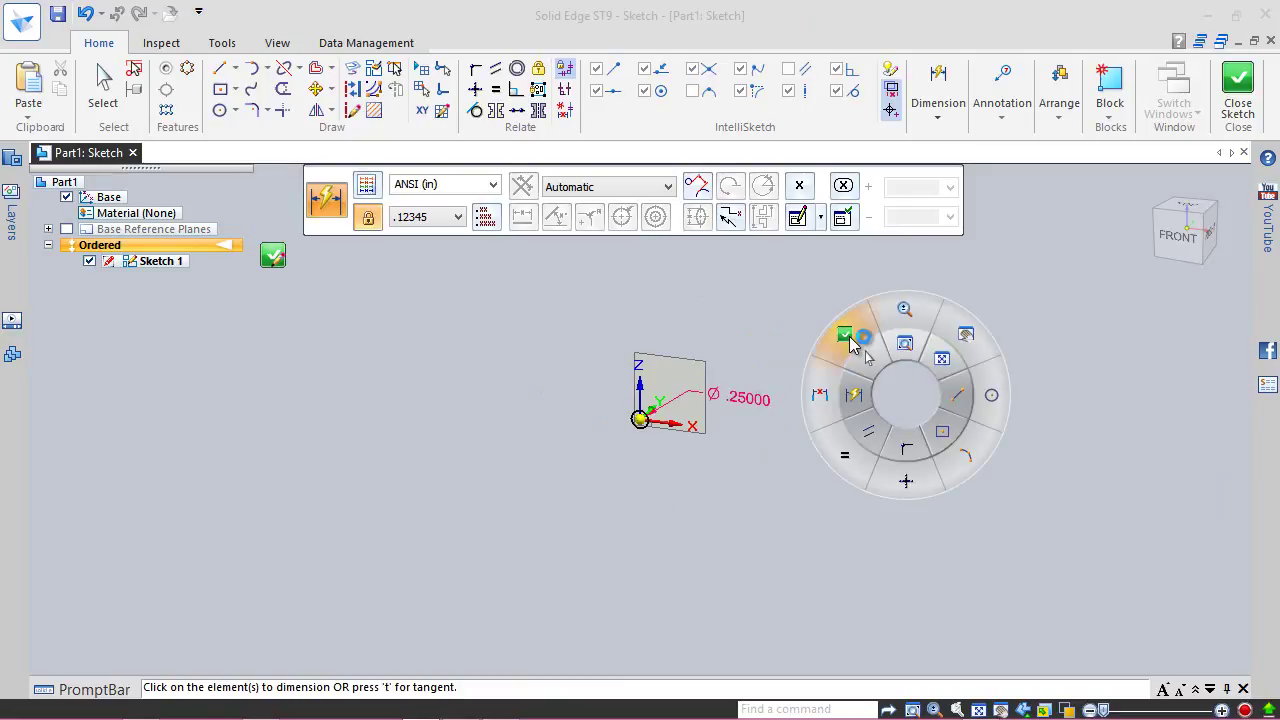
click(847, 339)
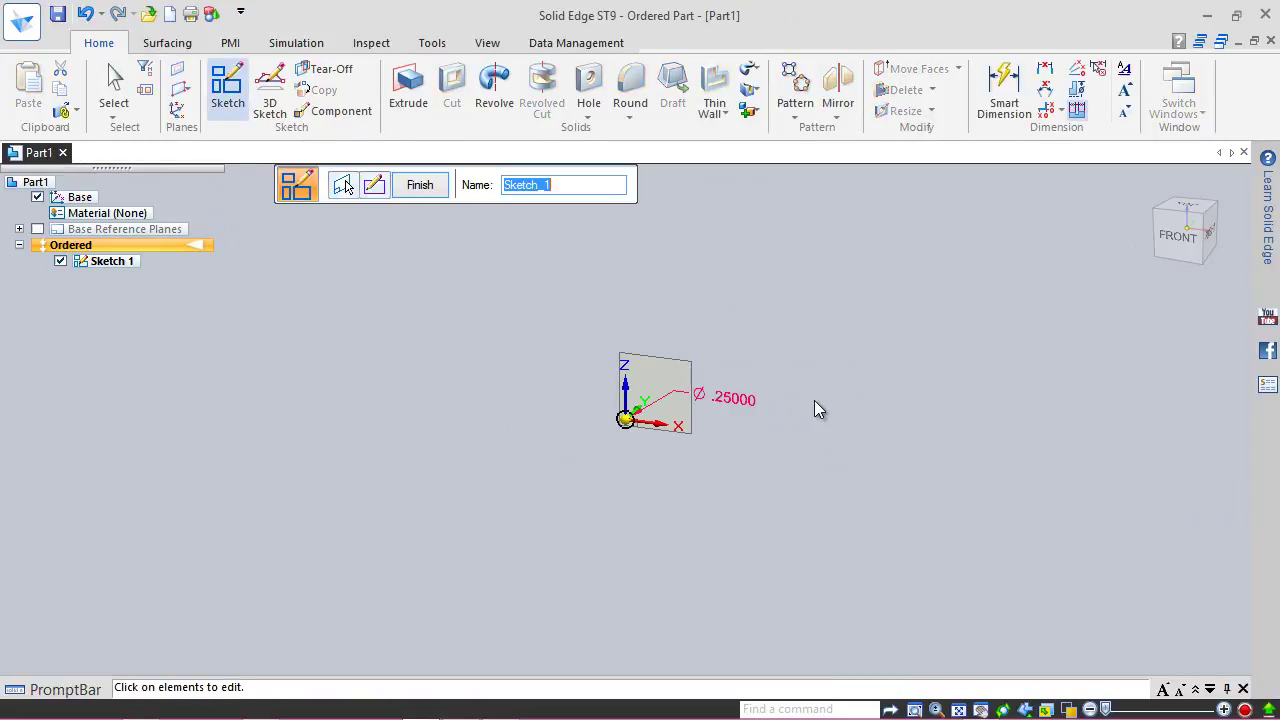
click(420, 185)
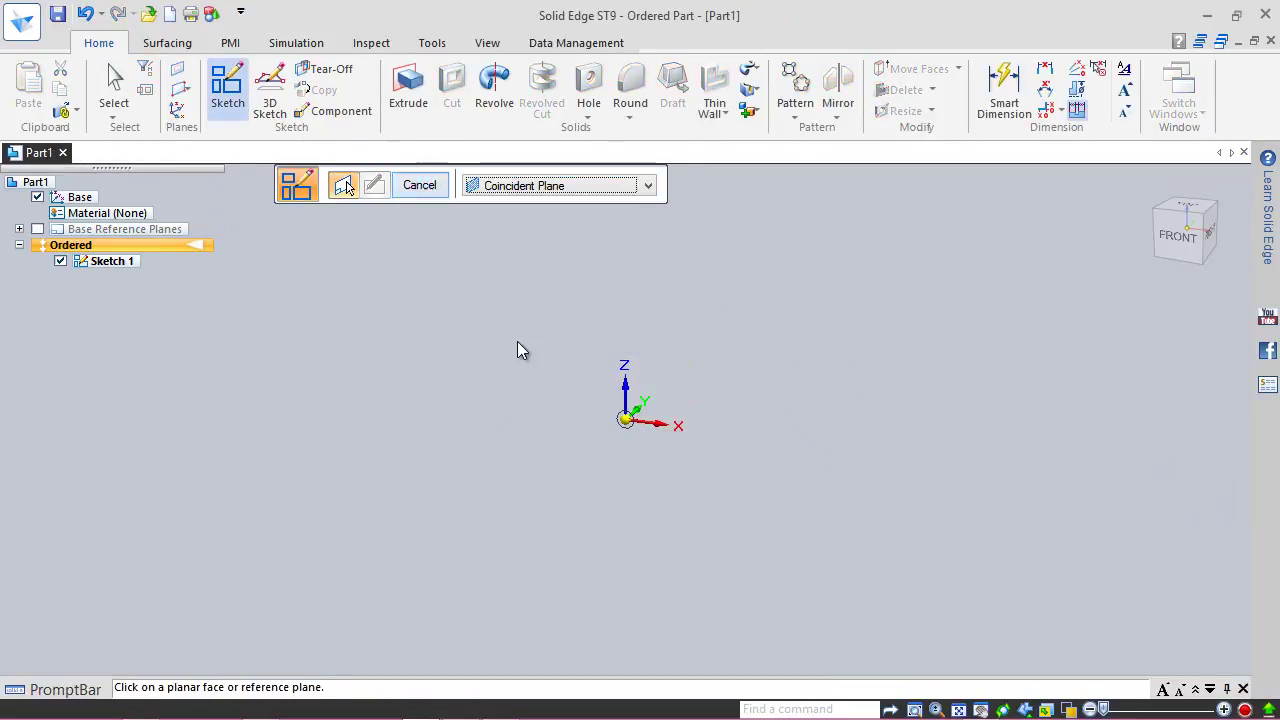
click(420, 187)
Step: Extrude the sketched circle 10 in toward the front, along negative Y, and hide its sketch
right_click(526, 357)
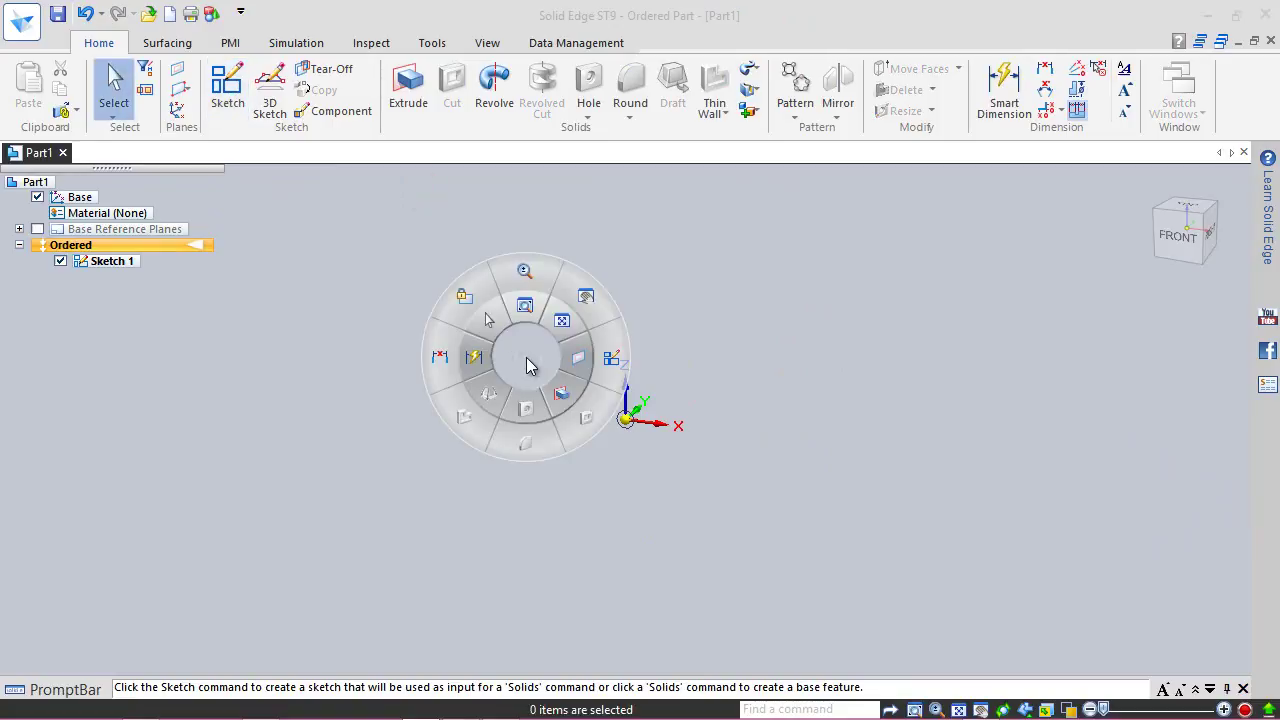
click(553, 394)
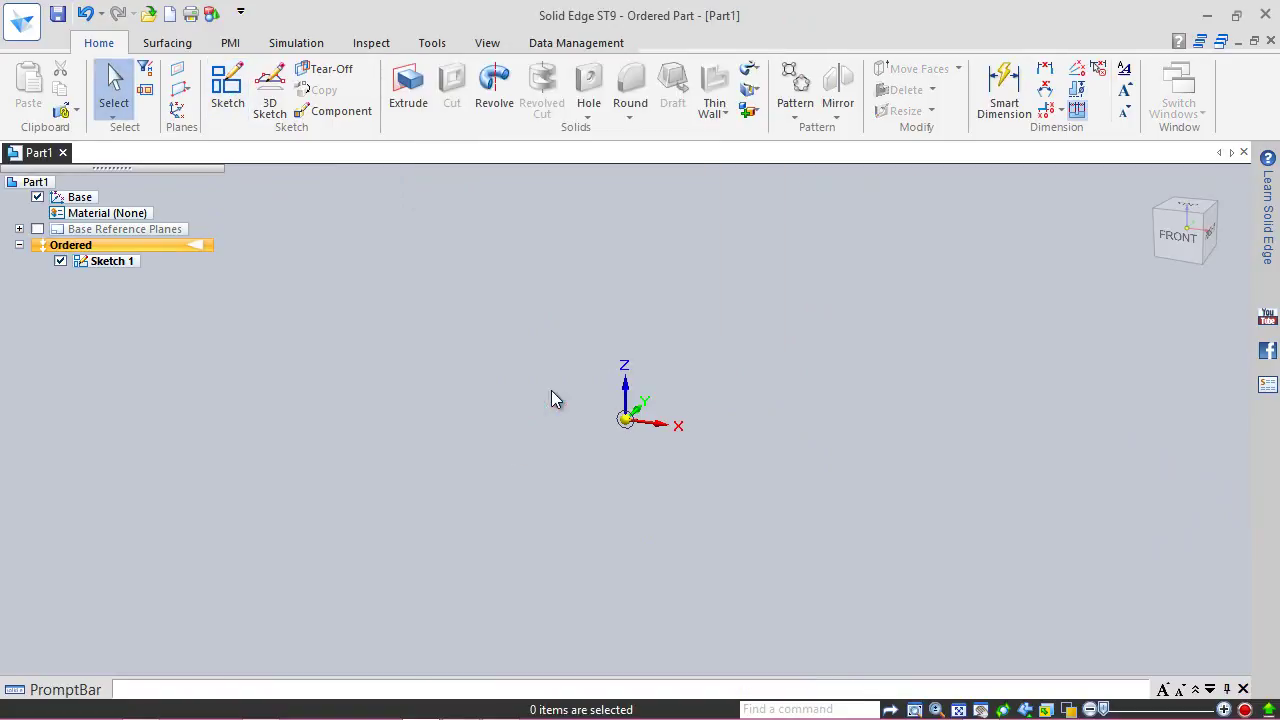
click(630, 424)
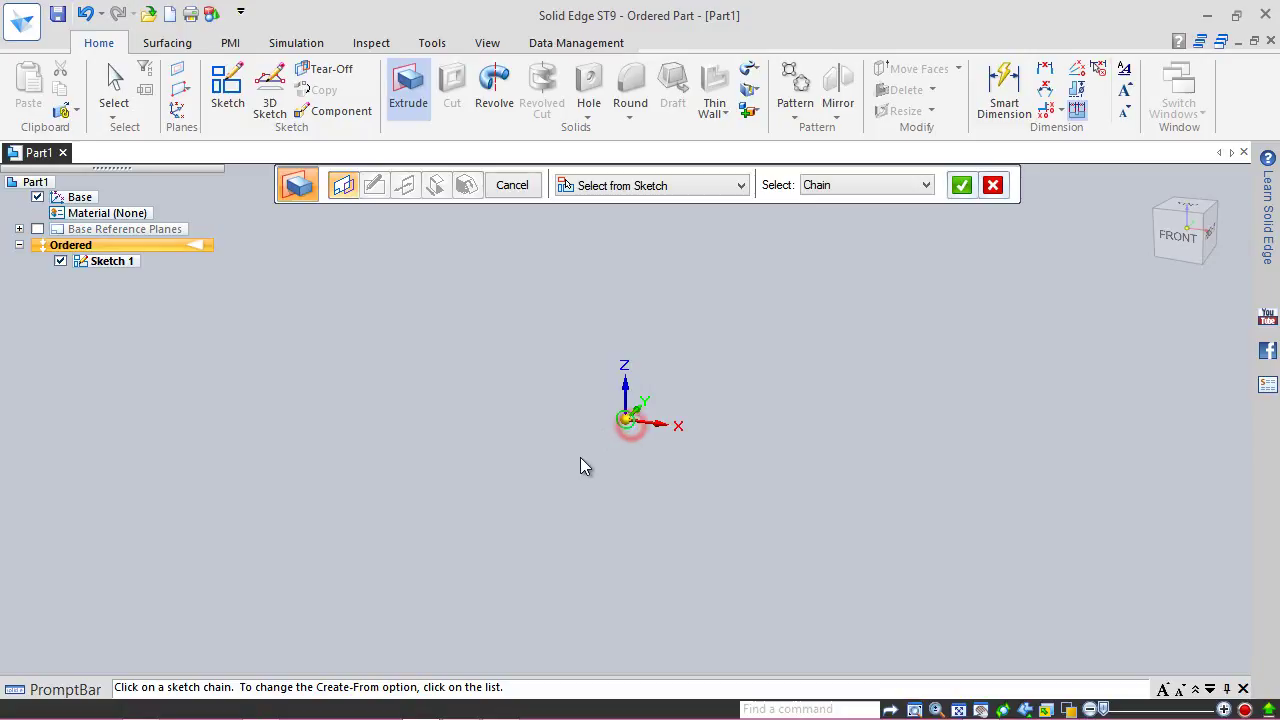
click(960, 186)
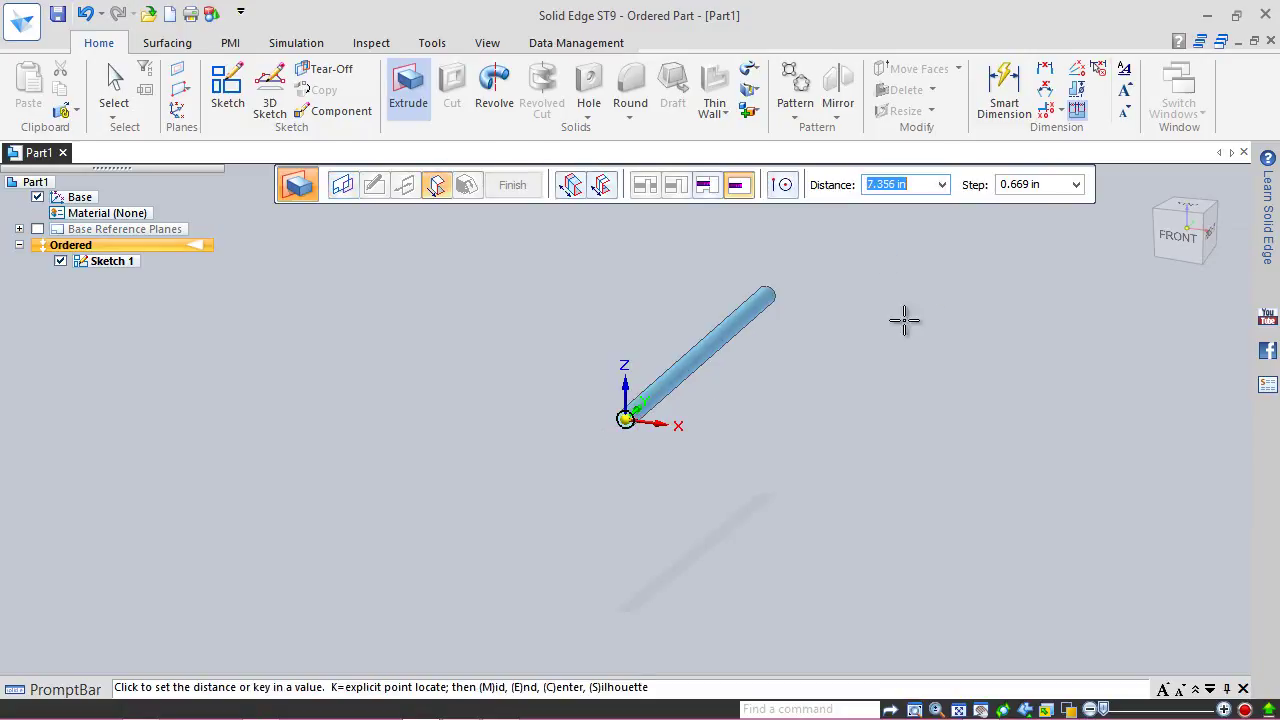
click(1203, 215)
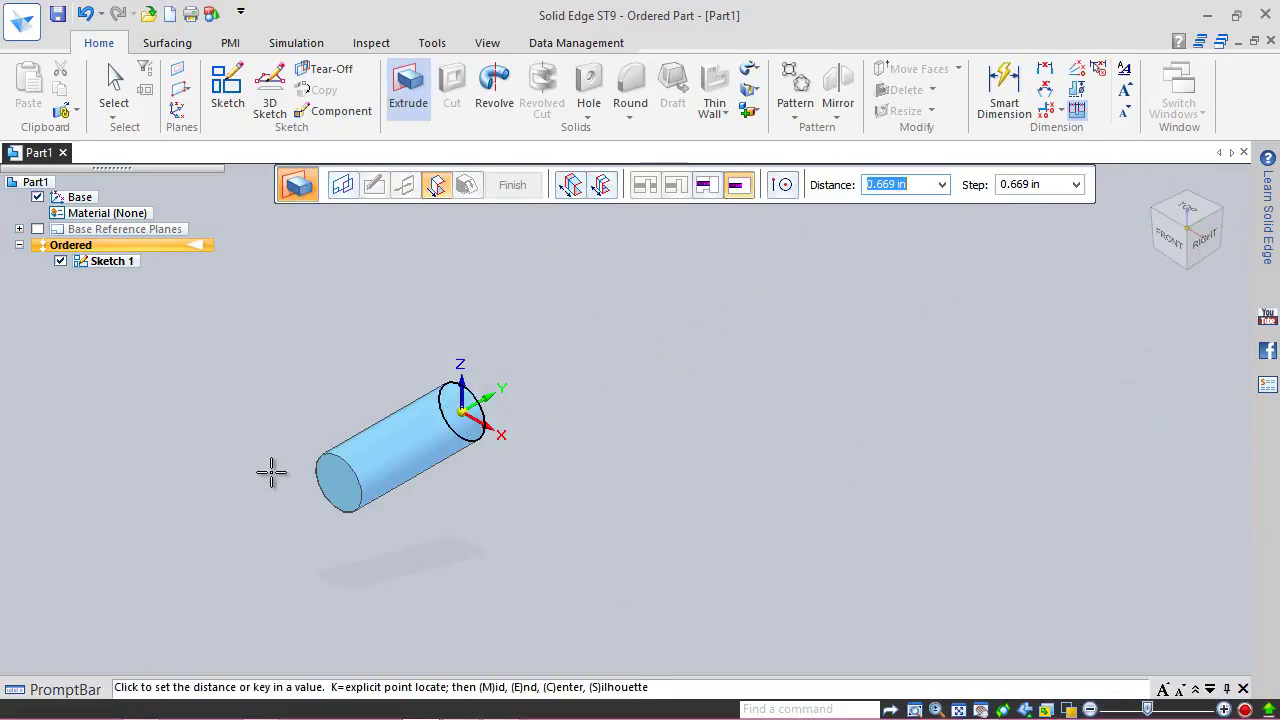
key(Return)
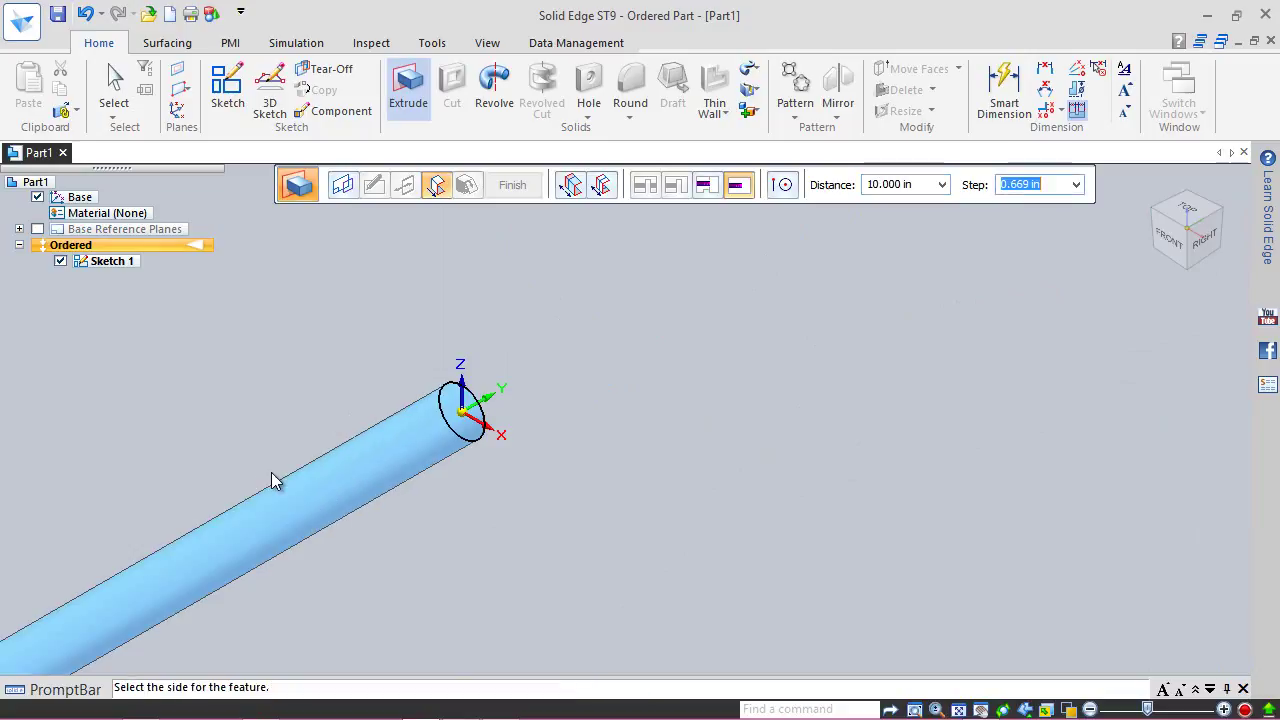
click(245, 473)
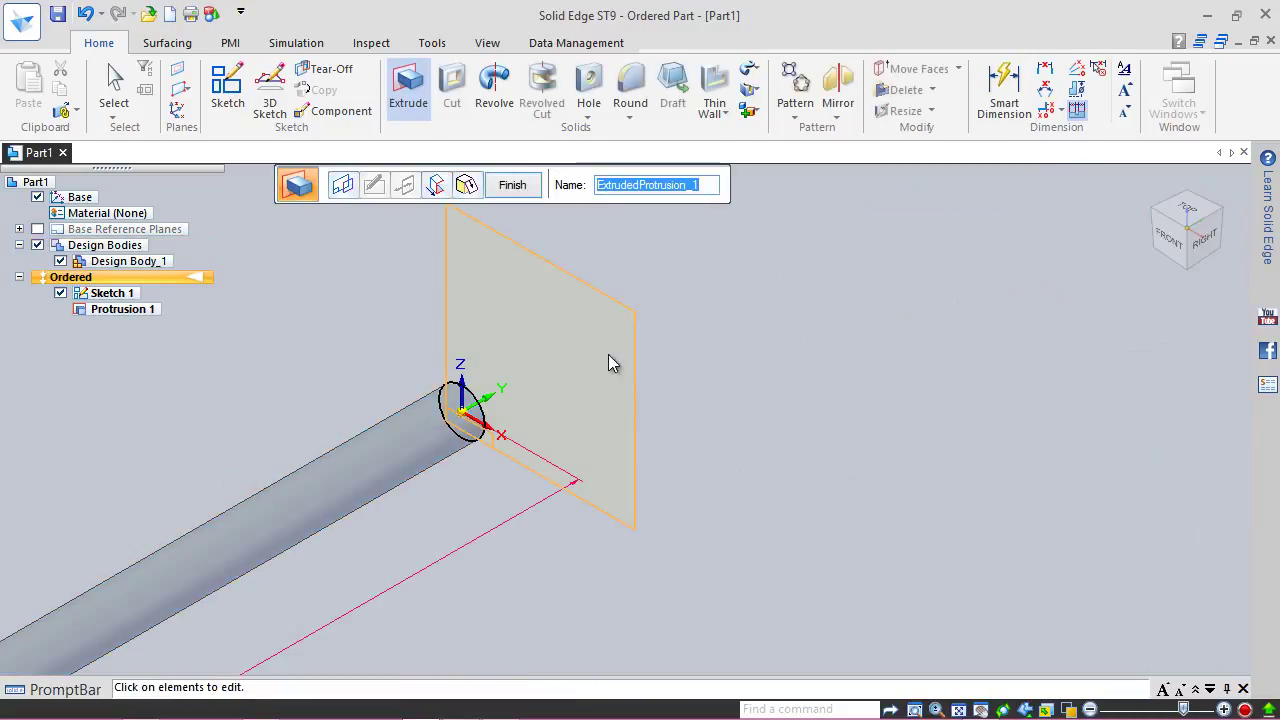
click(518, 187)
click(517, 184)
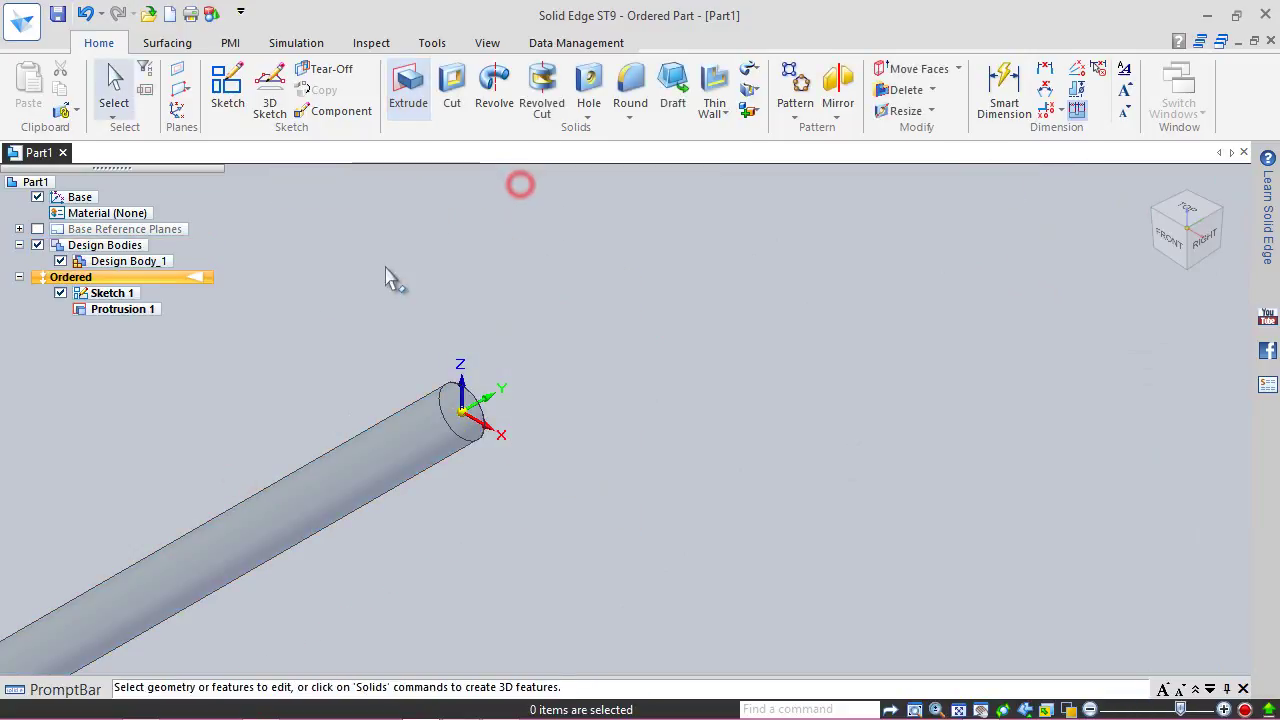
click(59, 293)
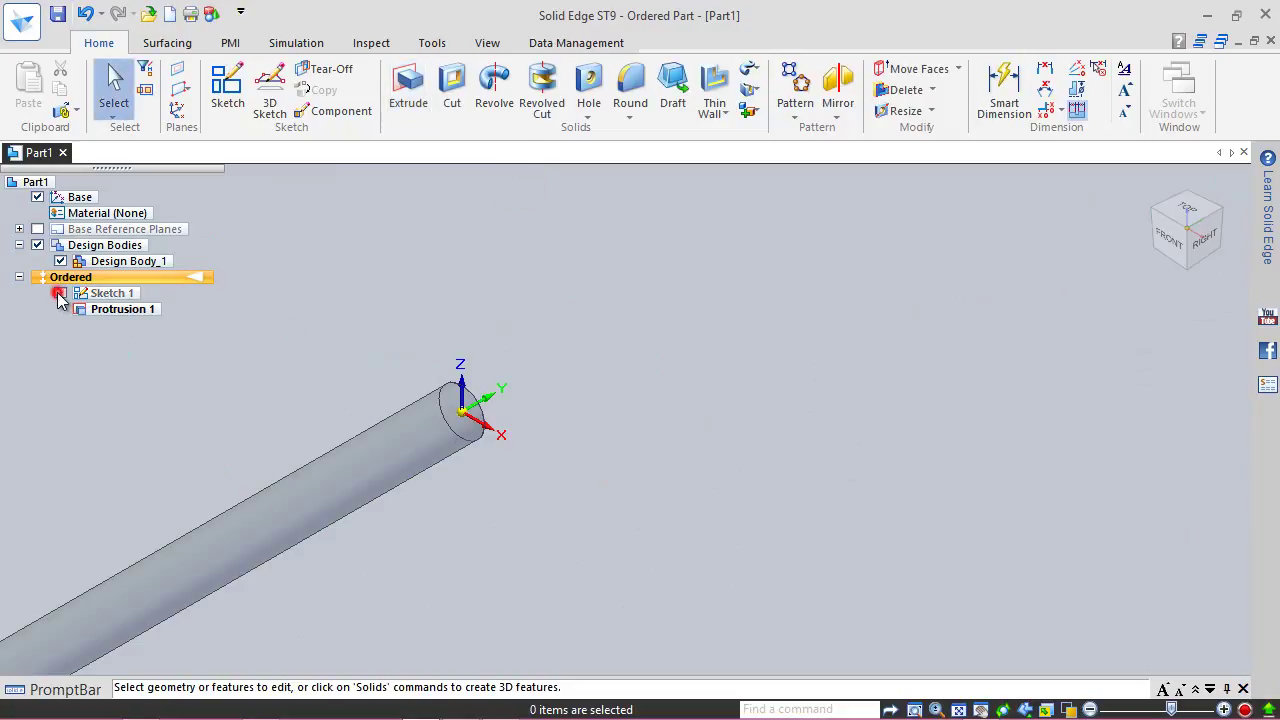
click(957, 710)
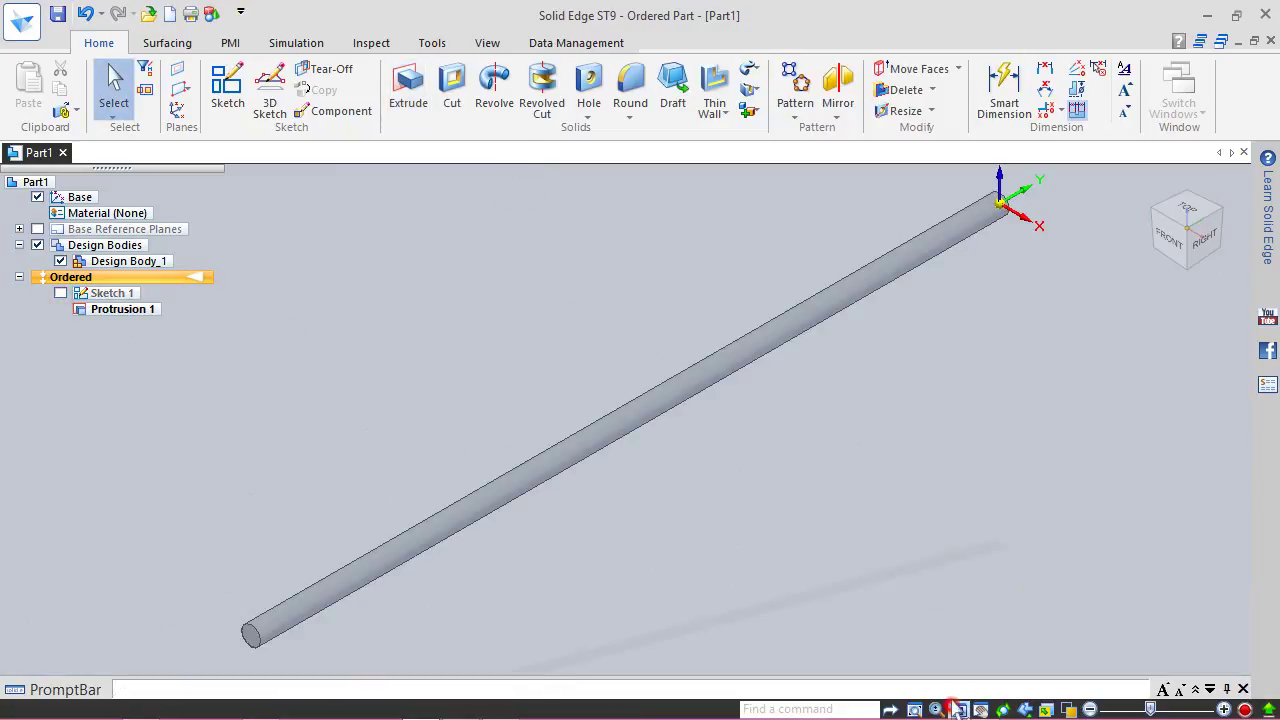
Step: Paint the cylindrical rod body with the Khaki style using Part Painter
click(487, 42)
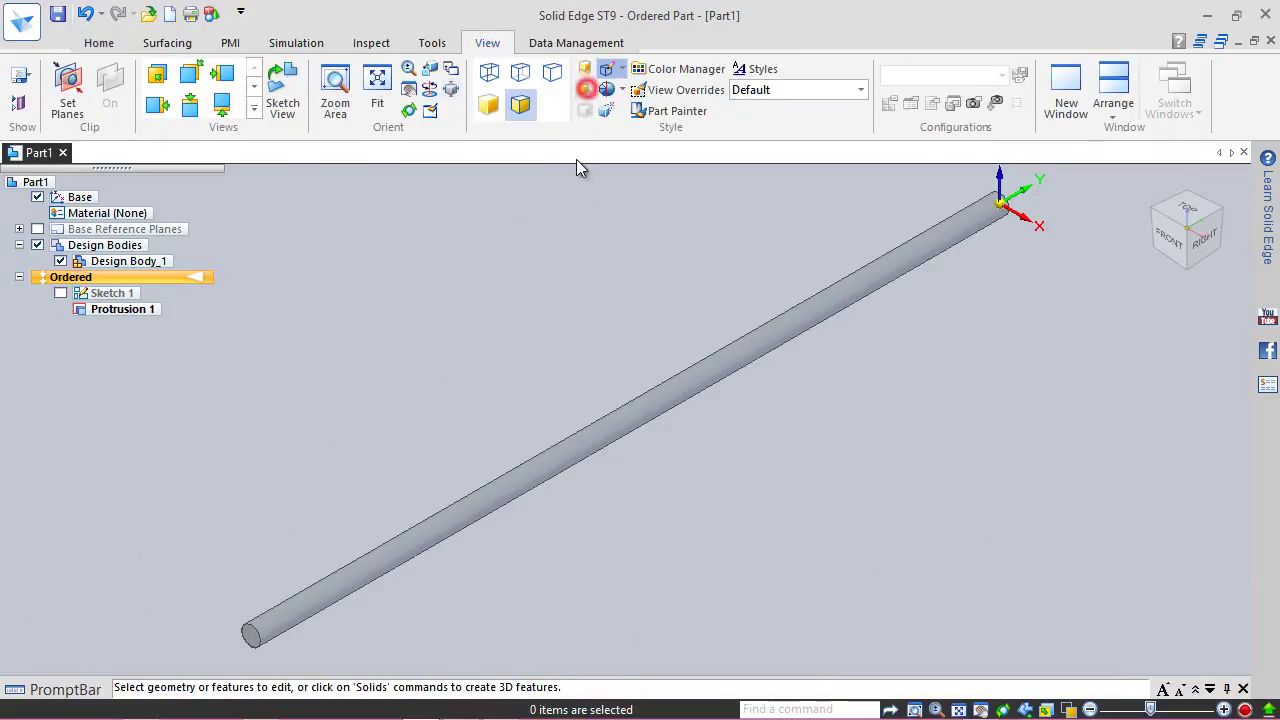
click(683, 112)
click(479, 186)
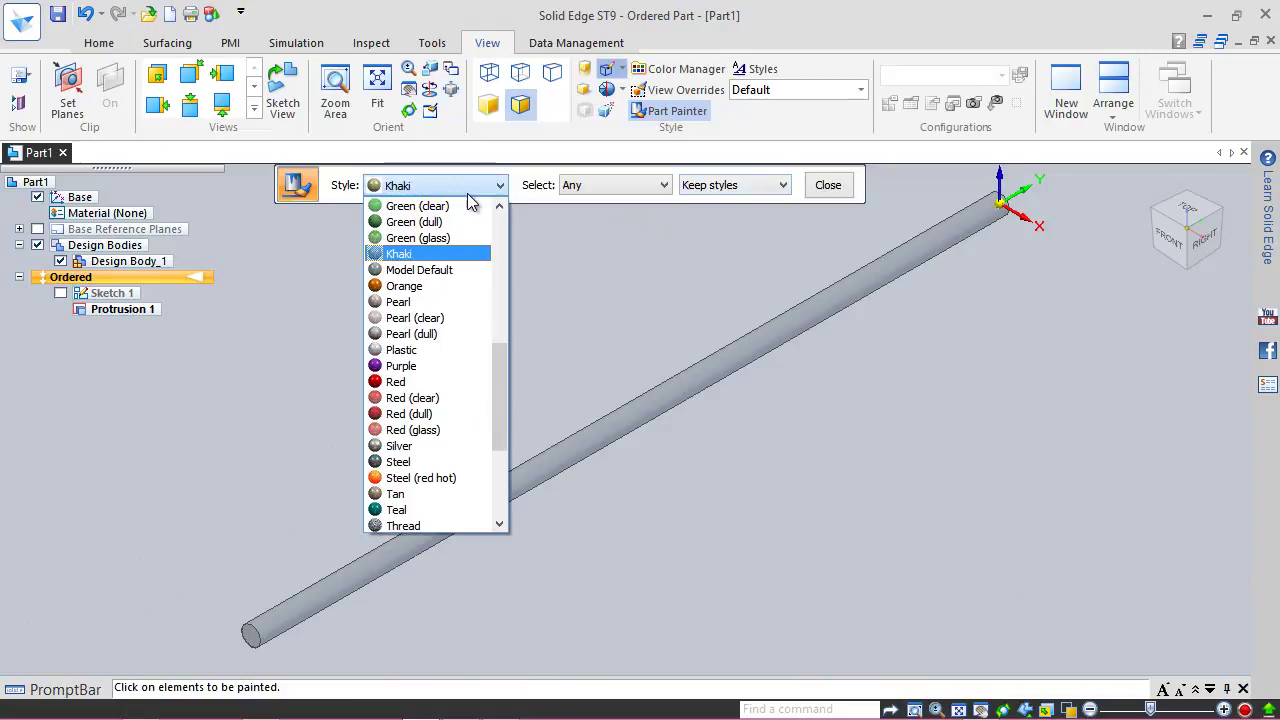
click(442, 254)
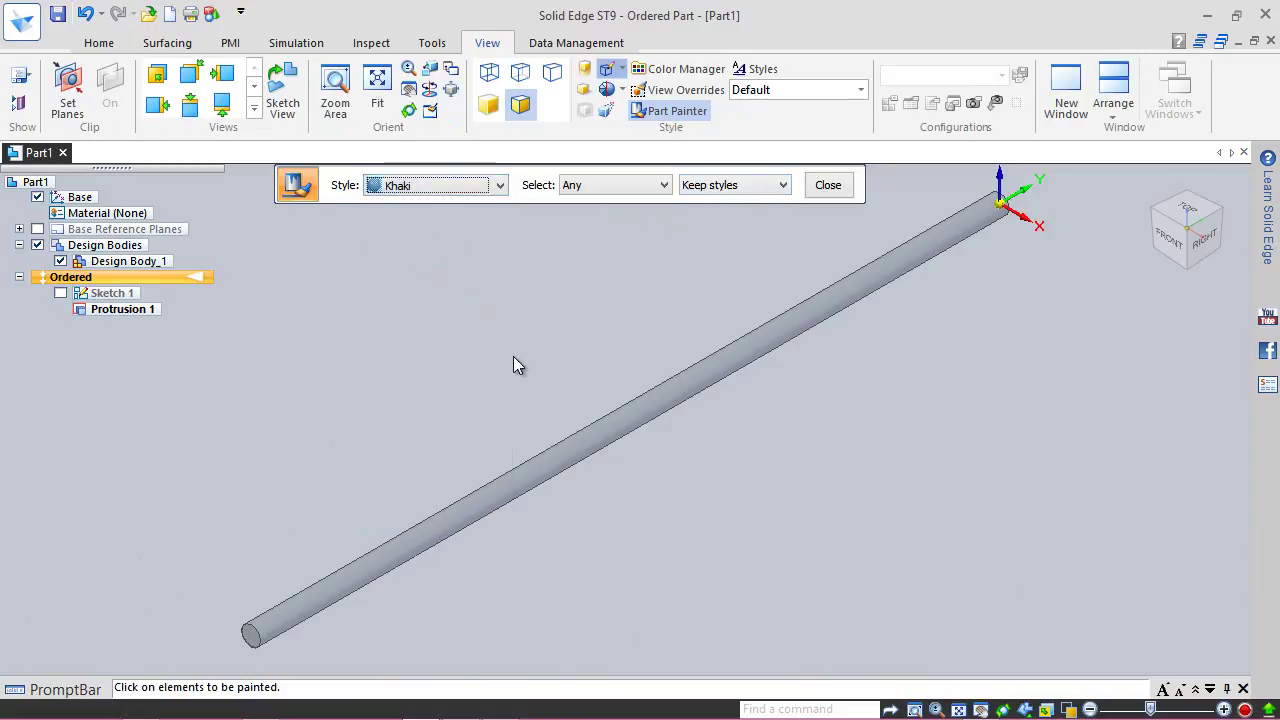
click(545, 458)
click(712, 272)
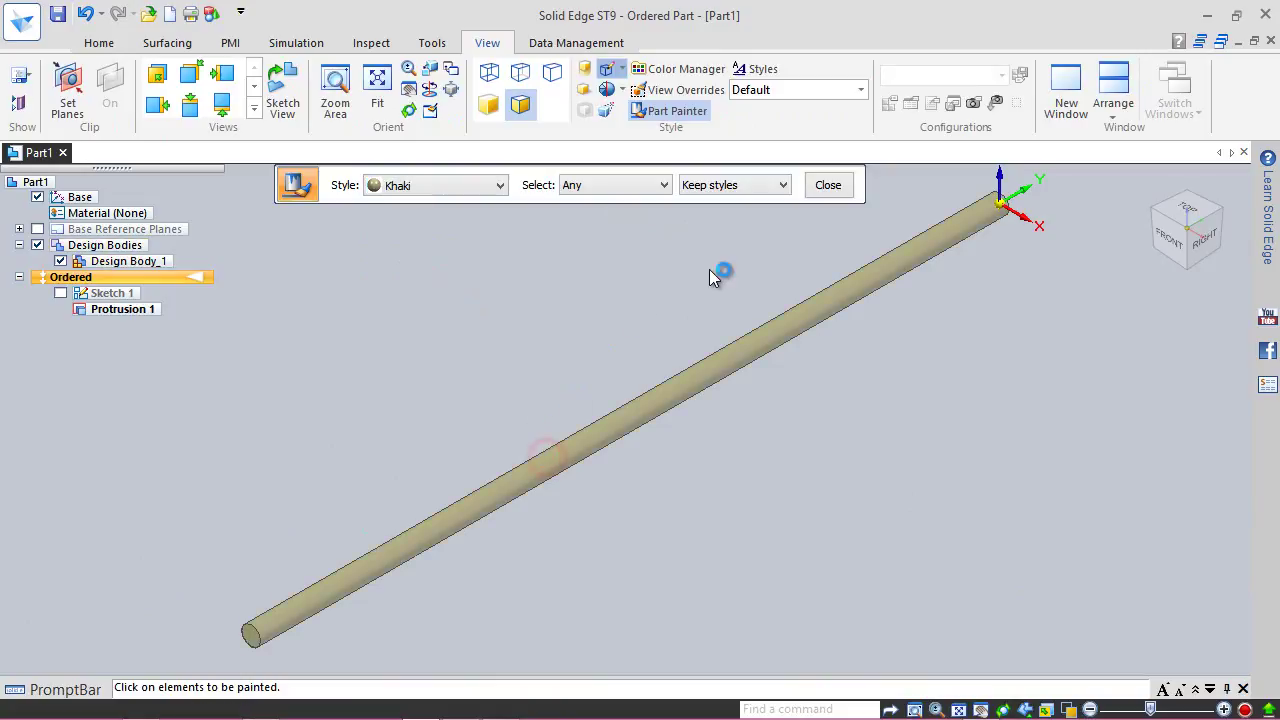
click(808, 194)
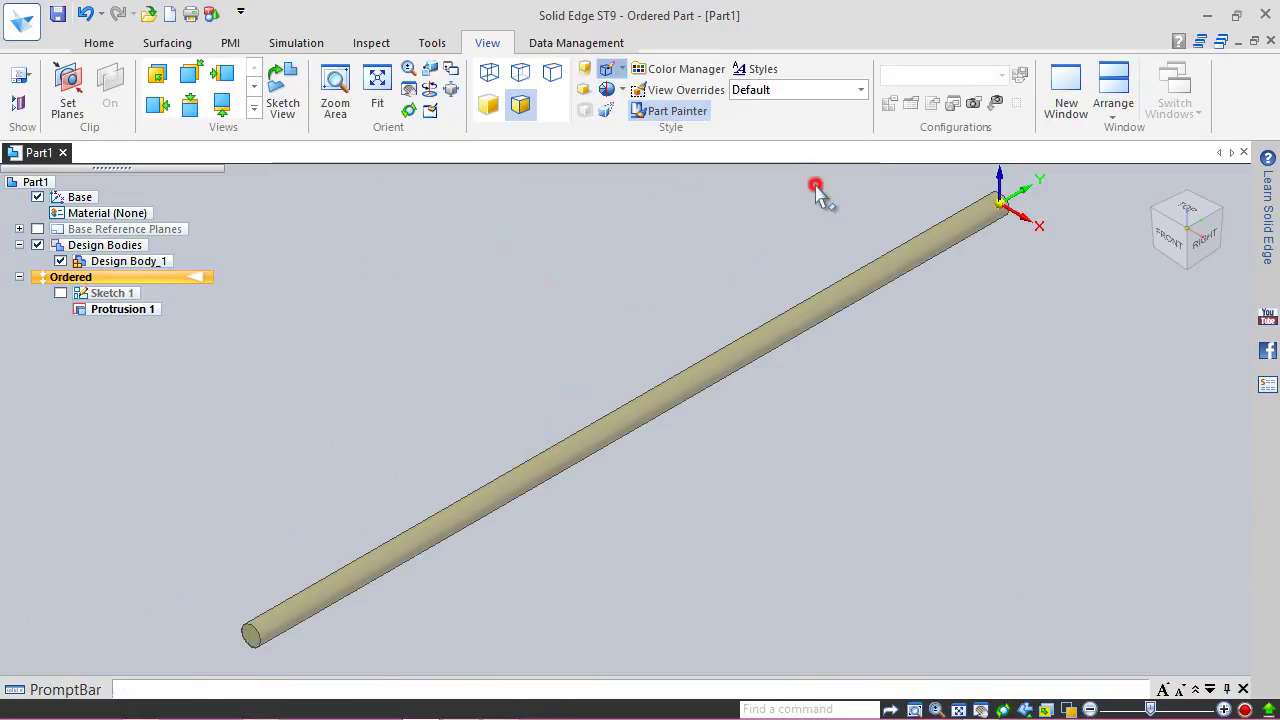
Step: Set the selected light's value to 85 in the view overrides and apply it
click(650, 90)
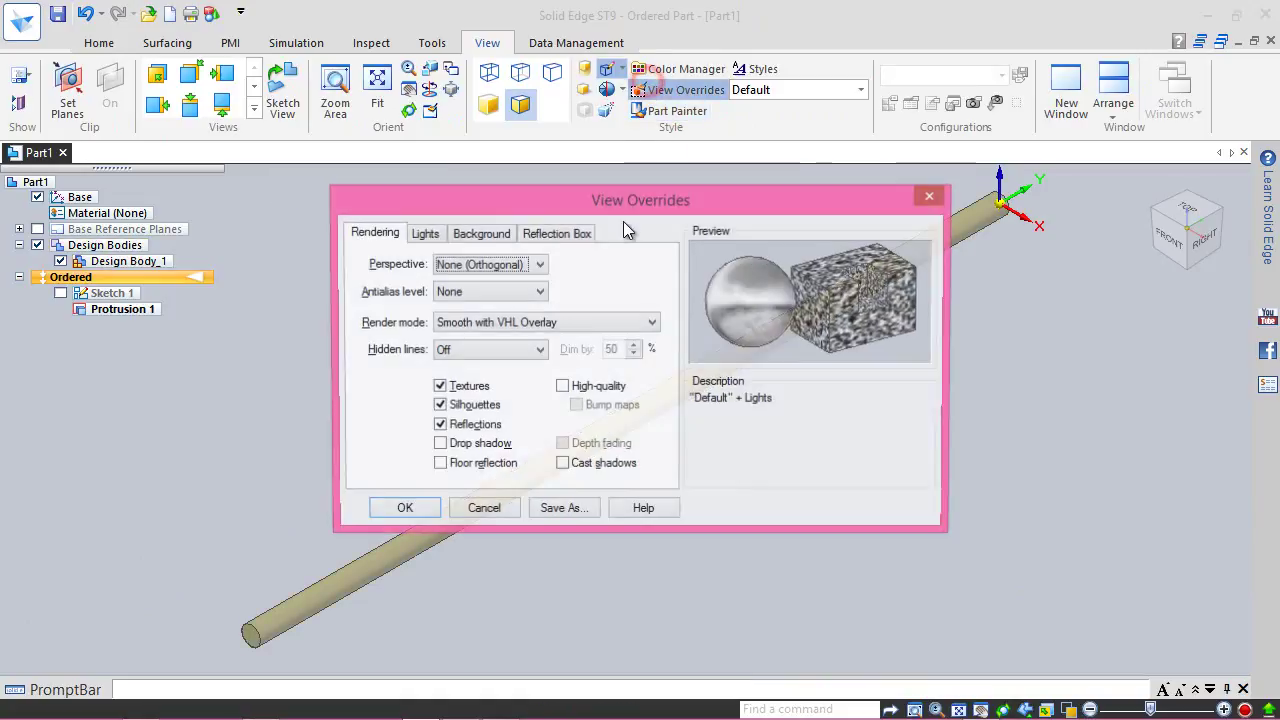
click(425, 231)
double_click(520, 368)
text(85)
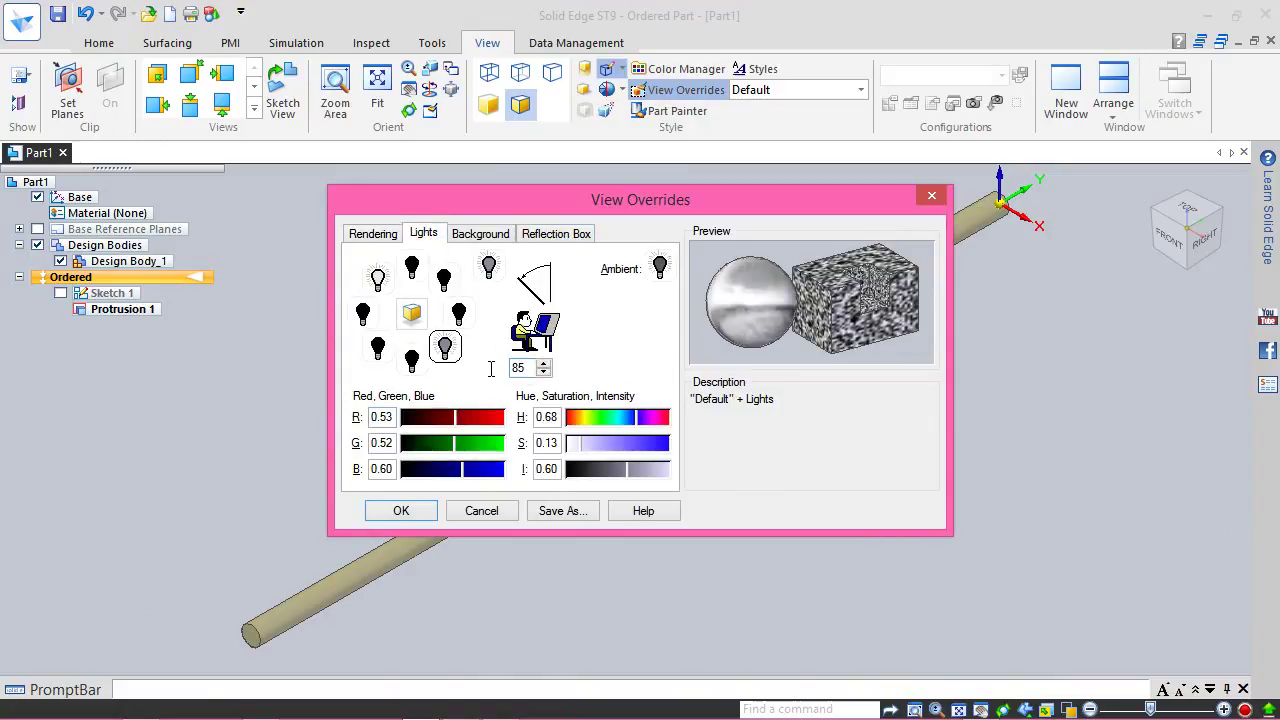
click(420, 512)
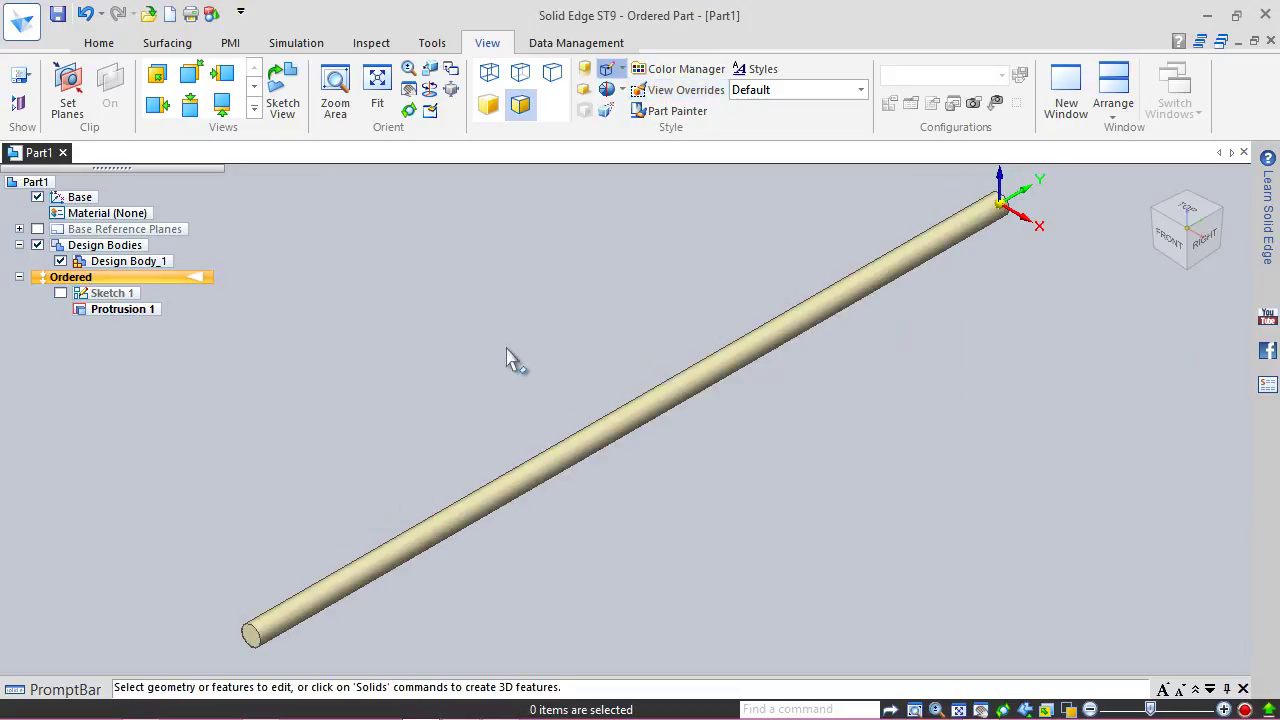
Step: Create a folder named "Allen Screwdriver (Double Ended)" inside the Solid Edge documents folder while saving the part
click(100, 43)
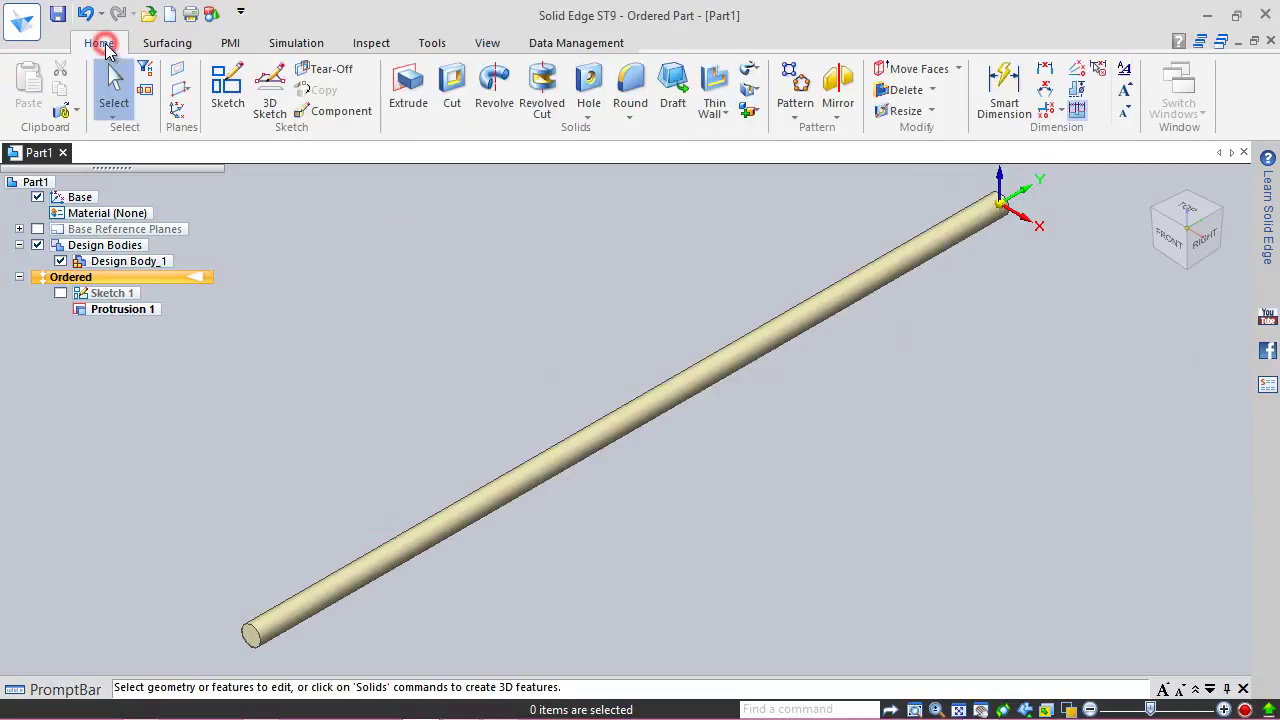
click(59, 22)
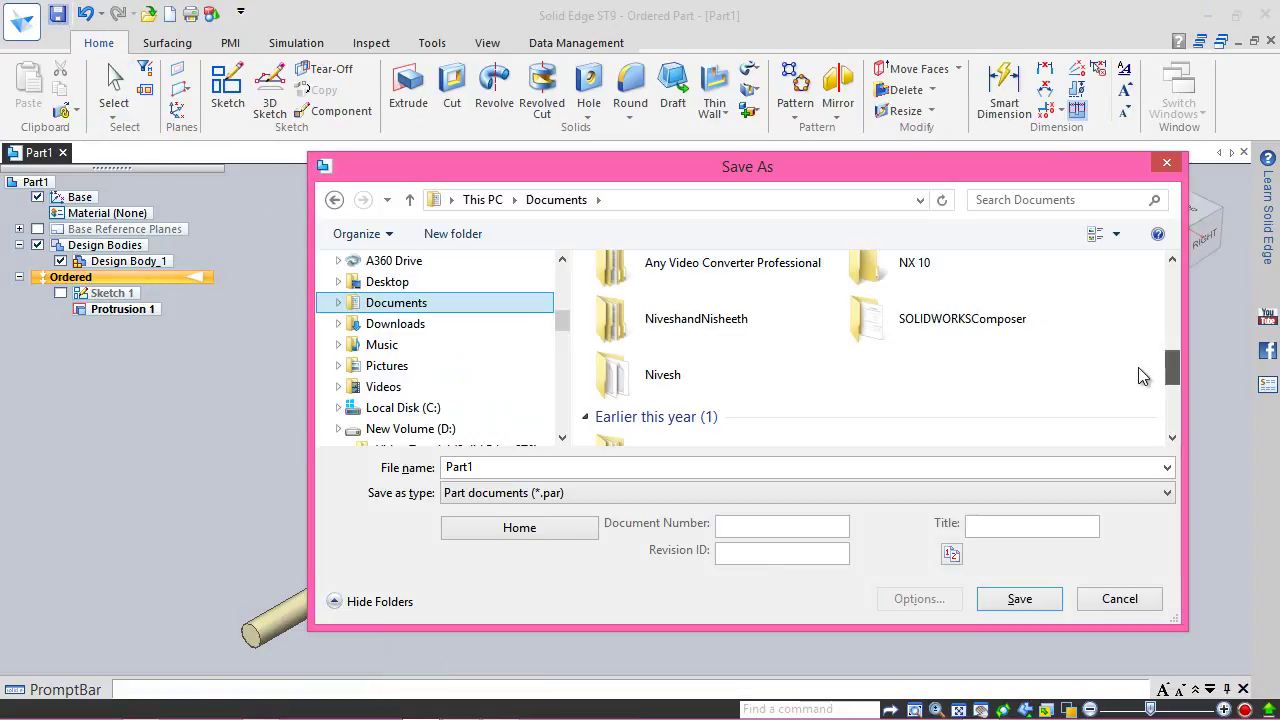
double_click(686, 322)
click(660, 290)
double_click(657, 288)
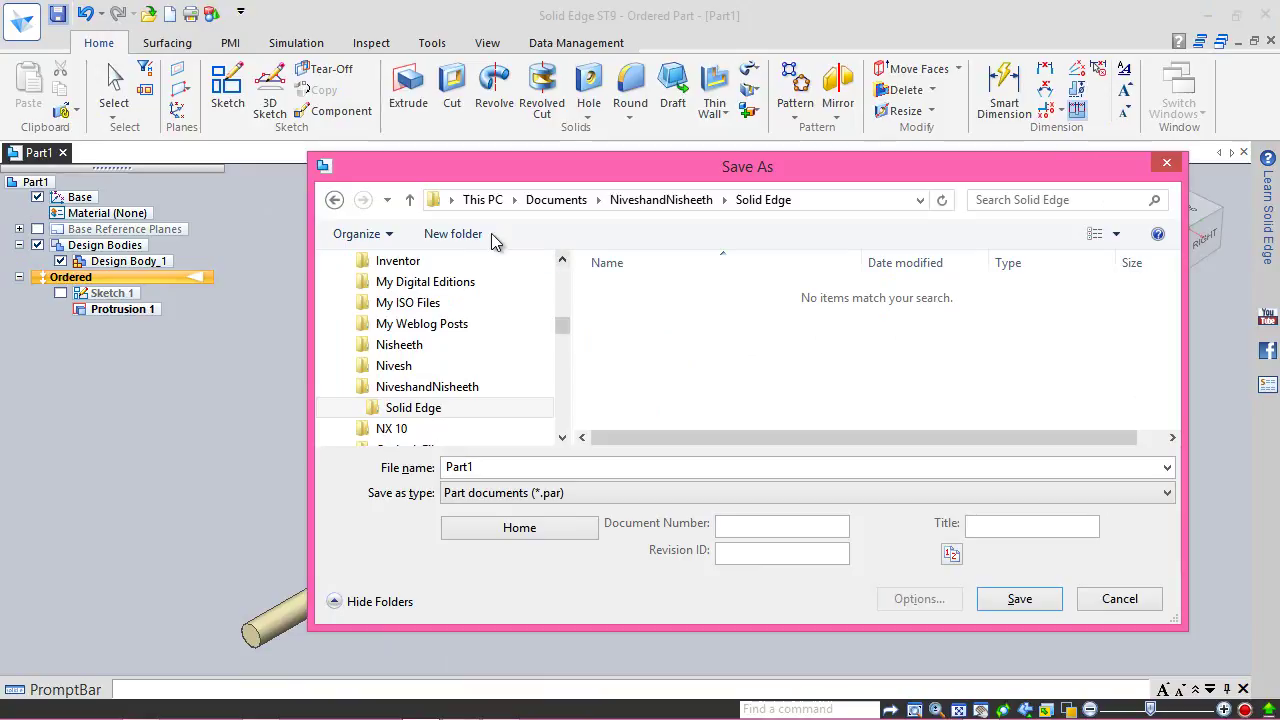
click(468, 237)
text(Allen Screwdriver (Double Ended))
click(663, 323)
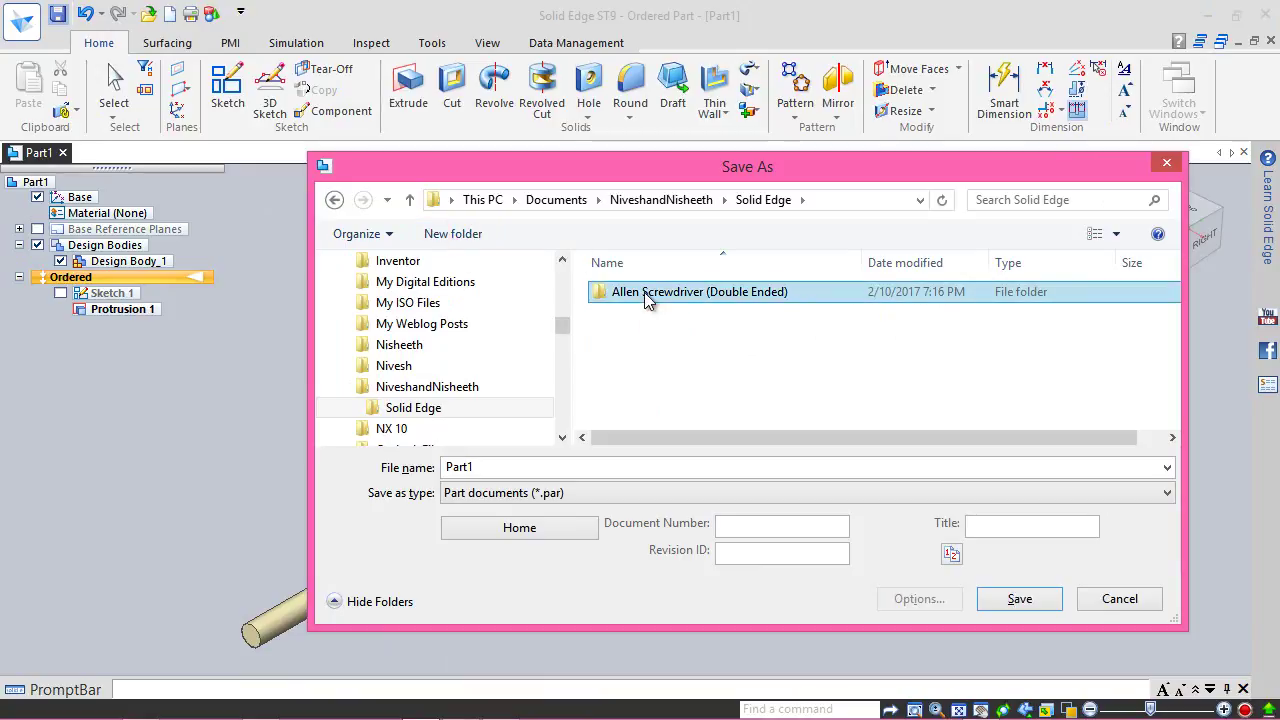
Step: Save the part as "Circular Rod" in the "Allen Screwdriver (Double Ended)" folder
double_click(644, 292)
double_click(463, 466)
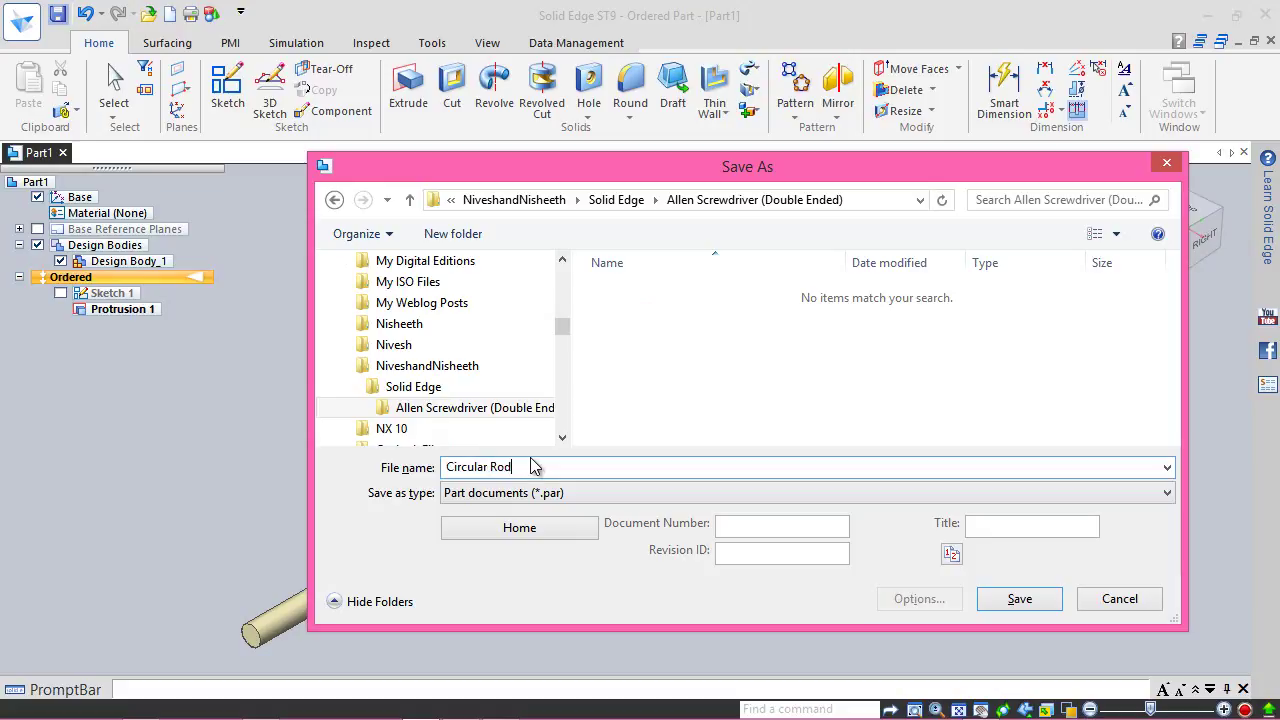
click(1010, 600)
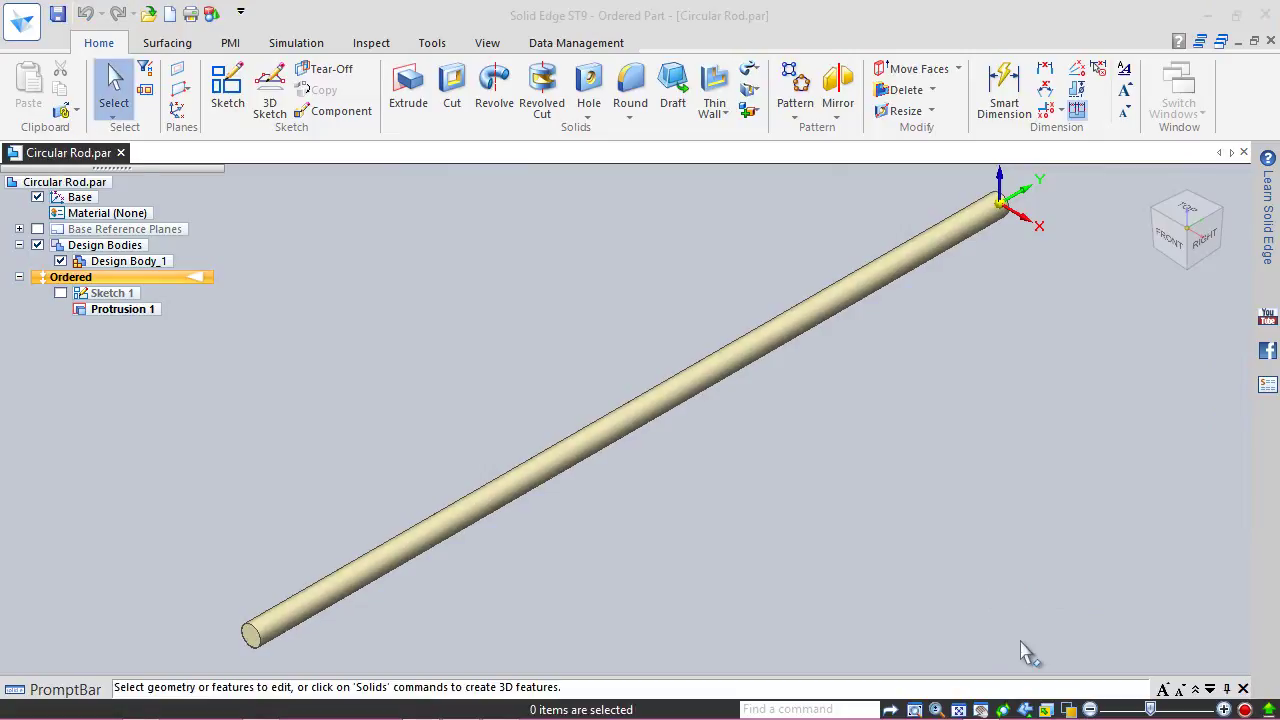
Step: On the rod's front end face, sketch an origin-centred circle matching the outer edge and an inner concentric circle about 0.129 in in diameter
click(228, 95)
scroll(365, 505, up, 3)
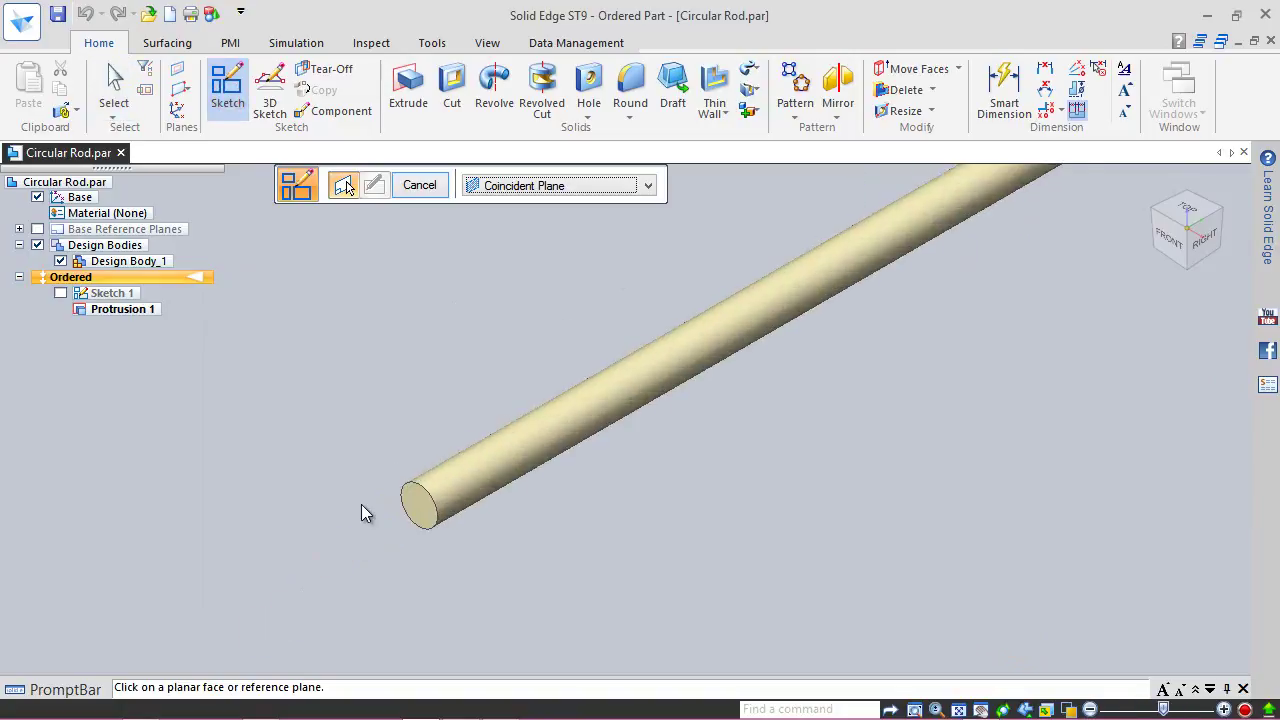
scroll(361, 504, up, 2)
click(484, 514)
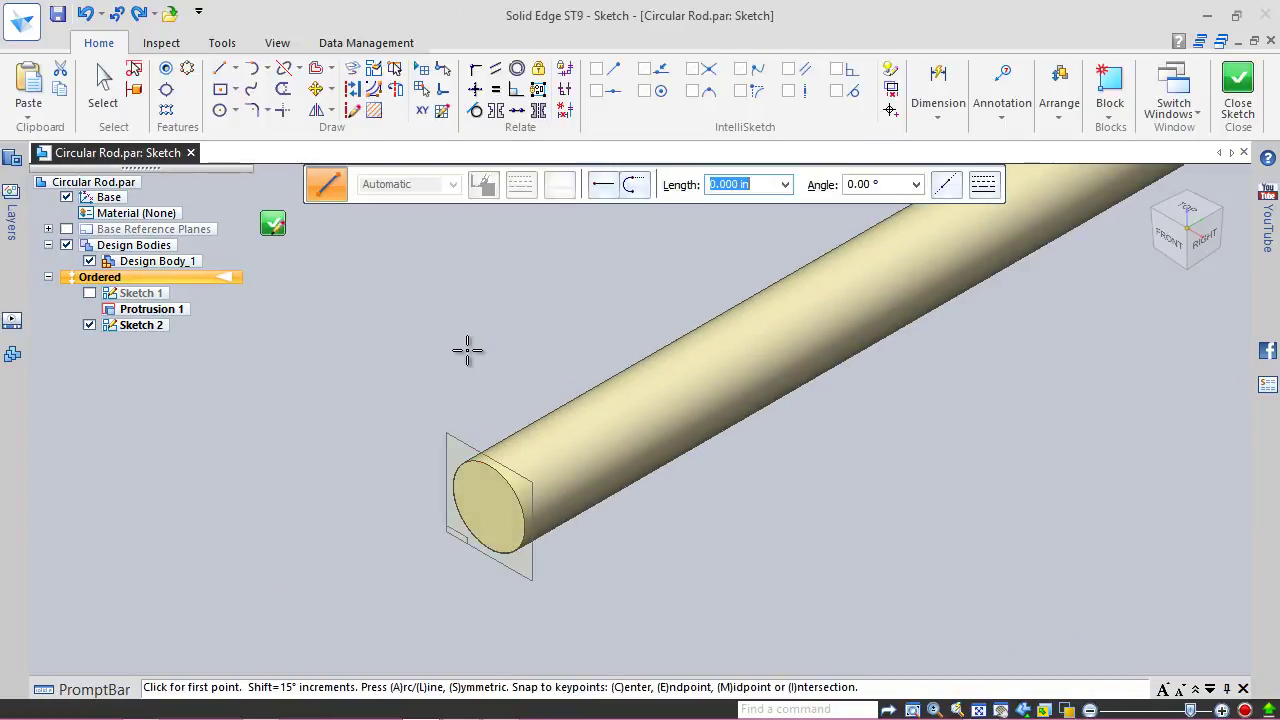
click(1168, 240)
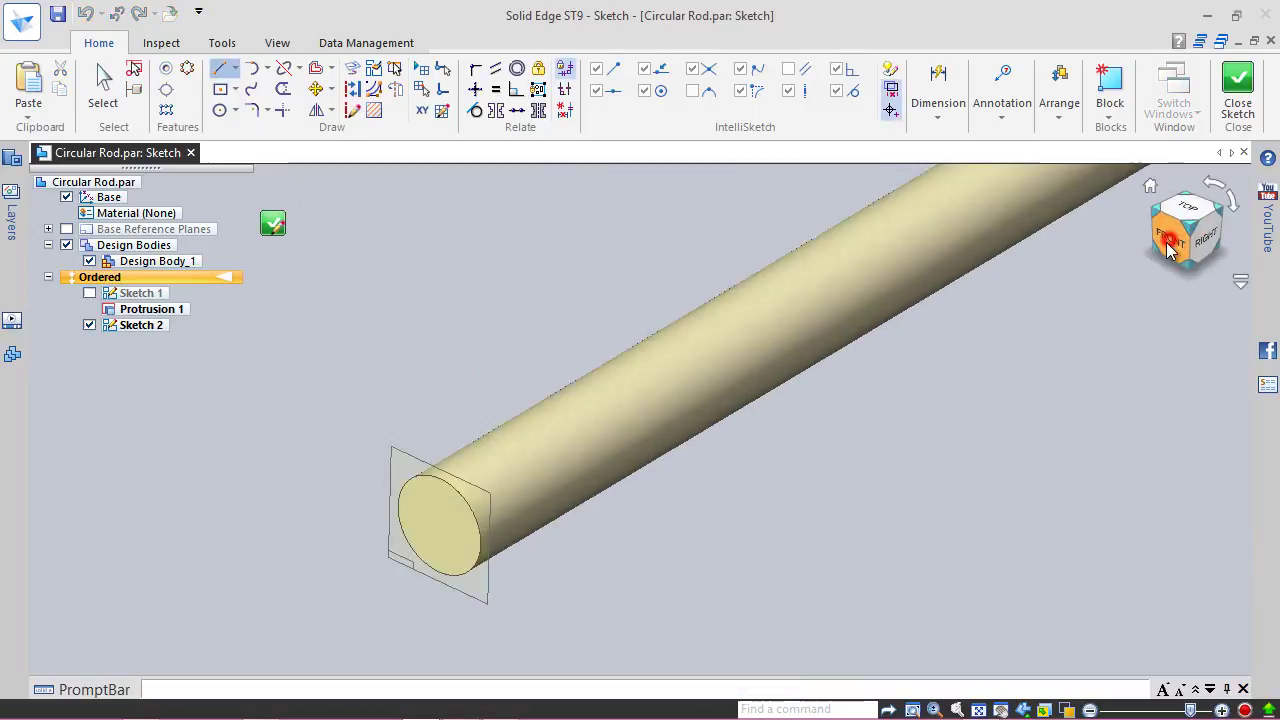
click(220, 110)
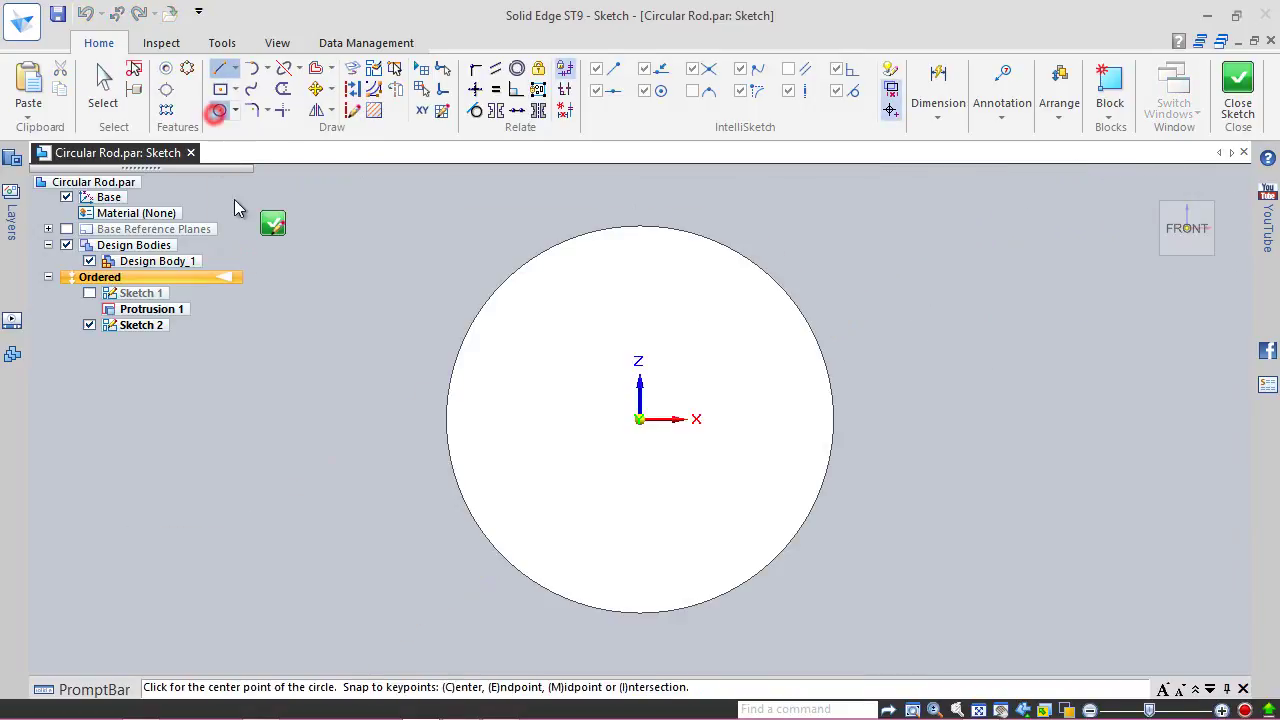
click(639, 420)
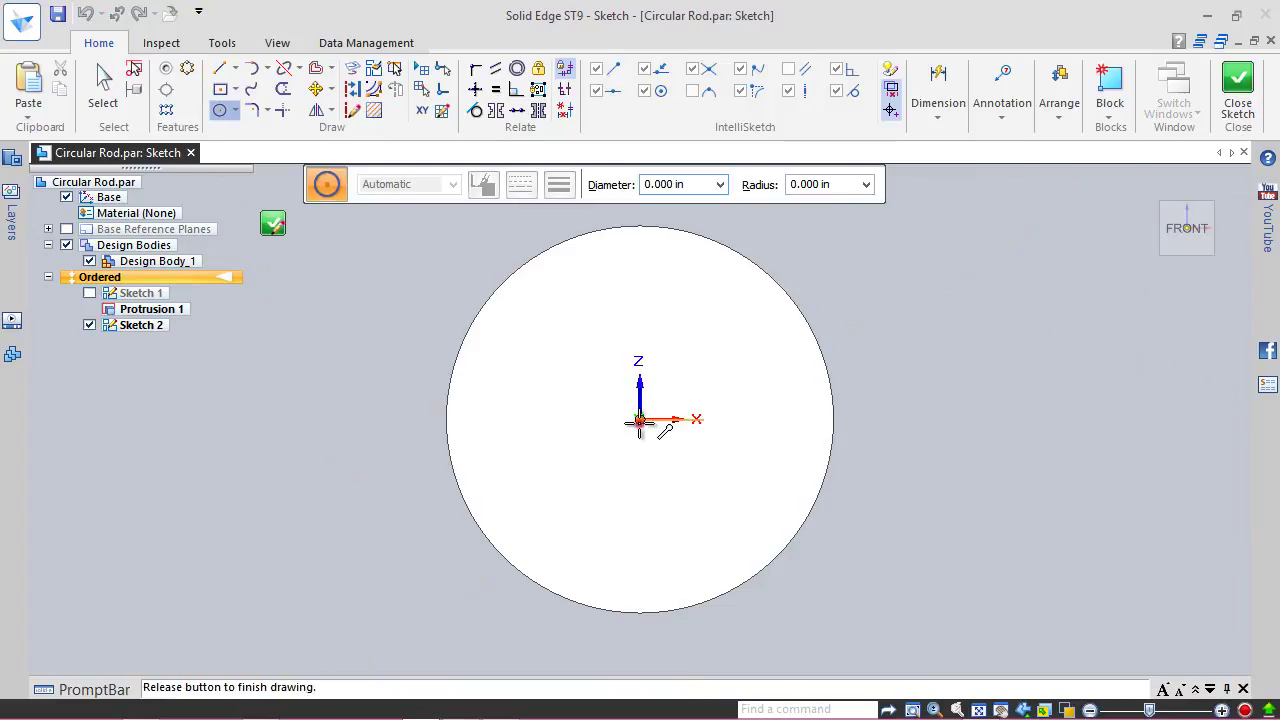
click(802, 323)
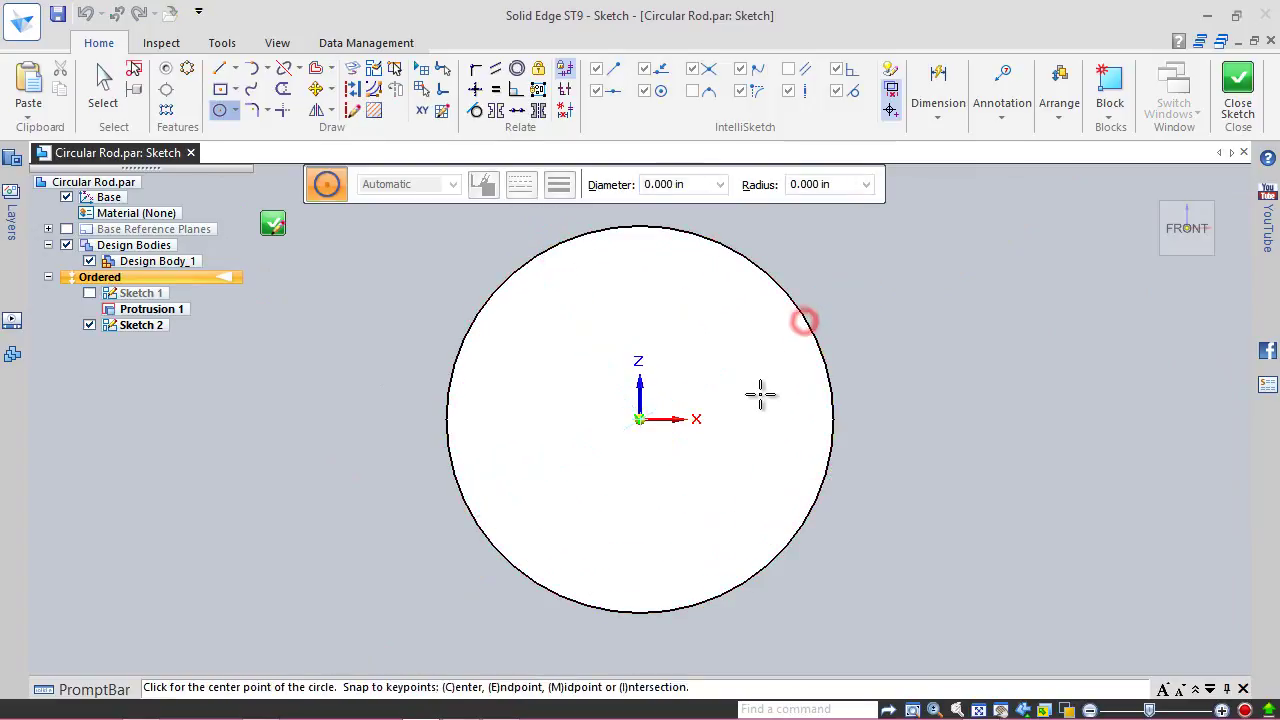
click(640, 419)
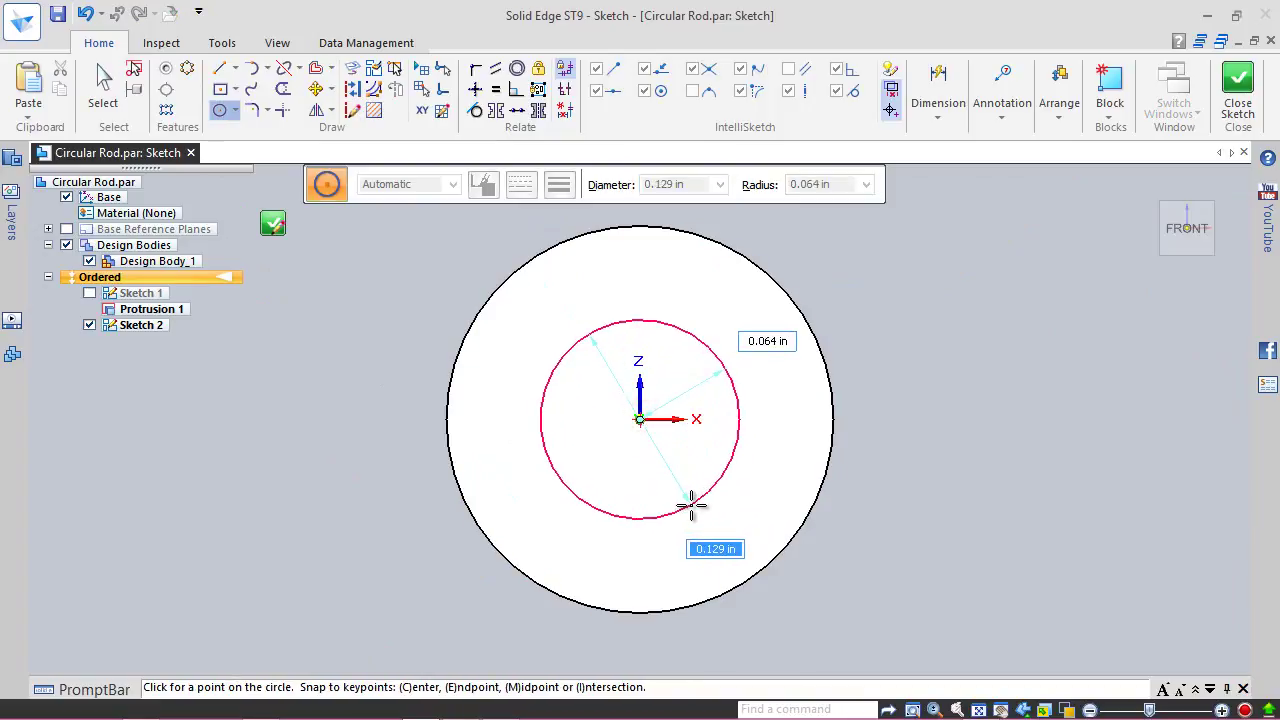
click(691, 506)
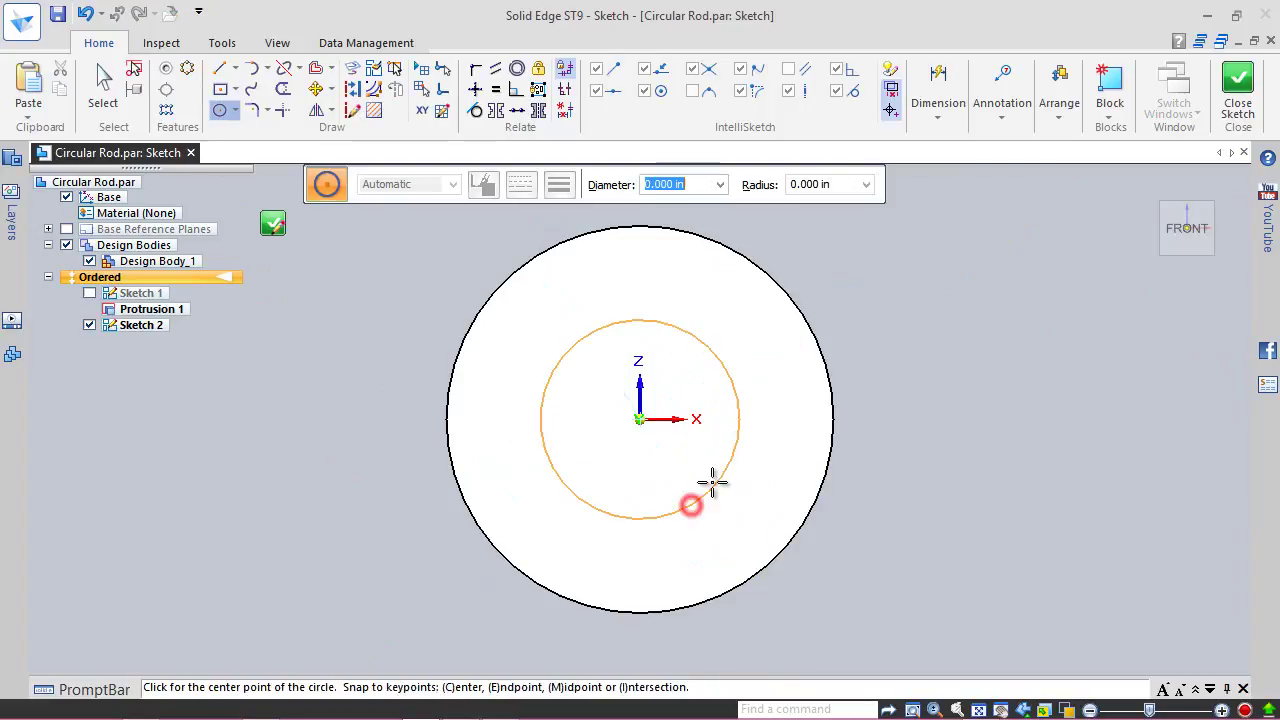
Step: Dimension the inner circle's diameter at .1875 in and finish the sketch
right_click(903, 330)
click(851, 329)
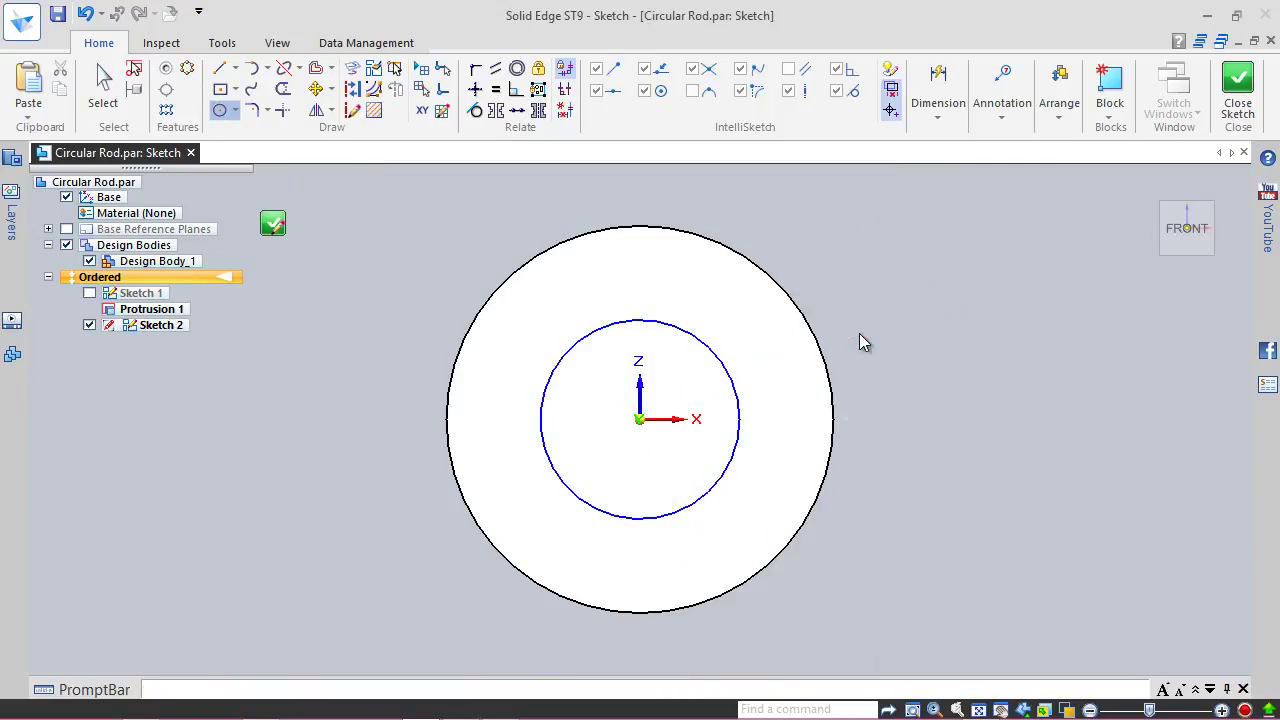
click(738, 378)
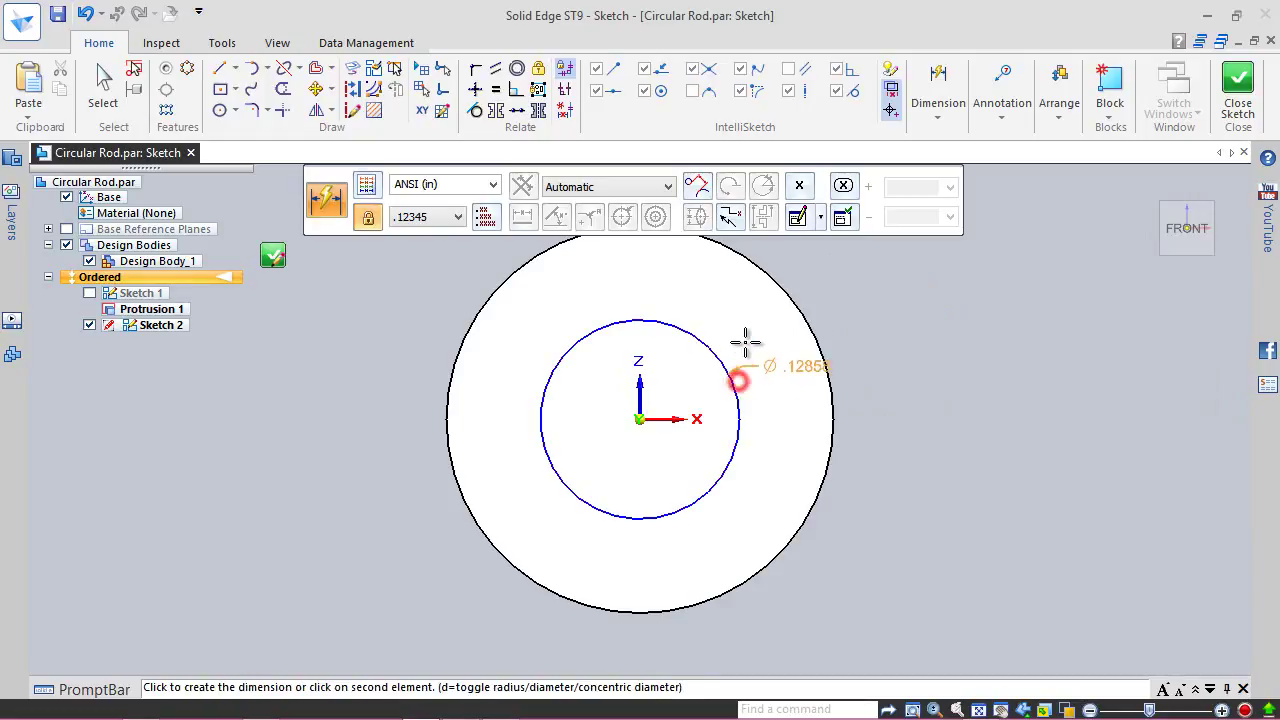
click(747, 333)
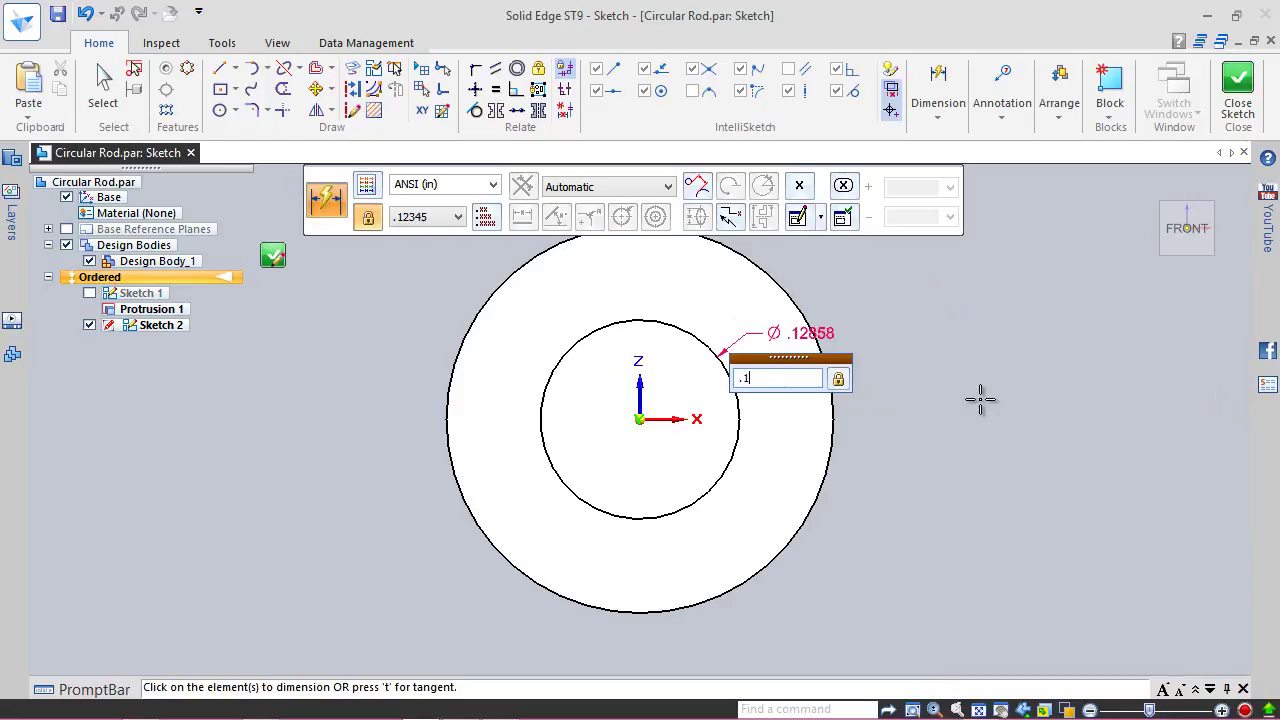
key(Return)
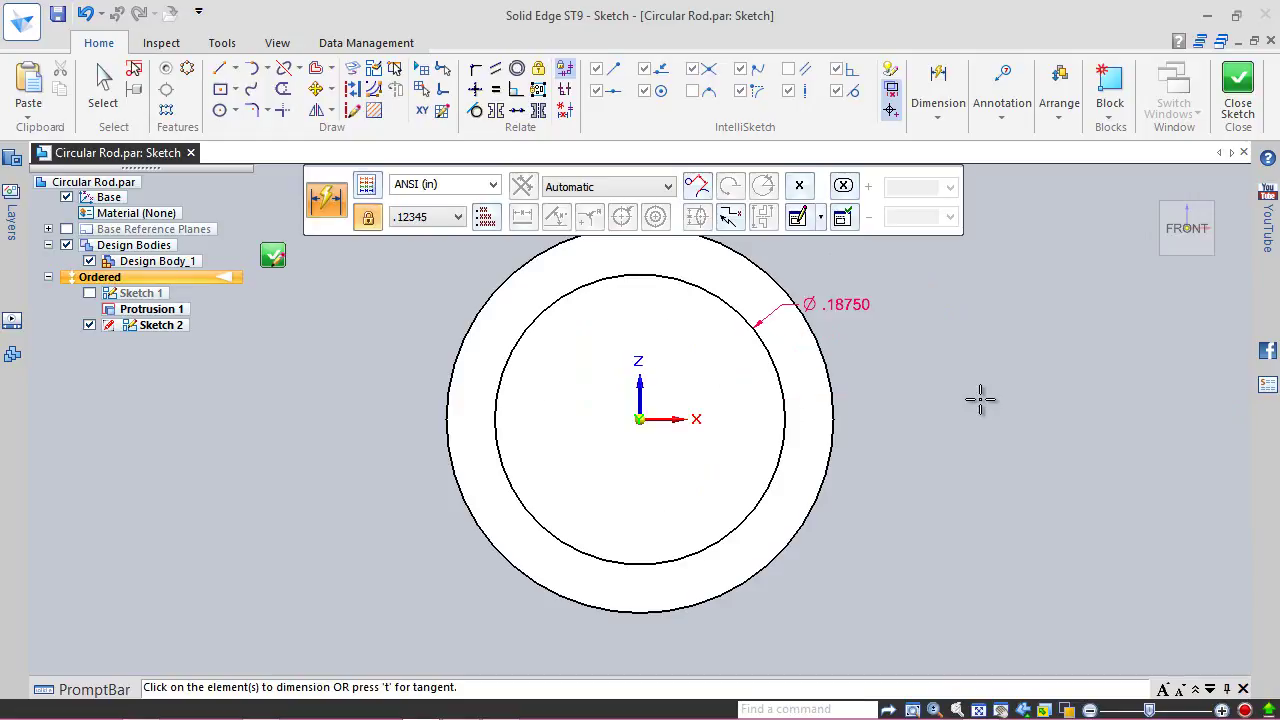
click(1237, 82)
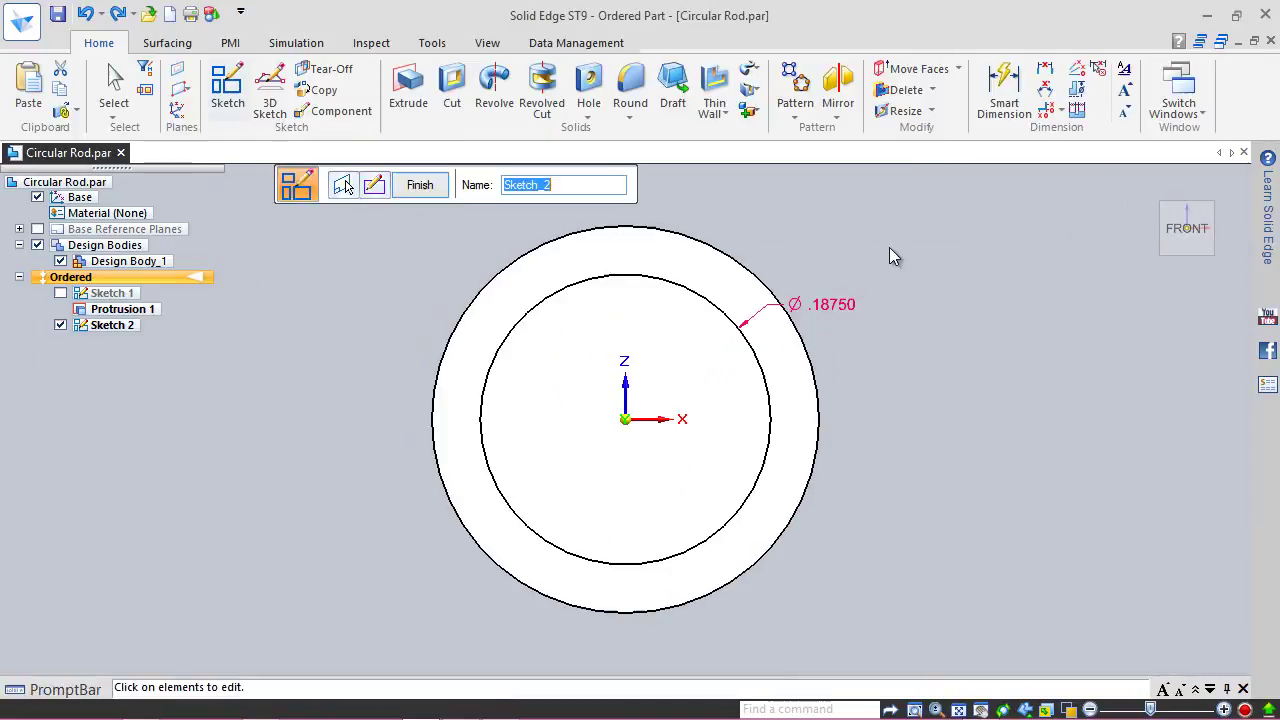
click(435, 183)
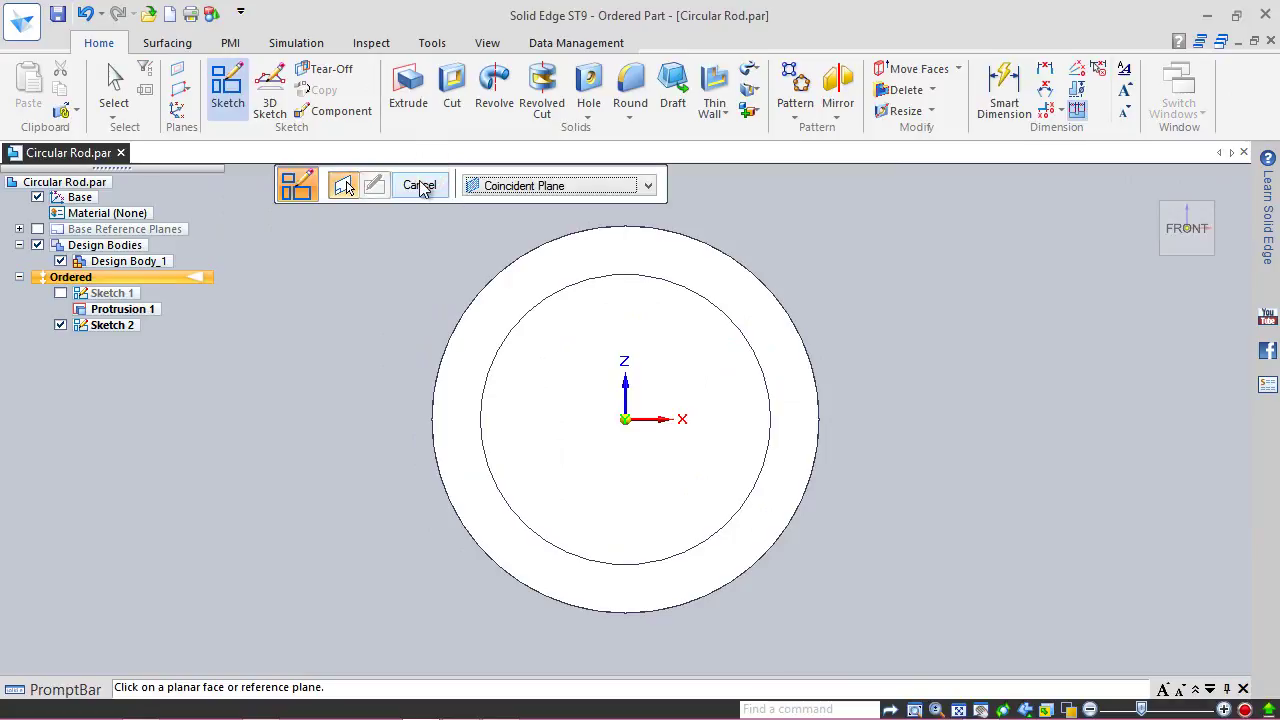
click(421, 180)
Step: Cut the ring between the two sketched circles 1 in deep into the rod's front end and hide the sketch
click(1211, 205)
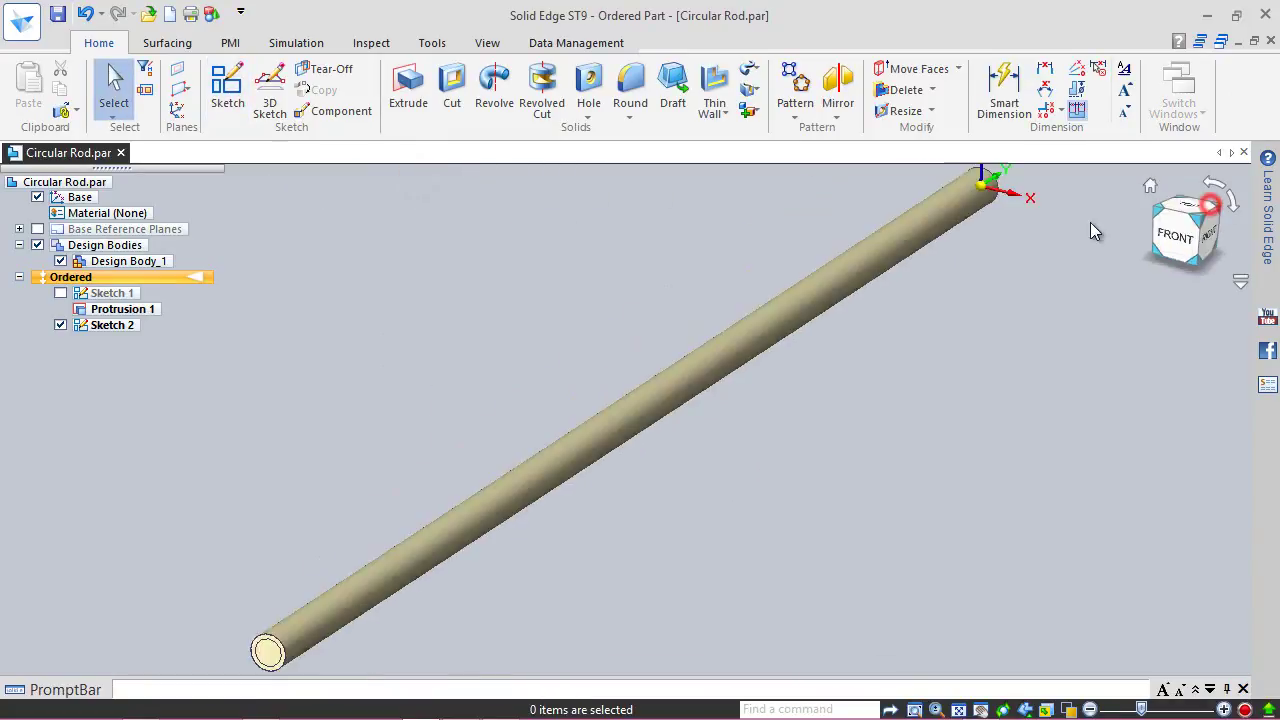
scroll(323, 594, up, 5)
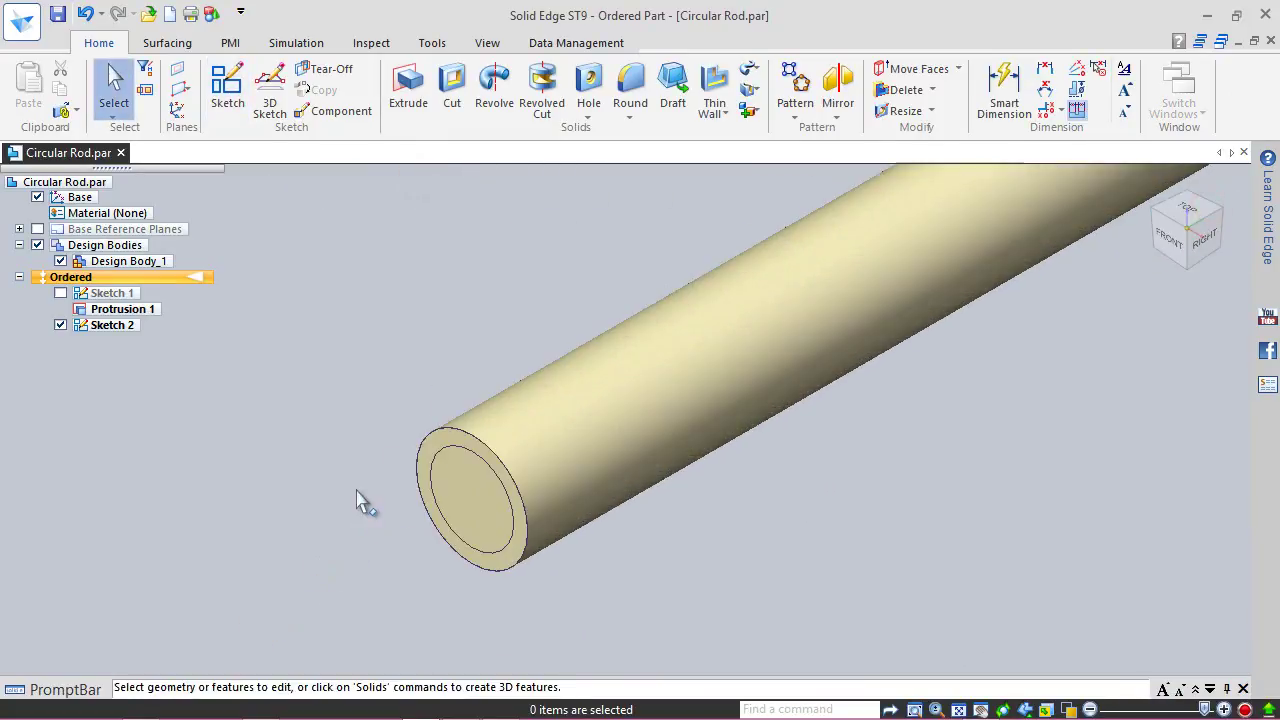
click(452, 88)
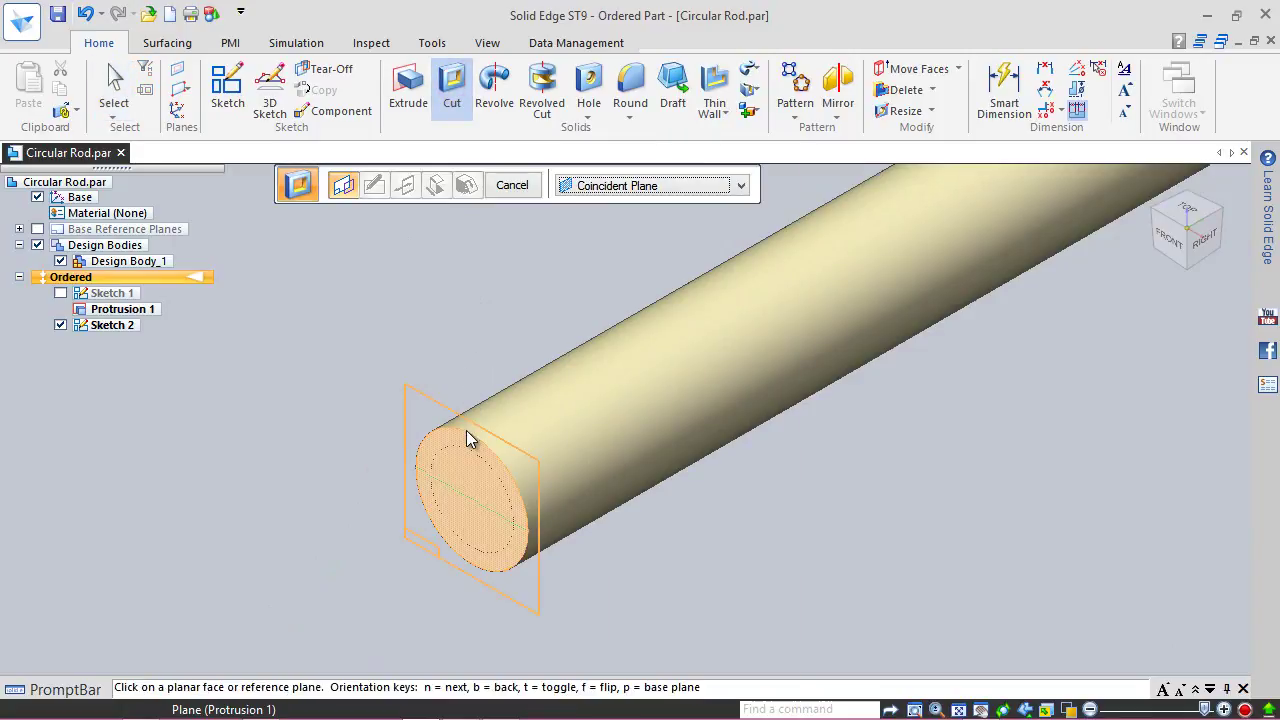
click(600, 189)
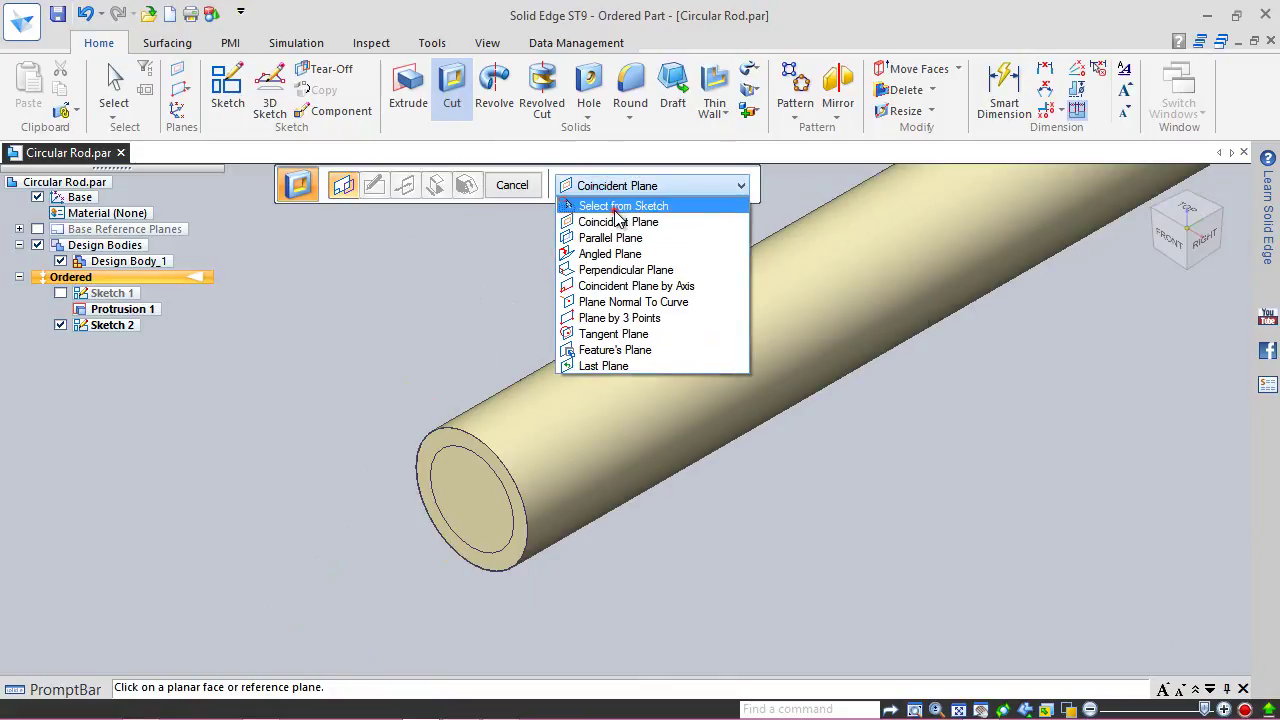
click(614, 207)
click(457, 432)
click(461, 458)
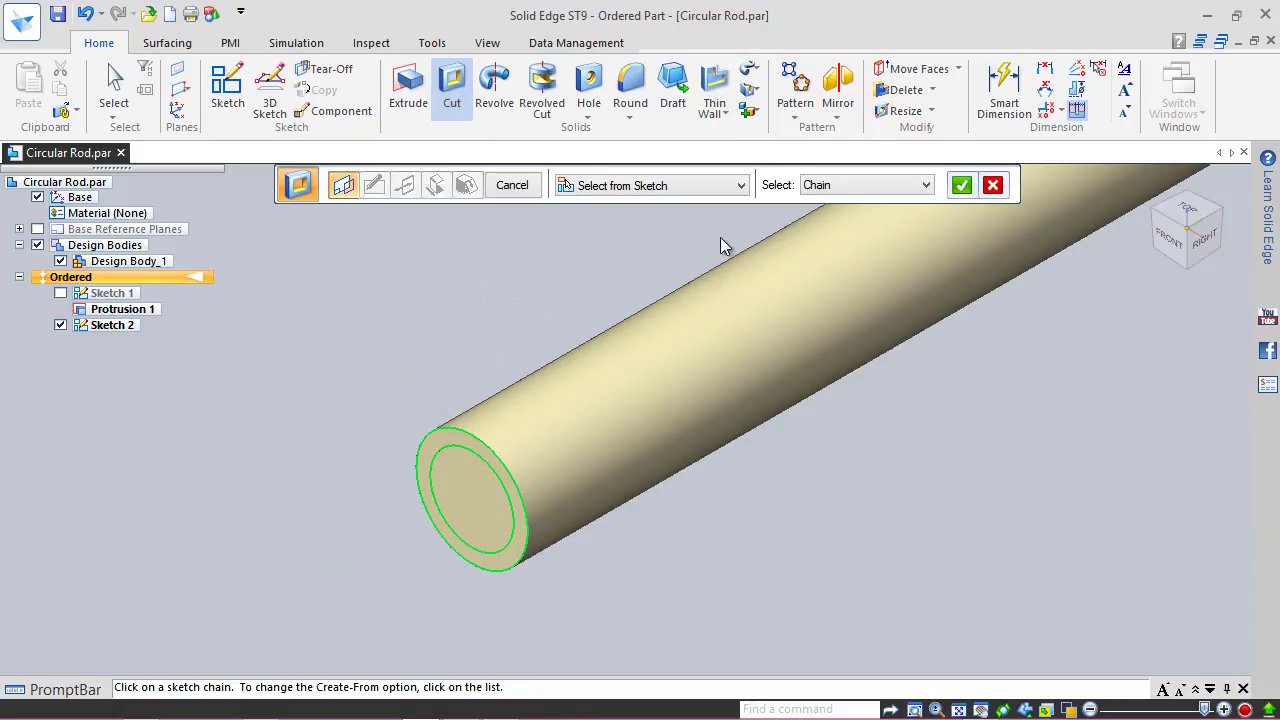
click(960, 186)
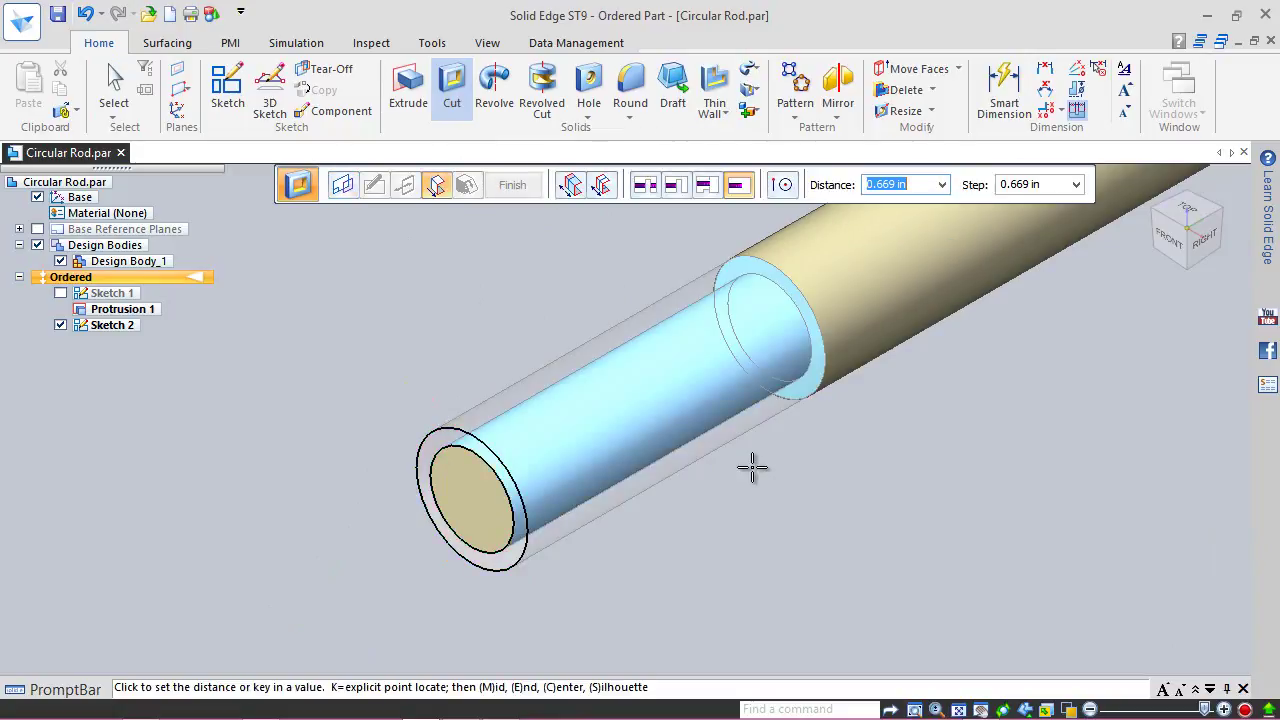
key(Tab)
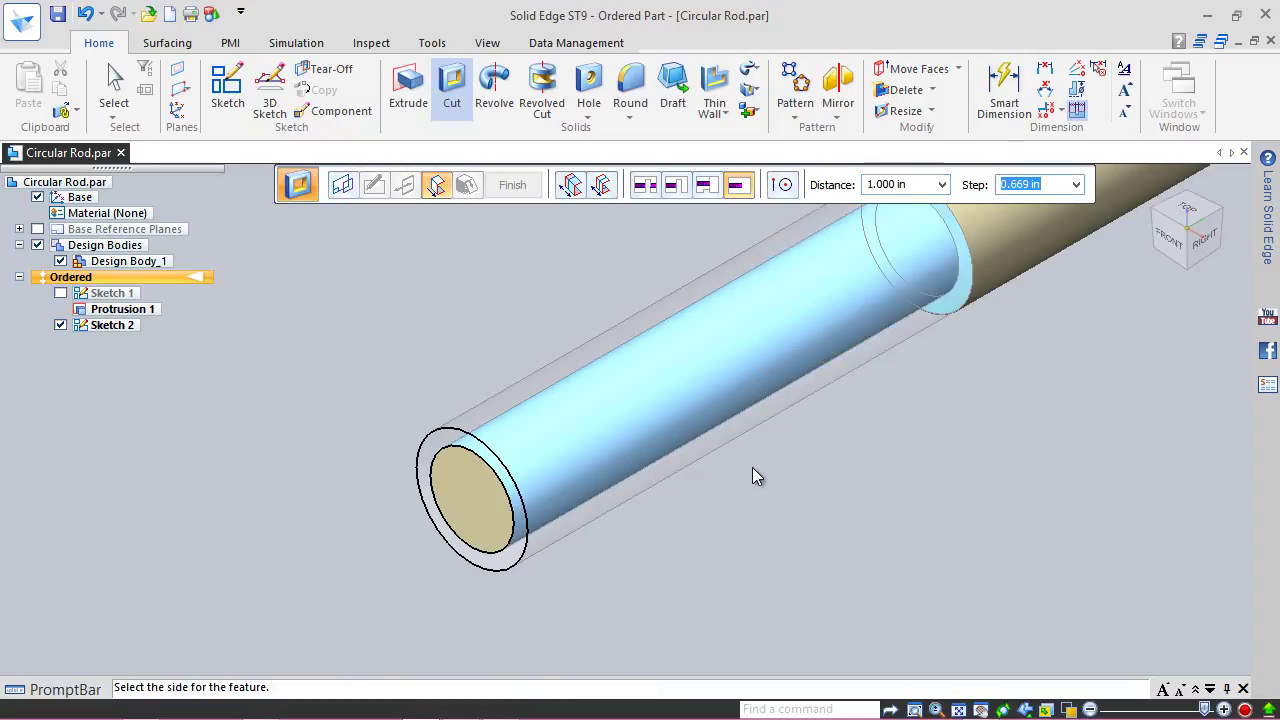
click(753, 469)
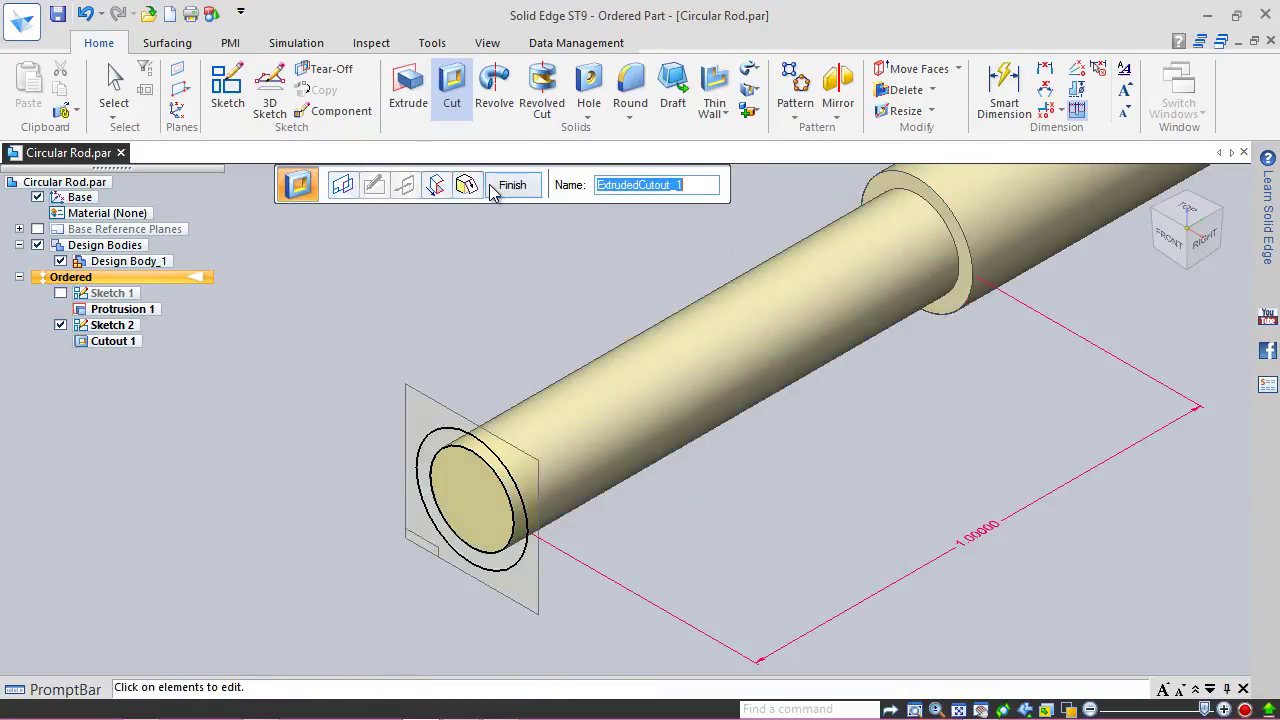
click(492, 190)
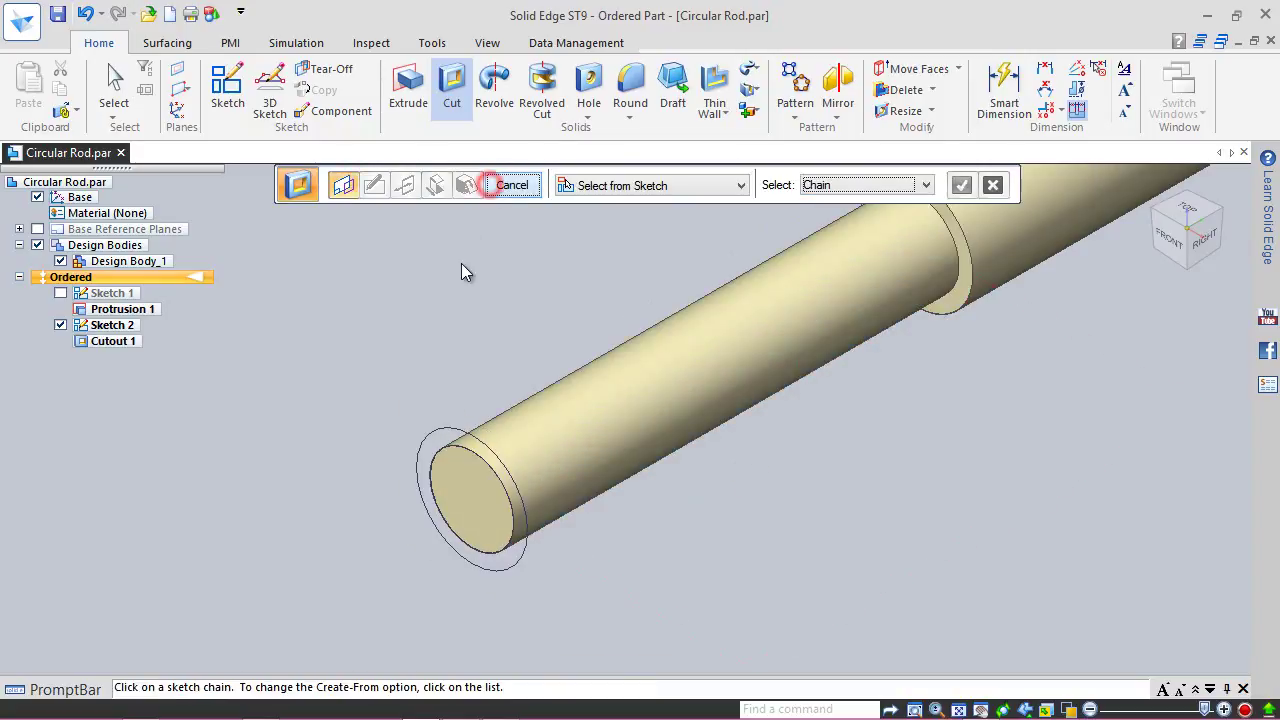
click(512, 185)
click(620, 272)
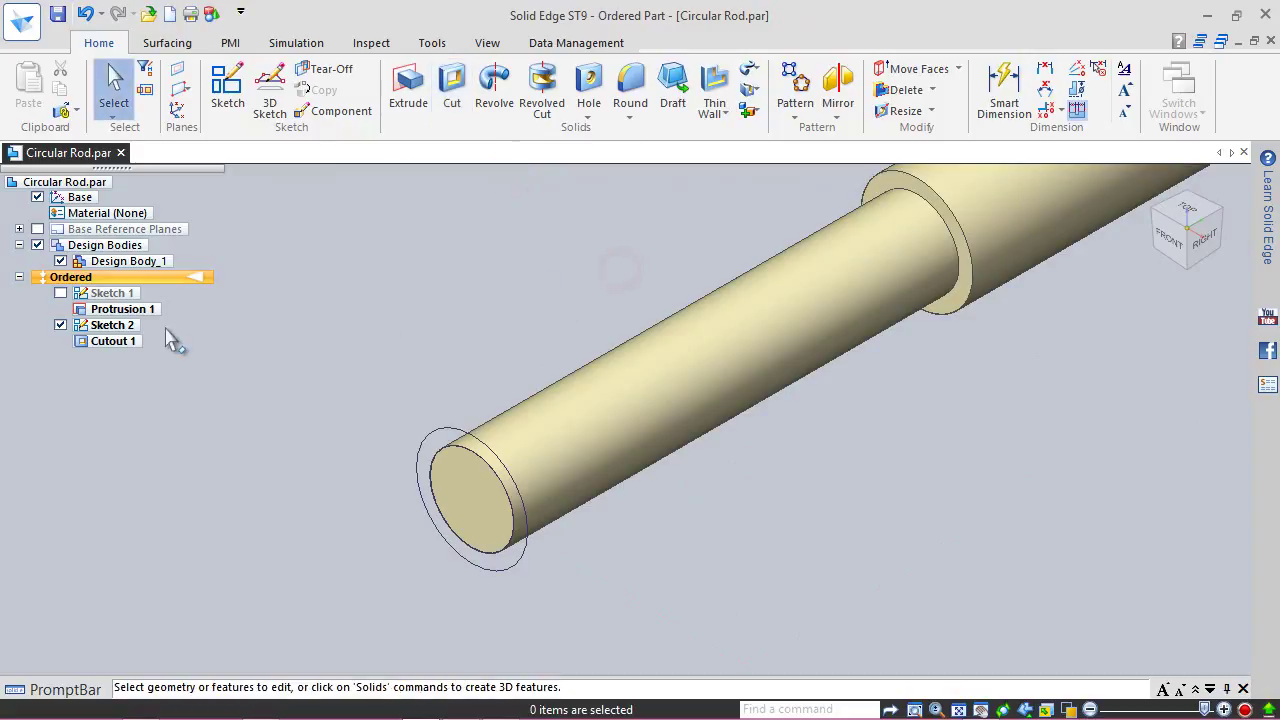
click(60, 325)
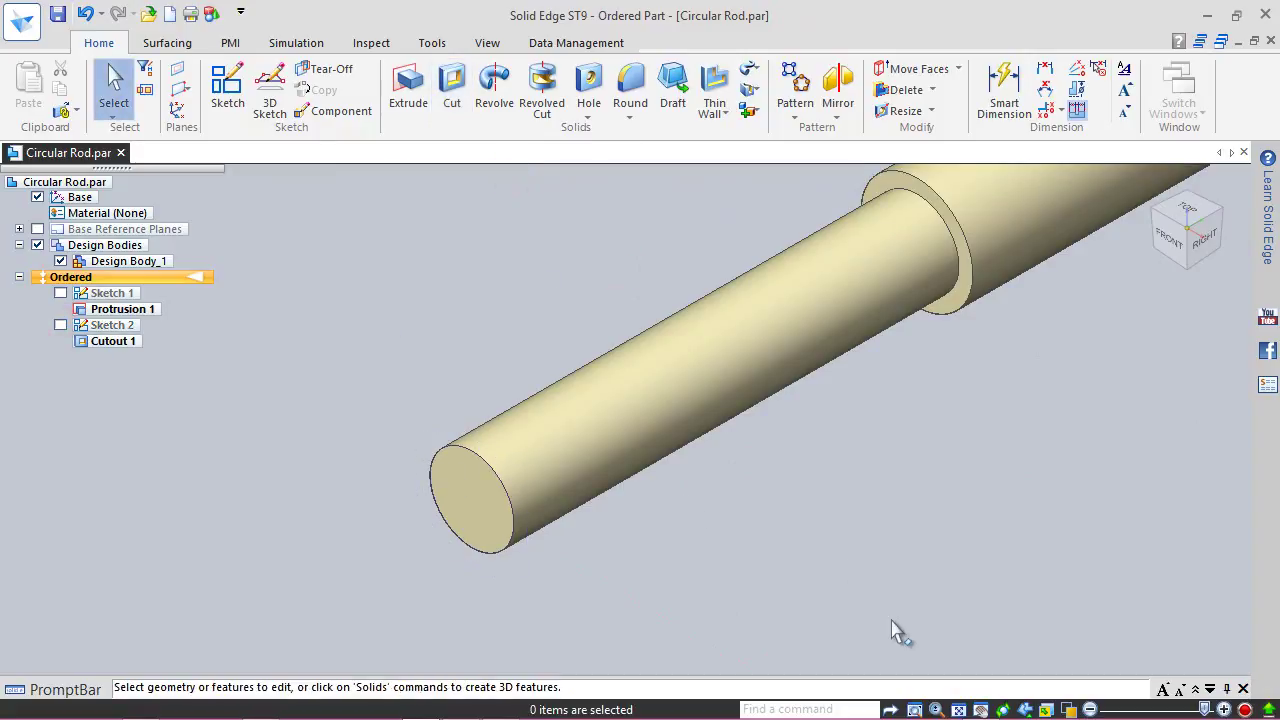
click(958, 709)
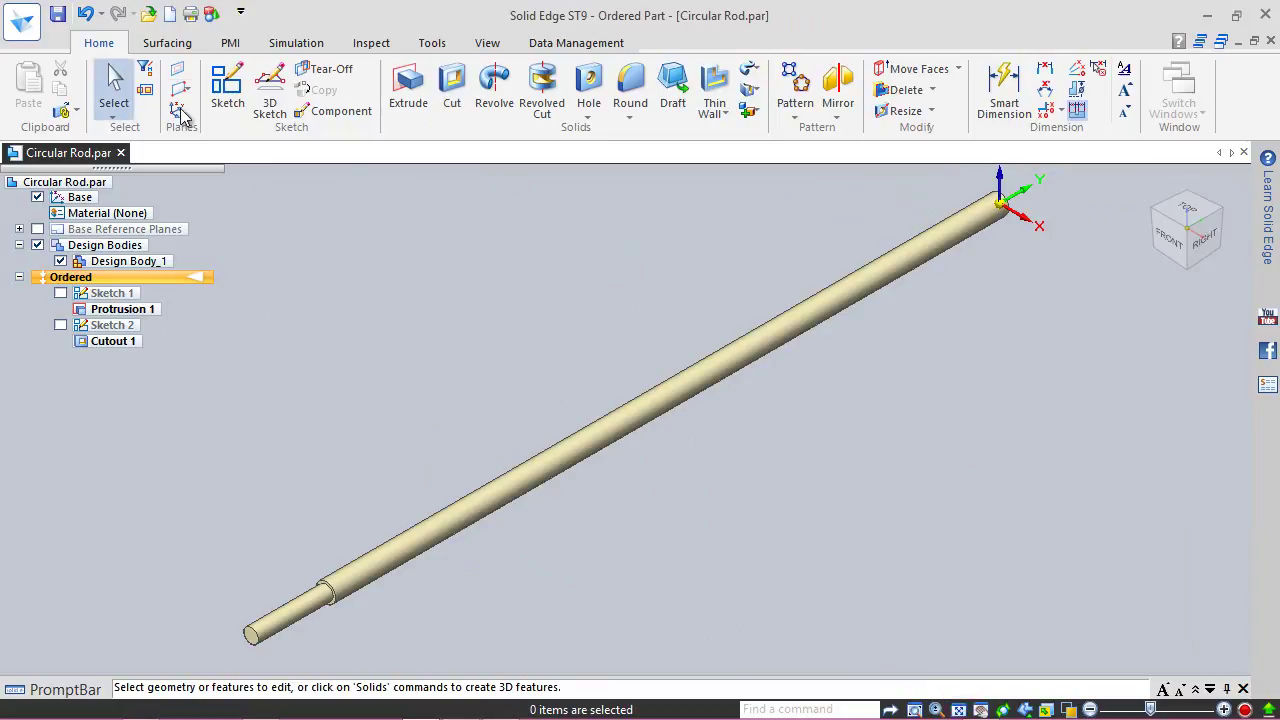
Step: Round the outer edge of the shoulder behind the rod's reduced front end with a 0.031 in radius and save the part
click(58, 16)
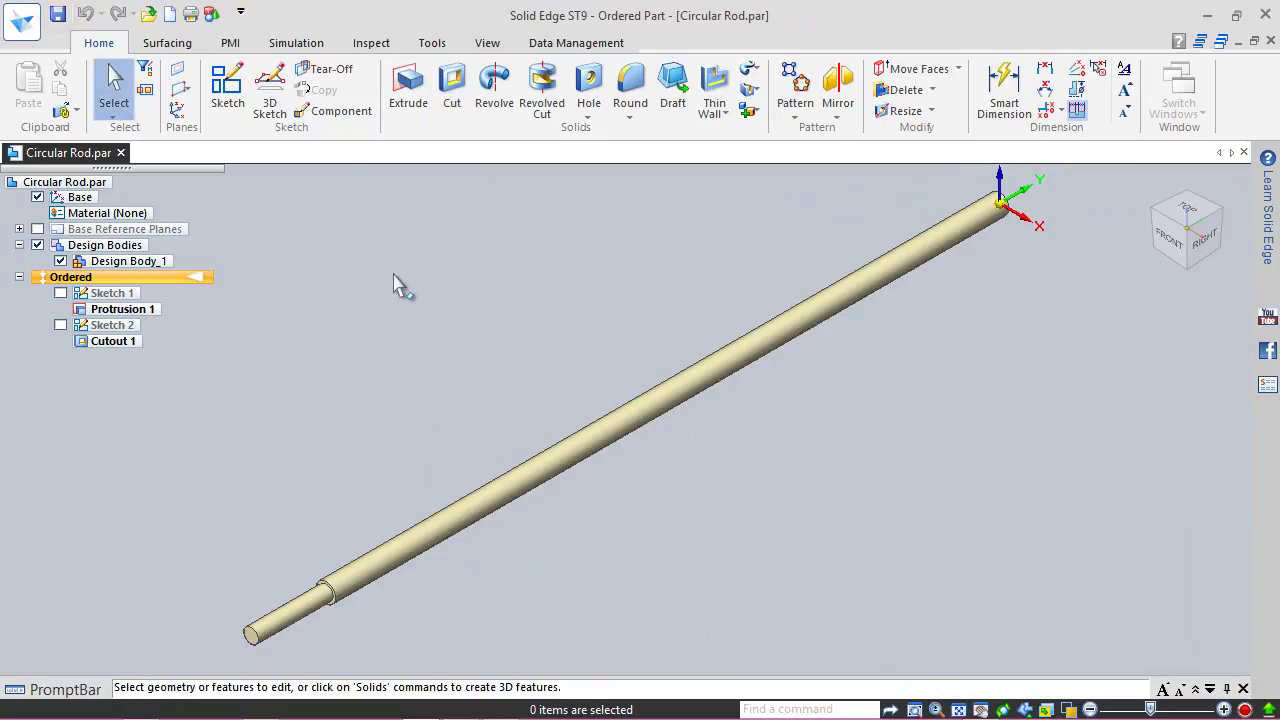
click(418, 250)
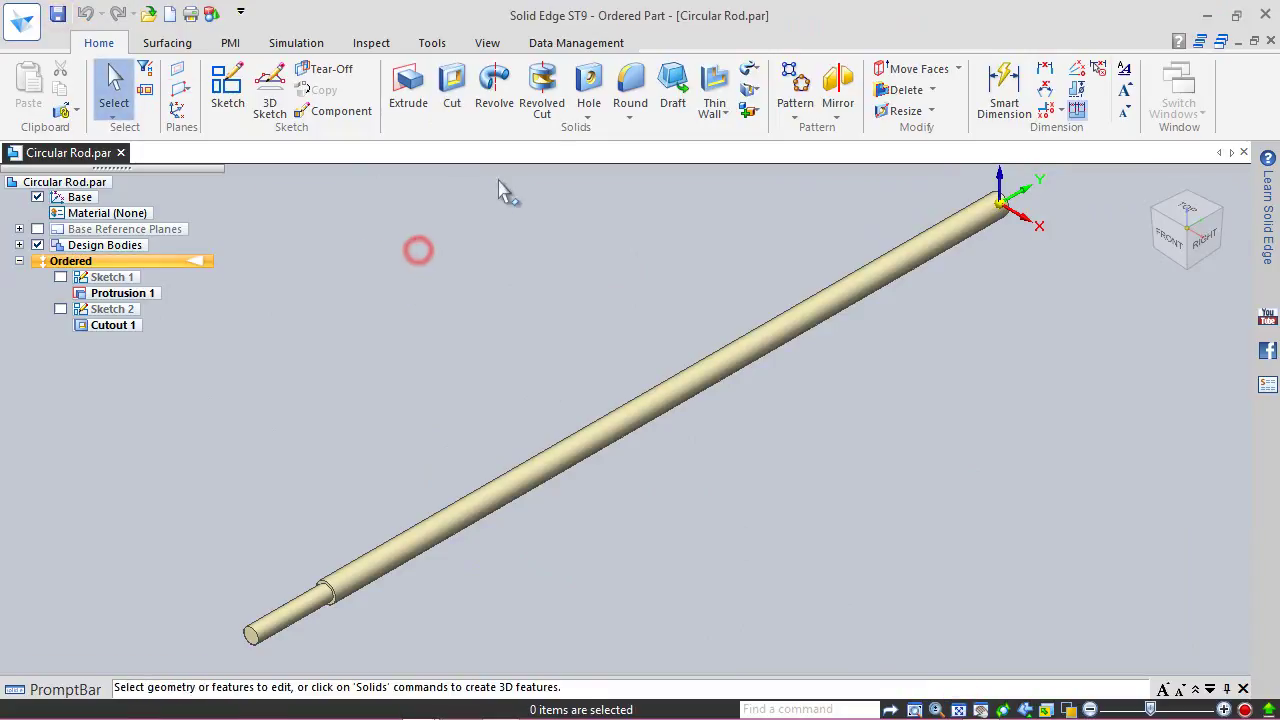
click(629, 90)
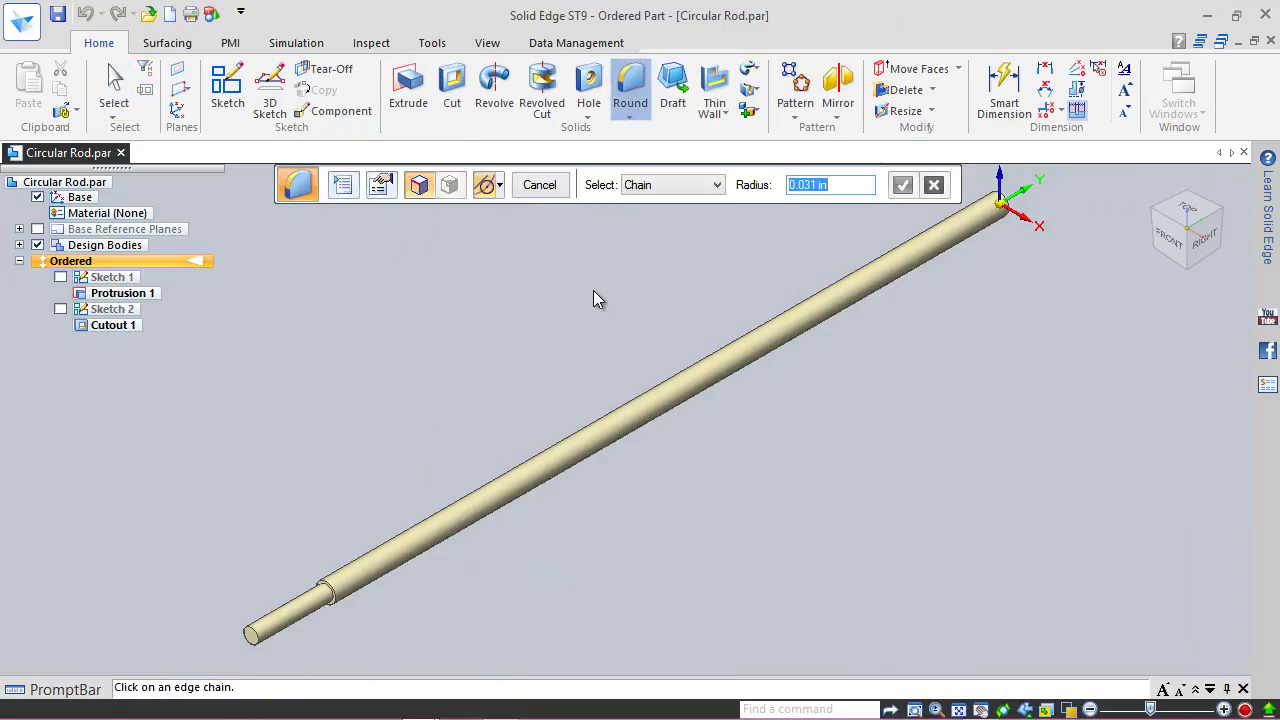
scroll(552, 315, down, 3)
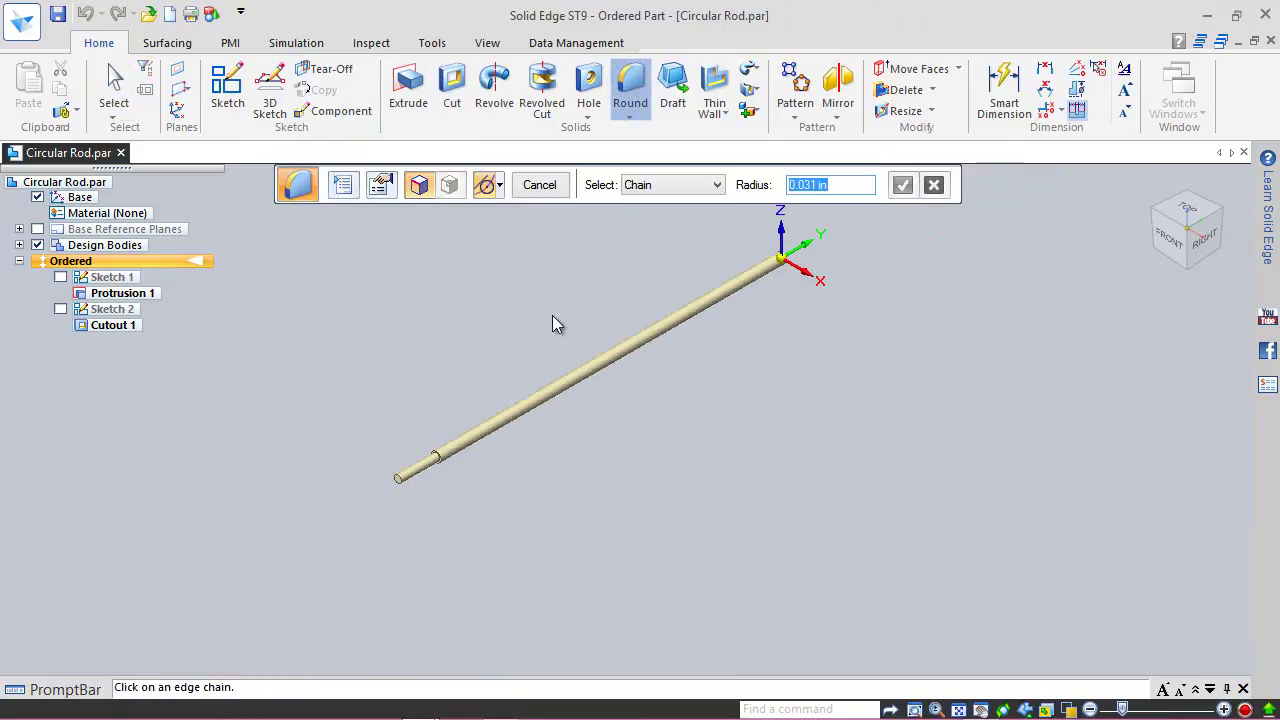
scroll(465, 443, up, 5)
click(484, 392)
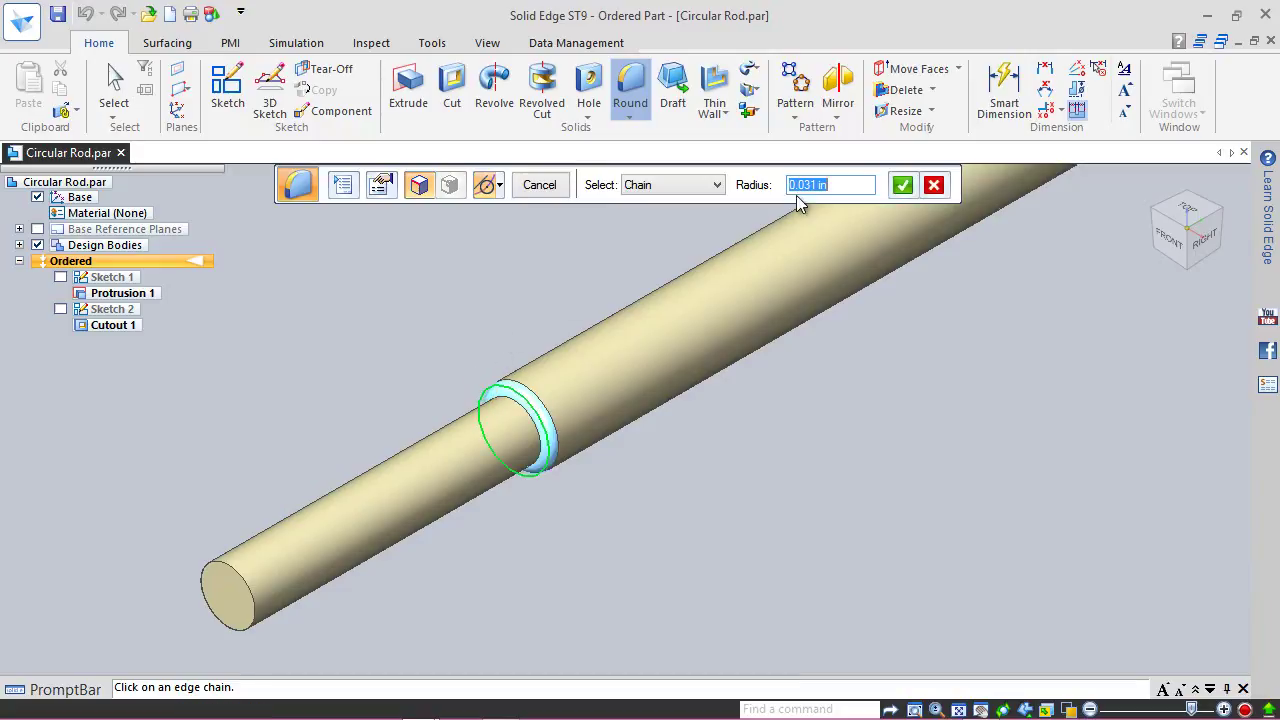
click(903, 188)
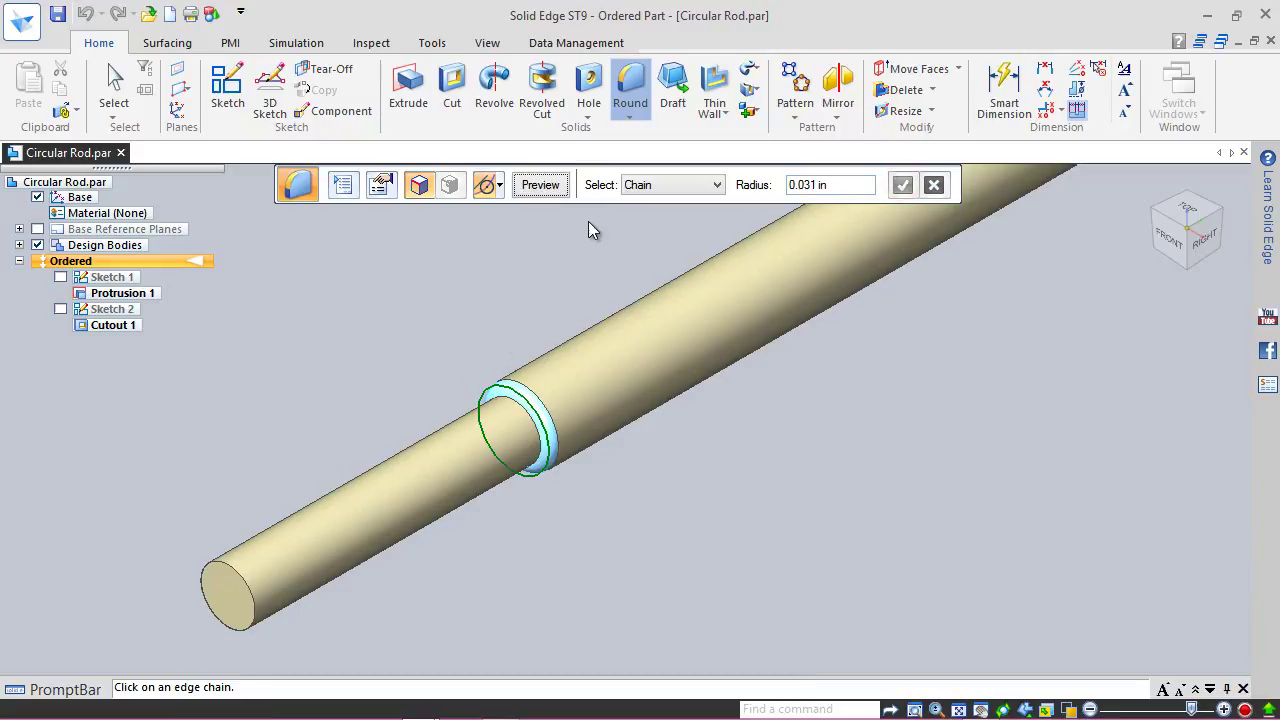
click(556, 187)
click(533, 185)
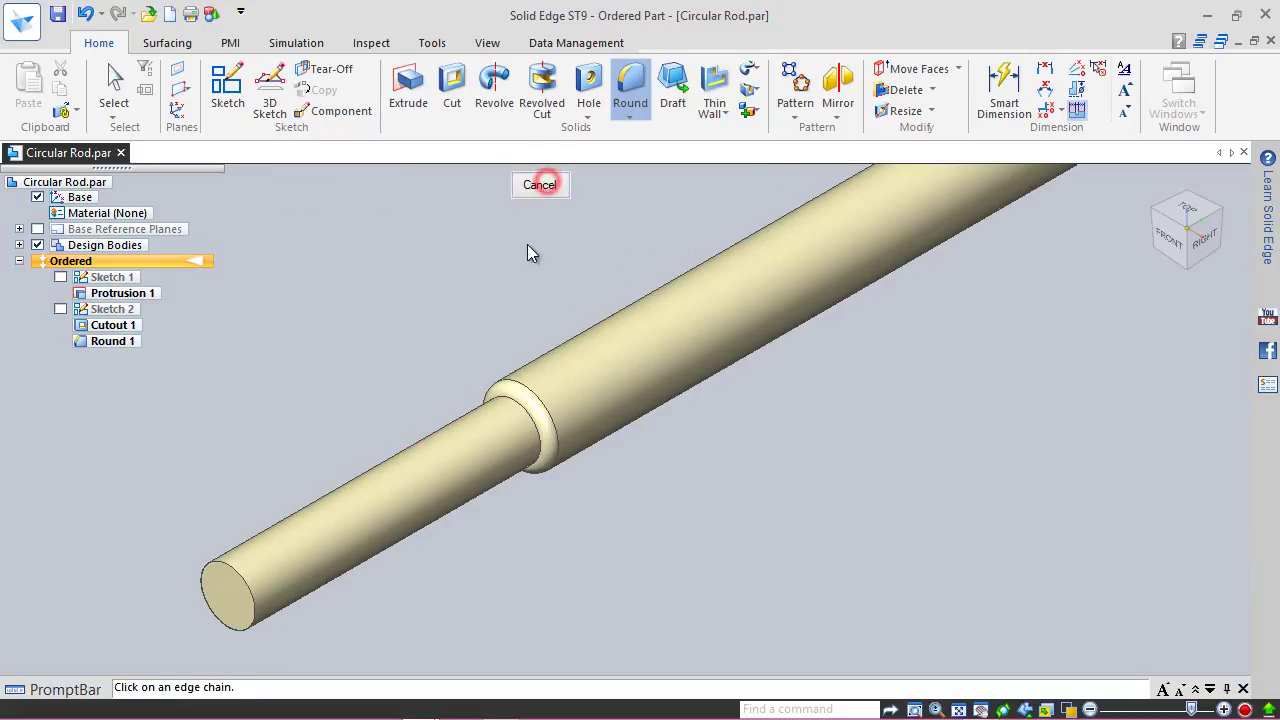
click(539, 185)
click(58, 13)
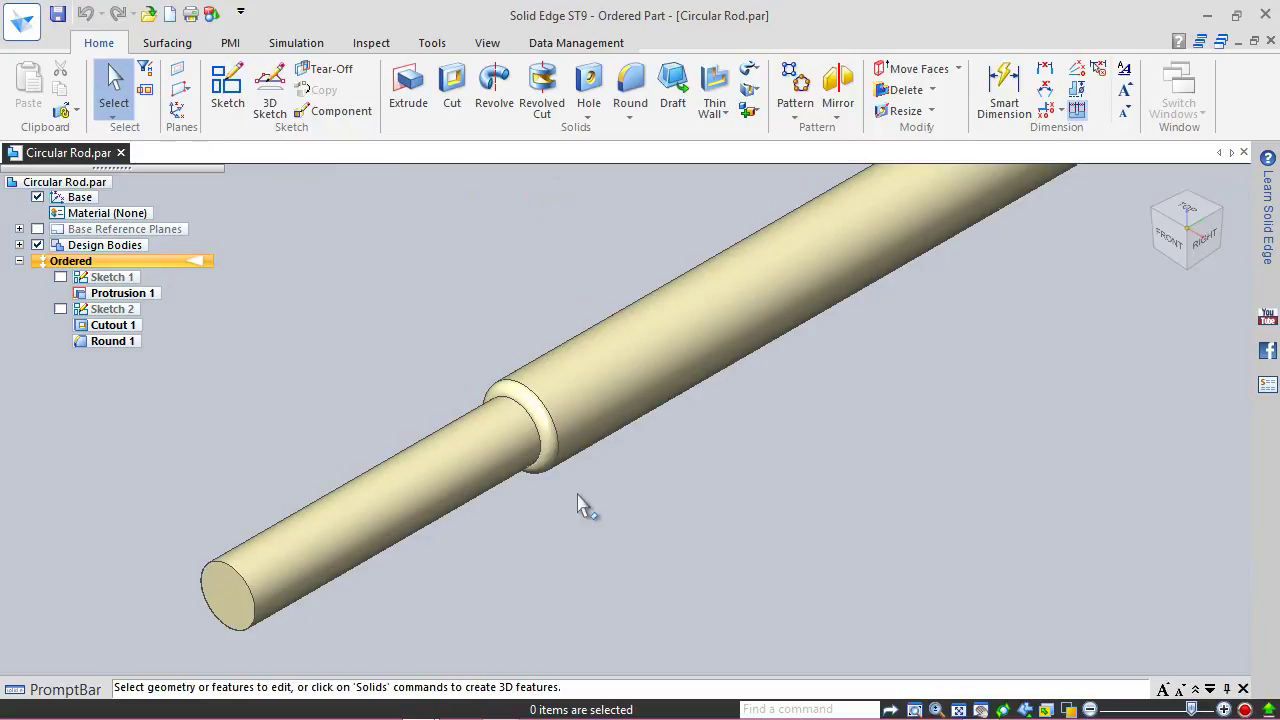
Step: Show the Right (yz) reference plane and start a new sketch on it
scroll(570, 497, up, 5)
scroll(292, 485, up, 2)
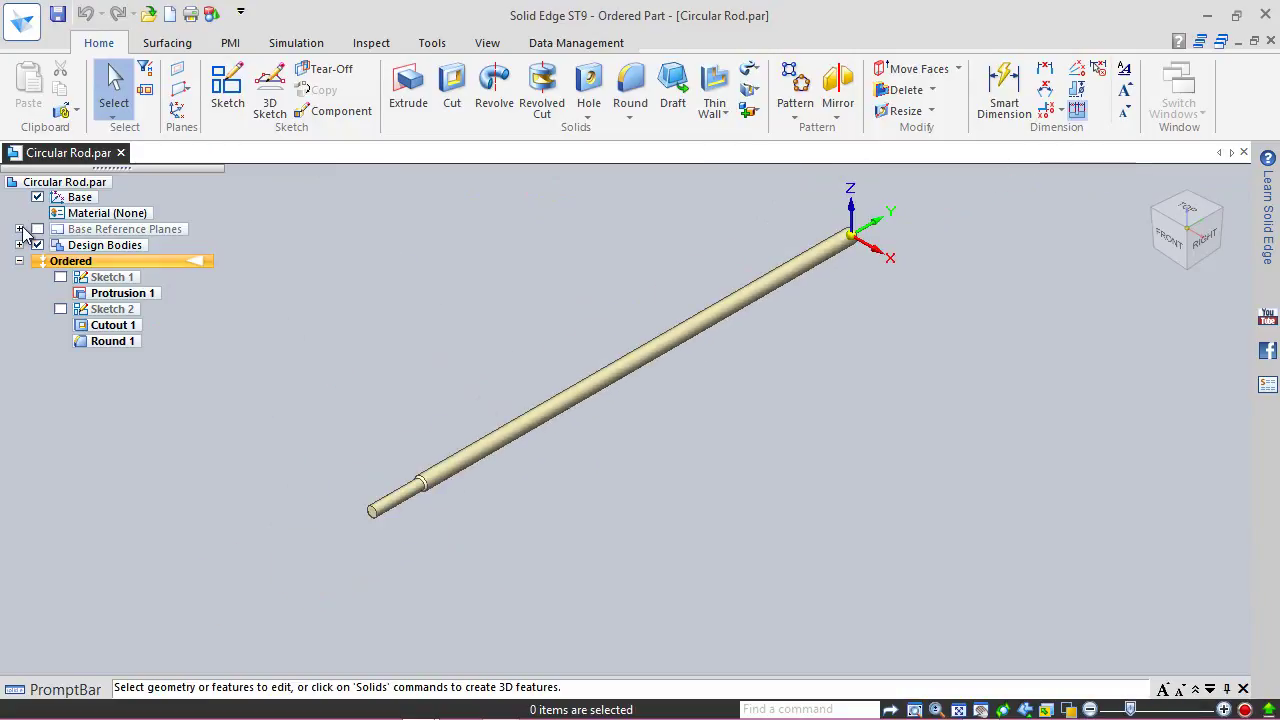
click(19, 229)
click(60, 261)
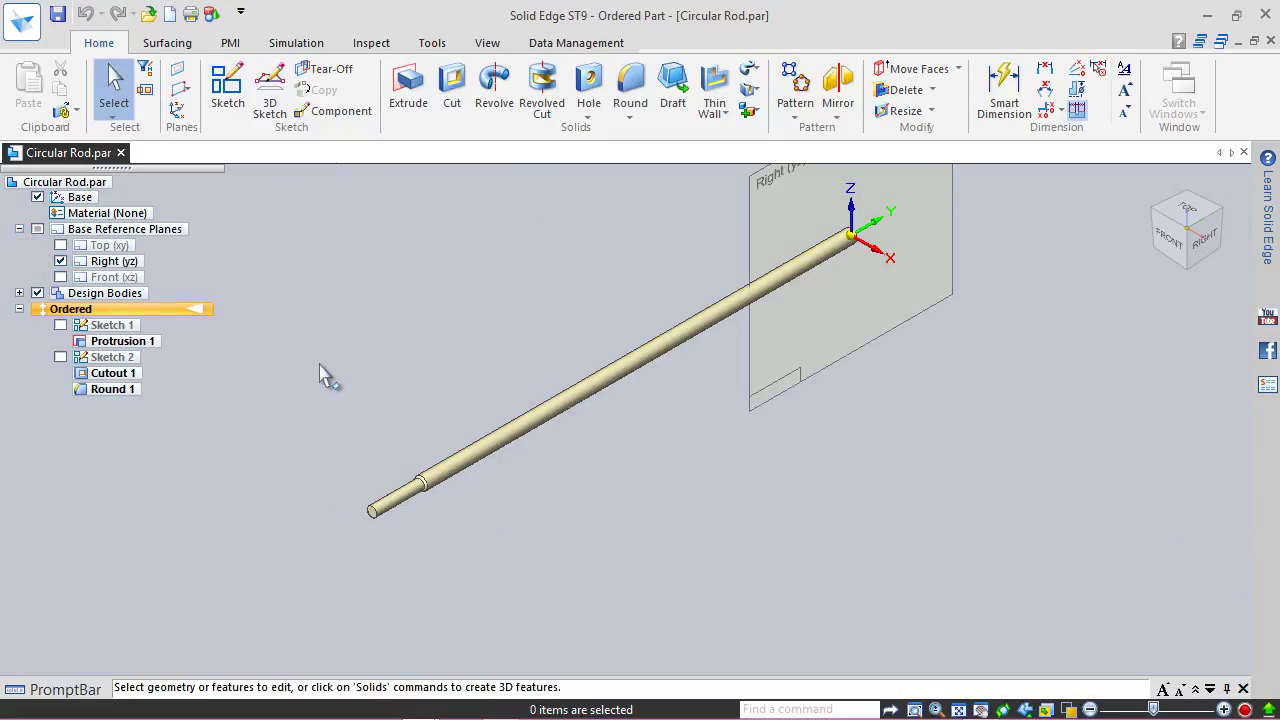
click(228, 88)
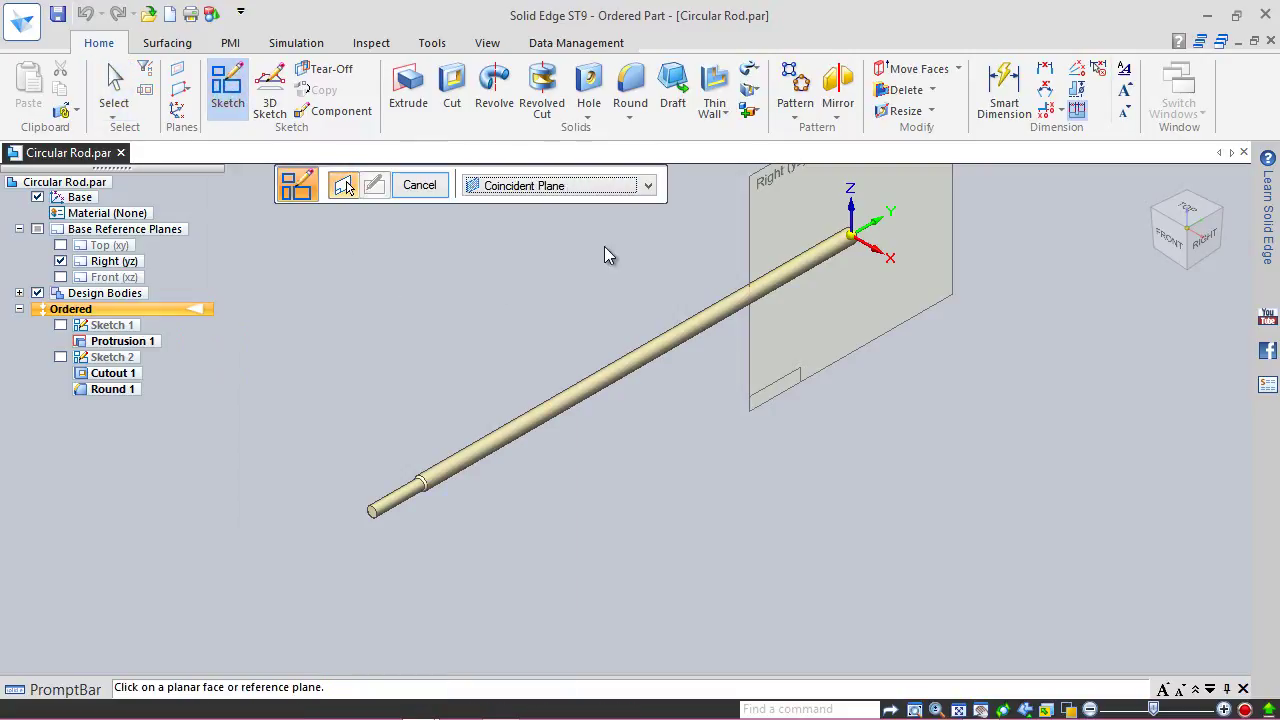
click(752, 219)
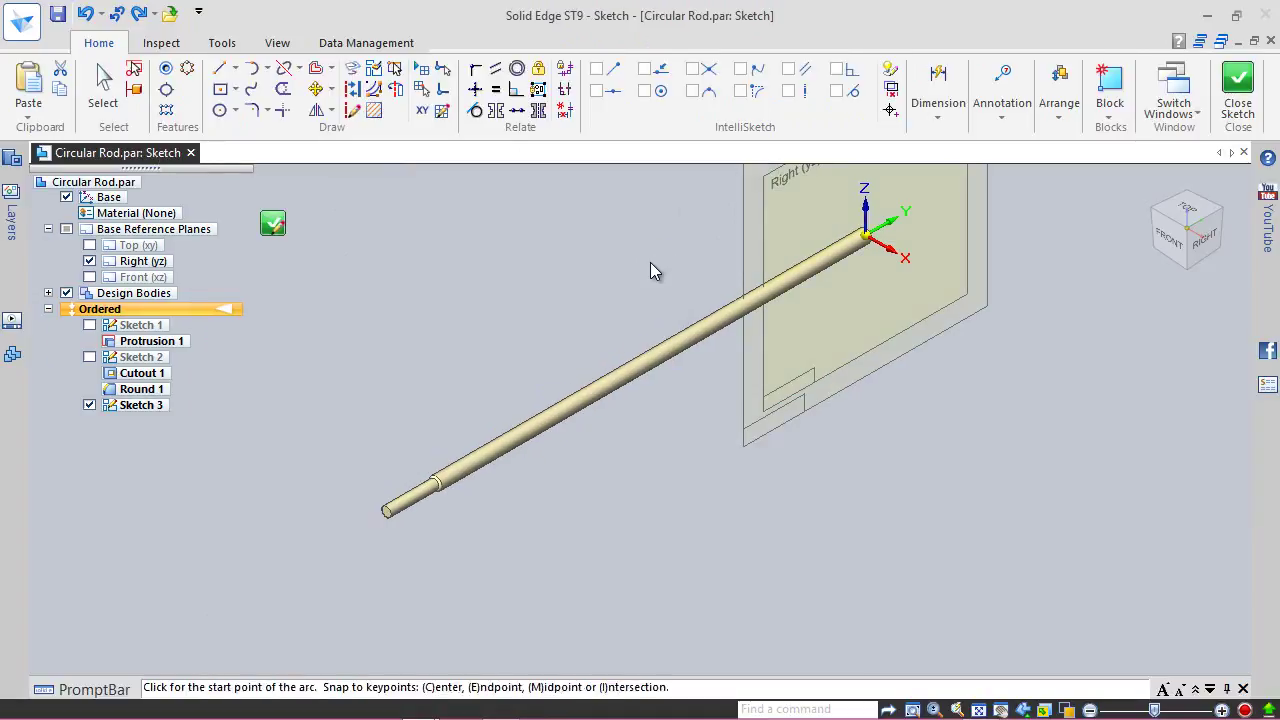
Step: Sketch a closed right triangle at the upper corner of the rod's reduced end, about 0.039 in high and 0.077 in long
click(1205, 238)
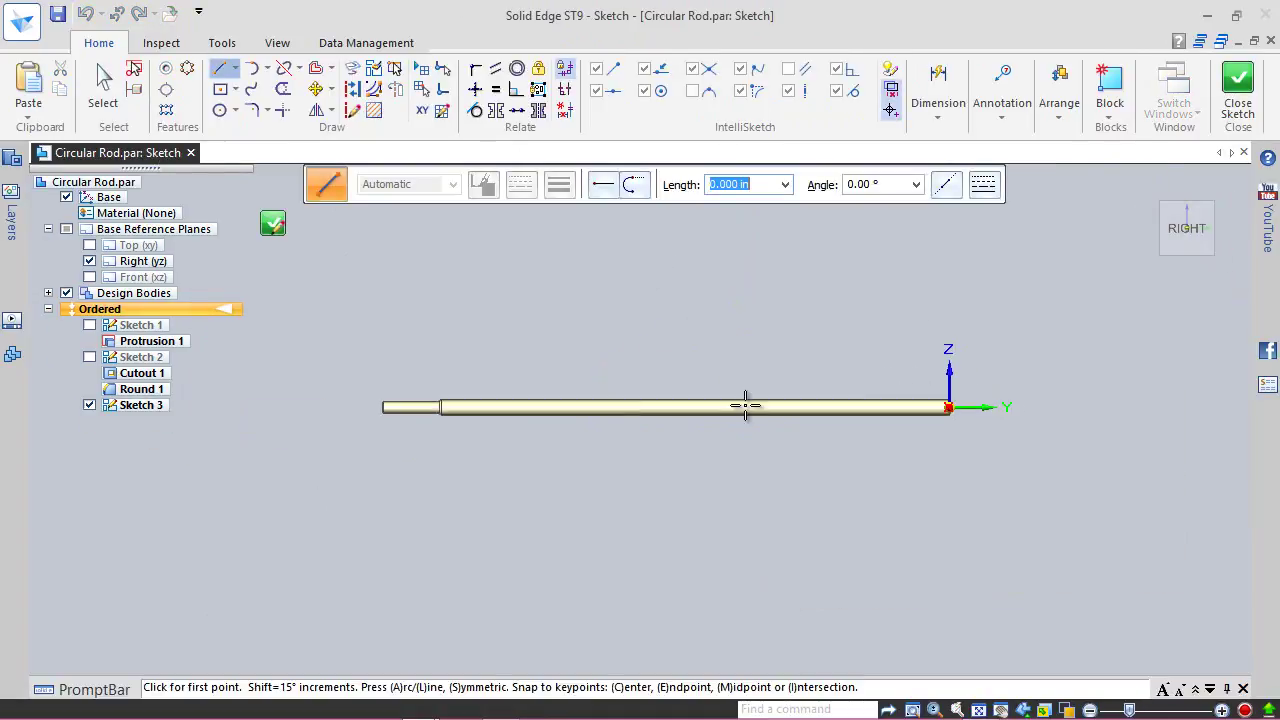
scroll(376, 417, up, 6)
scroll(380, 346, up, 4)
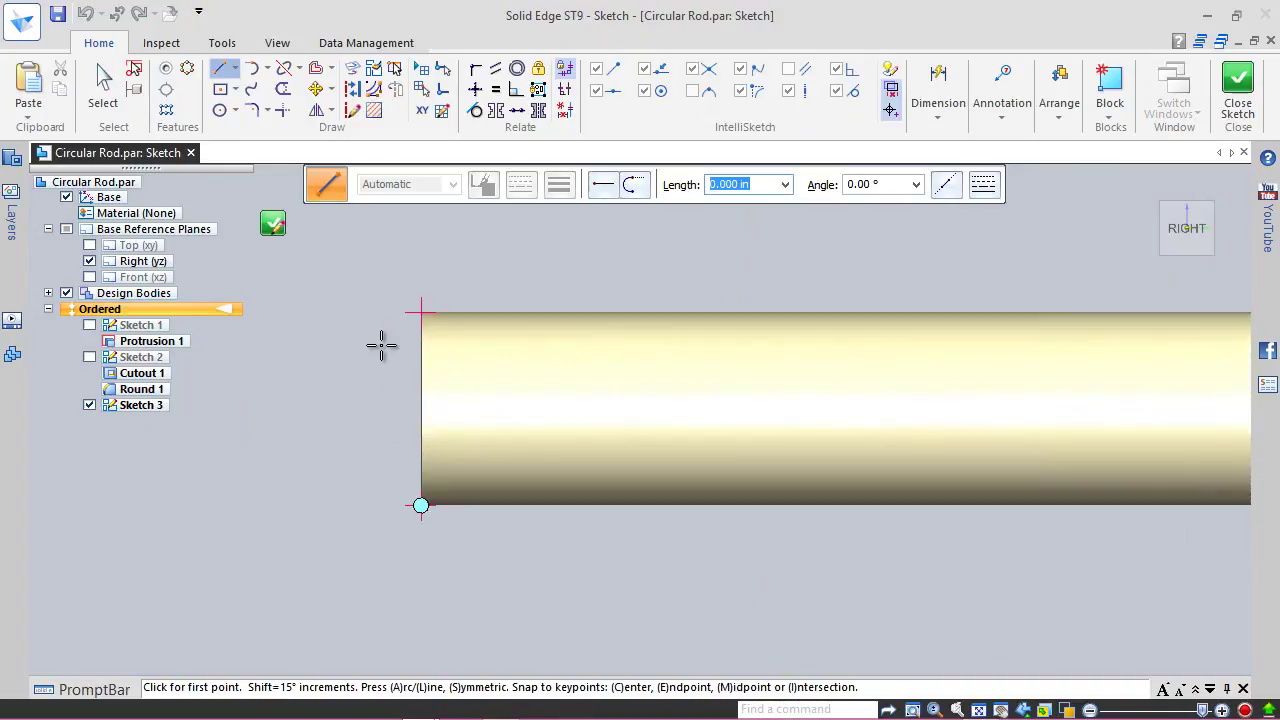
click(444, 294)
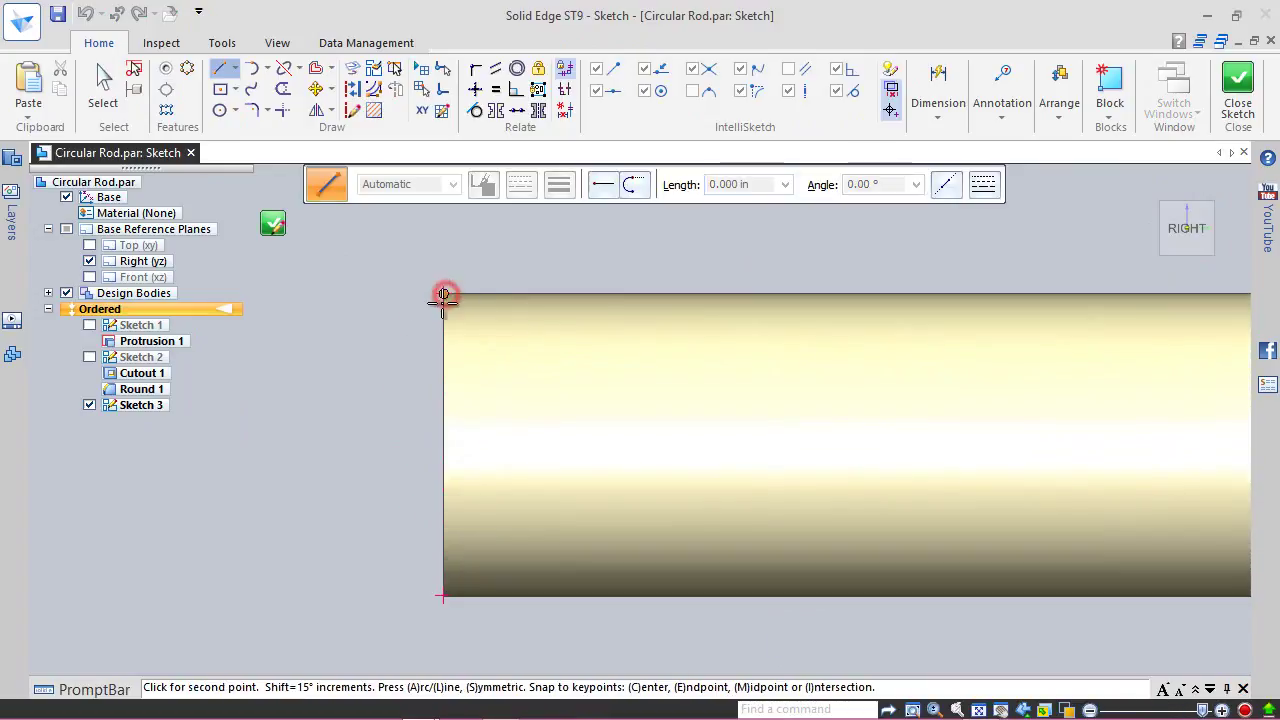
click(444, 356)
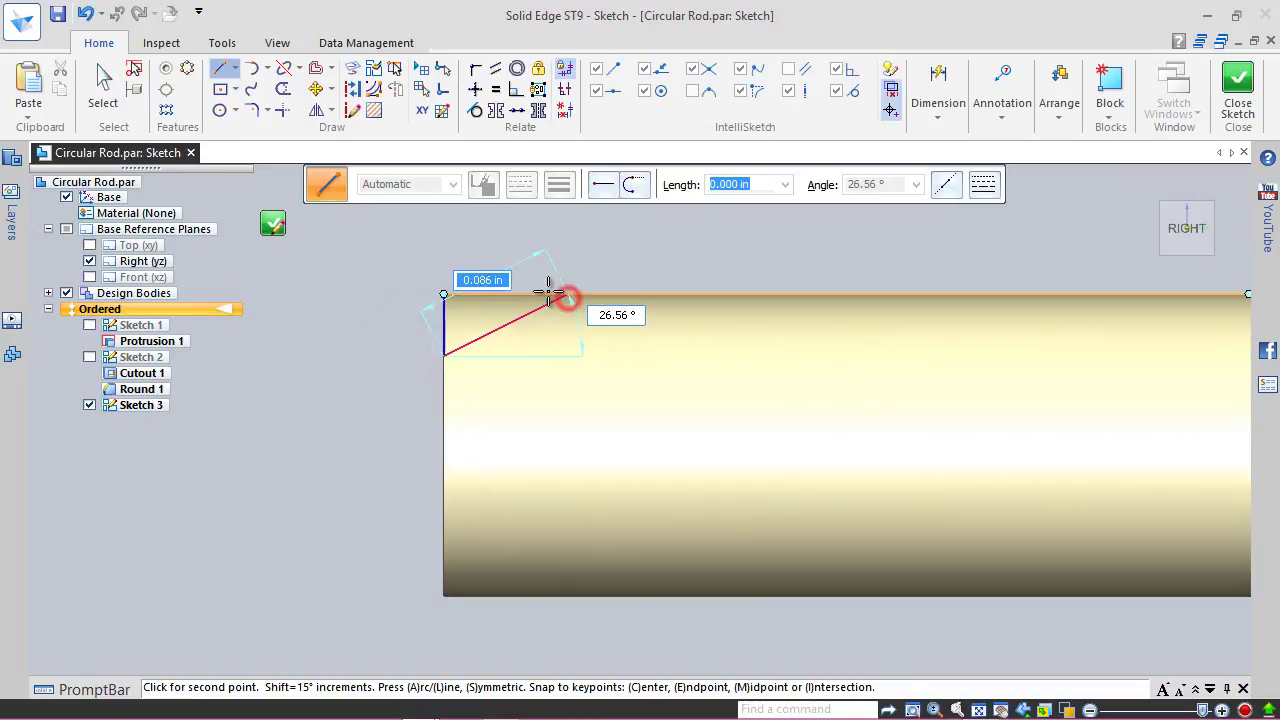
click(564, 295)
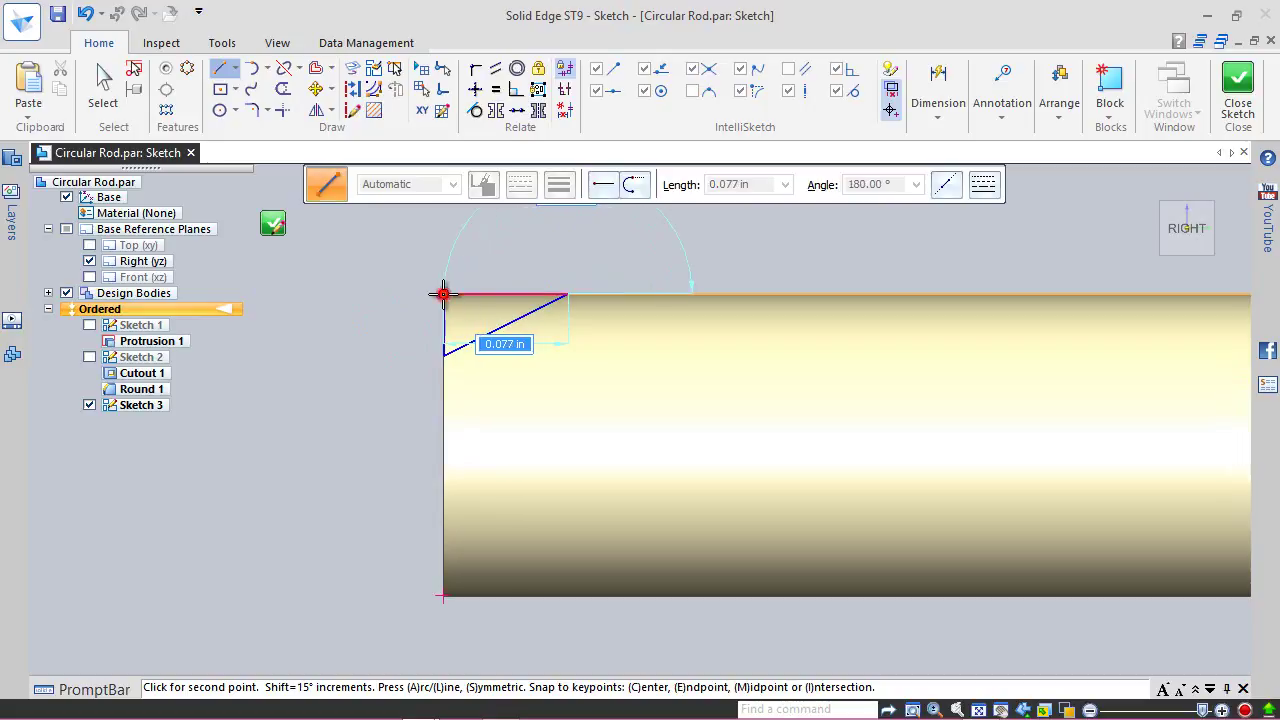
click(444, 294)
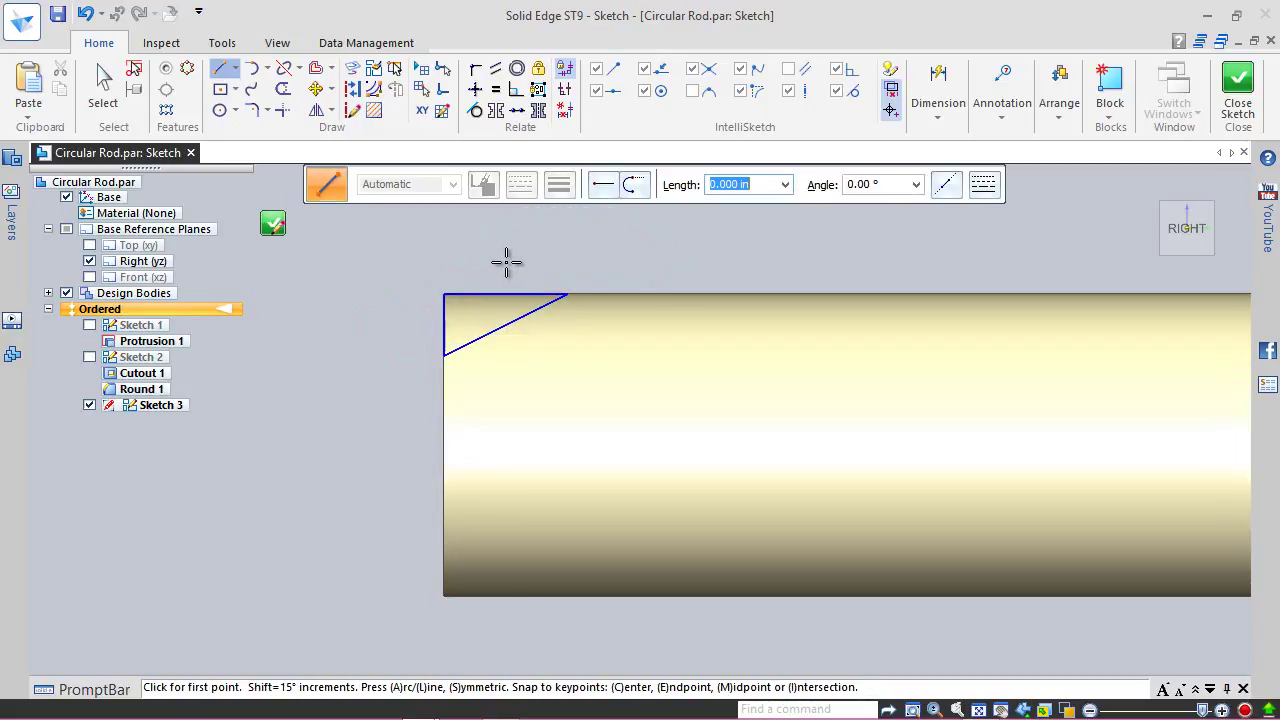
key(Escape)
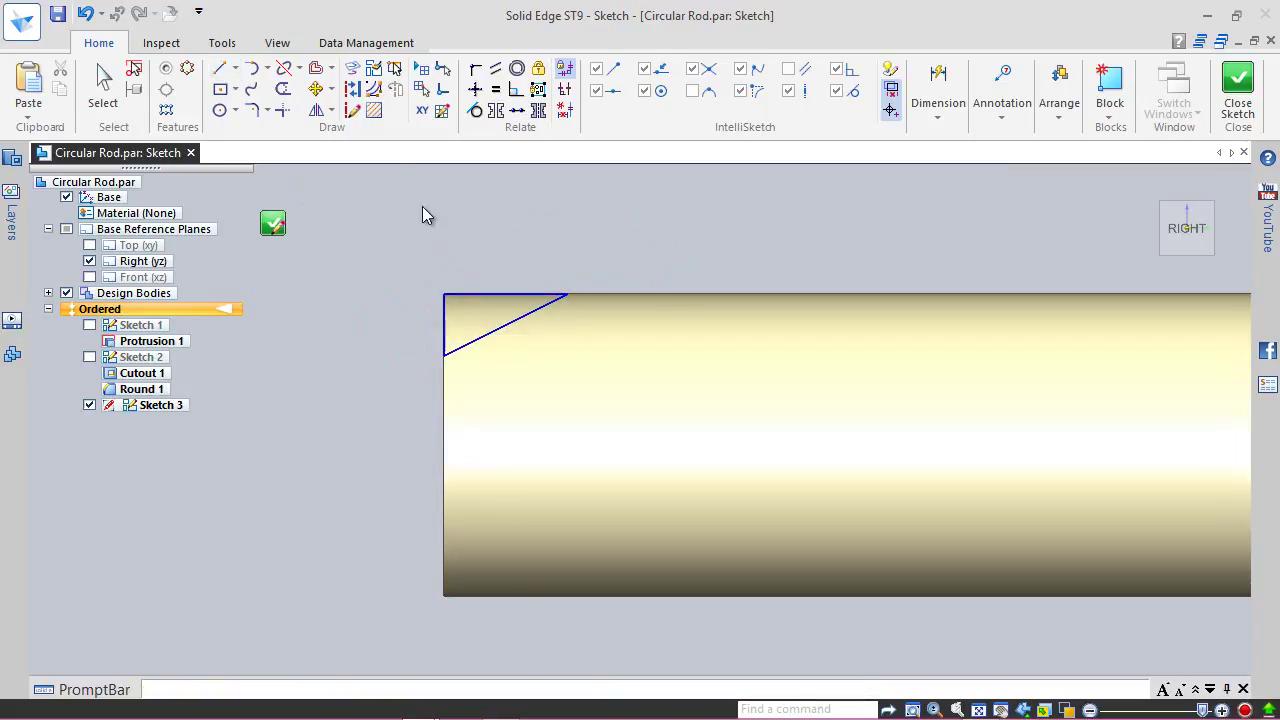
Step: Draw a horizontal construction line along the rod's axis from the midpoint of the reduced end's front edge to the shoulder
click(352, 110)
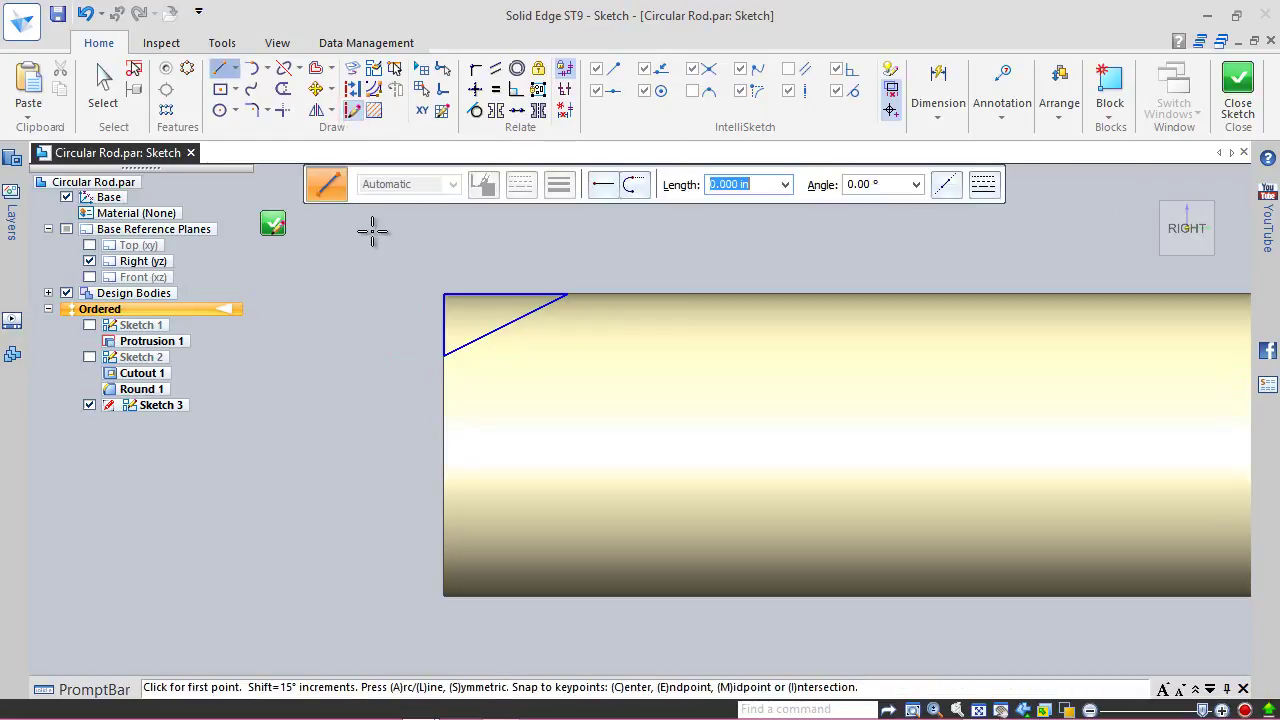
scroll(336, 407, down, 2)
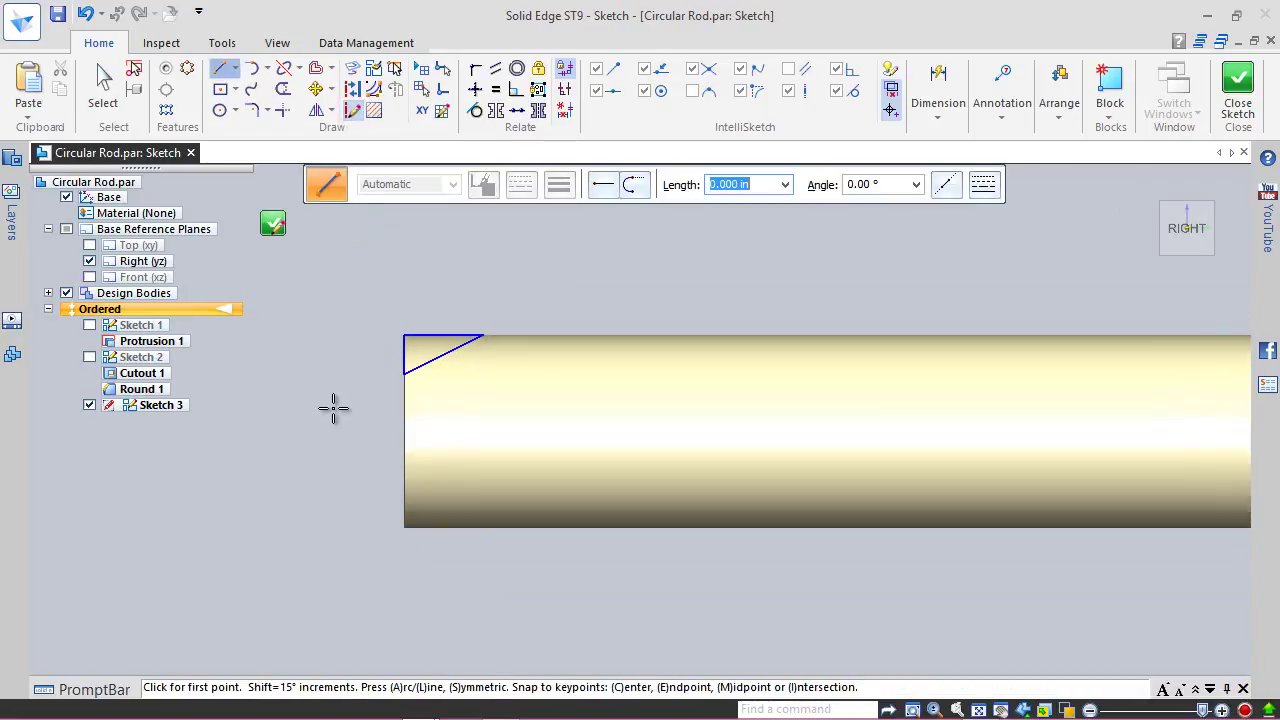
click(405, 433)
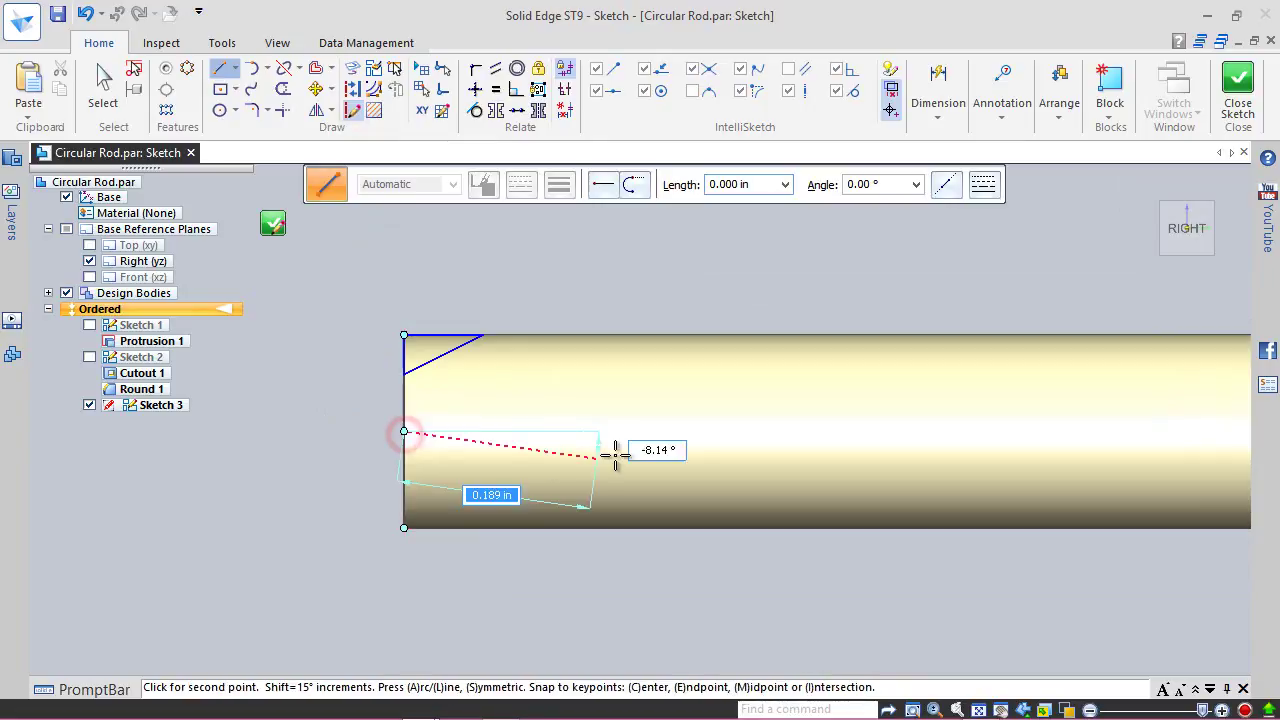
scroll(611, 451, down, 2)
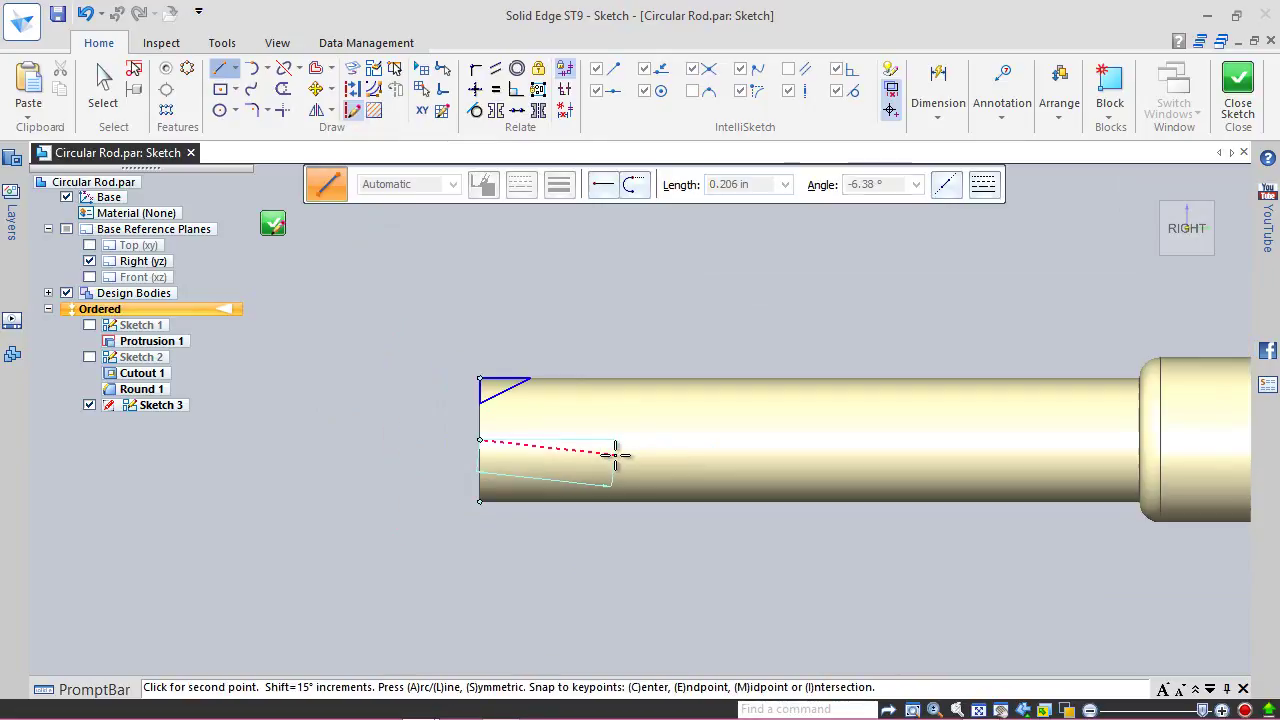
click(1141, 438)
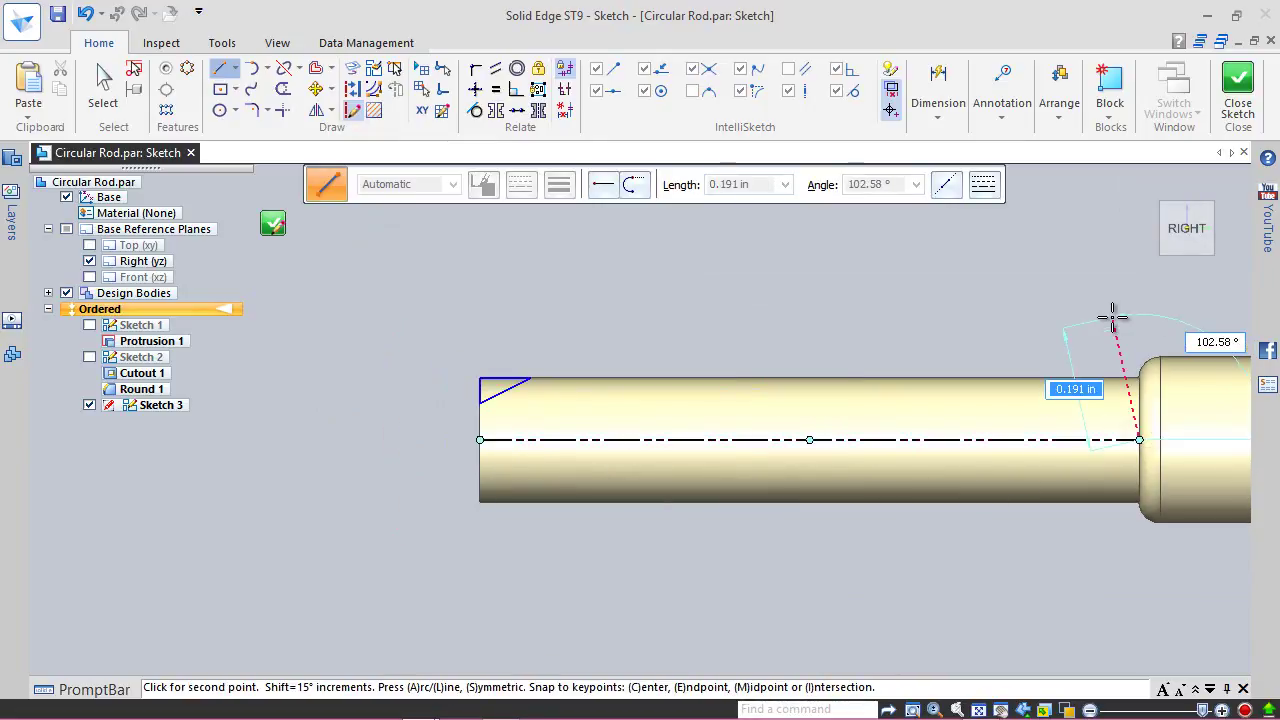
key(Escape)
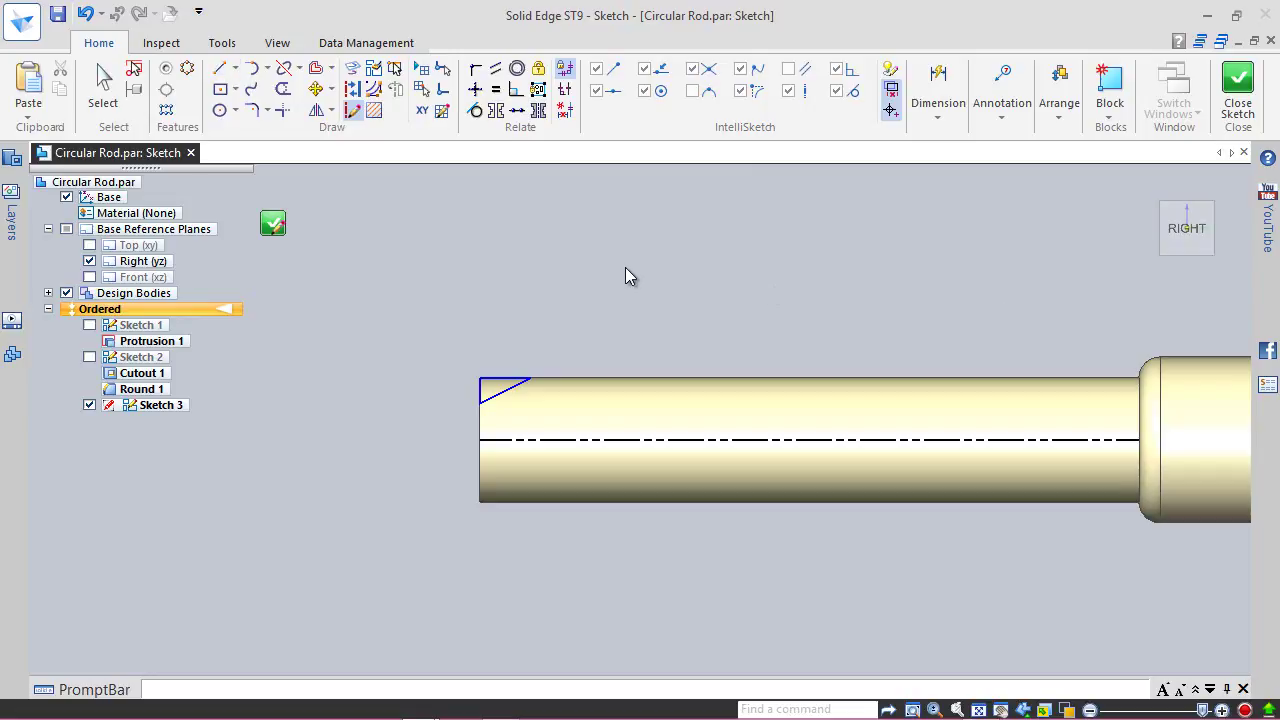
key(Escape)
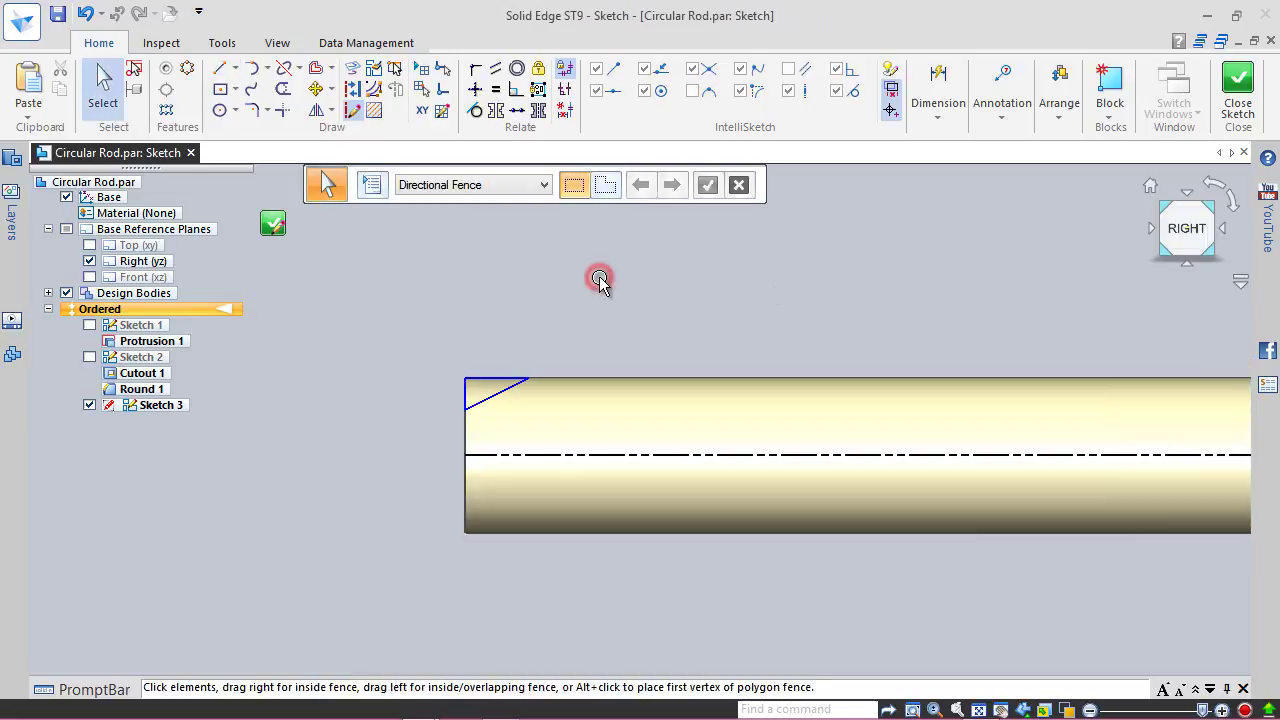
Step: Dimension the triangle's vertical leg at .07813 in with Smart Dimension
right_click(599, 276)
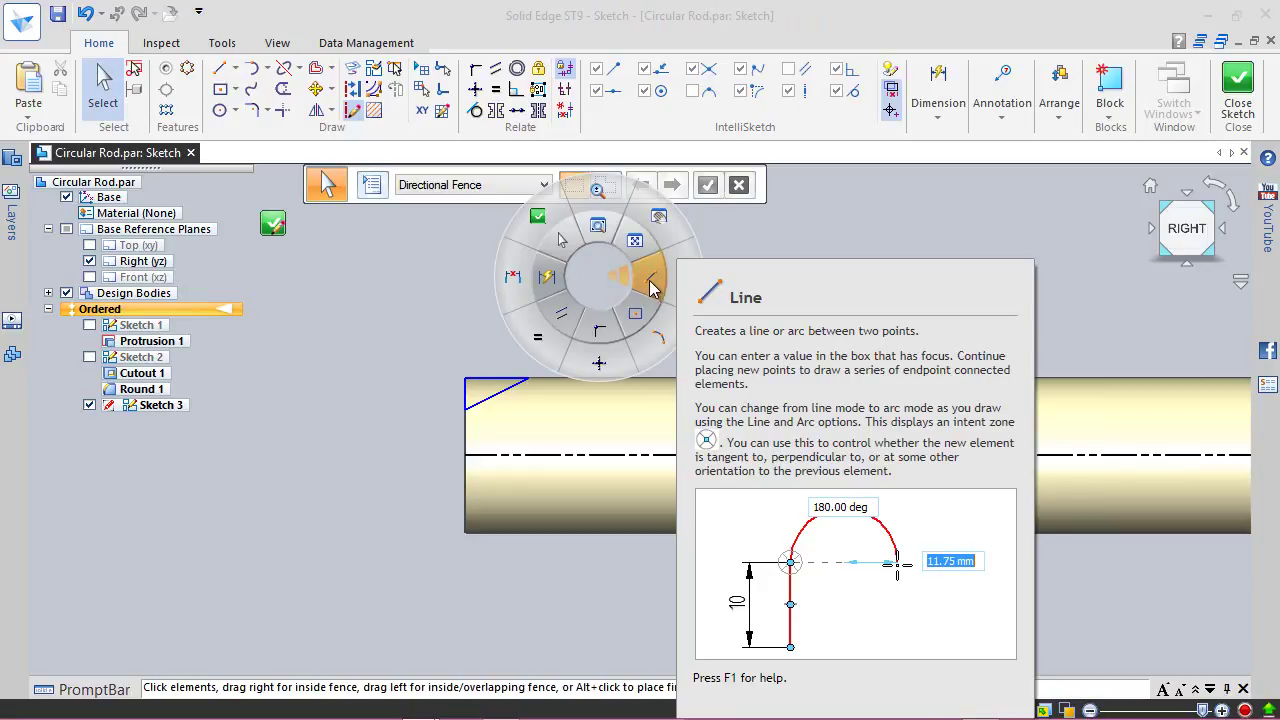
click(599, 272)
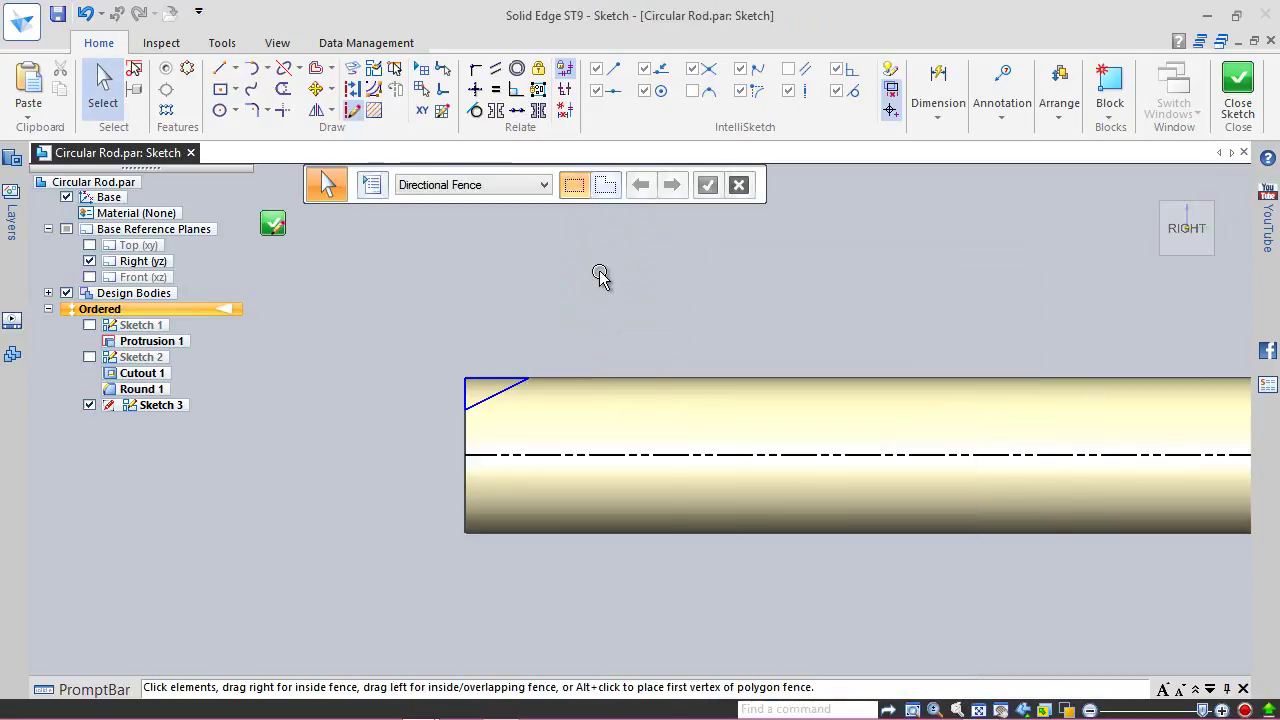
right_click(599, 270)
click(555, 282)
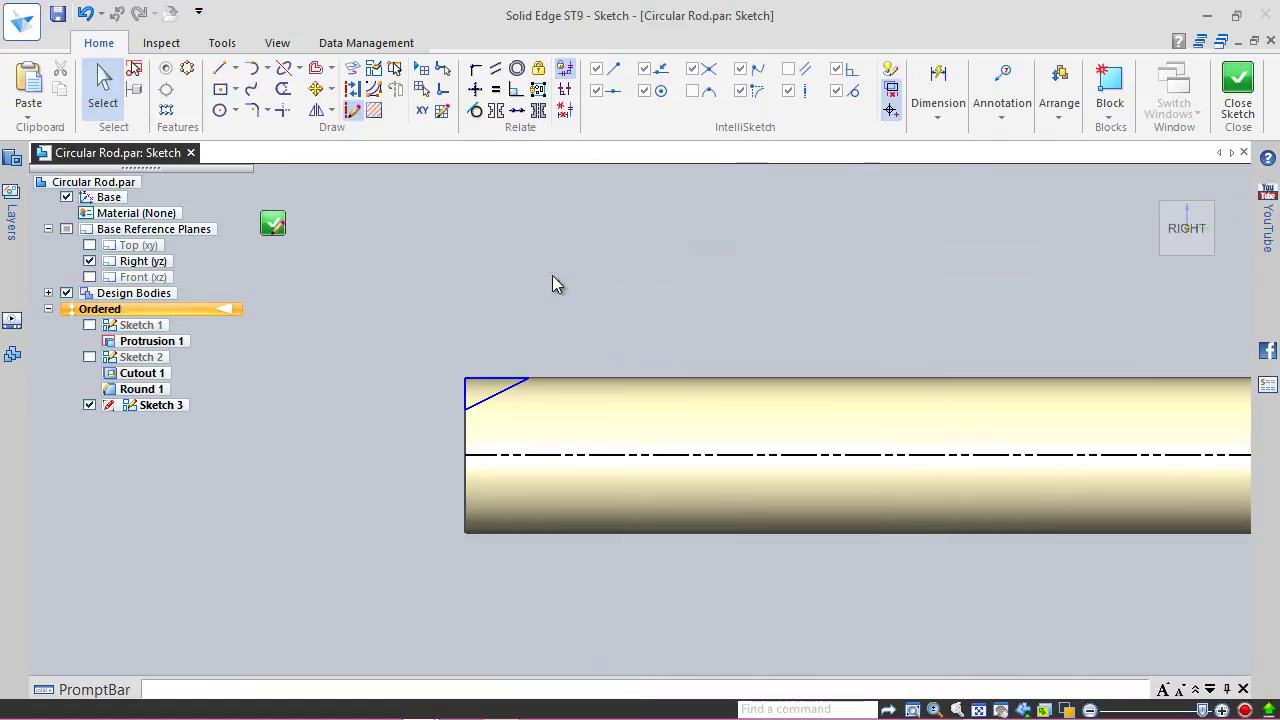
scroll(429, 400, up, 3)
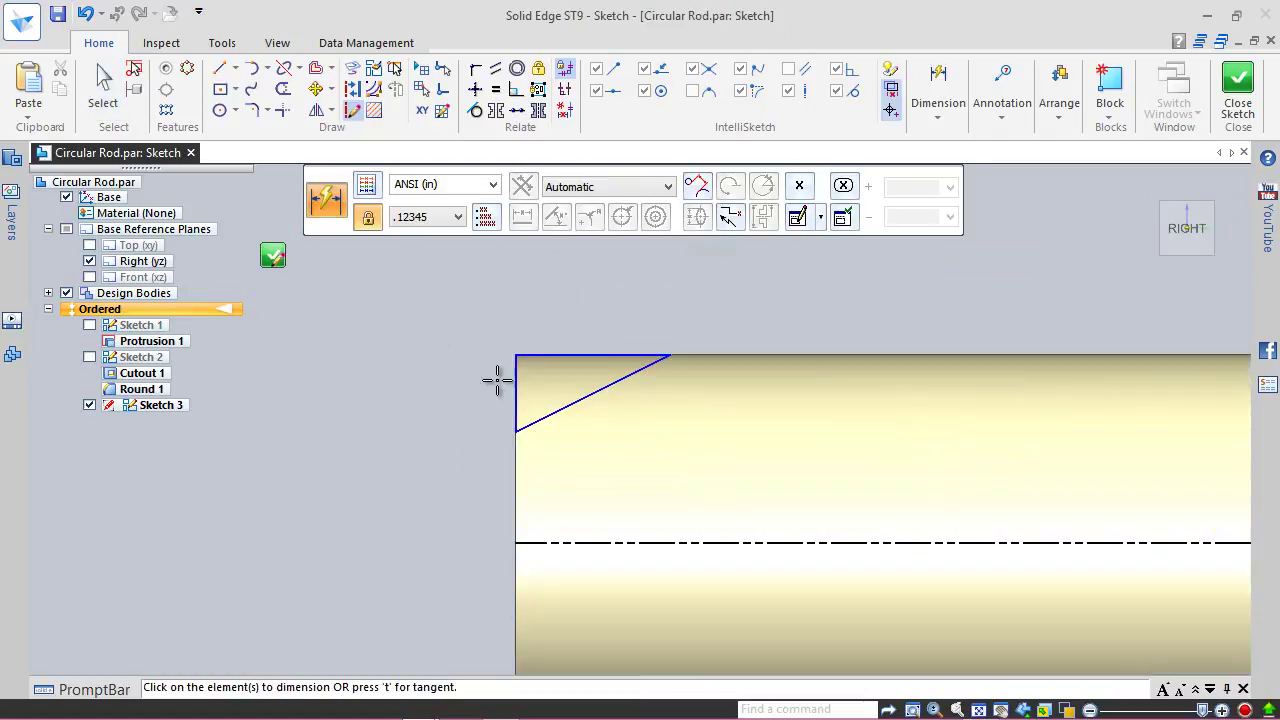
click(505, 390)
click(457, 391)
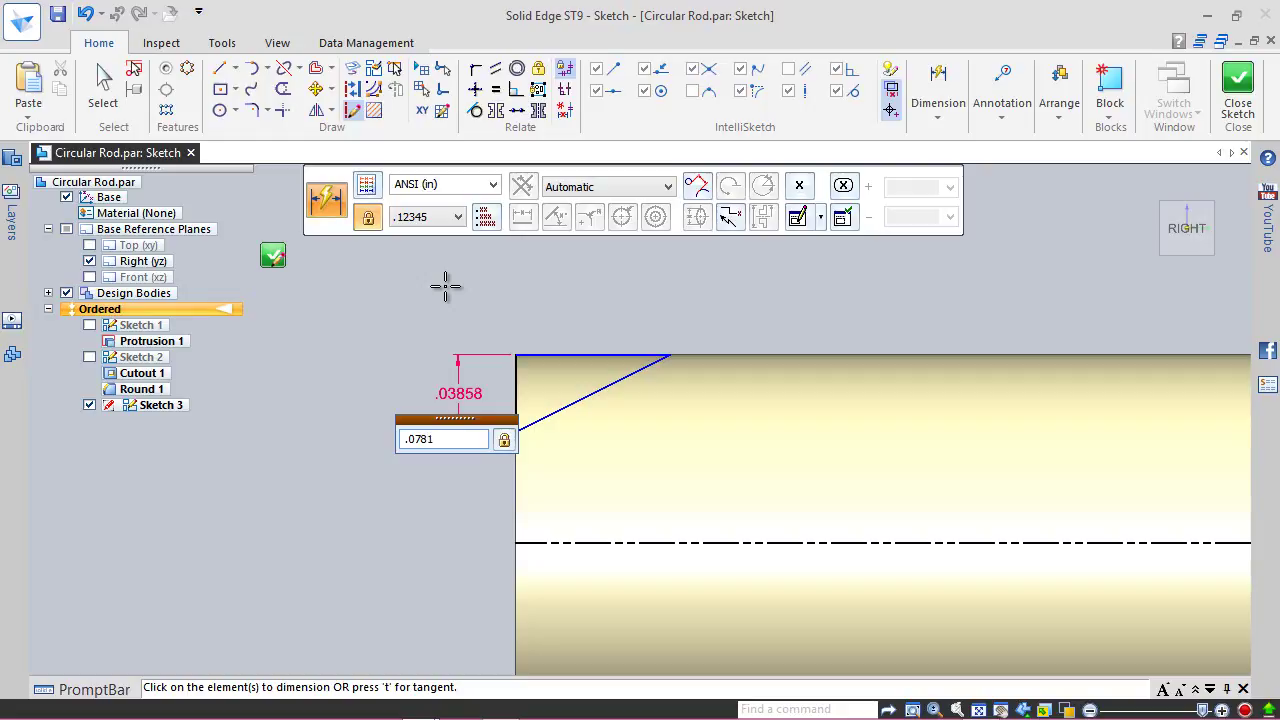
key(Return)
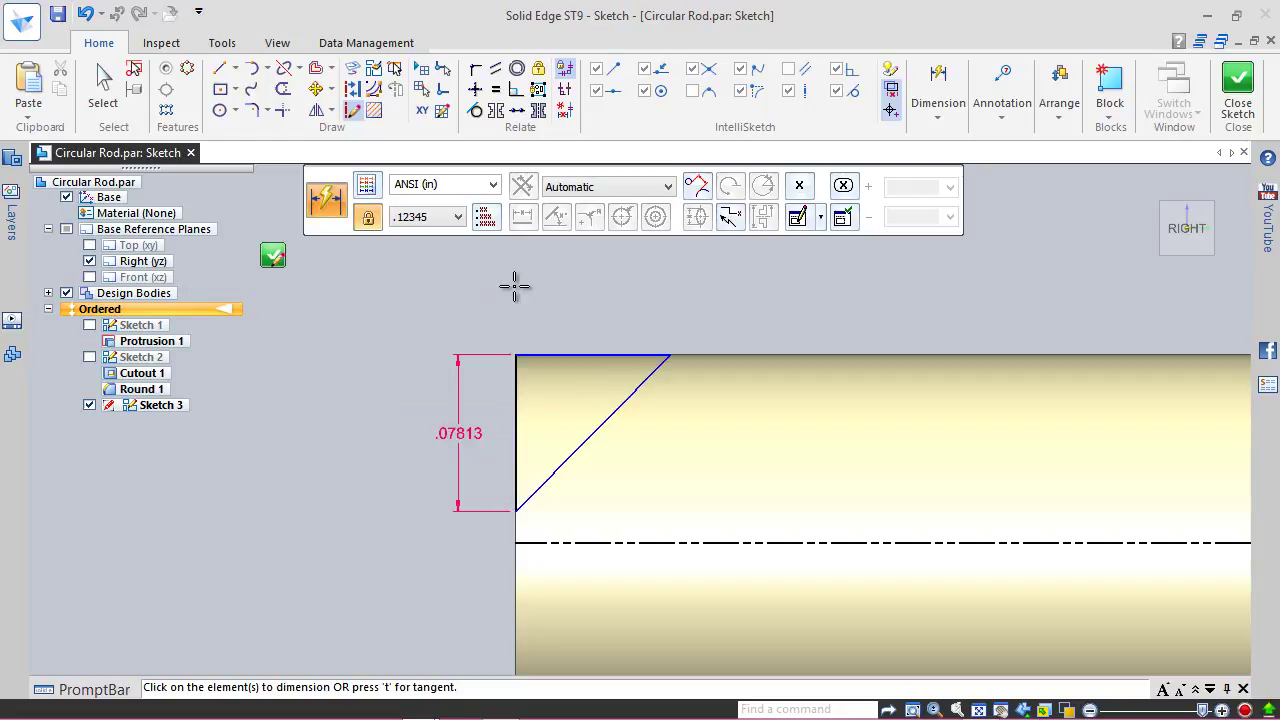
Step: Dimension the triangle's horizontal leg at .15625 in and finish the sketch
click(592, 355)
click(591, 302)
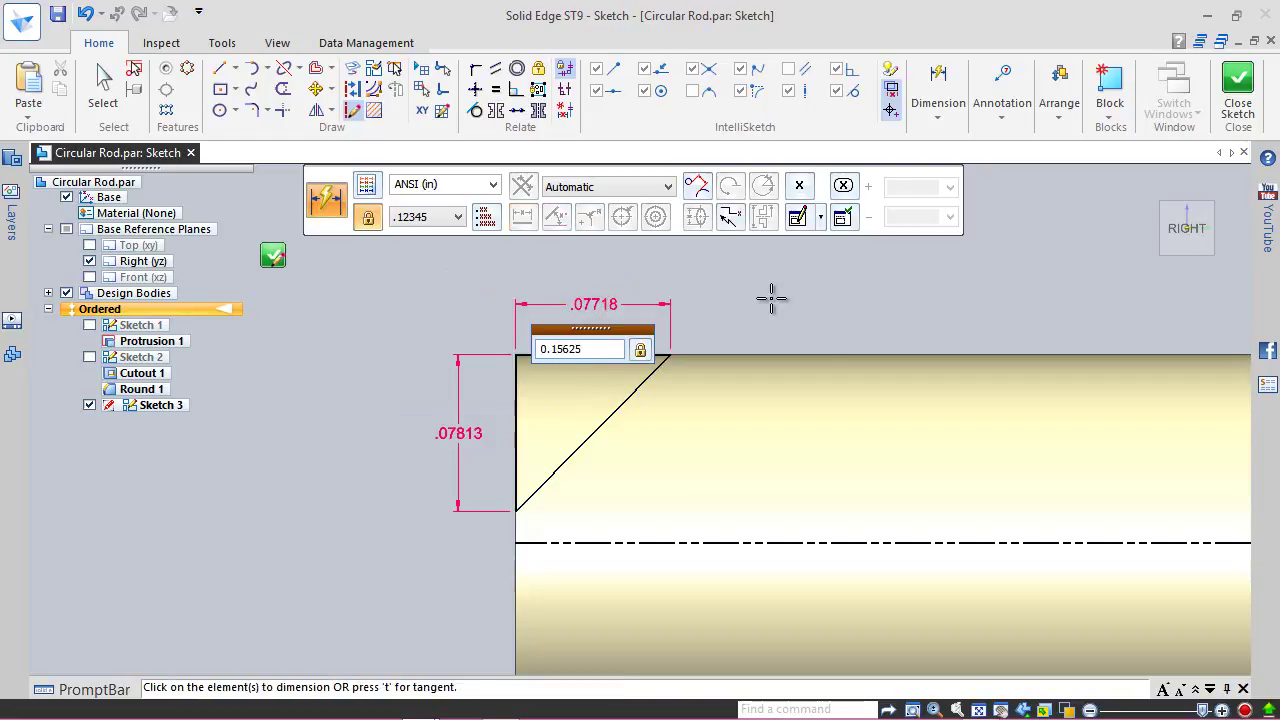
key(Return)
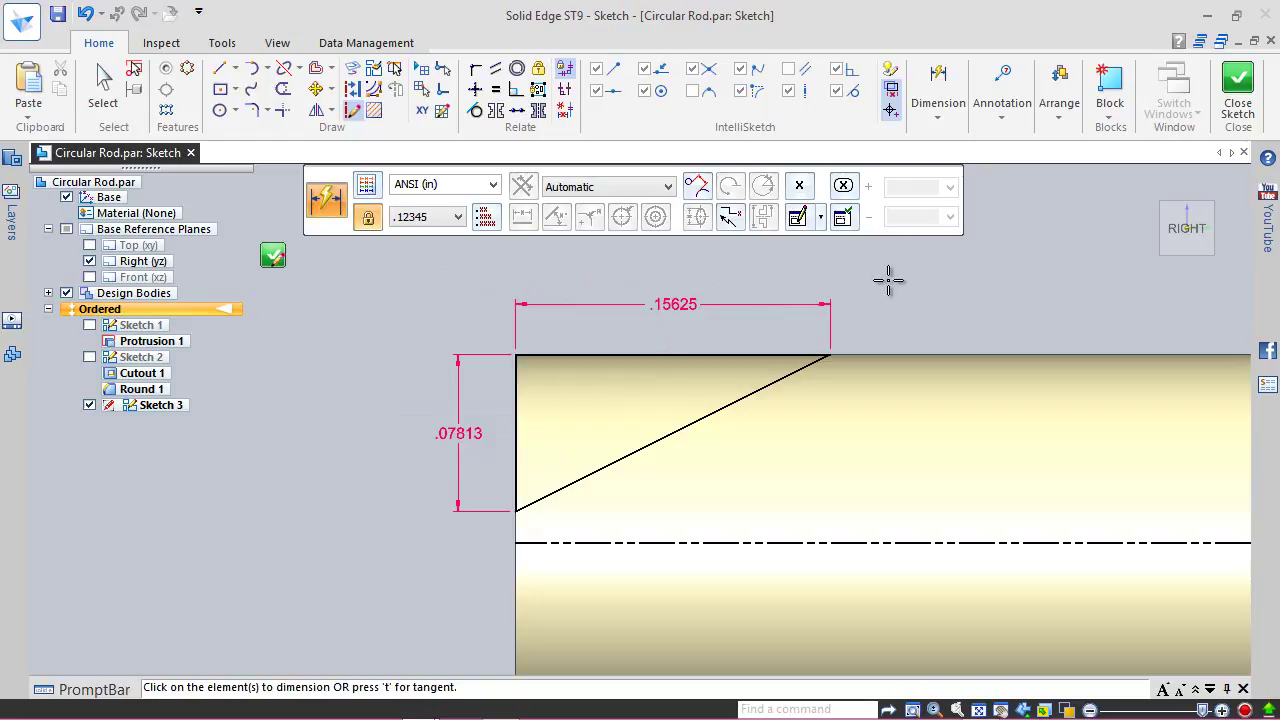
key(Escape)
click(1238, 90)
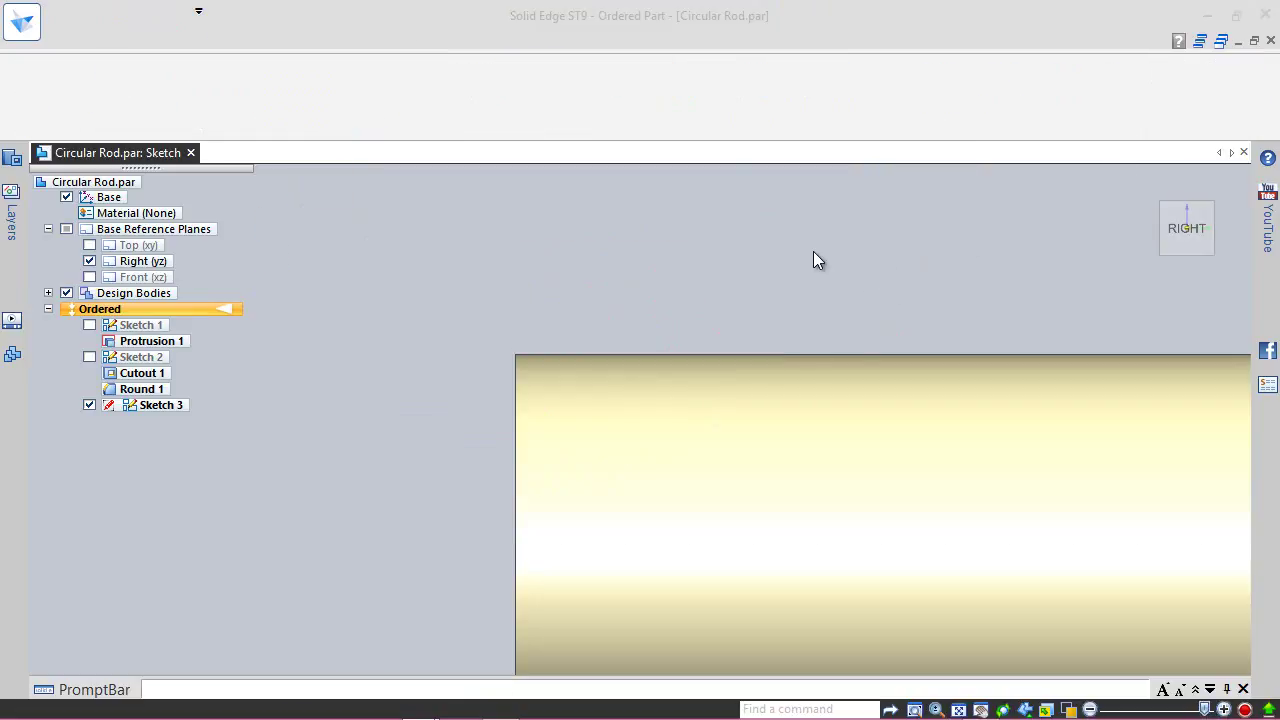
Step: Close the triangle sketch and revolve-cut its profile a full 360° around the construction line to taper the rod's front end
click(420, 185)
click(420, 186)
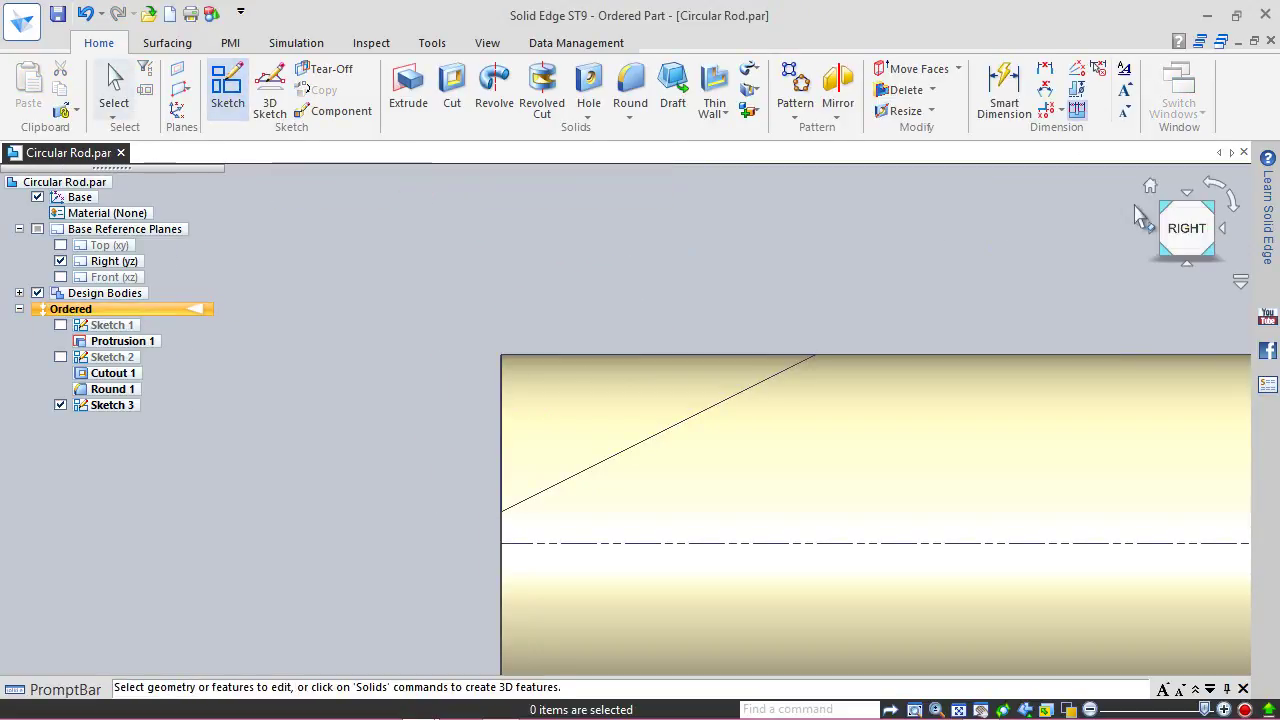
click(1166, 209)
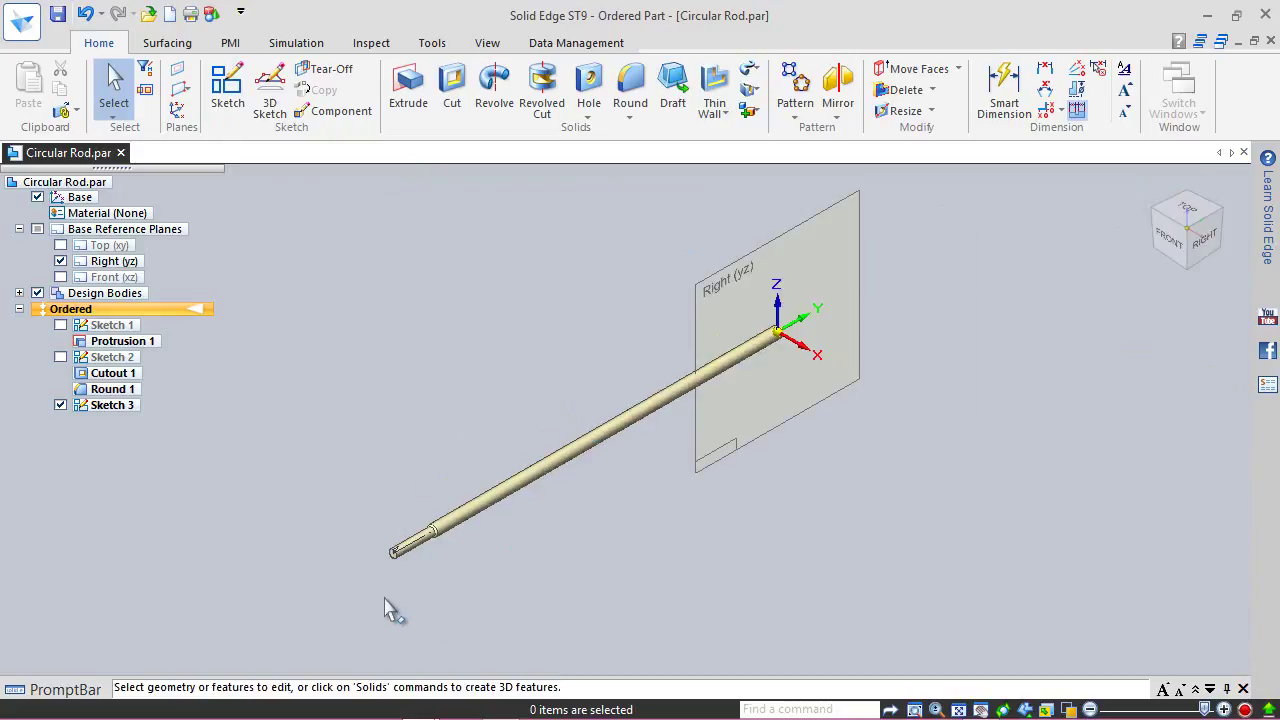
scroll(385, 590, up, 5)
scroll(429, 514, up, 3)
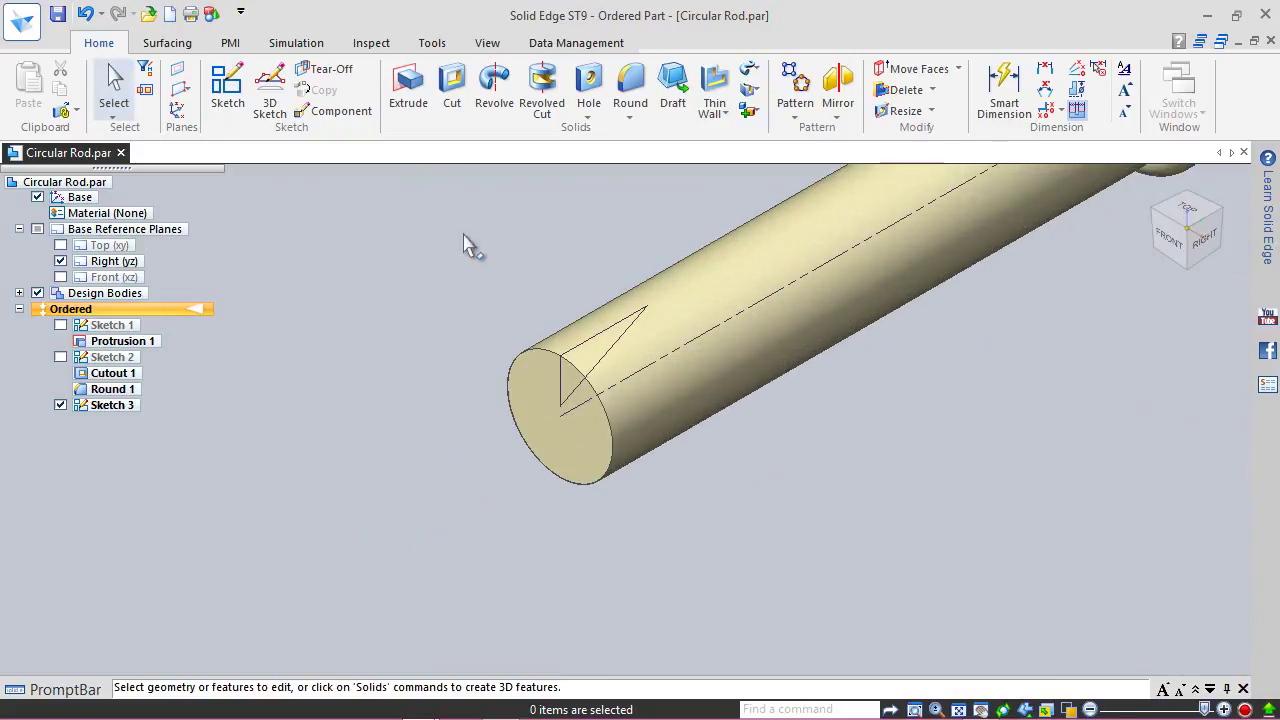
click(542, 88)
click(612, 330)
right_click(538, 265)
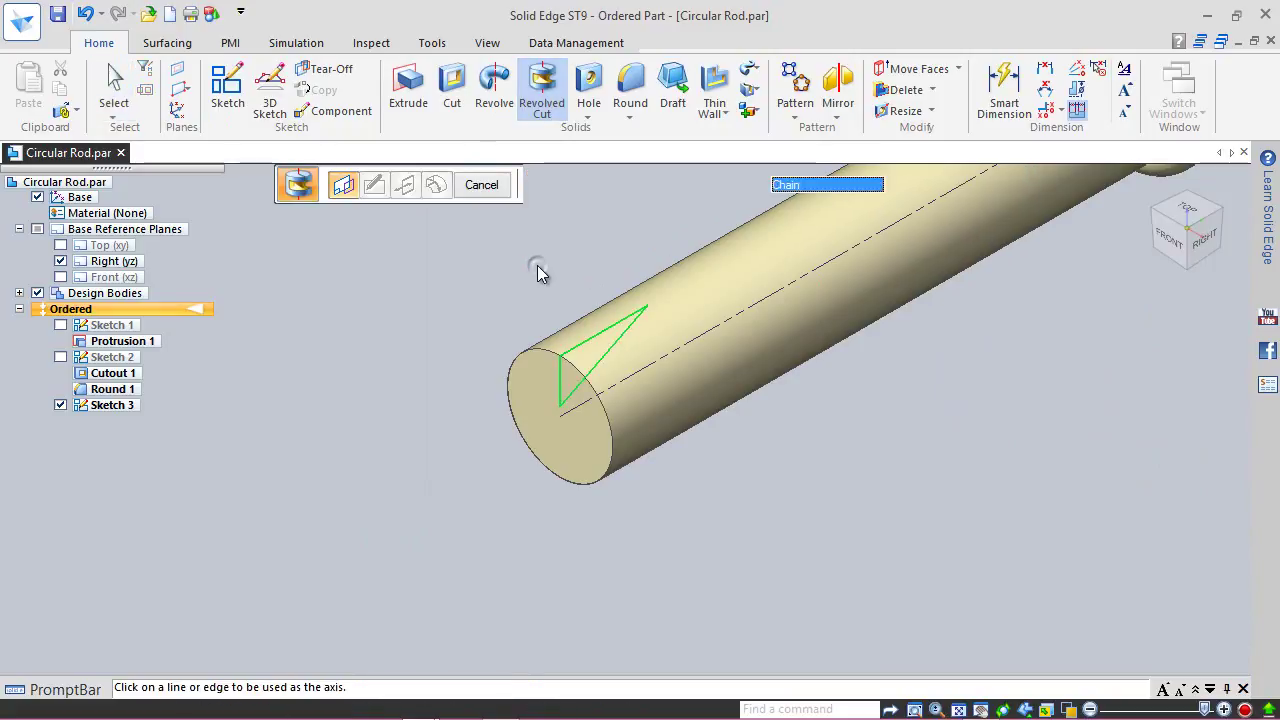
click(666, 355)
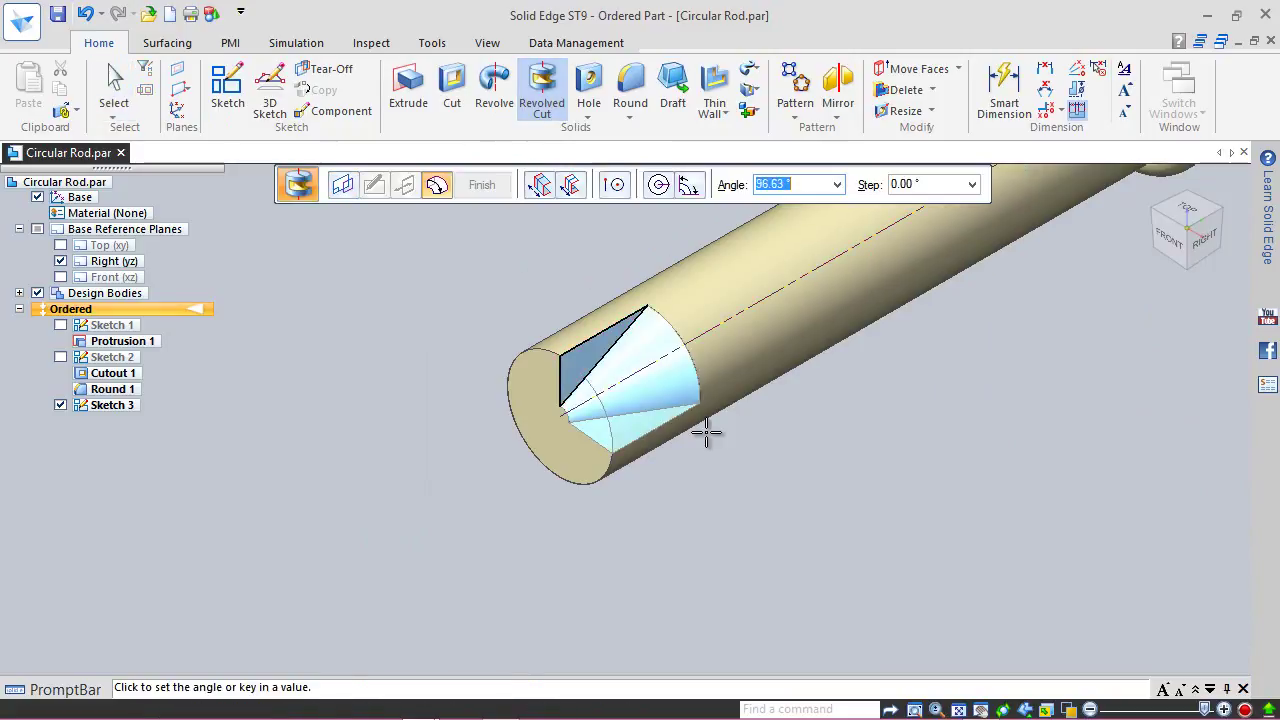
click(617, 184)
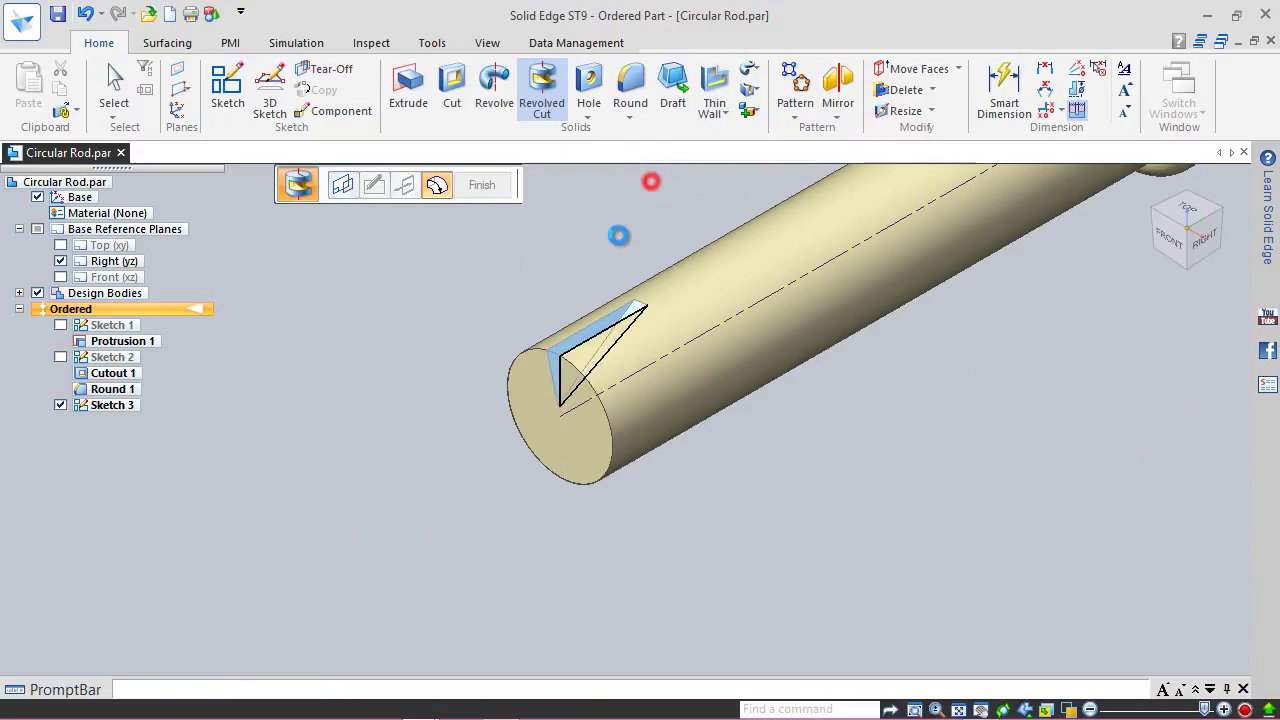
click(478, 183)
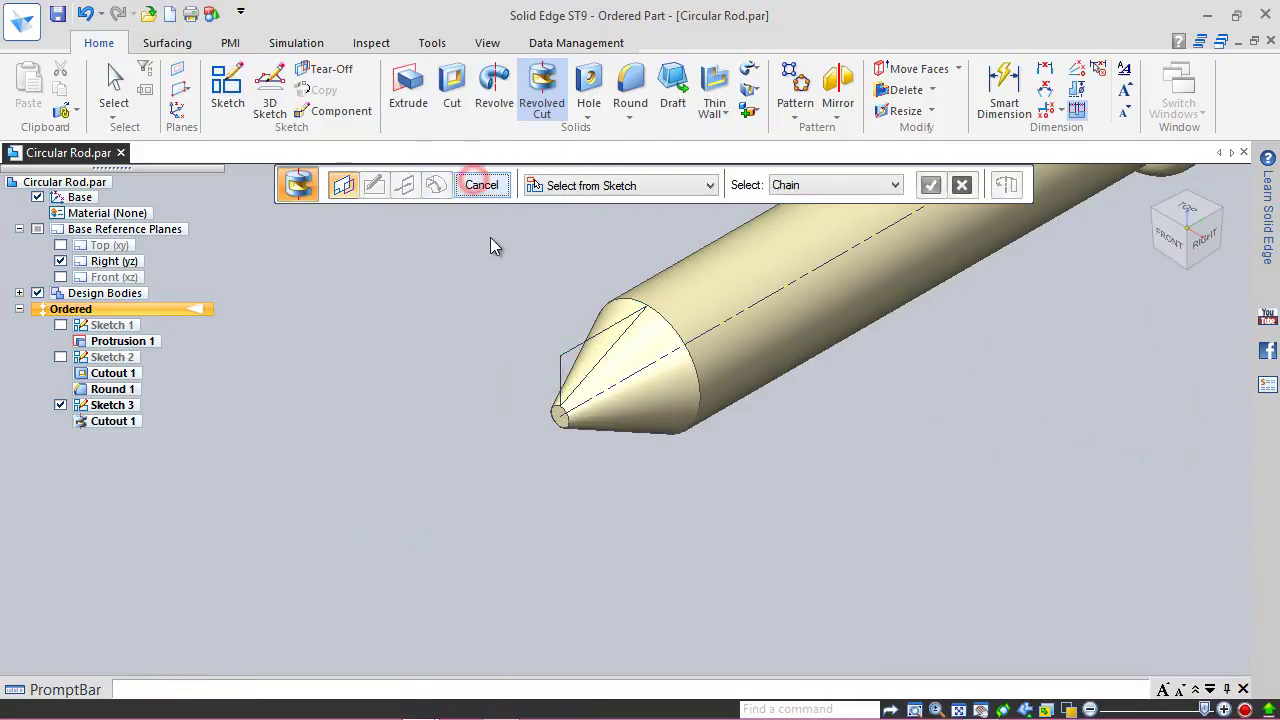
click(481, 186)
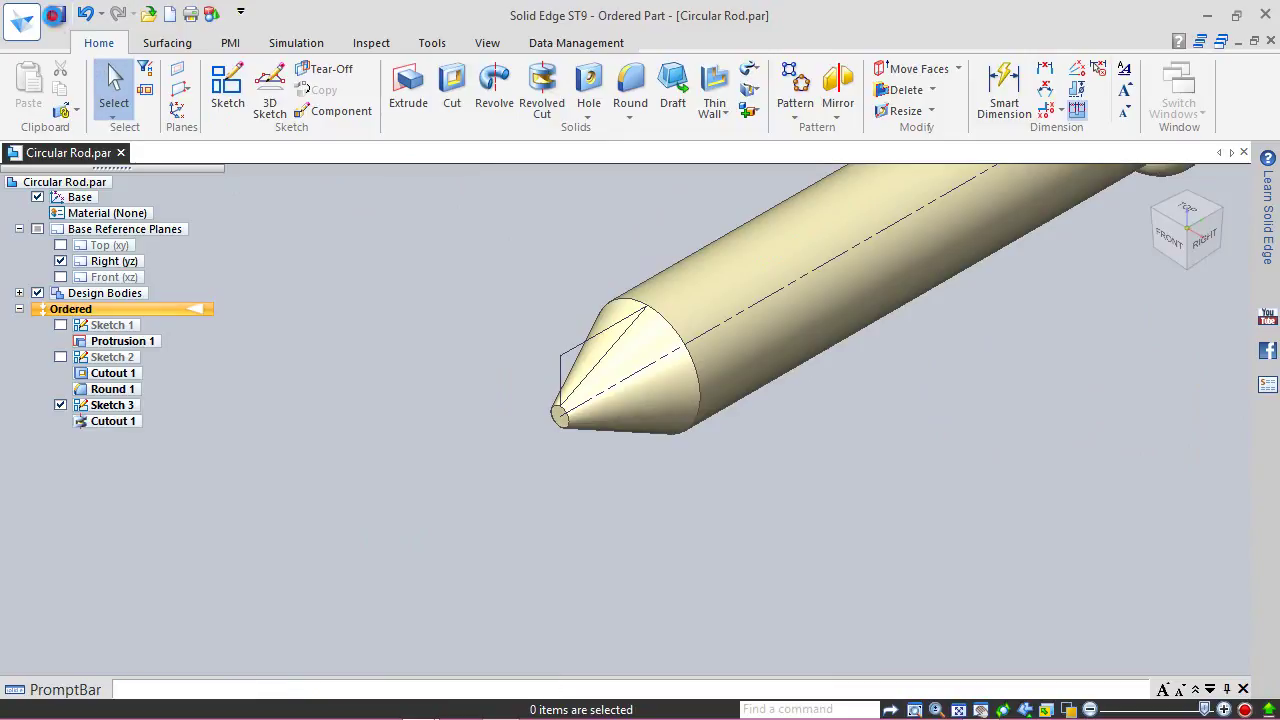
Step: Save the part and hide the triangle sketch
click(57, 14)
click(60, 406)
click(523, 380)
Step: Create a reference plane parallel to the small tip face, offset .15625 in toward the shoulder
click(189, 92)
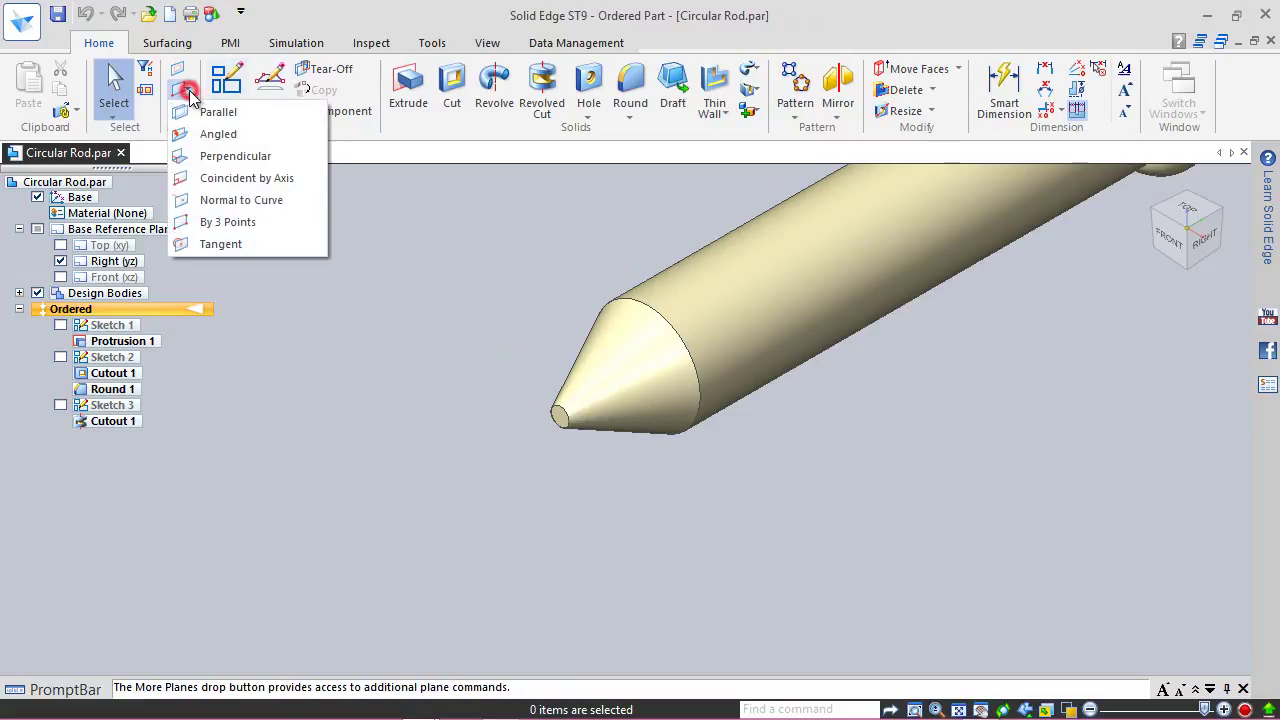
click(212, 113)
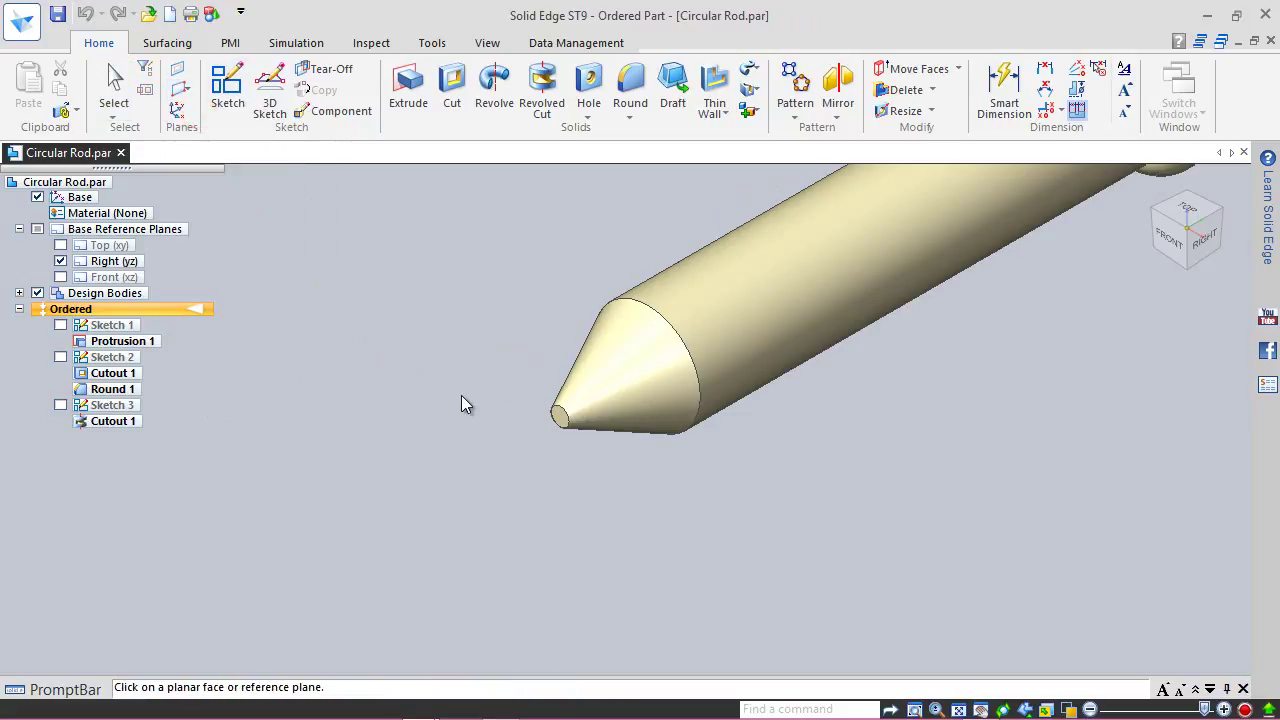
click(562, 417)
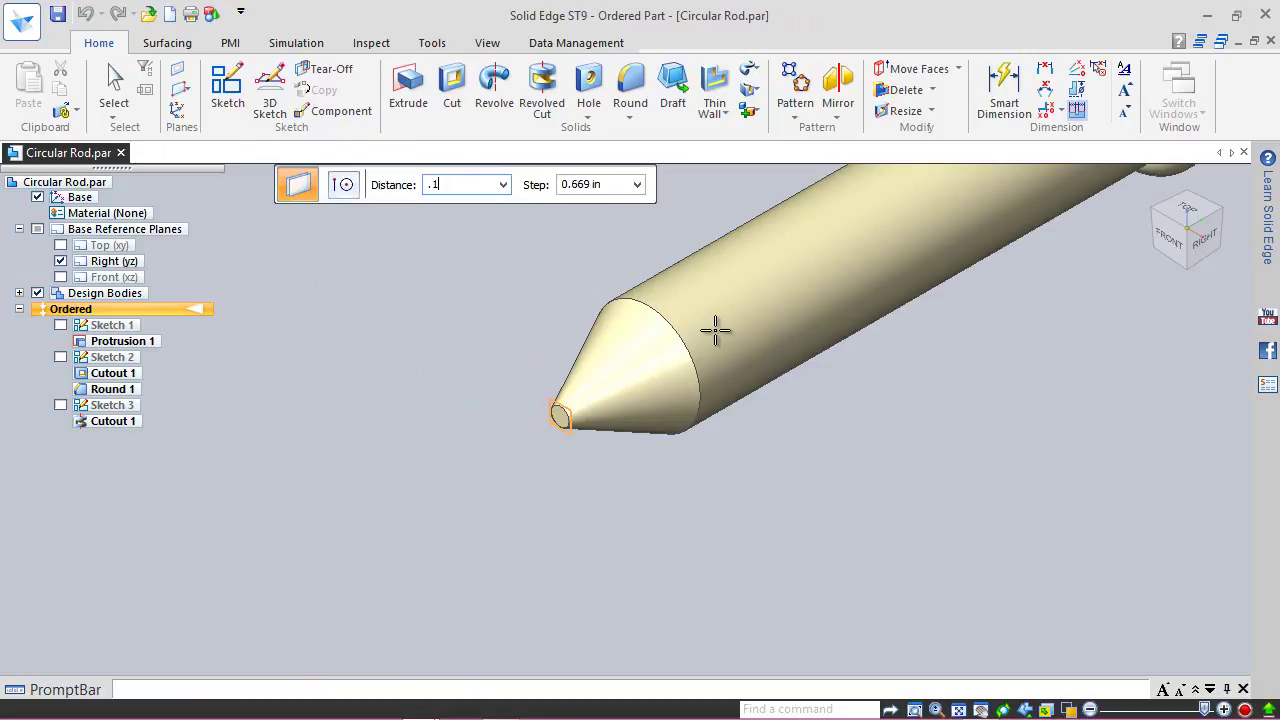
key(Tab)
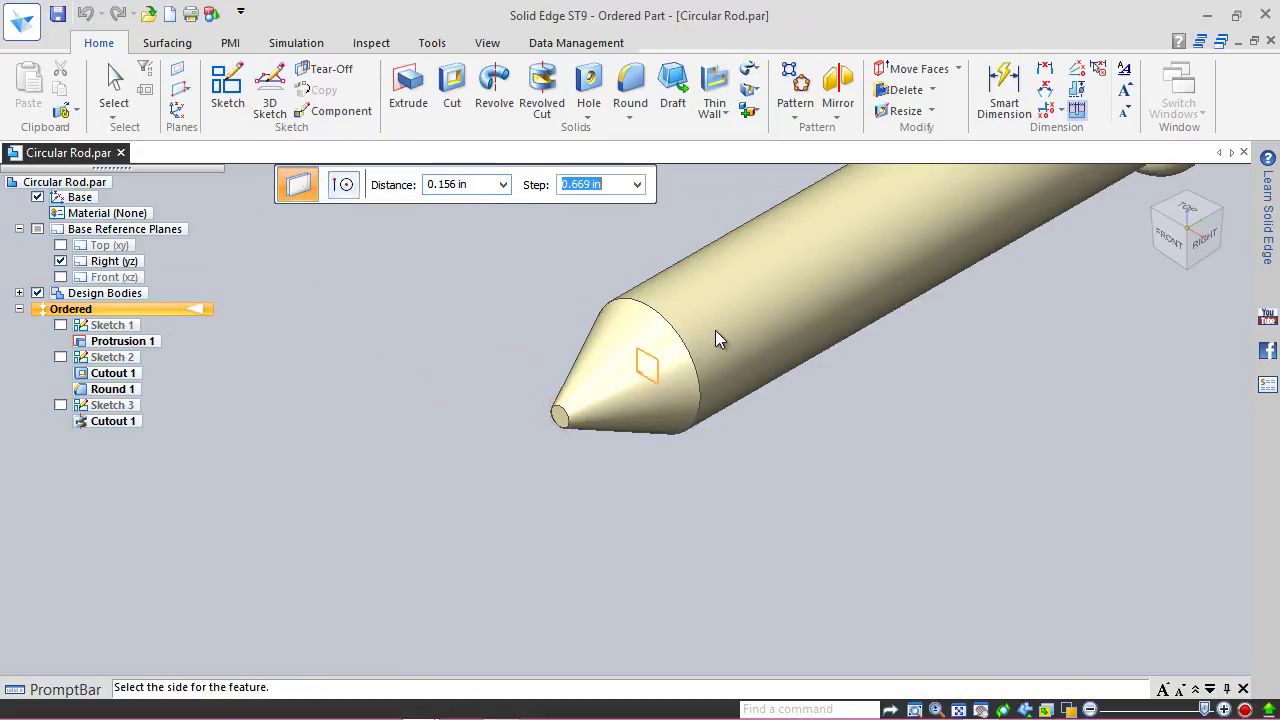
click(715, 330)
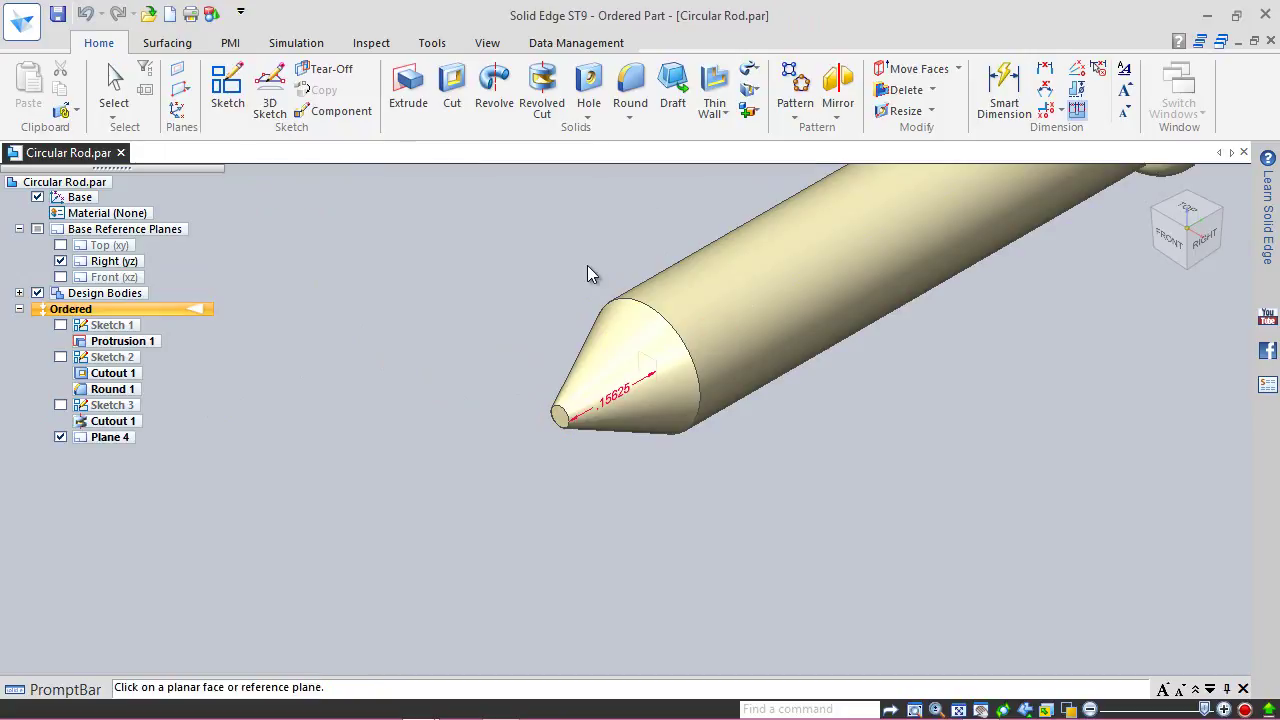
click(114, 88)
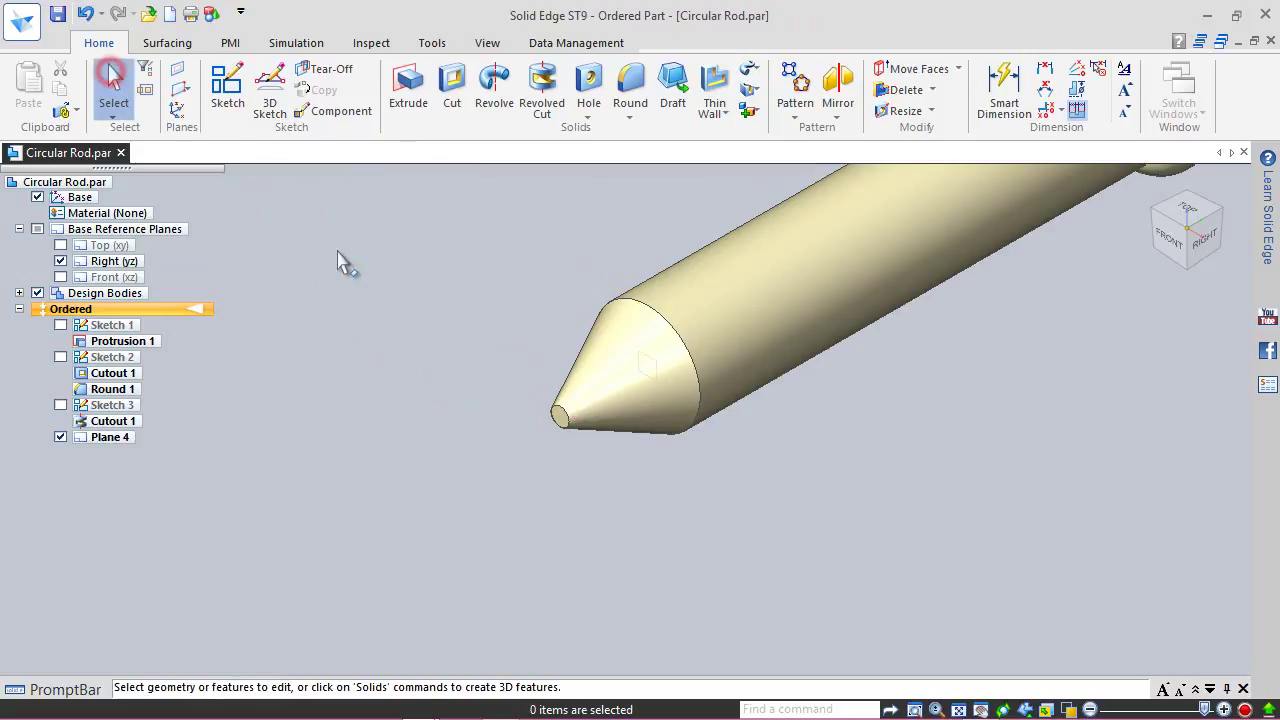
Step: Enlarge the new plane's displayed boundary to about 0.56 by 0.36 in around the rod's end and save all documents
click(613, 449)
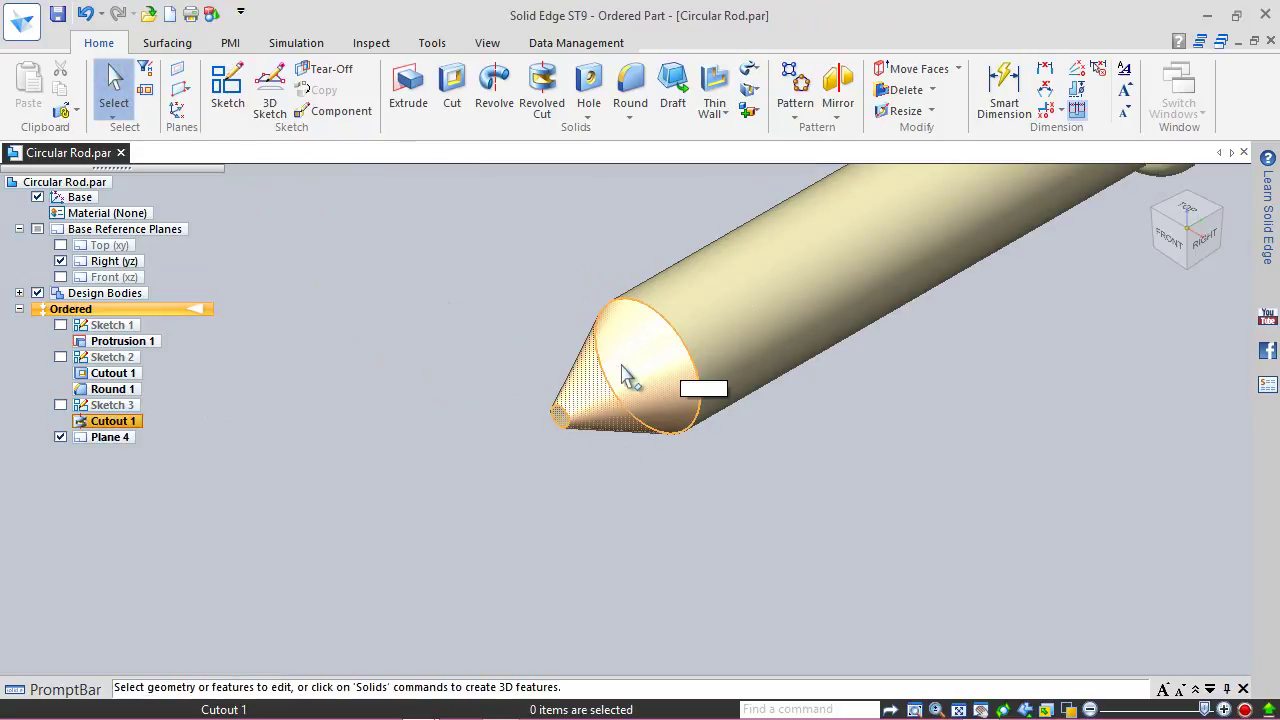
click(105, 438)
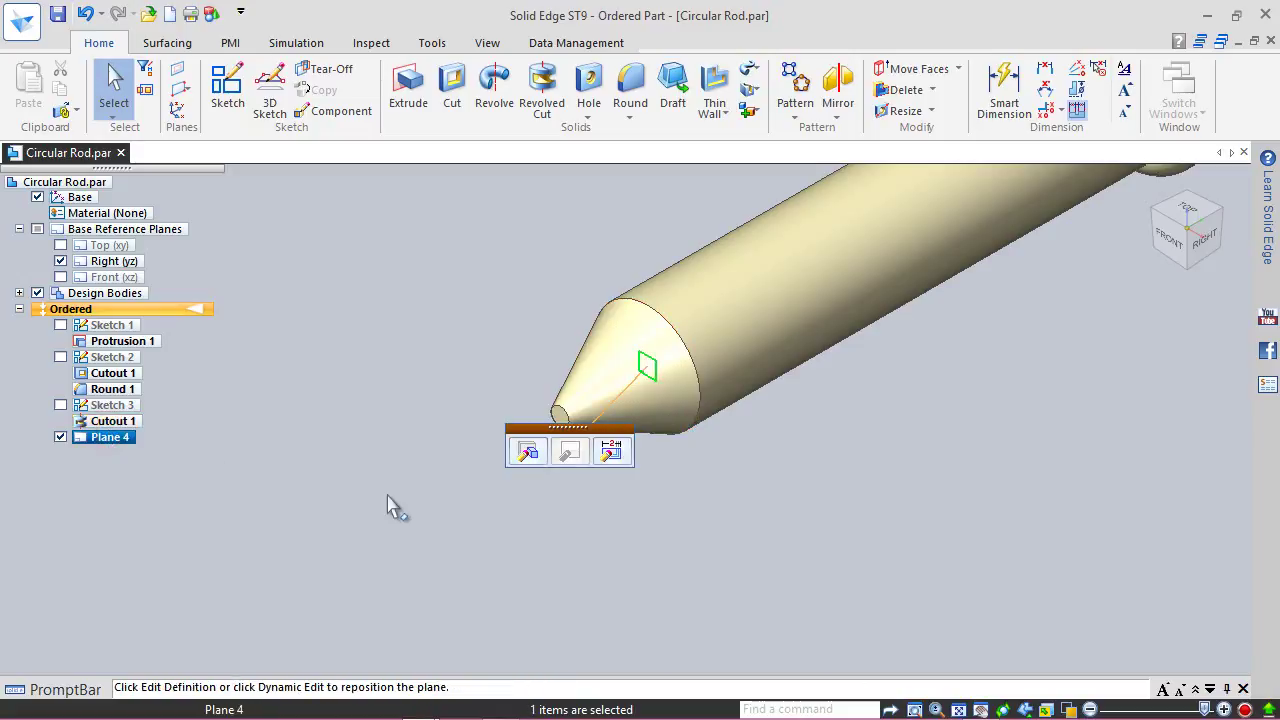
click(612, 450)
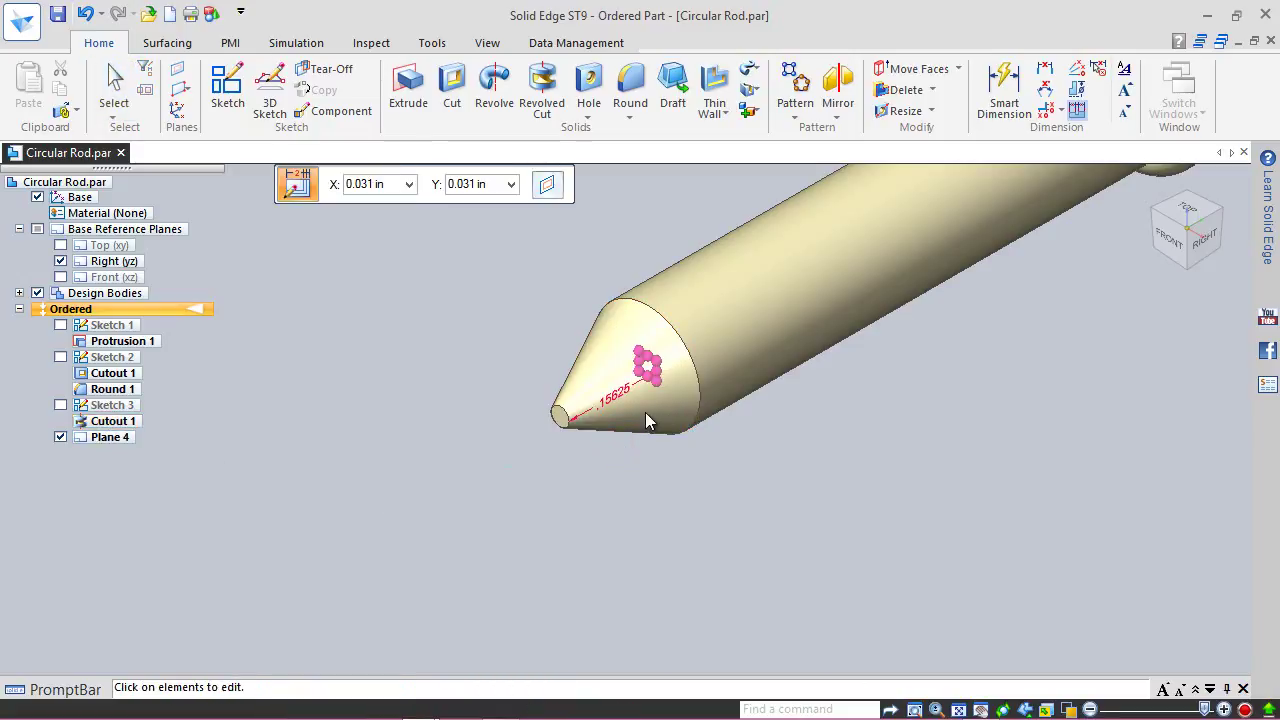
mouse_move(677, 411)
mouse_down()
mouse_move(789, 517)
mouse_move(788, 551)
mouse_move(766, 575)
mouse_up()
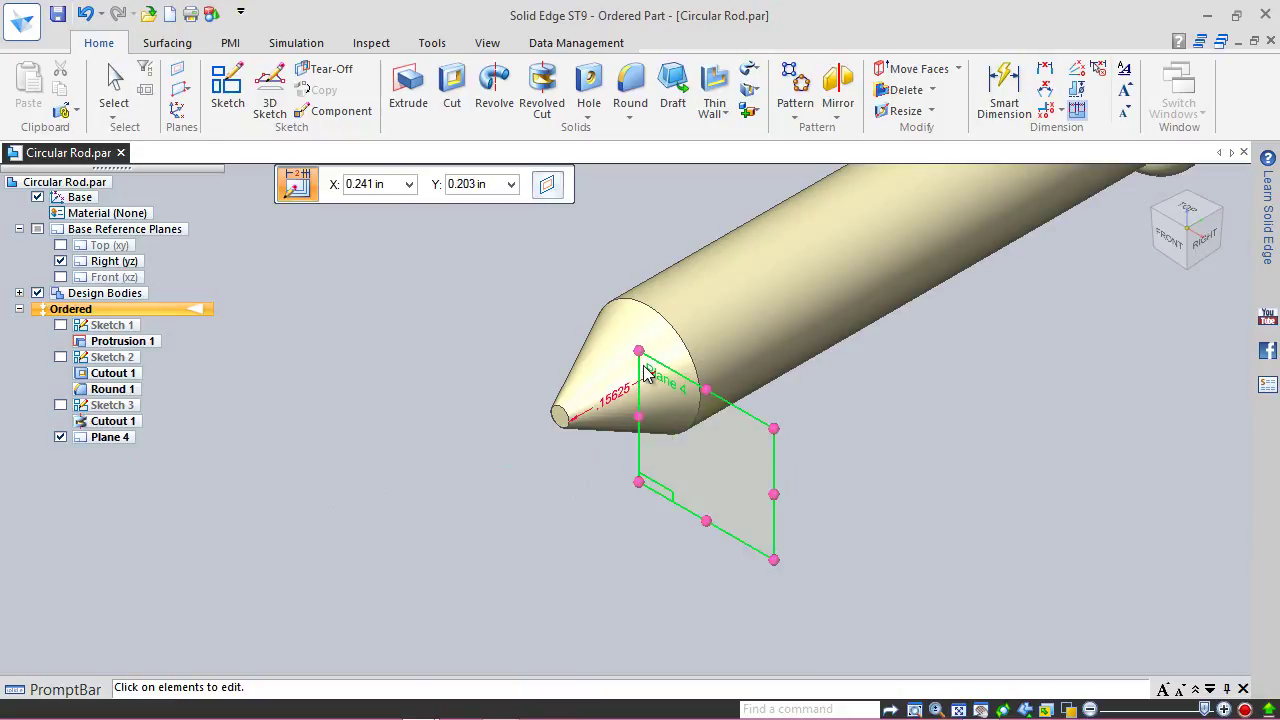
drag(632, 347, 460, 239)
drag(616, 328, 618, 237)
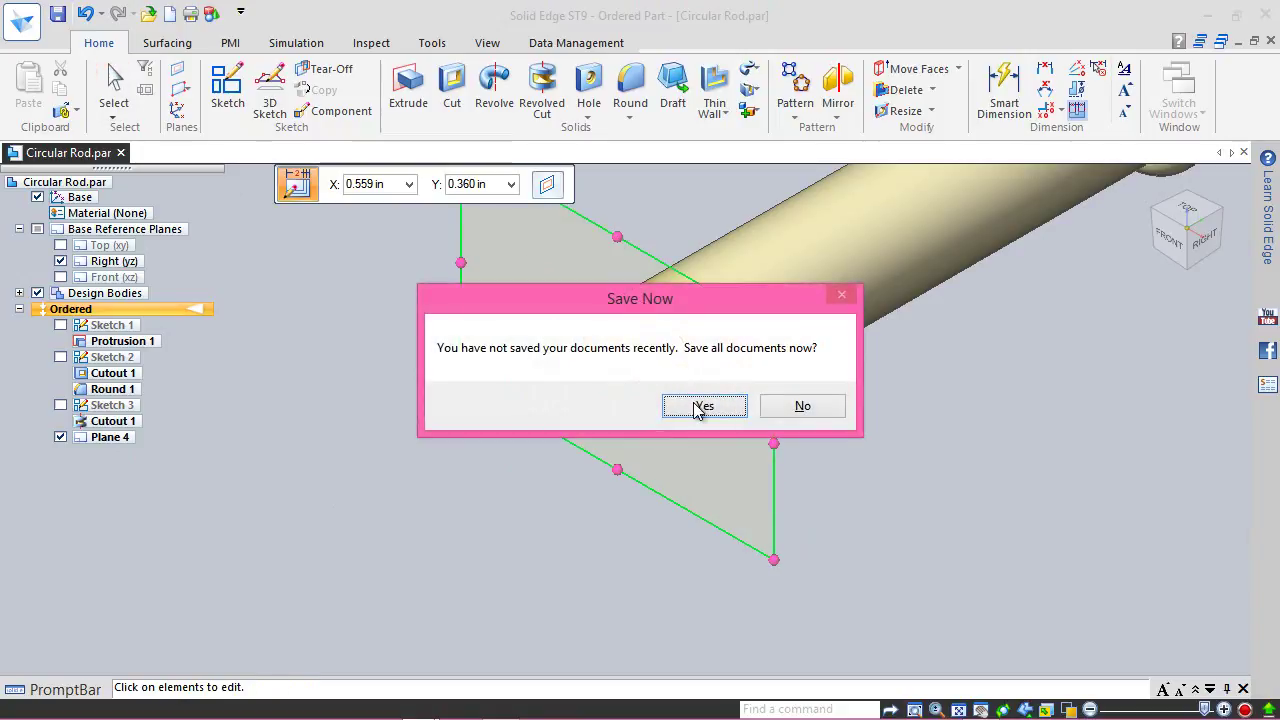
click(690, 404)
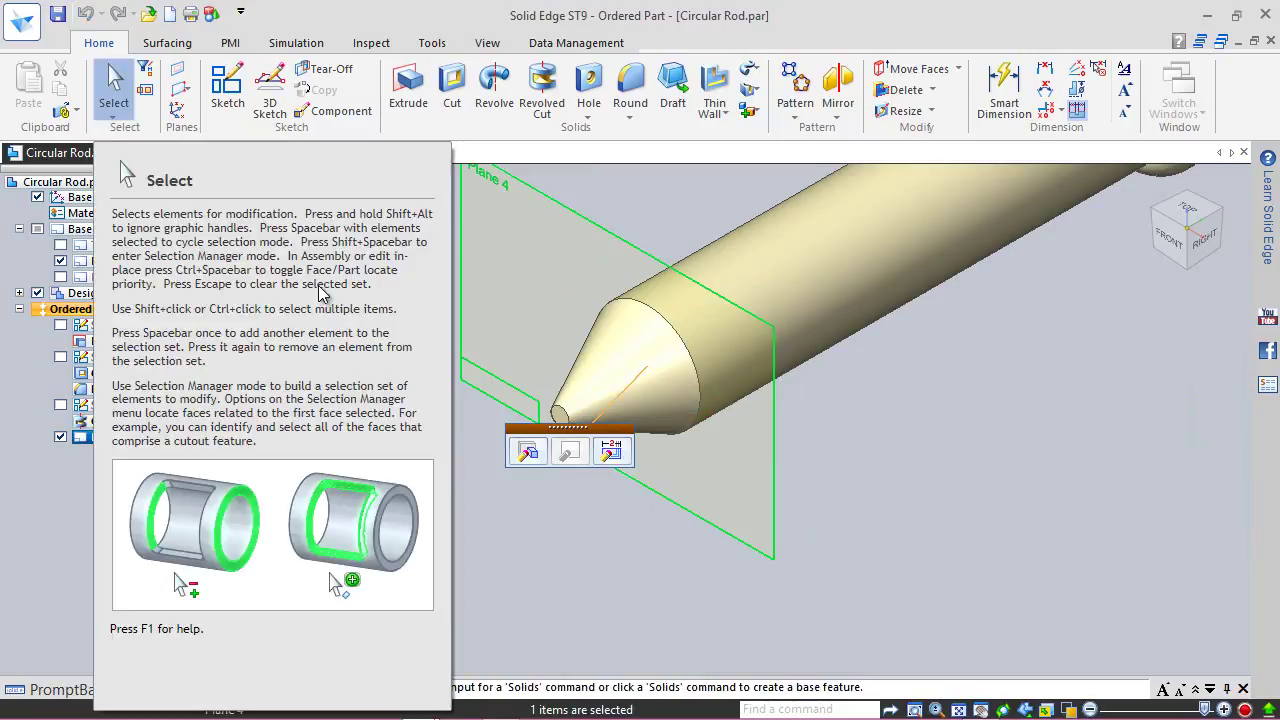
key(Escape)
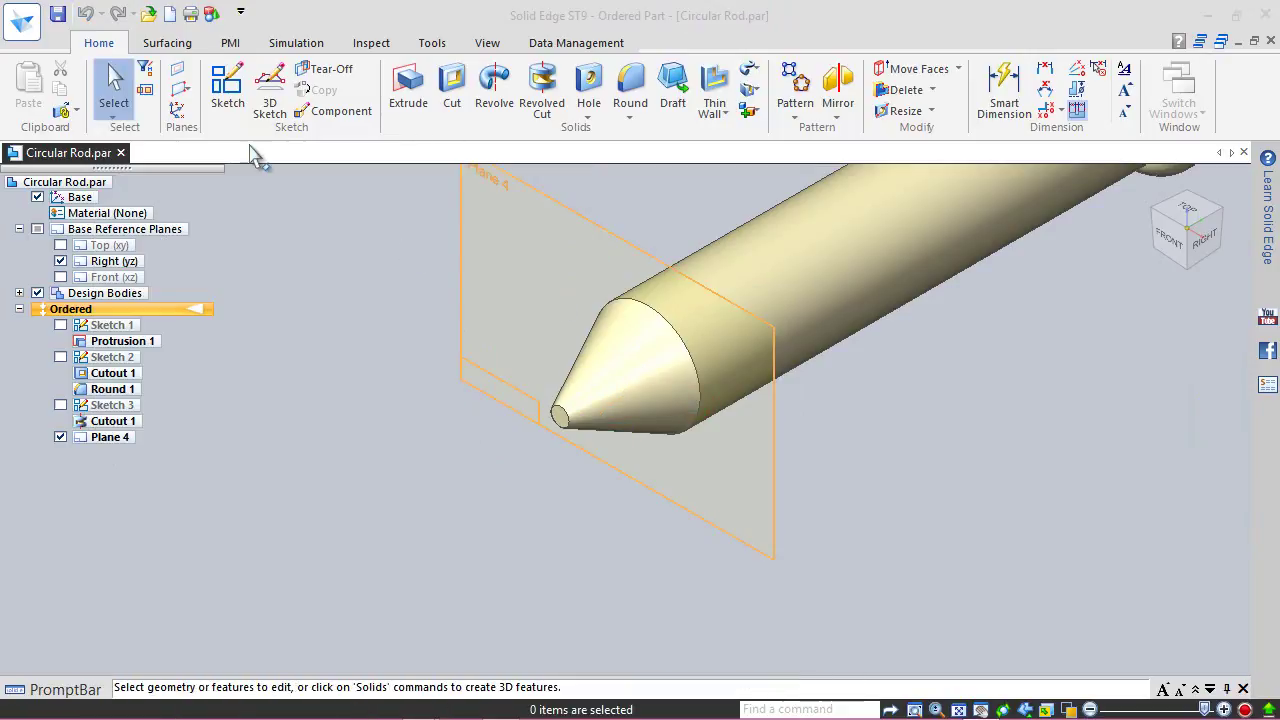
Step: Create a second parallel plane offset .21875 in from Plane 4 toward the shoulder, and save the part
click(180, 89)
click(212, 116)
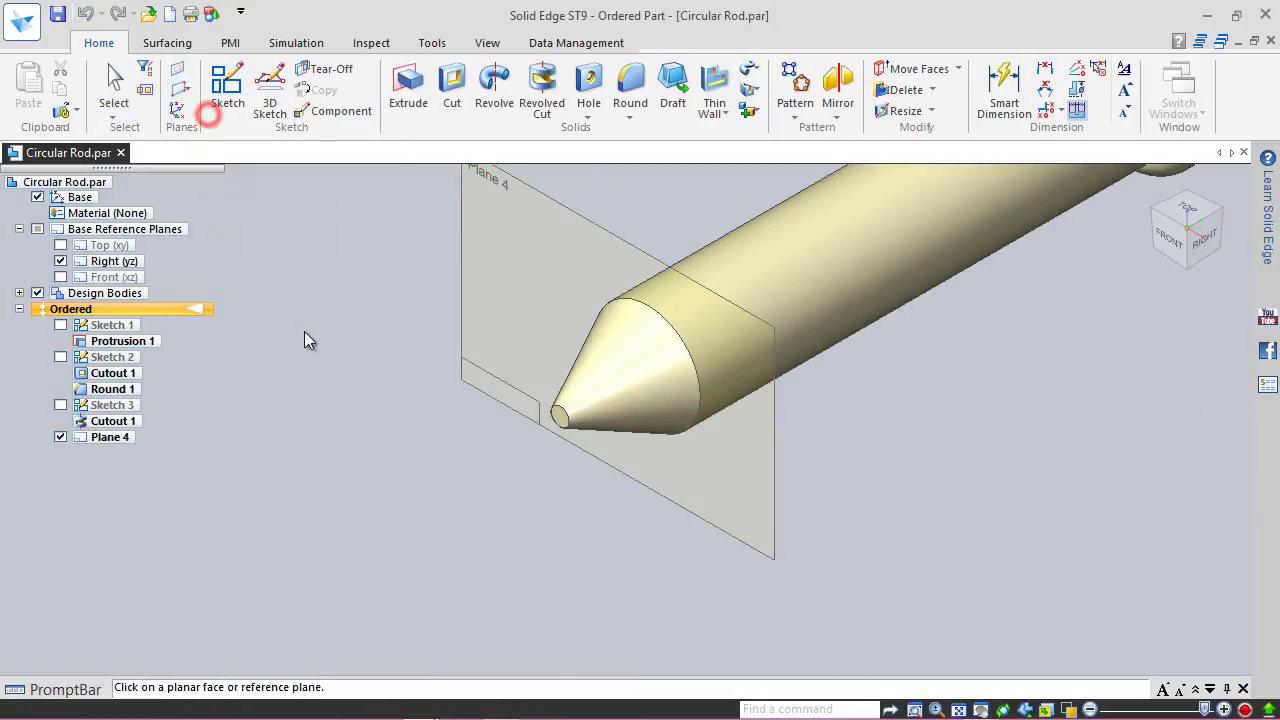
click(772, 511)
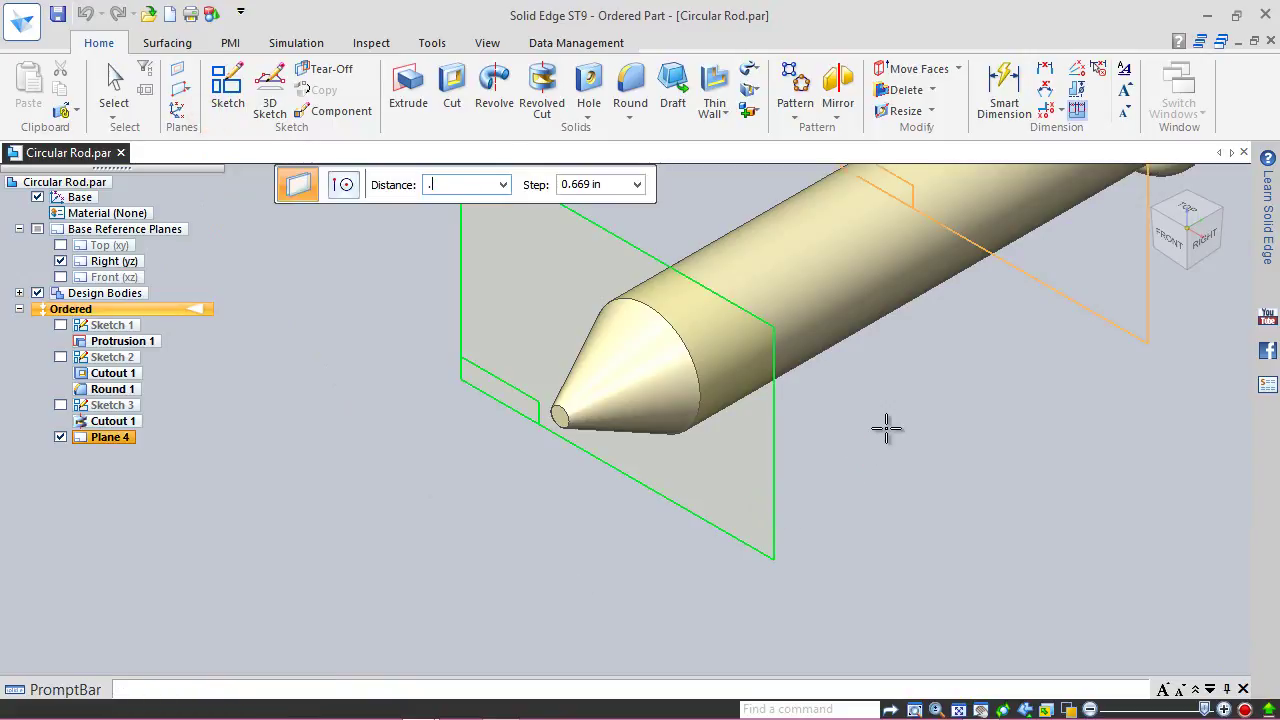
text(.21875)
key(Return)
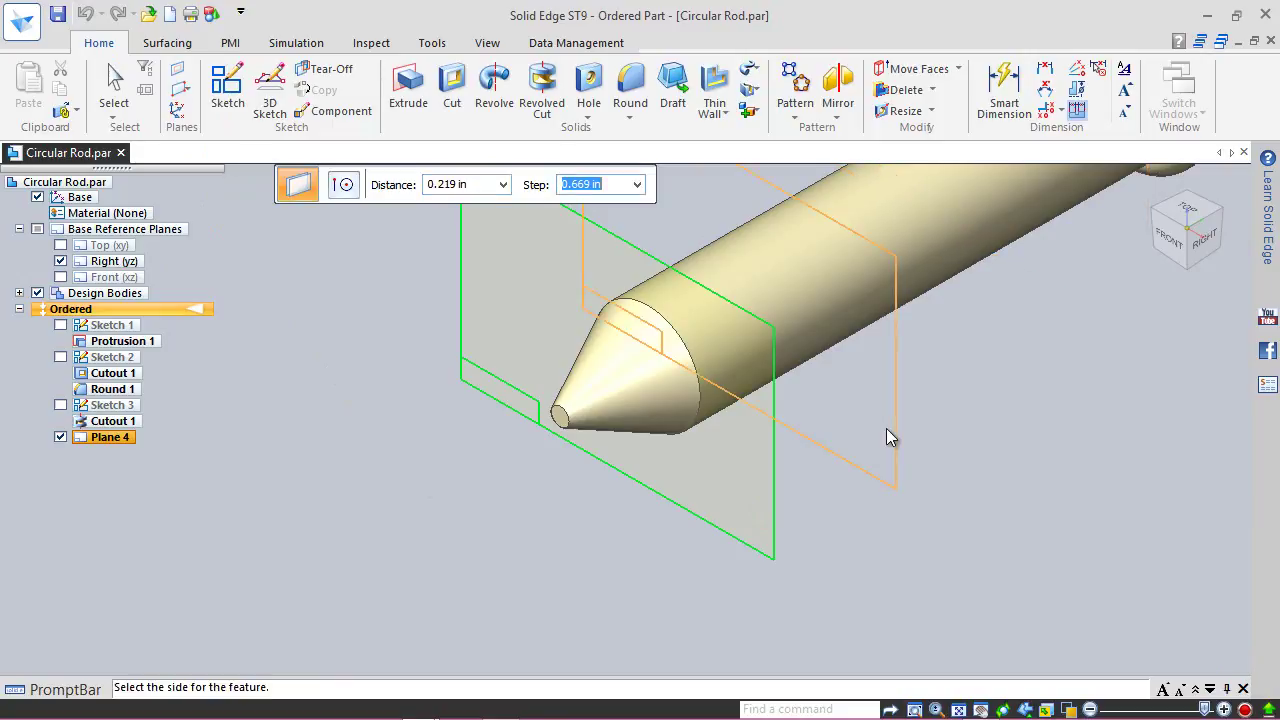
click(886, 428)
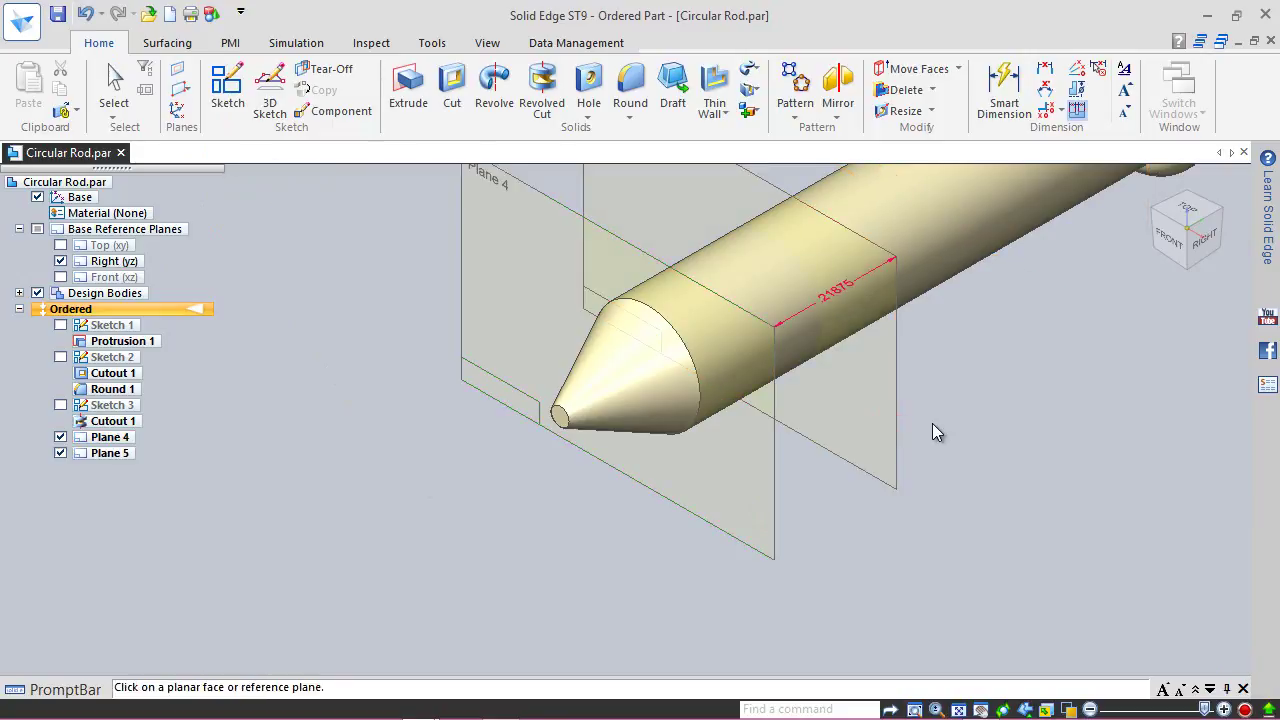
scroll(494, 574, down, 2)
click(57, 12)
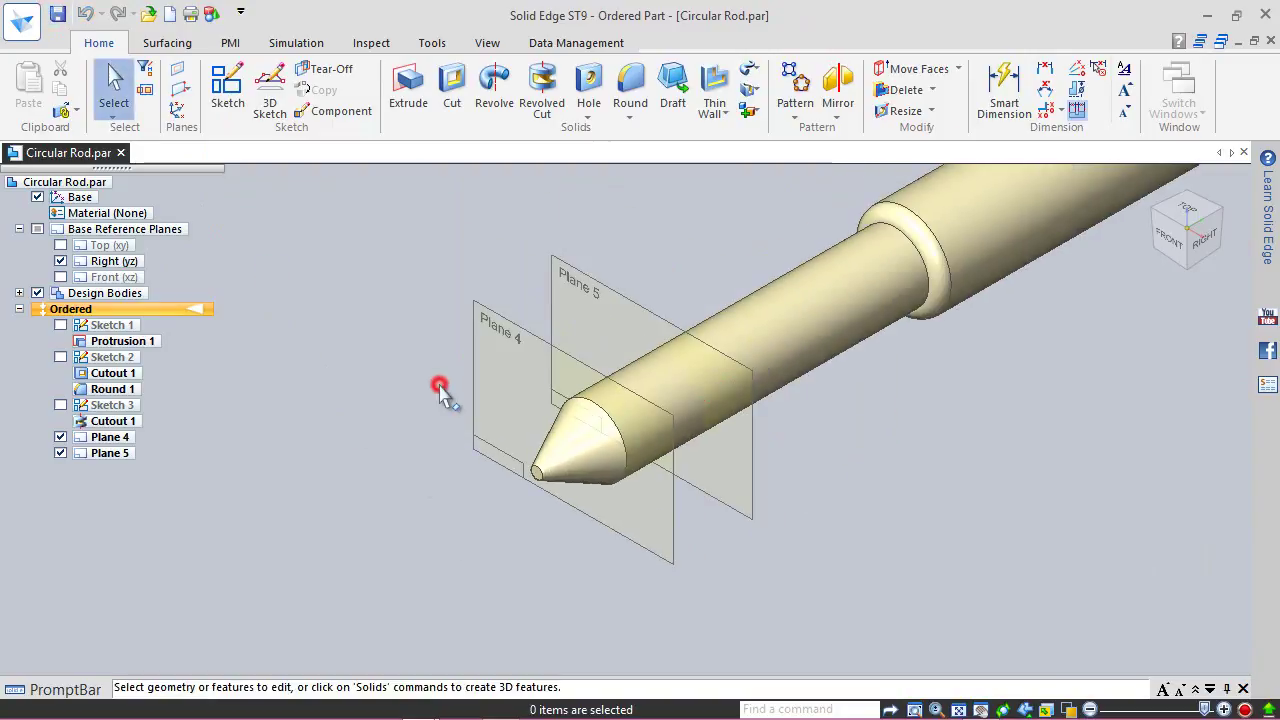
Step: Start a sketch on Plane 4 and view it from the front, leaving the Line command
click(235, 95)
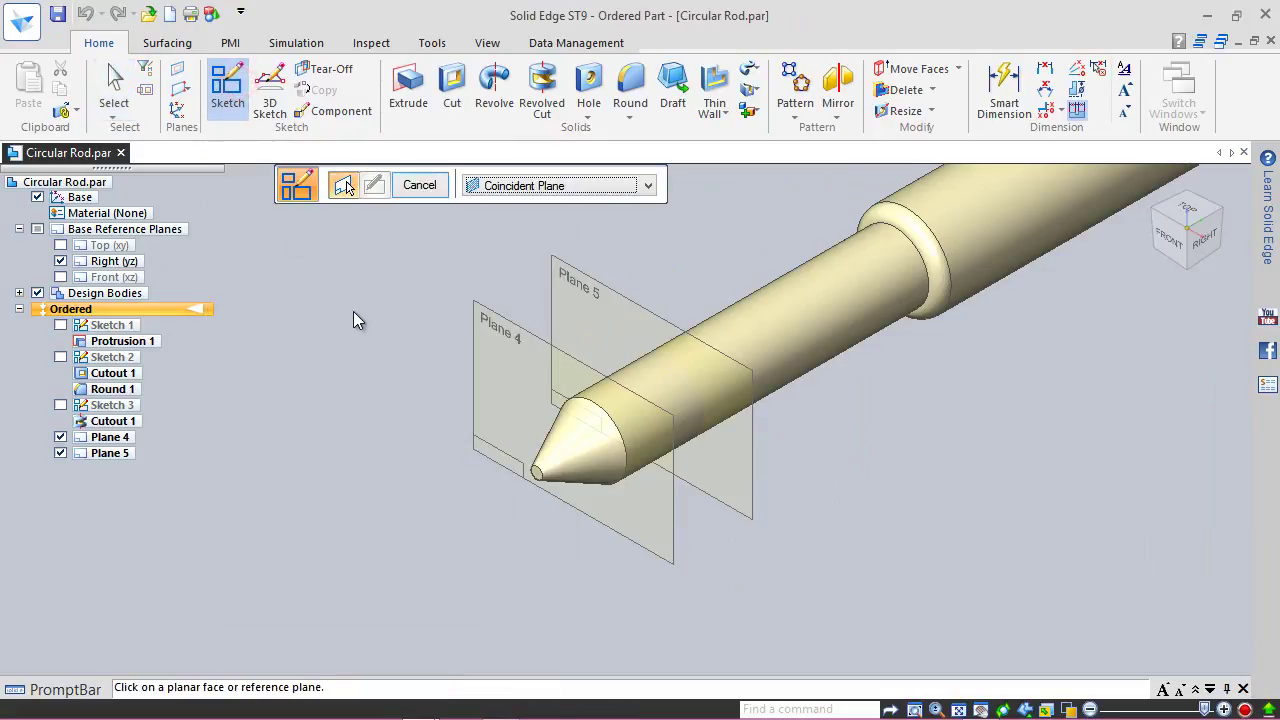
click(477, 325)
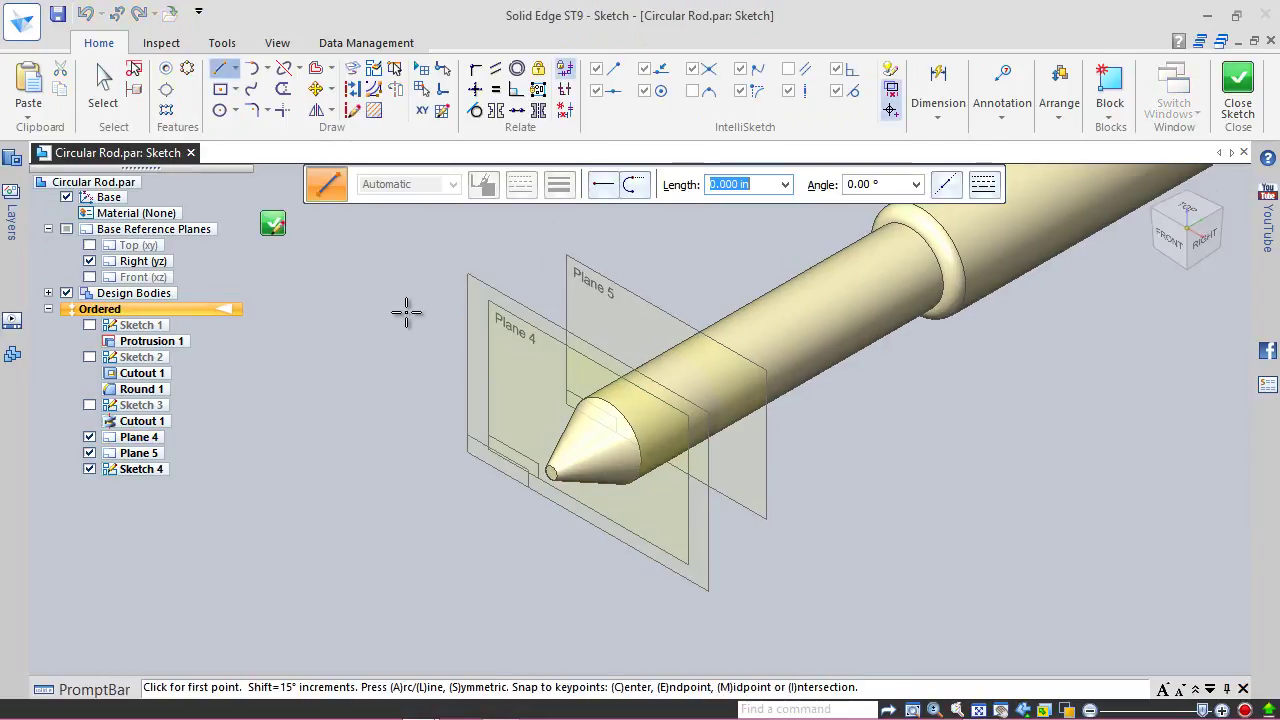
click(1172, 238)
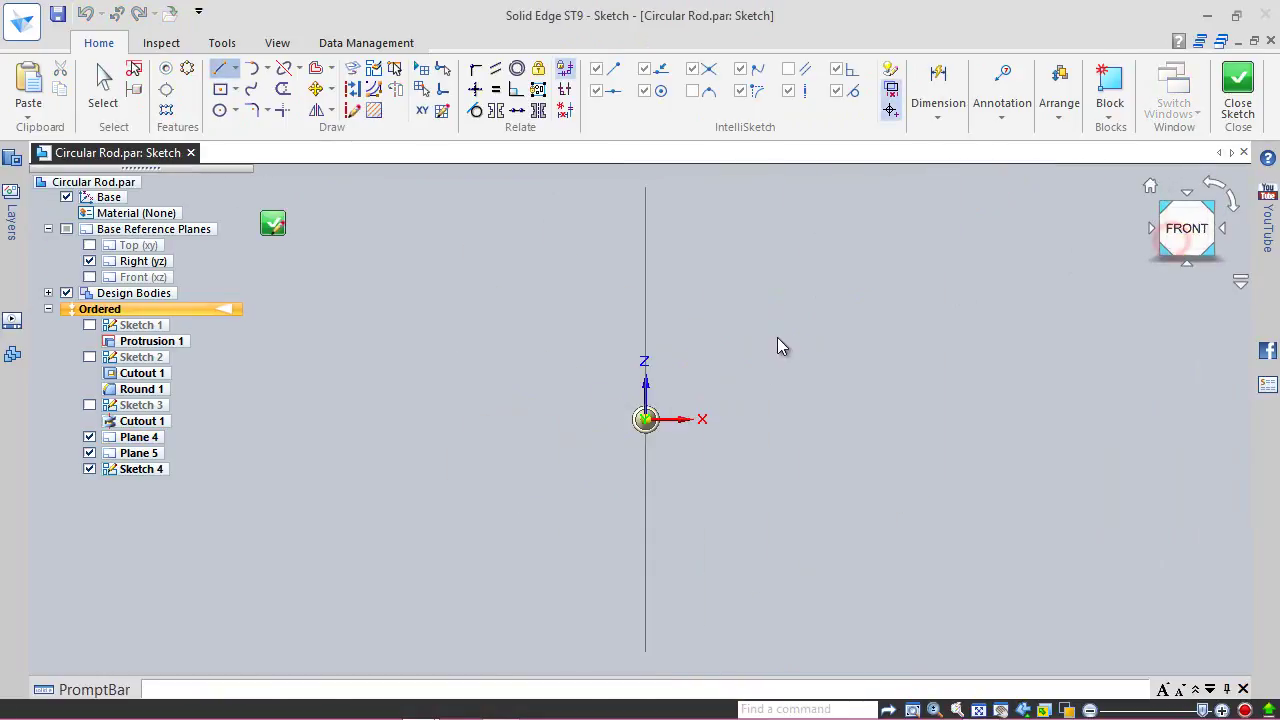
scroll(663, 423, up, 5)
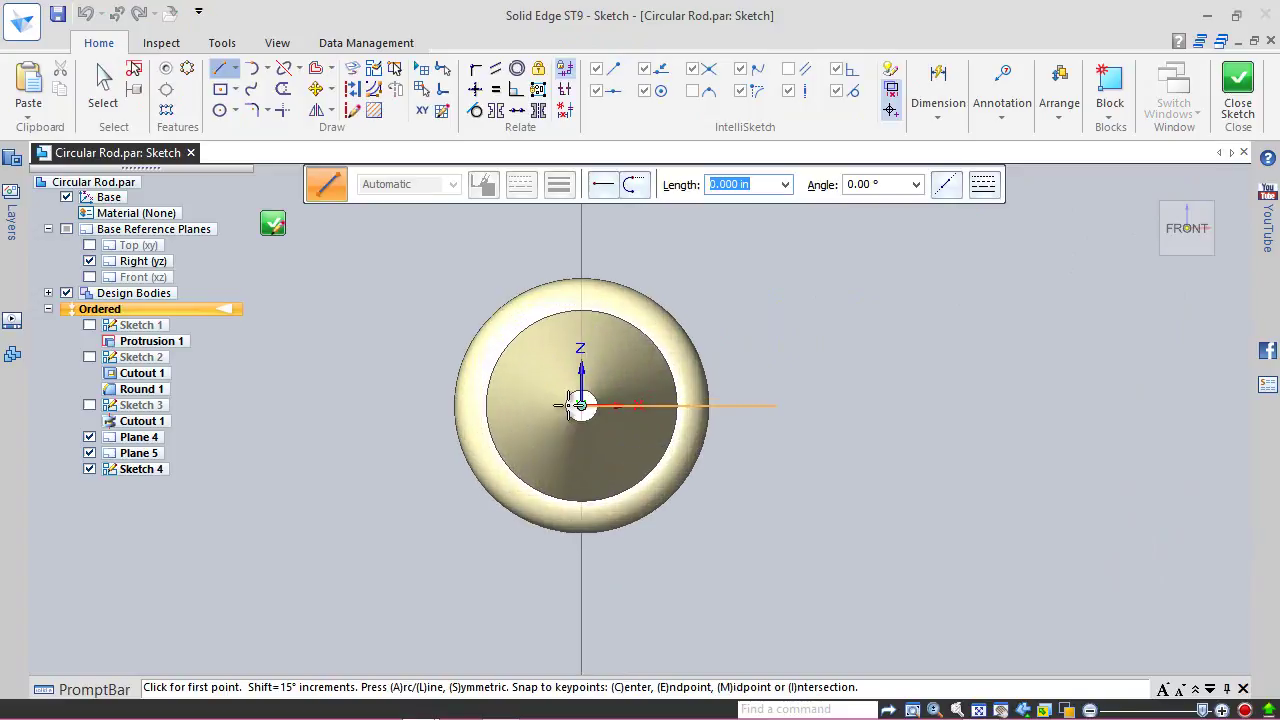
key(Escape)
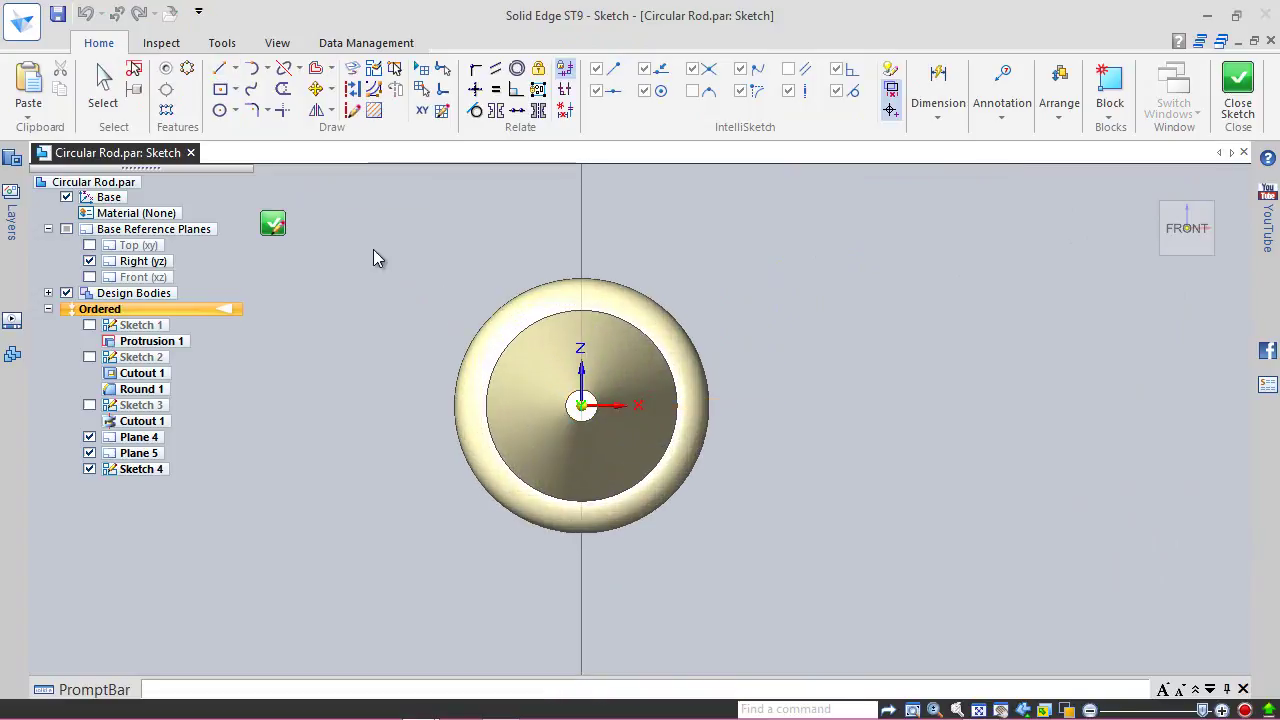
Step: Draw a centre-point arc of about 0.094 in radius around the origin, following the upper part of the rod's reduced-diameter edge
click(267, 70)
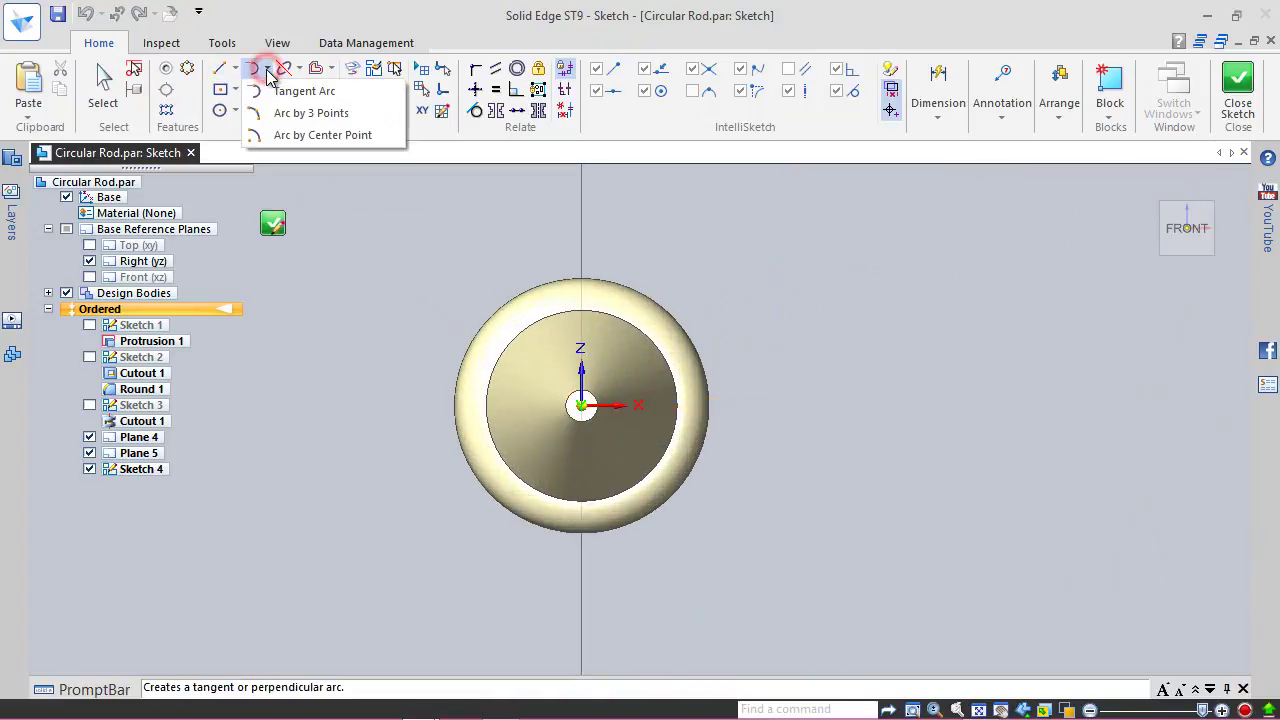
click(310, 134)
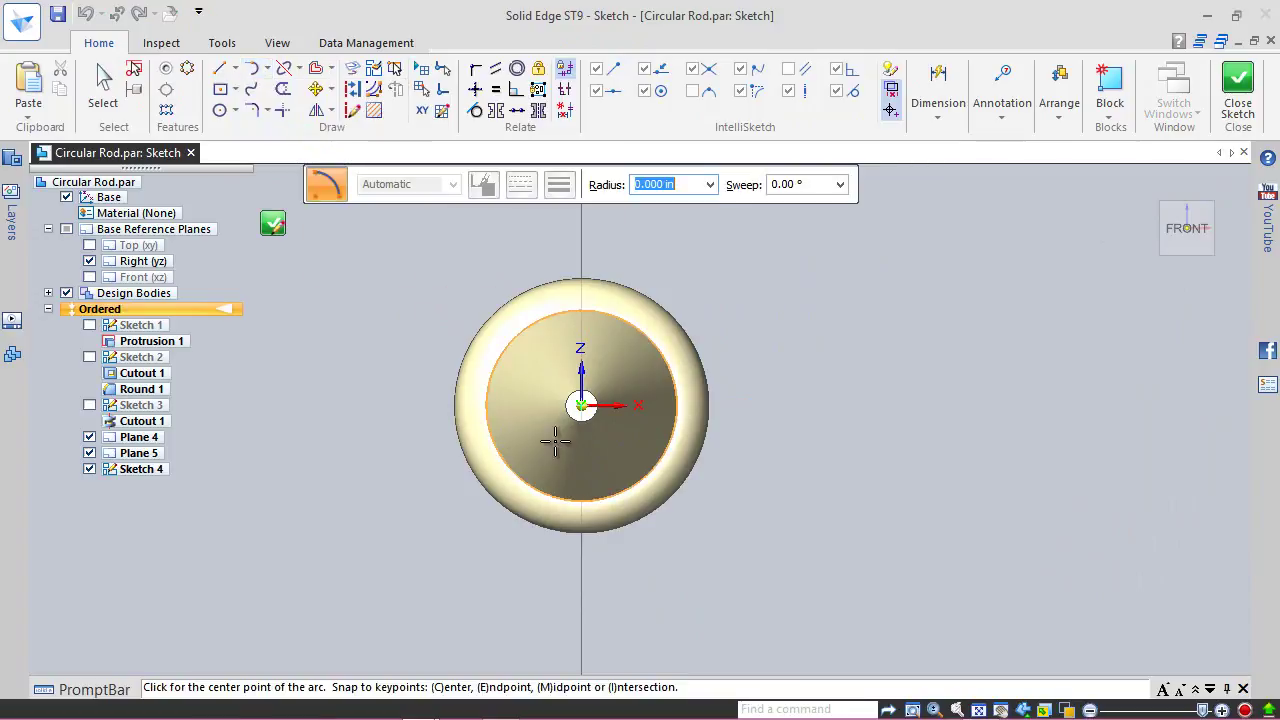
click(581, 405)
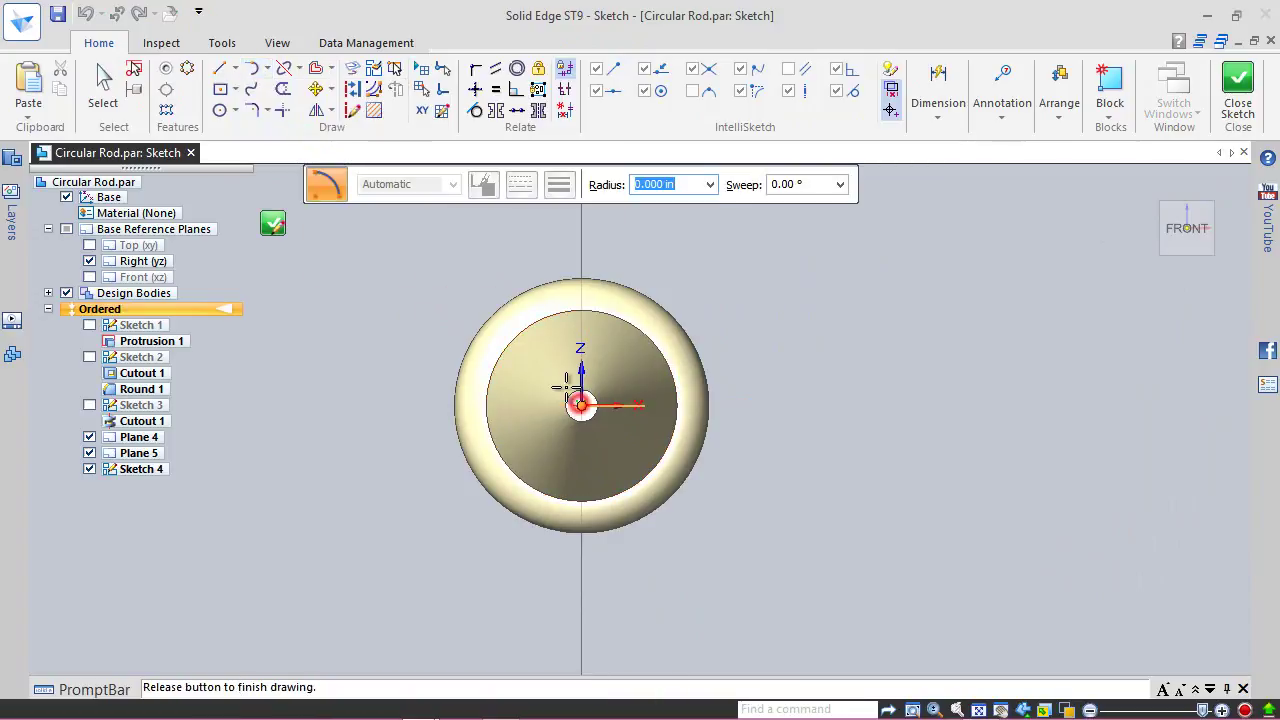
click(520, 335)
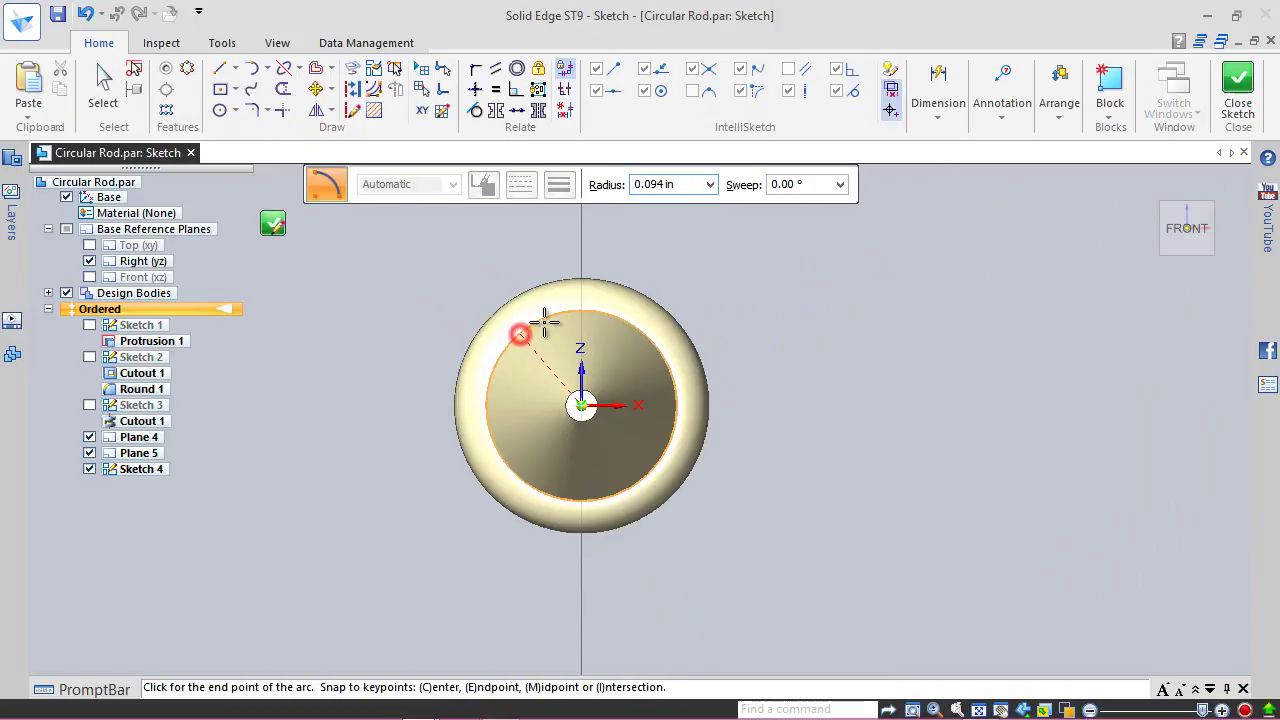
click(636, 327)
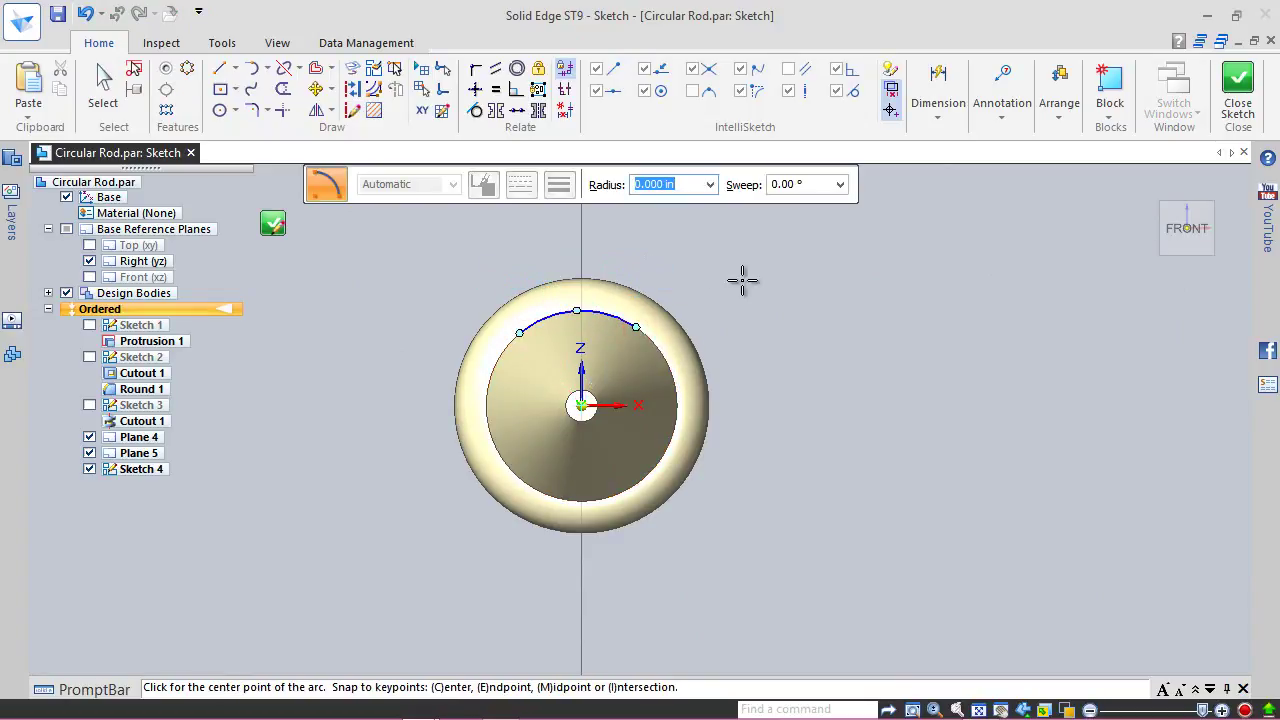
key(Escape)
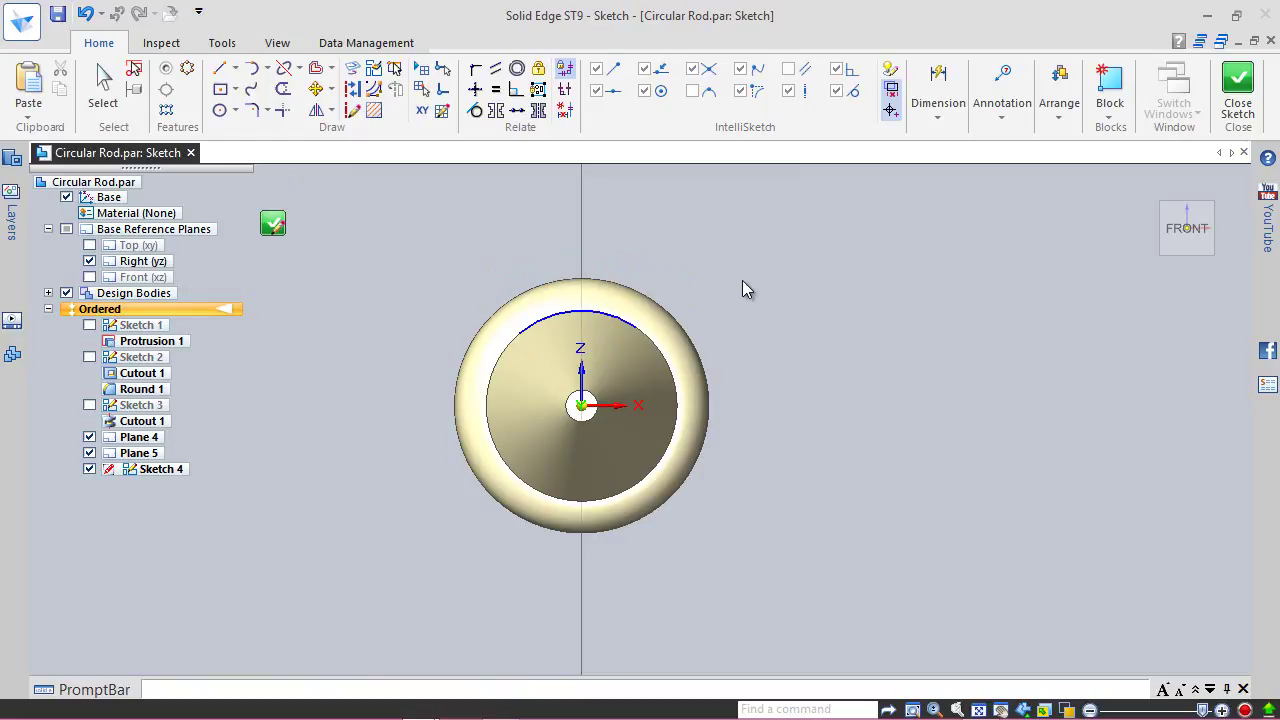
Step: Connect the arc's midpoint to the vertical Z axis and save all documents
right_click(714, 283)
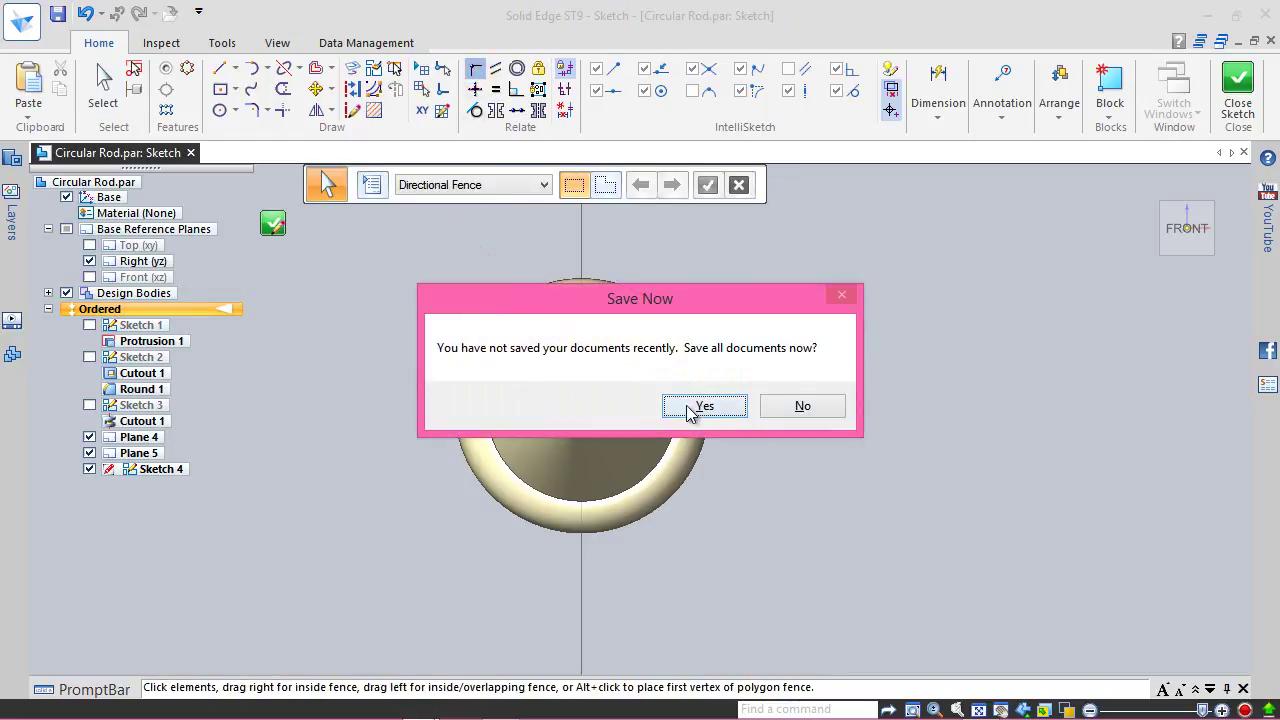
click(703, 406)
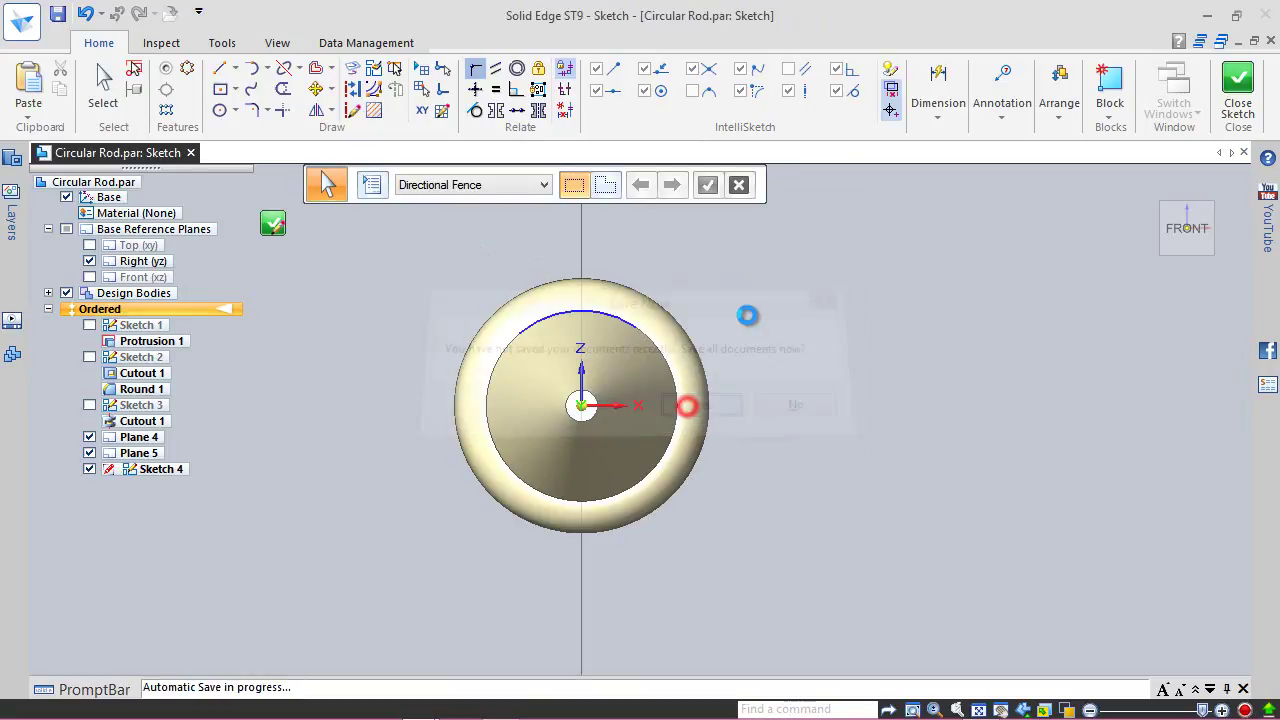
click(576, 311)
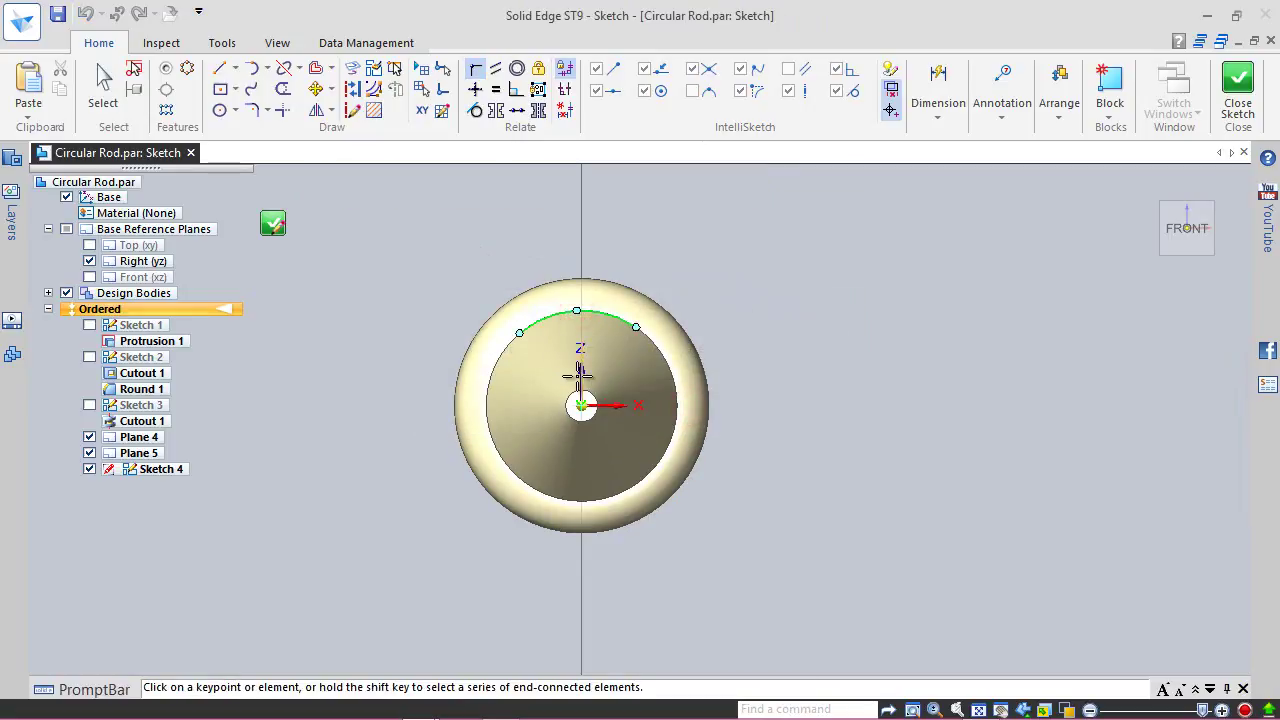
click(583, 373)
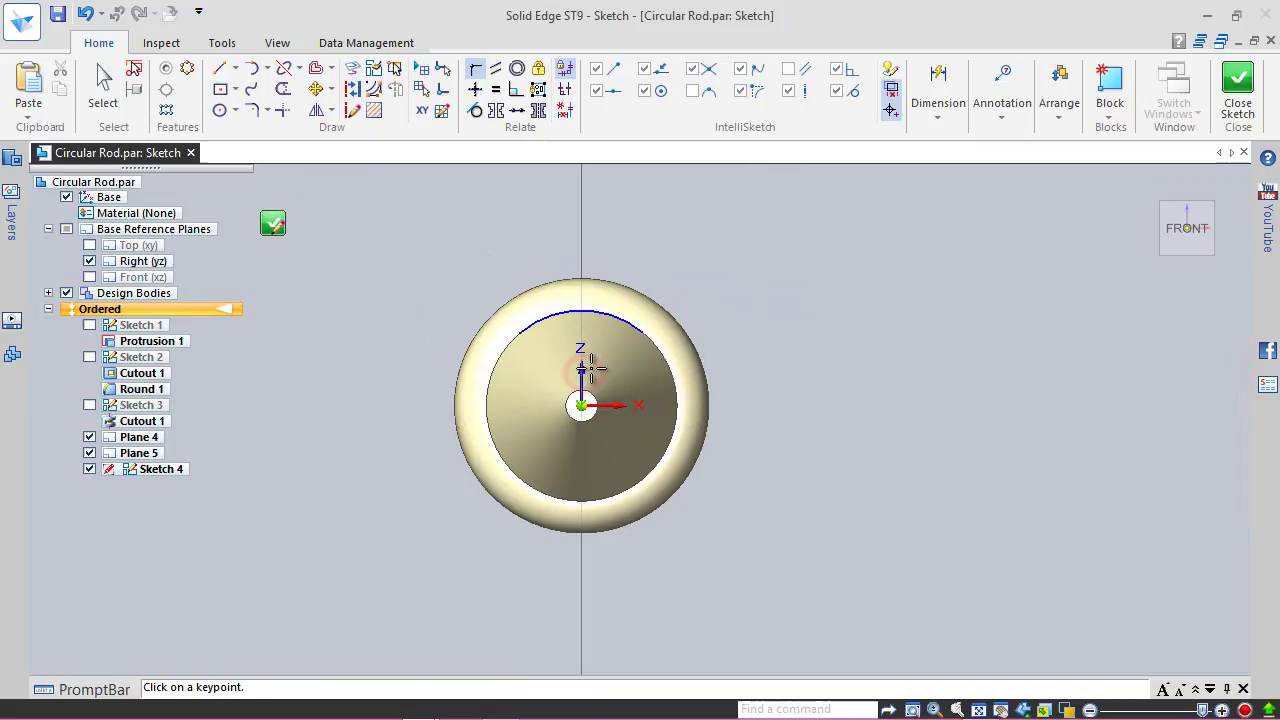
Step: Dimension the horizontal distance between the arc's two endpoints and set it to 0.09375 in
right_click(739, 262)
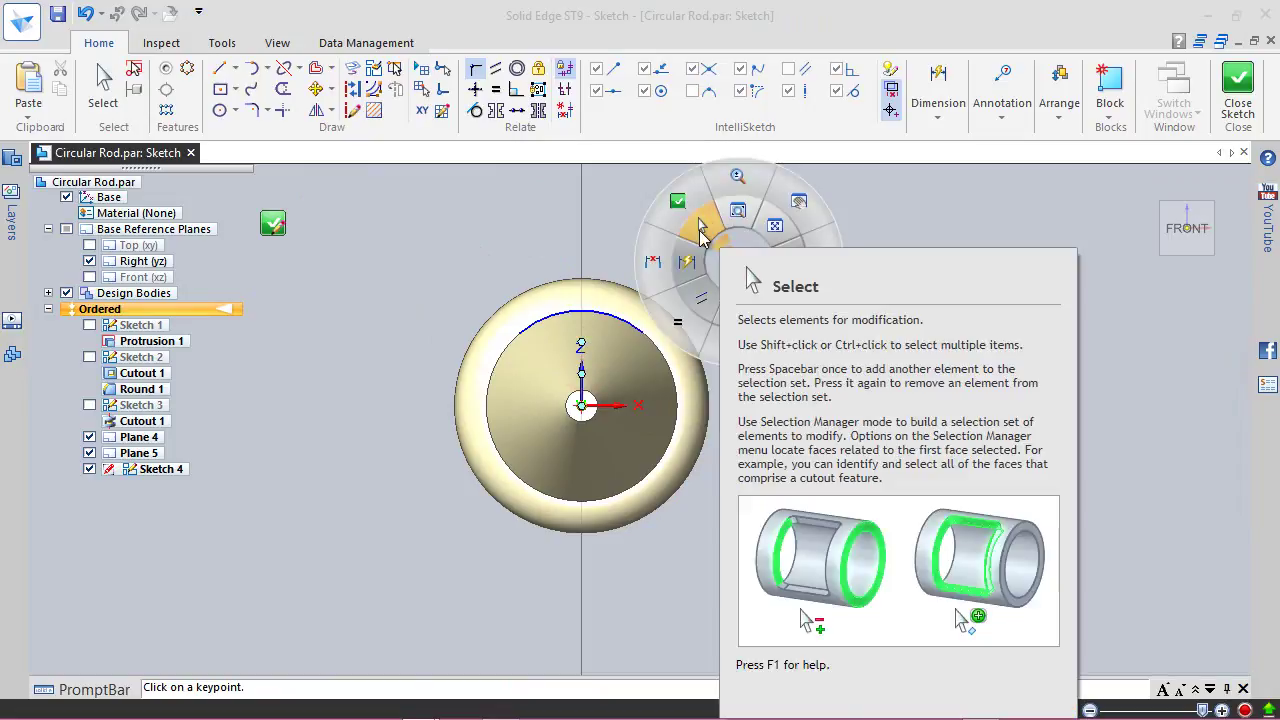
click(680, 257)
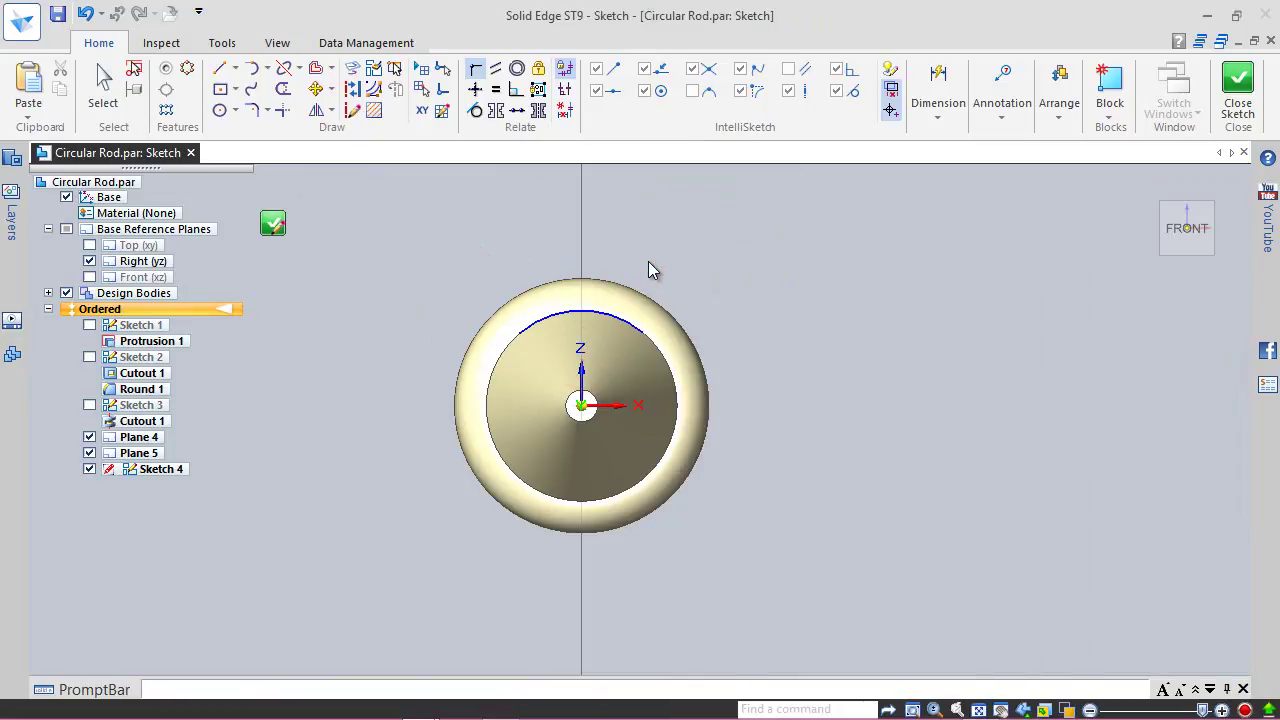
click(519, 333)
click(644, 332)
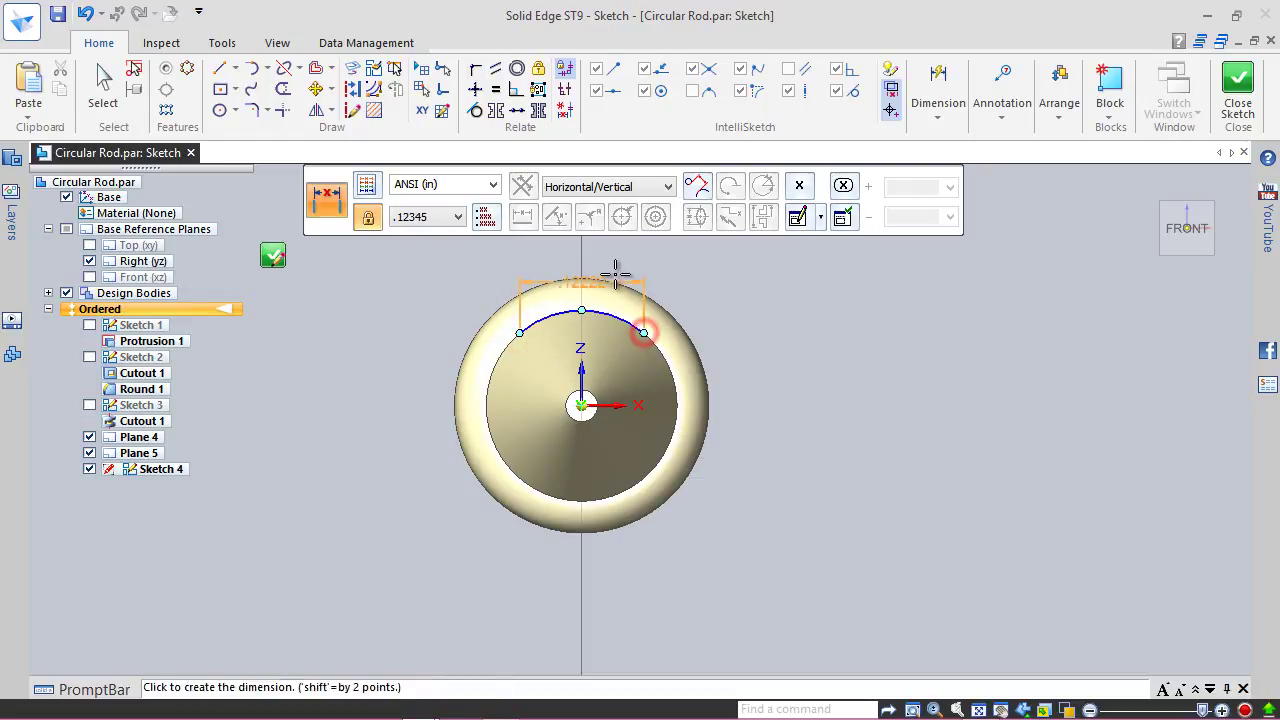
click(609, 259)
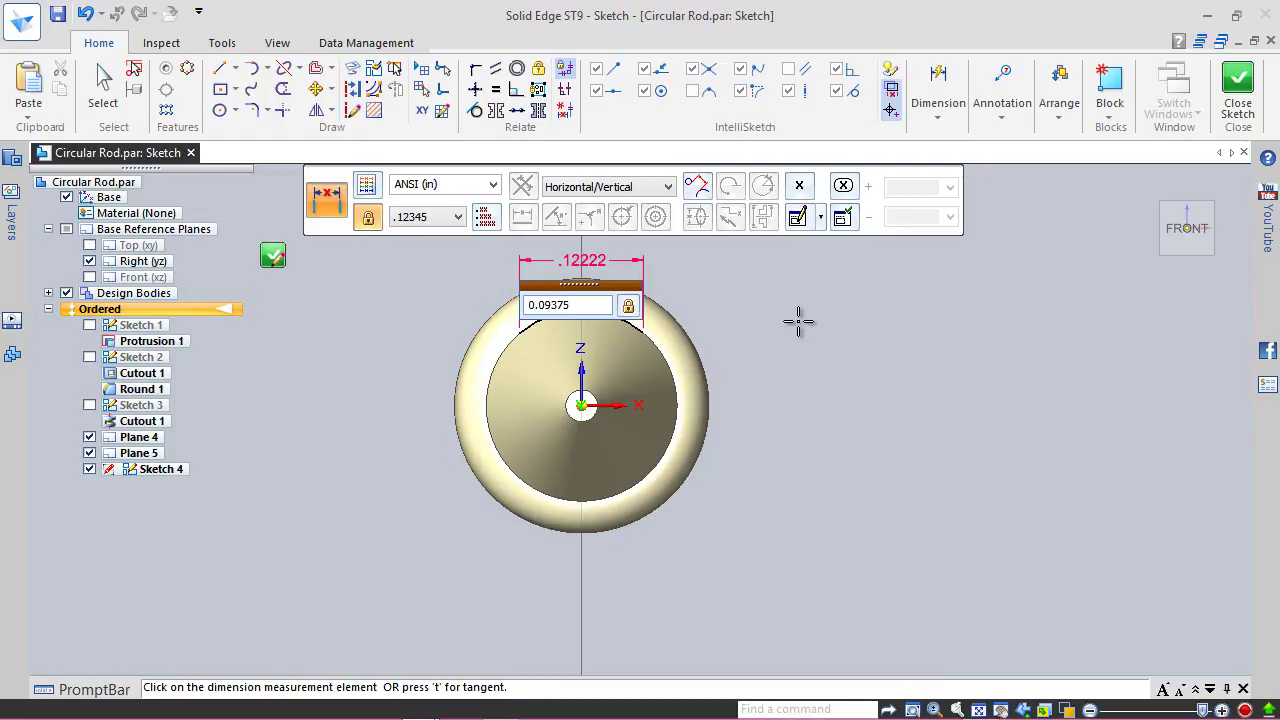
text(0.09375)
key(Return)
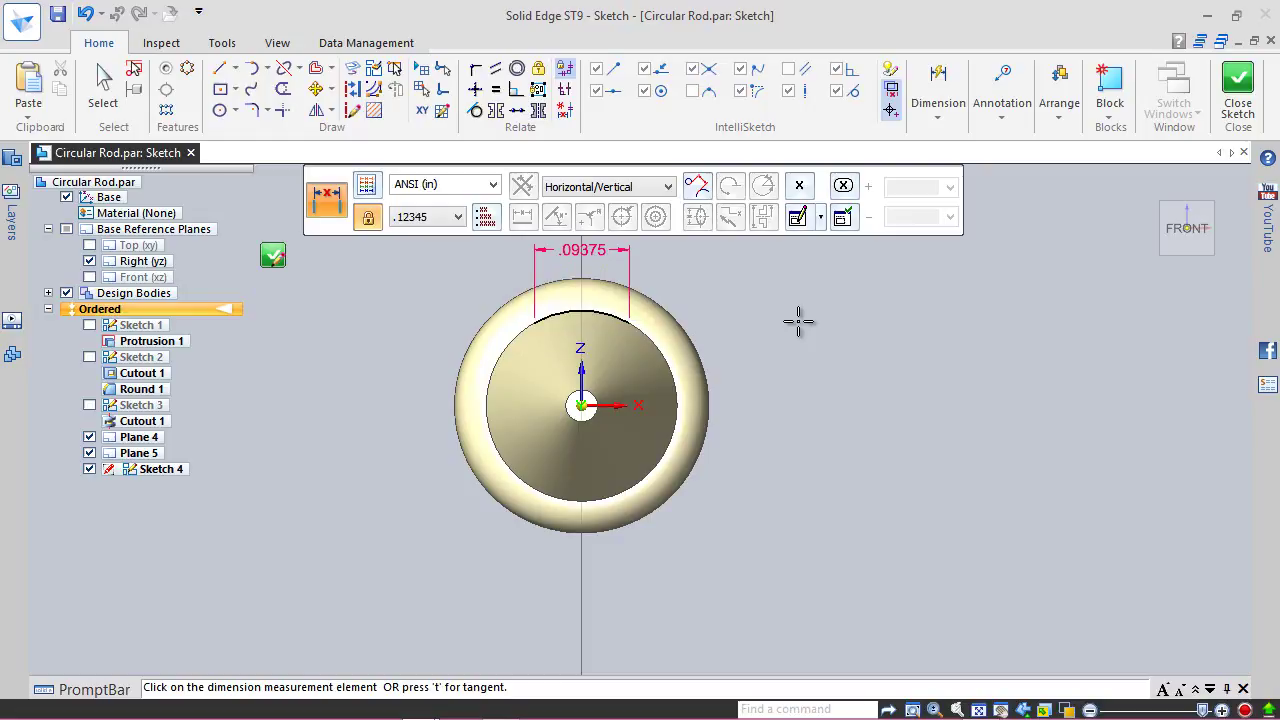
Step: Finish the arc sketch, leave the Sketch command and return to the isometric view
click(1237, 85)
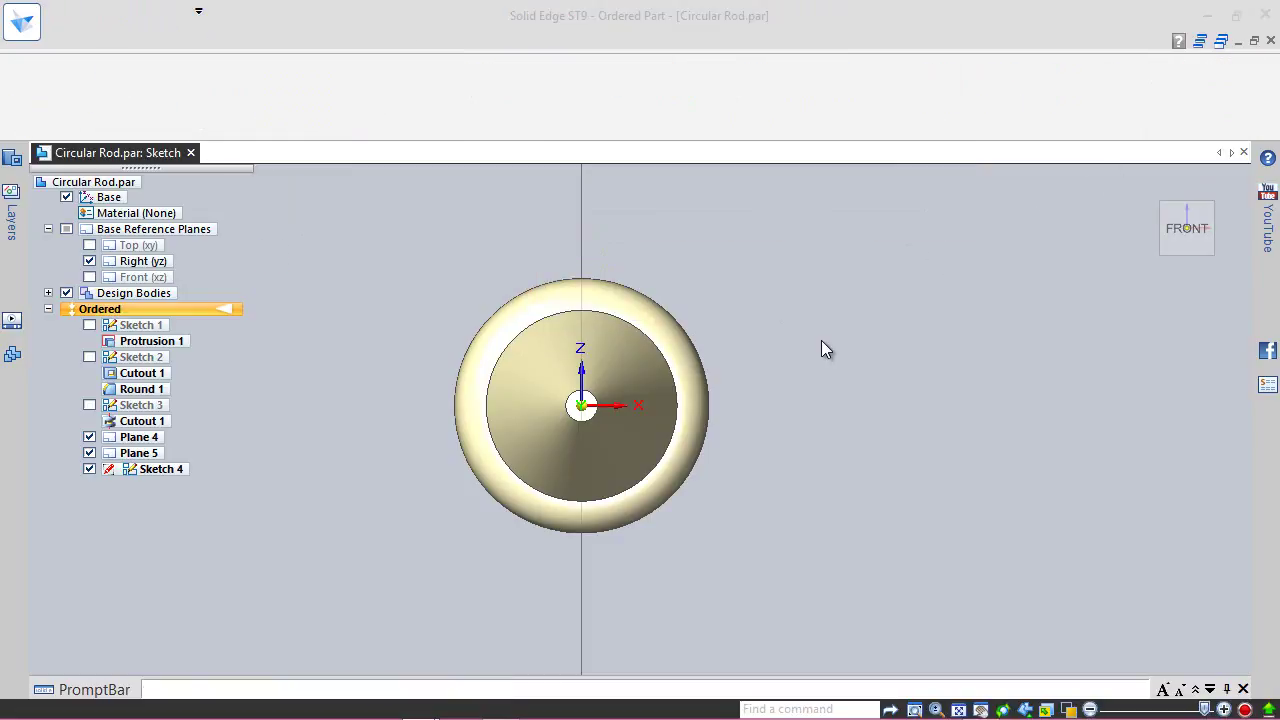
click(423, 186)
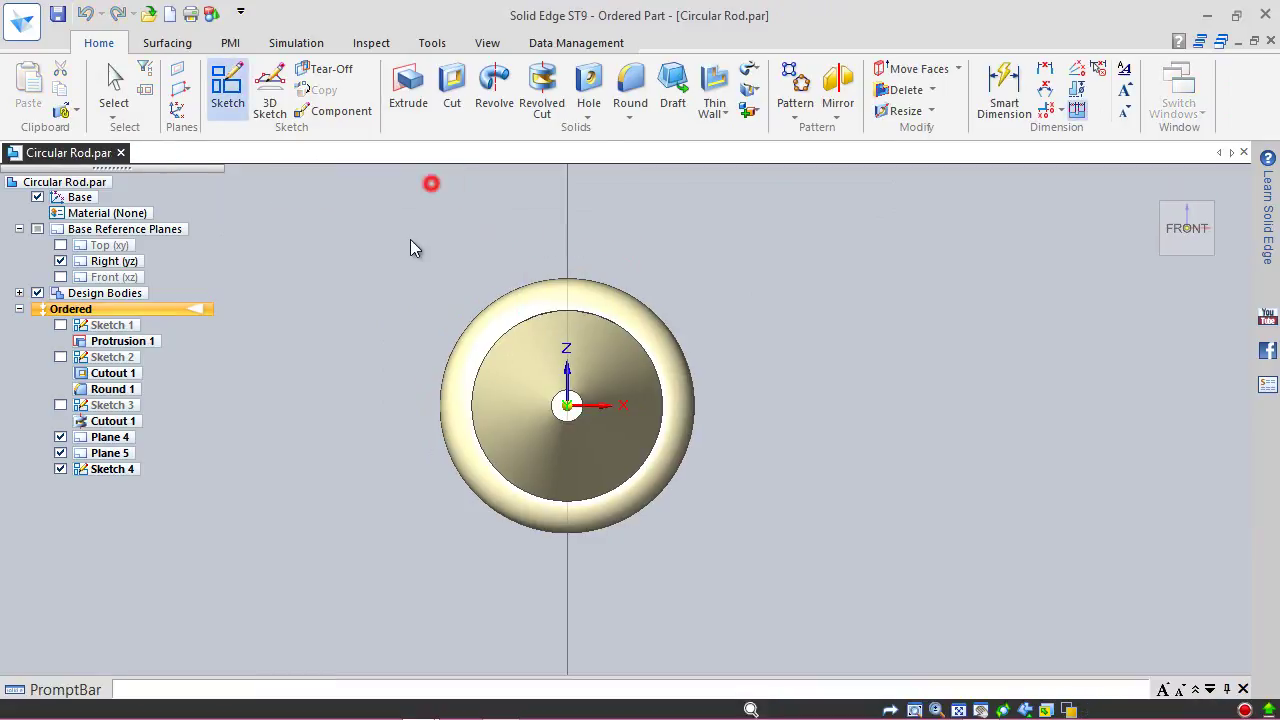
click(426, 191)
click(1211, 205)
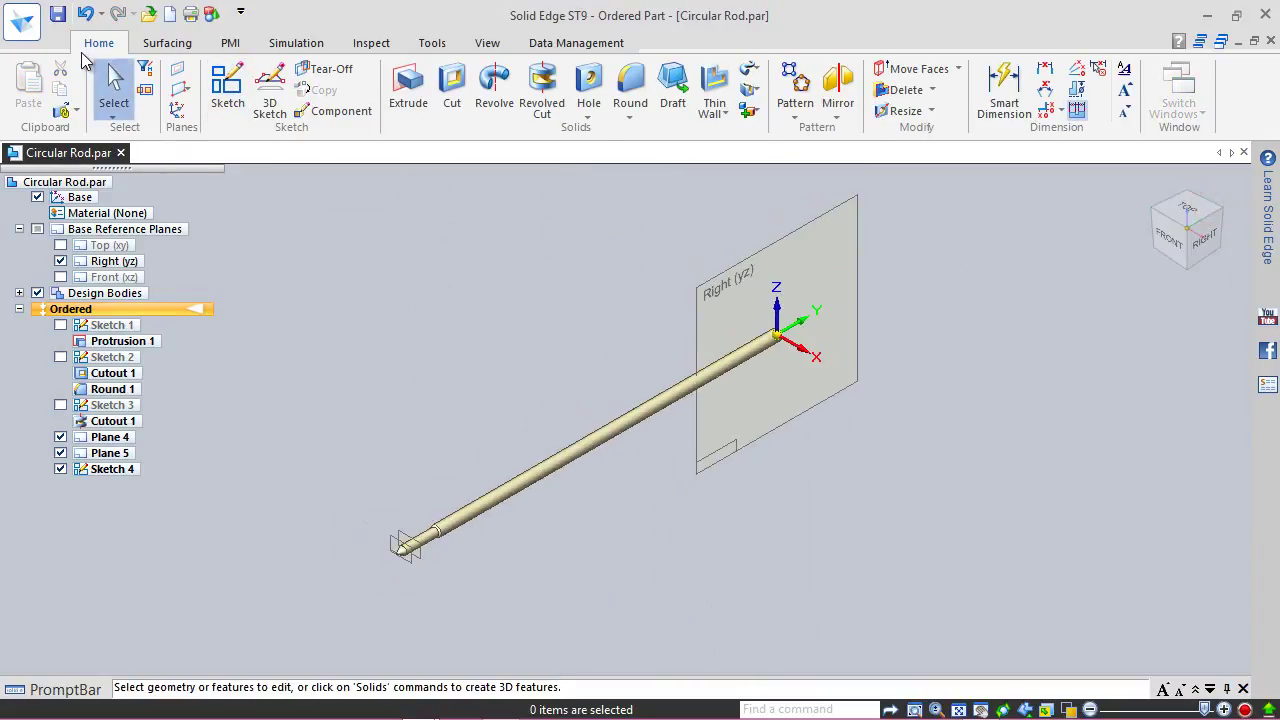
Step: Save the part, hide the Right (yz) reference plane and collapse the Base Reference Planes group
click(57, 13)
click(60, 261)
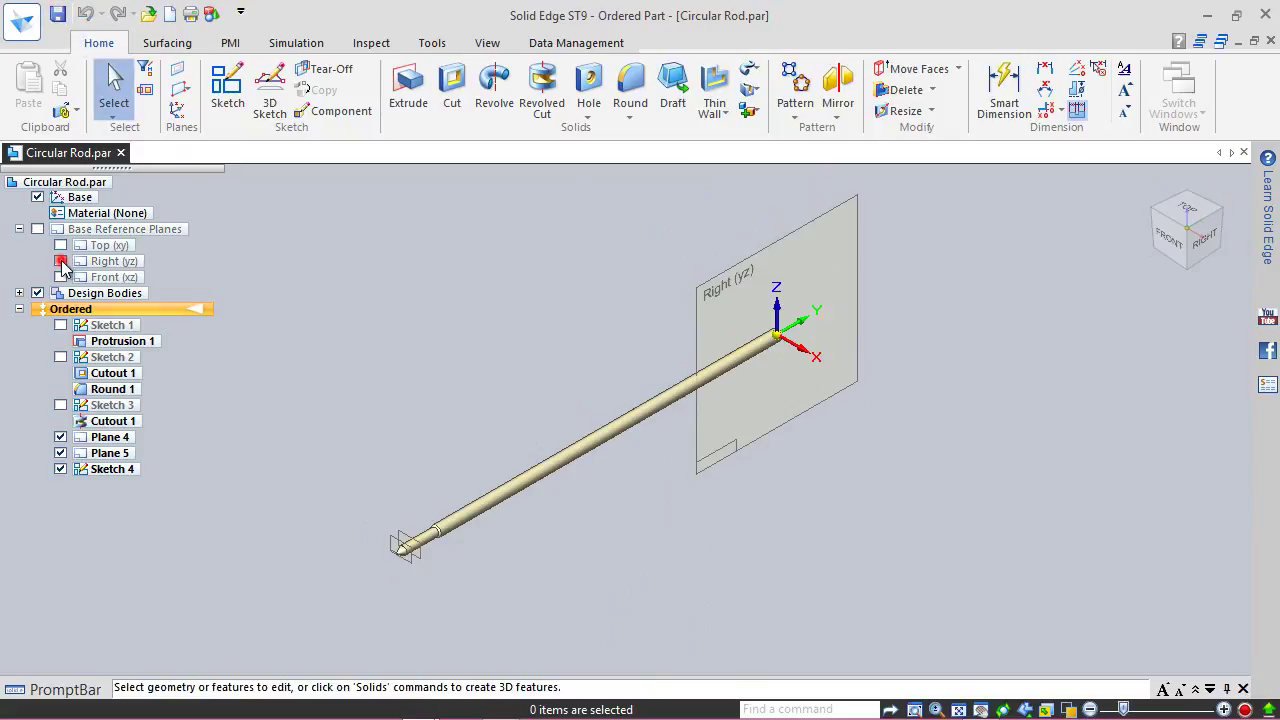
click(19, 229)
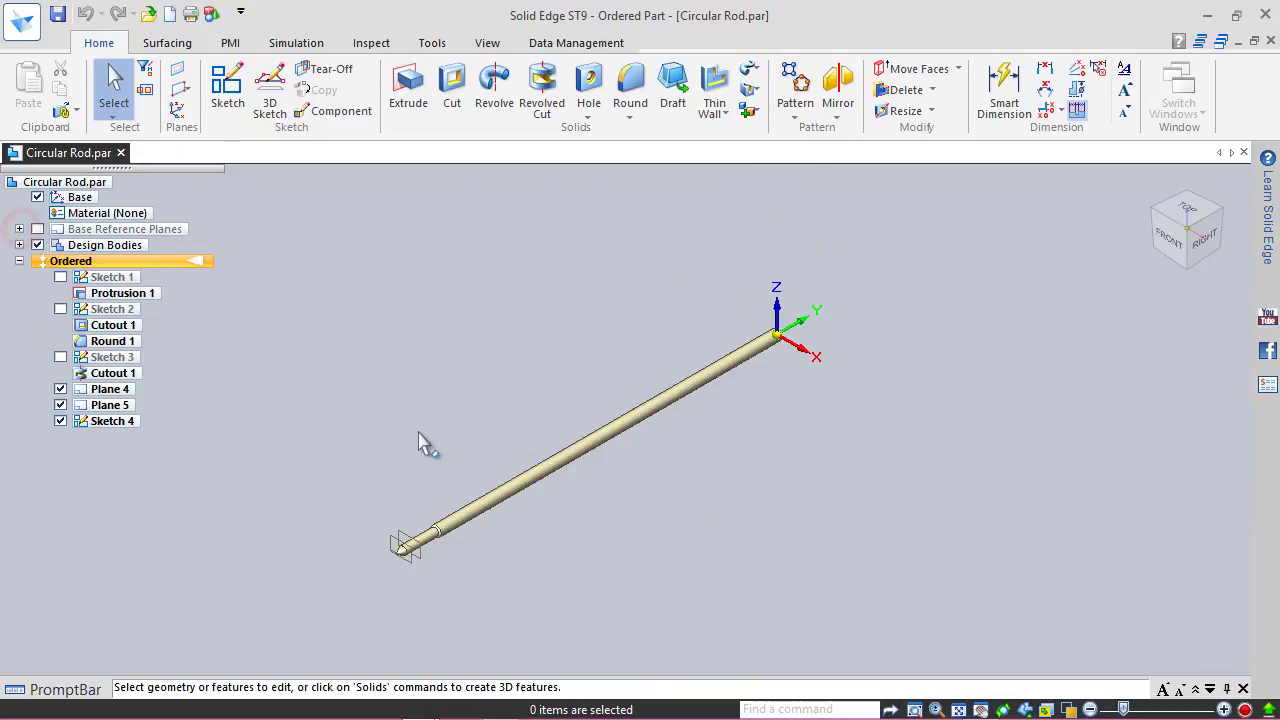
Step: Start a sketch on Plane 5 near the tapered tip and view it from the front
scroll(391, 580, up, 3)
scroll(391, 572, up, 3)
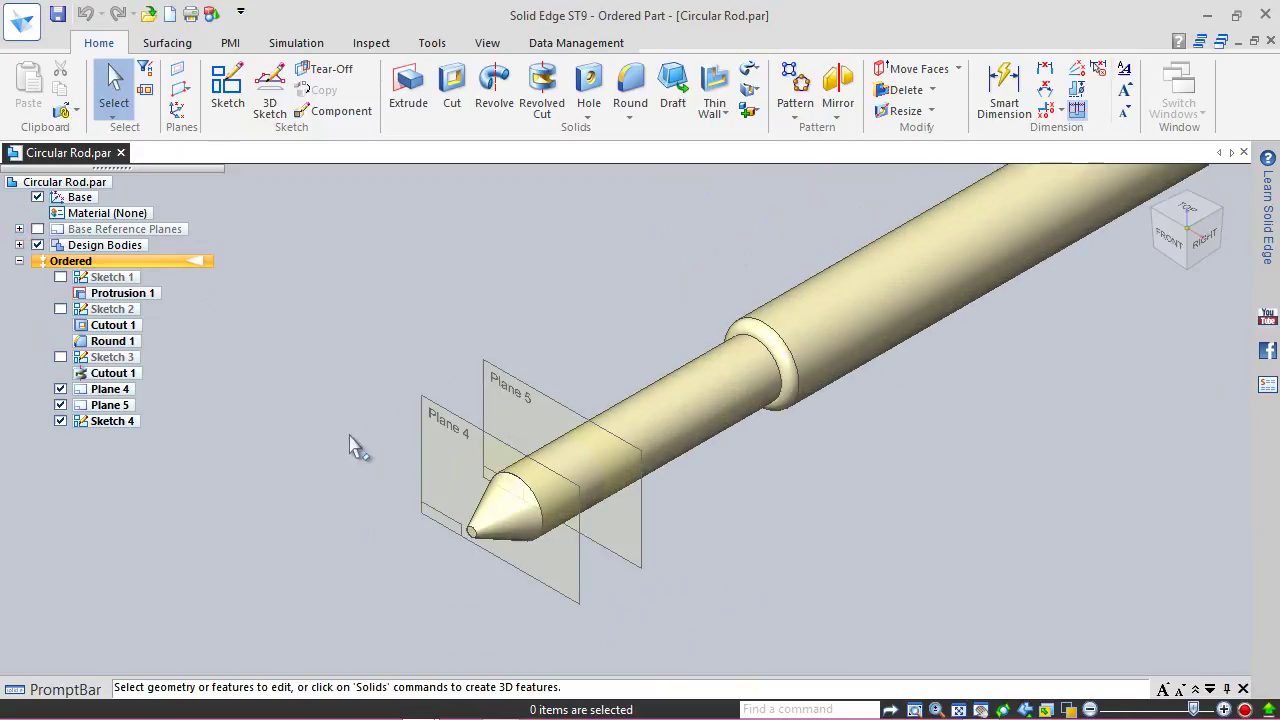
click(308, 337)
click(224, 92)
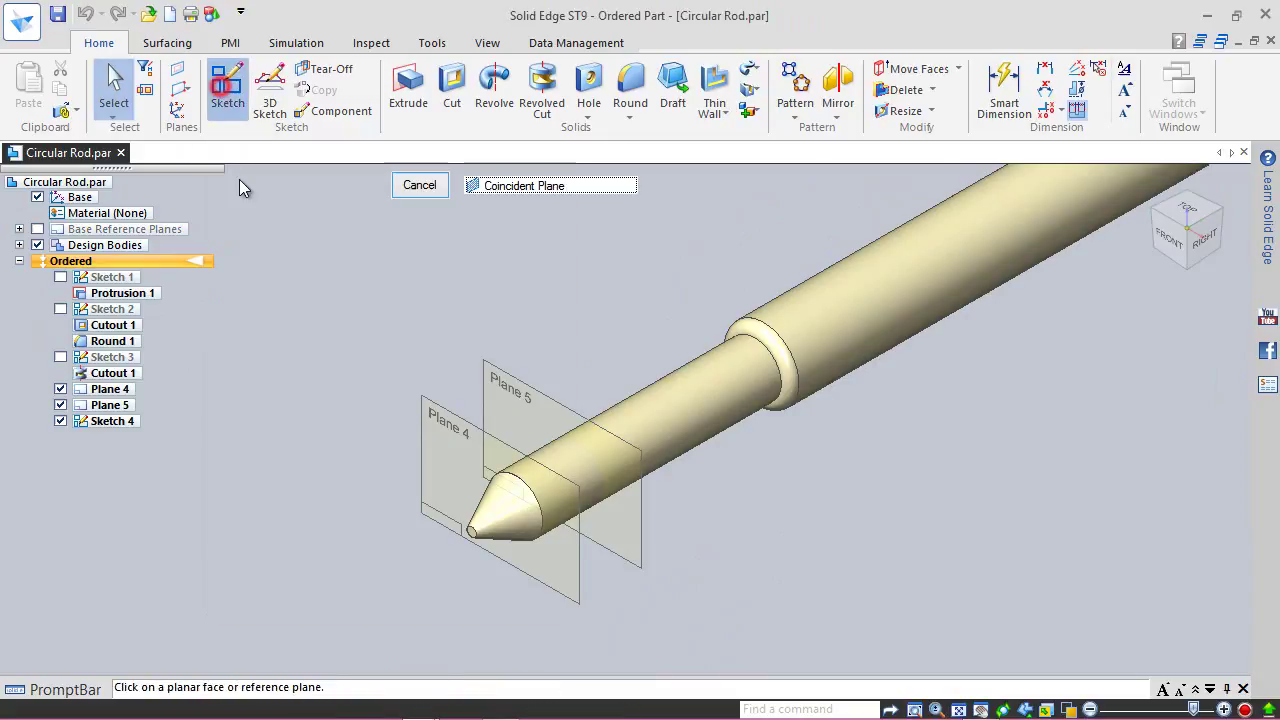
click(501, 369)
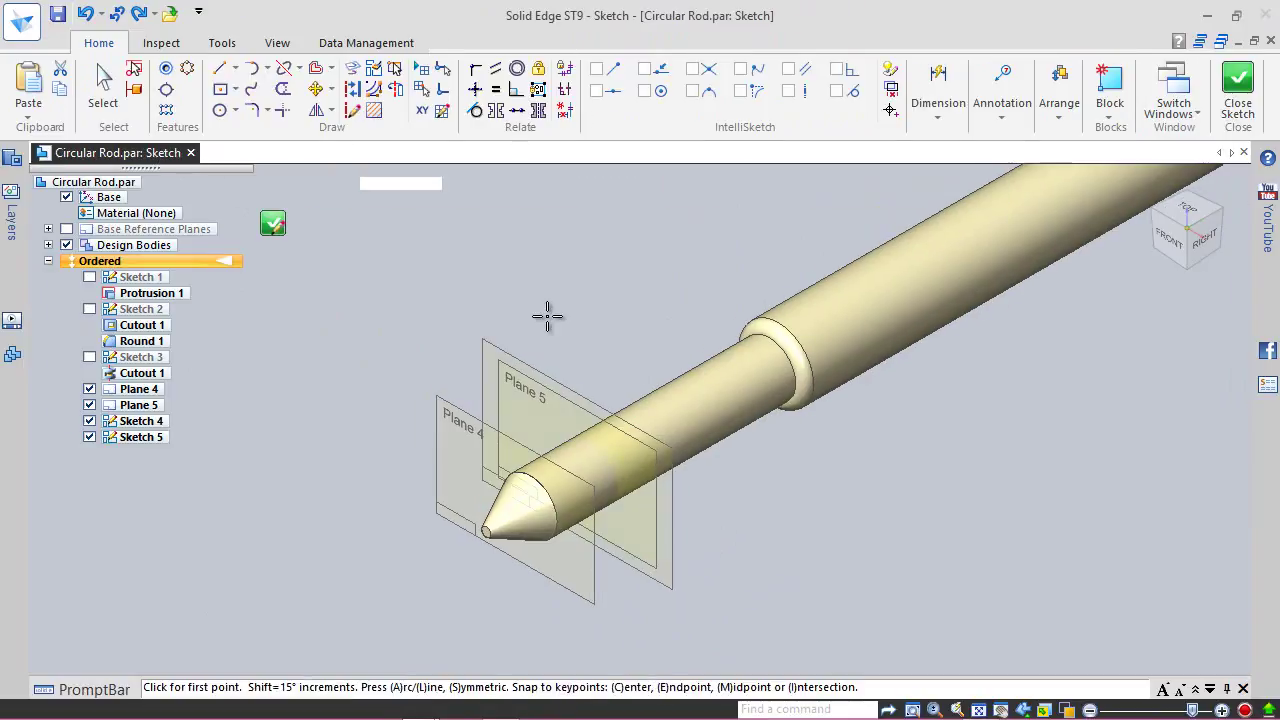
click(1168, 240)
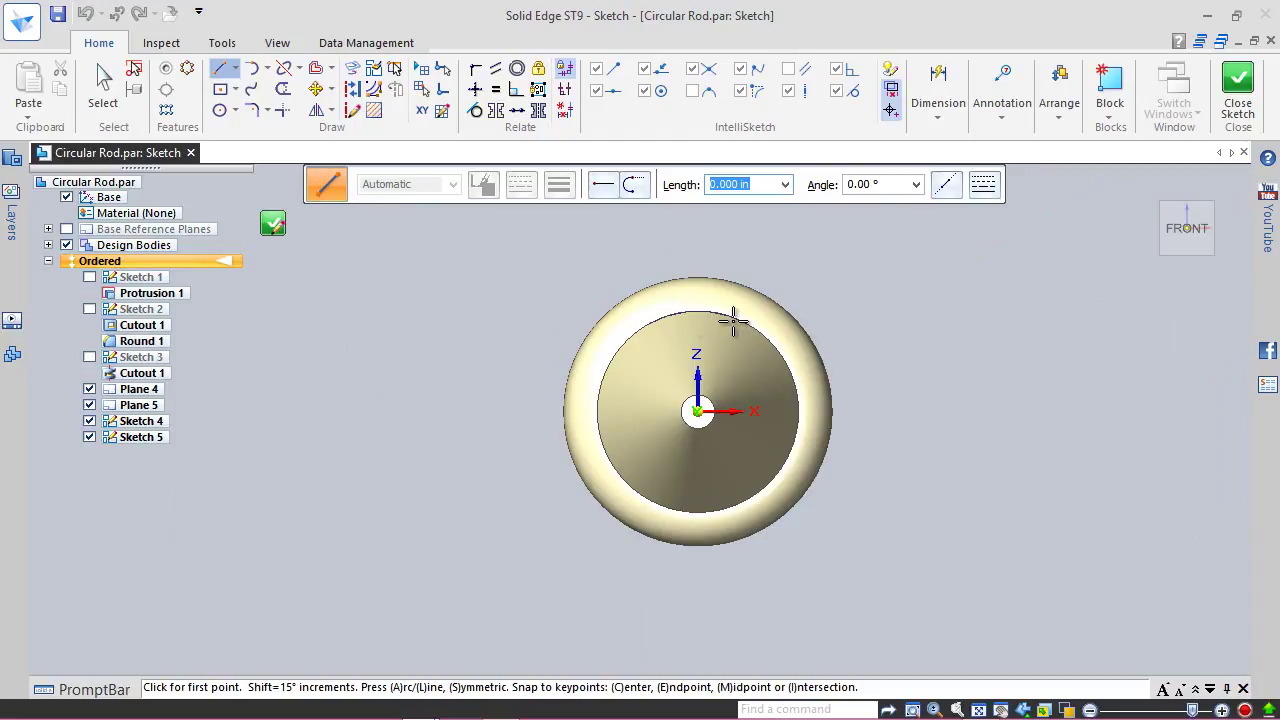
Step: Draw a circle of about 0.187 in diameter centred on the origin, coincident with the rod's reduced-diameter edge
click(221, 112)
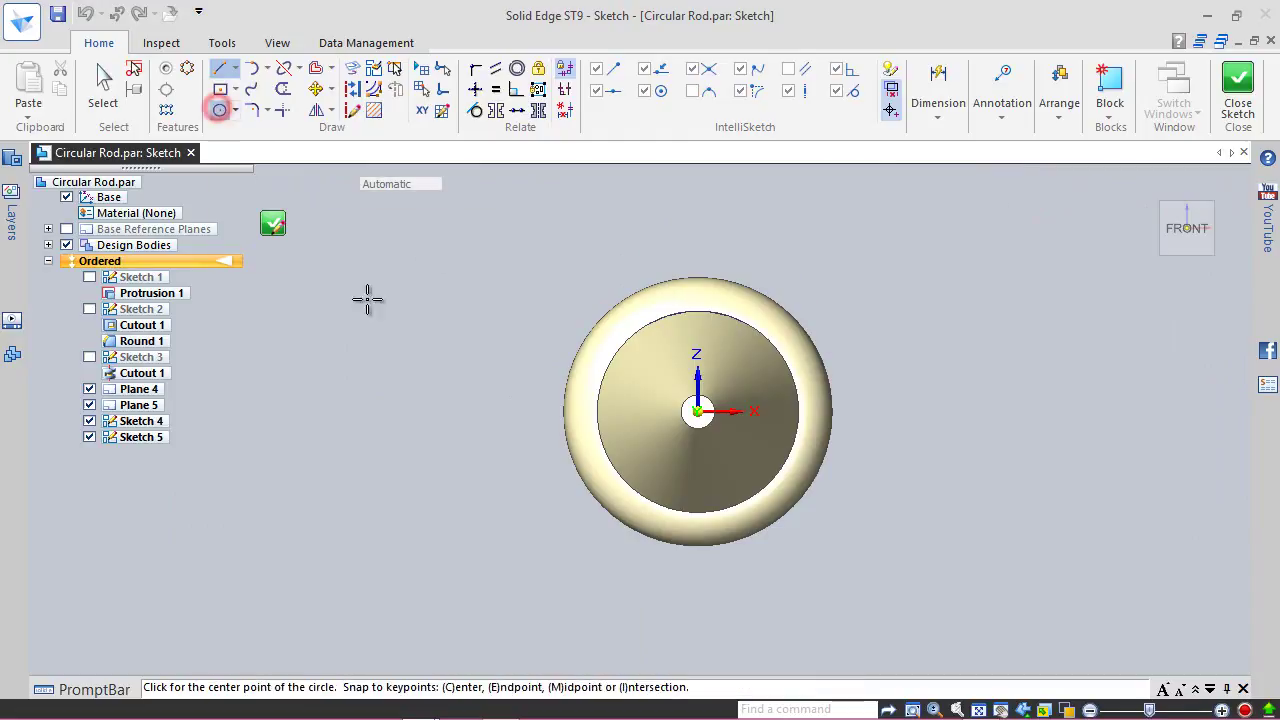
click(700, 408)
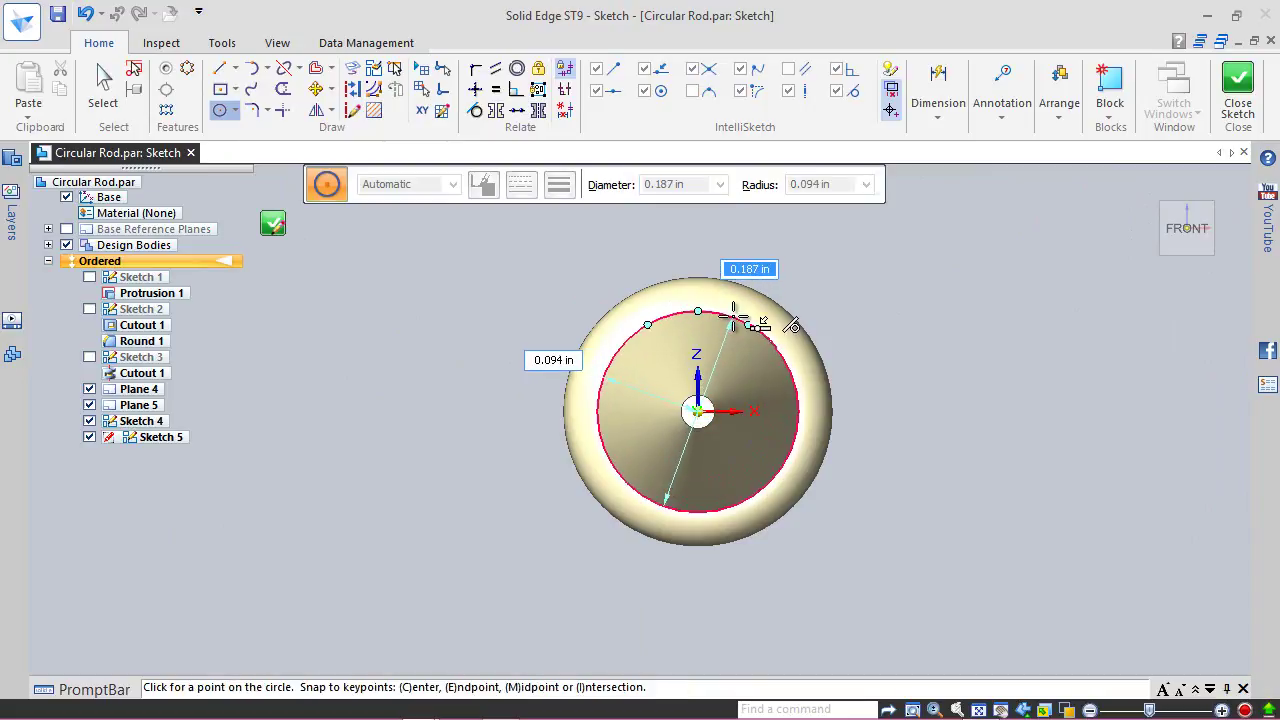
click(733, 318)
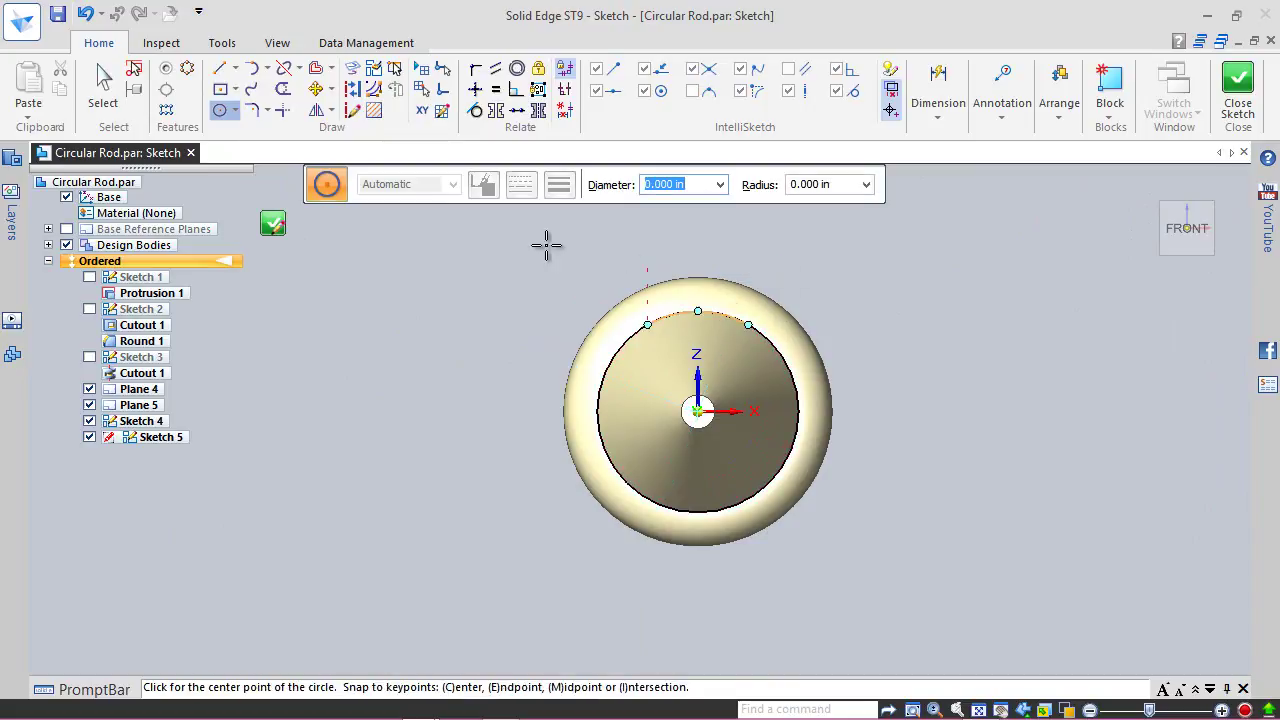
Step: Draw a vertical line about 0.094 in long from the circle's centre up to the circle
click(220, 68)
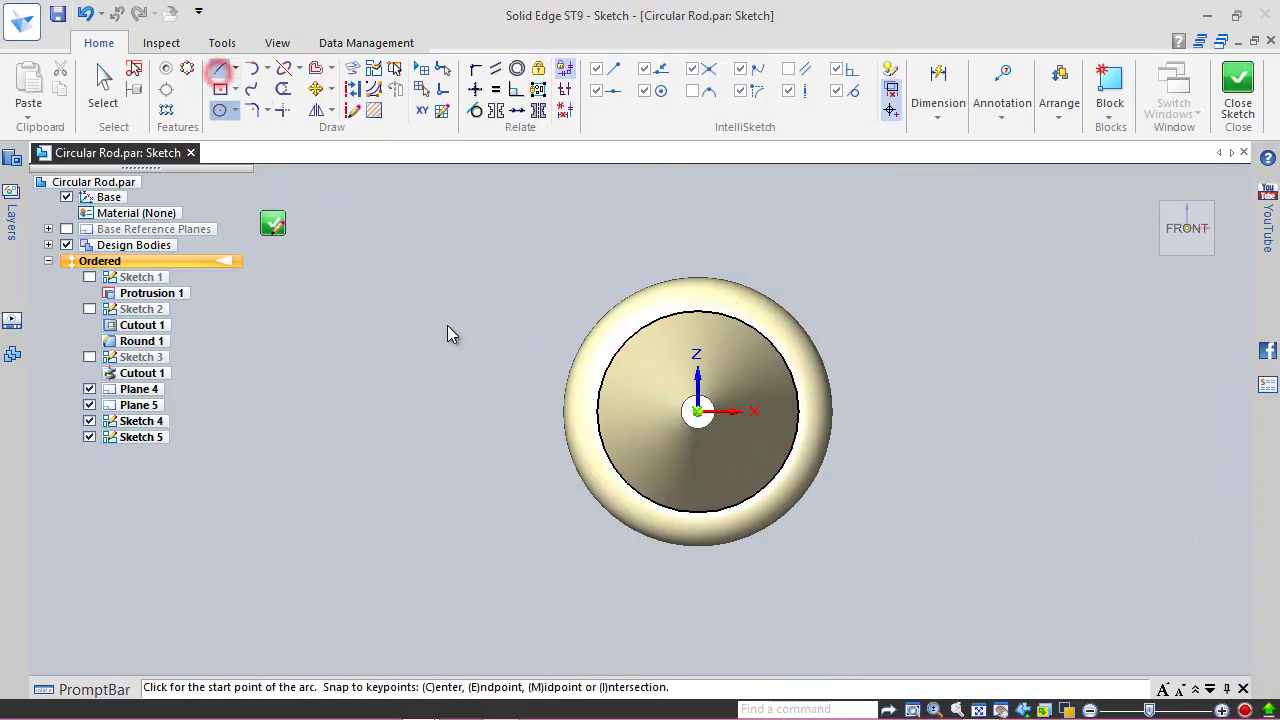
click(698, 410)
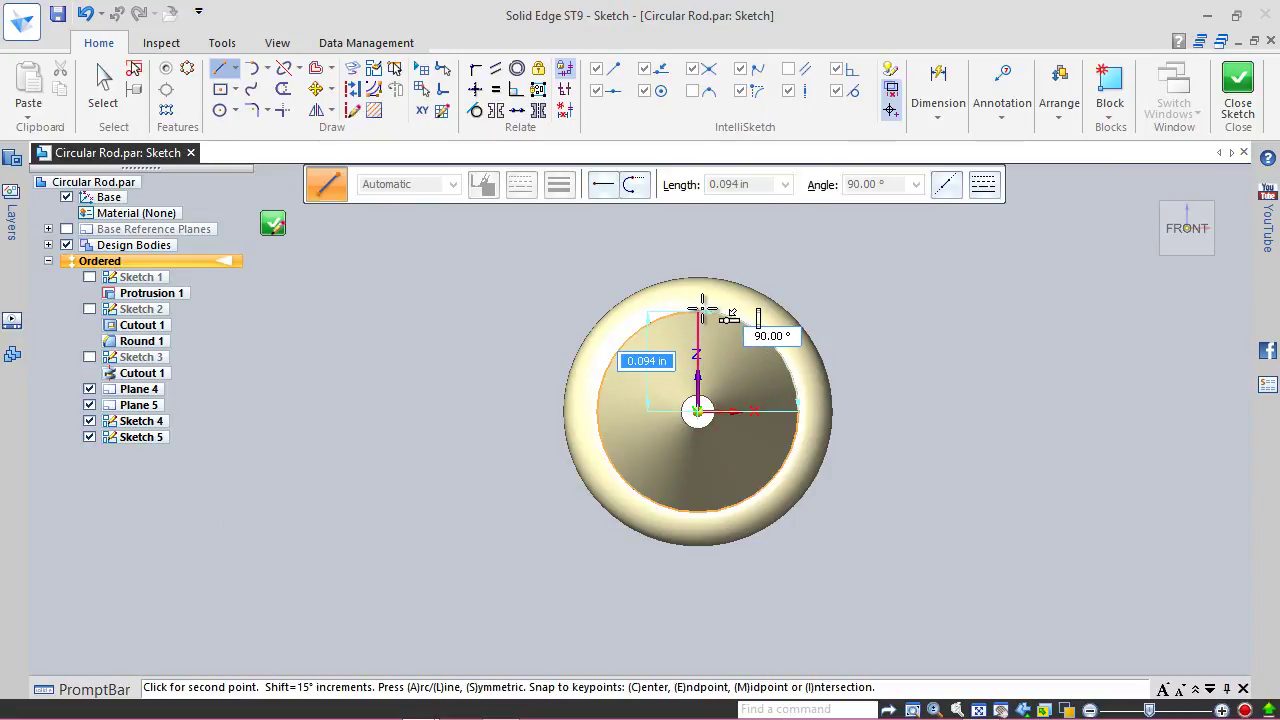
click(735, 296)
key(Escape)
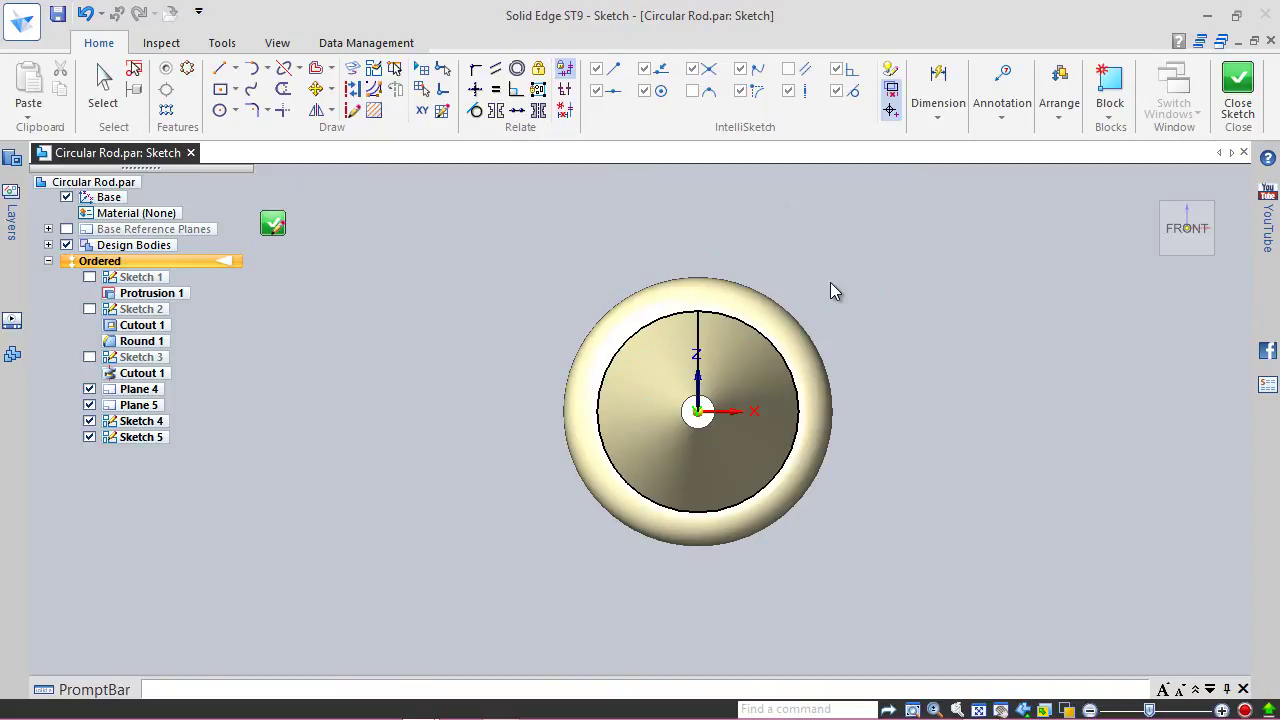
Step: Convert the circle and the vertical line to construction geometry
click(351, 92)
click(640, 323)
click(699, 333)
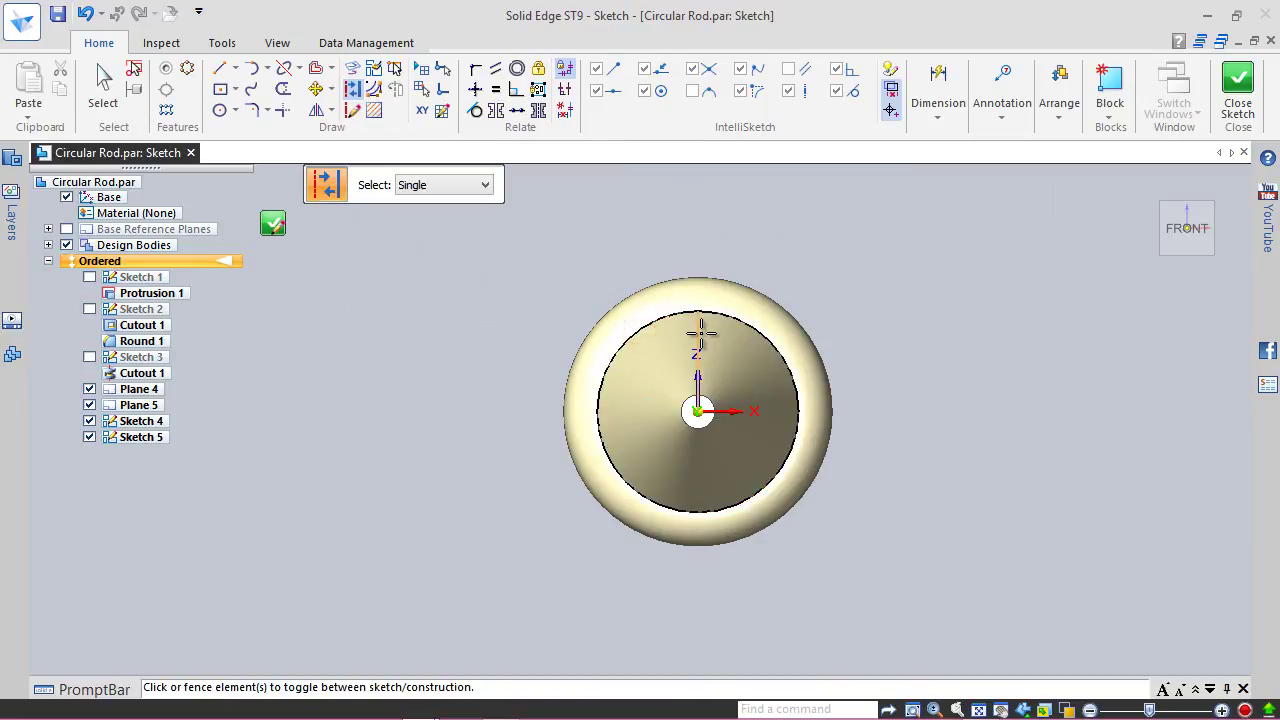
key(Escape)
click(563, 275)
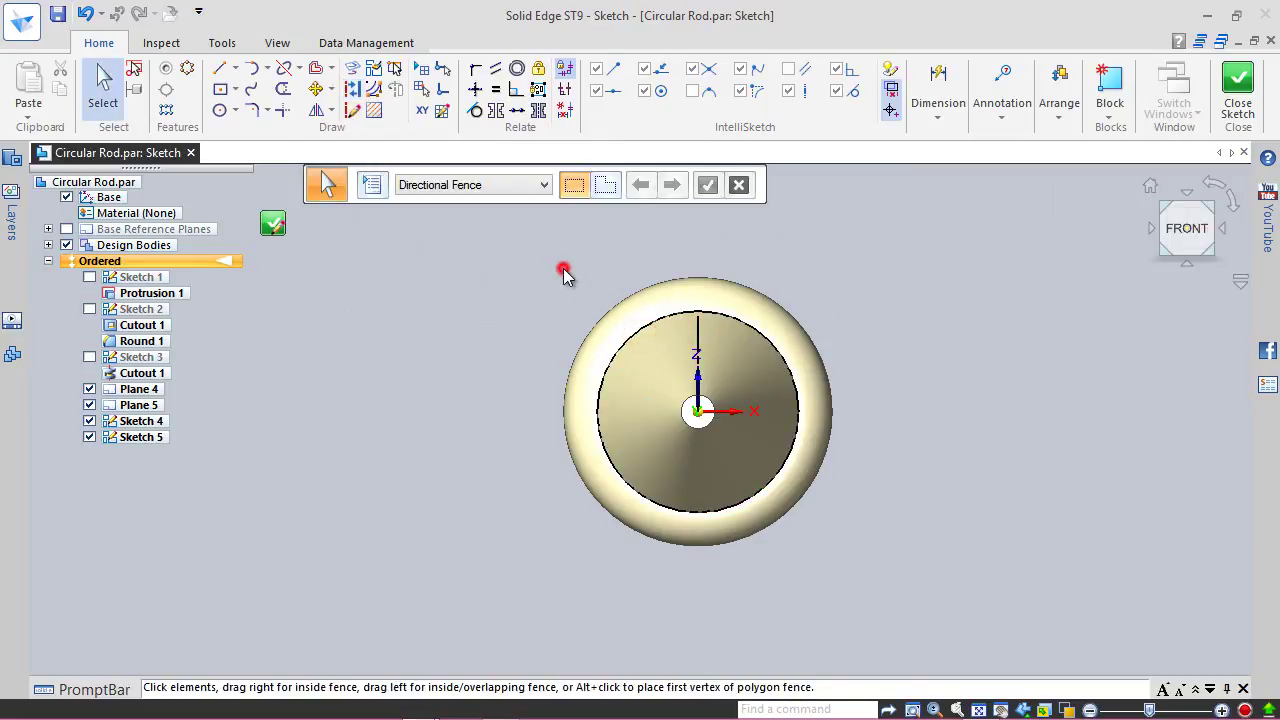
Step: Finish the sketch on Plane 5, leave the Sketch command and return to the isometric view
click(1238, 85)
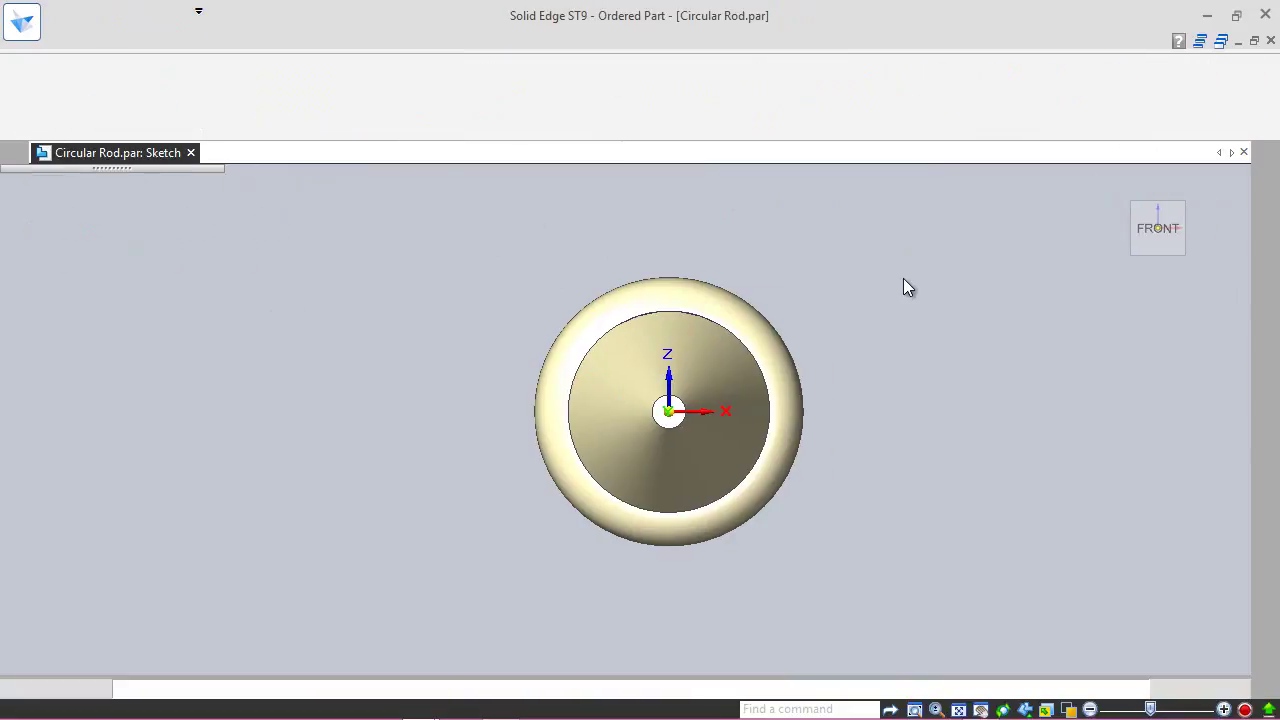
click(420, 186)
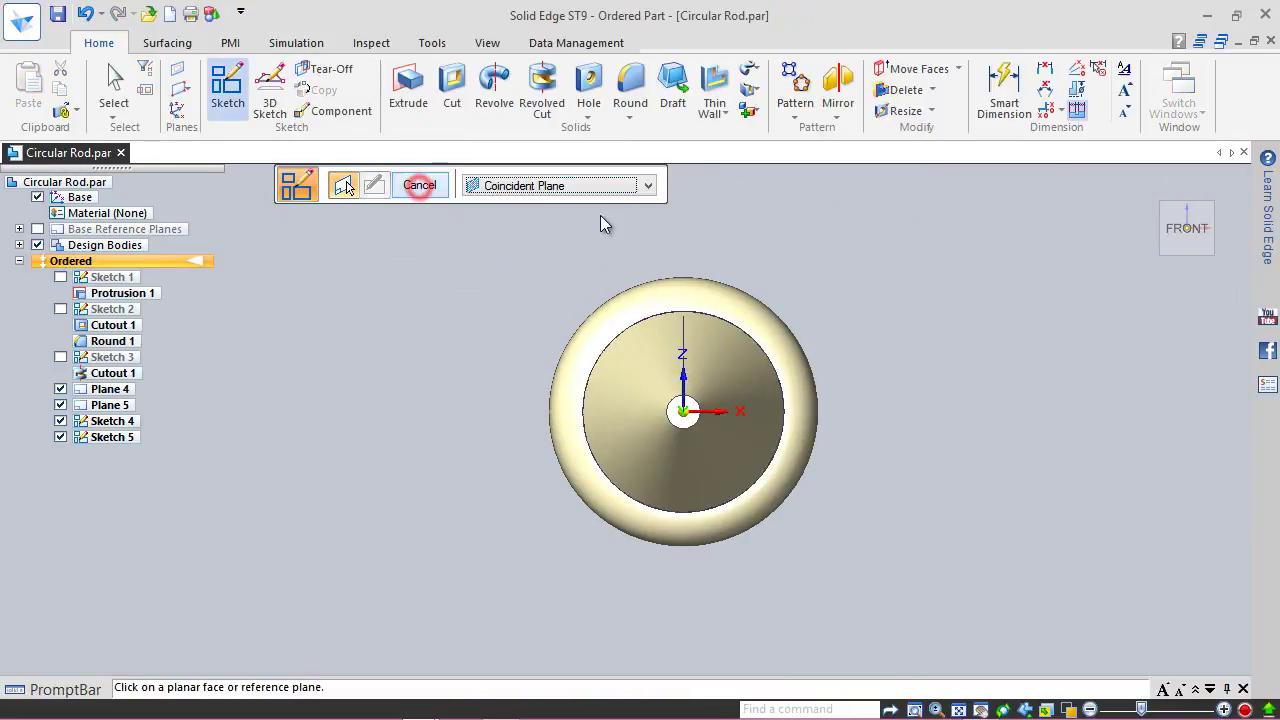
click(421, 184)
click(1205, 207)
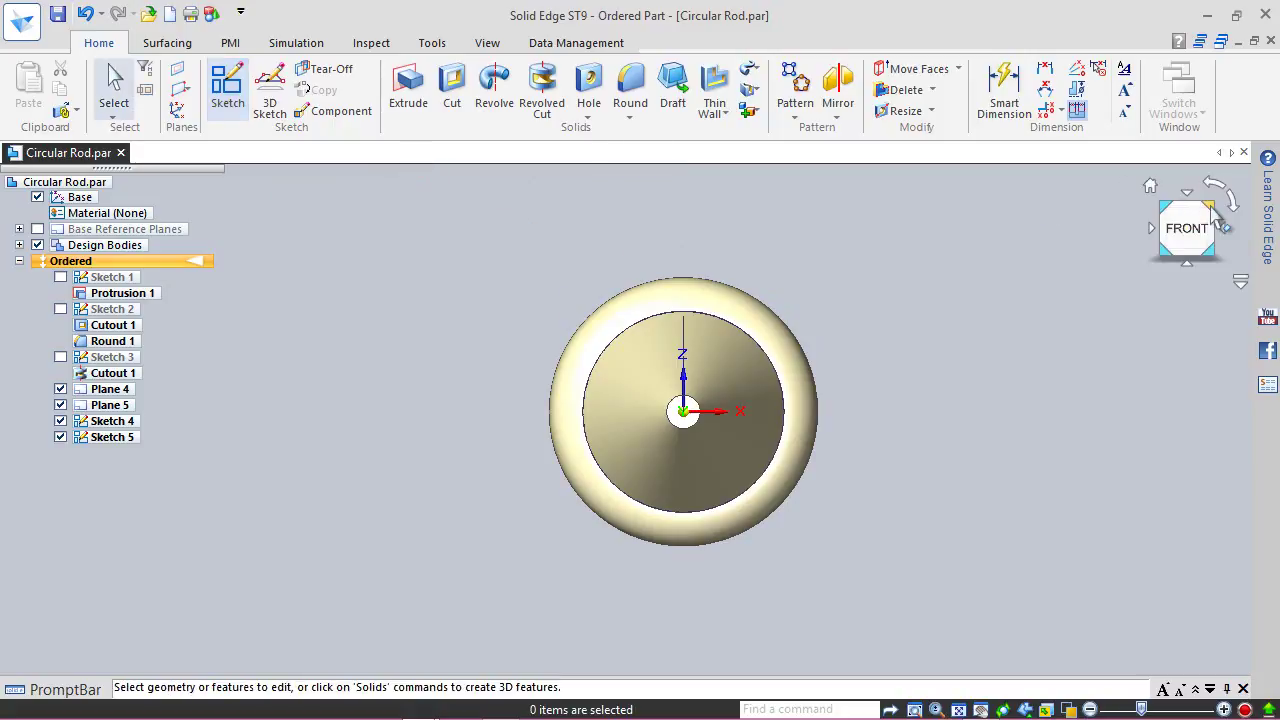
Step: Show Sketch 3, hide Plane 4 and Plane 5, and save the part
scroll(505, 507, up, 5)
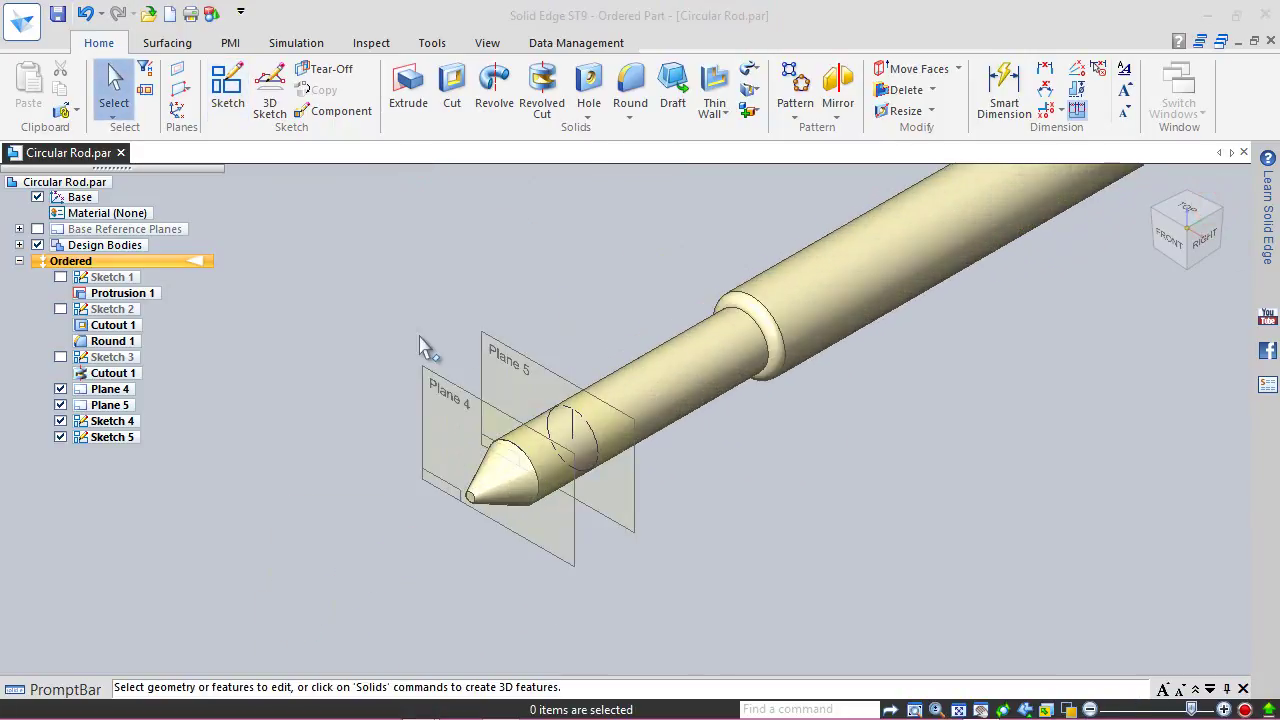
scroll(422, 472, up, 4)
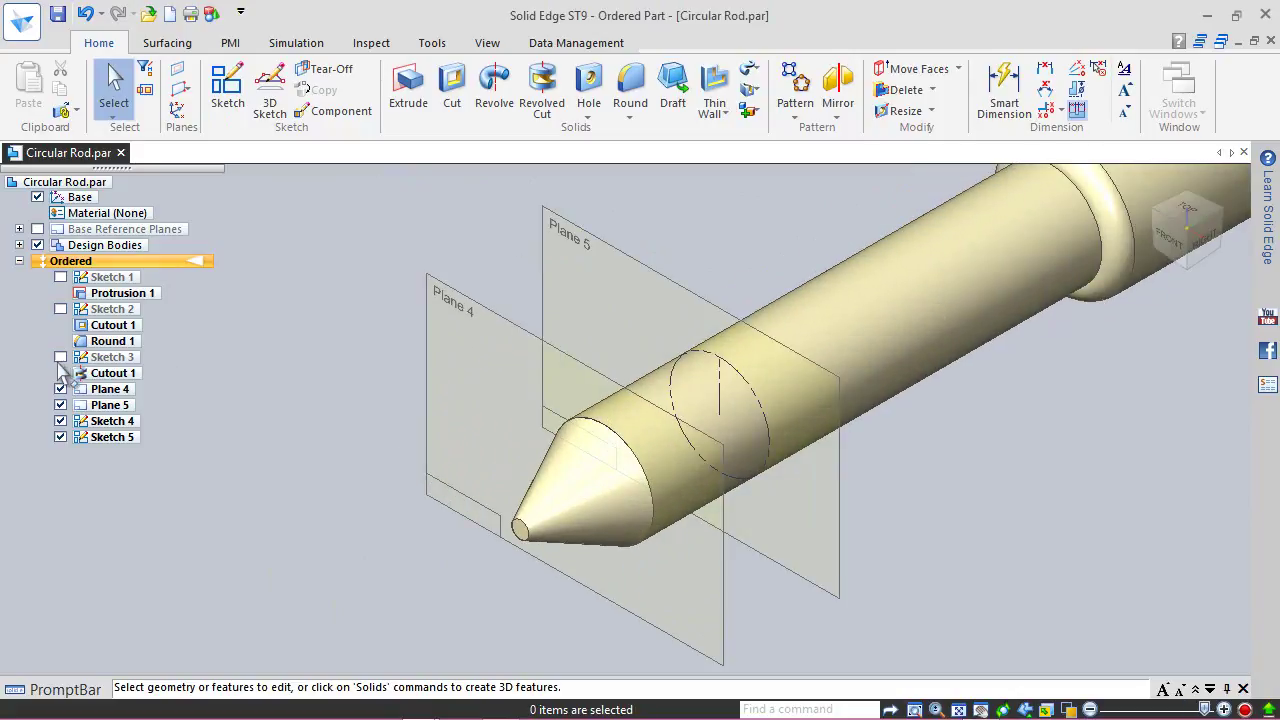
click(60, 357)
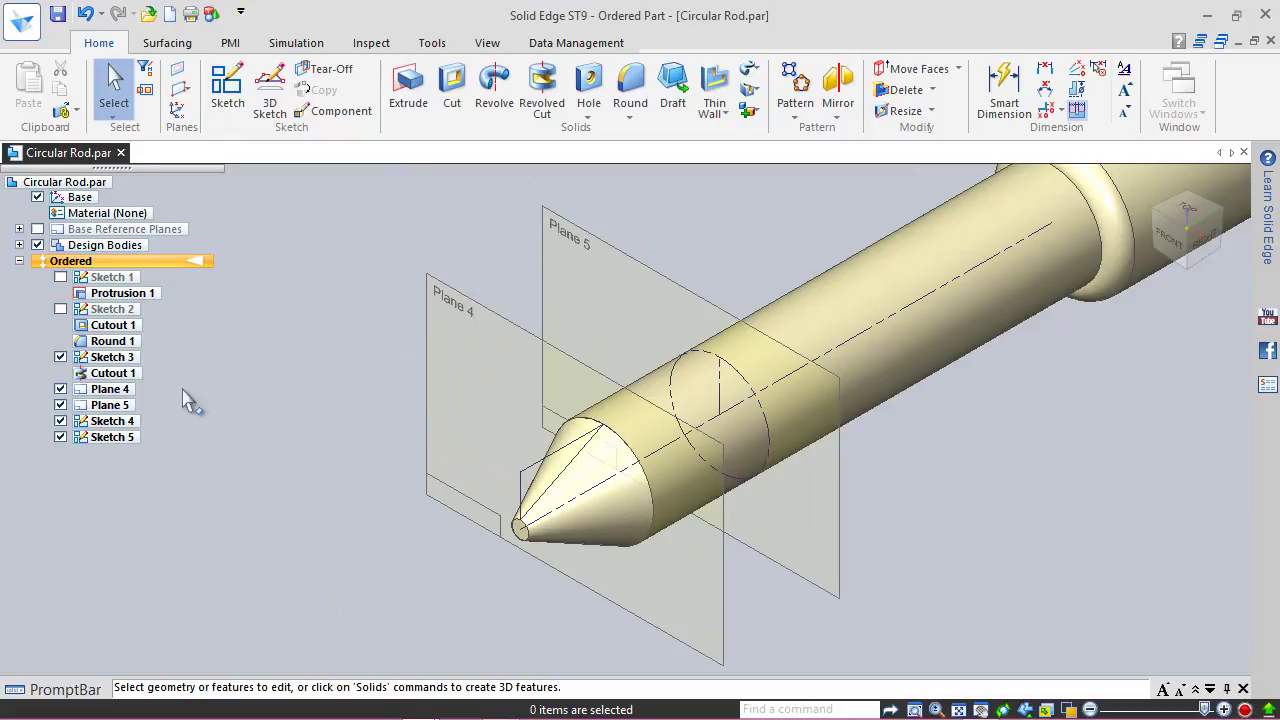
click(61, 389)
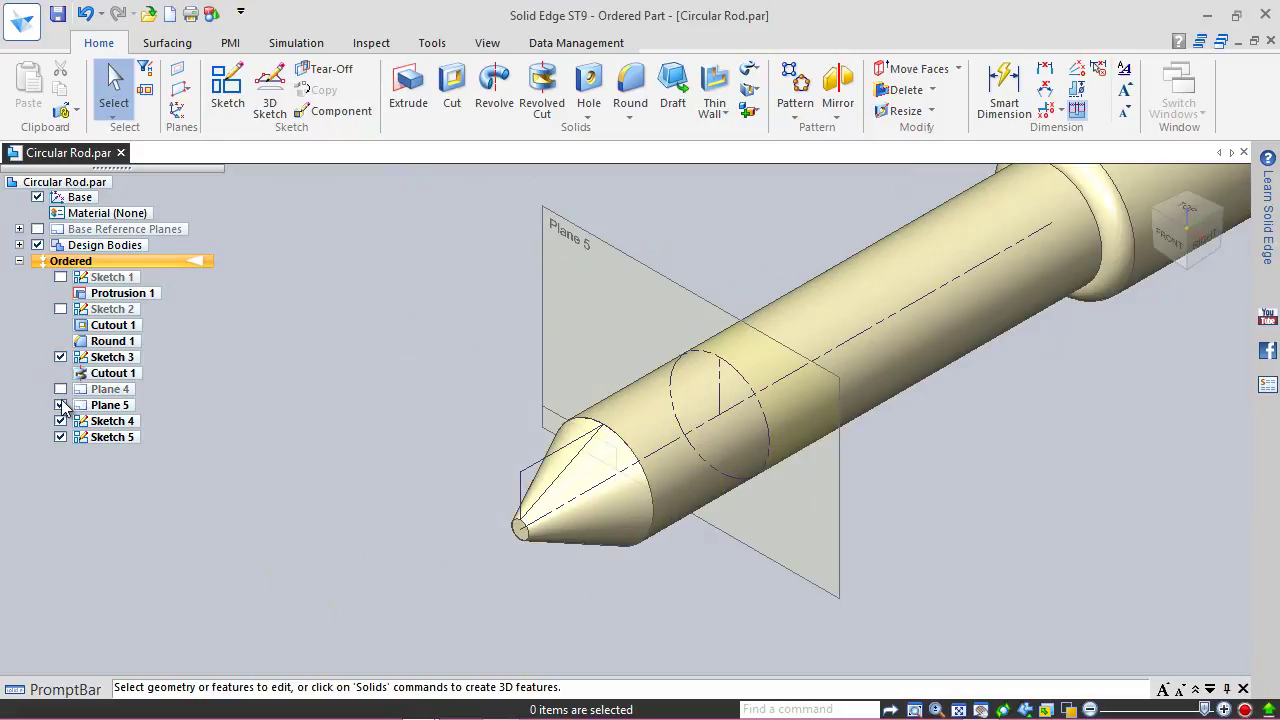
click(61, 405)
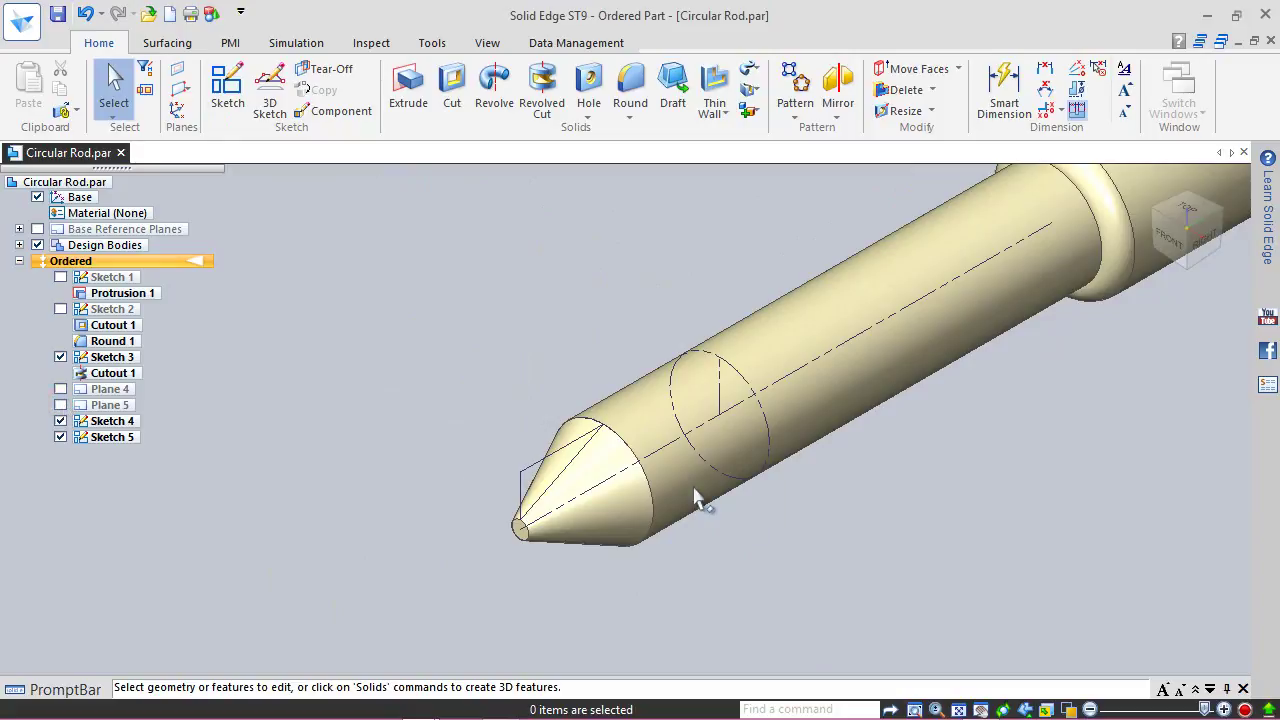
scroll(715, 470, up, 2)
click(57, 14)
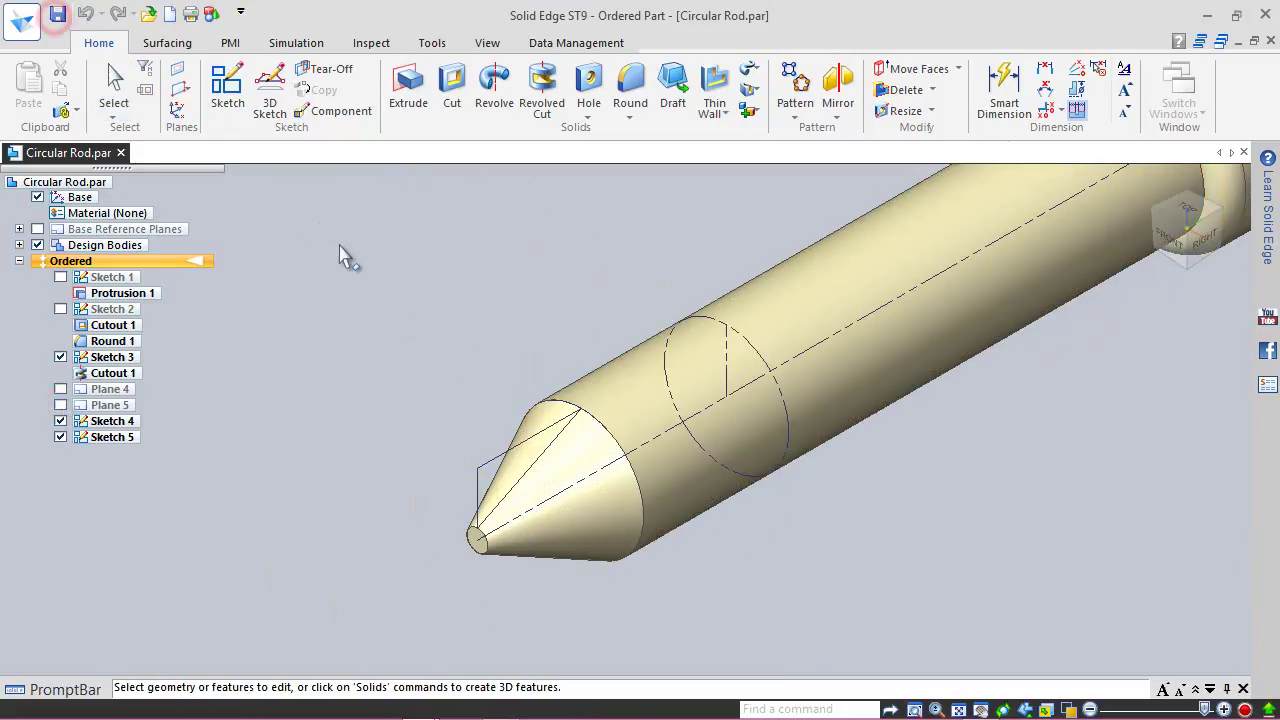
Step: Start a 3D sketch and draw a line from the Sketch 3 vertex at the tip to the Sketch 4 arc's endpoint on the negative-X side
click(274, 90)
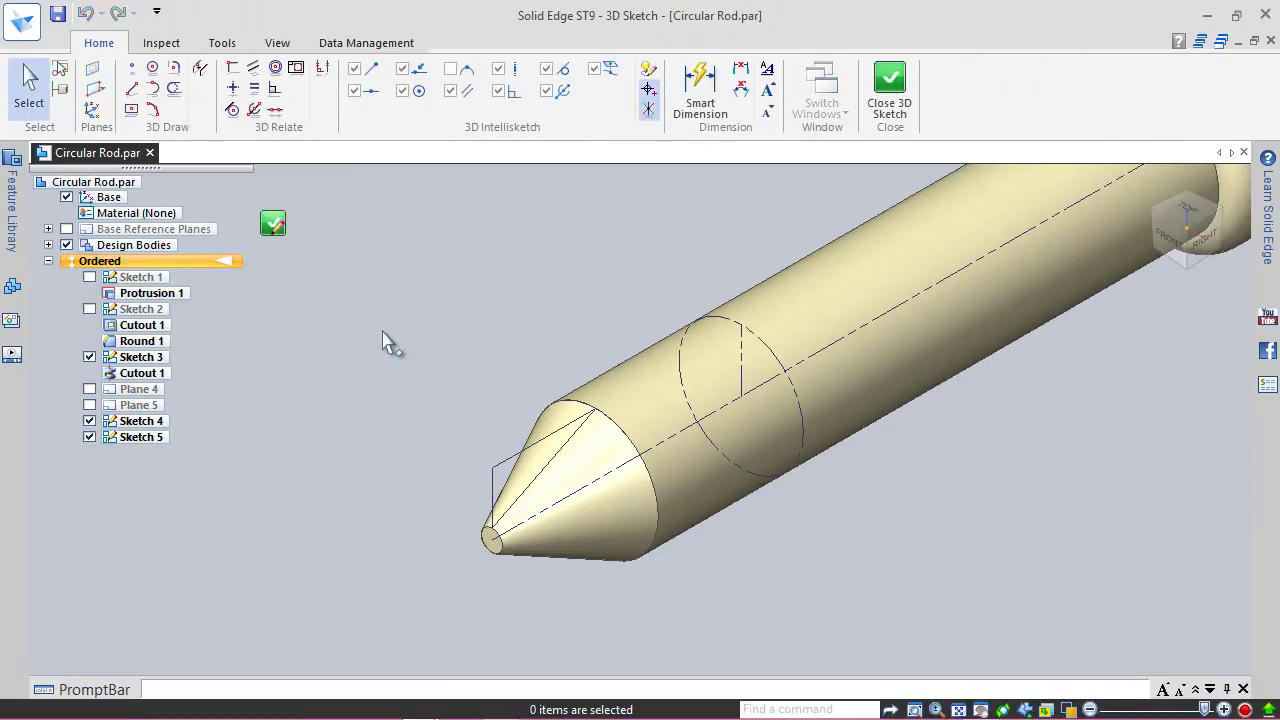
click(136, 90)
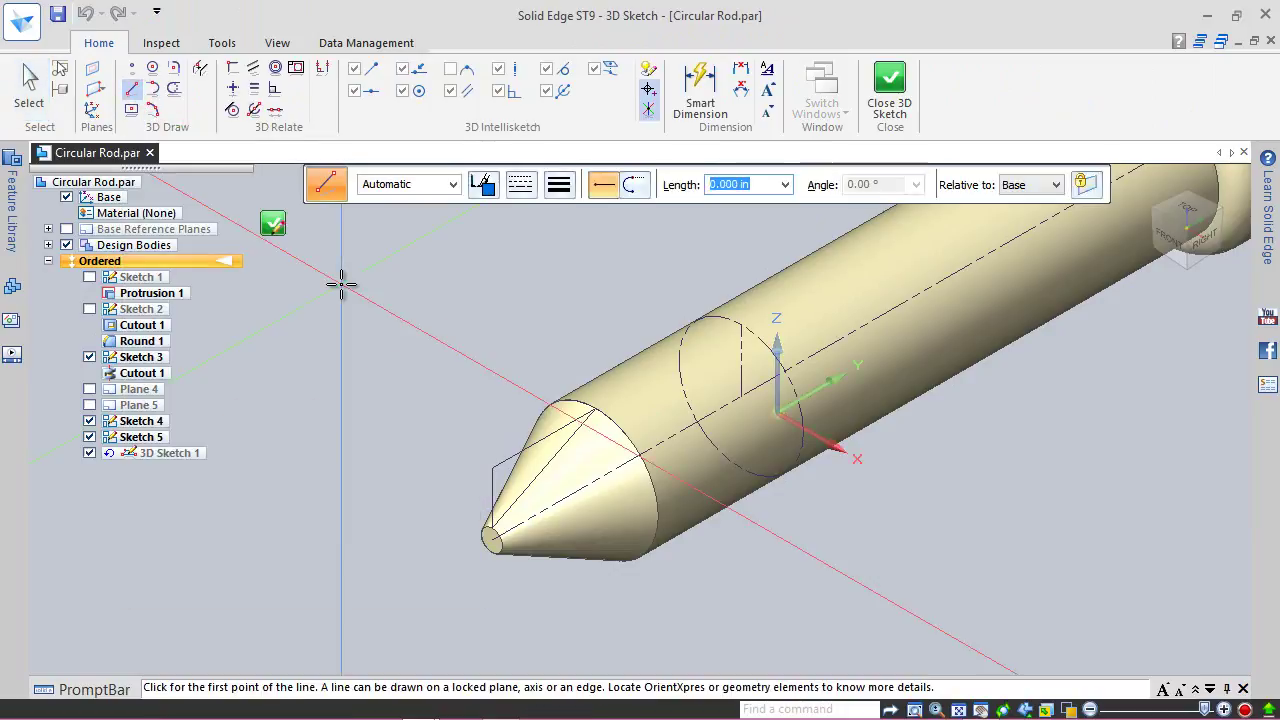
scroll(436, 440, up, 2)
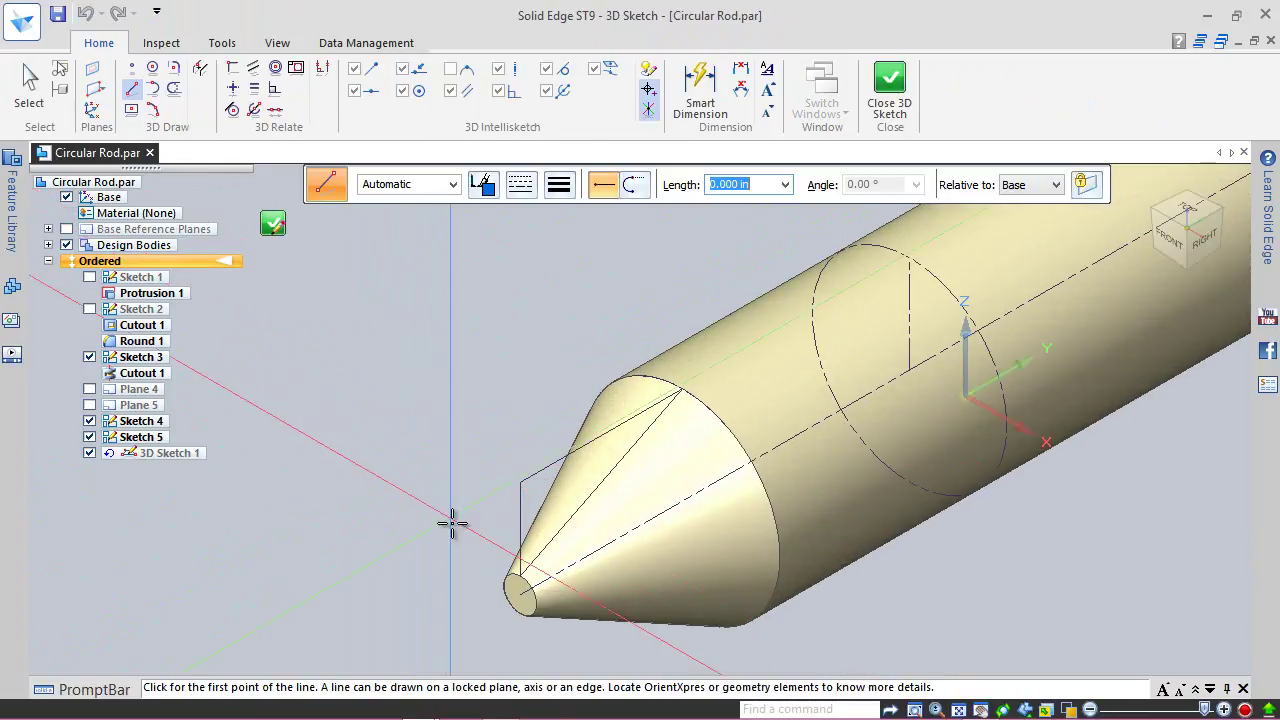
right_click(522, 580)
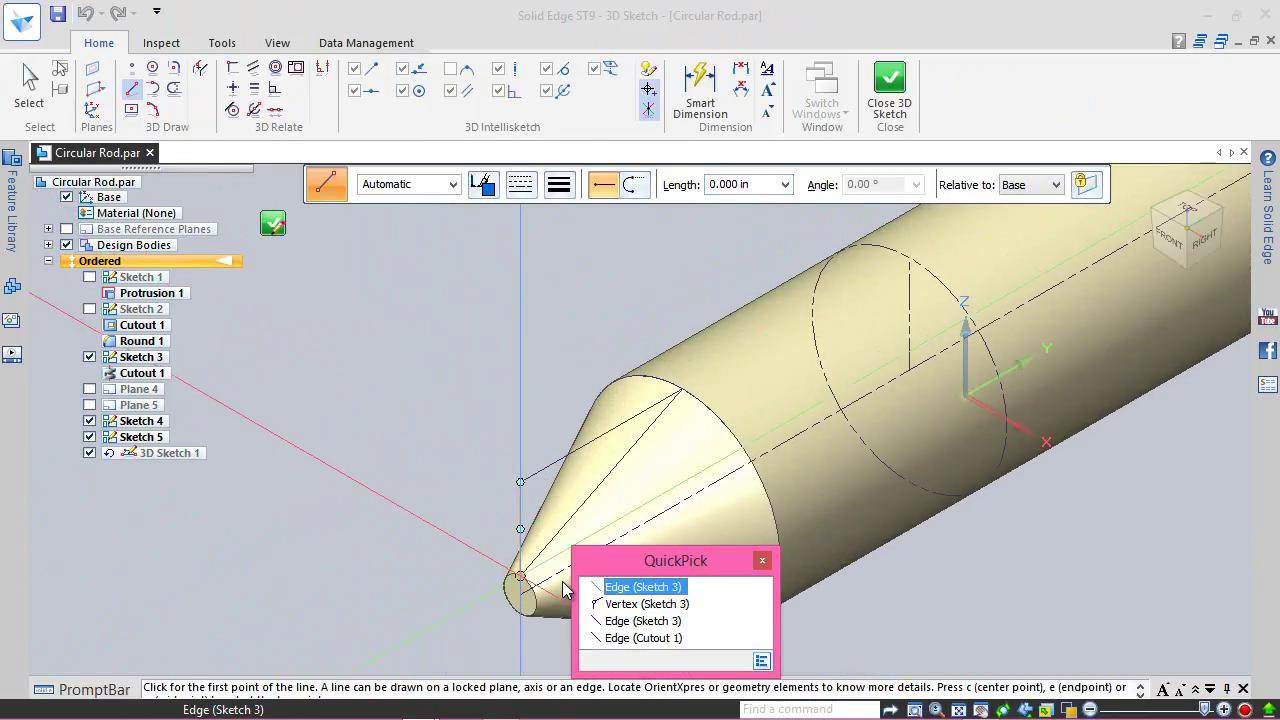
click(641, 604)
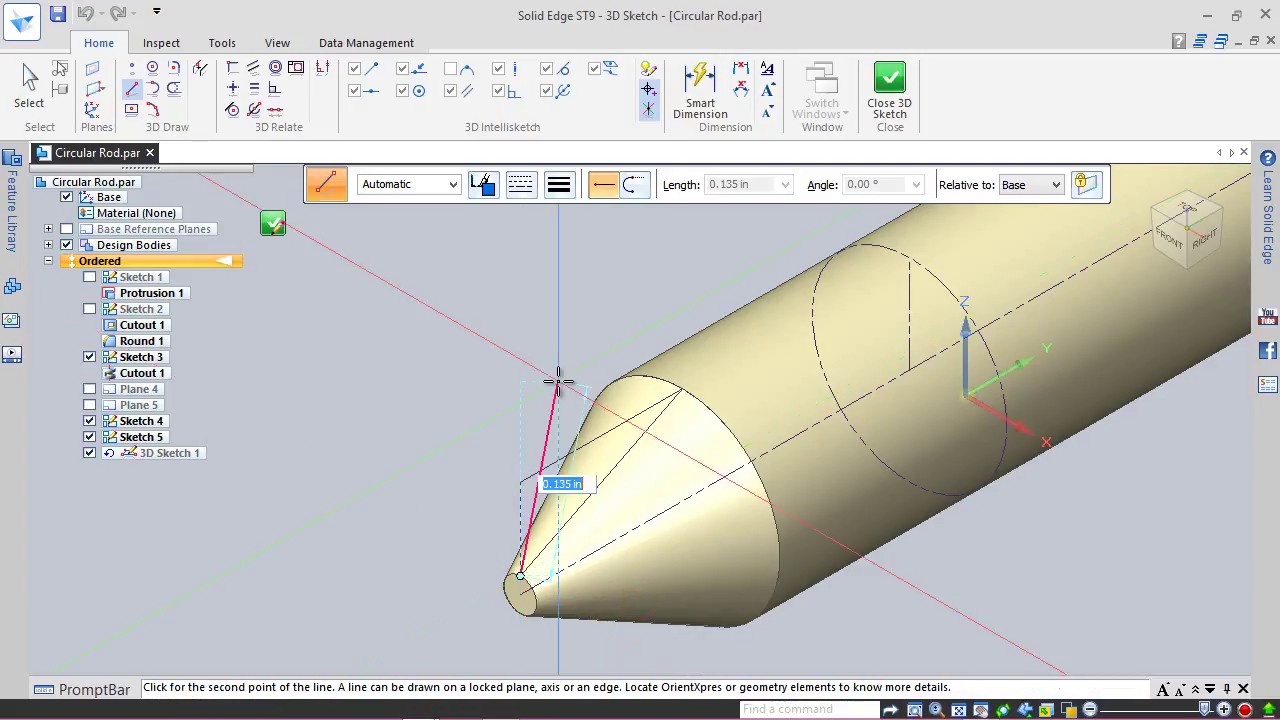
scroll(612, 335, up, 2)
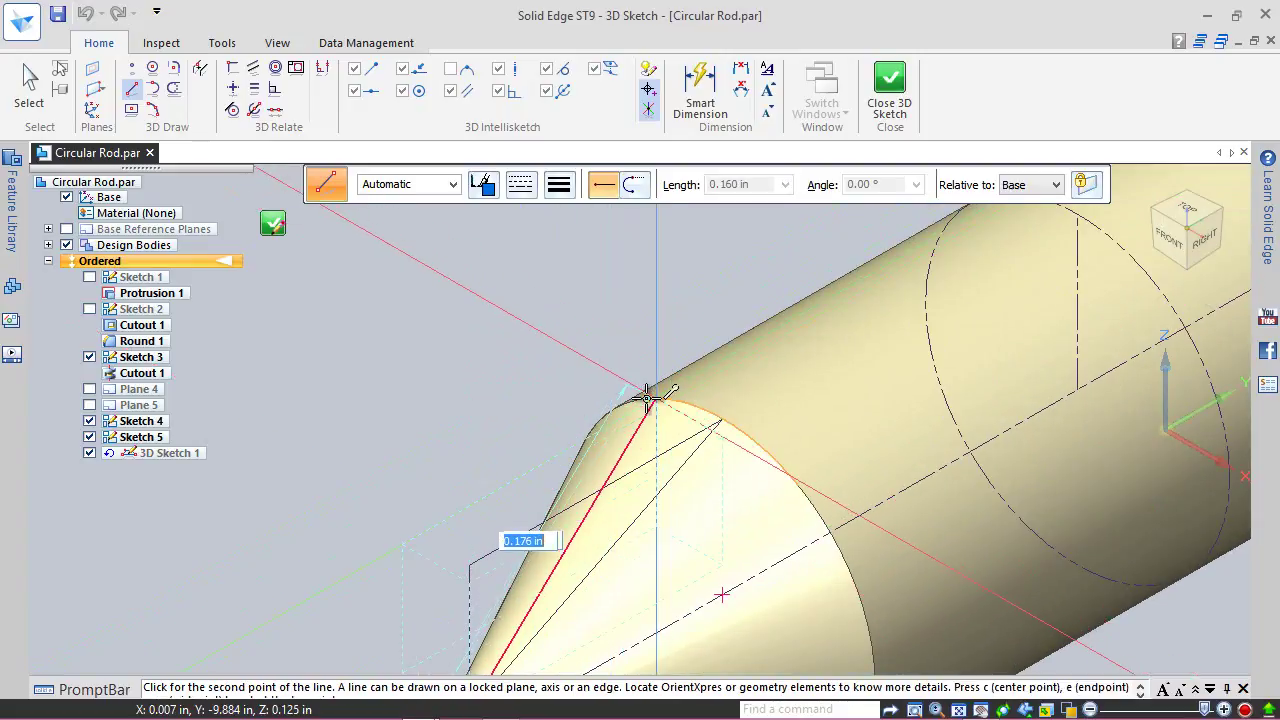
right_click(646, 399)
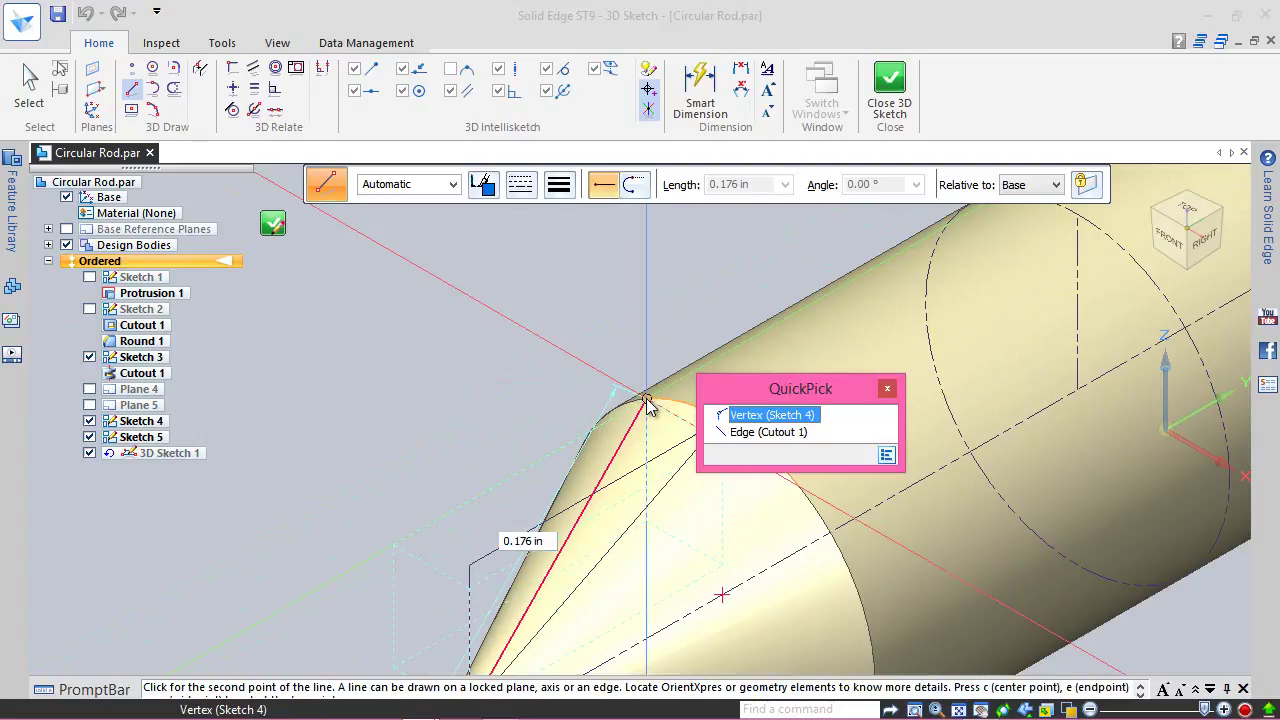
click(726, 415)
Step: Continue the 3D line from the arc's endpoint to the Sketch 5 vertex where the vertical construction line meets the circle
scroll(700, 330, down, 3)
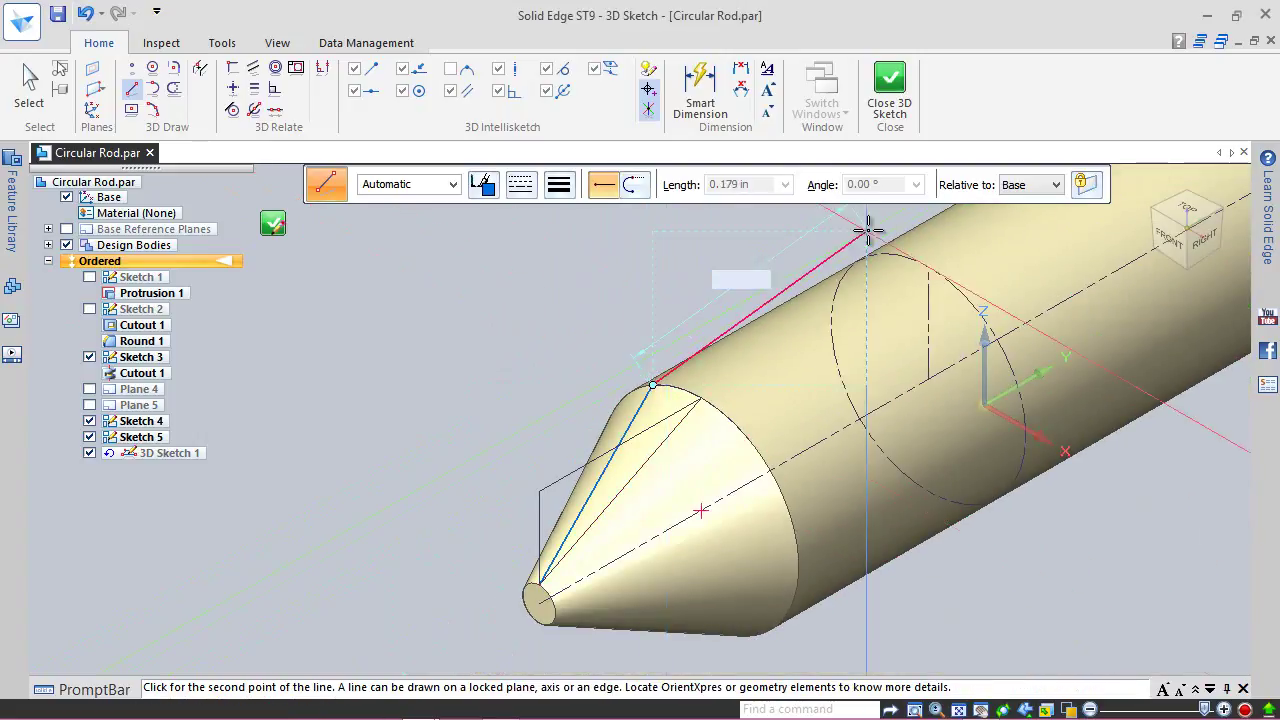
scroll(866, 229, up, 2)
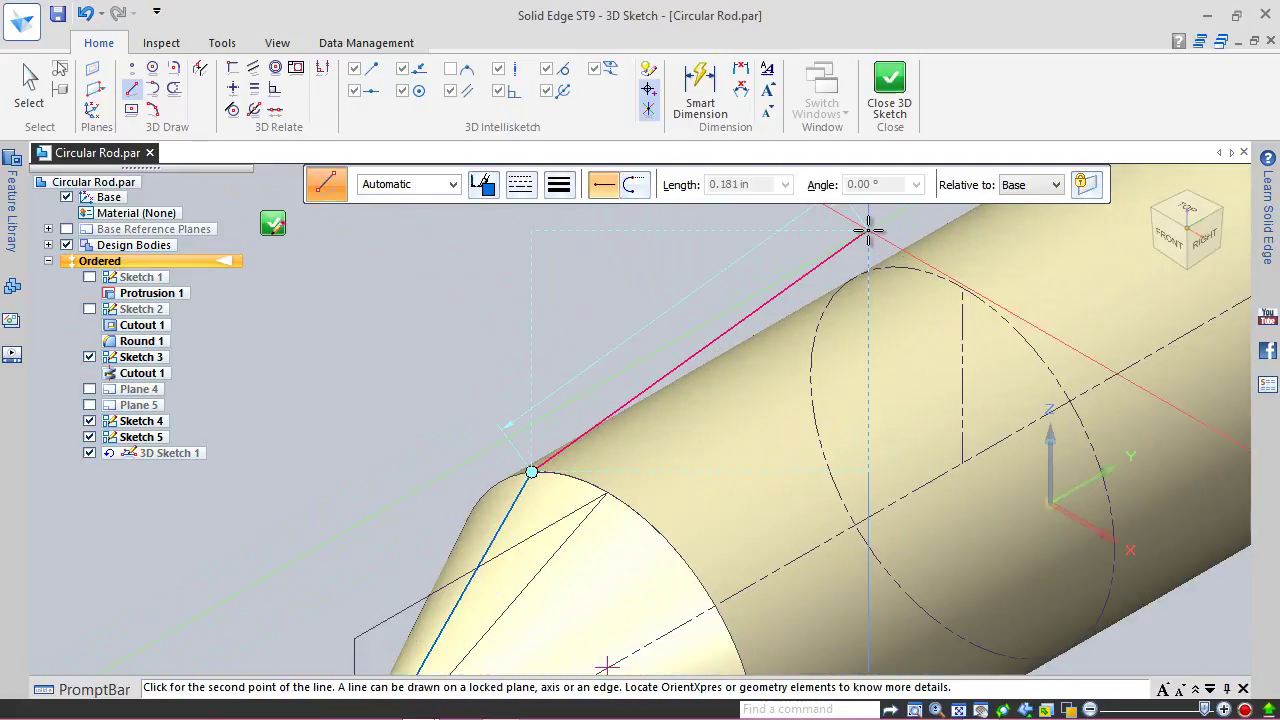
right_click(963, 291)
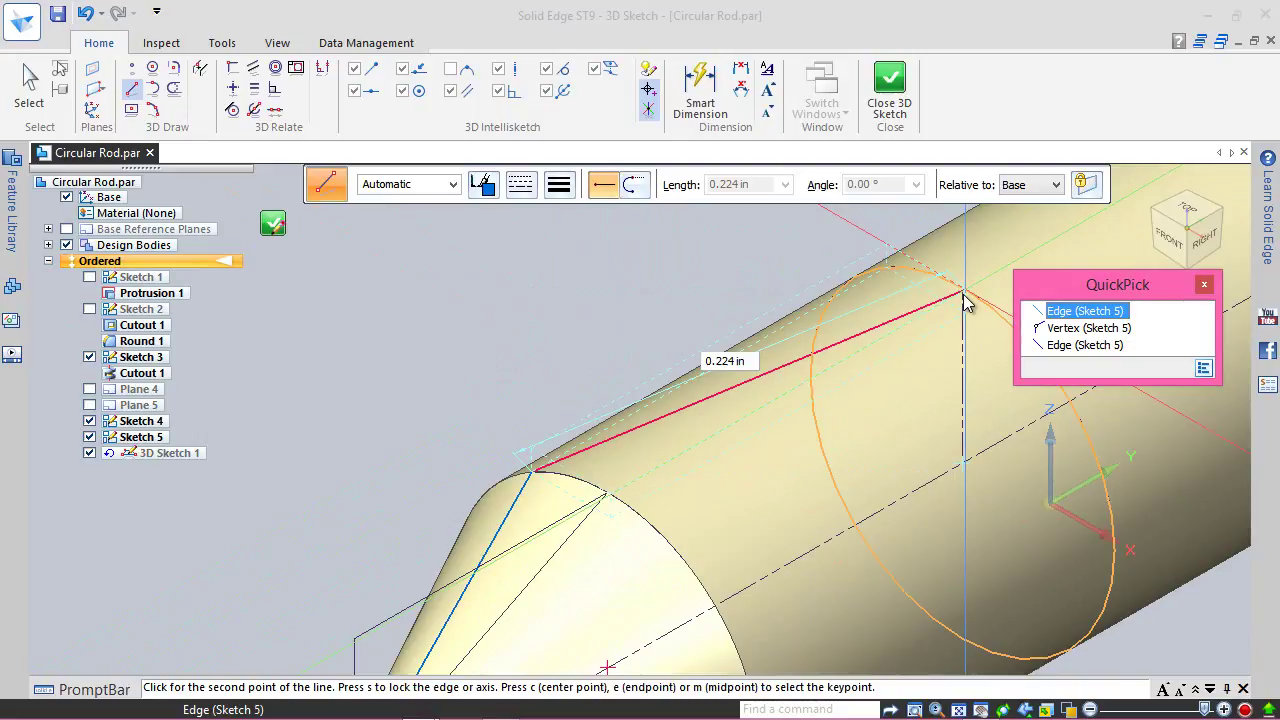
click(1050, 330)
Step: Close the triangle with a line from the Sketch 5 vertex back to the first line's end point at the tip, and end the Line command
scroll(888, 315, down, 1)
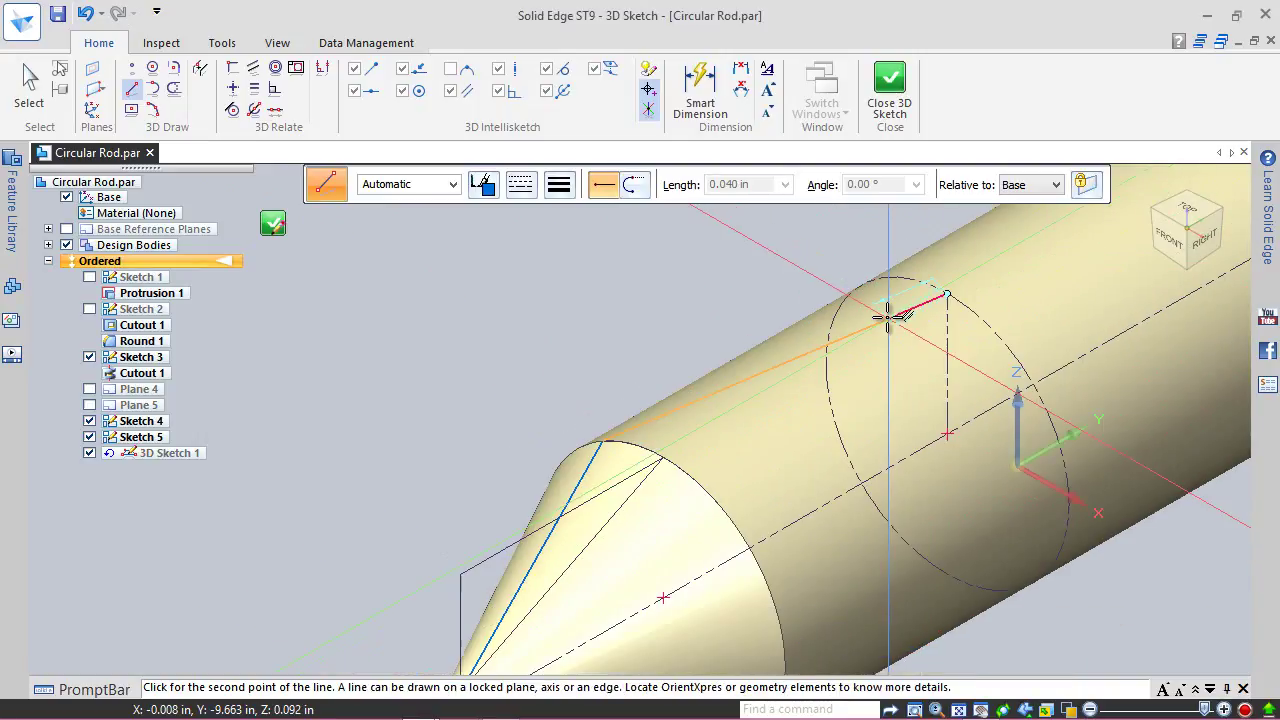
scroll(888, 315, down, 1)
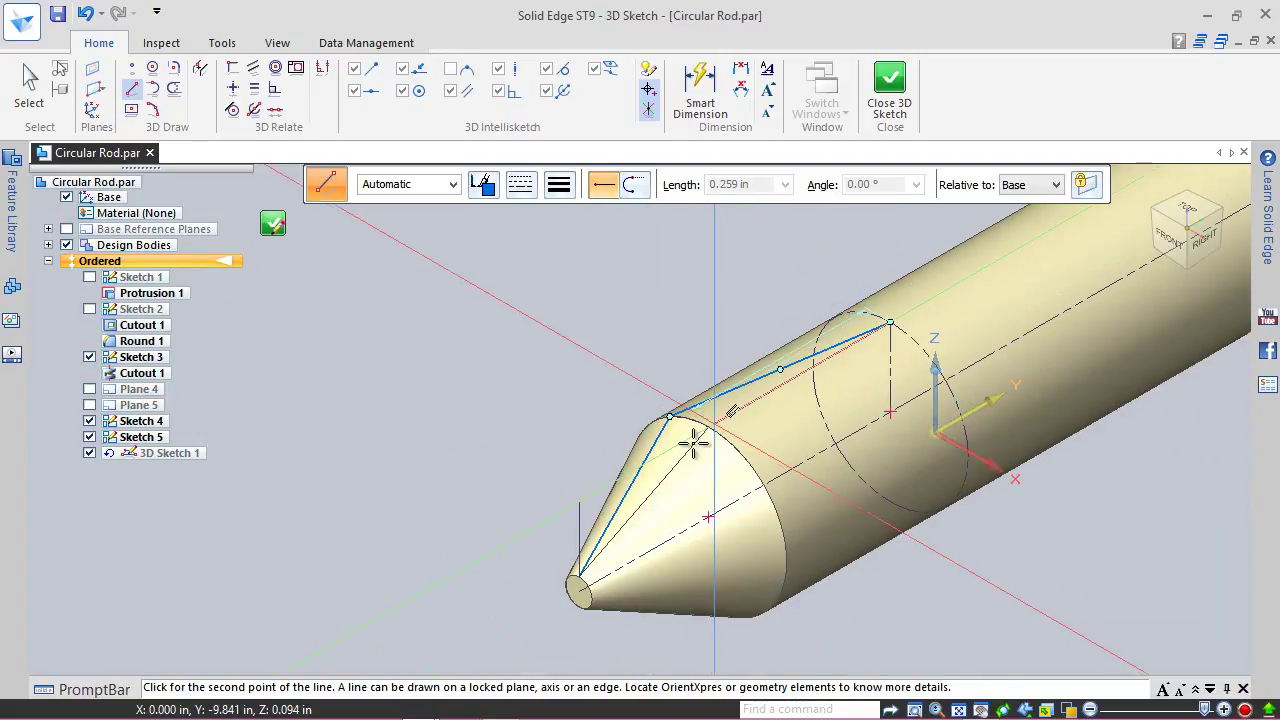
scroll(603, 562, up, 3)
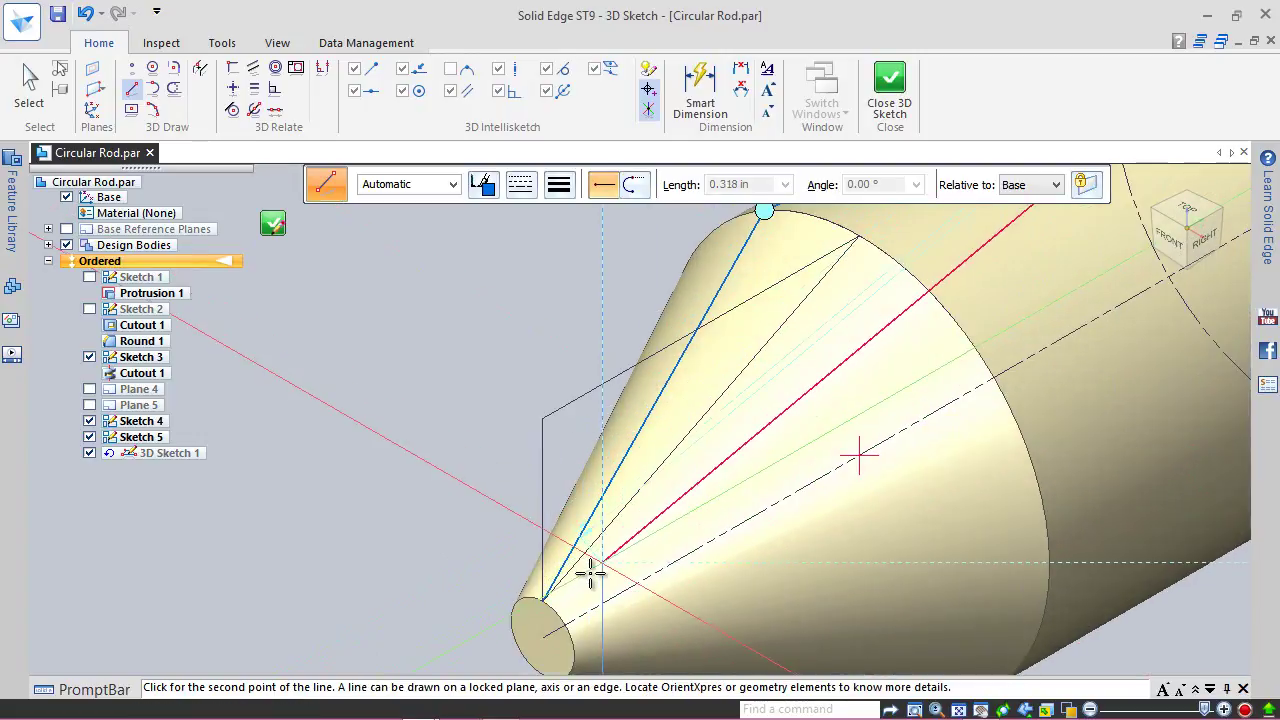
right_click(545, 601)
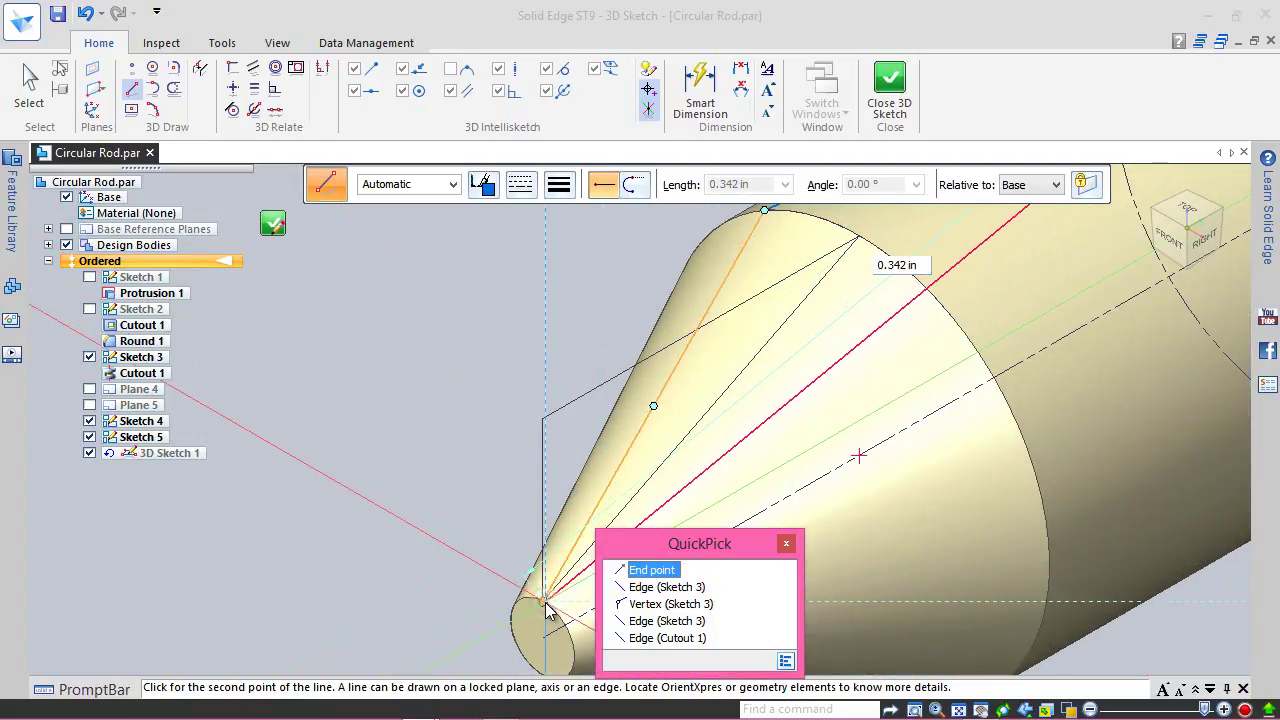
click(650, 570)
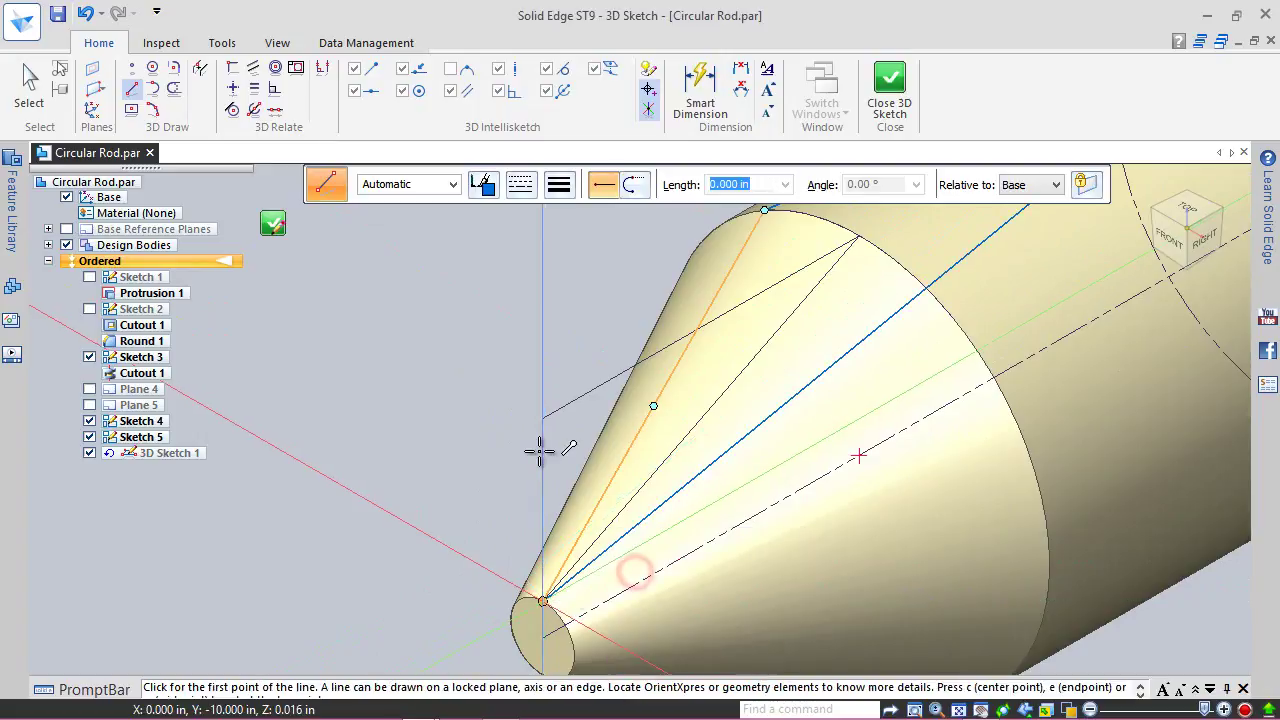
key(Escape)
scroll(529, 486, down, 5)
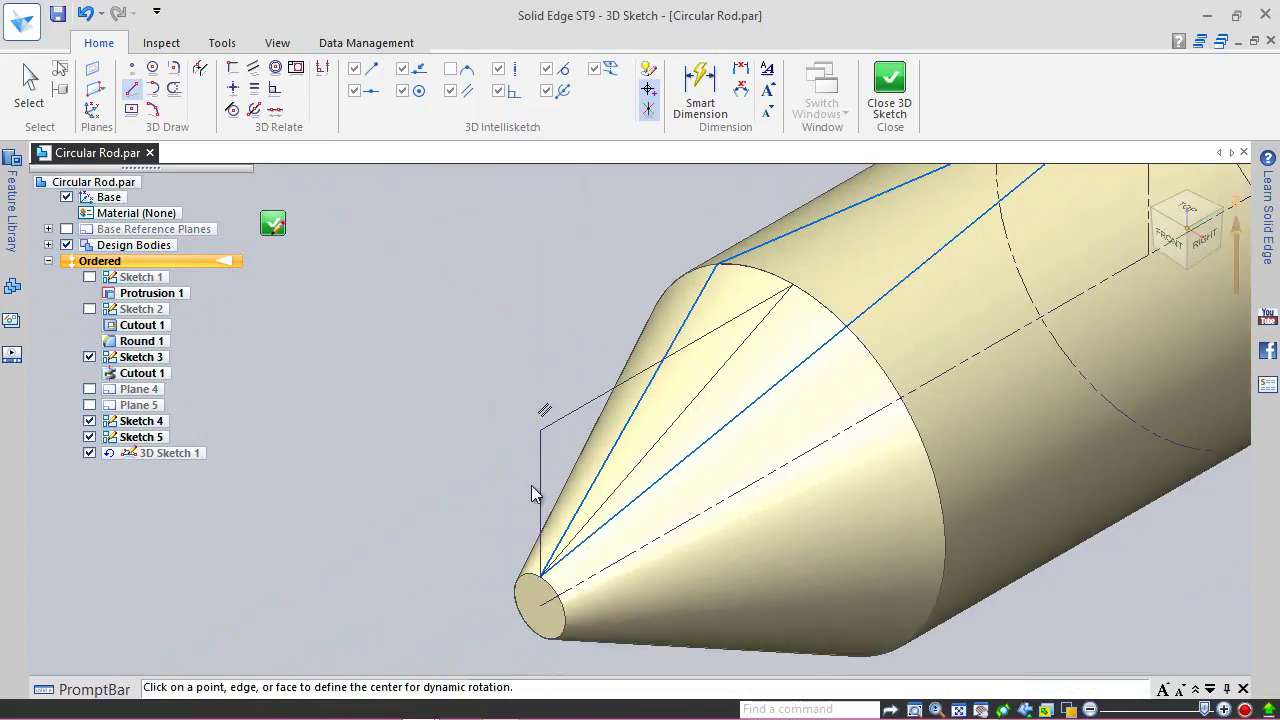
Step: Close the 3D sketch and save the part with the tip seen from the left-front isometric side
click(887, 85)
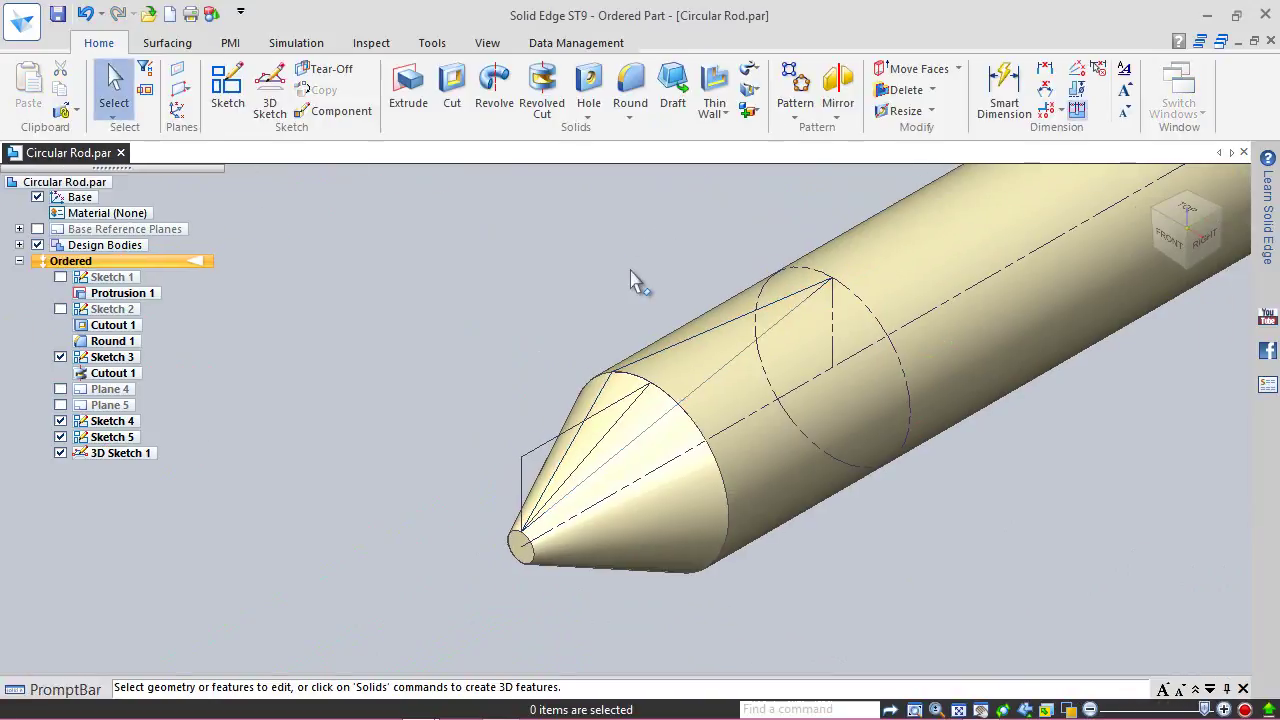
click(56, 18)
click(1157, 215)
scroll(991, 480, down, 2)
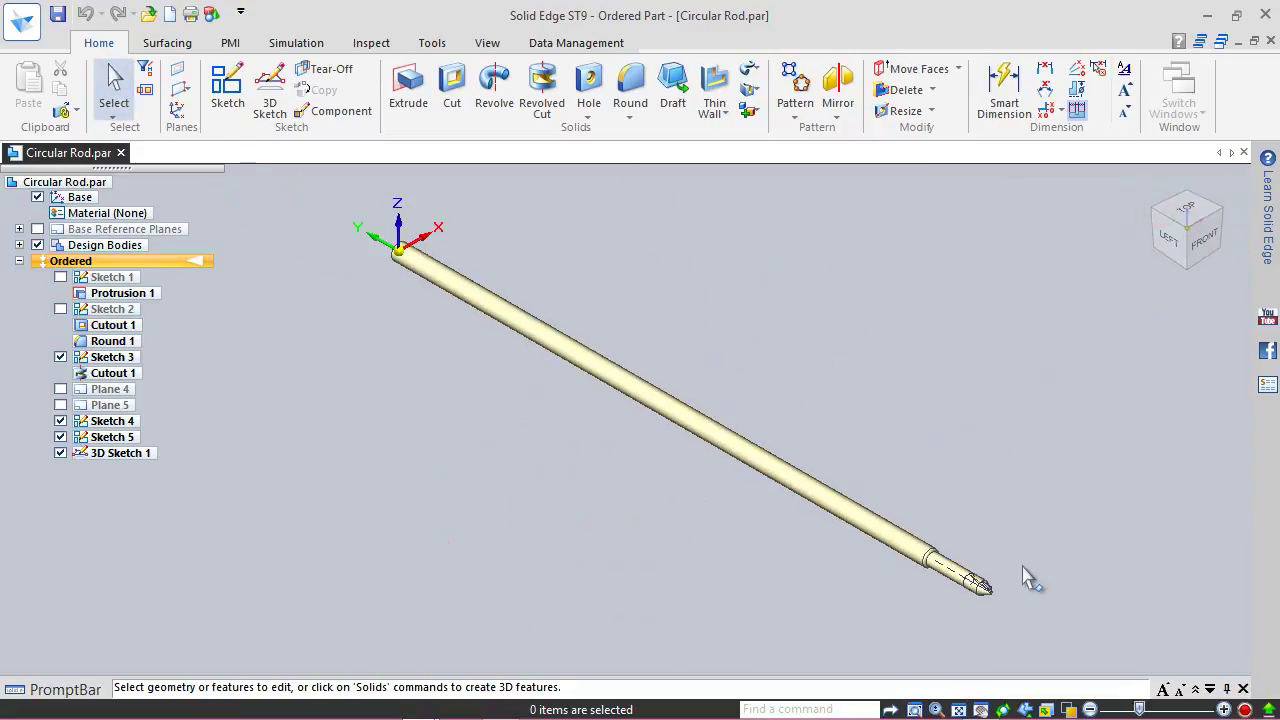
scroll(1020, 614, up, 5)
scroll(920, 556, up, 2)
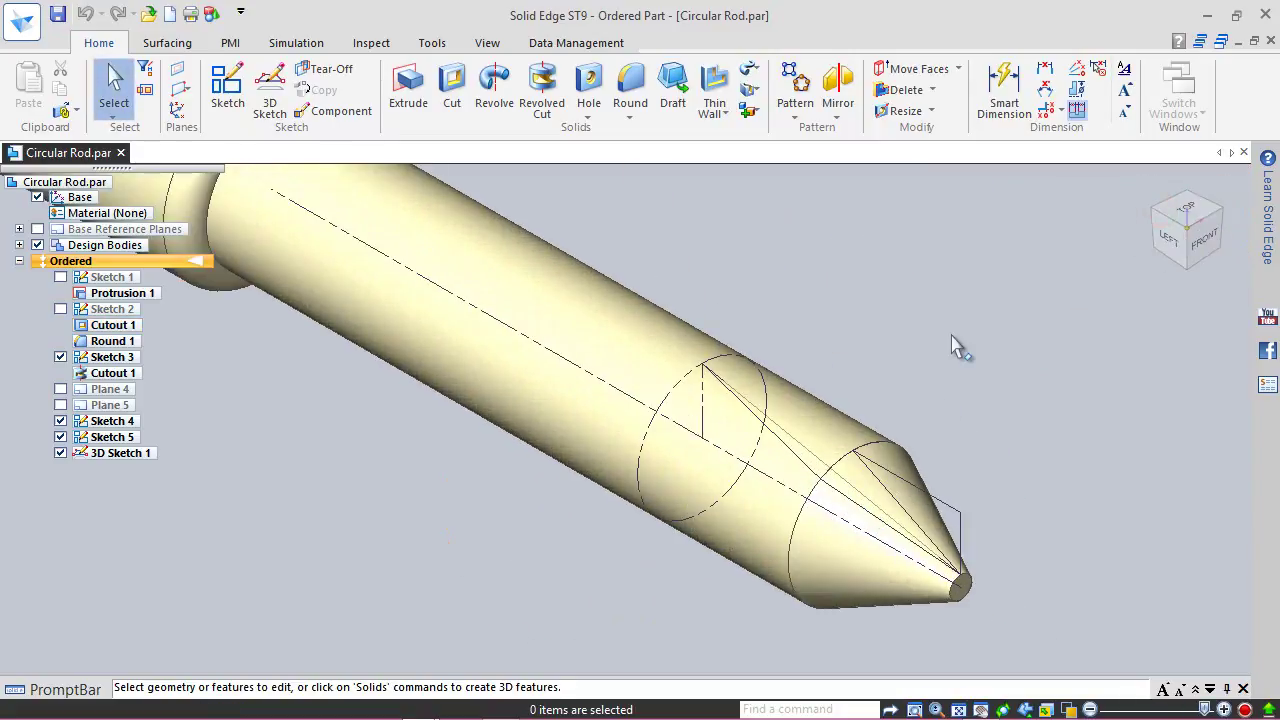
key(ctrl+s)
Step: Hide 3D Sketch 1 and start a second 3D sketch
click(61, 453)
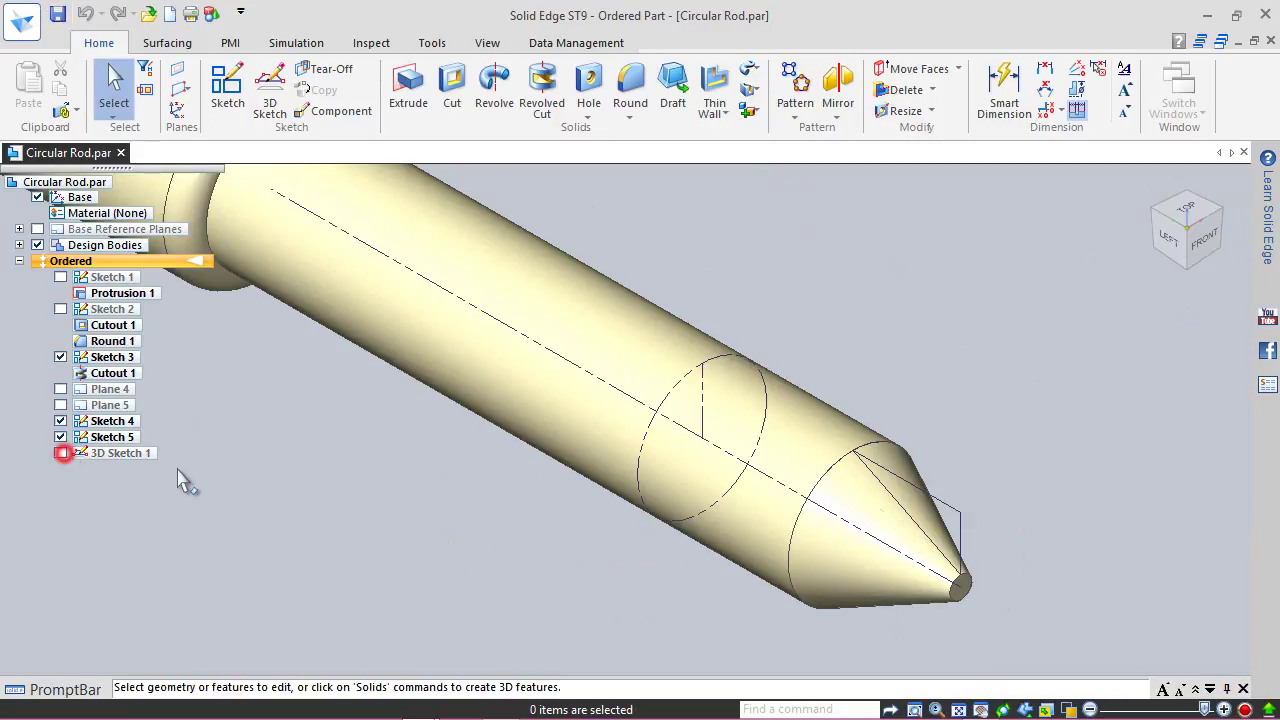
click(269, 95)
click(705, 406)
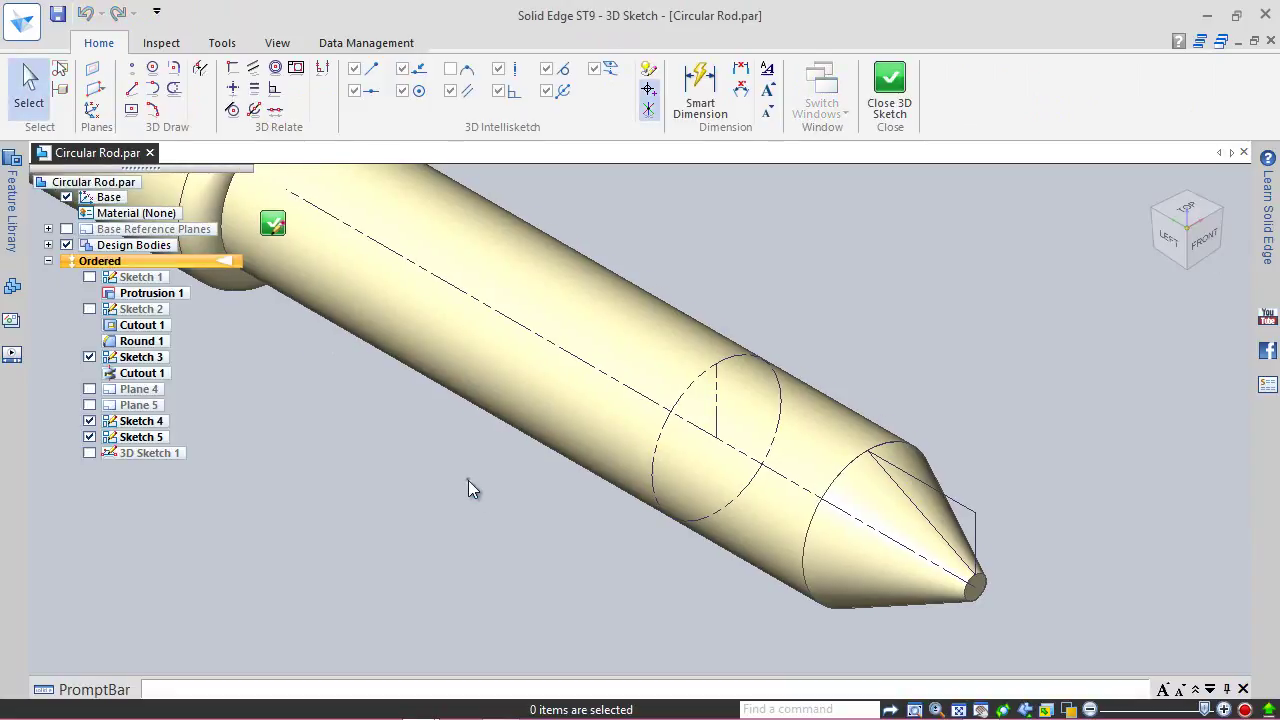
Step: Draw a 3D line from the top of the small tip face to the Sketch 4 arc's endpoint on the positive-X side
right_click(468, 480)
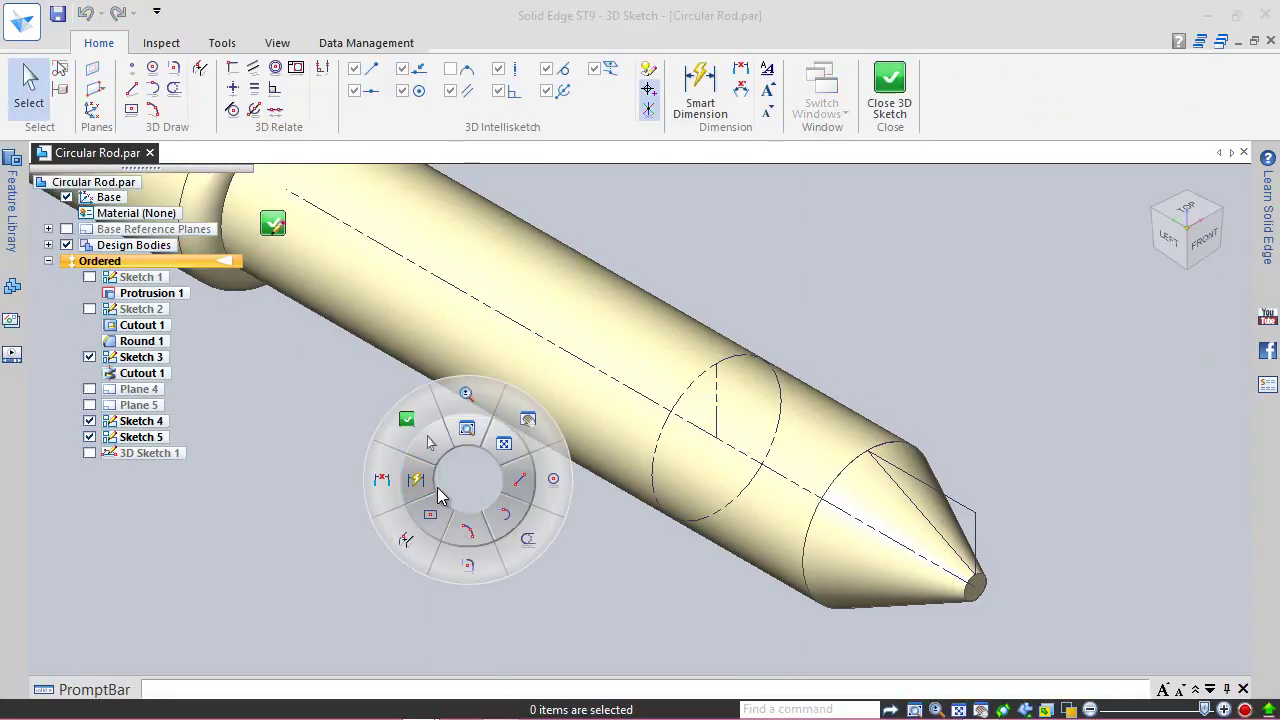
click(522, 480)
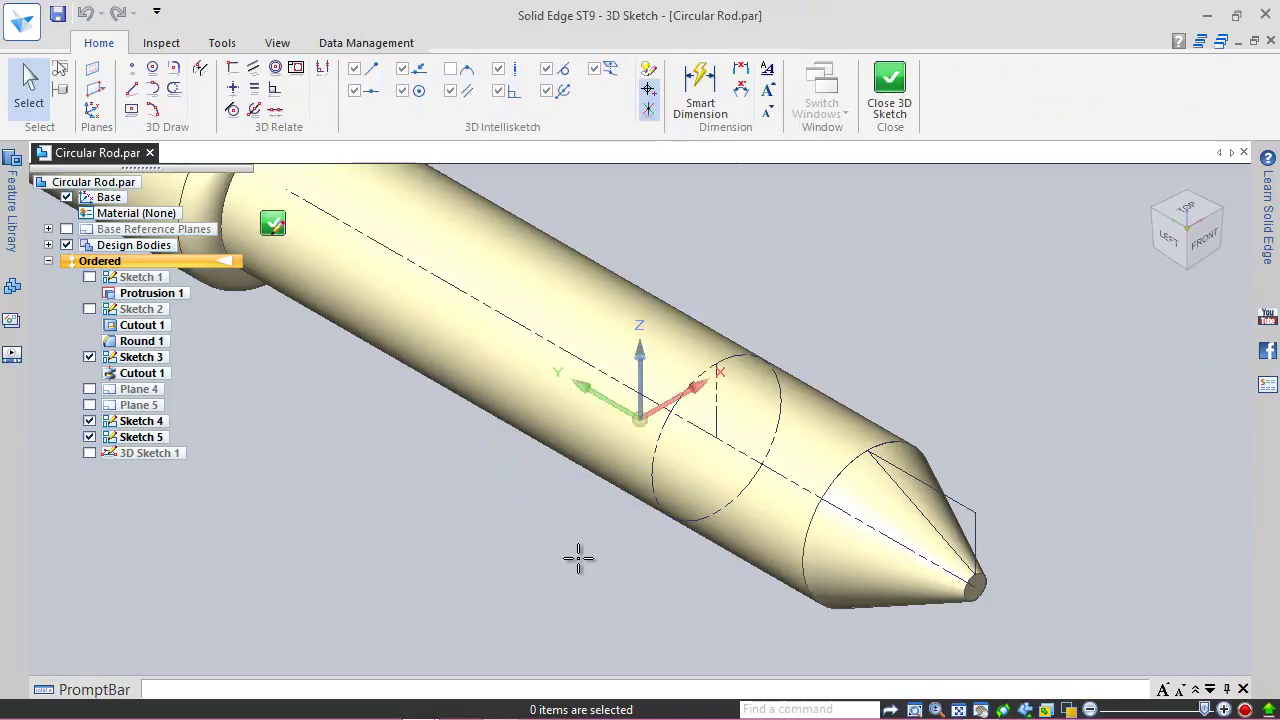
scroll(1024, 541, up, 1)
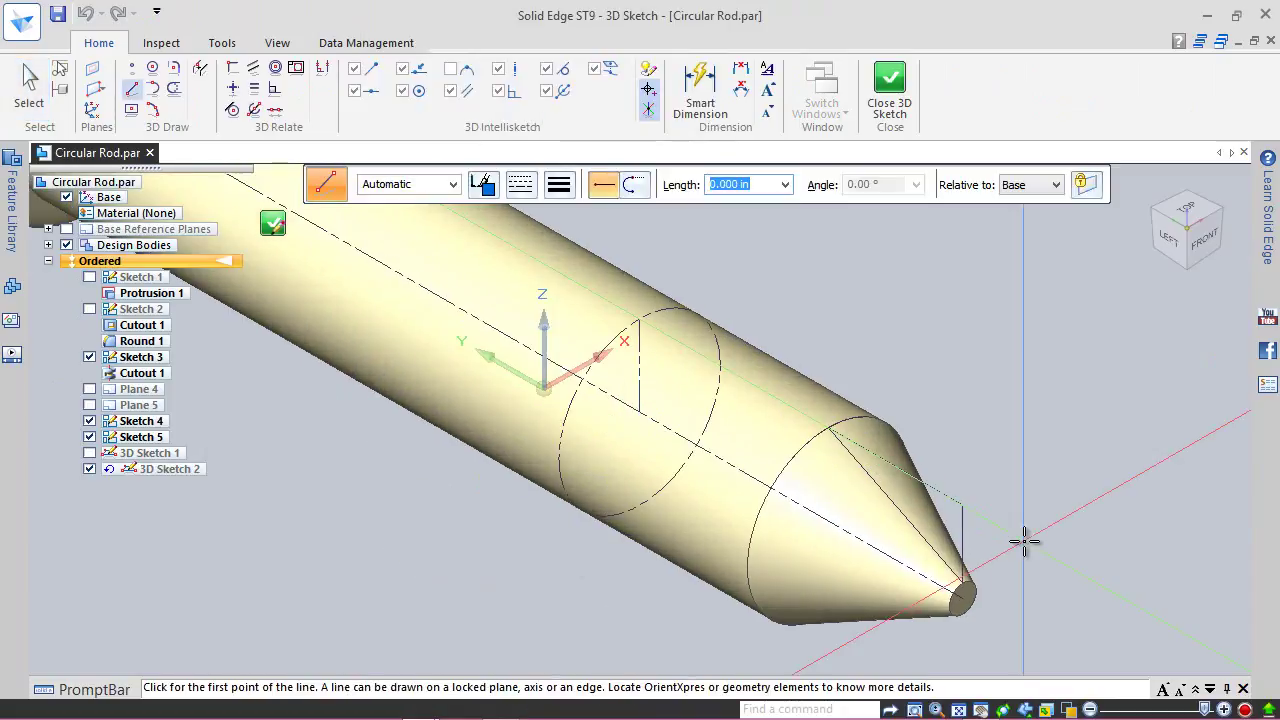
right_click(966, 590)
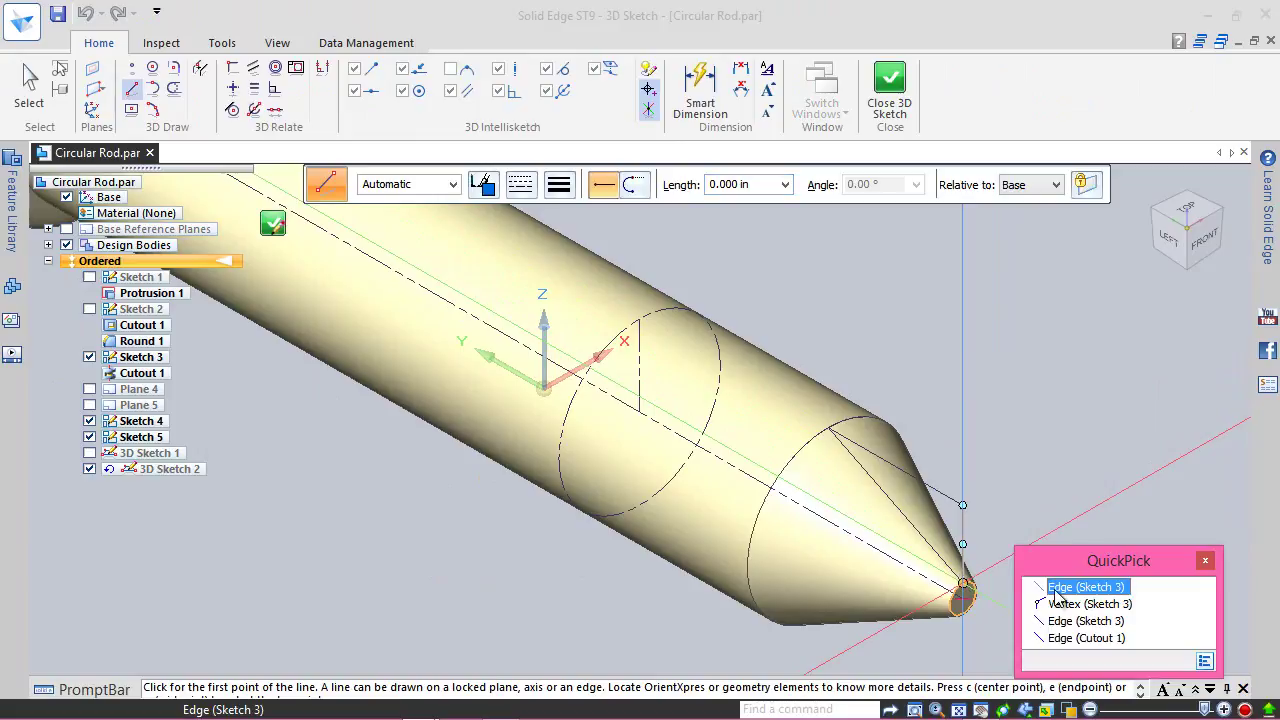
click(1055, 589)
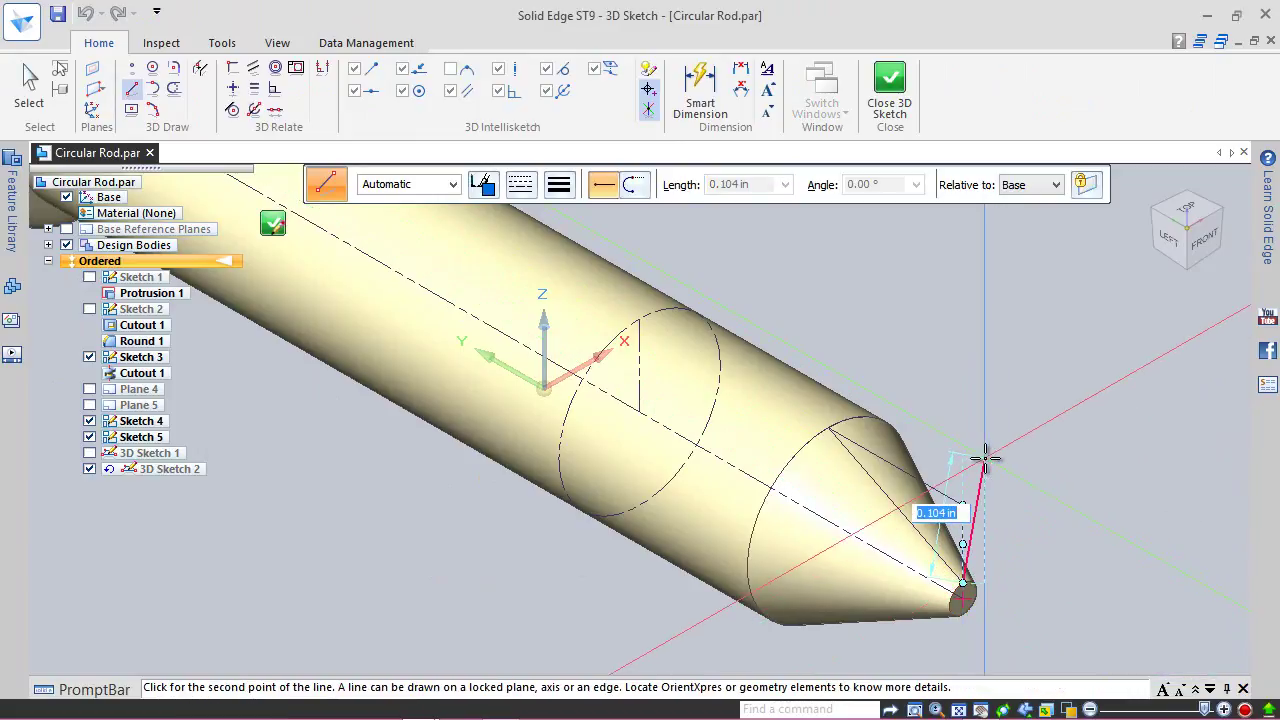
right_click(868, 418)
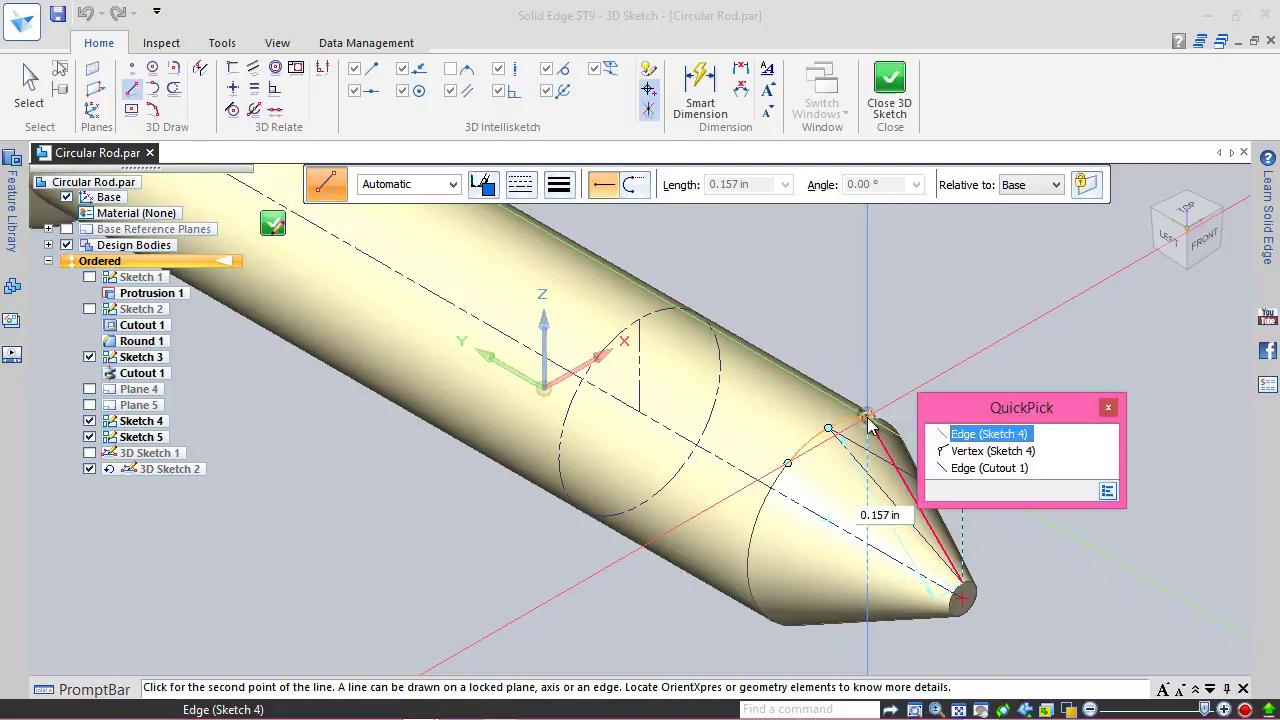
click(968, 437)
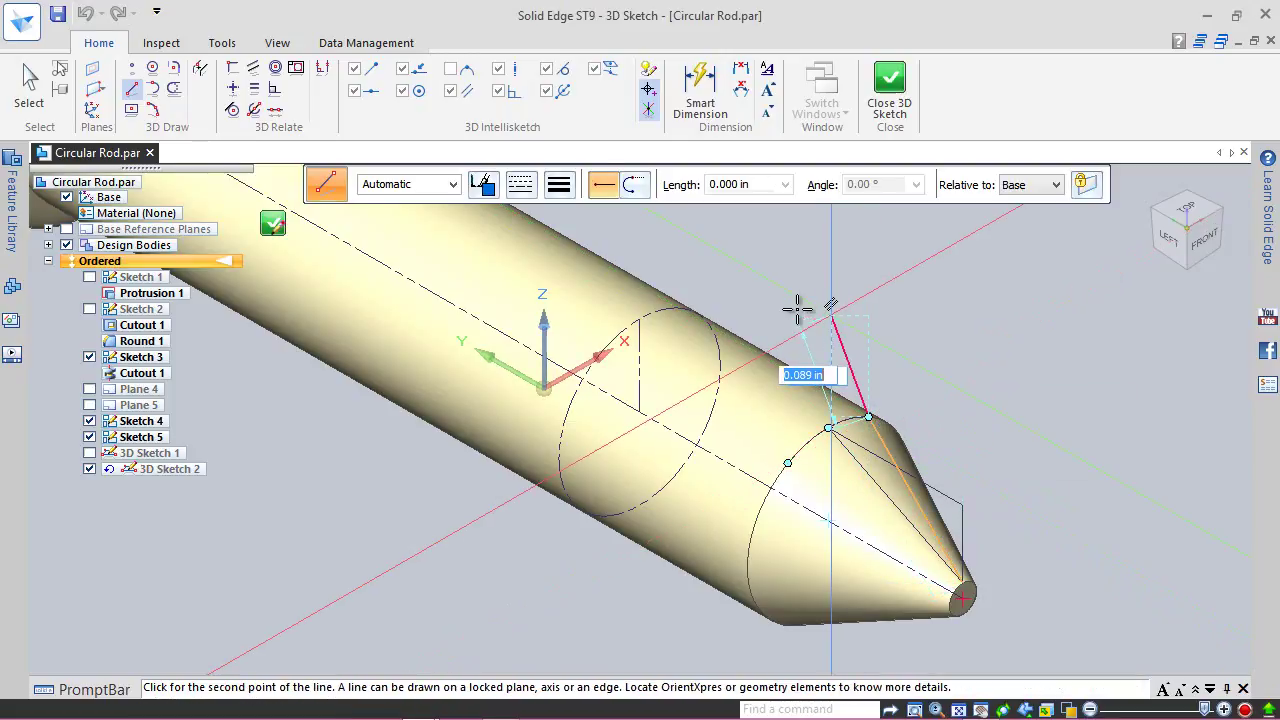
Step: Complete the triangle with lines from the Sketch 4 arc endpoint to the Sketch 5 vertex and back to the tip, and close the 3D sketch
right_click(642, 327)
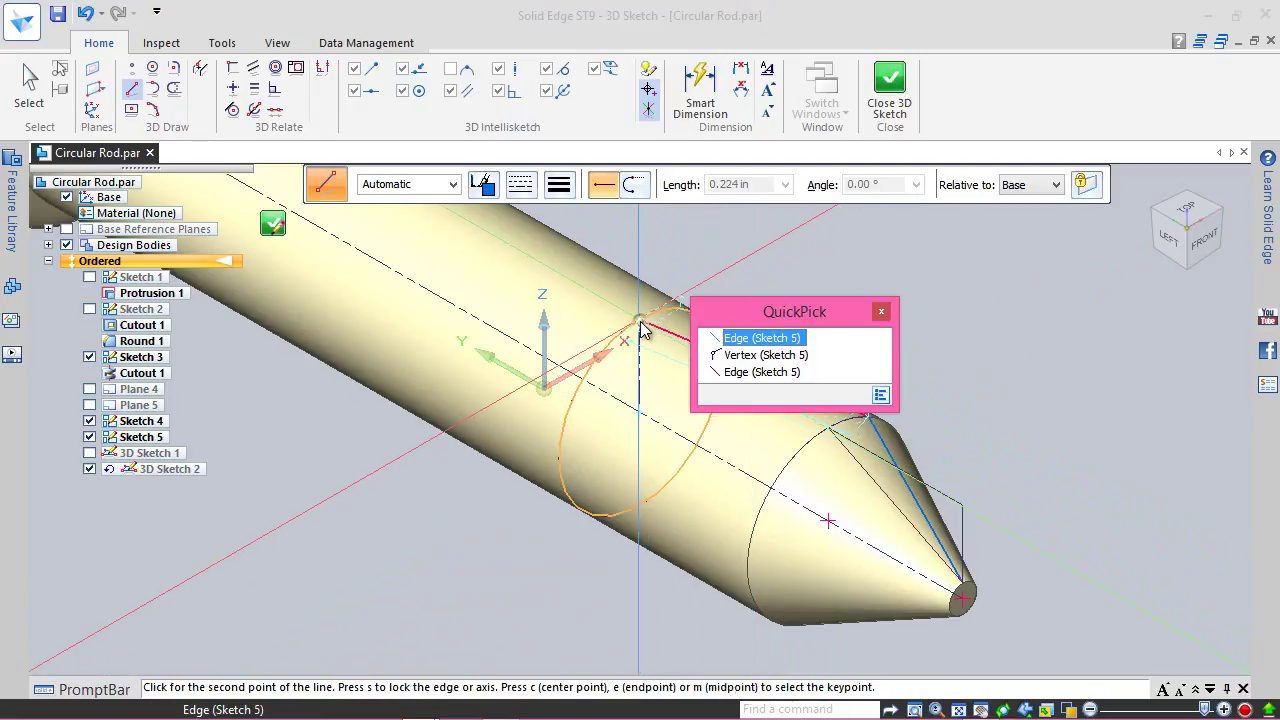
click(738, 357)
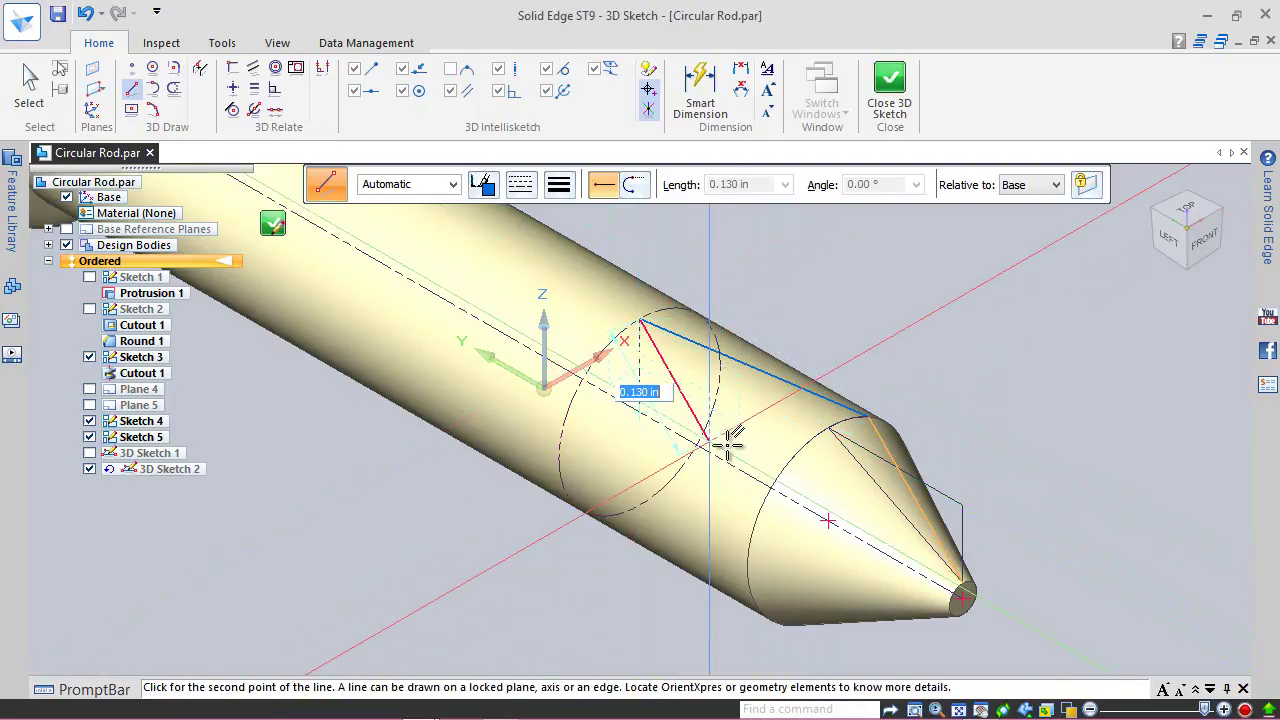
right_click(966, 590)
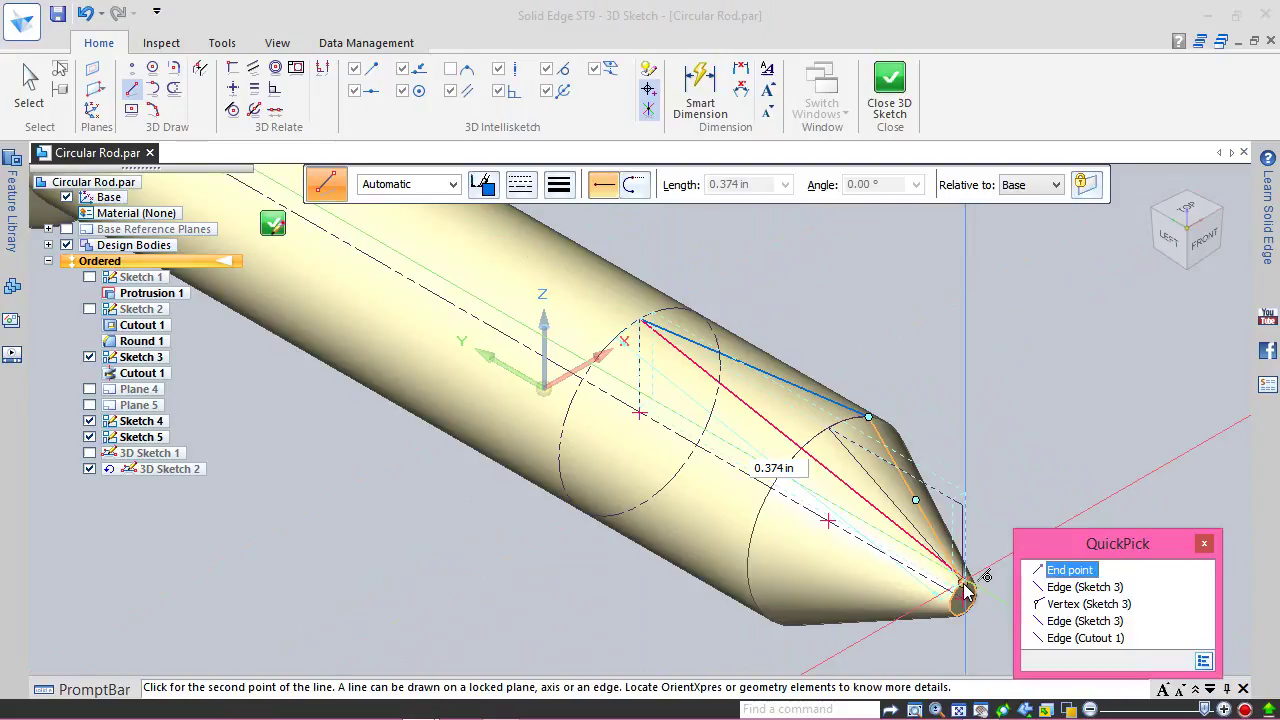
click(1060, 571)
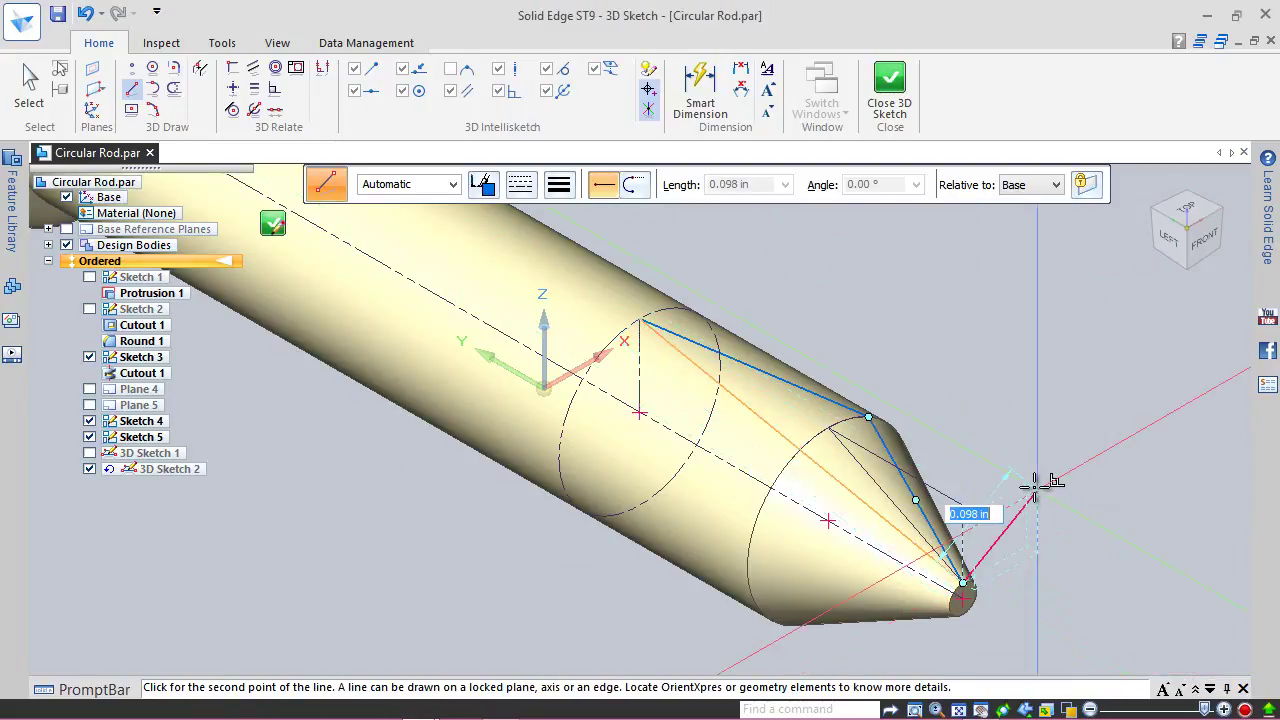
right_click(1048, 432)
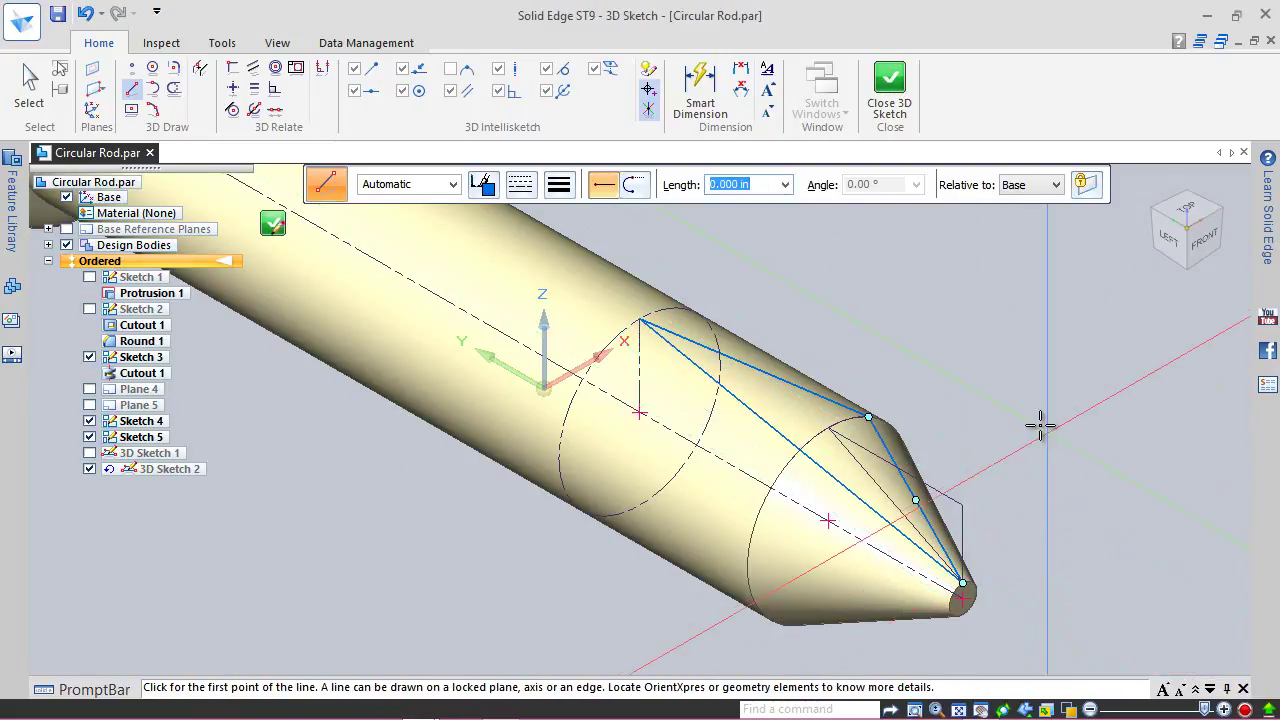
key(Escape)
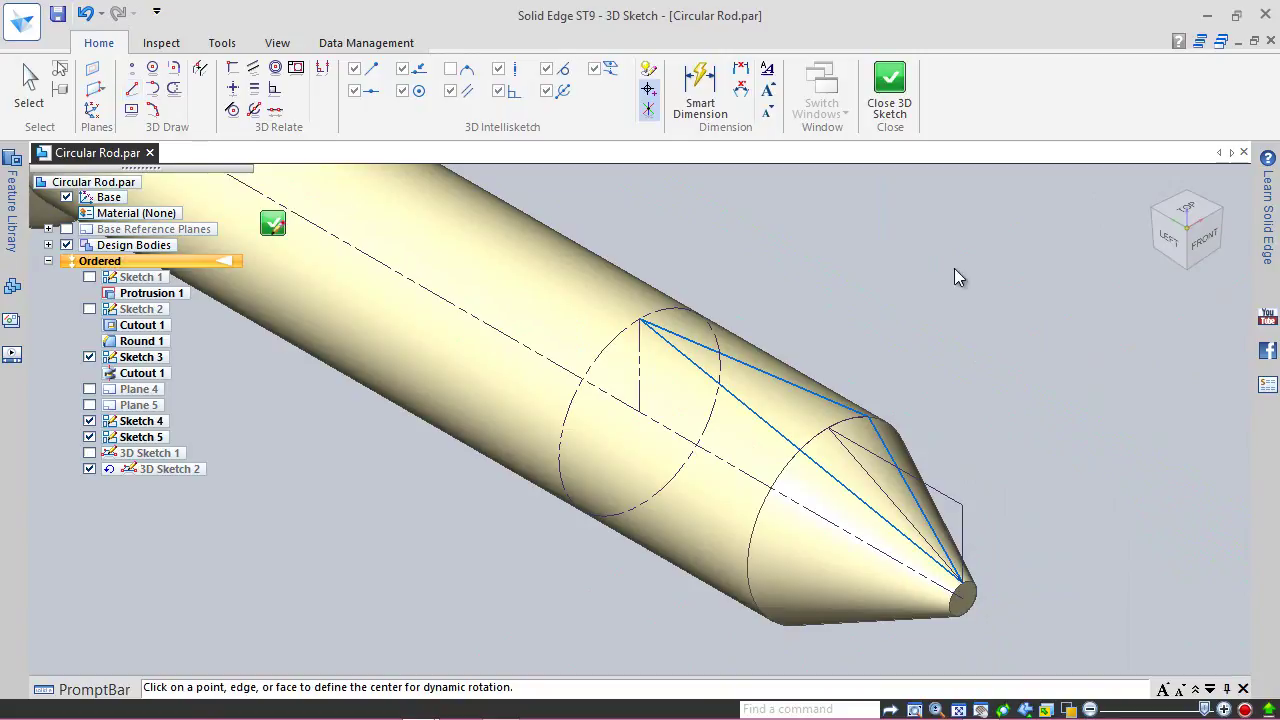
click(889, 88)
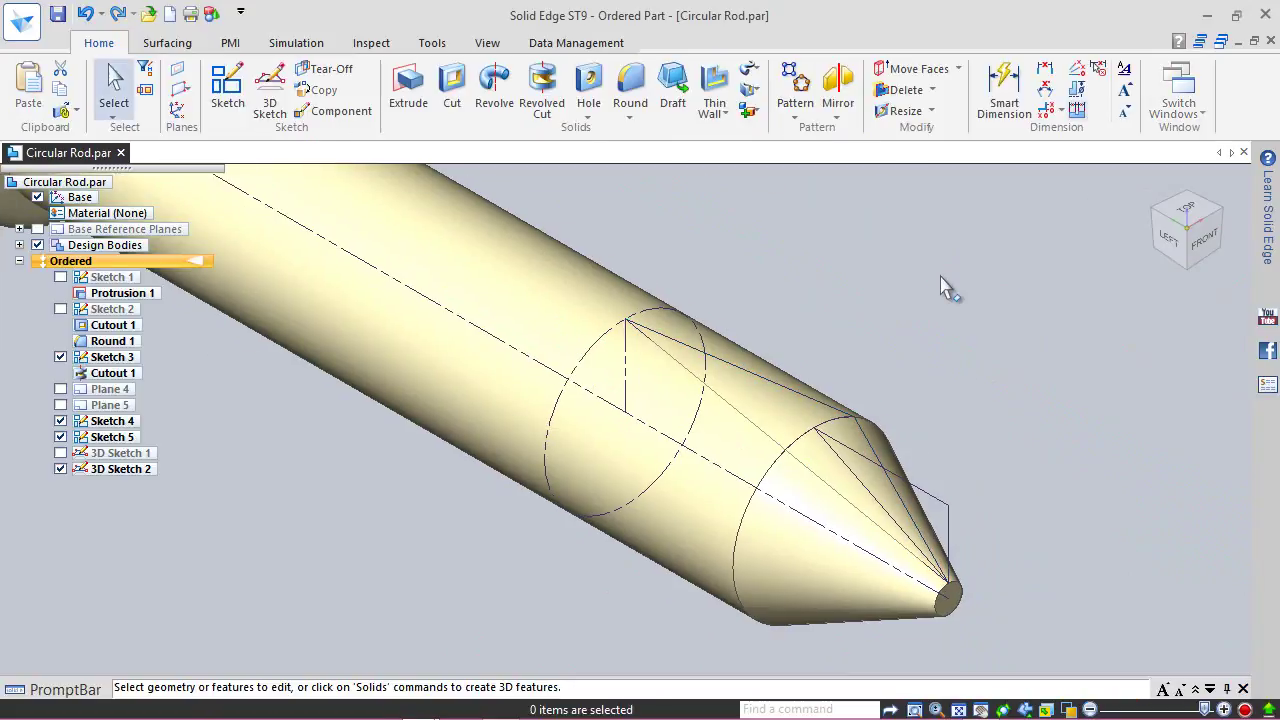
Step: Show 3D Sketch 1, hide Sketches 3, 4 and 5, and save the part
click(61, 452)
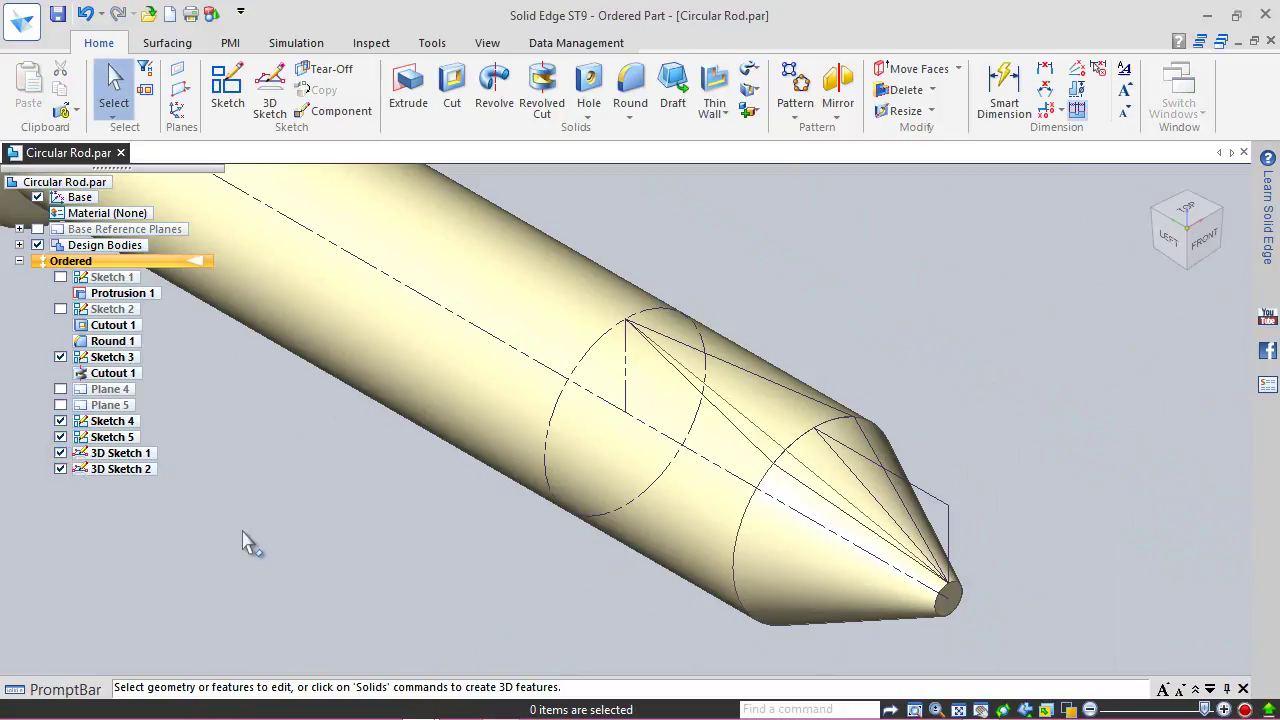
click(61, 357)
click(57, 14)
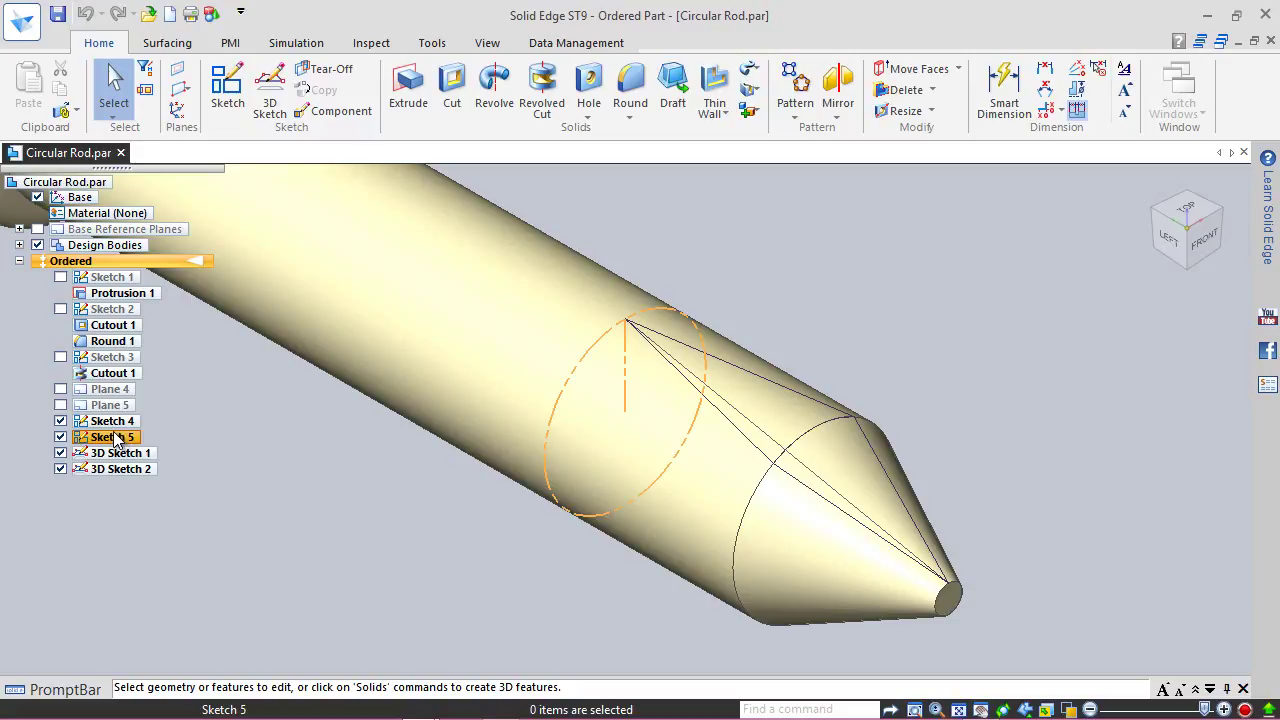
click(60, 437)
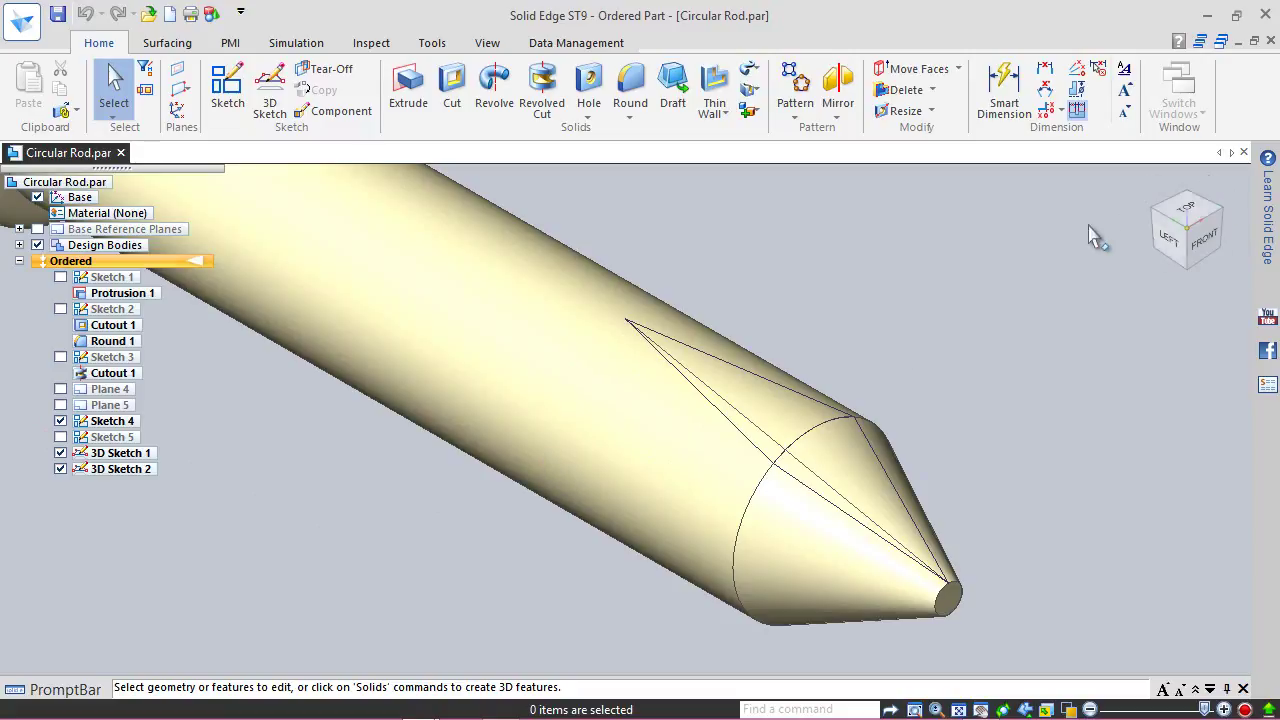
click(1222, 224)
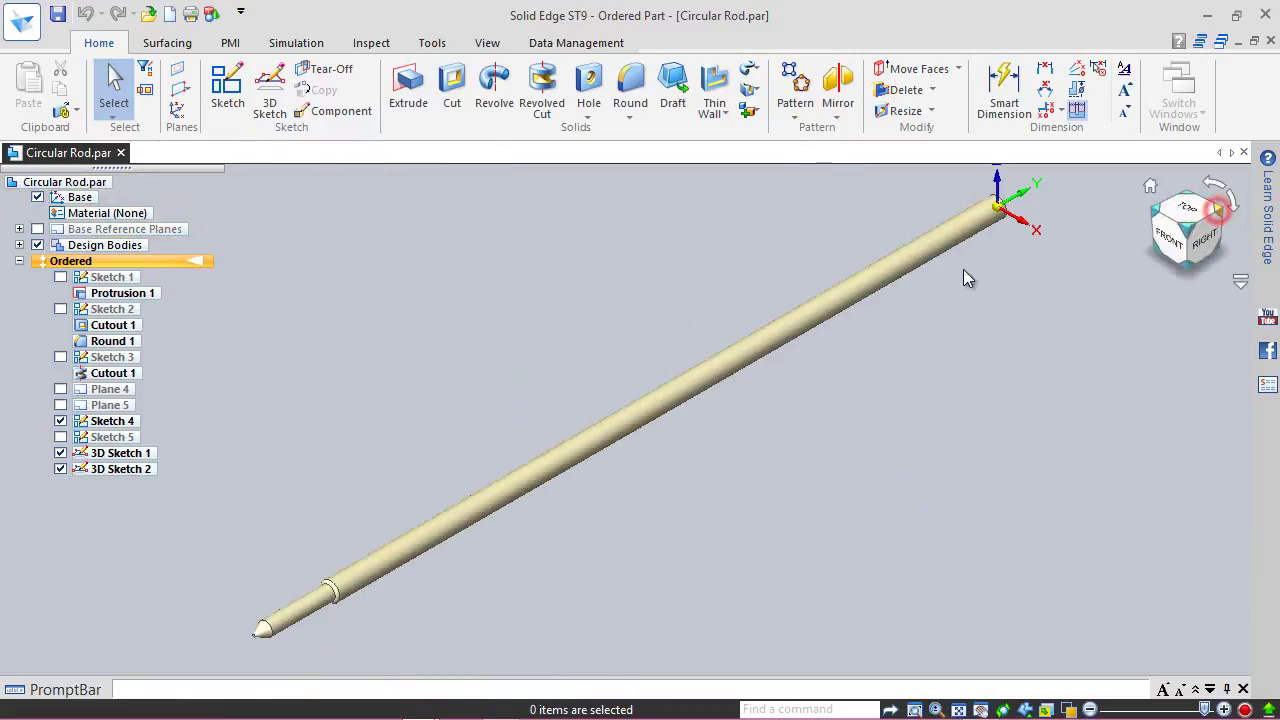
scroll(470, 480, up, 3)
scroll(460, 478, up, 5)
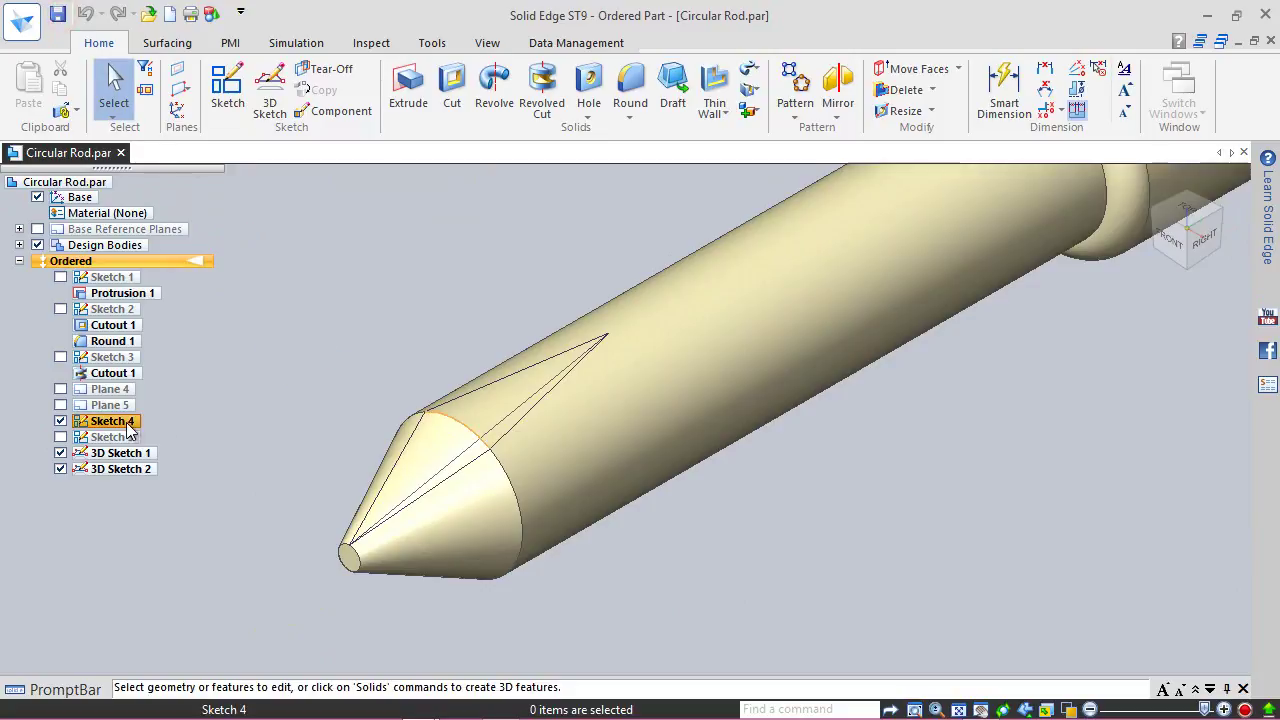
click(61, 421)
scroll(286, 514, up, 1)
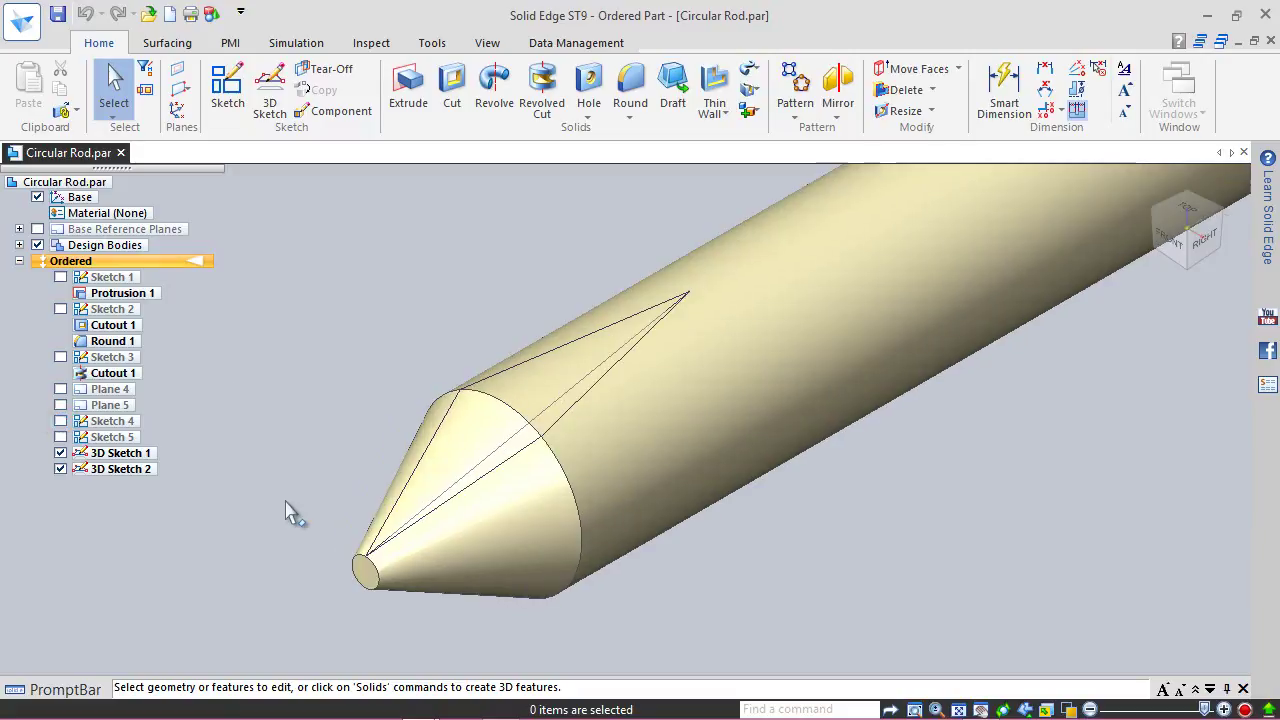
Step: Create a bounded surface from the three lines of the 3D Sketch 1 triangle at the rod's tip
click(160, 43)
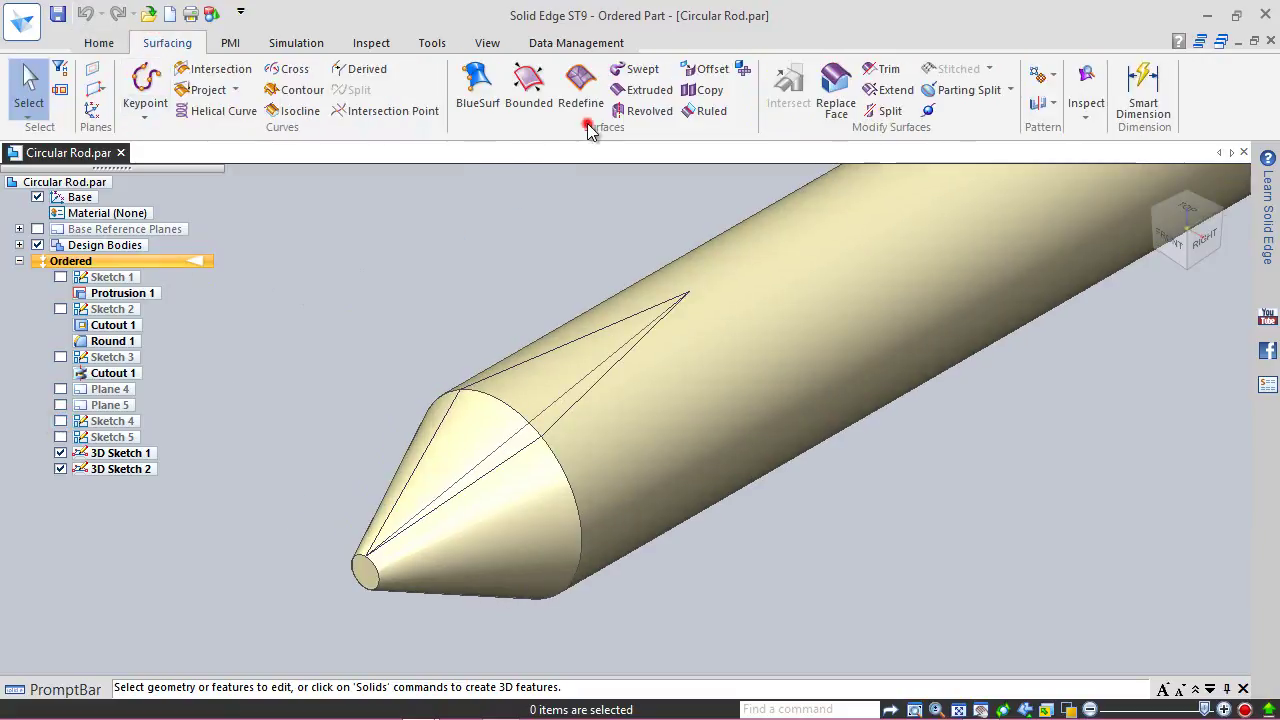
click(528, 88)
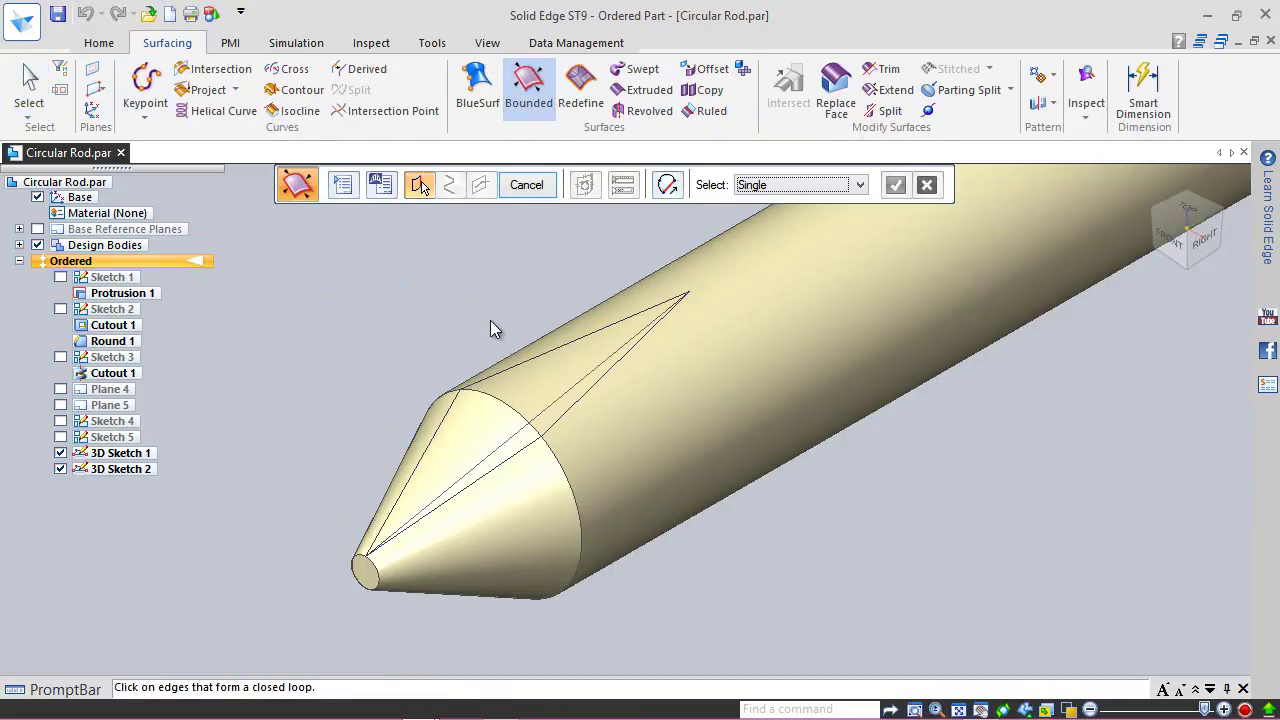
click(540, 353)
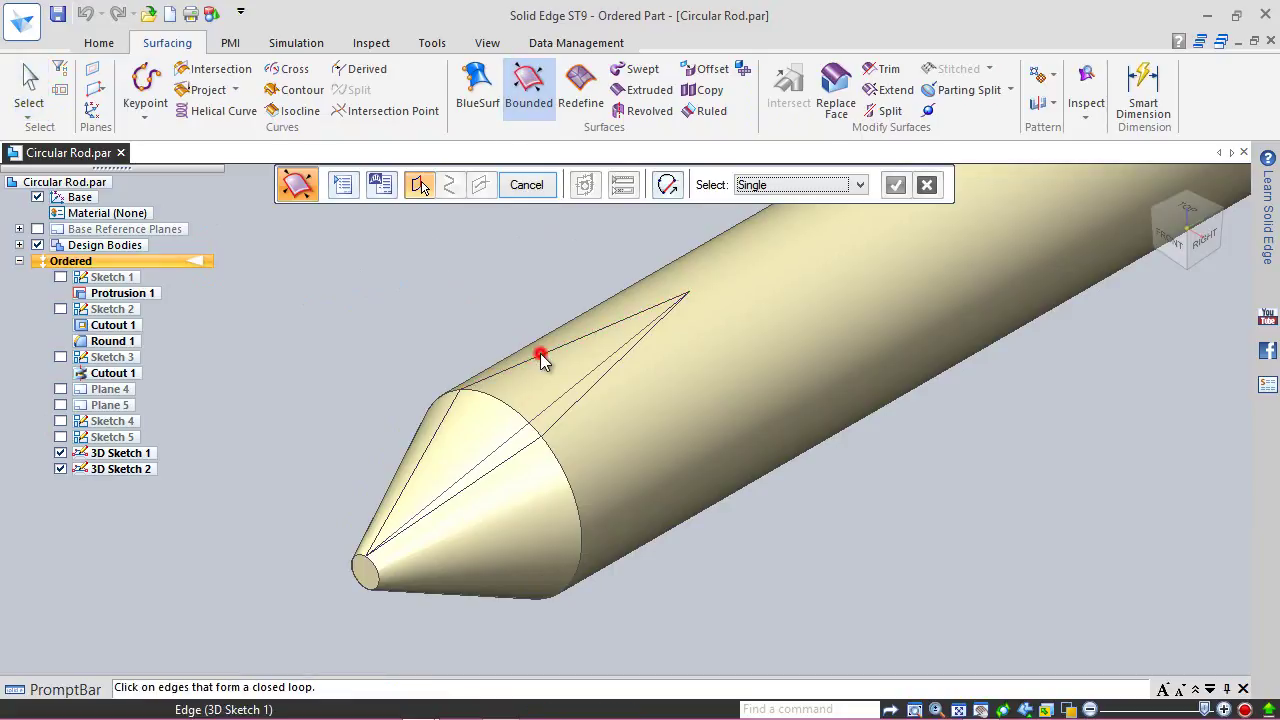
click(447, 420)
click(500, 455)
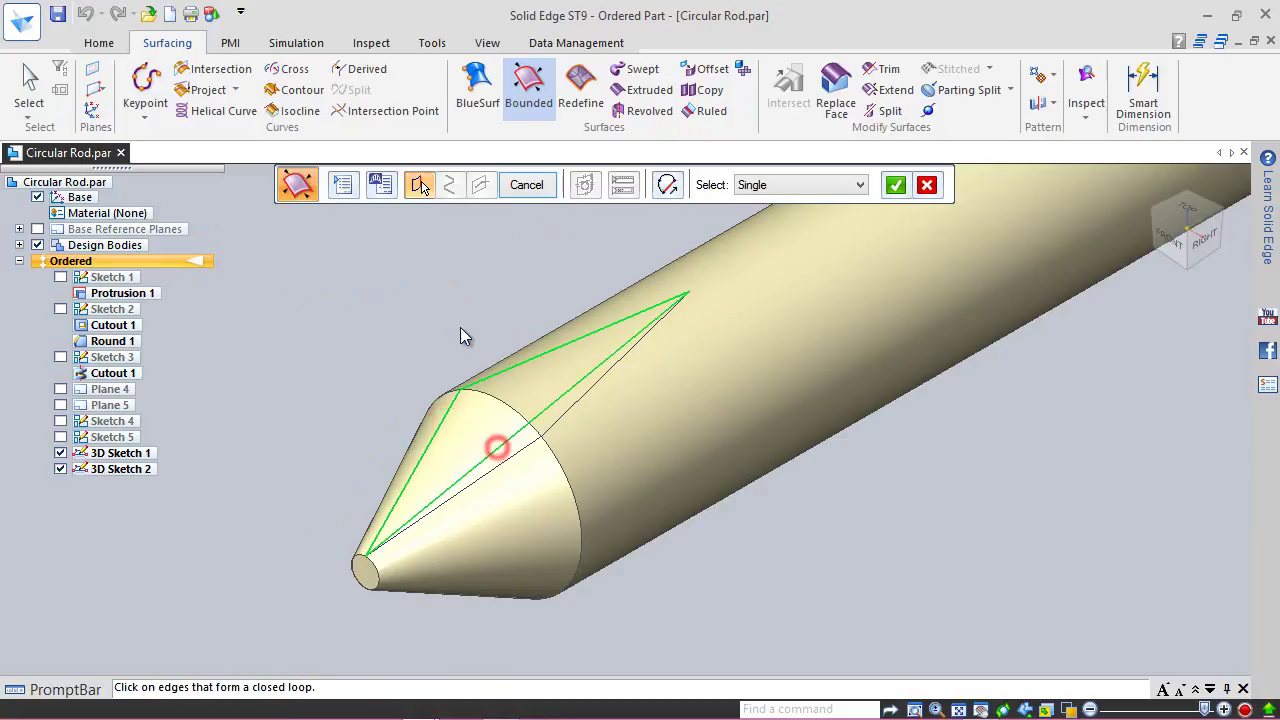
click(895, 186)
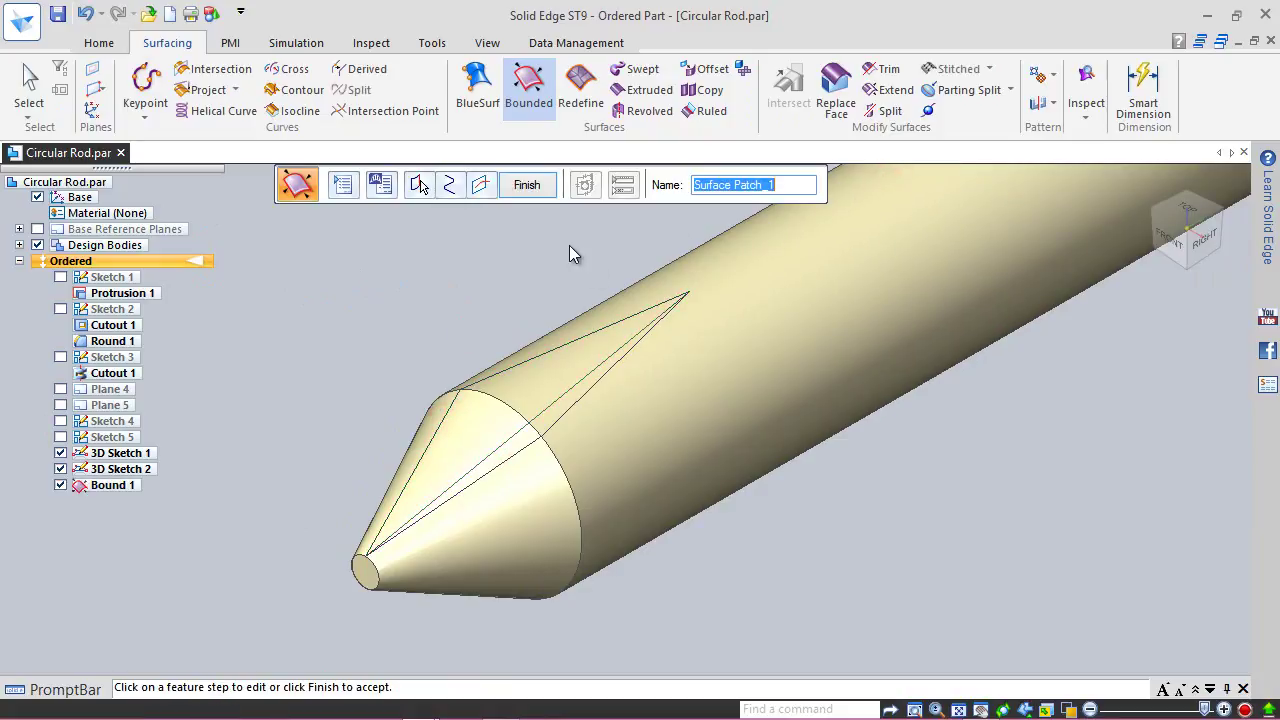
click(545, 187)
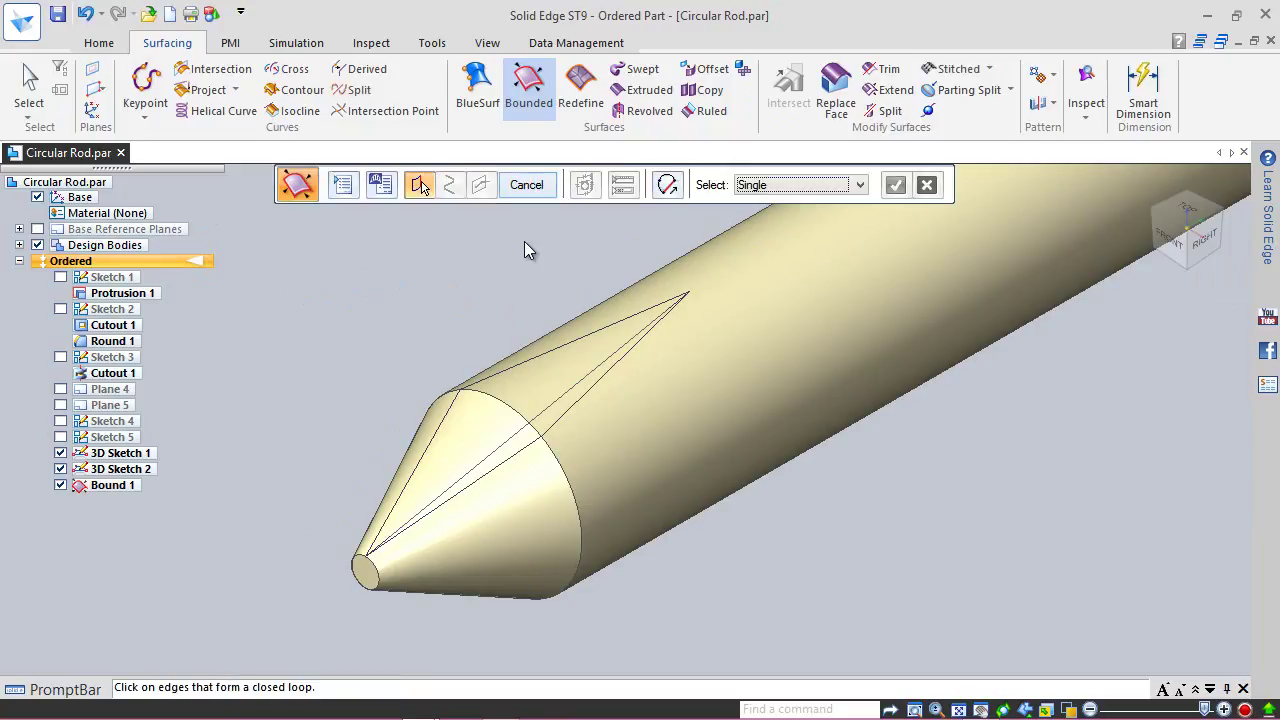
Step: Create a second bounded surface from the three lines of the 3D Sketch 2 triangle and end the Bounded command
click(1156, 220)
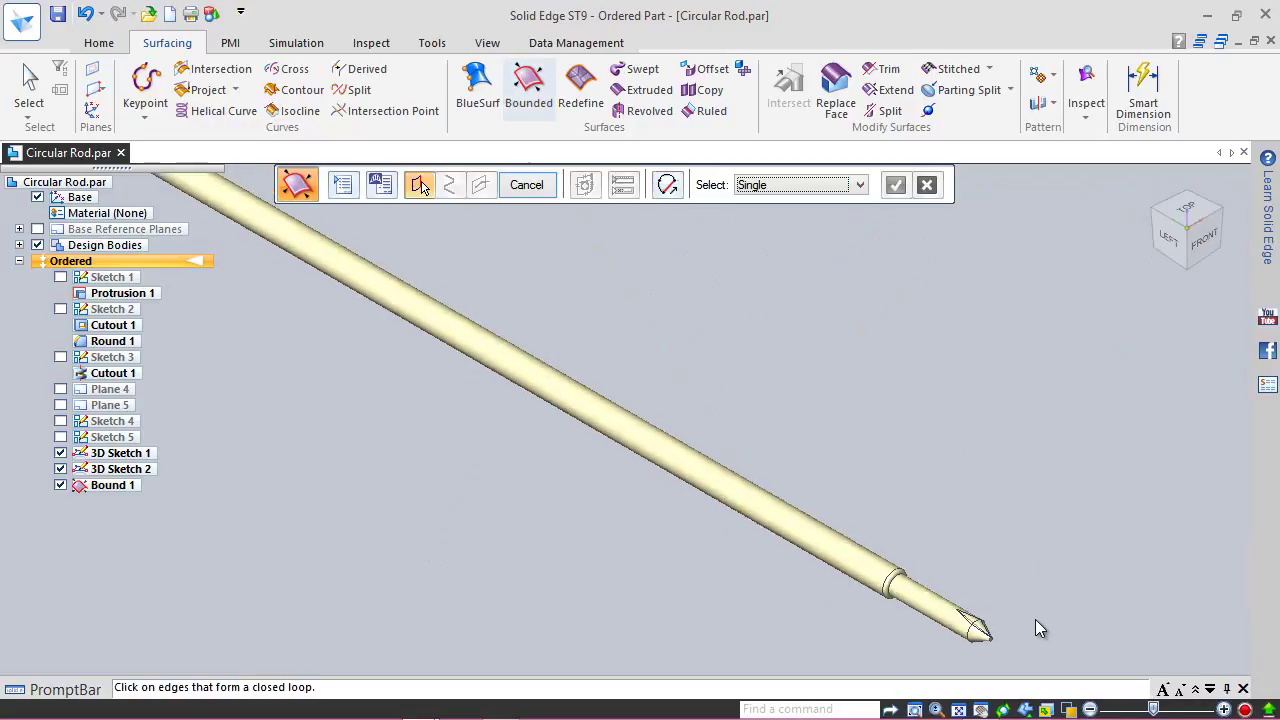
scroll(968, 418, up, 5)
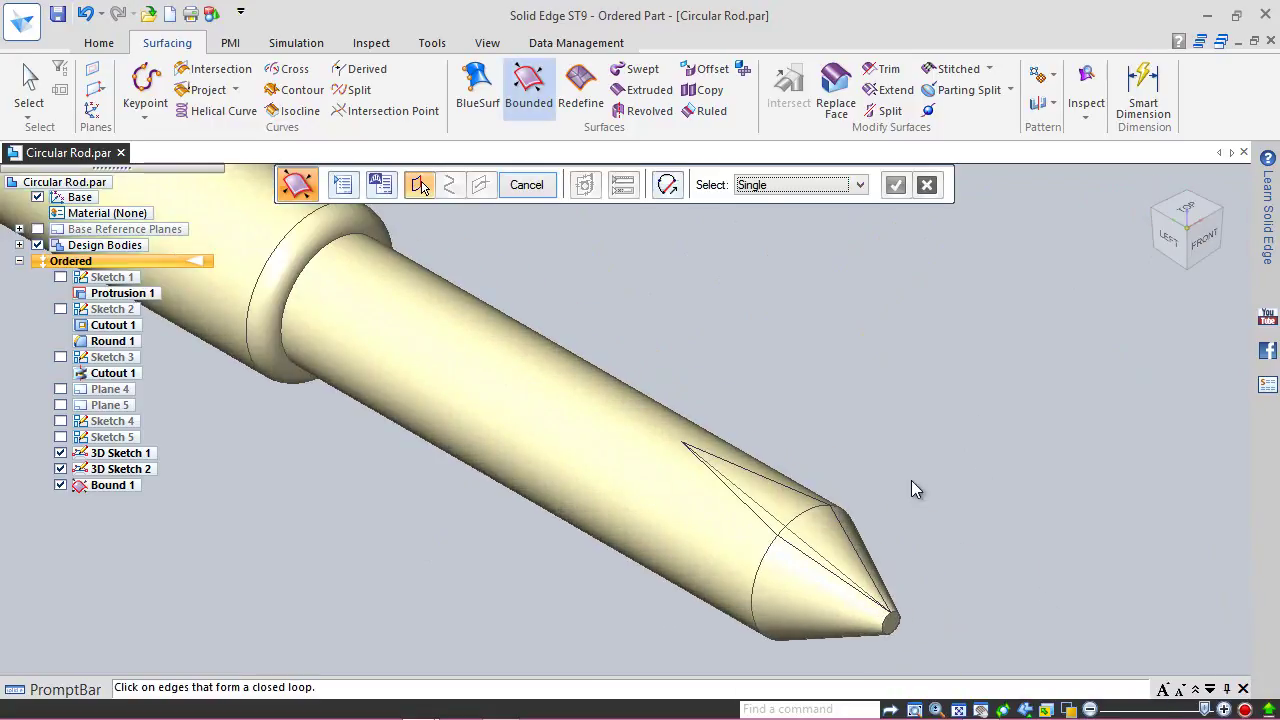
click(792, 497)
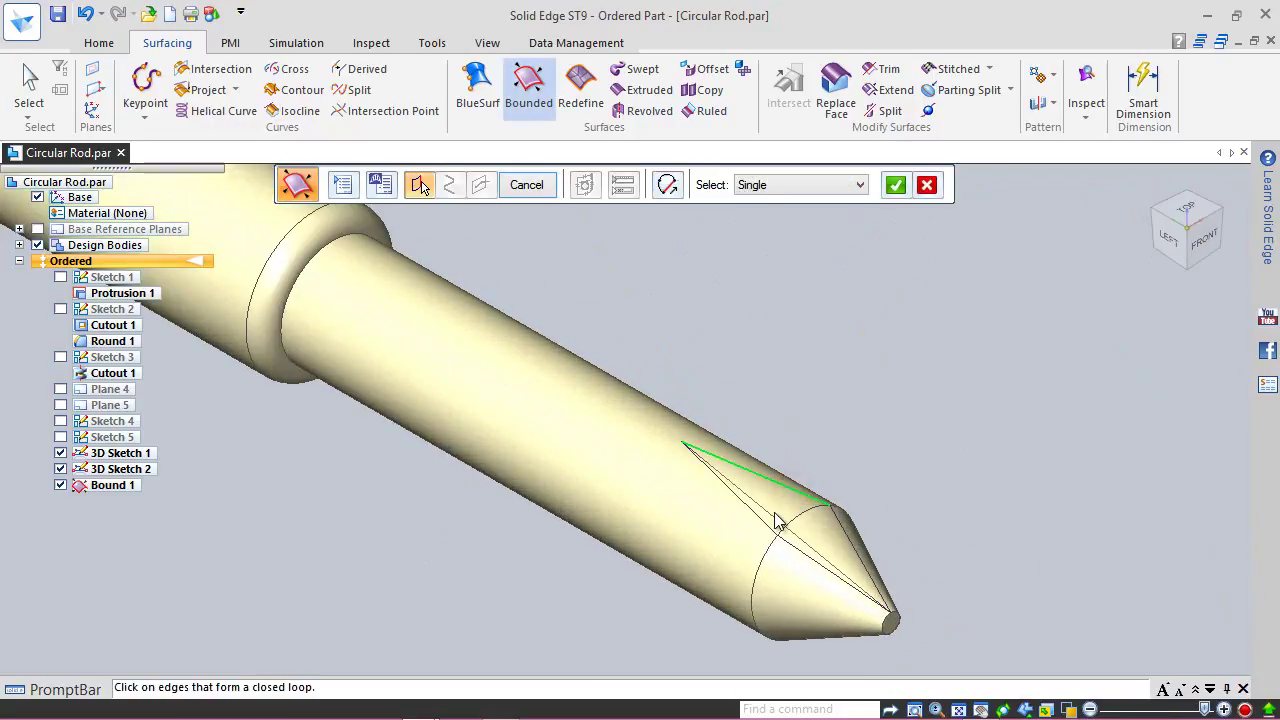
click(771, 515)
click(846, 535)
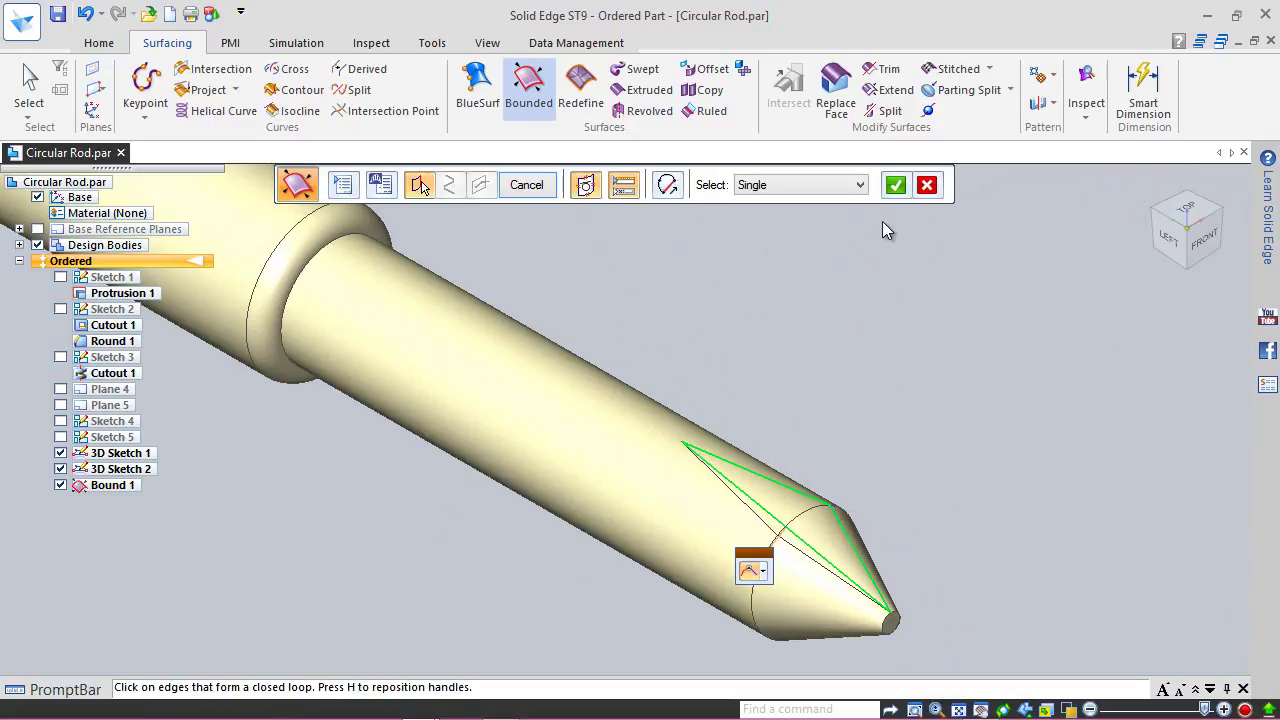
click(893, 188)
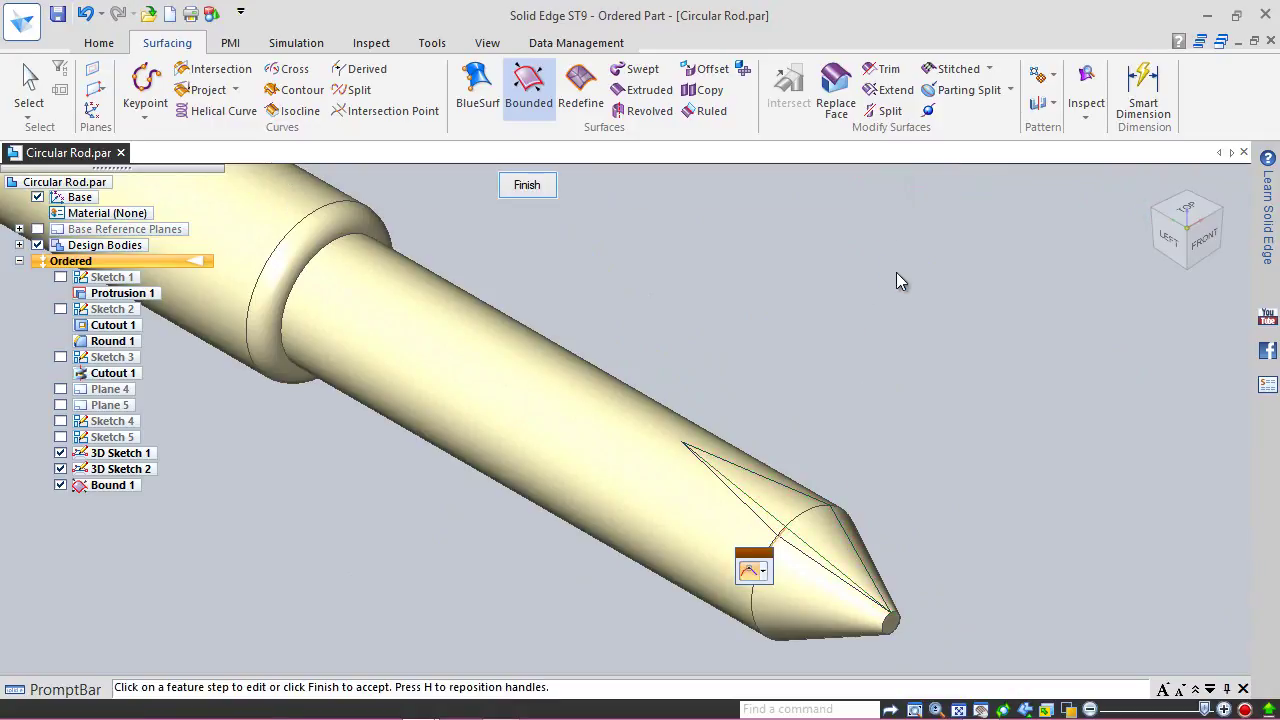
click(527, 184)
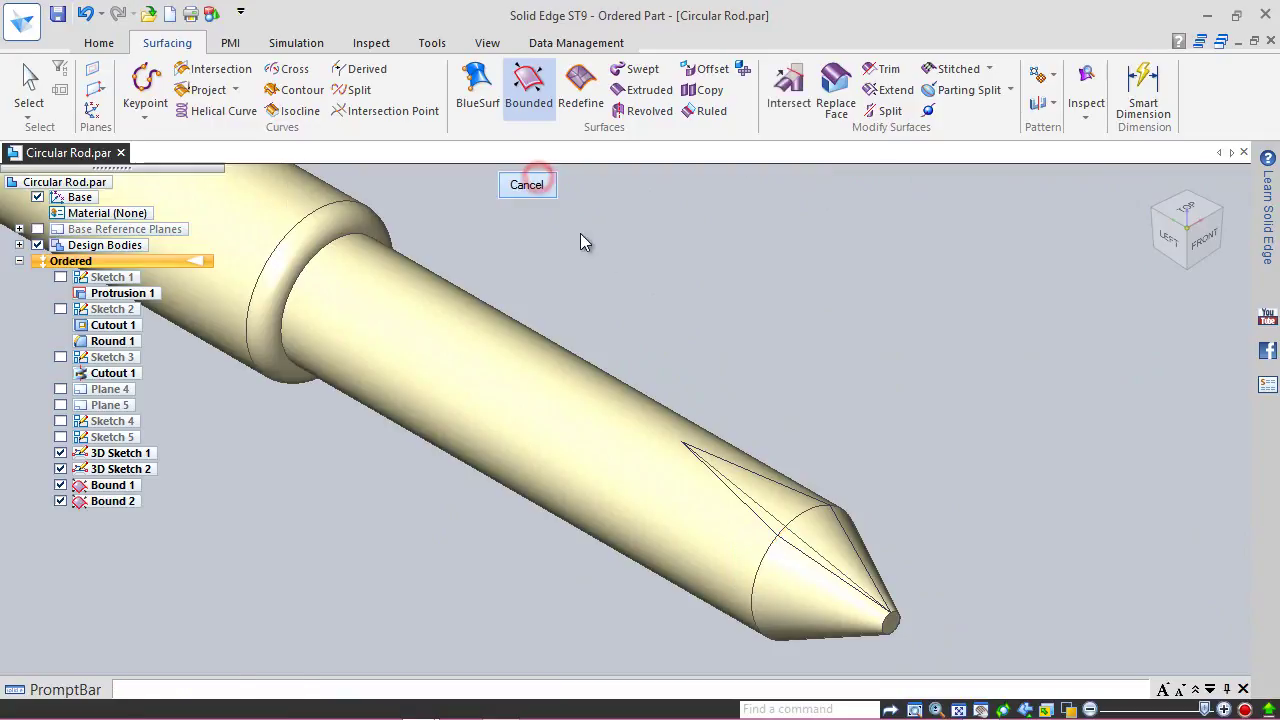
click(527, 184)
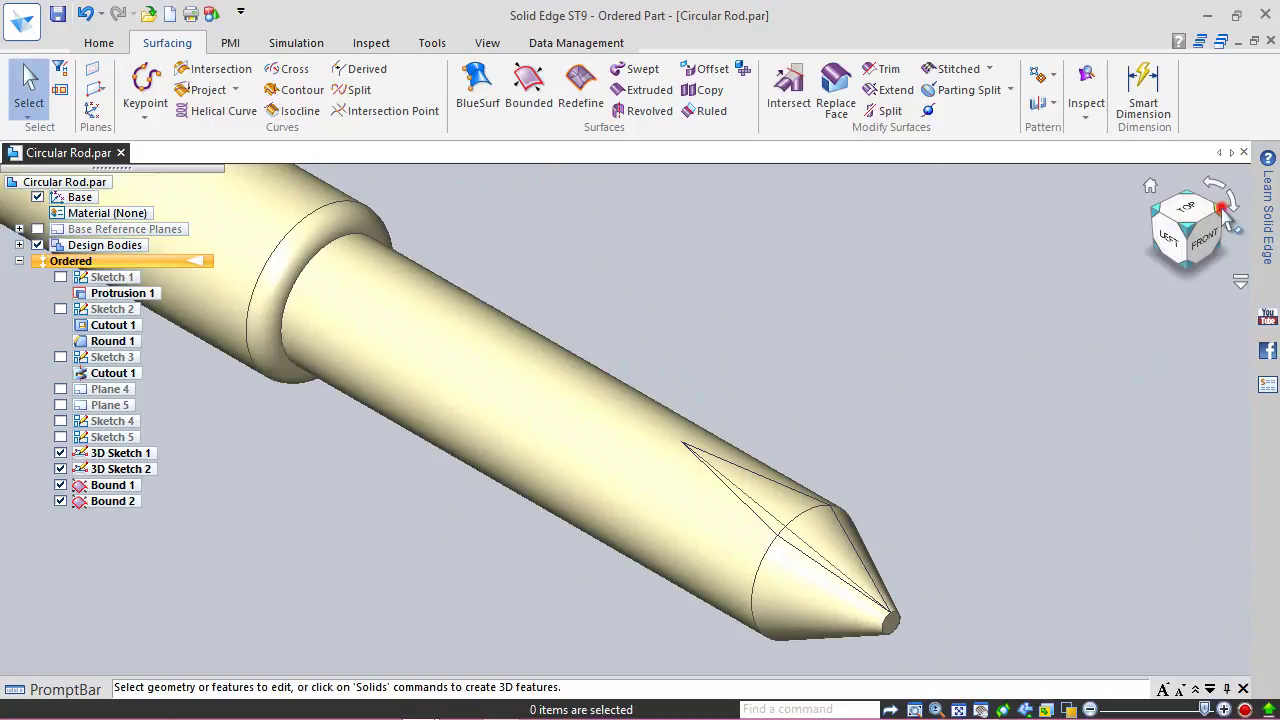
Step: Stitch the two triangular bounded surfaces together with a 3.937e-005 in tolerance and healing off, and save the part
click(1220, 214)
scroll(403, 511, up, 5)
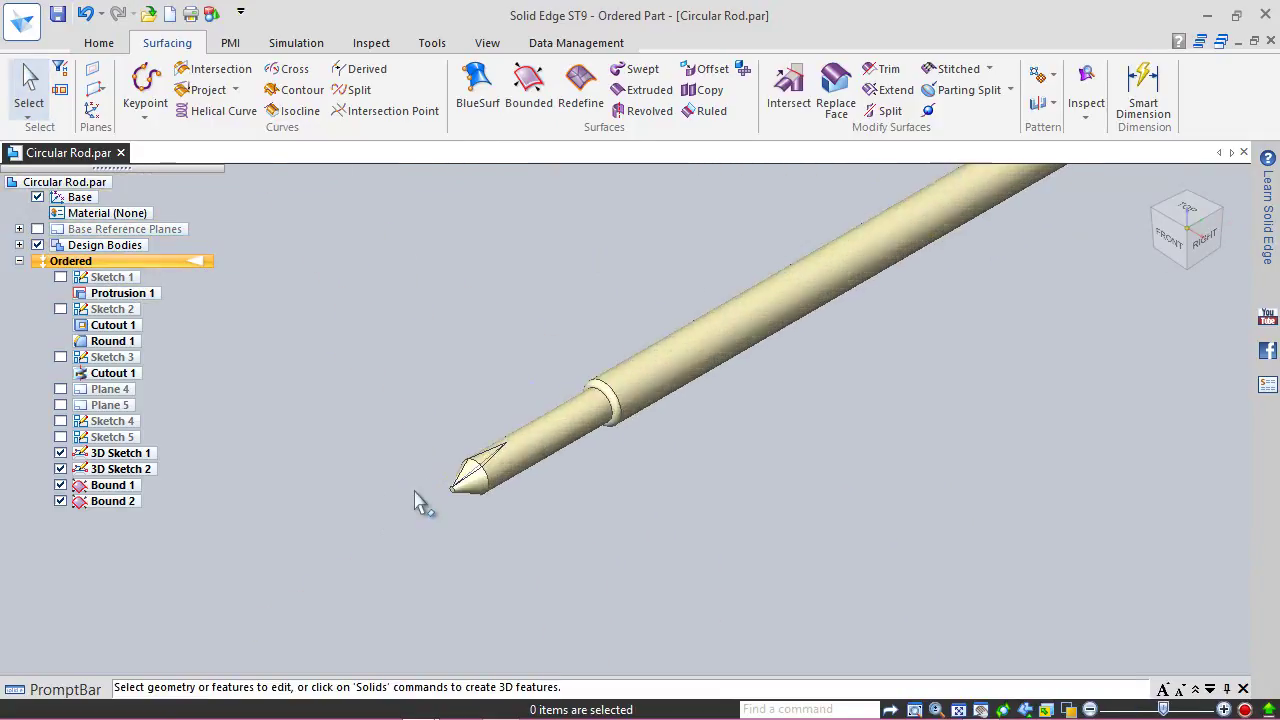
scroll(478, 487, up, 3)
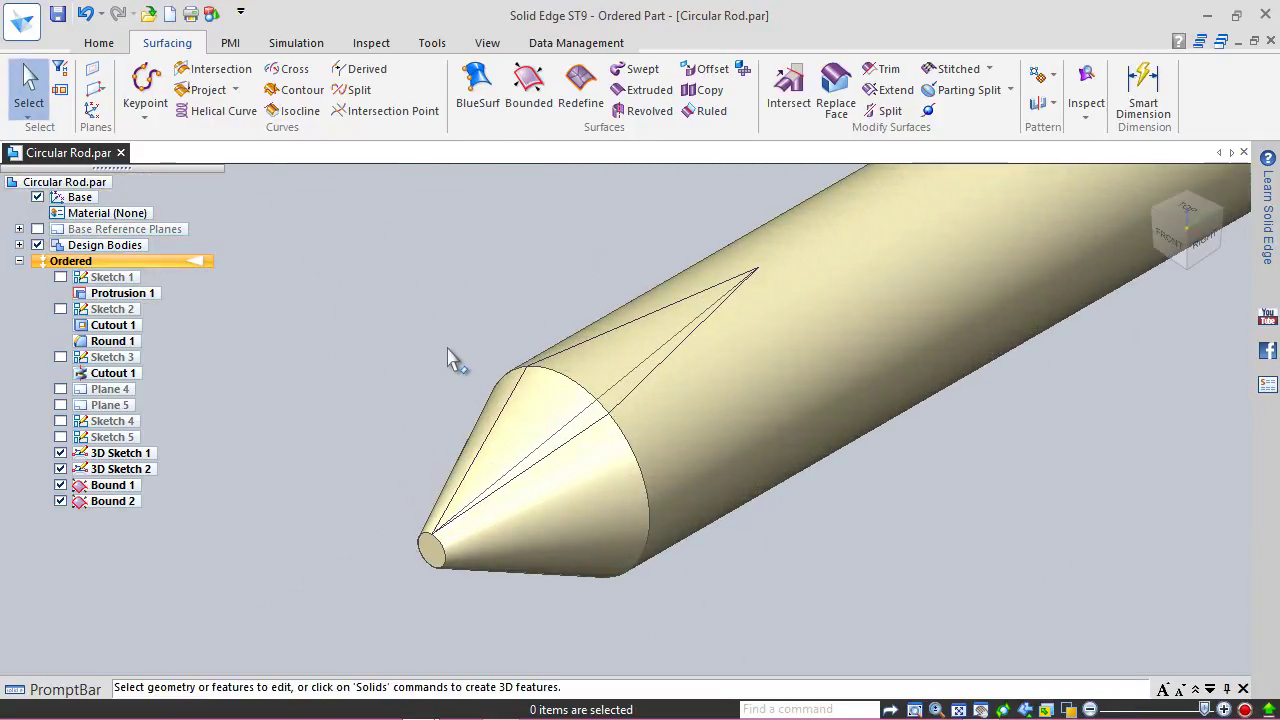
click(933, 72)
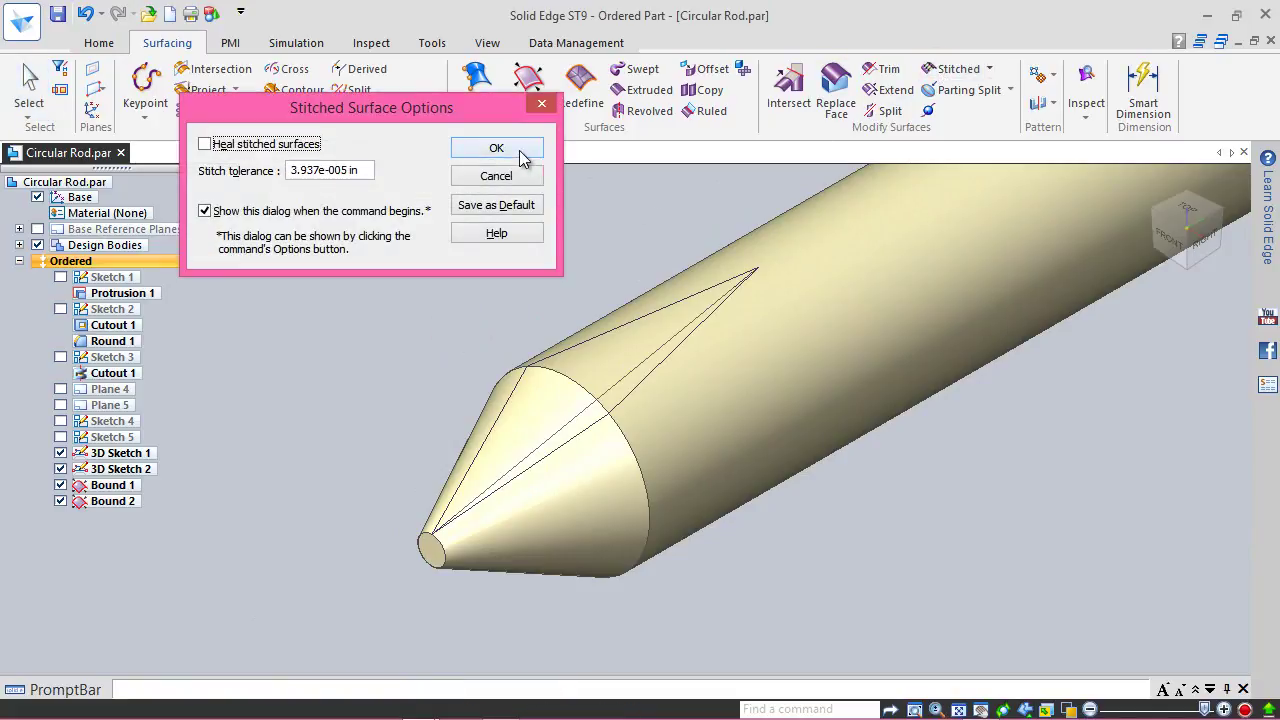
click(525, 156)
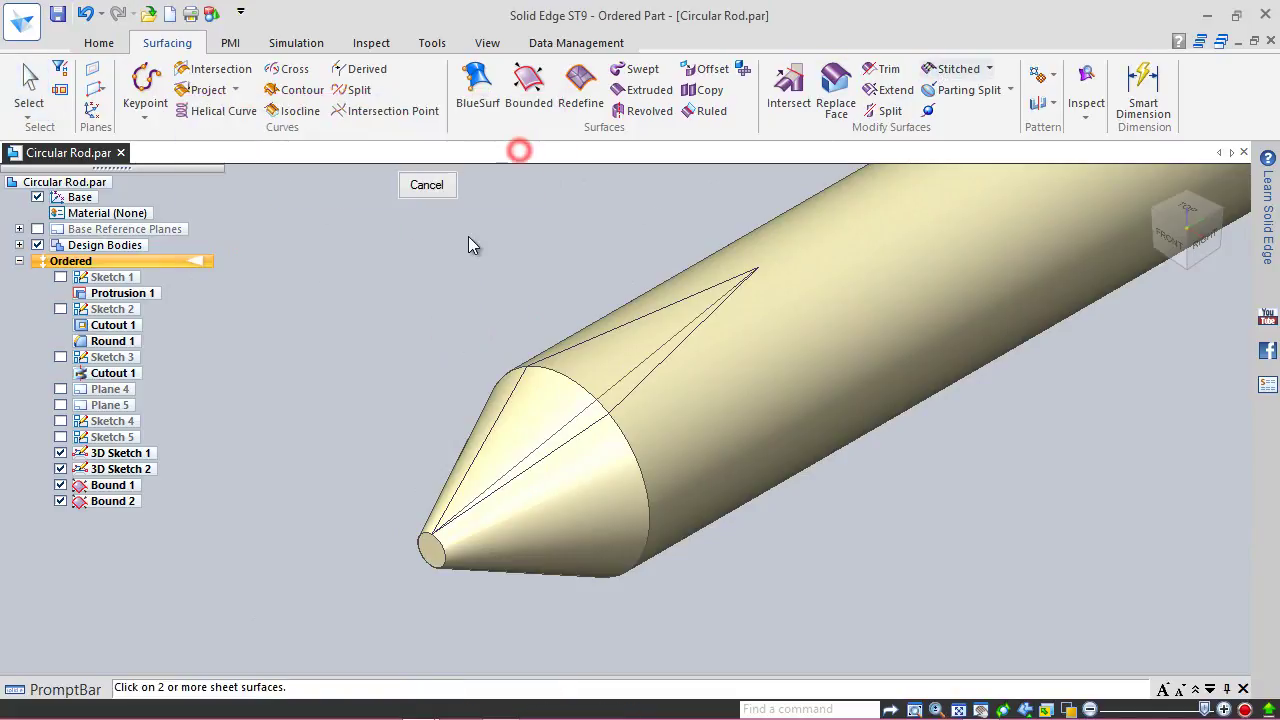
click(520, 389)
click(591, 424)
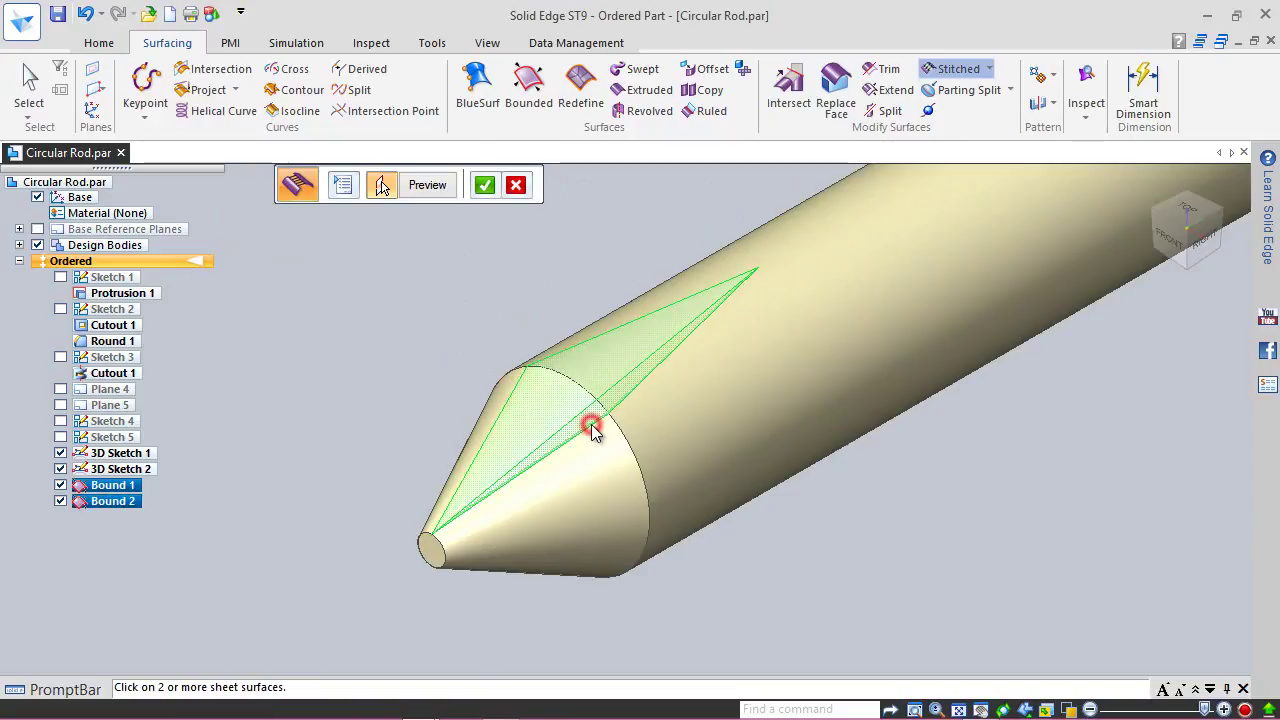
click(436, 188)
click(426, 186)
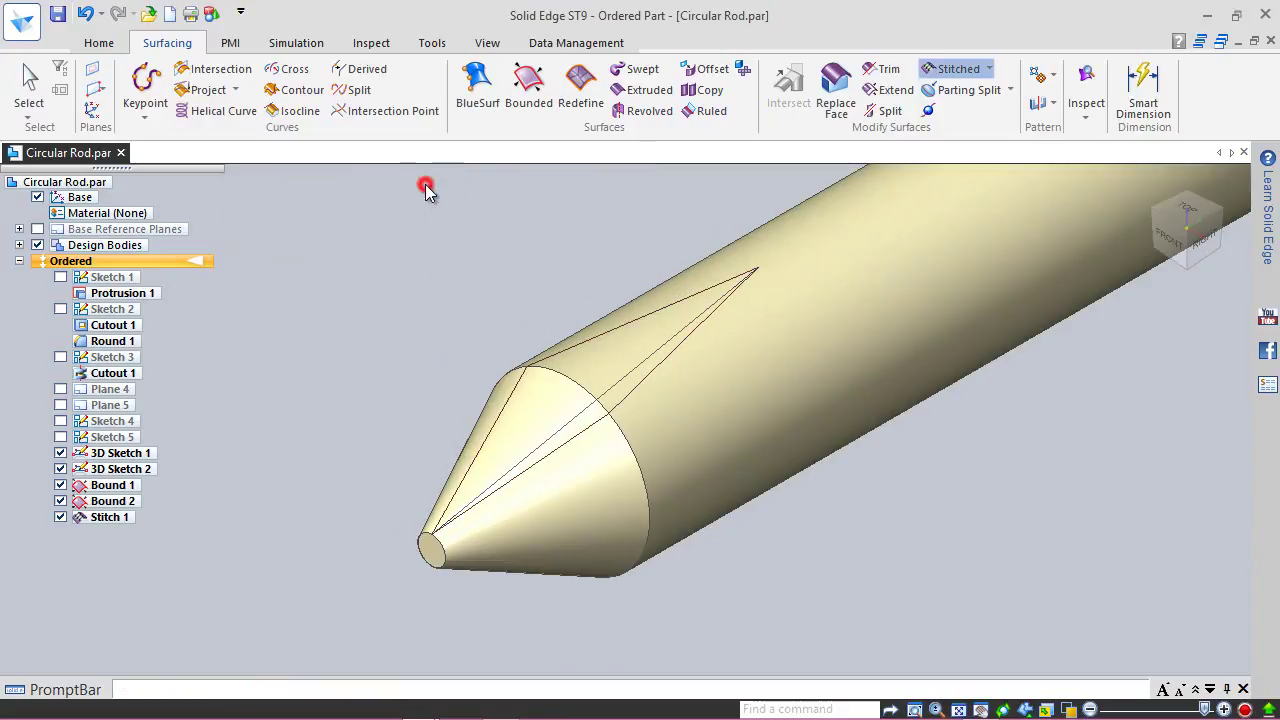
click(426, 186)
click(58, 14)
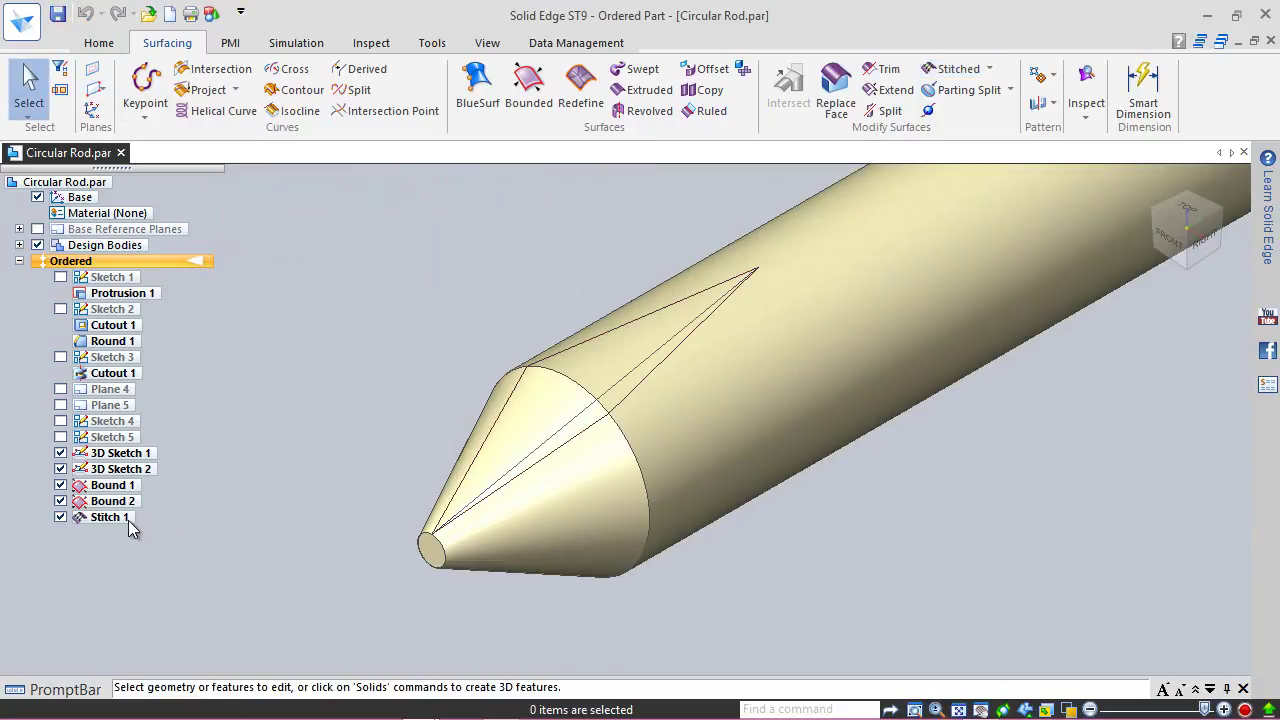
Step: Hide 3D Sketch 1 and 3D Sketch 2, leaving the bounded and stitched surfaces shown
click(98, 43)
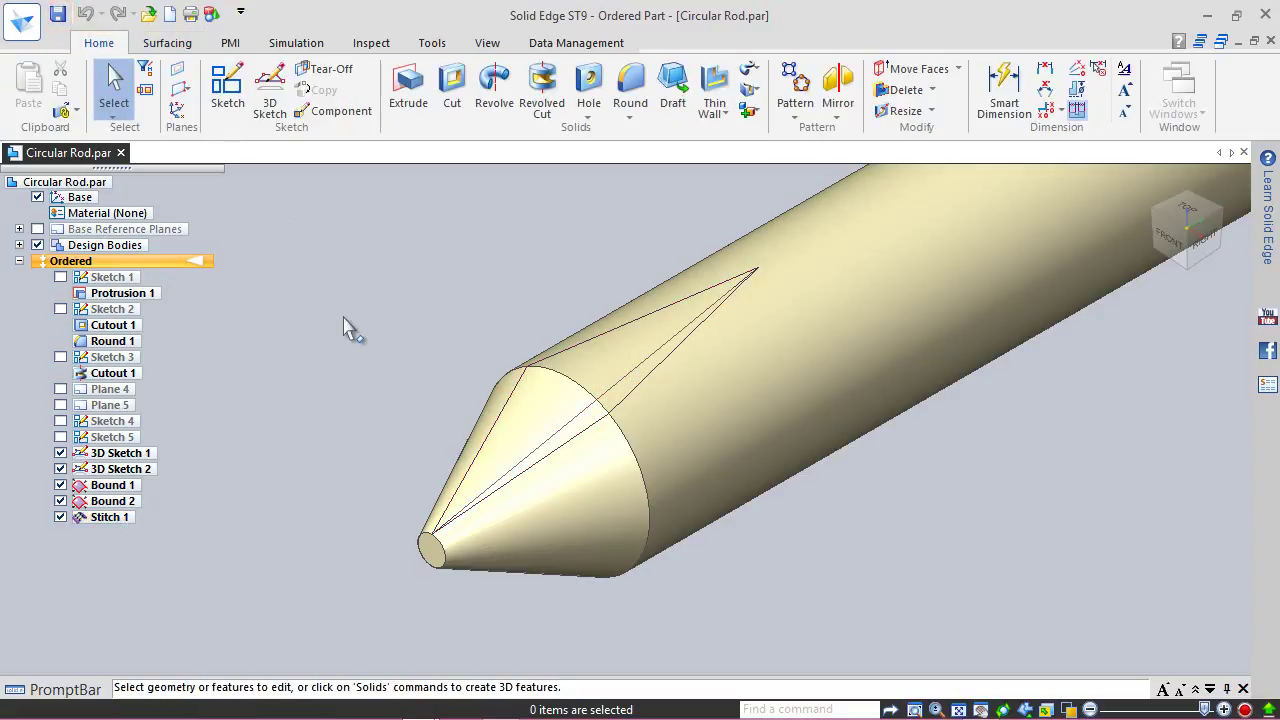
click(61, 453)
click(61, 469)
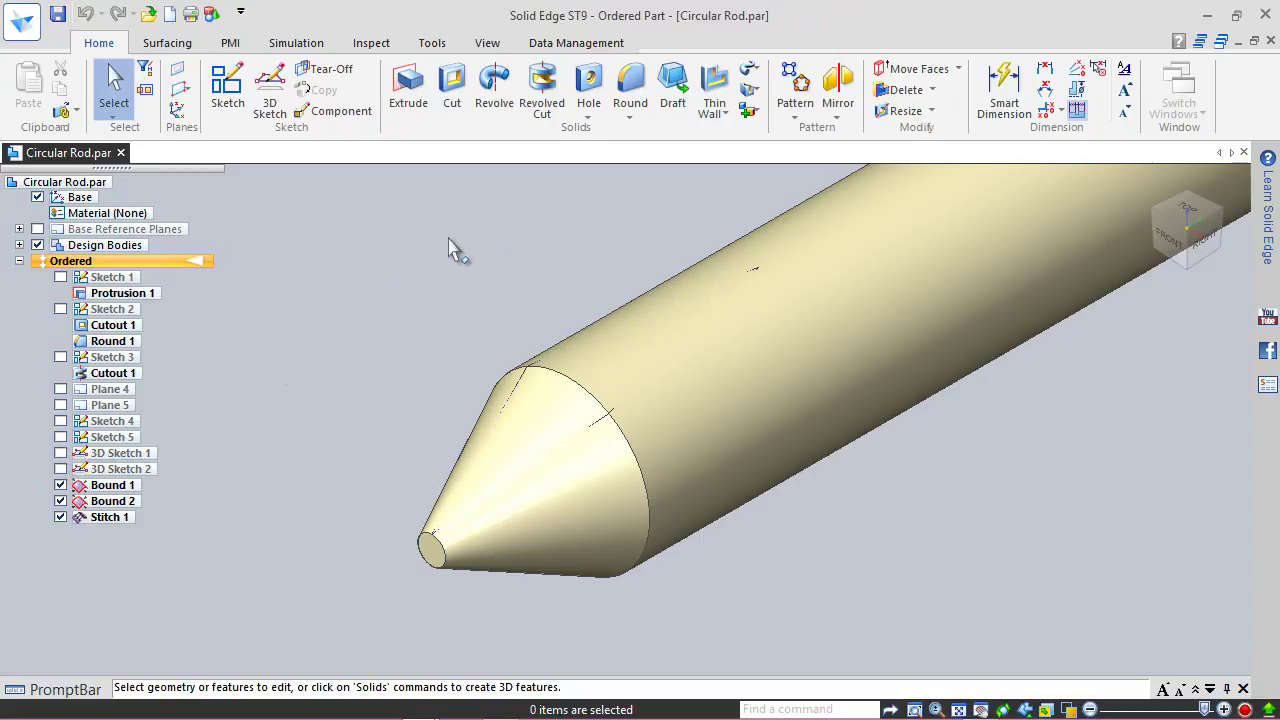
Step: Start a body Pattern and choose the stitched face set at the rod's tip as the body to copy
click(795, 85)
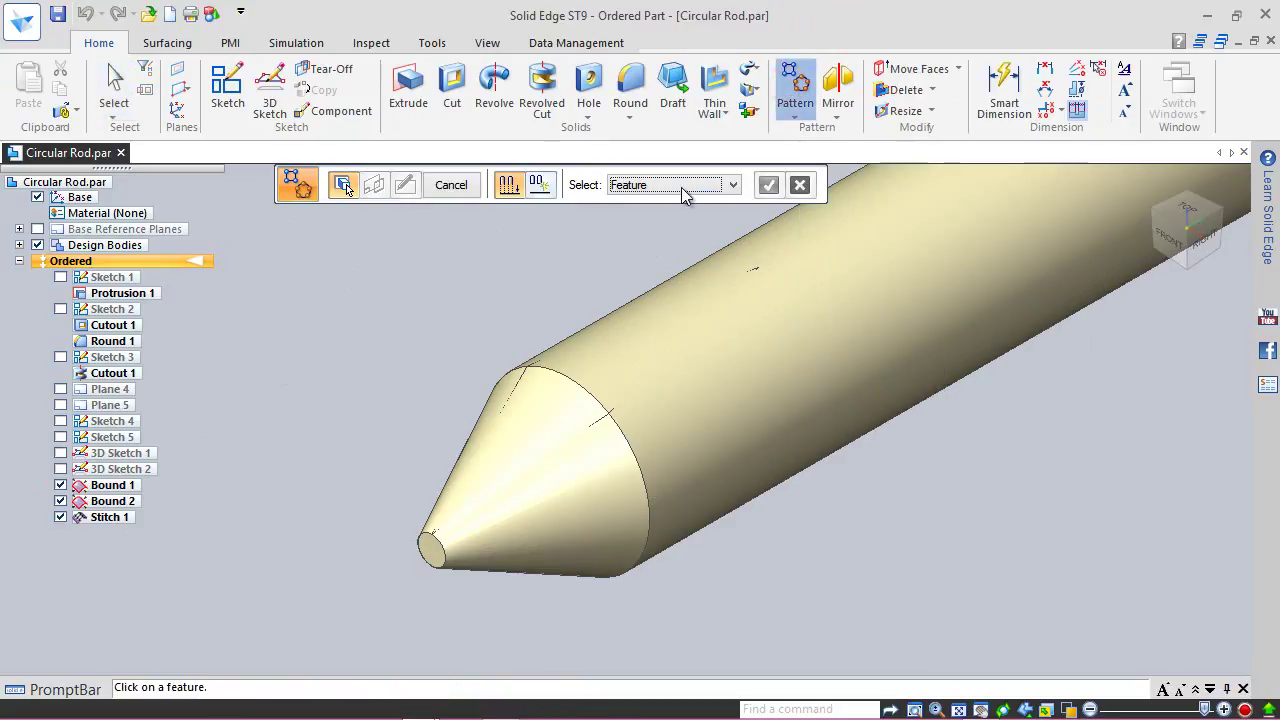
click(694, 184)
click(645, 243)
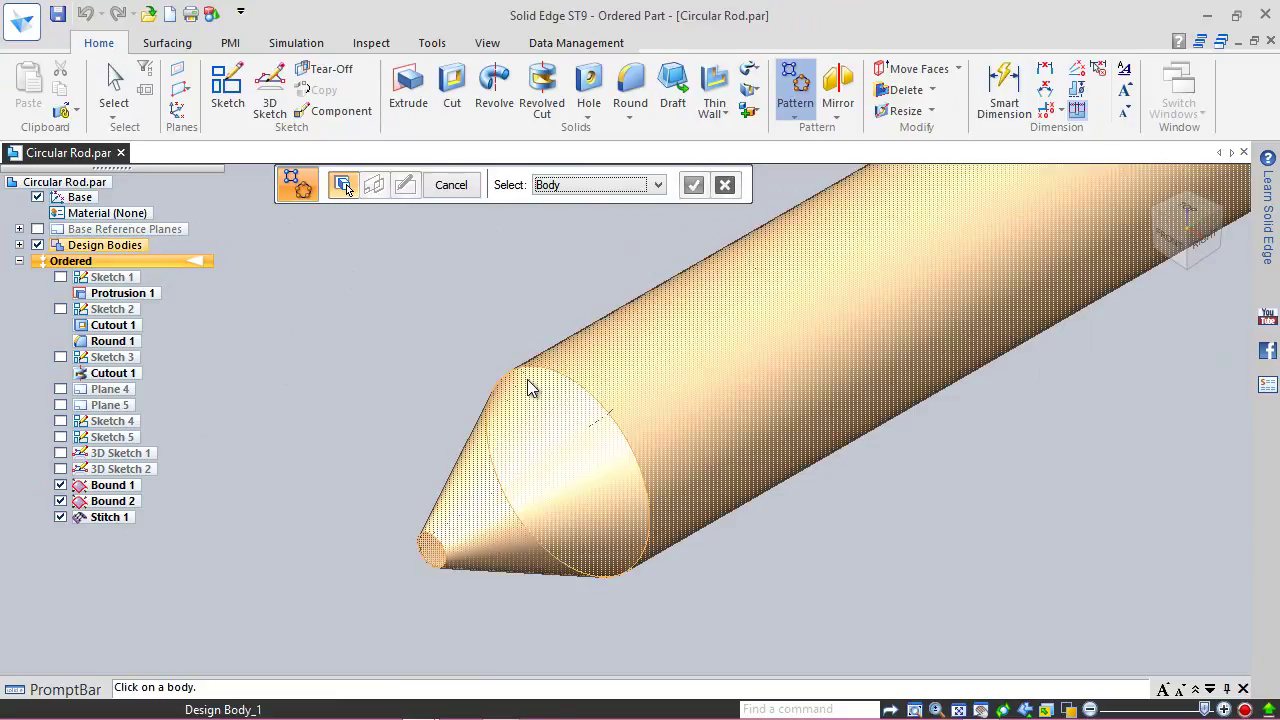
right_click(528, 382)
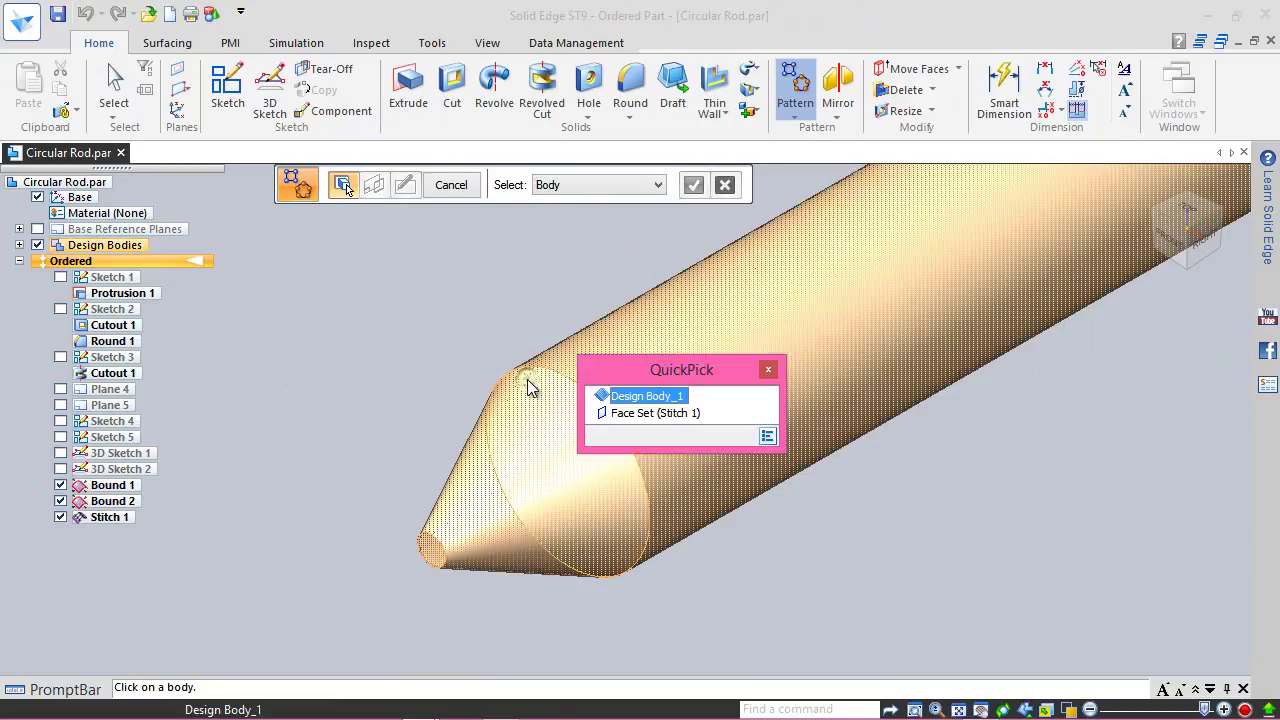
click(626, 410)
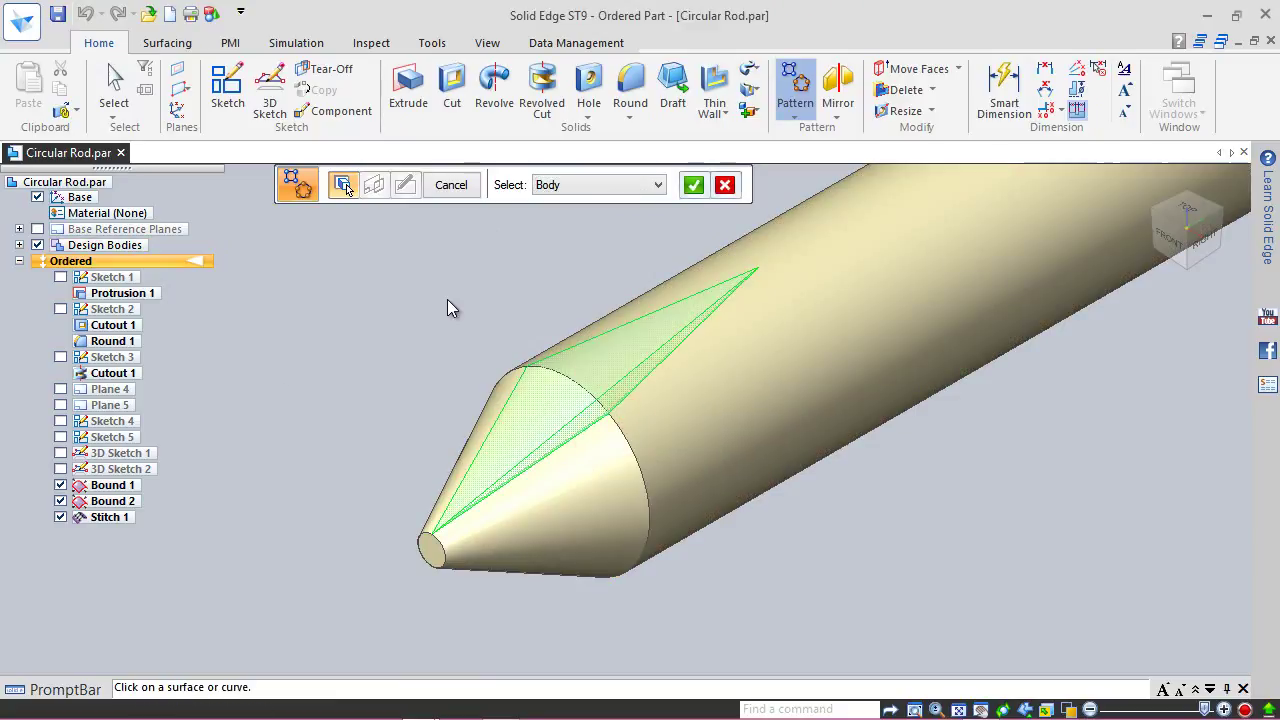
click(692, 190)
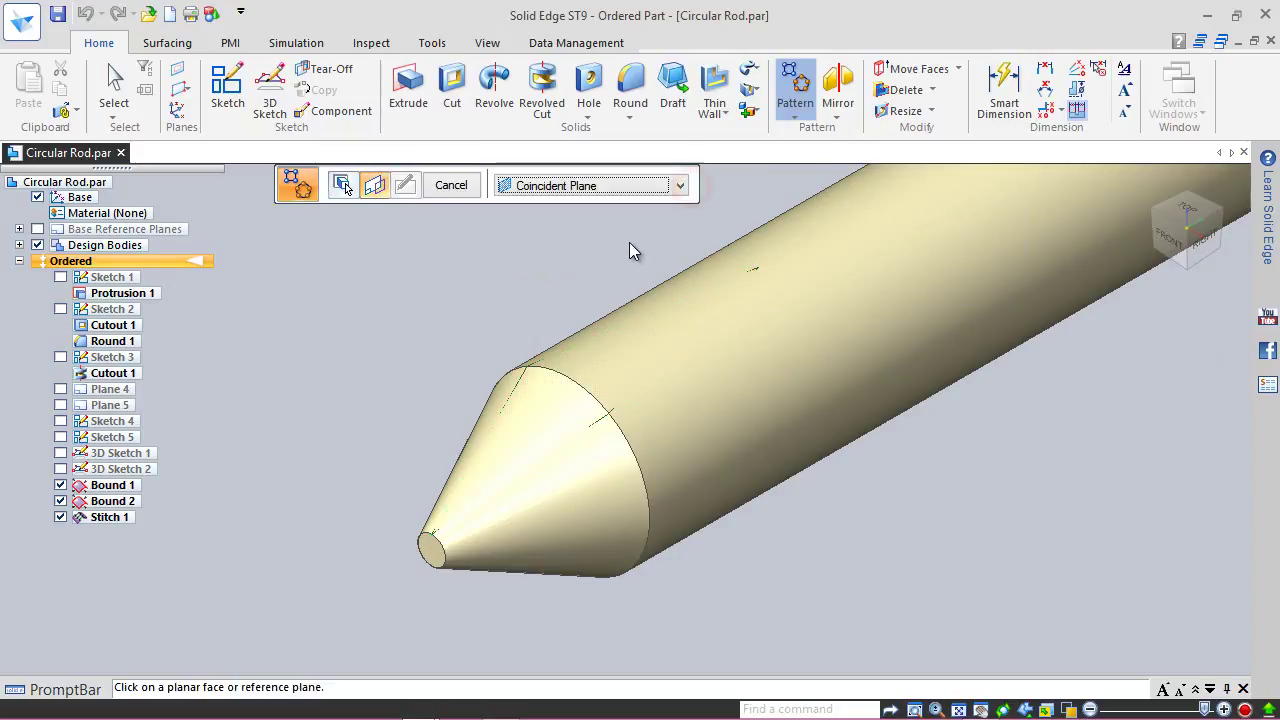
Step: Show Plane 4 and use it as the coincident plane for the pattern profile
scroll(486, 503, down, 2)
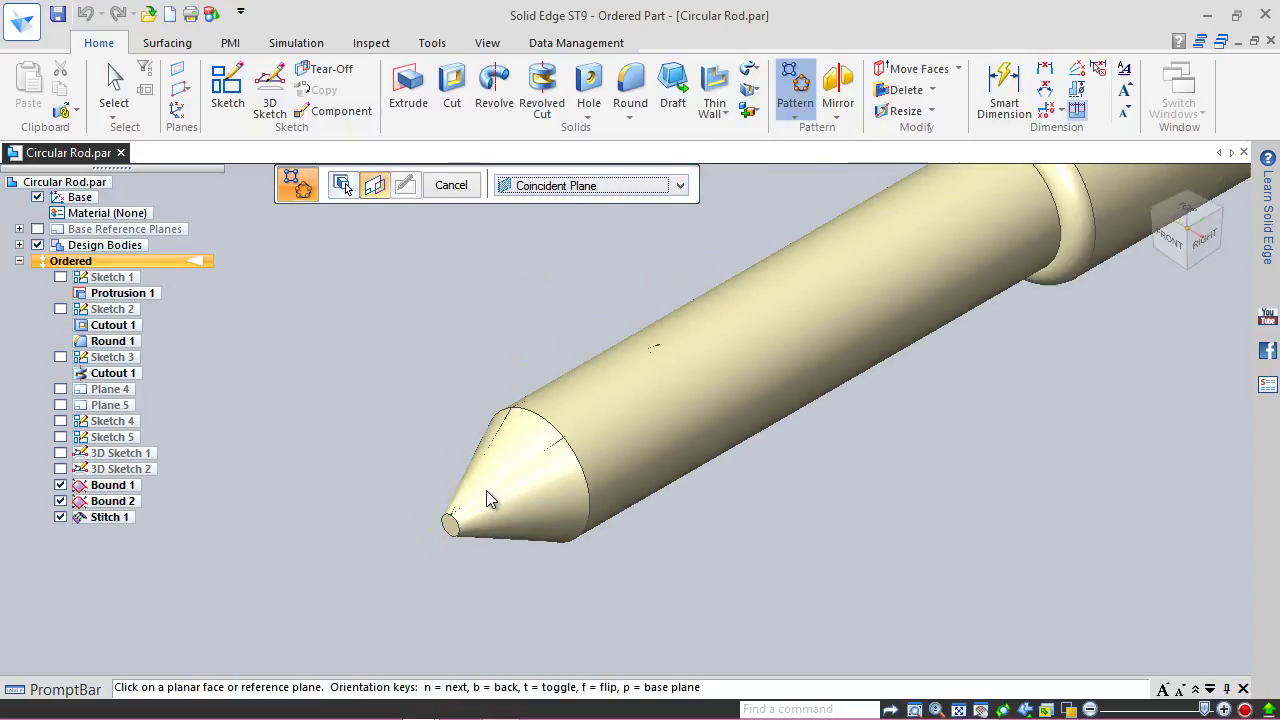
click(61, 389)
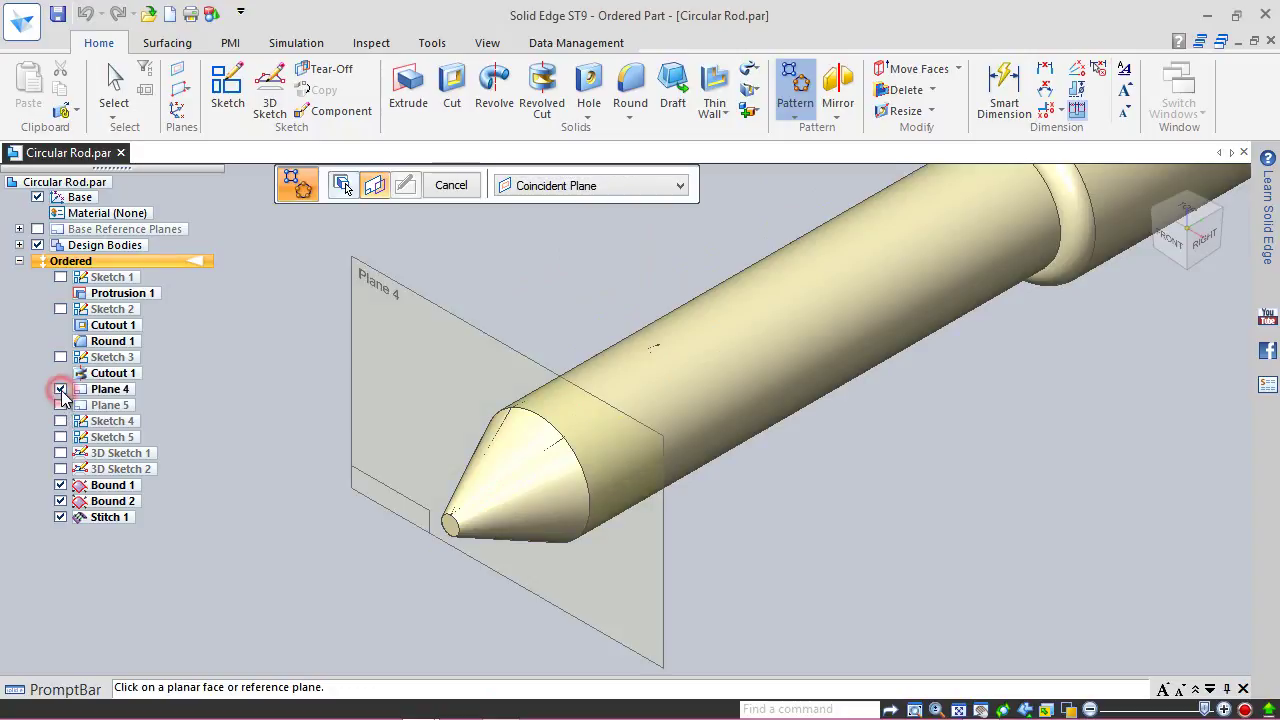
click(351, 357)
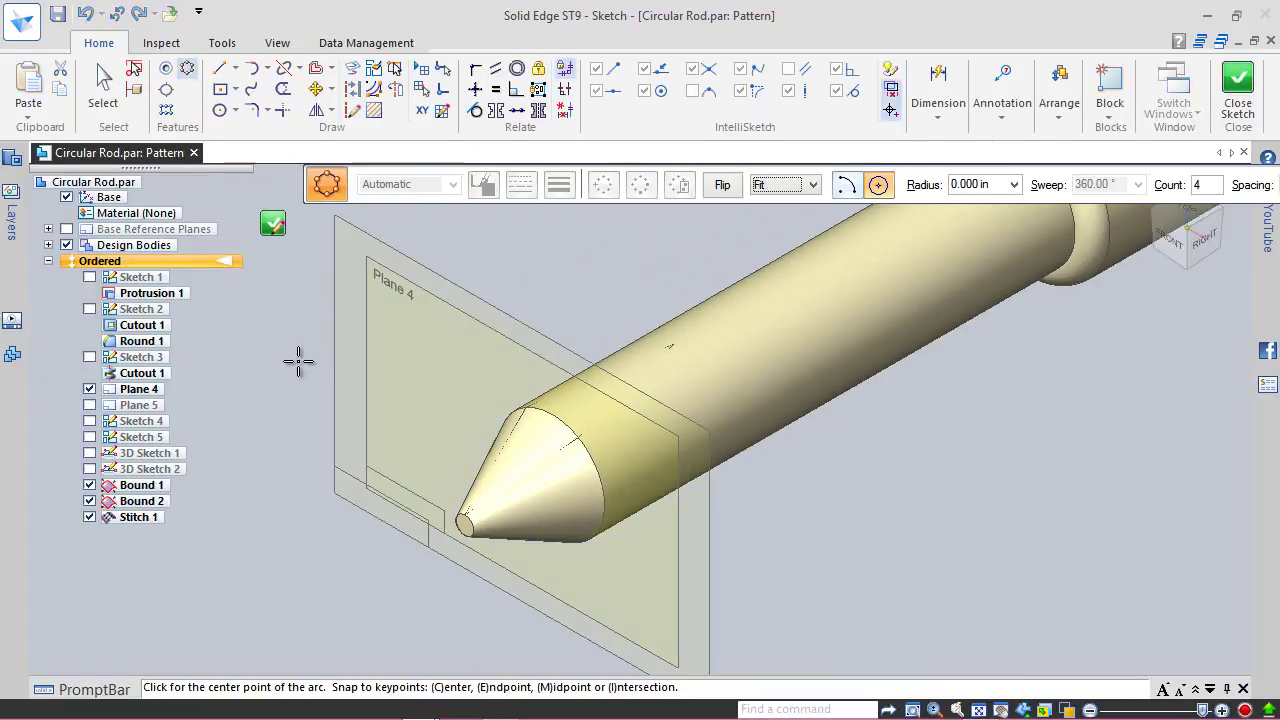
Step: Define a full-circle Fit pattern of 4 occurrences centred on the rod axis, with radius about 0.094 in, and finish the pattern
click(1167, 237)
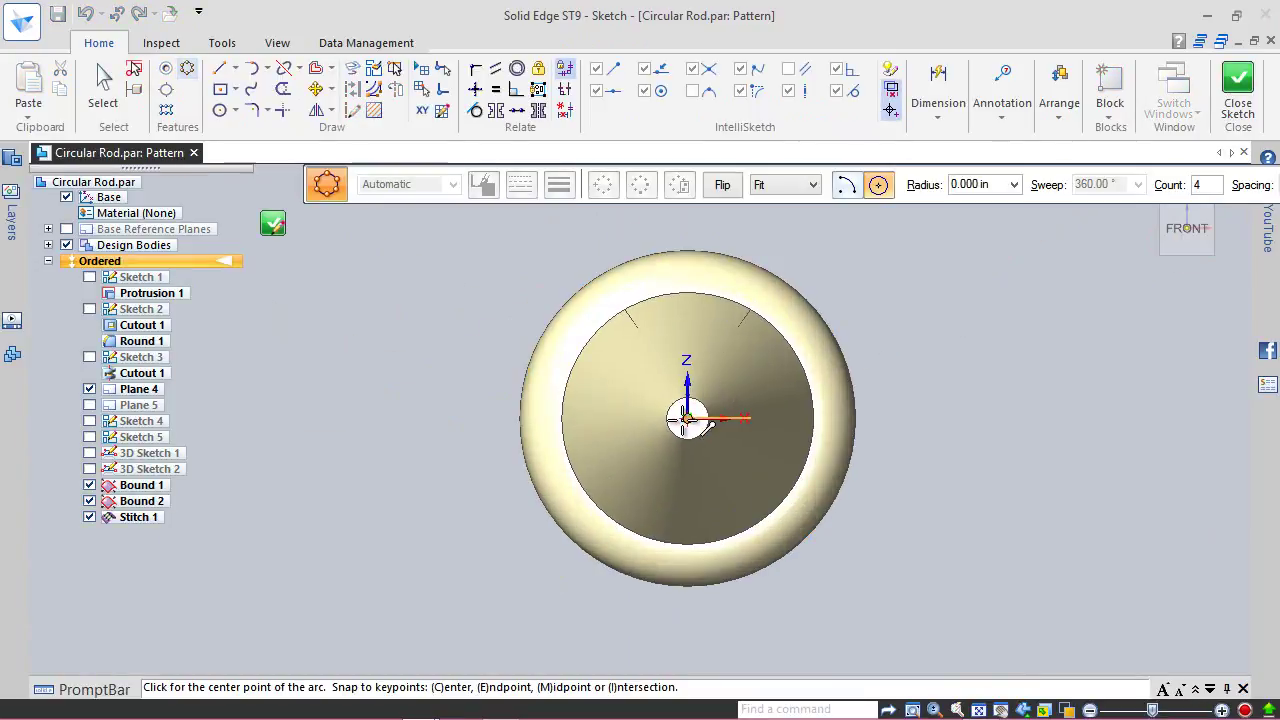
click(686, 418)
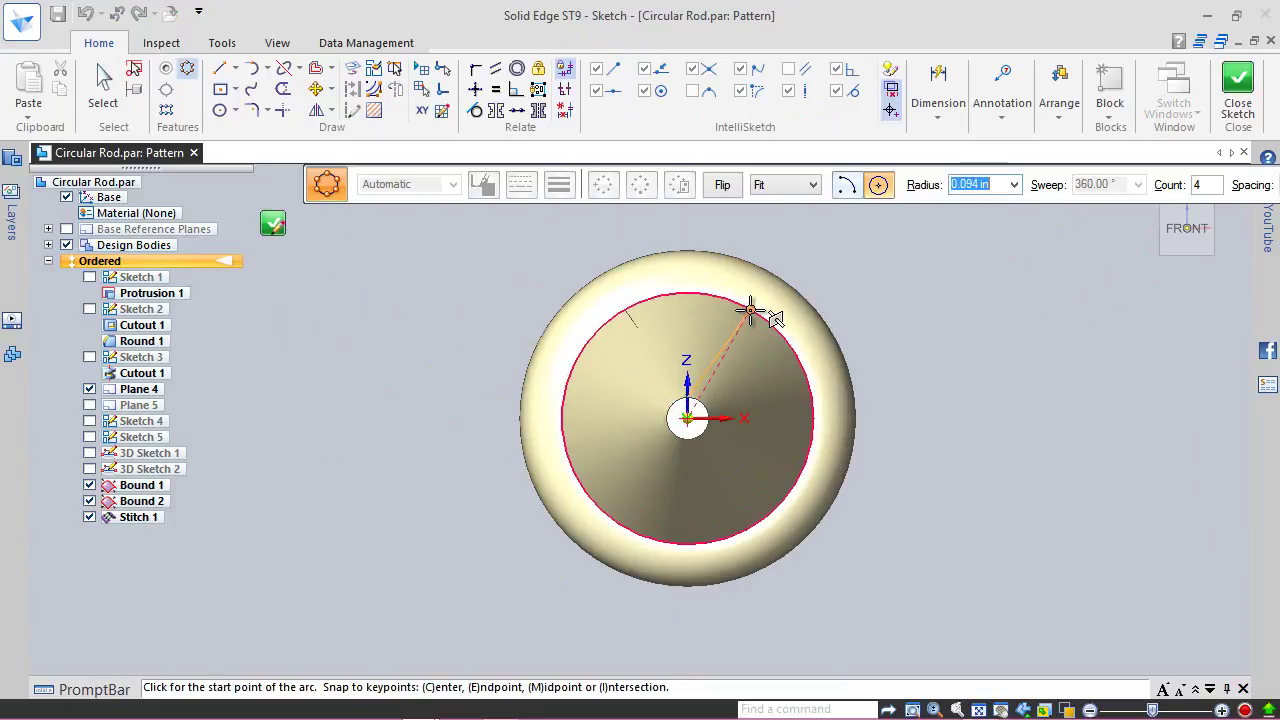
click(750, 311)
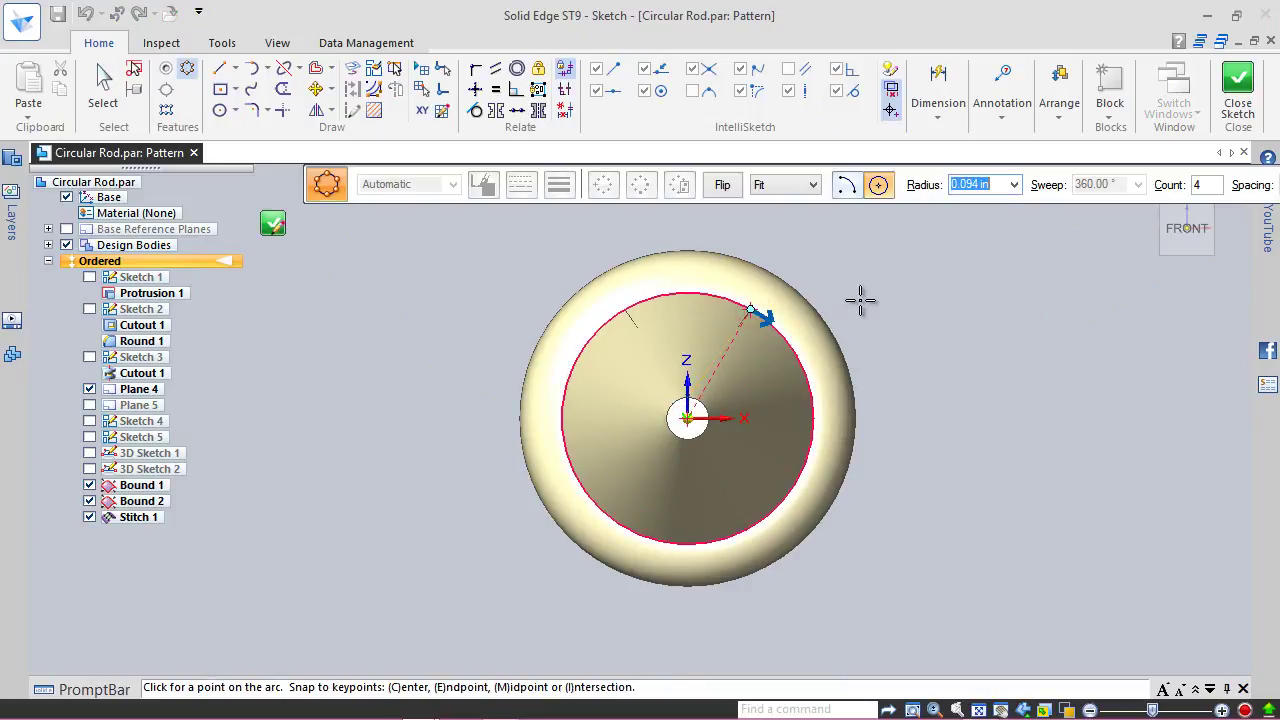
click(860, 300)
key(Escape)
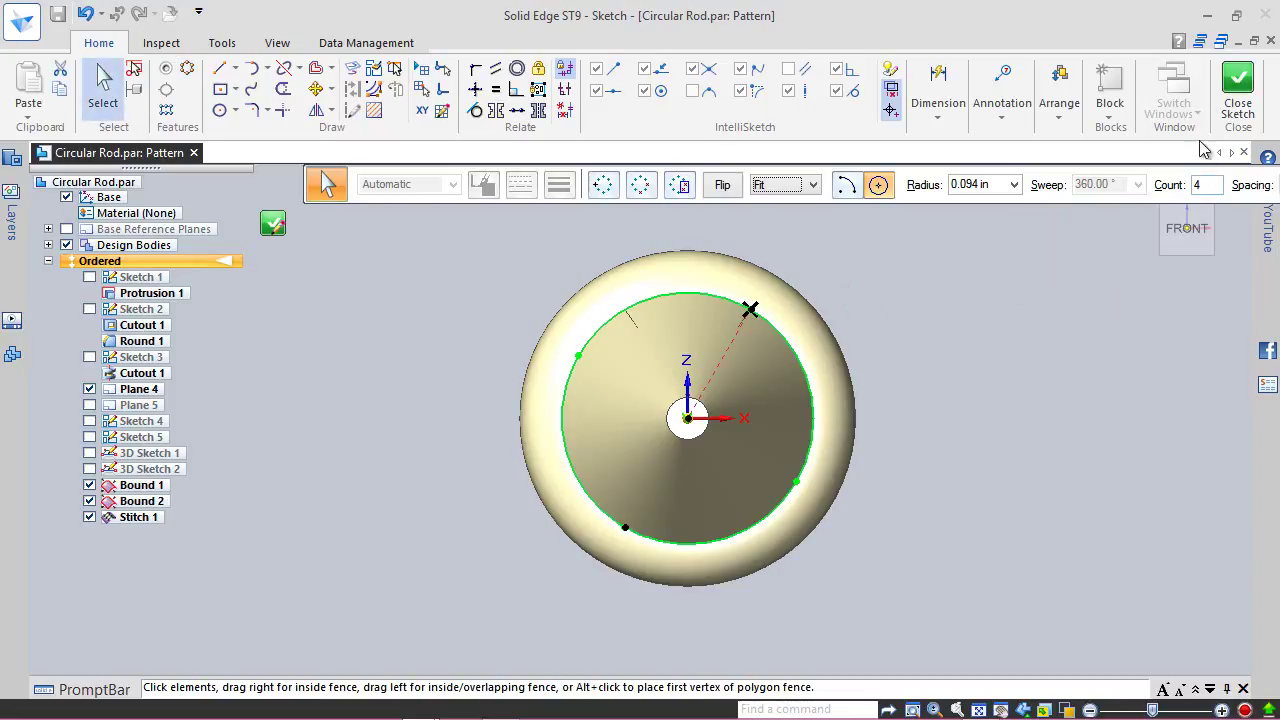
click(1237, 82)
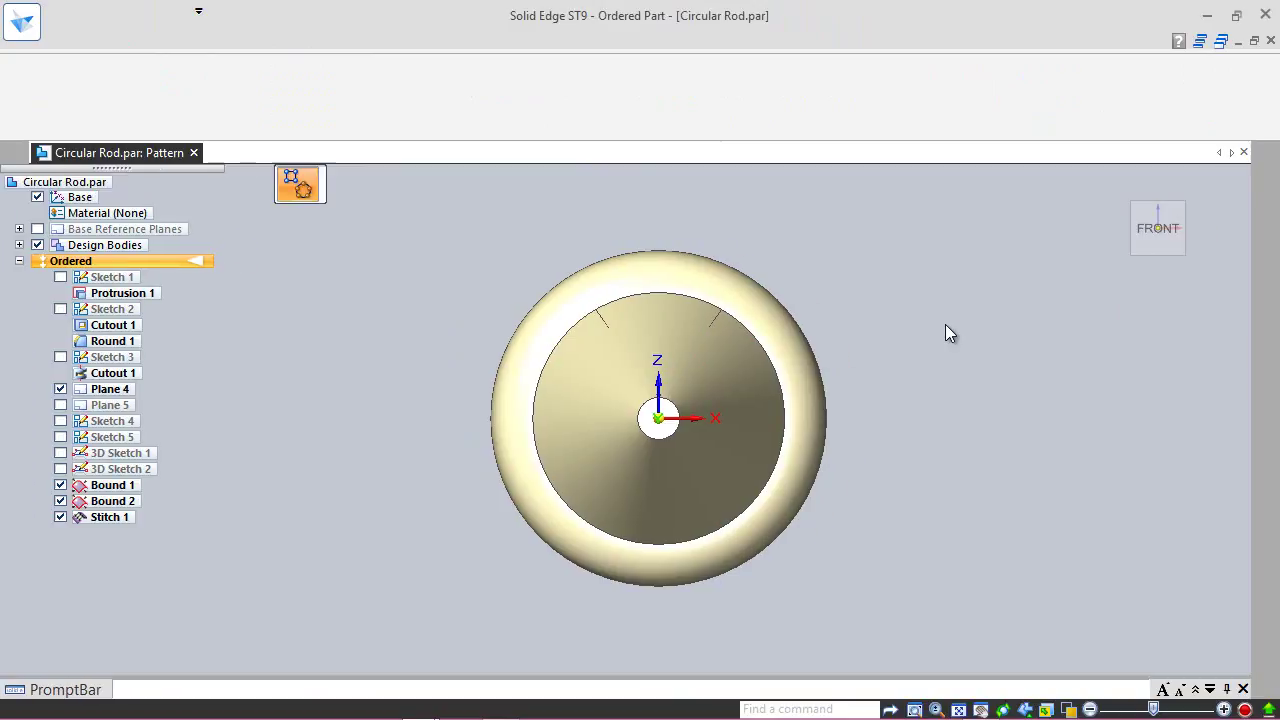
click(455, 184)
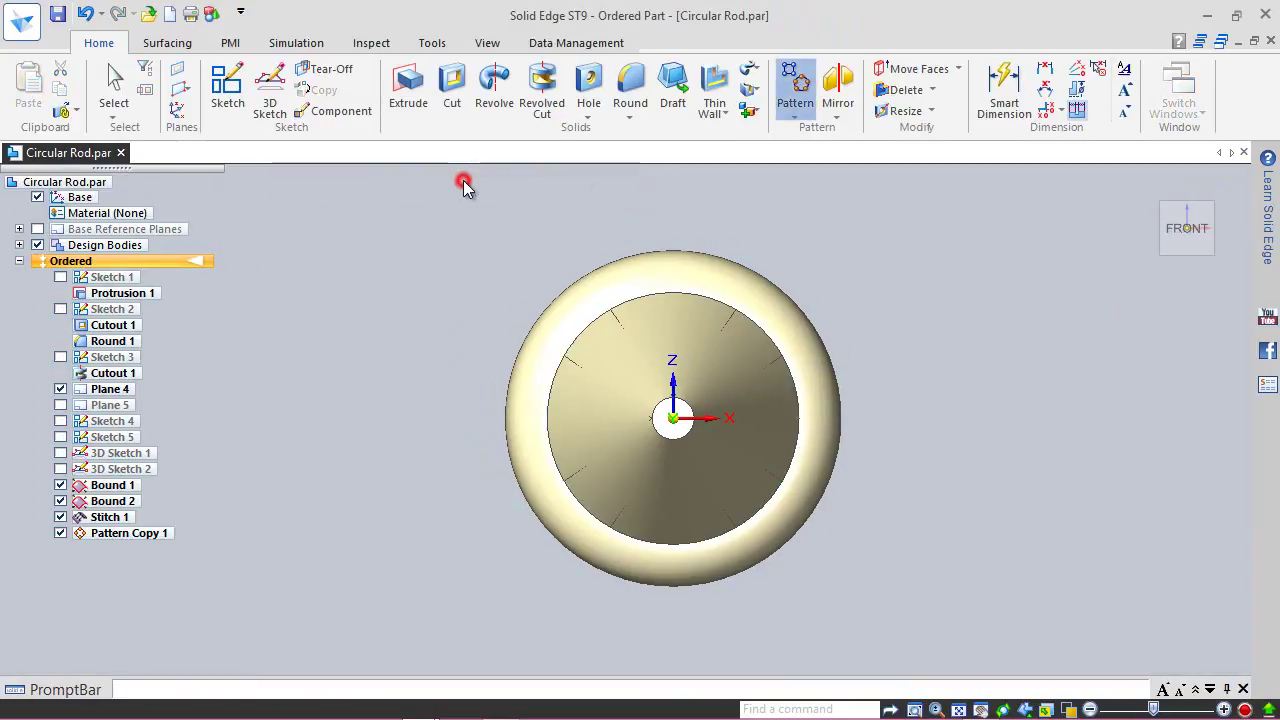
Step: Hide Plane 4 and save the part
click(1210, 208)
scroll(720, 286, down, 2)
scroll(430, 487, up, 5)
scroll(430, 487, up, 5)
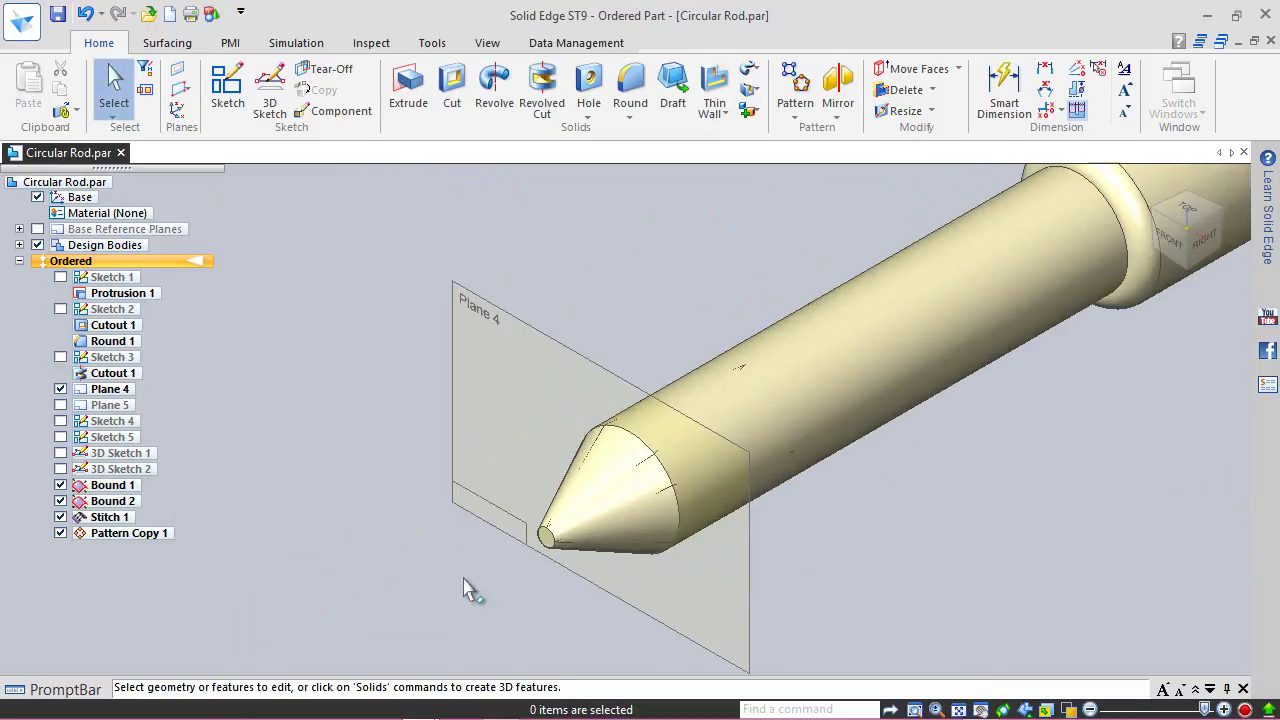
click(406, 424)
click(60, 390)
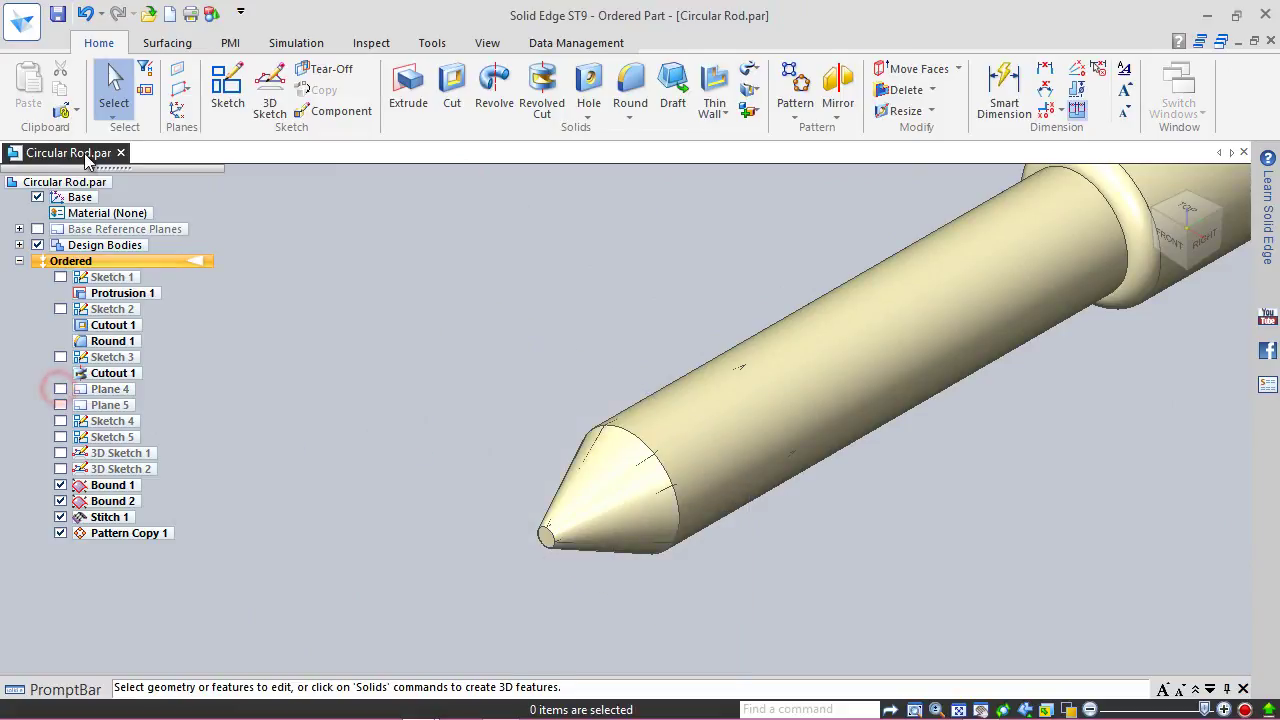
click(57, 14)
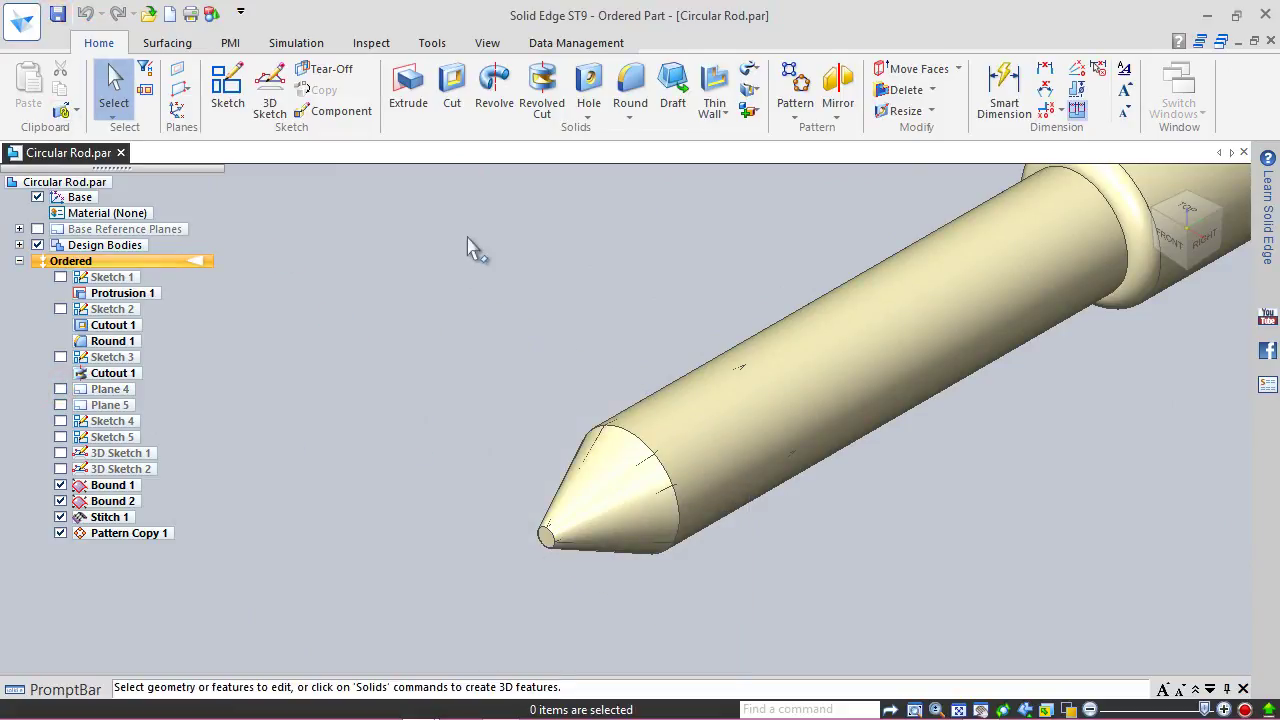
Step: Start a Boolean Subtract with the solid rod body as the target
click(750, 110)
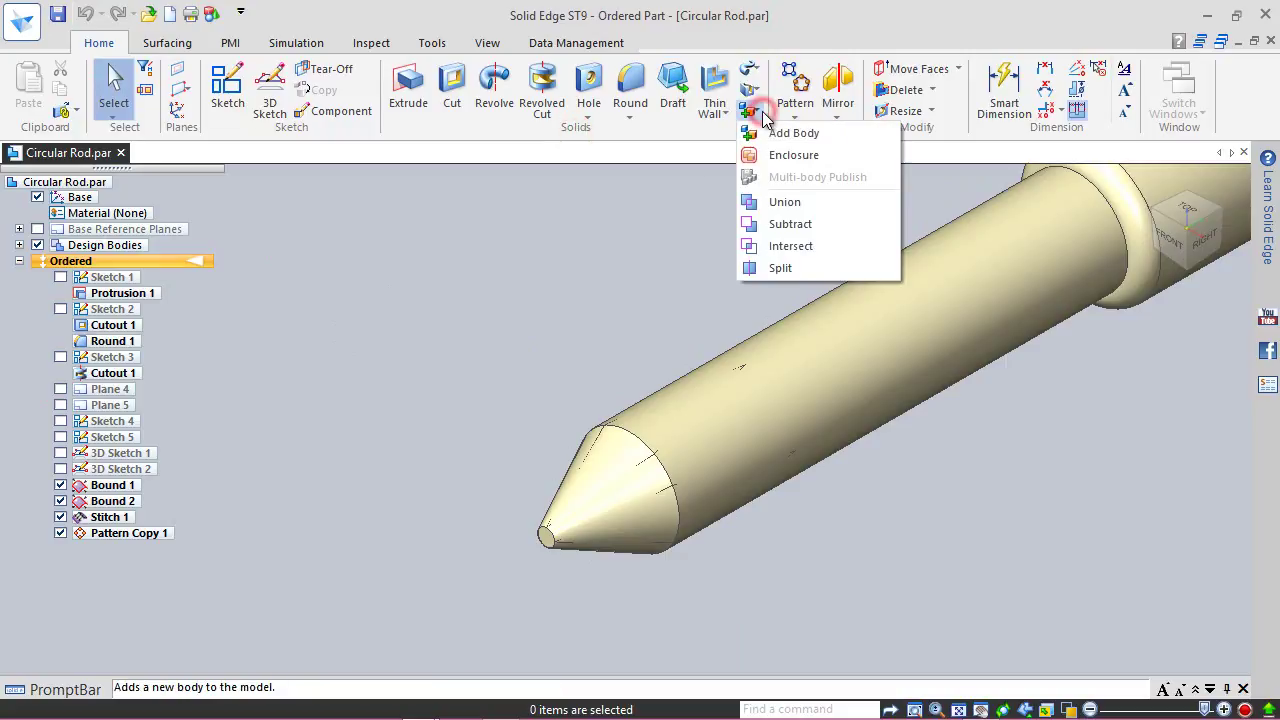
click(790, 224)
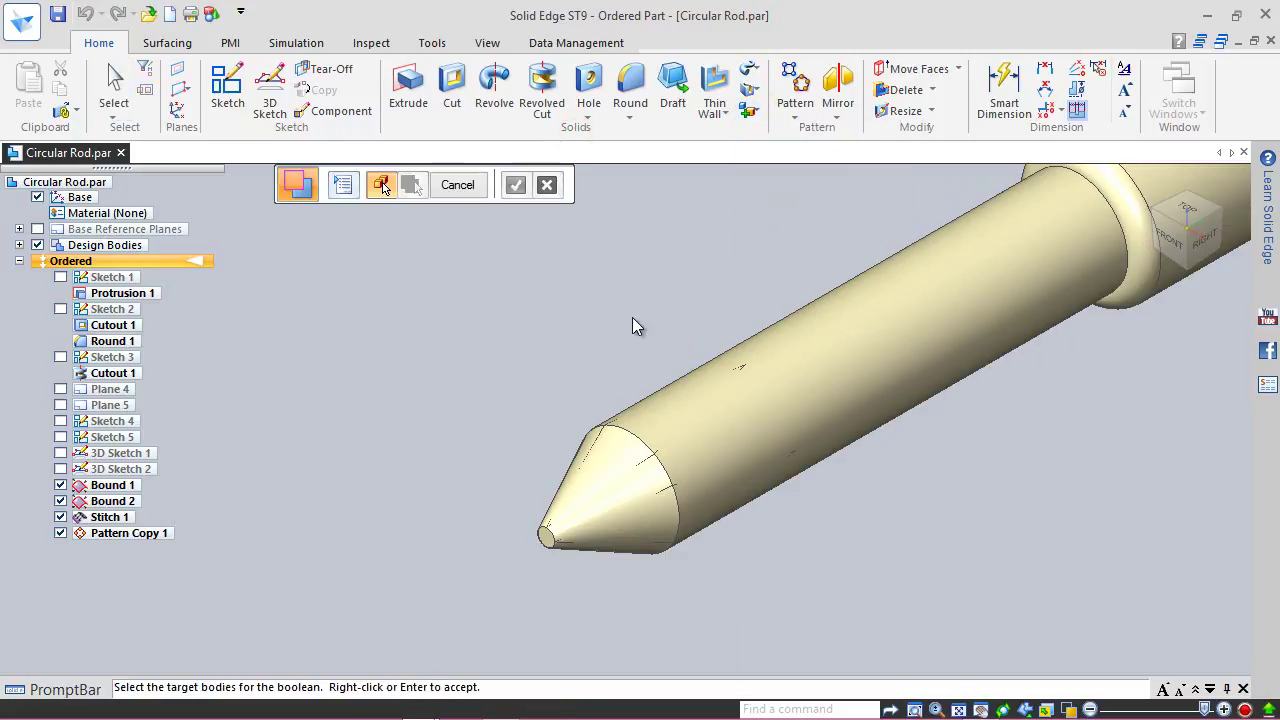
click(914, 265)
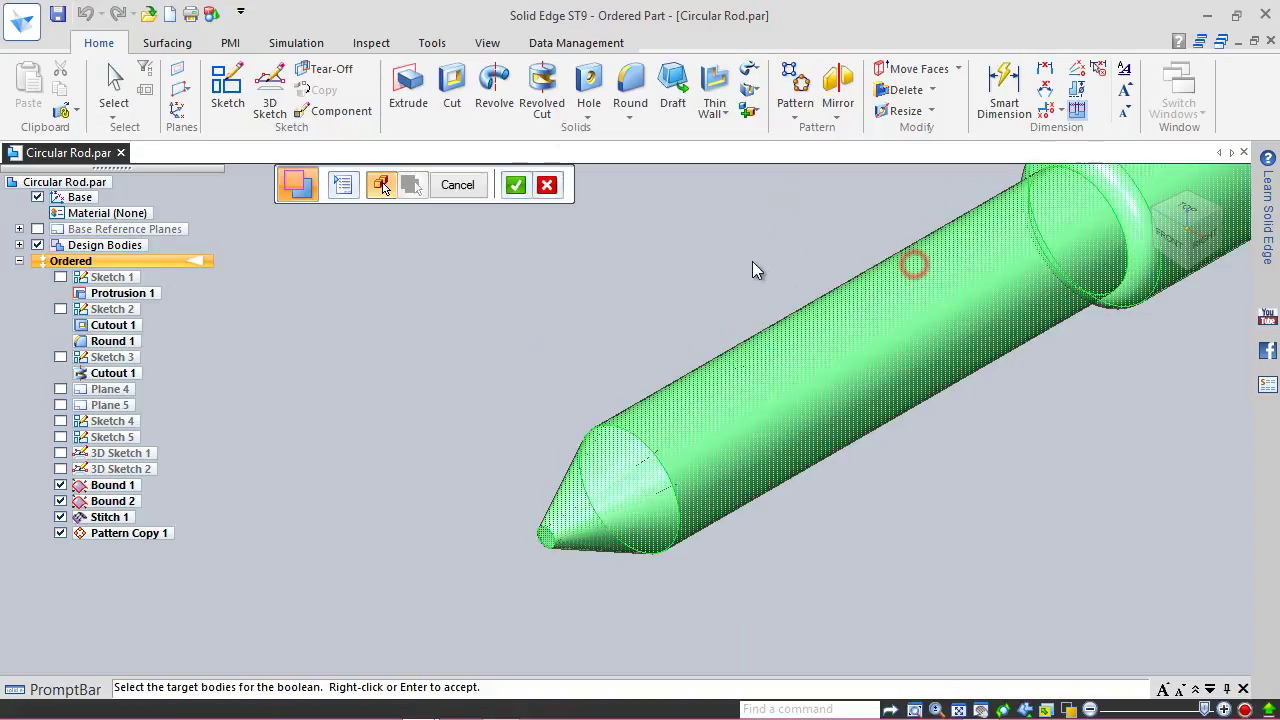
click(515, 184)
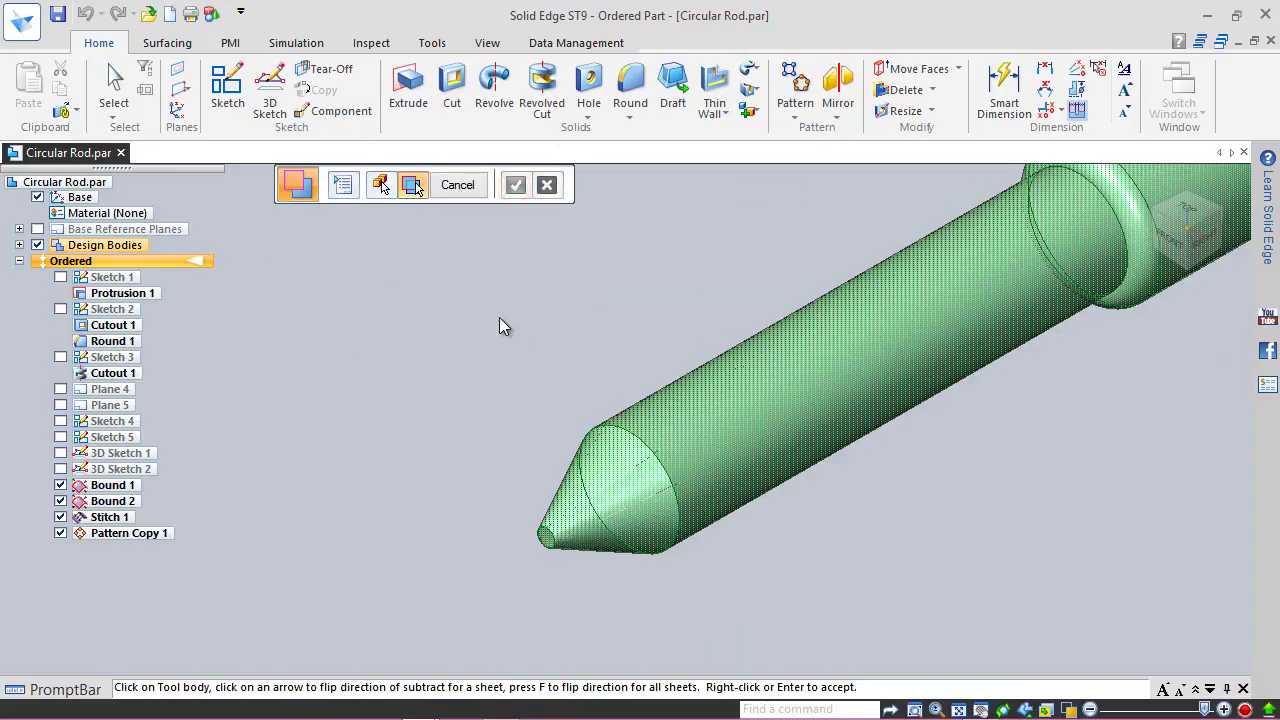
Step: Pick the stitched surface and its three patterned copies around the tip as the Subtract tool bodies, removing material outward
scroll(551, 590, up, 2)
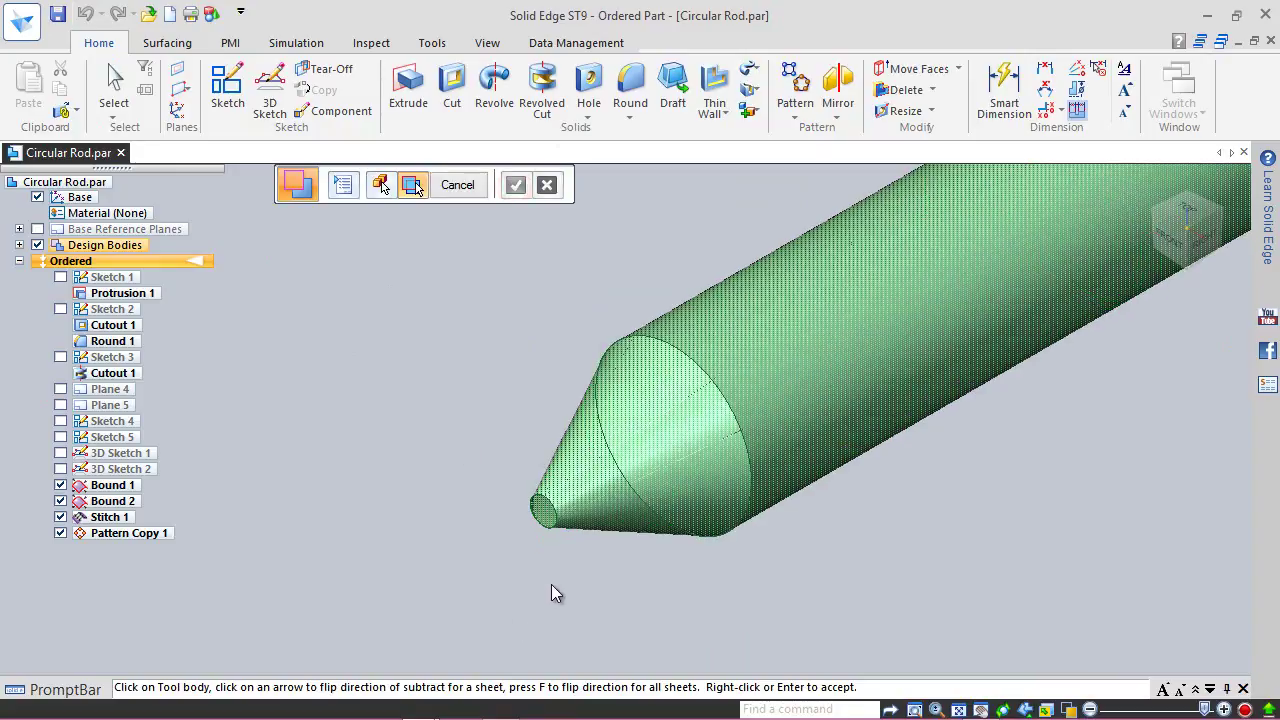
click(676, 403)
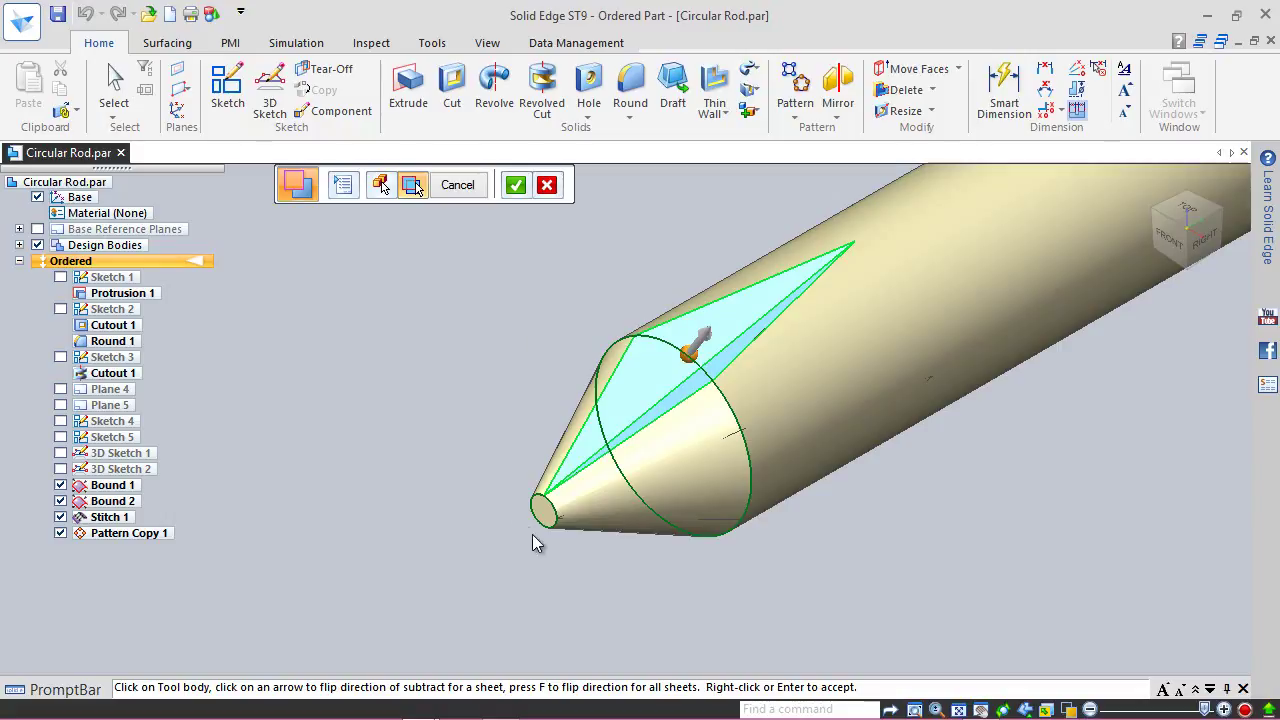
click(710, 473)
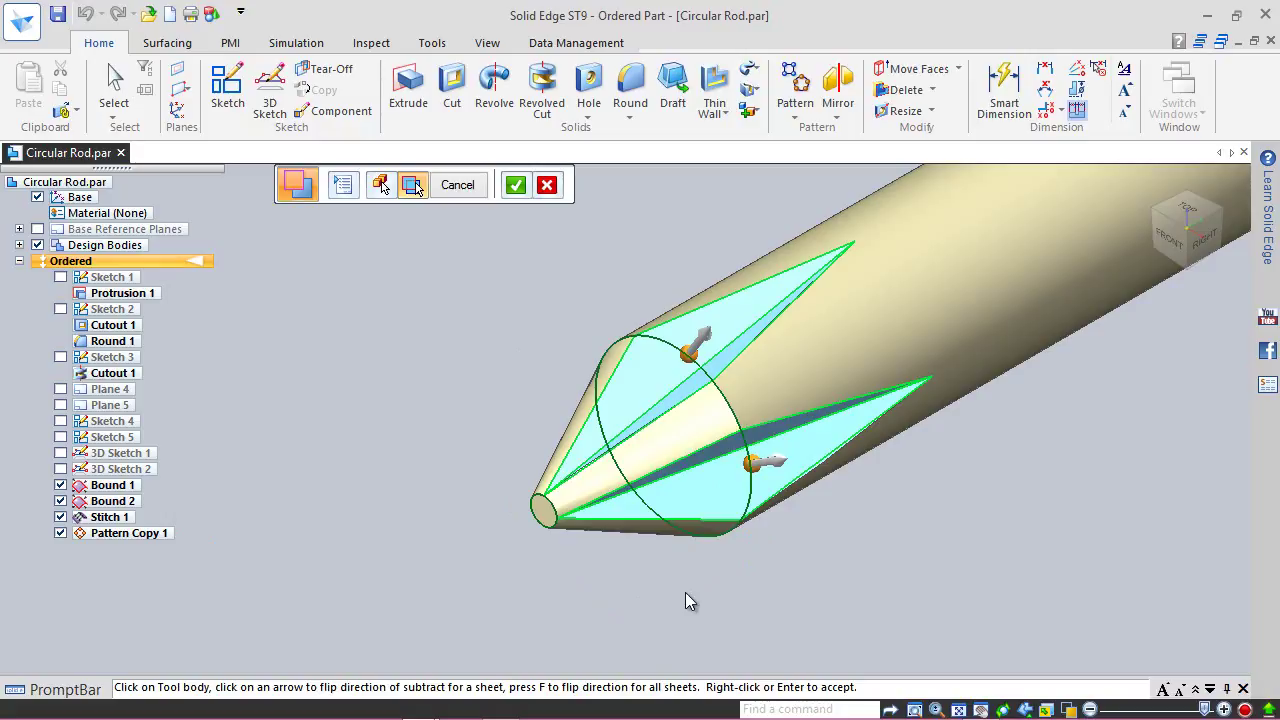
mouse_move(685, 592)
shift+middle_down()
mouse_move(686, 571)
mouse_move(686, 594)
shift+middle_up()
scroll(640, 580, down, 3)
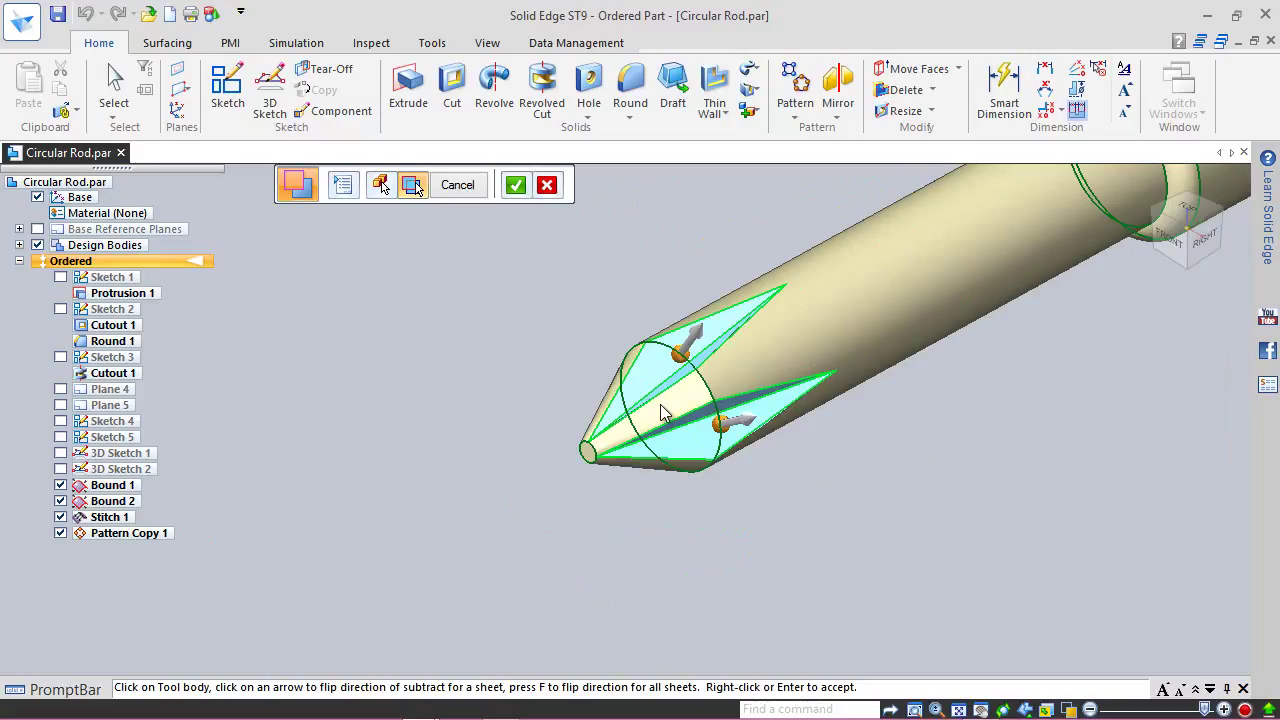
middle_drag(605, 400, 601, 407)
click(638, 512)
middle_drag(617, 528, 551, 464)
middle_drag(800, 430, 672, 437)
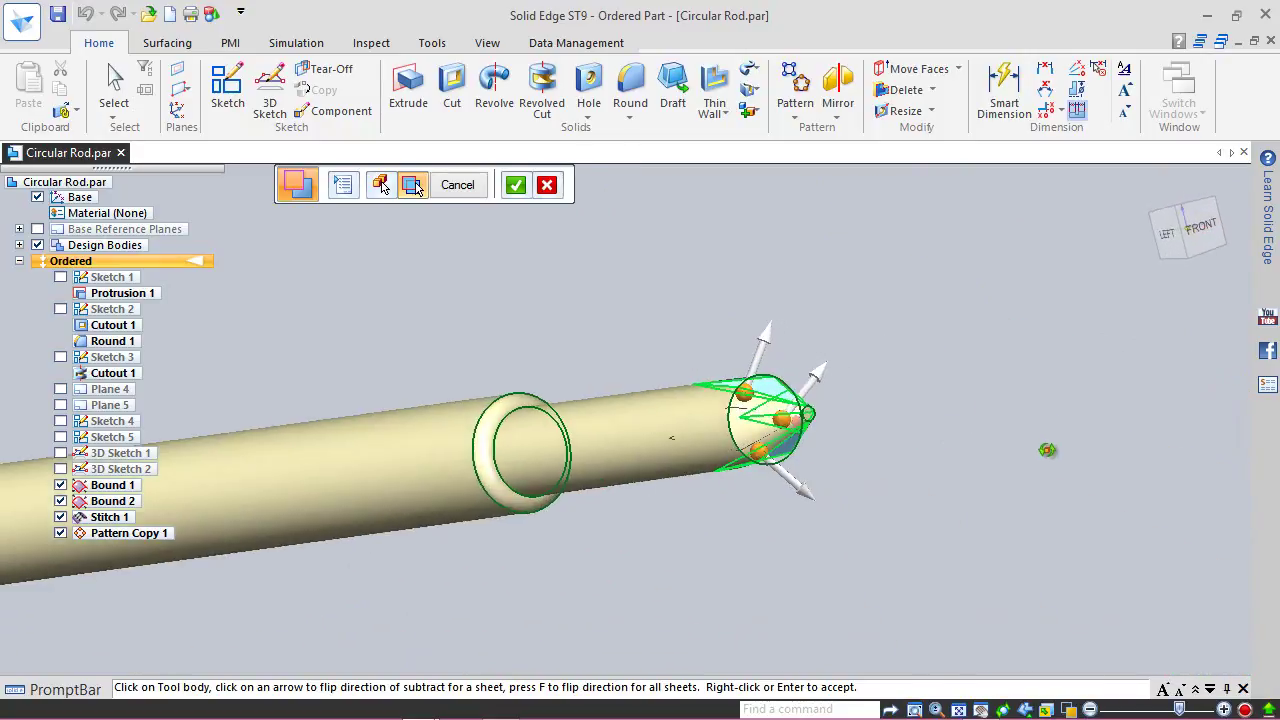
right_click(747, 430)
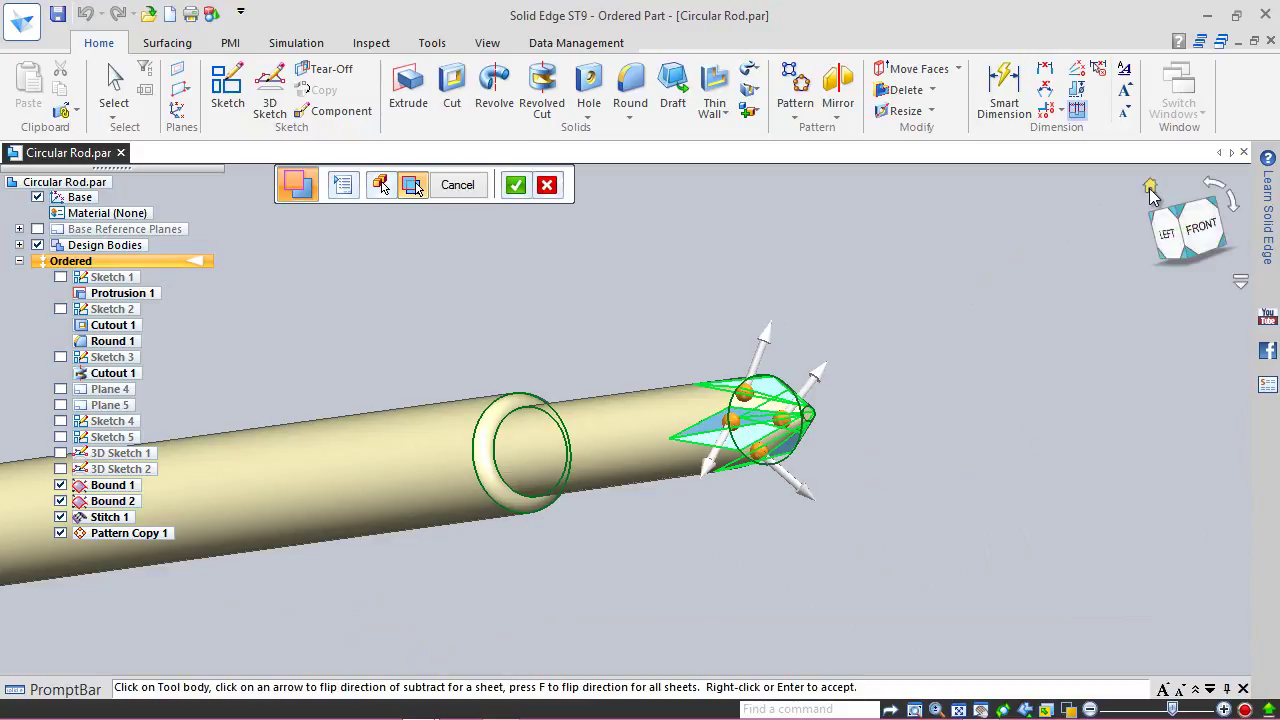
Step: Accept the four tool surfaces, finish the subtraction at the rod's tip and end the Subtract command
click(1156, 196)
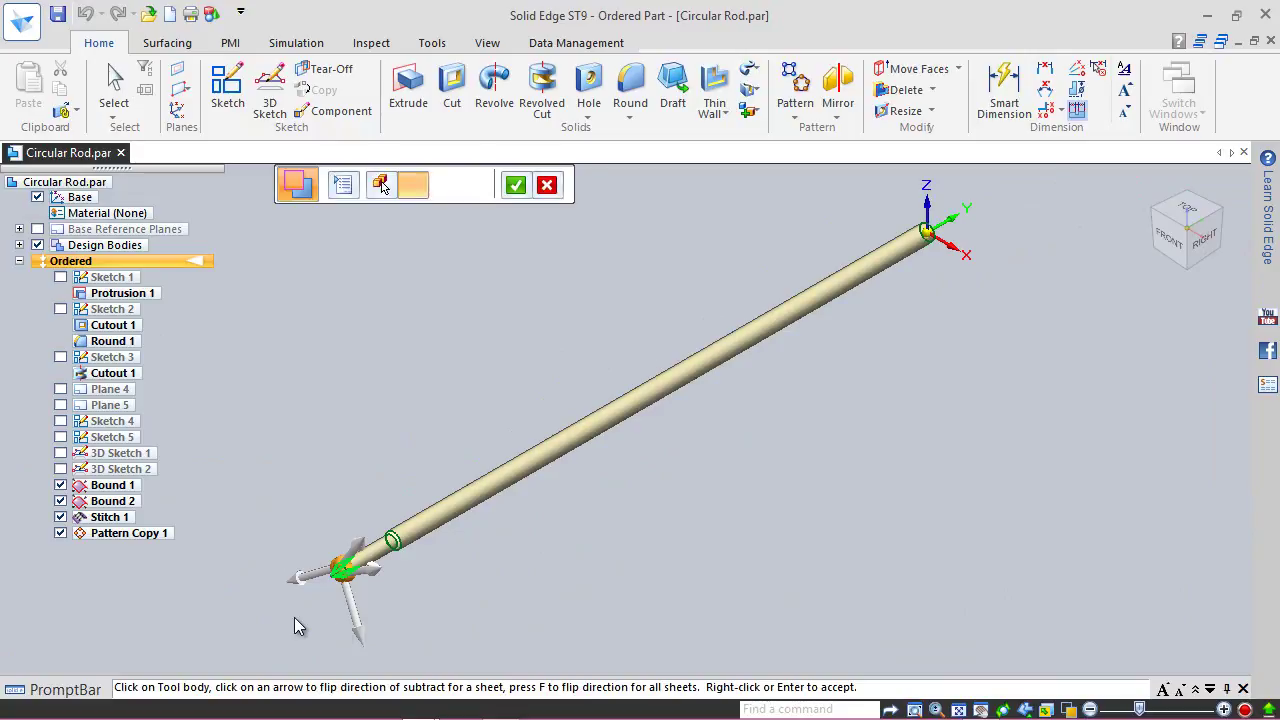
scroll(300, 620, up, 10)
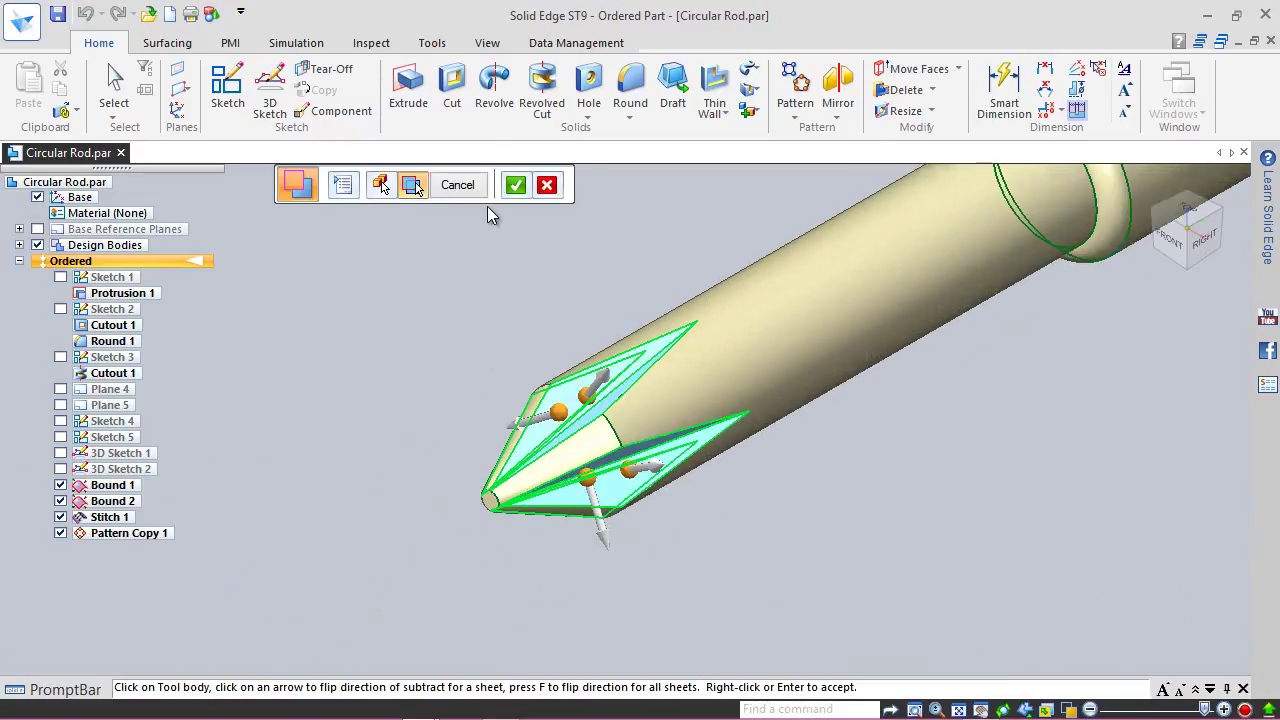
click(512, 188)
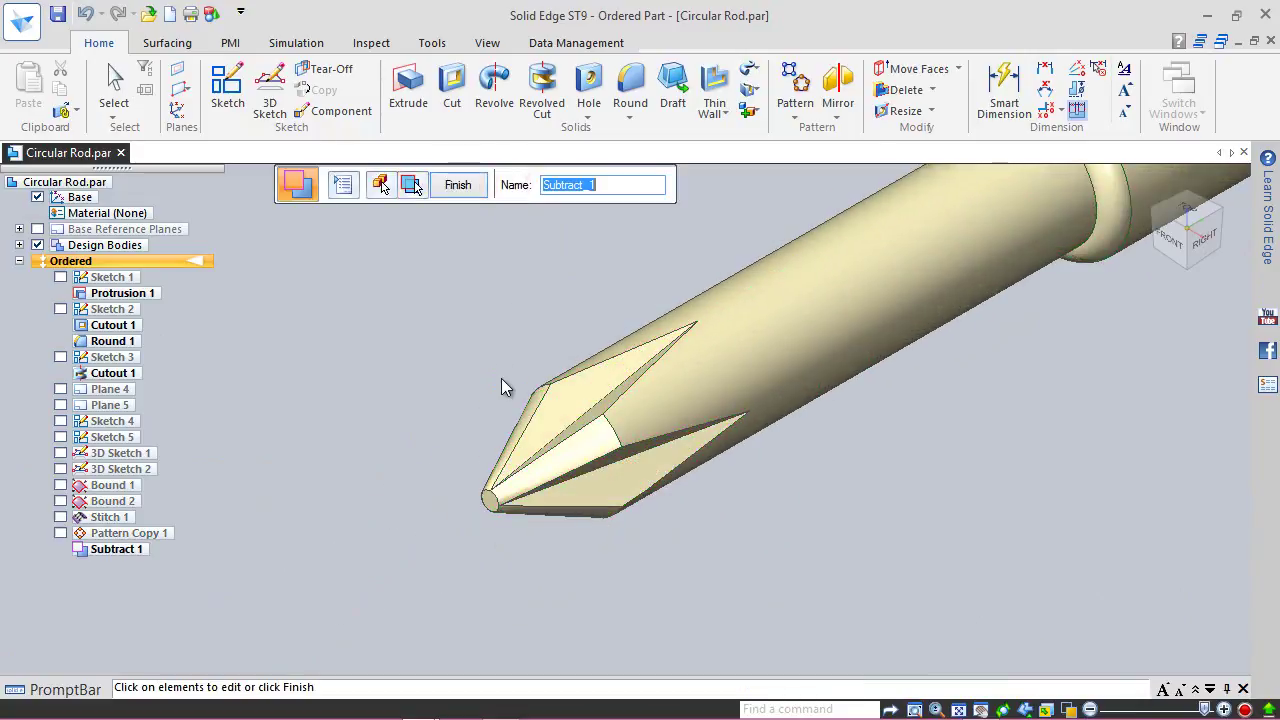
click(457, 185)
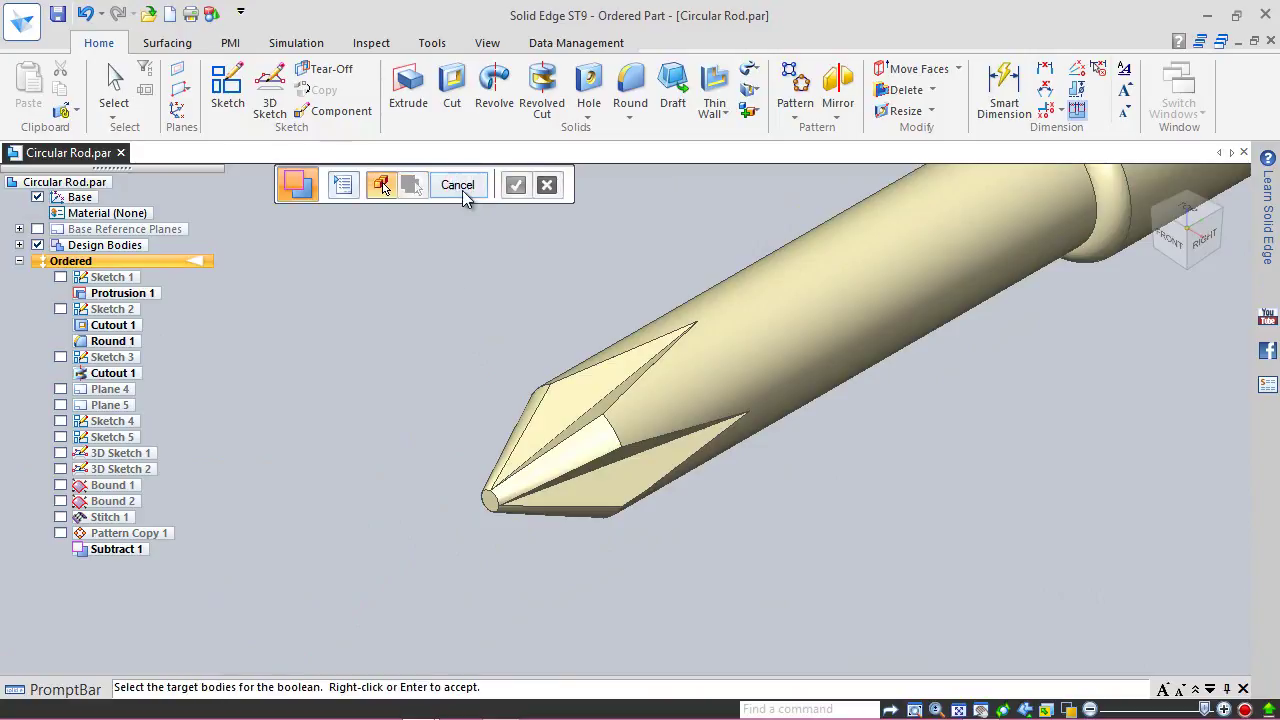
click(459, 185)
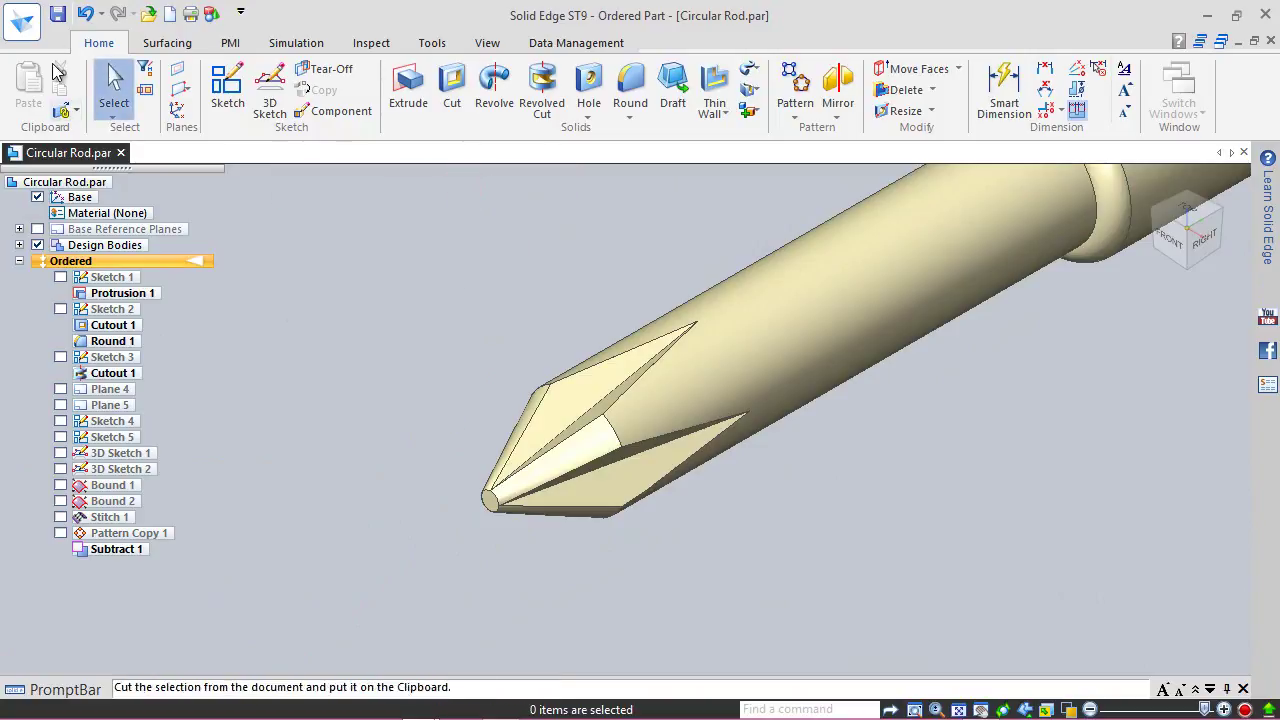
Step: Save the part and check the cross-shaped tip and the whole rod
click(57, 13)
middle_drag(505, 481, 588, 439)
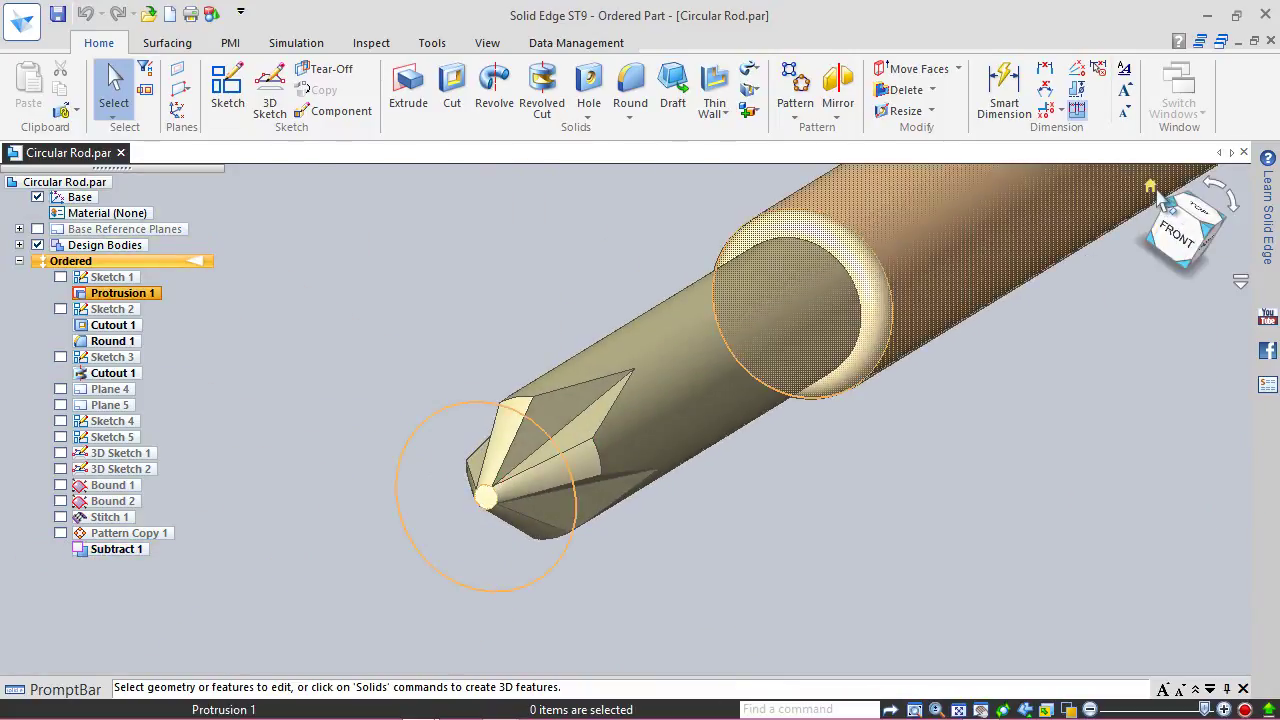
scroll(560, 310, down, 5)
key(ctrl+s)
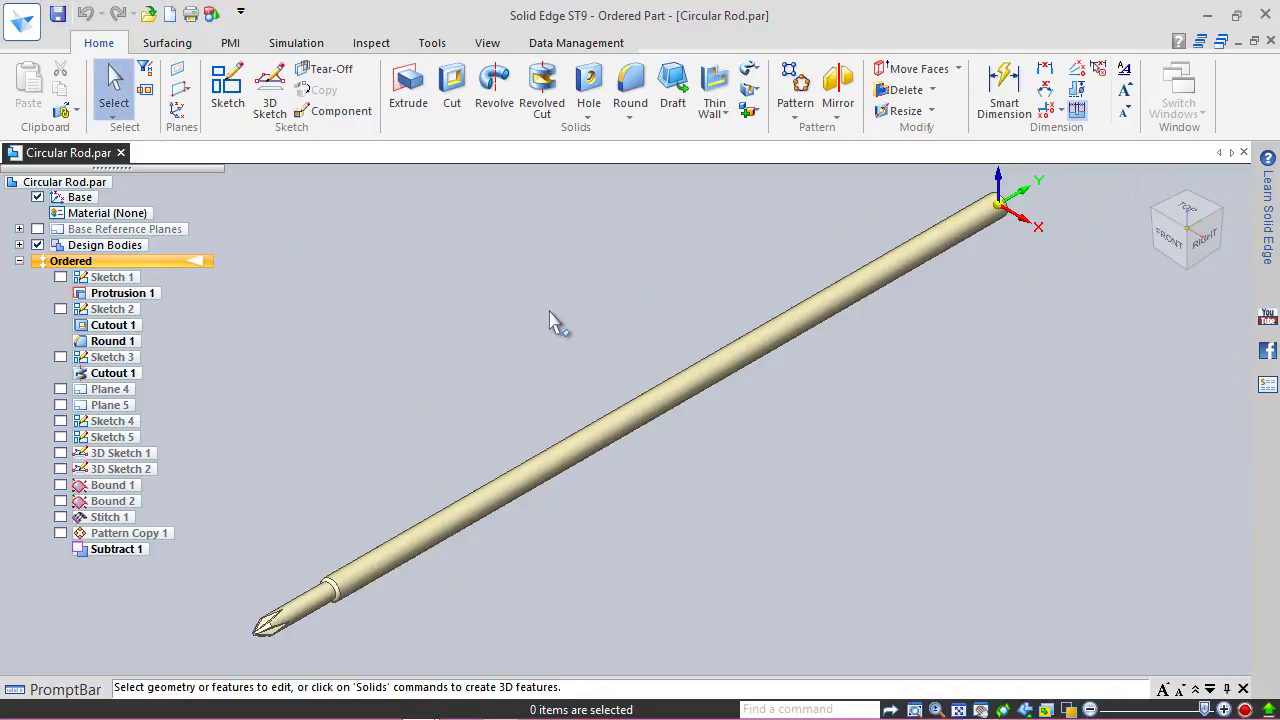
click(592, 336)
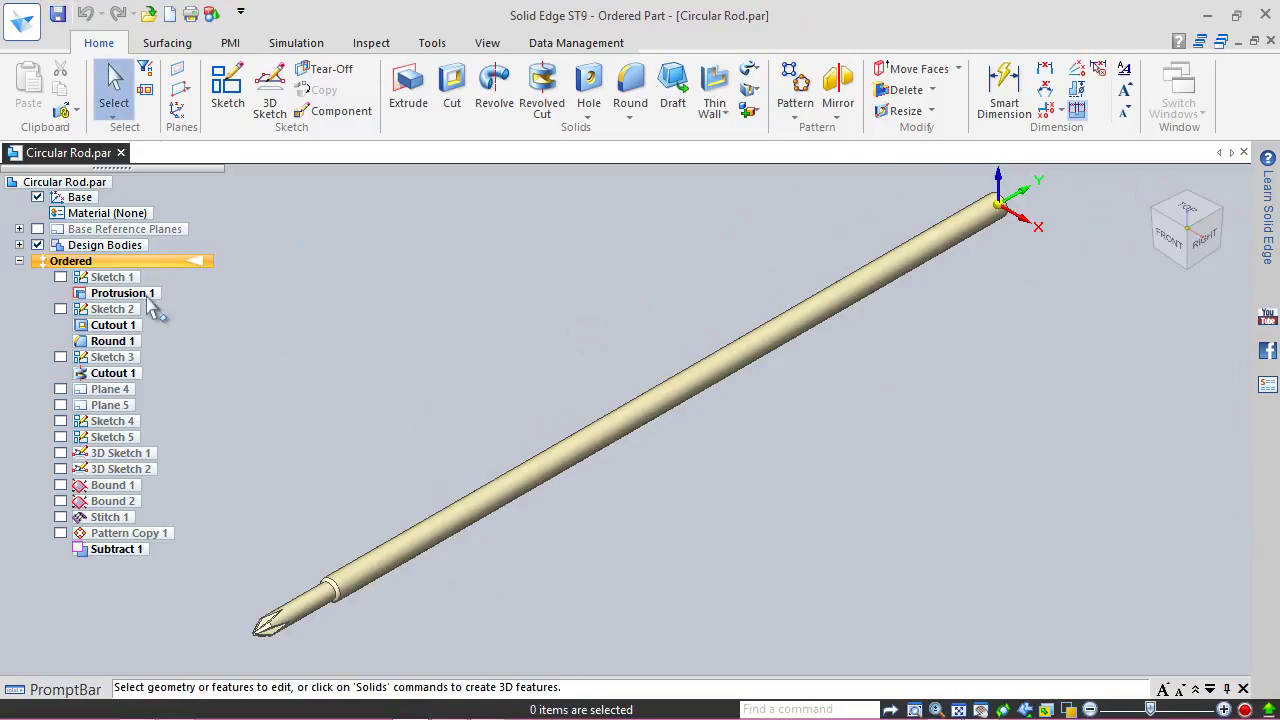
Step: Show the Right (yz) base reference plane and start a new sketch on it, viewing the rod's plain rear end from the right
click(18, 229)
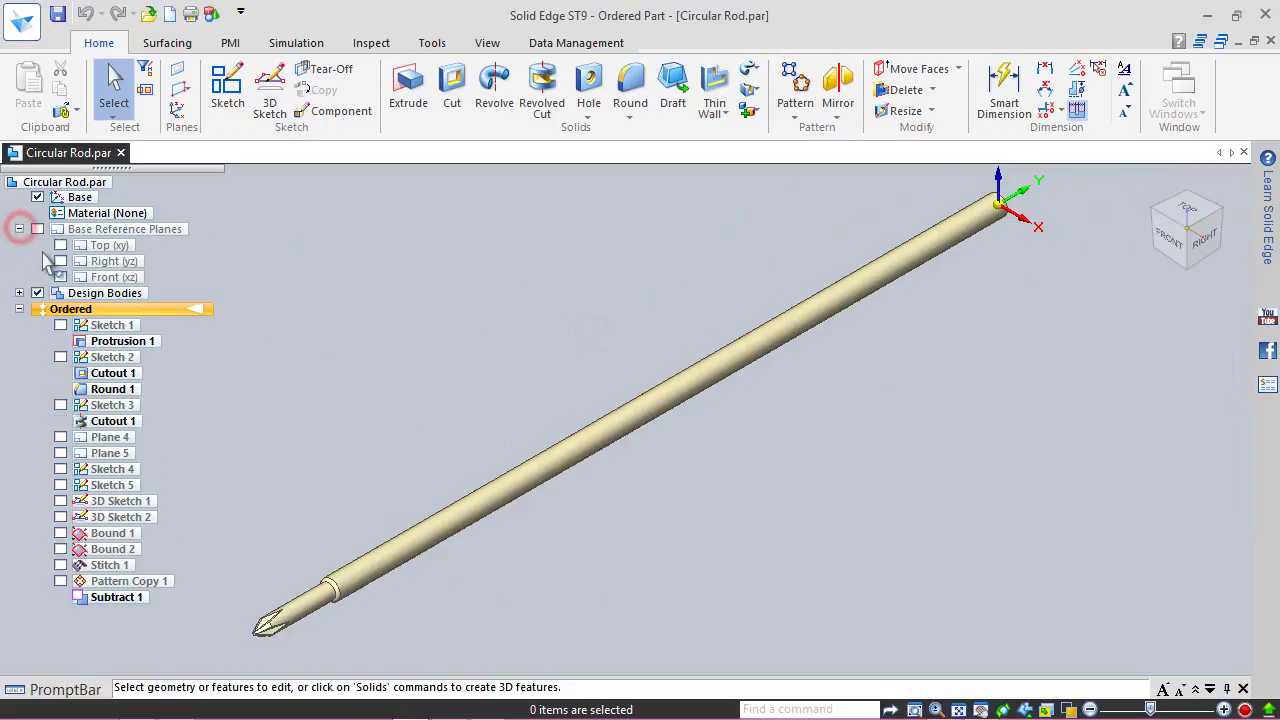
click(61, 245)
click(61, 245)
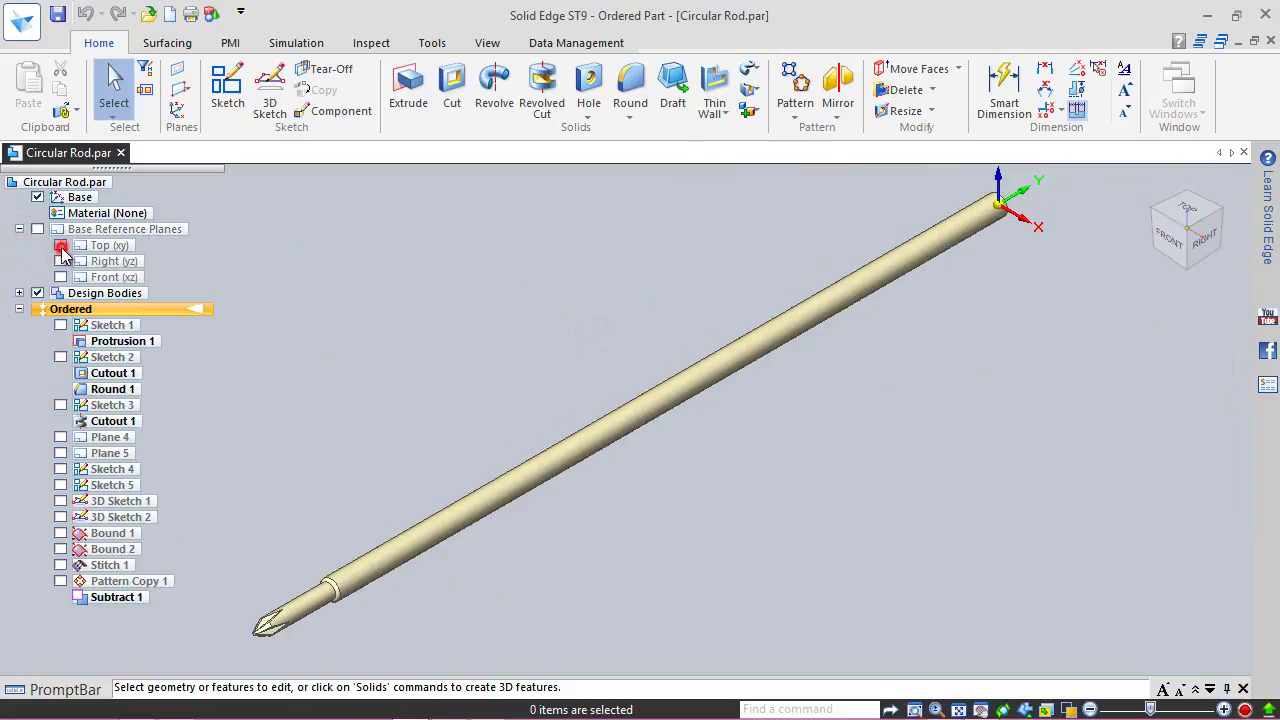
click(61, 262)
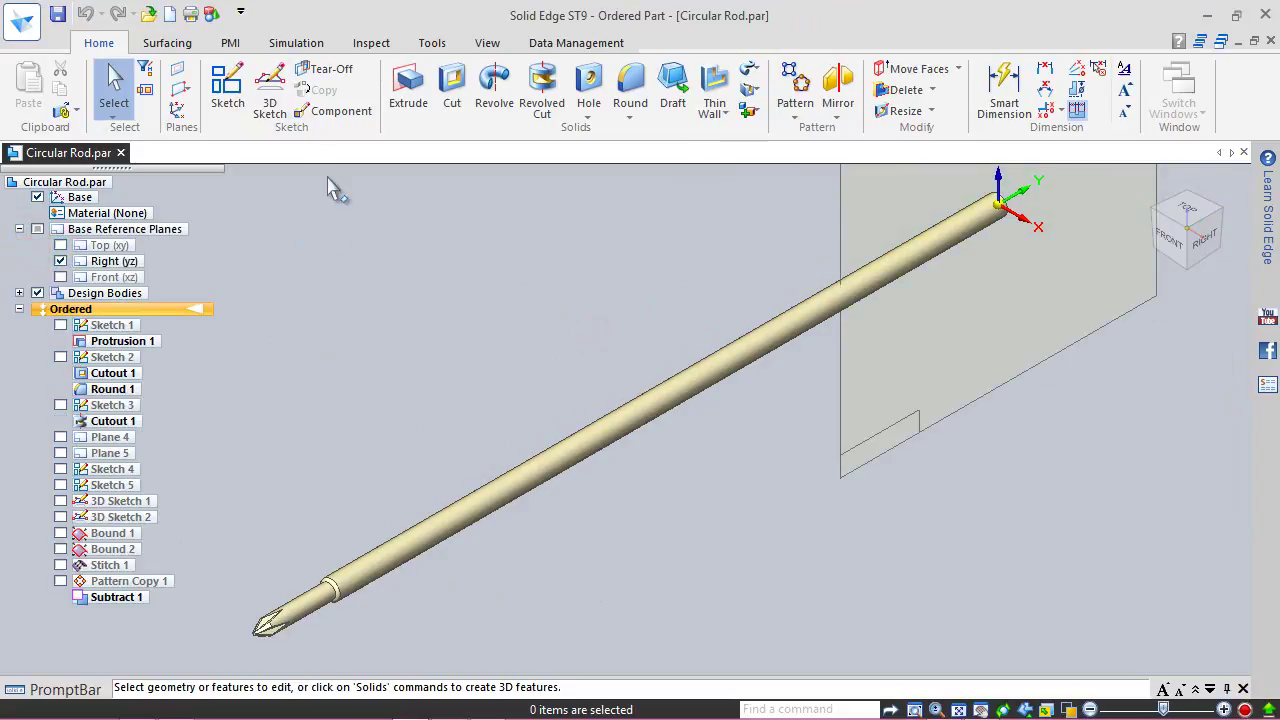
click(228, 88)
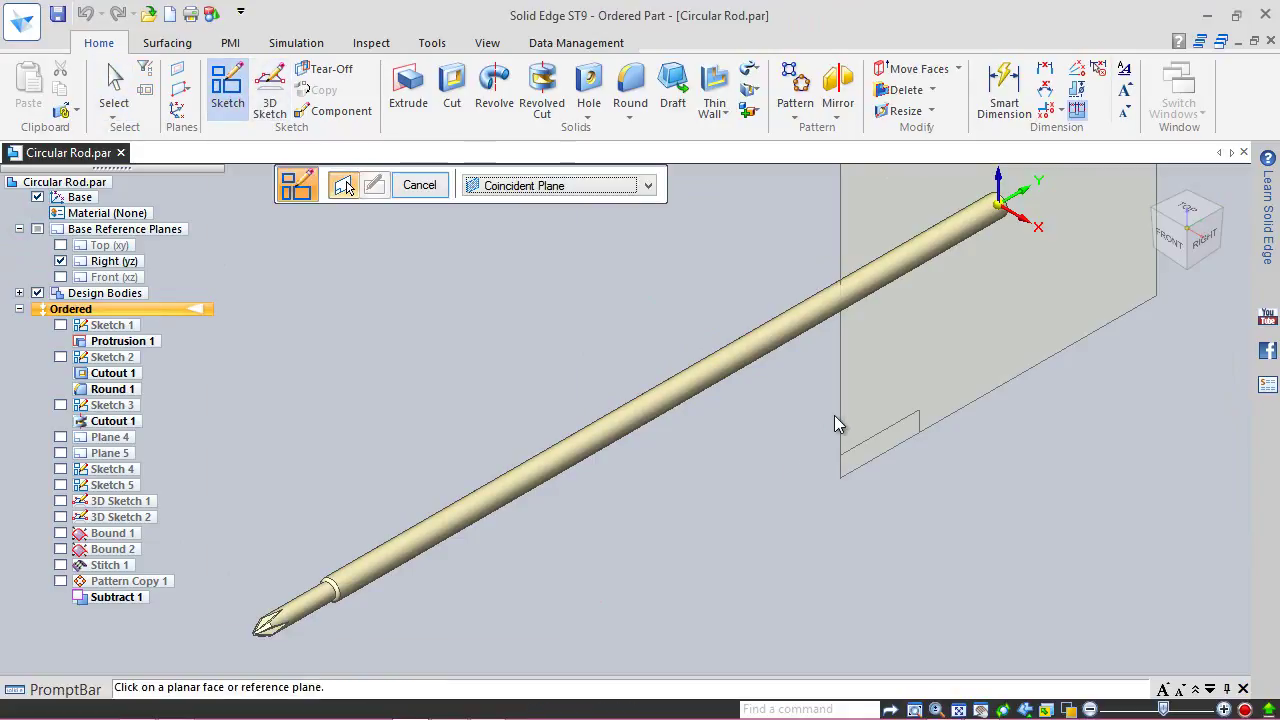
click(838, 411)
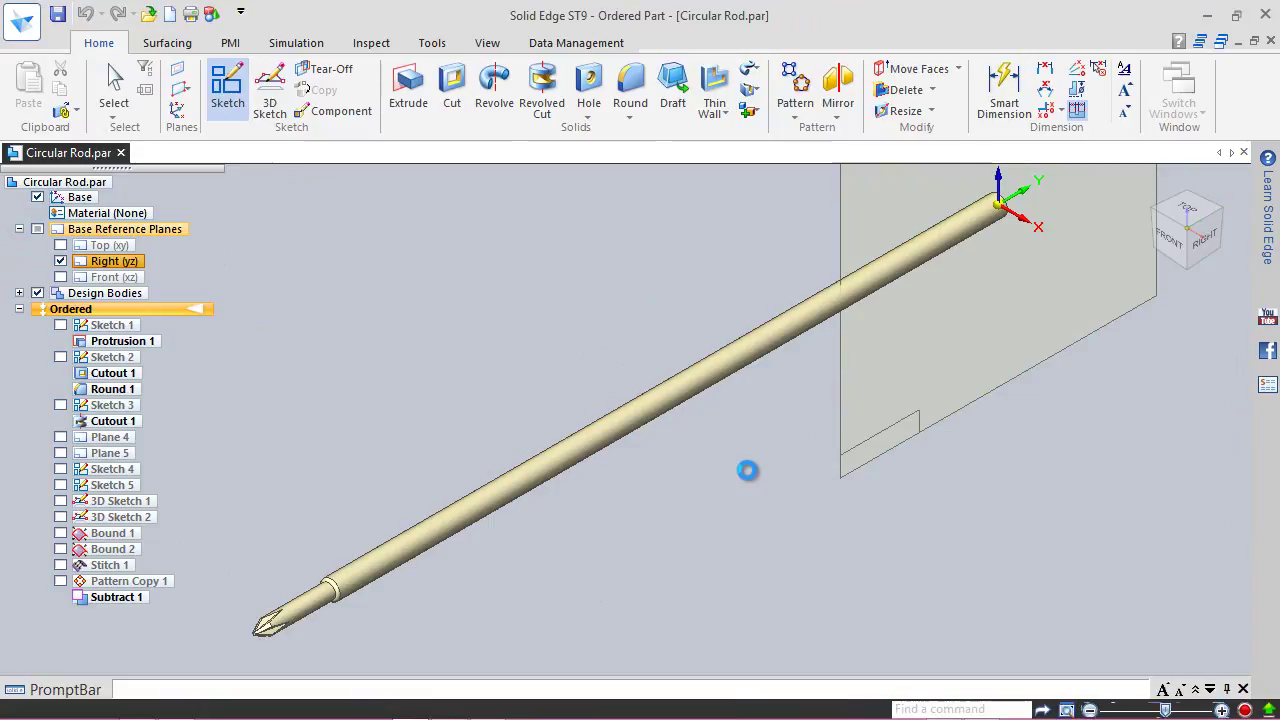
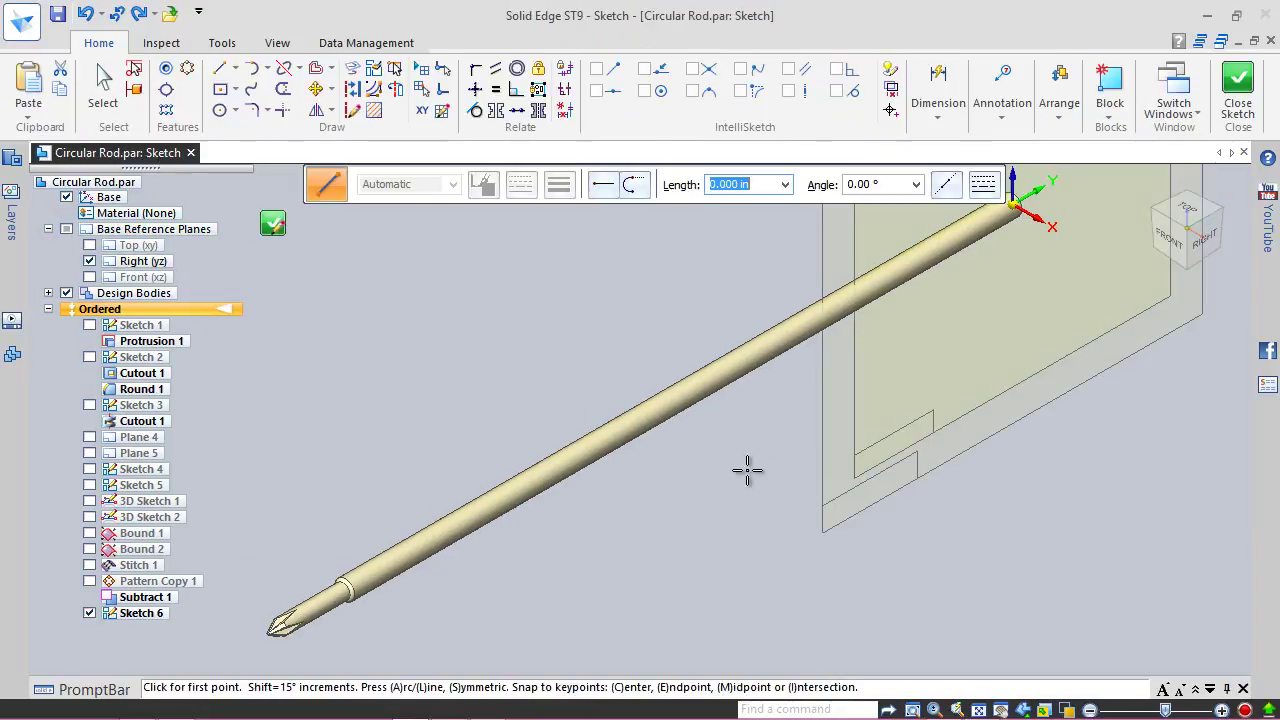
click(1212, 238)
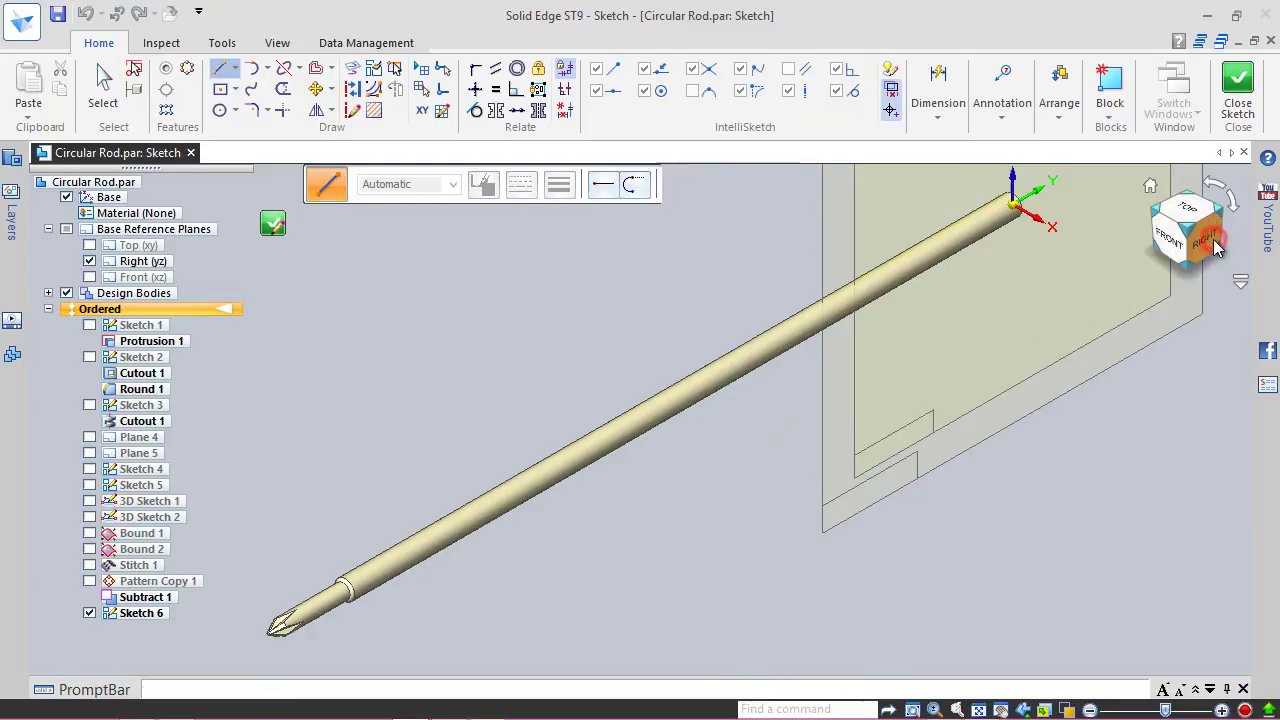
scroll(1018, 383, up, 8)
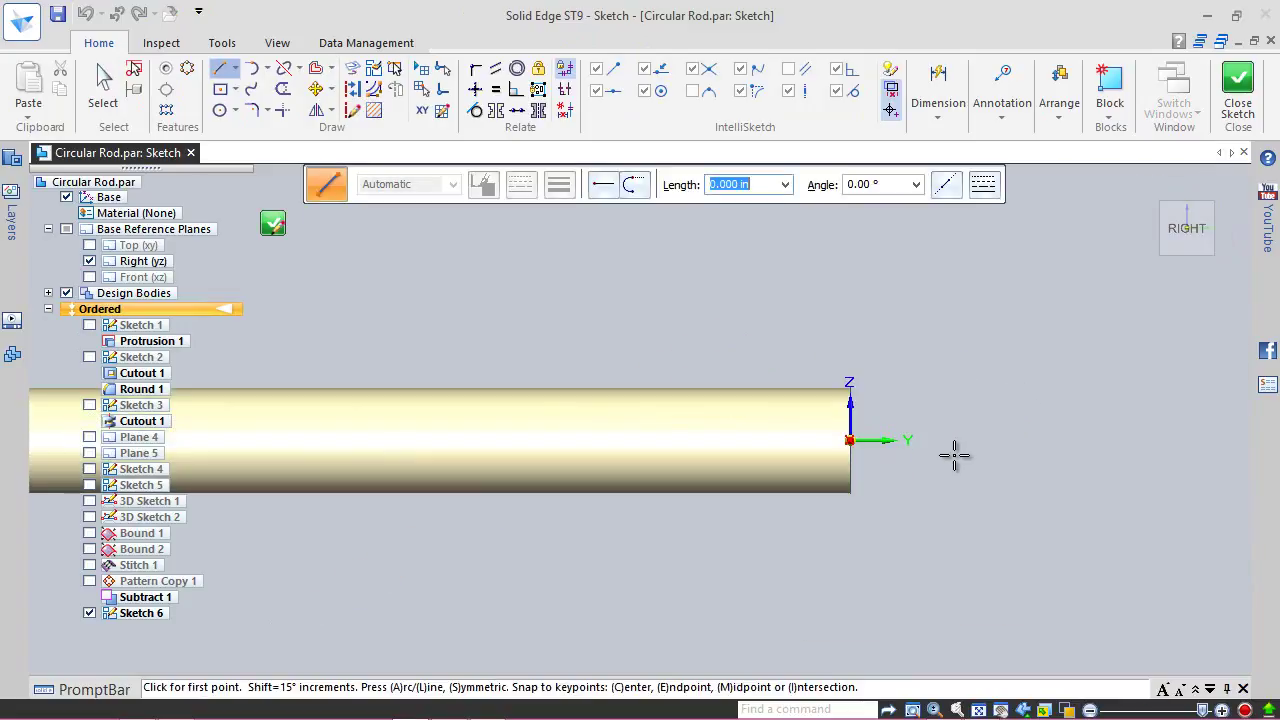
scroll(858, 391, up, 1)
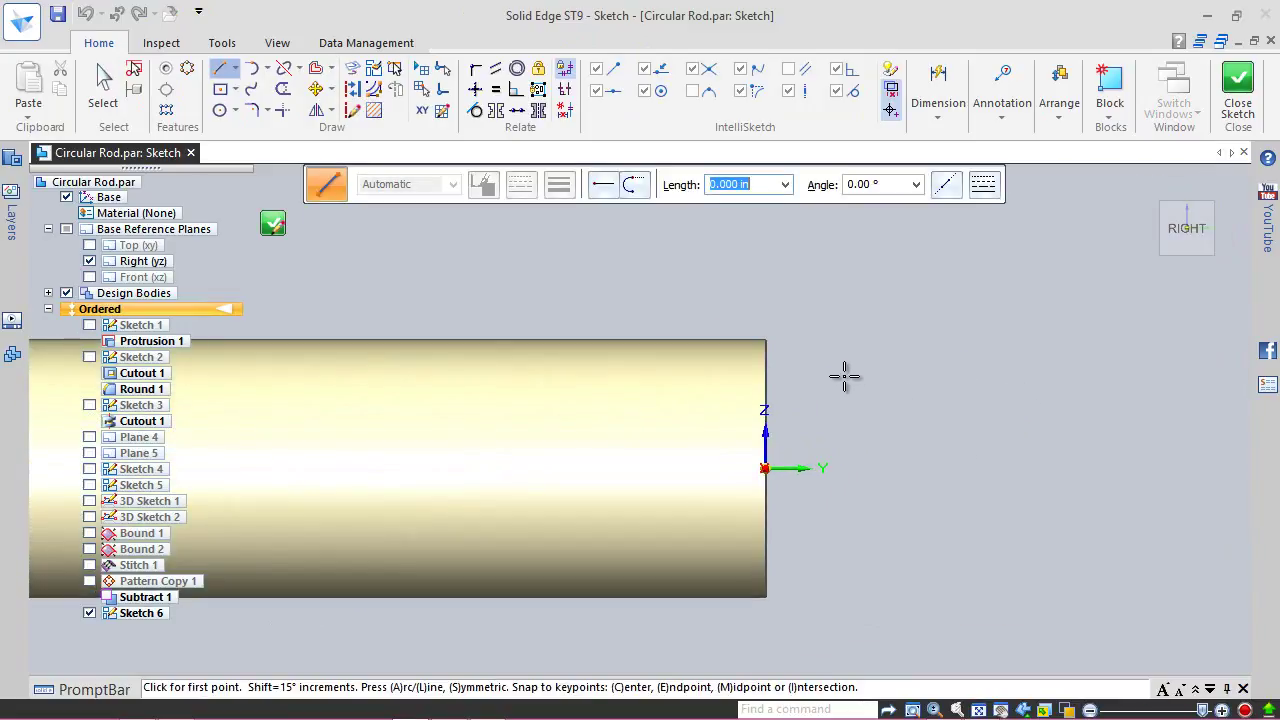
Step: Sketch a closed right triangle in the rod end's upper corner, about 0.040 in tall and 0.065 in long, with legs along the rod edges
click(766, 340)
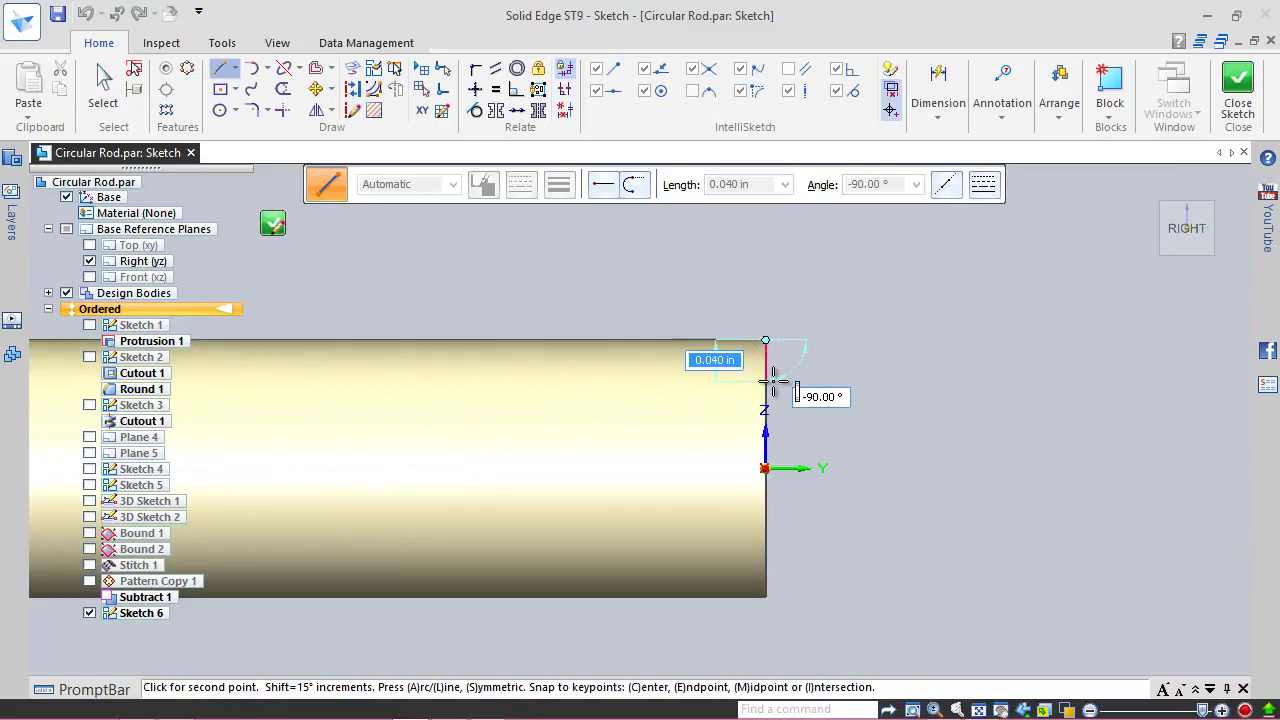
click(766, 380)
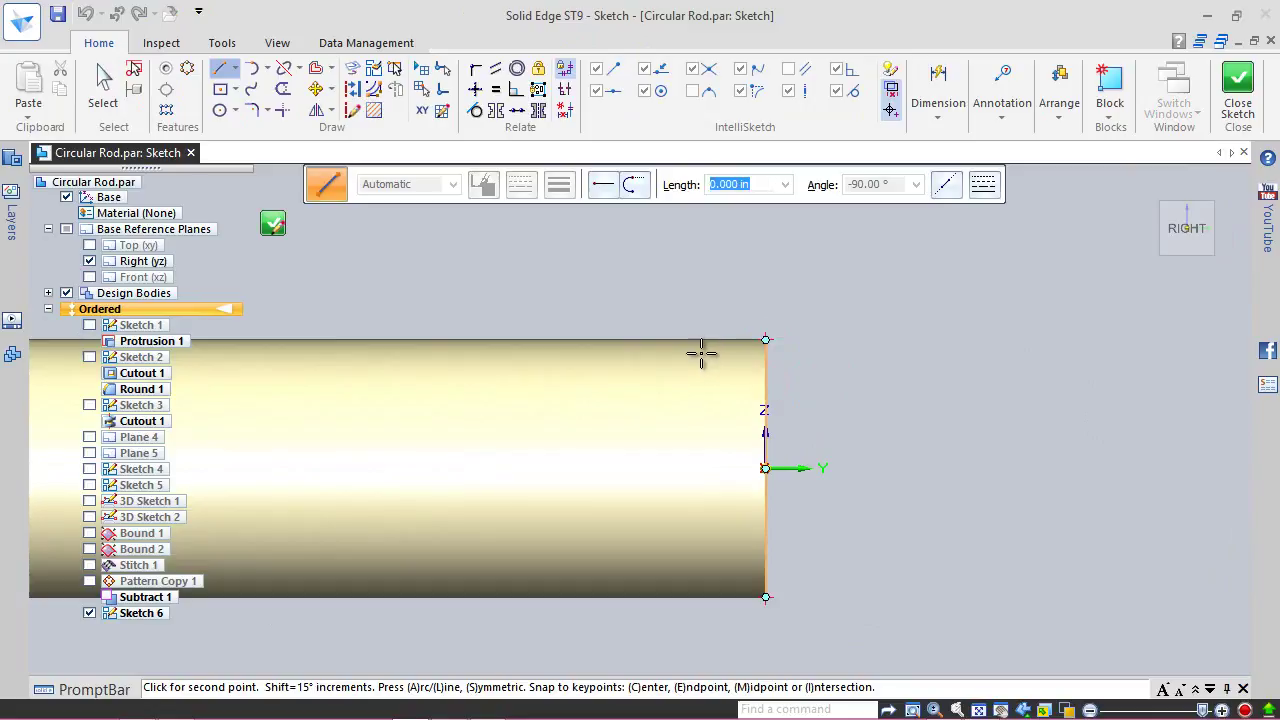
click(700, 340)
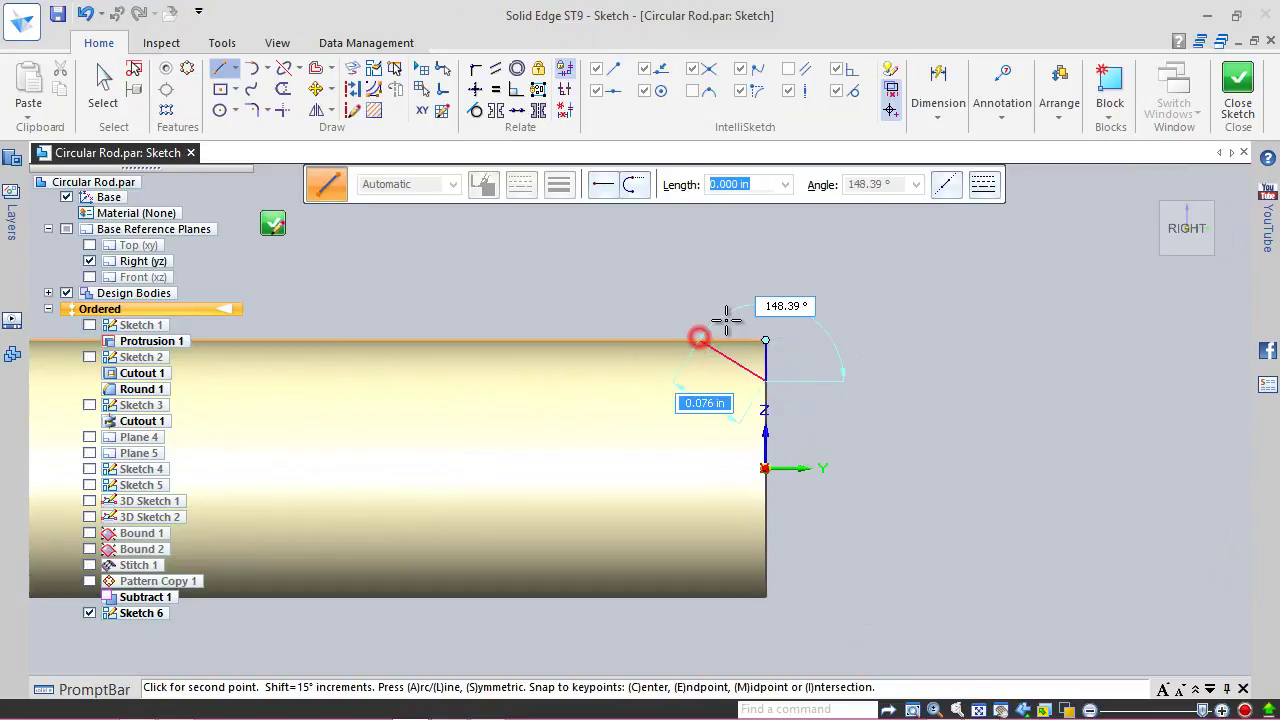
click(766, 340)
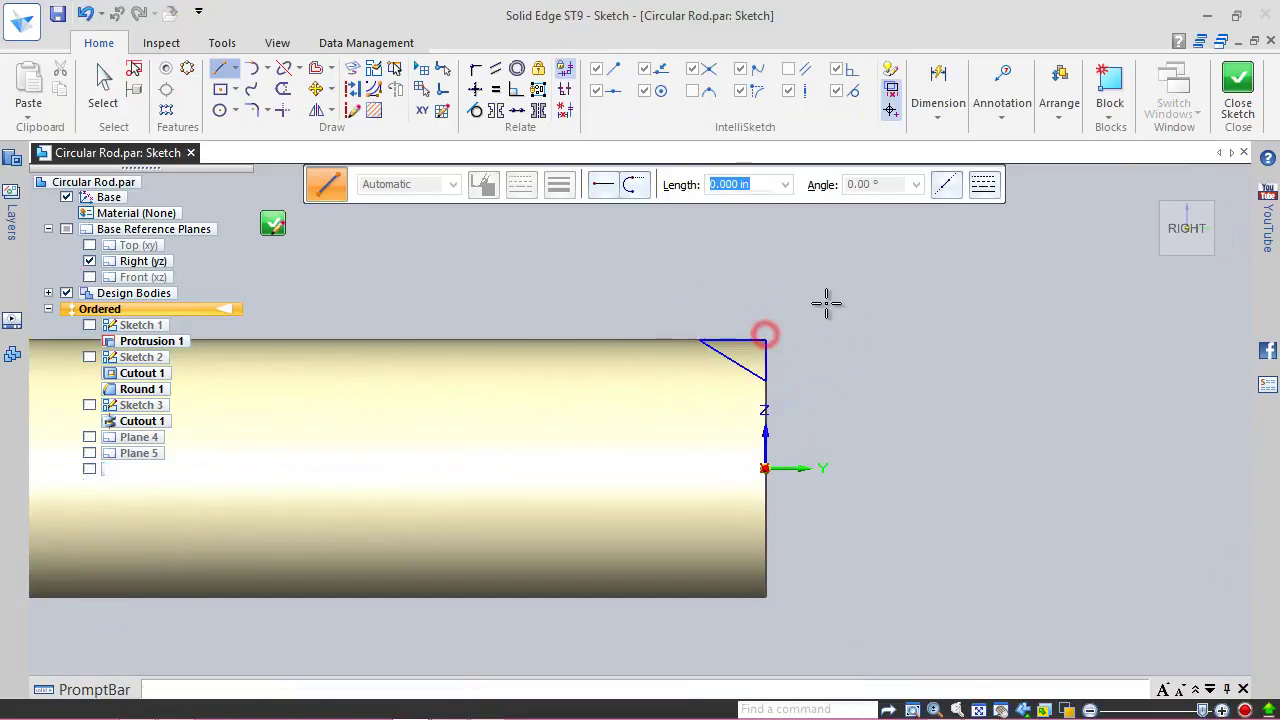
key(Escape)
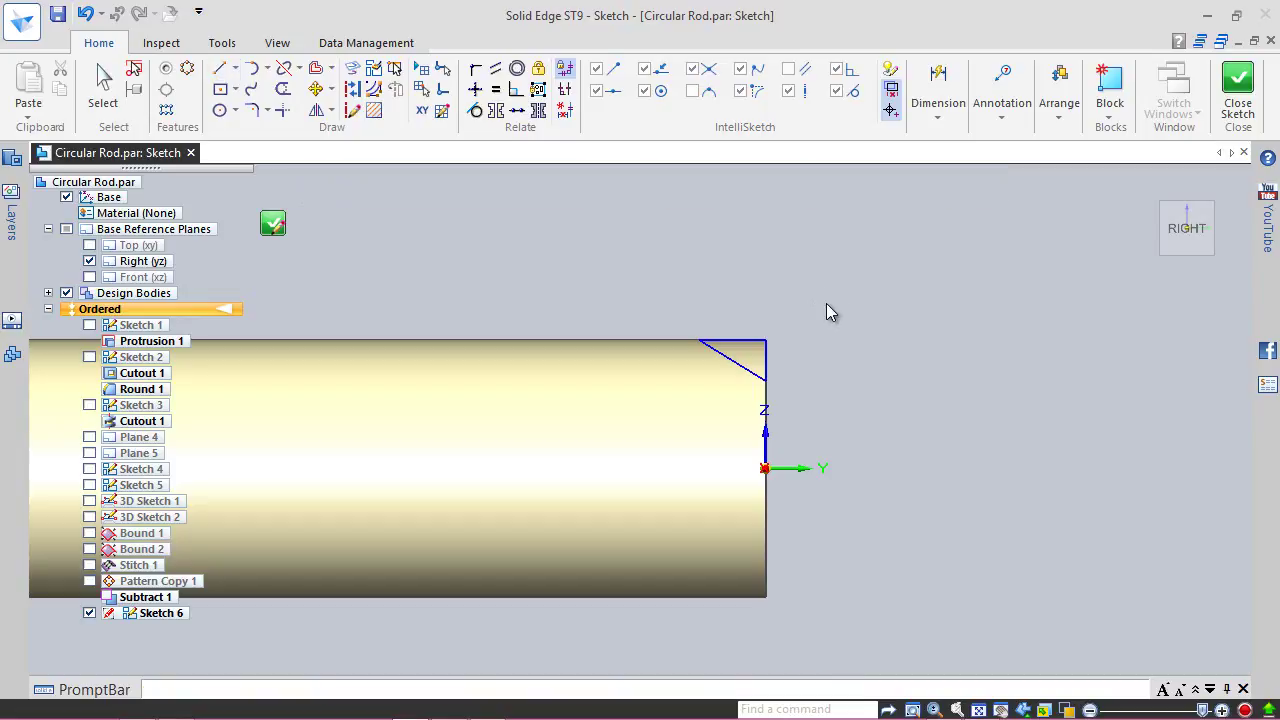
Step: Dimension the triangle's vertical leg on the rod's end edge and set it to .09375 in
key(l)
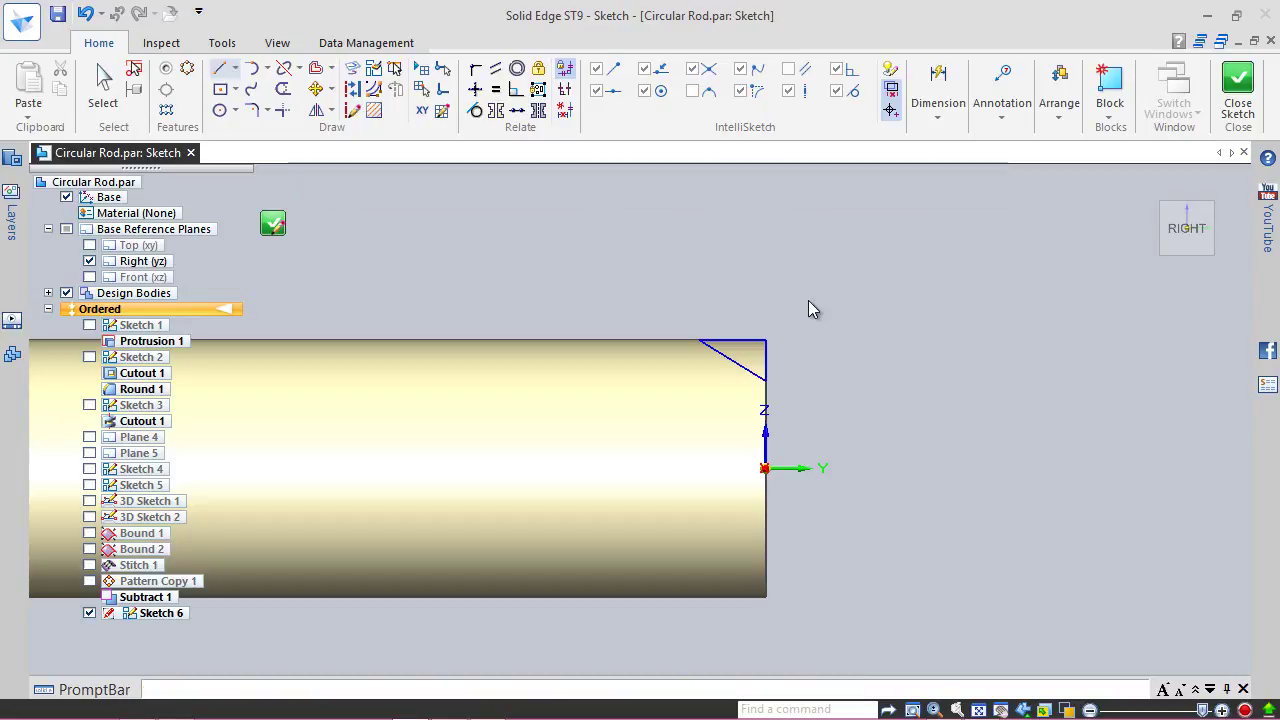
right_click(795, 315)
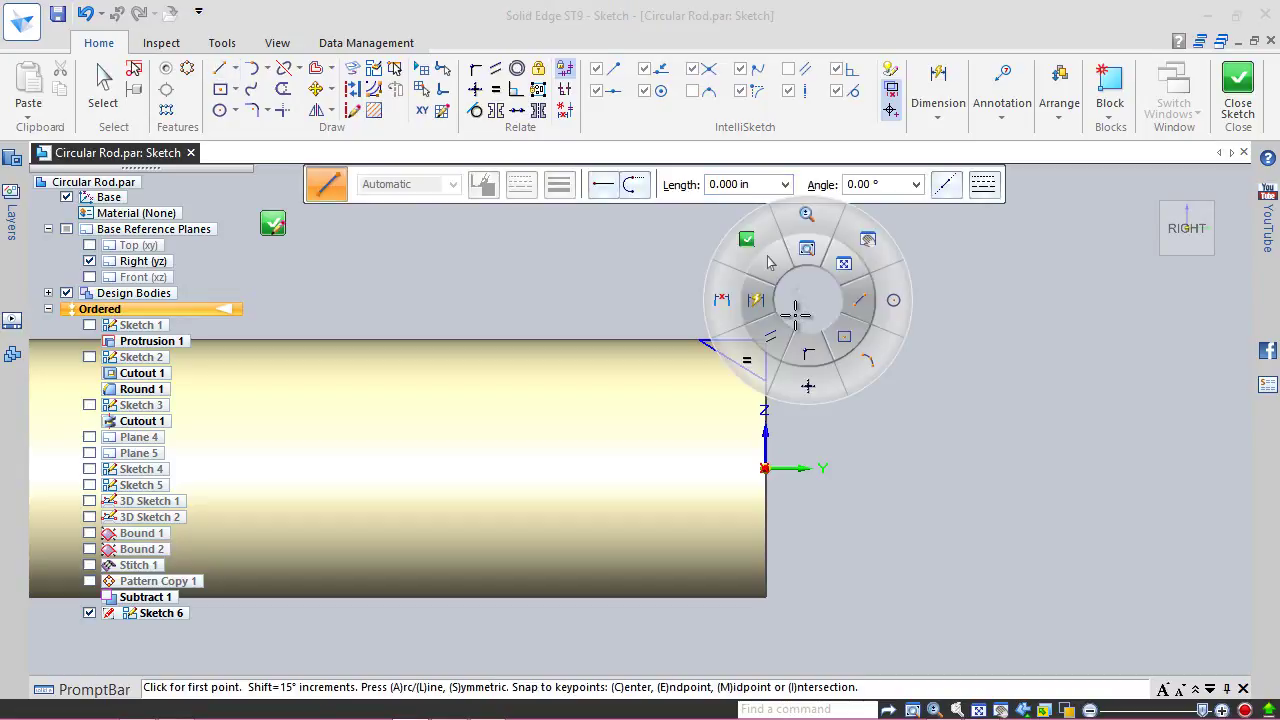
click(752, 308)
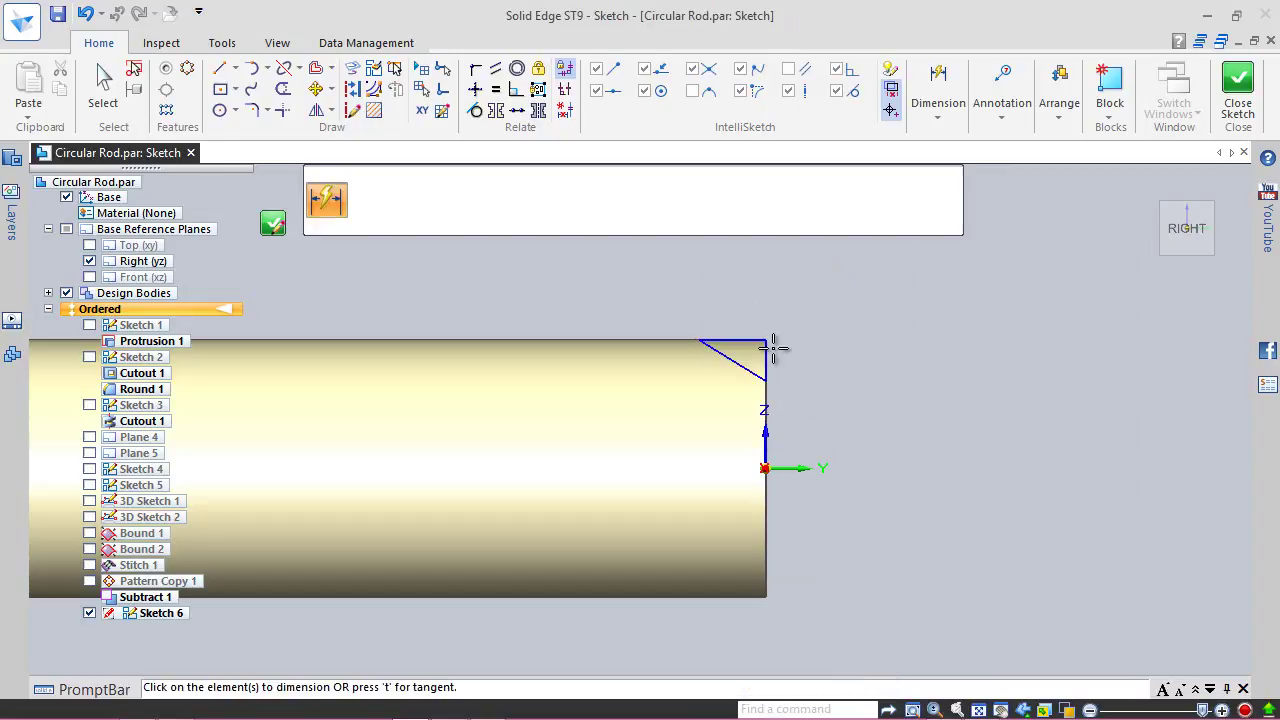
click(768, 353)
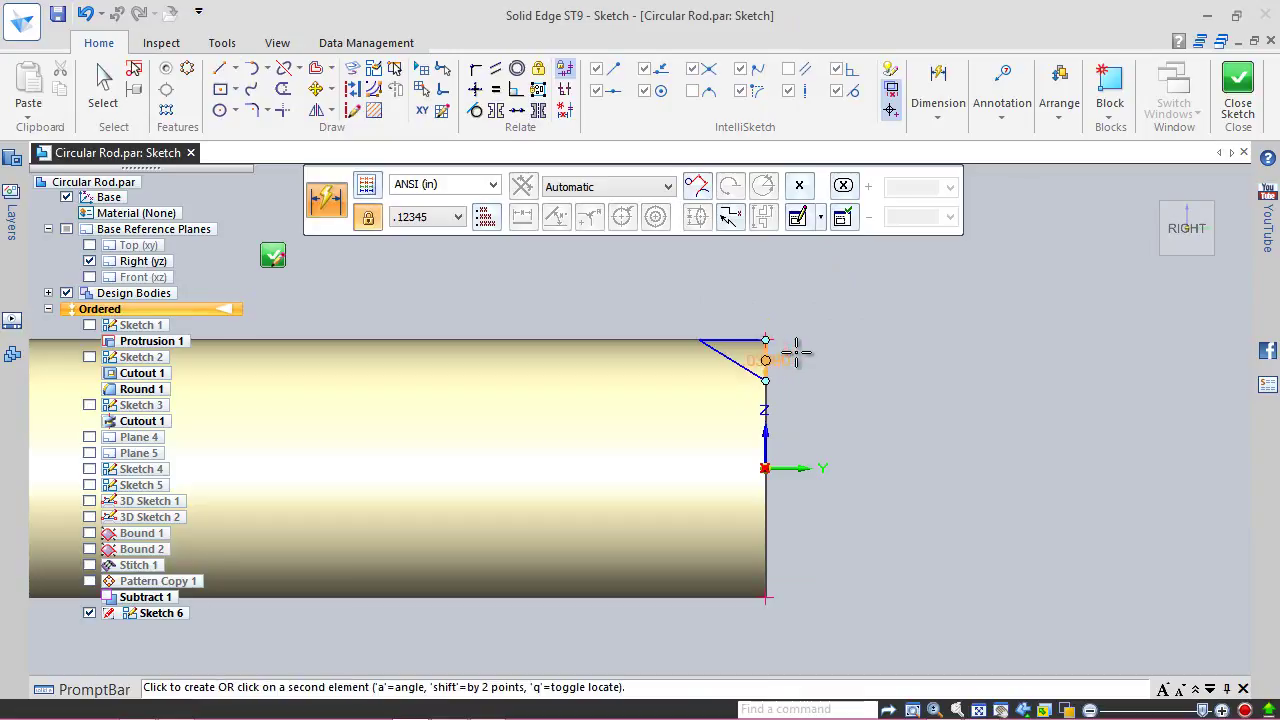
click(796, 355)
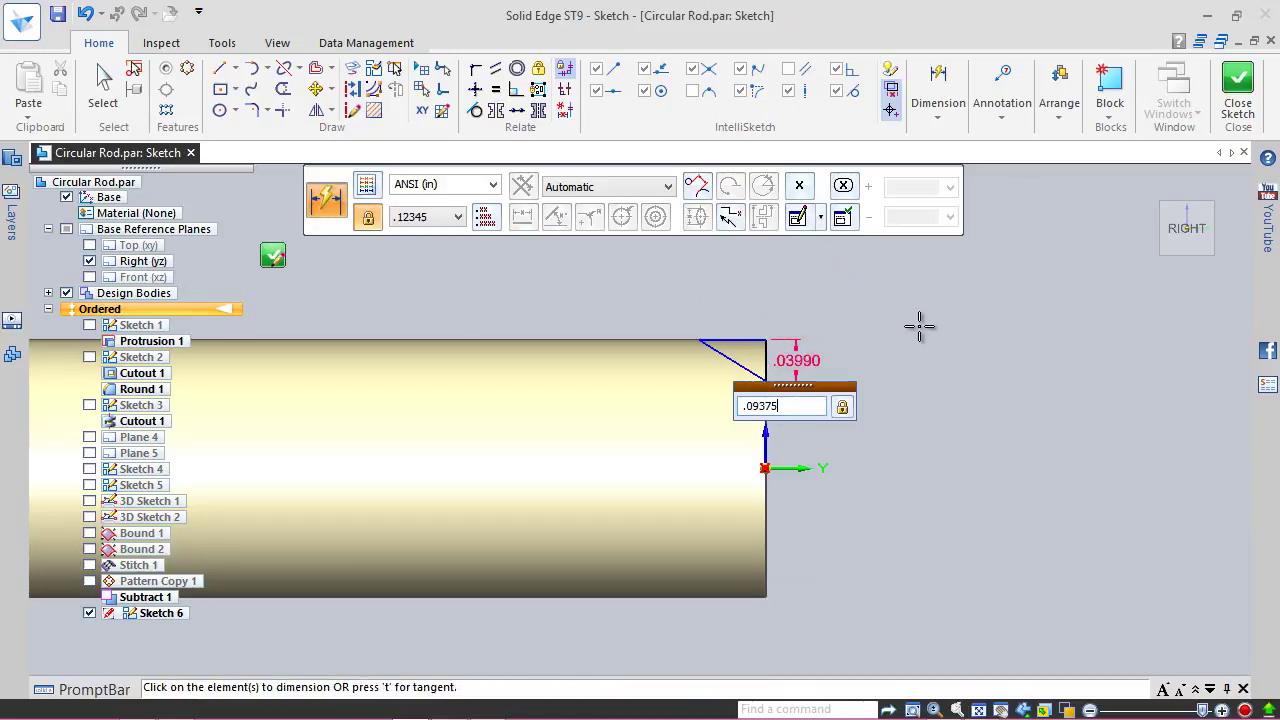
text(.09375)
key(Return)
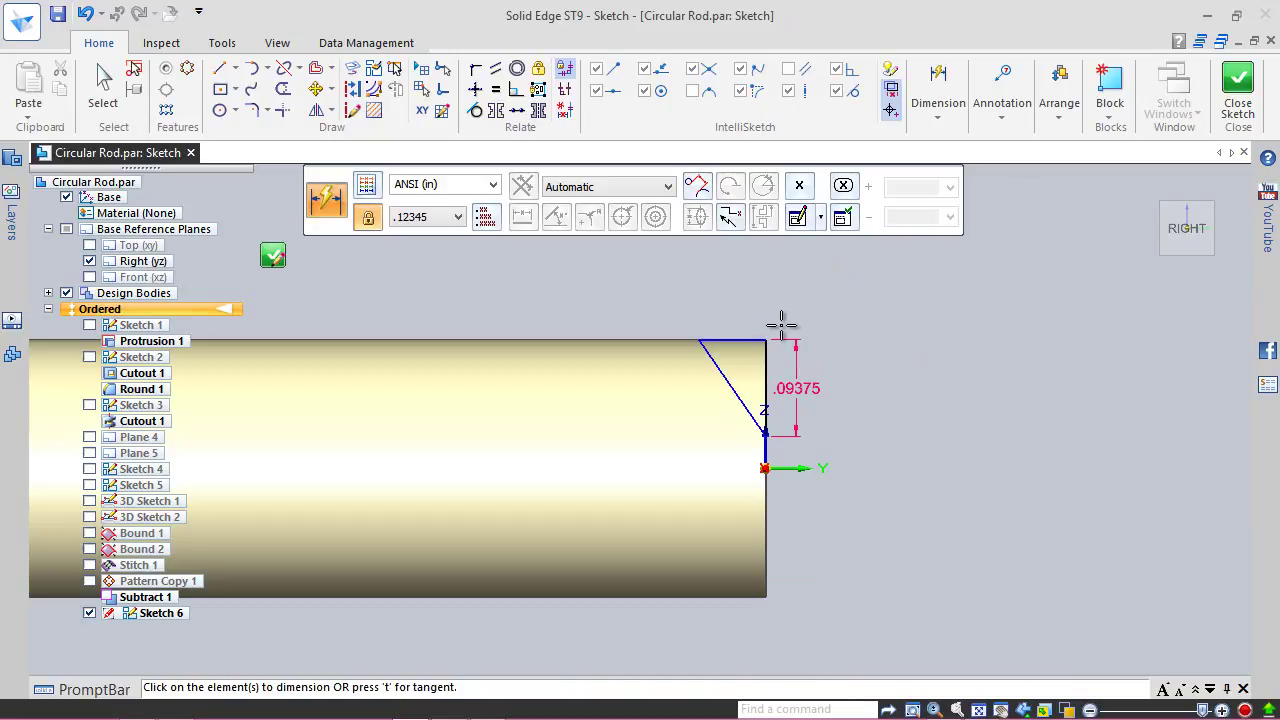
Step: Dimension the triangle's horizontal leg along the rod's upper edge and set it to .1875 in
click(740, 340)
click(735, 296)
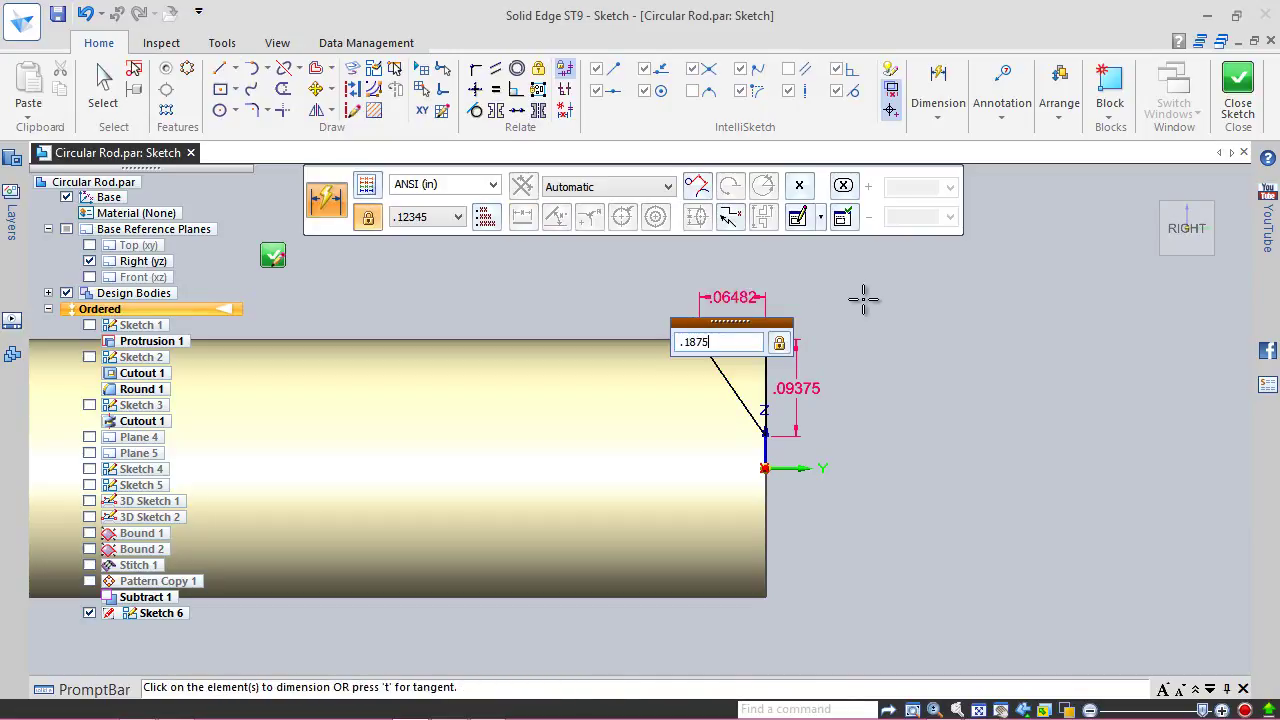
text(.1875)
key(Return)
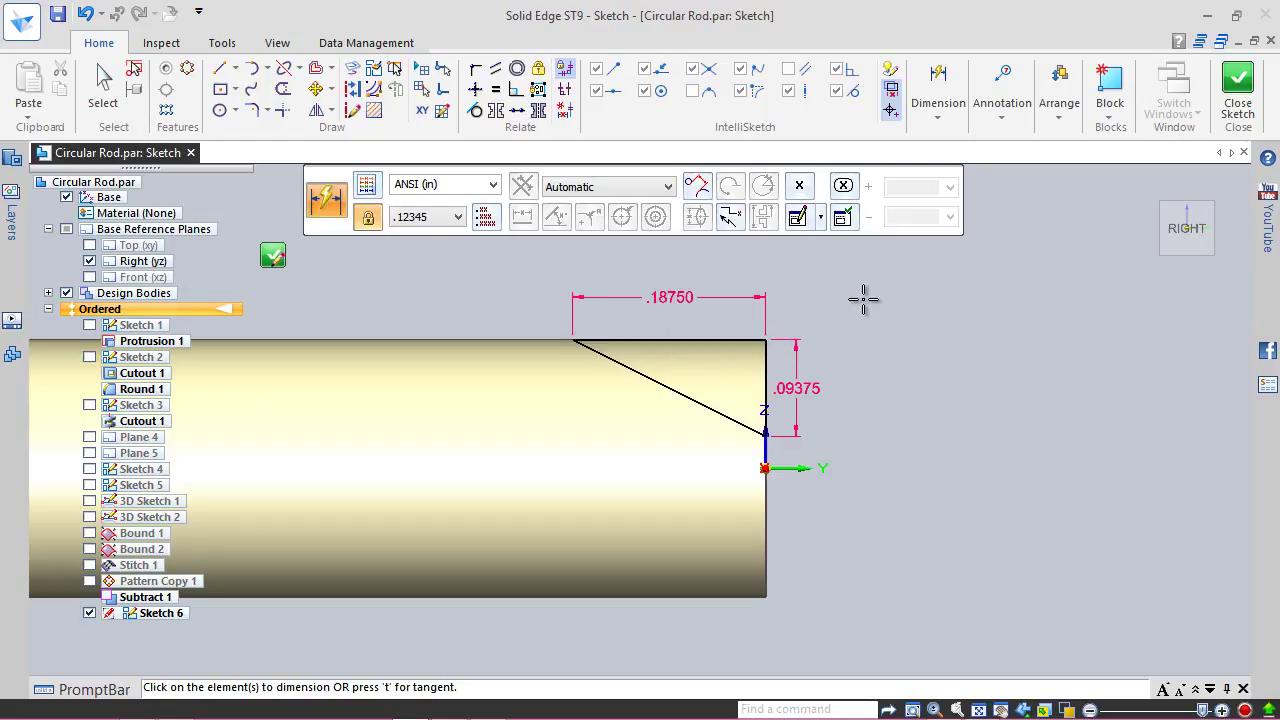
right_click(915, 300)
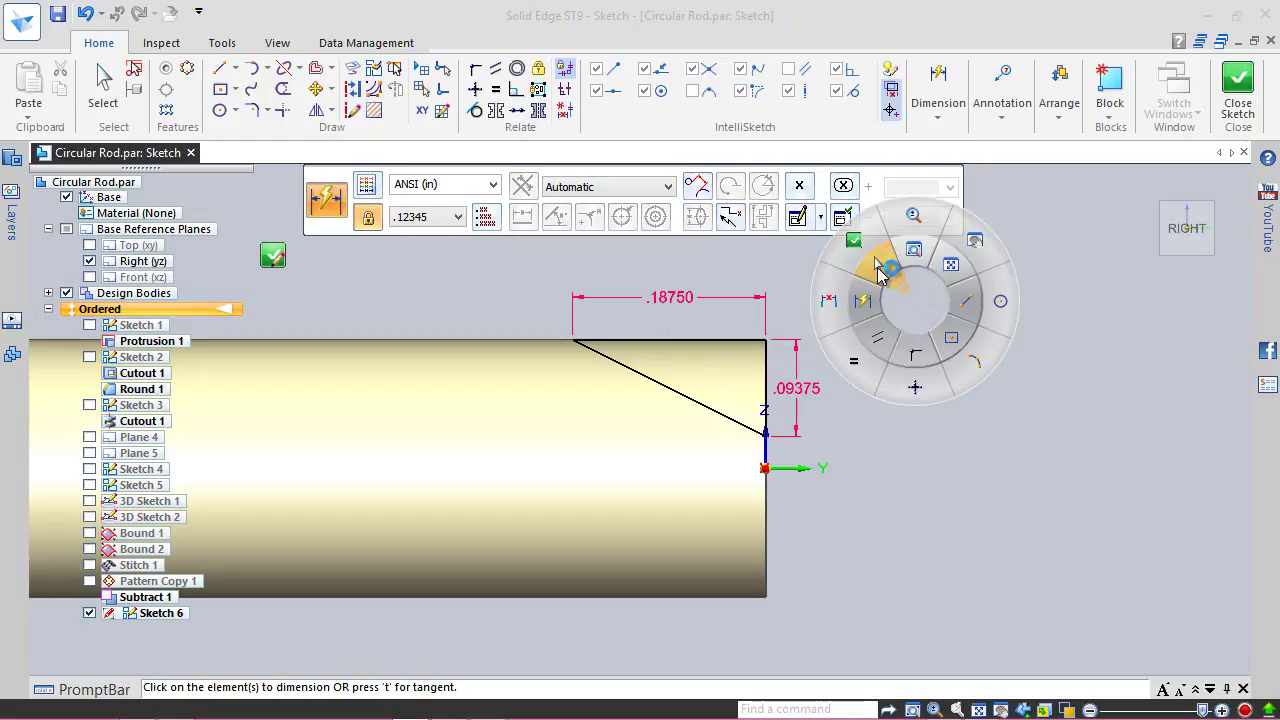
key(Escape)
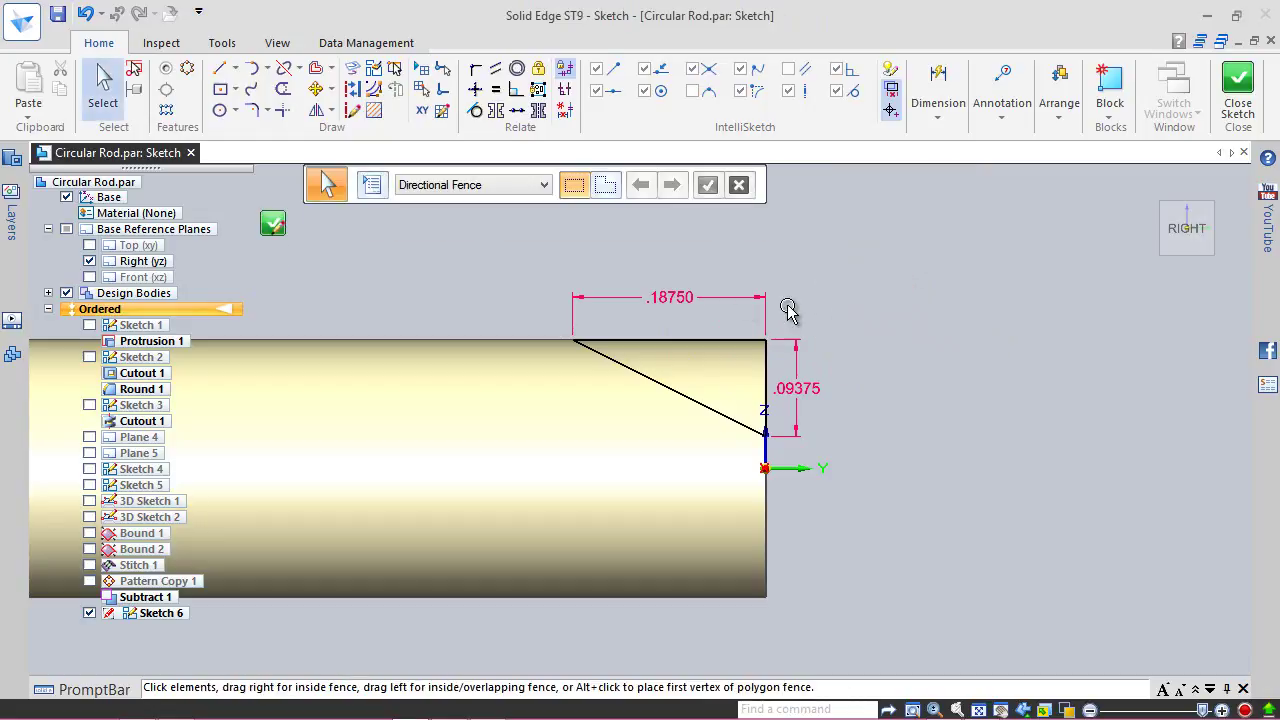
Step: Draw a horizontal construction line about 0.318 in long from the origin along the rod's centre axis
click(352, 110)
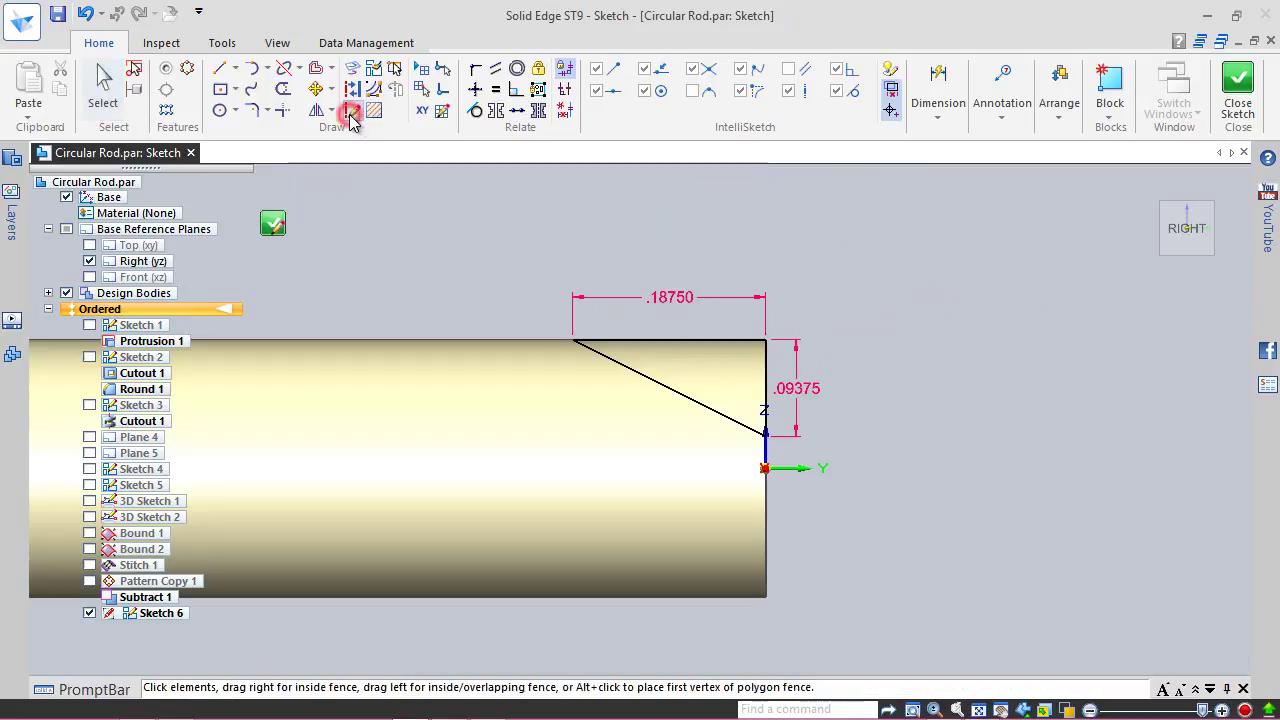
click(216, 67)
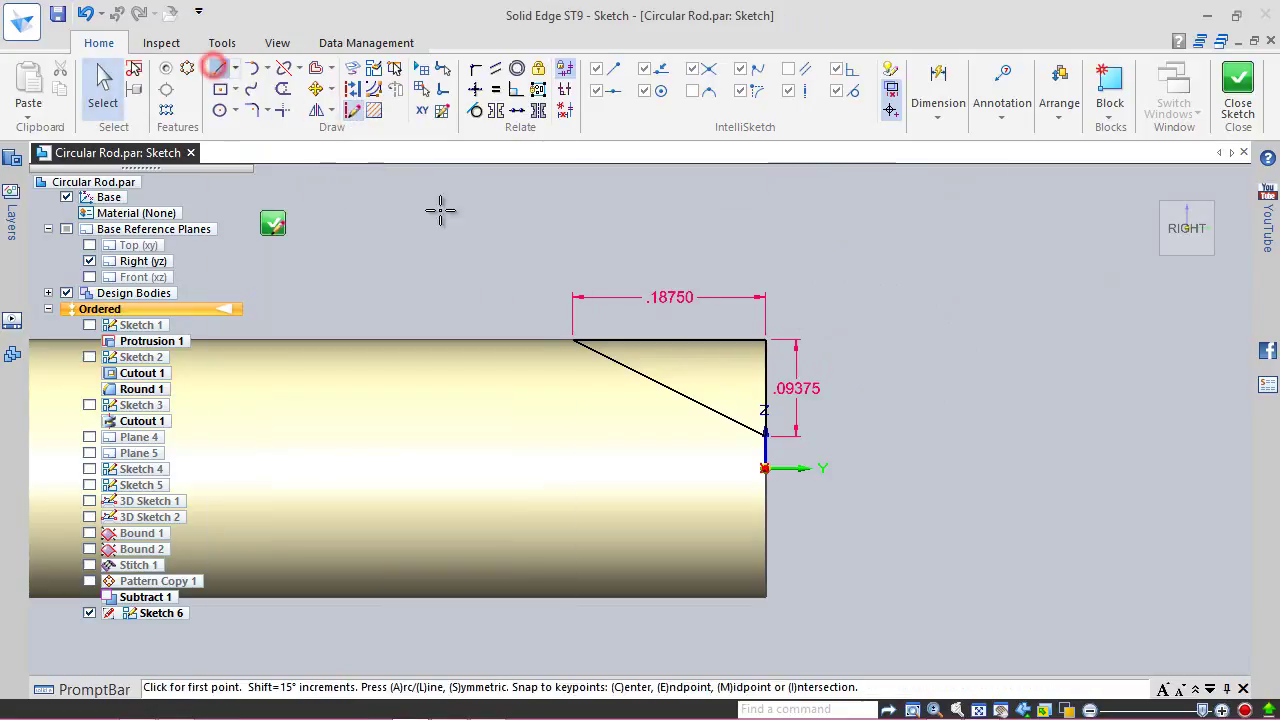
click(763, 469)
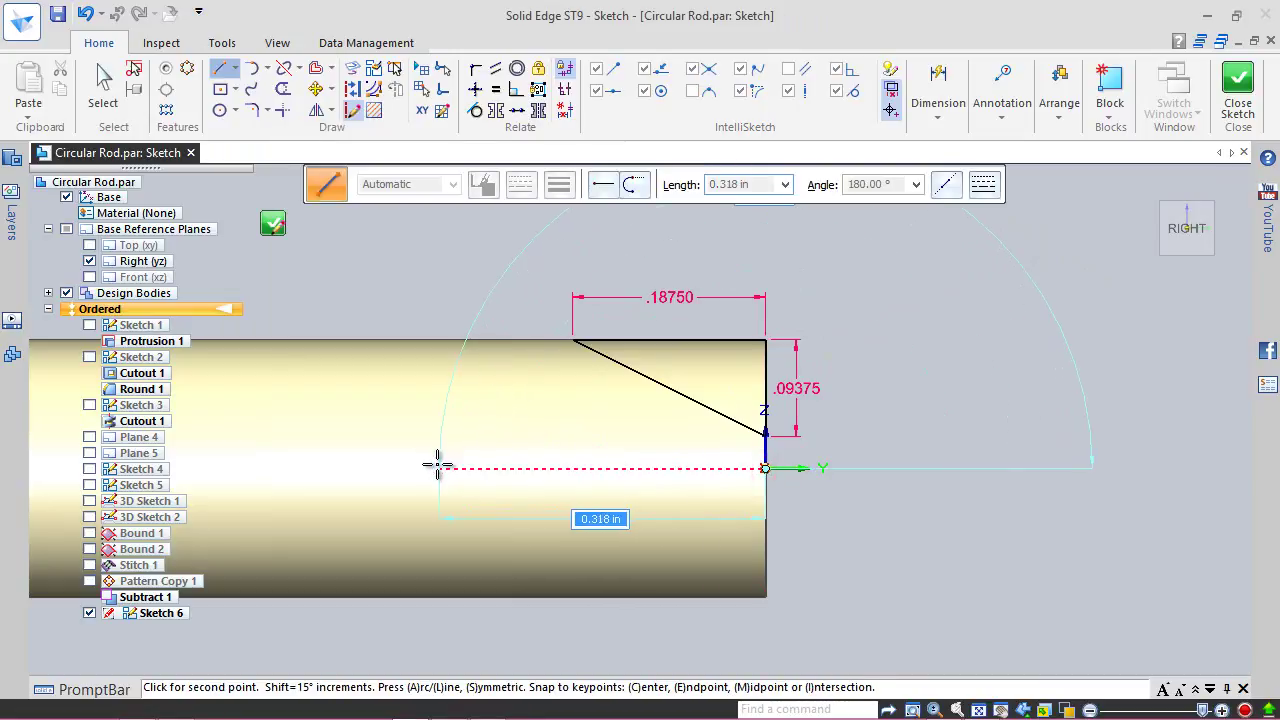
click(436, 465)
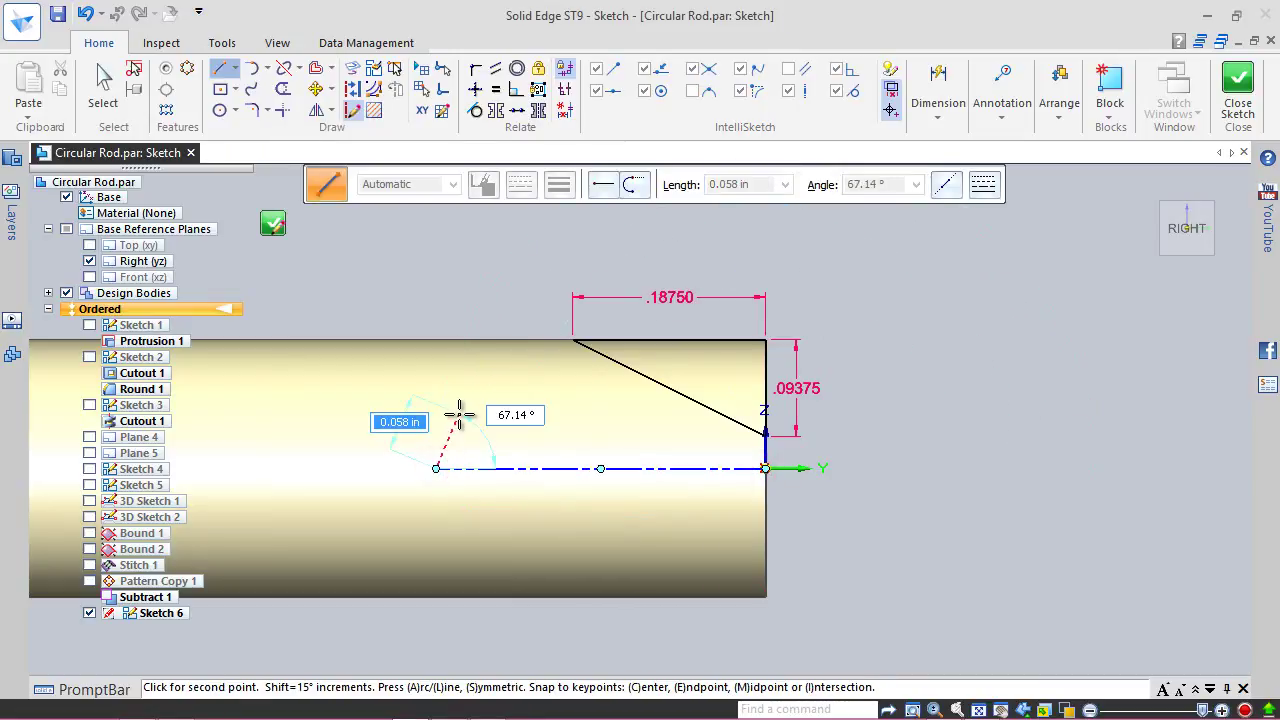
key(Escape)
Step: Close and finish the triangle sketch, leaving the Sketch command
click(1237, 90)
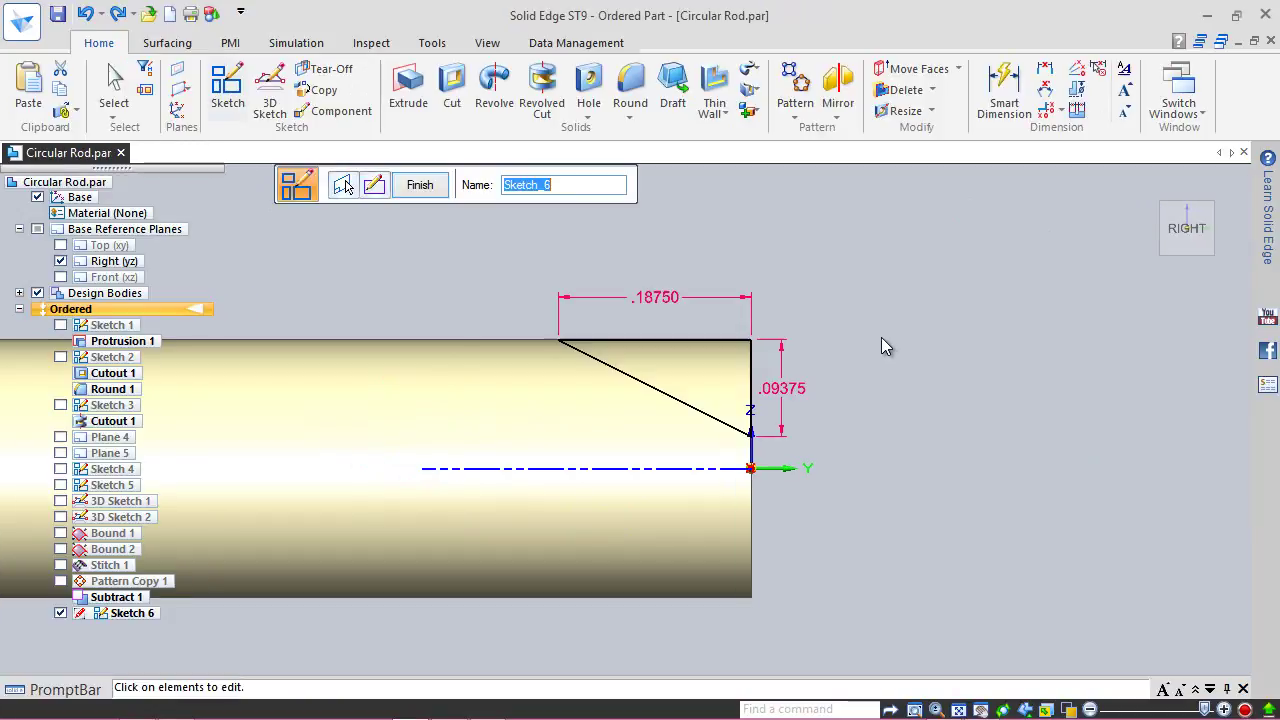
click(420, 185)
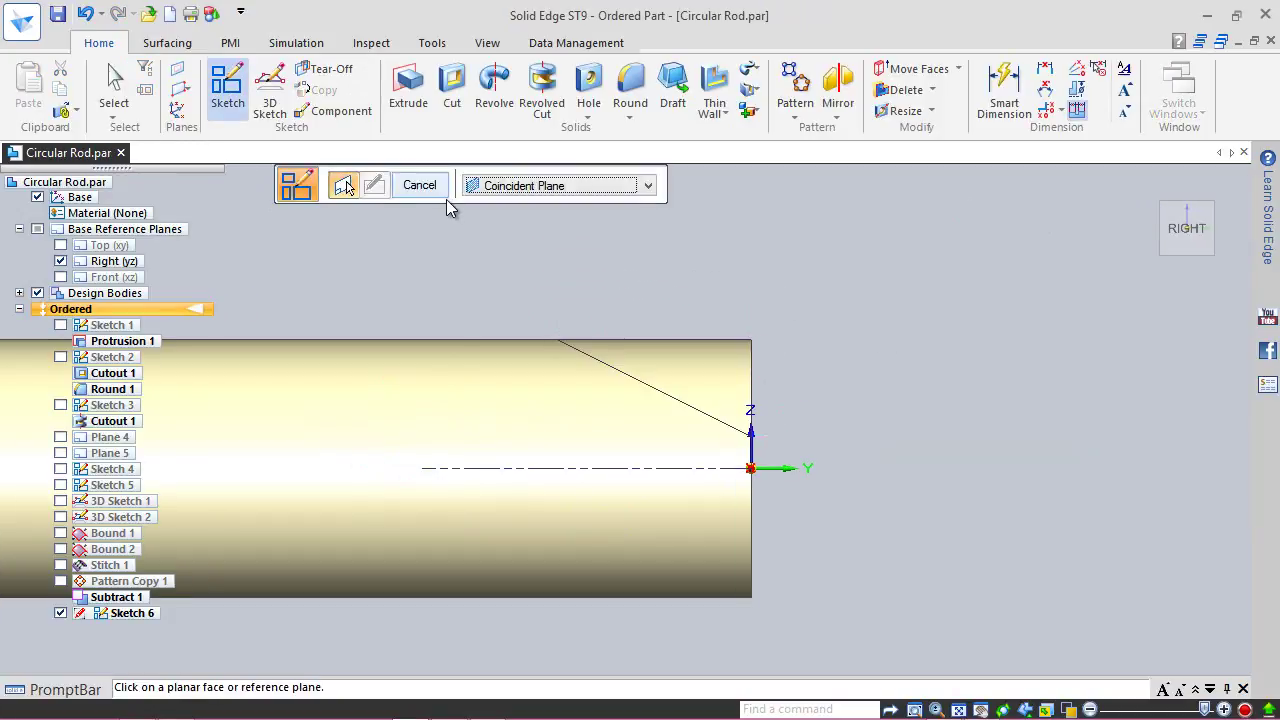
click(420, 186)
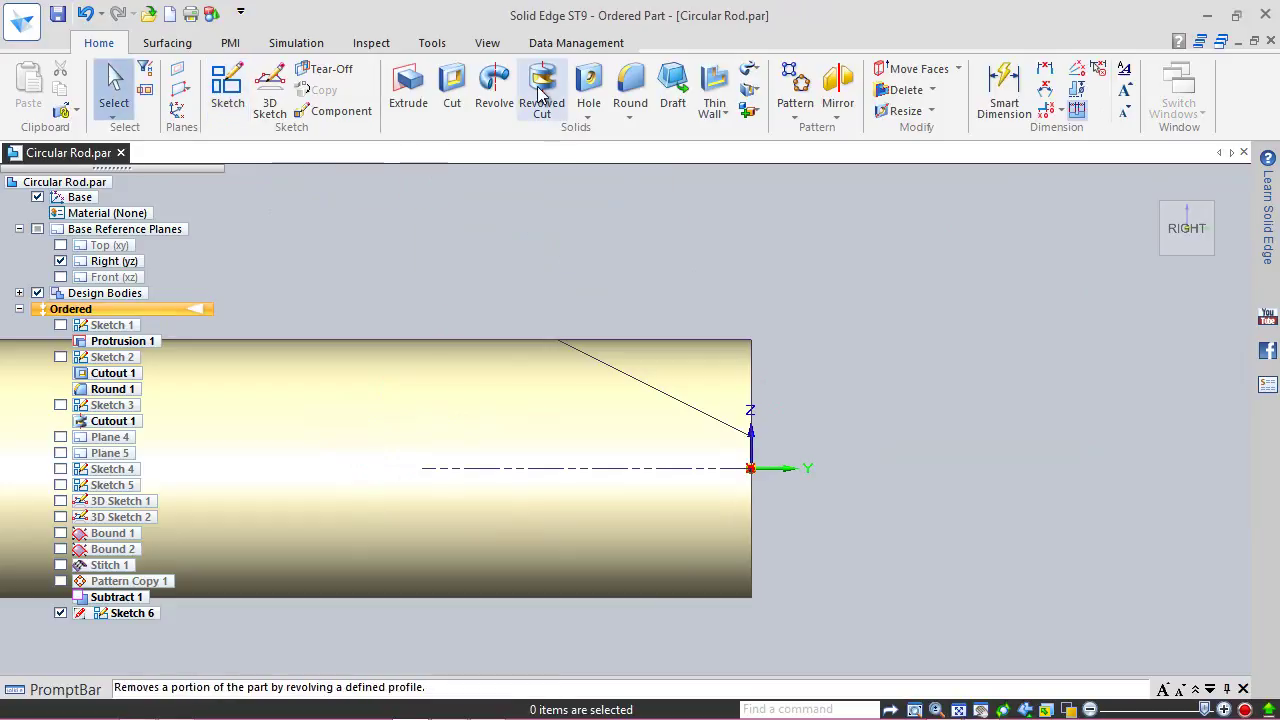
Step: Create a Revolved Cut of the triangular profile through a full 360° around the construction line to taper the rod's end
click(541, 90)
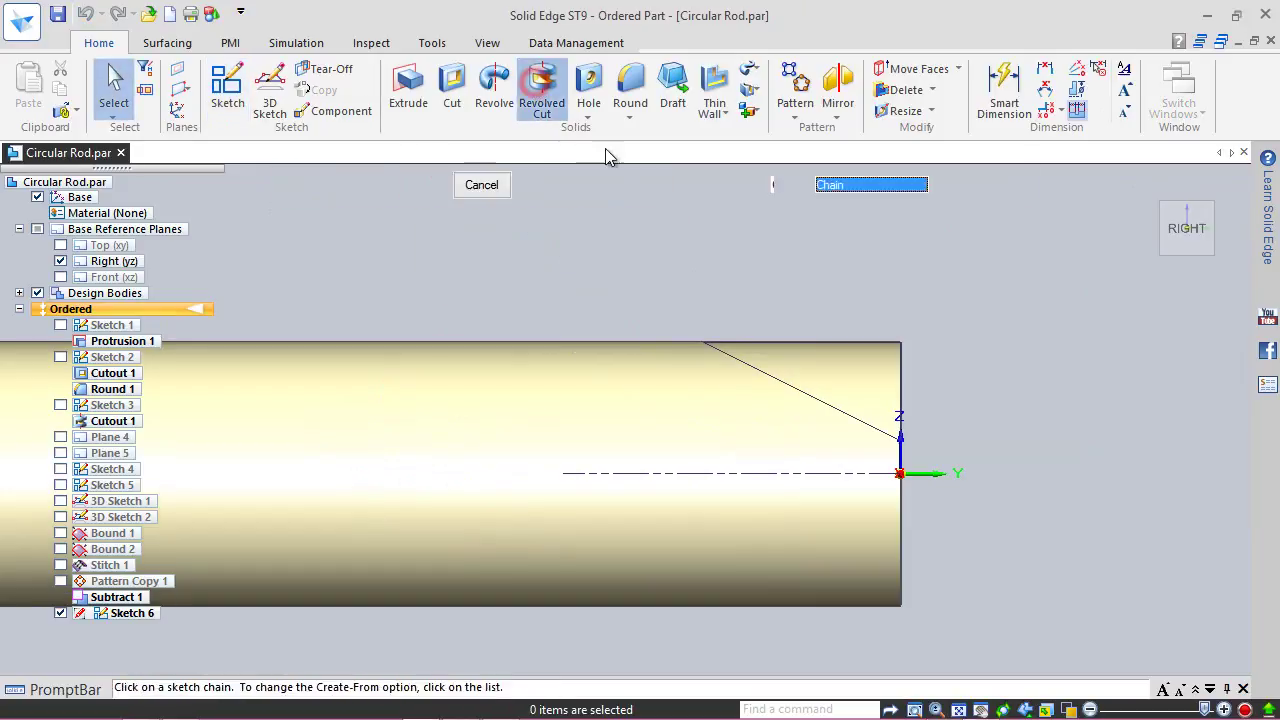
click(820, 404)
right_click(970, 348)
click(800, 476)
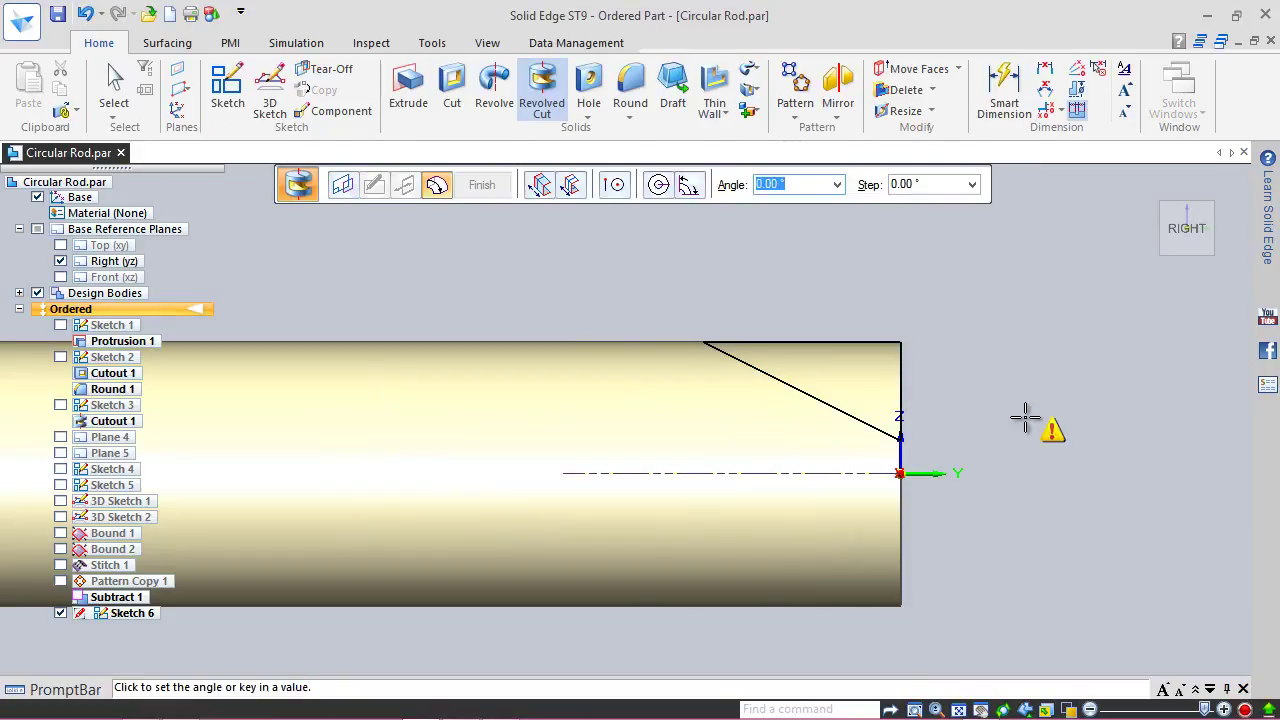
mouse_move(1205, 215)
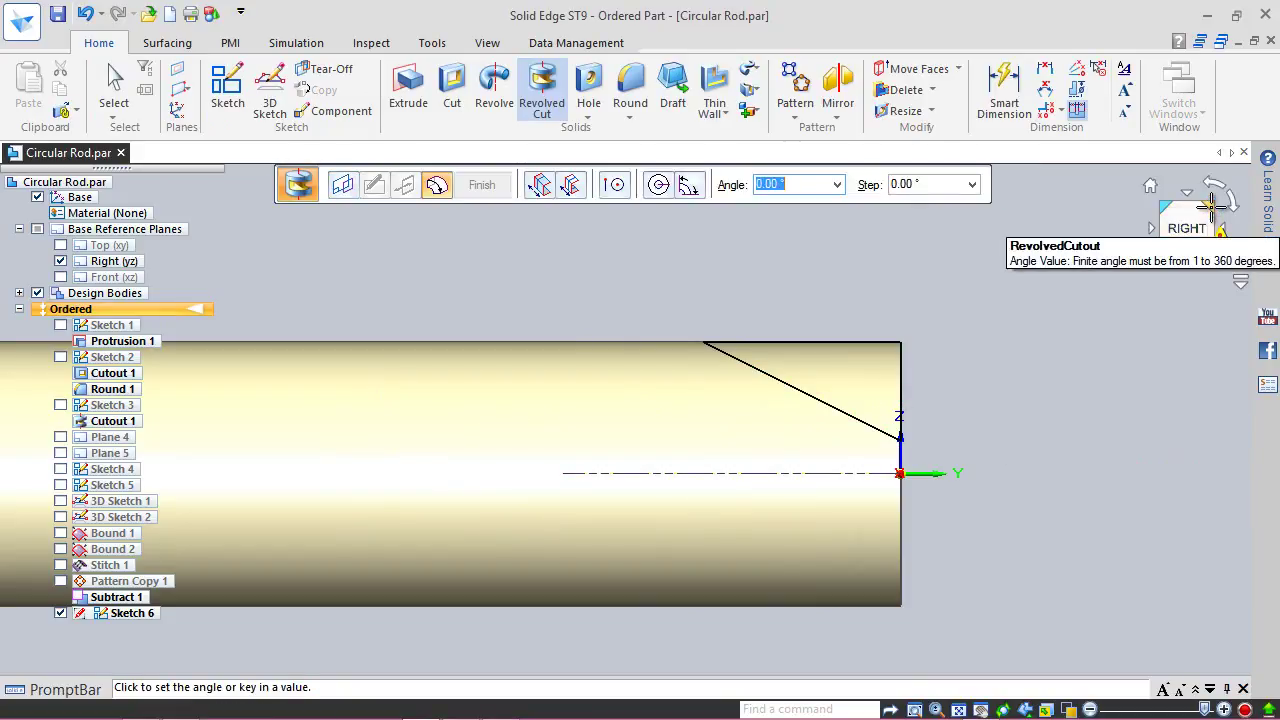
click(1210, 205)
scroll(755, 520, up, 5)
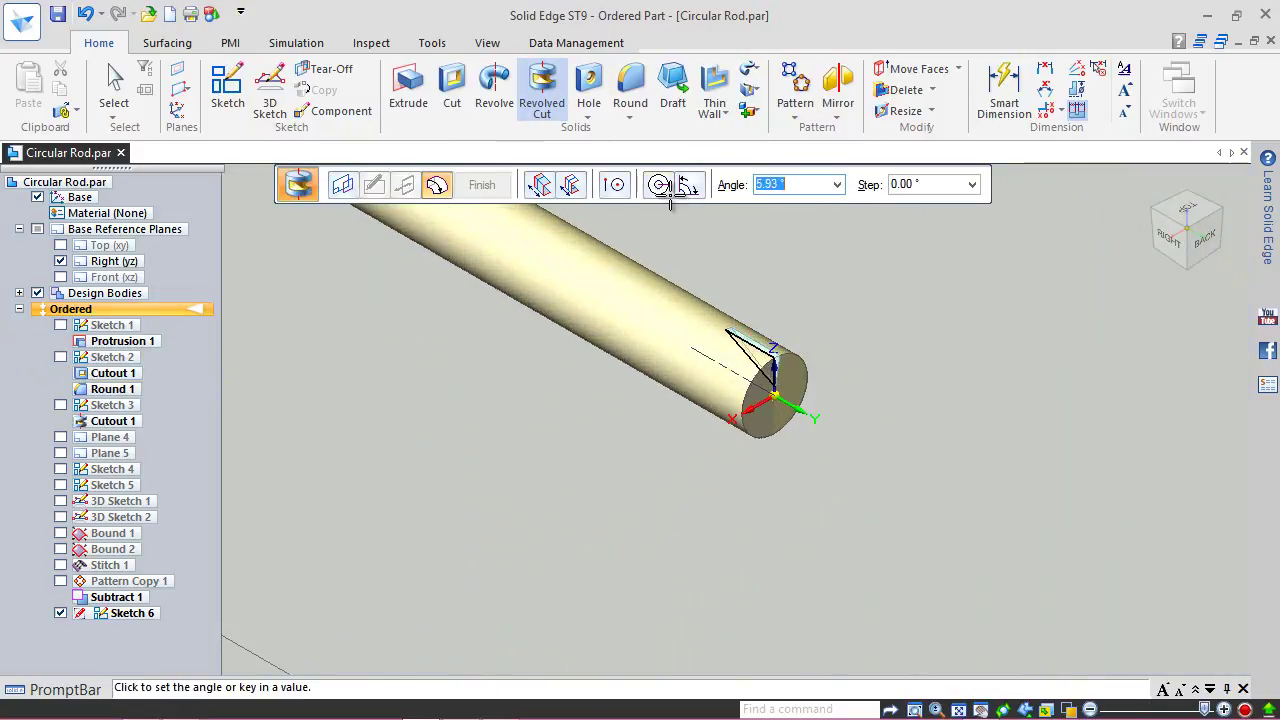
click(659, 187)
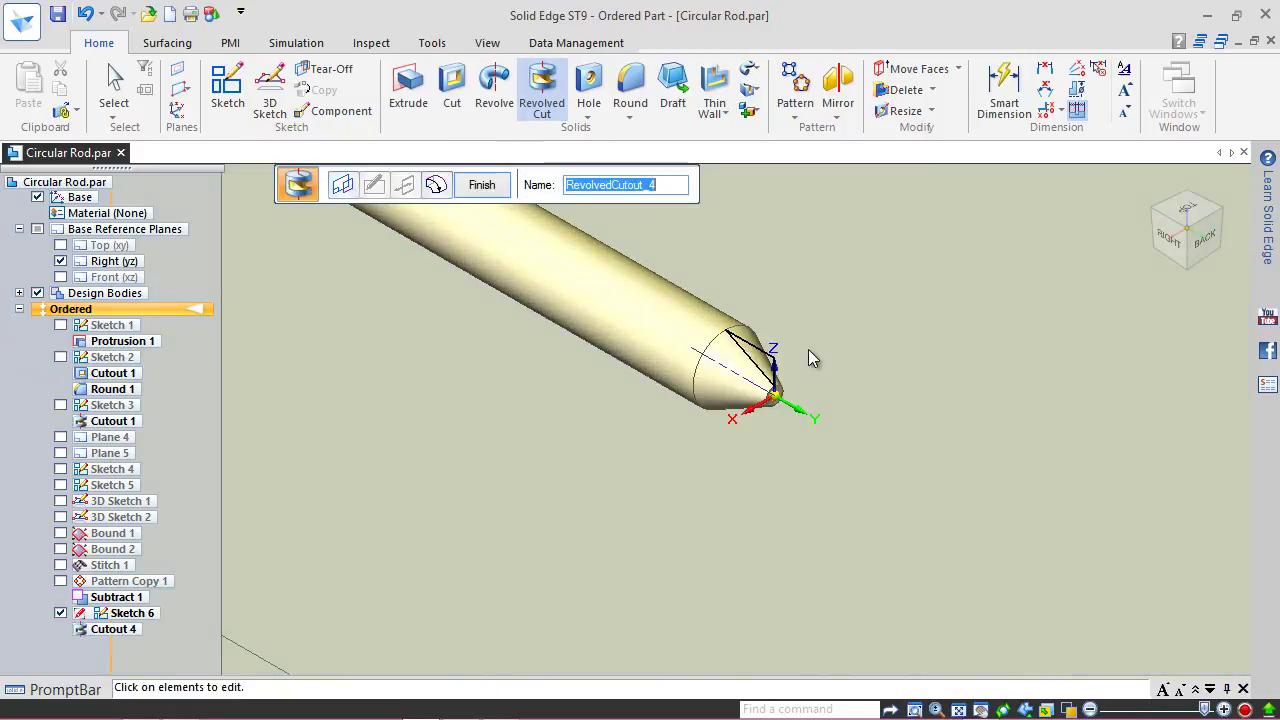
click(495, 195)
click(487, 190)
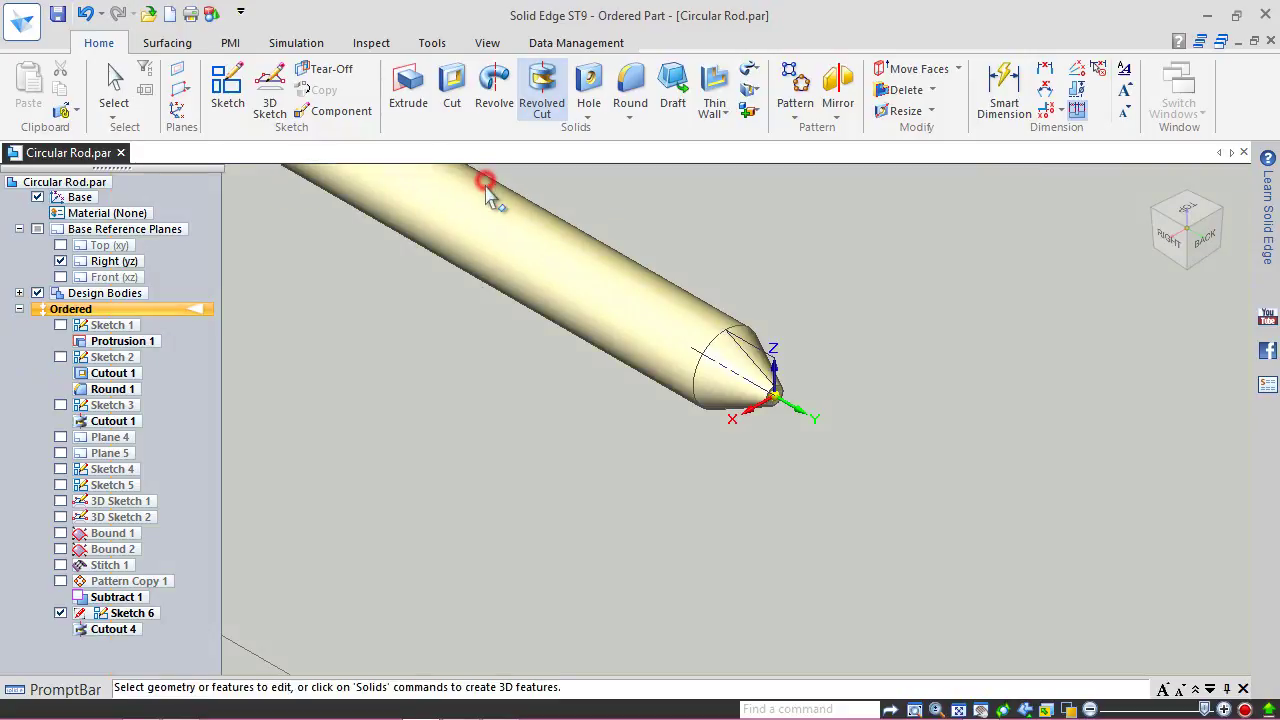
Step: Hide the Right (yz) reference plane and Sketch 6, and save the part
click(60, 261)
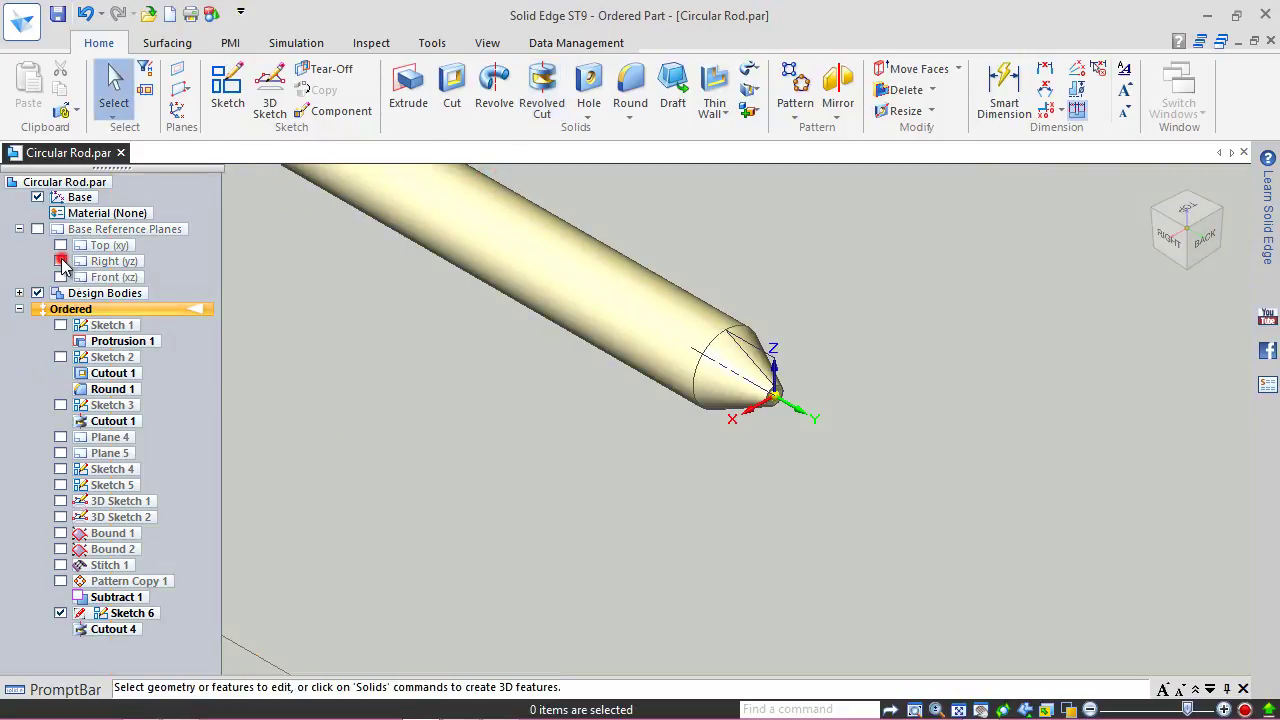
scroll(794, 491, up, 3)
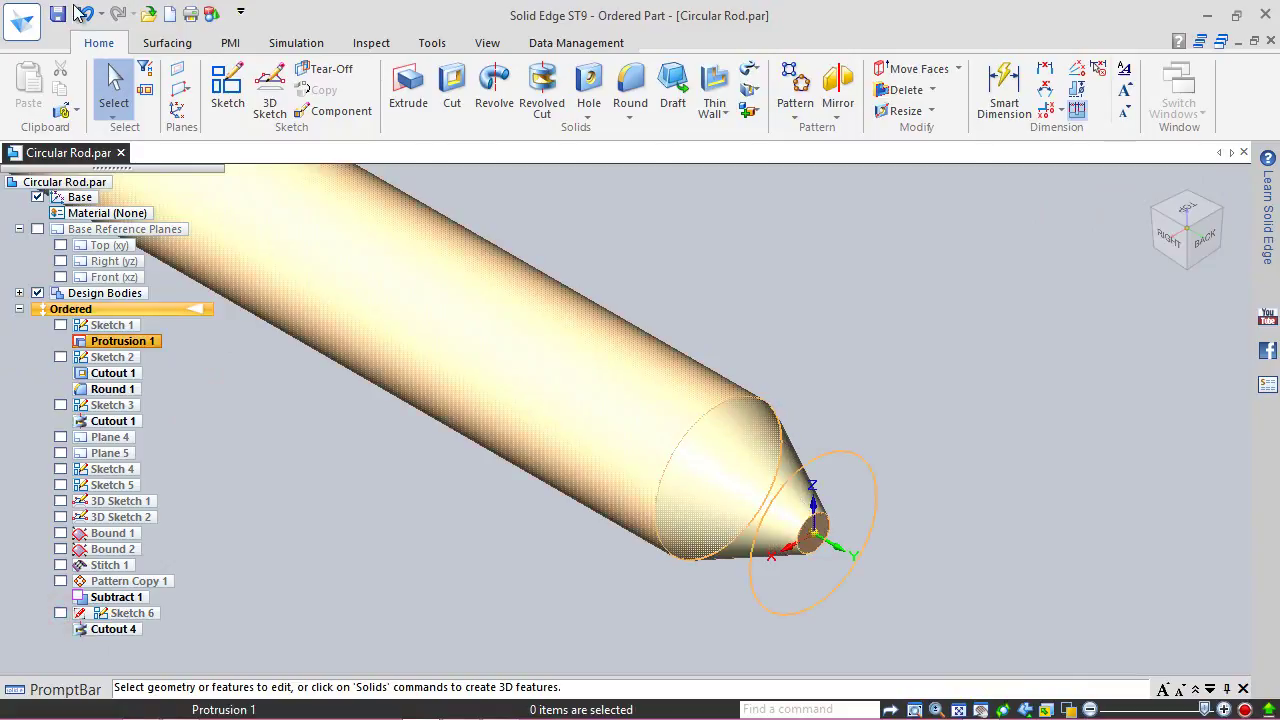
key(ctrl+s)
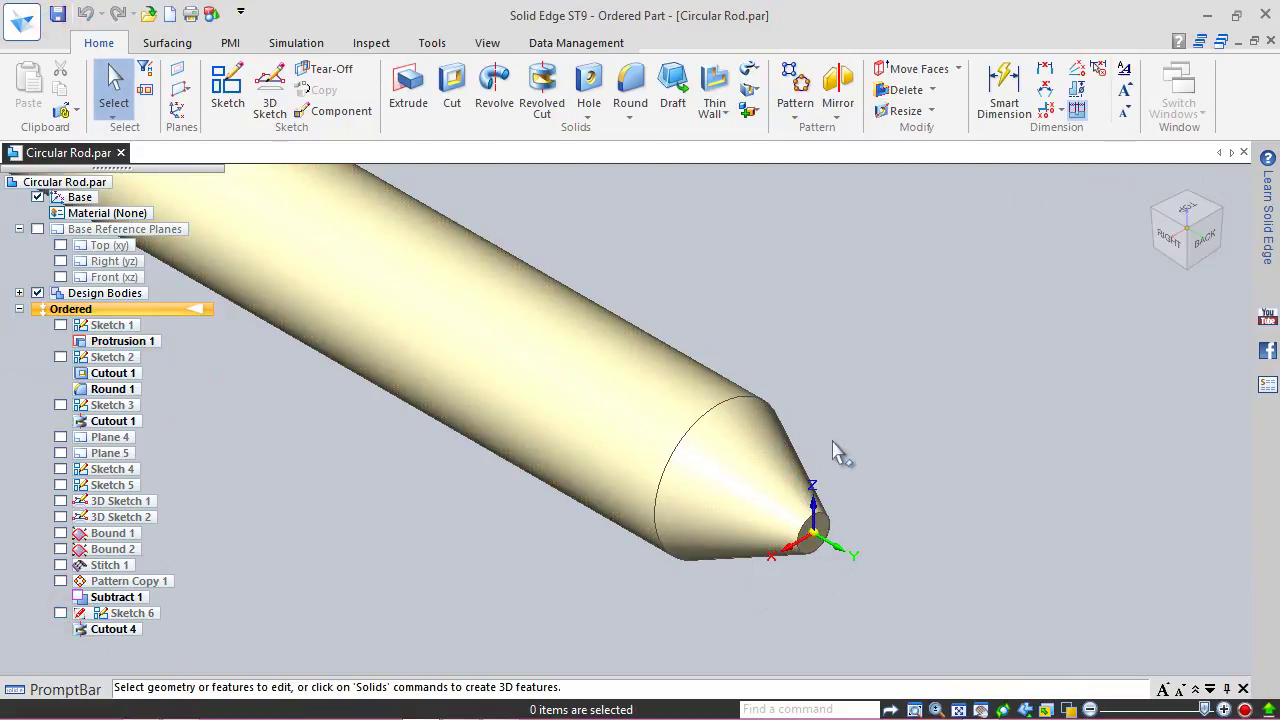
click(850, 340)
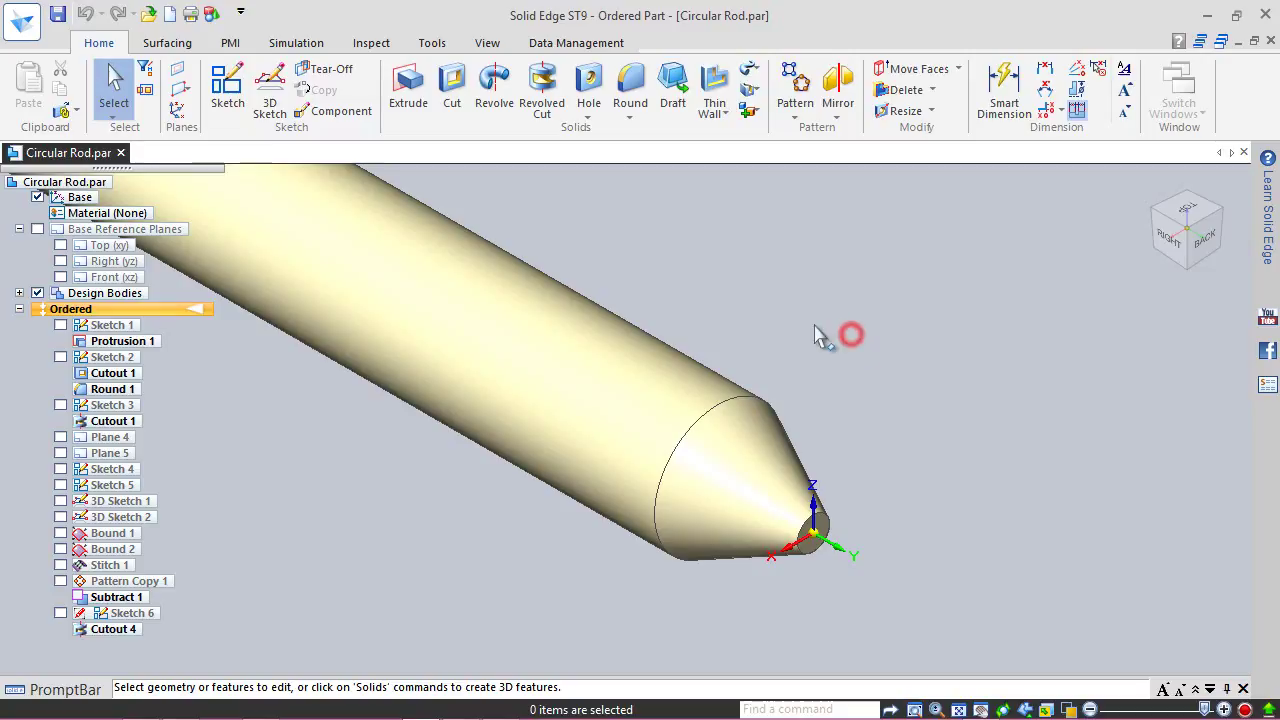
Step: Create a parallel reference plane offset 0.1875 in from the Front (xz) plane at the rod's tip, toward the rod body
click(182, 88)
click(205, 113)
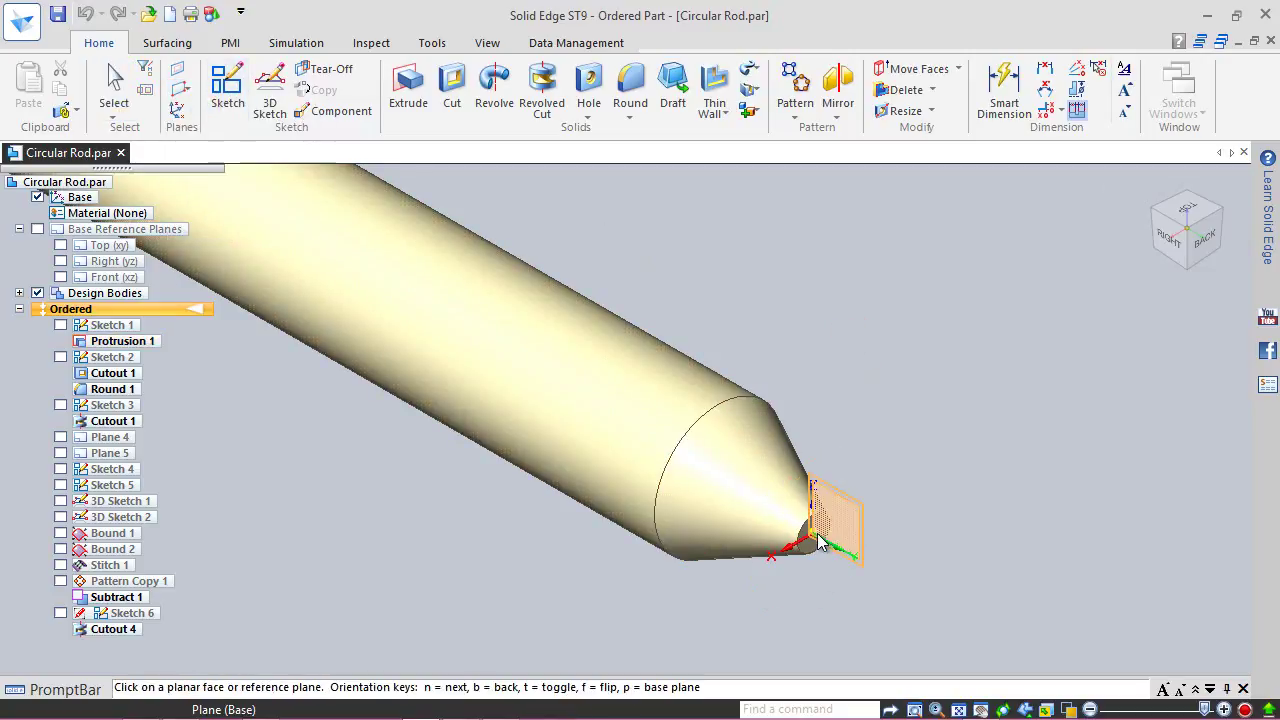
scroll(812, 546, up, 1)
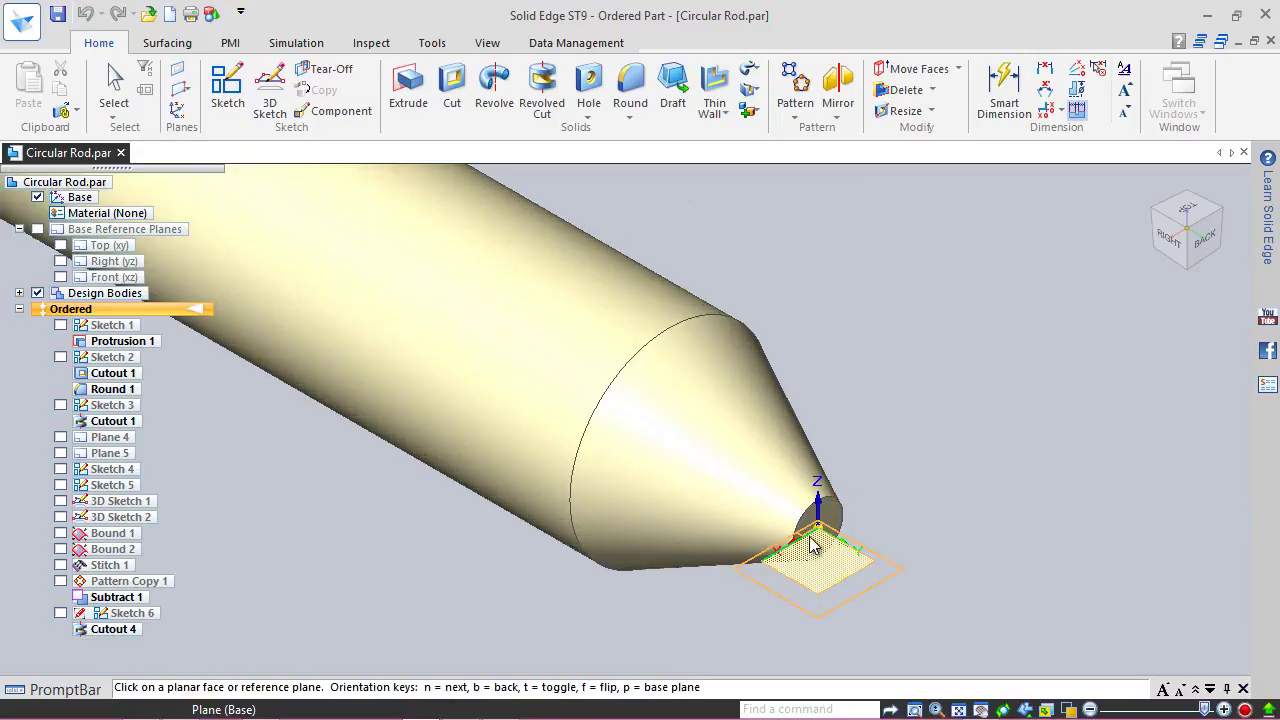
scroll(822, 516, up, 1)
click(795, 538)
text(.)
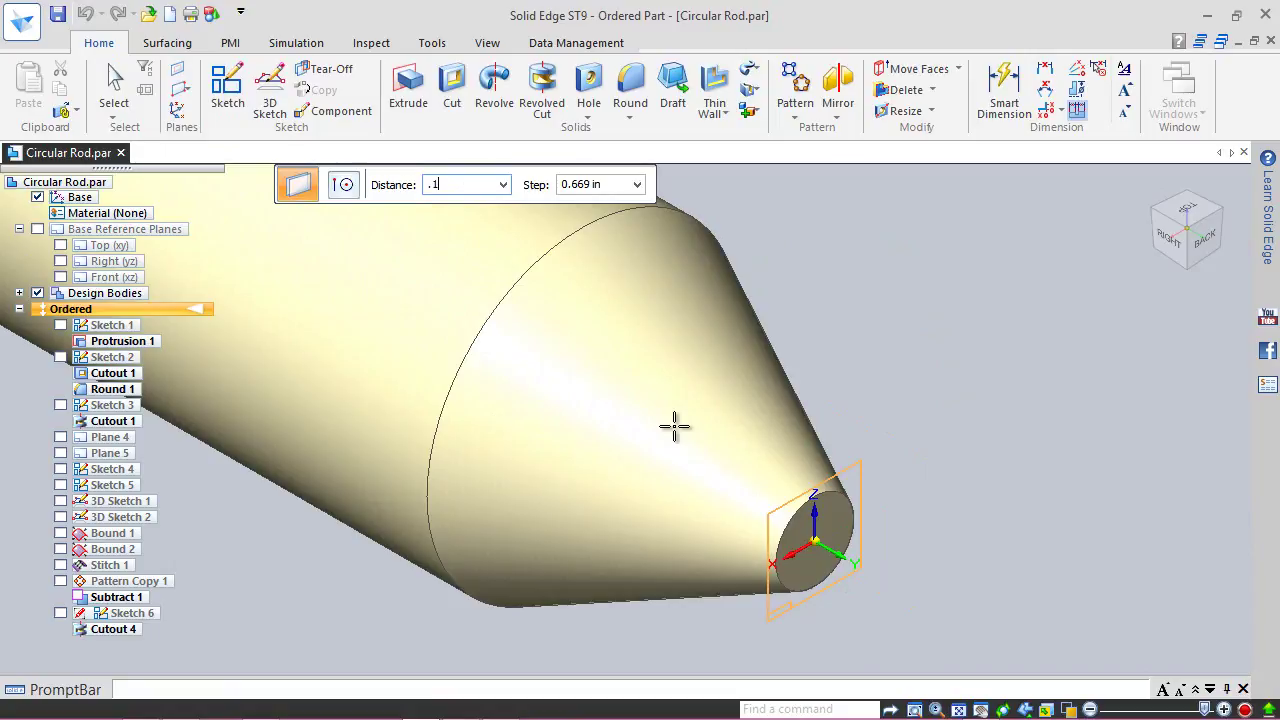
text(1875)
key(Tab)
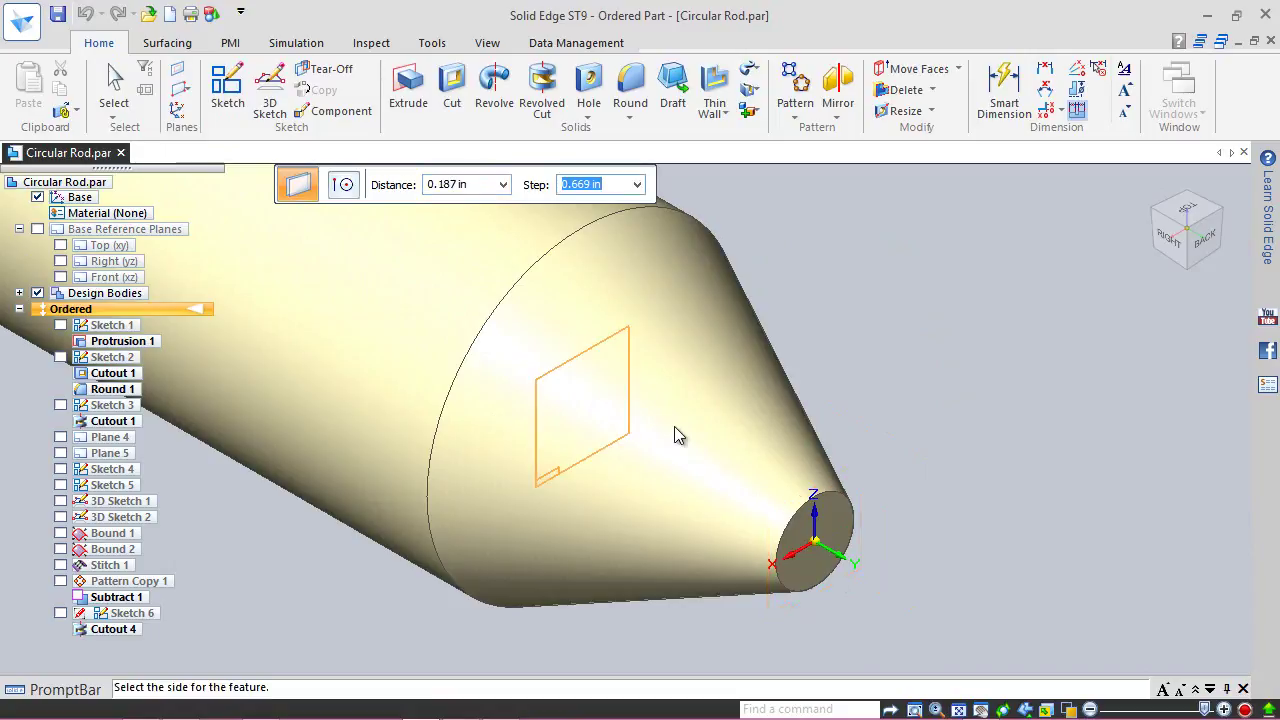
click(674, 428)
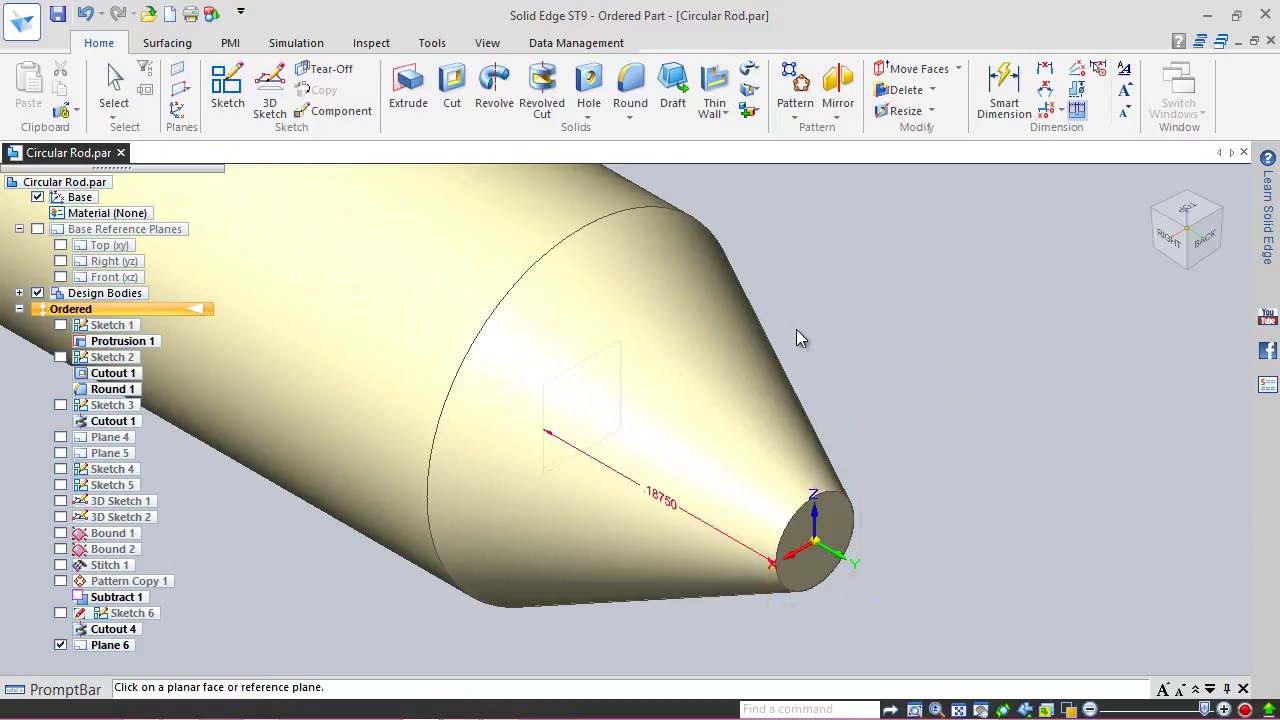
click(114, 85)
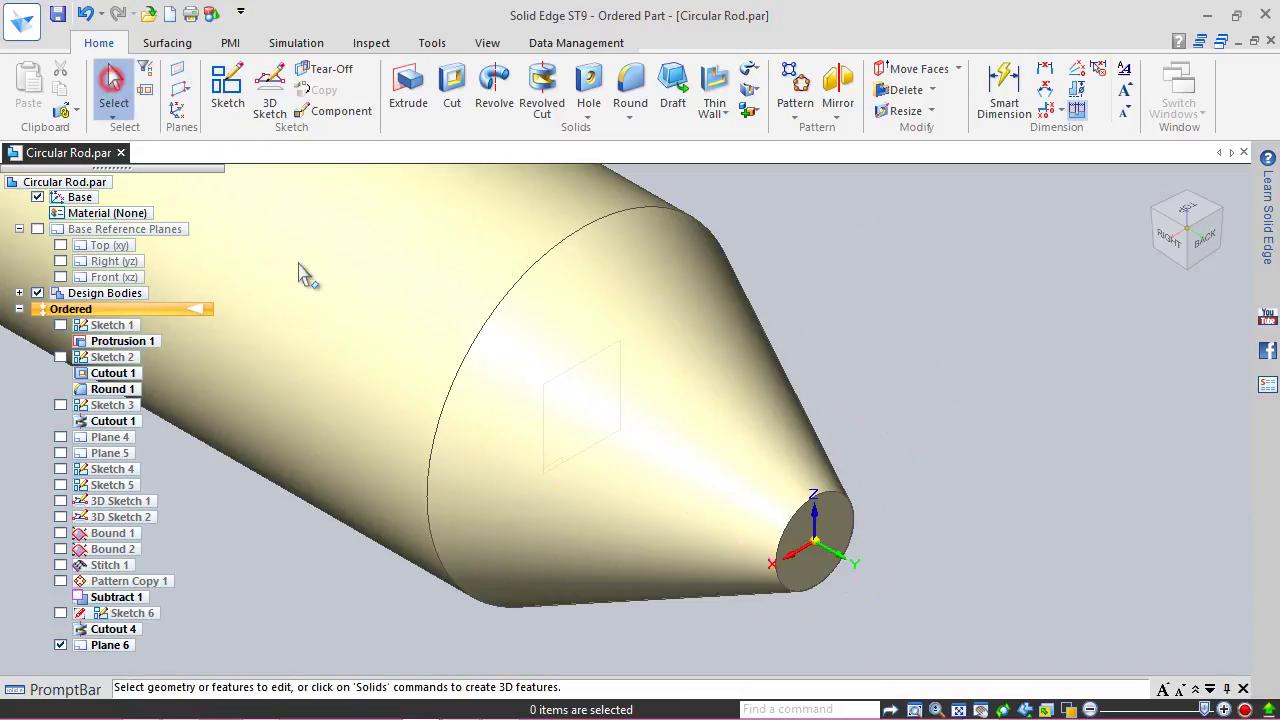
Step: Resize Plane 6 to about 0.256 in by 0.378 in so it extends around the tapered end, and save the part
click(565, 380)
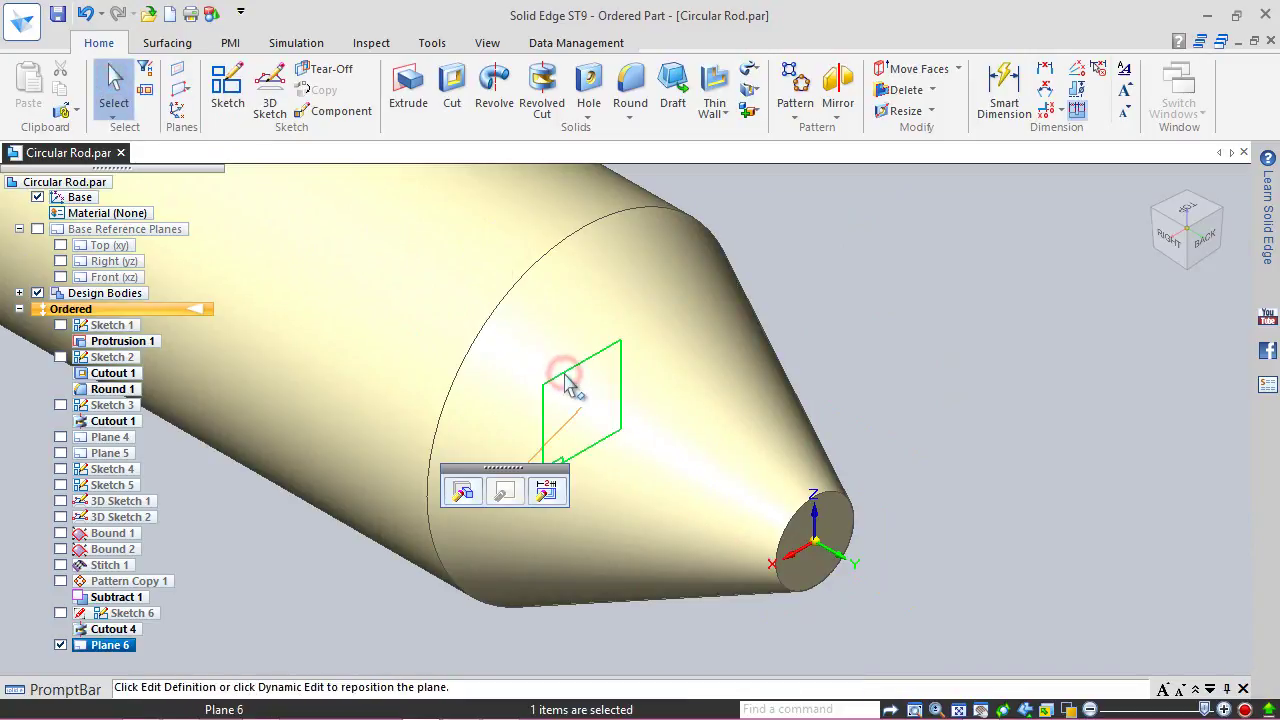
click(549, 490)
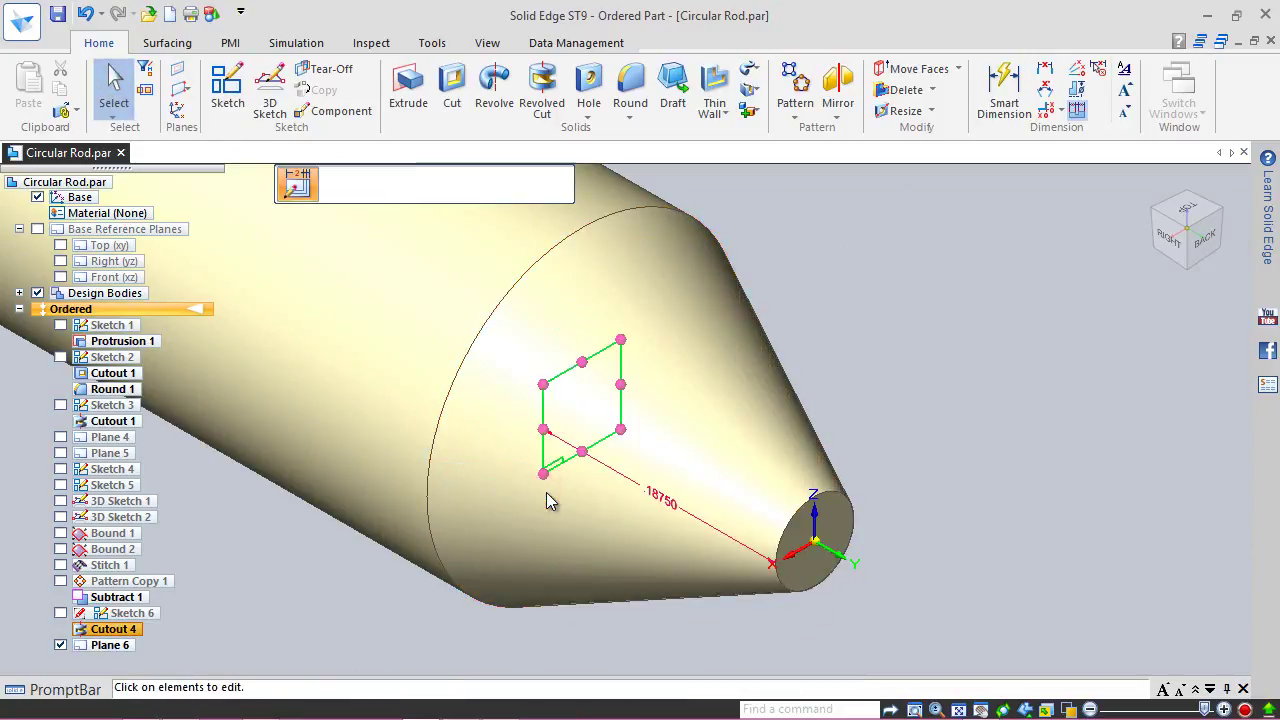
drag(622, 383, 861, 228)
drag(702, 385, 713, 648)
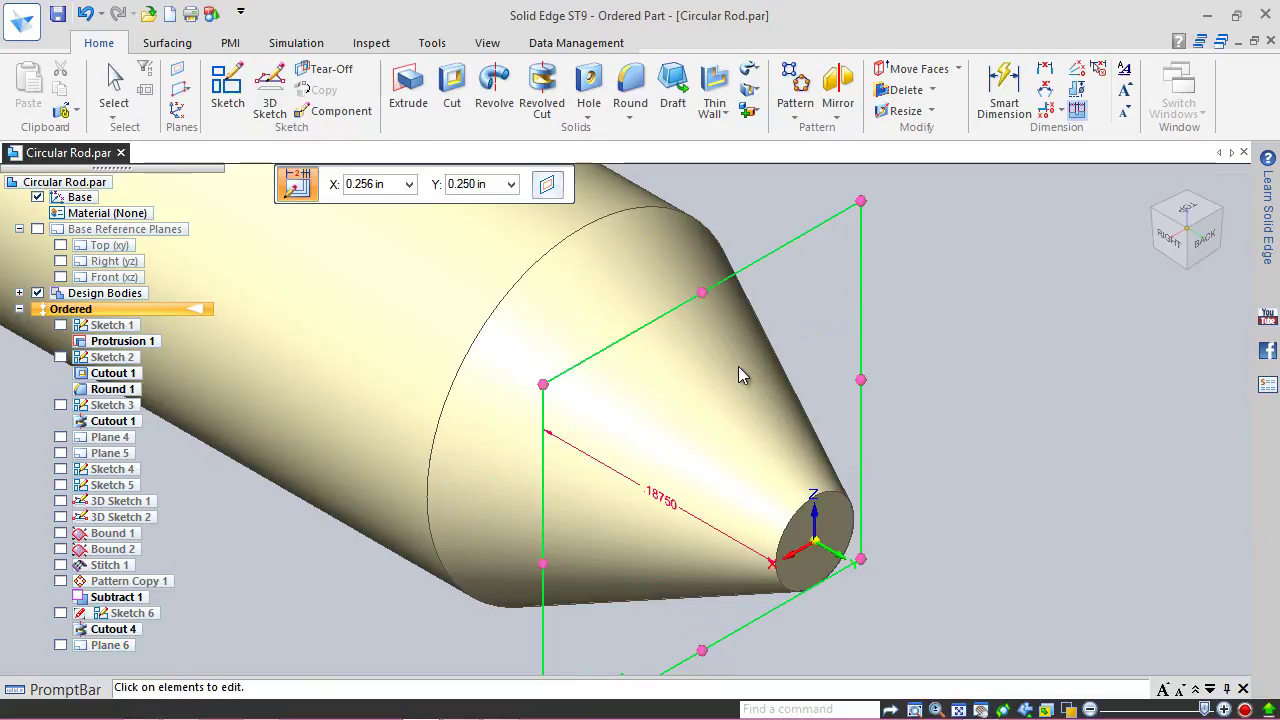
scroll(738, 367, down, 3)
click(714, 322)
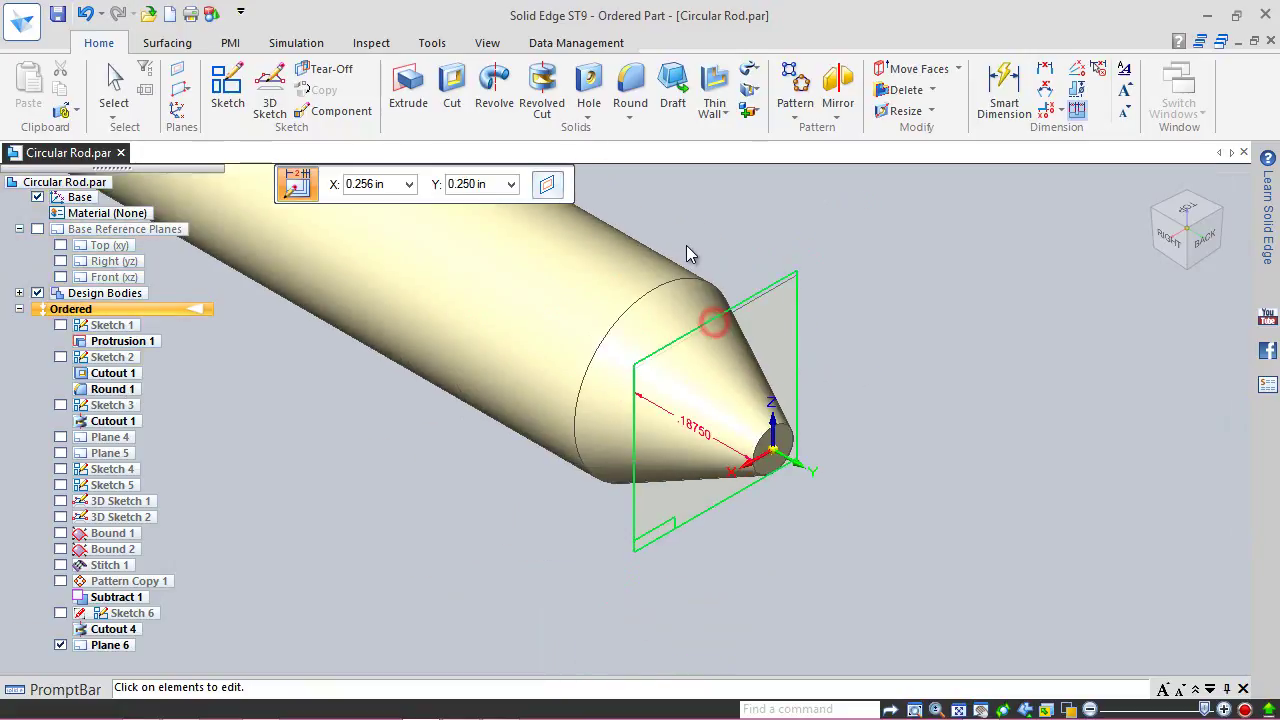
drag(687, 255, 688, 254)
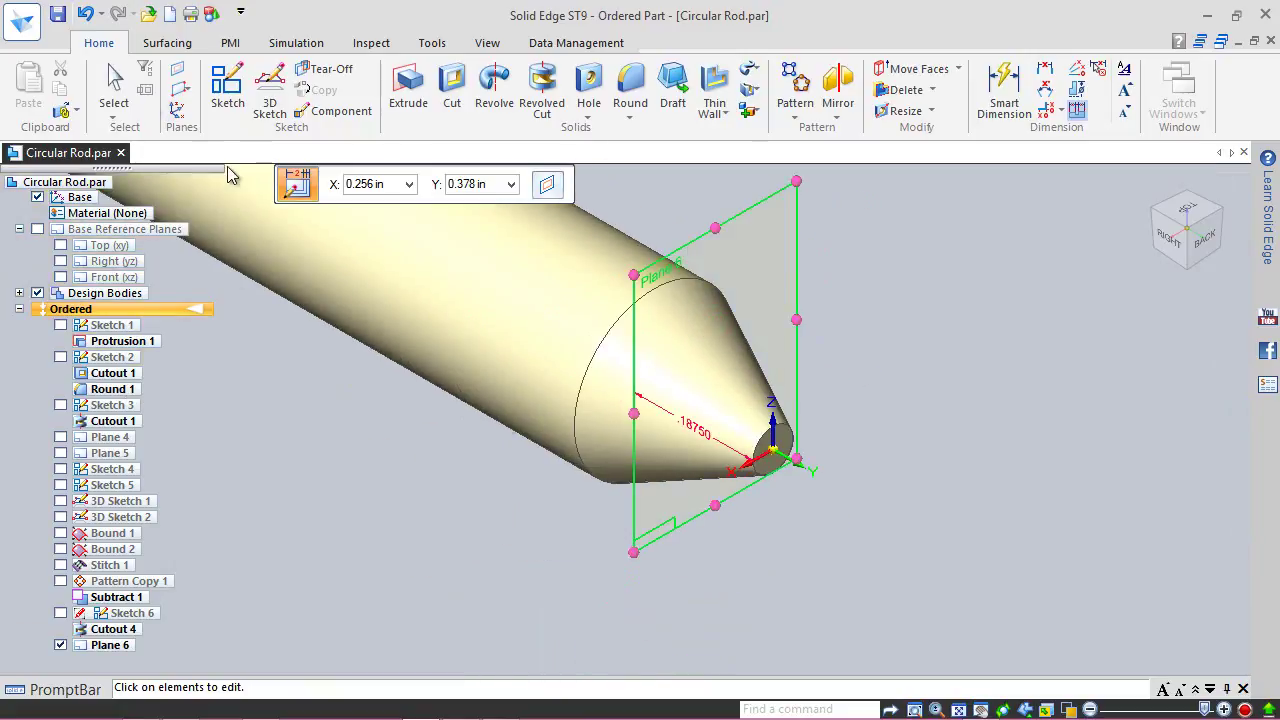
click(114, 88)
click(58, 14)
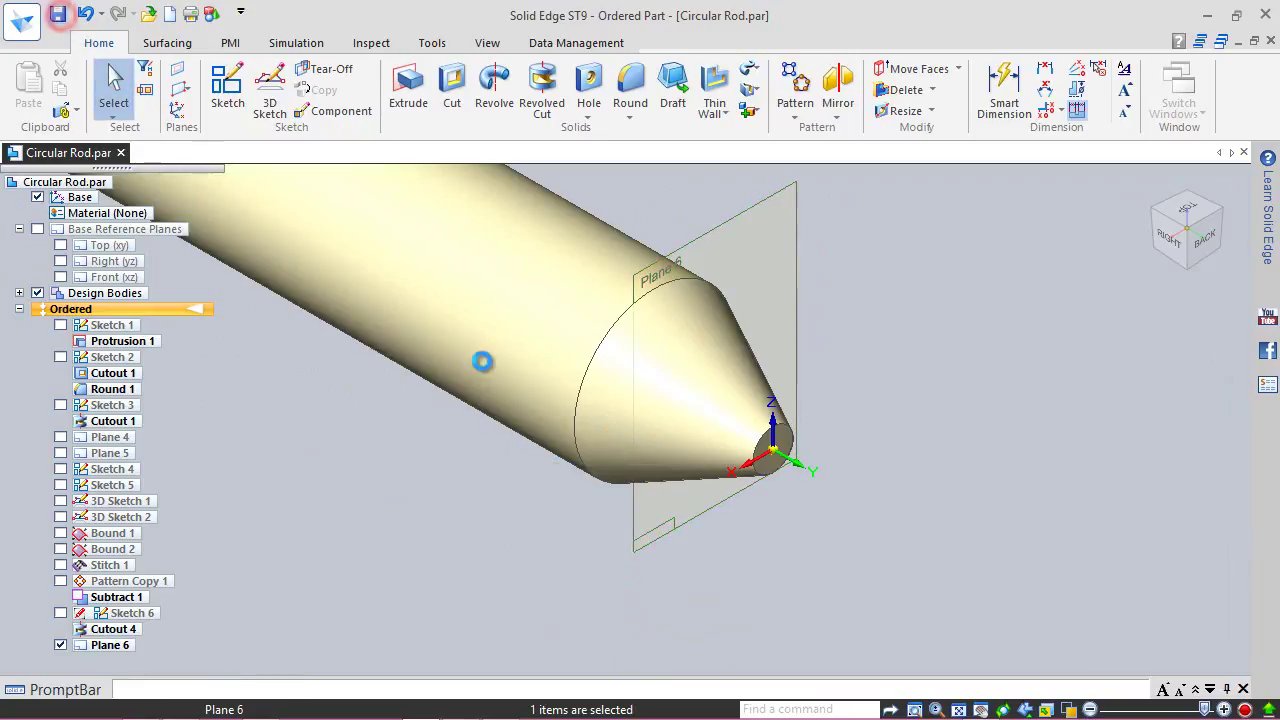
Step: Create a parallel reference plane offset 0.25 in from Plane 6 toward the rod body, and save the part
scroll(1034, 471, up, 2)
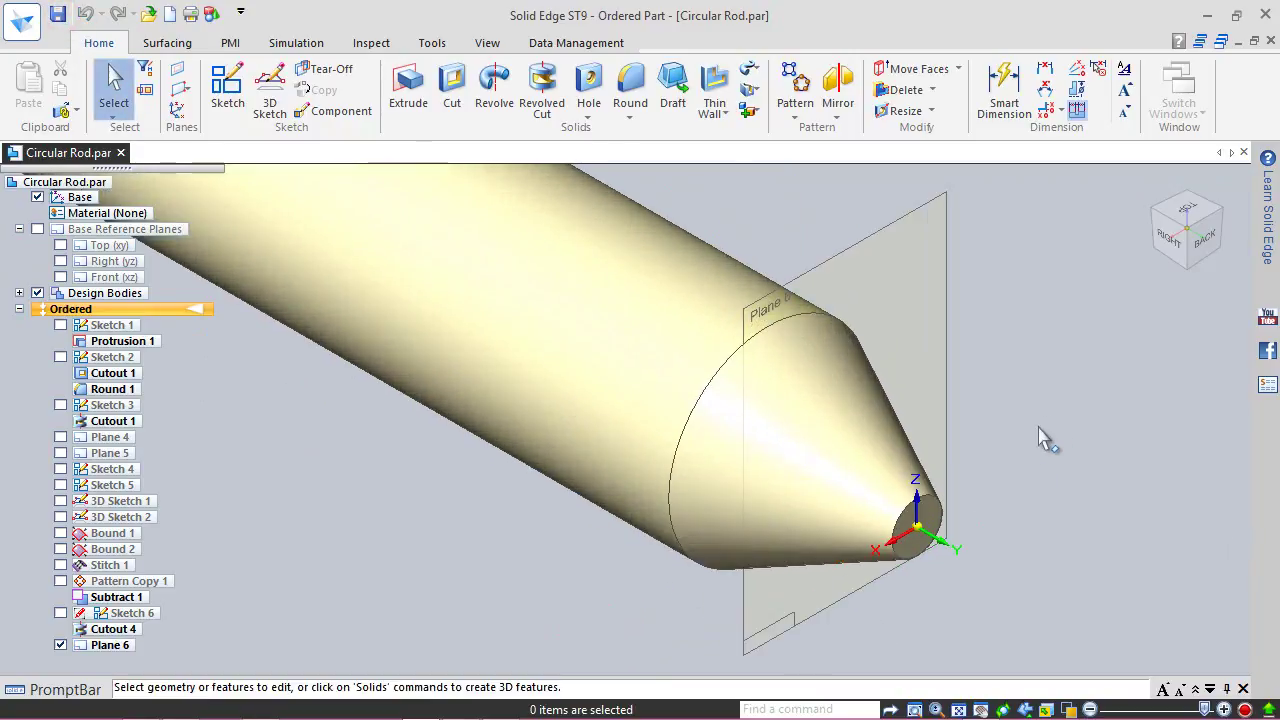
click(1168, 240)
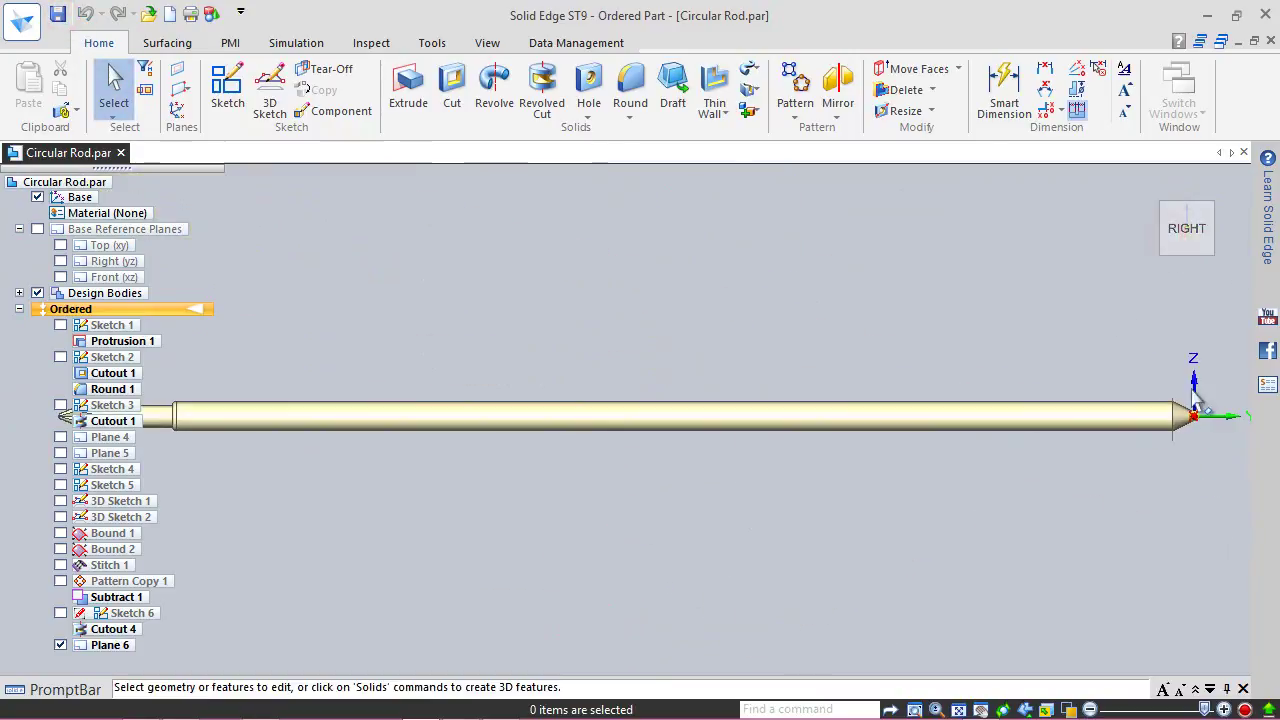
scroll(1206, 408, up, 4)
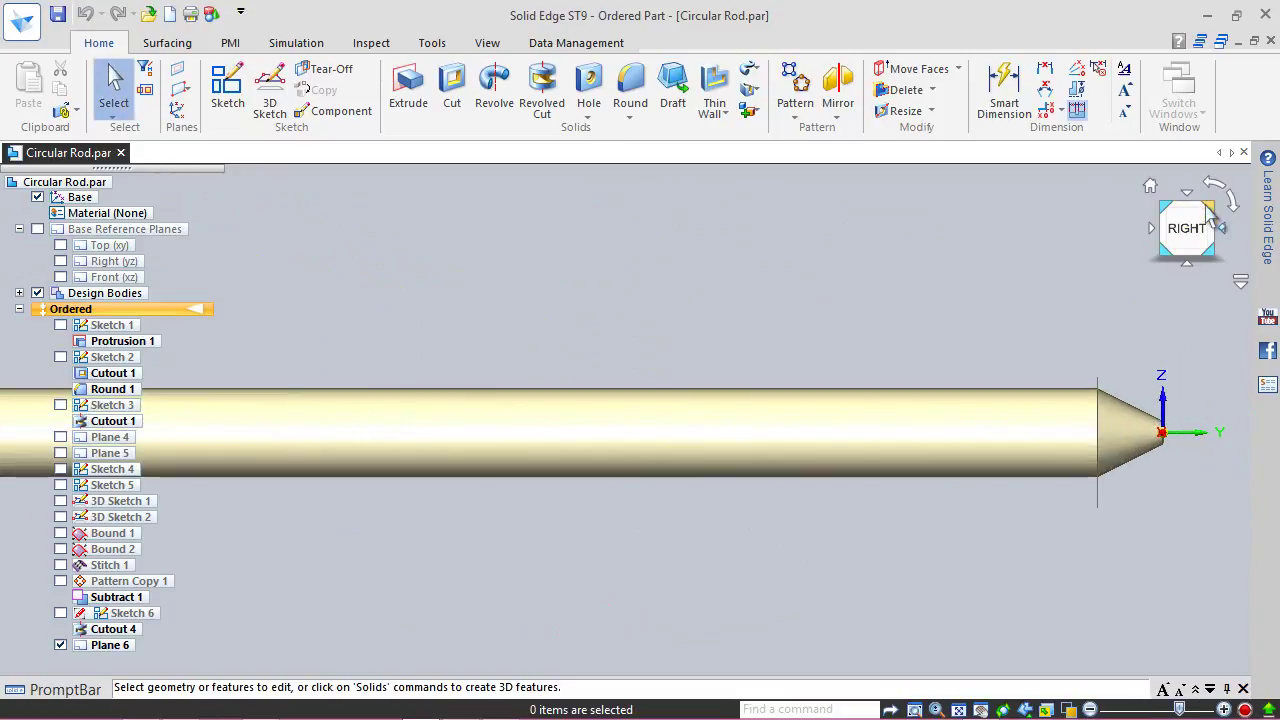
click(1210, 218)
scroll(975, 660, up, 5)
scroll(1035, 545, up, 2)
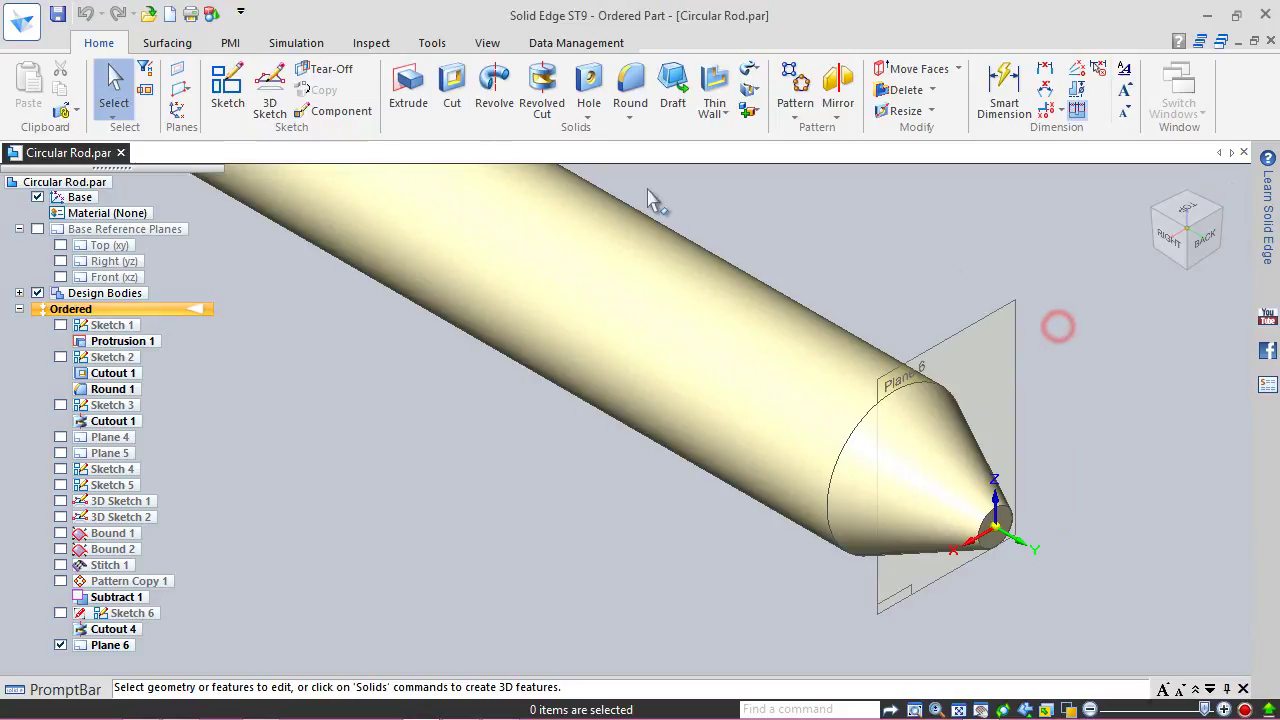
click(182, 93)
click(197, 111)
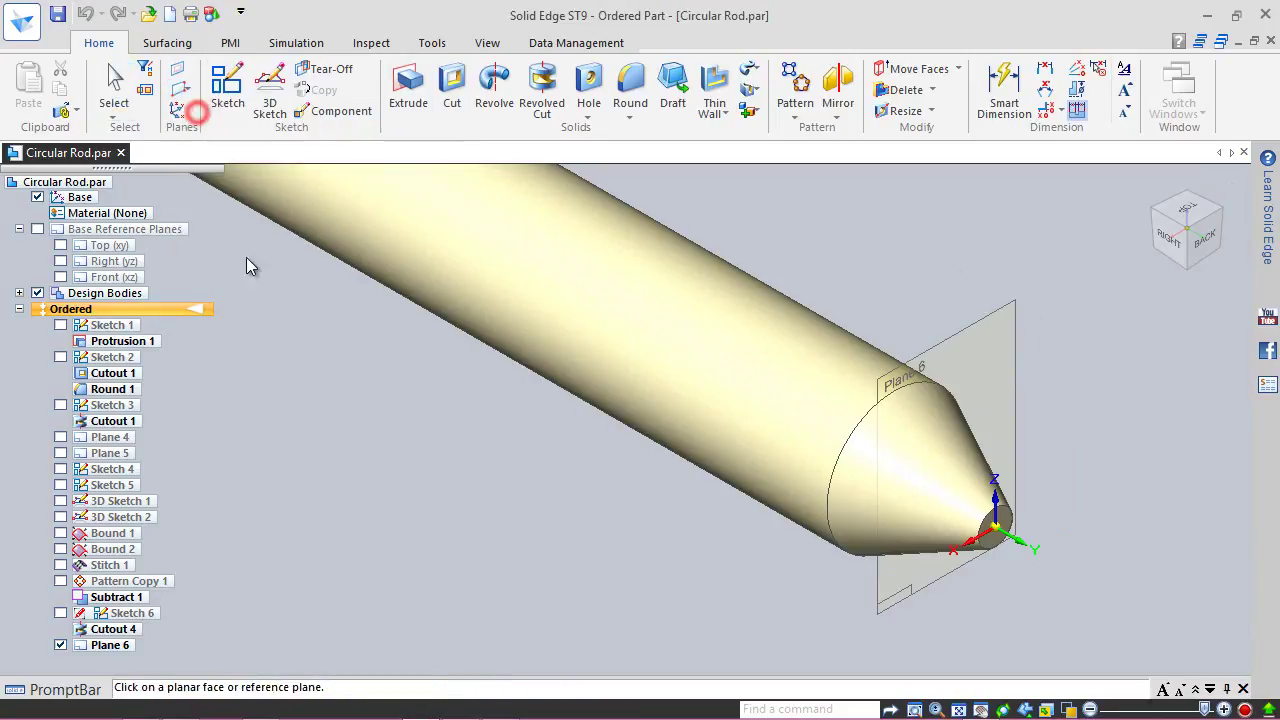
click(992, 318)
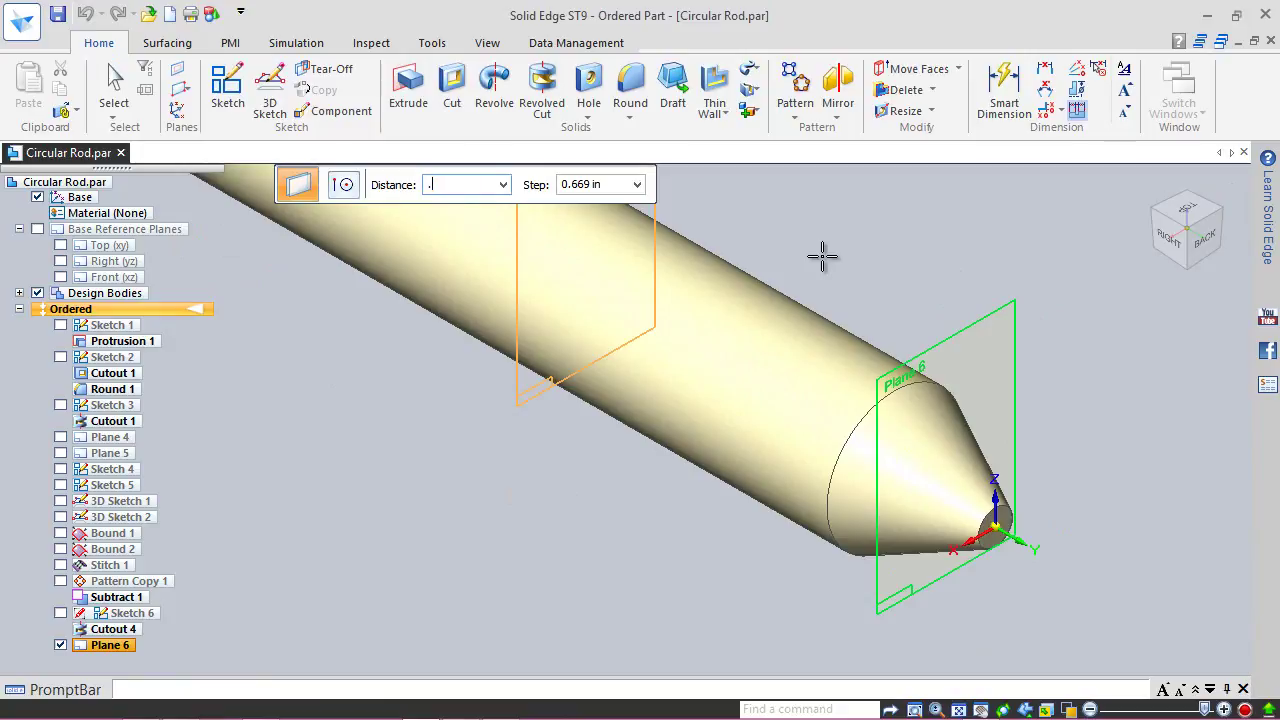
key(Tab)
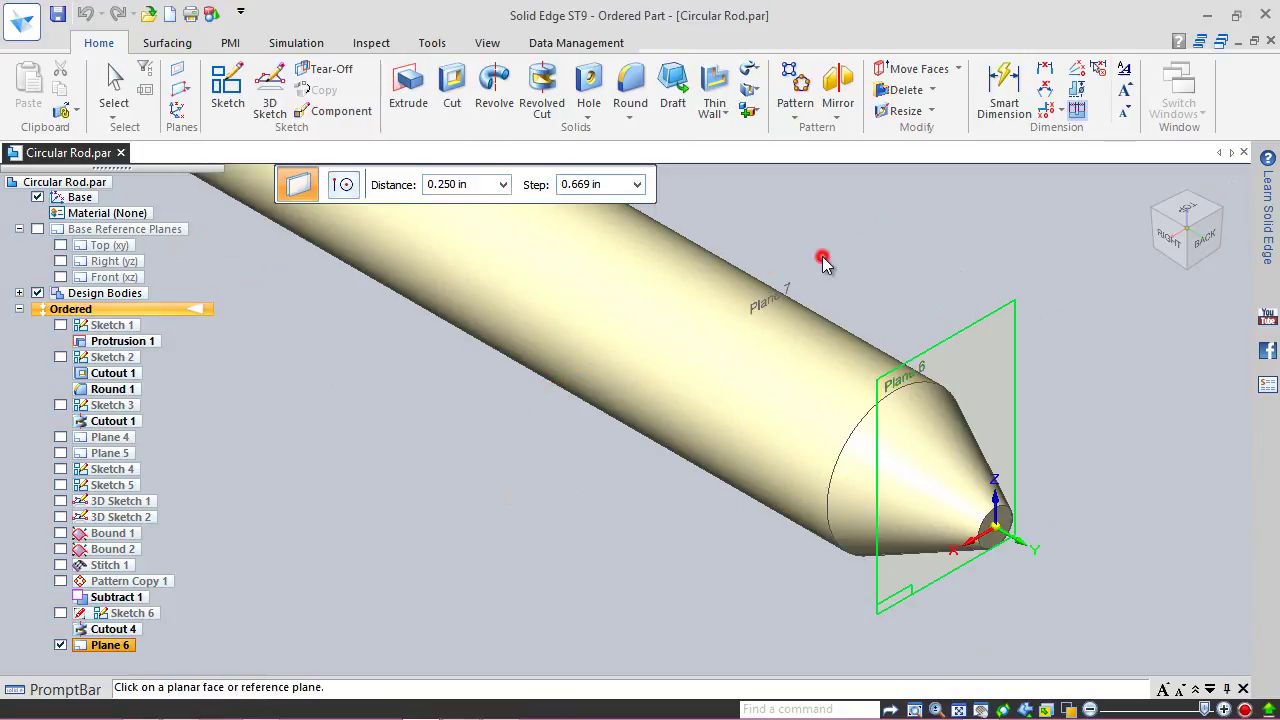
click(825, 265)
click(57, 14)
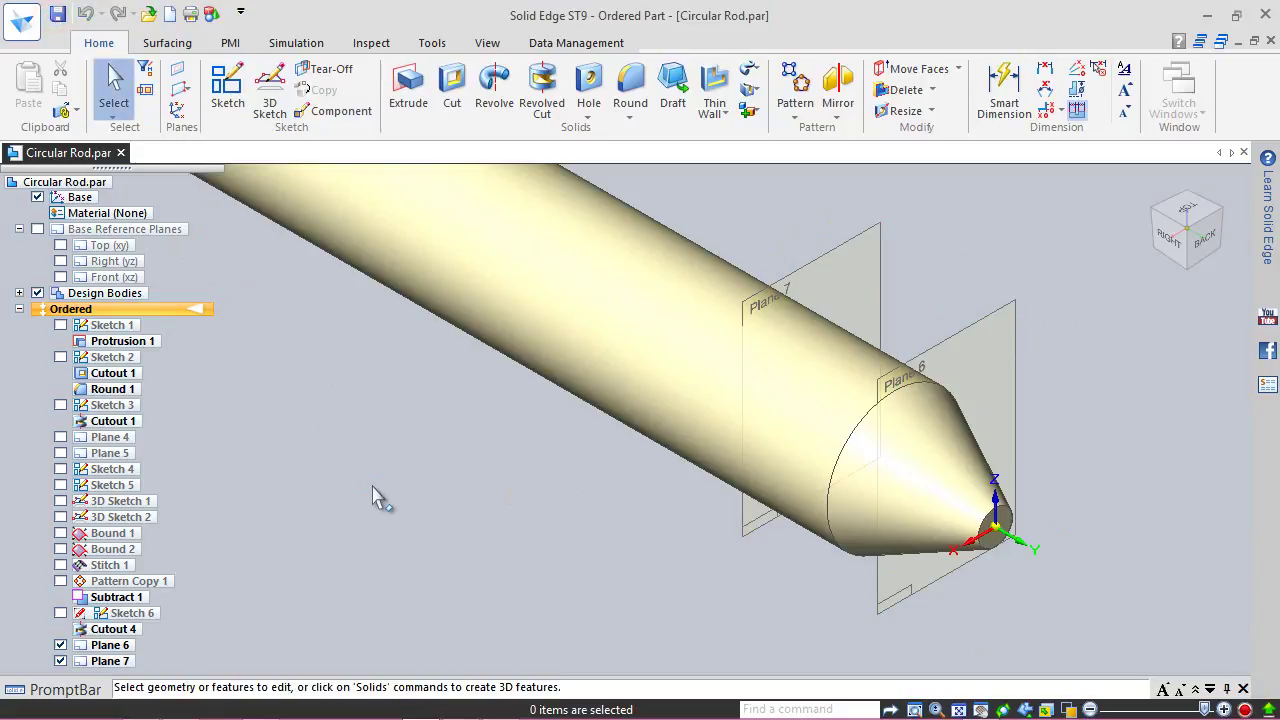
Step: Start a sketch on Plane 6 and draw a center-point arc of 0.125 in radius about the origin, along the upper edge of the rod's outline
click(227, 88)
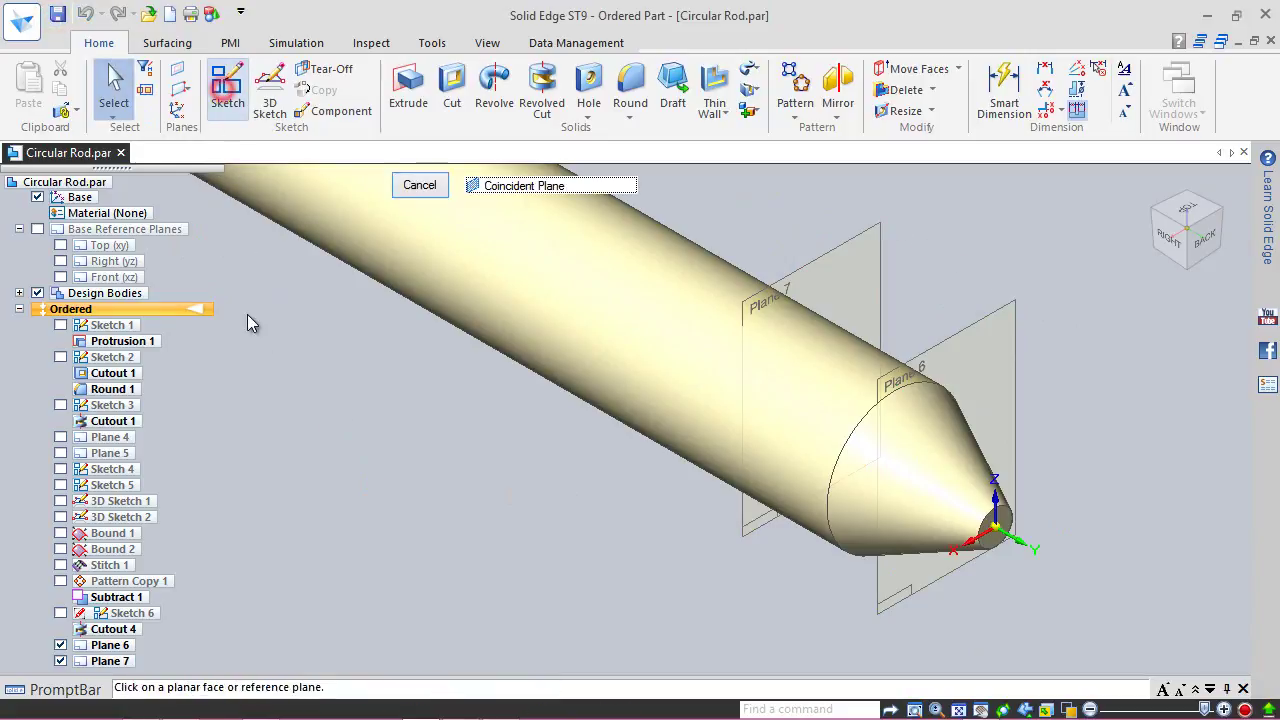
click(1016, 398)
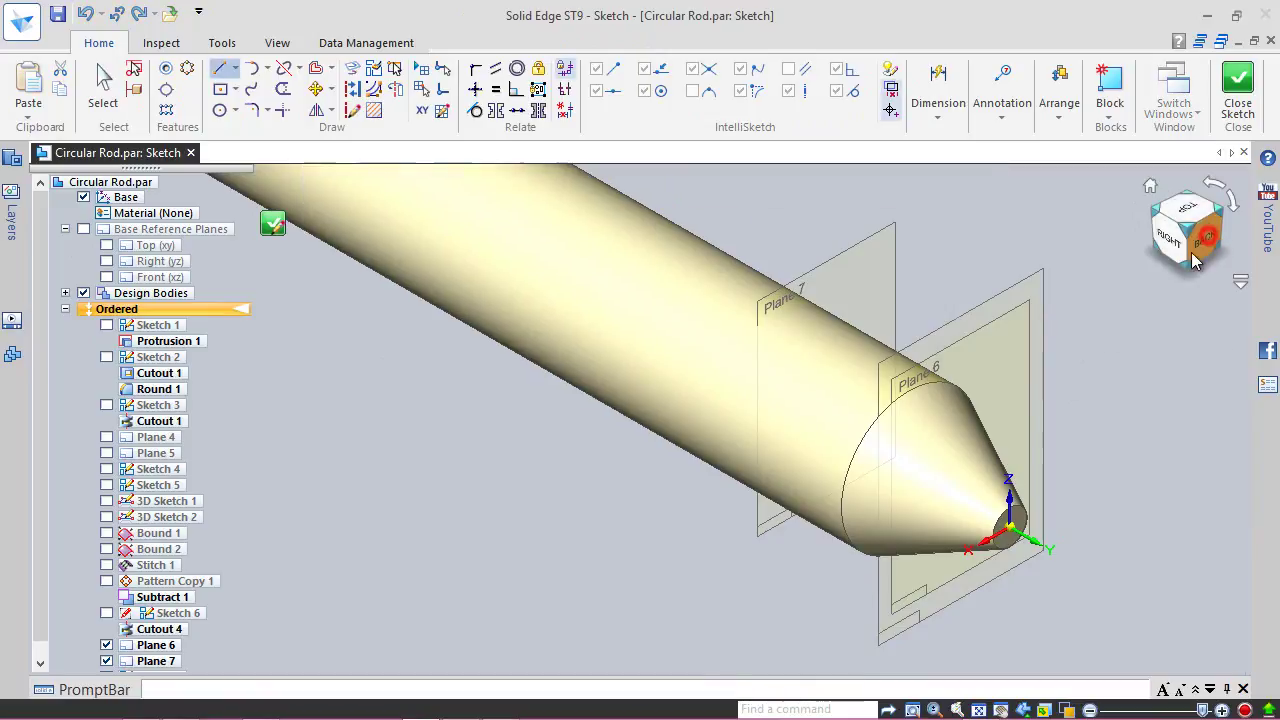
click(267, 68)
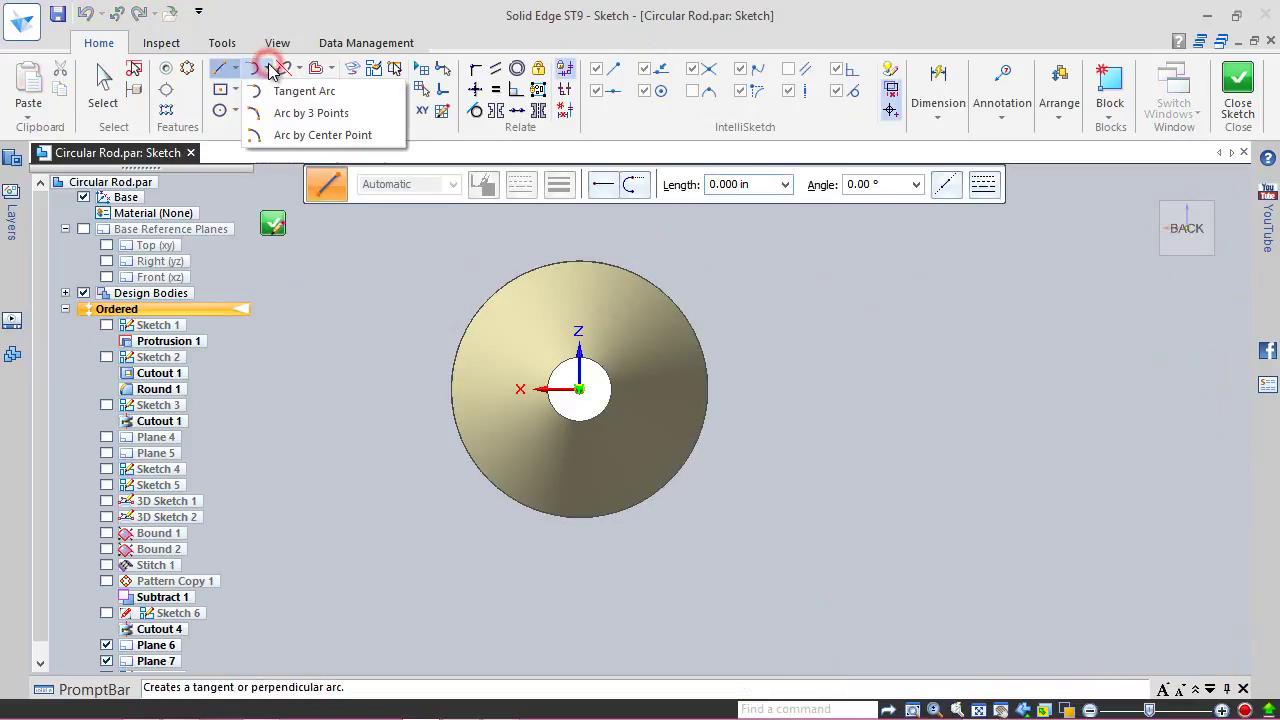
click(290, 136)
scroll(503, 250, up, 2)
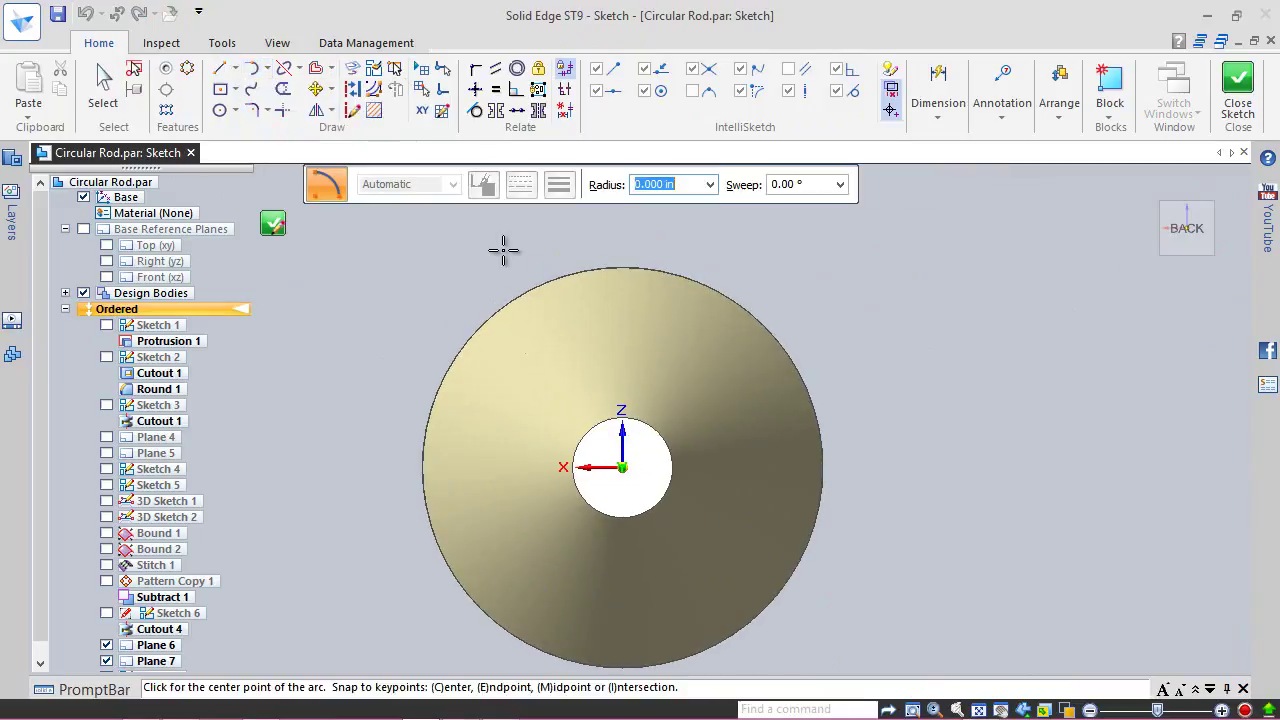
click(622, 467)
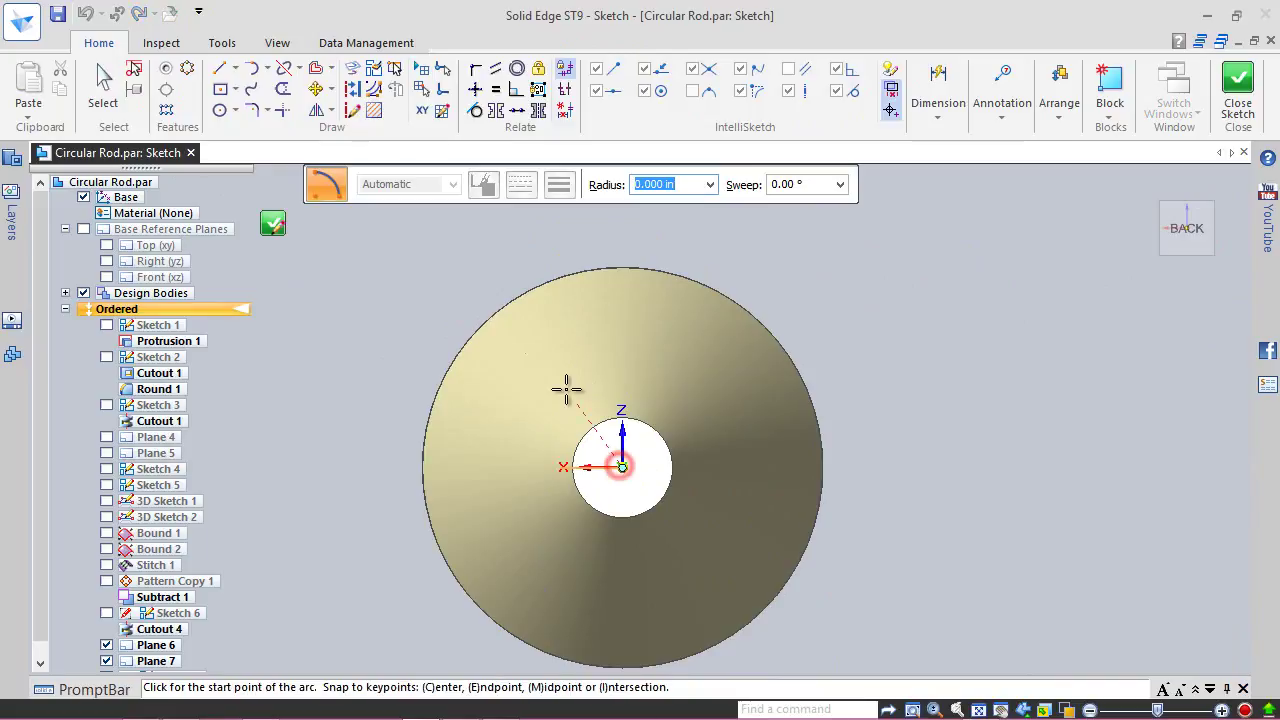
click(492, 324)
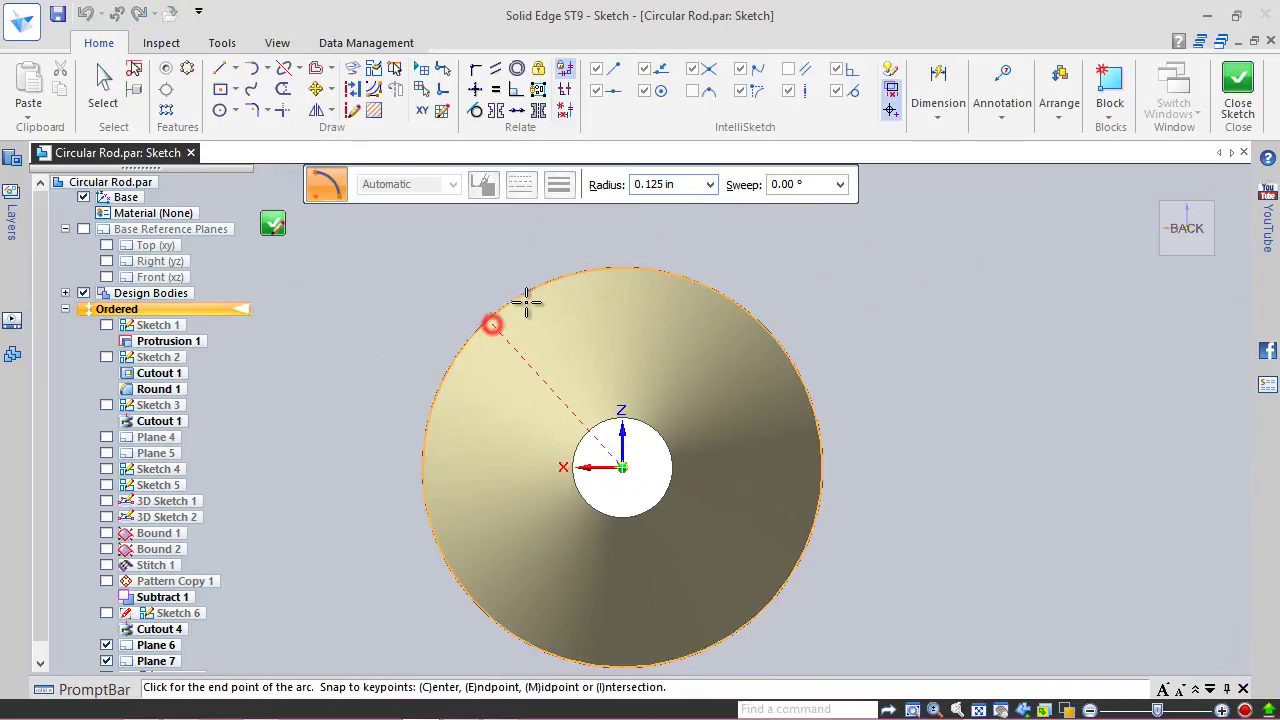
click(728, 298)
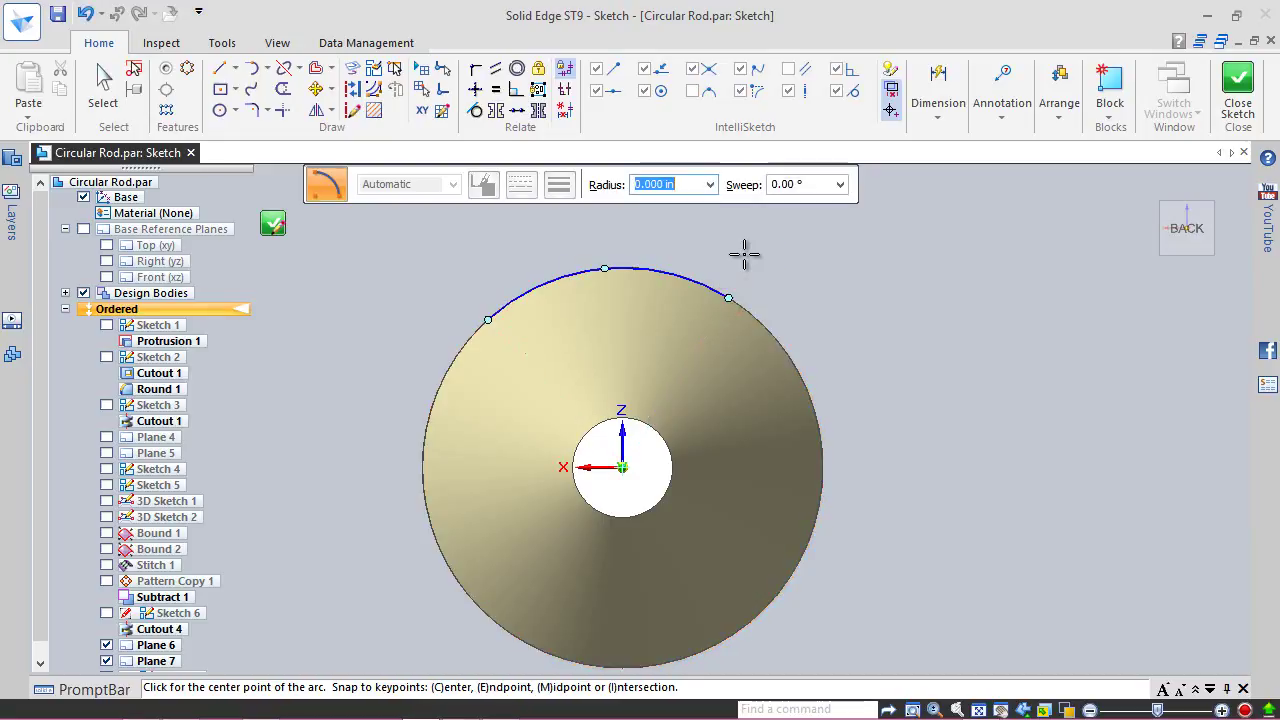
key(Escape)
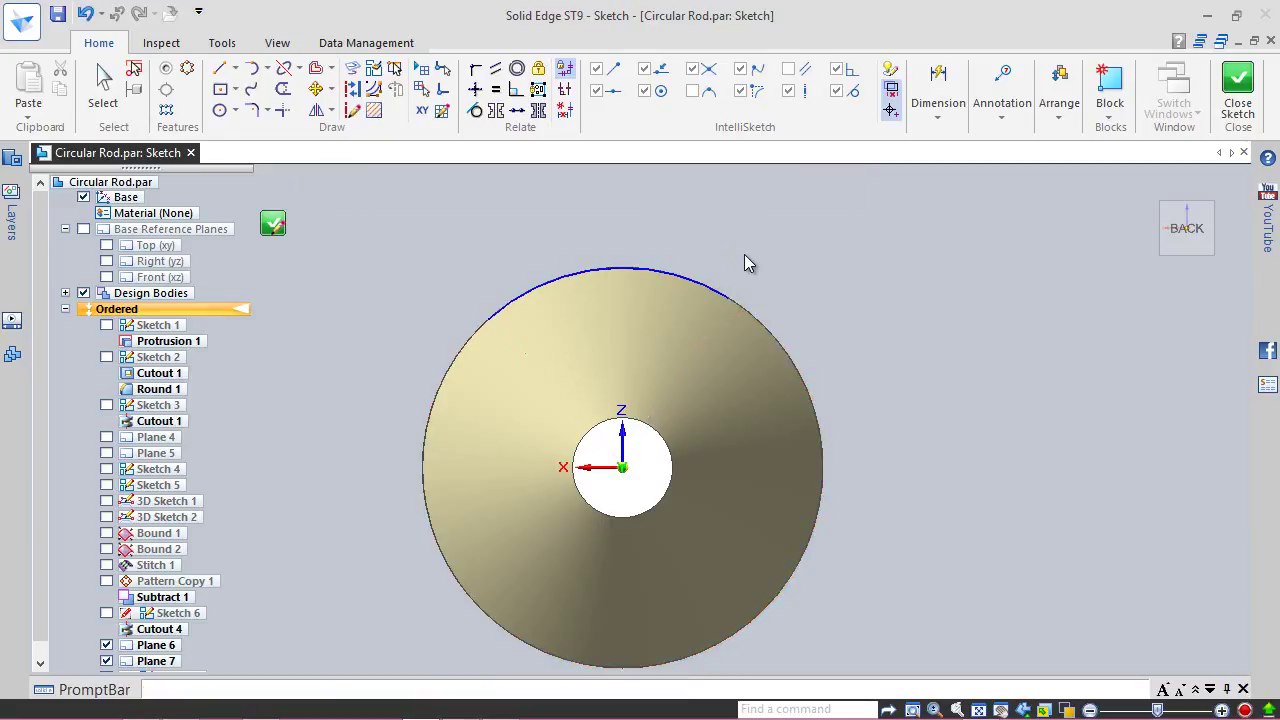
Step: Connect the arc's midpoint to the vertical Z axis so the arc is centred above the origin
click(476, 68)
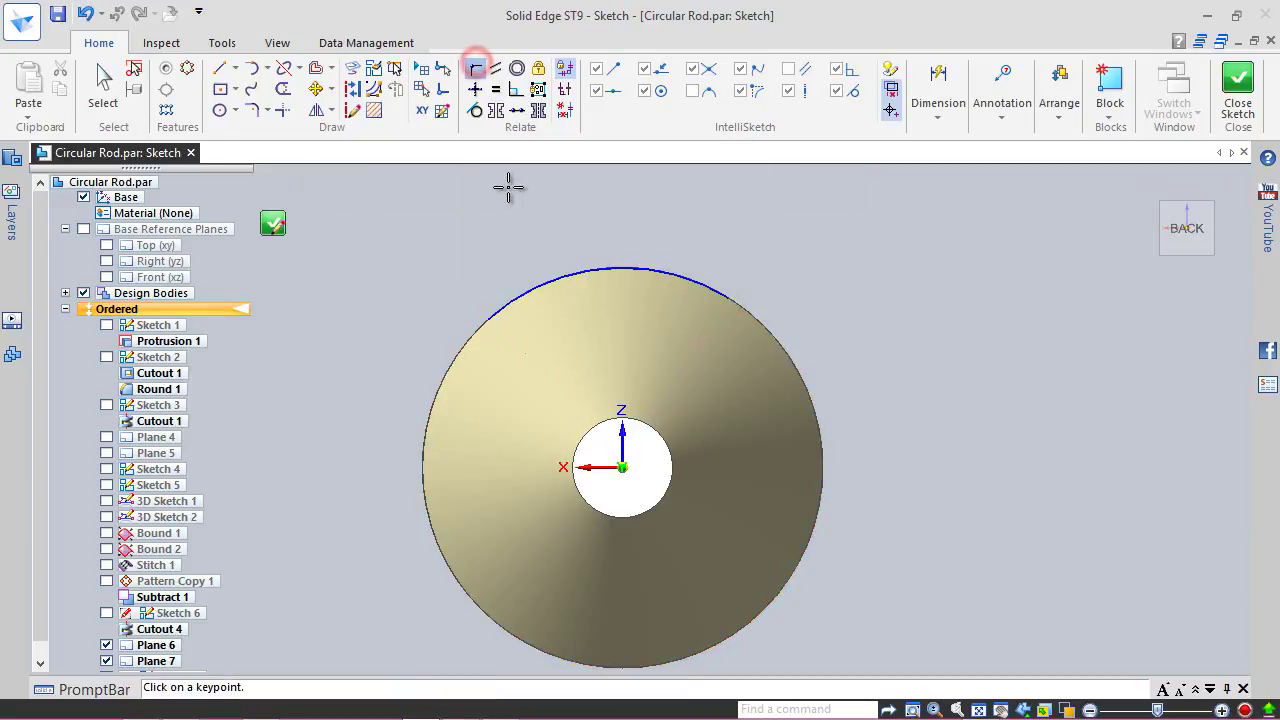
click(604, 268)
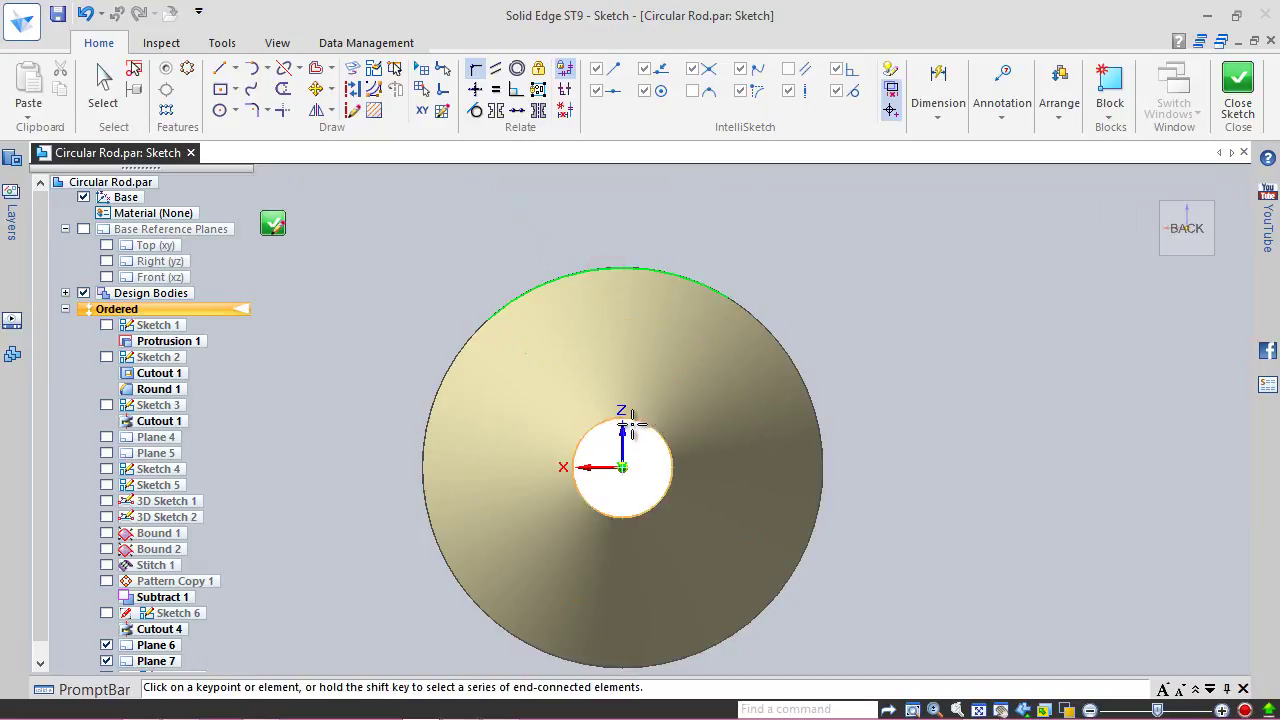
click(623, 435)
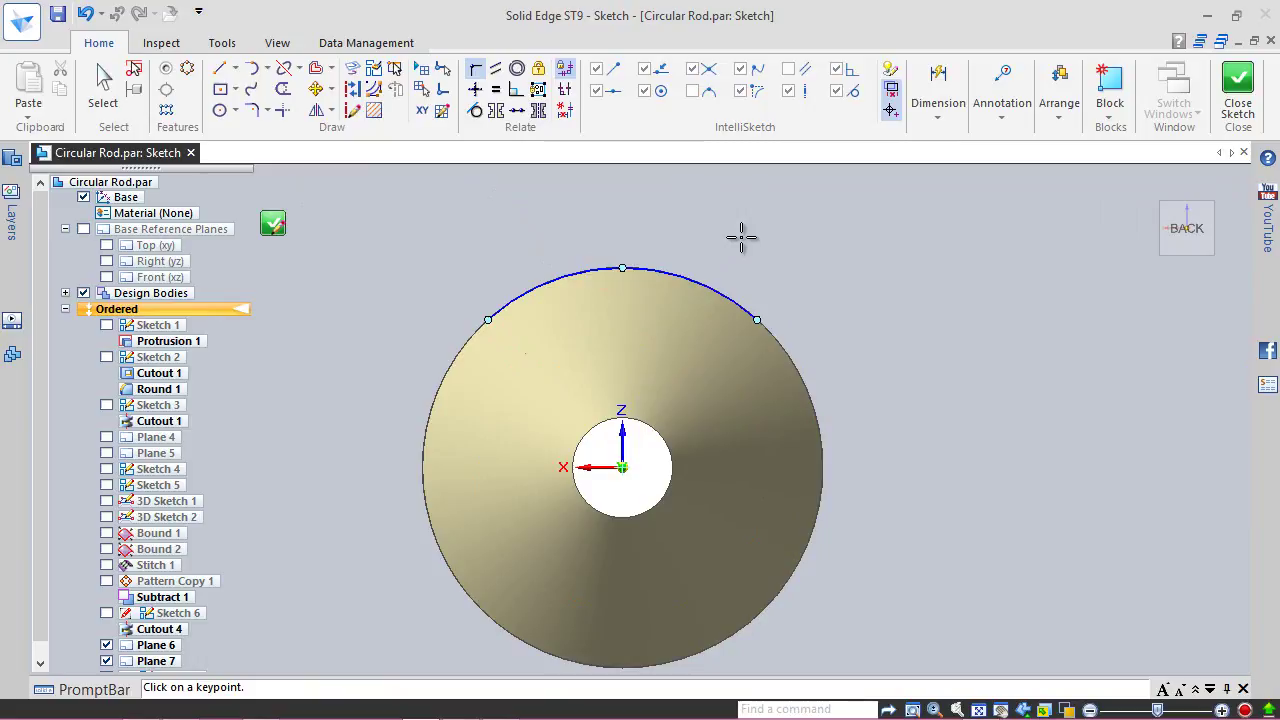
Step: Dimension the horizontal distance between the arc's two endpoints, set it to 1/8 in, and finish the sketch
right_click(741, 237)
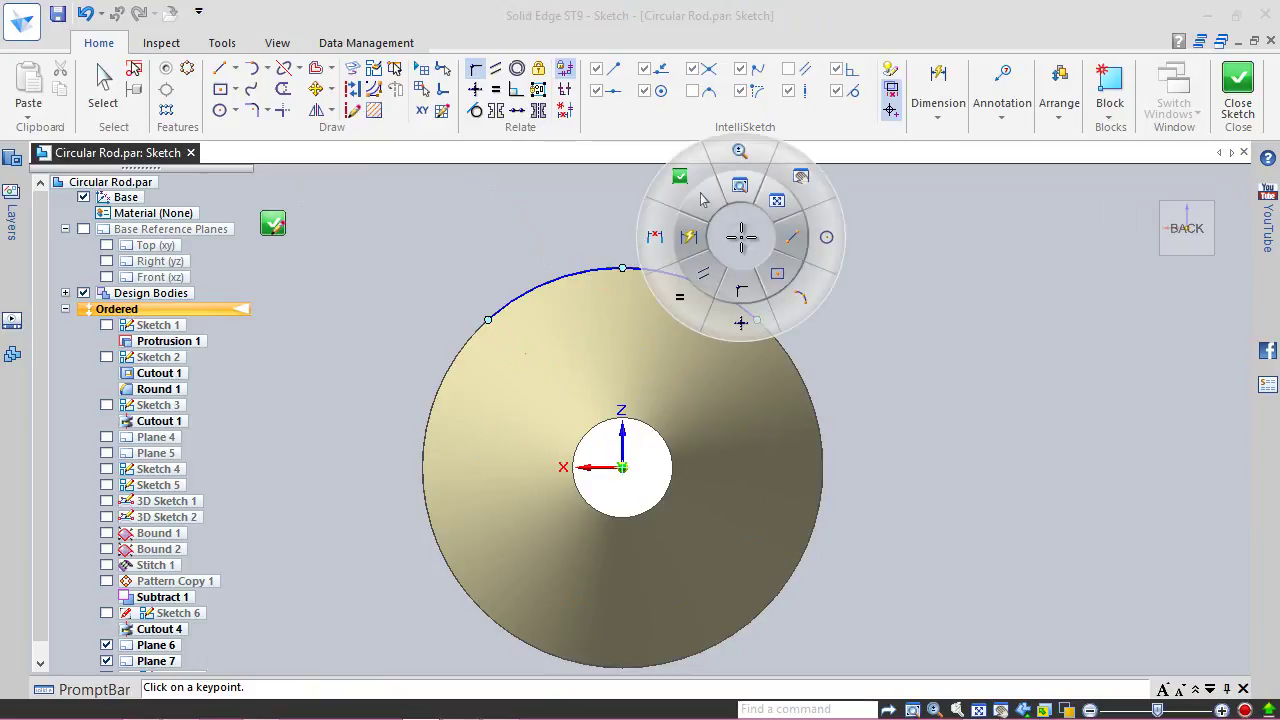
click(655, 237)
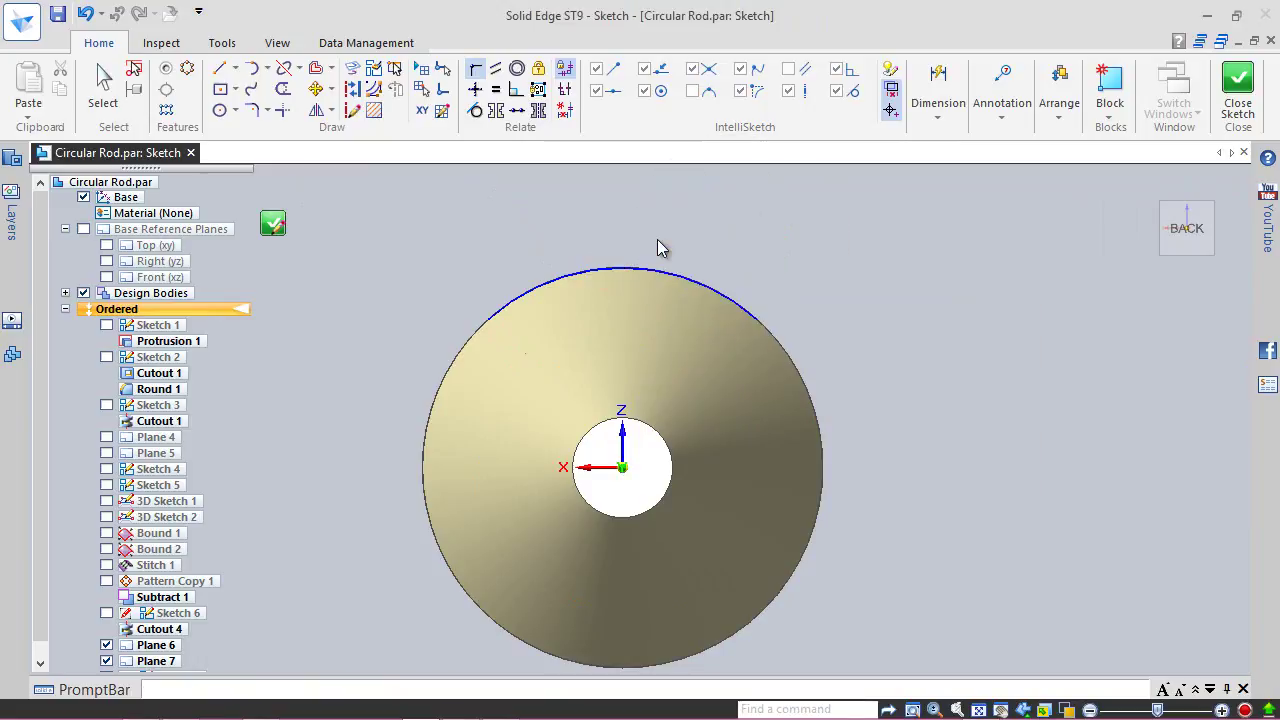
click(488, 318)
click(756, 319)
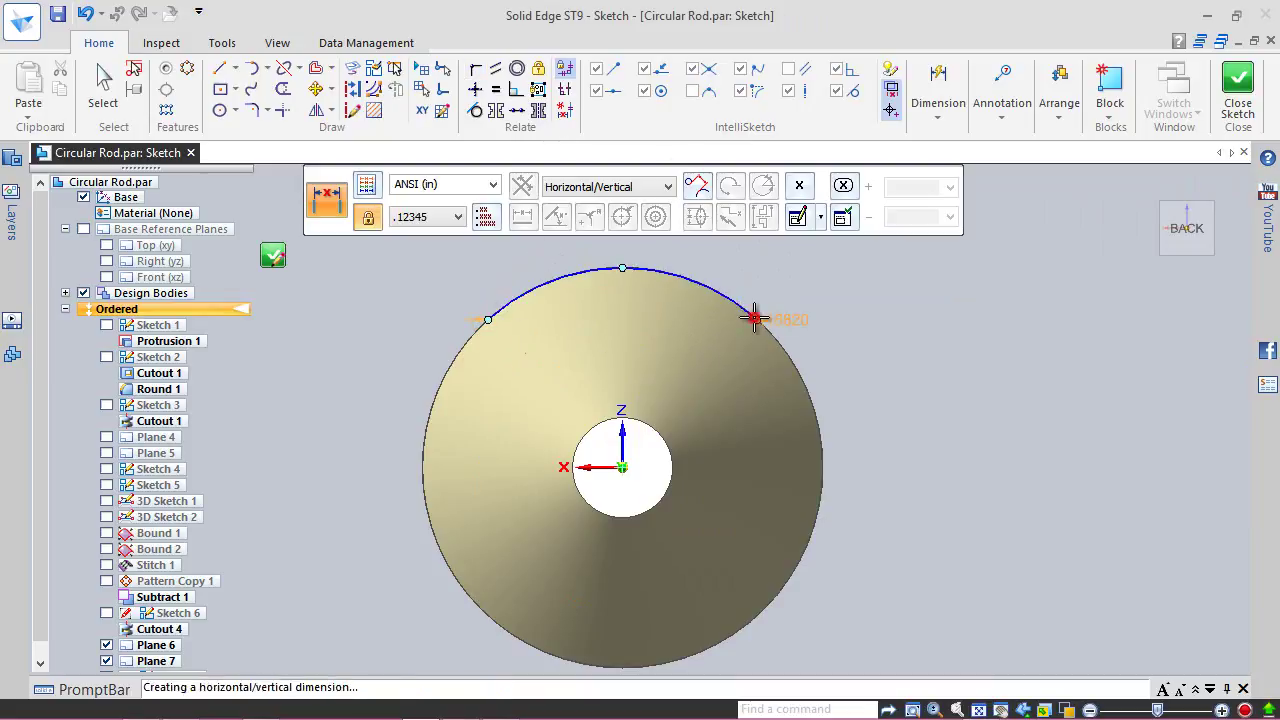
click(688, 252)
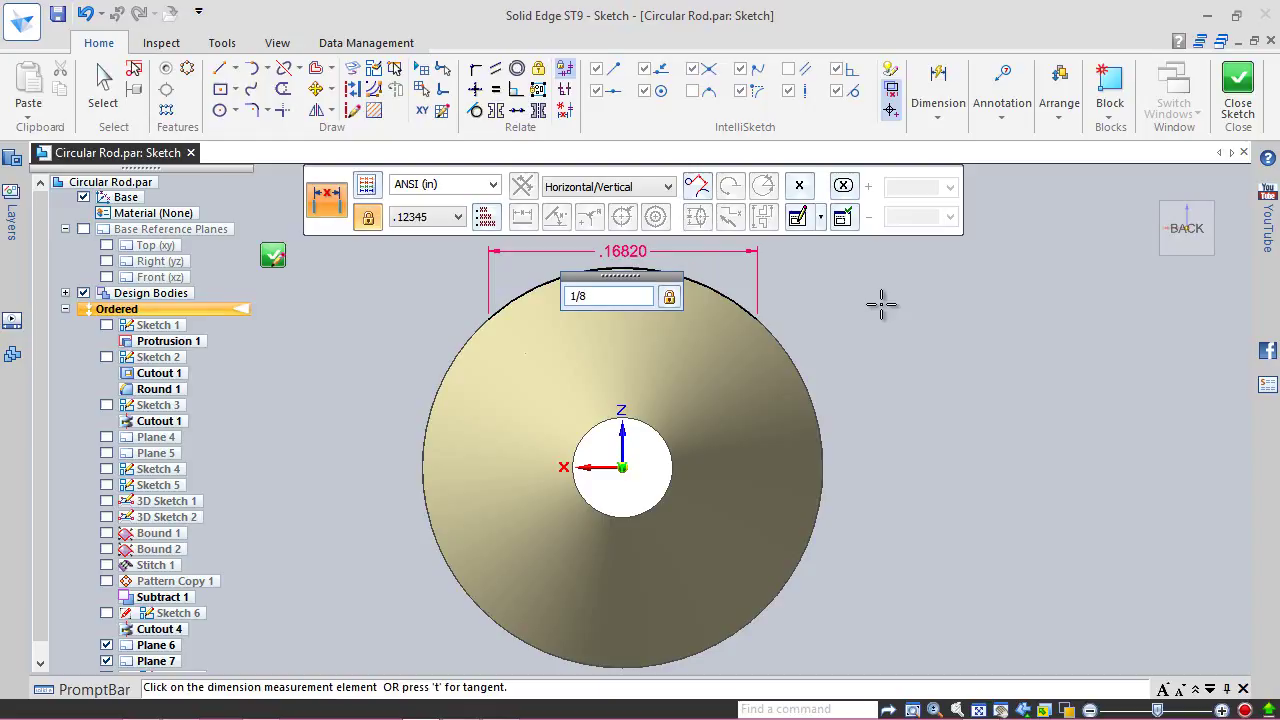
key(Return)
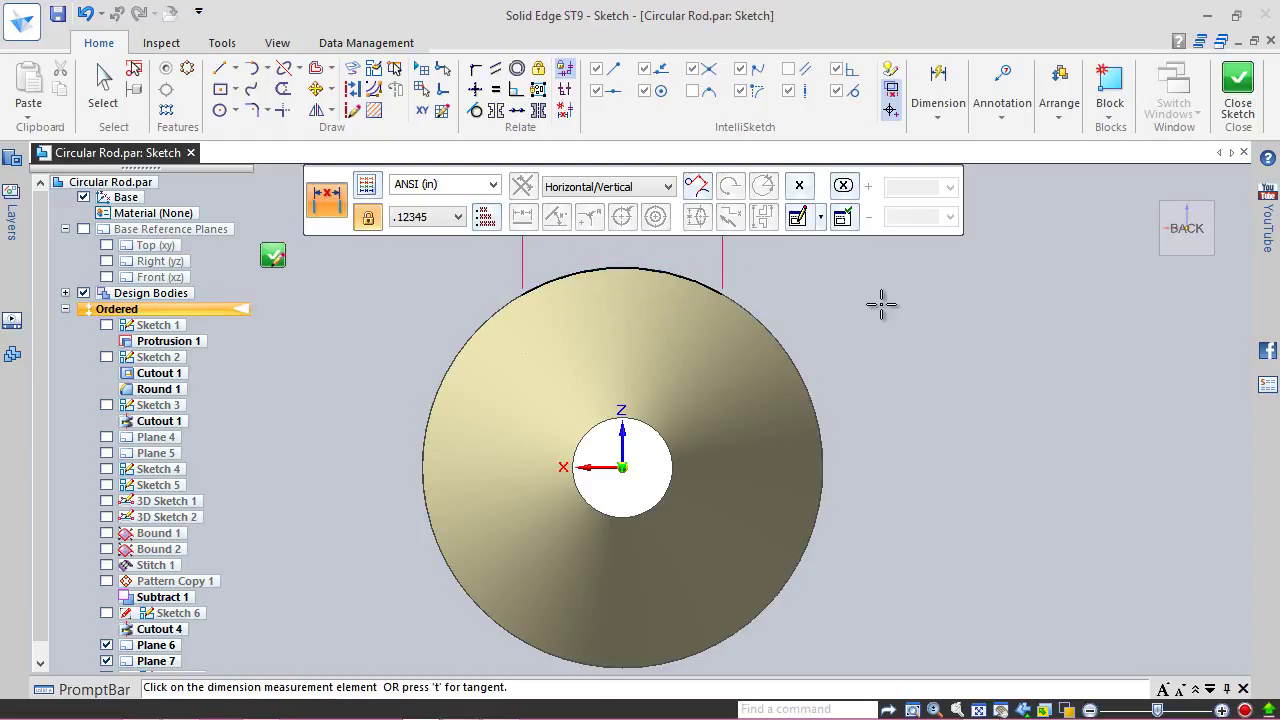
key(Escape)
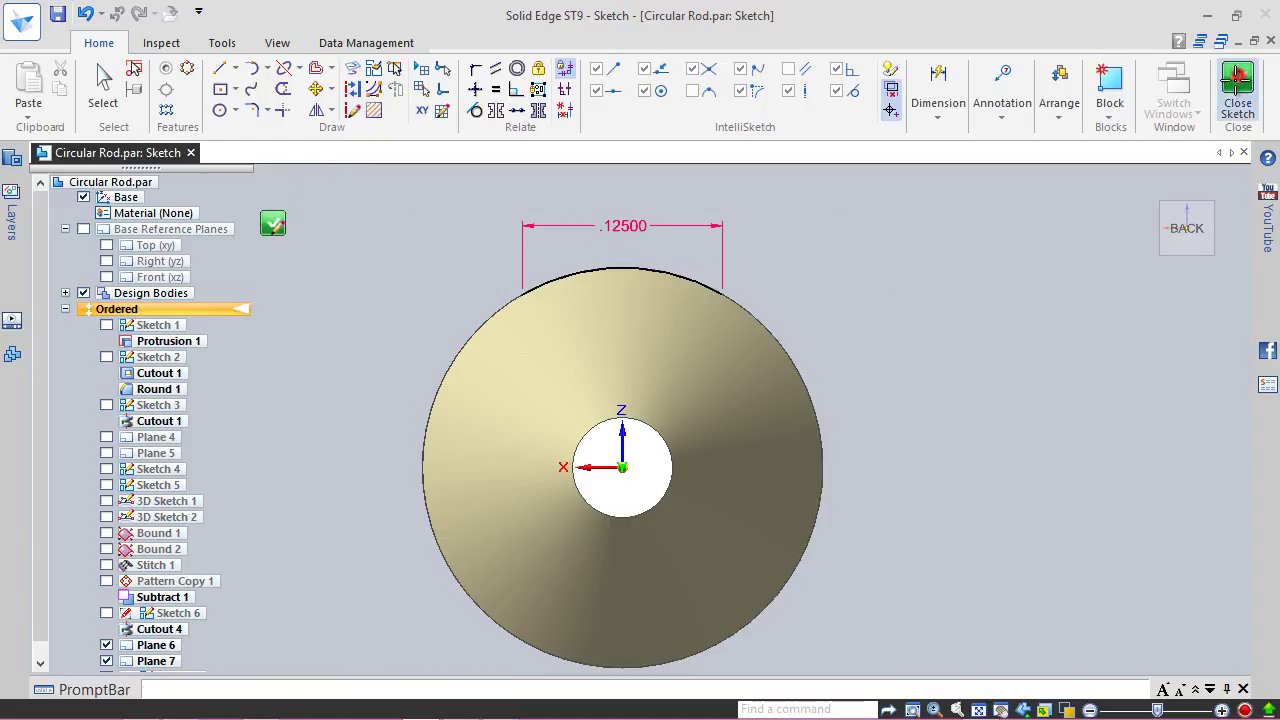
click(1237, 90)
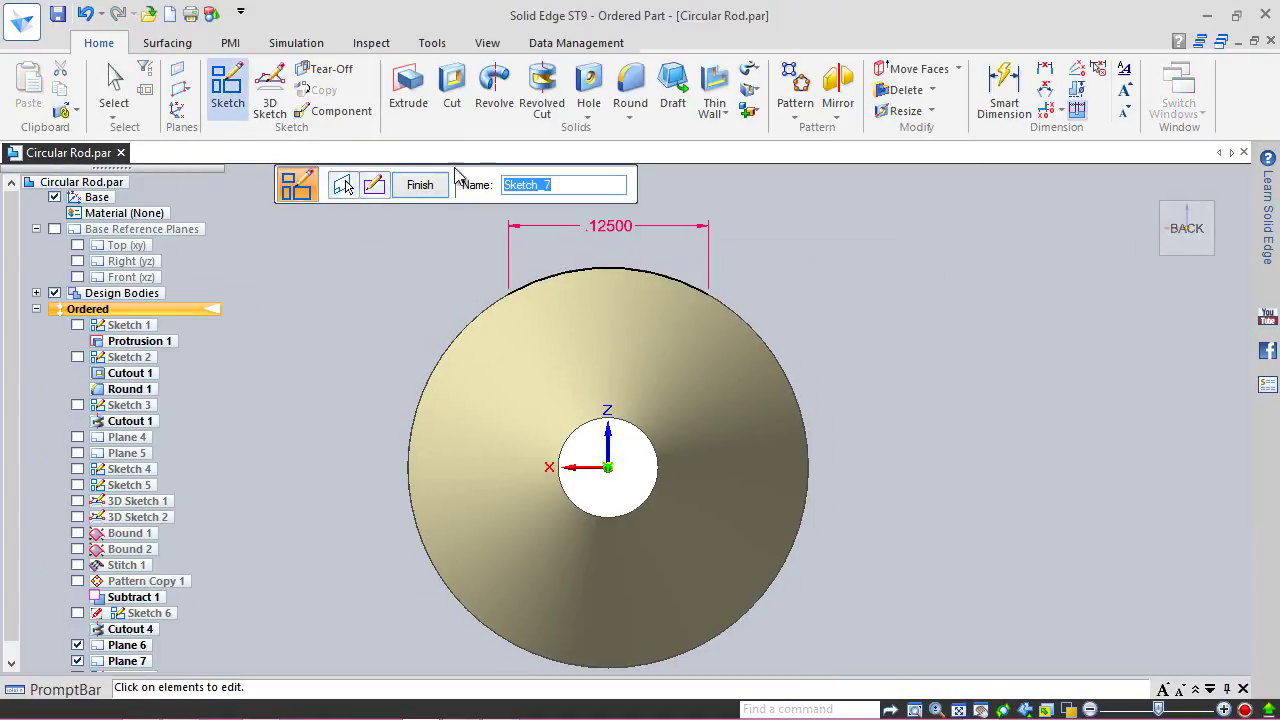
click(417, 187)
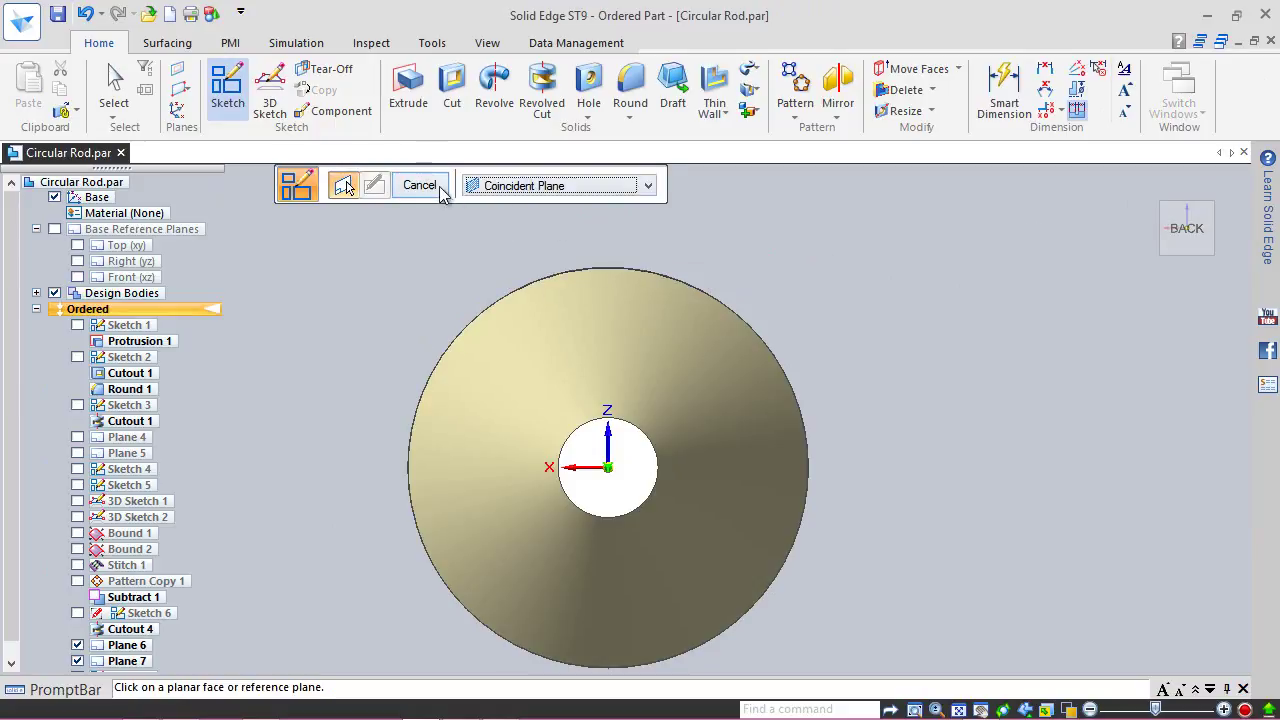
click(430, 182)
Step: Start a sketch on Plane 7 and draw a vertical line from the origin up to the rod's circular outline
mouse_move(1220, 215)
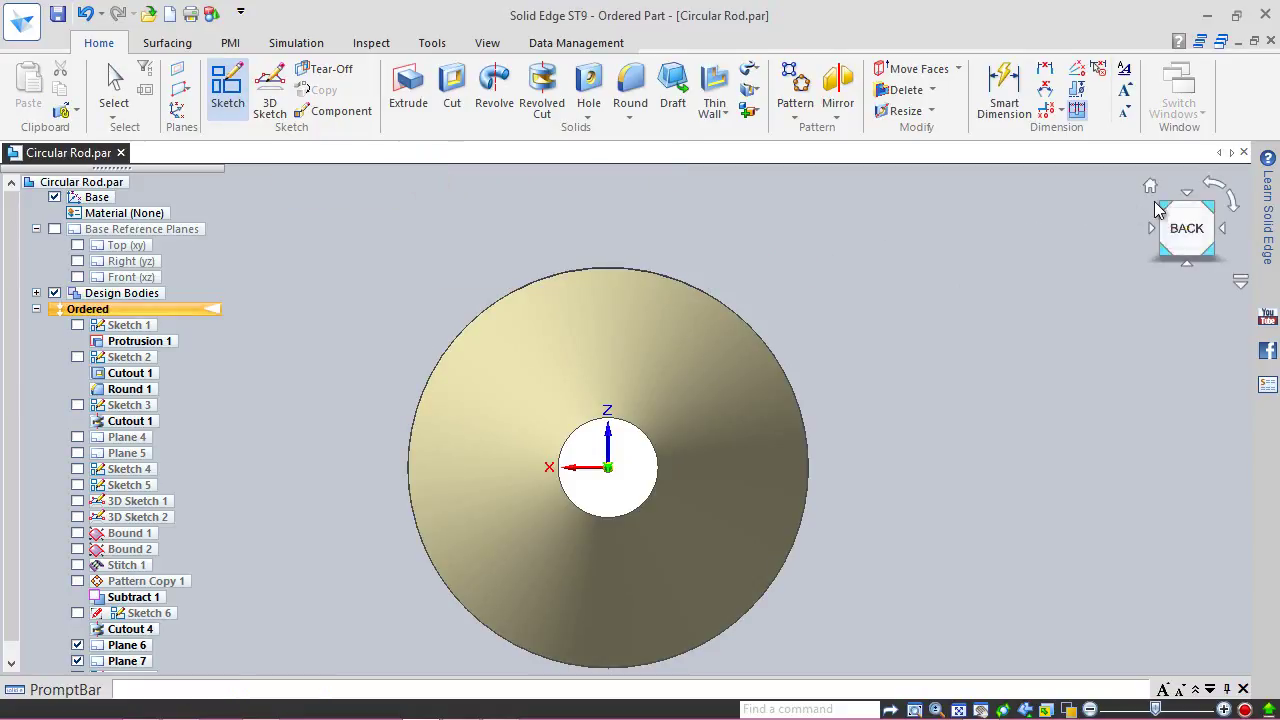
click(1213, 206)
scroll(530, 525, up, 3)
scroll(517, 528, up, 5)
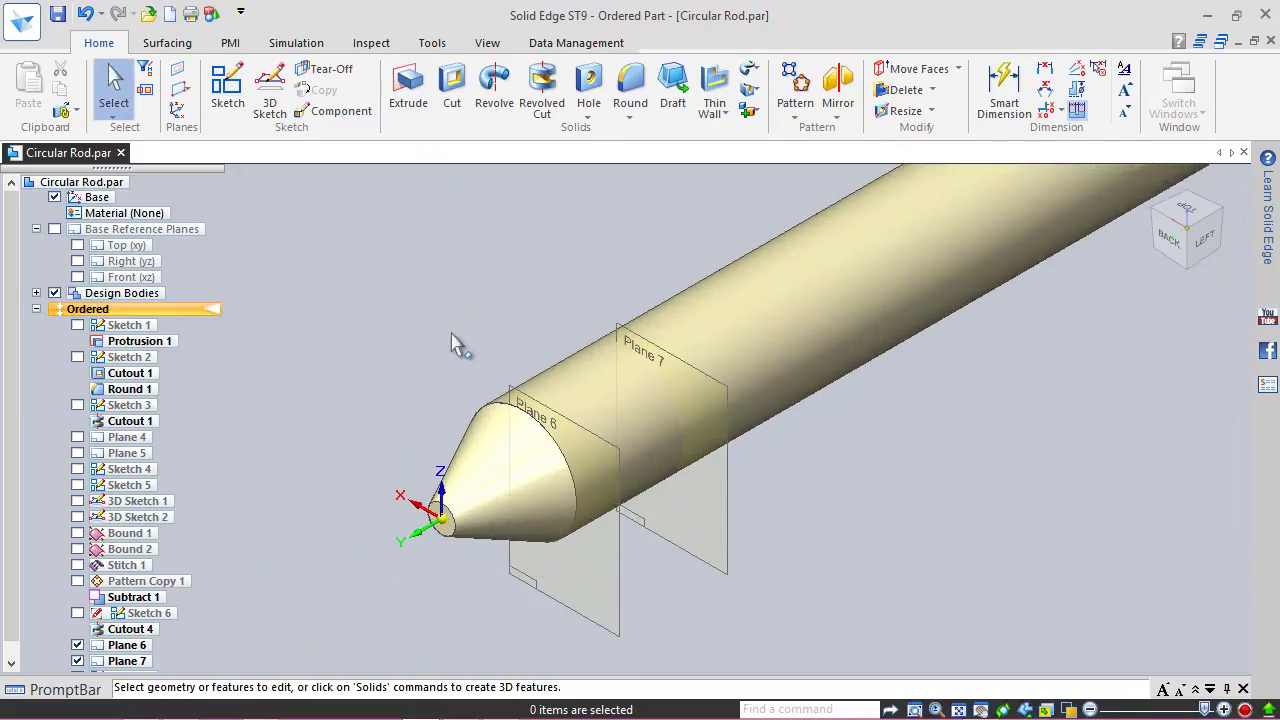
click(503, 310)
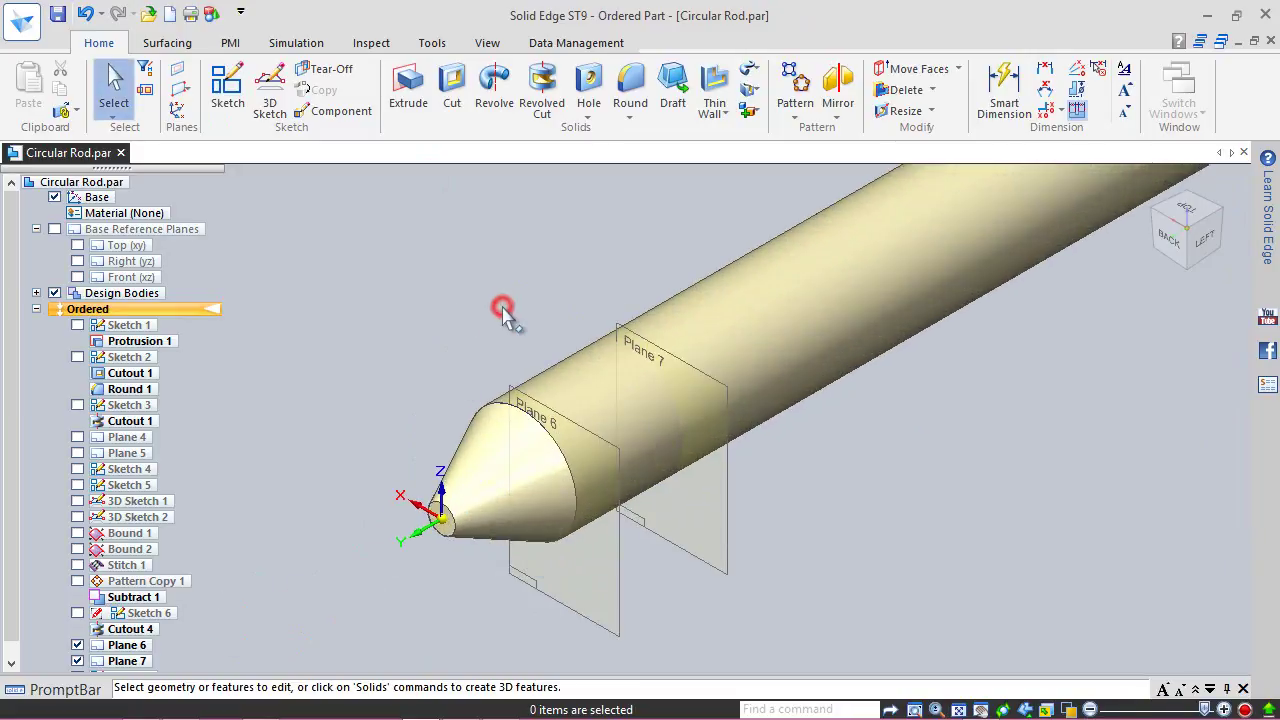
click(227, 88)
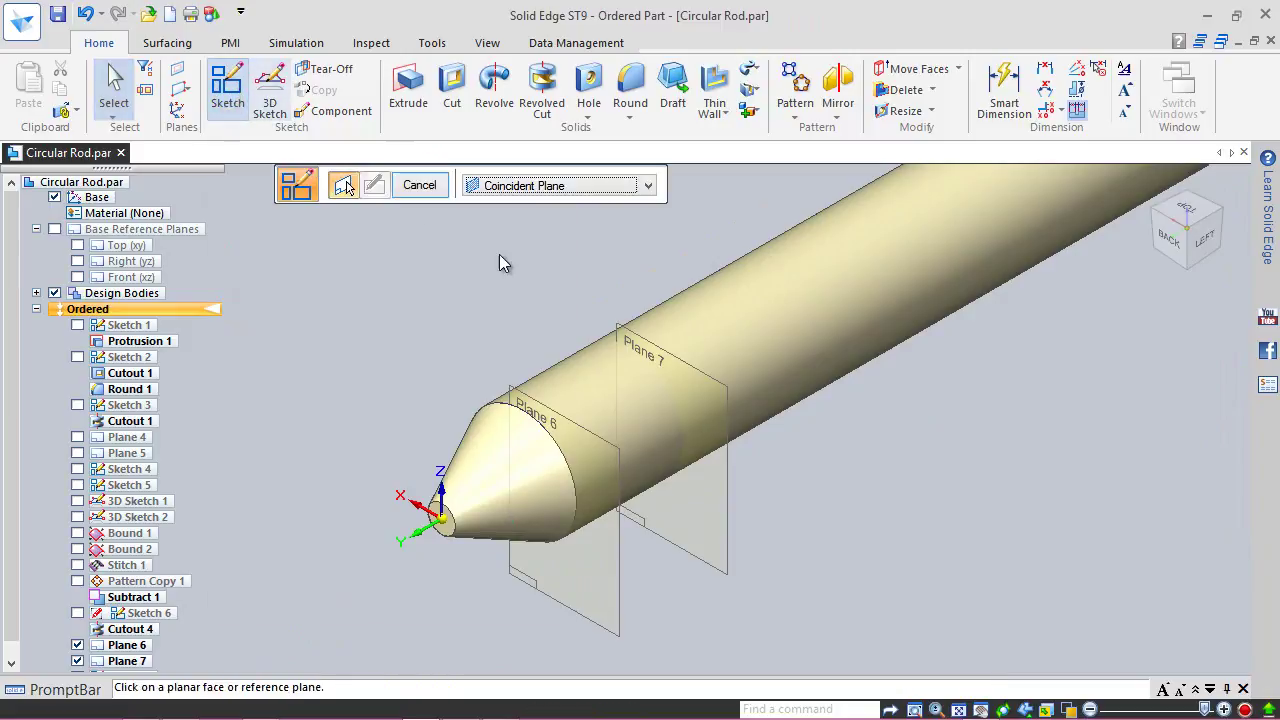
click(620, 326)
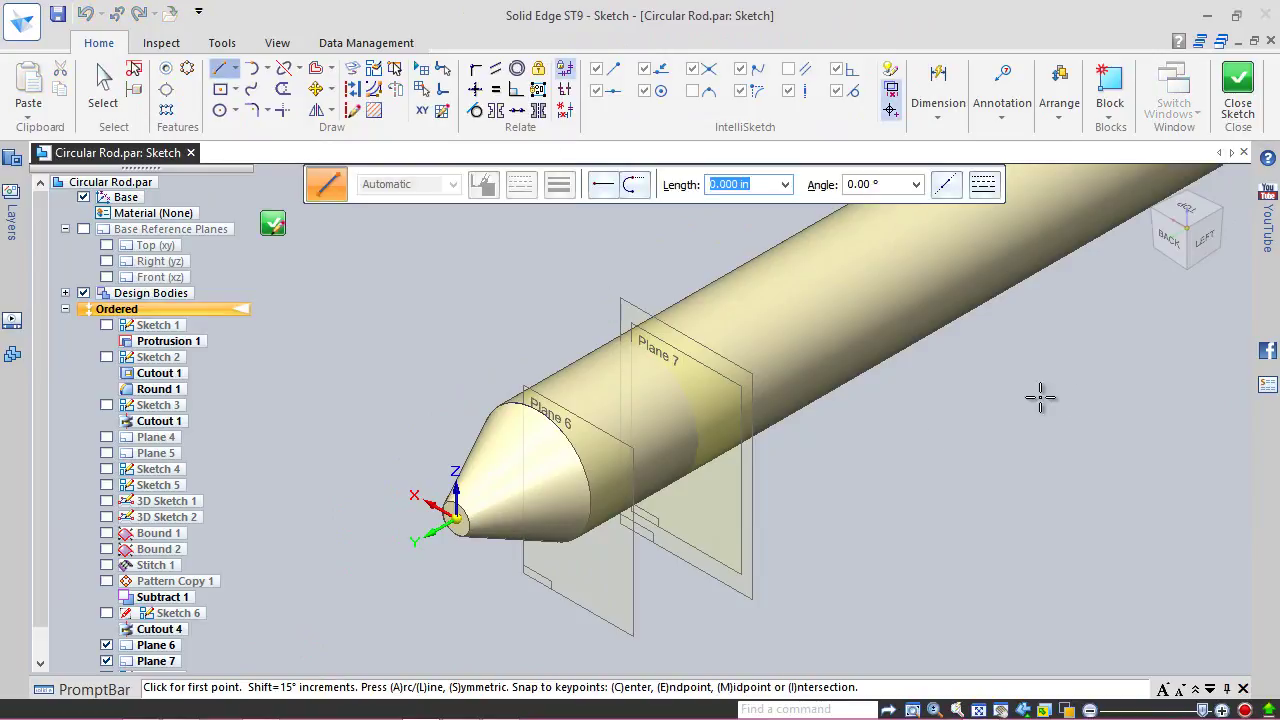
click(1170, 237)
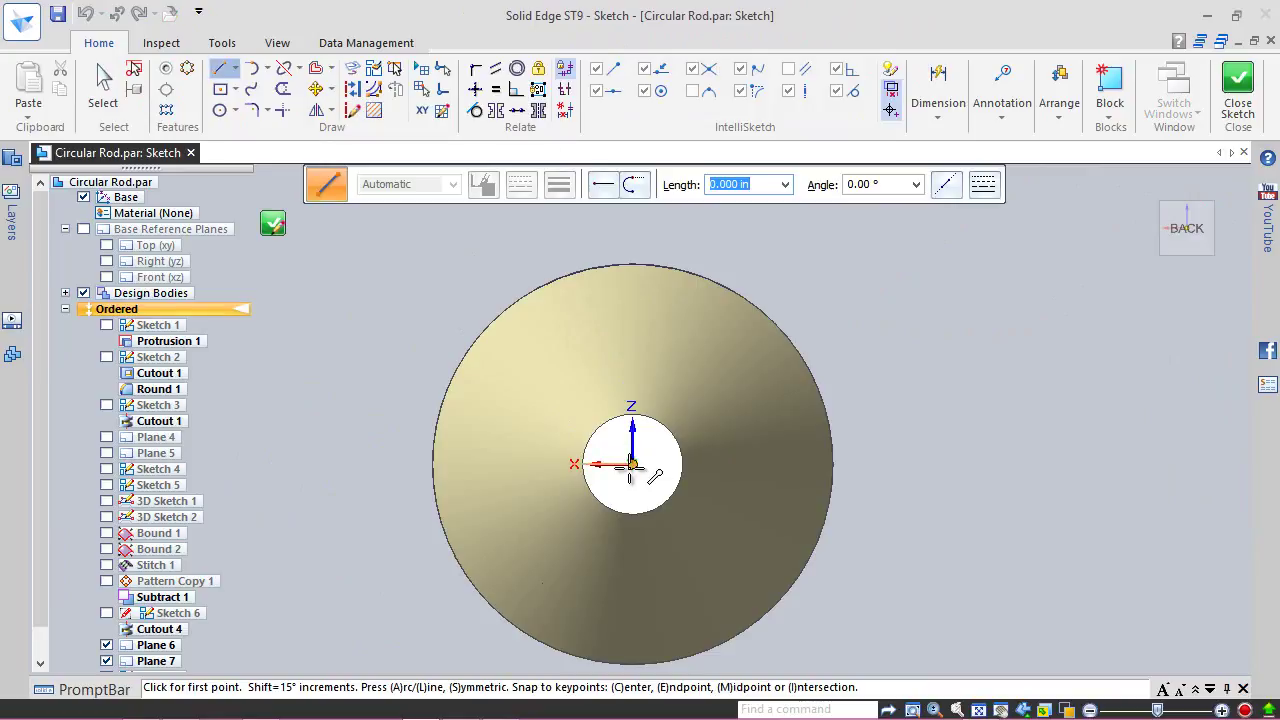
click(632, 464)
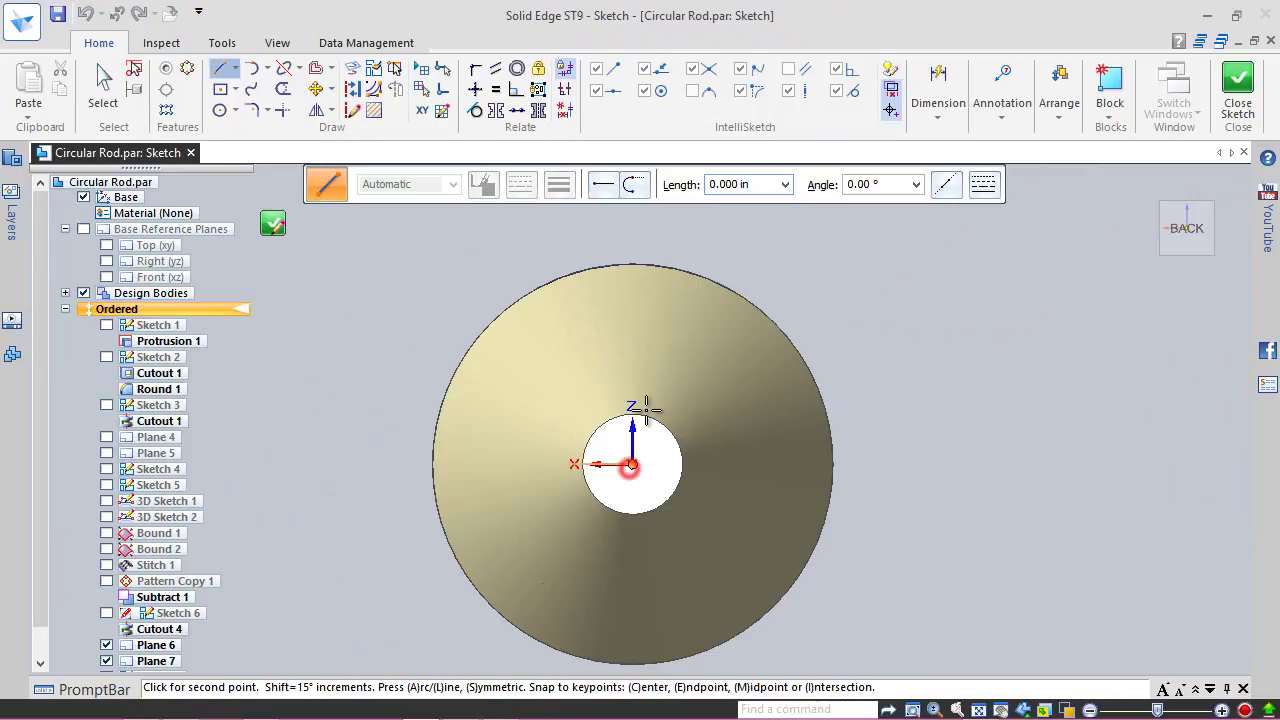
click(632, 264)
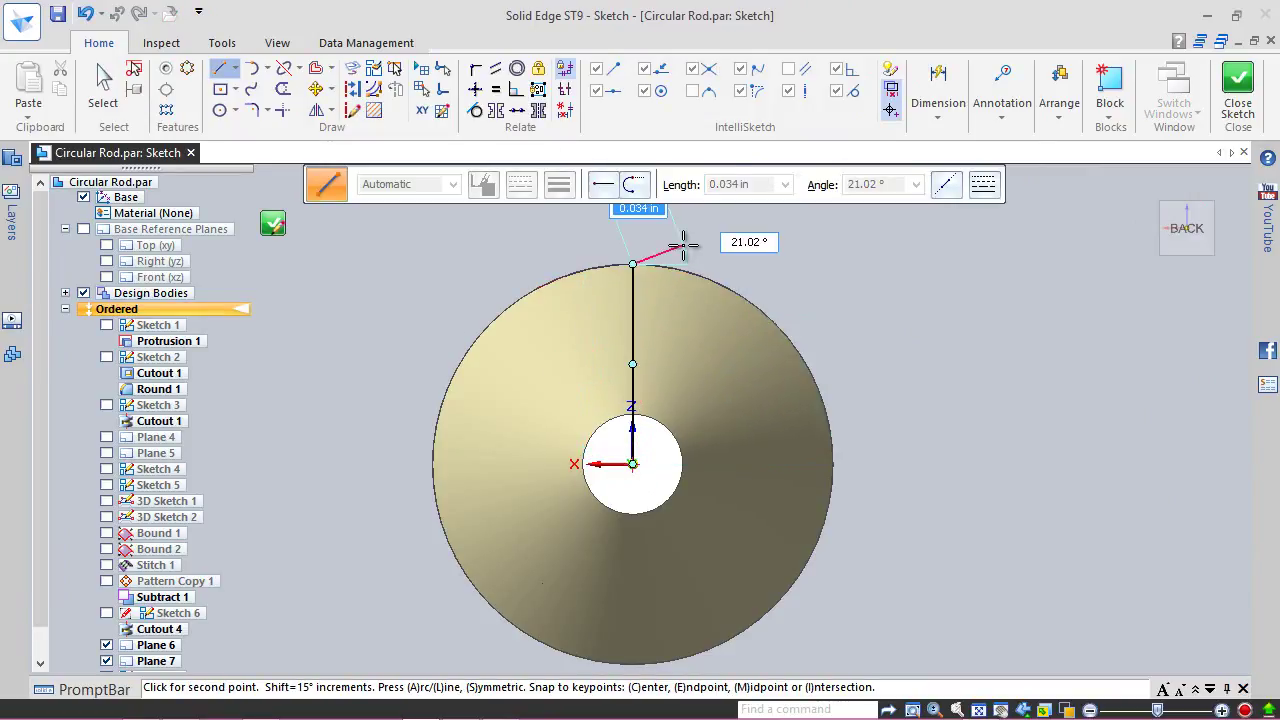
key(Escape)
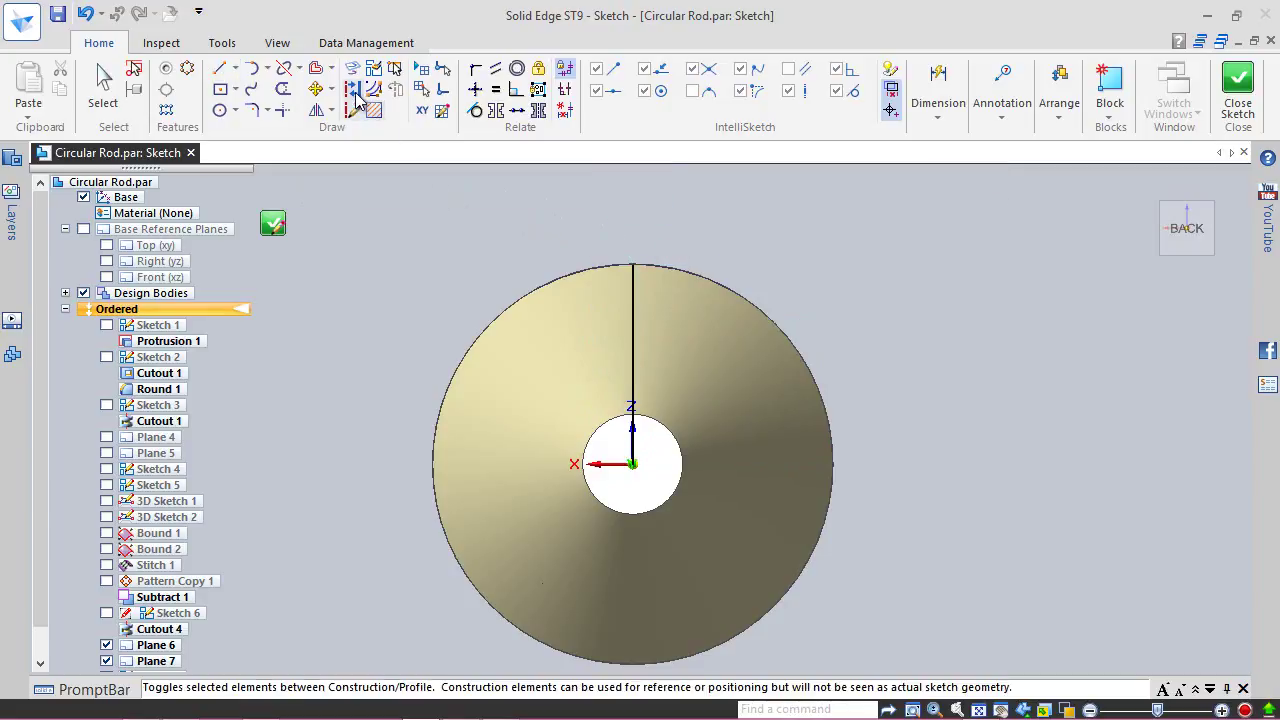
Step: Convert the vertical line on Plane 7 to construction geometry, finish the sketch, and save the part
click(356, 96)
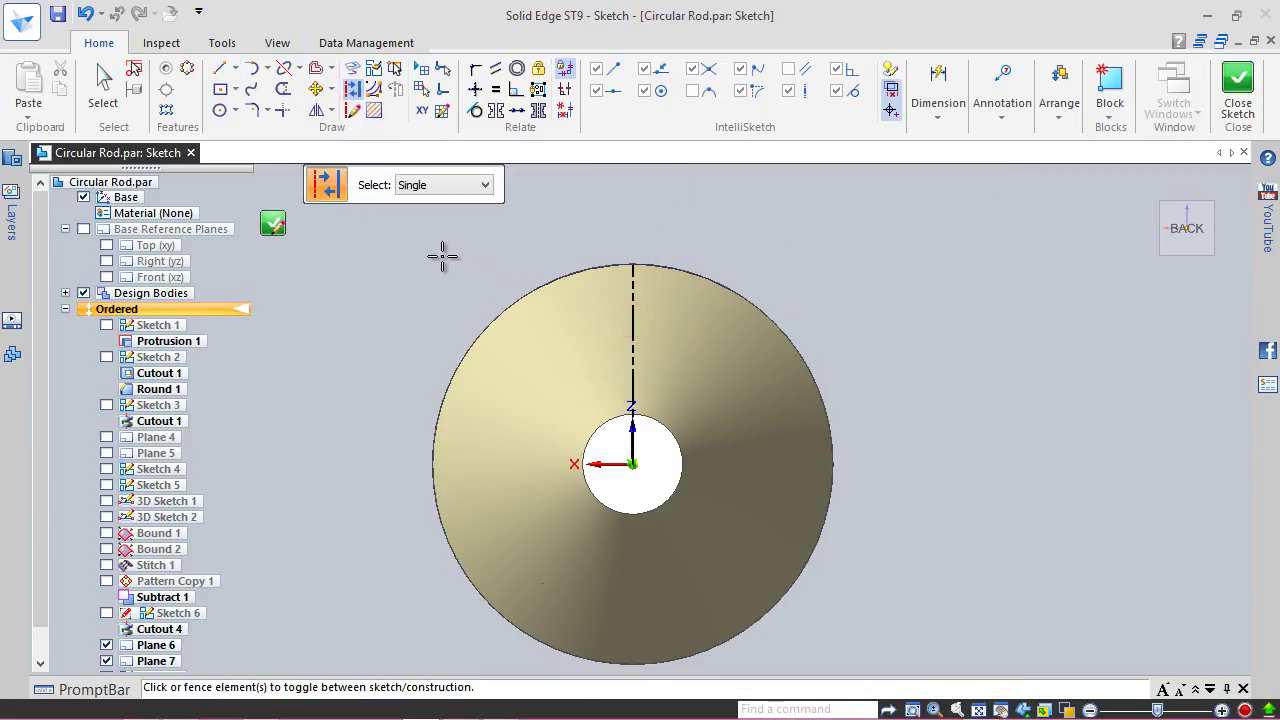
key(Escape)
click(1237, 82)
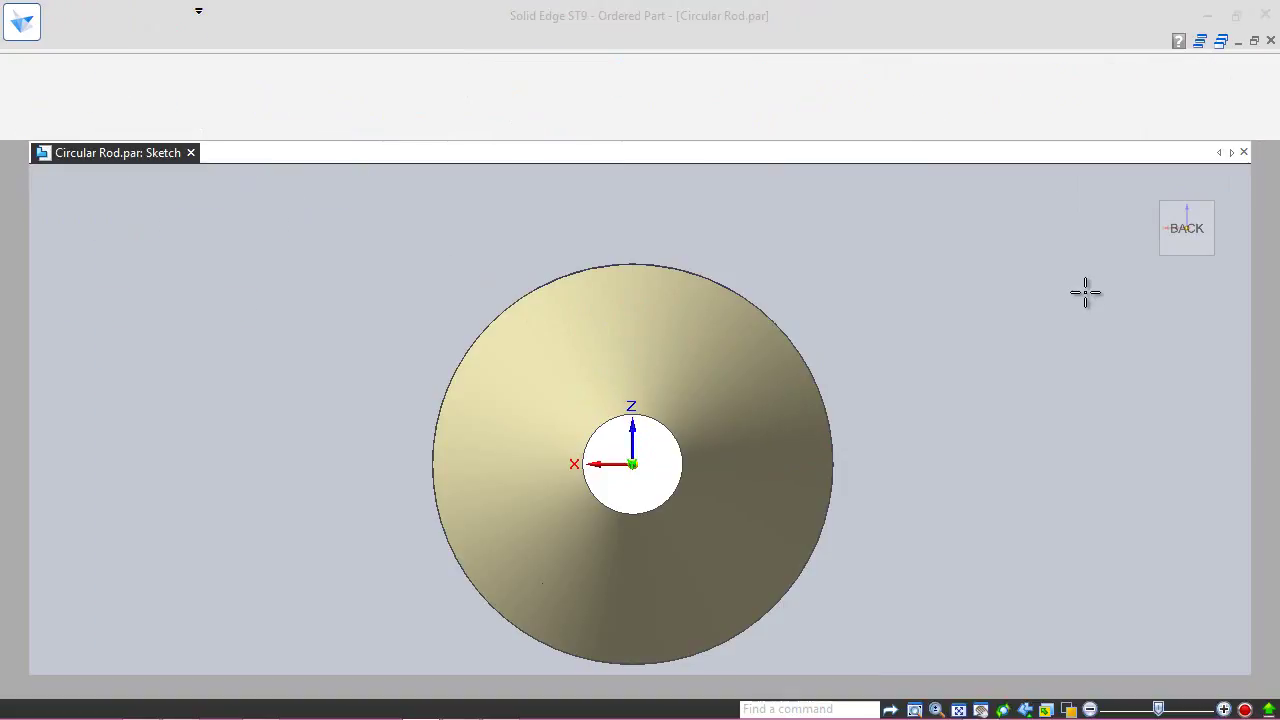
click(420, 185)
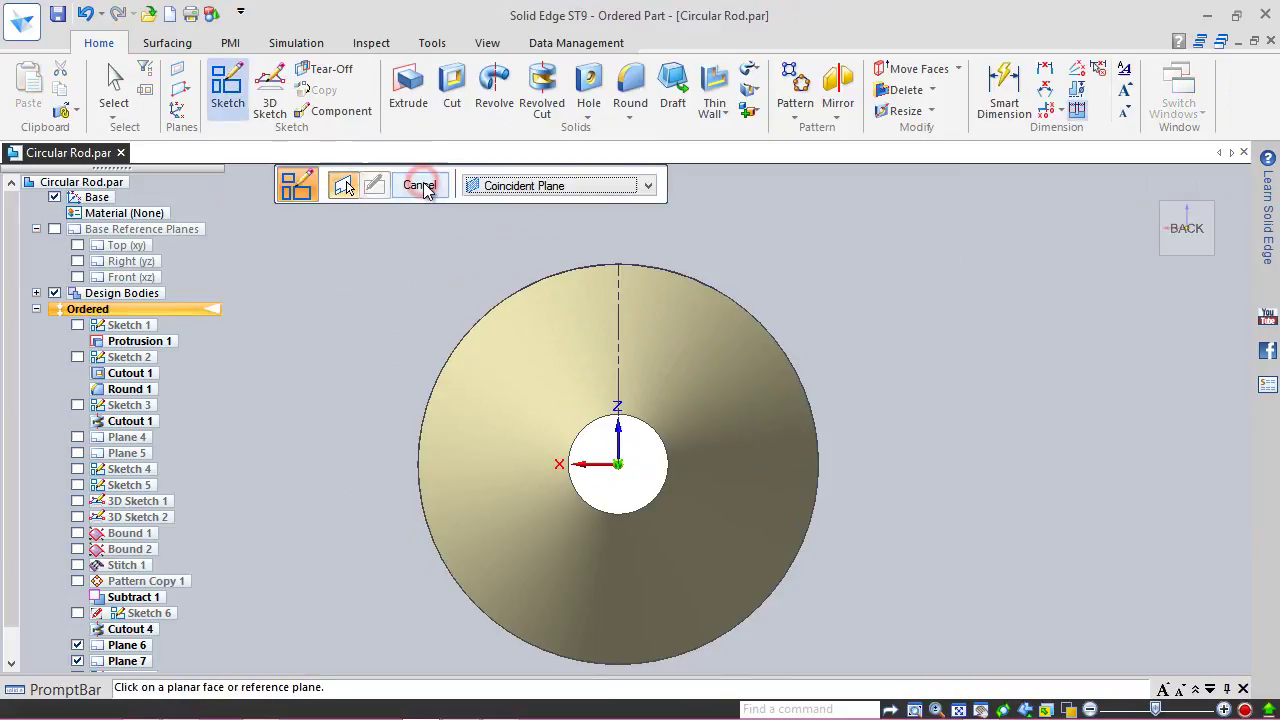
click(420, 185)
click(1215, 210)
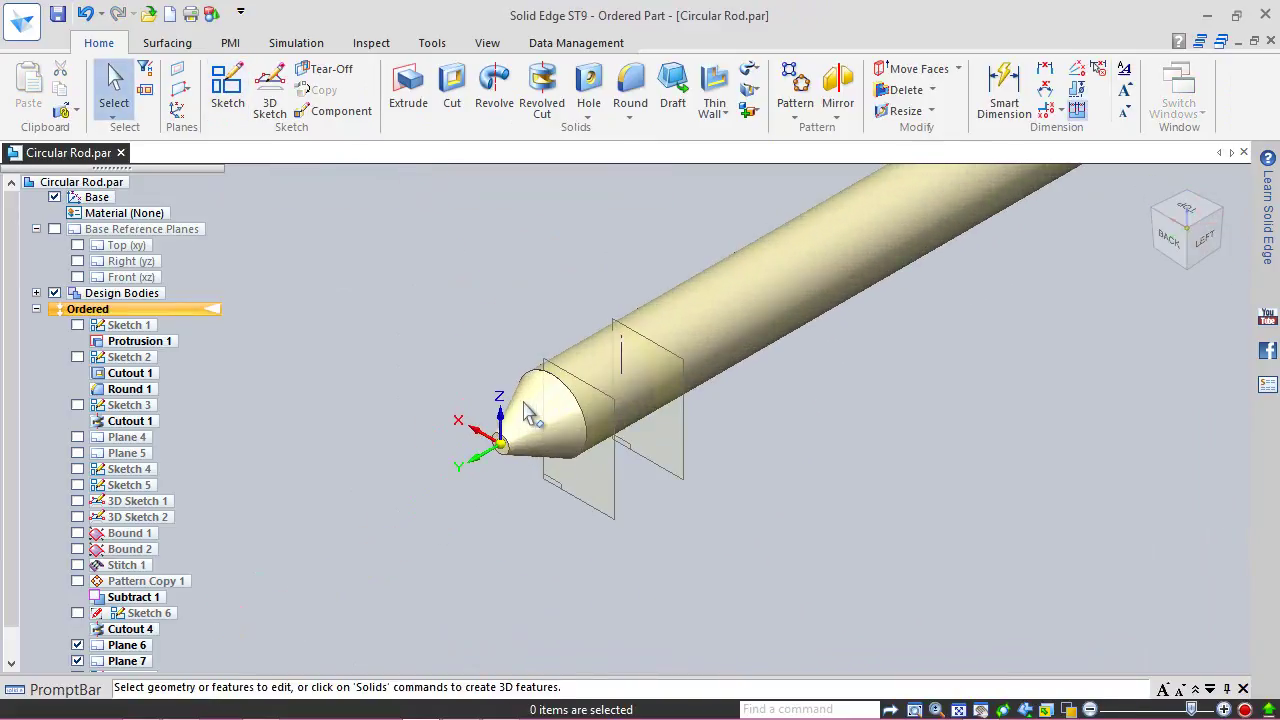
click(58, 18)
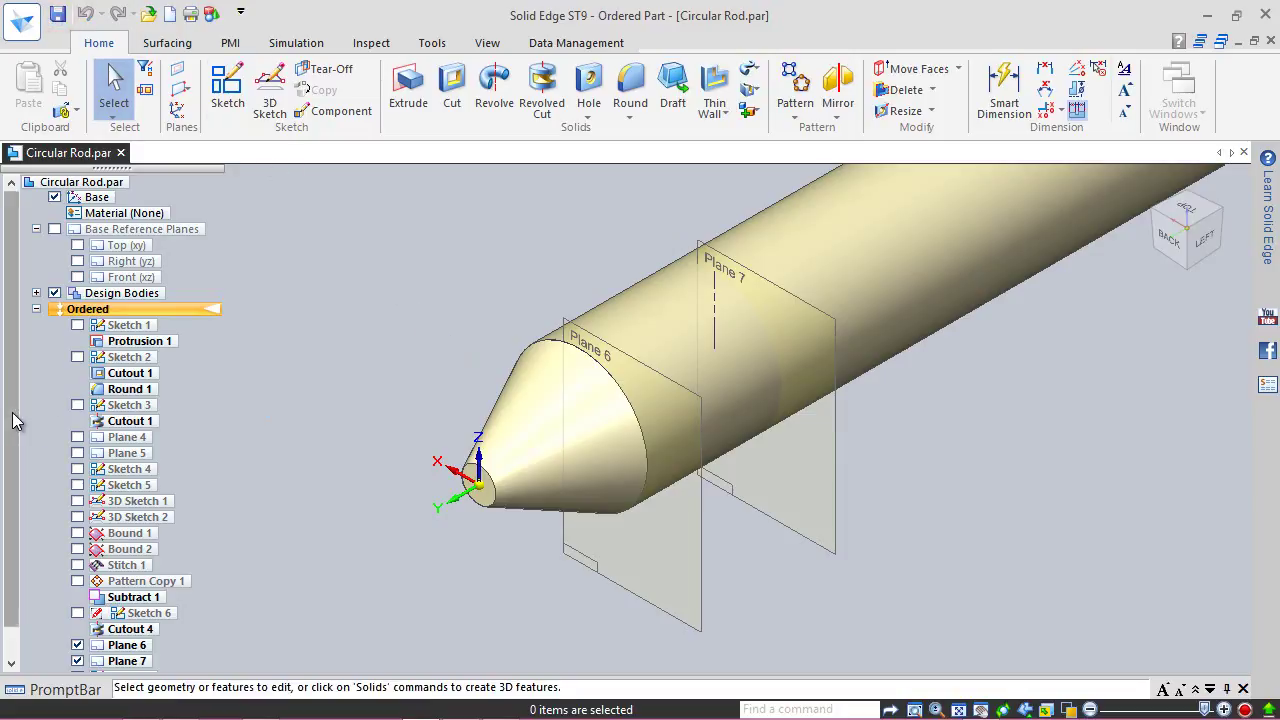
Step: Show Sketch 6, and in a new 3D sketch draw a line from its vertex at the tip to the Plane 6 arc's endpoint on the positive X side
scroll(12, 420, down, 1)
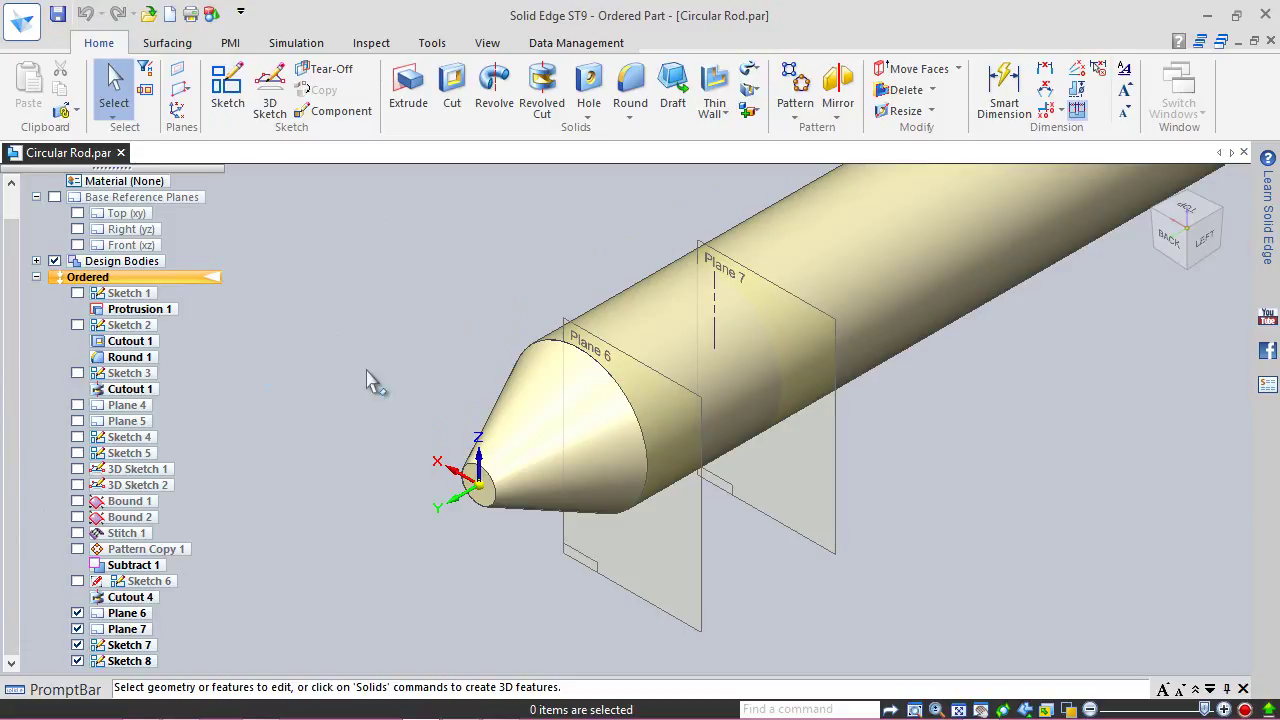
click(77, 581)
click(270, 92)
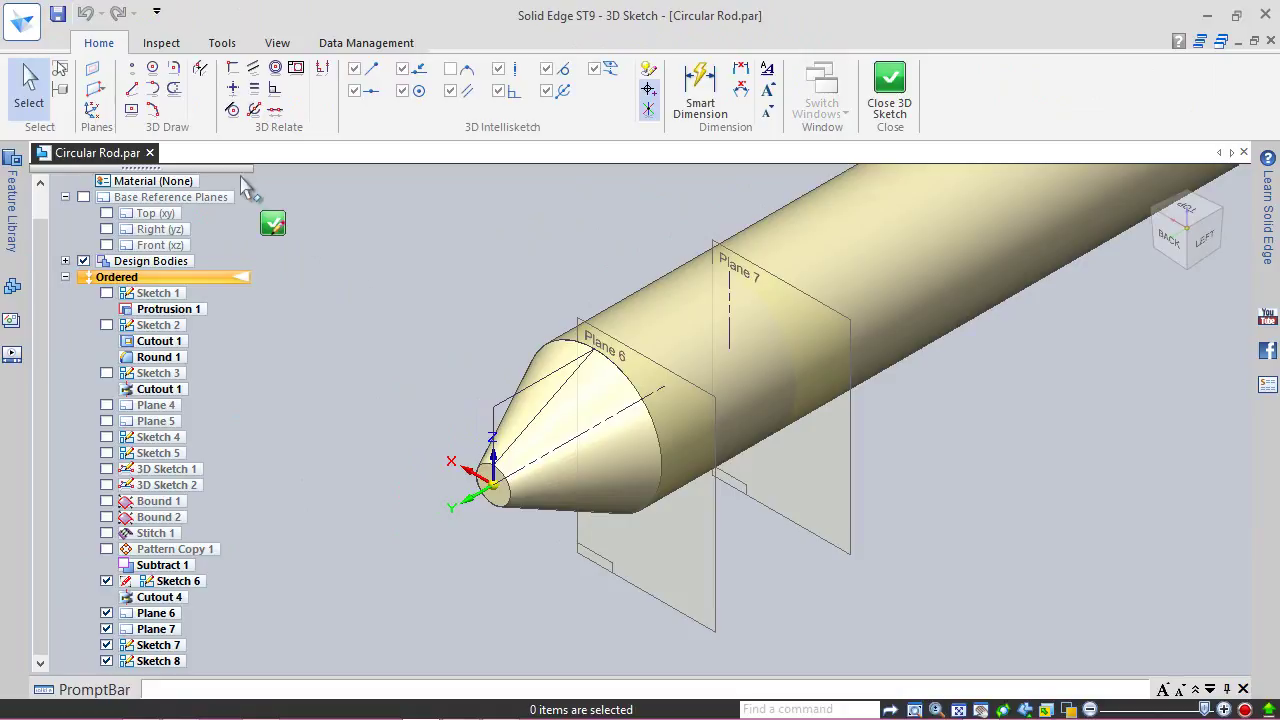
click(131, 88)
scroll(465, 388, up, 2)
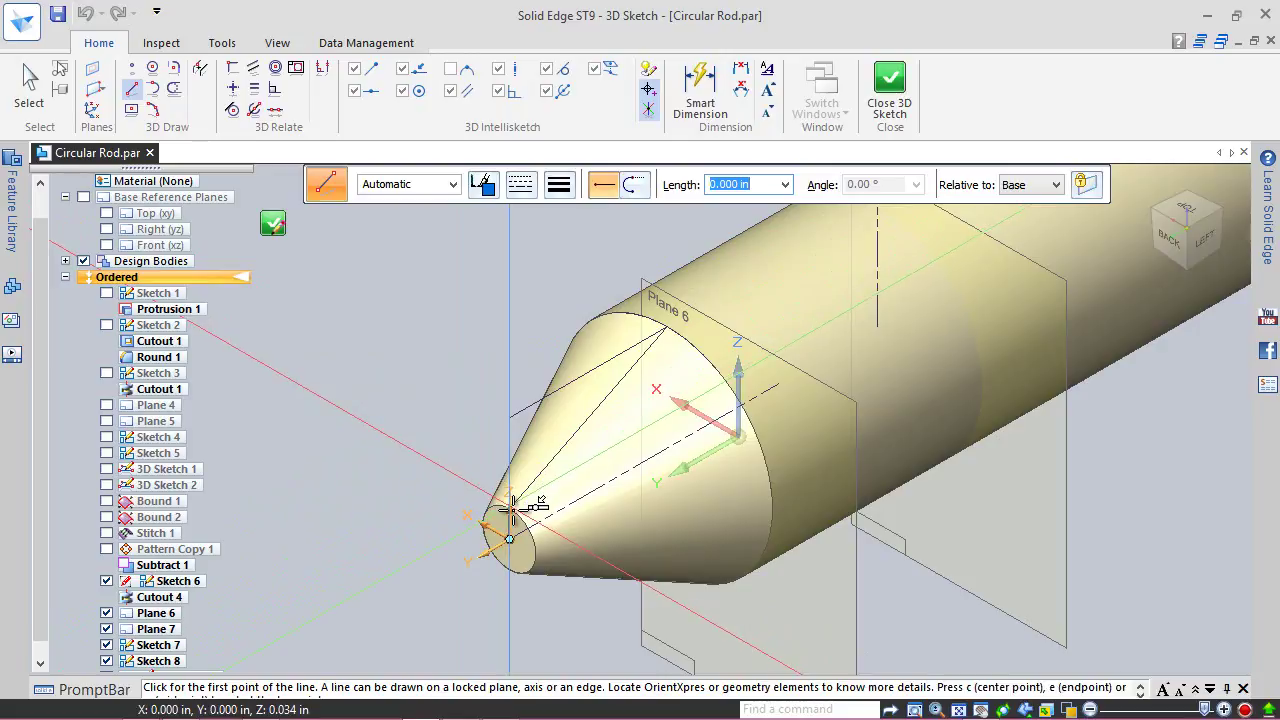
right_click(513, 508)
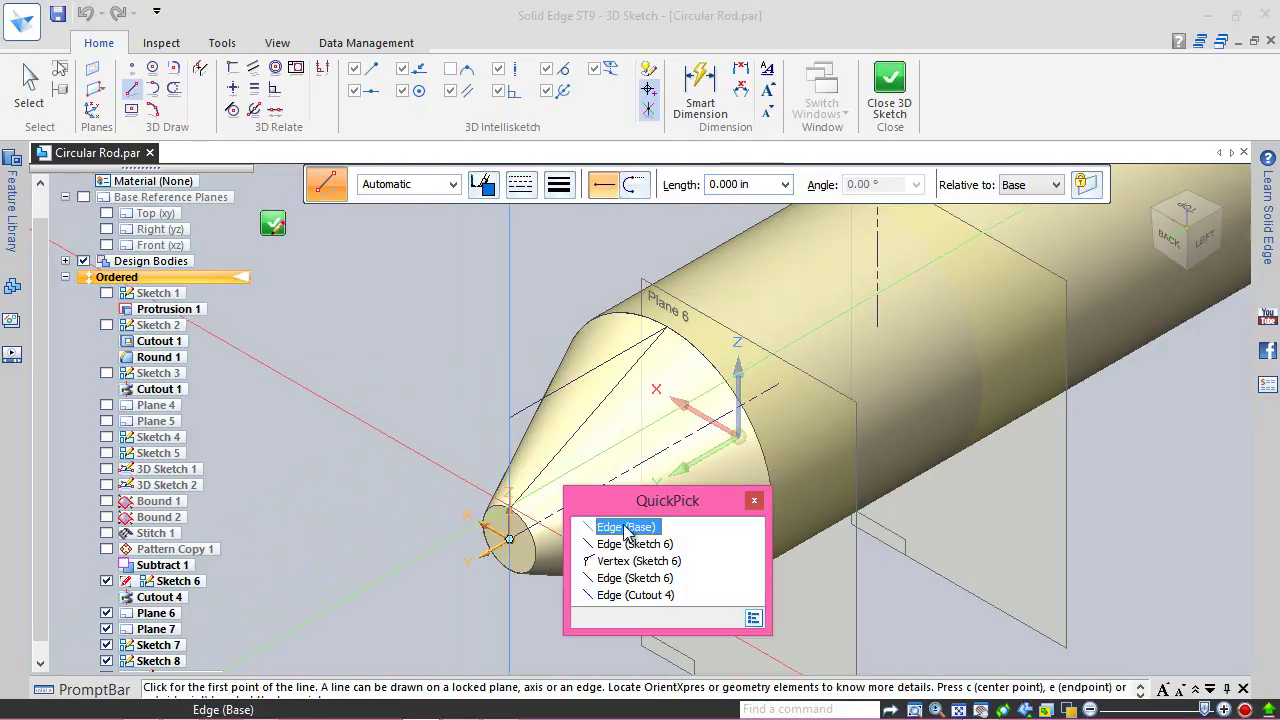
click(638, 563)
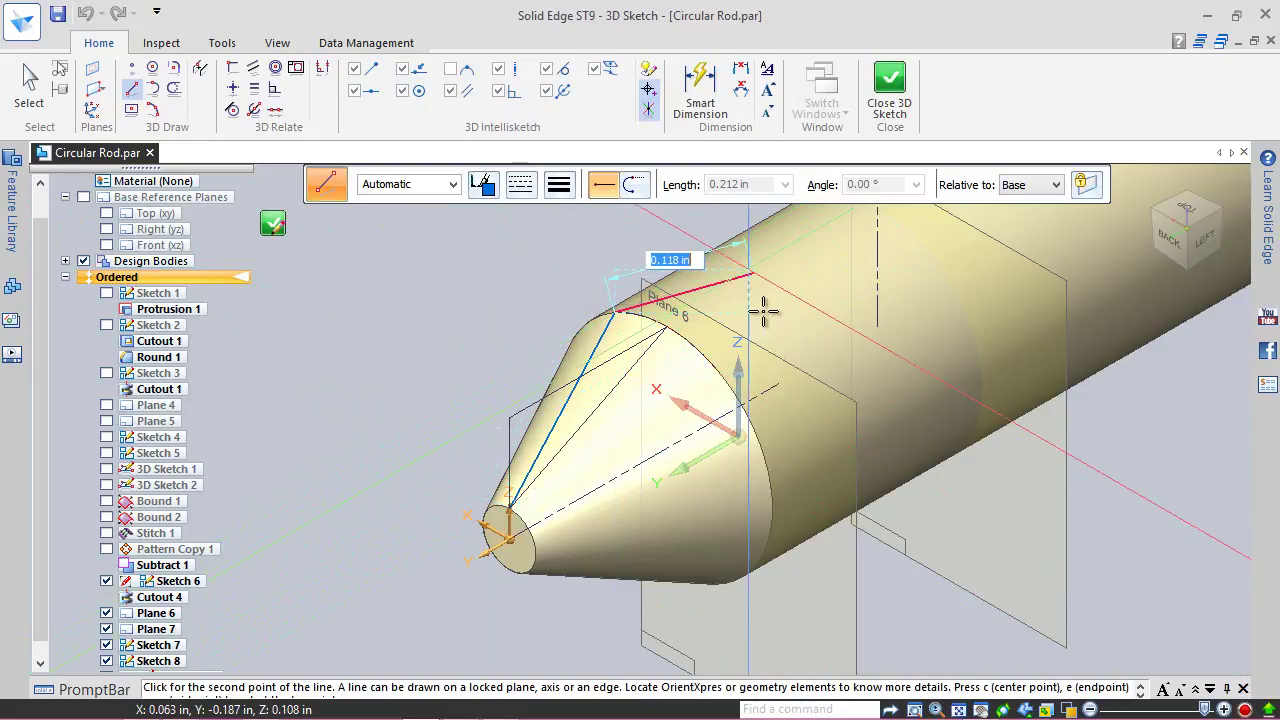
Step: Continue the 3D line to the upper end of Plane 7's construction line and back to the tip vertex, closing the triangle, and finish the 3D sketch
scroll(770, 290, down, 2)
scroll(800, 307, up, 2)
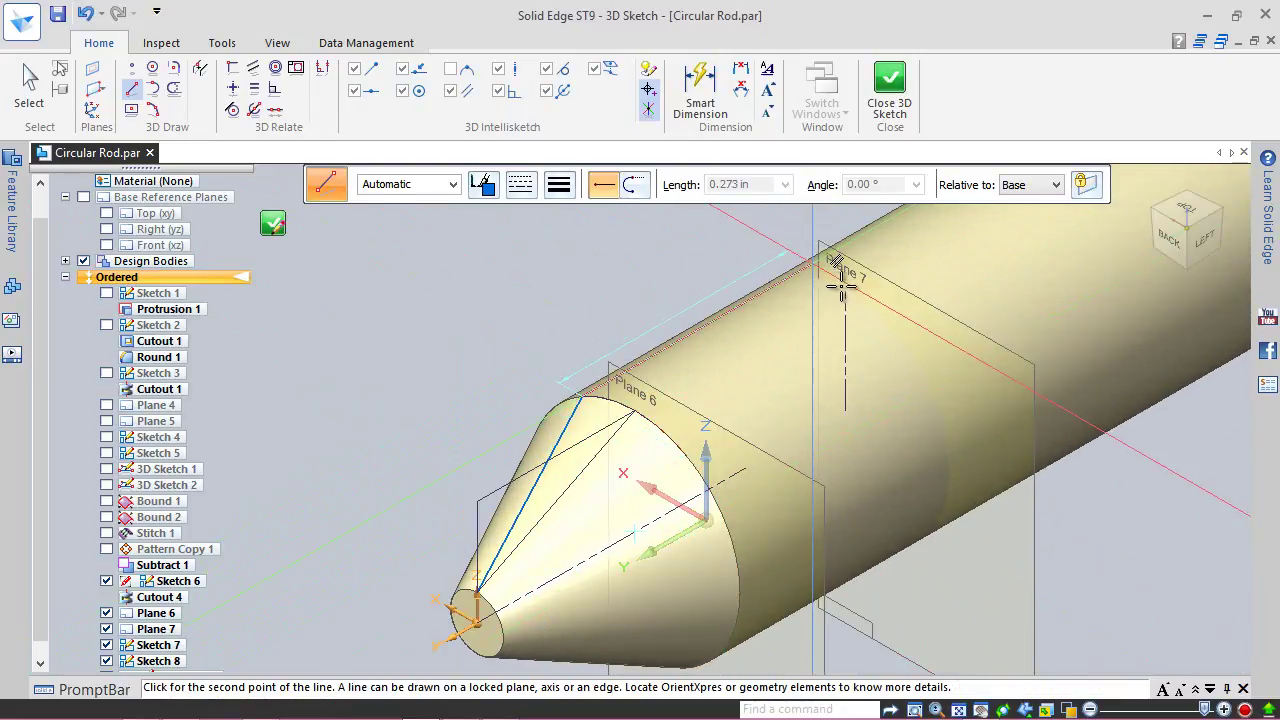
click(845, 290)
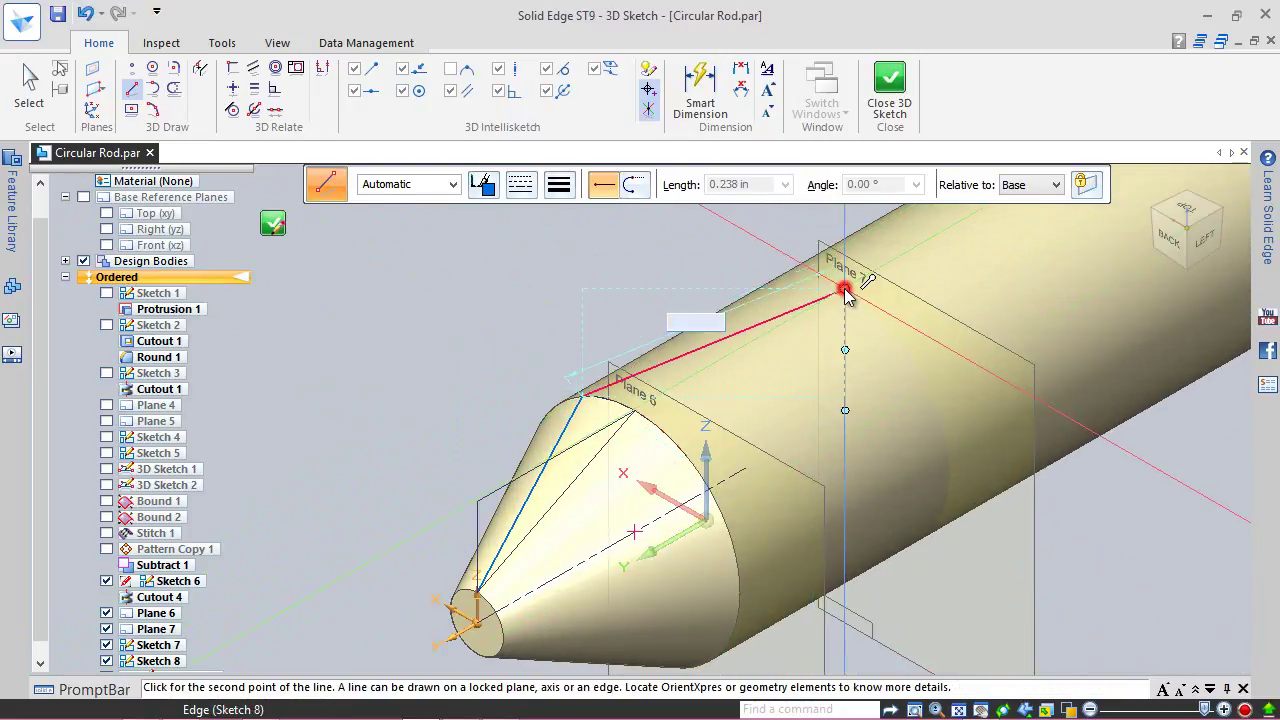
scroll(740, 362, up, 1)
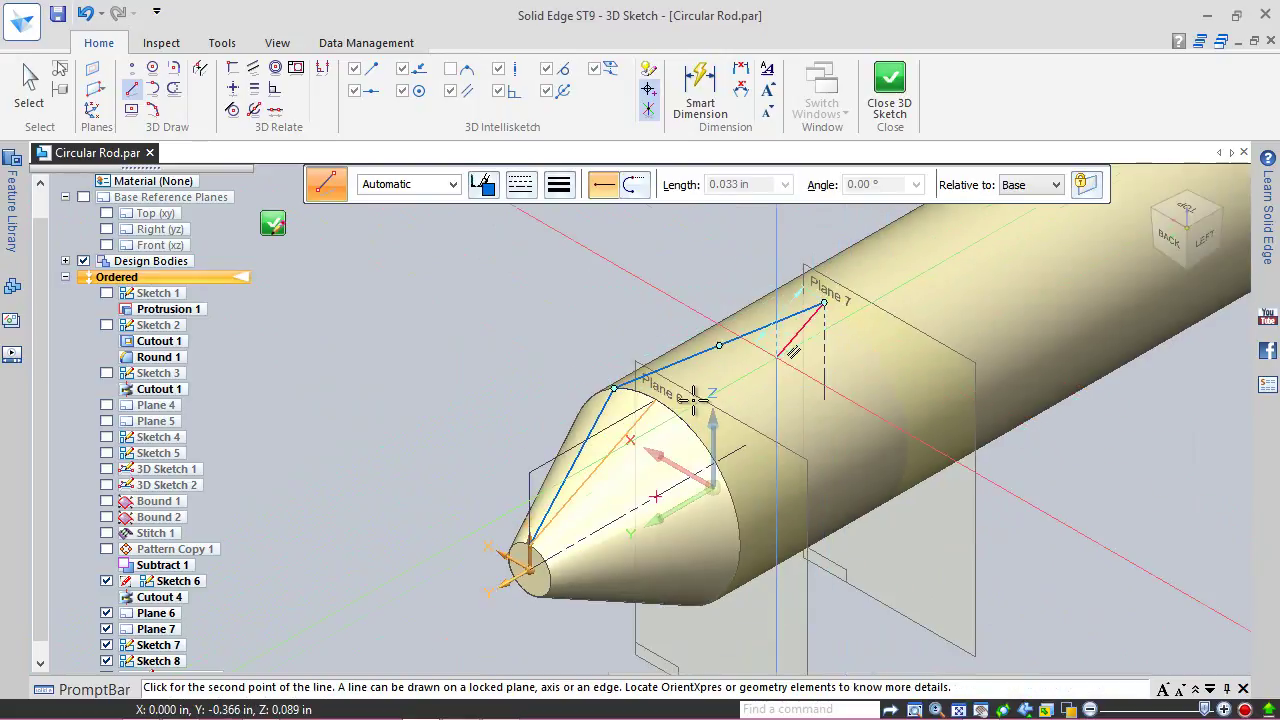
scroll(575, 528, up, 3)
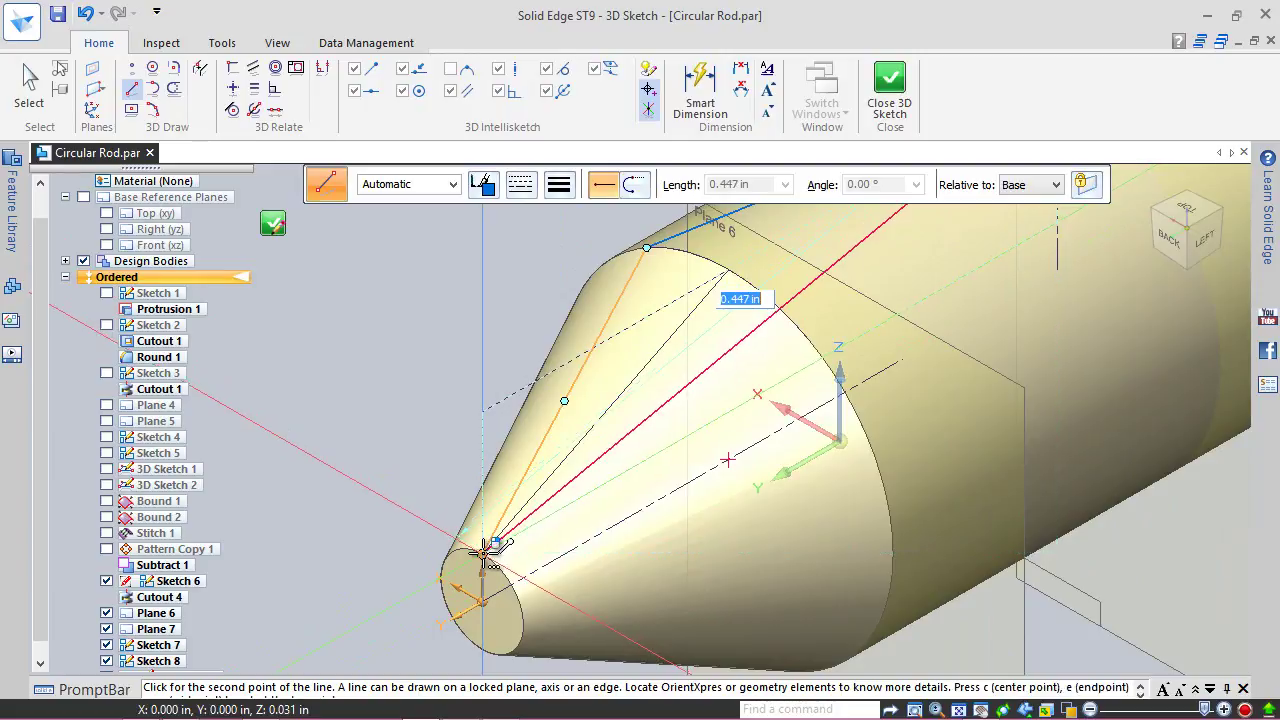
click(490, 545)
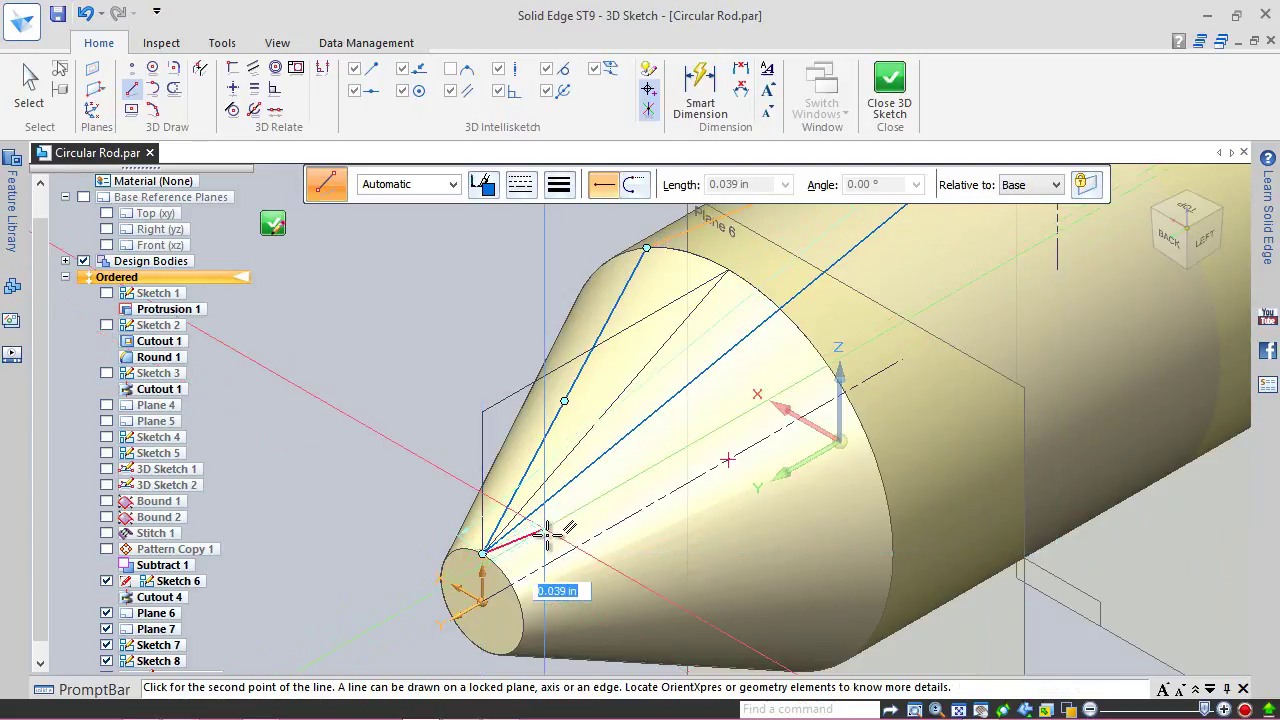
middle_drag(557, 528, 523, 423)
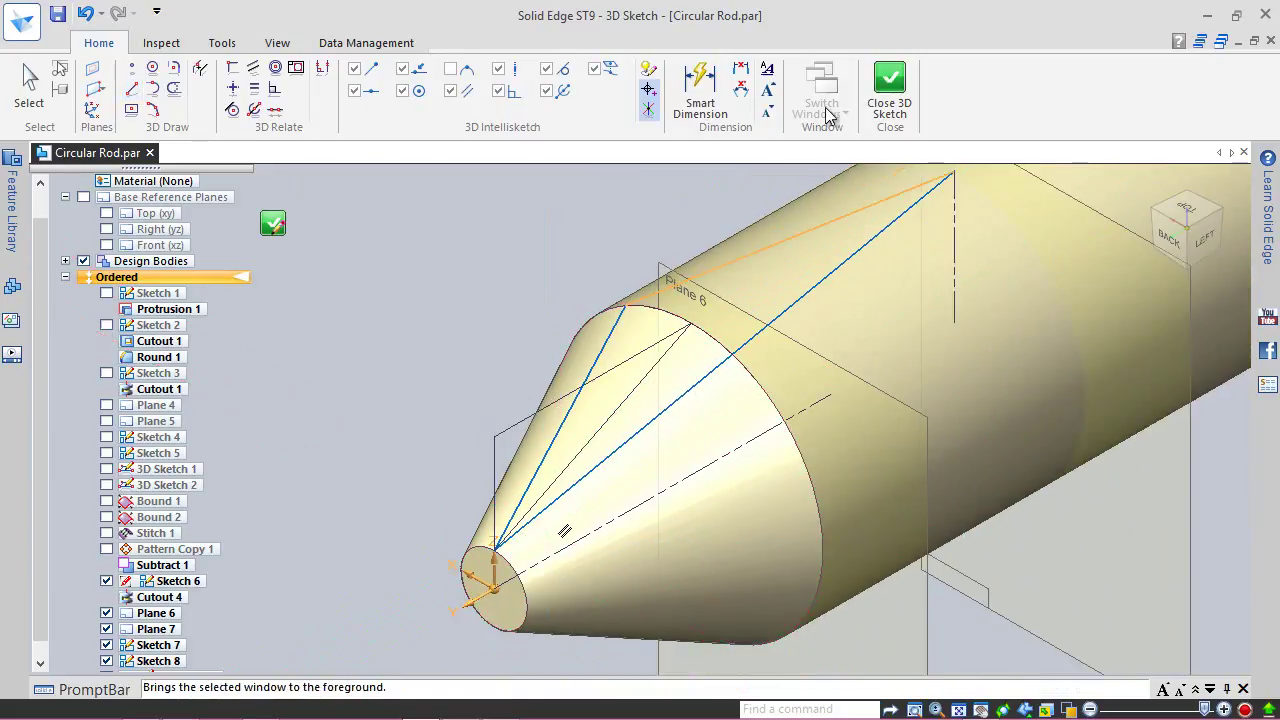
click(889, 85)
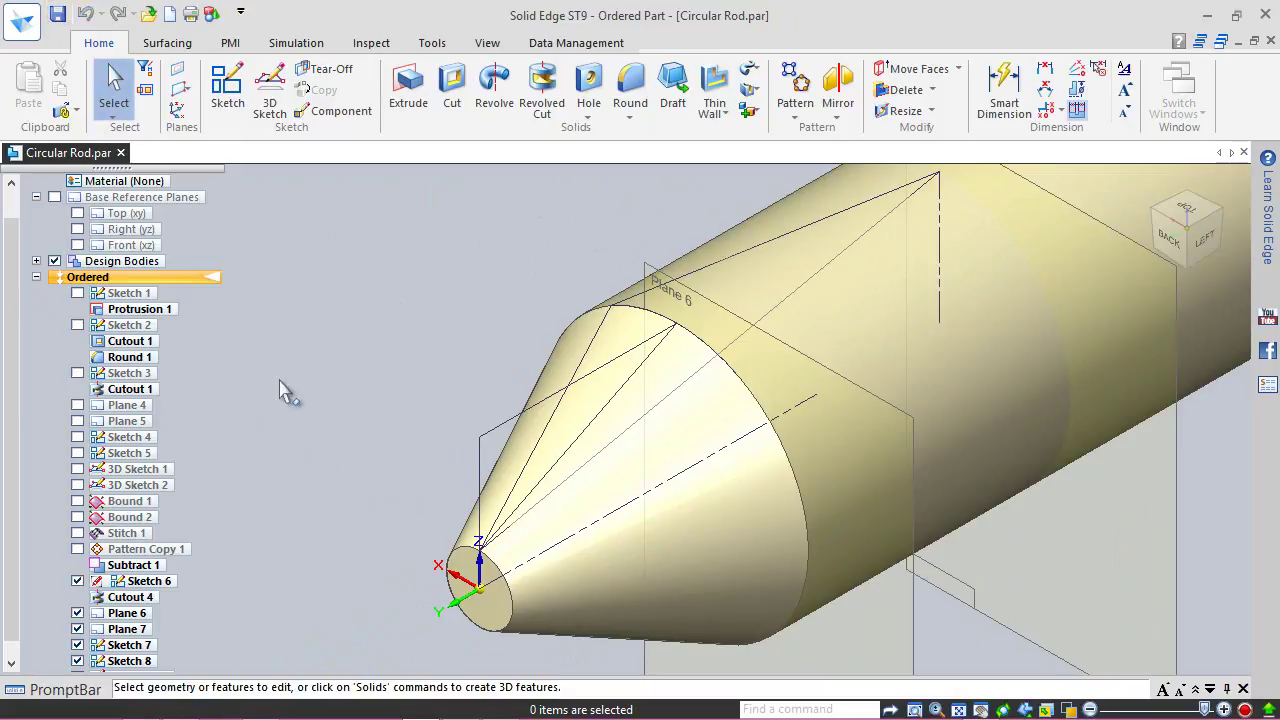
scroll(11, 510, down, 1)
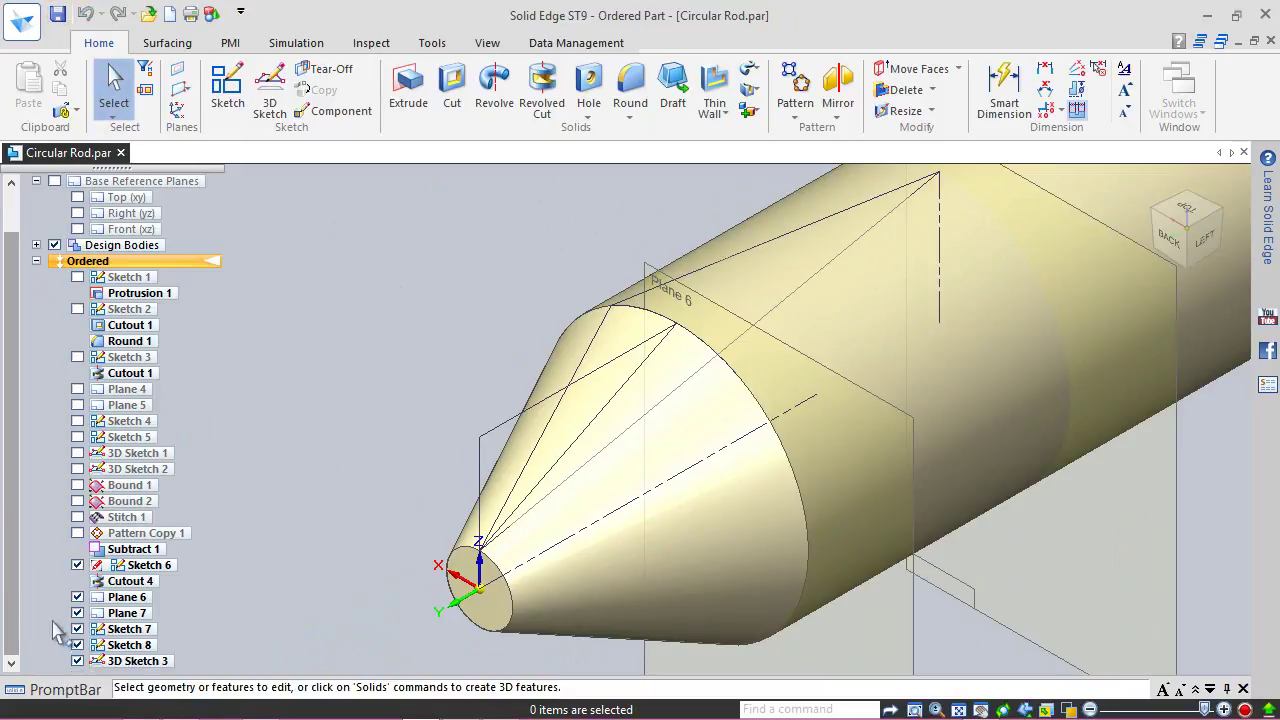
Step: Hide 3D Sketch 3, and in a new 3D sketch draw a line from the tip vertex to the Plane 6 arc's endpoint on the negative X side
click(78, 661)
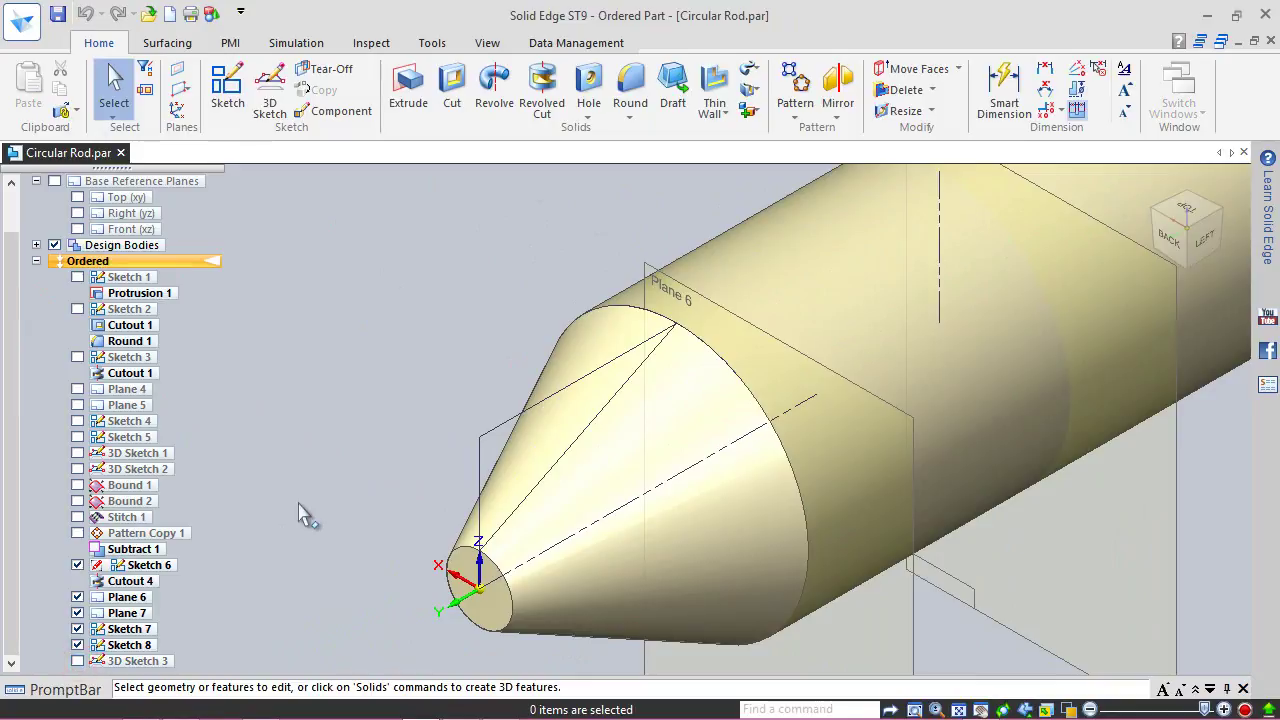
click(269, 90)
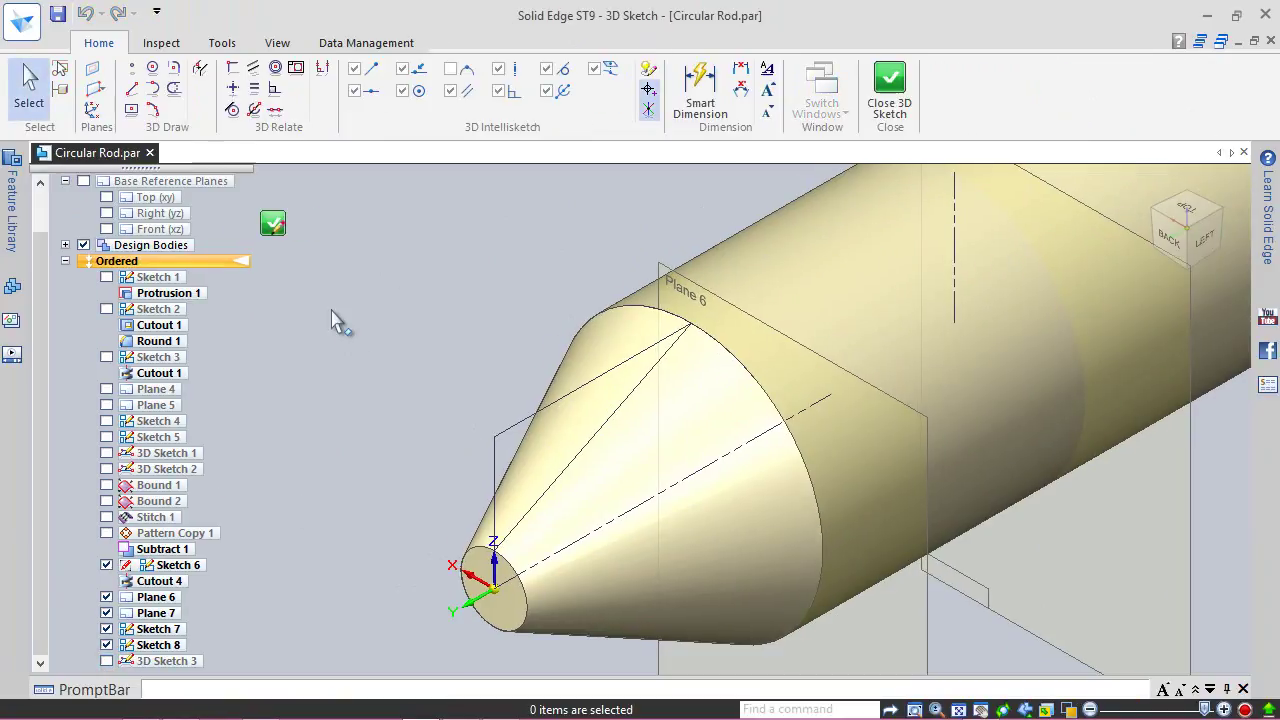
click(131, 88)
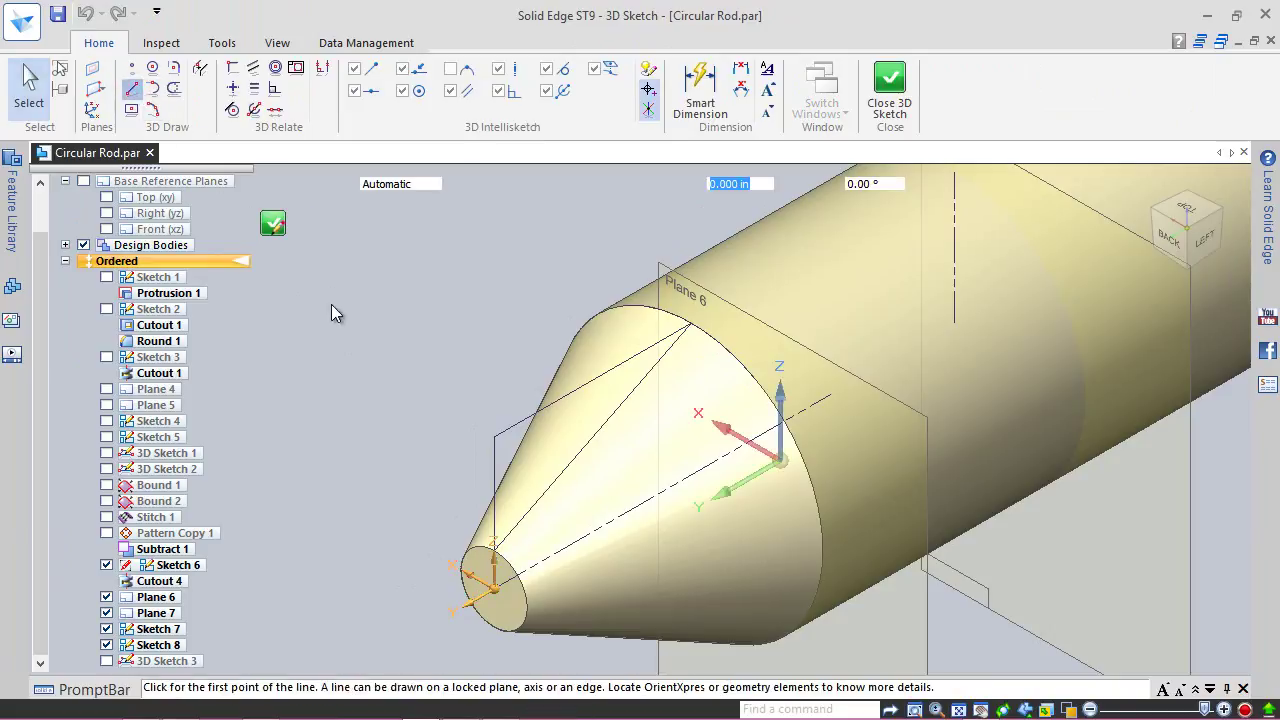
scroll(449, 503, up, 2)
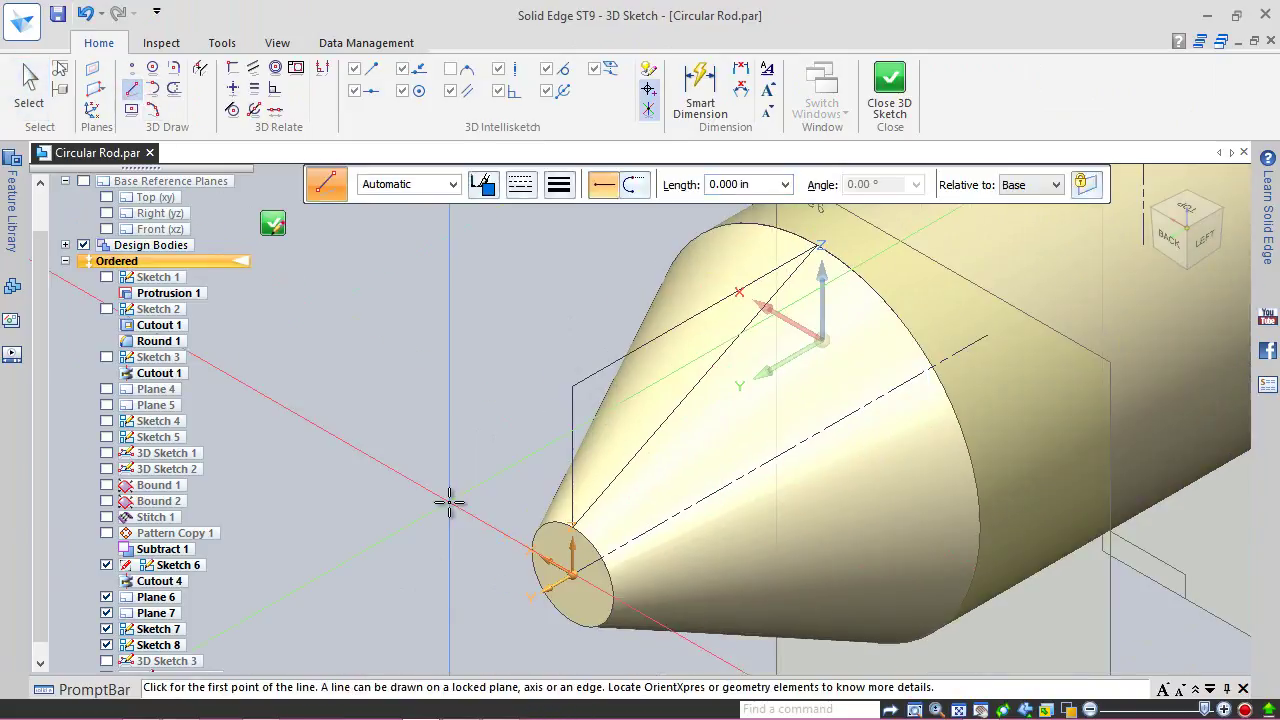
right_click(572, 521)
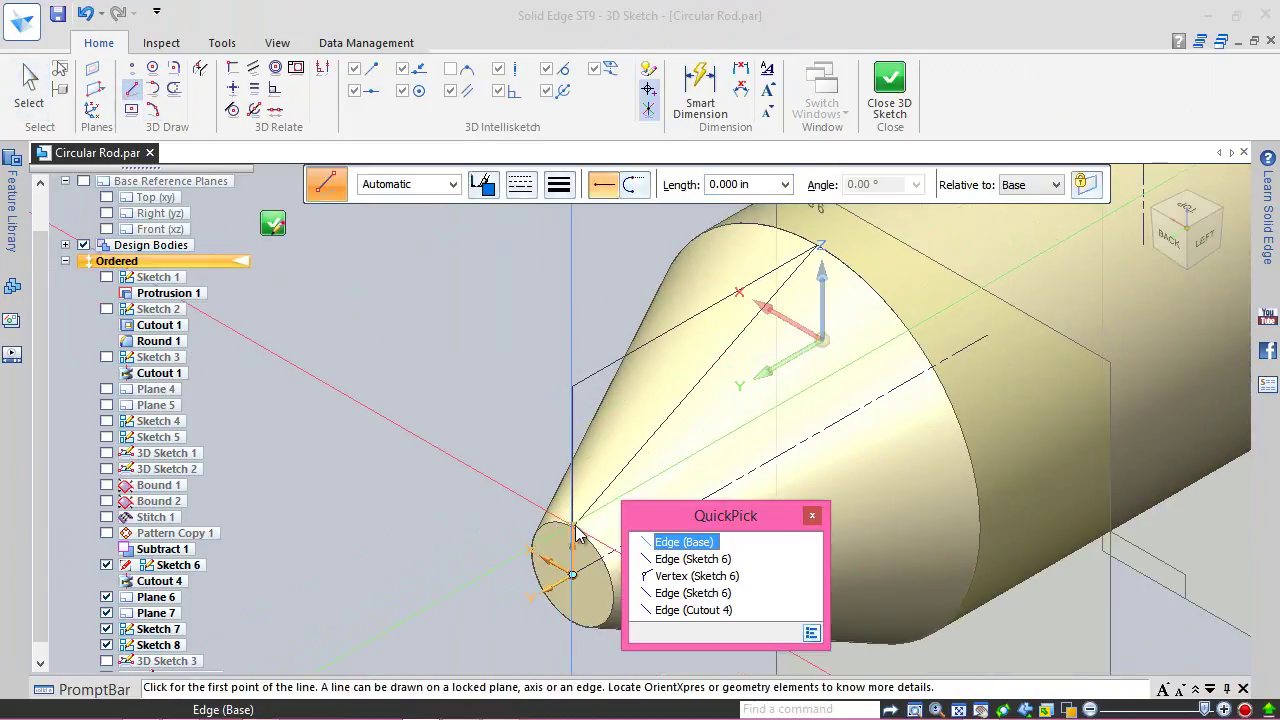
click(678, 578)
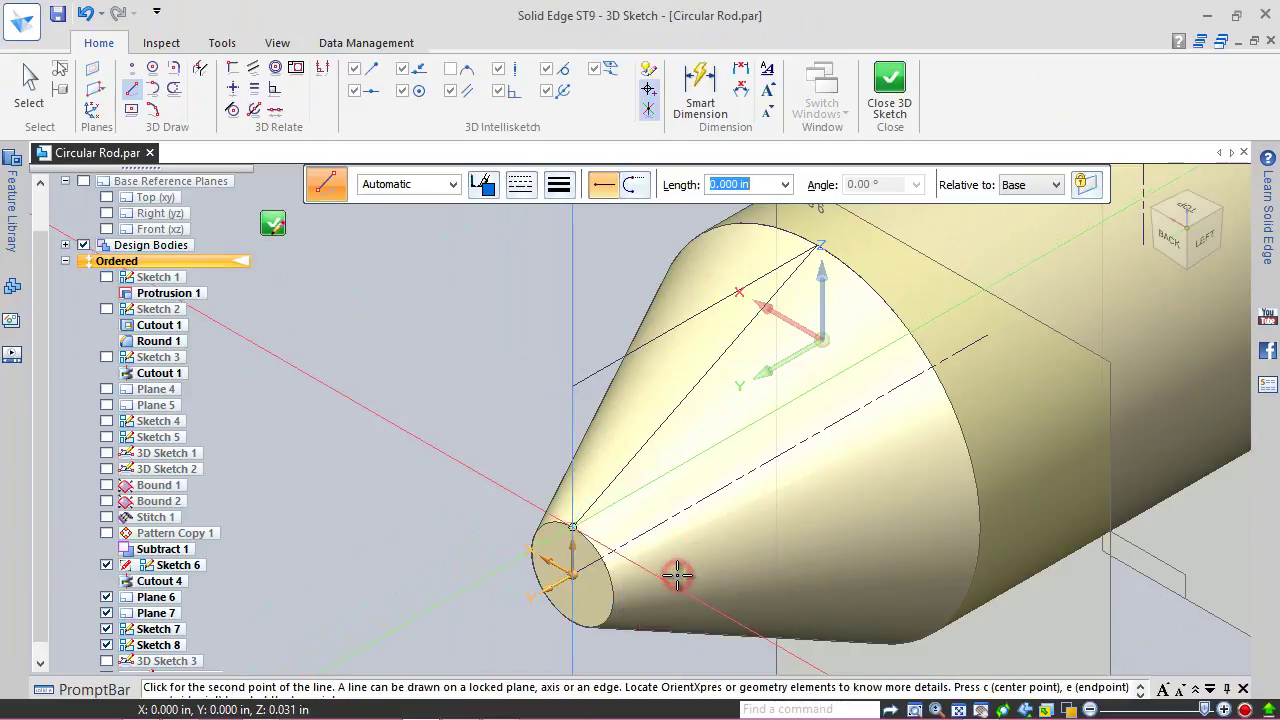
scroll(700, 532, down, 1)
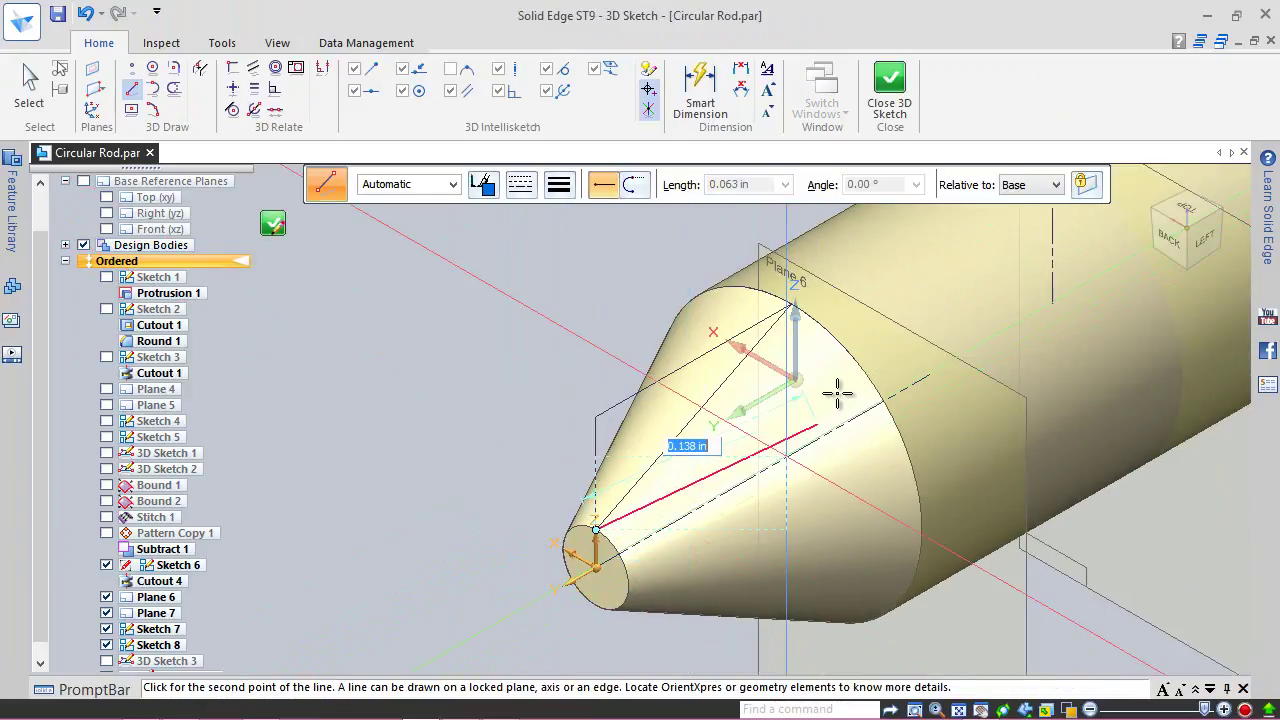
scroll(829, 400, up, 1)
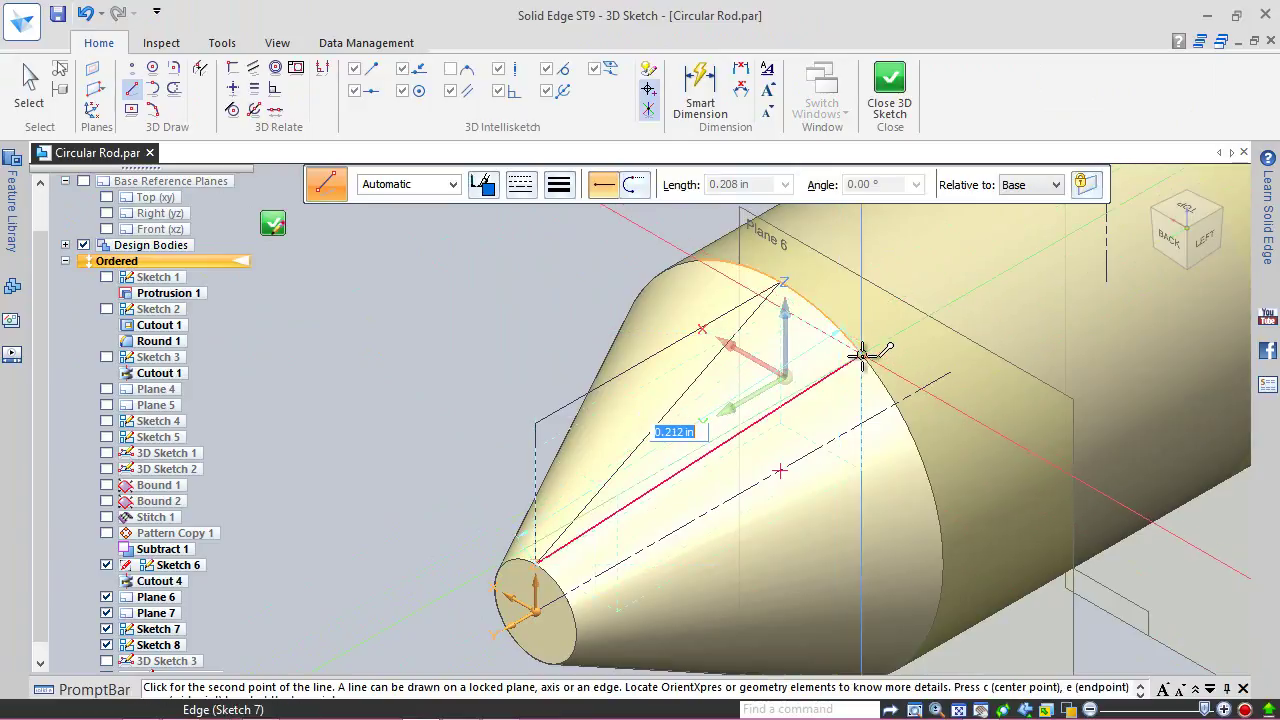
right_click(862, 356)
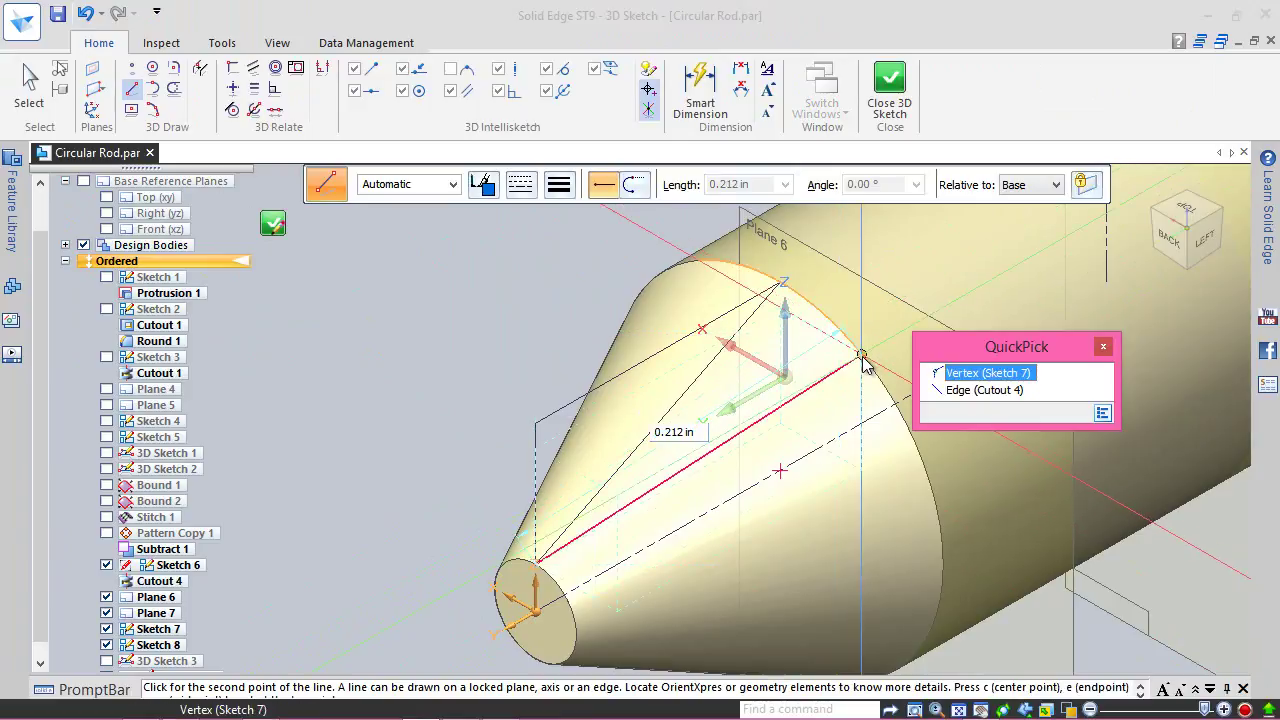
click(958, 373)
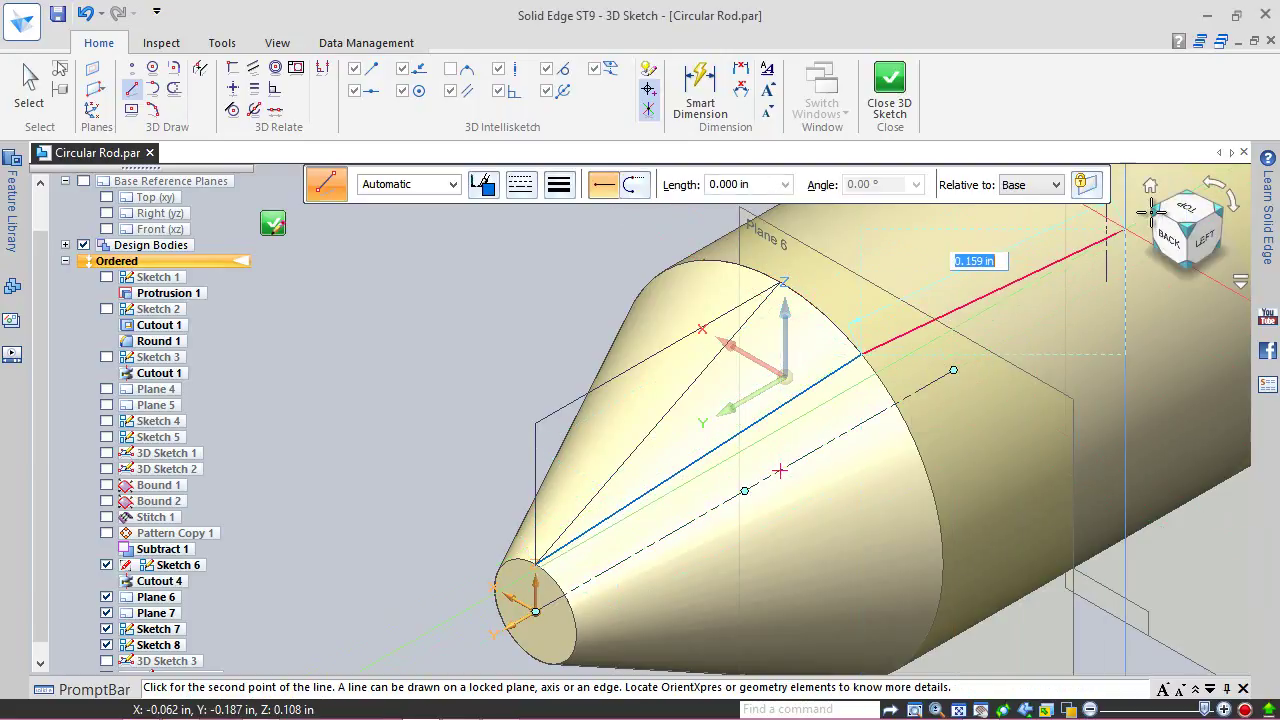
Step: Continue the 3D line from the arc's endpoint to the upper end vertex of Plane 7's construction line
scroll(1023, 296, down, 5)
middle_drag(1023, 296, 954, 409)
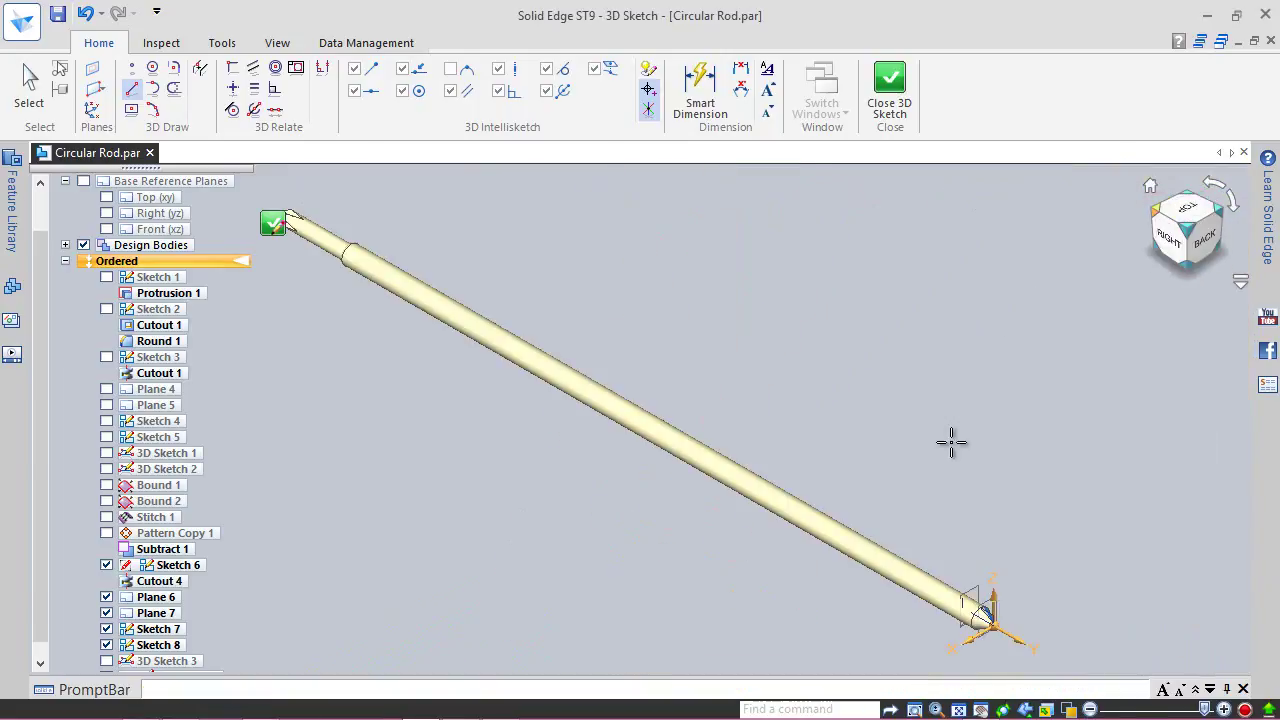
scroll(954, 409, up, 3)
scroll(972, 530, up, 8)
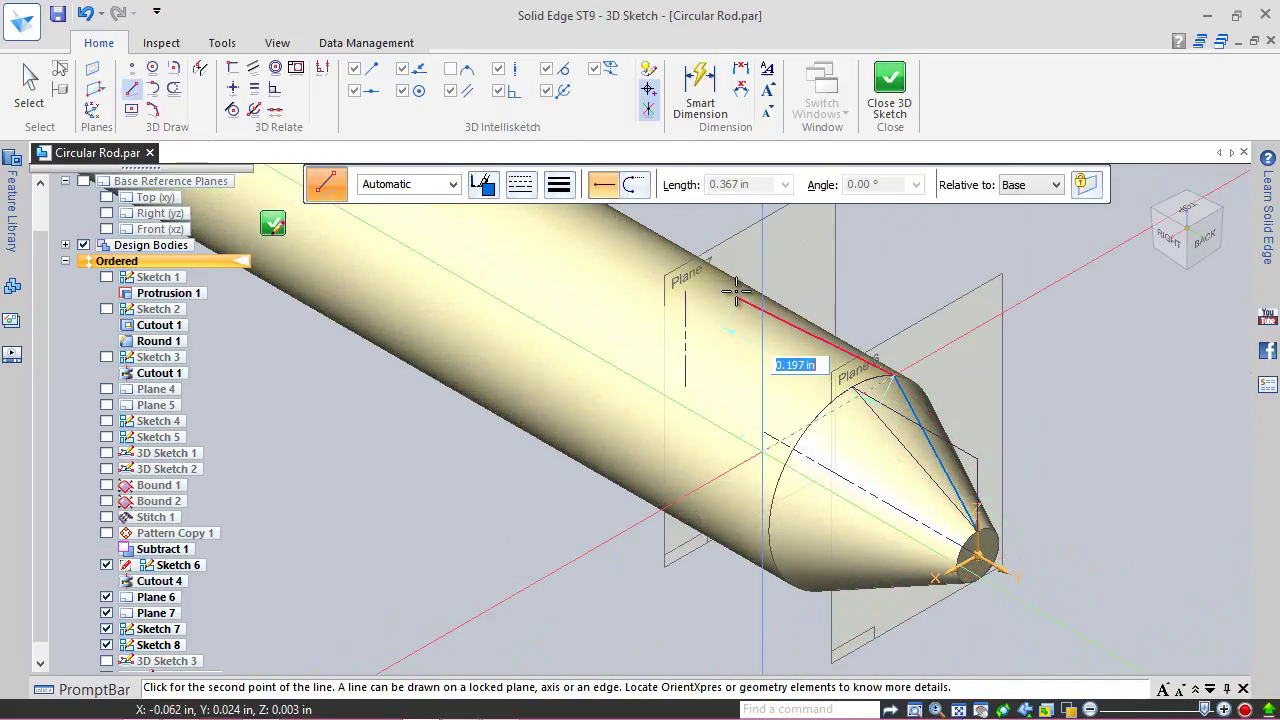
scroll(706, 286, up, 2)
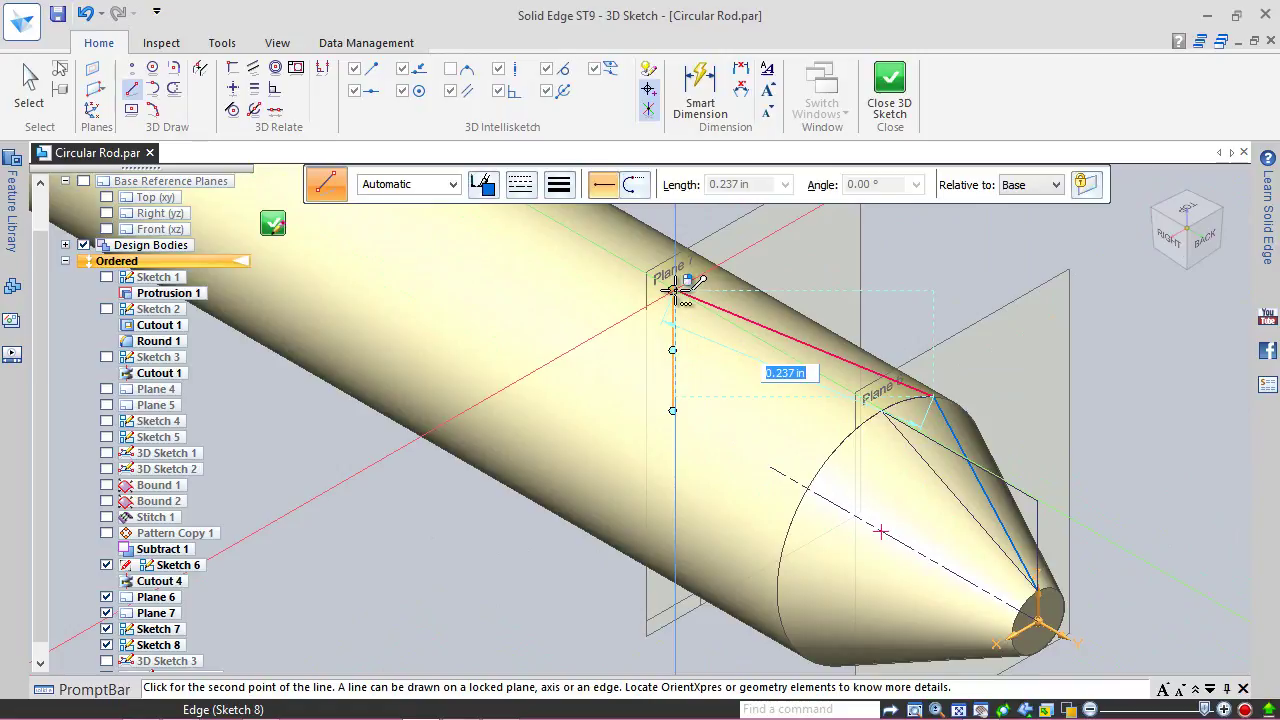
right_click(676, 292)
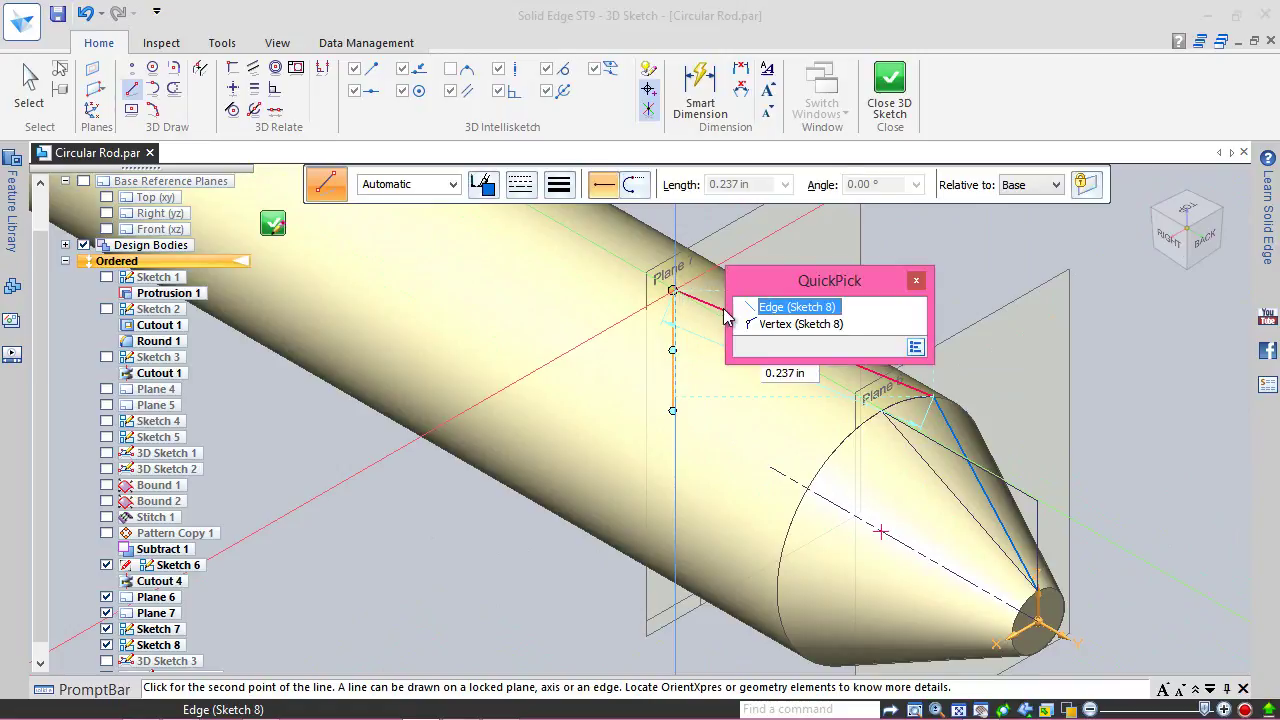
click(757, 326)
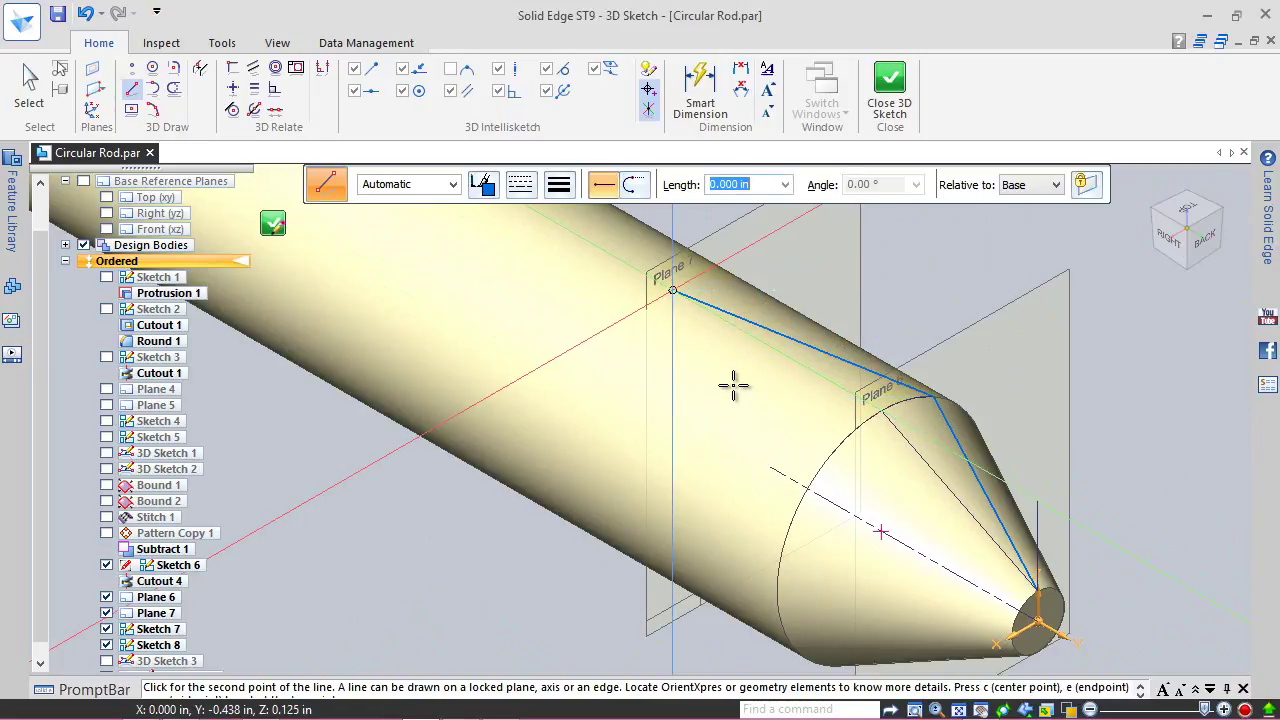
Step: Close the triangle with a line back to the tip vertex, finish the 3D sketch, and save the part
scroll(752, 422, down, 2)
scroll(951, 543, up, 2)
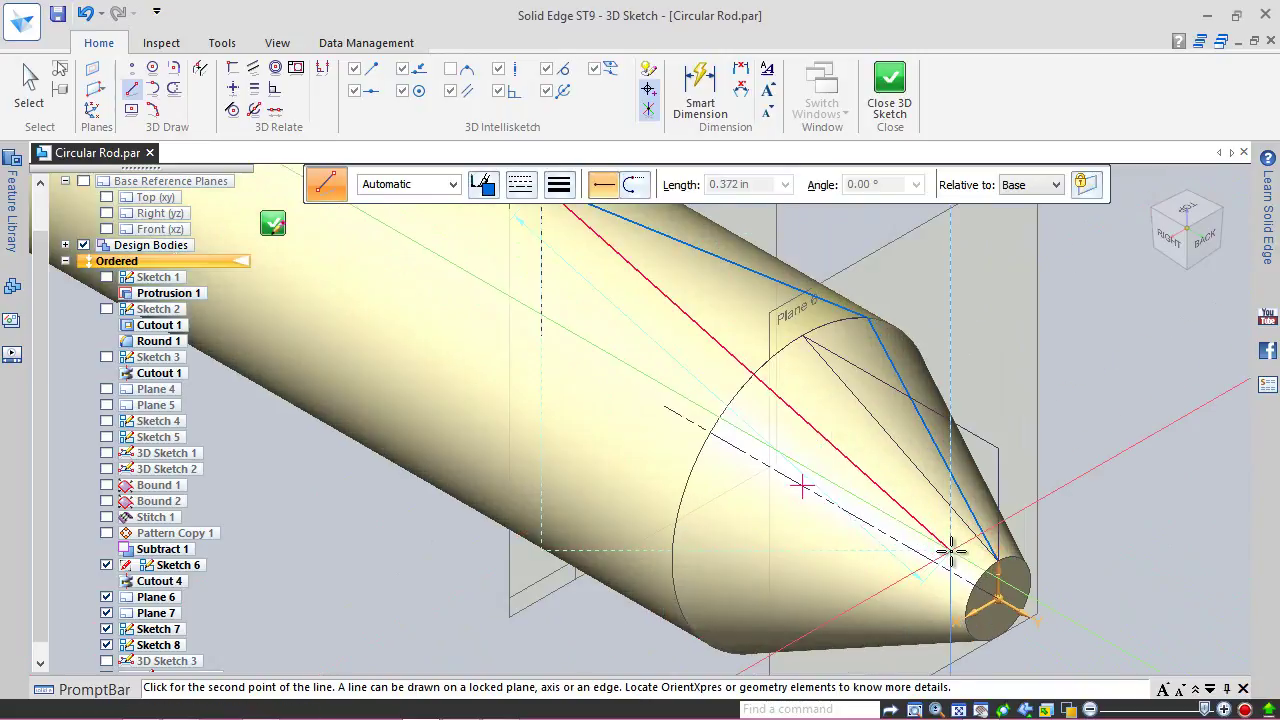
right_click(1000, 560)
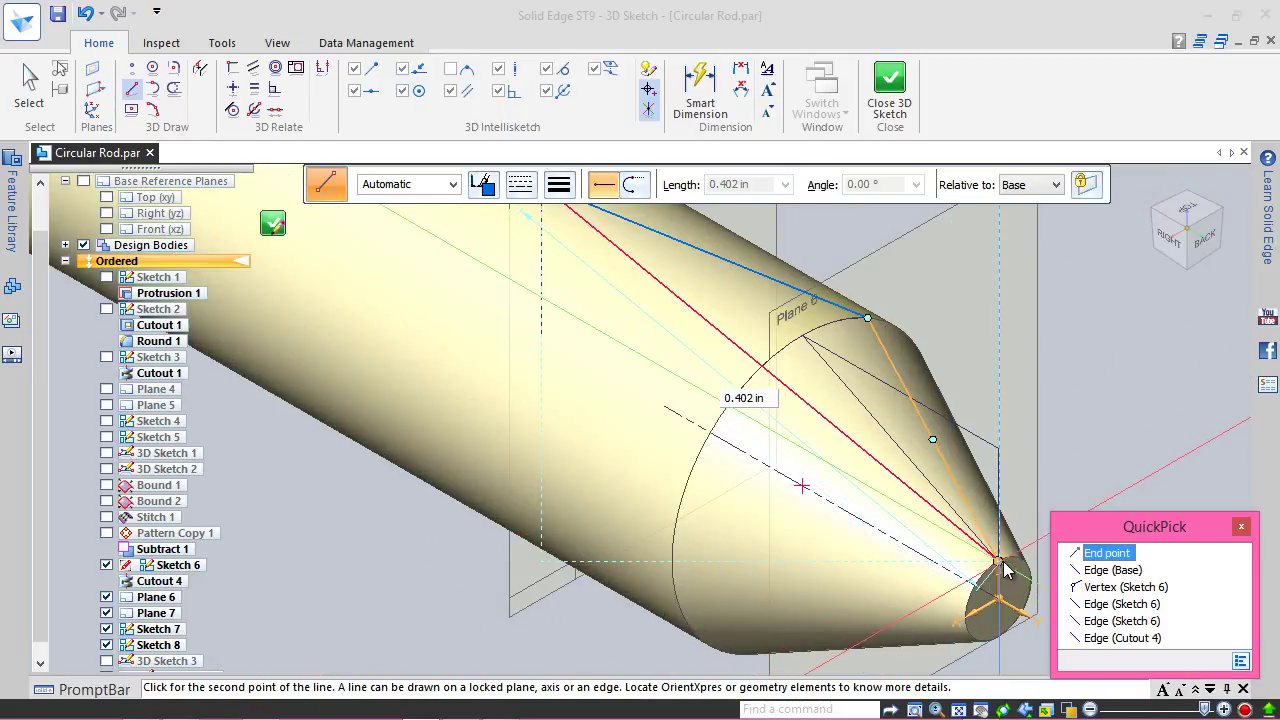
click(1090, 556)
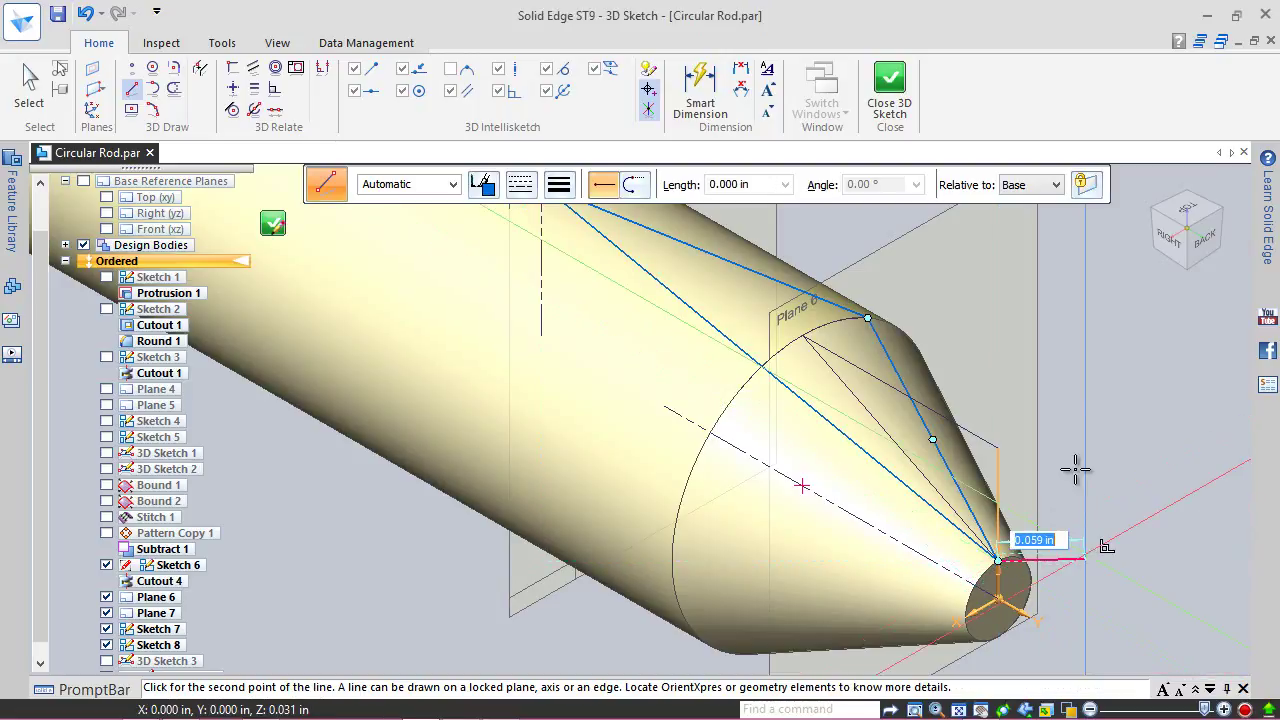
key(Escape)
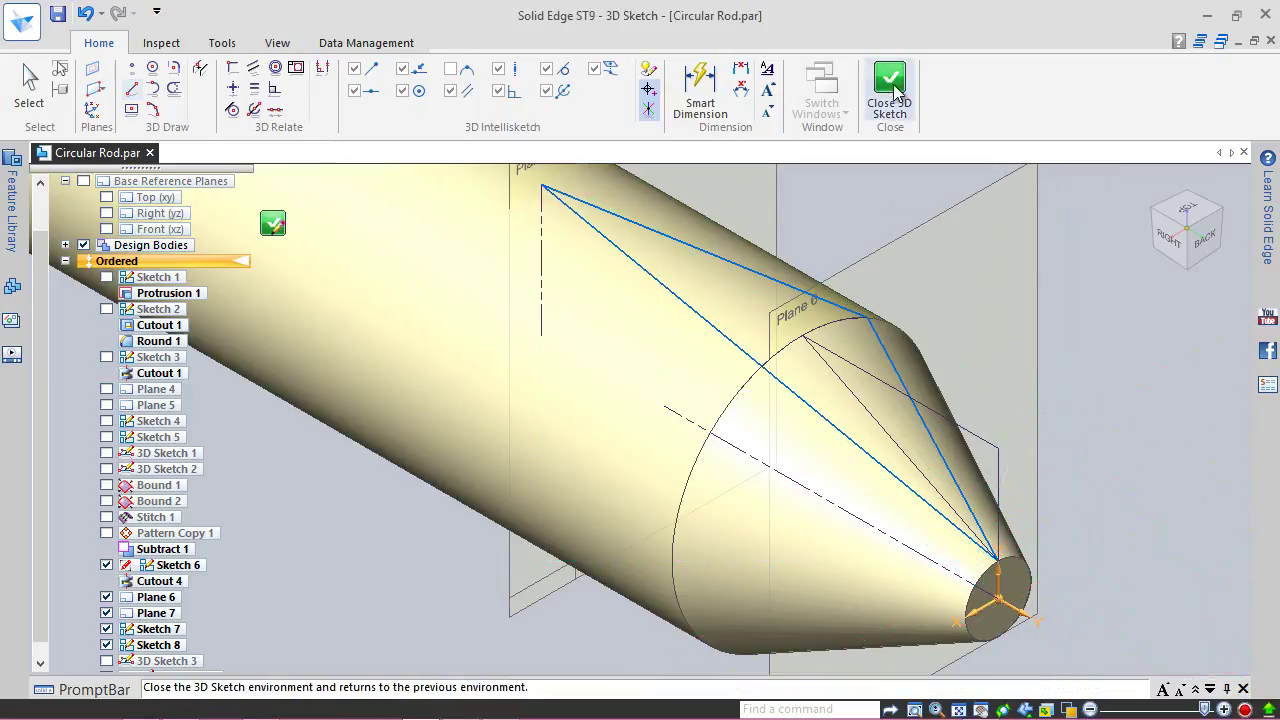
click(889, 85)
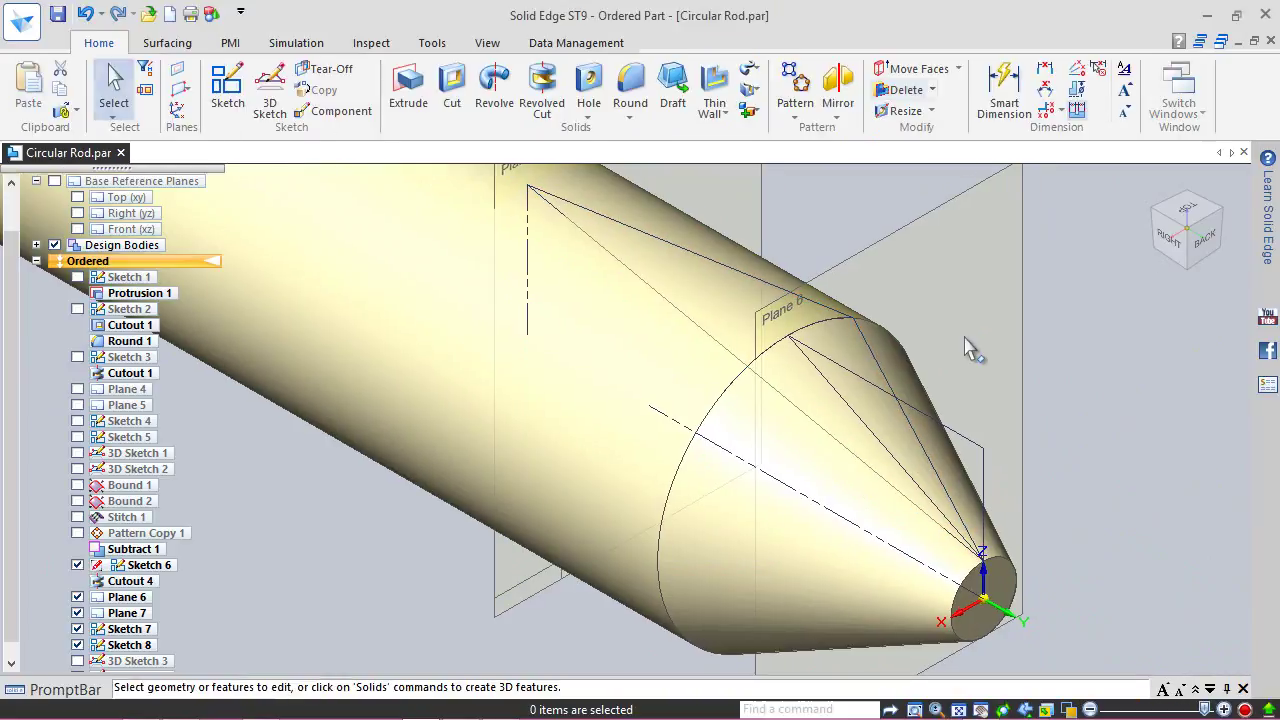
scroll(860, 455, down, 2)
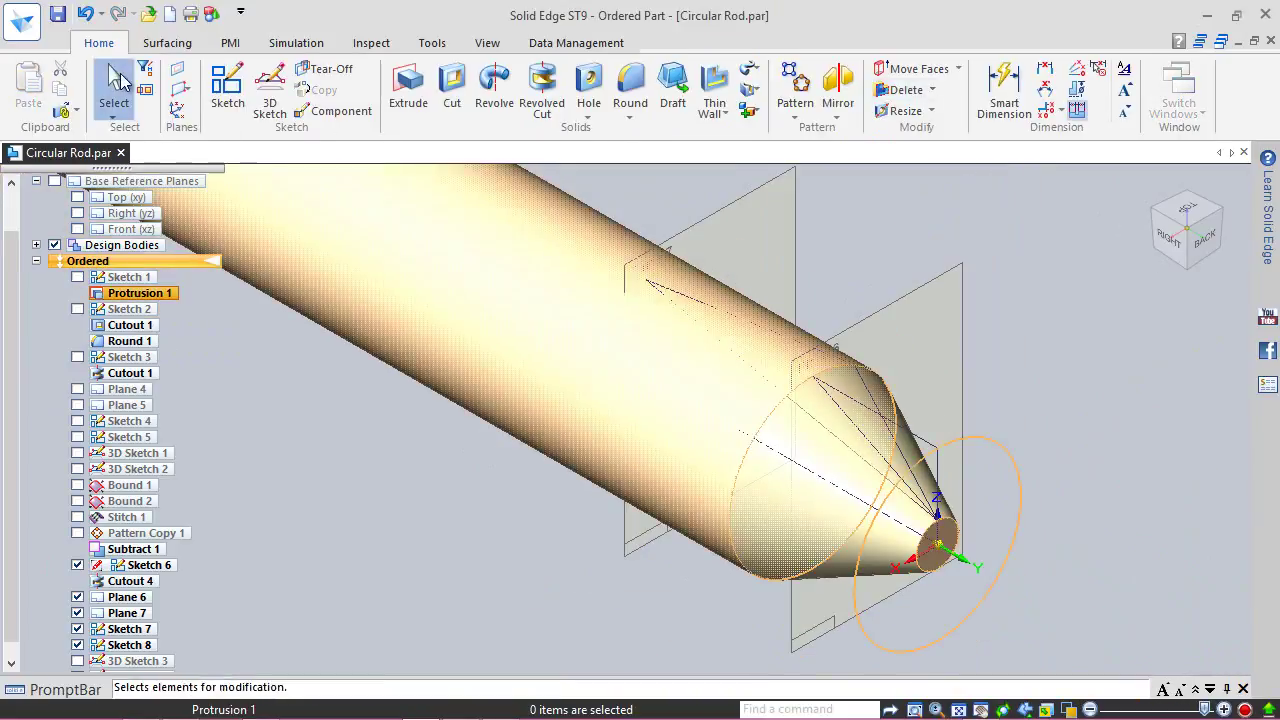
click(57, 13)
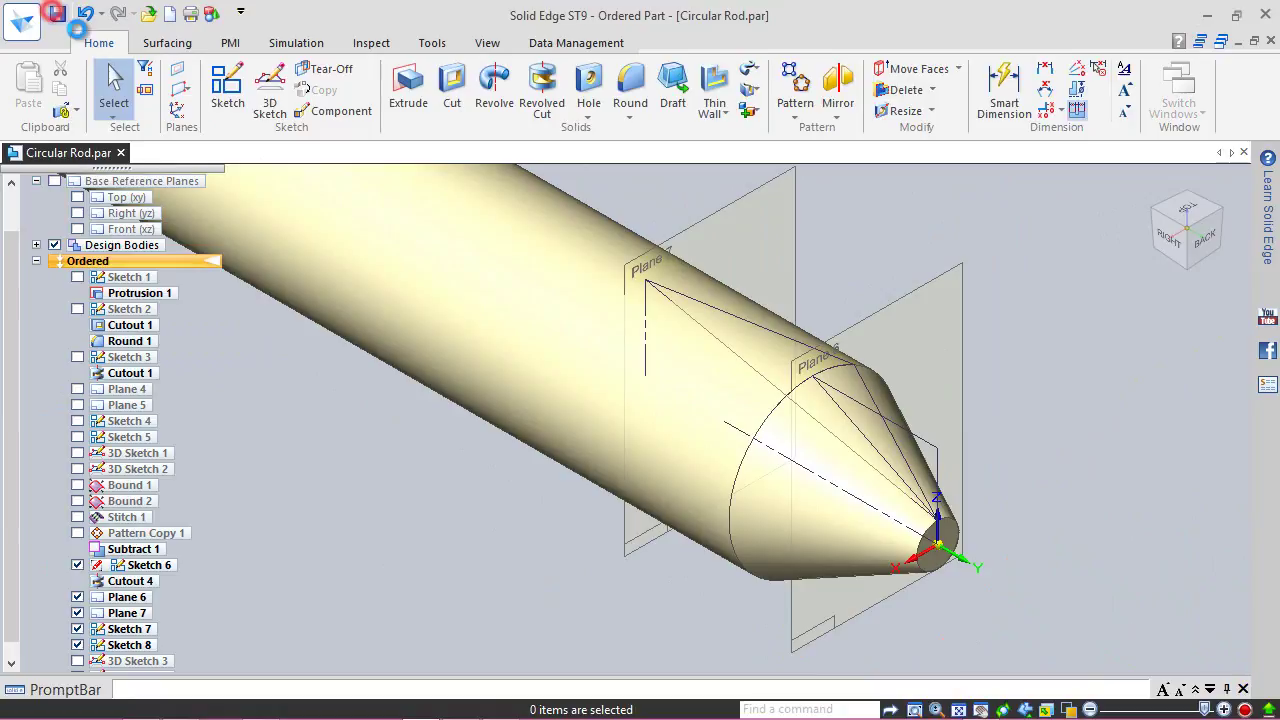
Step: Hide Plane 7, Sketch 6 and Sketch 8, and show 3D Sketch 3 alongside 3D Sketch 4
click(689, 228)
right_click(689, 228)
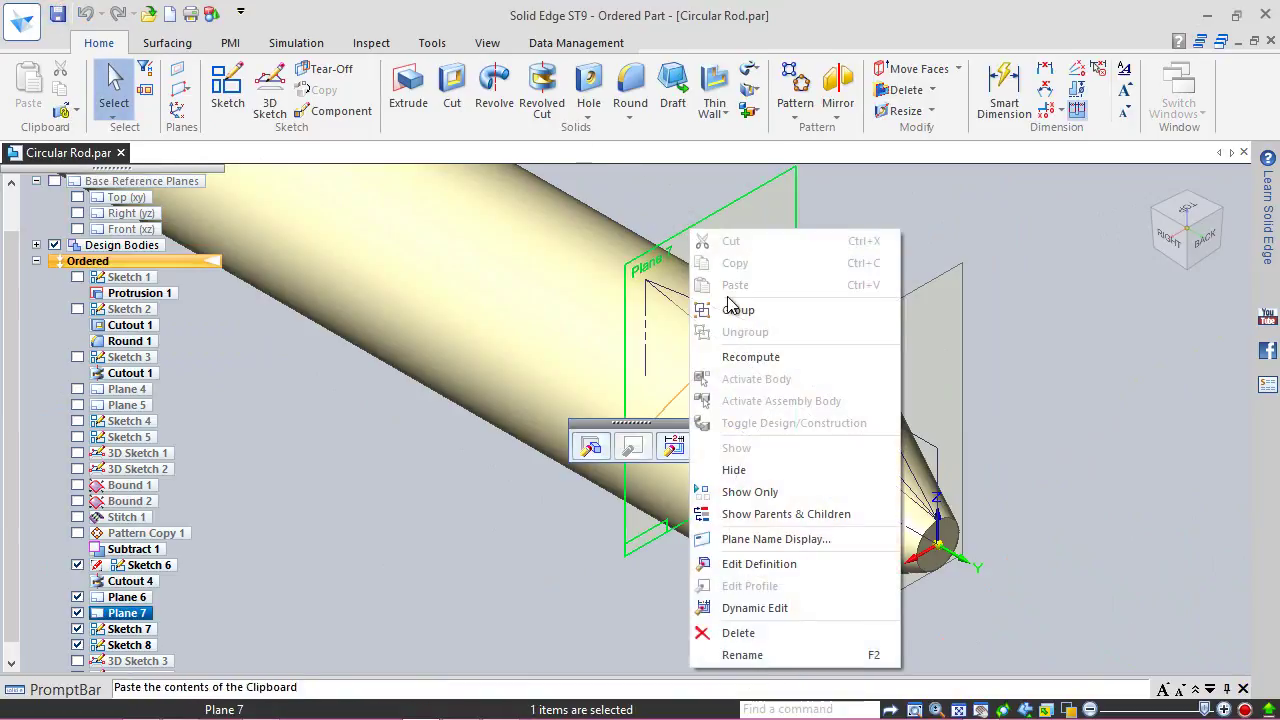
click(753, 477)
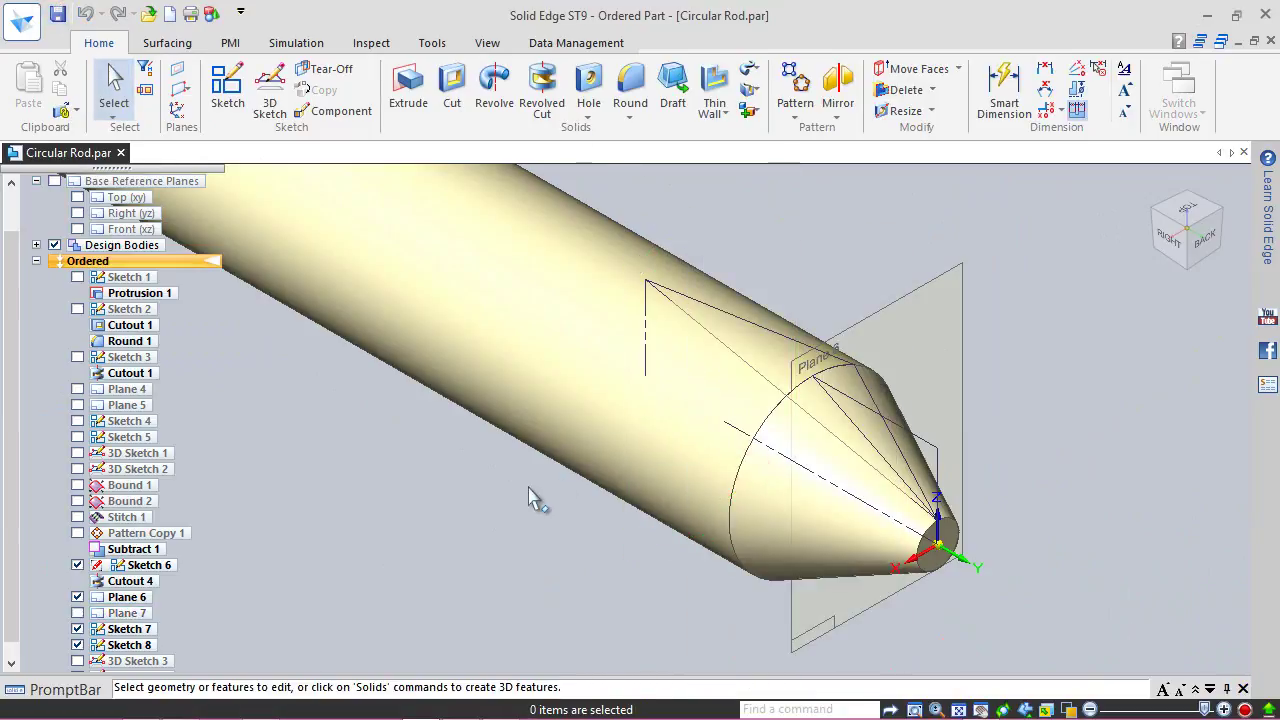
click(77, 565)
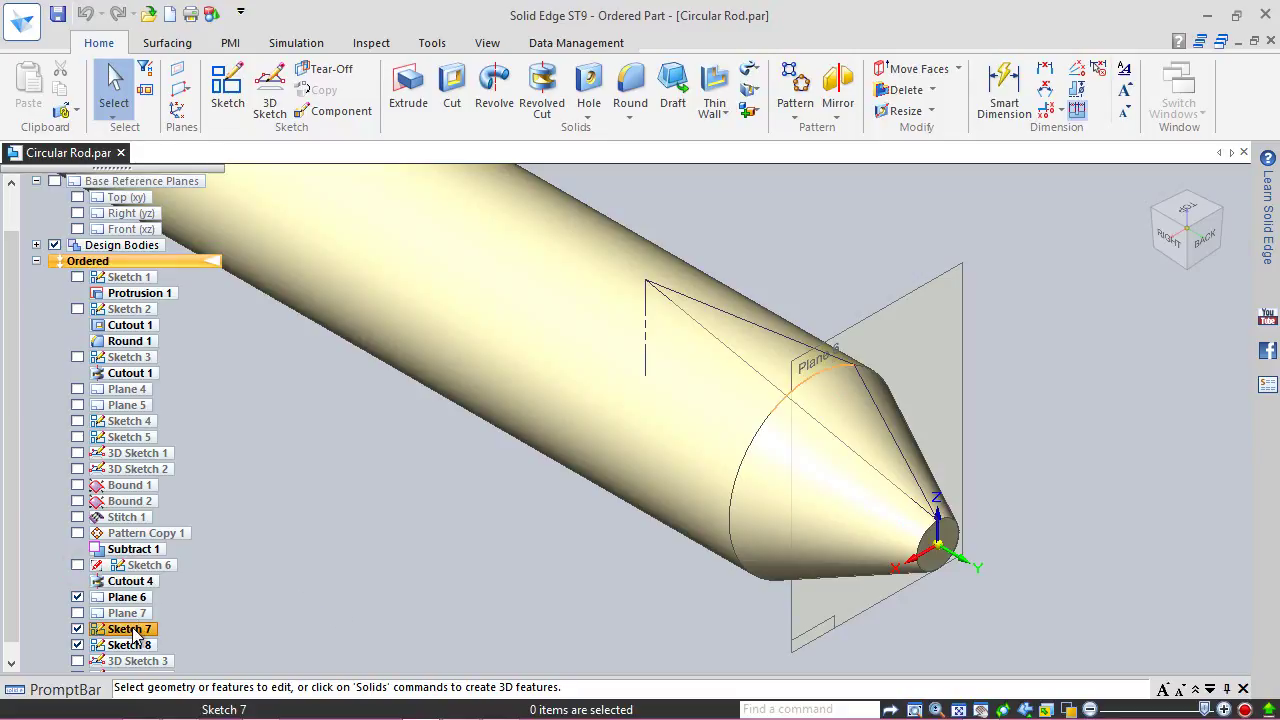
click(78, 645)
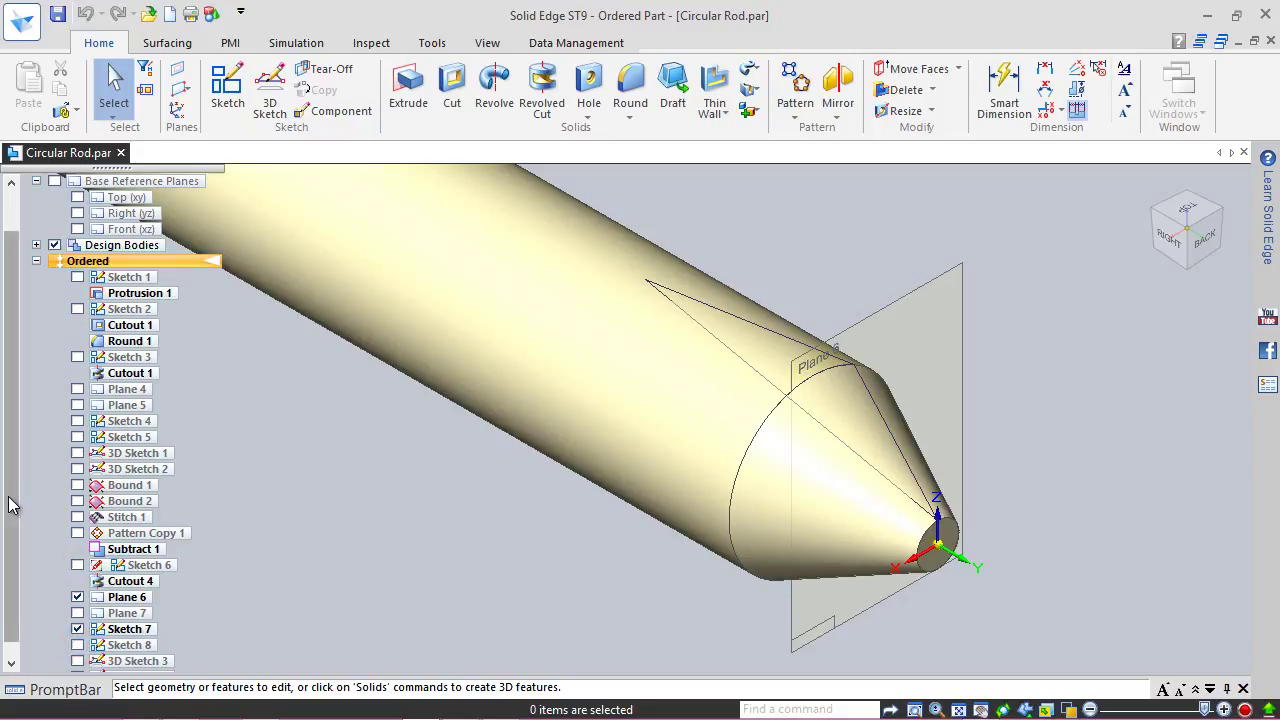
scroll(10, 500, down, 1)
click(78, 645)
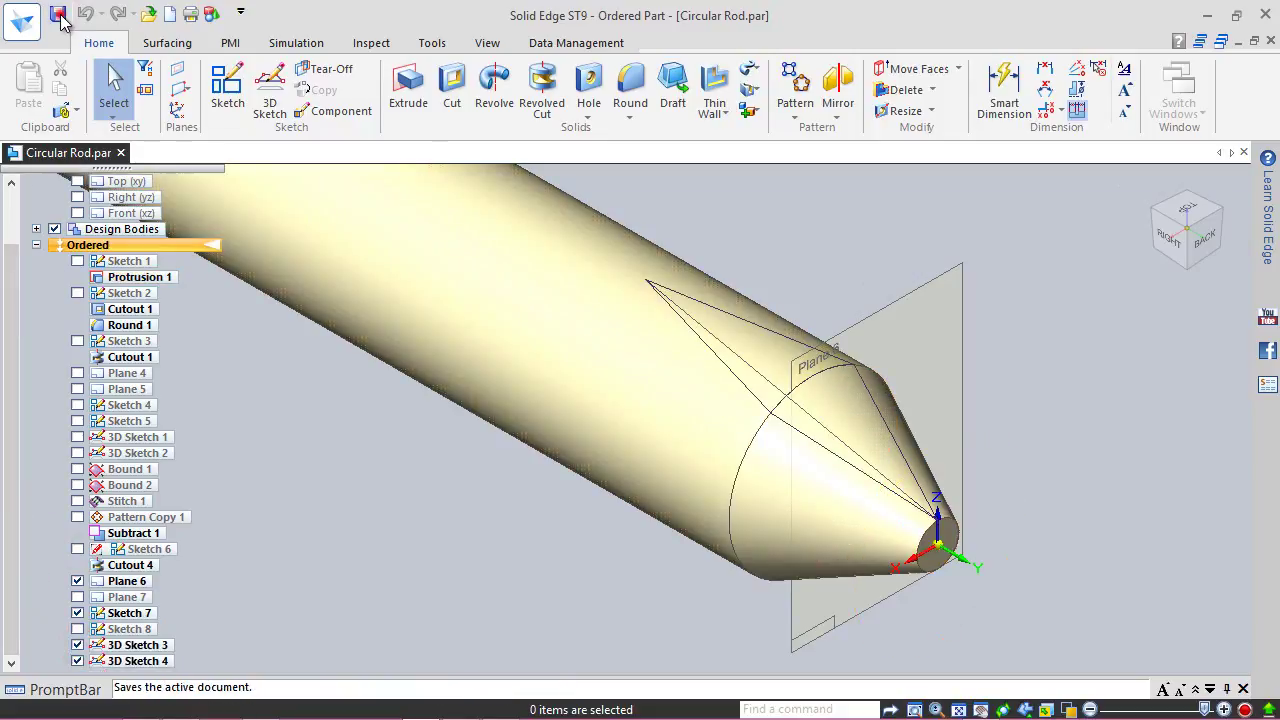
Step: Create a Bounded surface from the three edges of the 3D Sketch 4 triangle on the negative X side
click(167, 42)
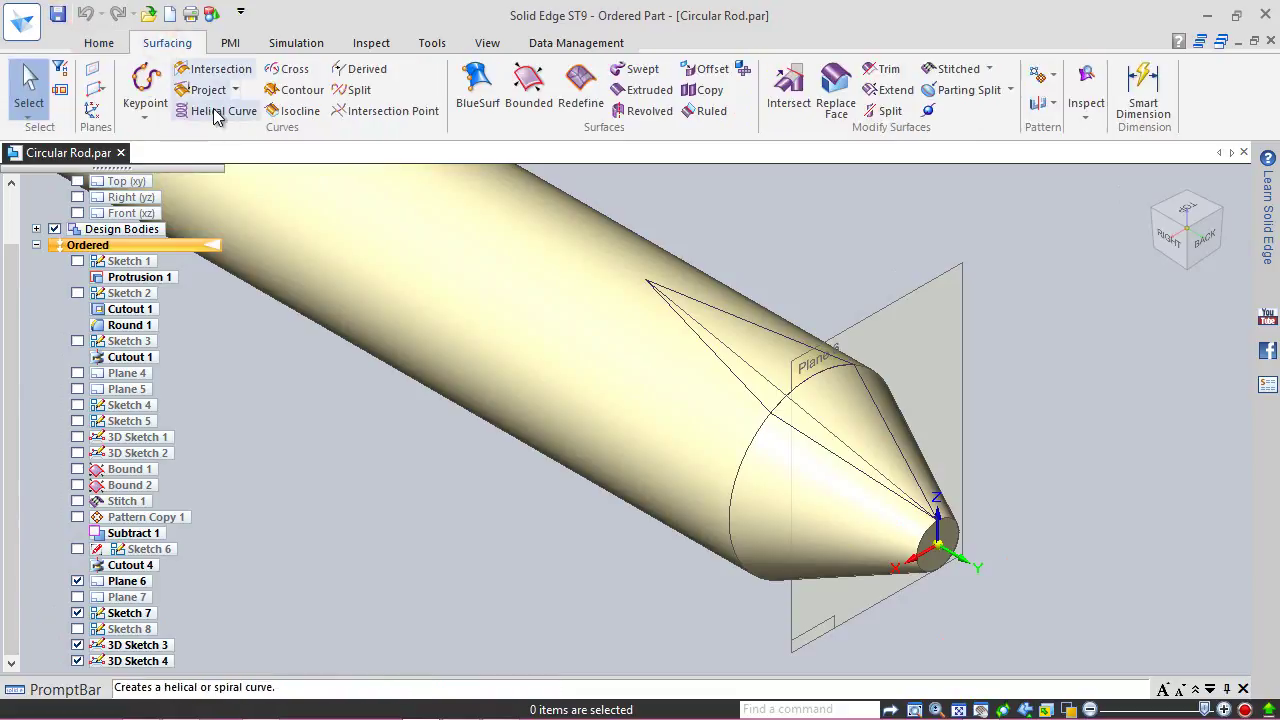
click(532, 88)
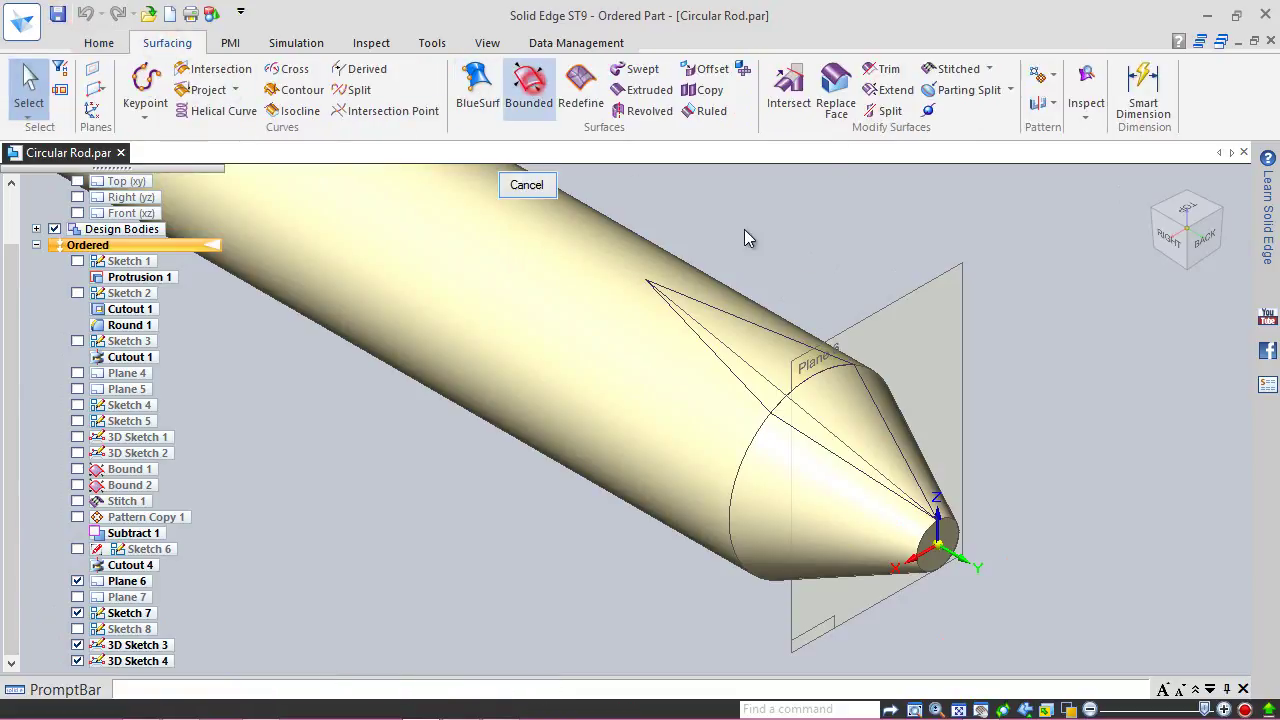
scroll(845, 296, up, 2)
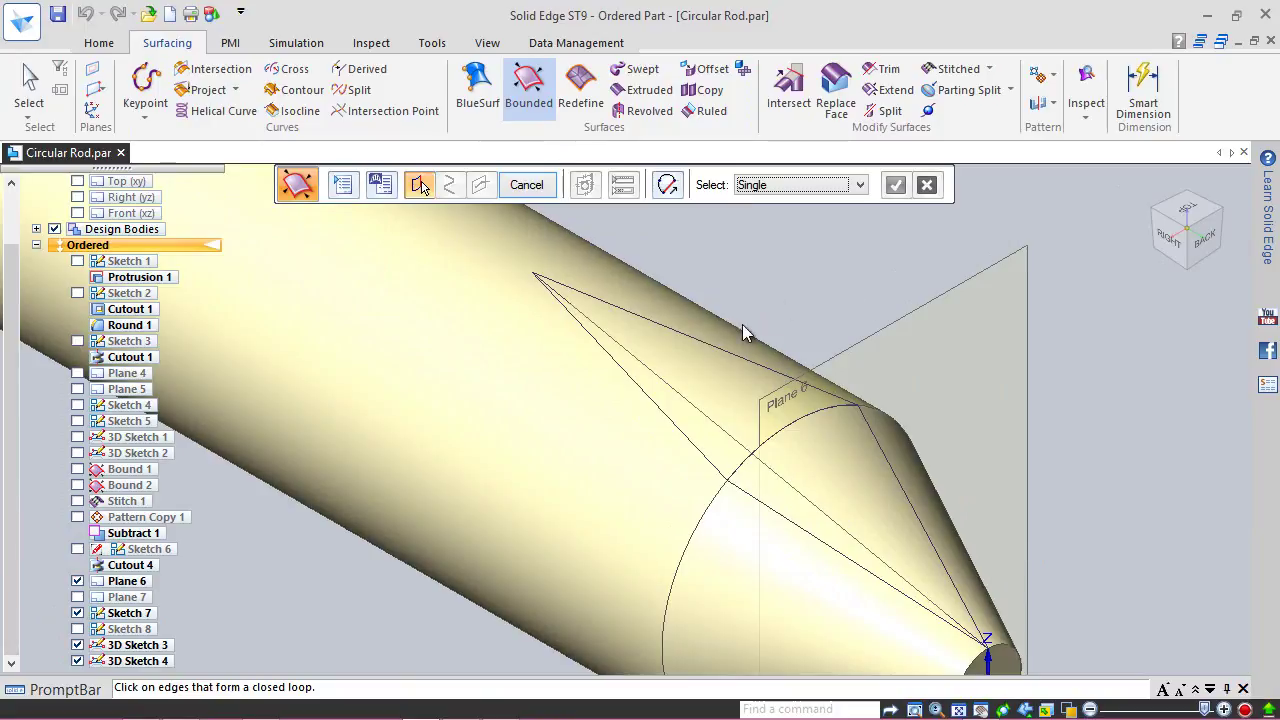
click(724, 352)
click(705, 419)
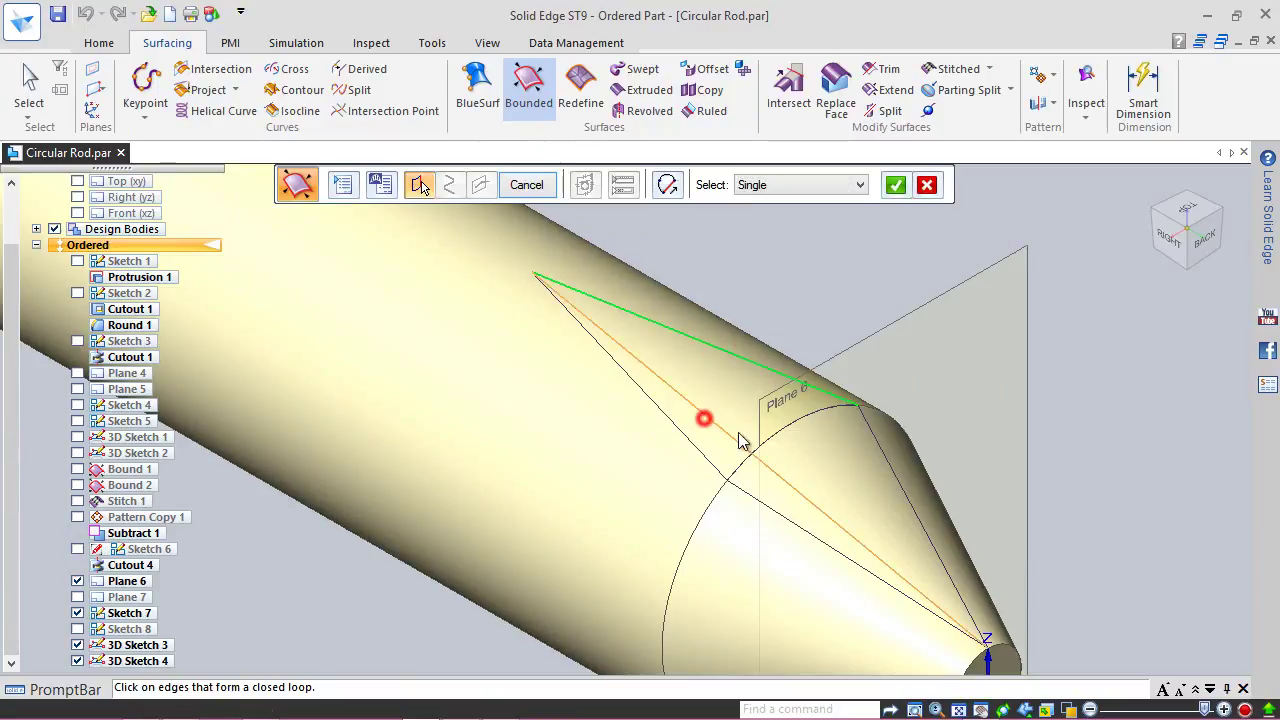
click(879, 459)
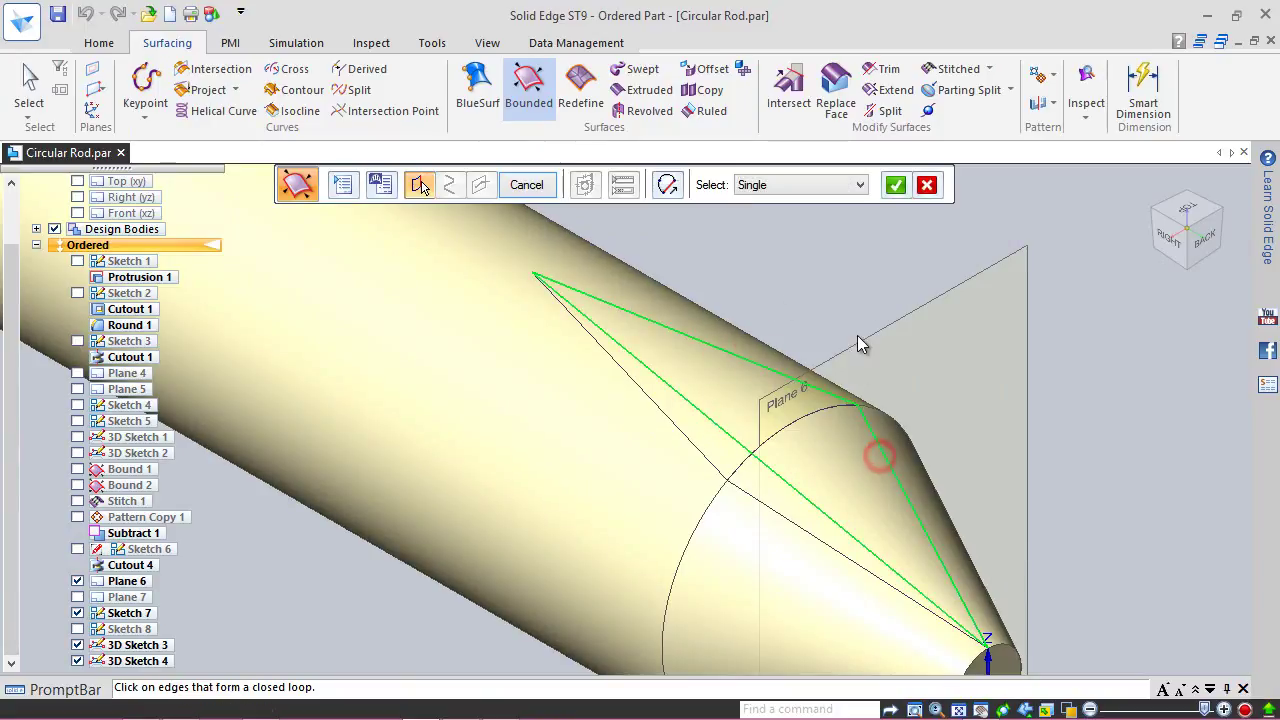
click(896, 185)
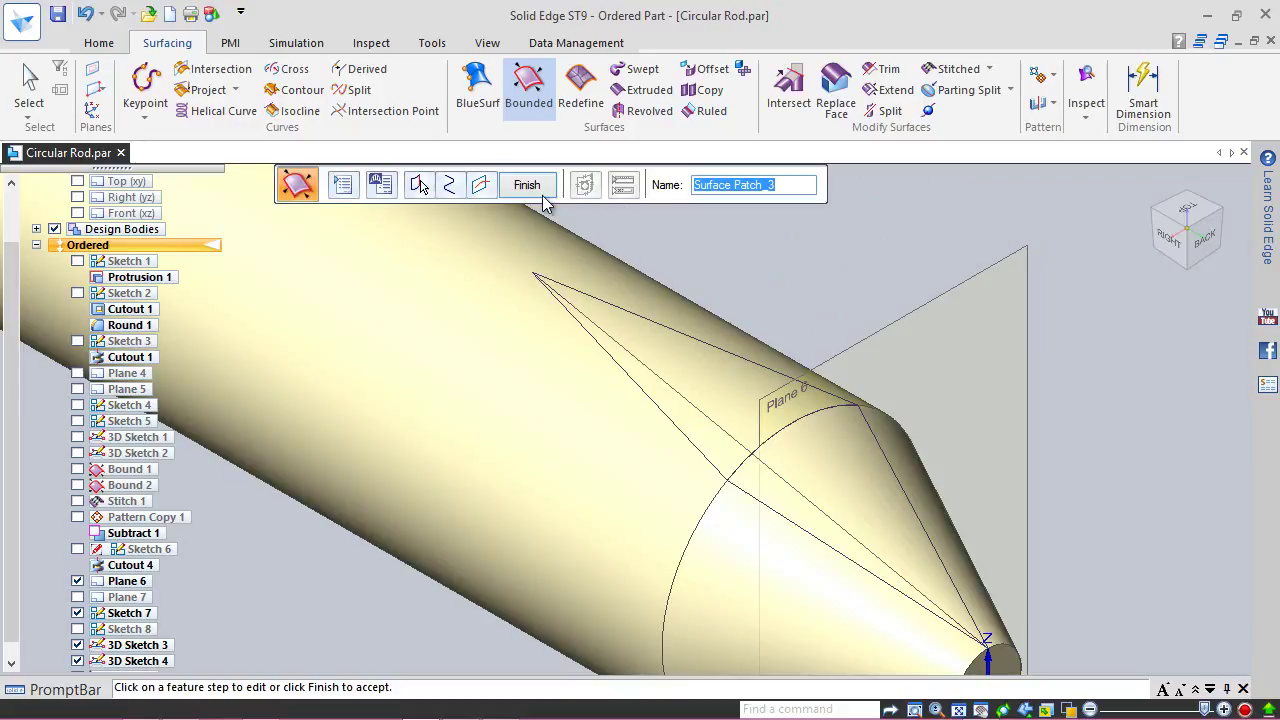
click(548, 192)
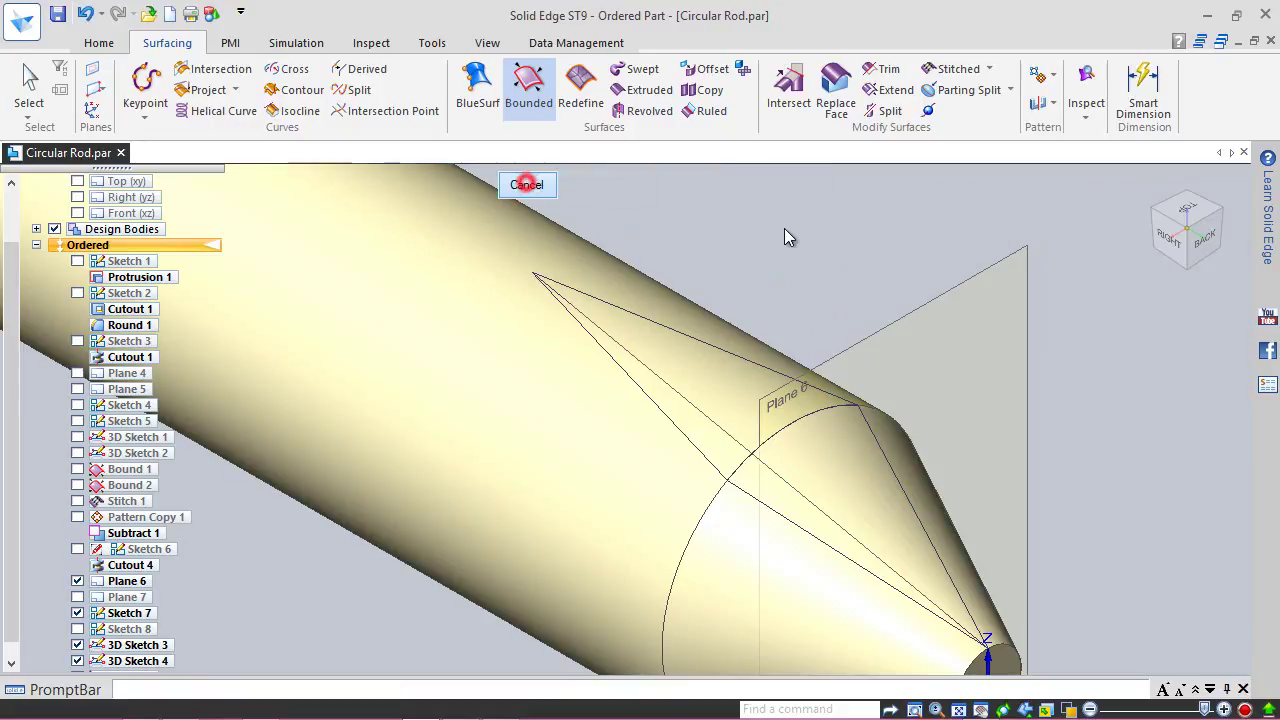
click(1217, 212)
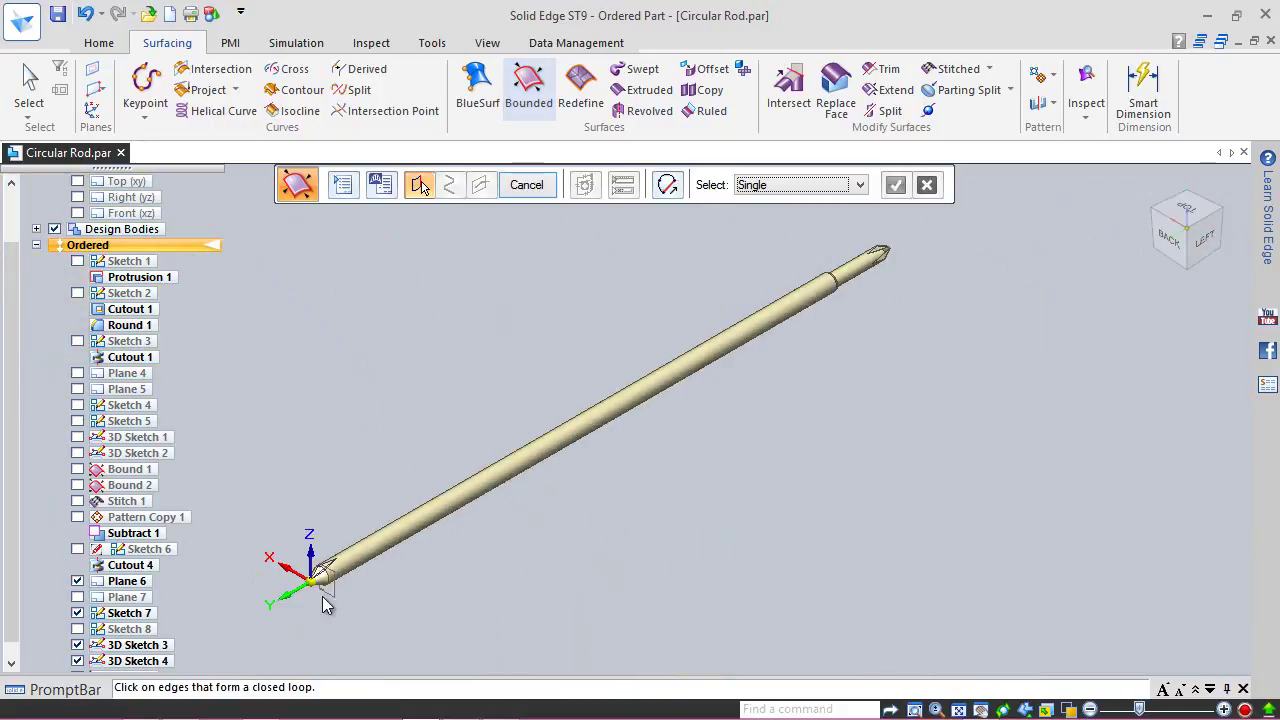
Step: Create a Bounded surface from the three edges of the 3D Sketch 3 triangle on the positive X side, and save the part
scroll(340, 595, up, 5)
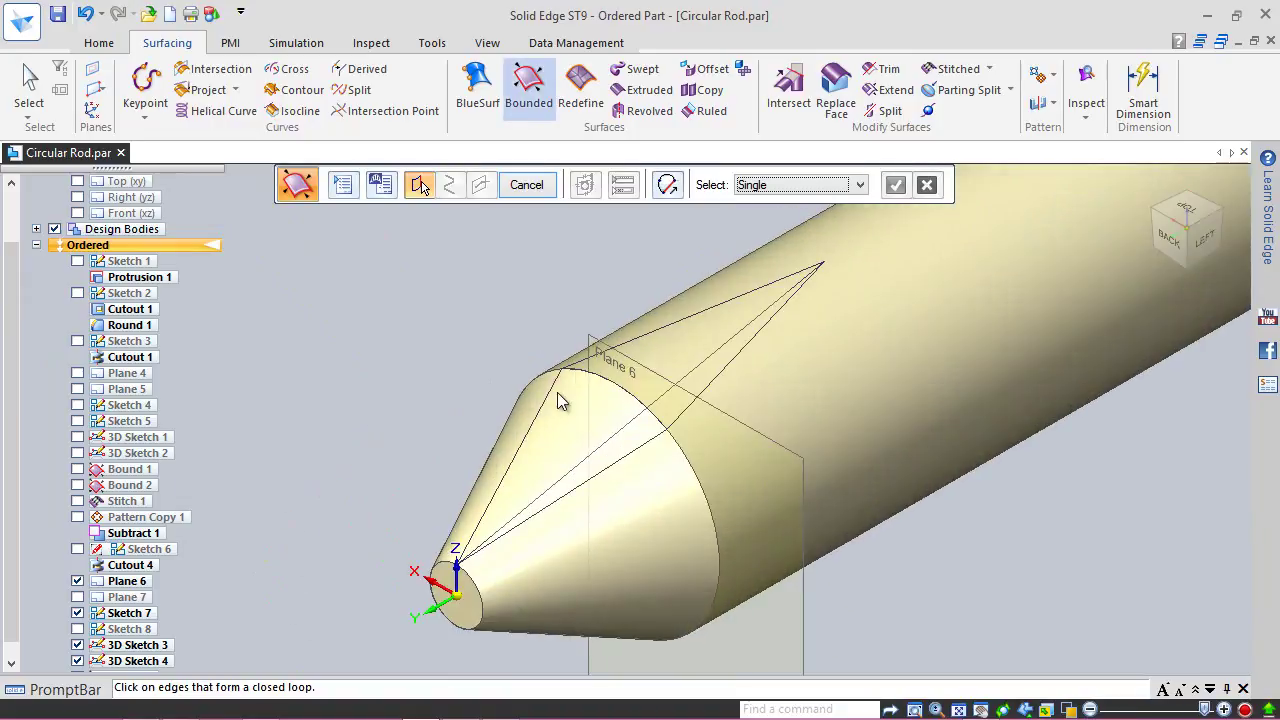
click(651, 338)
click(693, 370)
click(522, 437)
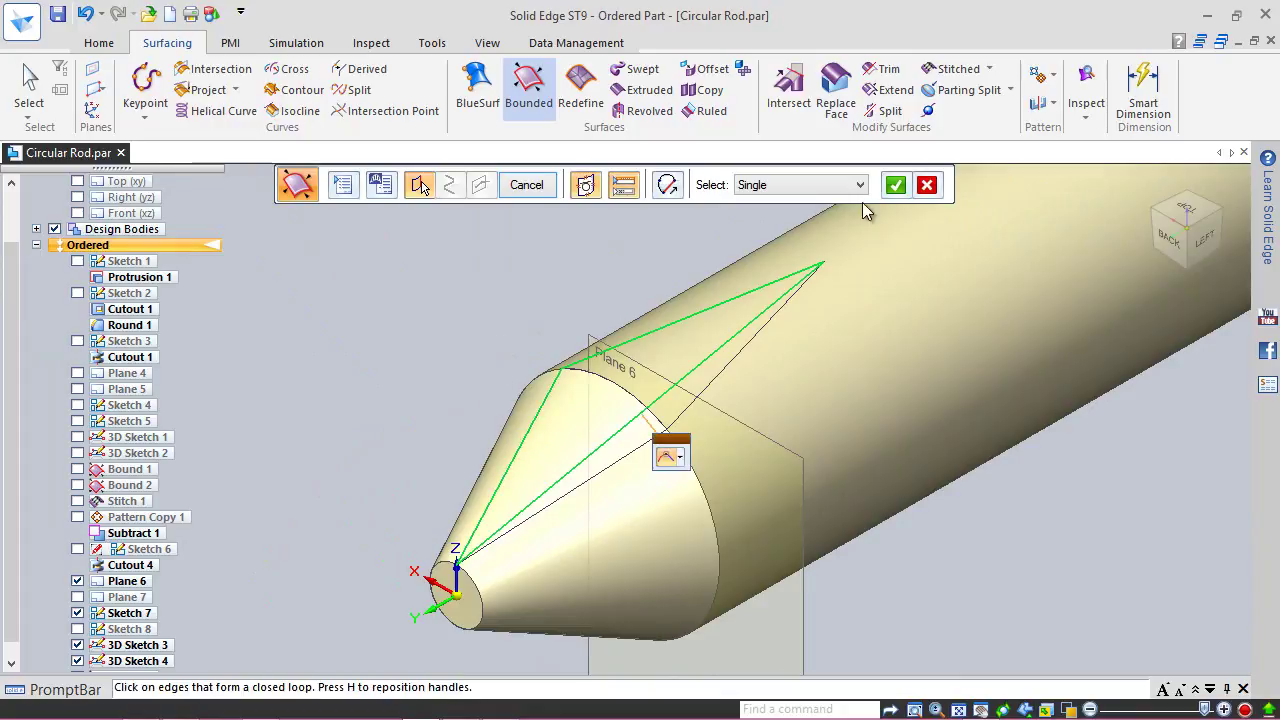
click(897, 186)
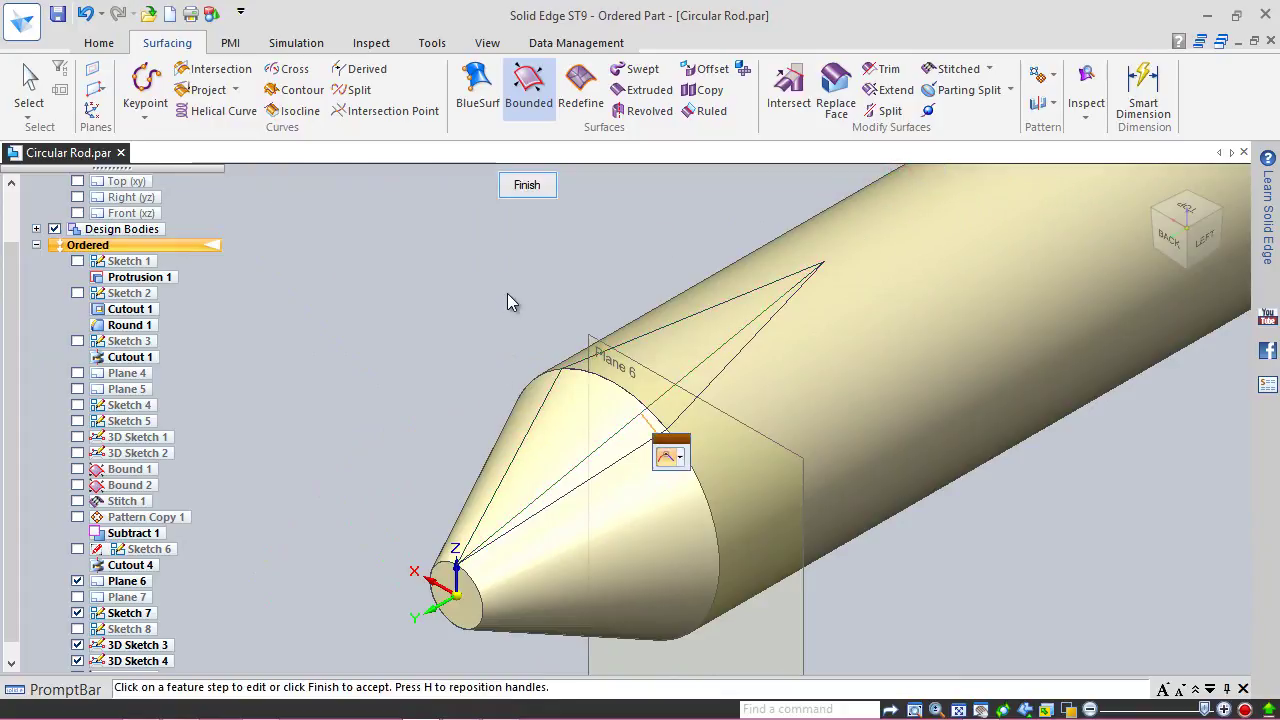
click(514, 189)
click(515, 190)
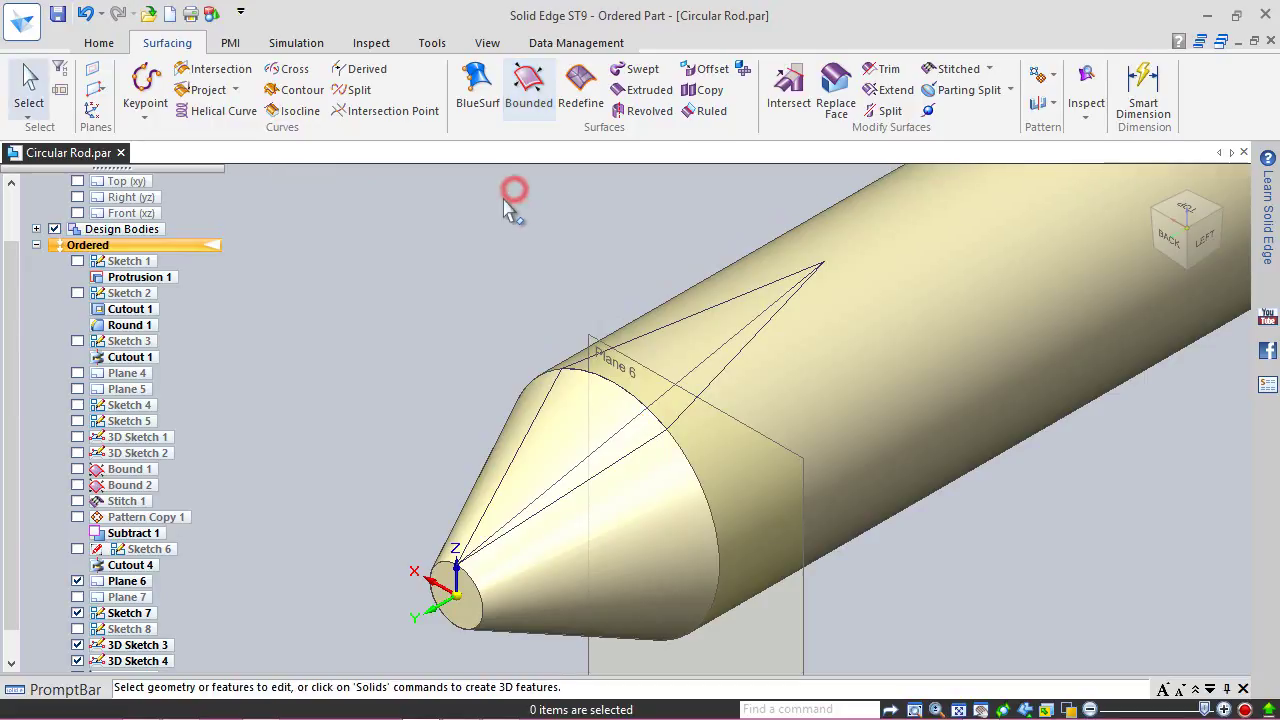
click(99, 43)
click(58, 14)
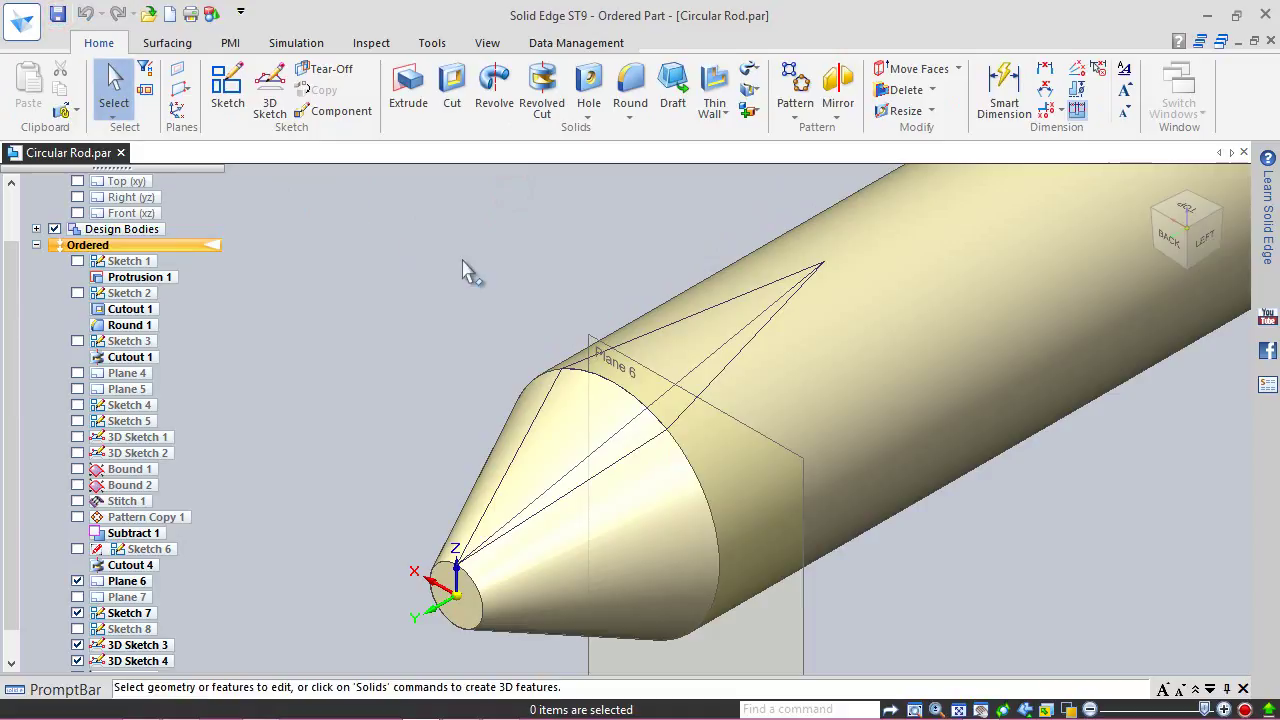
scroll(17, 509, down, 1)
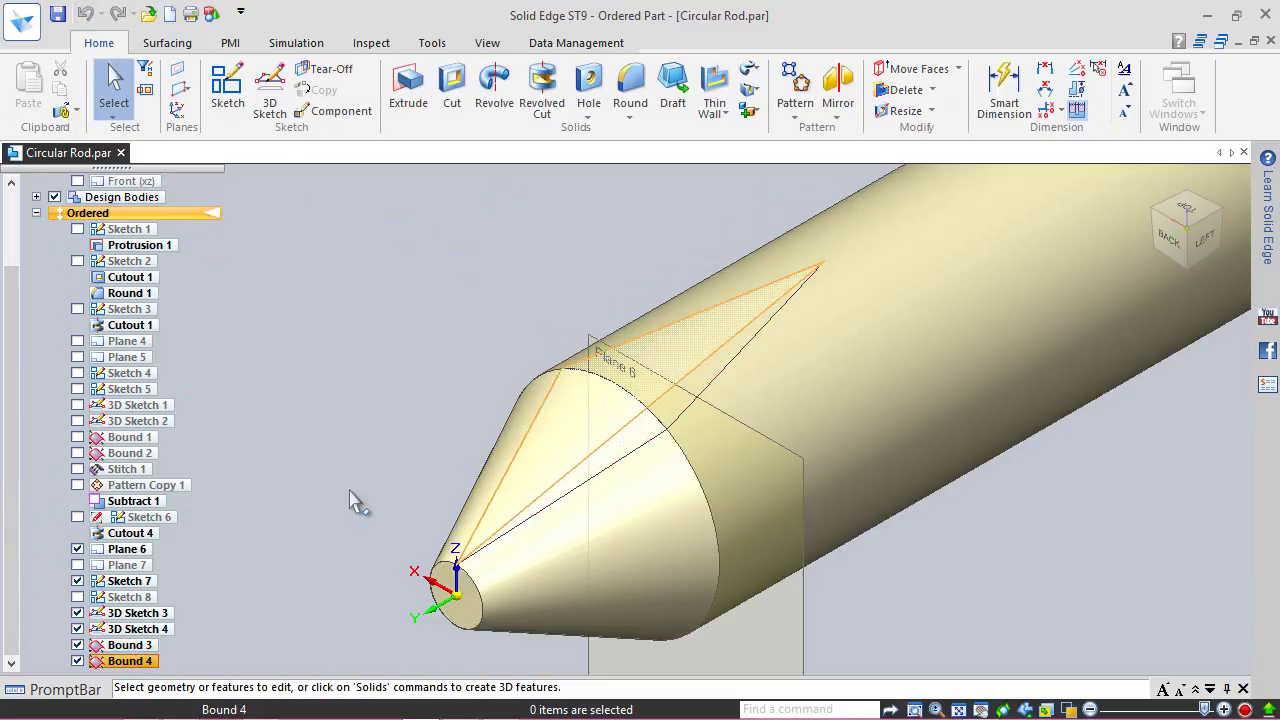
Step: Stitch the two triangular bounded surfaces, Bound 3 and Bound 4, into one surface without healing, and save the part
click(168, 43)
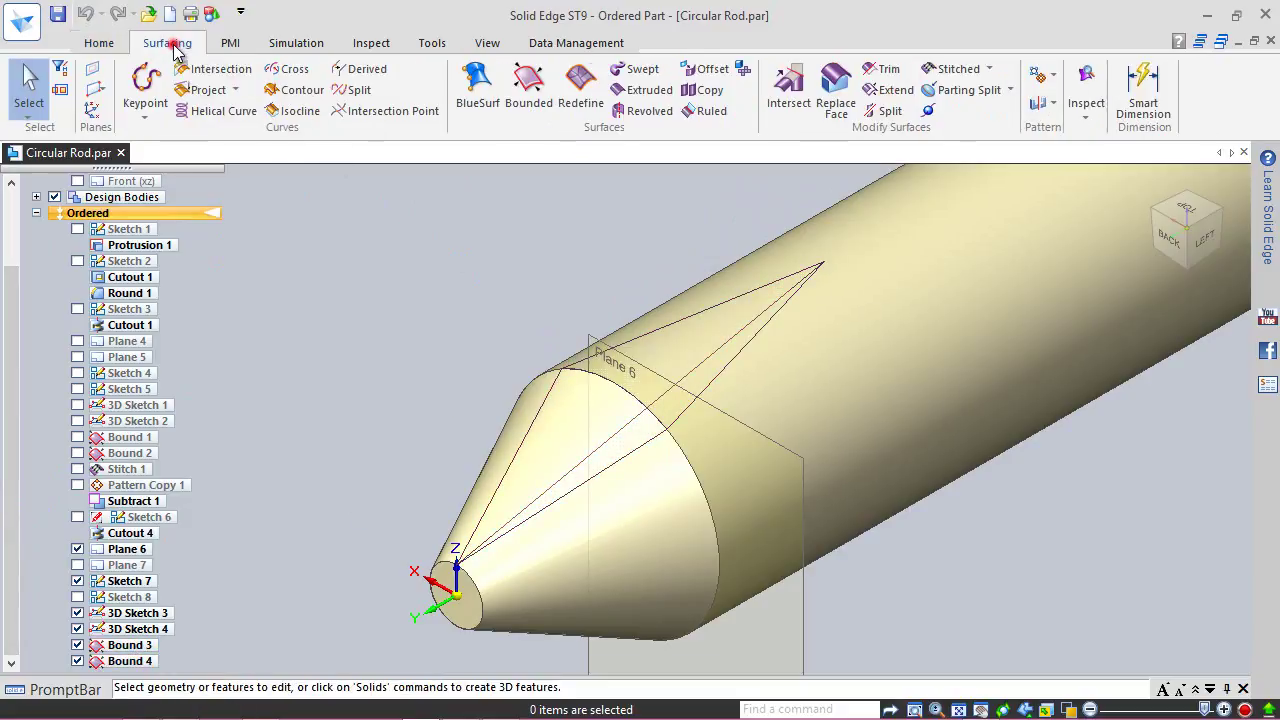
click(952, 68)
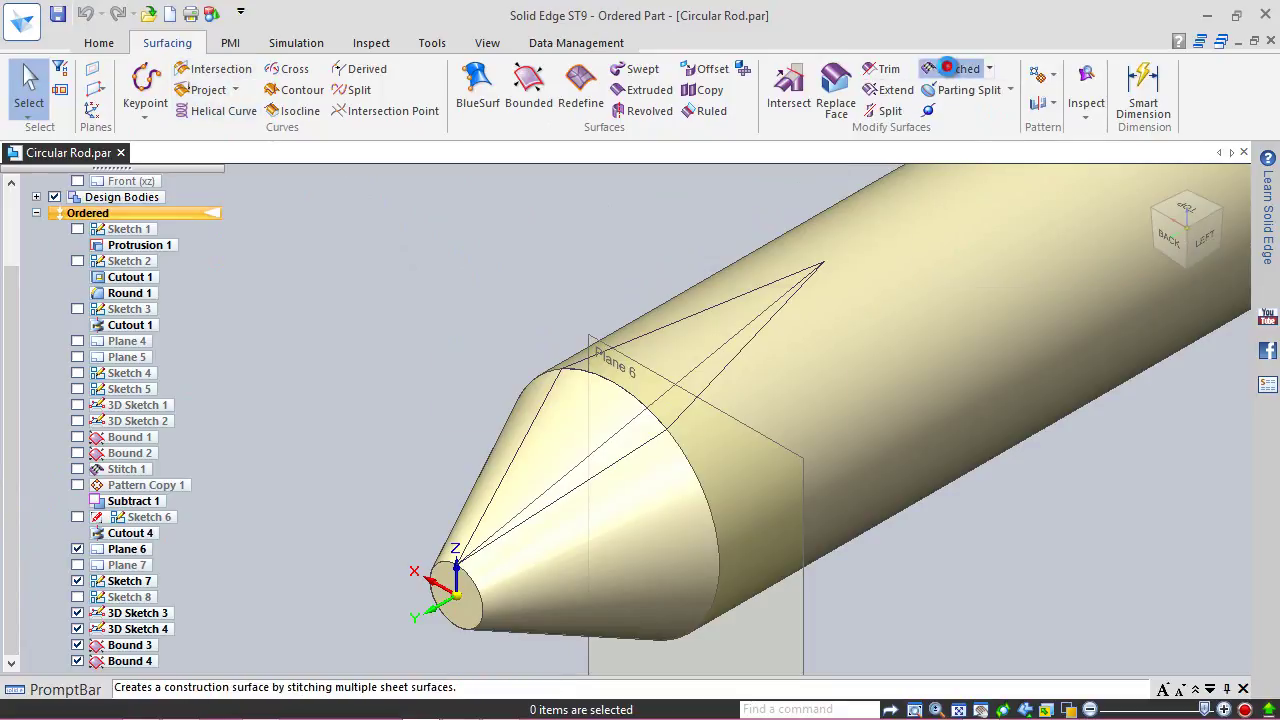
click(704, 405)
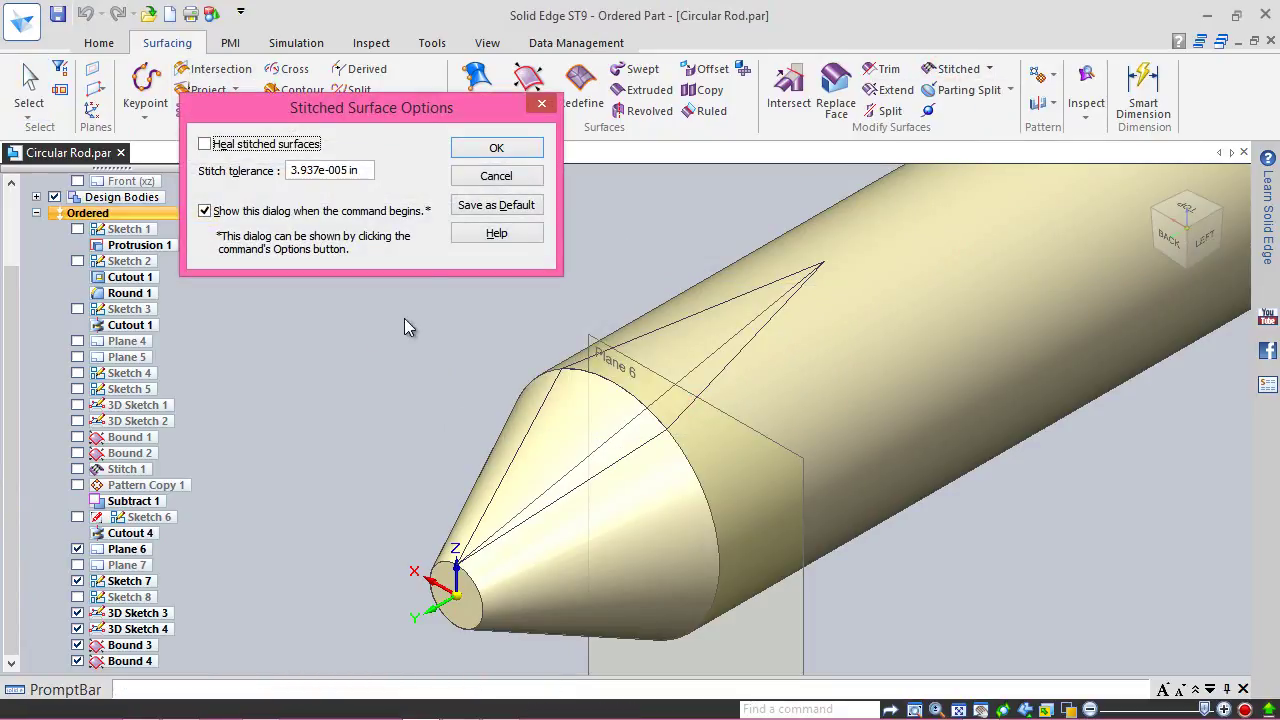
click(496, 150)
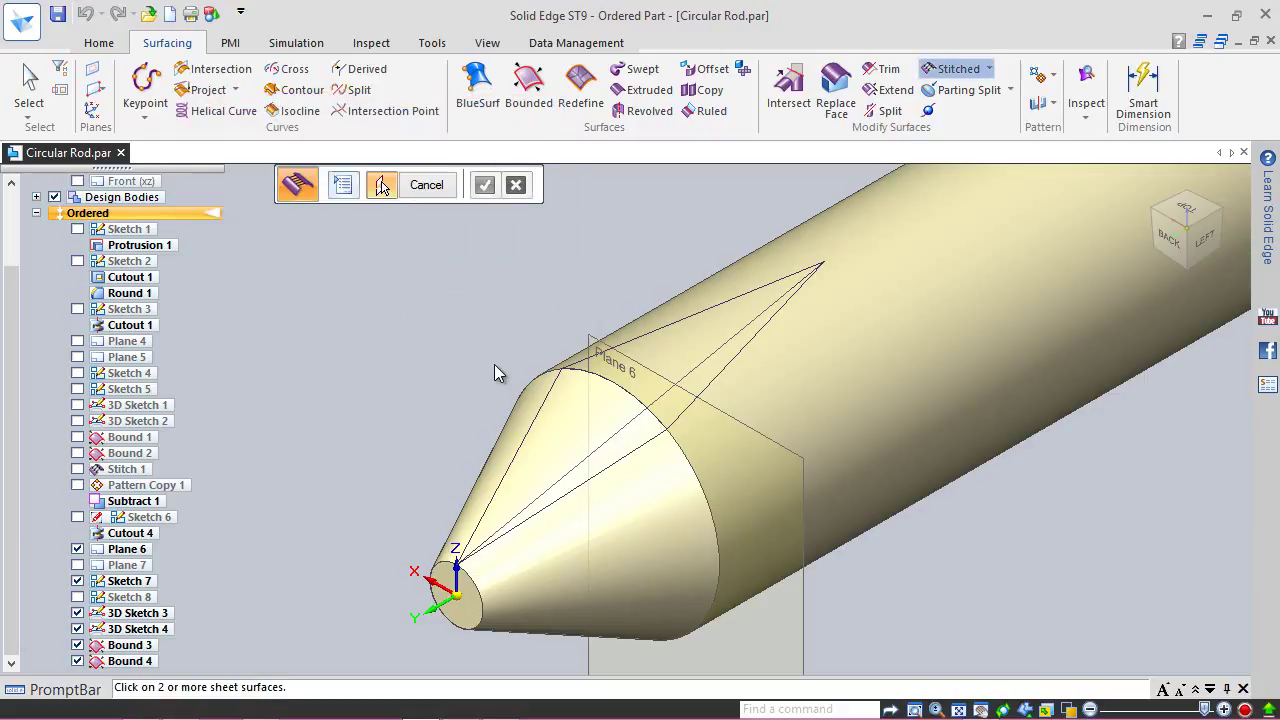
click(550, 413)
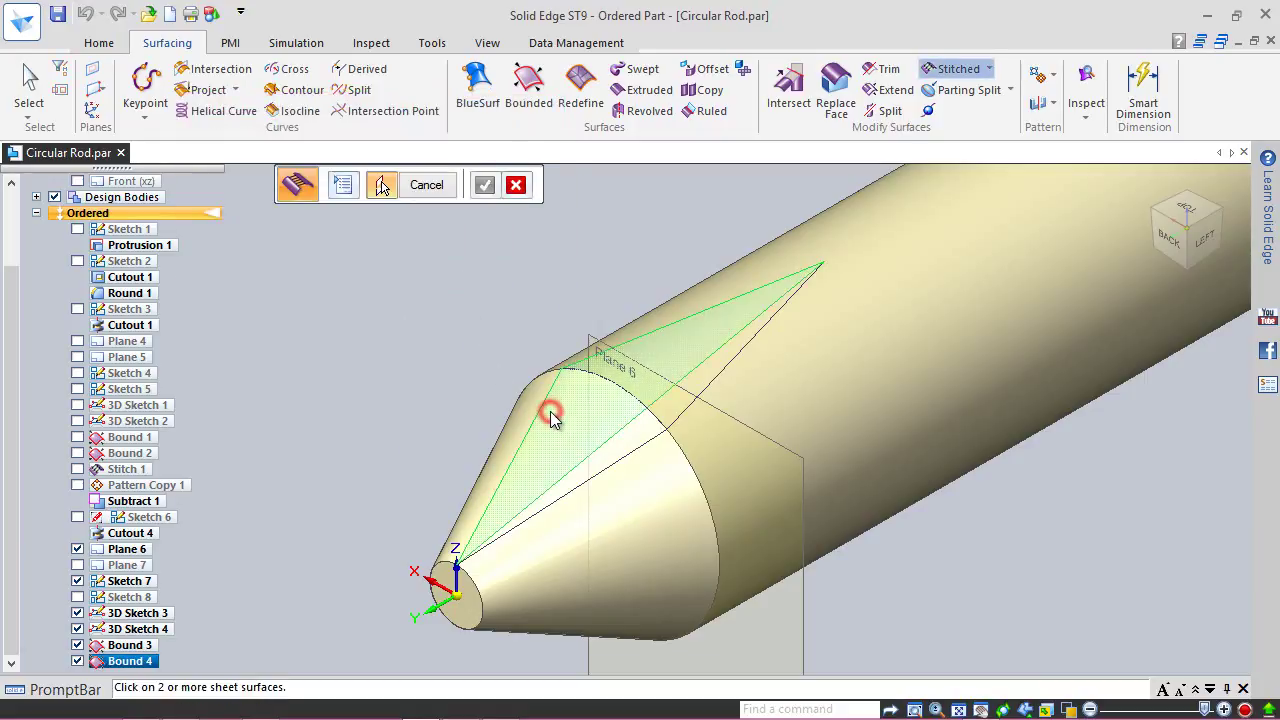
click(645, 442)
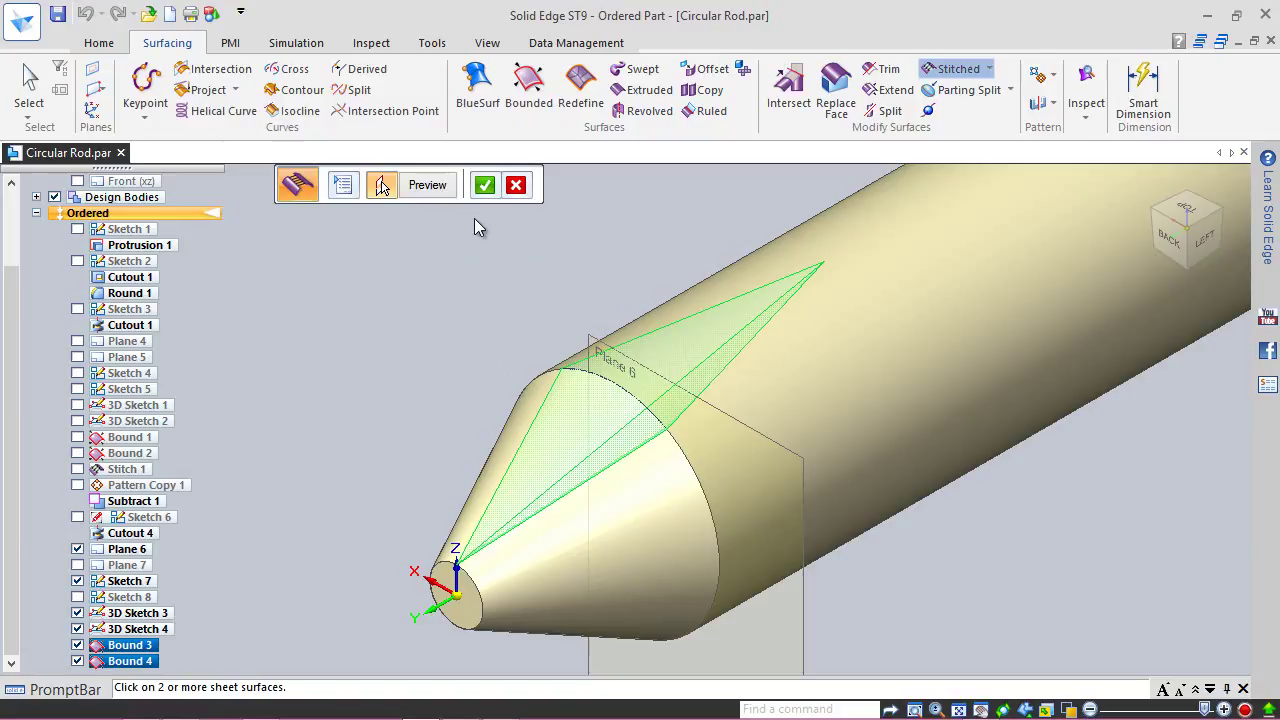
click(435, 187)
click(435, 184)
click(423, 180)
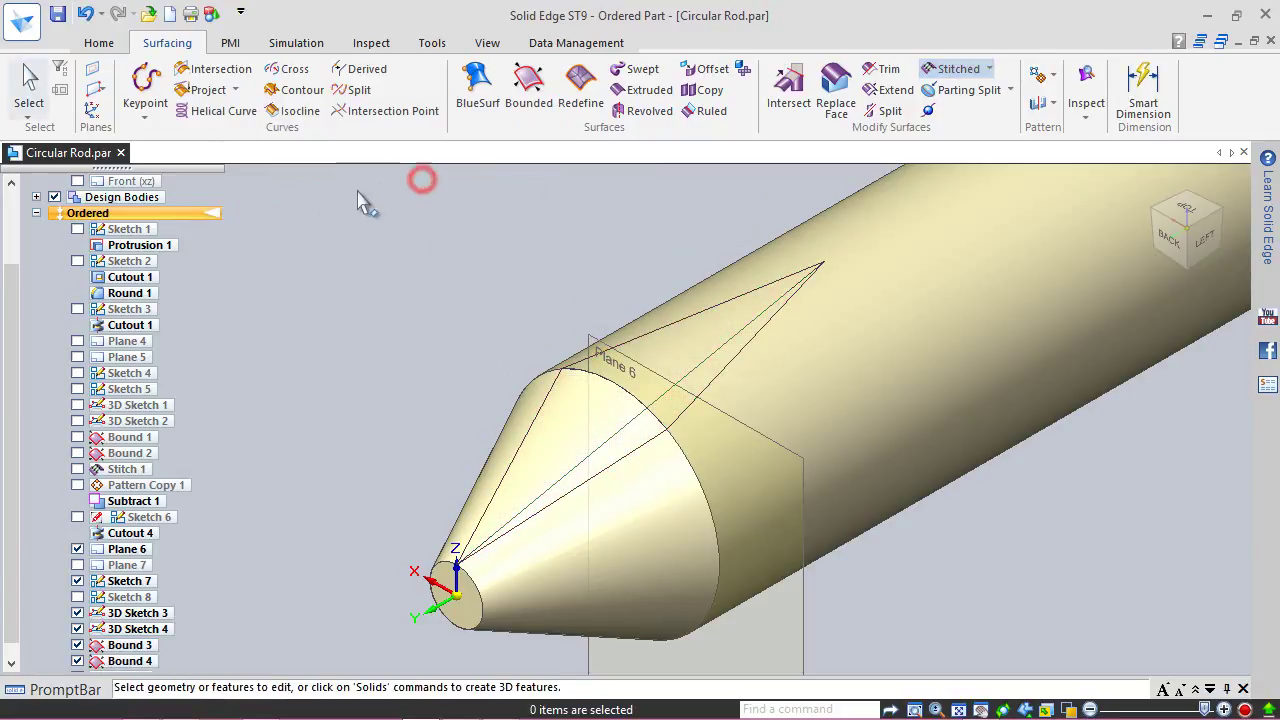
click(57, 13)
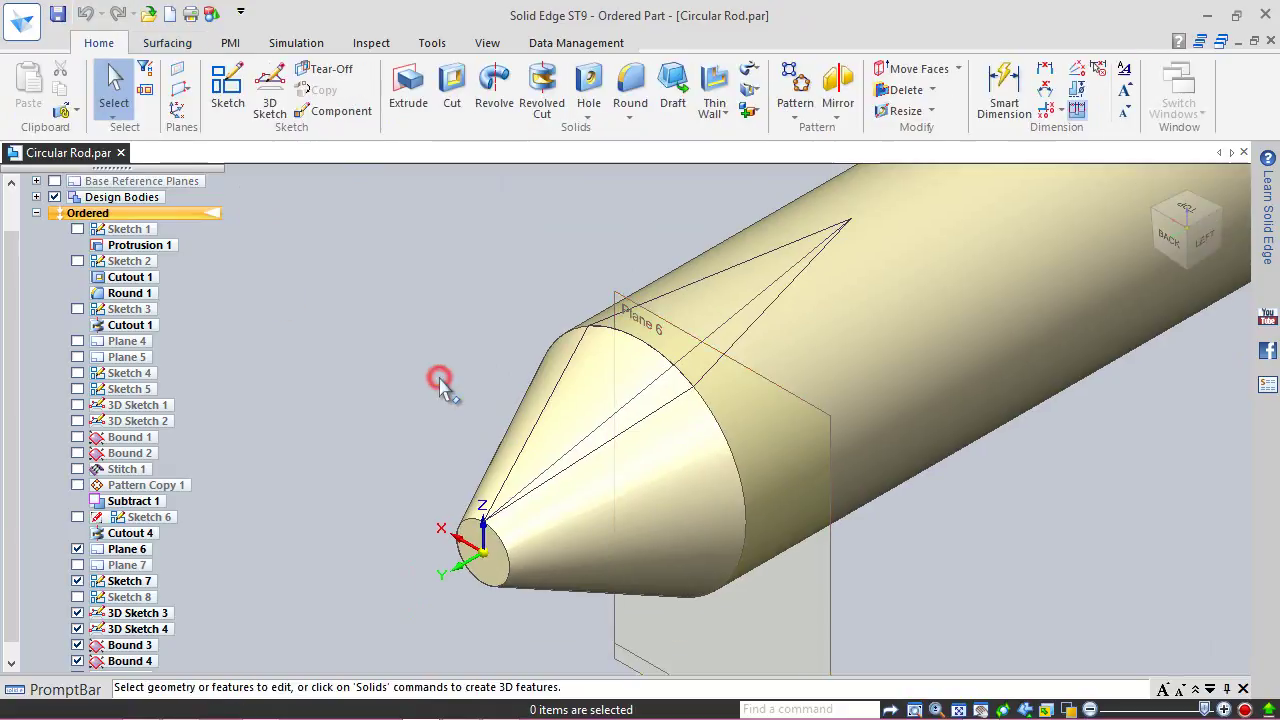
Step: Extend the stitched surface outward by 0.015625 in along its four outer edges
click(168, 43)
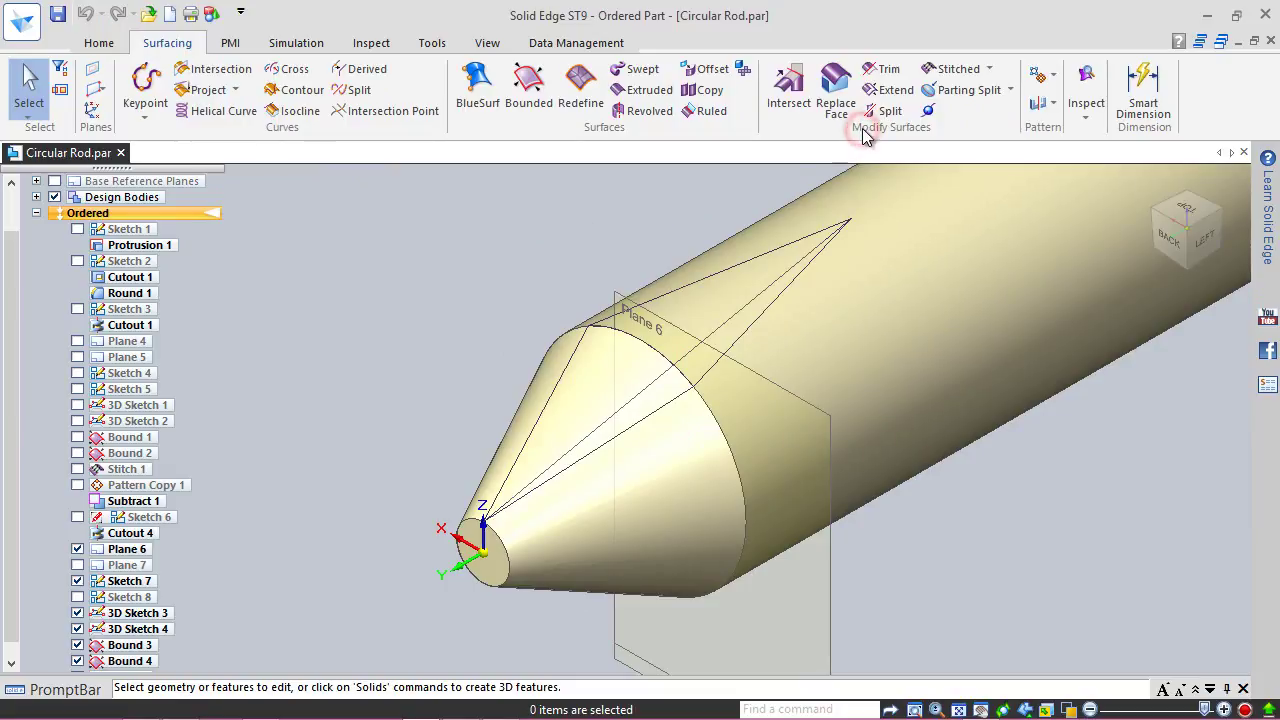
click(888, 90)
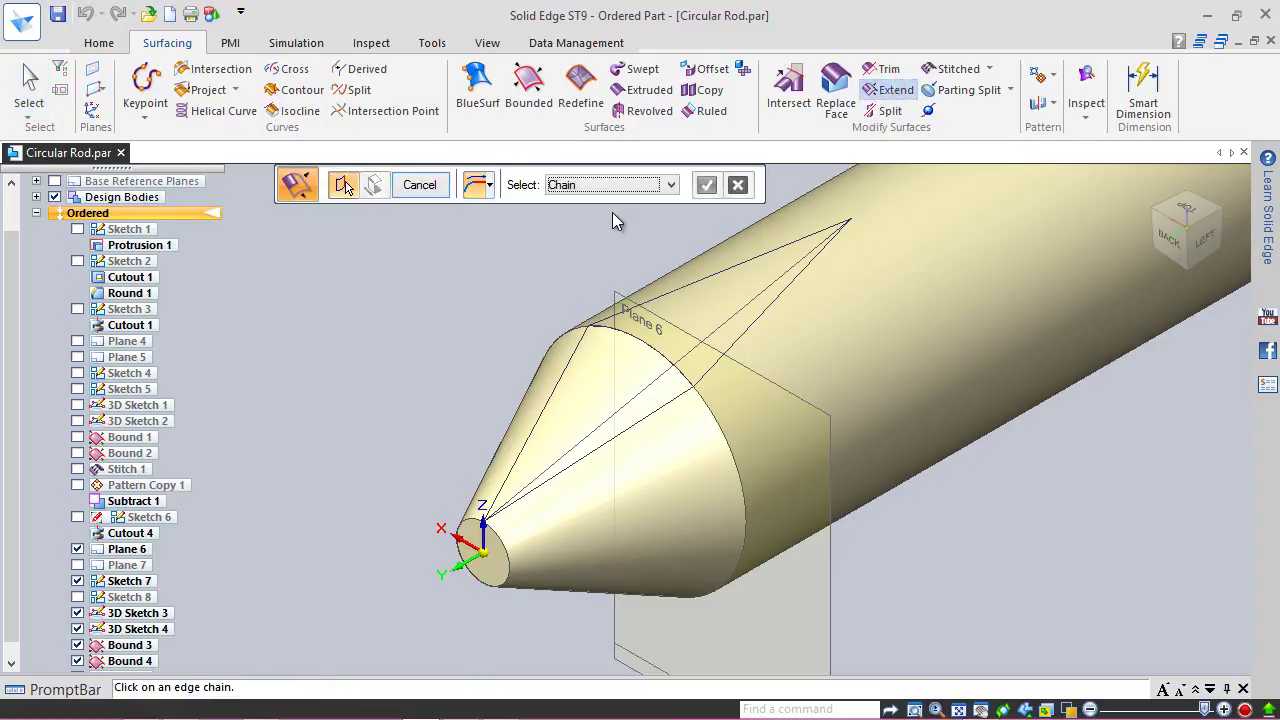
click(666, 294)
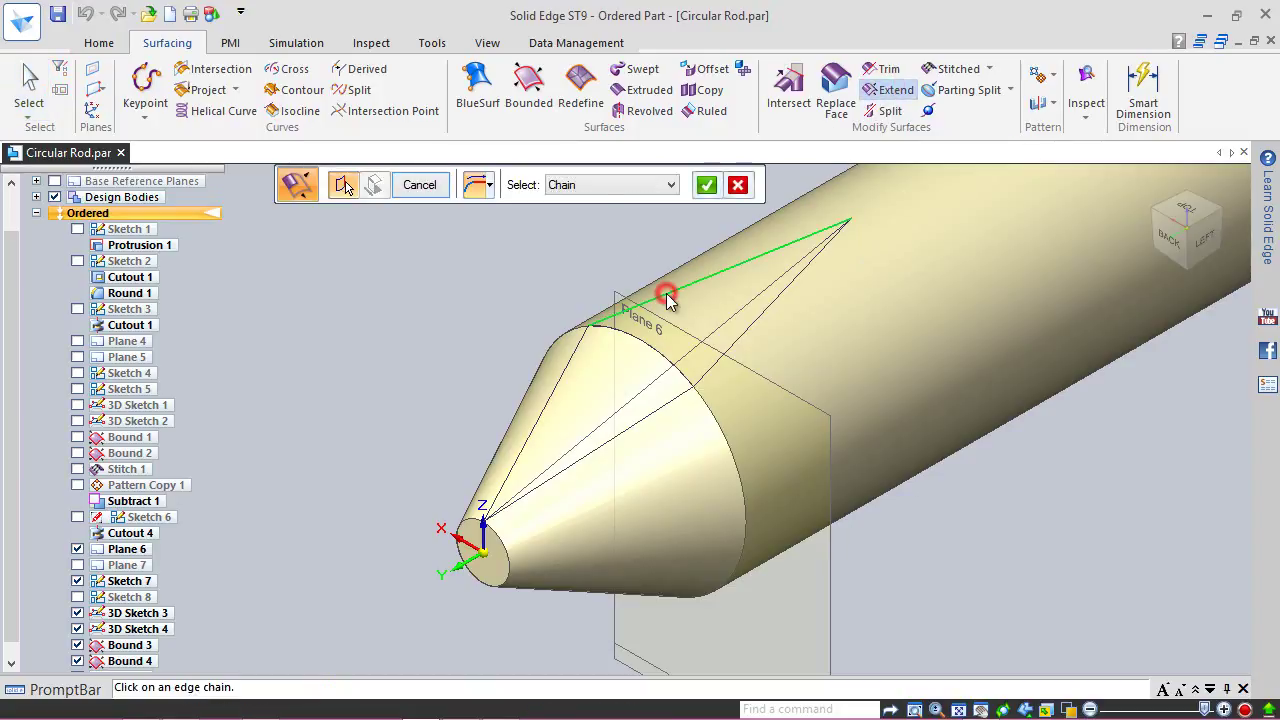
click(559, 382)
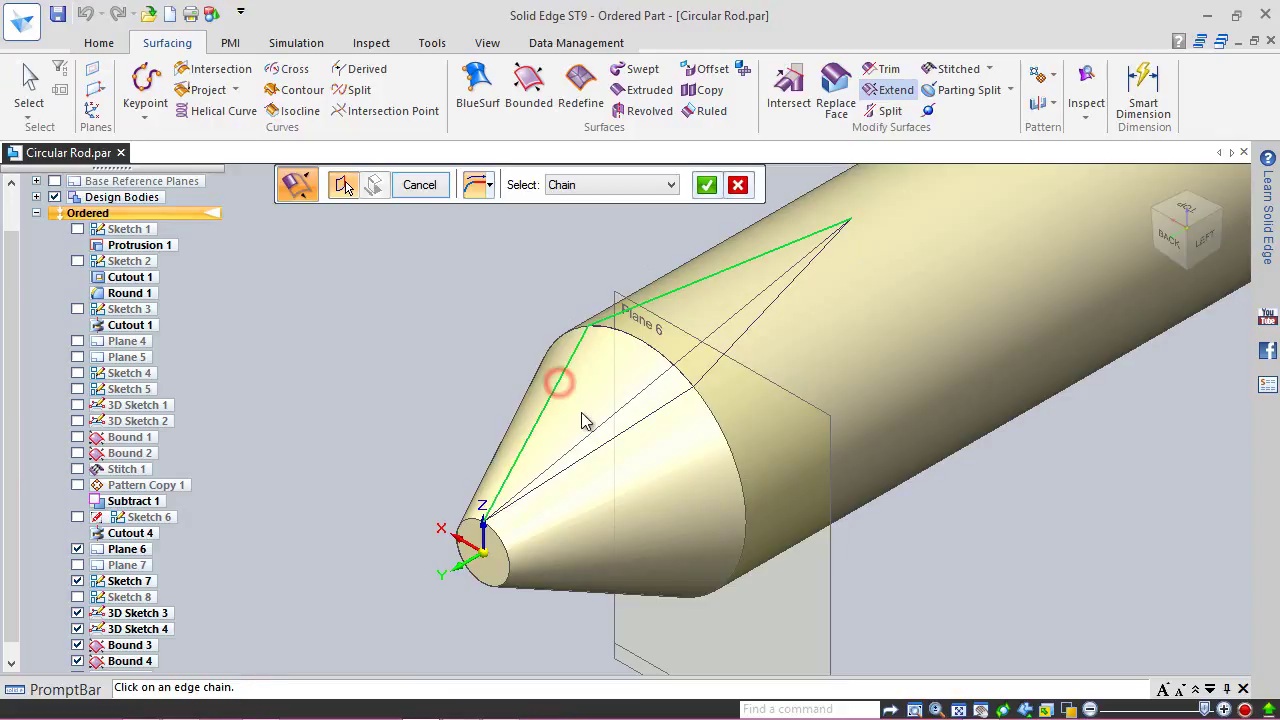
click(605, 445)
click(748, 334)
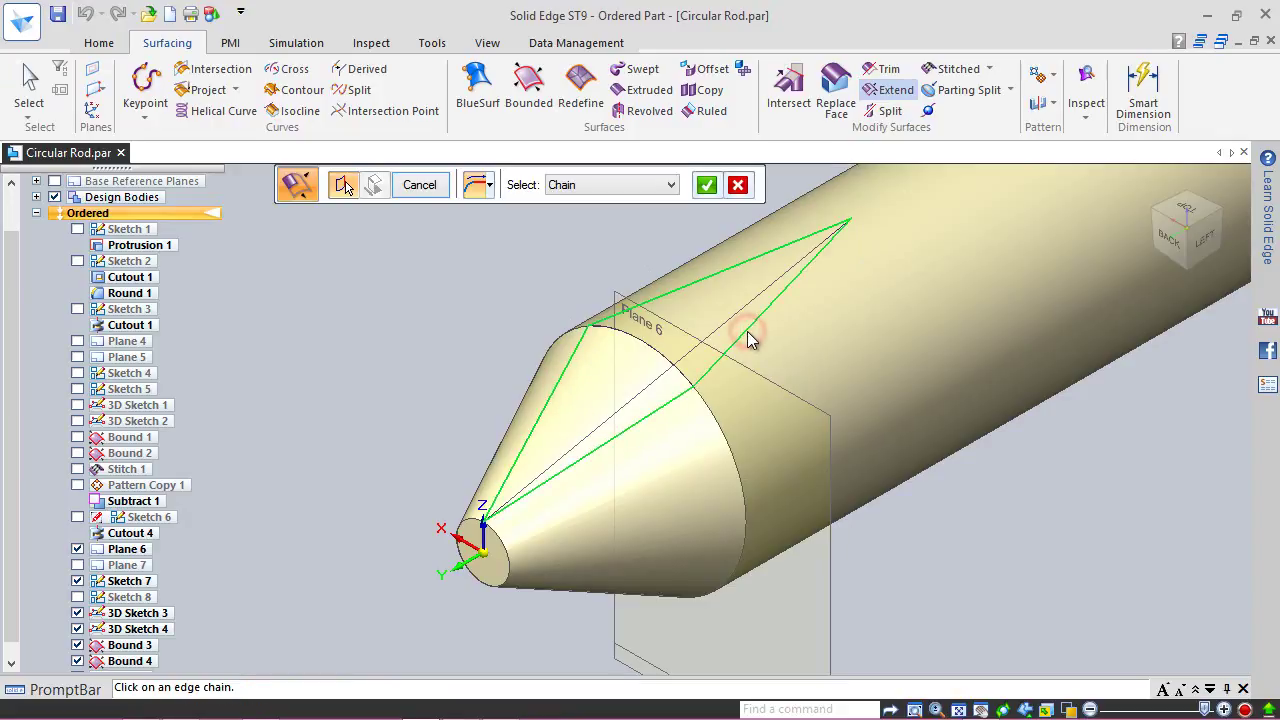
click(705, 187)
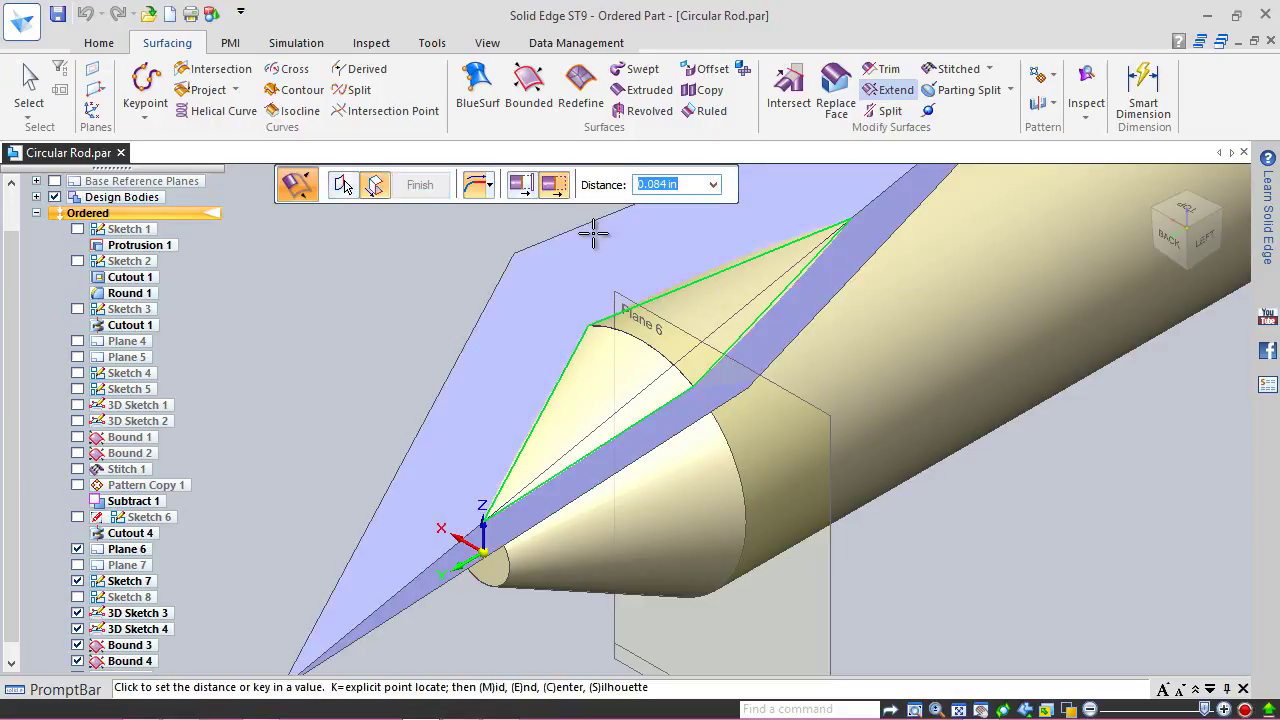
text(.015625)
key(Return)
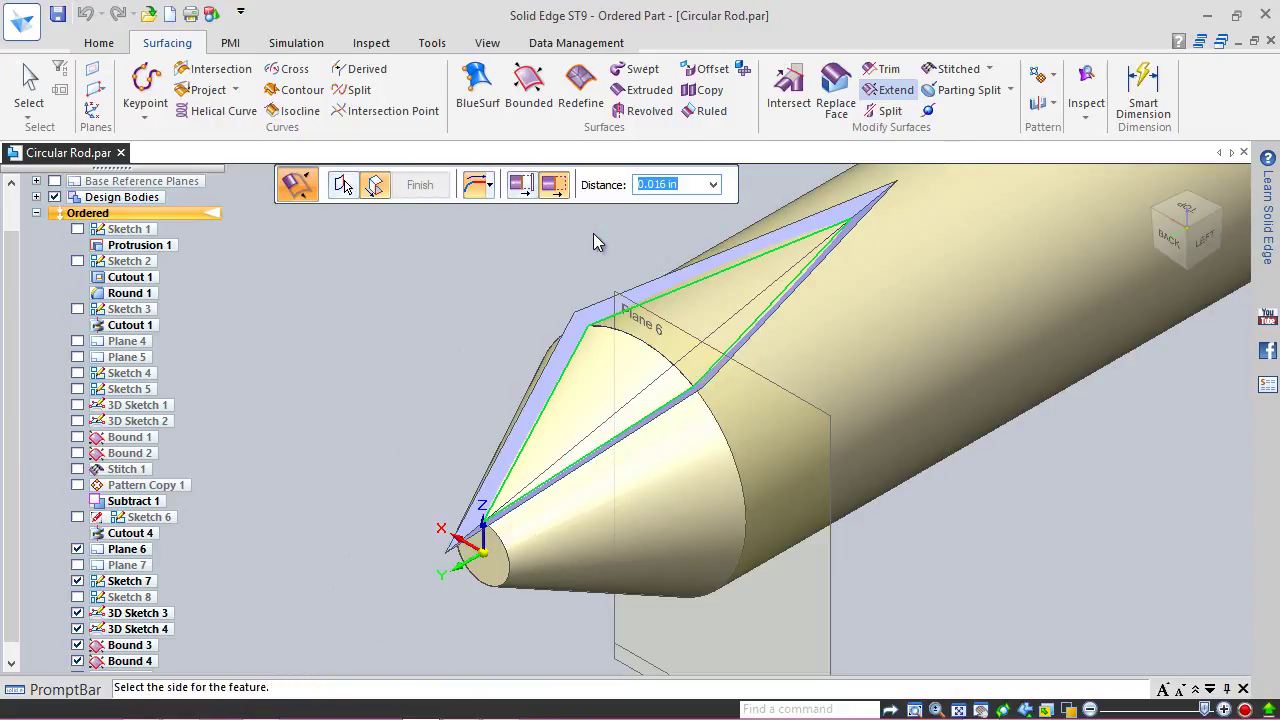
click(593, 235)
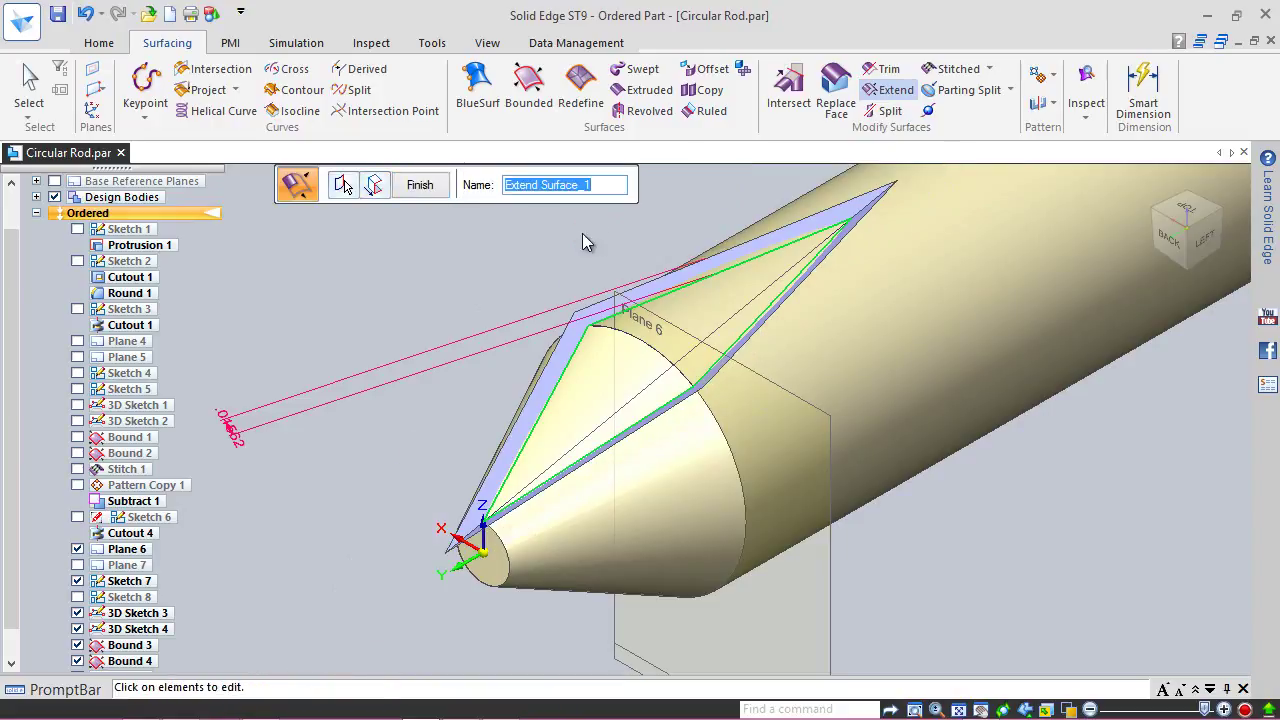
click(411, 184)
click(430, 181)
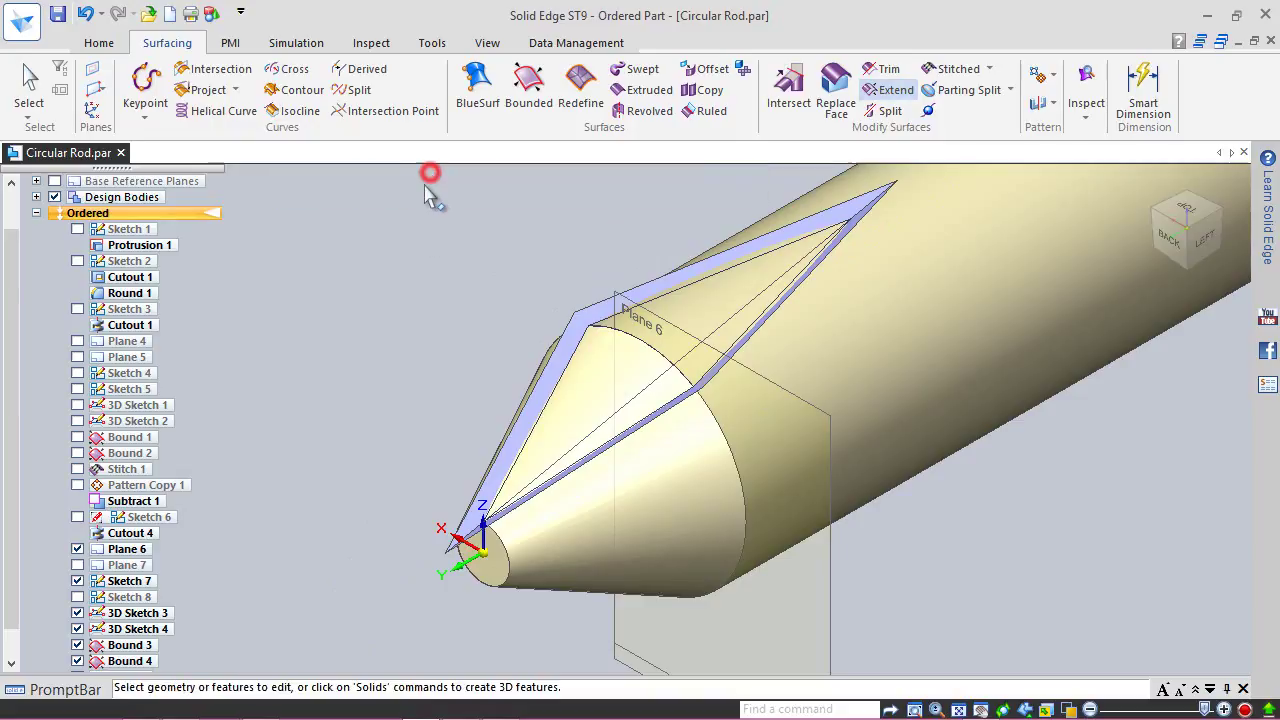
Step: Hide Plane 6, 3D Sketch 3 and 3D Sketch 4, and save the part
click(77, 549)
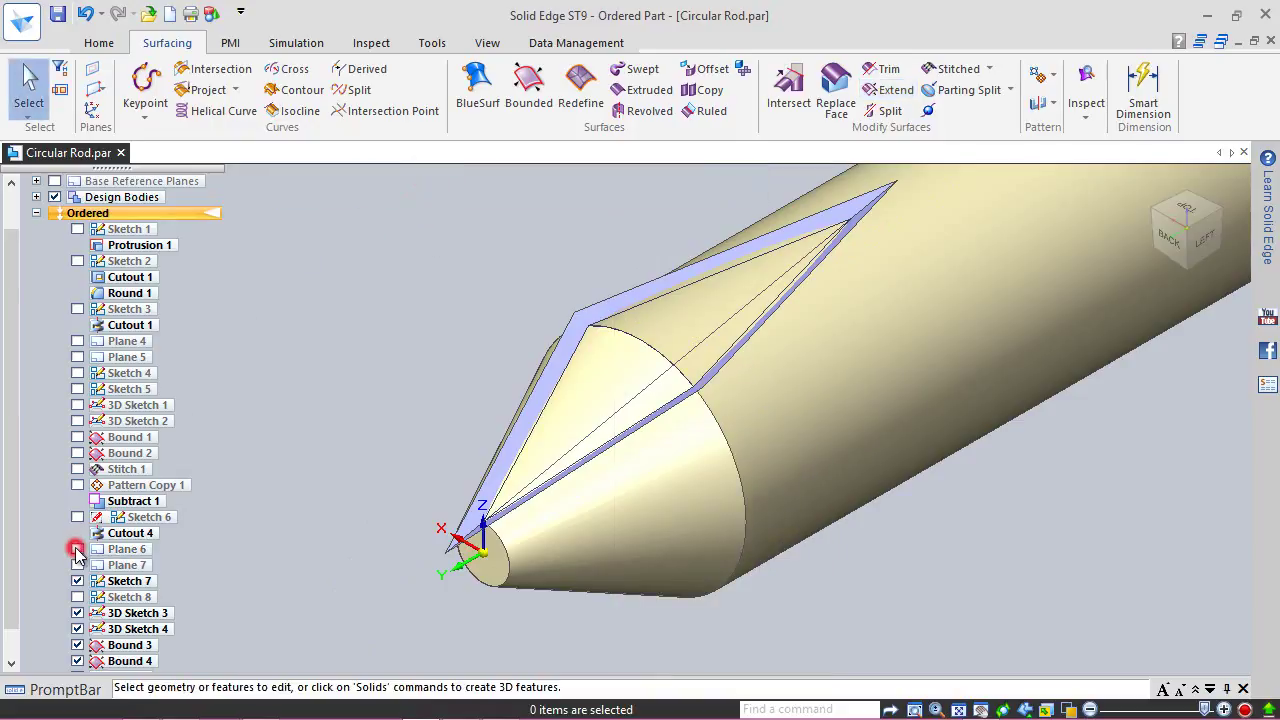
click(99, 42)
click(58, 14)
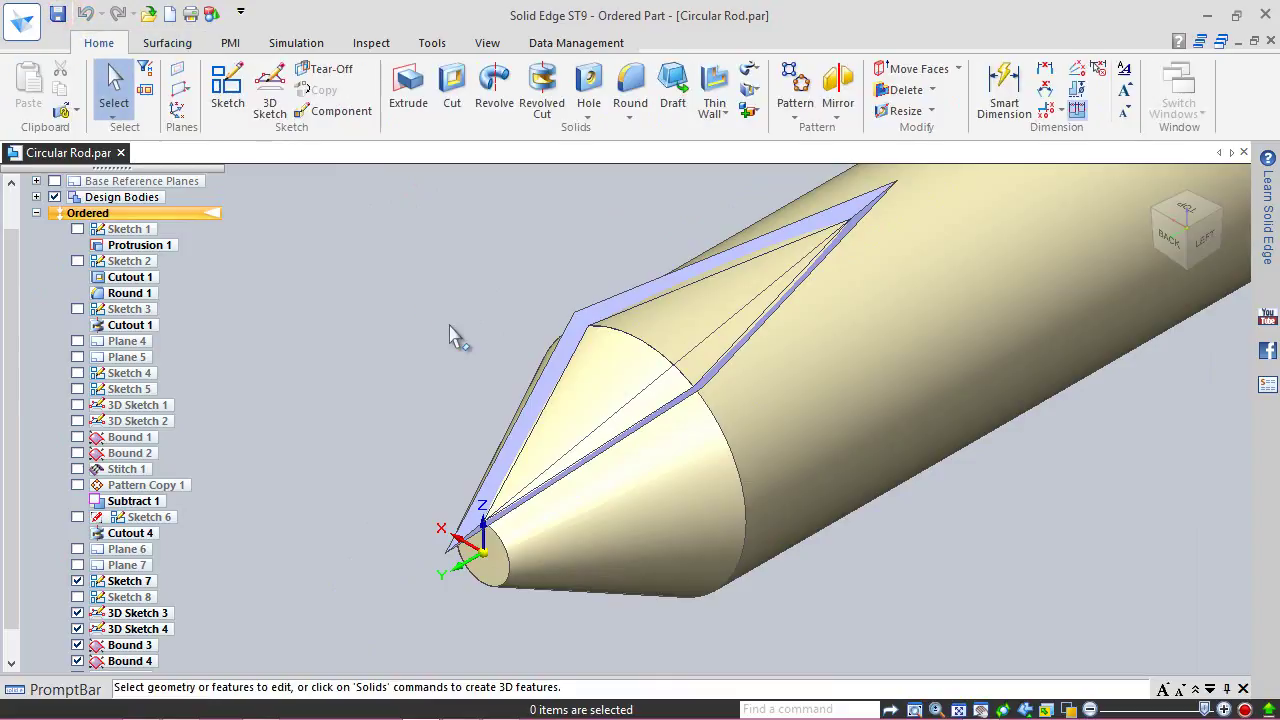
click(77, 613)
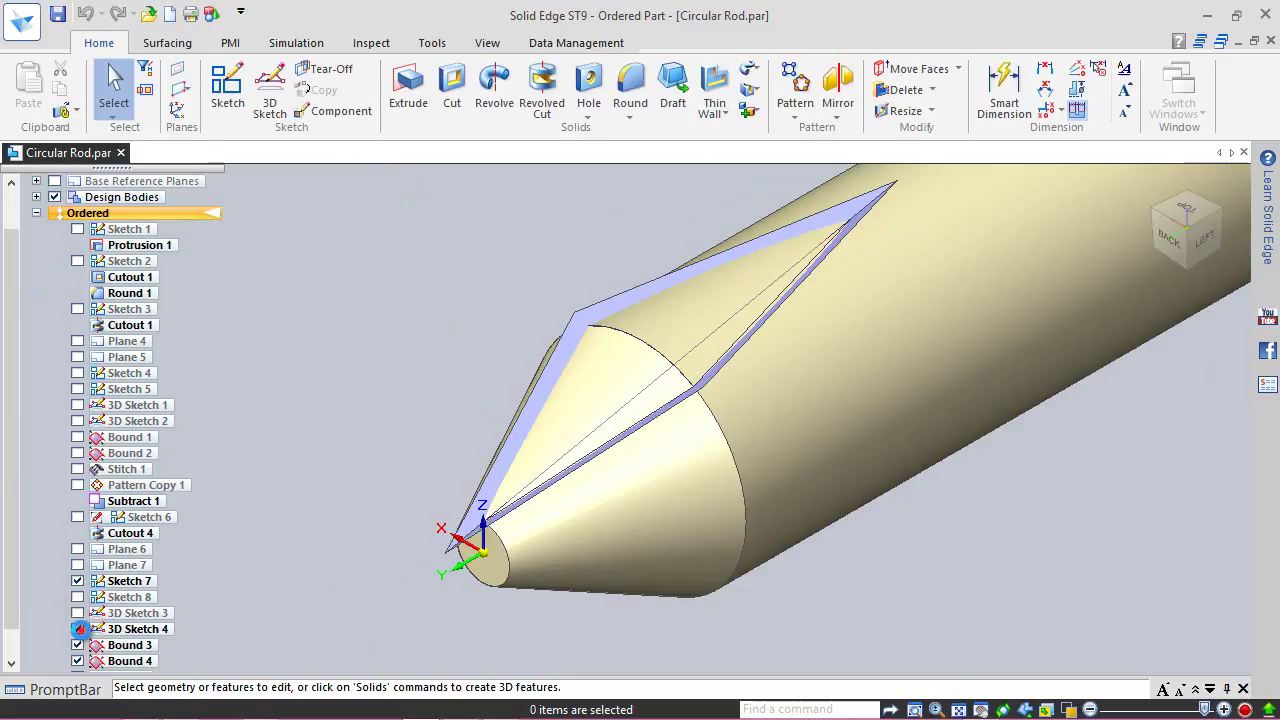
click(77, 629)
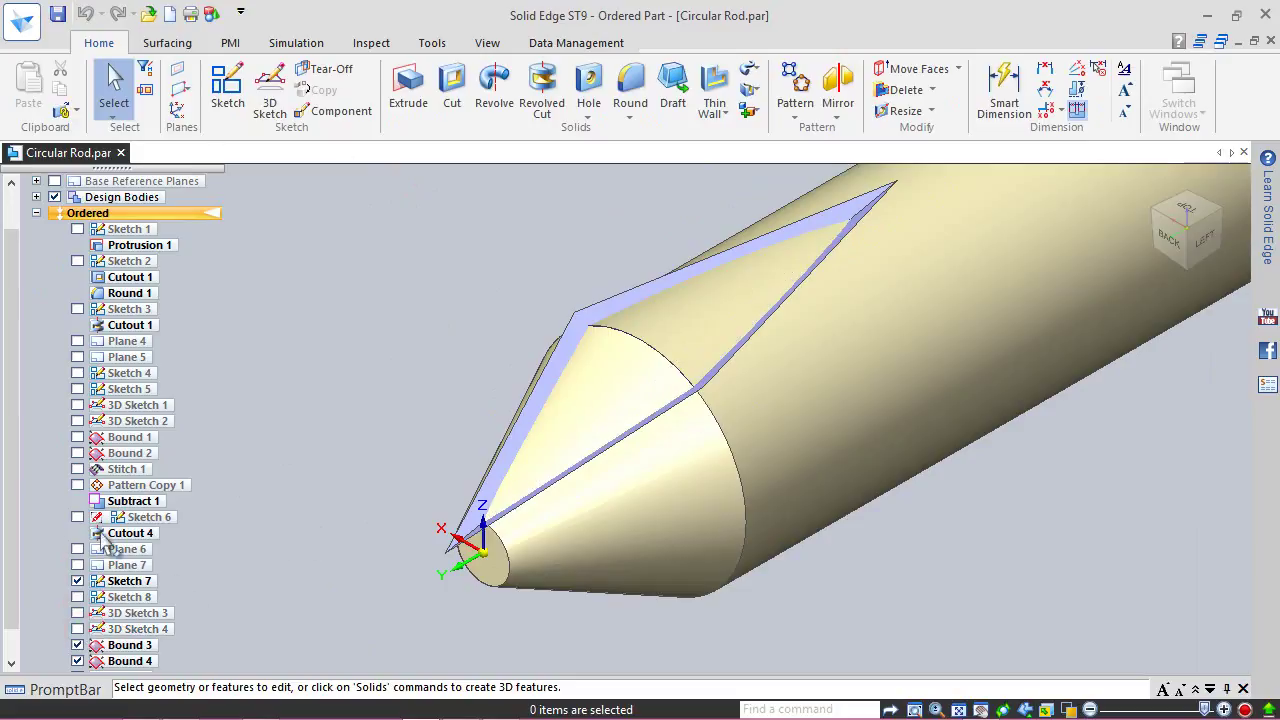
drag(15, 582, 15, 610)
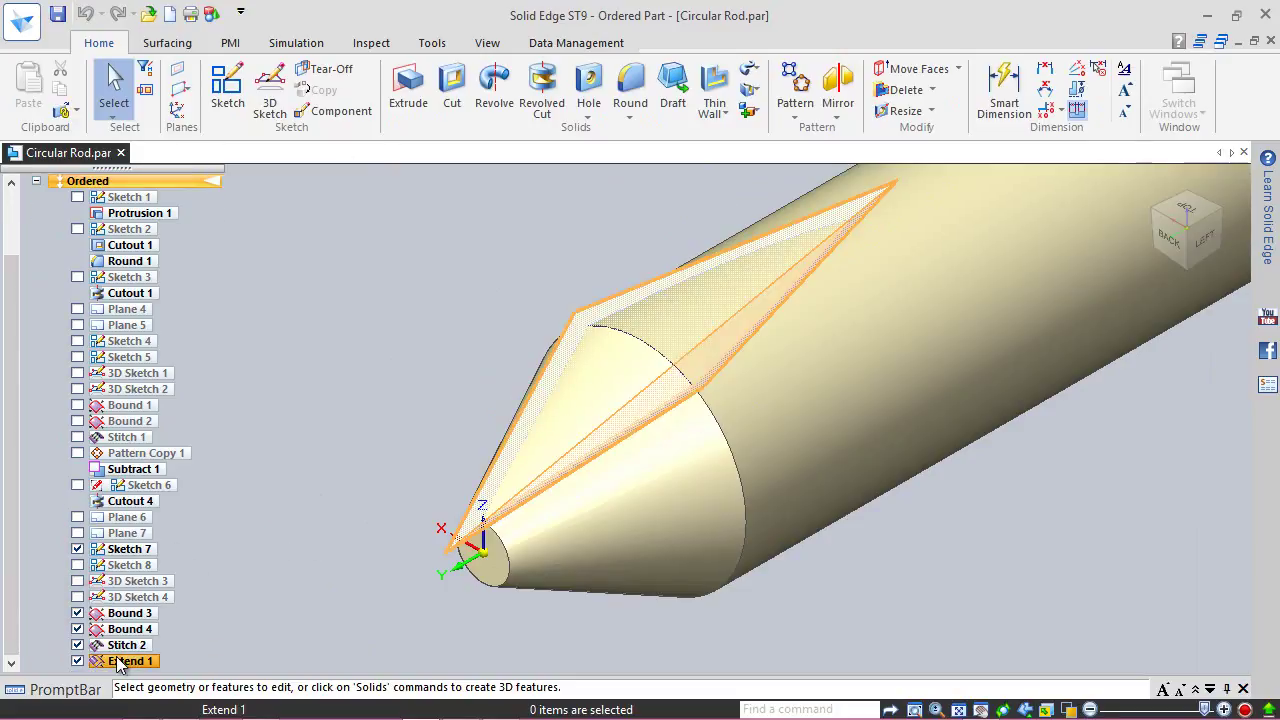
click(57, 13)
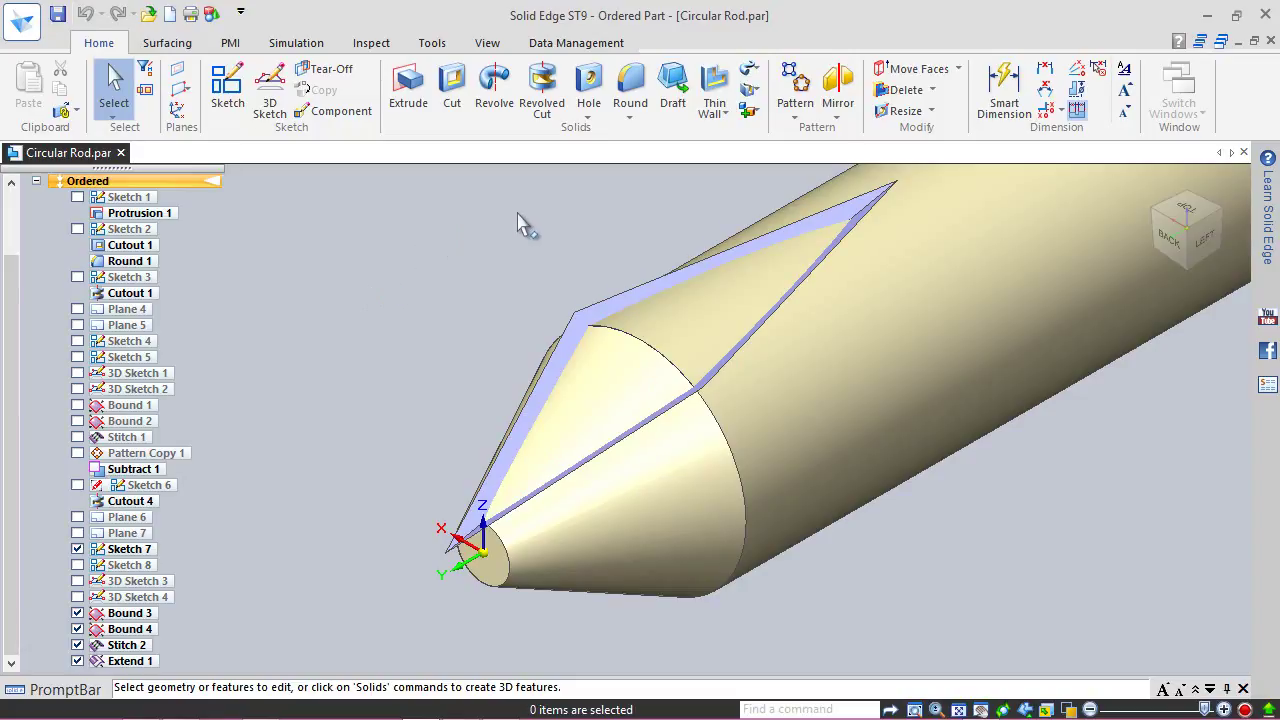
Step: Start a body pattern of the extended stitched surface at the tip, and use Plane 6 as the pattern's sketch plane
click(795, 90)
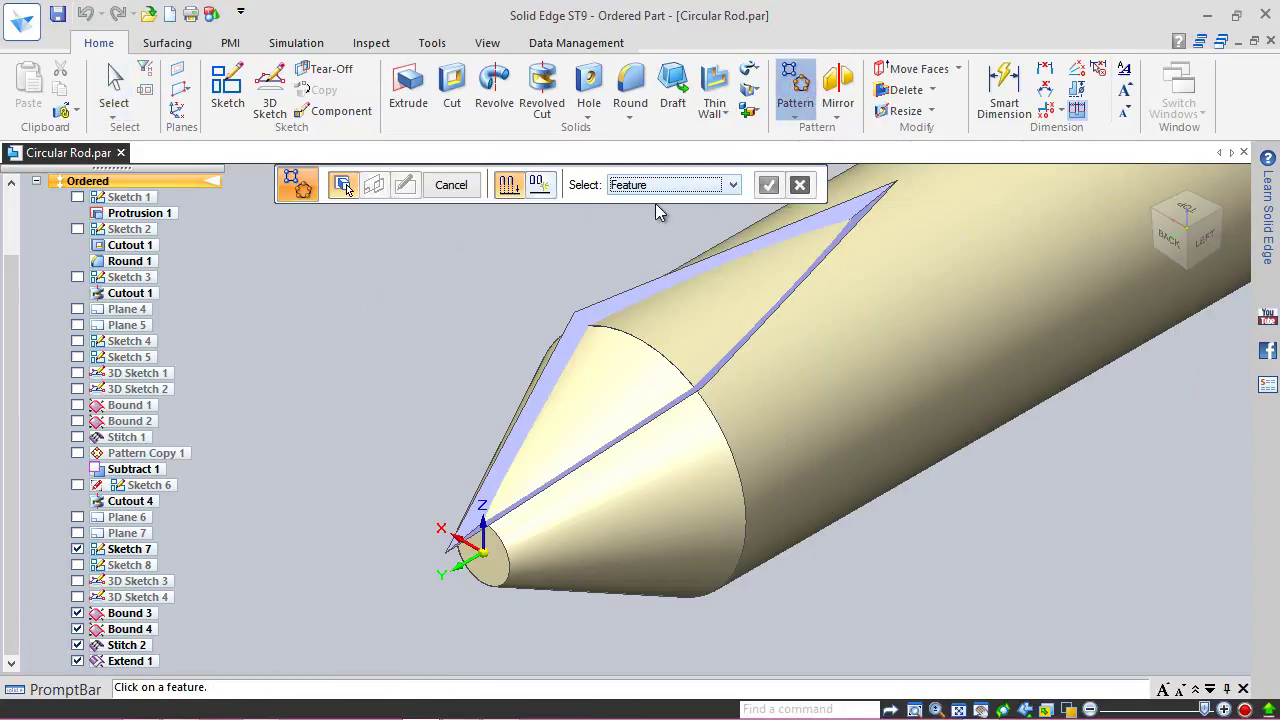
click(670, 188)
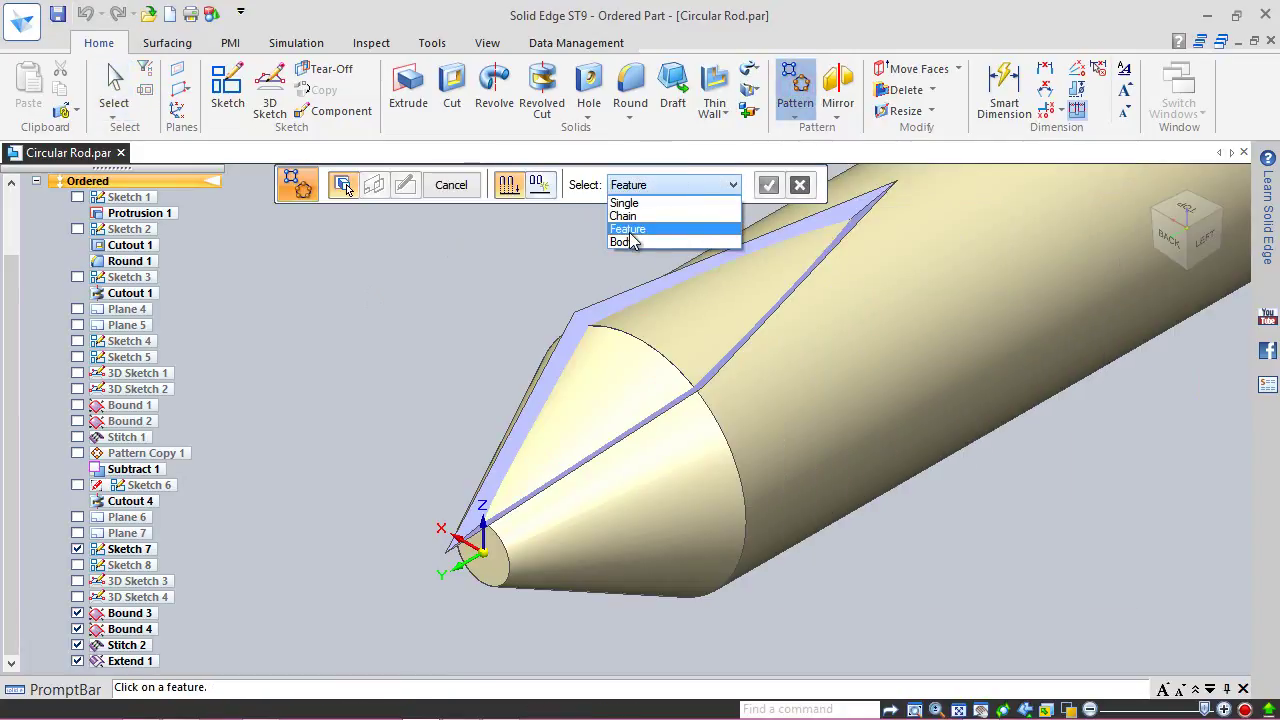
click(625, 243)
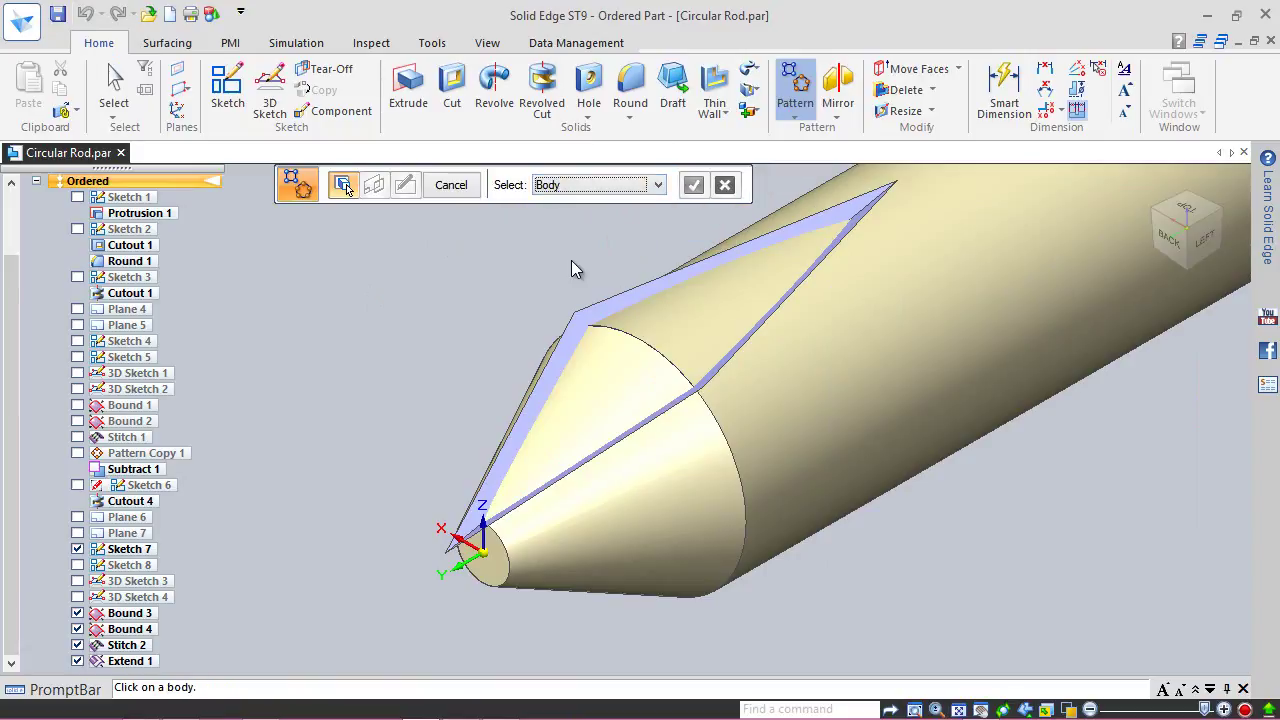
click(591, 308)
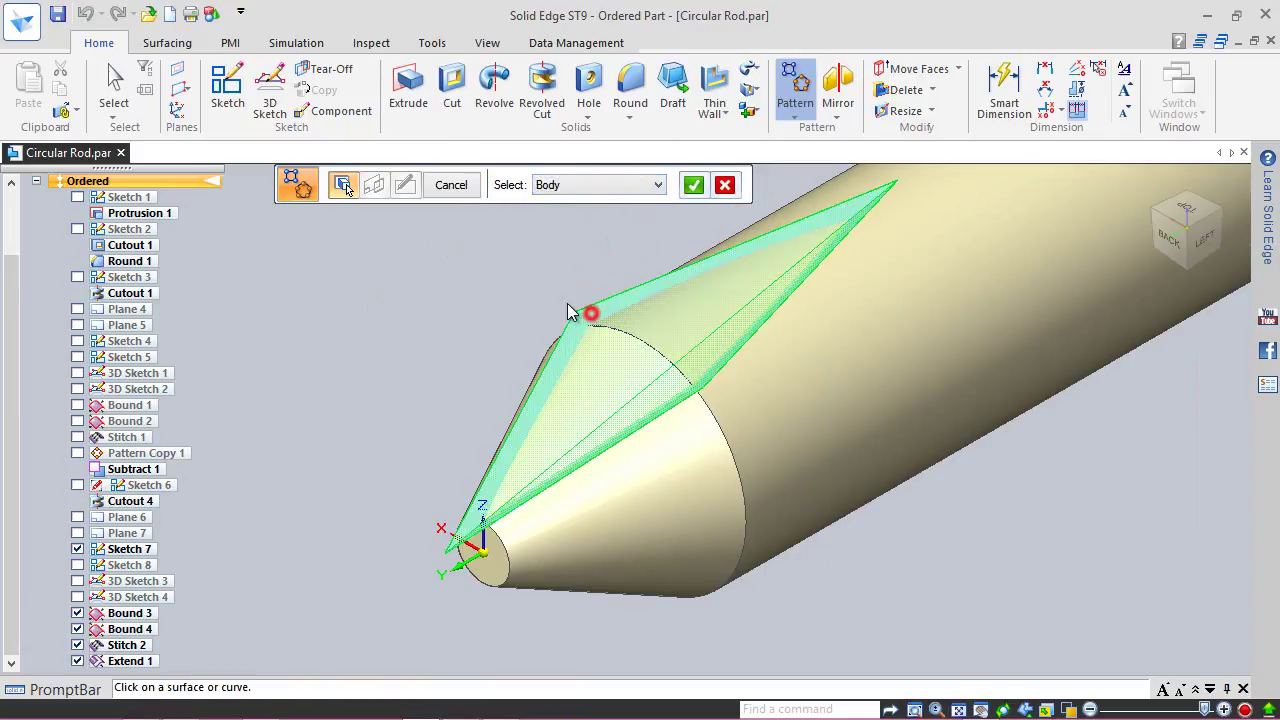
click(705, 188)
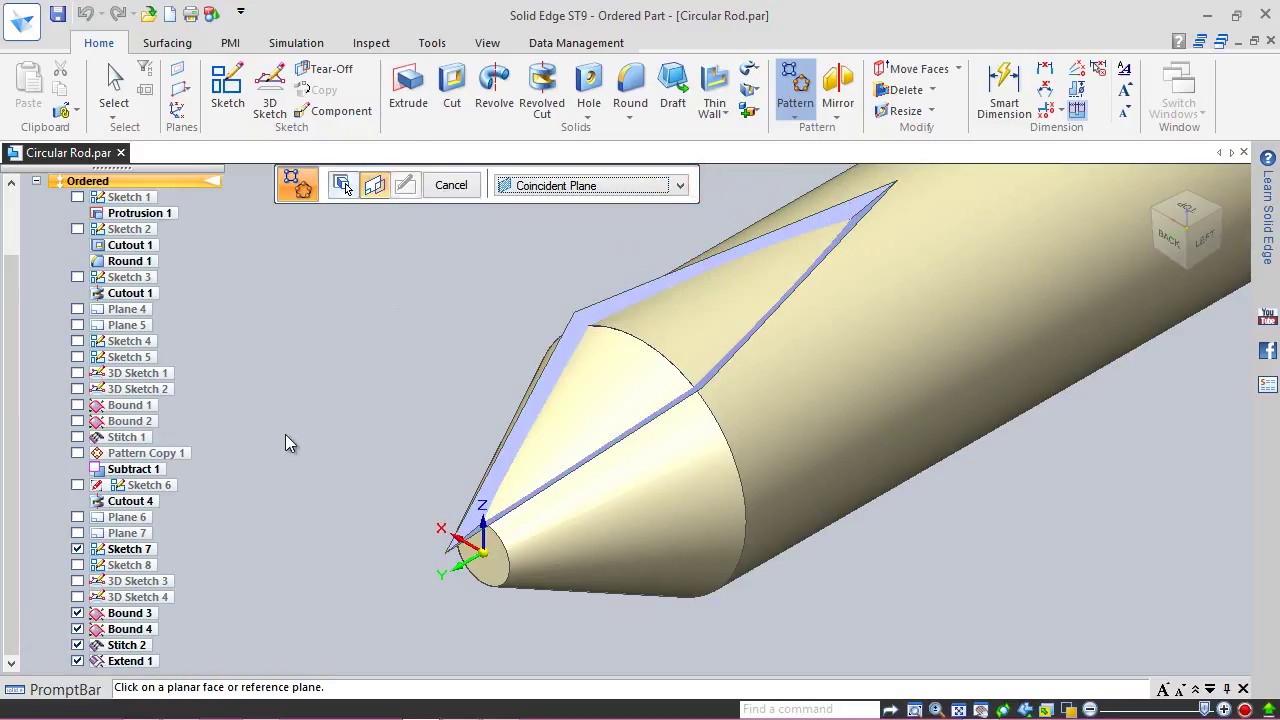
click(78, 517)
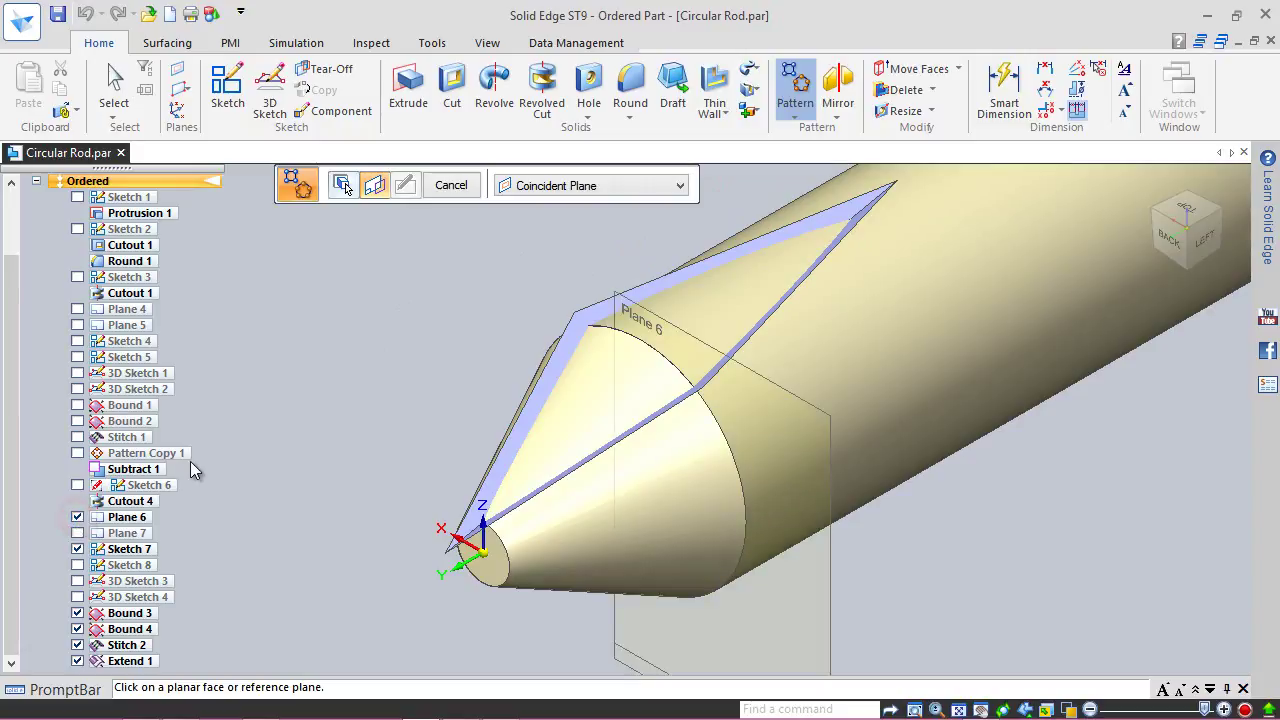
click(667, 328)
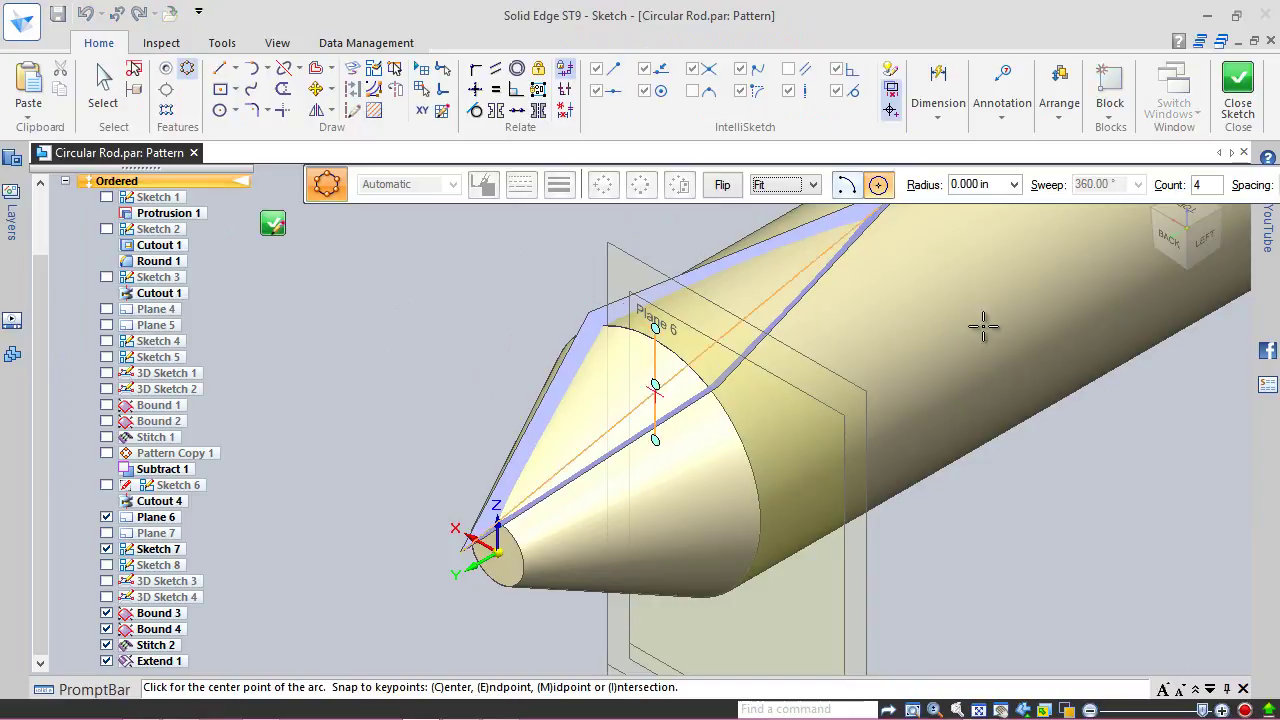
Step: Define a full circular pattern of 4 occurrences about the rod's axis with a radius of about 0.139 in, finish it and save the part
click(1175, 239)
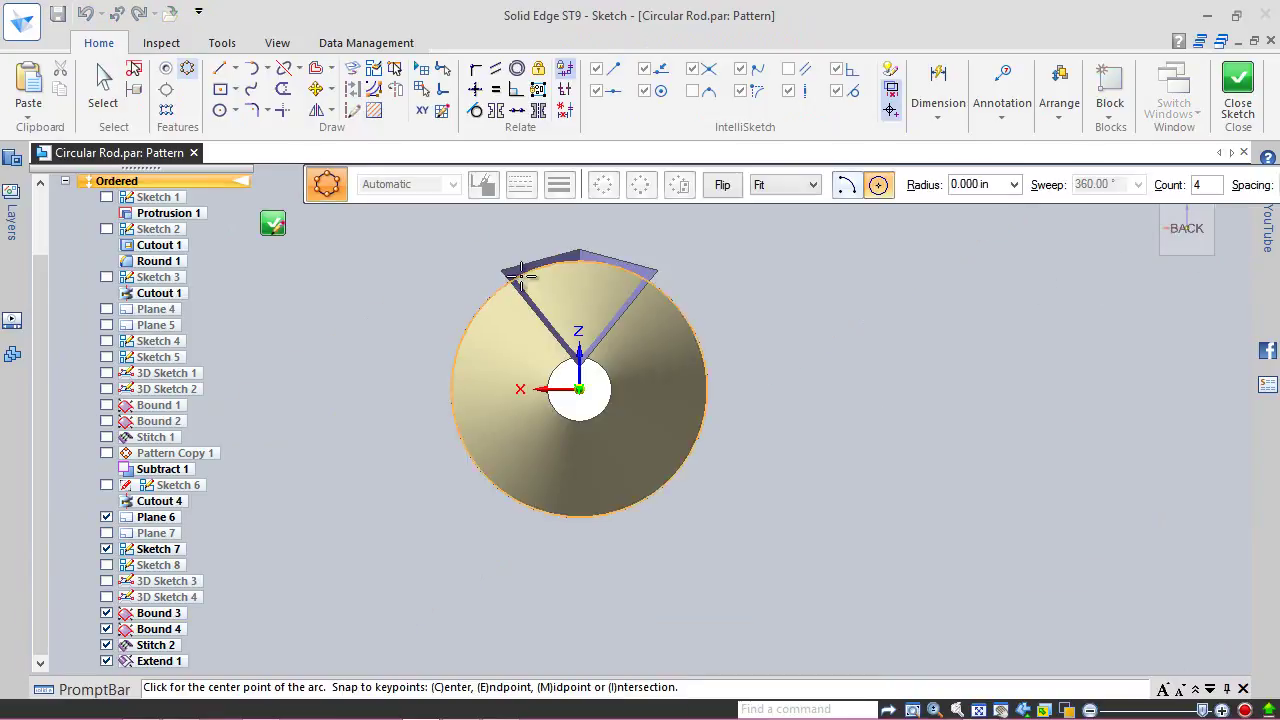
scroll(457, 251, up, 2)
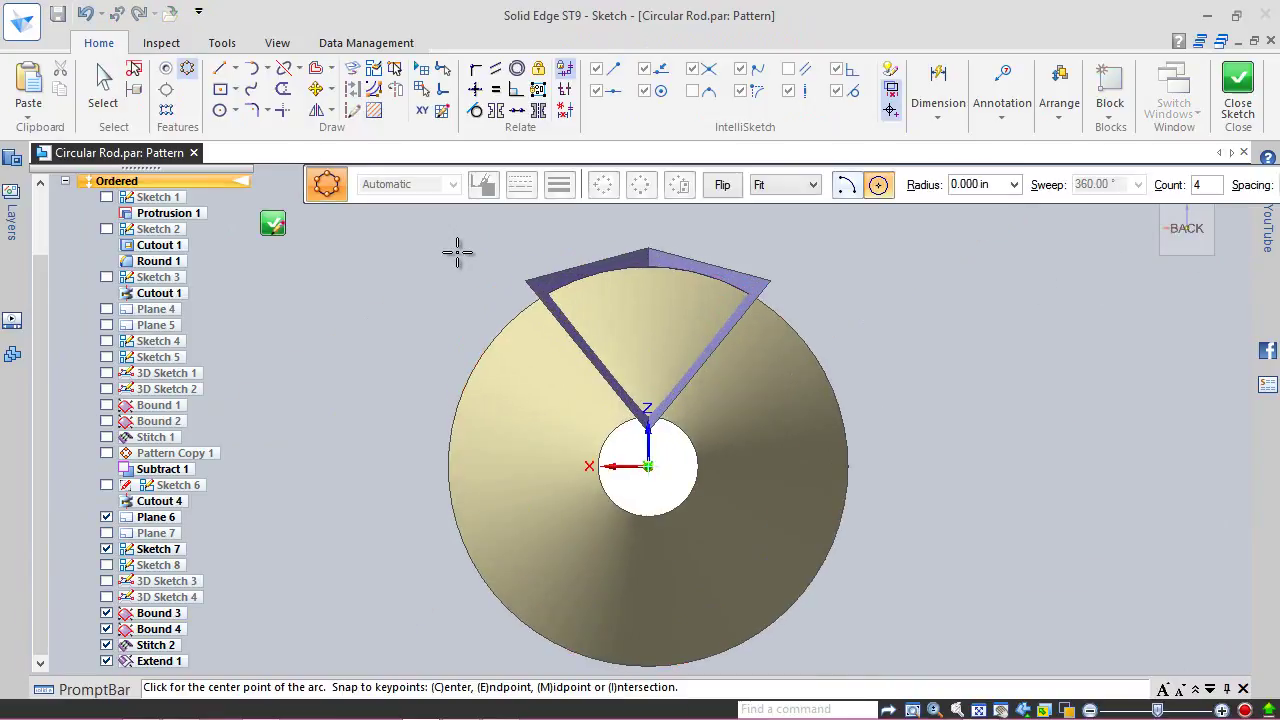
click(648, 466)
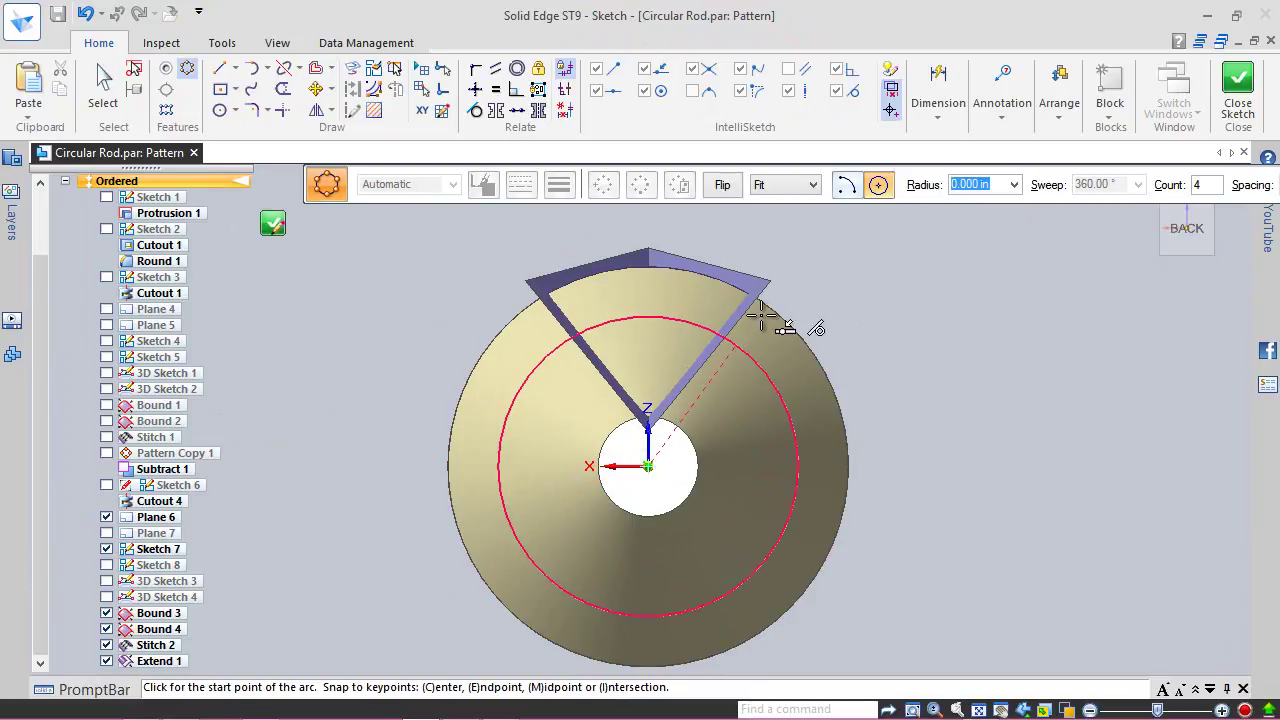
click(771, 279)
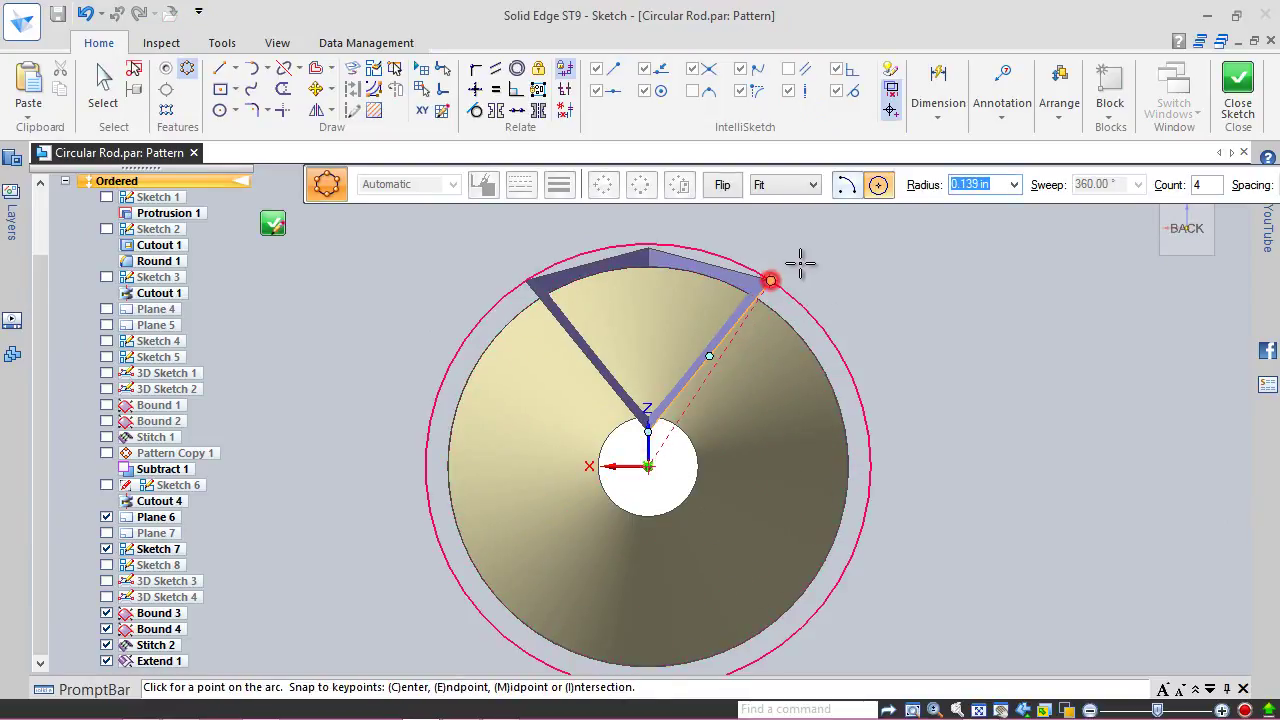
click(850, 330)
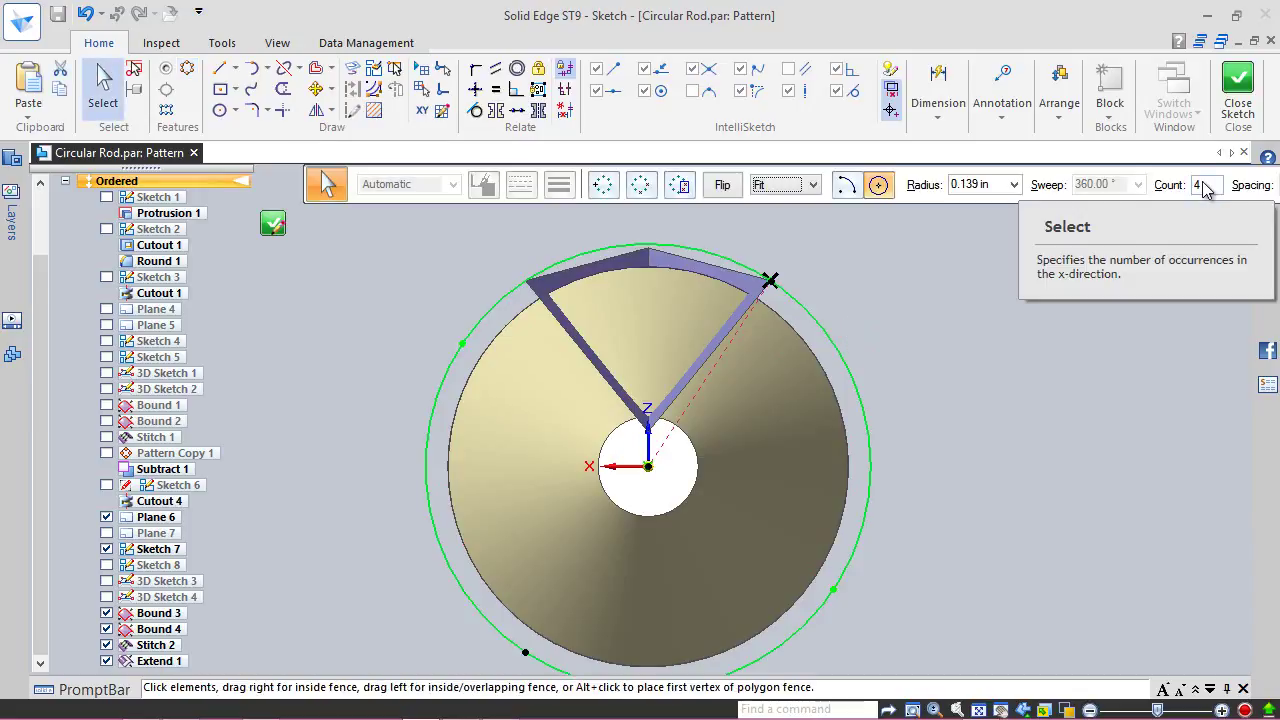
click(1237, 90)
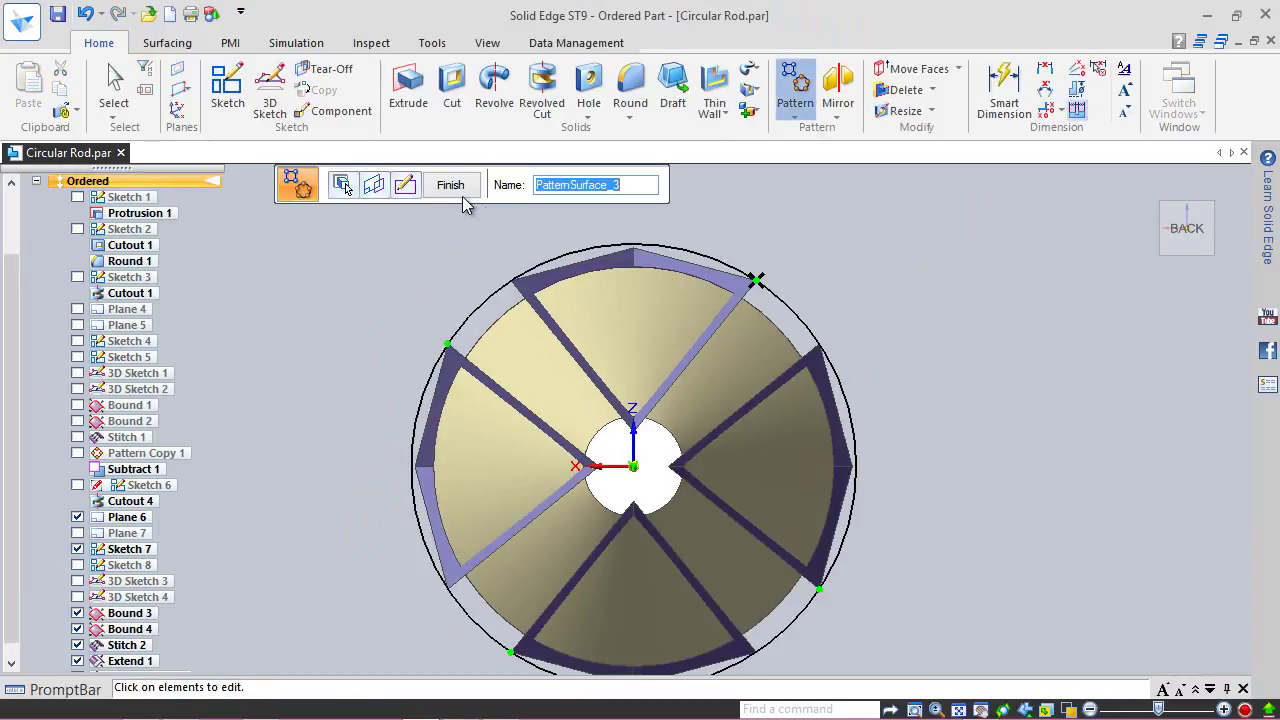
click(451, 185)
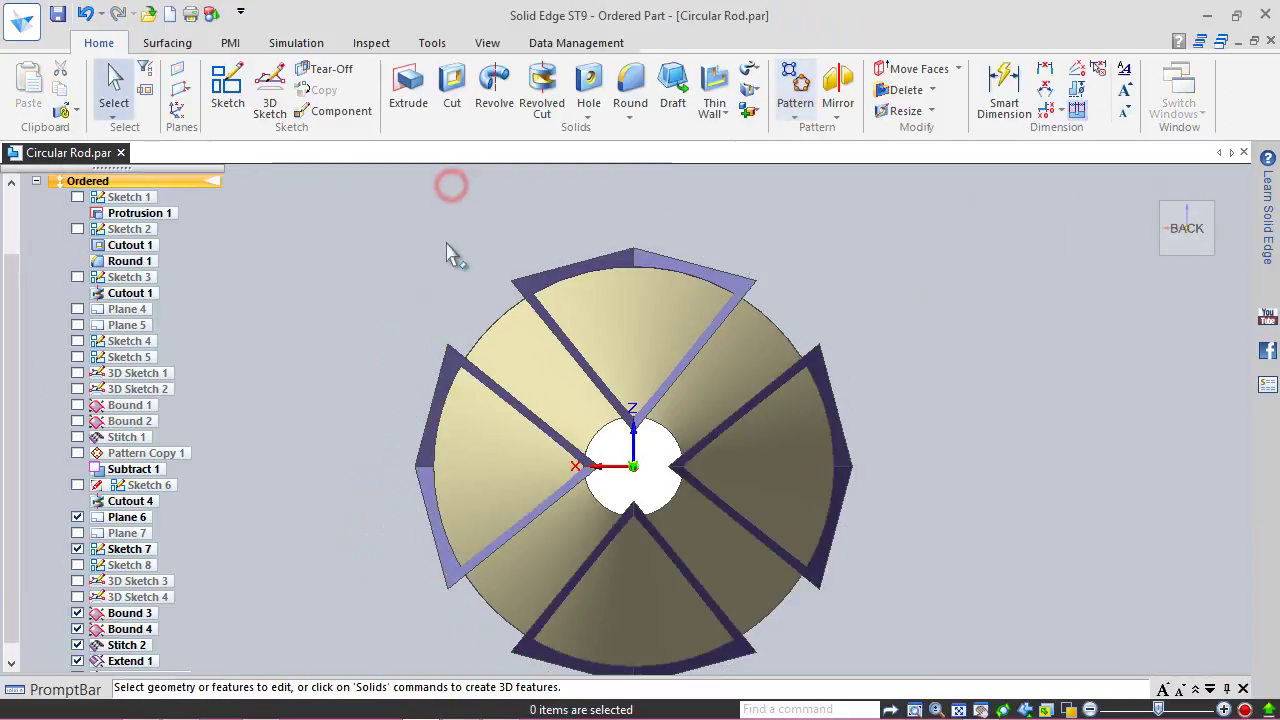
click(1217, 227)
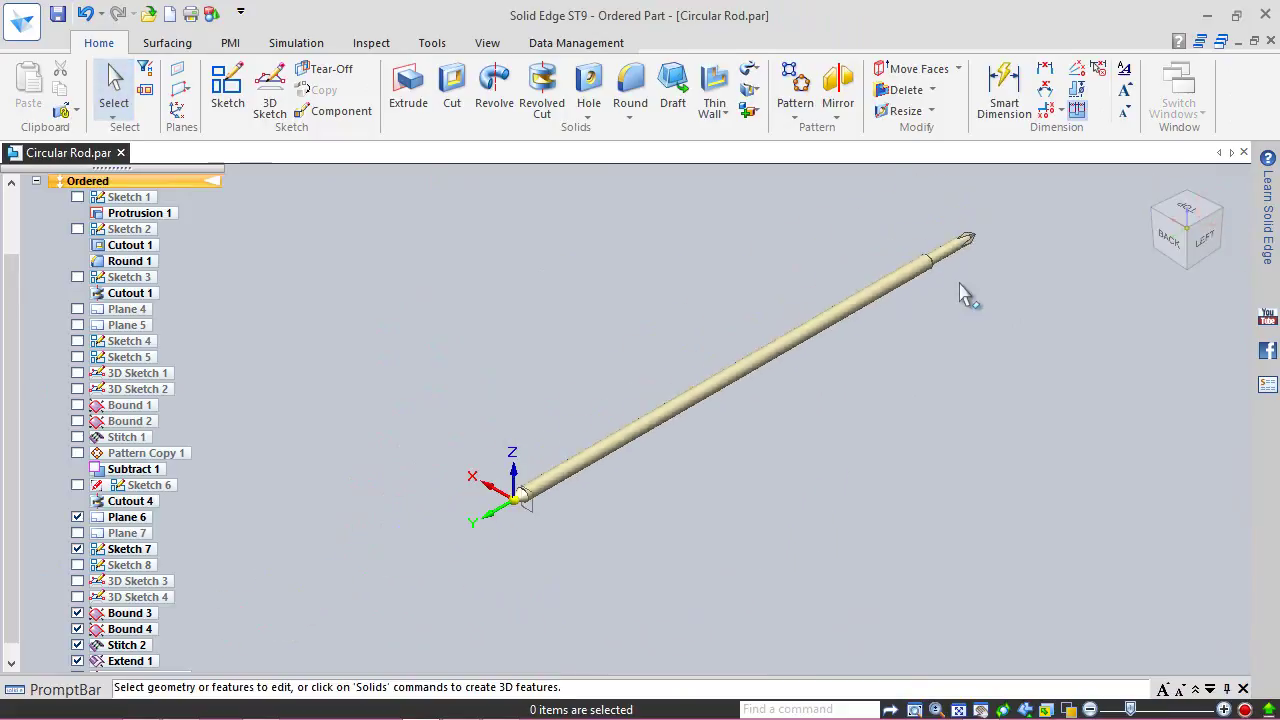
scroll(512, 537, up, 5)
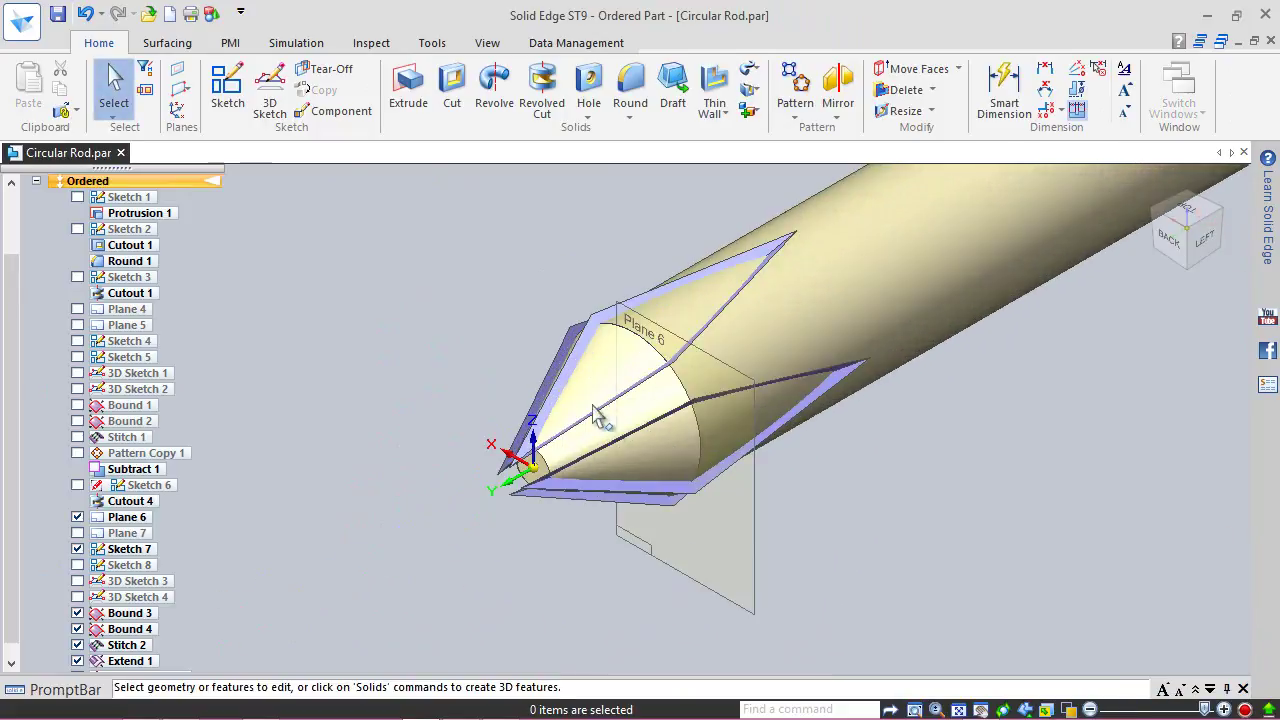
click(58, 13)
Step: Start a Subtract operation with the rod body as the target, saving all documents when asked
click(757, 112)
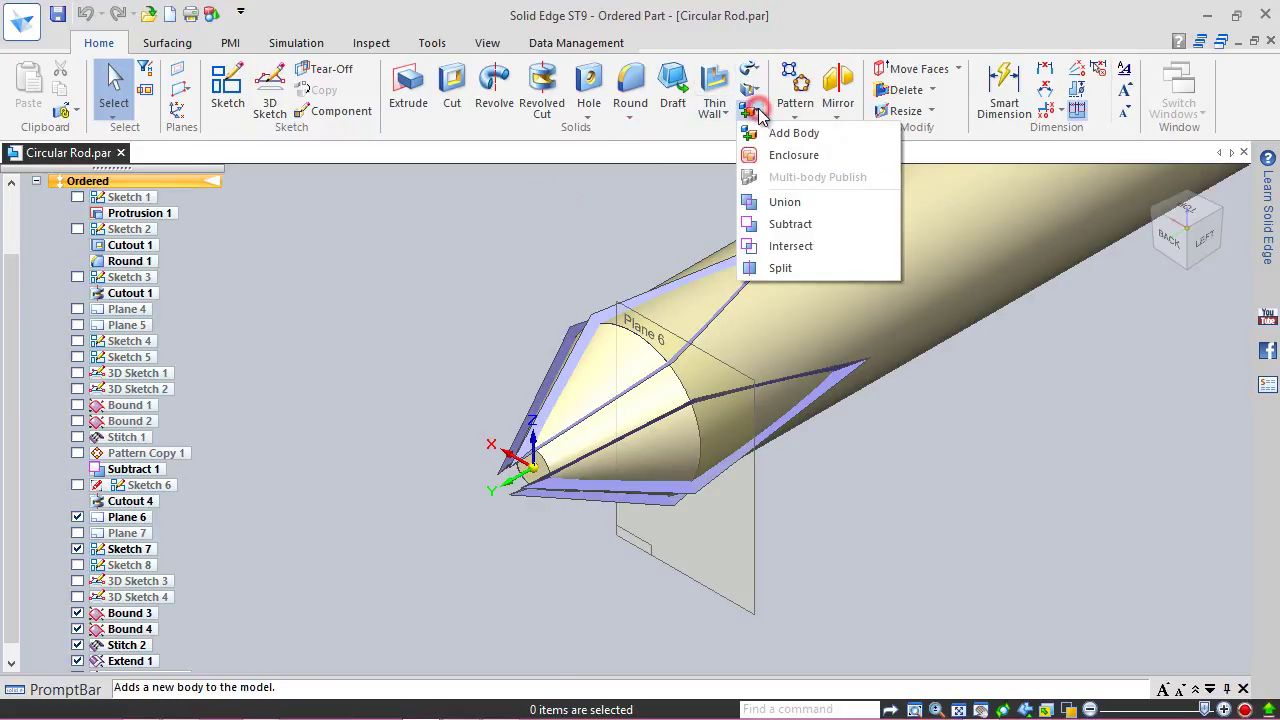
click(778, 223)
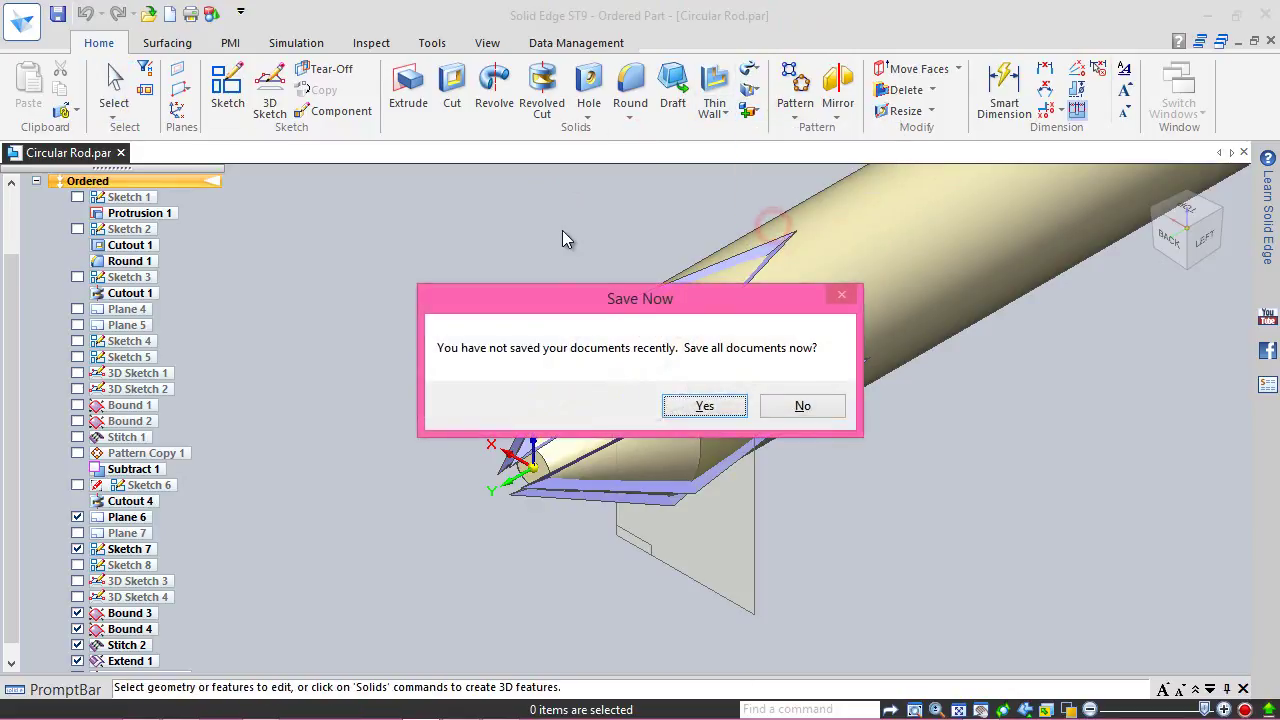
click(704, 405)
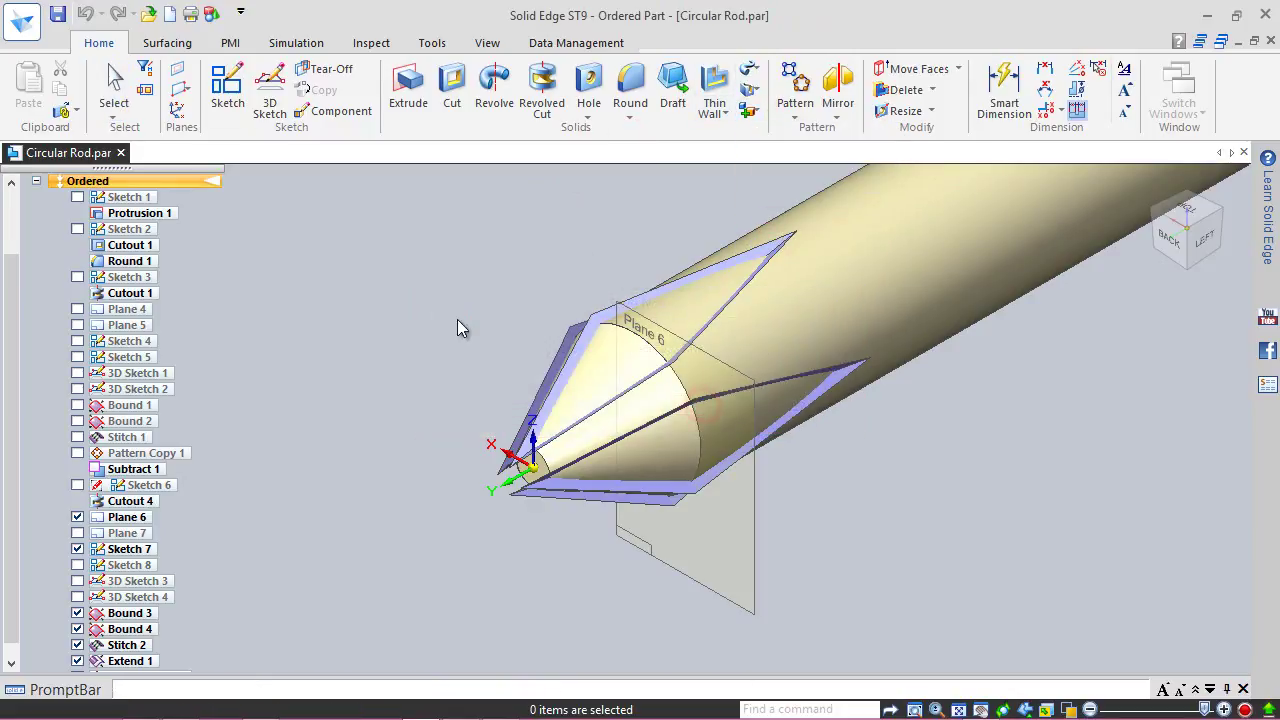
click(897, 239)
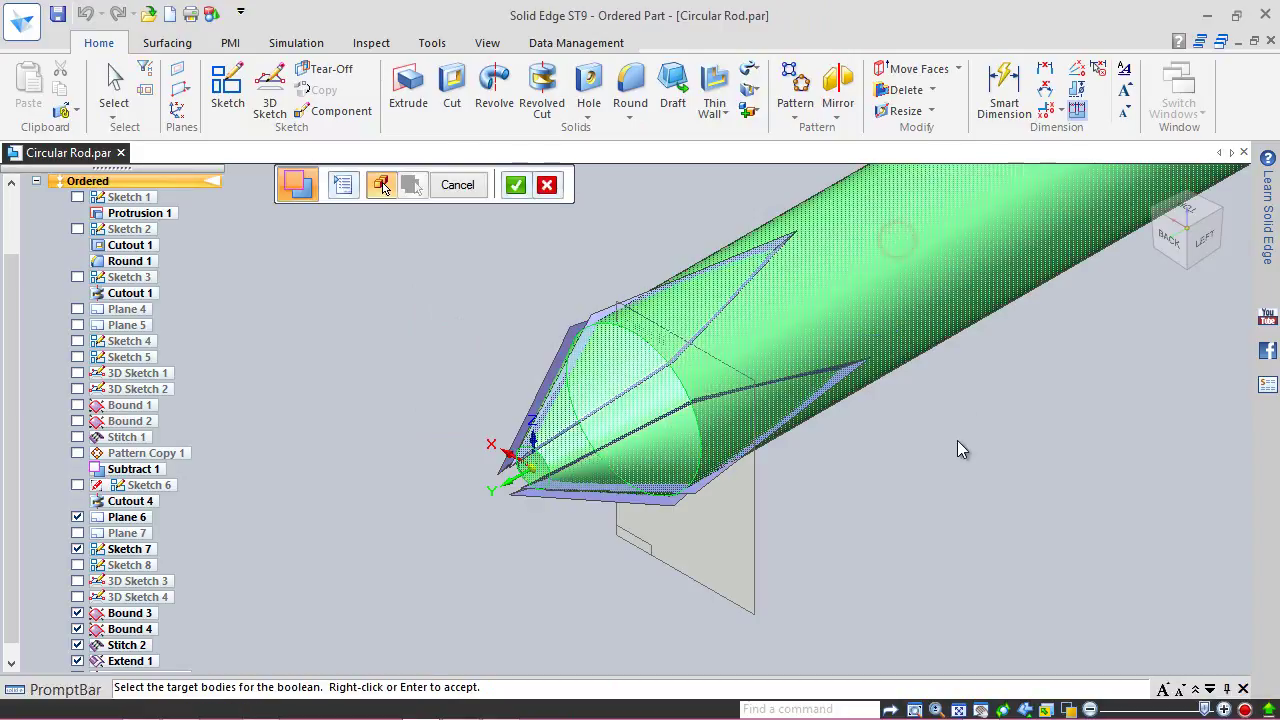
click(515, 185)
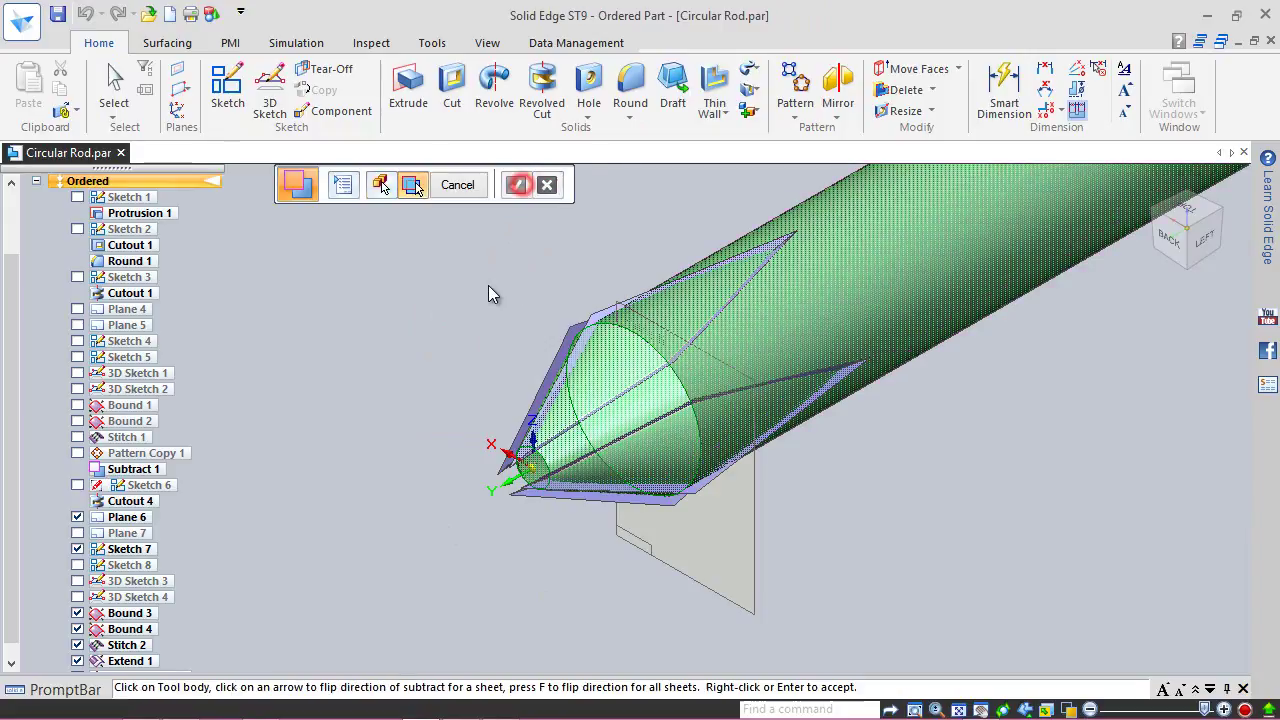
Step: Subtract the four patterned triangular surfaces from the rod's tapered tip, cutting outward, and leave the command
click(600, 310)
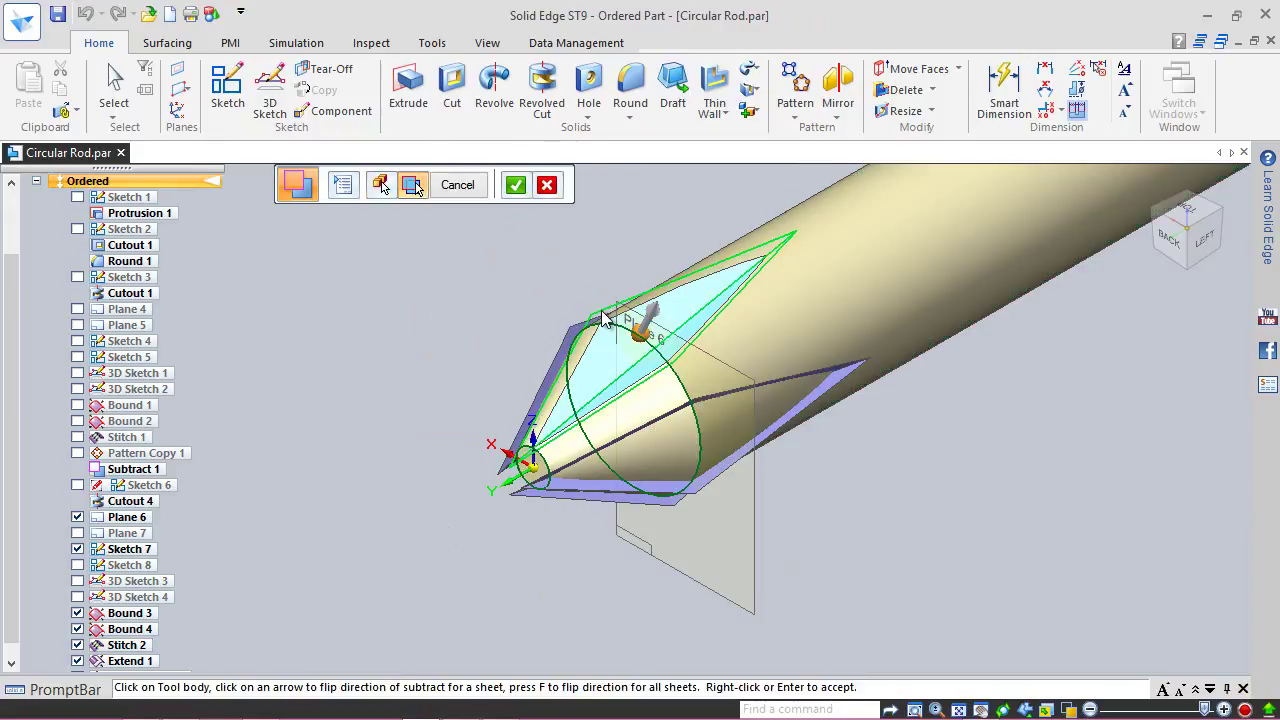
click(795, 380)
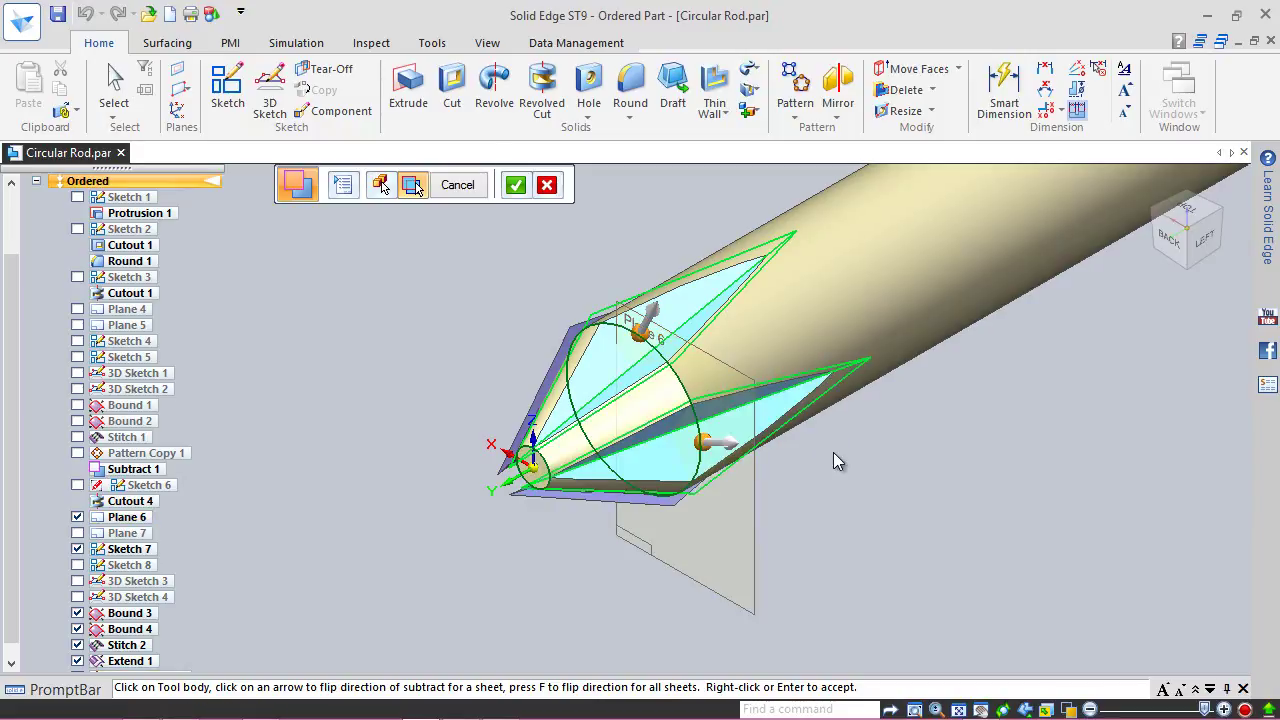
click(564, 332)
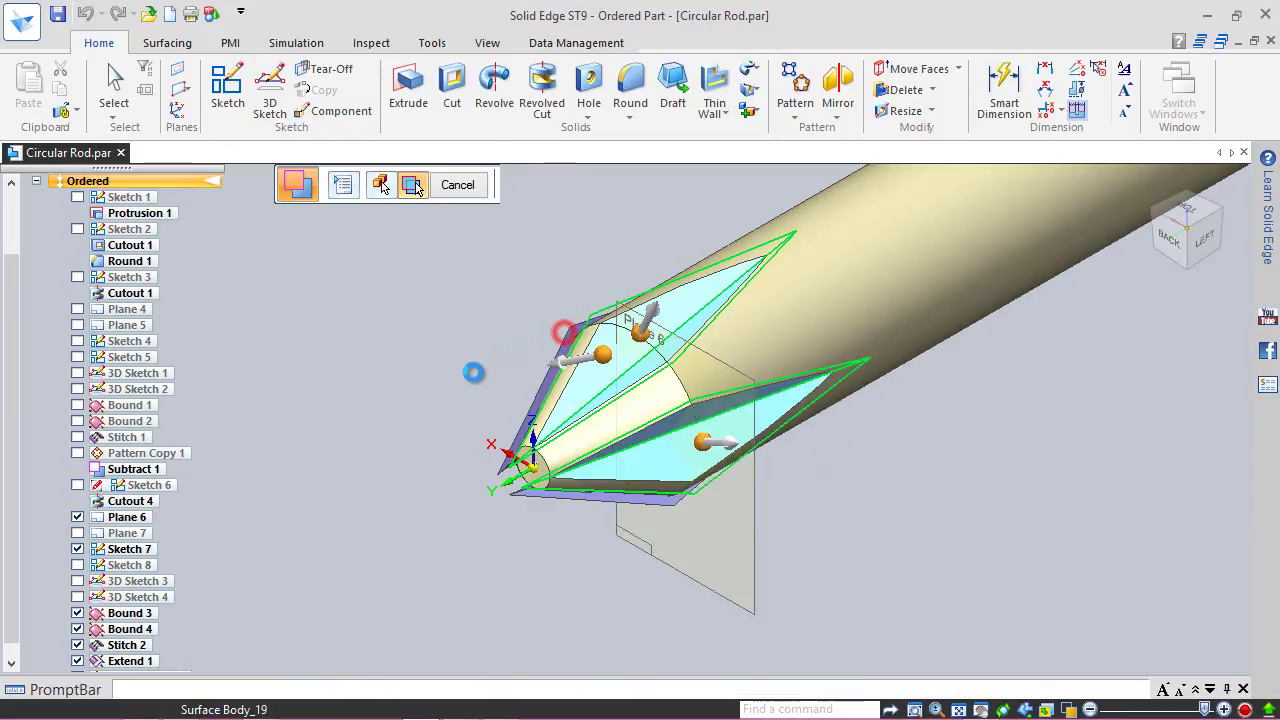
click(564, 499)
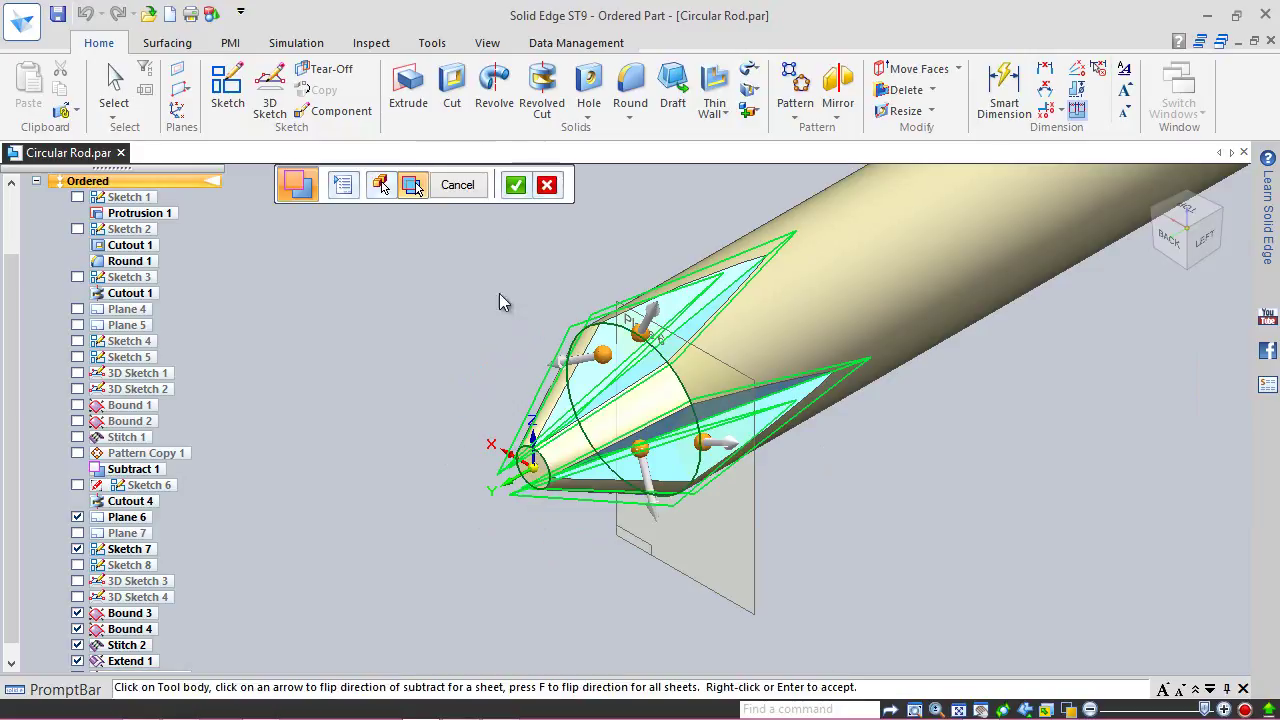
click(516, 185)
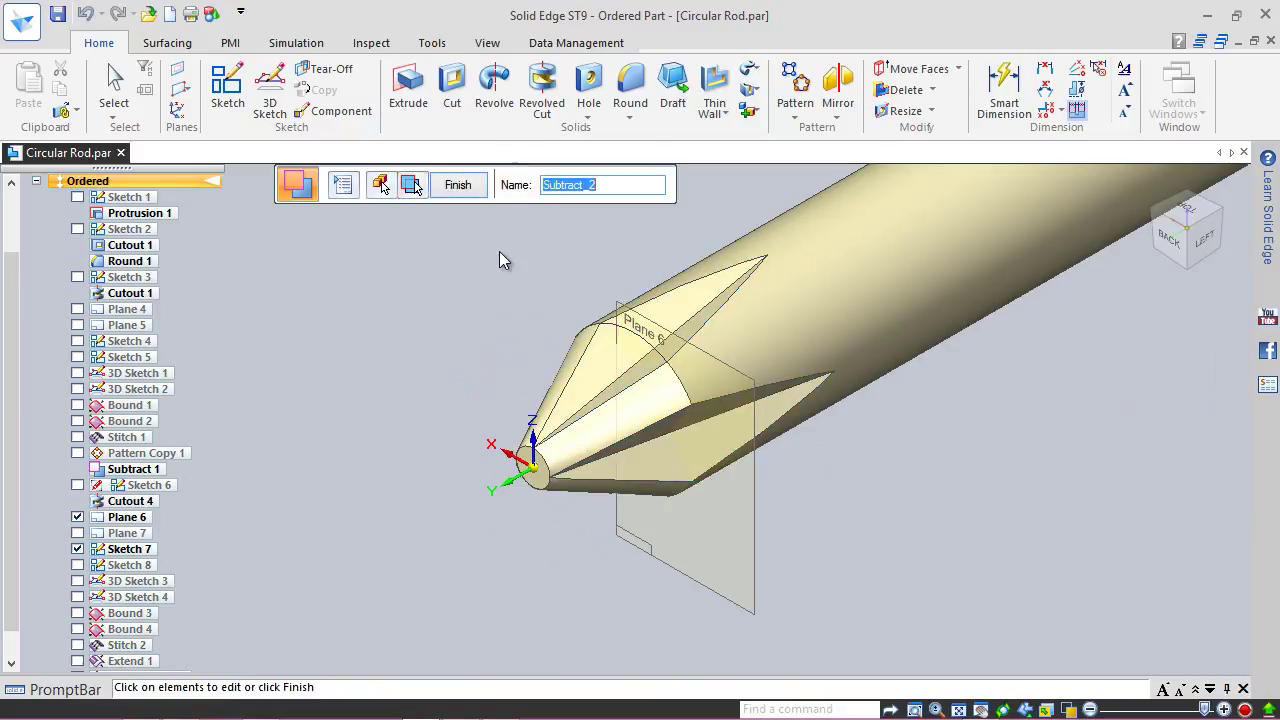
click(477, 189)
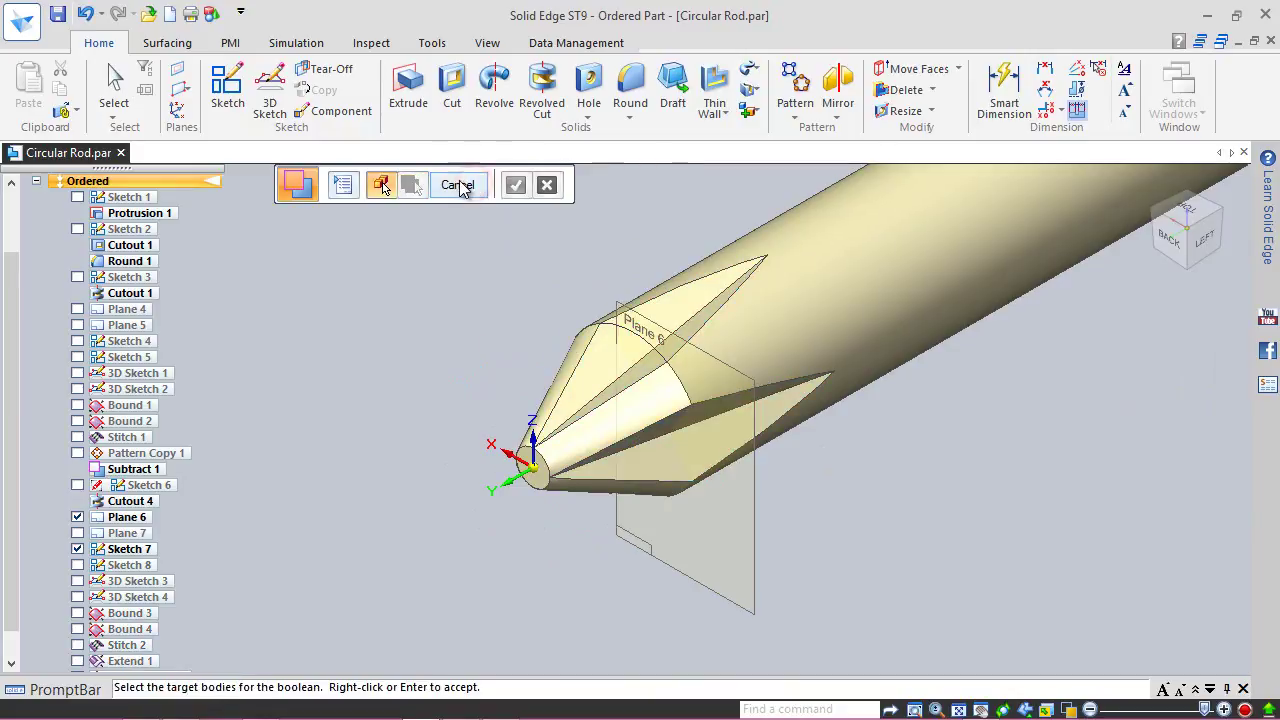
click(458, 184)
key(Escape)
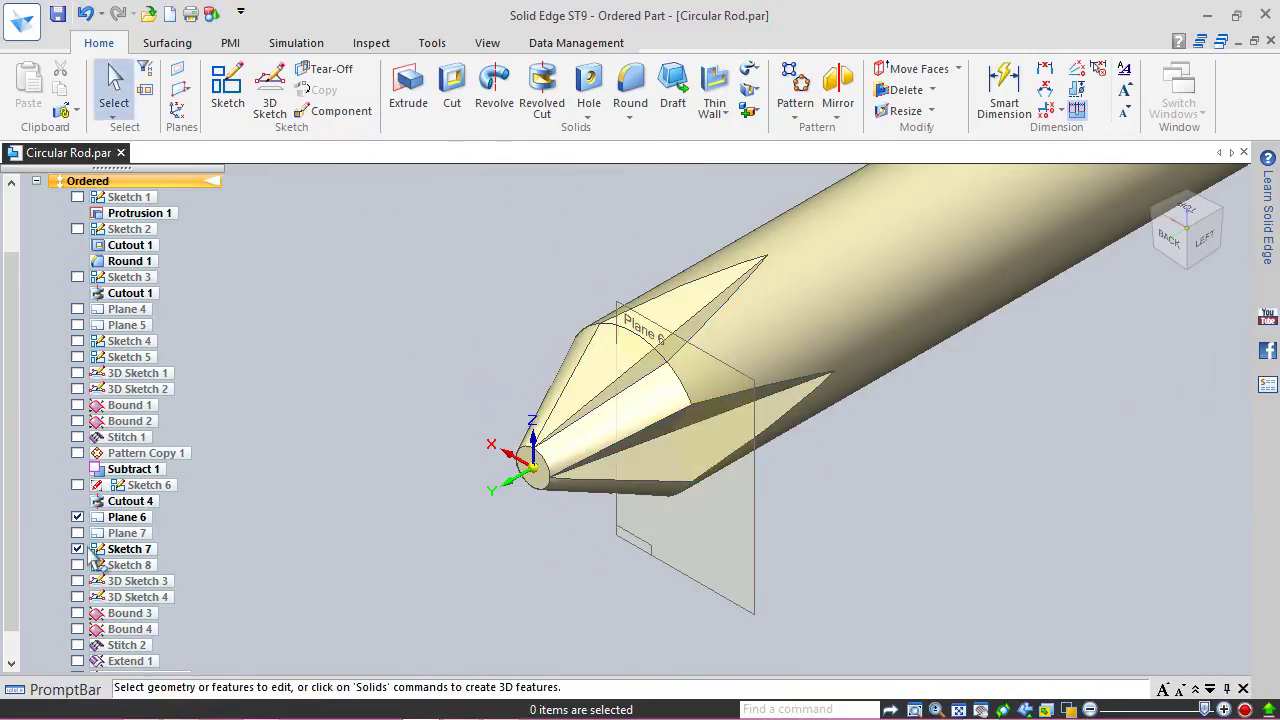
Step: Hide Sketch 7 and Plane 6, leaving the finished tip cuts clear of reference geometry
click(77, 547)
click(77, 517)
scroll(12, 482, down, 1)
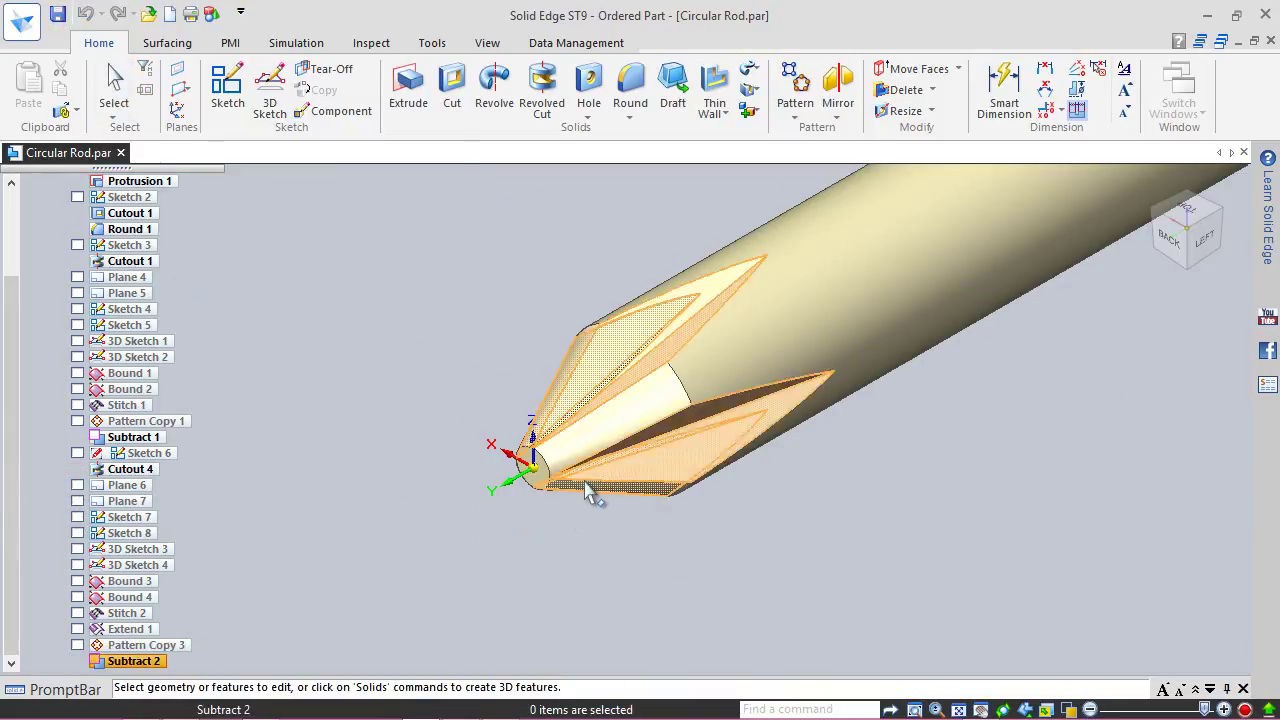
mouse_move(590, 476)
middle_down()
mouse_move(691, 397)
mouse_move(800, 374)
mouse_move(650, 447)
mouse_move(600, 400)
middle_up()
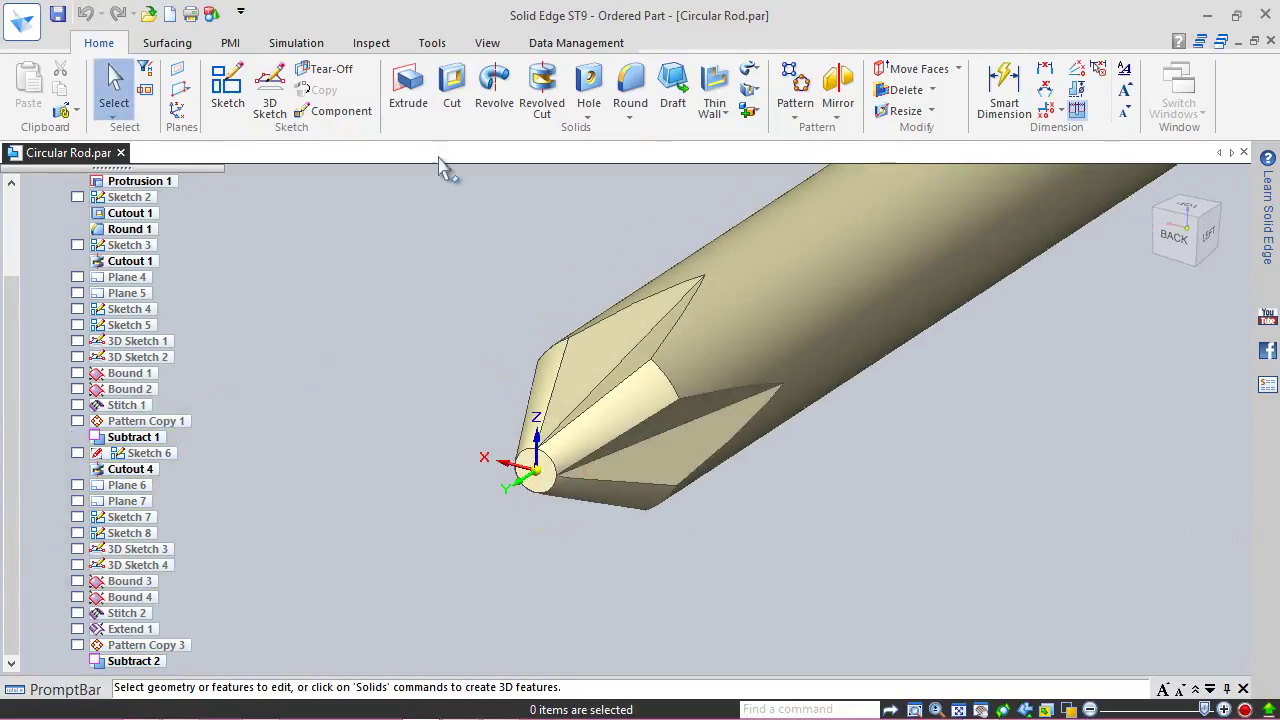
Step: Paint the Subtract 2 feature in the Green (dull) style with Part Painter
click(487, 43)
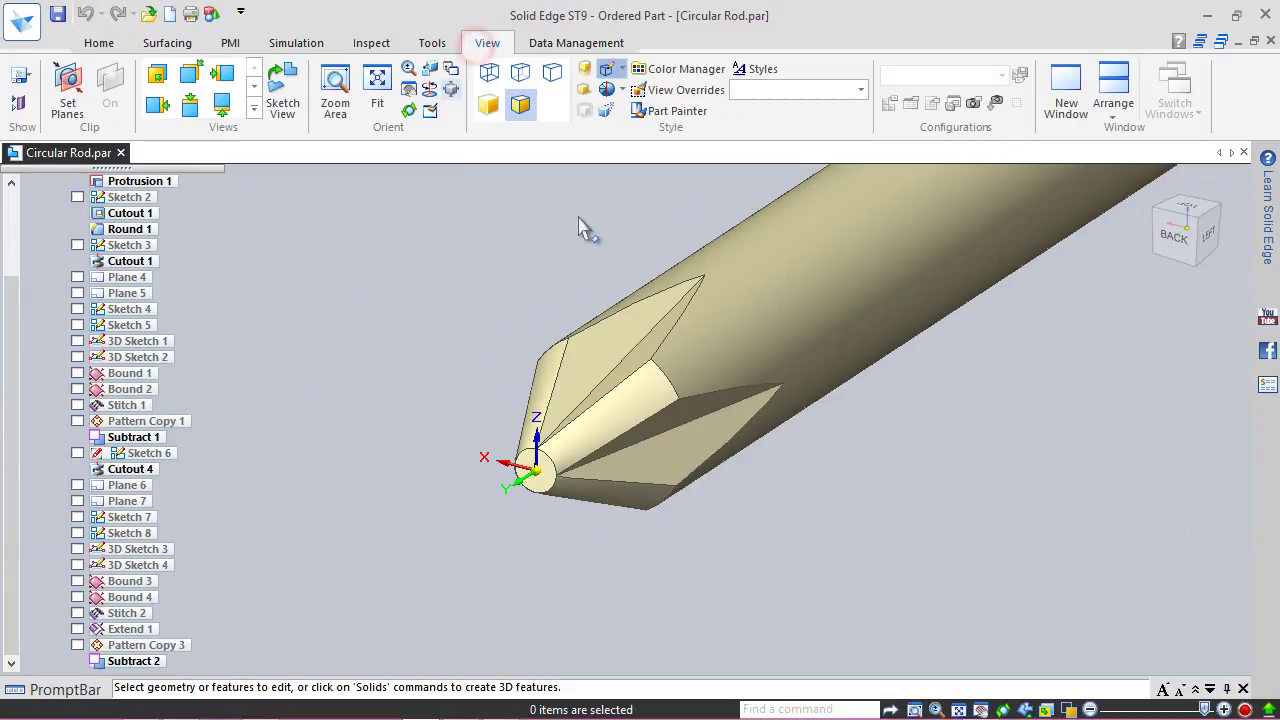
click(667, 111)
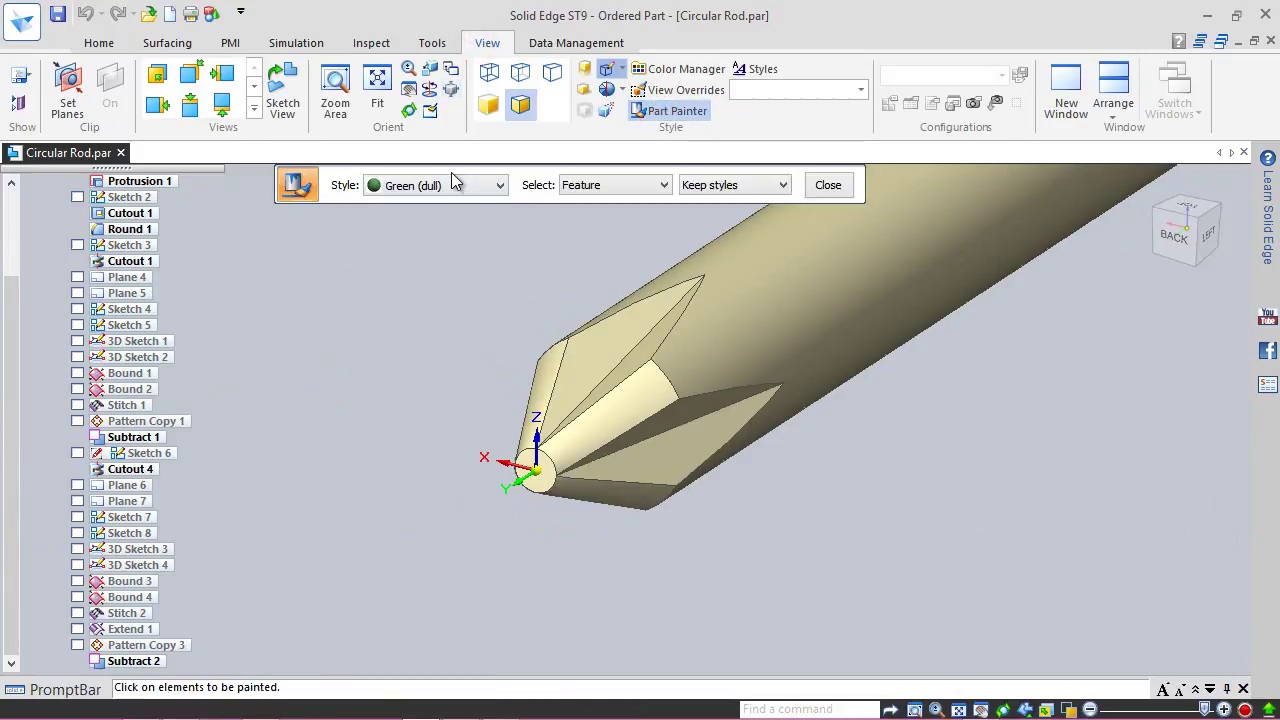
click(623, 352)
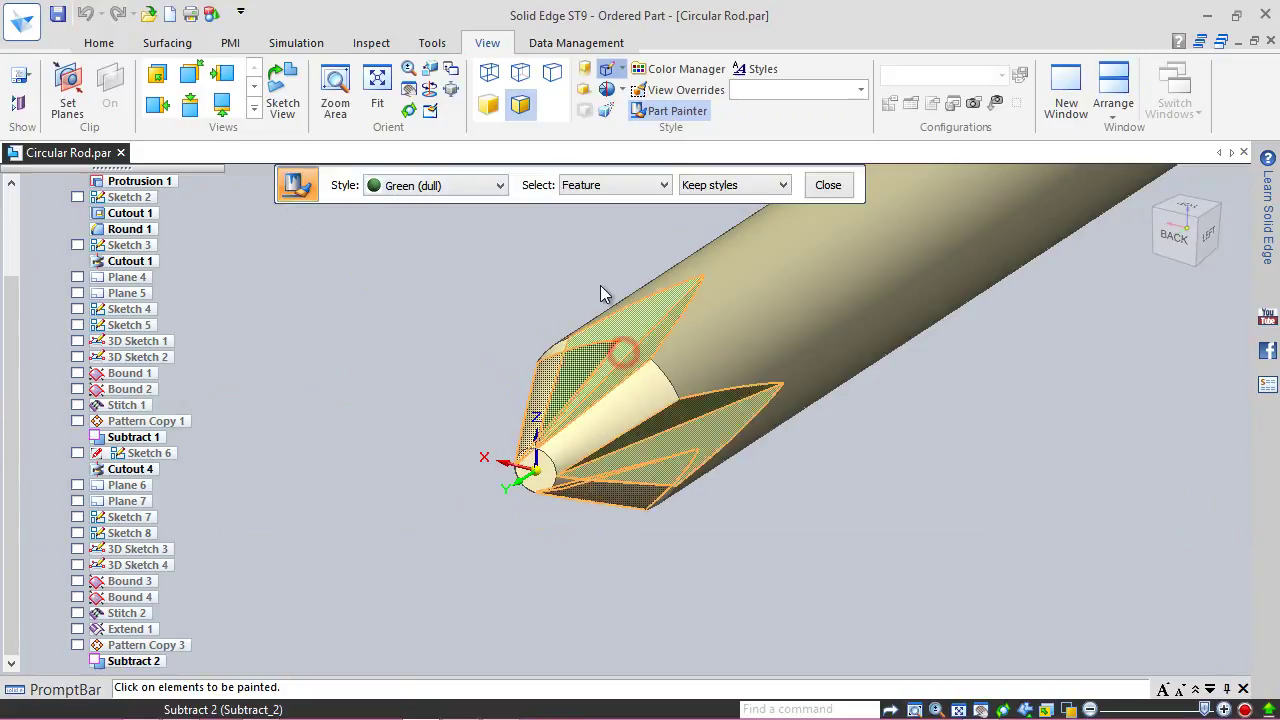
Step: Paint the Subtract 1 cuts on the rod's stepped end in the Green (dull) style and close Part Painter
click(1160, 222)
click(1152, 211)
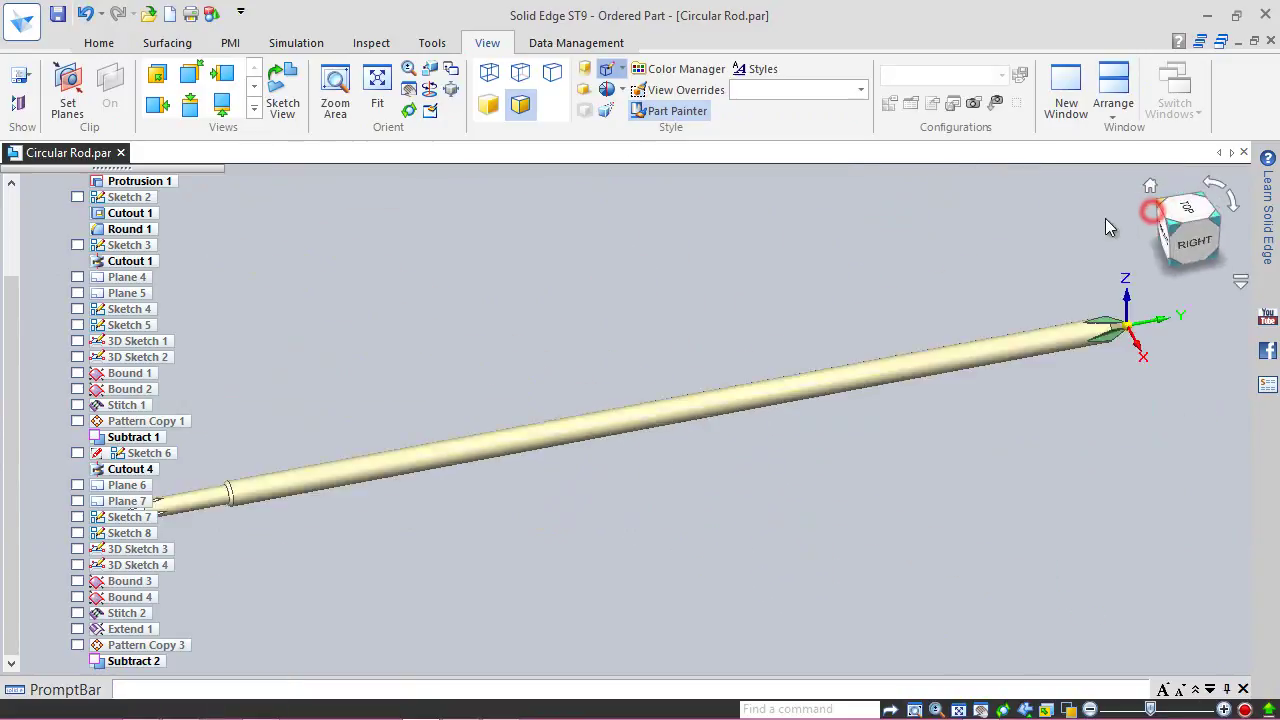
scroll(649, 547, down, 2)
scroll(446, 599, up, 4)
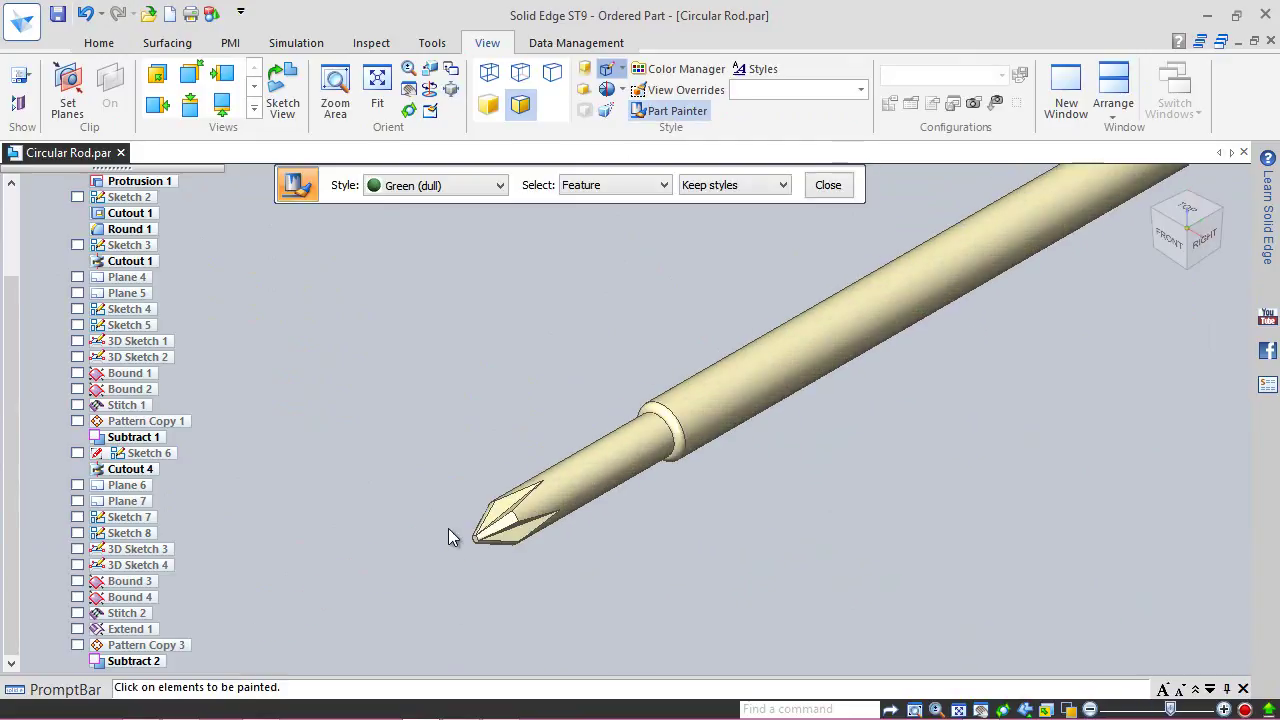
scroll(447, 539, up, 2)
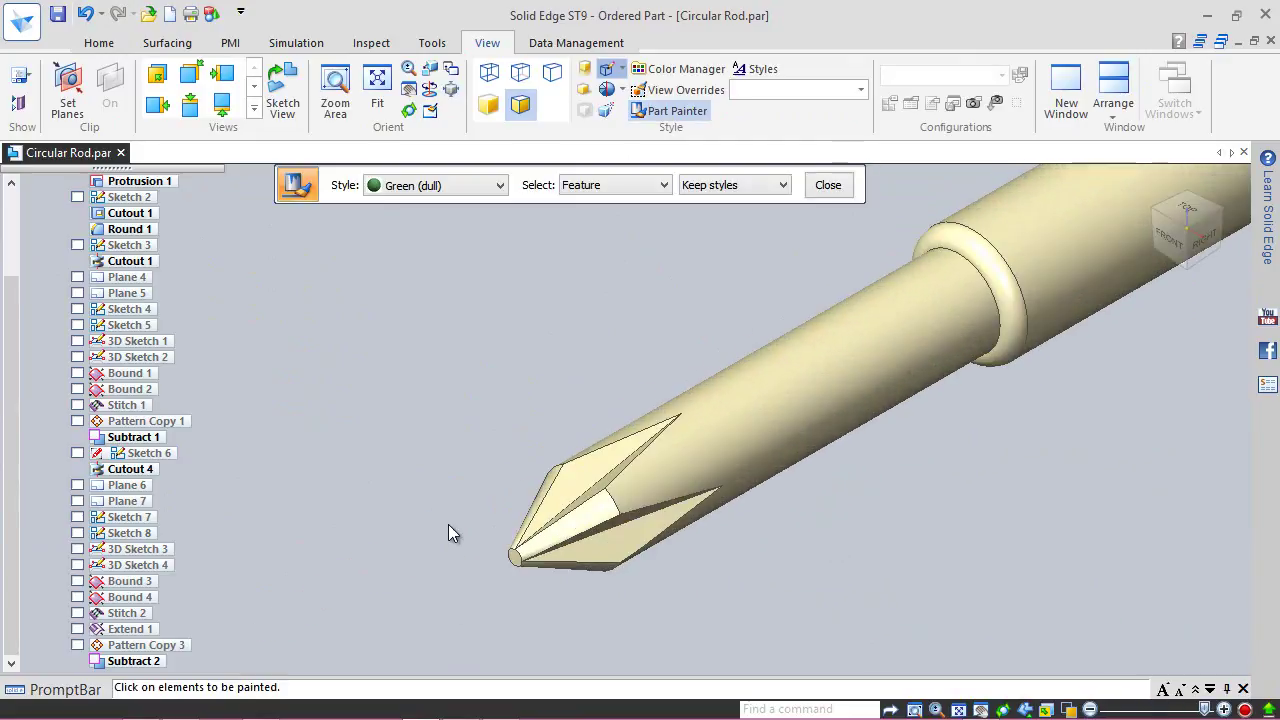
click(605, 466)
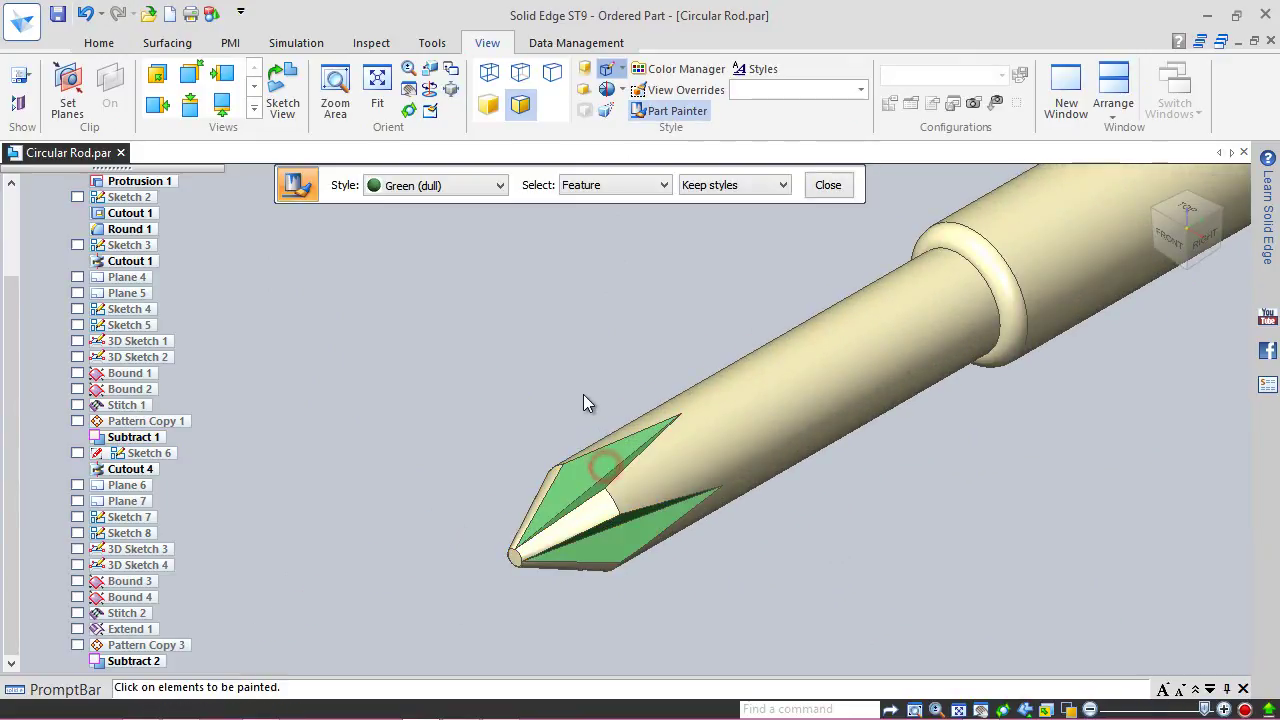
click(831, 185)
Step: Save the Circular Rod part with both ends of the rod painted
click(99, 42)
click(57, 20)
scroll(400, 534, down, 5)
scroll(740, 295, up, 1)
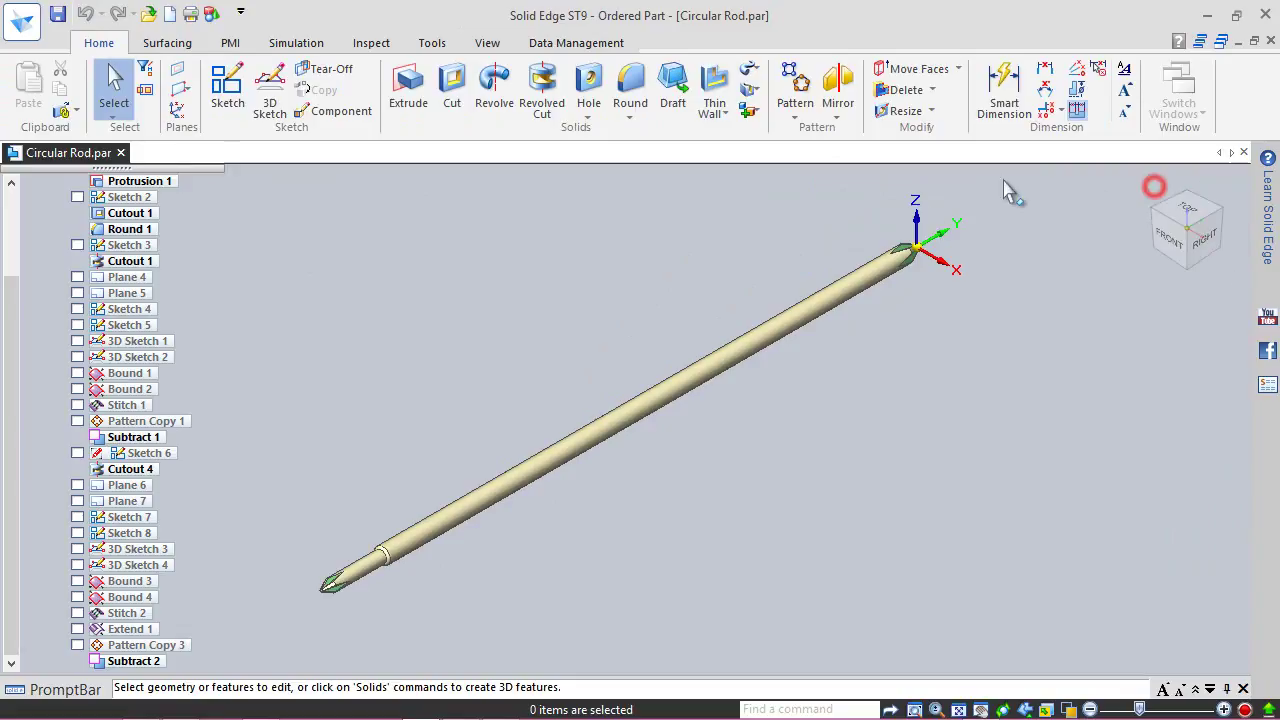
click(57, 20)
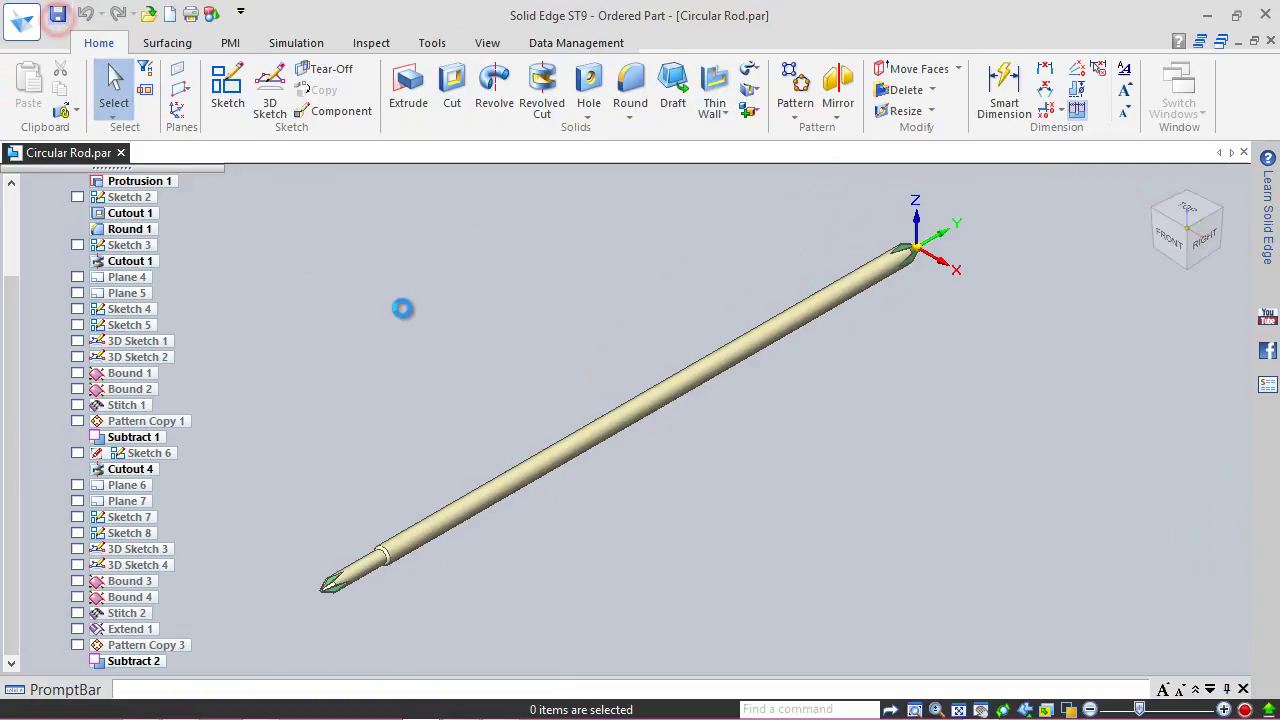
click(524, 313)
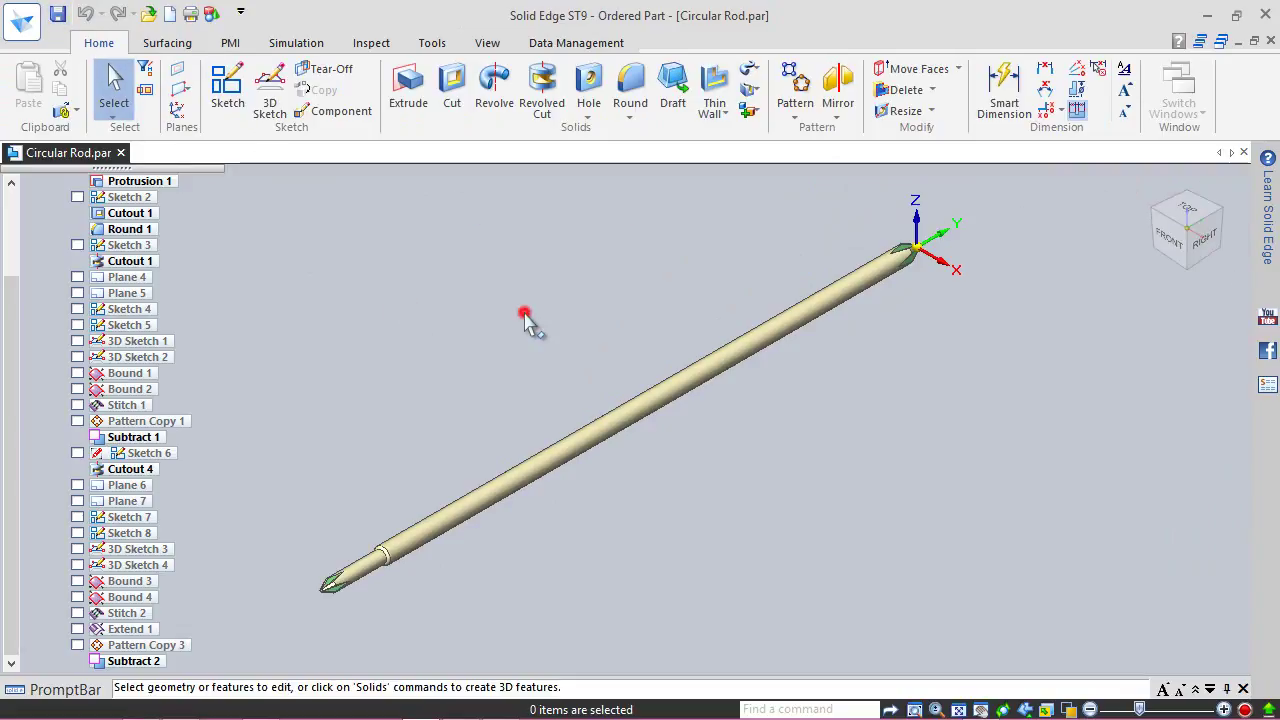
Step: Create a reference plane parallel to the small Protrusion 1 end face, offset 1.500 in along the rod, and save the part
click(180, 91)
click(195, 108)
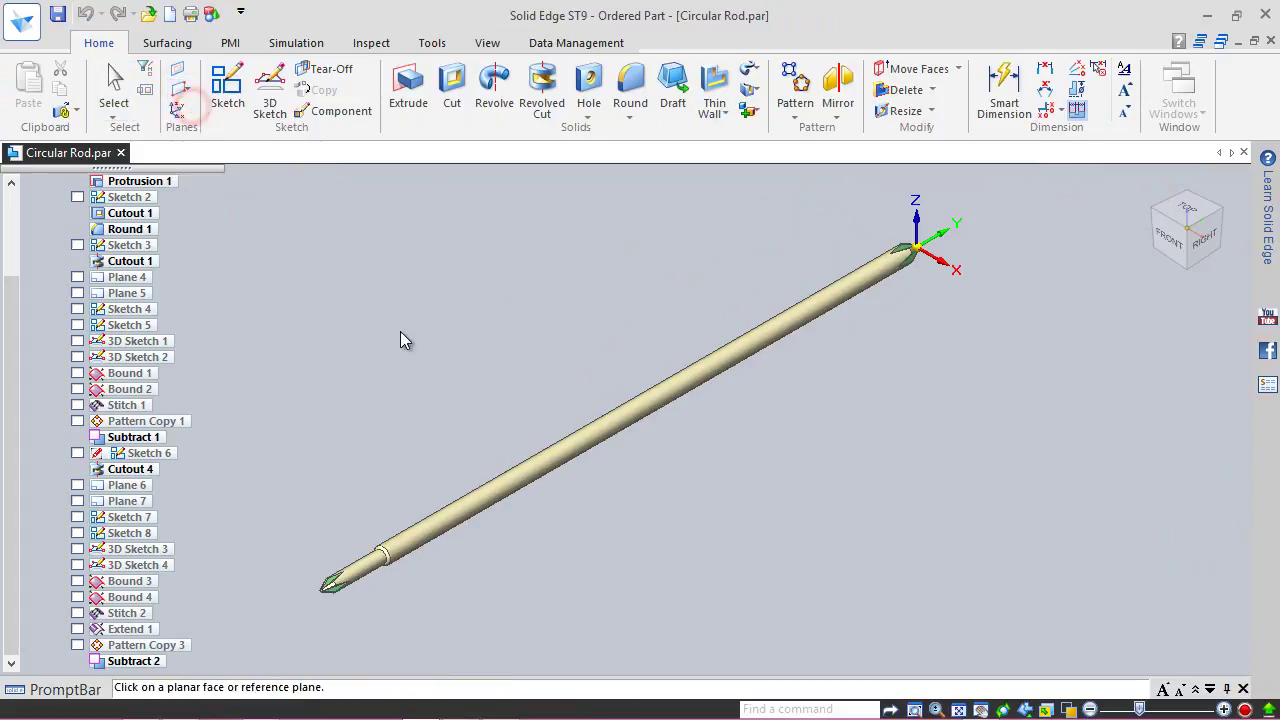
scroll(305, 544, up, 8)
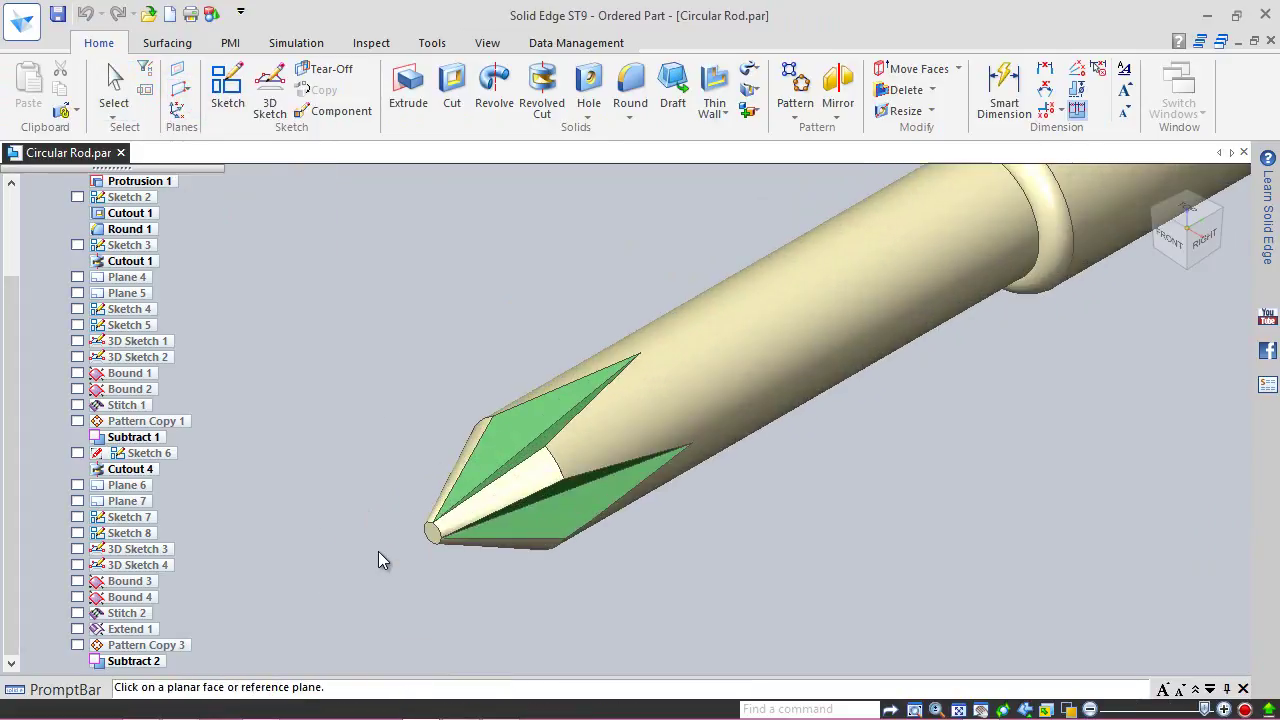
scroll(432, 540, up, 3)
scroll(432, 540, up, 5)
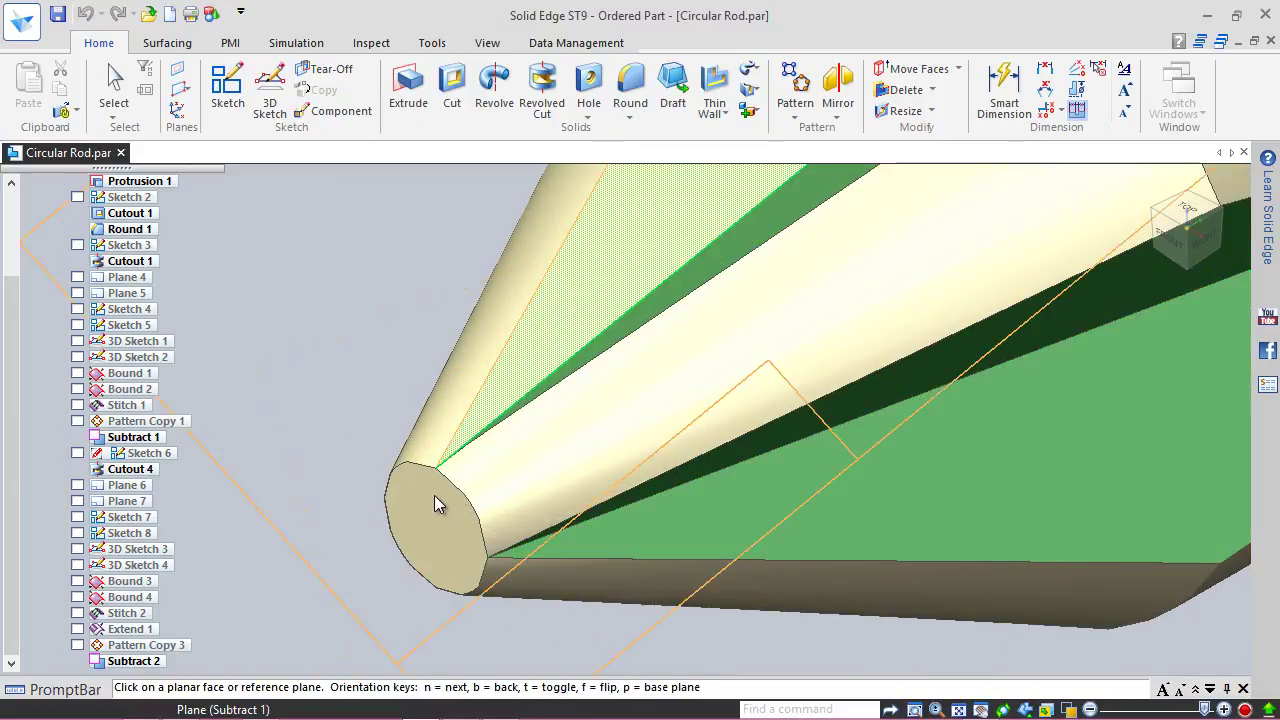
right_click(434, 495)
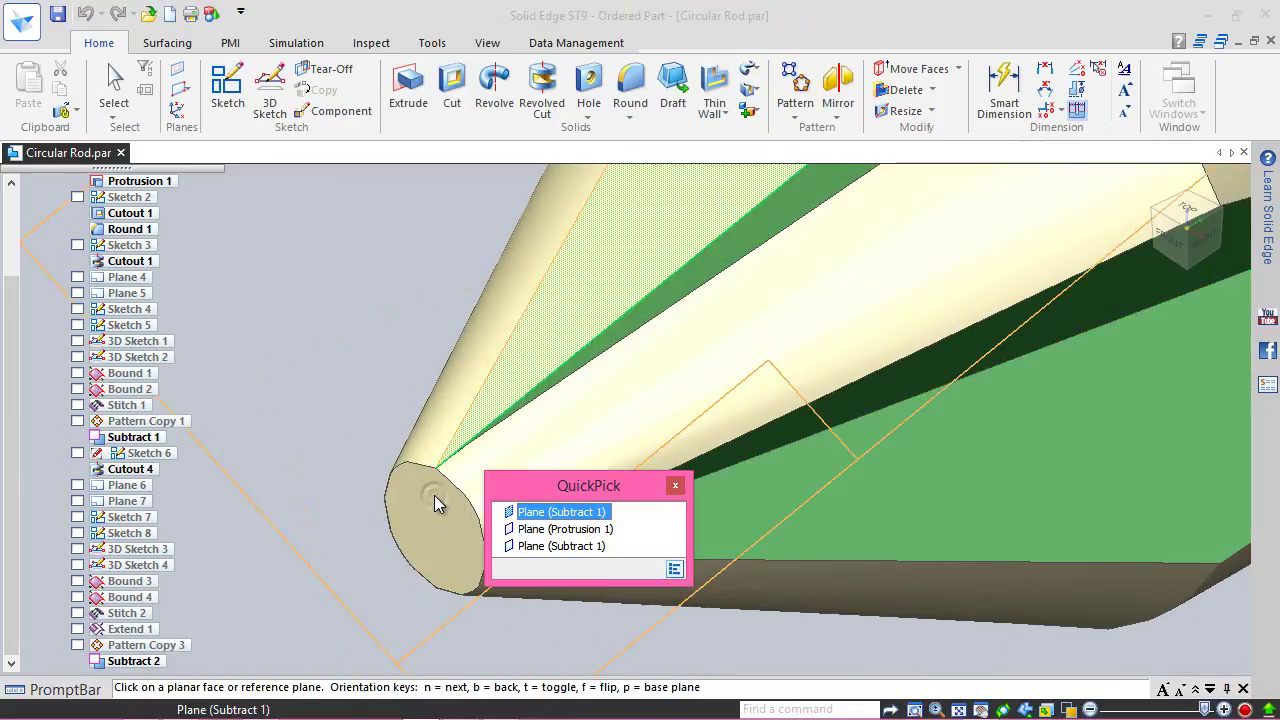
click(527, 531)
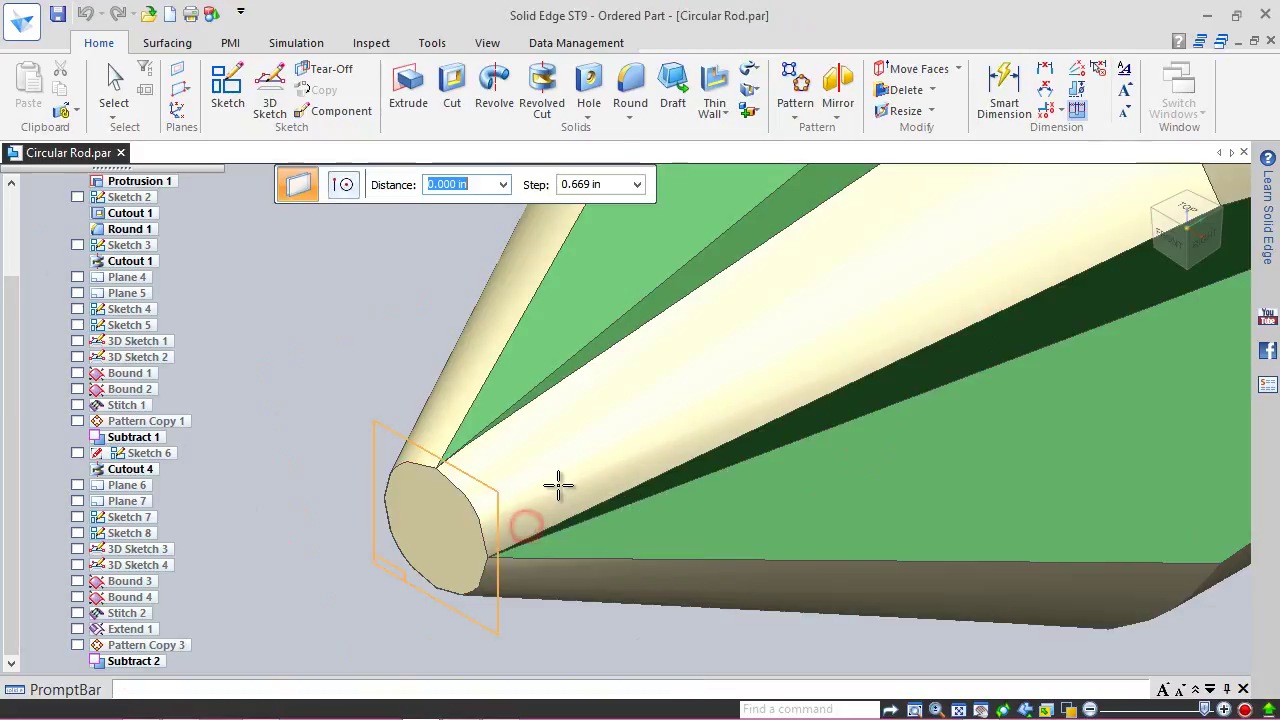
scroll(362, 565, down, 5)
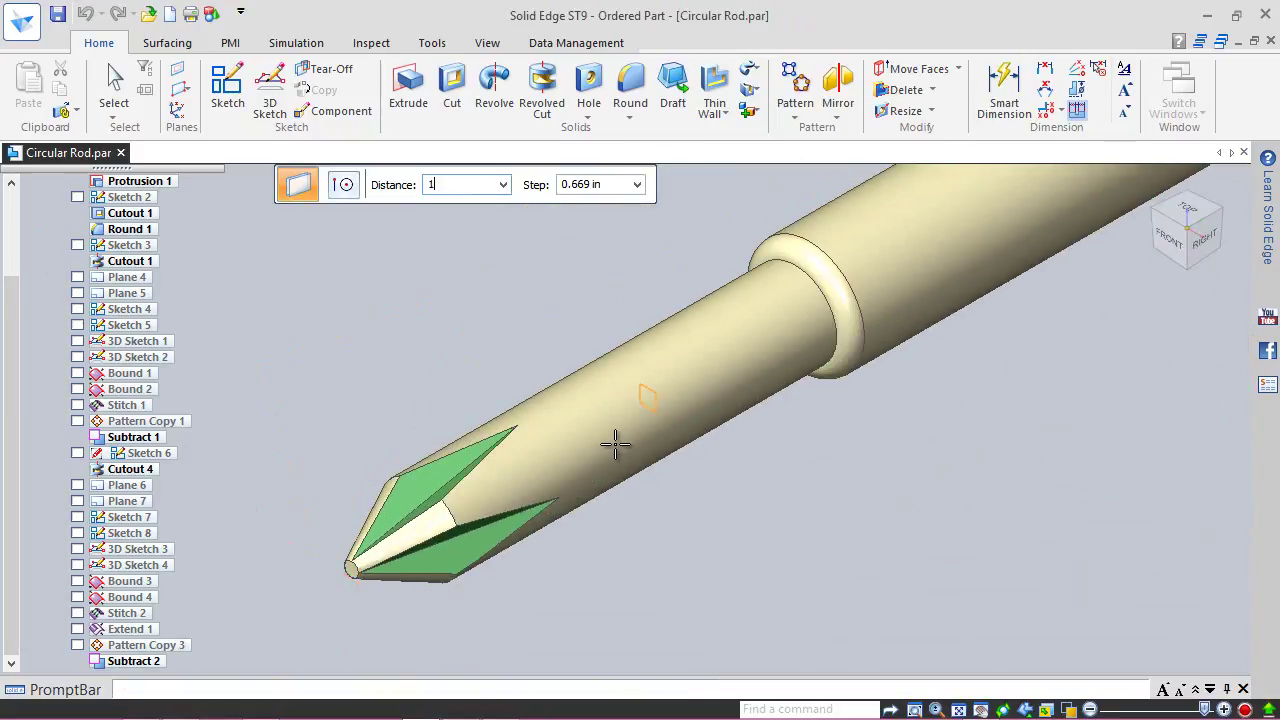
key(Return)
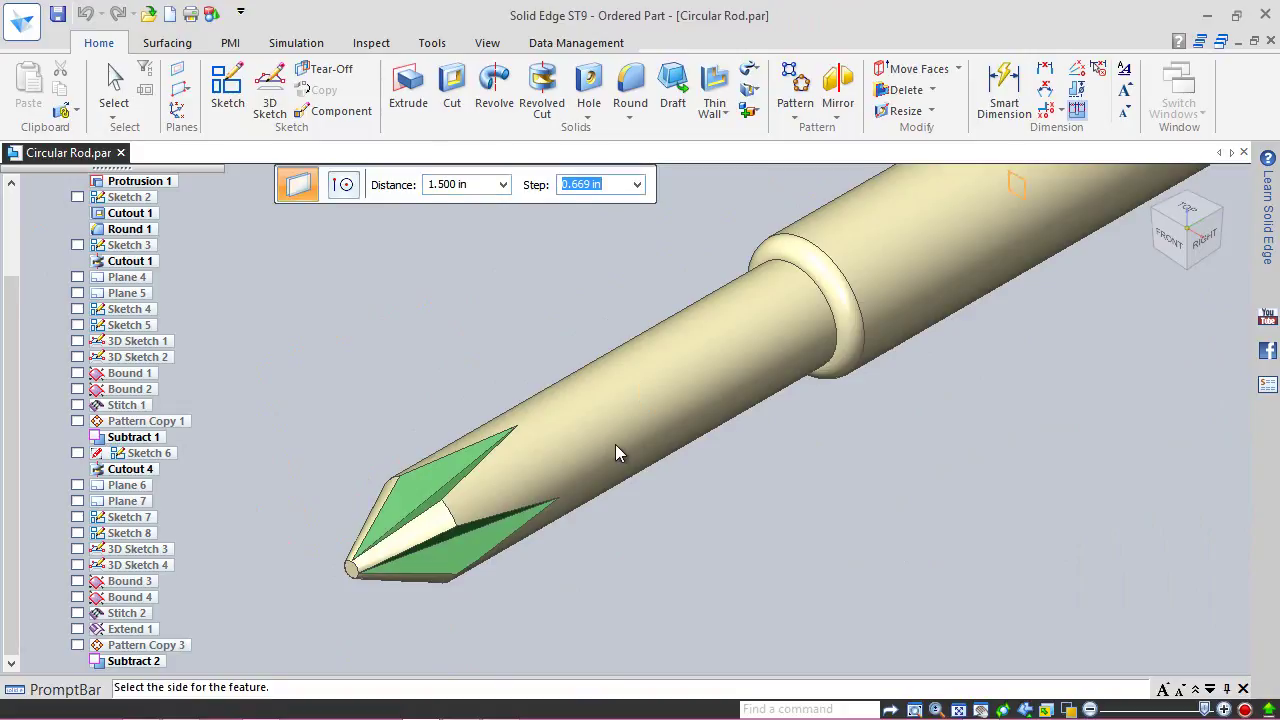
click(615, 444)
scroll(636, 509, down, 2)
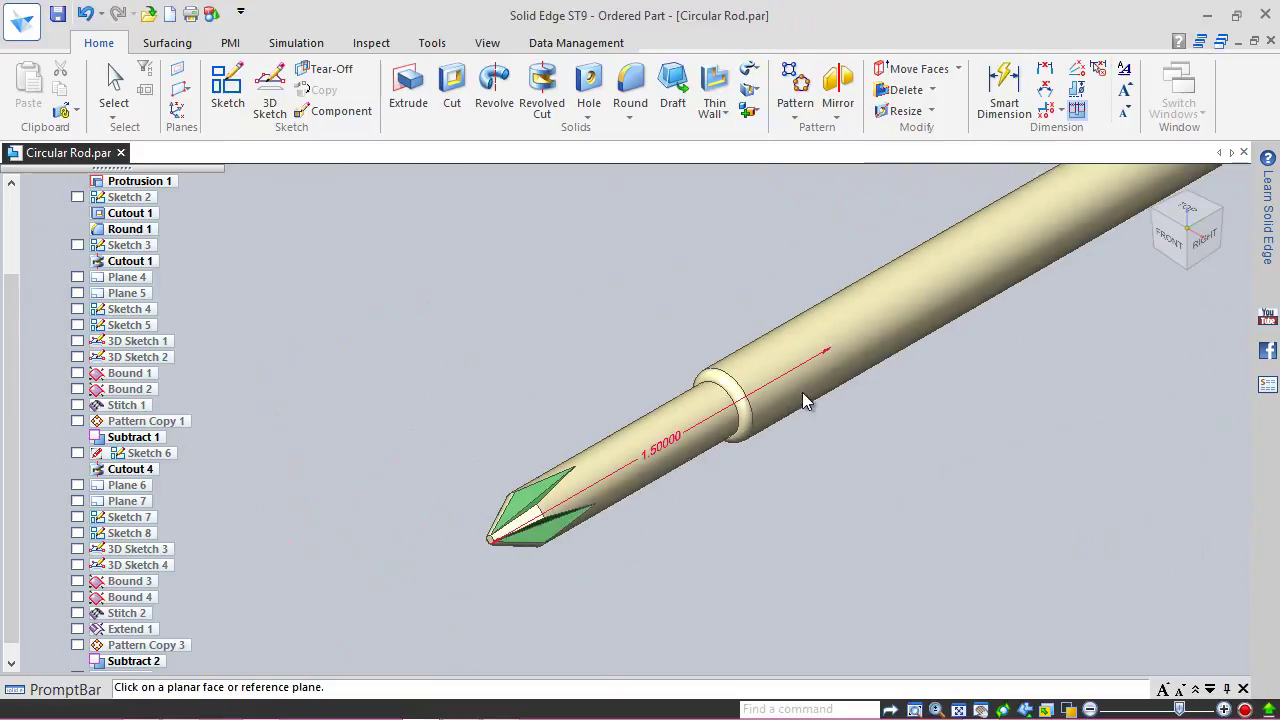
scroll(805, 407, up, 2)
click(114, 85)
click(57, 14)
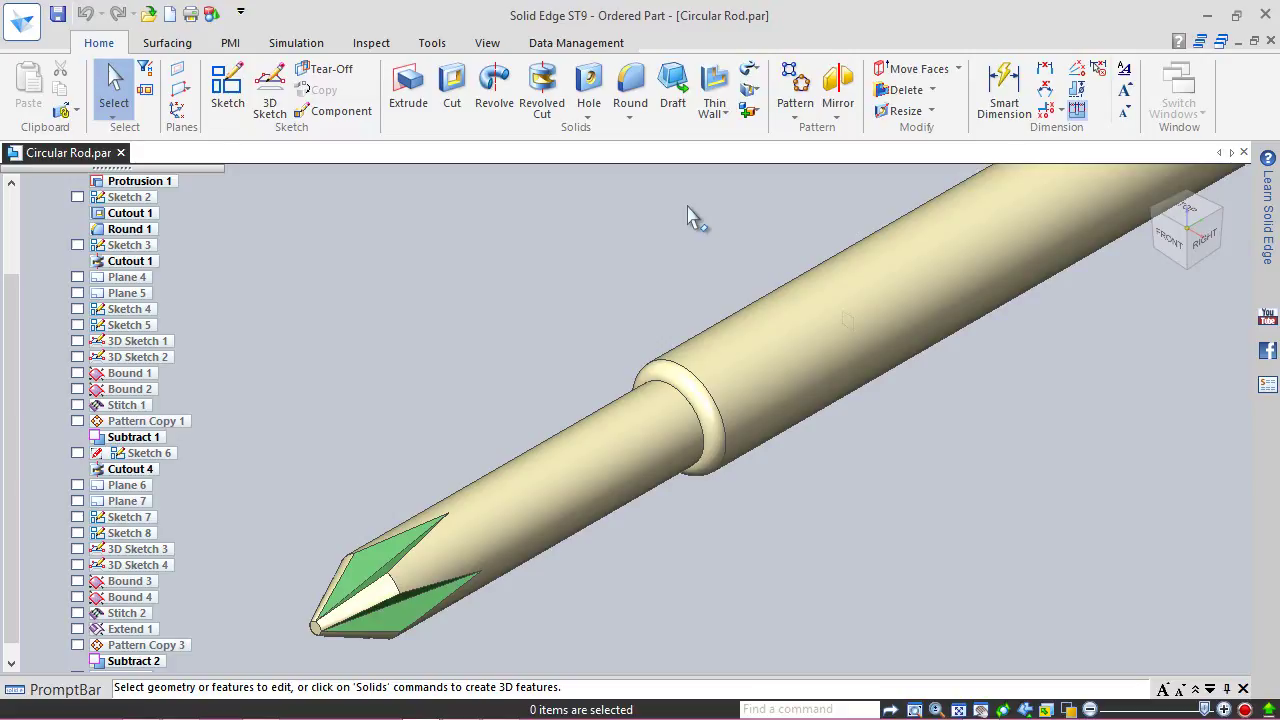
Step: Resize the new offset plane to about 0.380 by 0.473 in so it extends past the rod
click(850, 320)
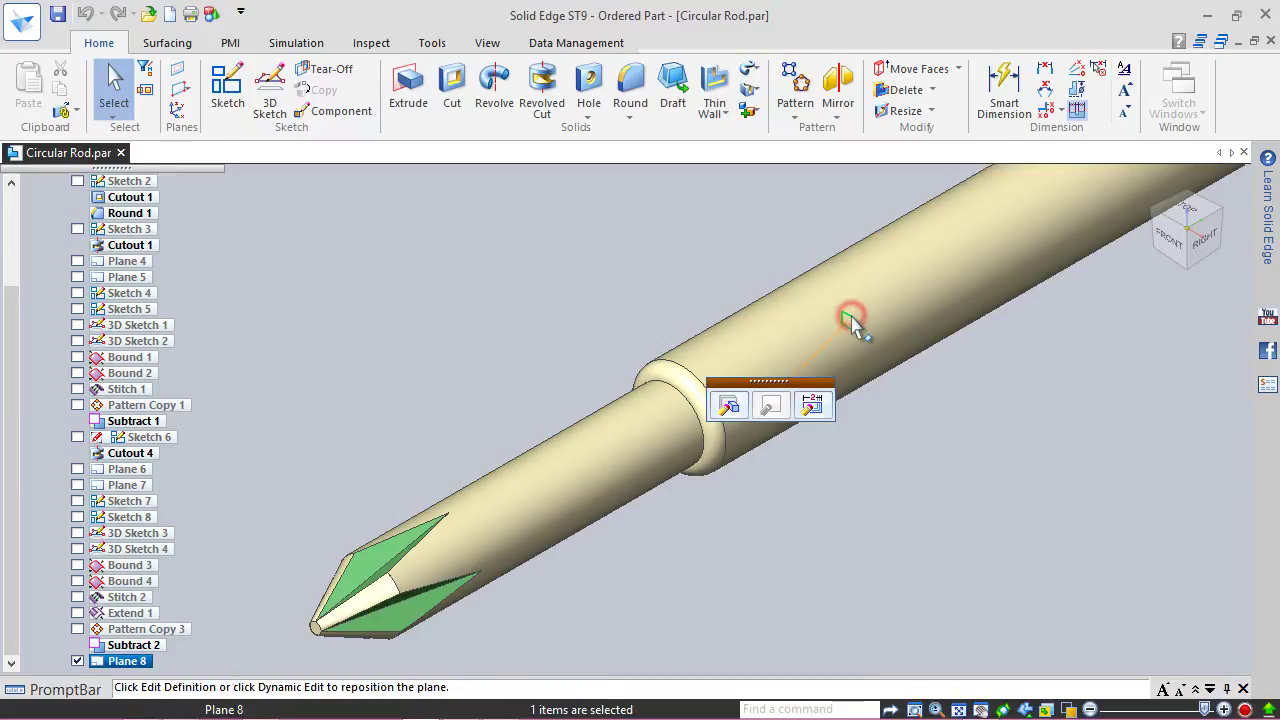
click(812, 404)
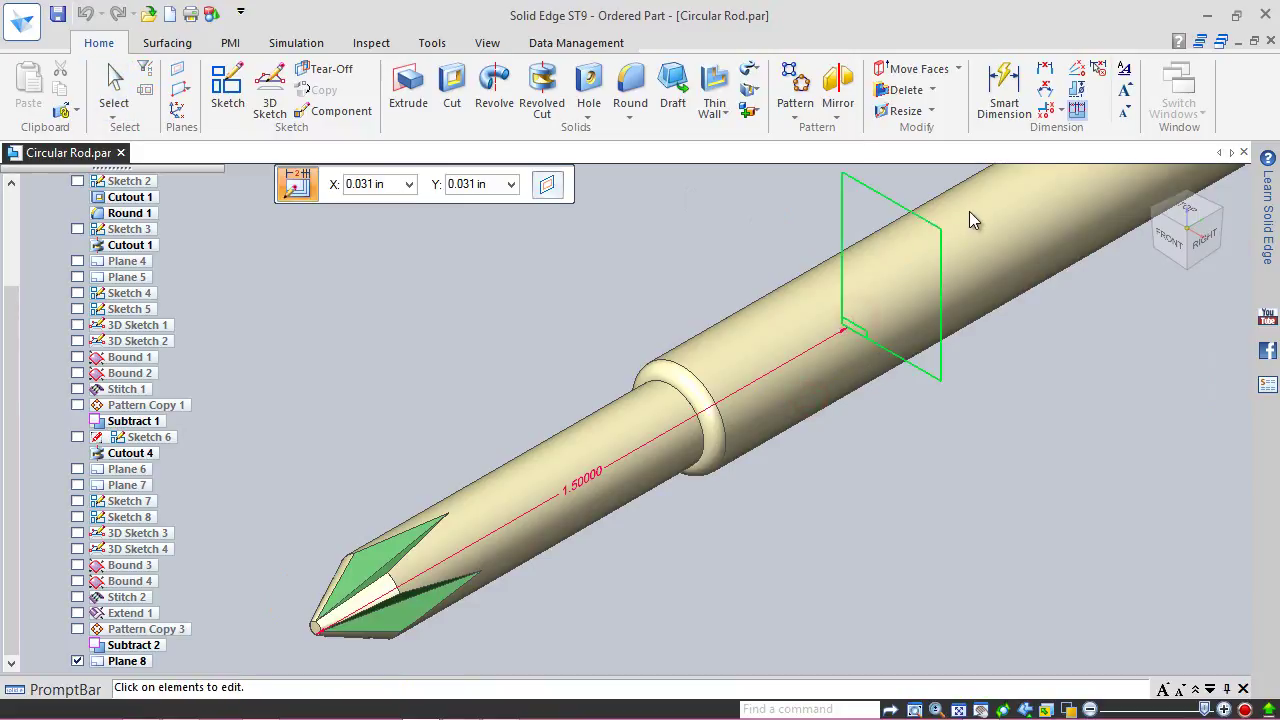
drag(842, 320, 722, 388)
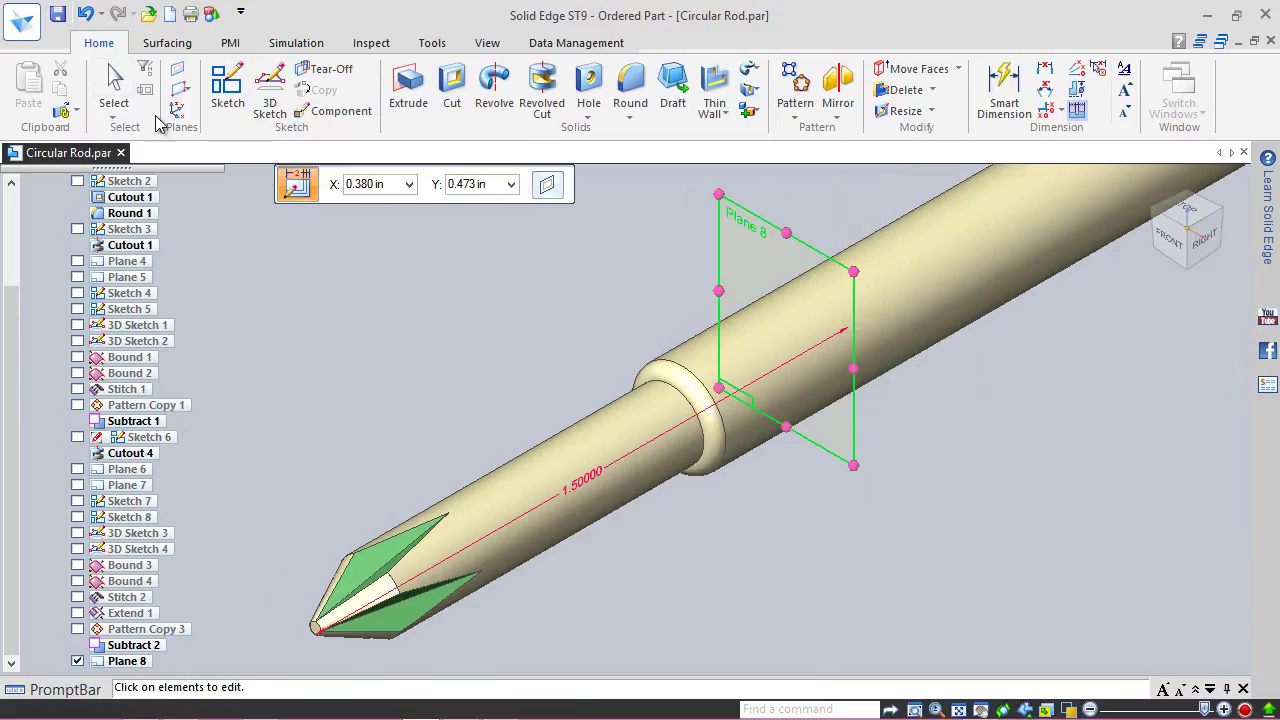
click(113, 85)
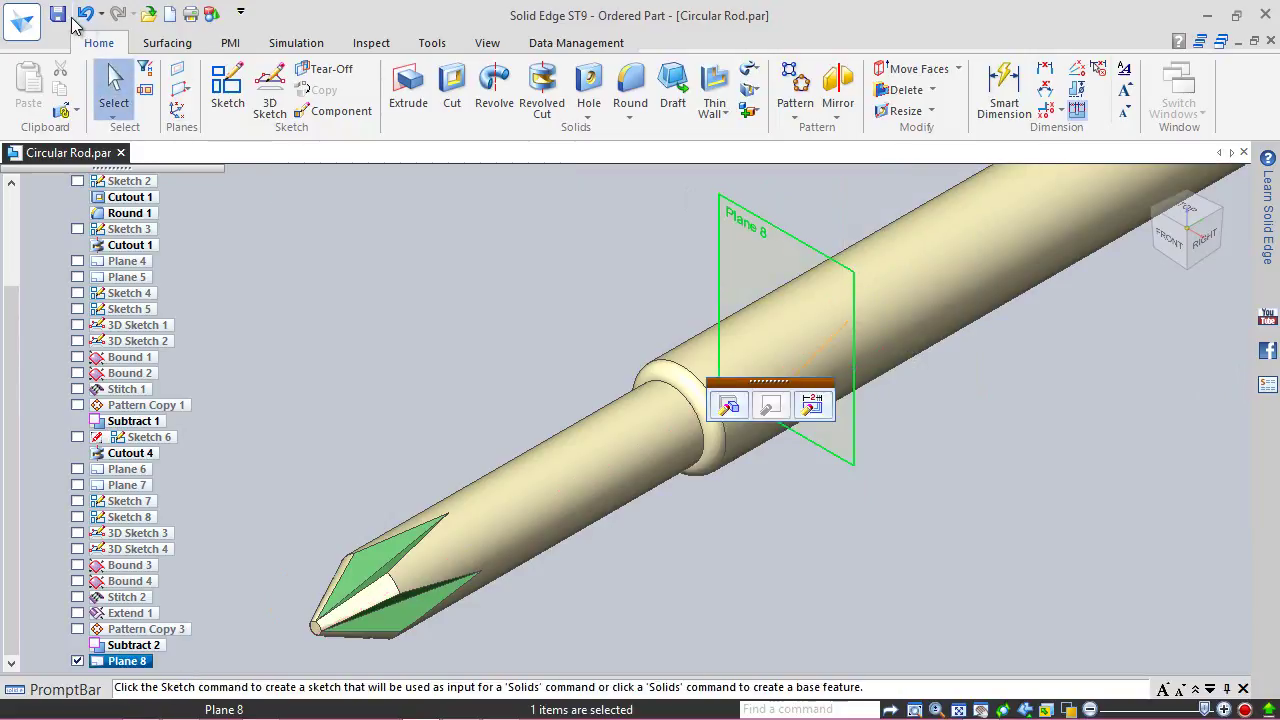
click(440, 202)
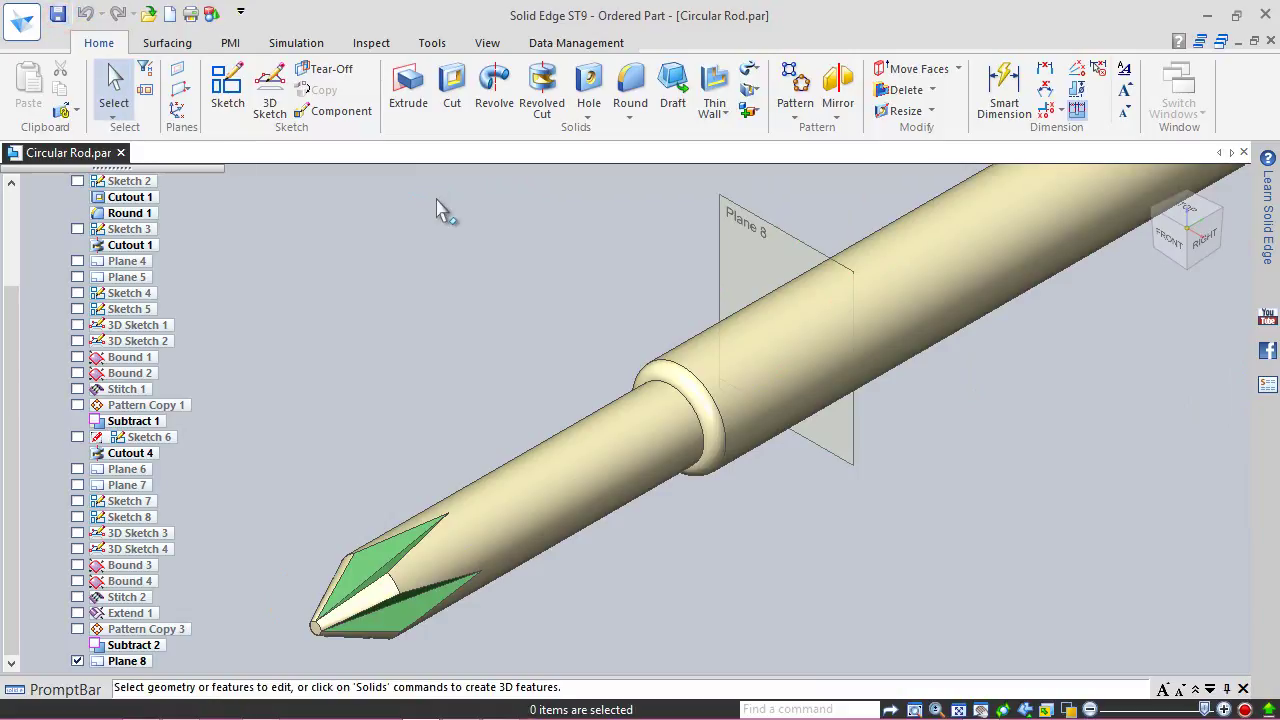
Step: Sketch a circle on the offset plane, centered on the origin and matching the rod's outer edge, and convert it to construction geometry
click(228, 95)
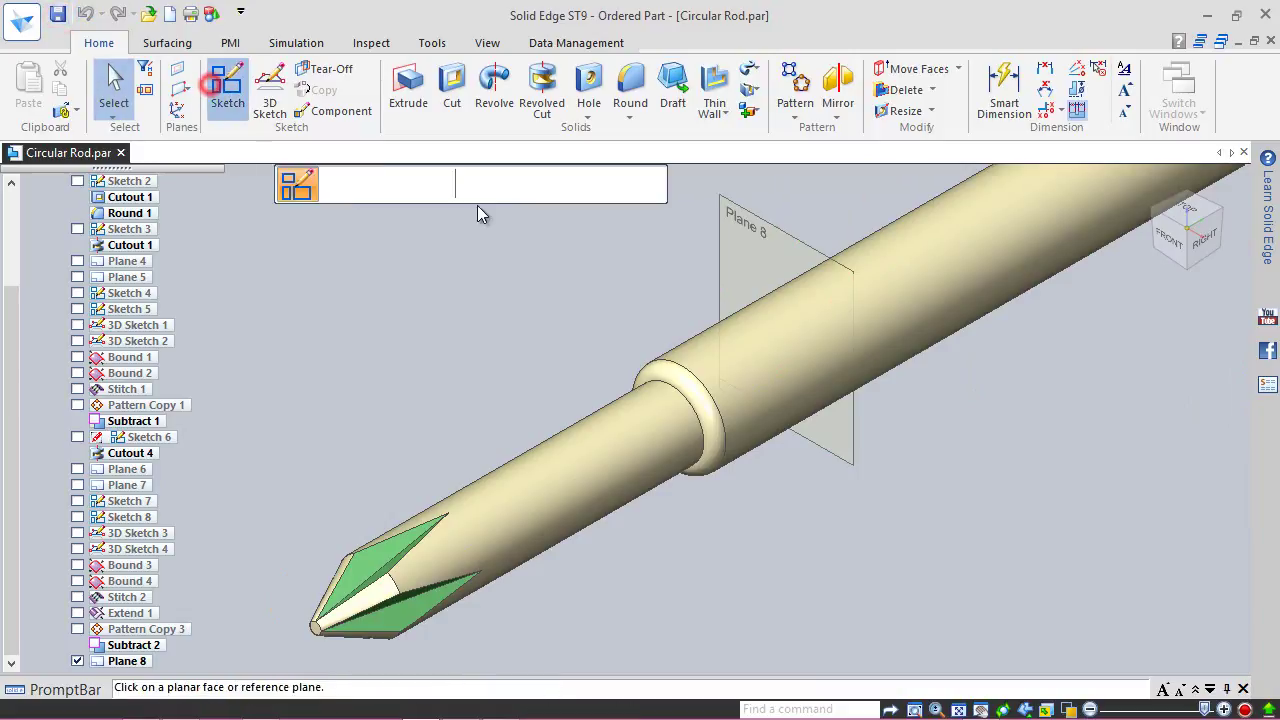
click(718, 211)
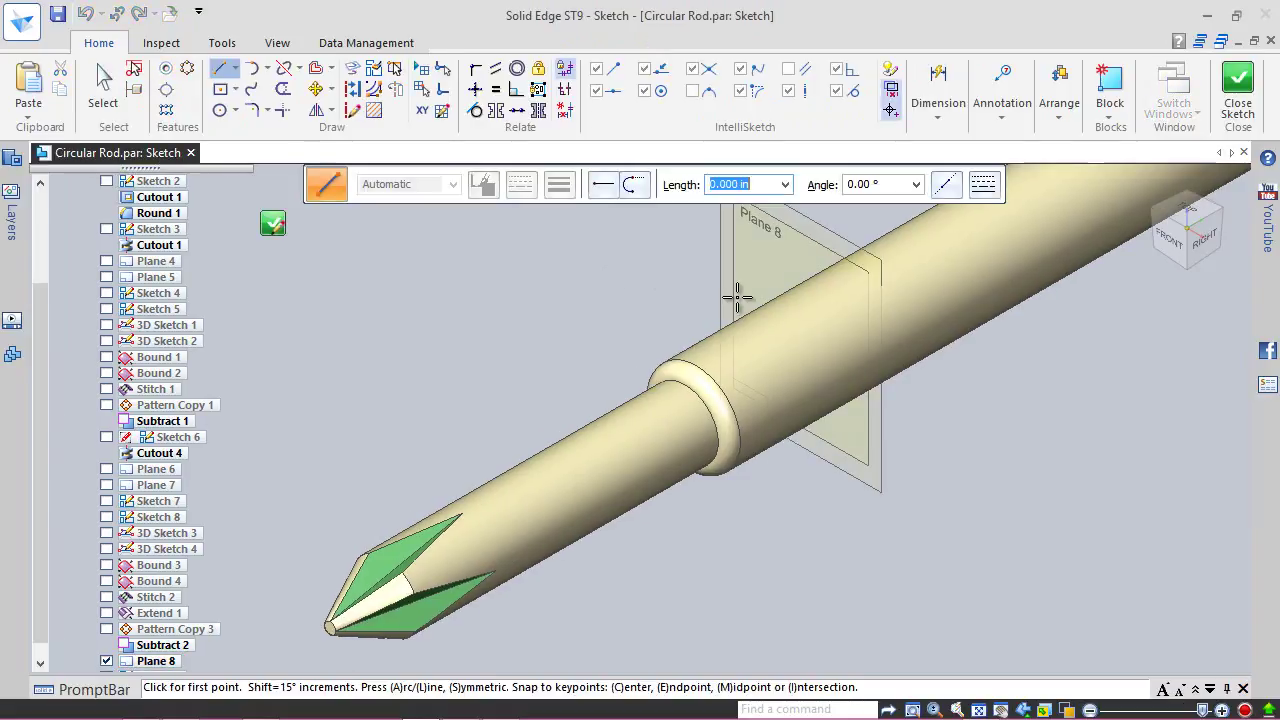
click(1173, 245)
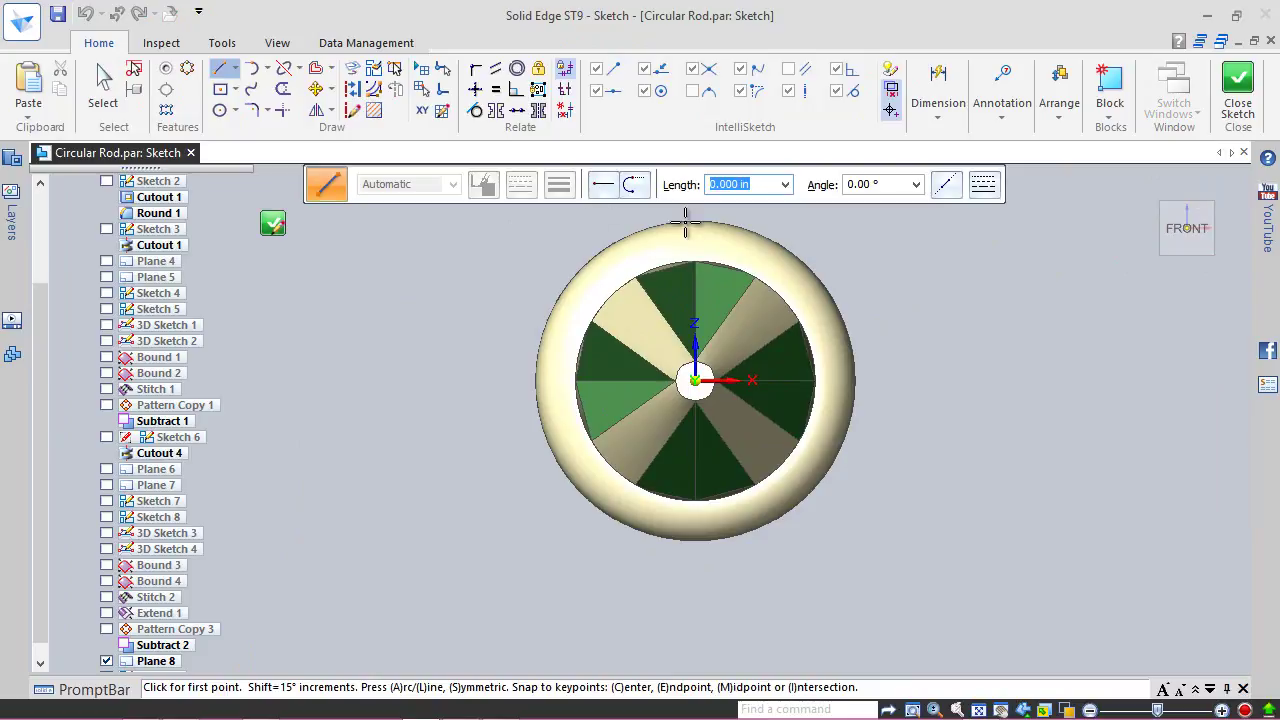
click(220, 110)
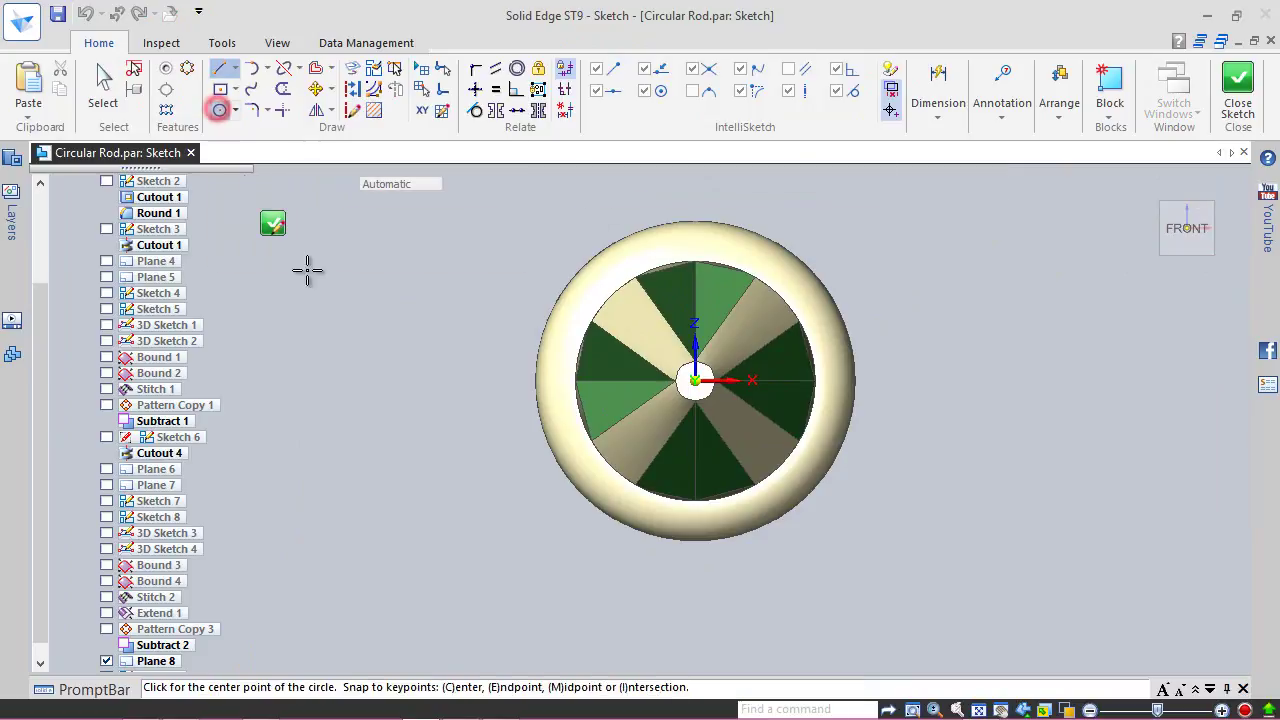
click(695, 380)
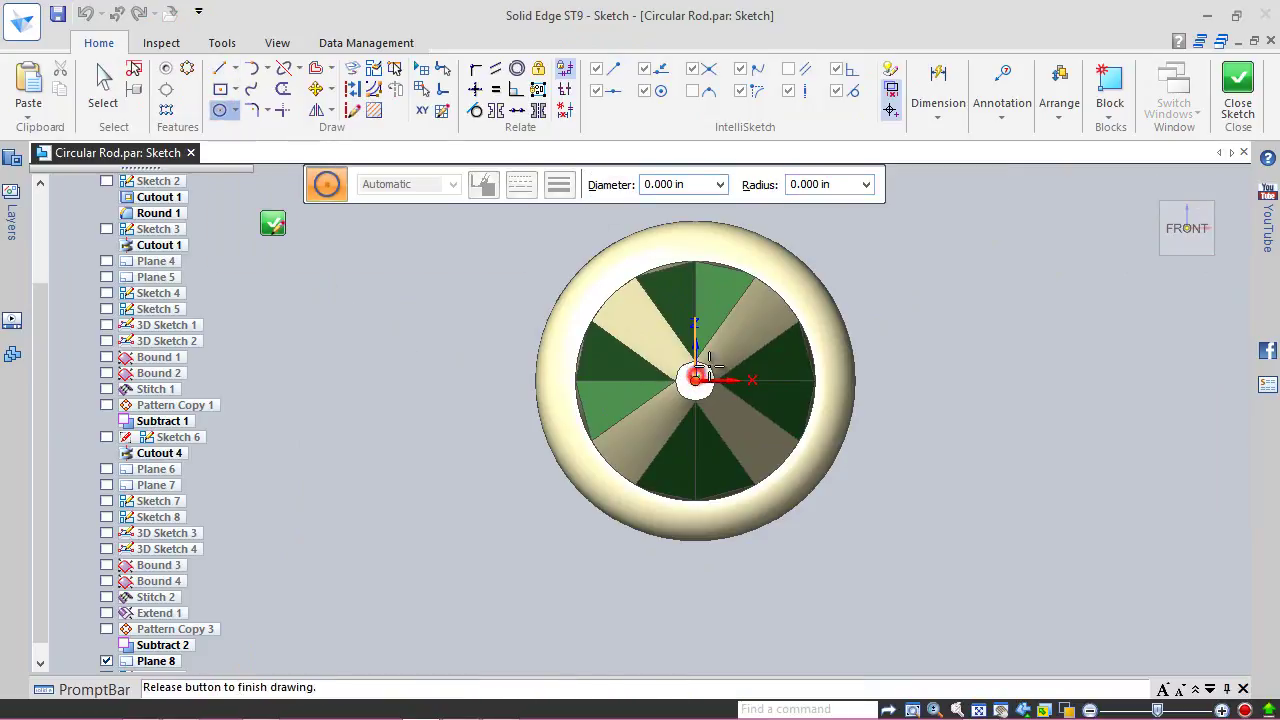
click(831, 291)
key(Escape)
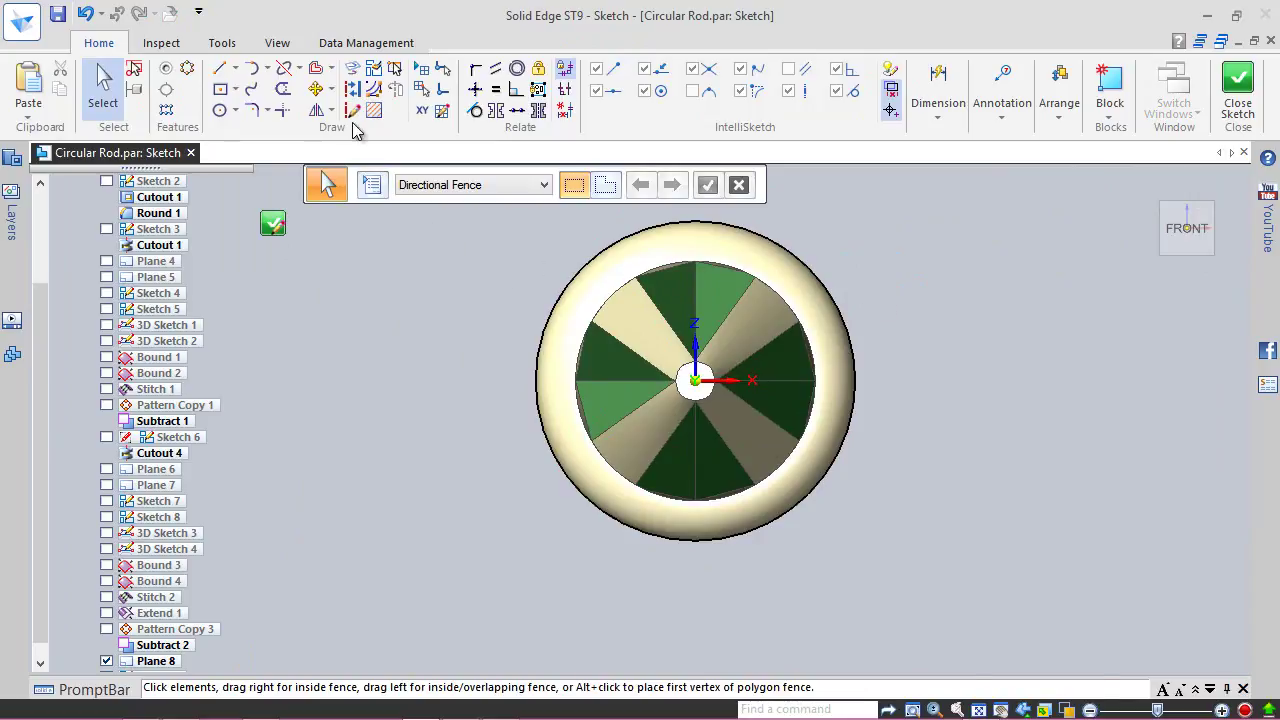
click(352, 89)
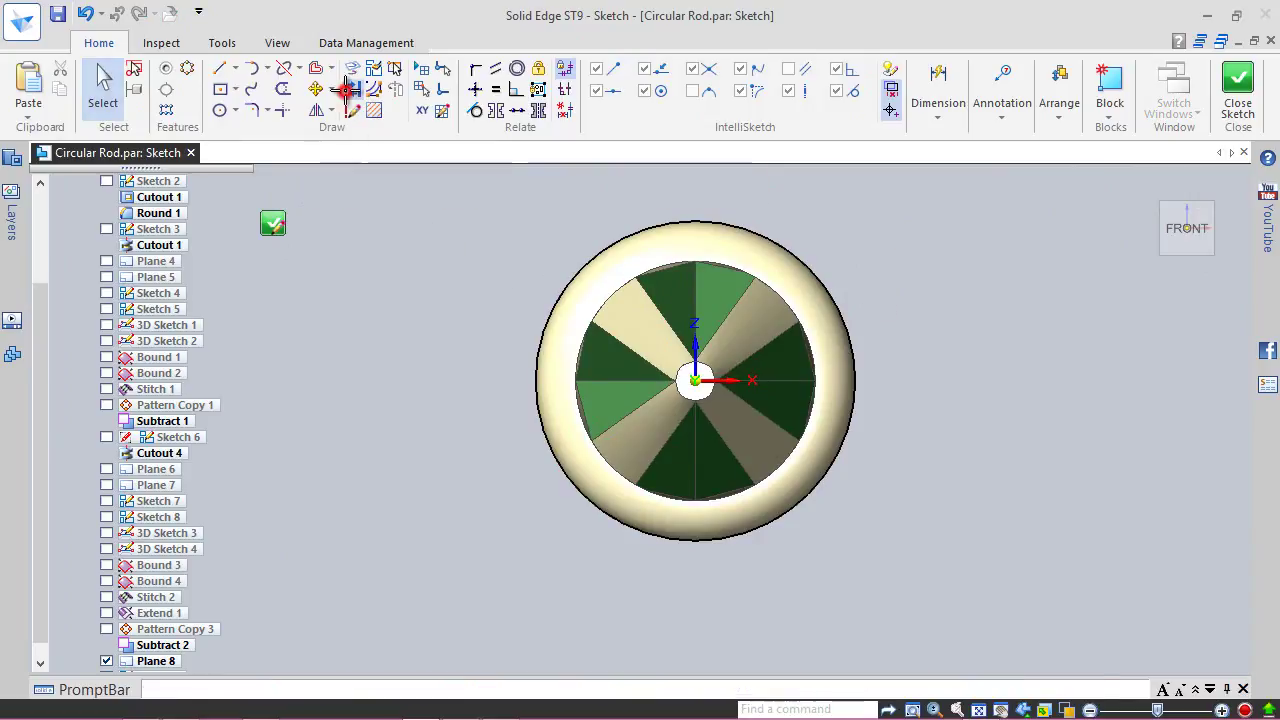
click(836, 295)
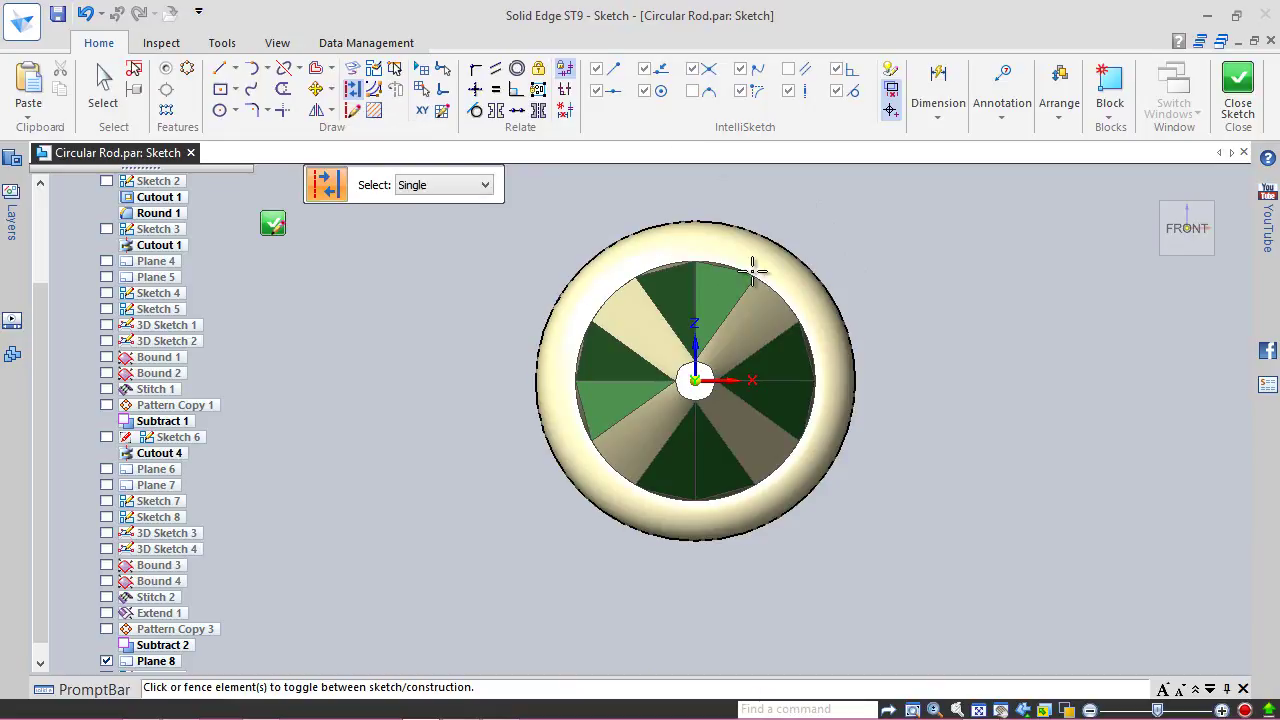
Step: Sketch a small two-point rectangle beside the construction circle, in line with the X axis and clear of the rod
click(238, 88)
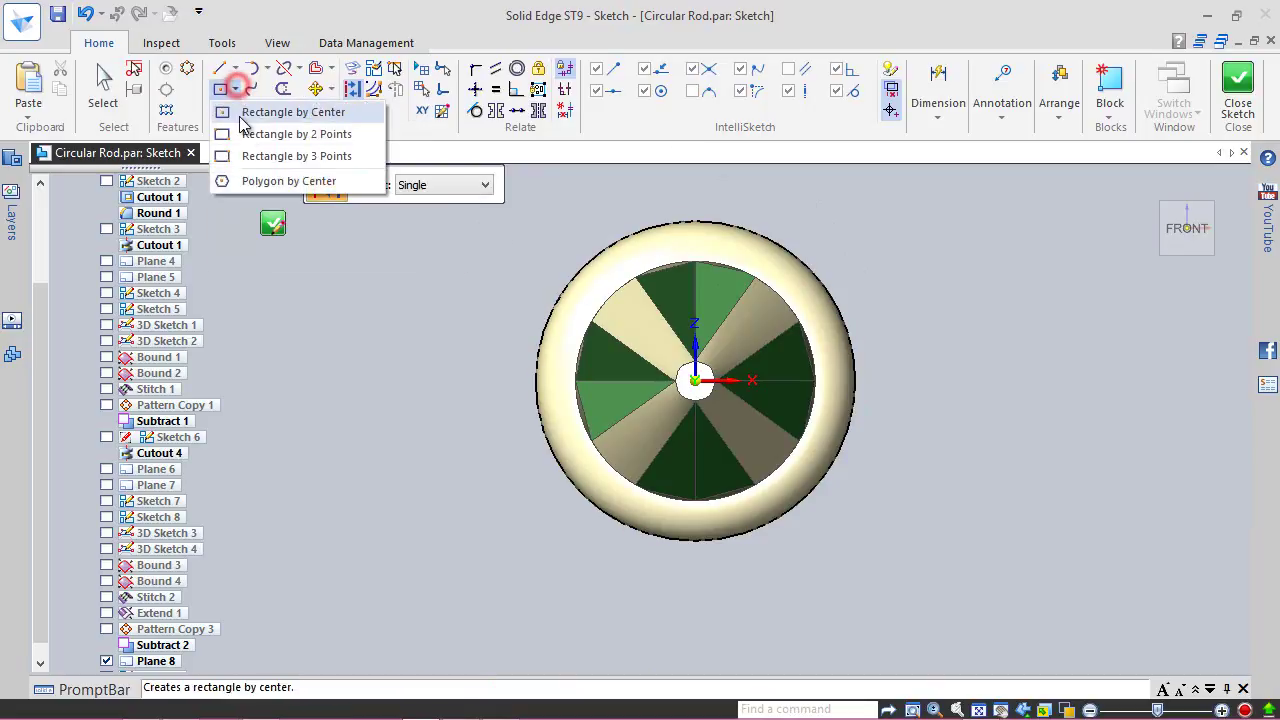
click(268, 134)
scroll(914, 376, up, 2)
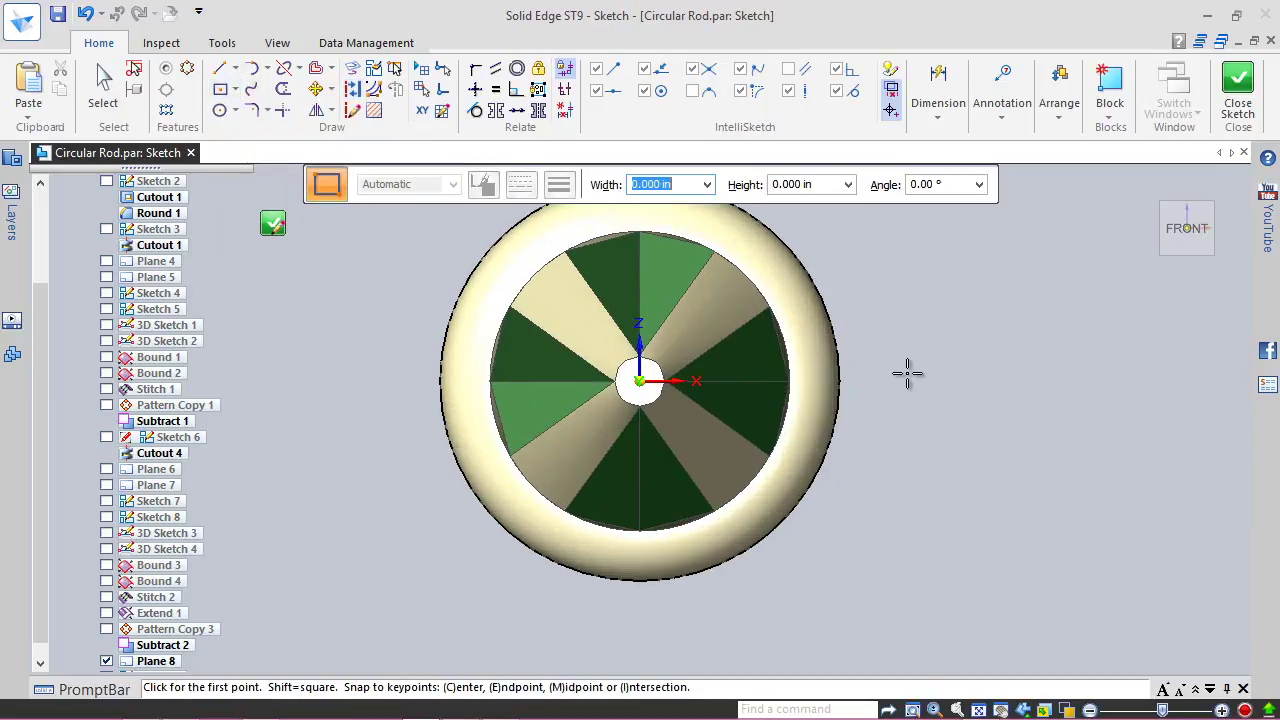
click(868, 356)
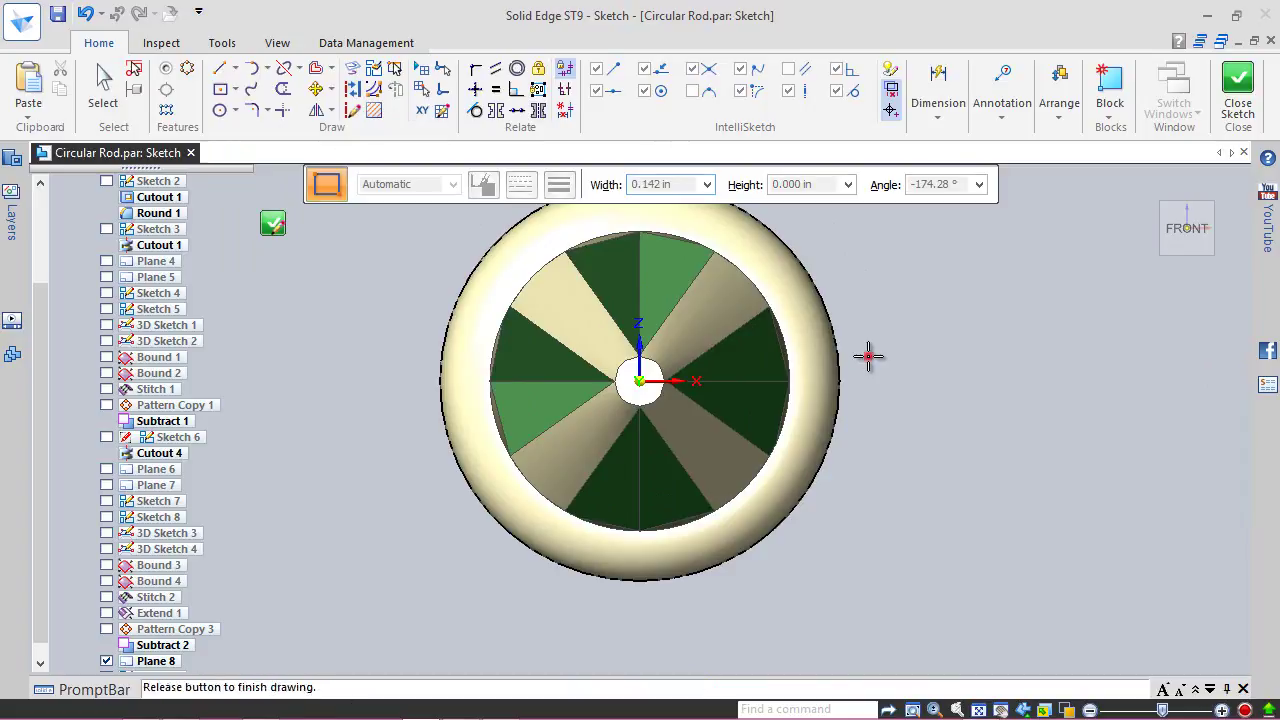
click(944, 432)
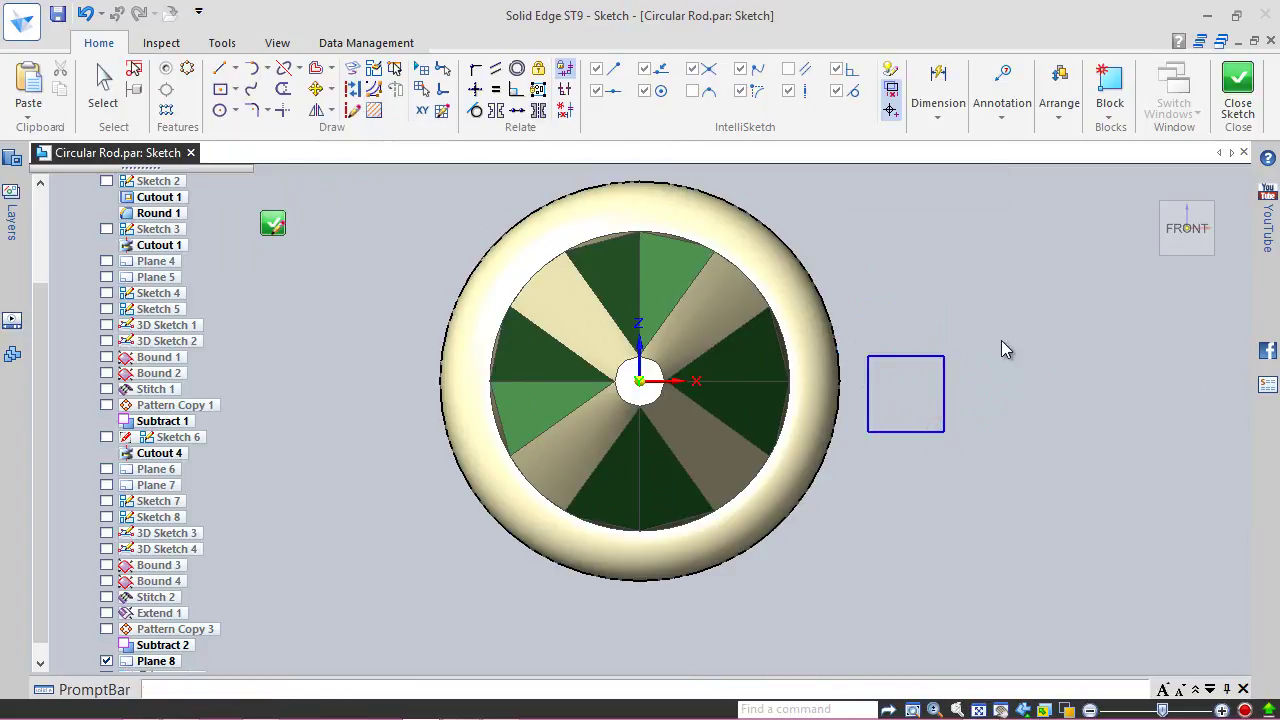
Step: Align the midpoint of the rectangle's edge facing the rod horizontally with the origin
click(476, 70)
click(866, 394)
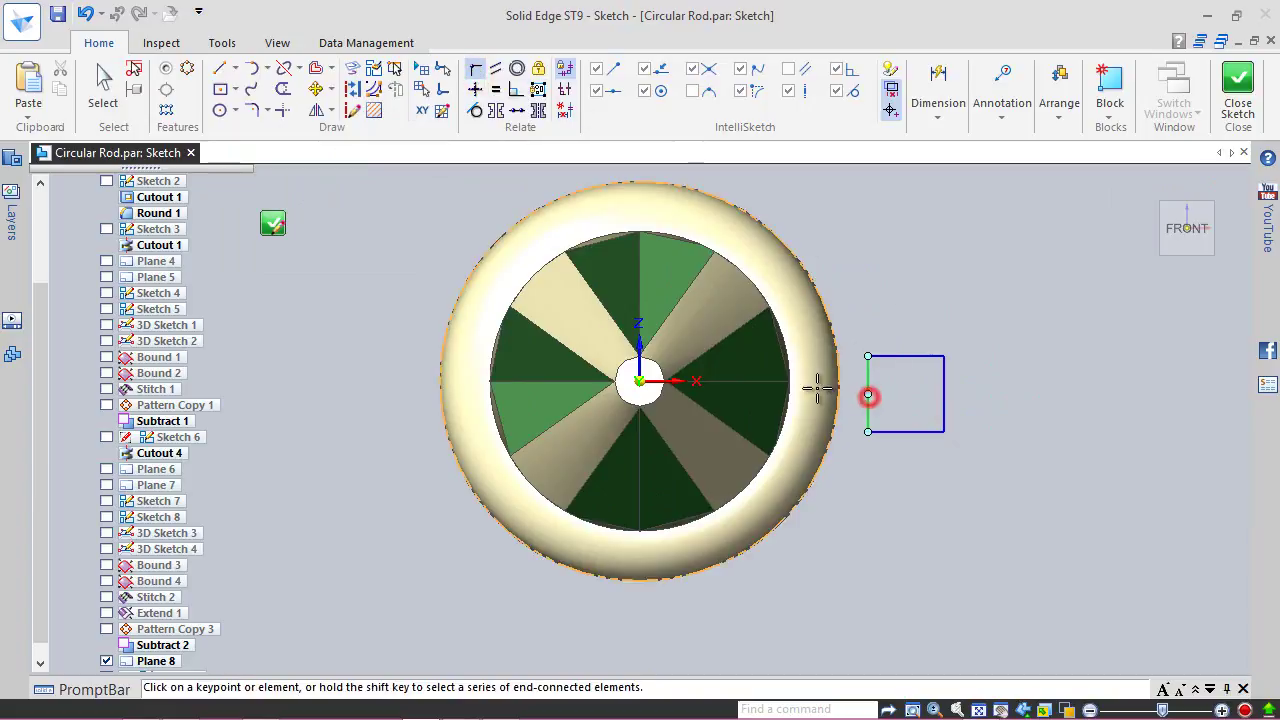
click(676, 380)
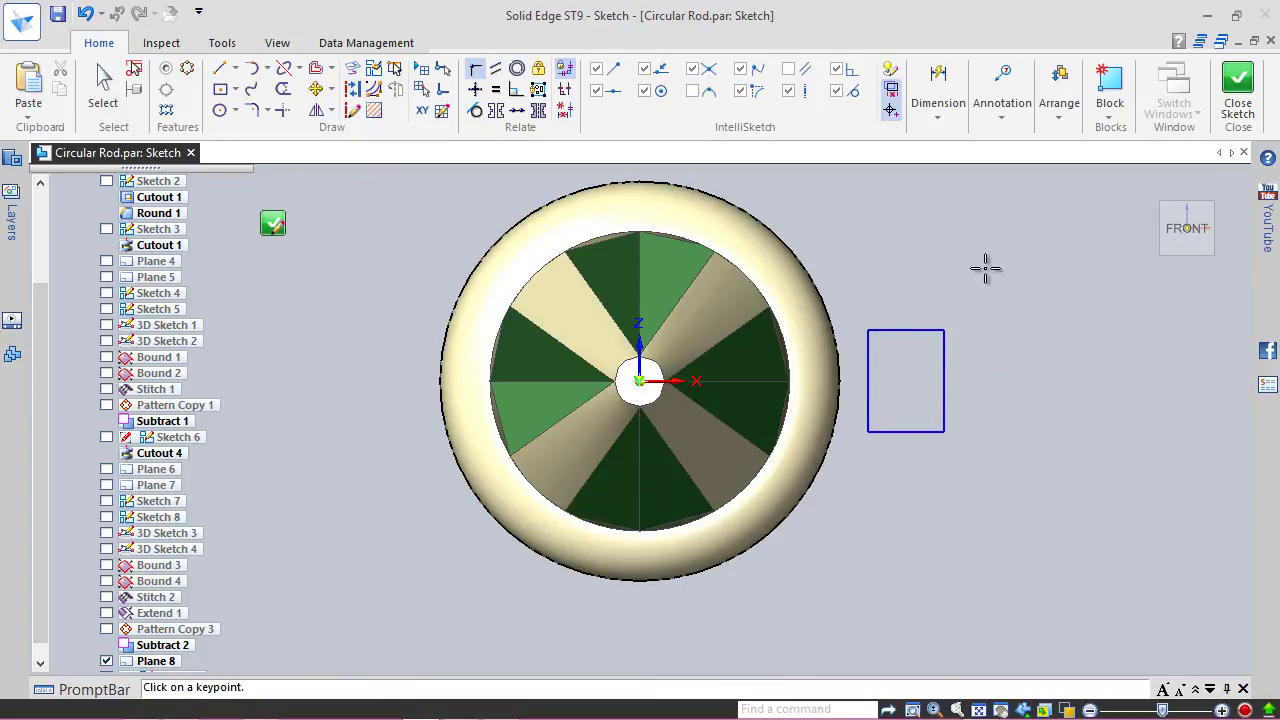
Step: Connect the two rod-side corners of the rectangle to the construction circle
click(867, 330)
click(829, 345)
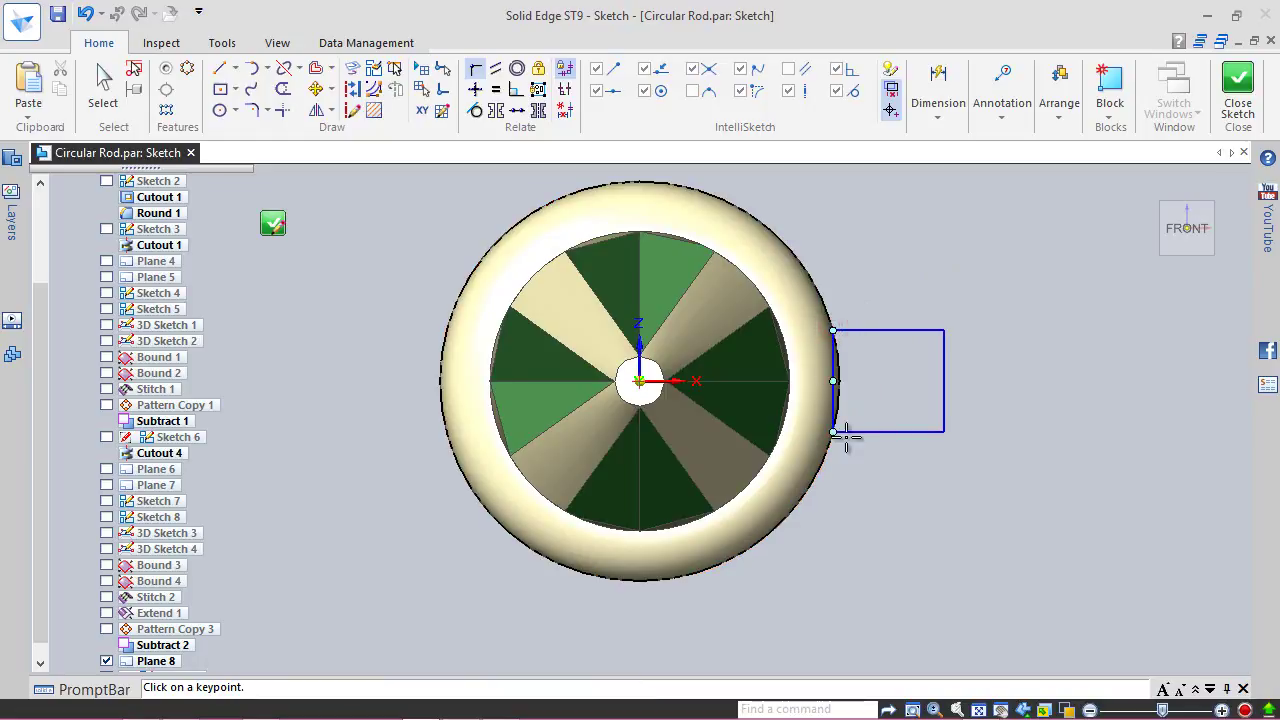
scroll(909, 366, up, 1)
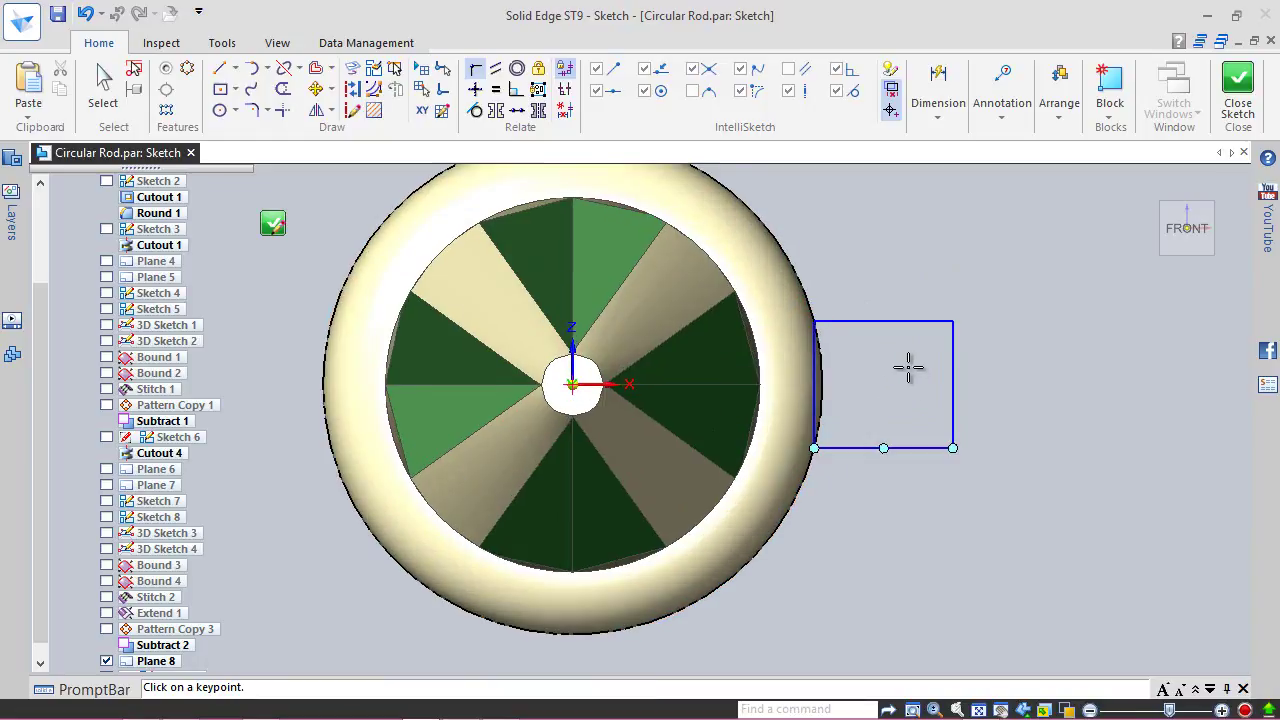
Step: Dimension the rectangle to 0.03223 in wide and 0.03125 in high
right_click(996, 259)
click(945, 266)
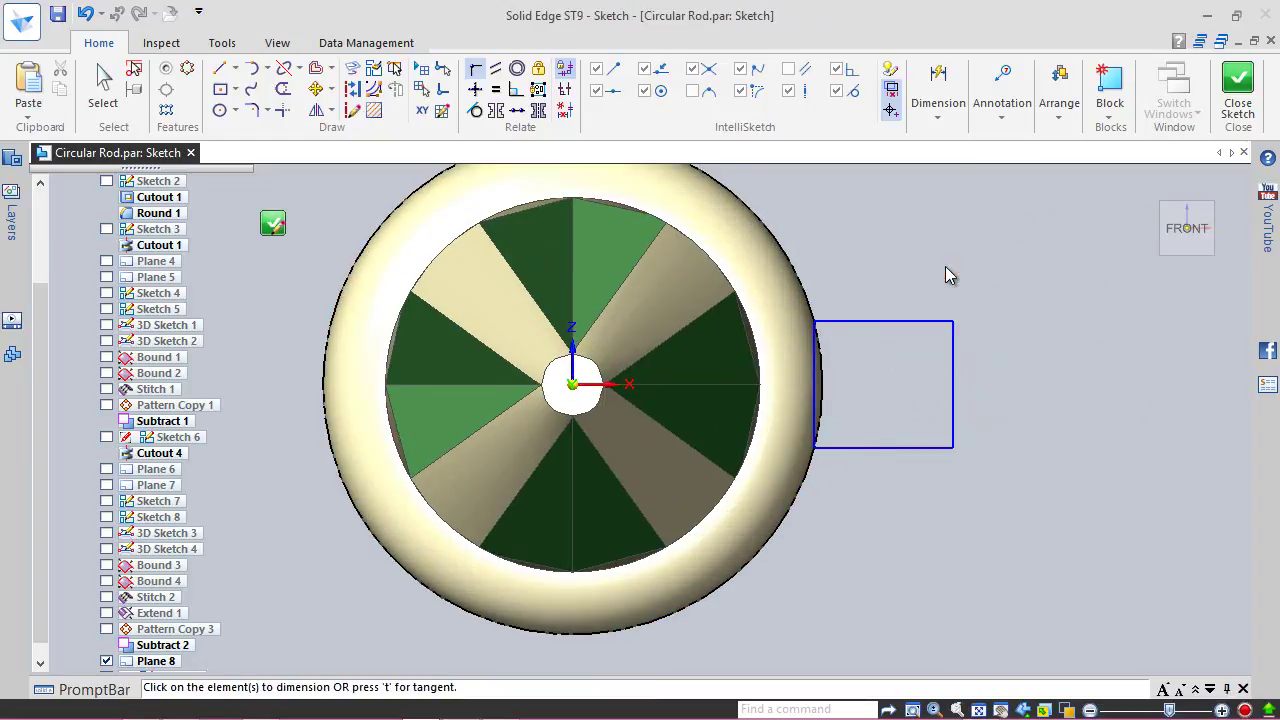
click(893, 323)
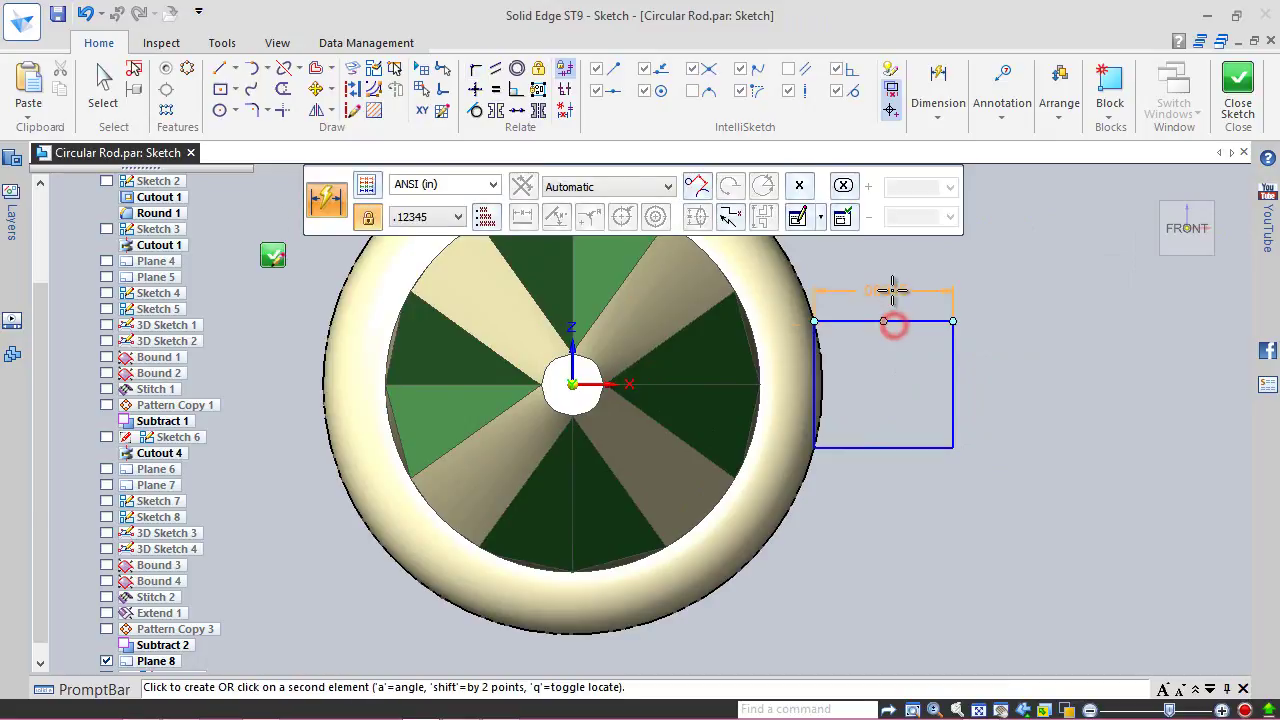
click(891, 288)
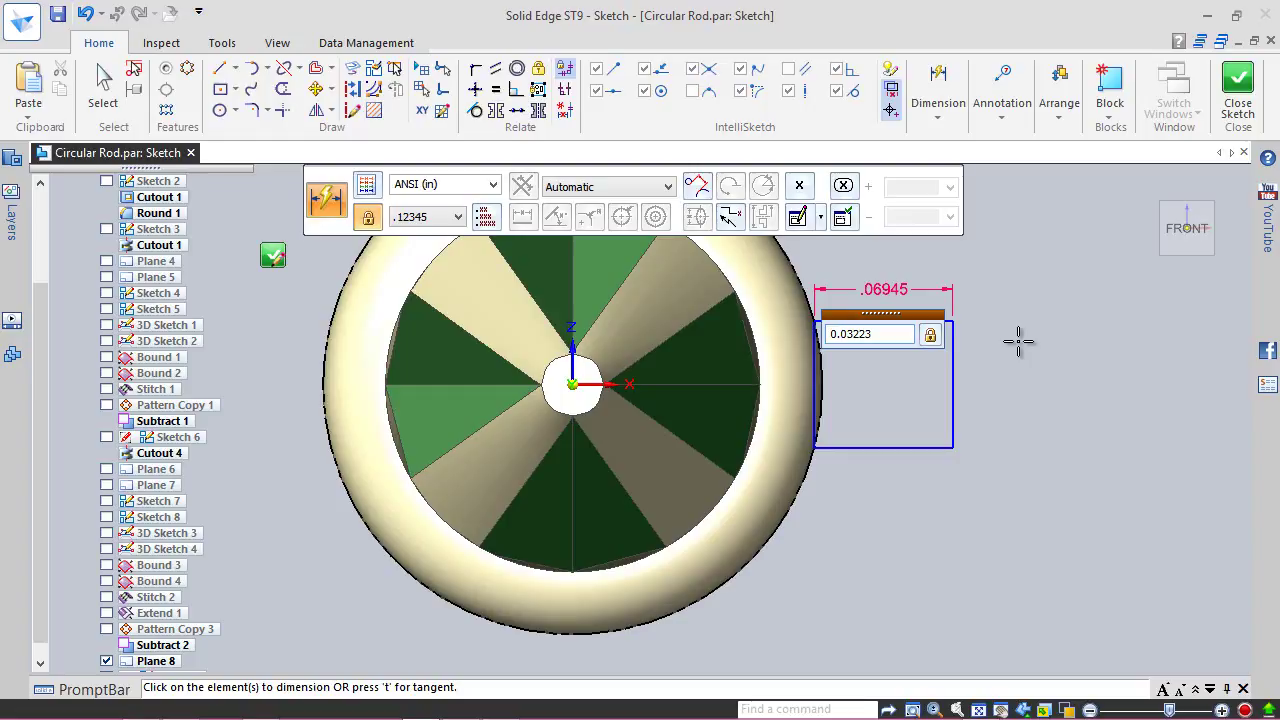
key(Return)
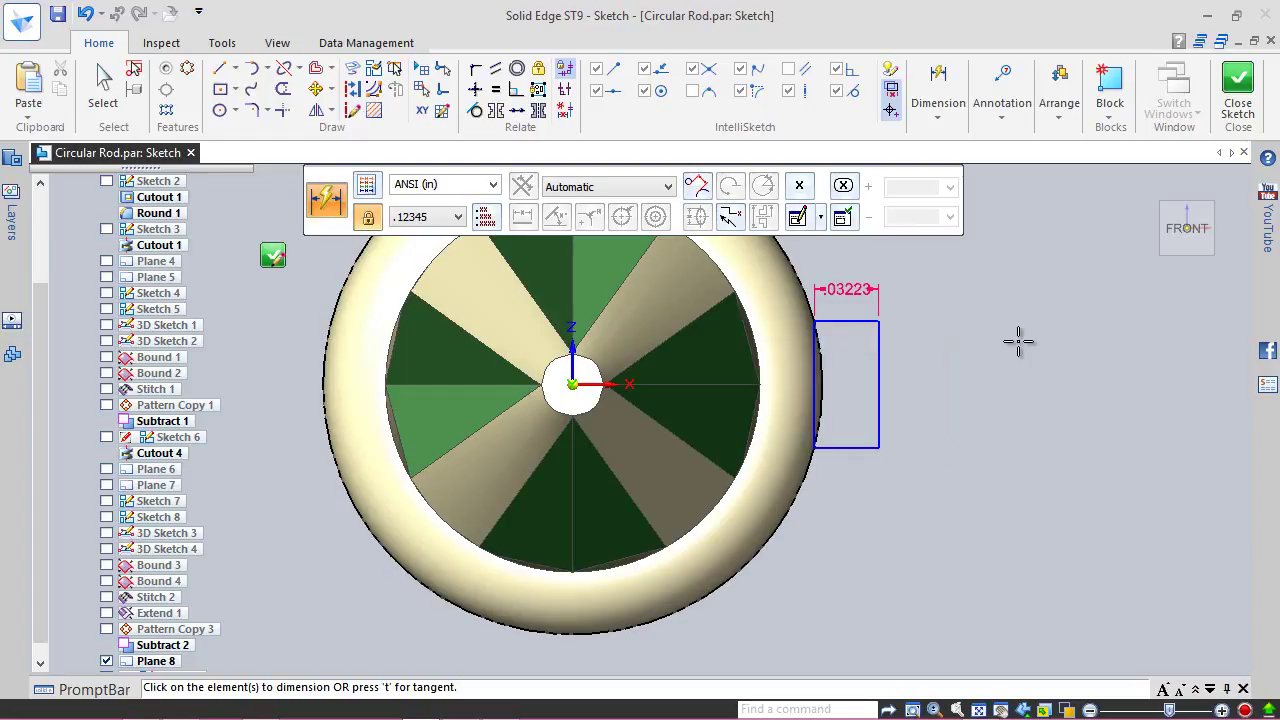
click(876, 374)
click(935, 385)
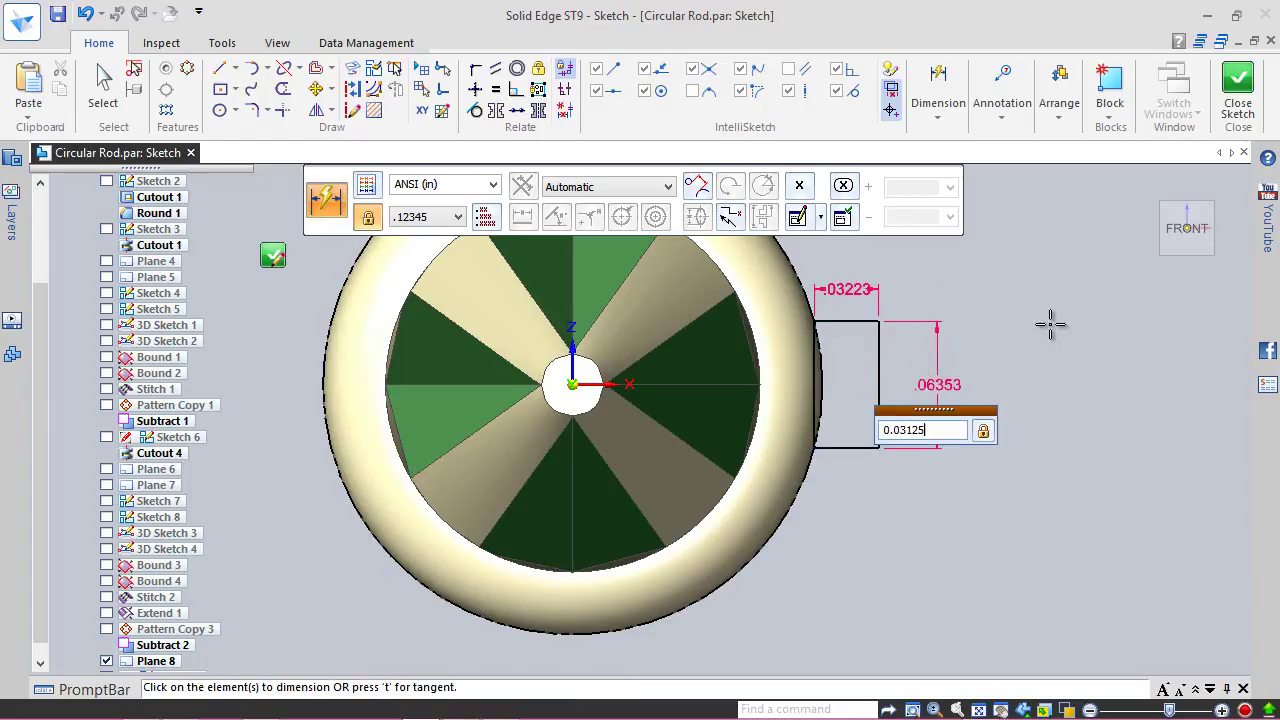
key(Return)
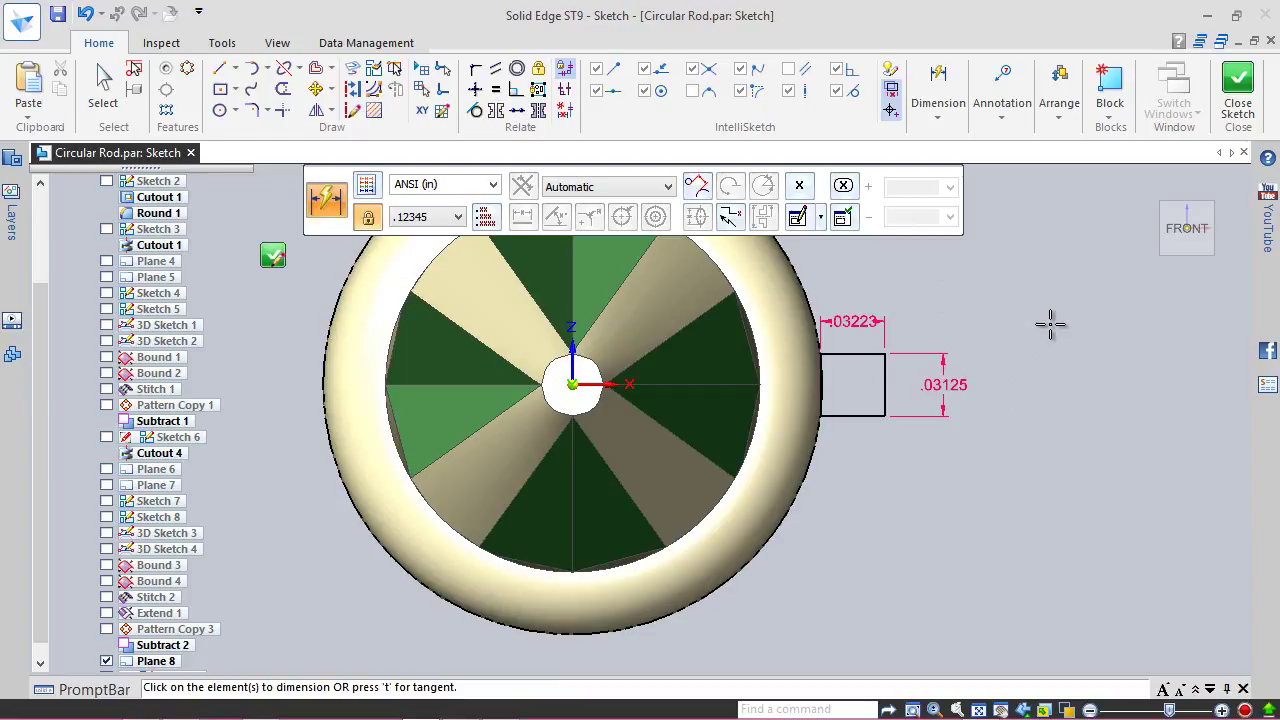
key(Escape)
Step: Convert the rectangle's rod-side edge to construction geometry
scroll(877, 362, up, 4)
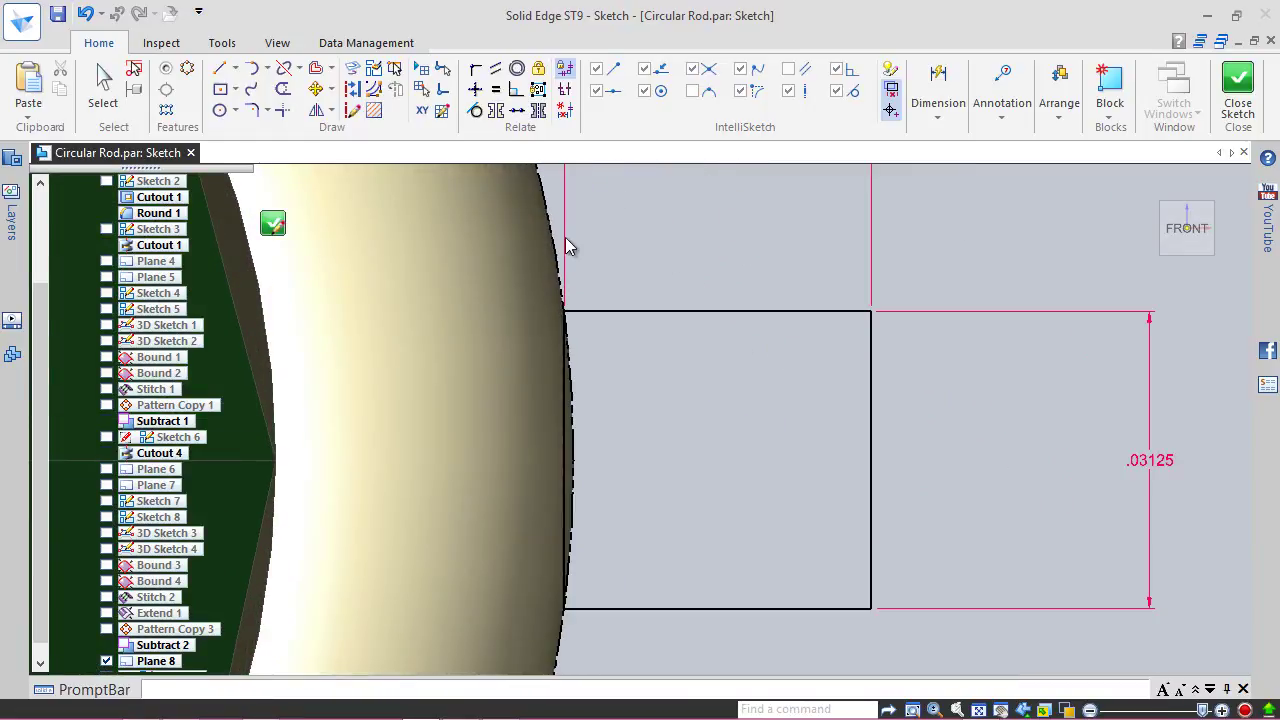
click(352, 88)
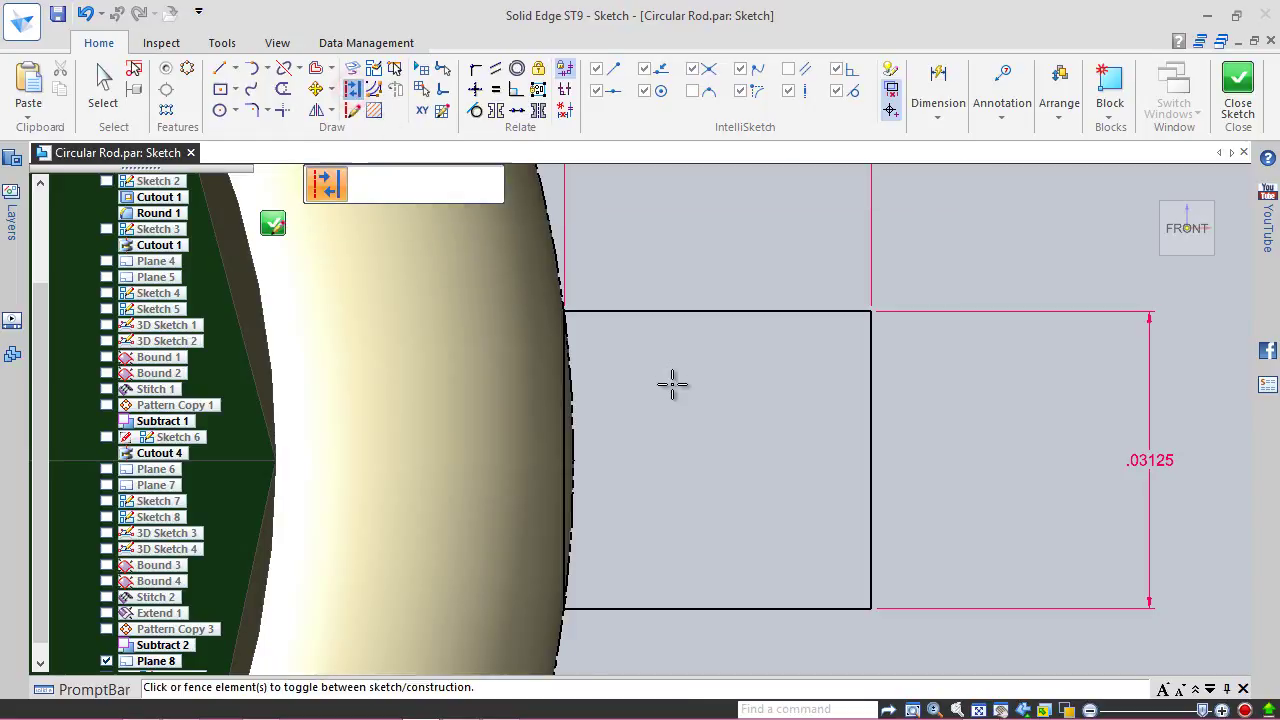
click(565, 408)
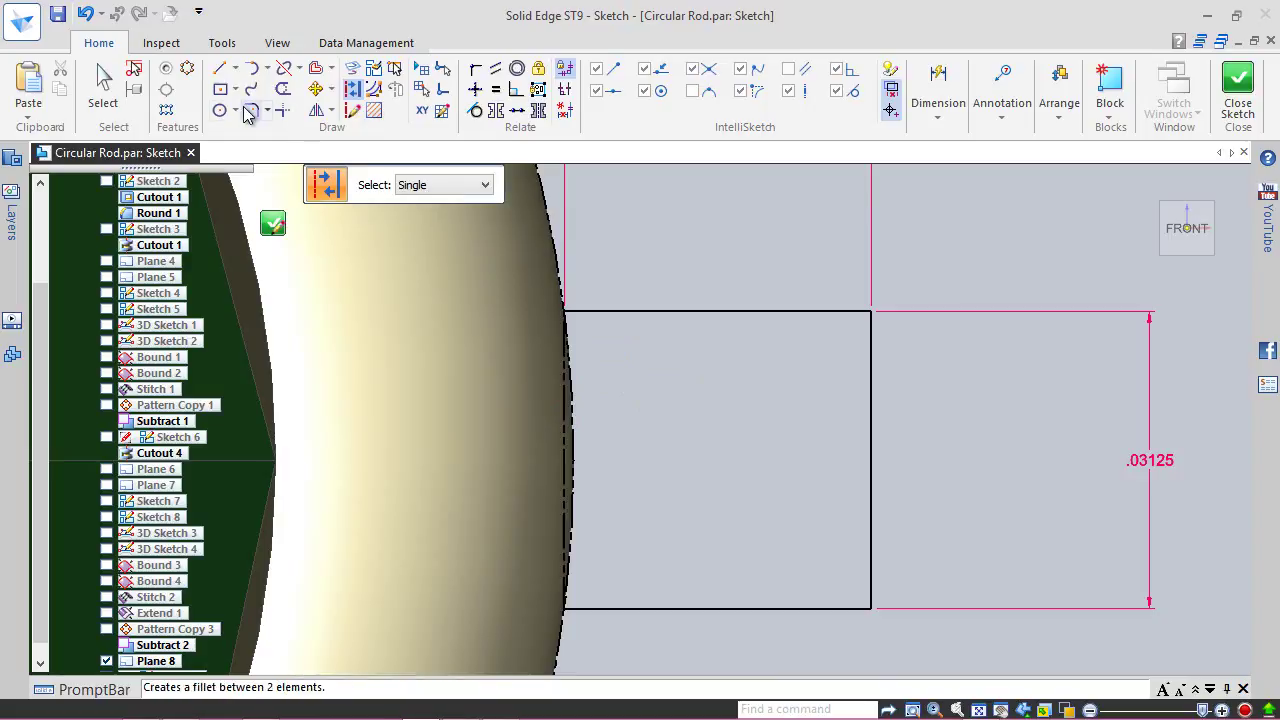
Step: Draw a center-point arc about the origin with a 0.125 in radius, joining the rectangle's two rod-side corners
click(266, 68)
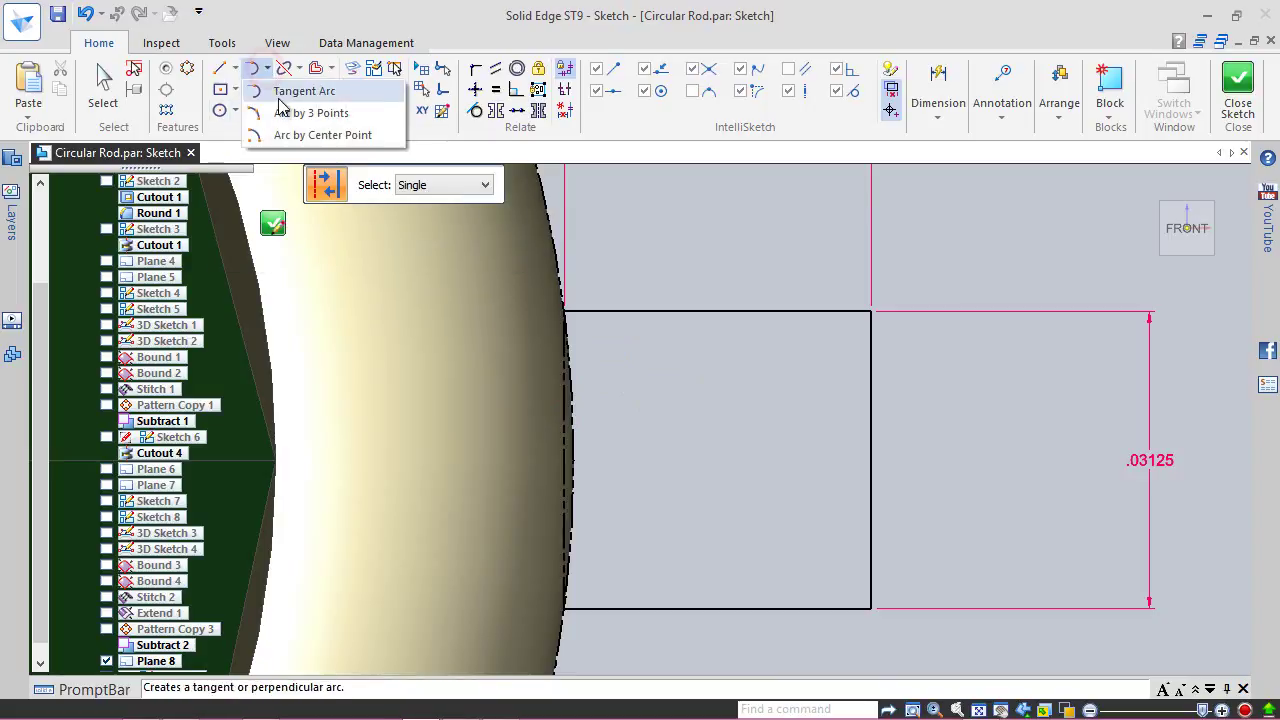
click(309, 138)
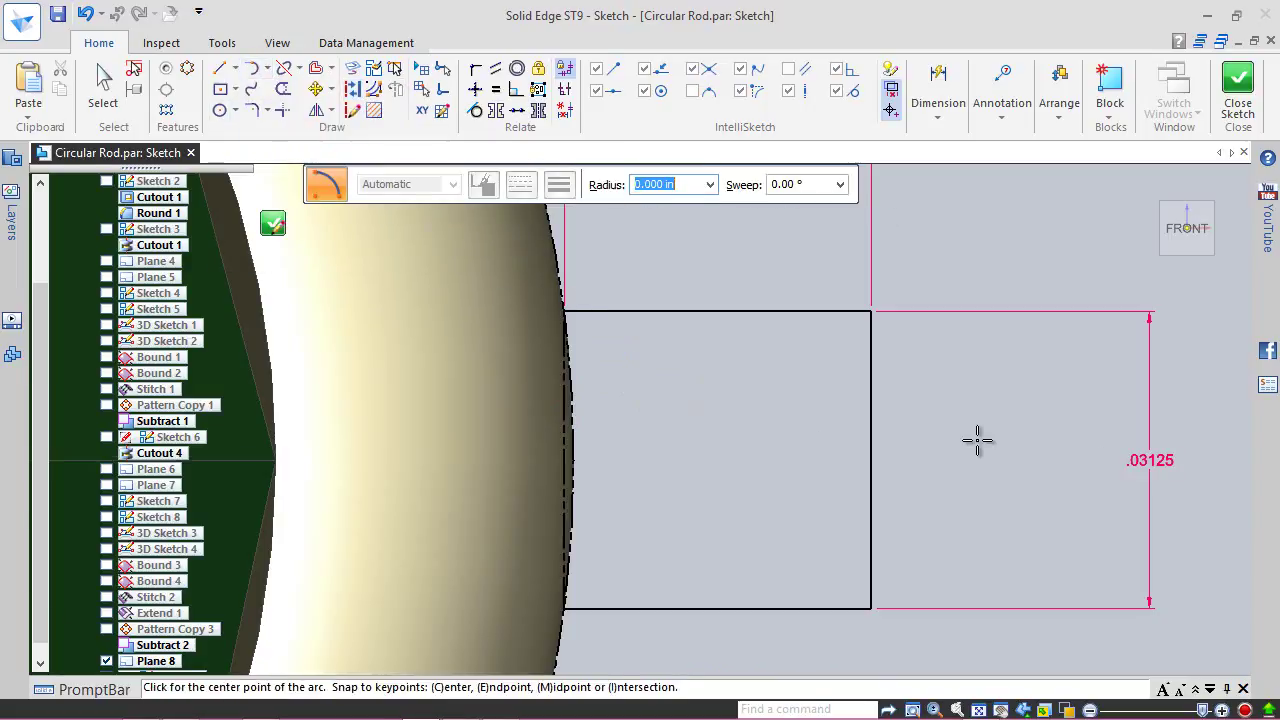
scroll(957, 437, down, 5)
click(560, 446)
scroll(897, 434, up, 5)
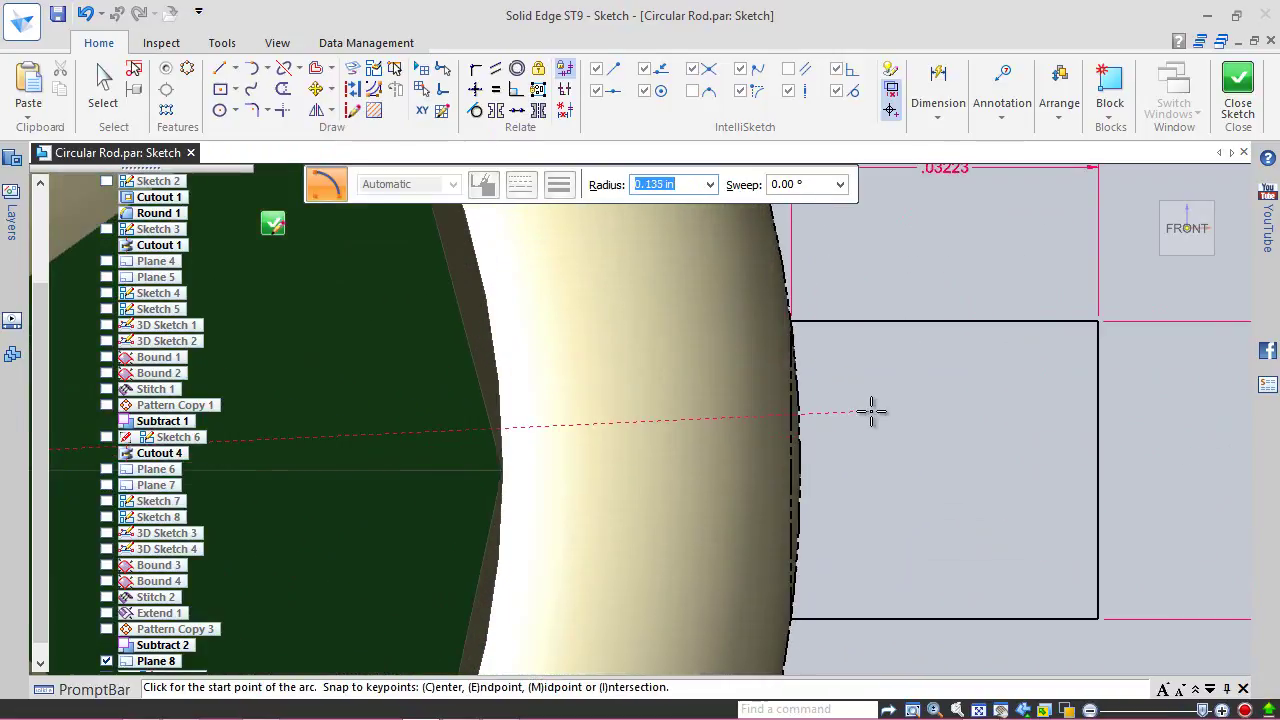
scroll(871, 411, up, 1)
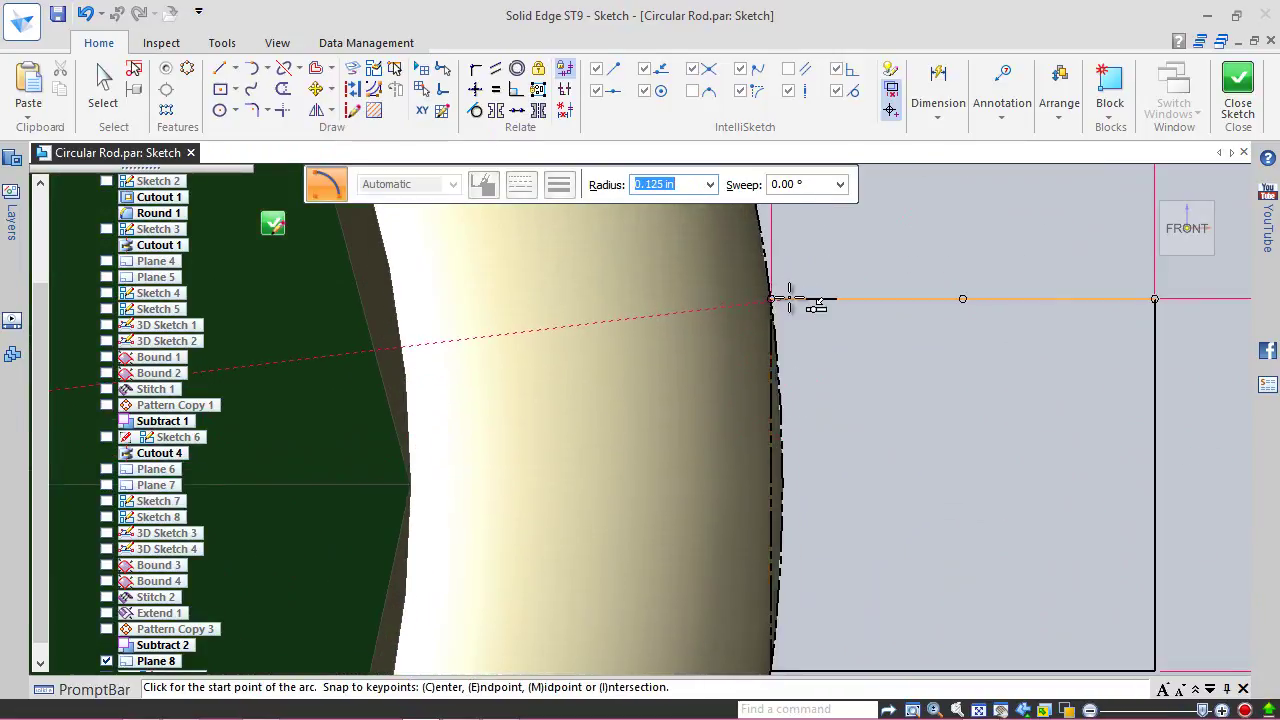
click(775, 298)
scroll(814, 366, down, 3)
scroll(837, 457, up, 2)
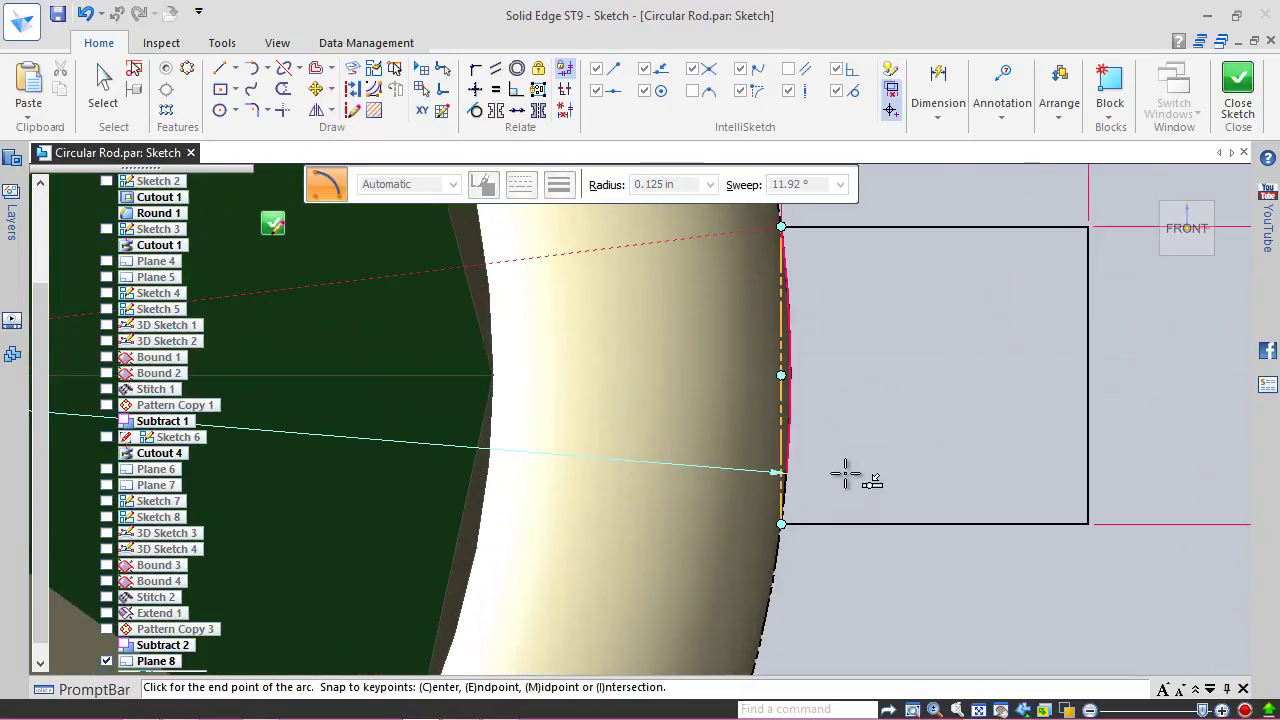
scroll(845, 475, up, 1)
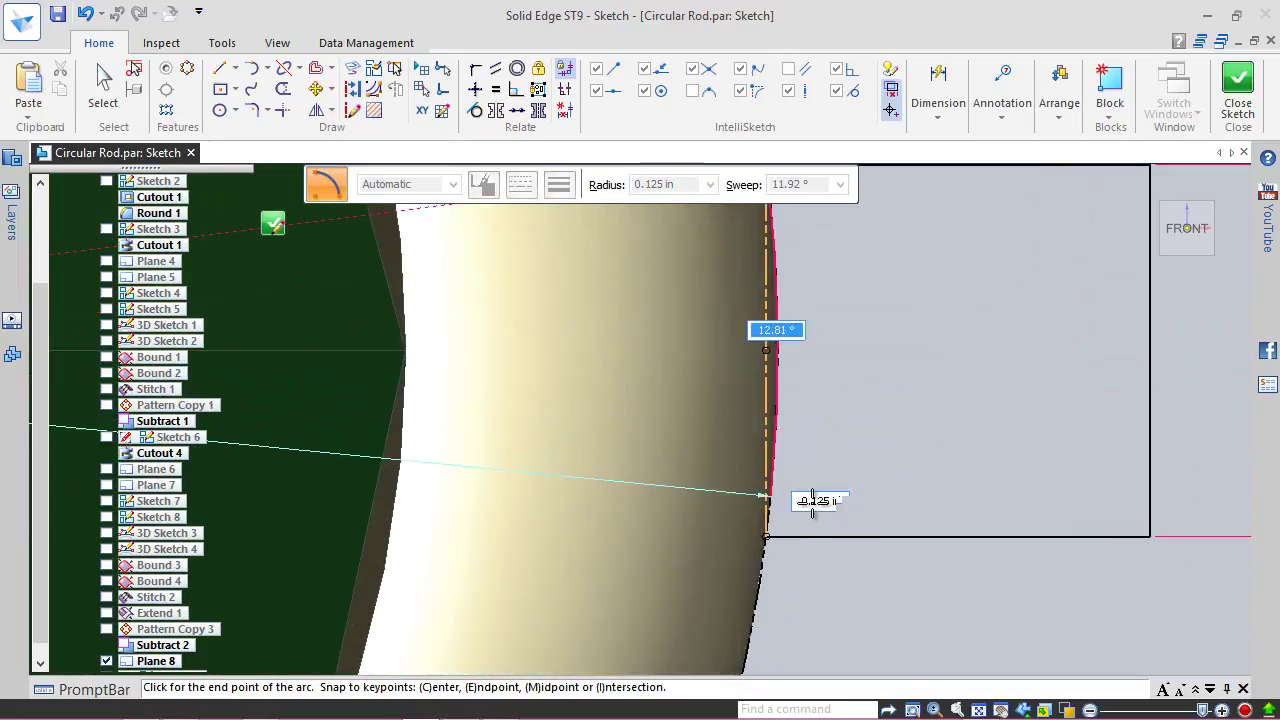
click(766, 537)
key(Escape)
scroll(828, 470, down, 2)
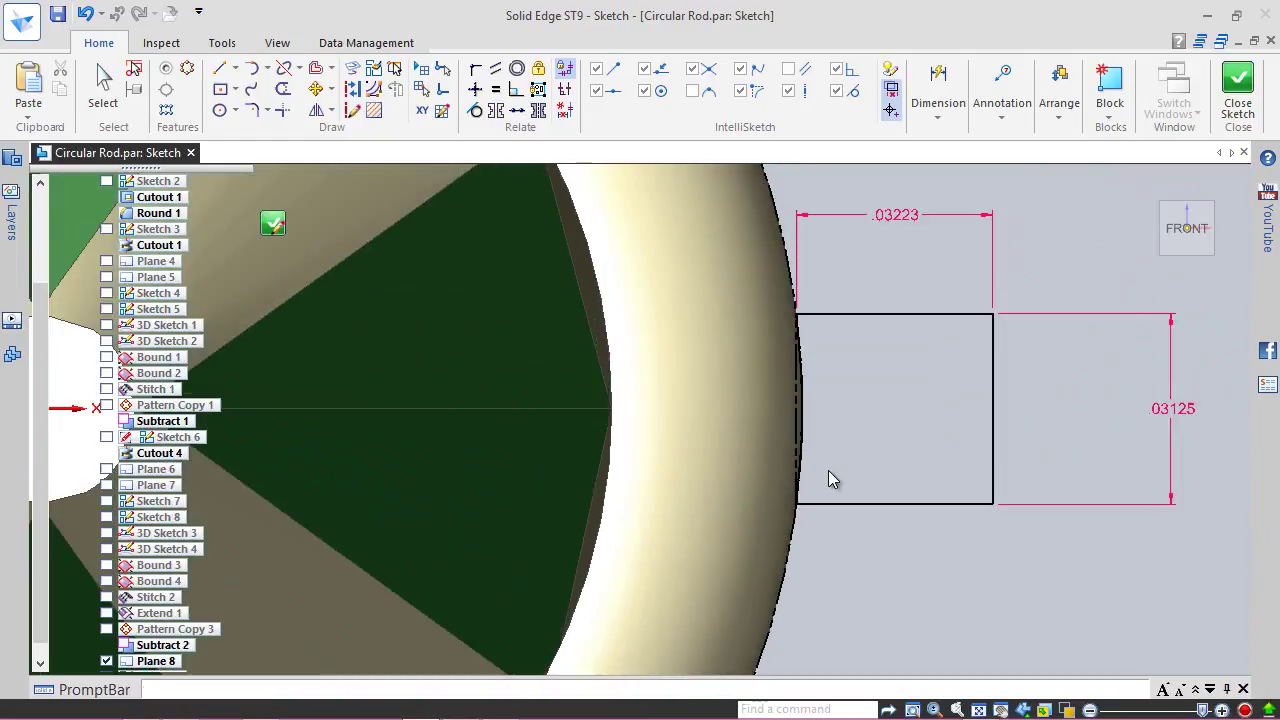
Step: Close the sketch, exit the Sketch command and hide Plane 8
click(1238, 85)
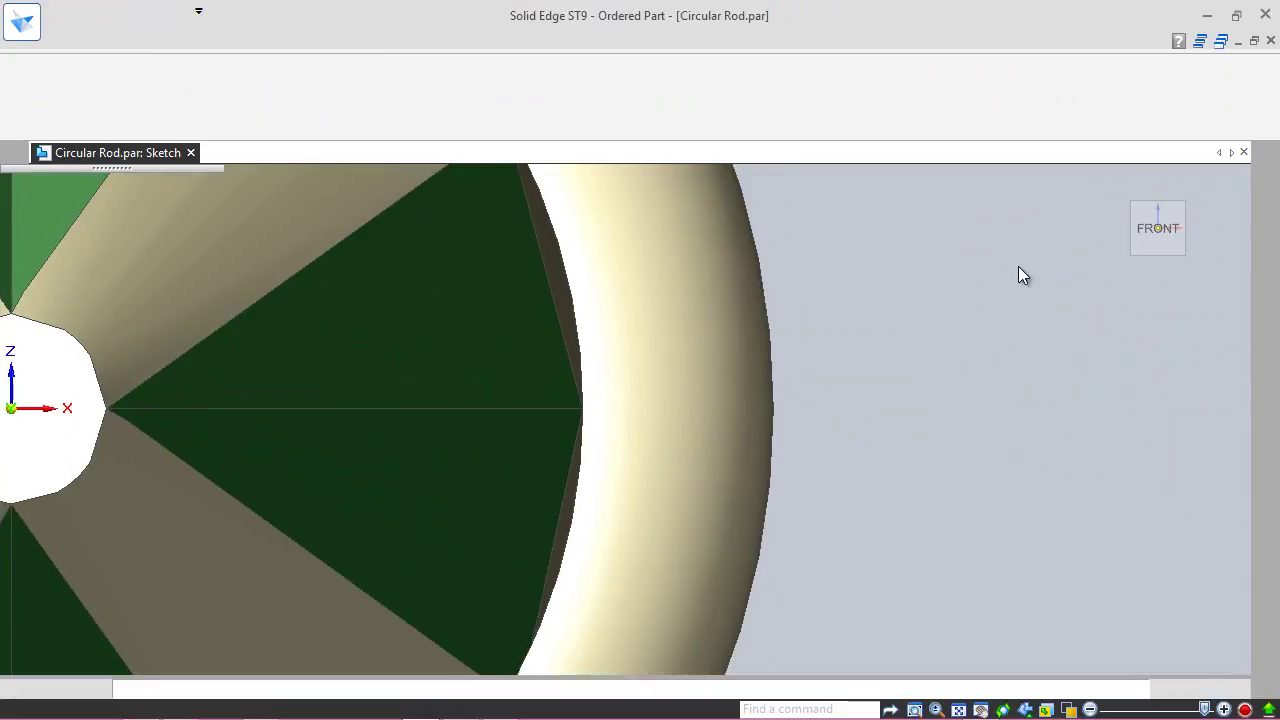
click(434, 194)
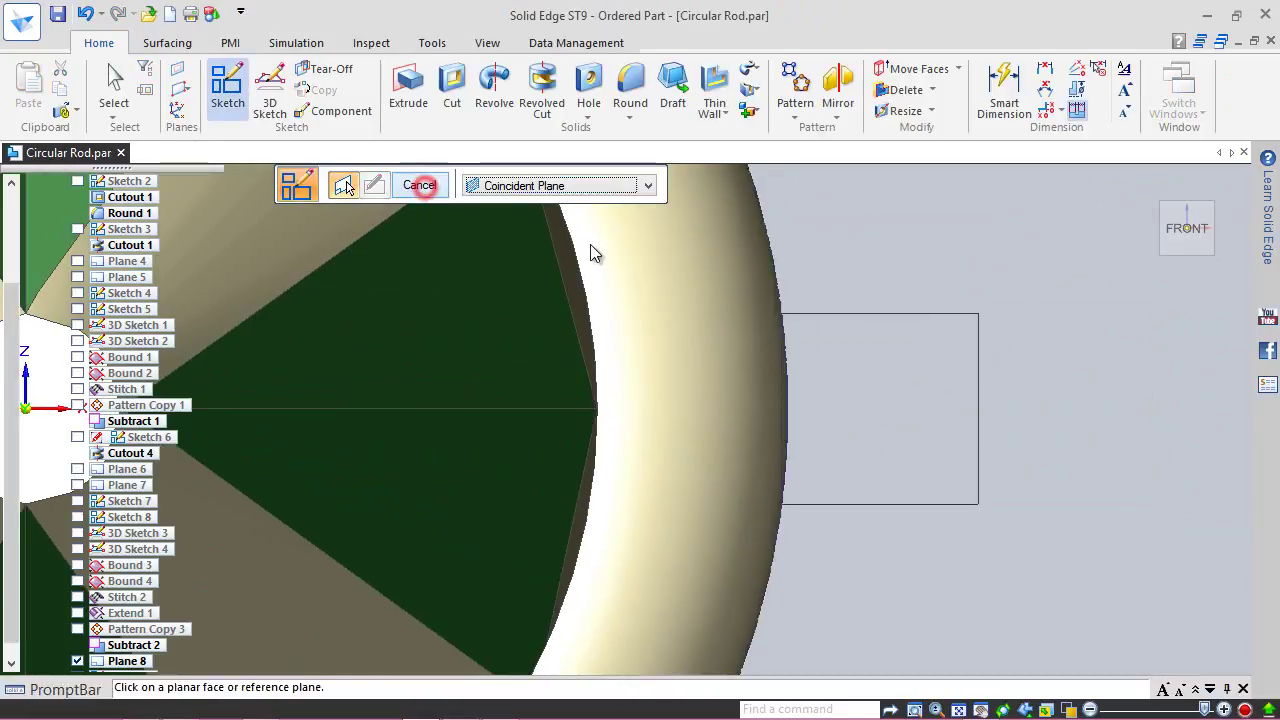
click(427, 187)
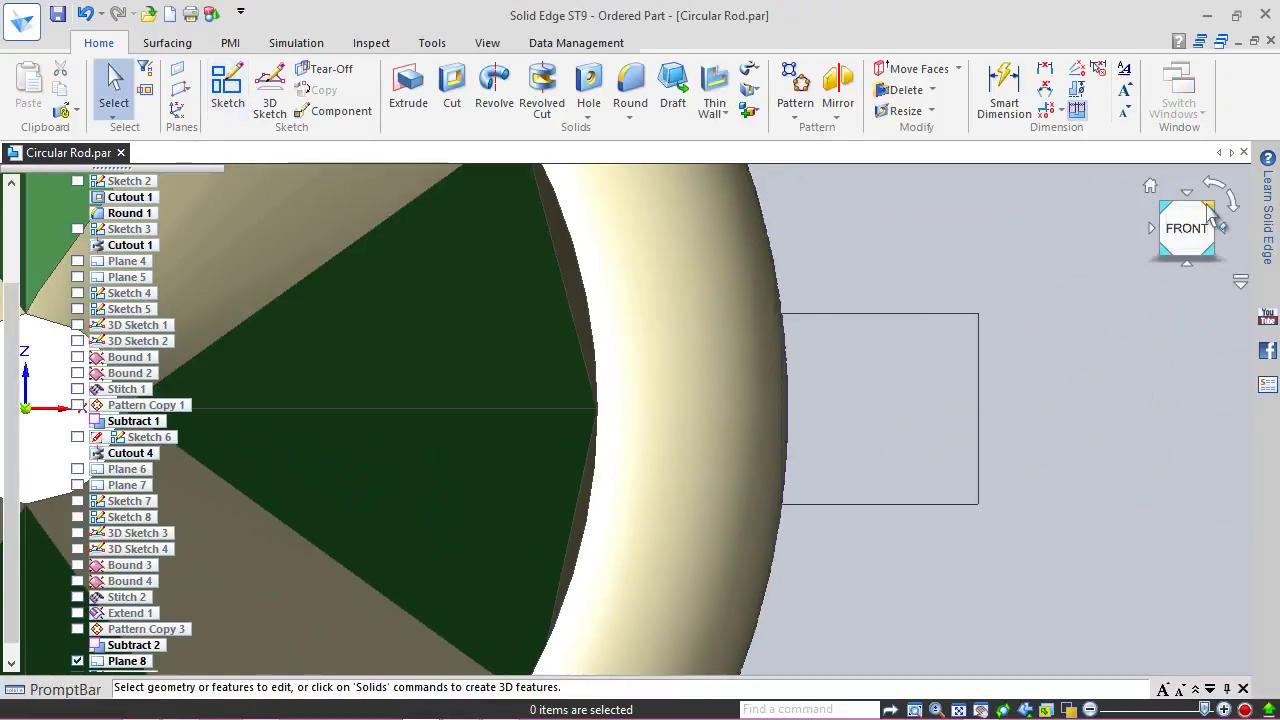
click(1192, 204)
scroll(543, 506, up, 3)
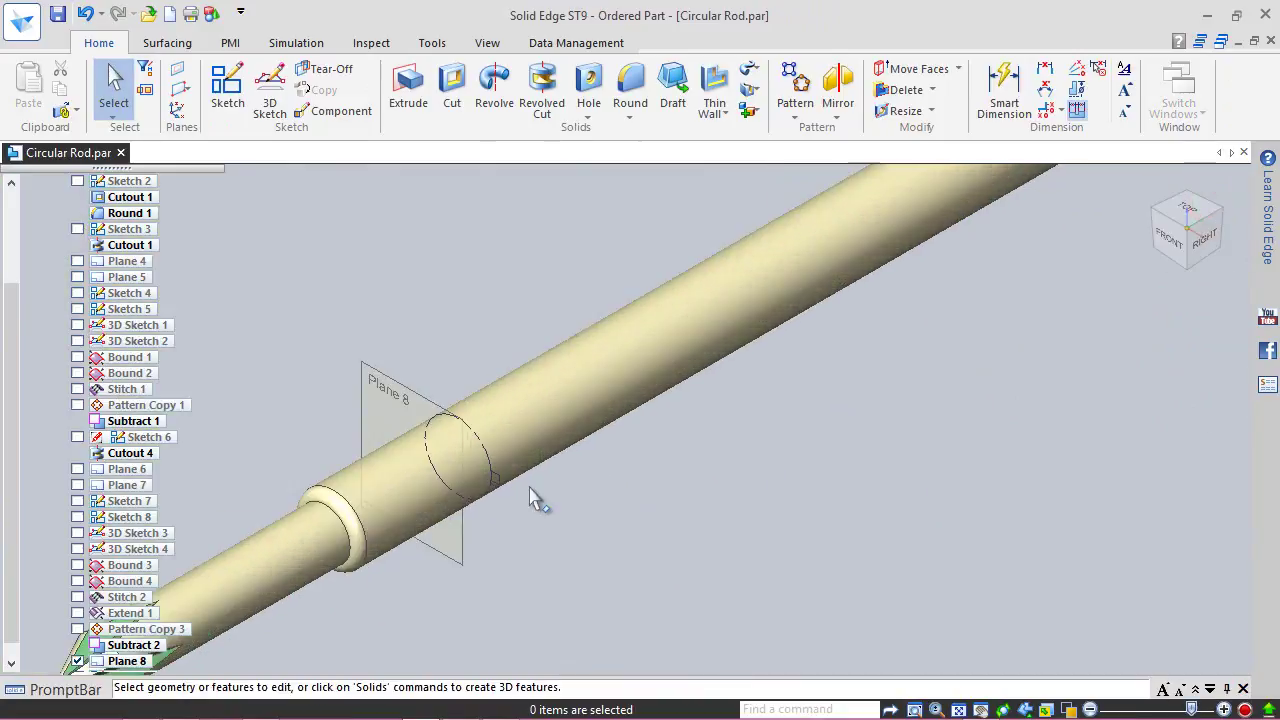
drag(12, 455, 5, 530)
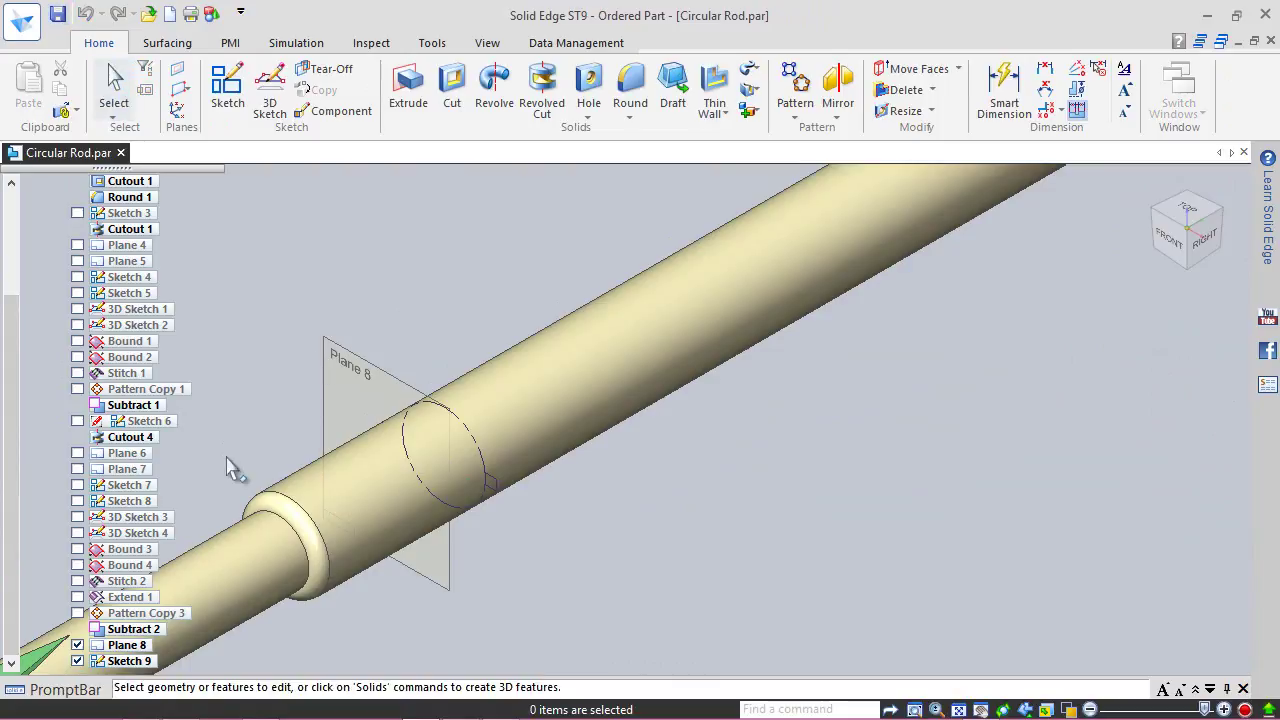
click(77, 645)
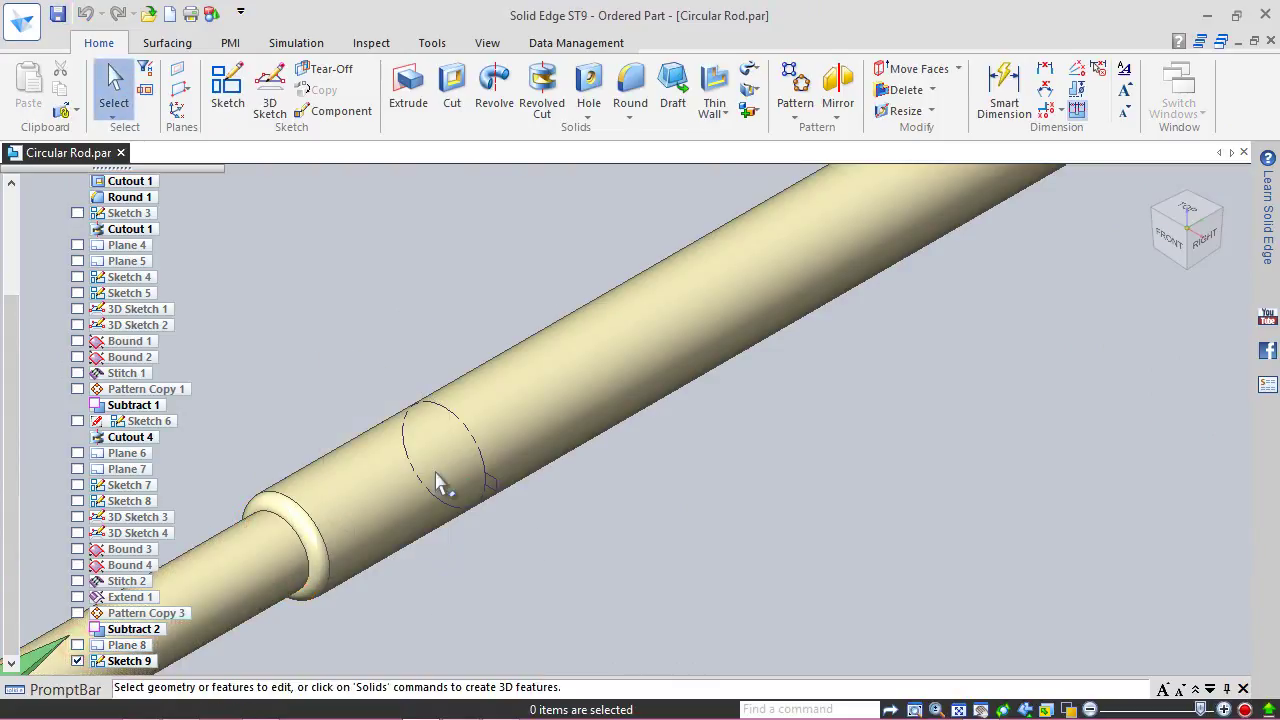
Step: Extrude the small closed profile 0.5 in along the rod, away from the stepped end
scroll(567, 528, up, 2)
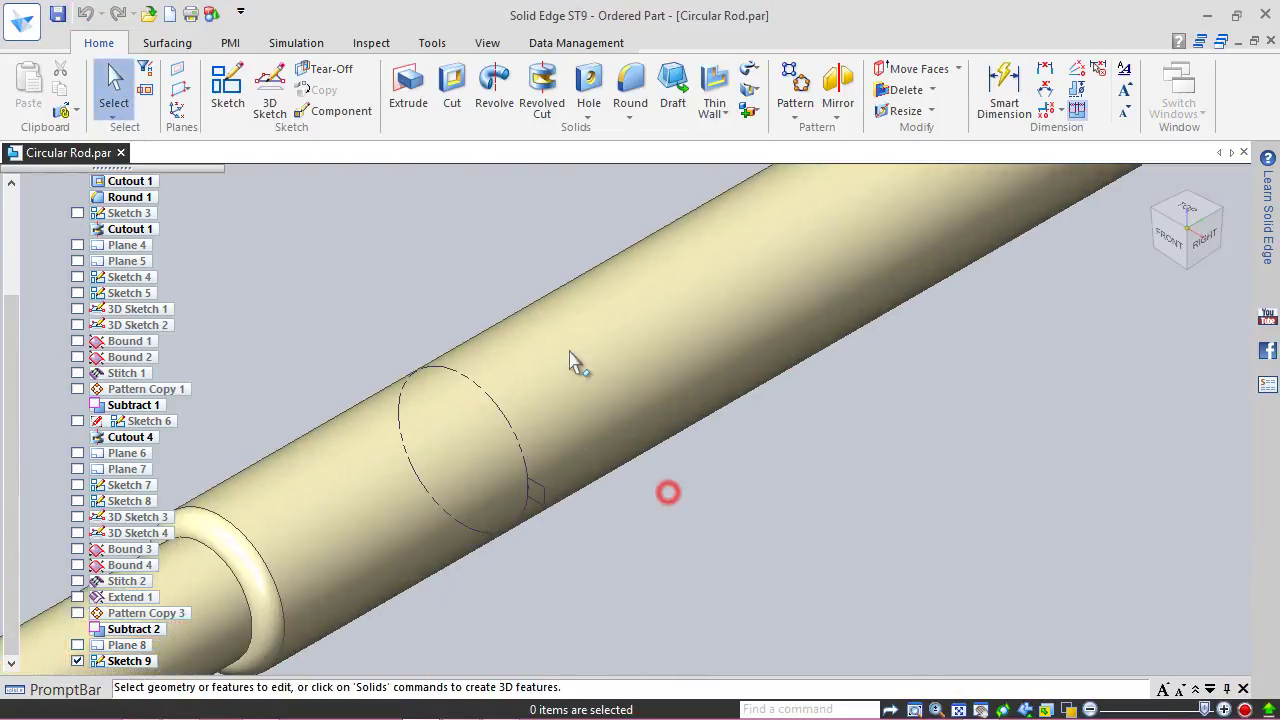
click(408, 88)
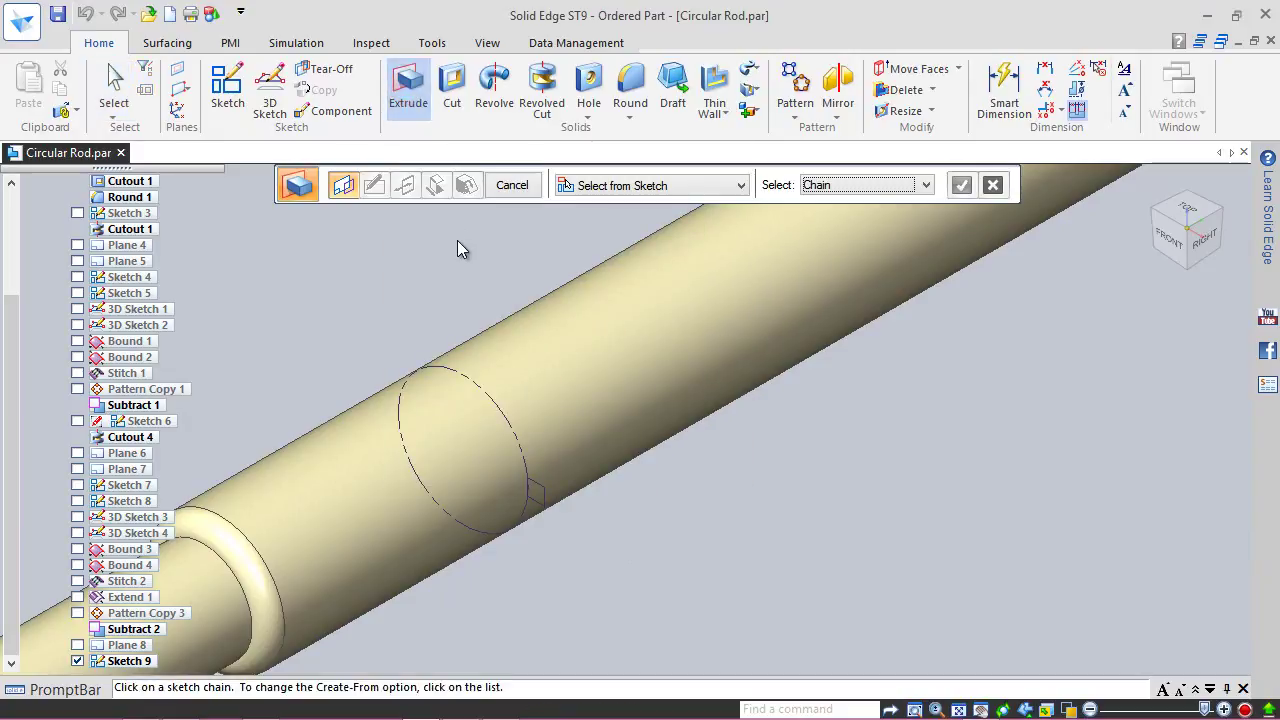
scroll(584, 533, up, 3)
click(506, 440)
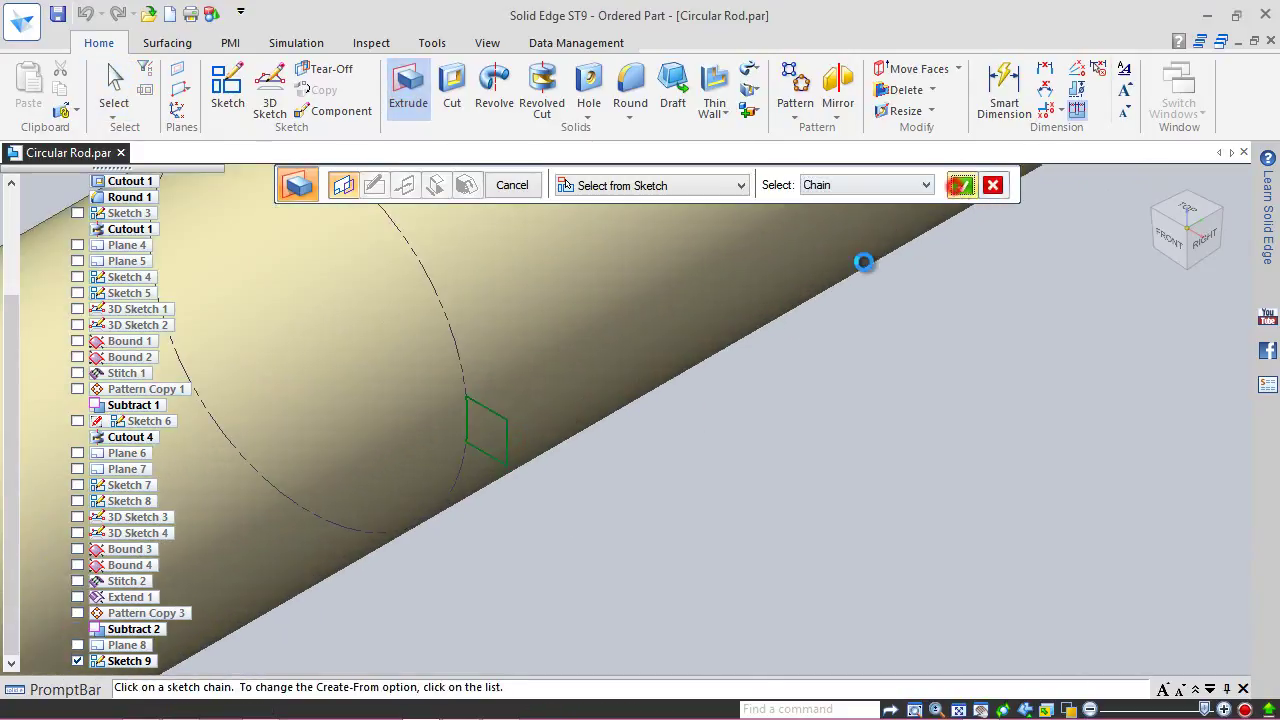
click(958, 187)
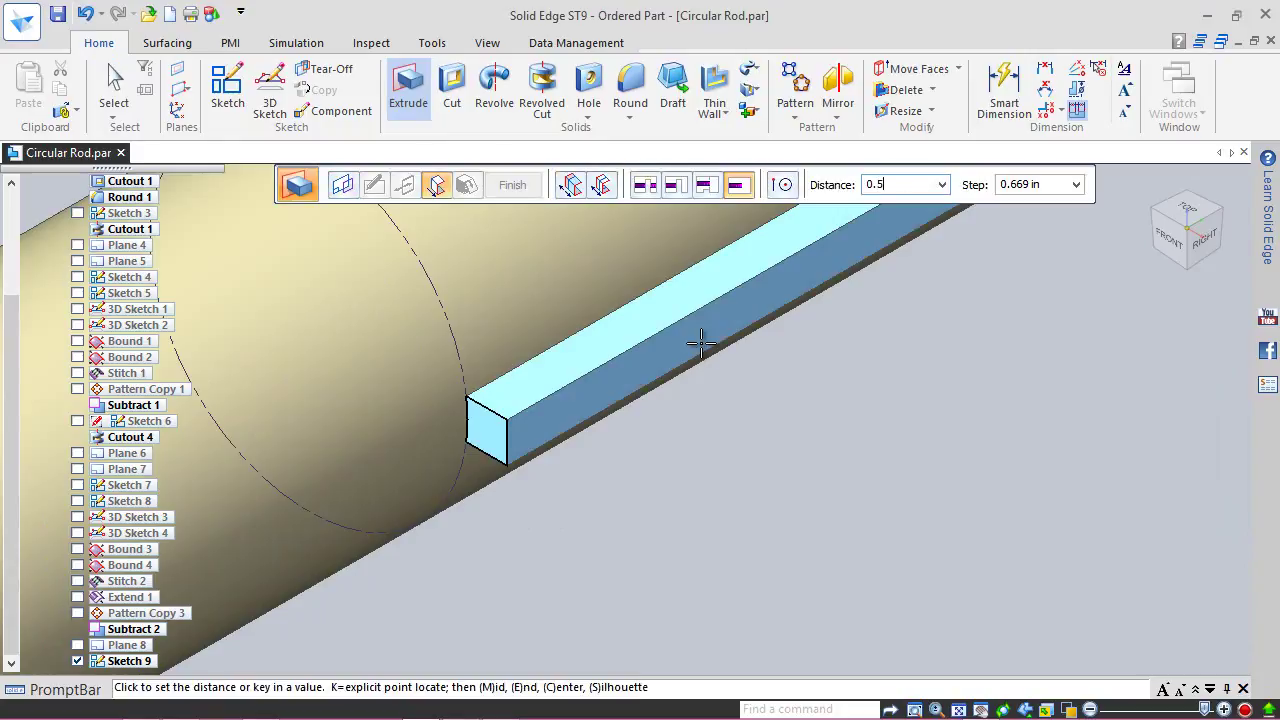
key(Tab)
click(706, 350)
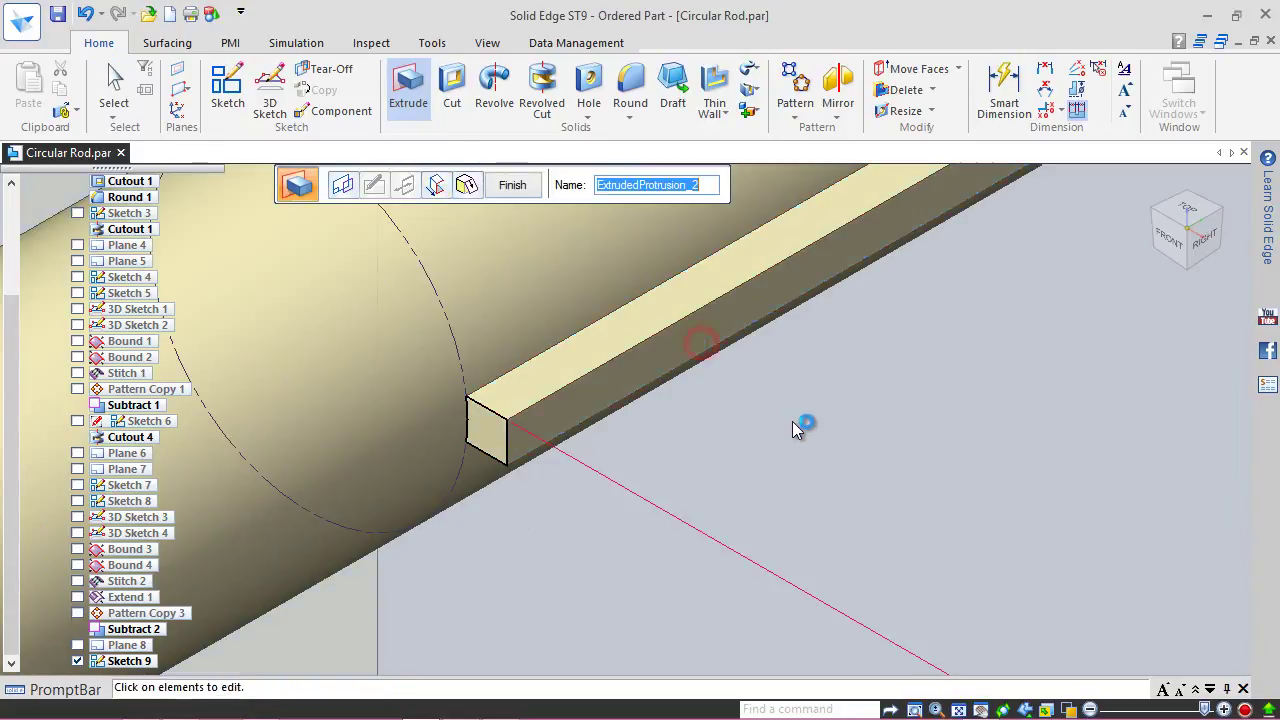
click(506, 189)
scroll(555, 501, down, 2)
click(500, 184)
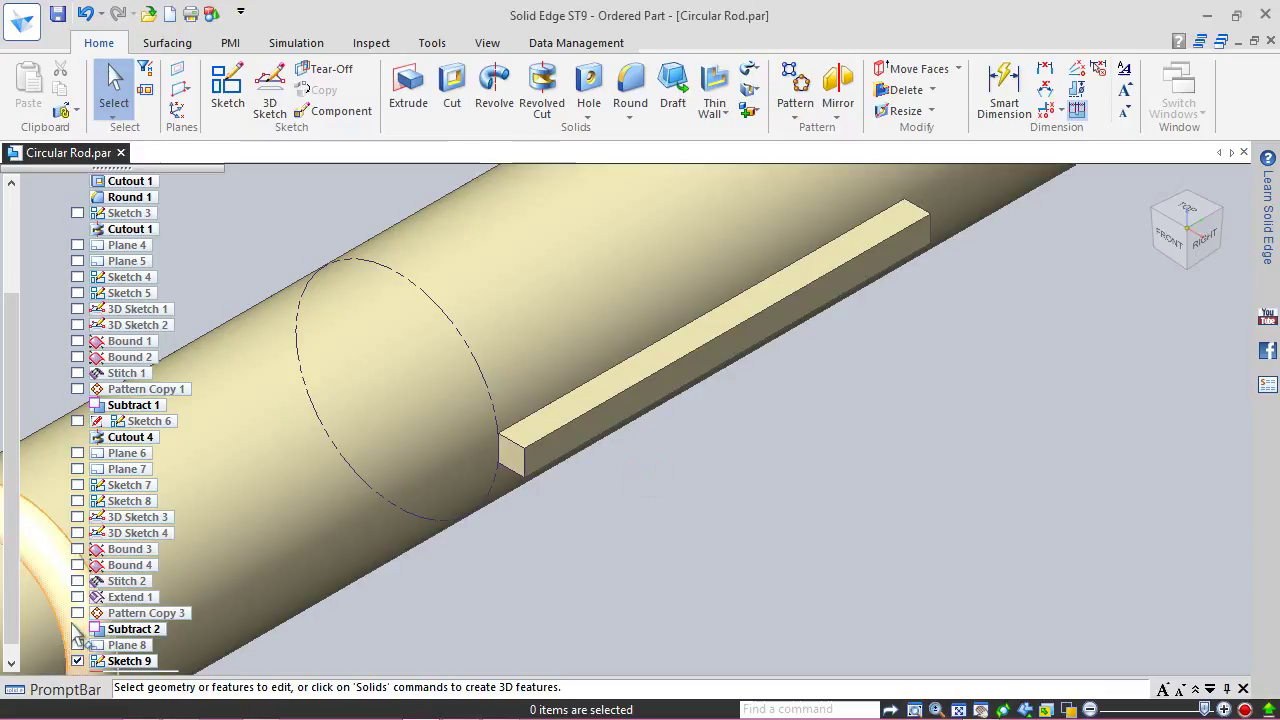
Step: Hide Sketch 9 and show the Top (xy) base reference plane
click(77, 661)
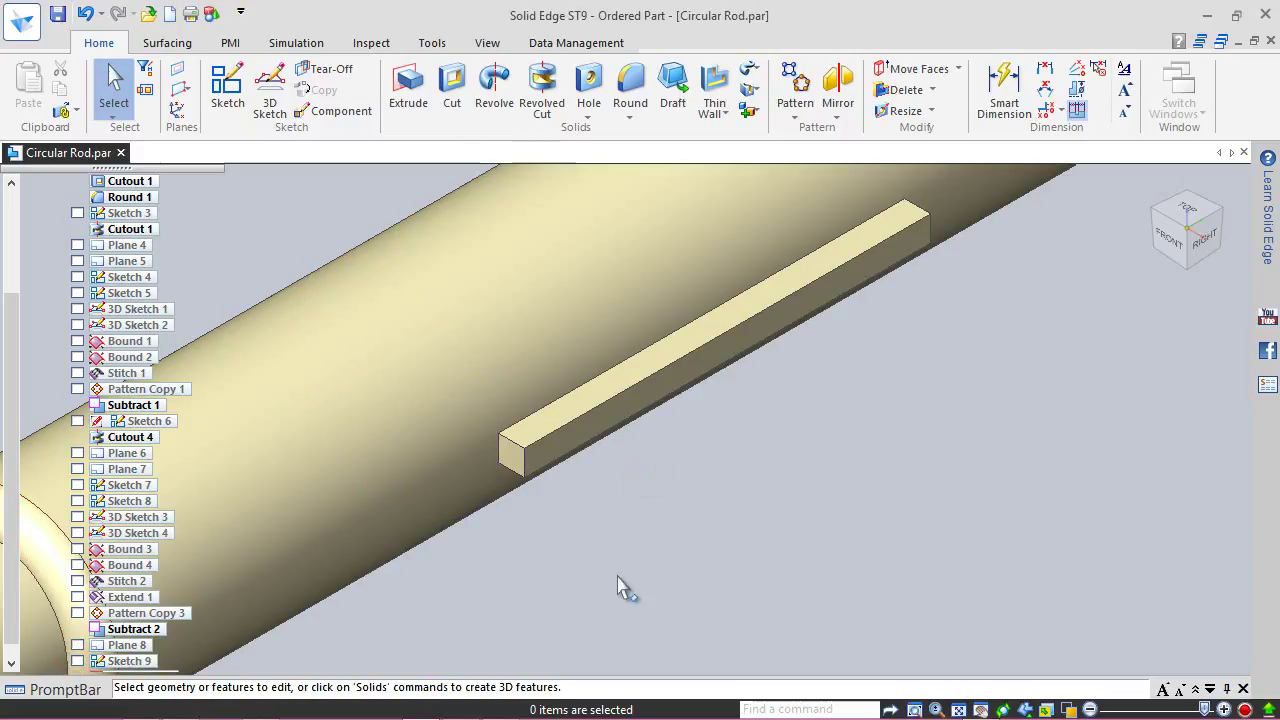
scroll(700, 550, down, 10)
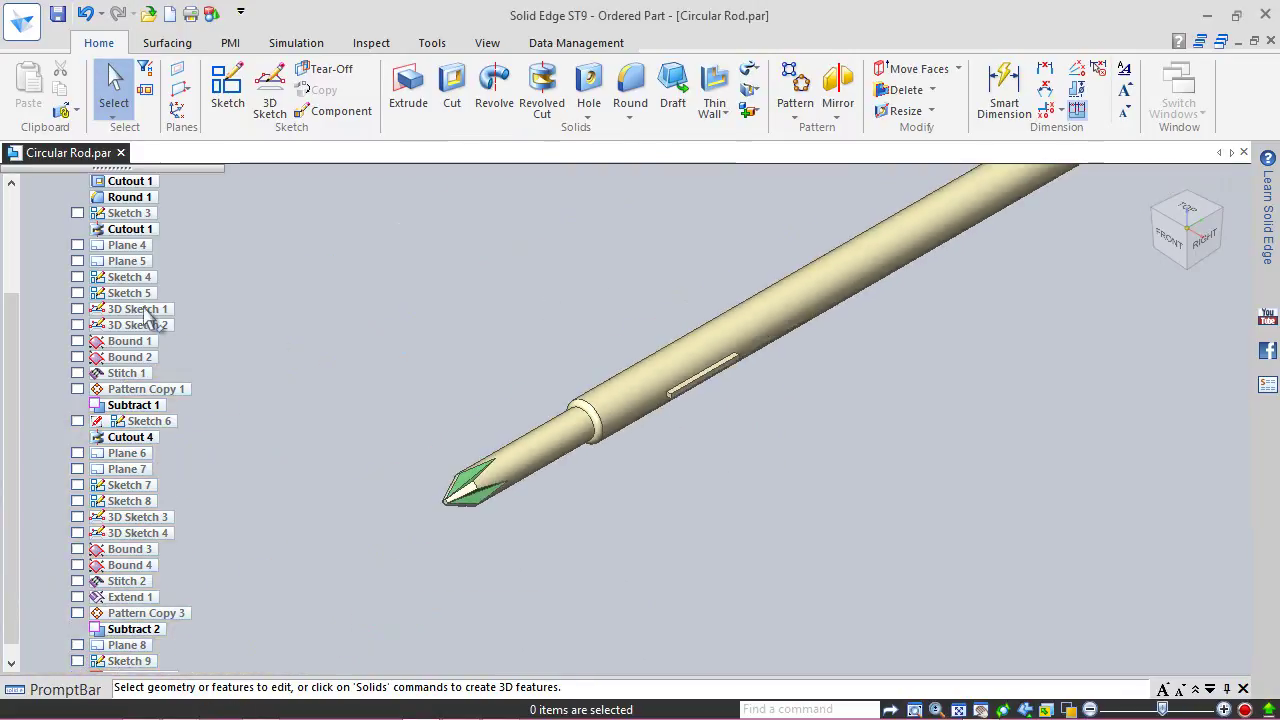
scroll(14, 325, up, 3)
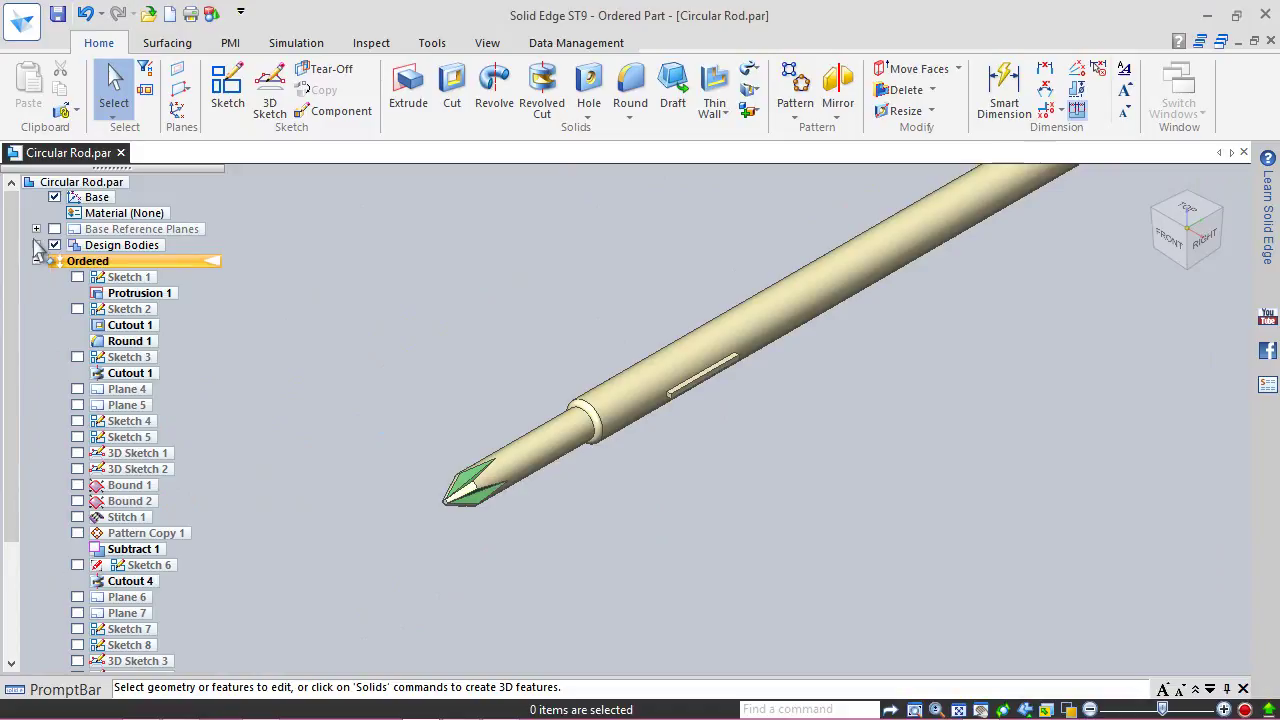
click(36, 229)
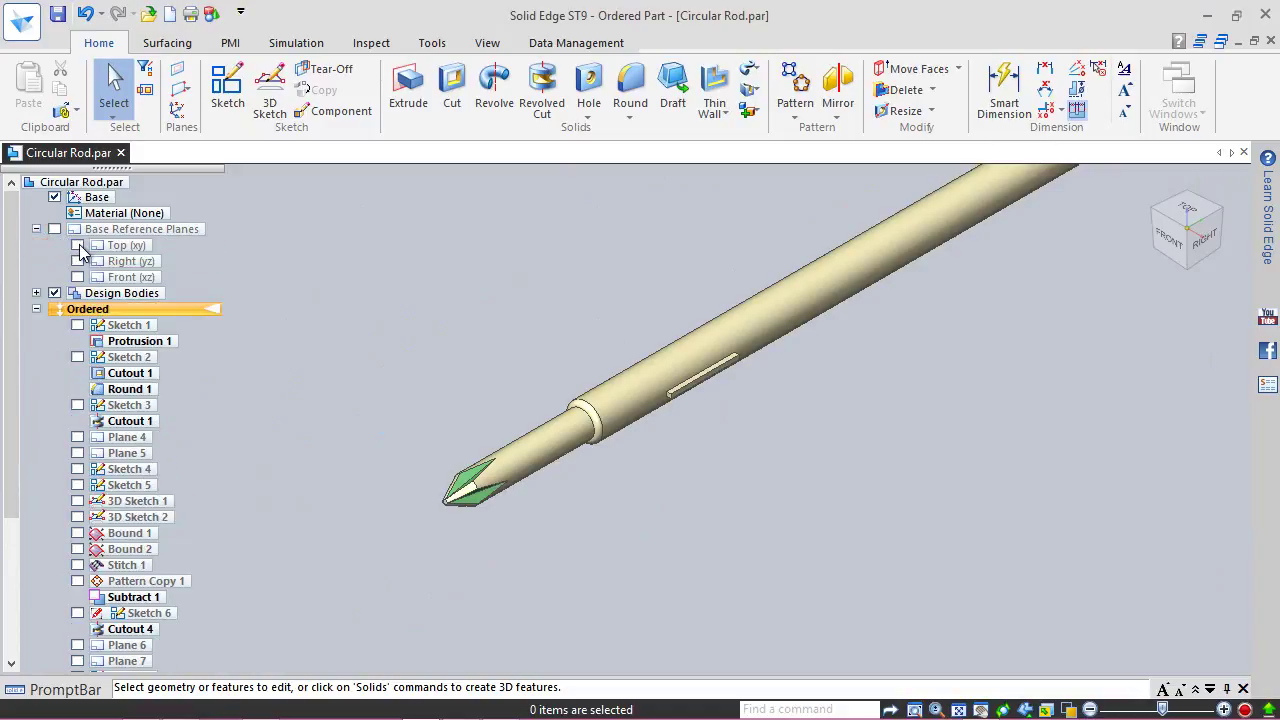
click(78, 245)
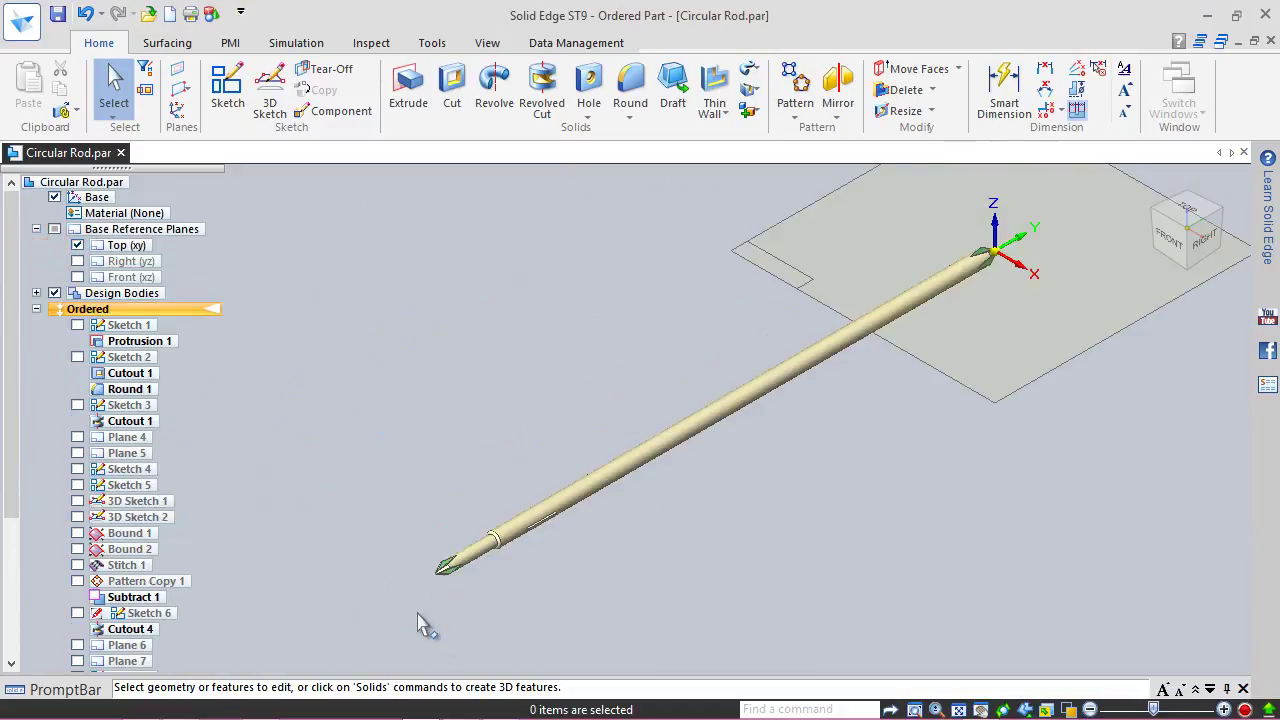
Step: Replace the displayed Top (xy) plane with Right (yz) and mirror the rectangular rib protrusion about the Right plane
click(78, 245)
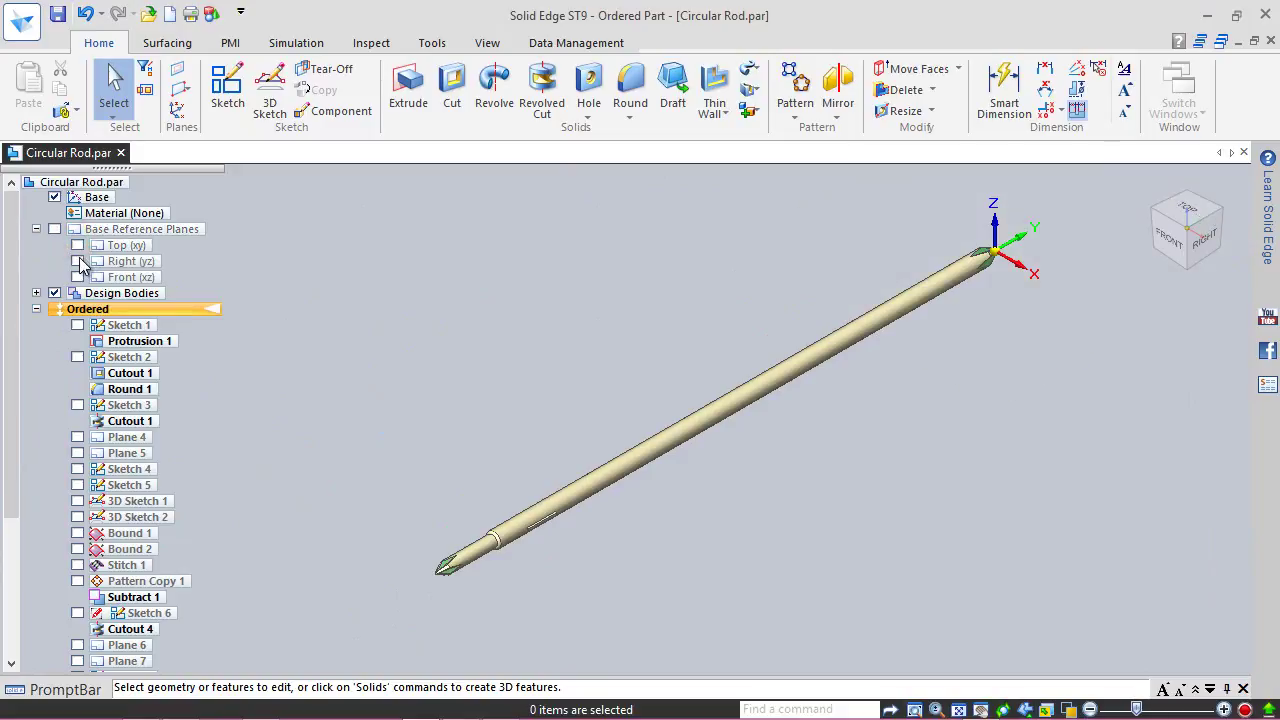
click(78, 261)
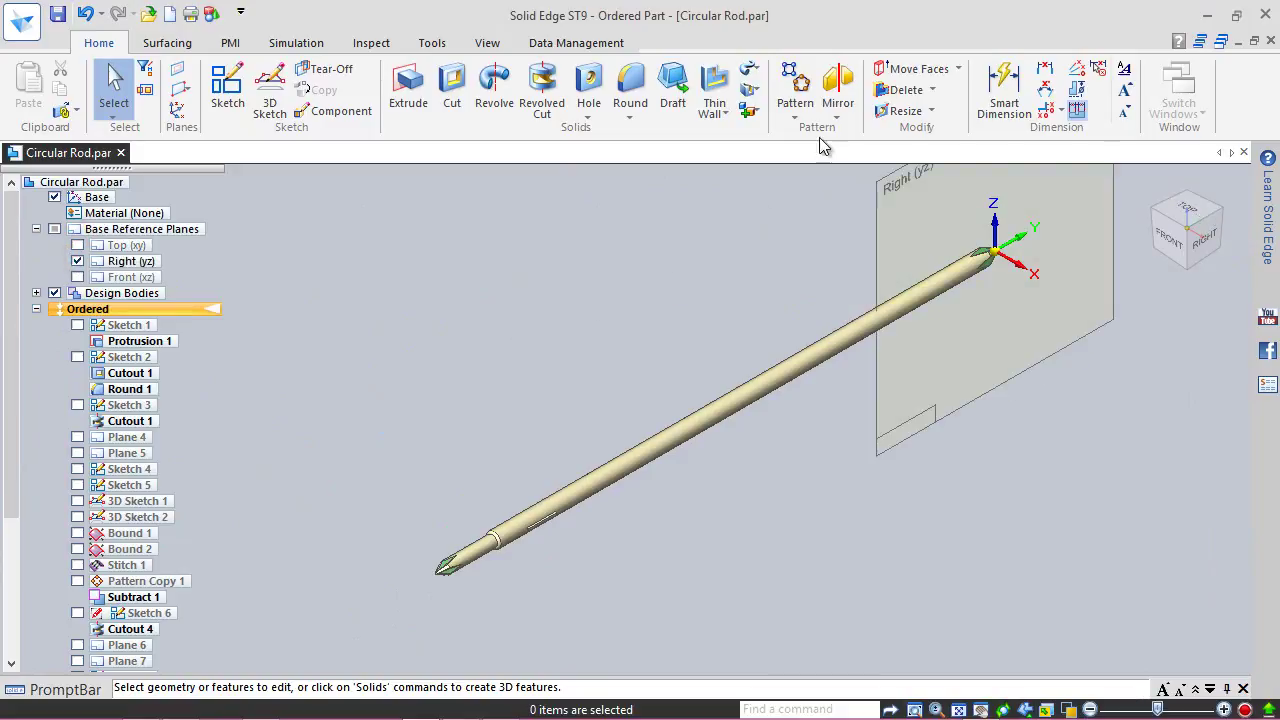
click(838, 90)
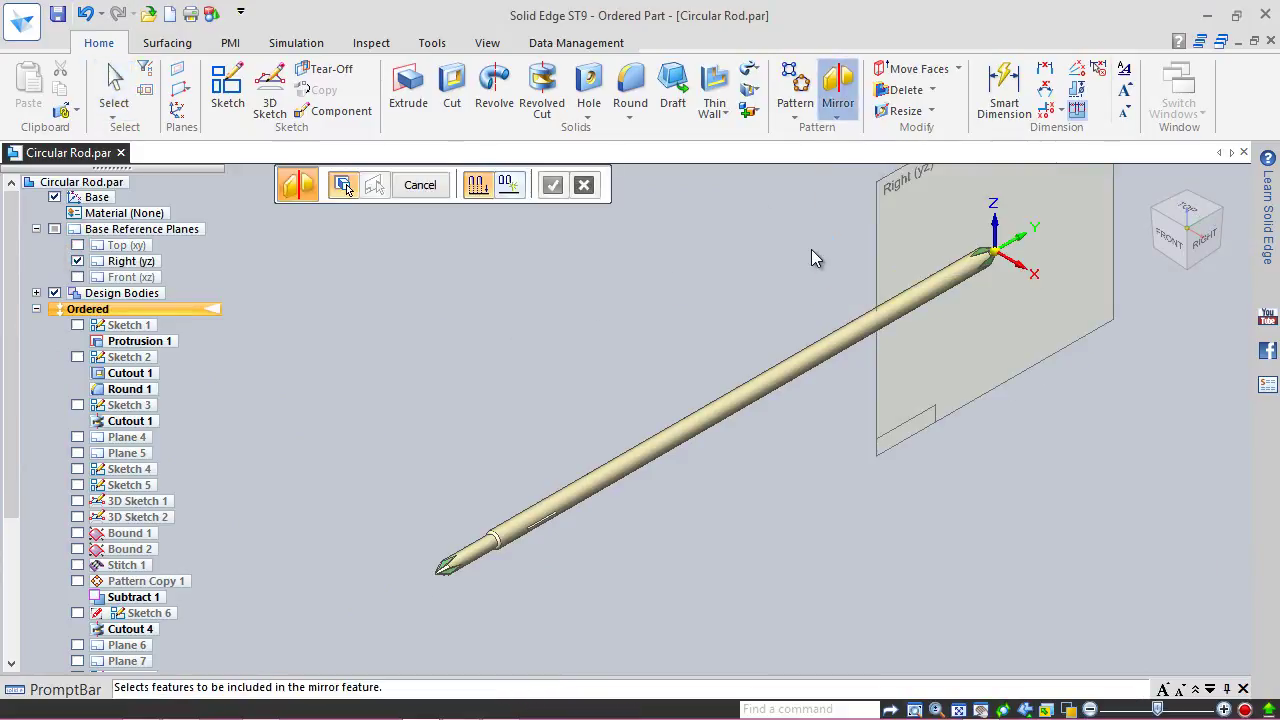
scroll(560, 525, up, 5)
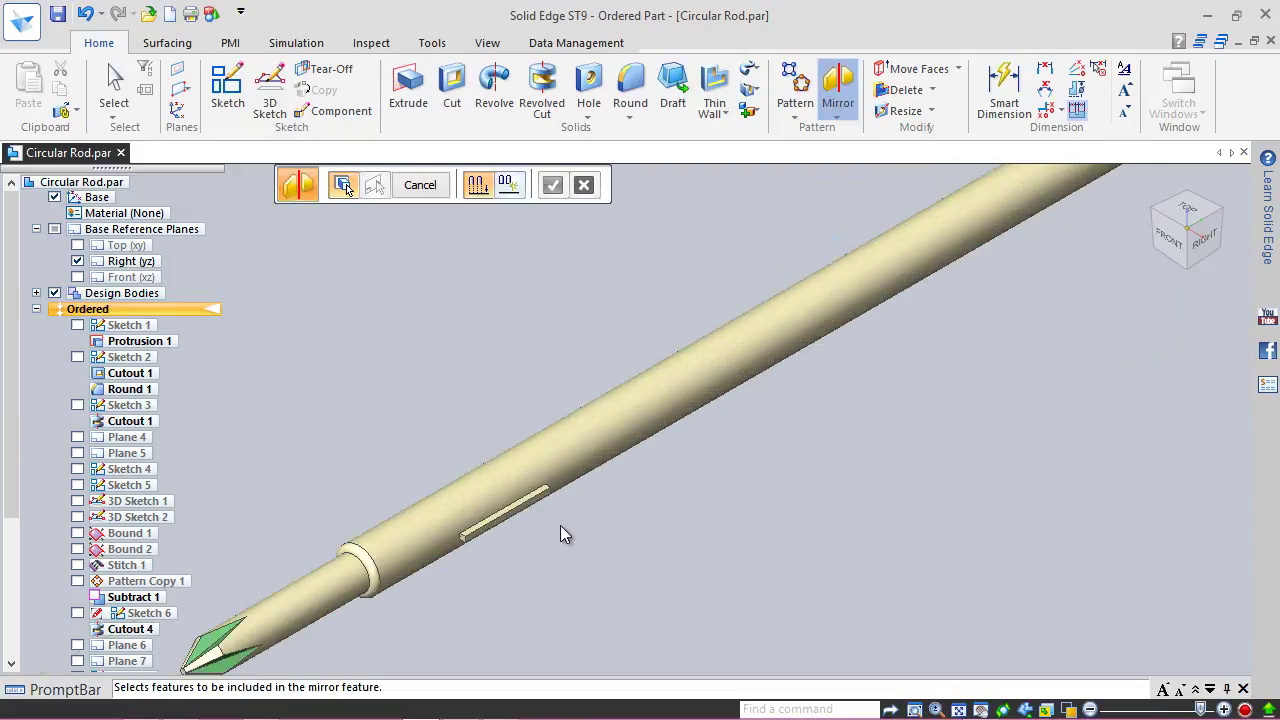
click(506, 479)
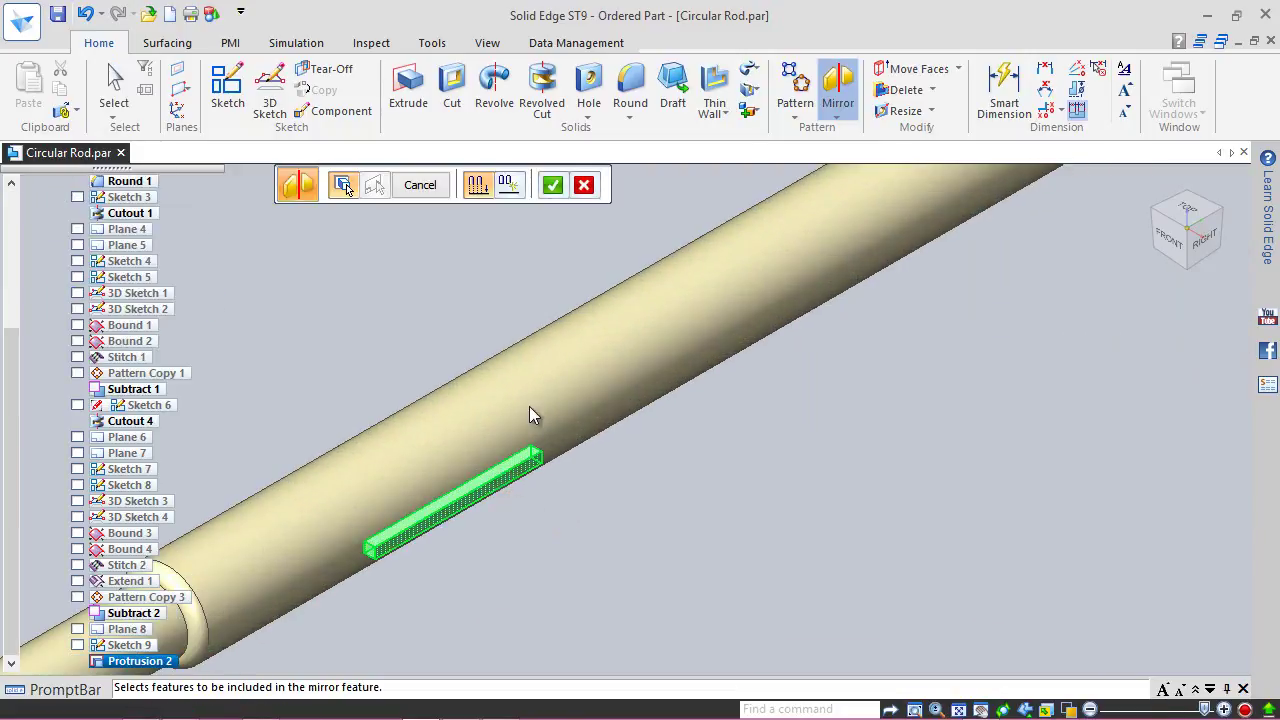
click(551, 188)
scroll(580, 540, down, 5)
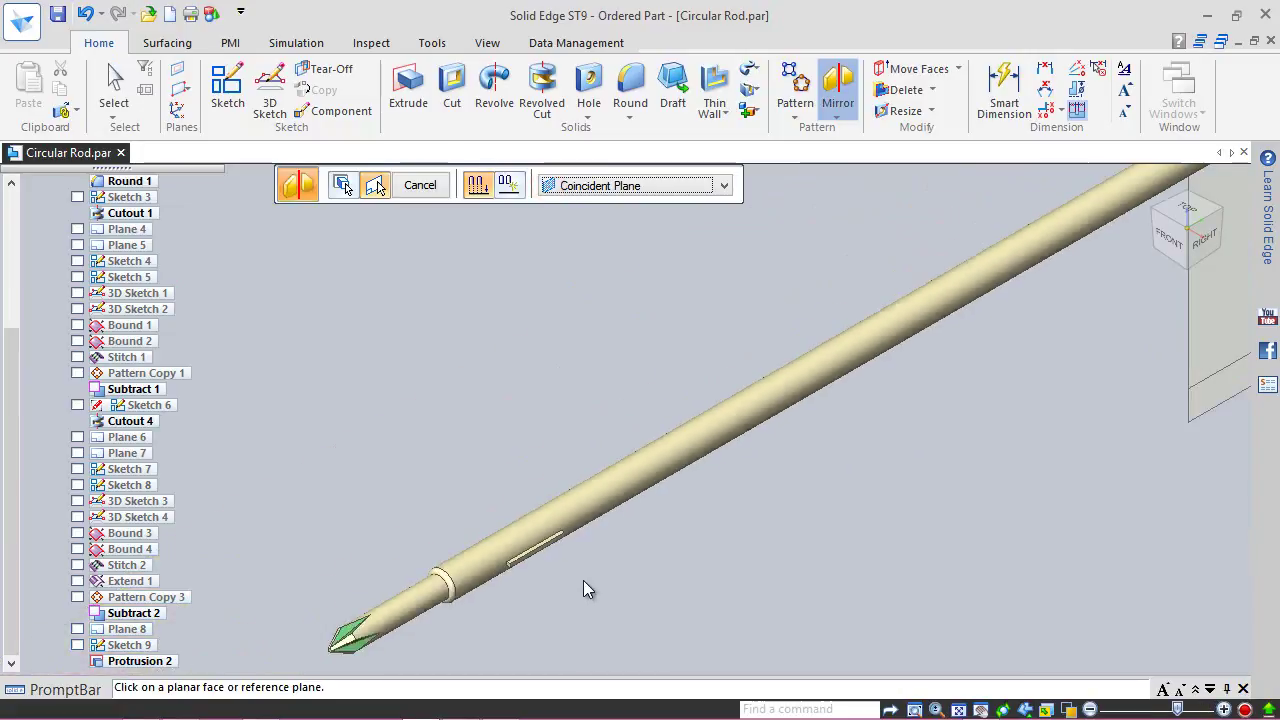
click(994, 404)
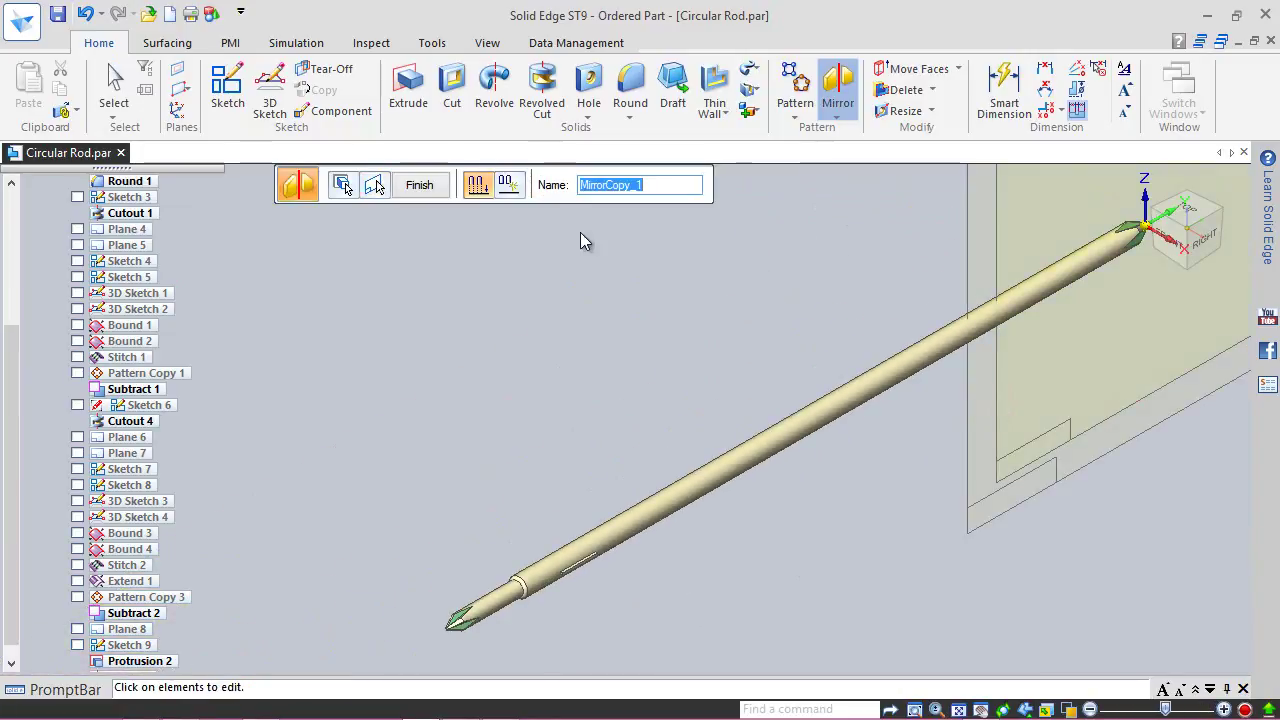
click(419, 186)
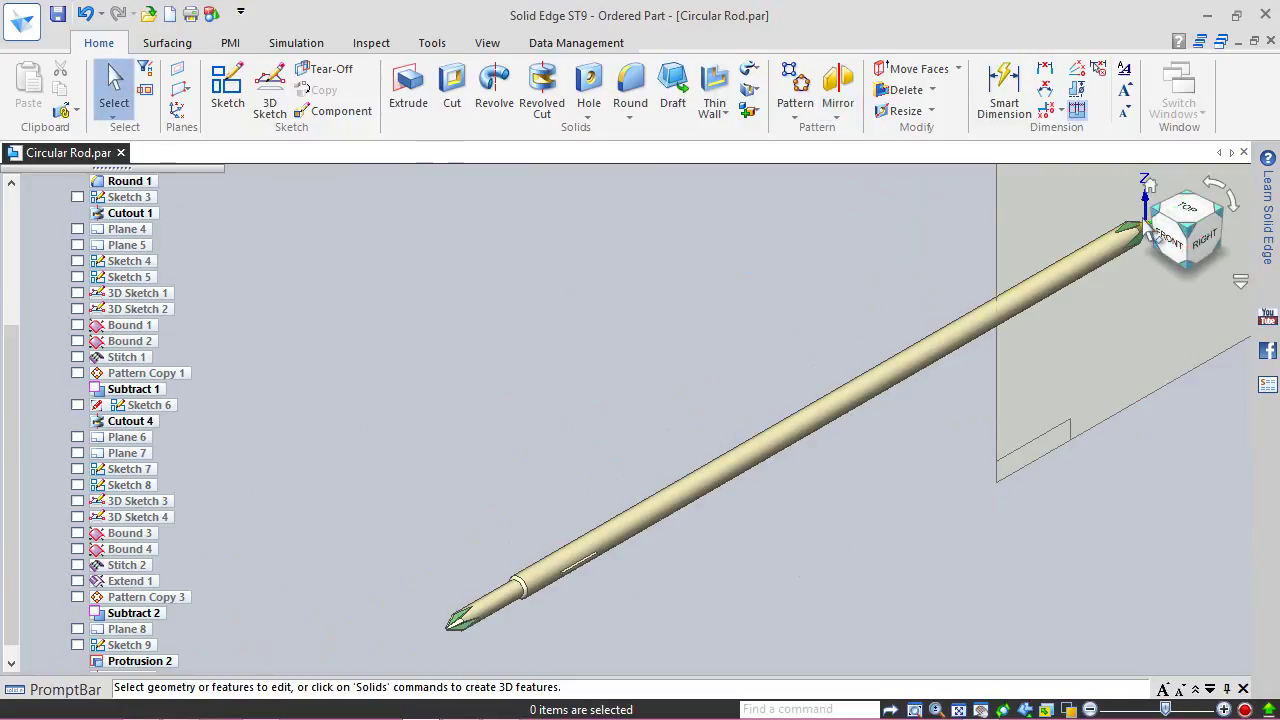
Step: Check the mirrored rib on the opposite side, hide the Right (yz) plane, collapse the base reference planes and save the part
click(1157, 218)
scroll(1005, 465, up, 3)
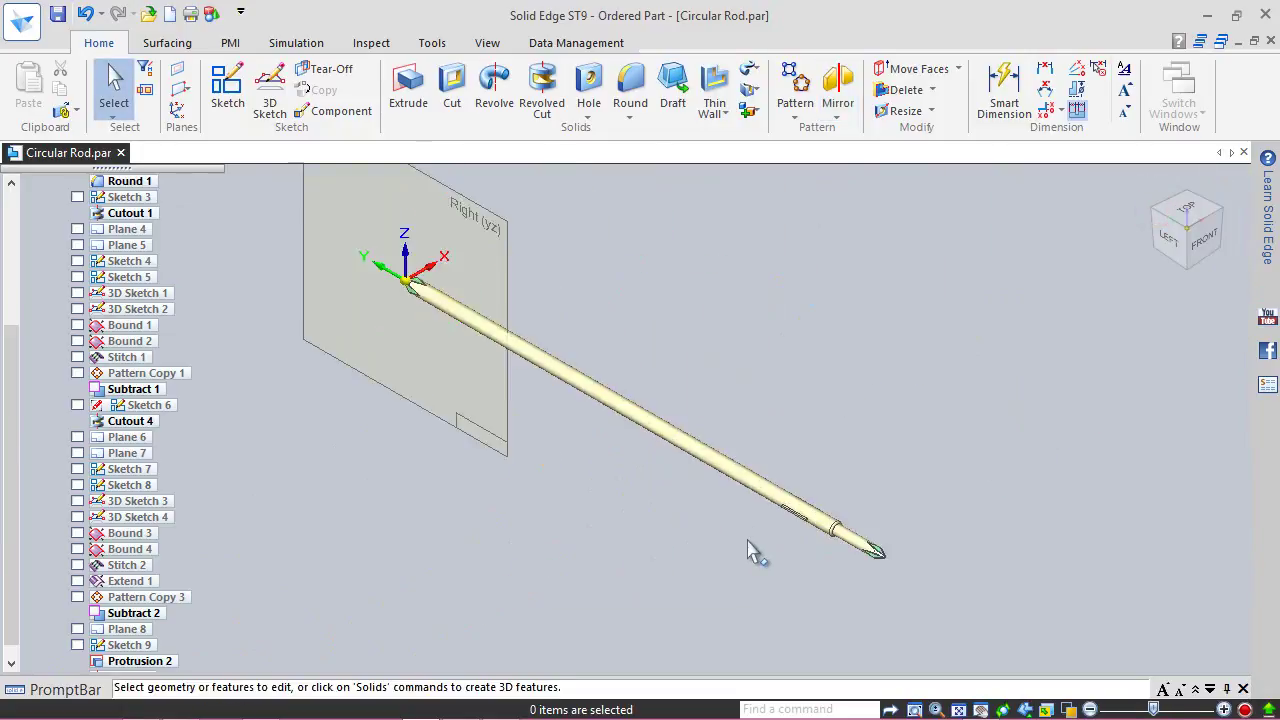
scroll(1005, 465, up, 2)
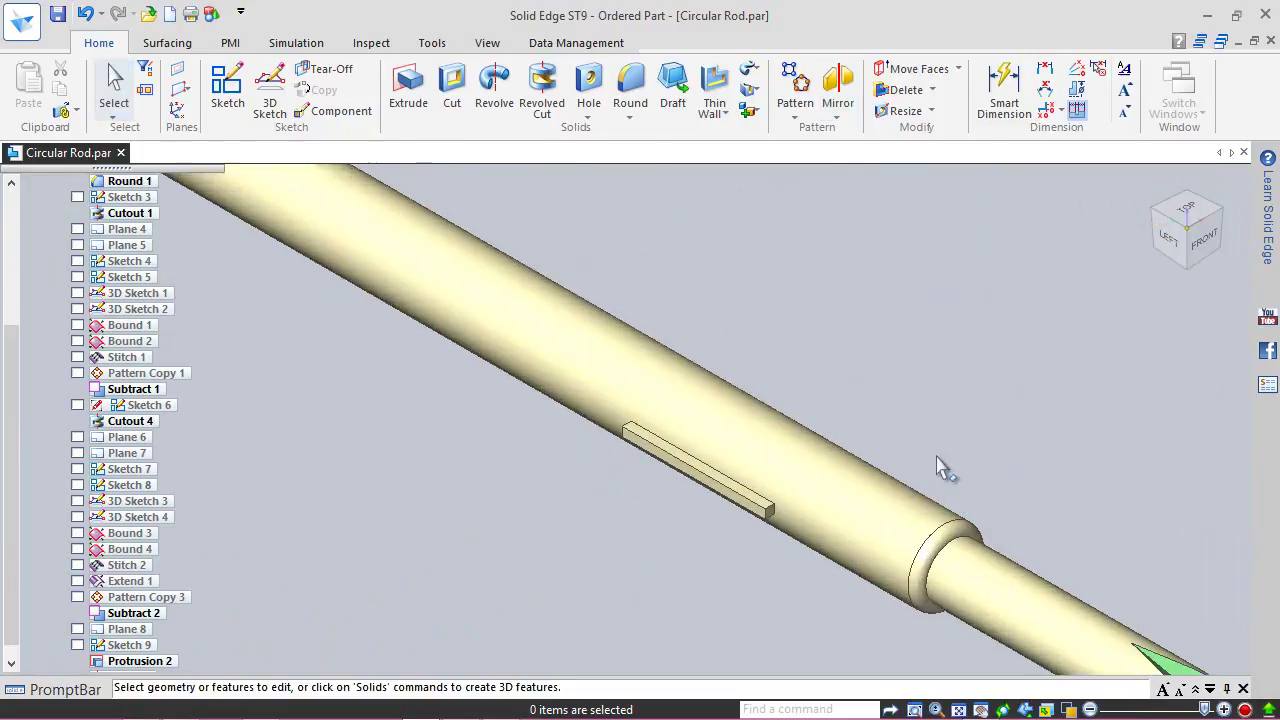
click(1158, 212)
drag(14, 384, 18, 232)
click(77, 261)
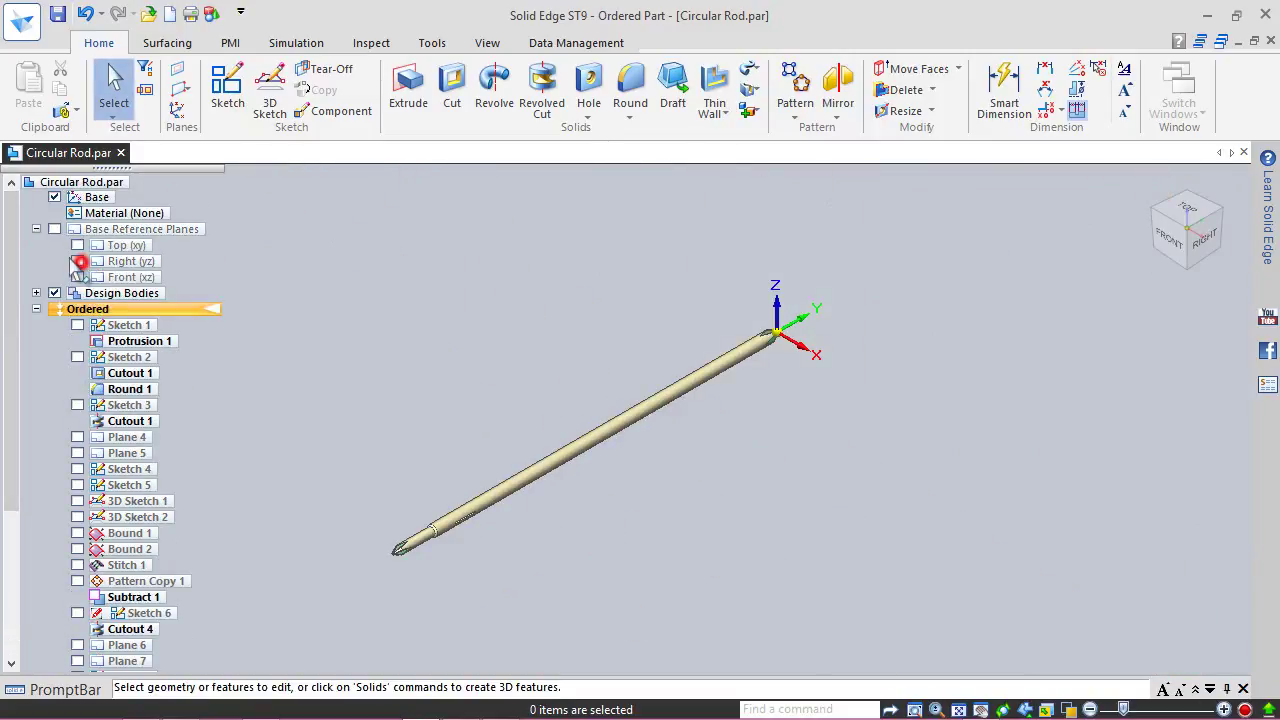
click(36, 229)
click(57, 13)
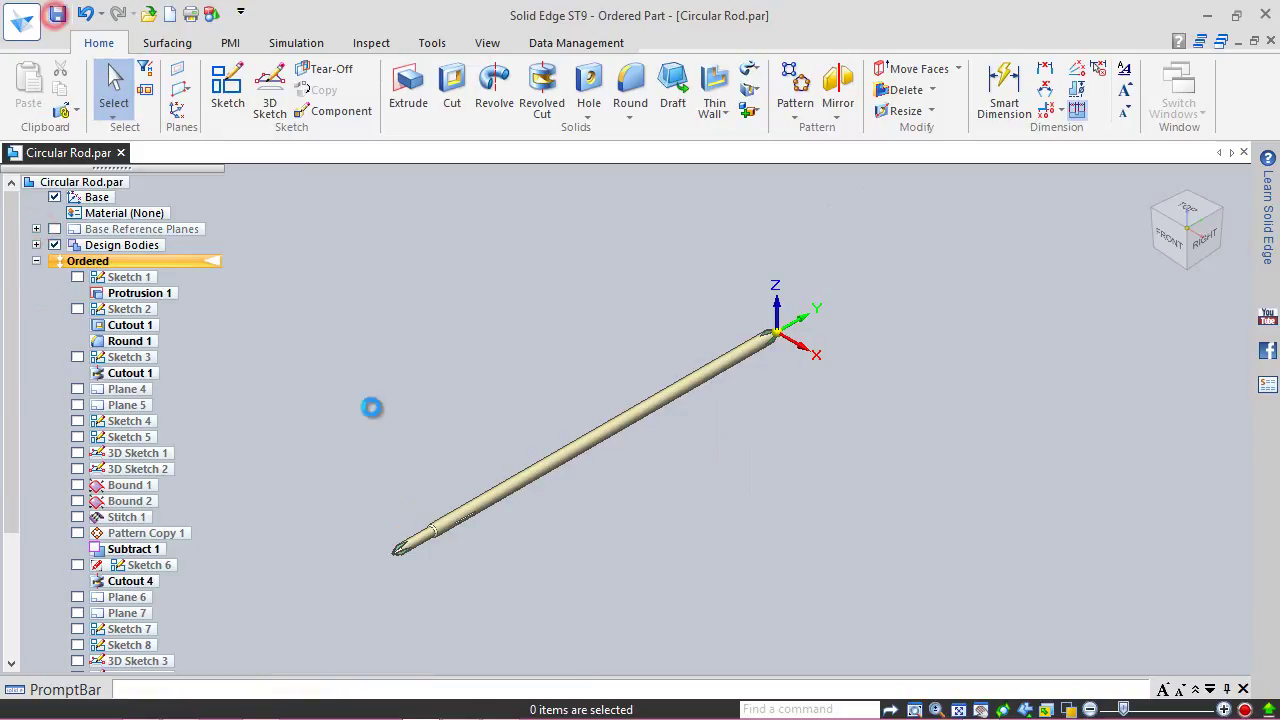
Step: Start a Round on the rib near the stepped end with a 0.015625 in radius, agreeing to save all documents
click(958, 709)
click(666, 254)
click(632, 85)
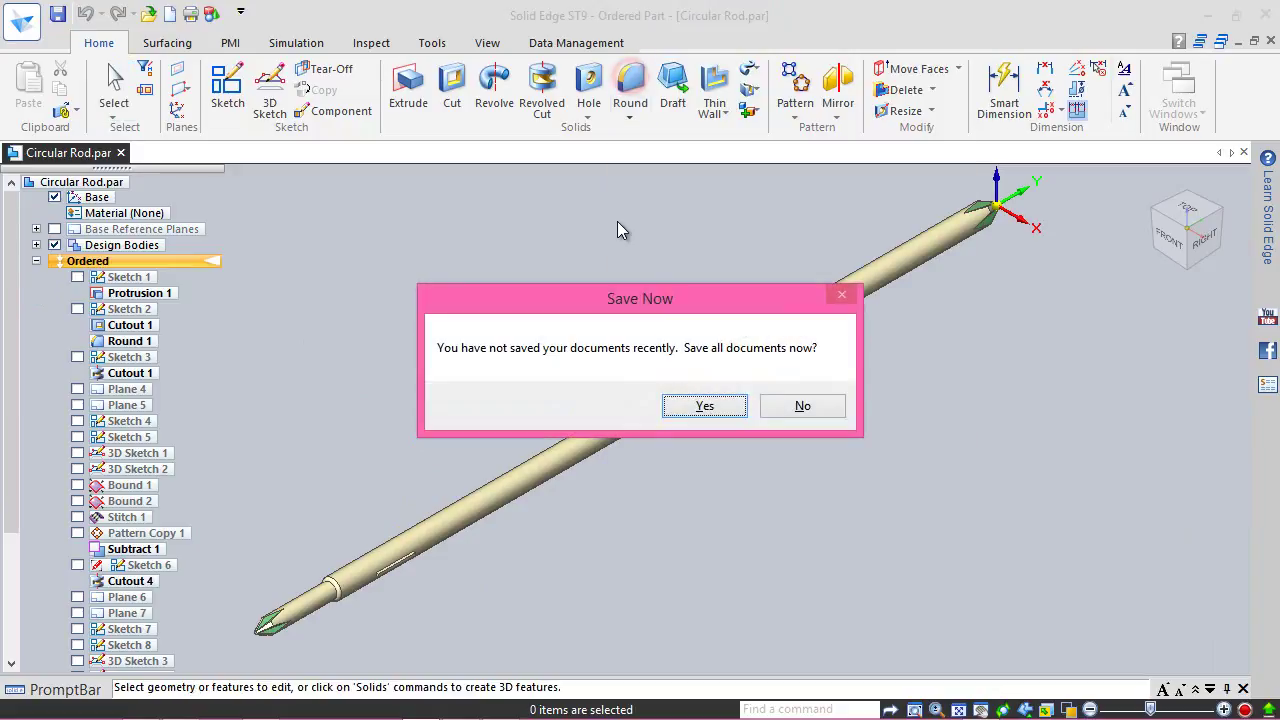
click(703, 405)
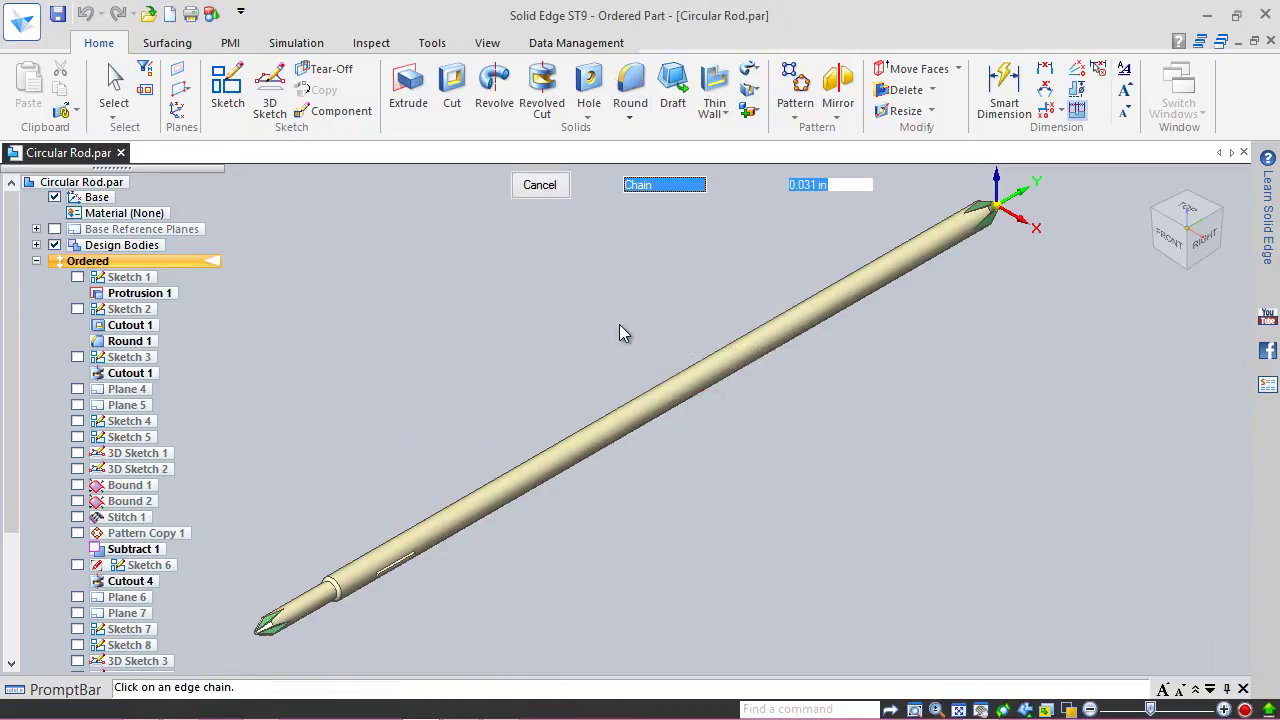
scroll(663, 277, down, 3)
scroll(483, 460, up, 5)
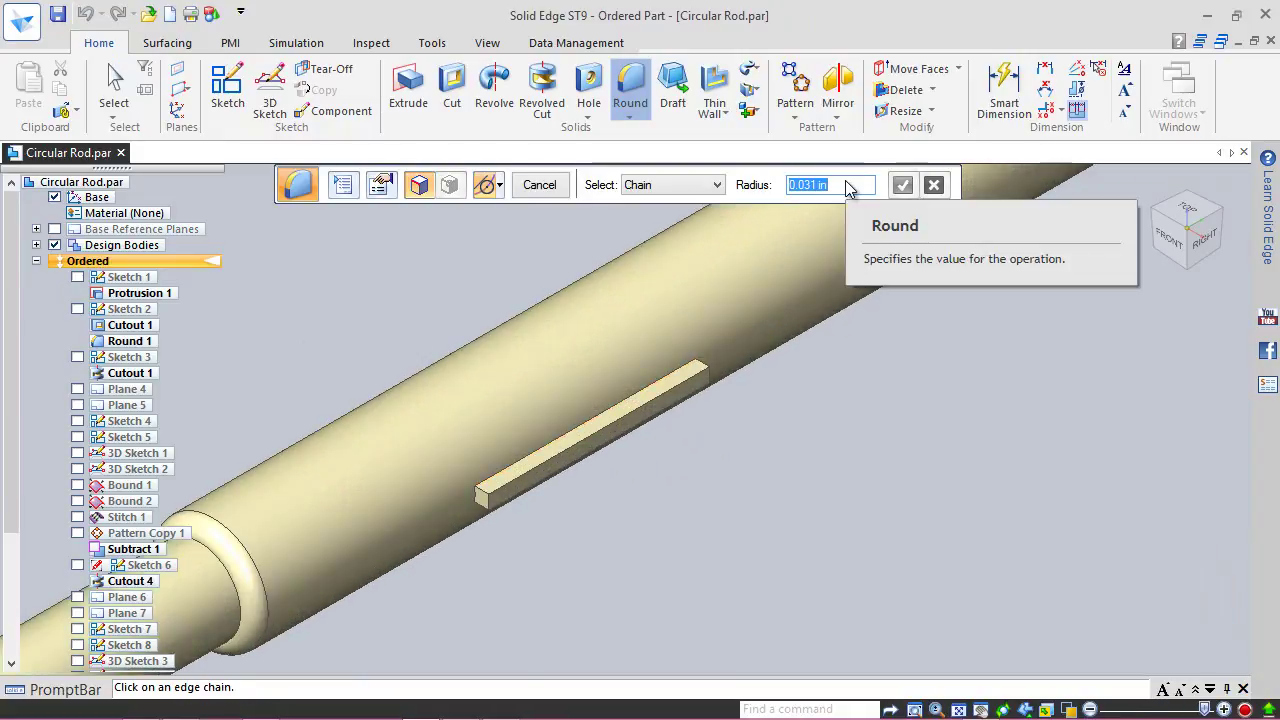
text(0.)
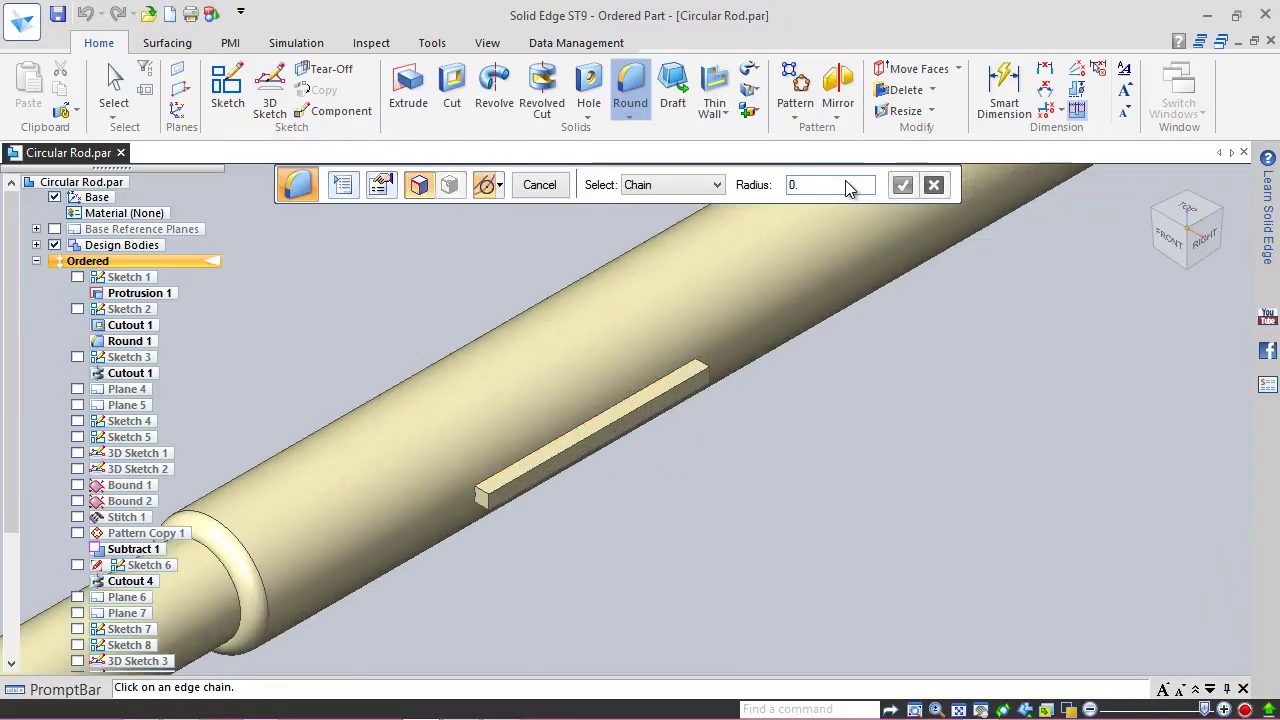
text(015625)
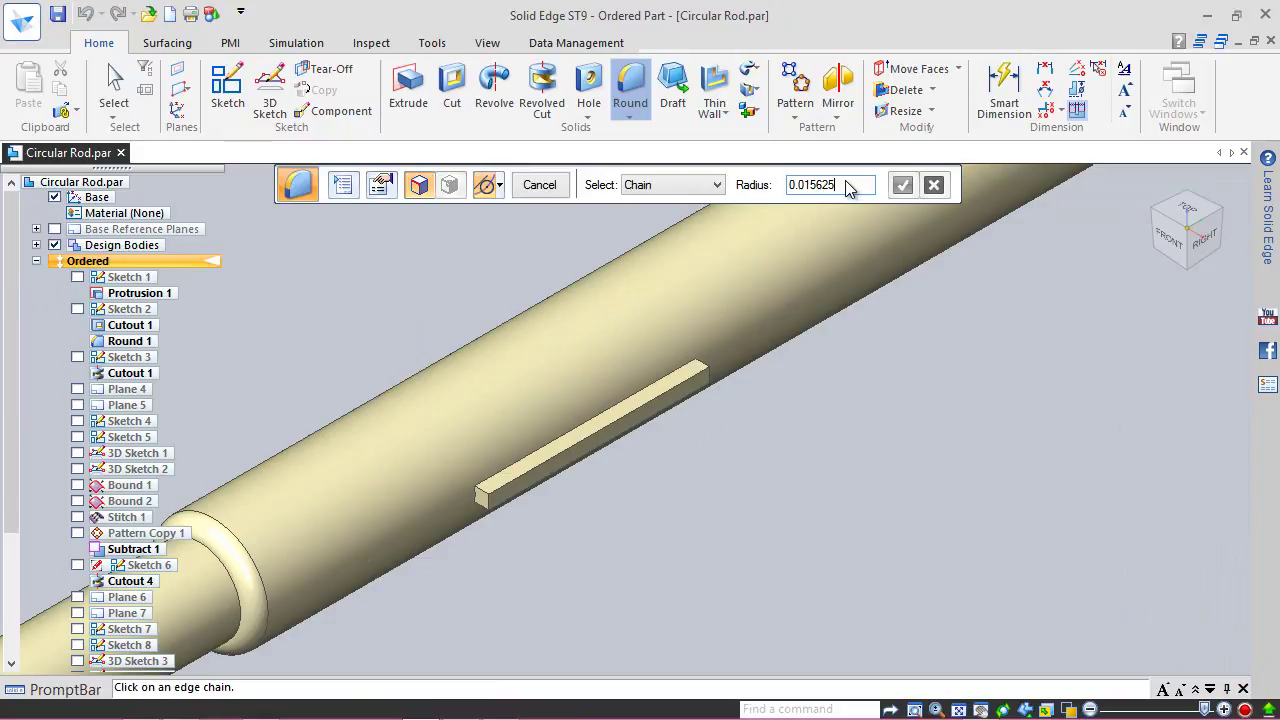
scroll(528, 435, up, 2)
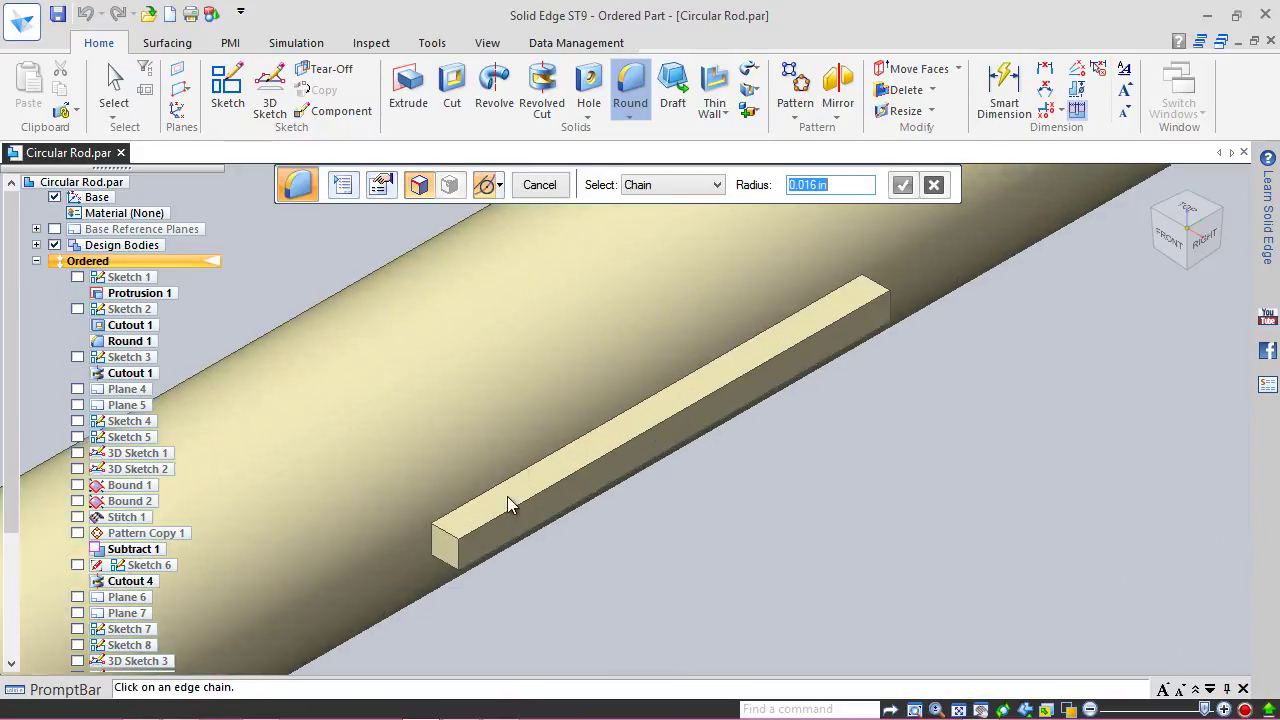
Step: Round the outer vertical end edges of both side ribs with a 0.016 in radius, and save the part
click(485, 569)
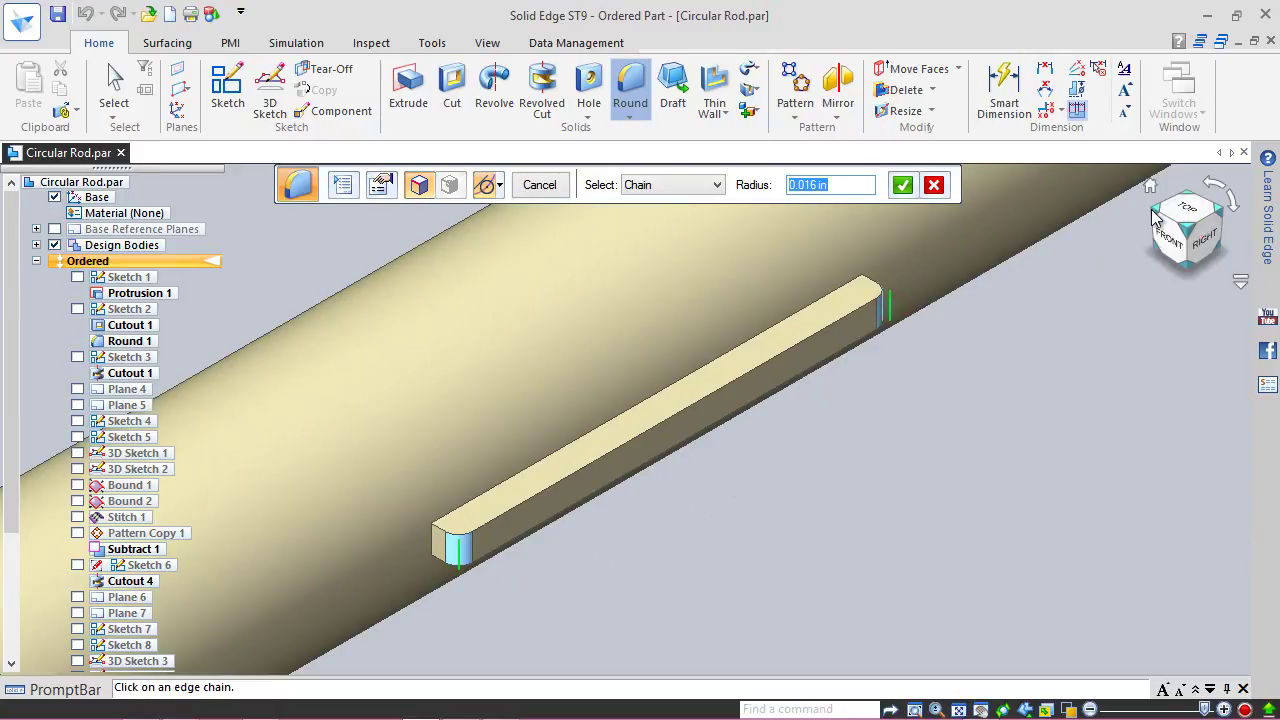
right_click(1039, 280)
scroll(860, 590, up, 8)
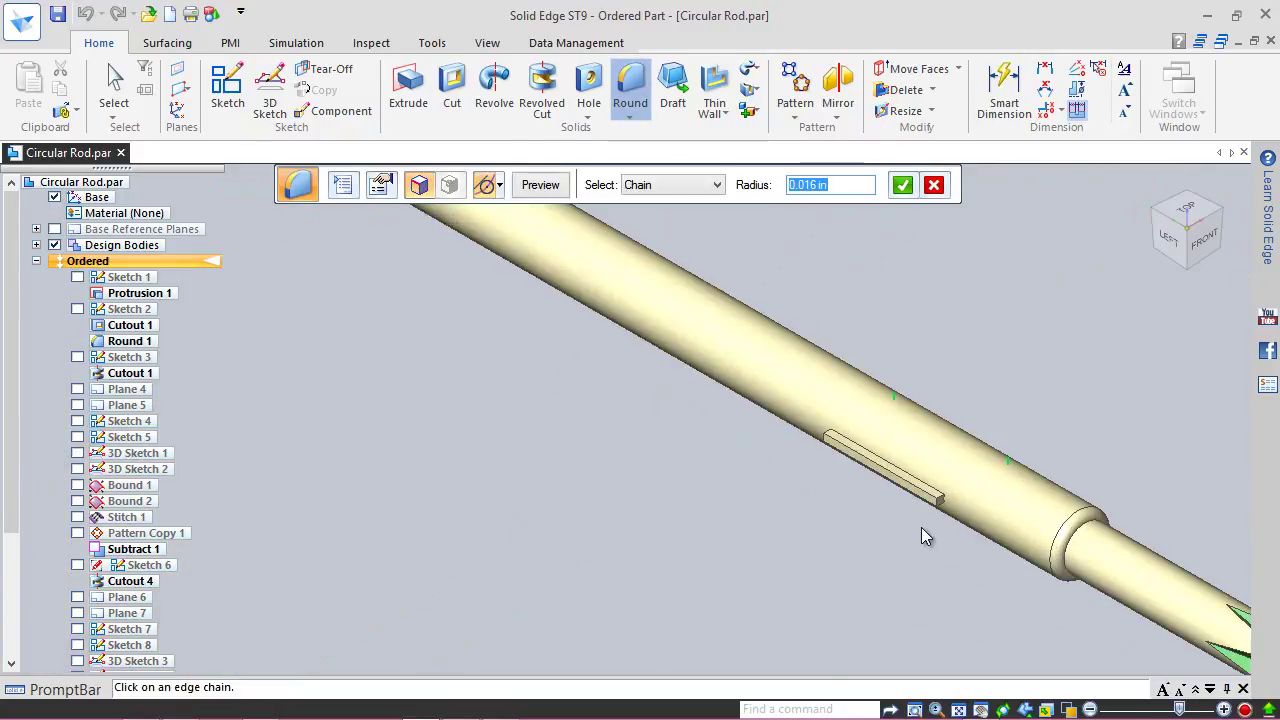
click(580, 333)
click(1006, 574)
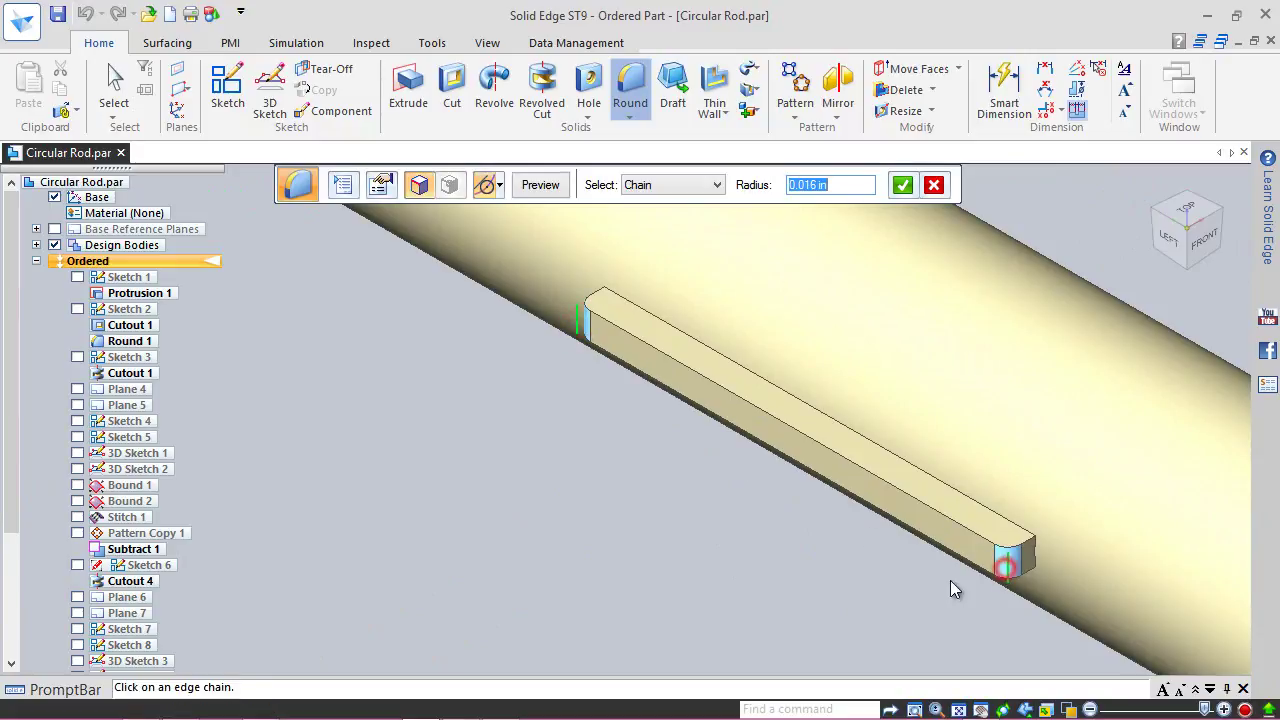
click(903, 186)
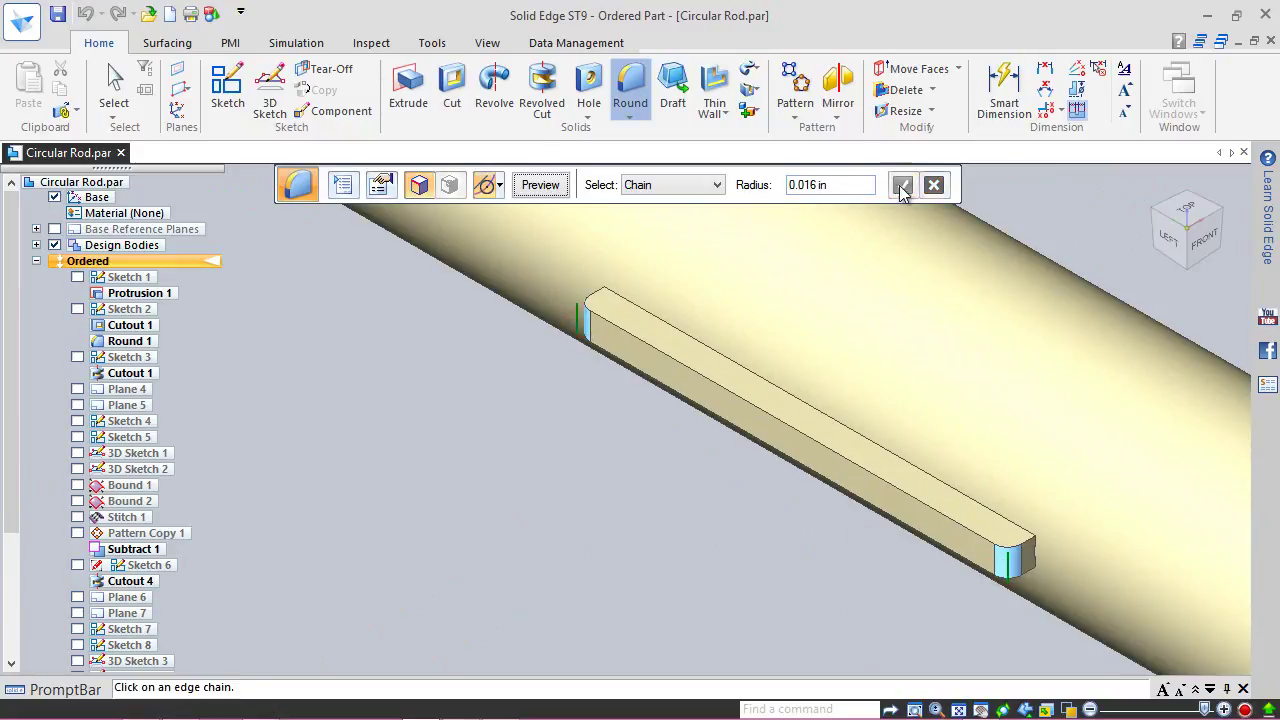
click(546, 186)
click(535, 184)
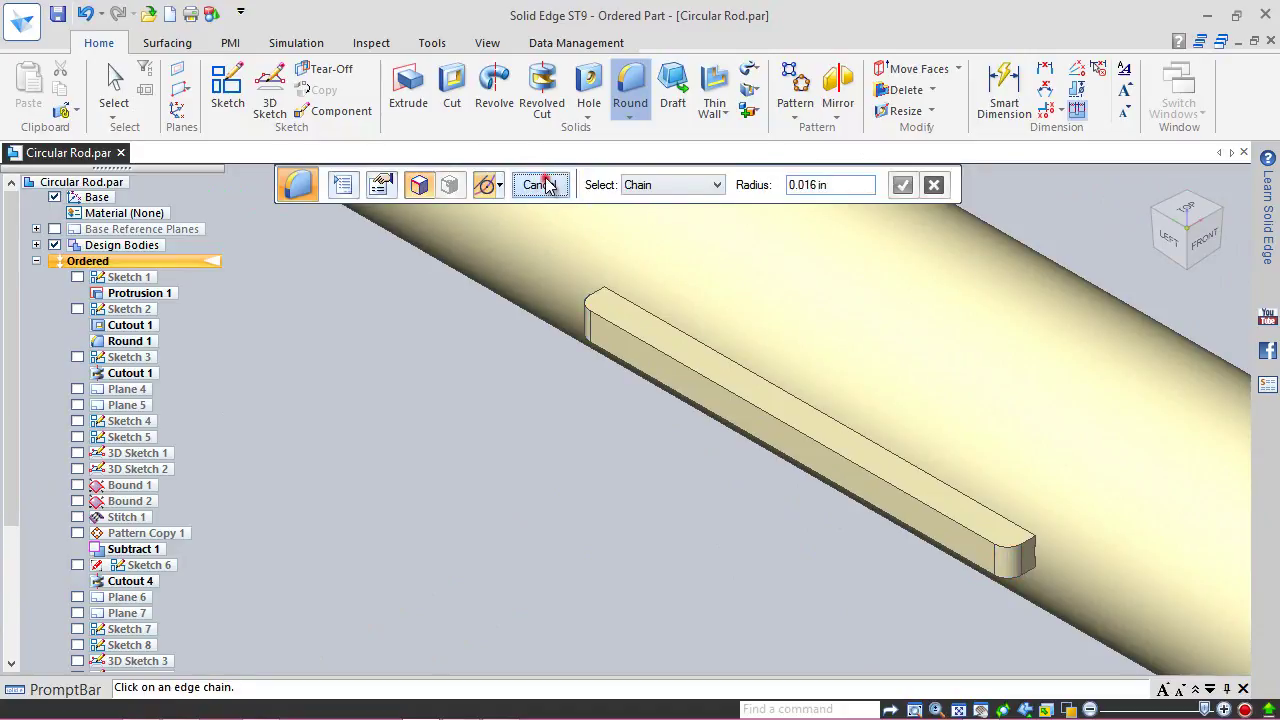
click(546, 186)
scroll(1071, 529, up, 5)
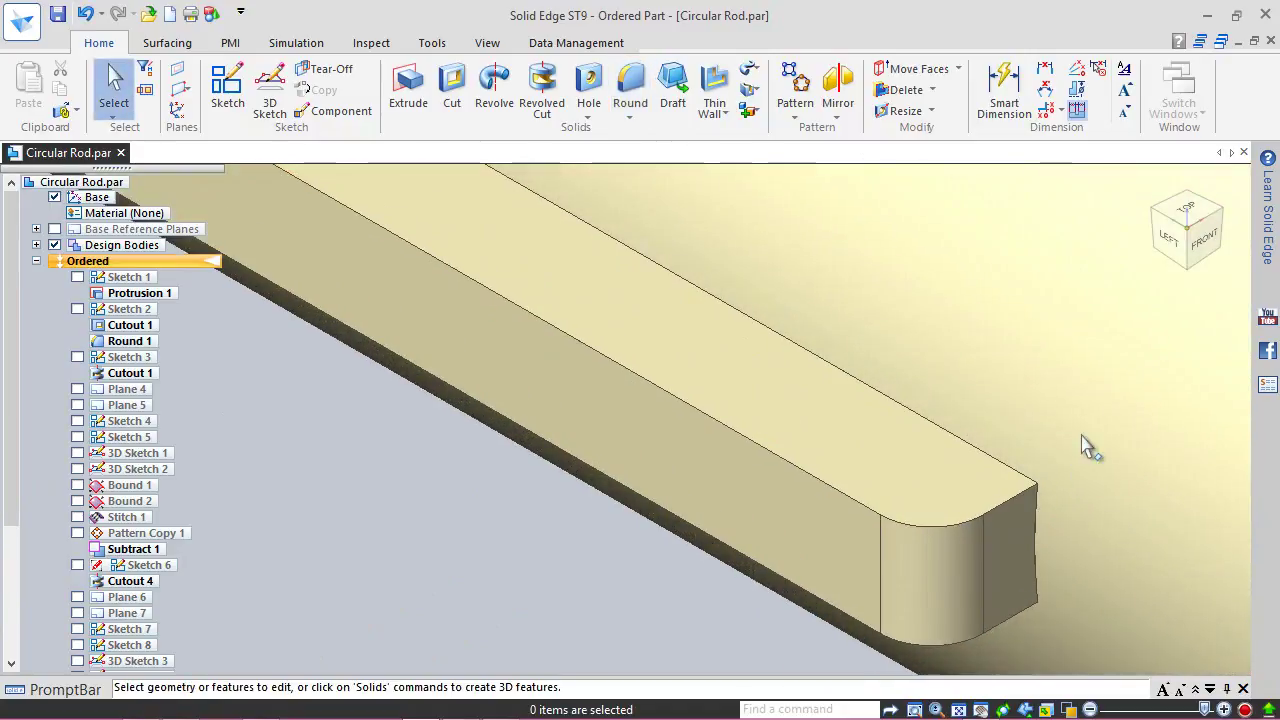
click(1148, 186)
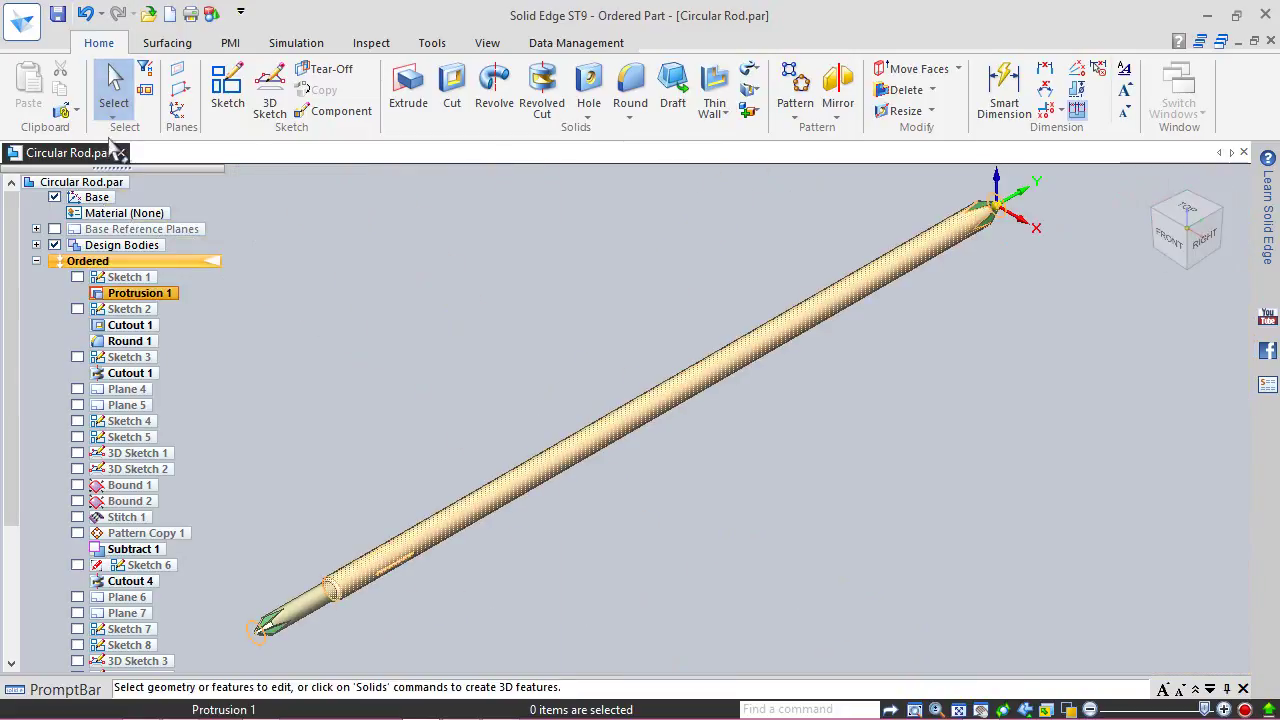
click(57, 14)
click(602, 292)
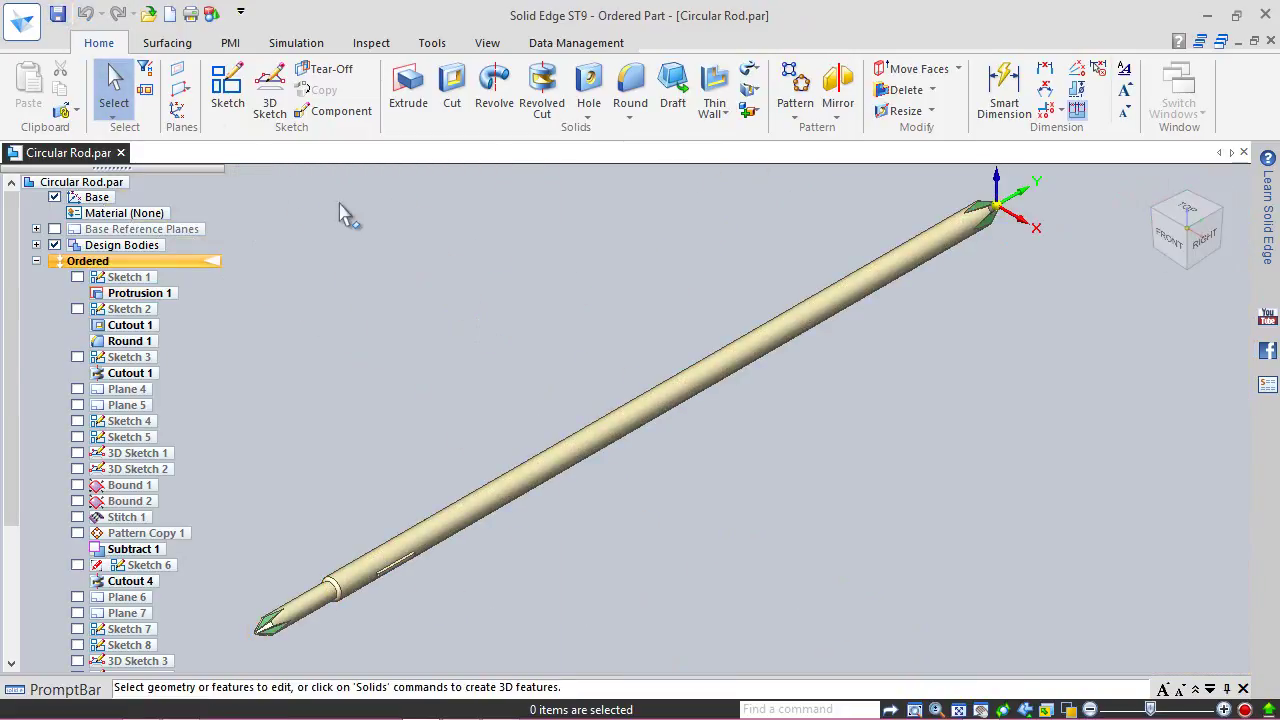
Step: Create a parallel reference plane 5 in from the flat face at the rod's tip, offset toward the rod's middle
click(180, 90)
click(208, 113)
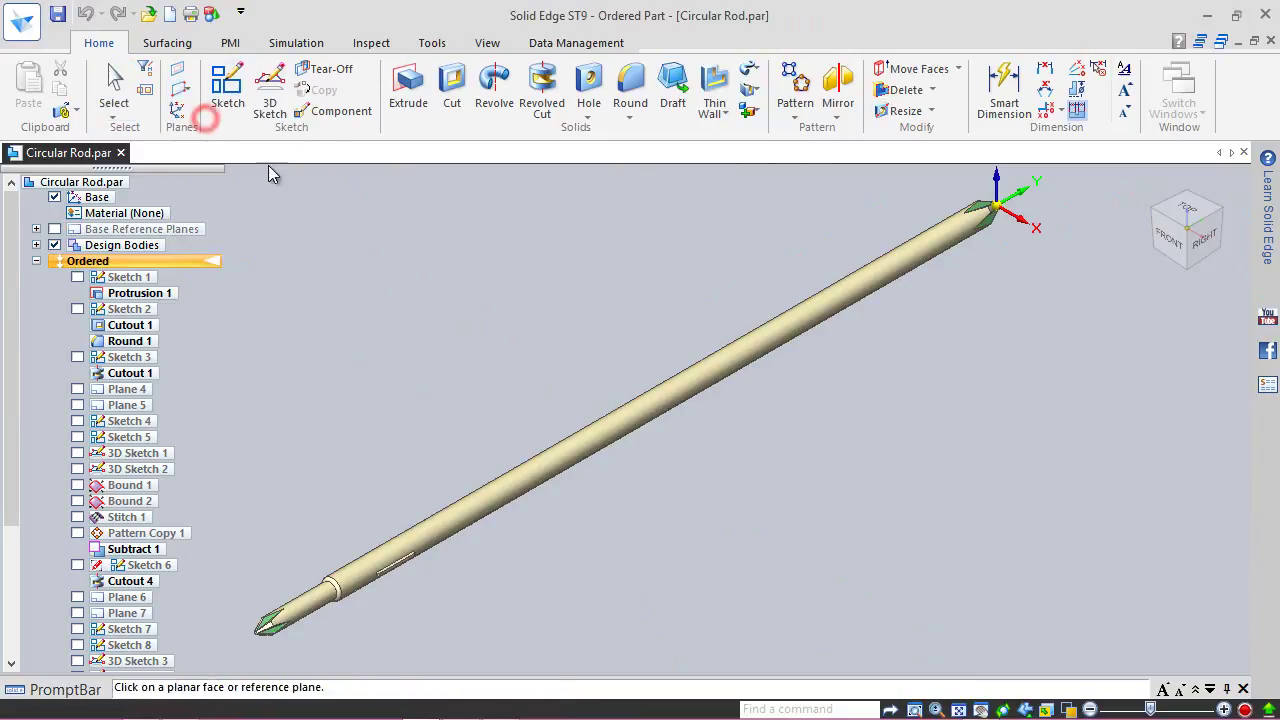
scroll(594, 276, down, 2)
scroll(430, 450, up, 4)
scroll(446, 448, up, 8)
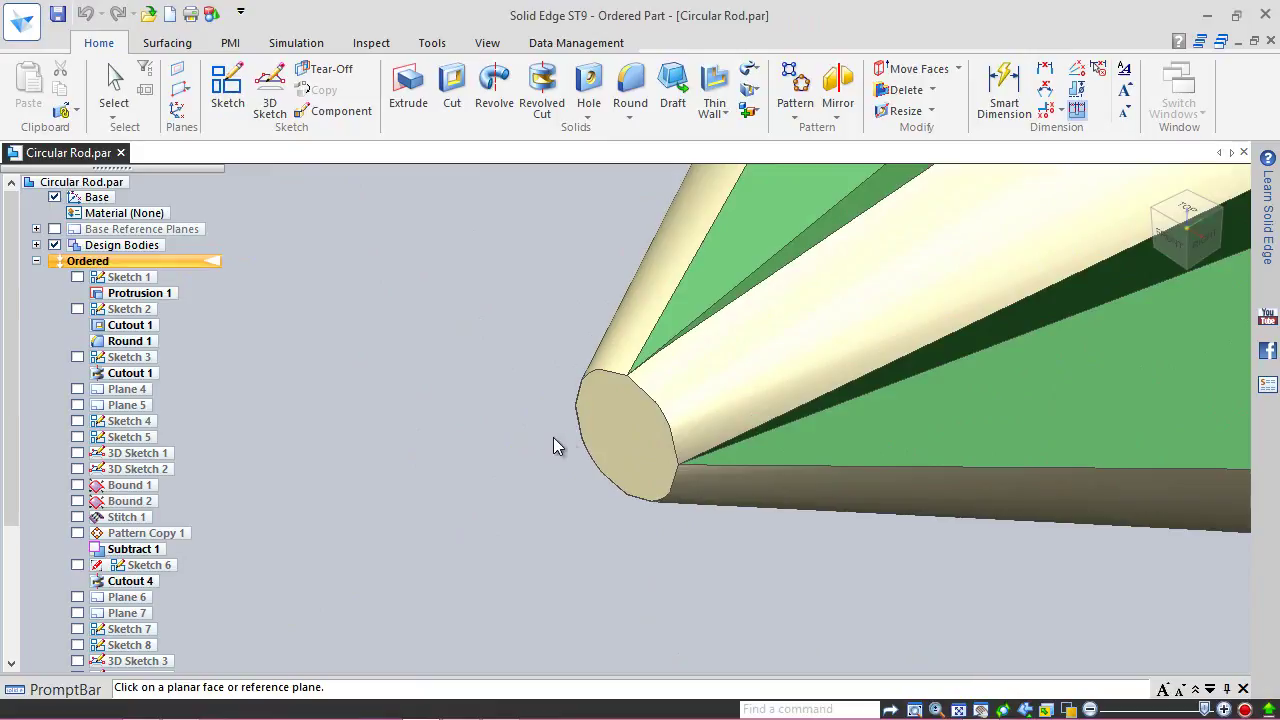
right_click(628, 440)
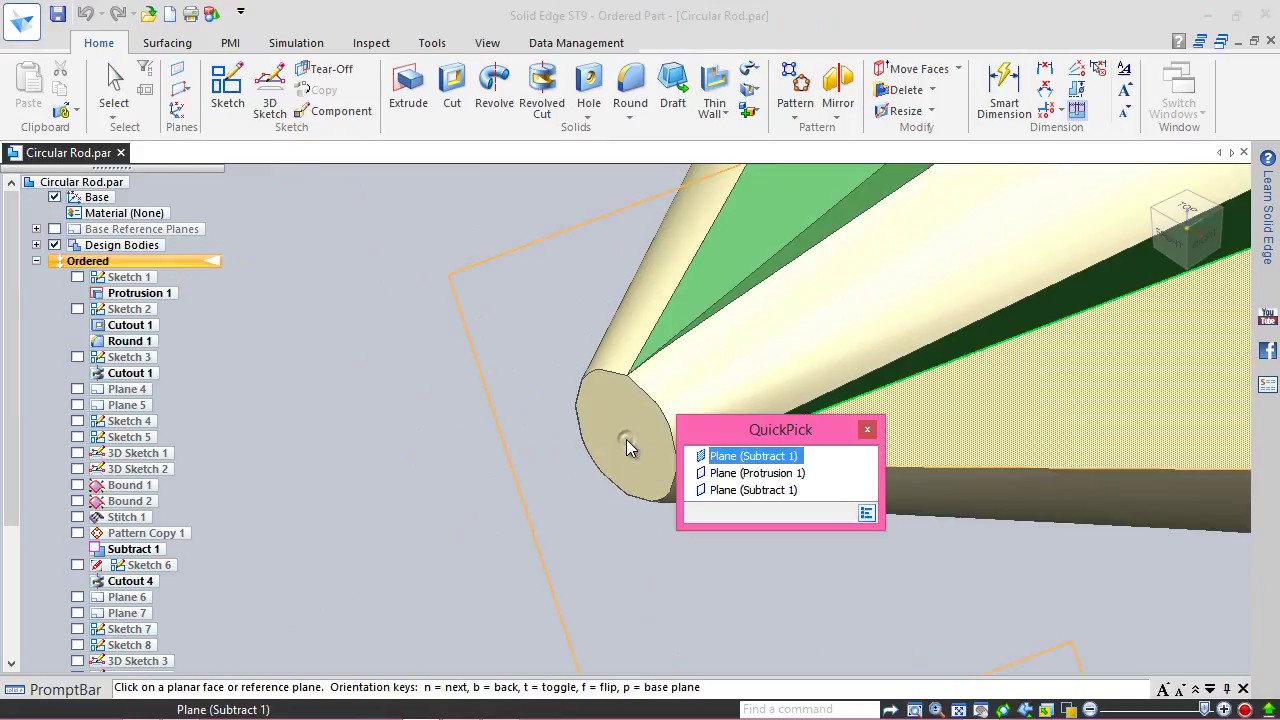
click(718, 476)
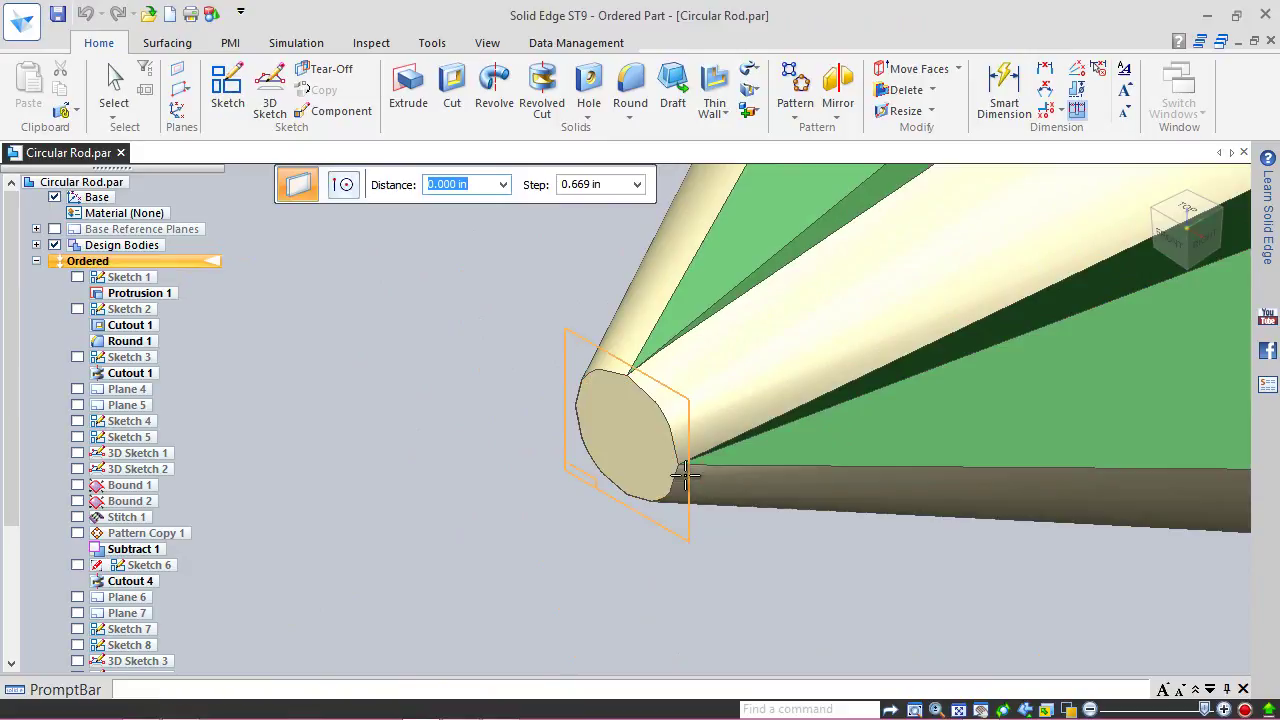
scroll(357, 594, down, 5)
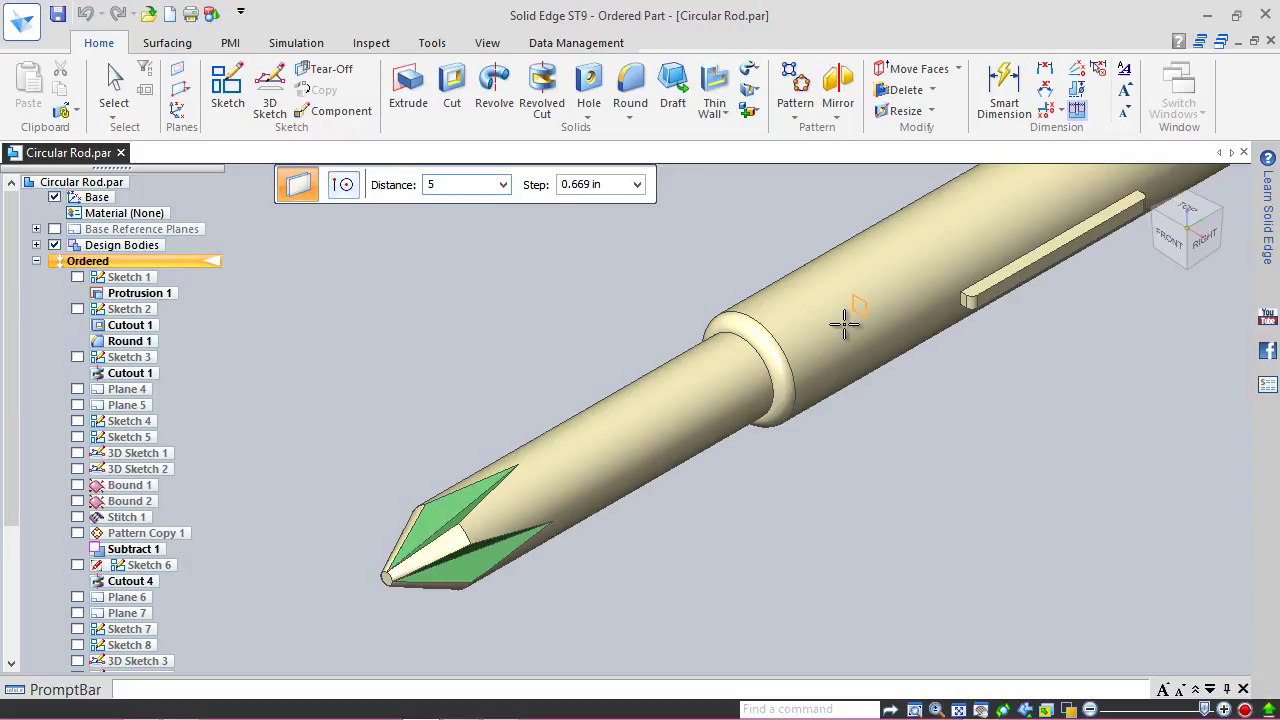
text(5)
key(Return)
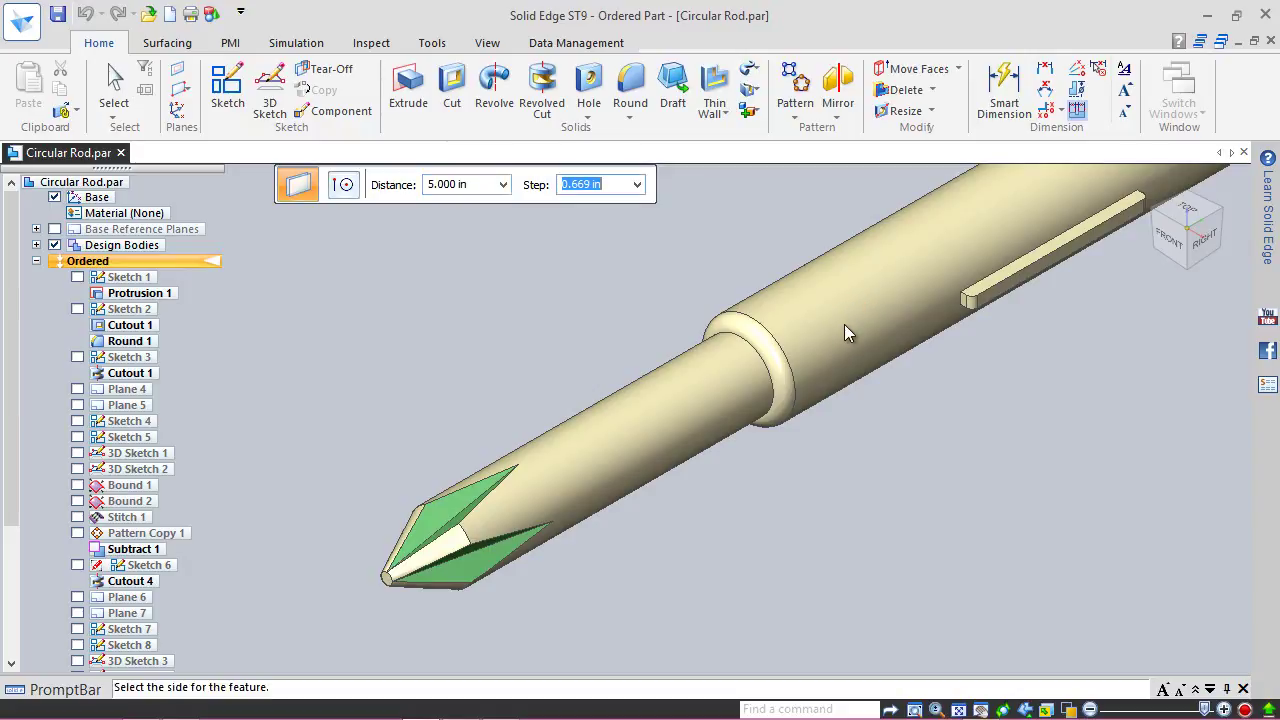
click(844, 333)
scroll(757, 400, down, 3)
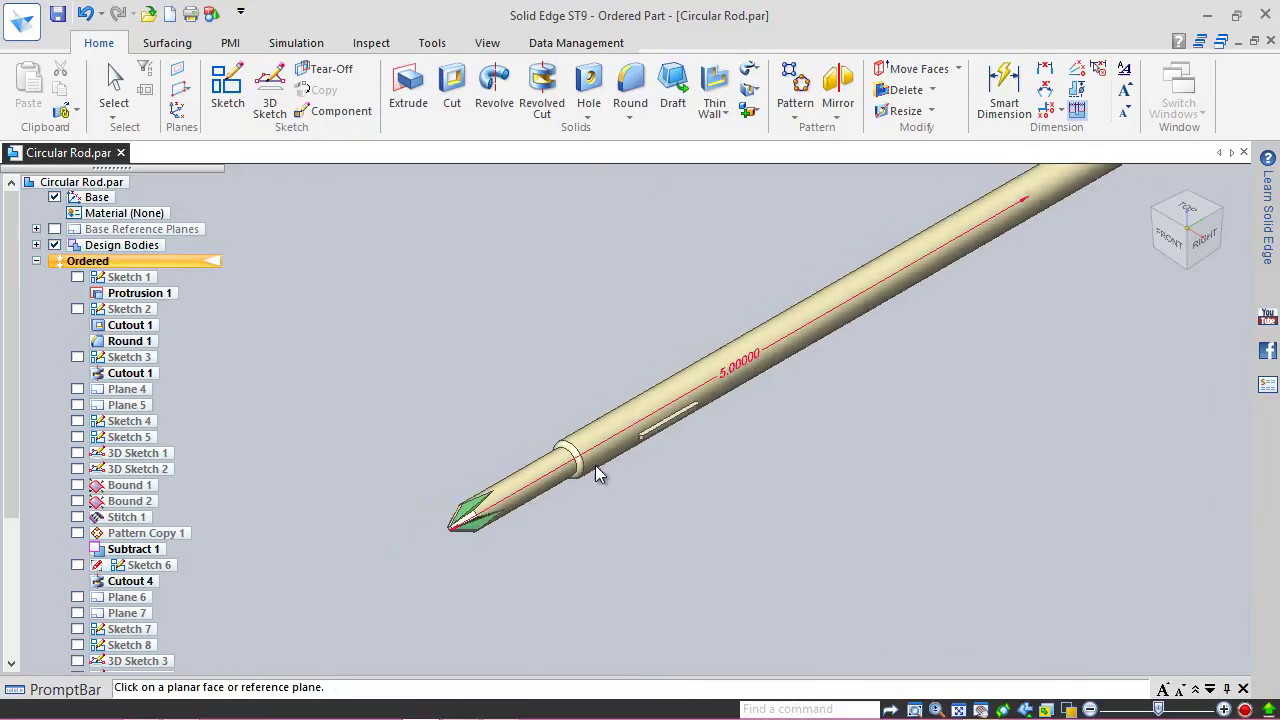
Step: Enlarge the new mid-rod reference plane to about 0.73 by 0.73 in so it extends beyond the rod, and save the part
scroll(860, 378, down, 2)
scroll(1017, 227, up, 4)
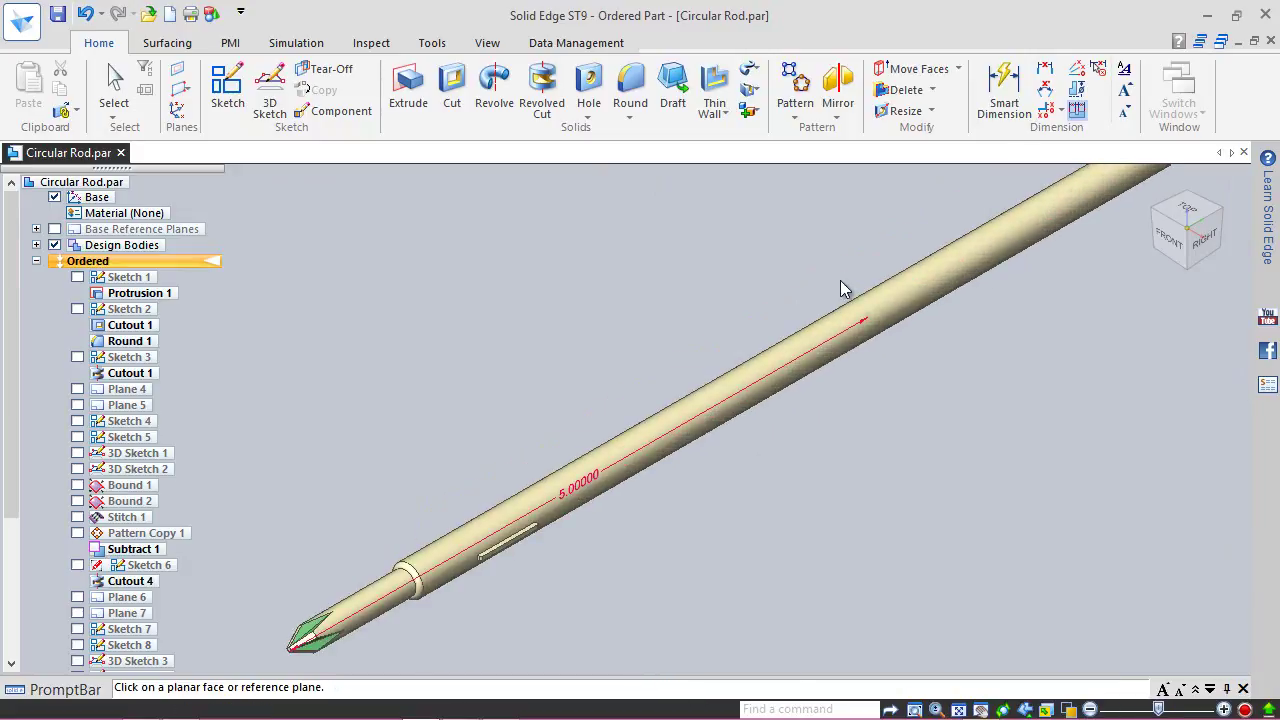
scroll(880, 328, up, 3)
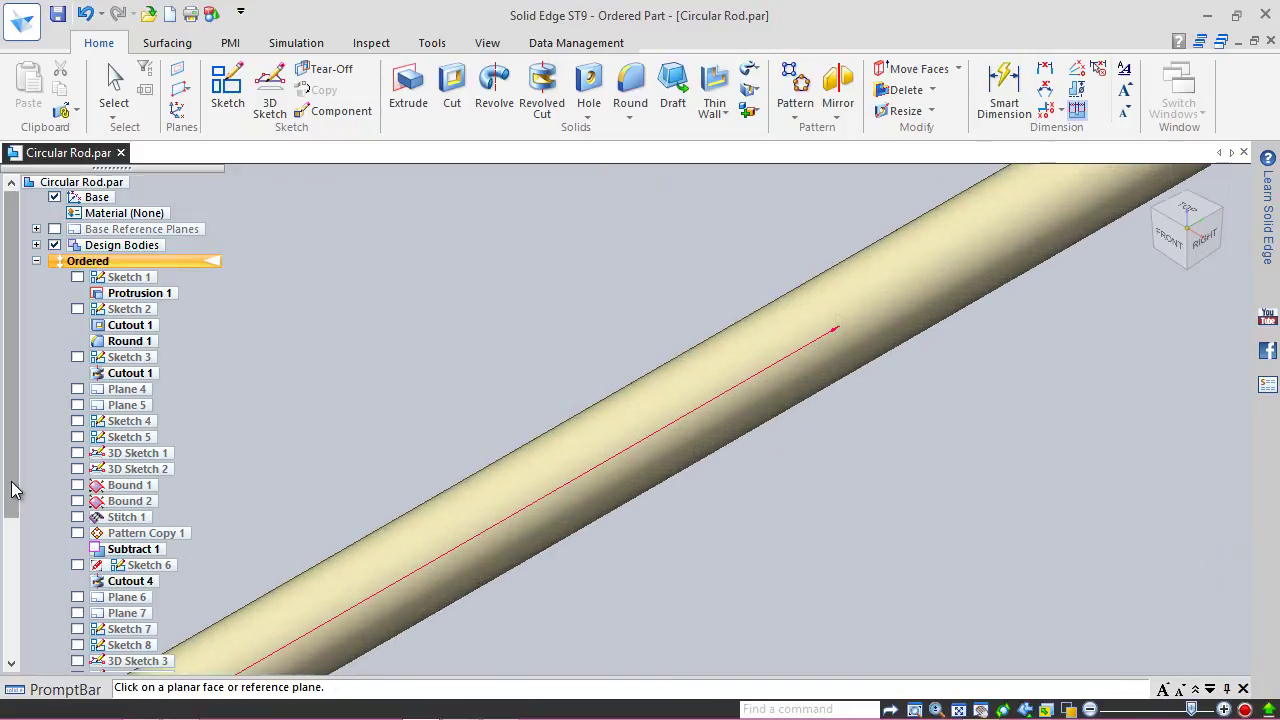
drag(11, 483, 3, 625)
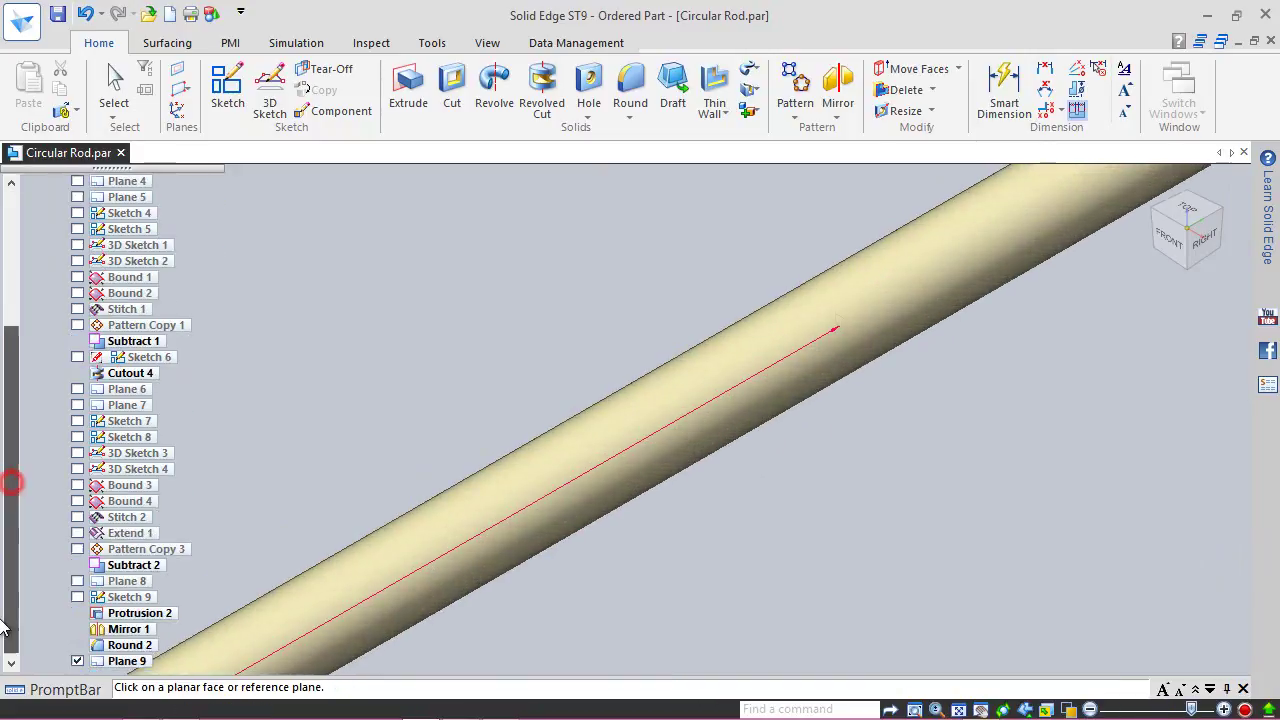
click(112, 662)
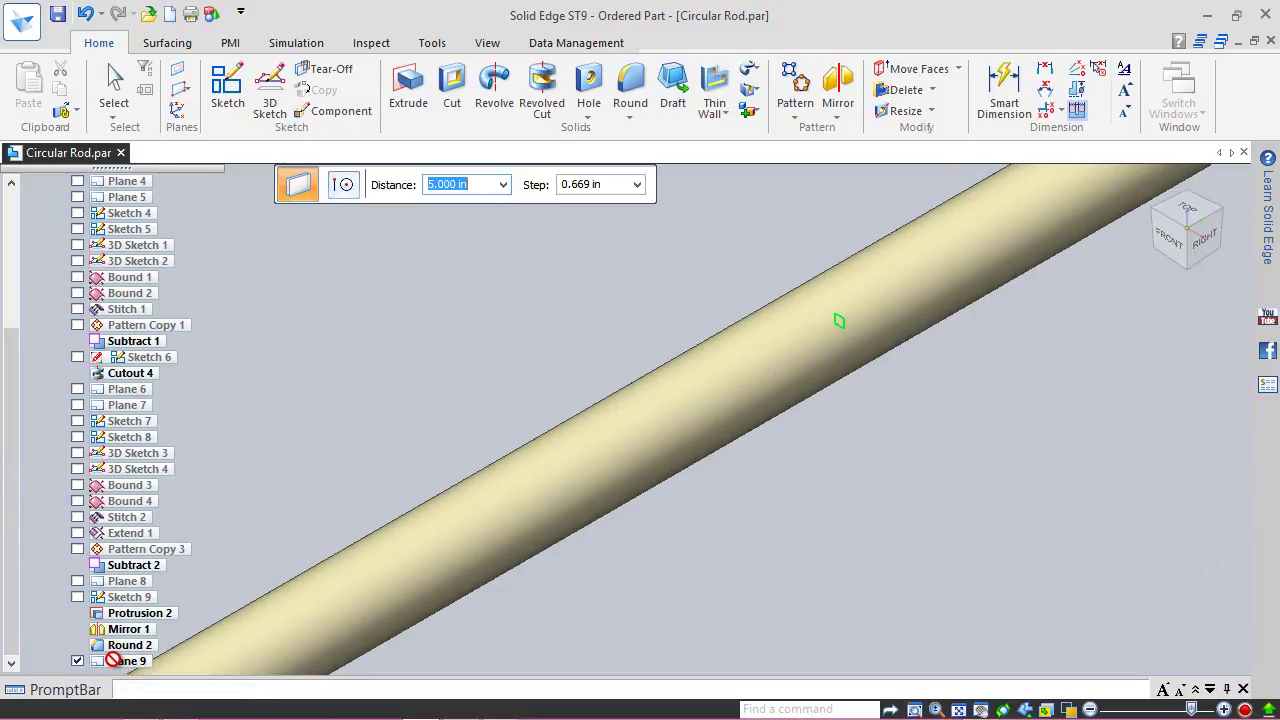
click(122, 672)
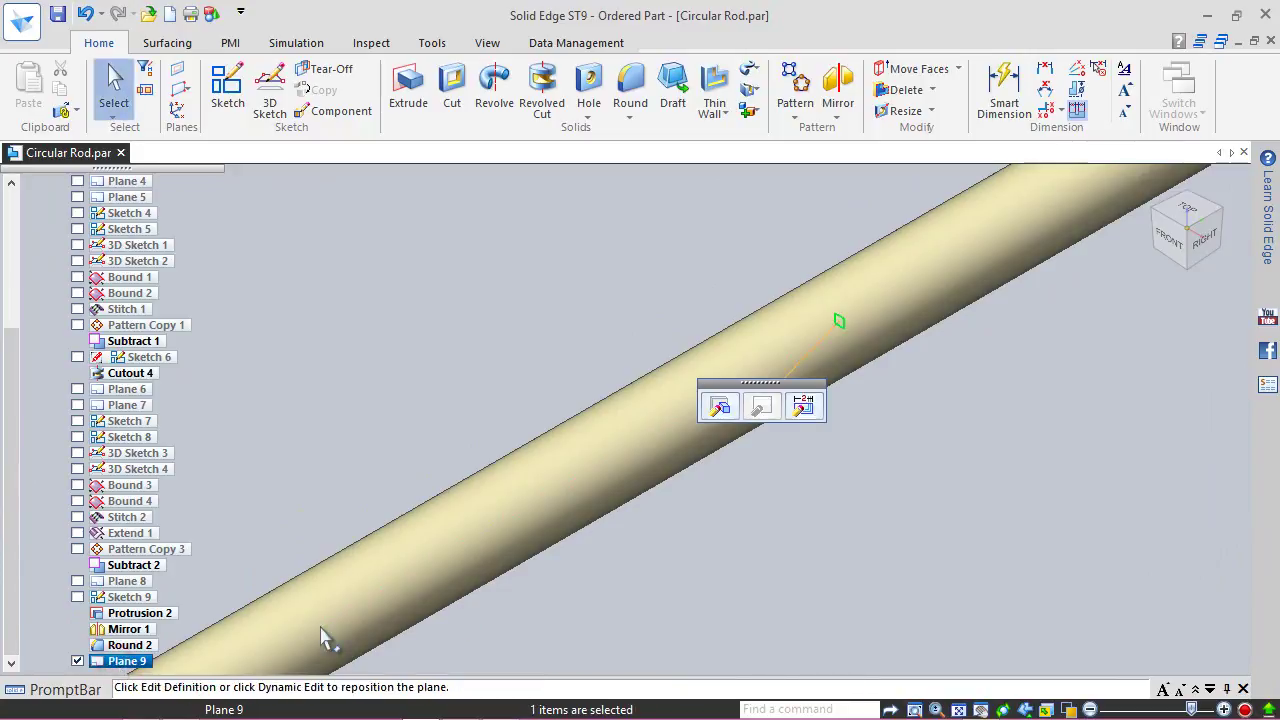
click(805, 405)
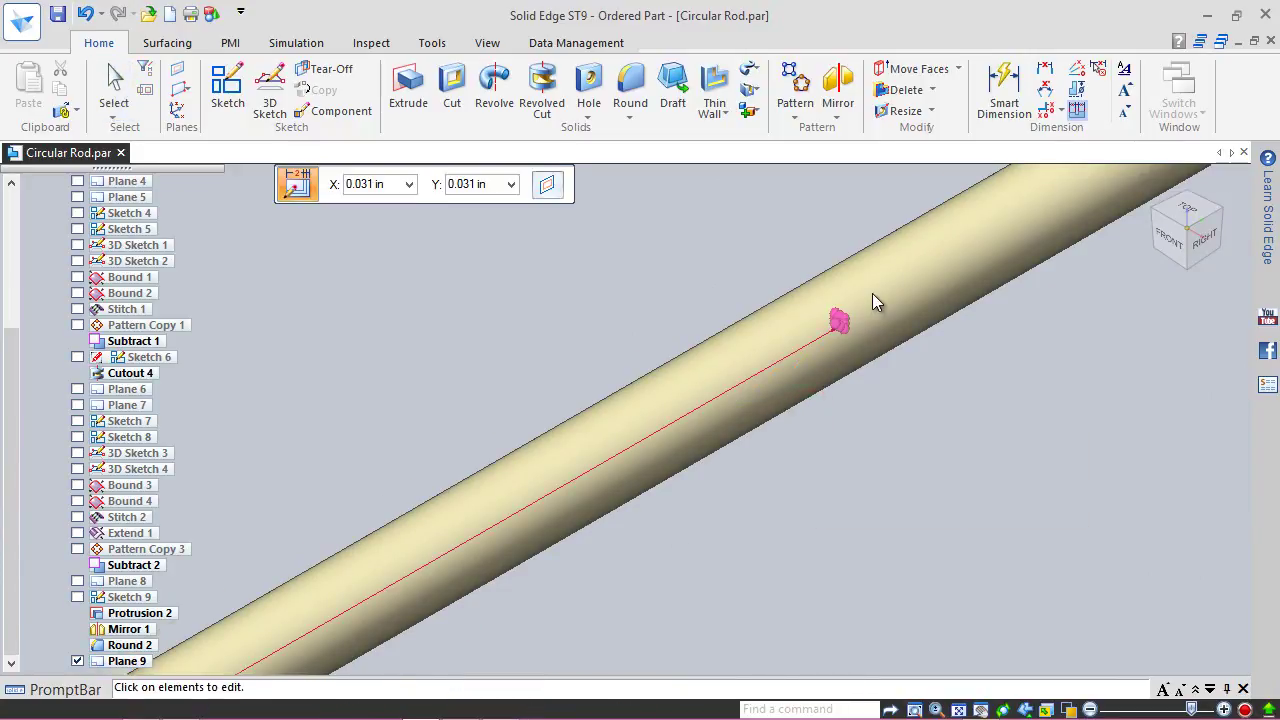
scroll(867, 298, up, 3)
drag(820, 341, 975, 213)
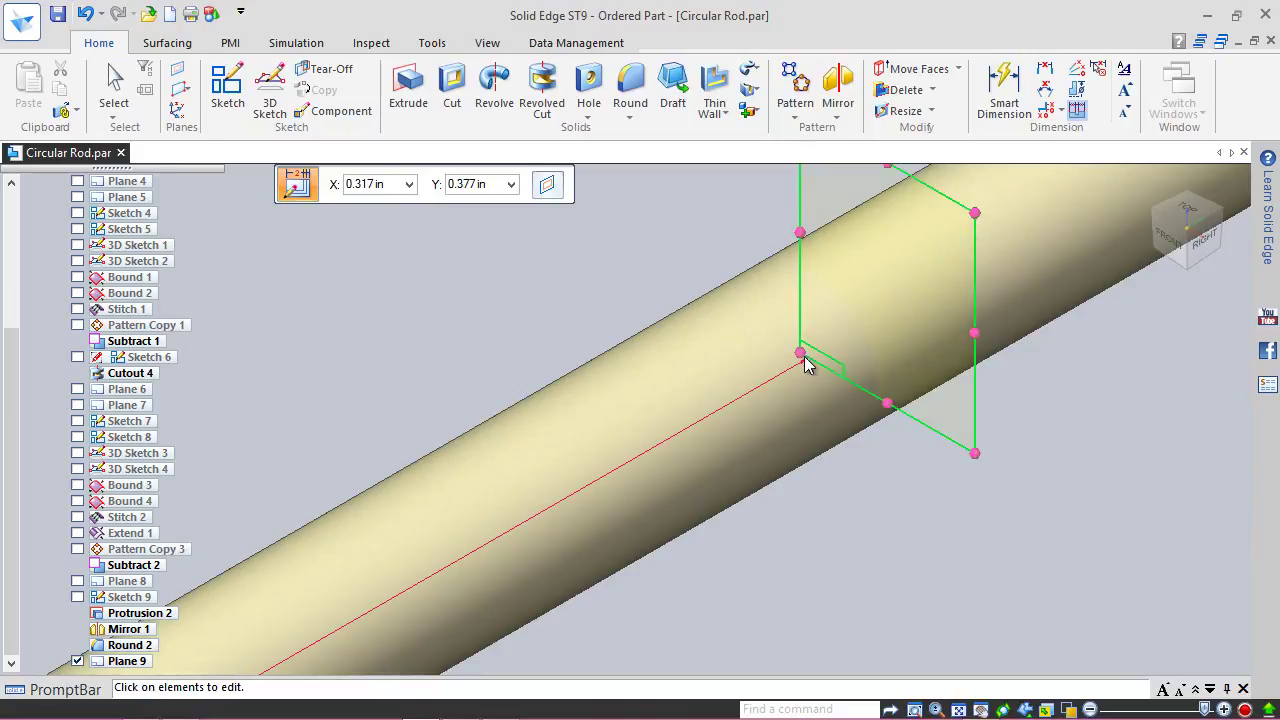
drag(800, 357, 577, 446)
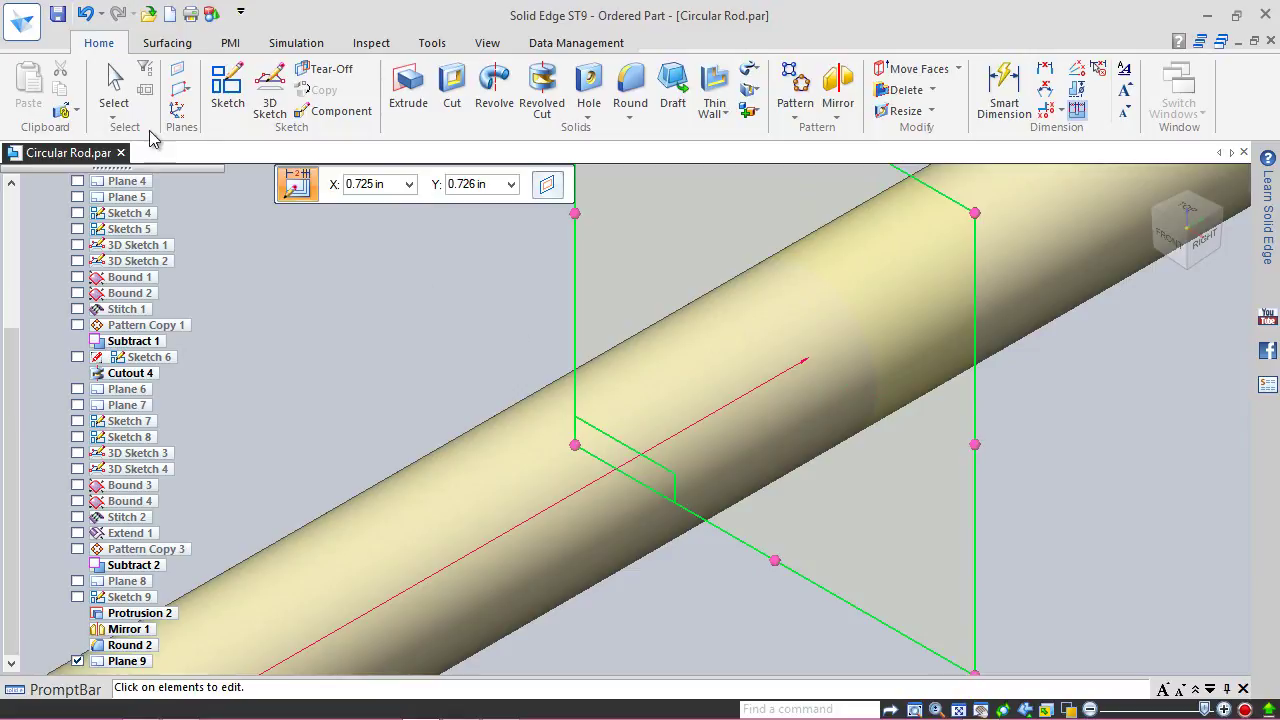
click(115, 80)
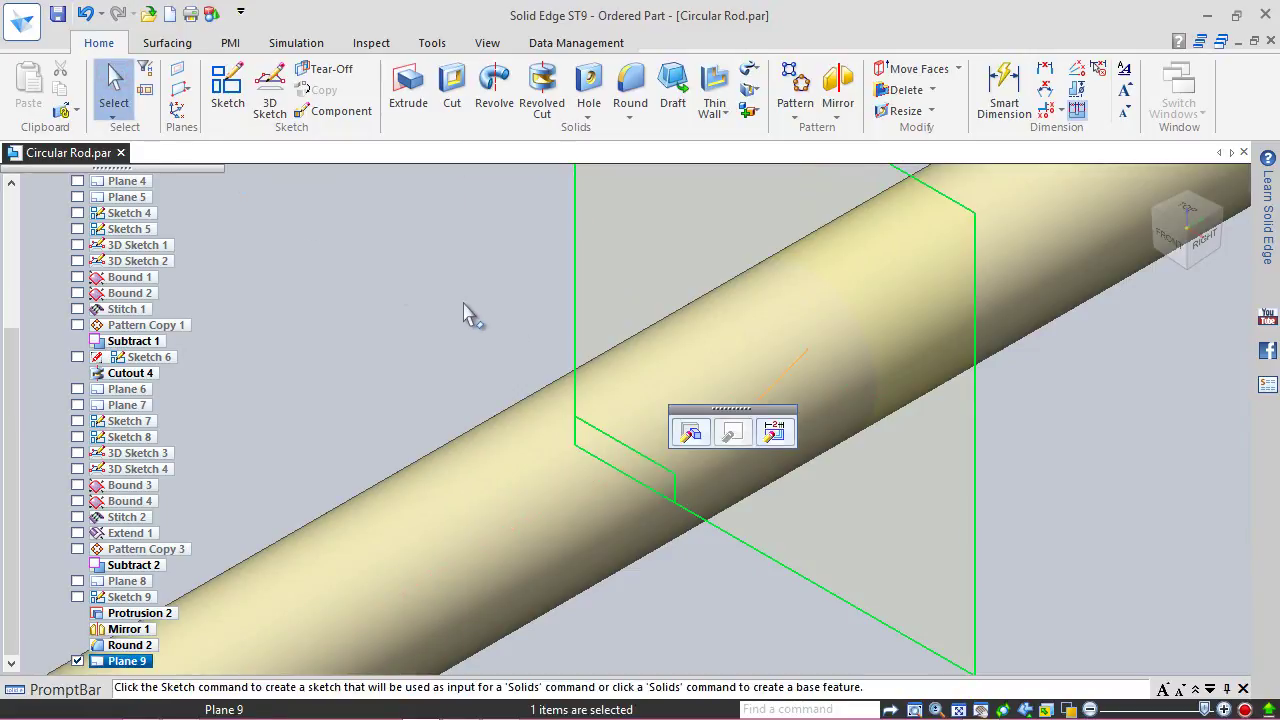
click(57, 14)
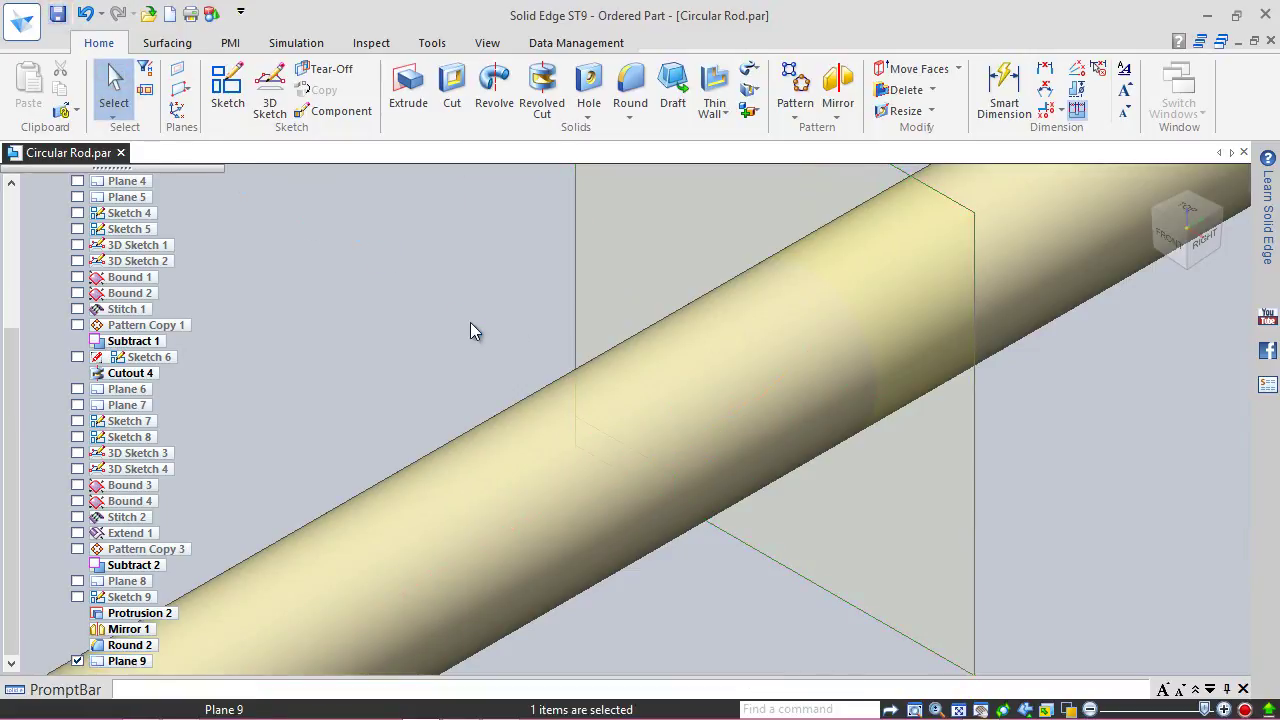
Step: Mirror the side ribs and their rounds (Protrusion 2, Mirror 1 and Round 2) about Plane 9, and save the part
scroll(609, 514, down, 4)
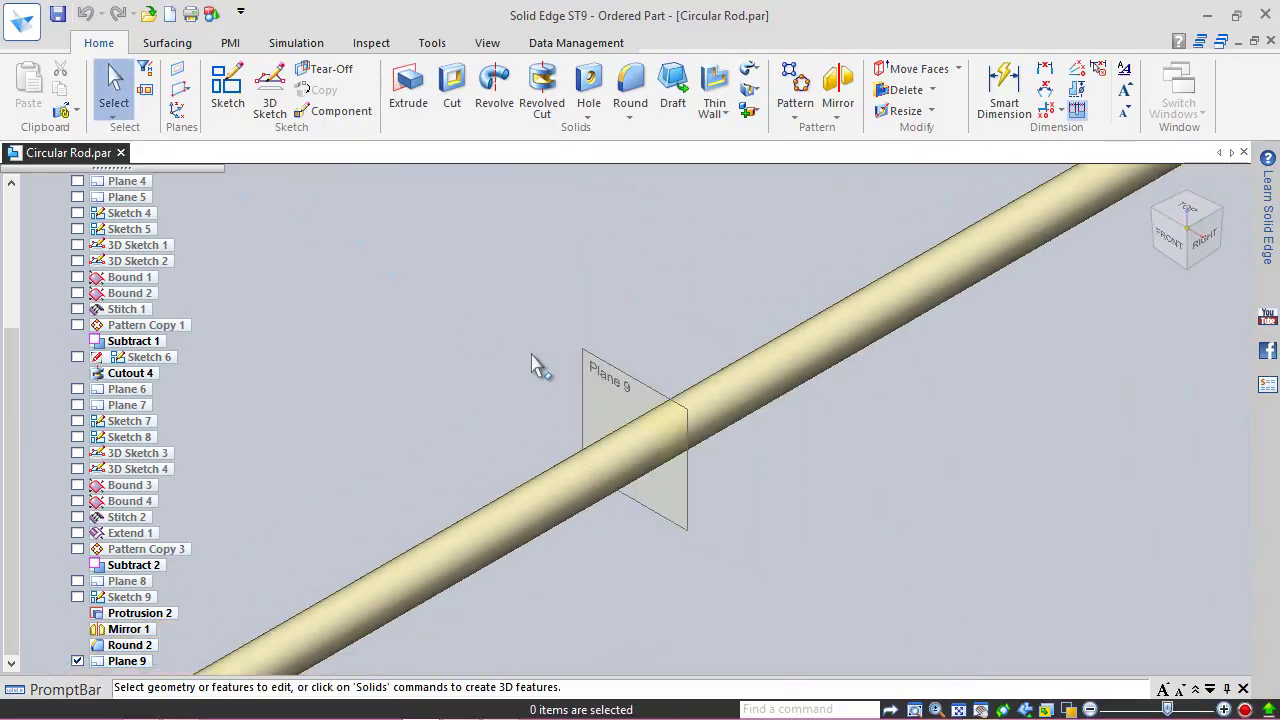
scroll(808, 299, down, 4)
scroll(833, 228, up, 1)
scroll(833, 228, up, 2)
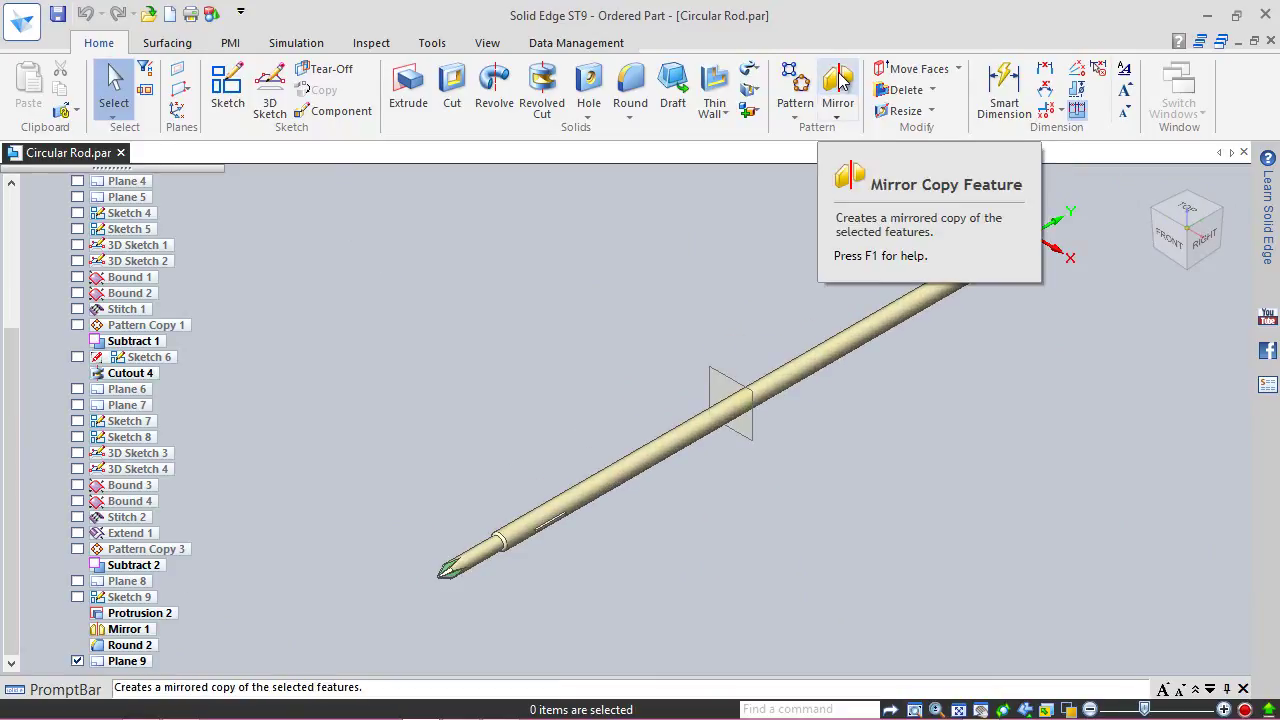
click(838, 84)
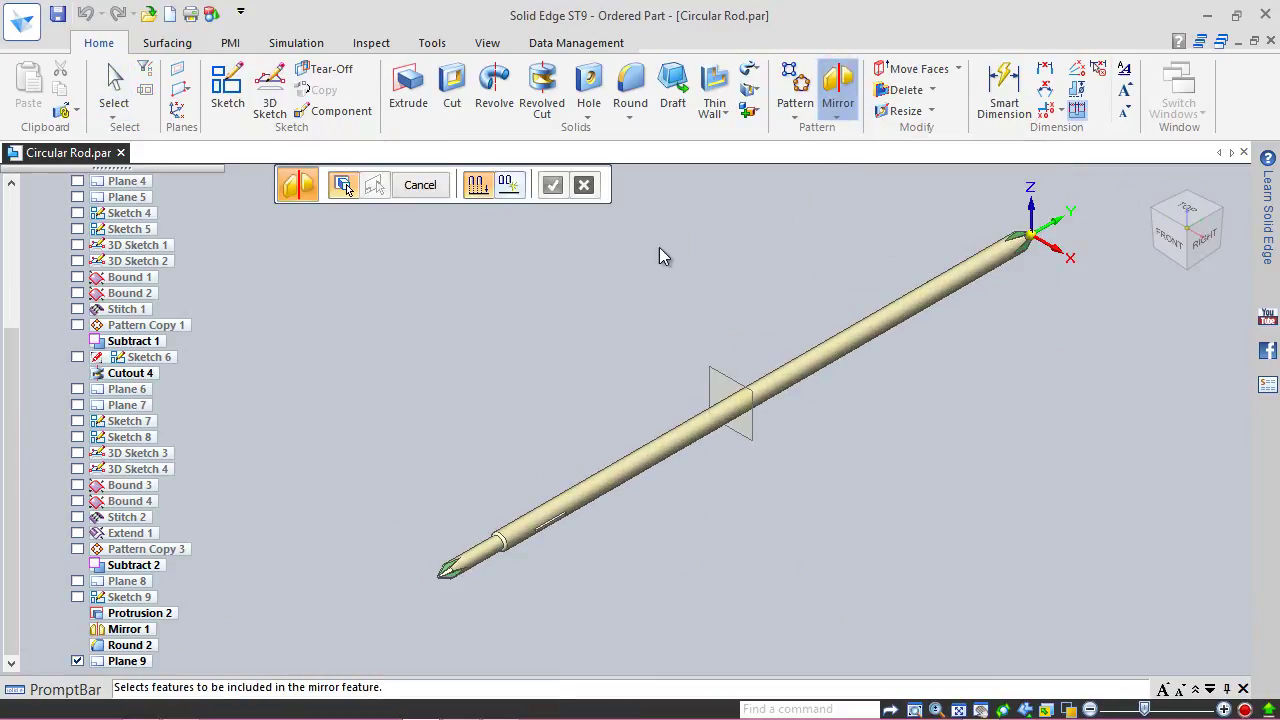
click(128, 650)
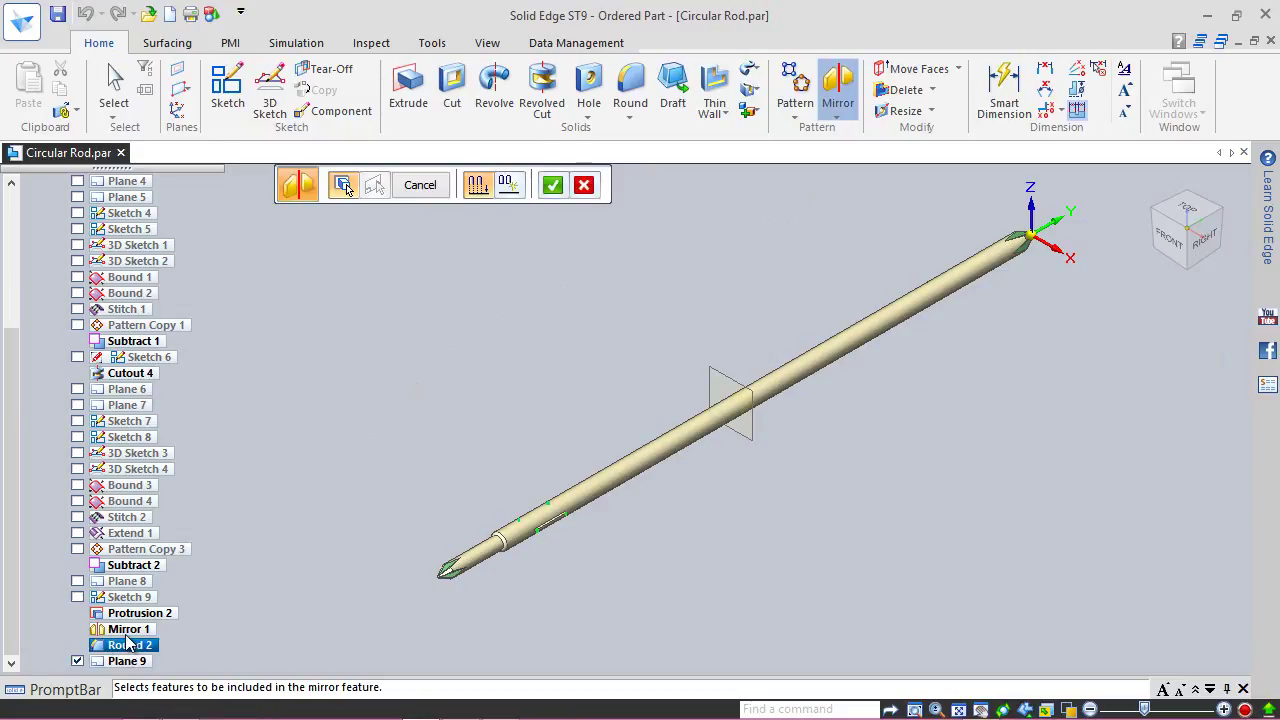
click(127, 632)
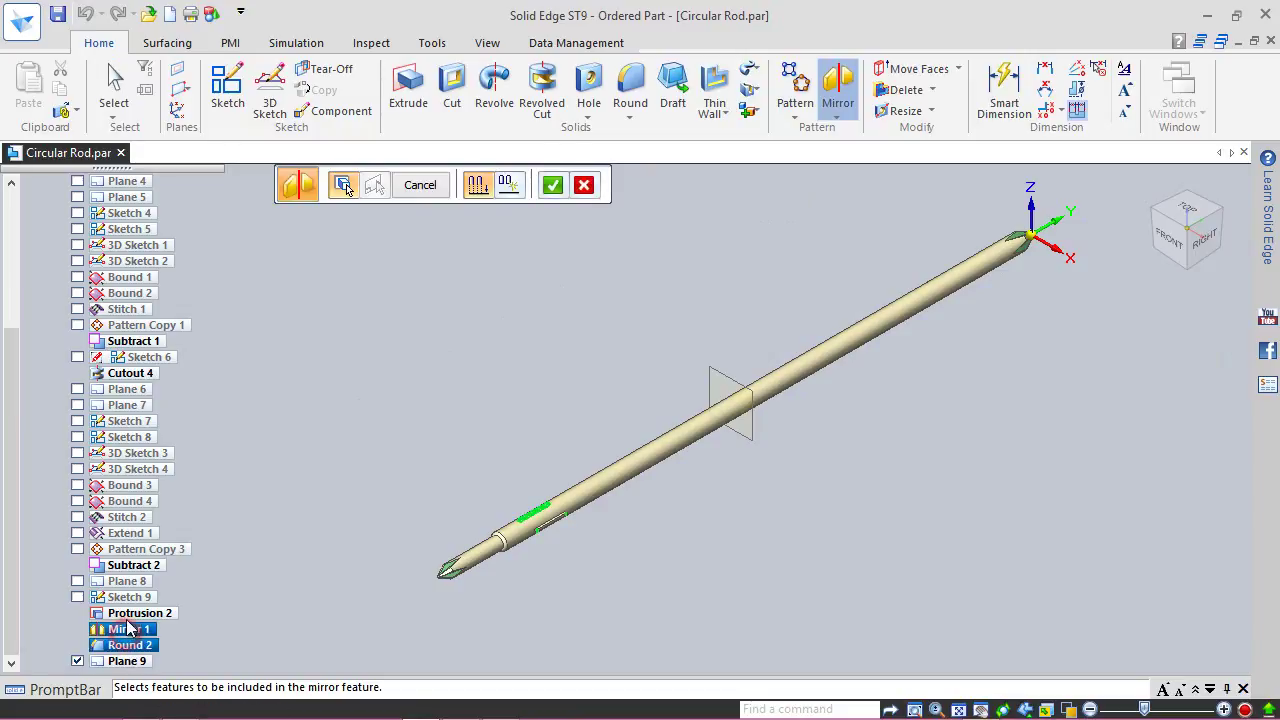
click(135, 613)
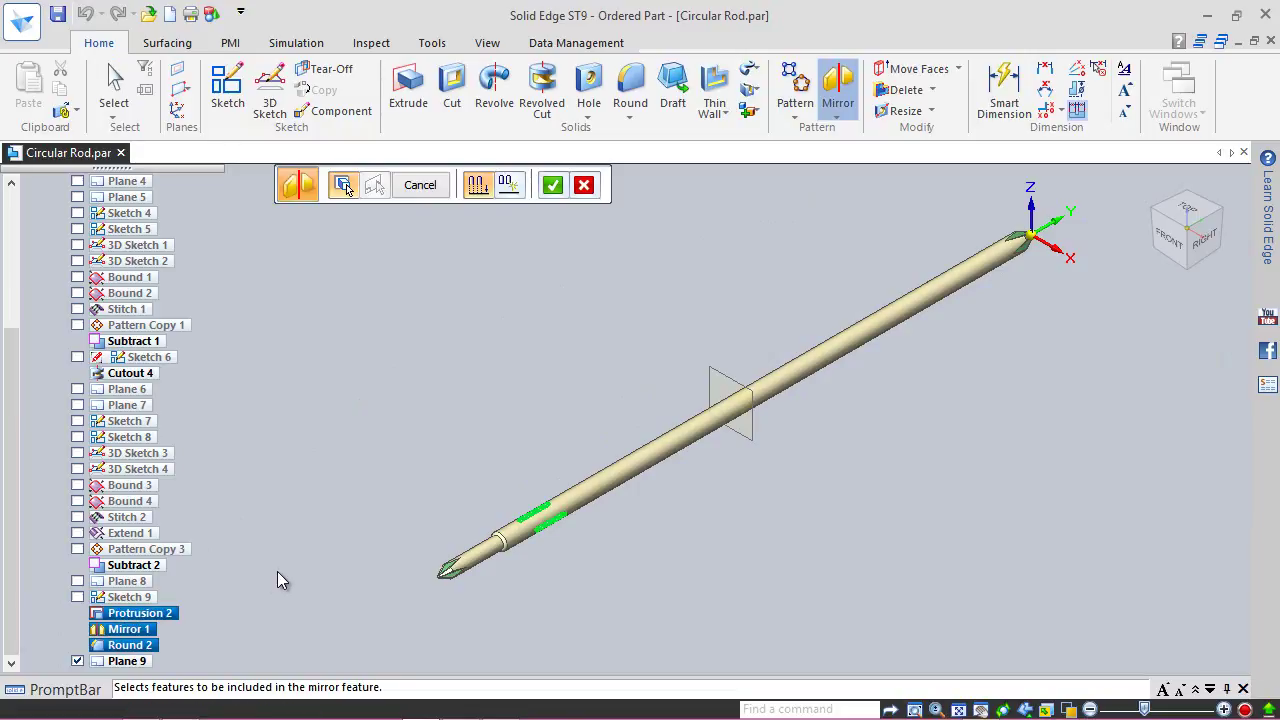
click(552, 184)
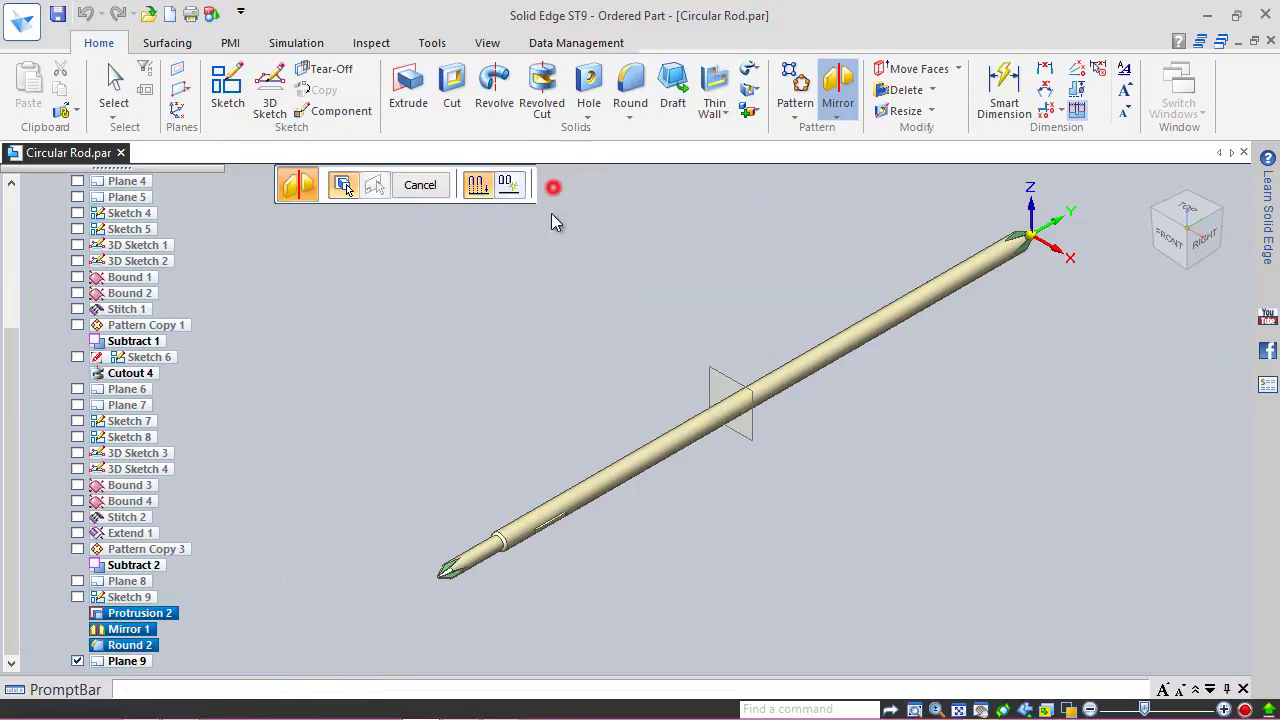
click(717, 375)
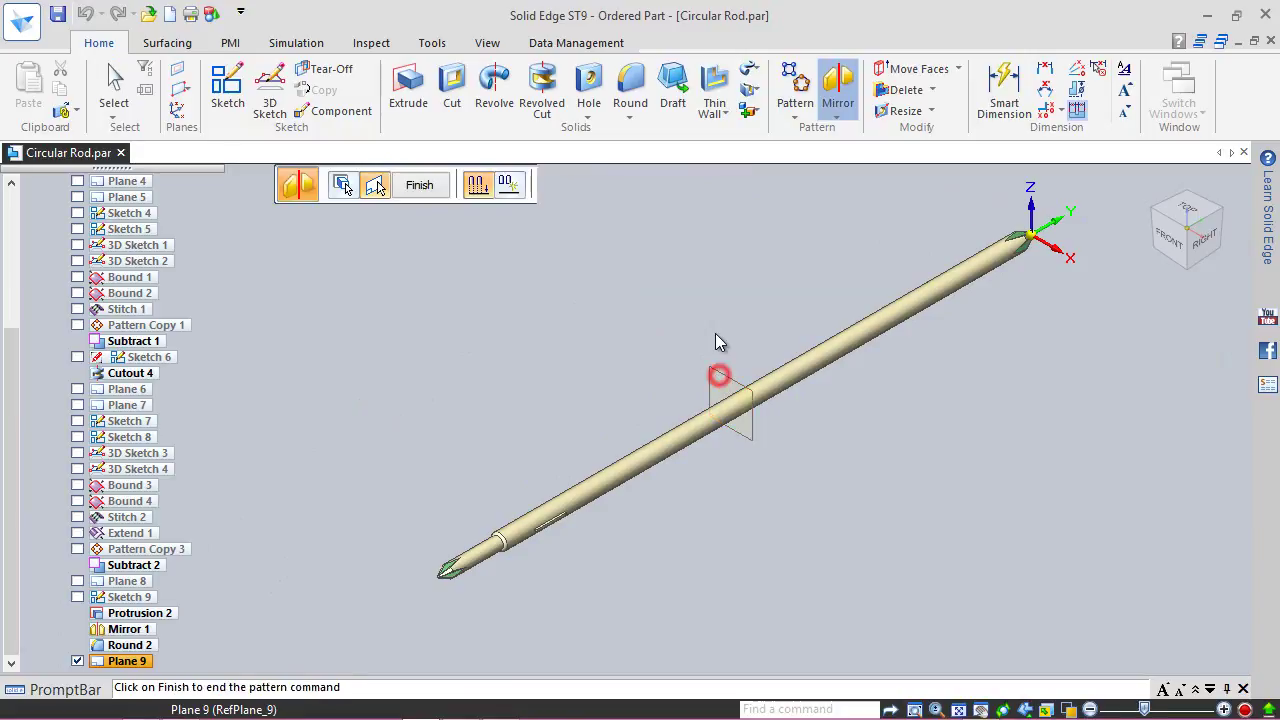
click(421, 190)
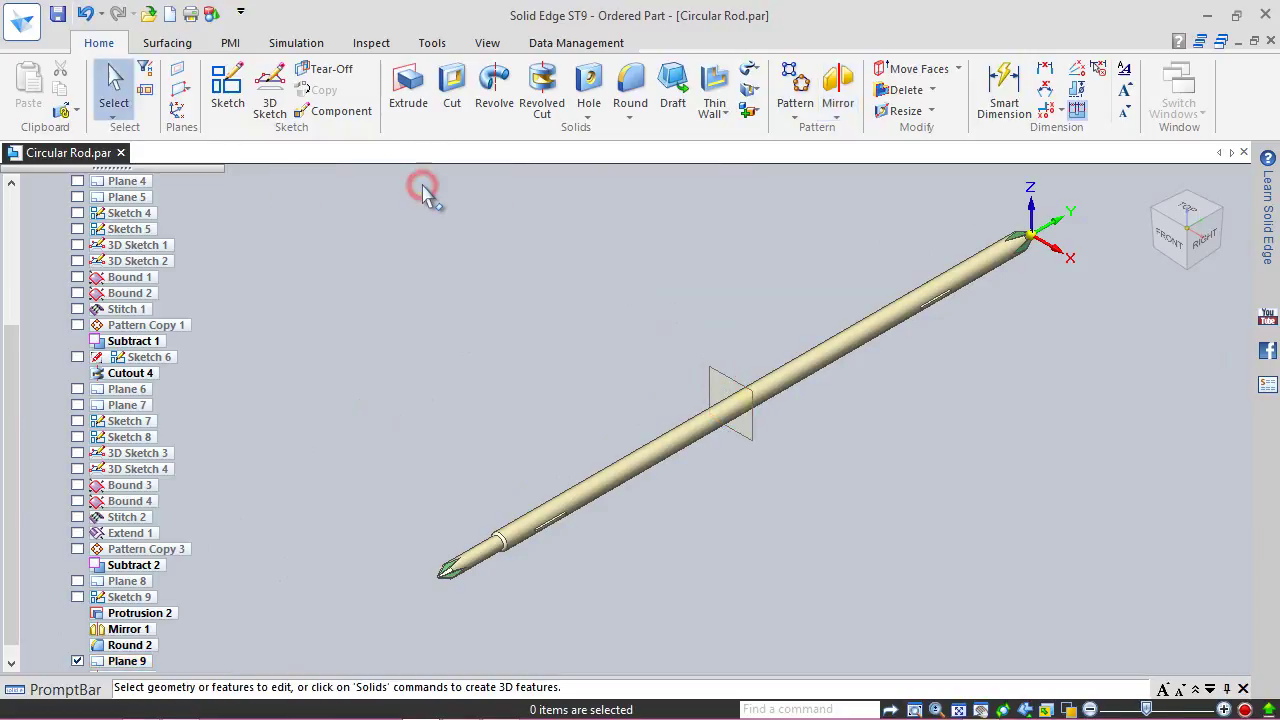
click(56, 17)
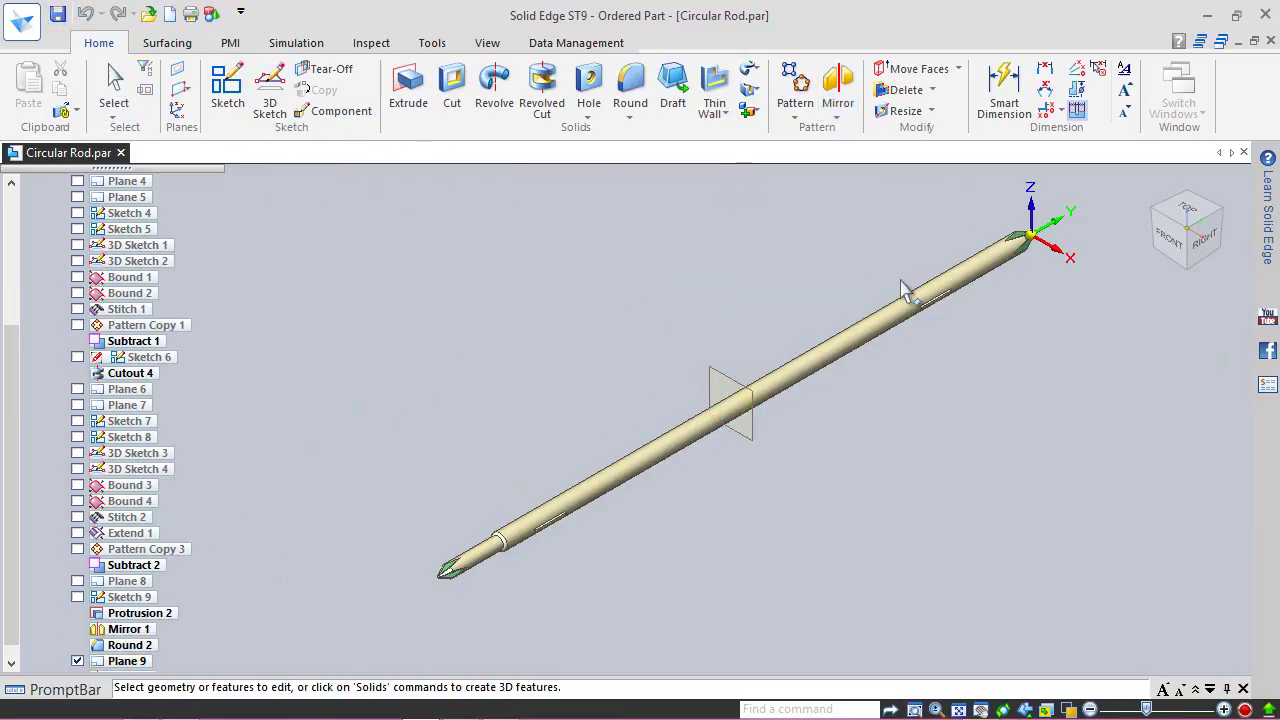
Step: Hide the mid-rod reference plane, Plane 9, save the Circular Rod part and close it
scroll(914, 286, up, 6)
scroll(1151, 294, up, 3)
middle_drag(922, 461, 1148, 425)
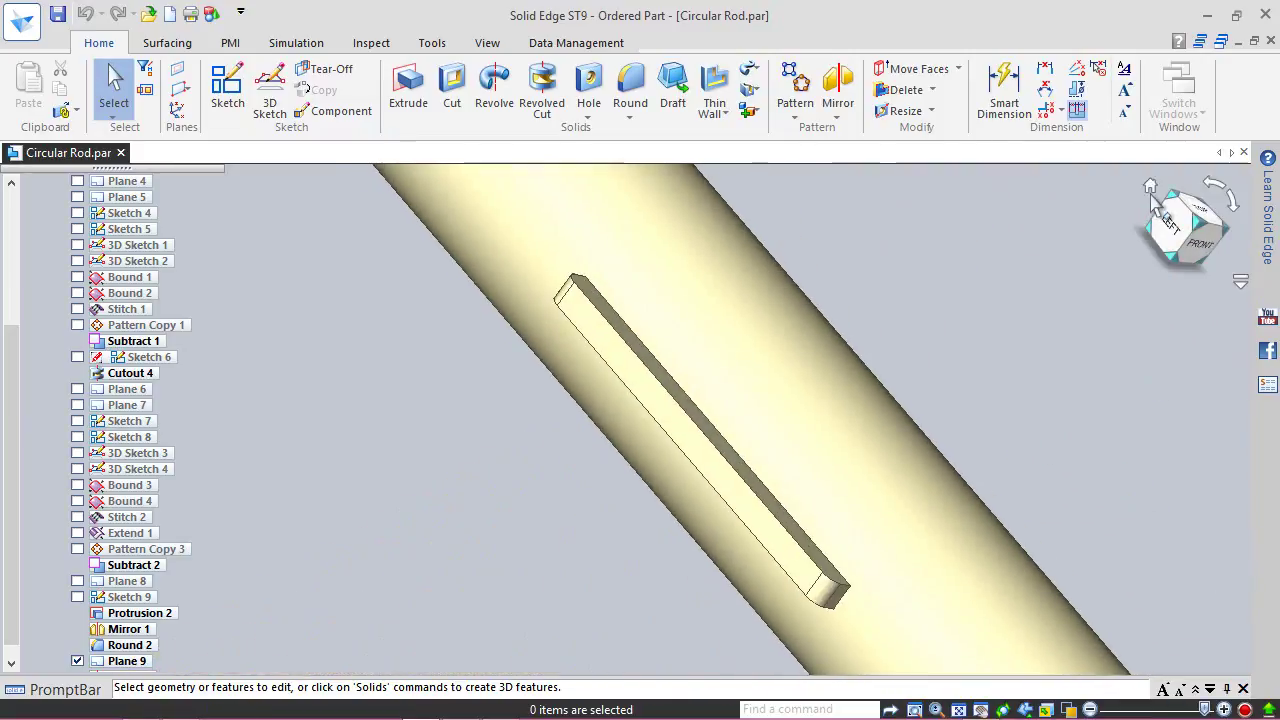
click(1152, 196)
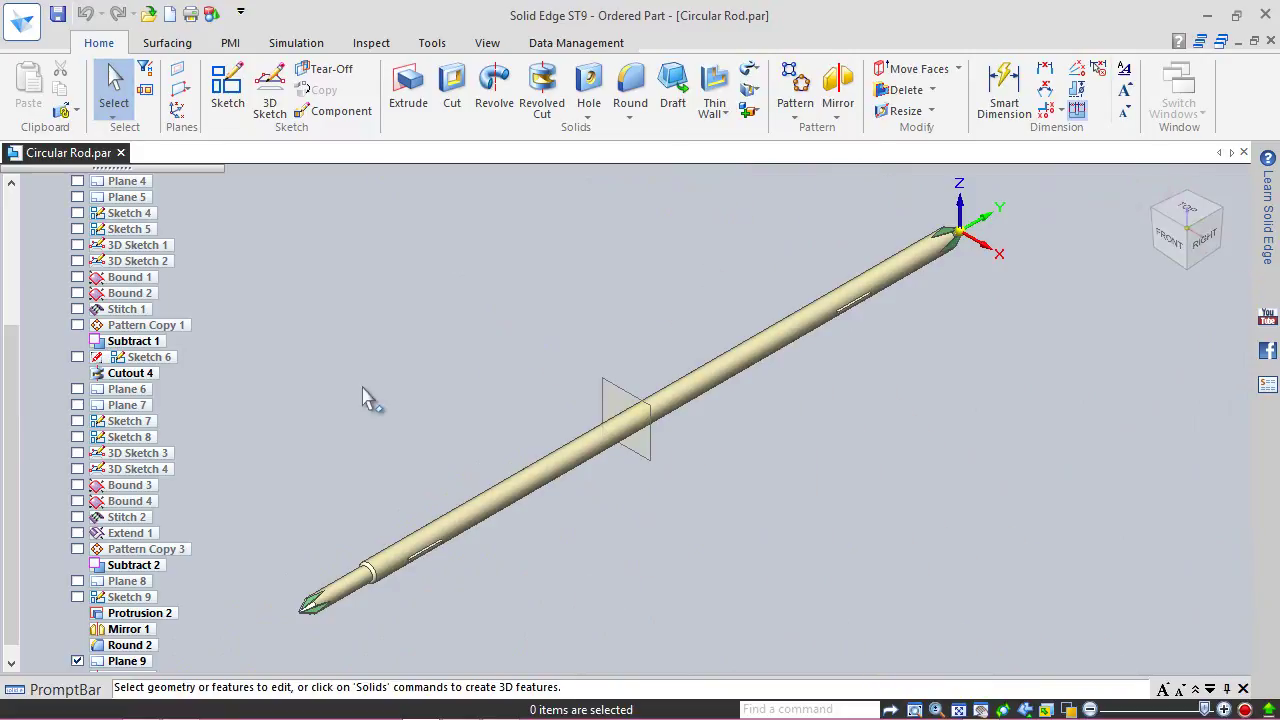
click(77, 661)
click(56, 13)
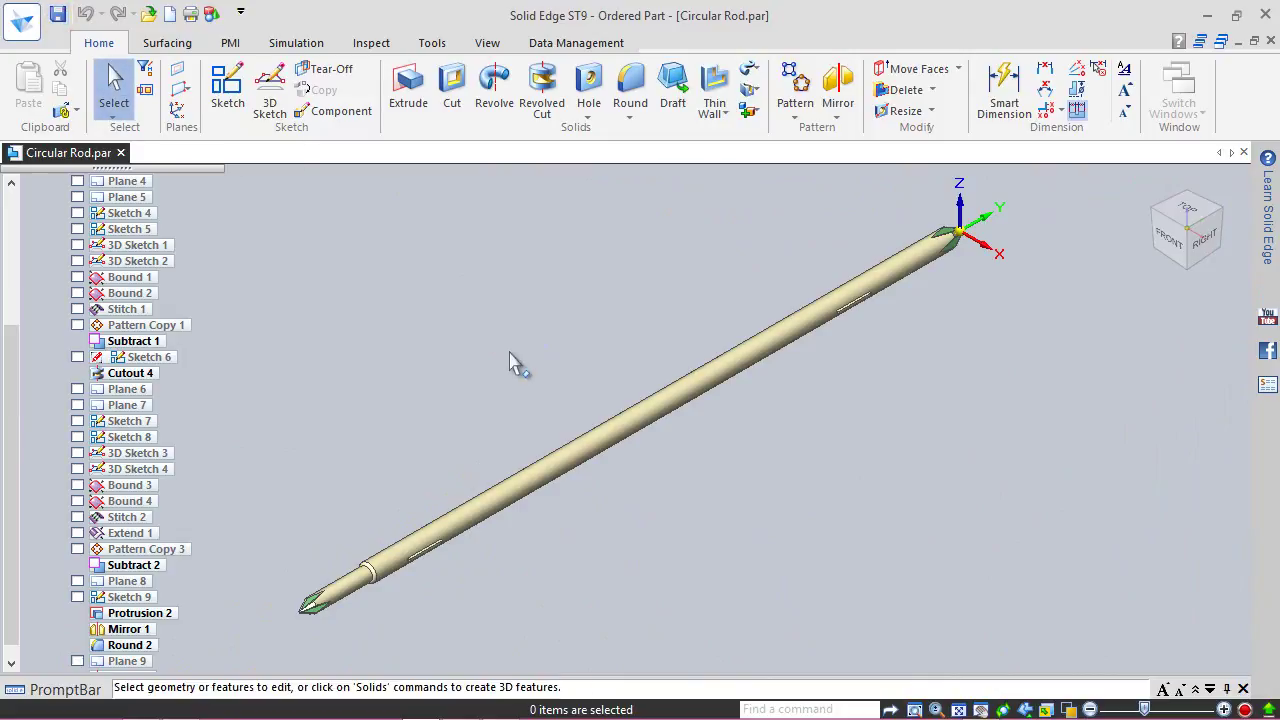
click(121, 153)
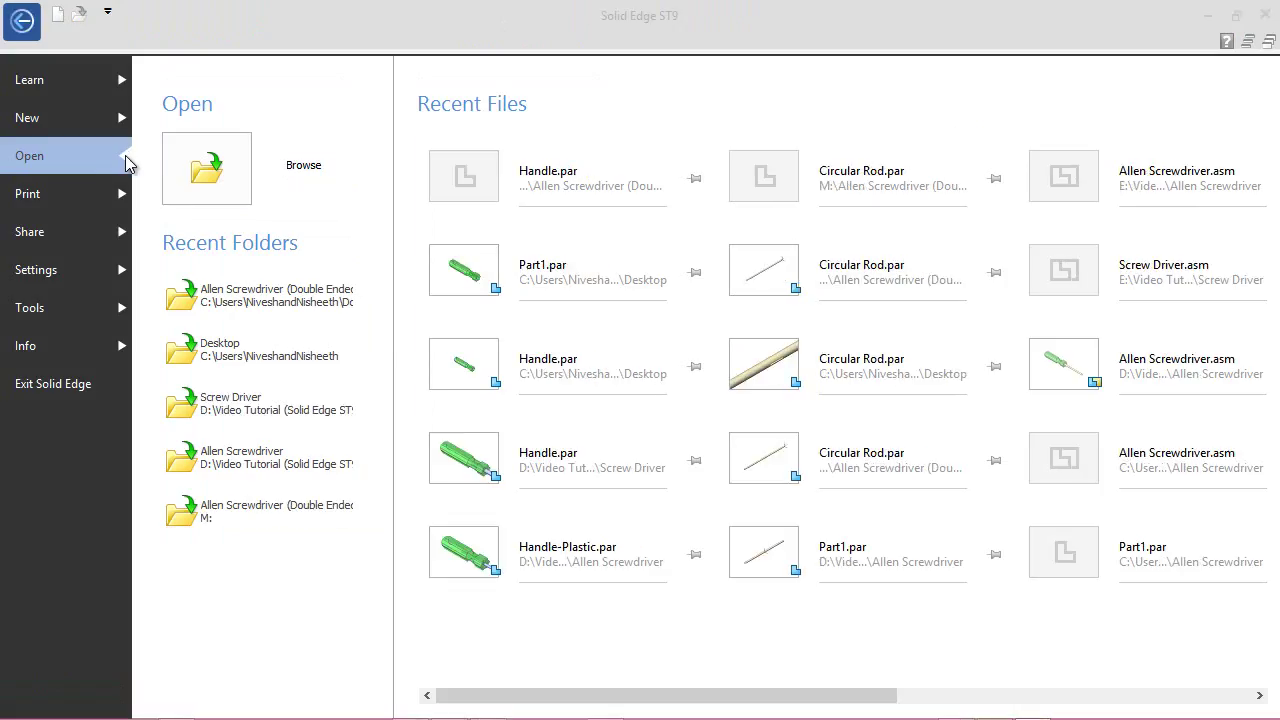
Step: Create a new part document from the ANSI Inch part template
click(112, 118)
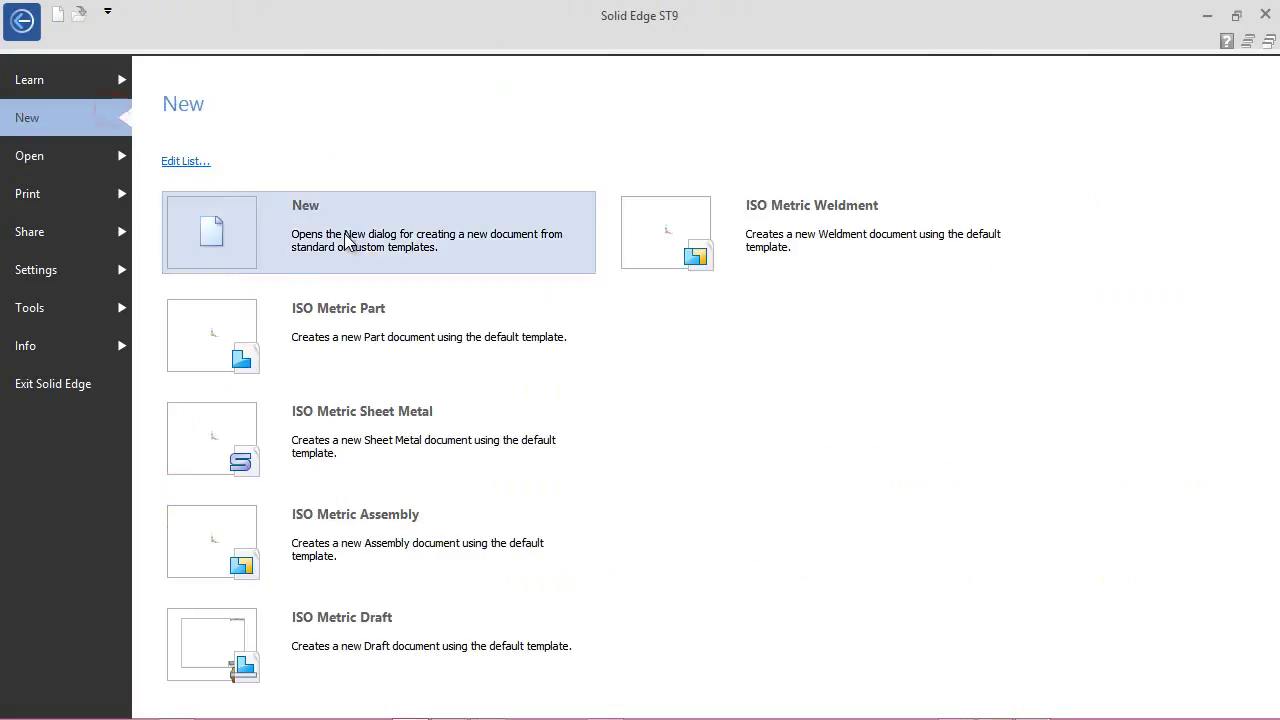
click(309, 208)
click(305, 229)
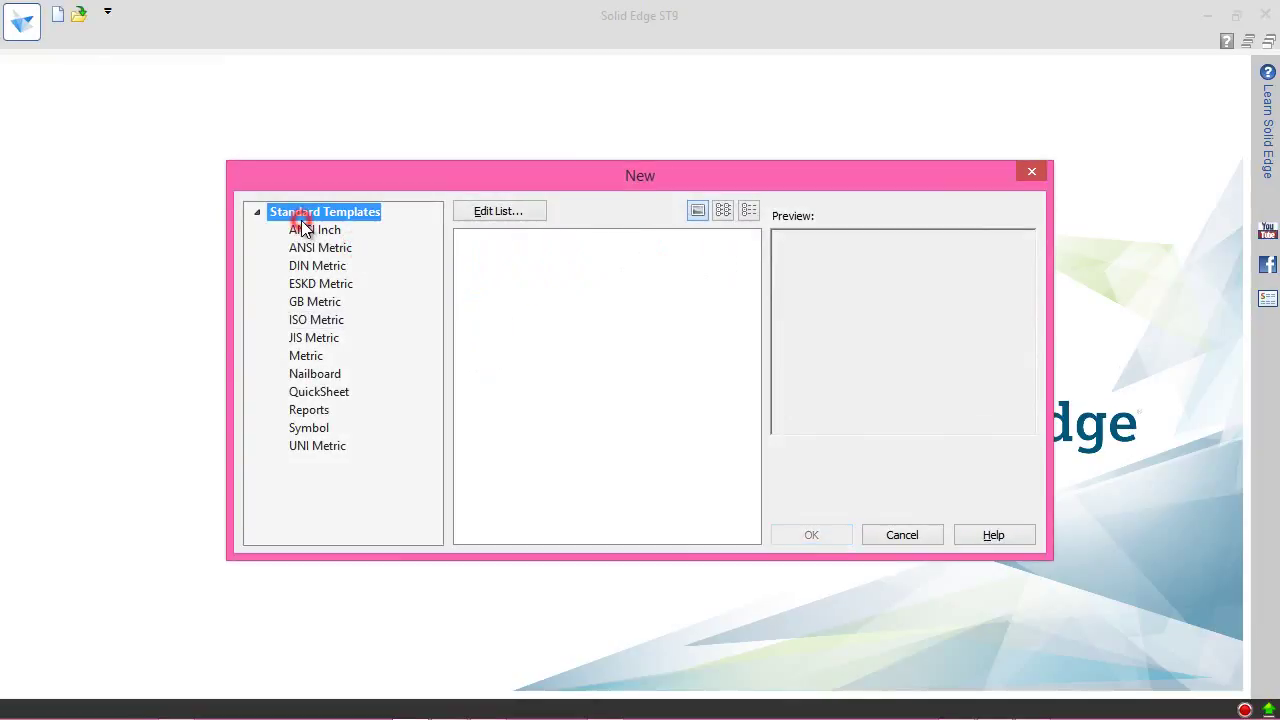
click(313, 230)
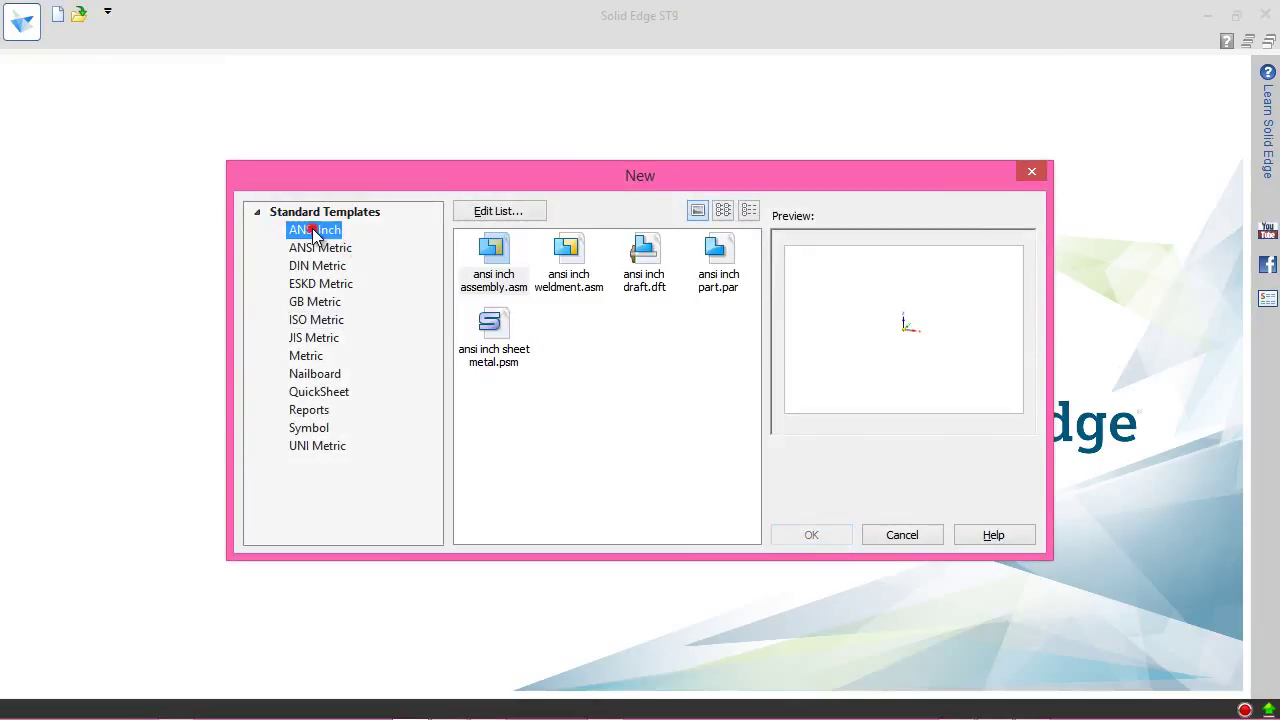
double_click(718, 252)
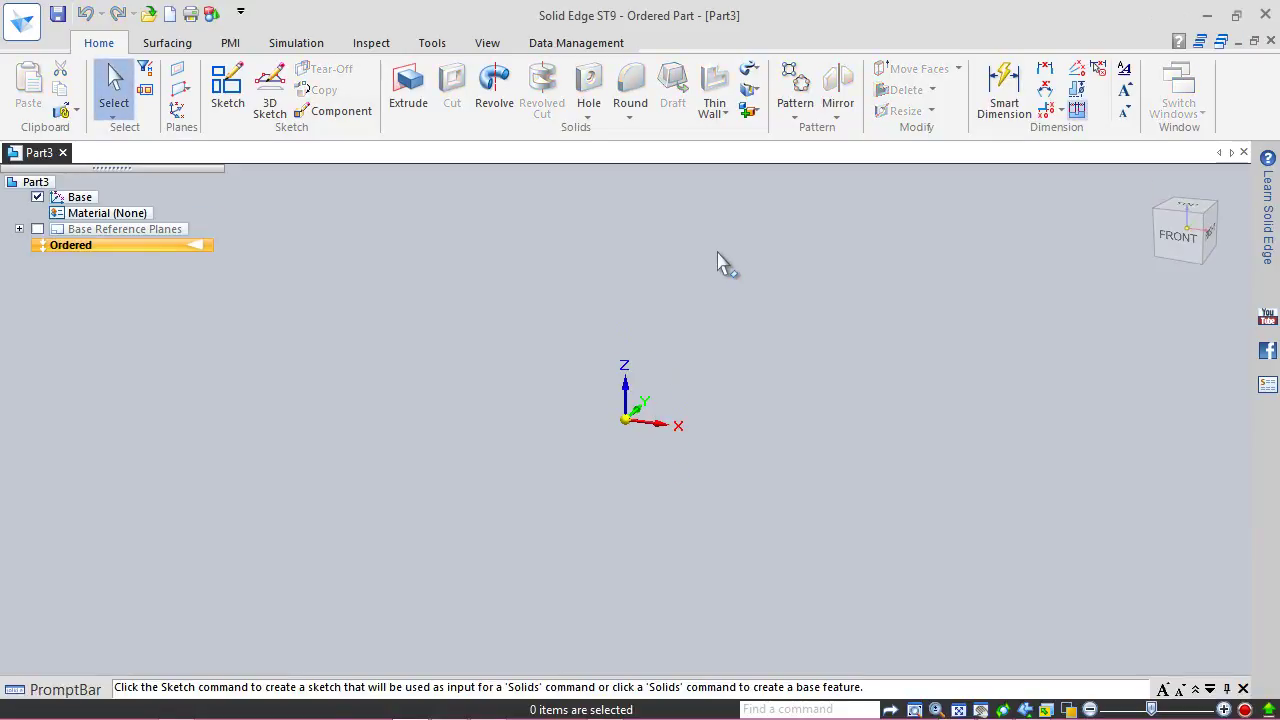
Step: Insert a linked part copy of Handle_Base_File as a design body with a uniform scale of 1.5
click(62, 113)
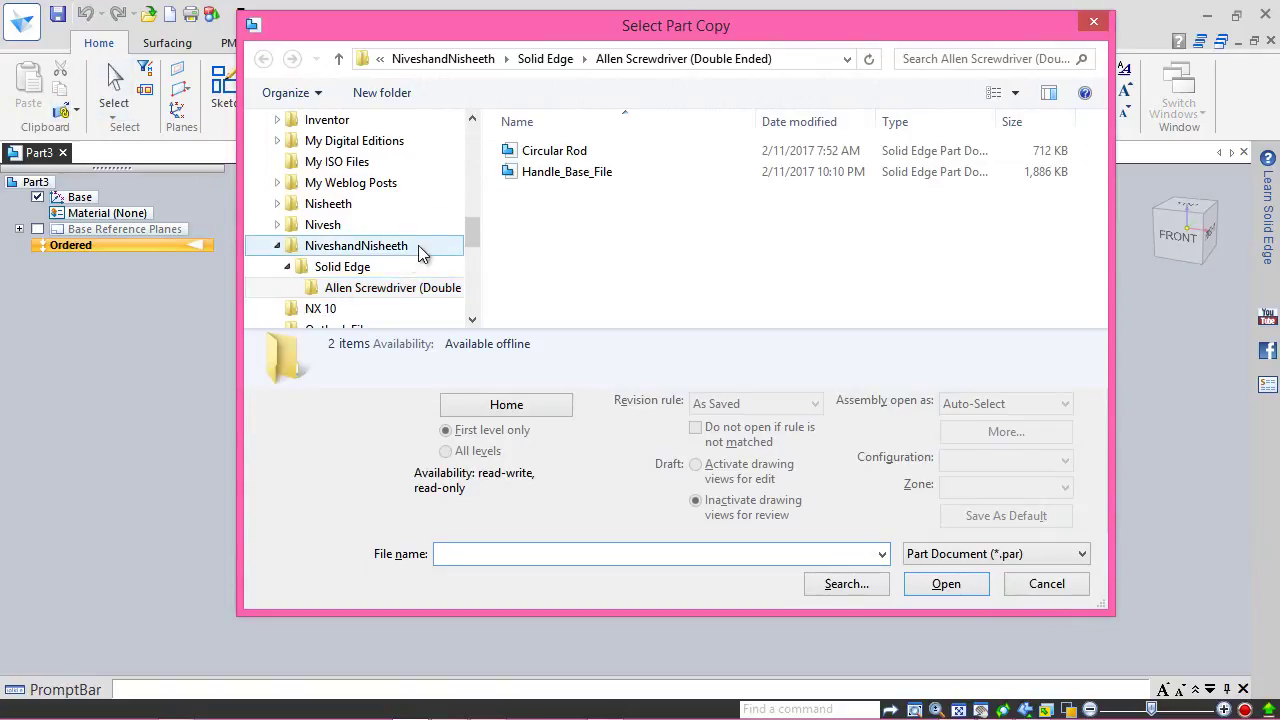
click(567, 180)
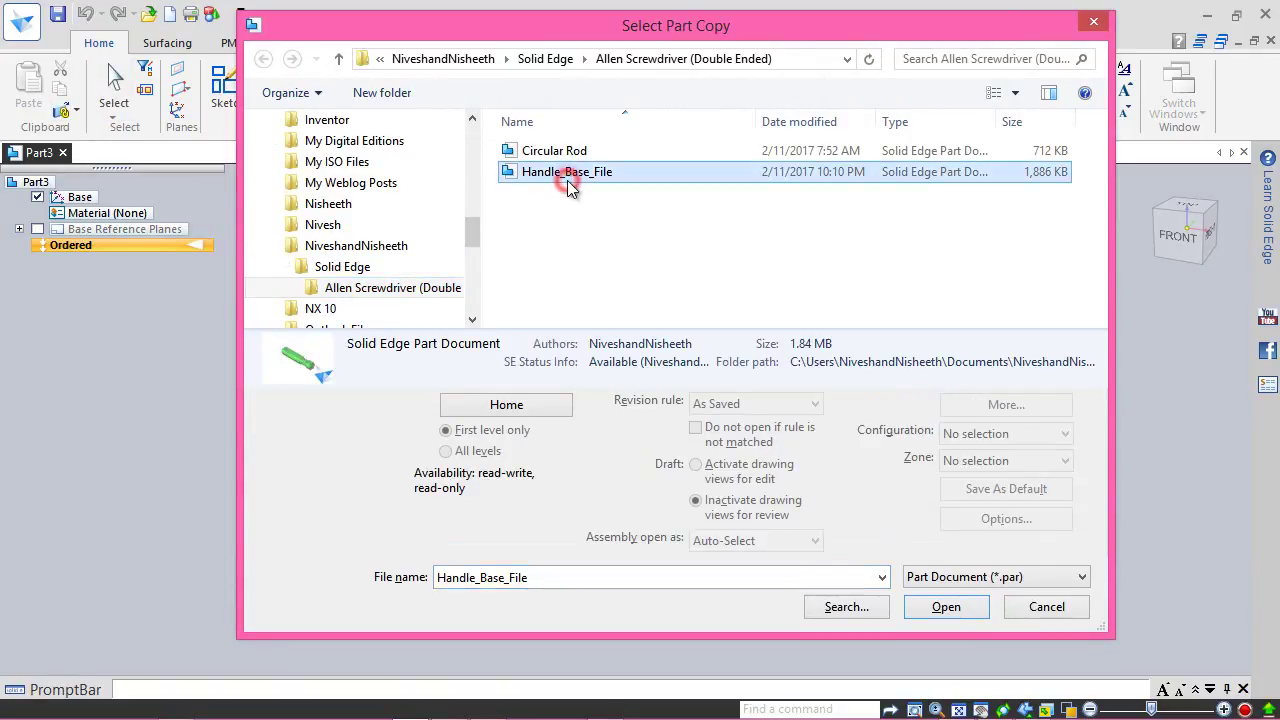
click(946, 606)
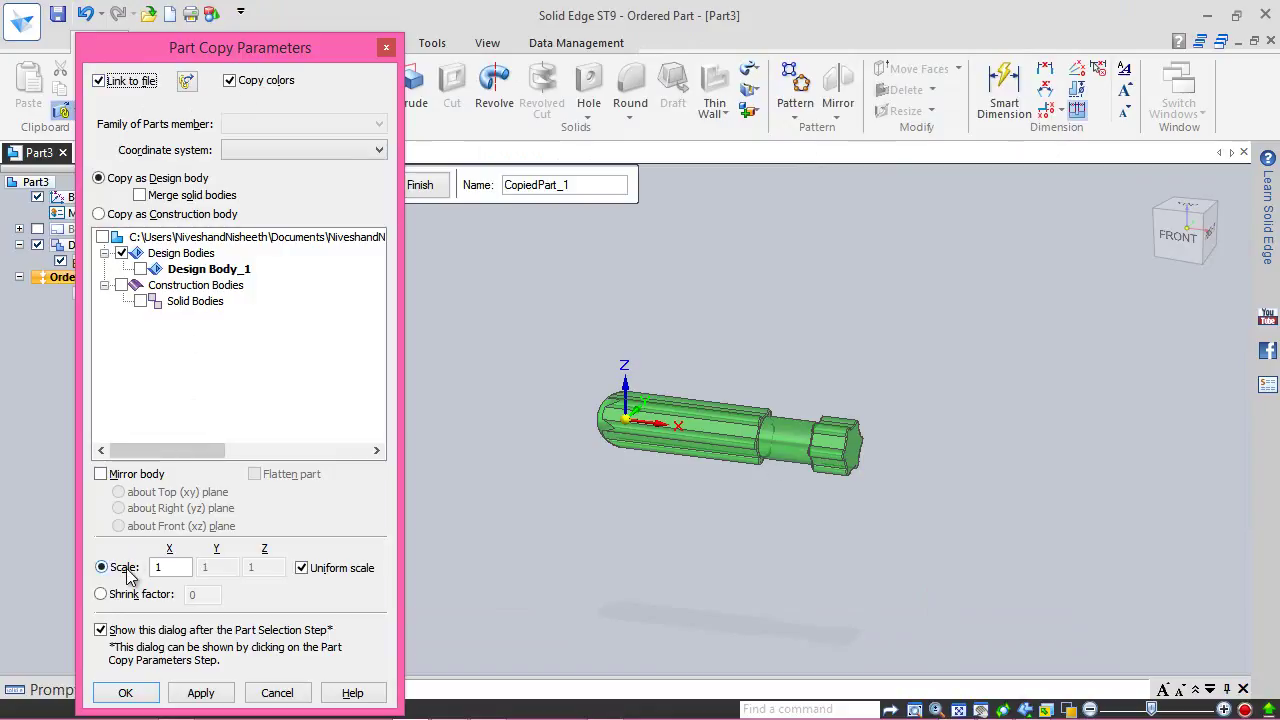
click(176, 566)
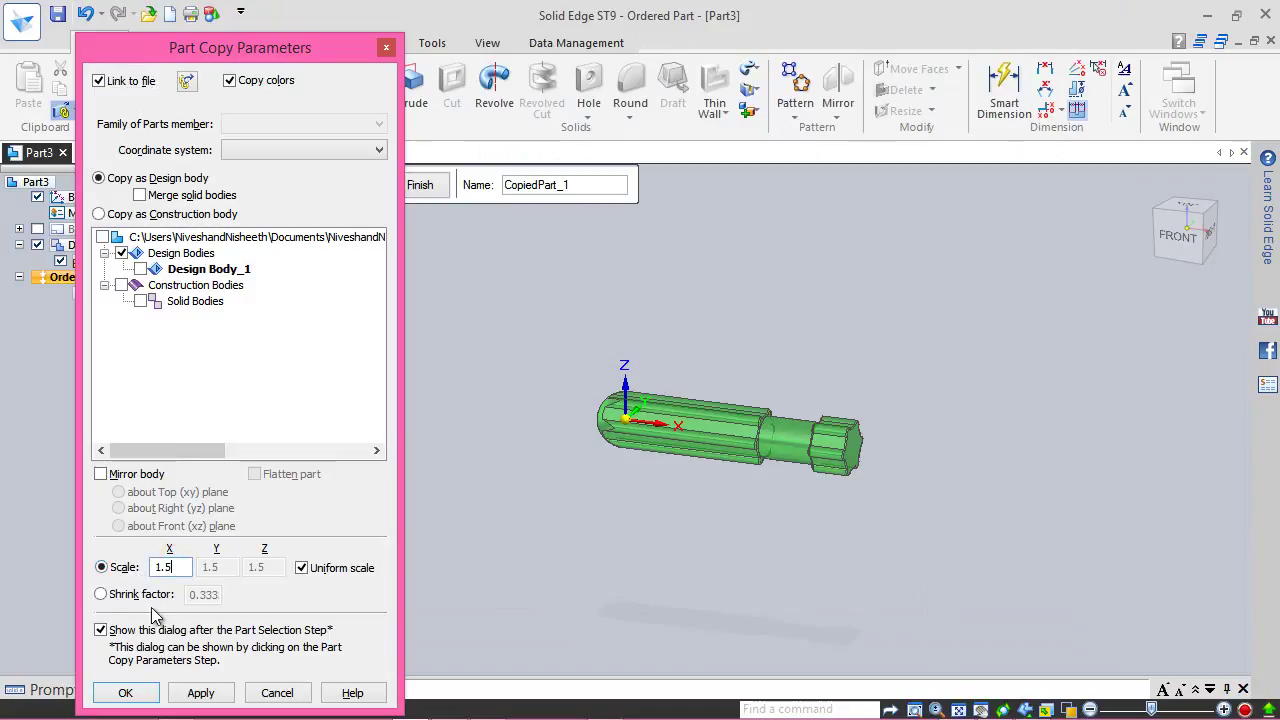
click(128, 692)
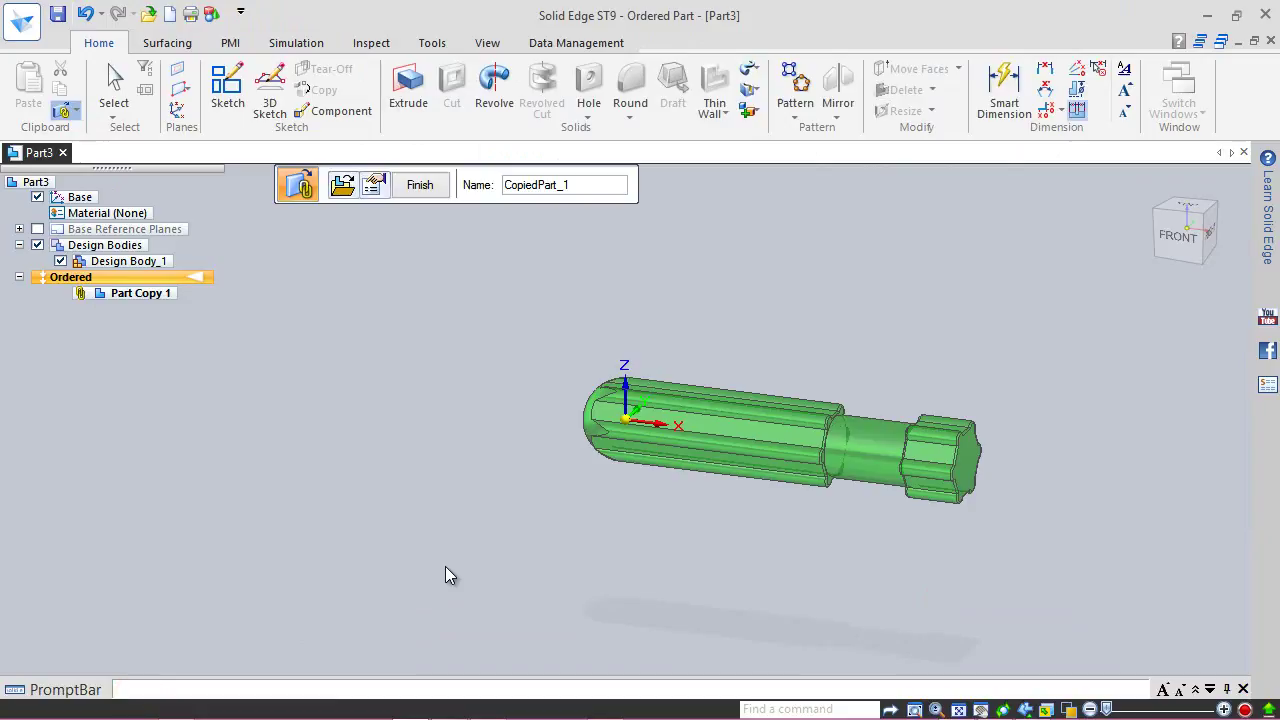
click(420, 185)
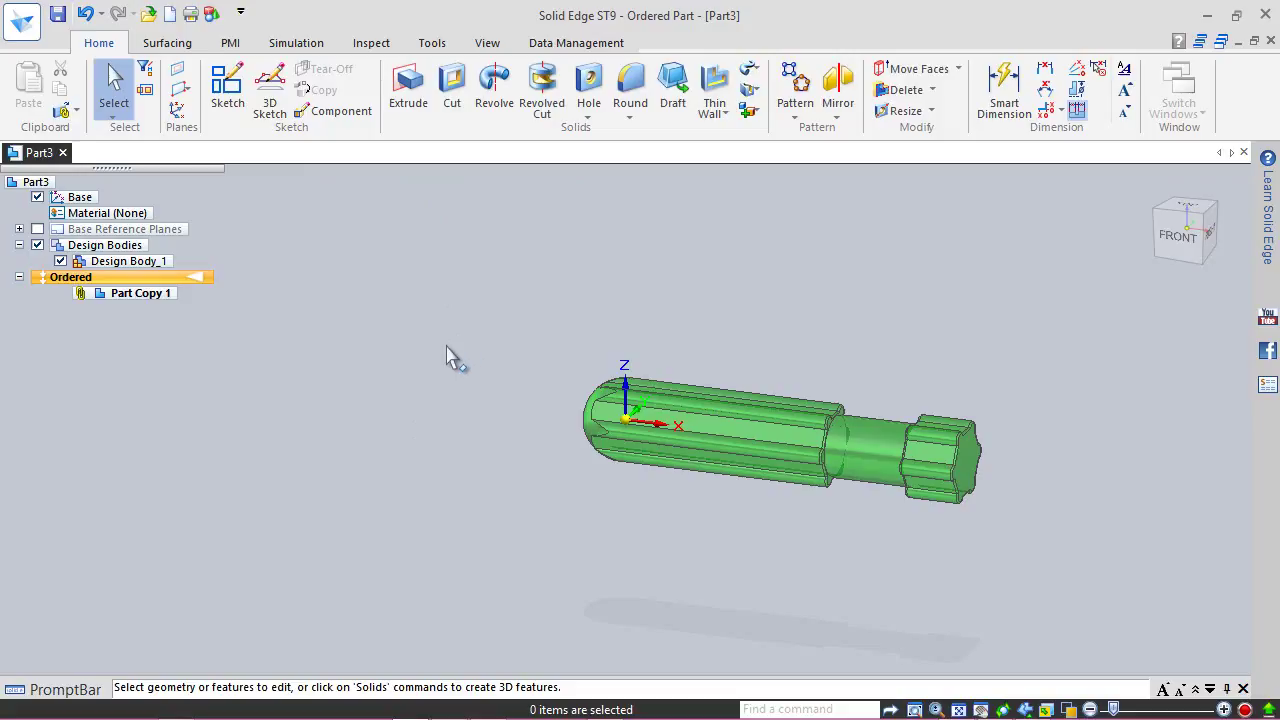
Step: Save the scaled handle part as Handle in the Allen Screwdriver (Double Ended) folder and close it
click(1150, 184)
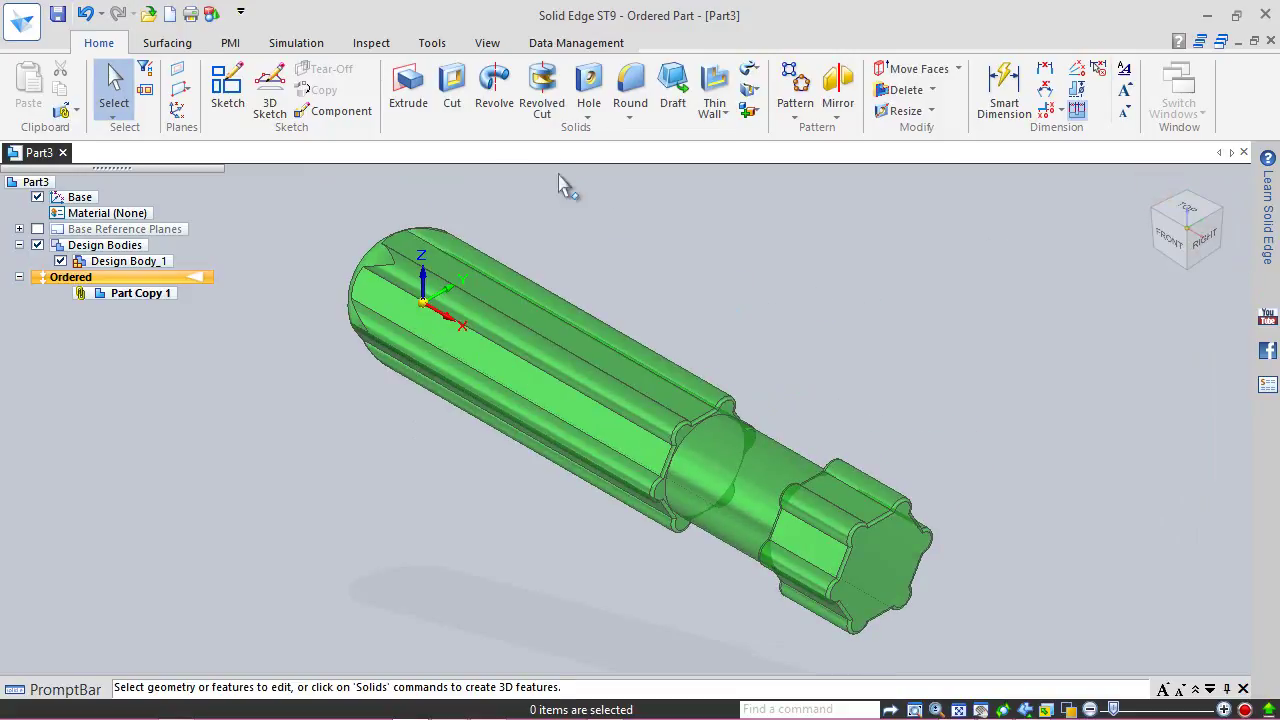
click(485, 45)
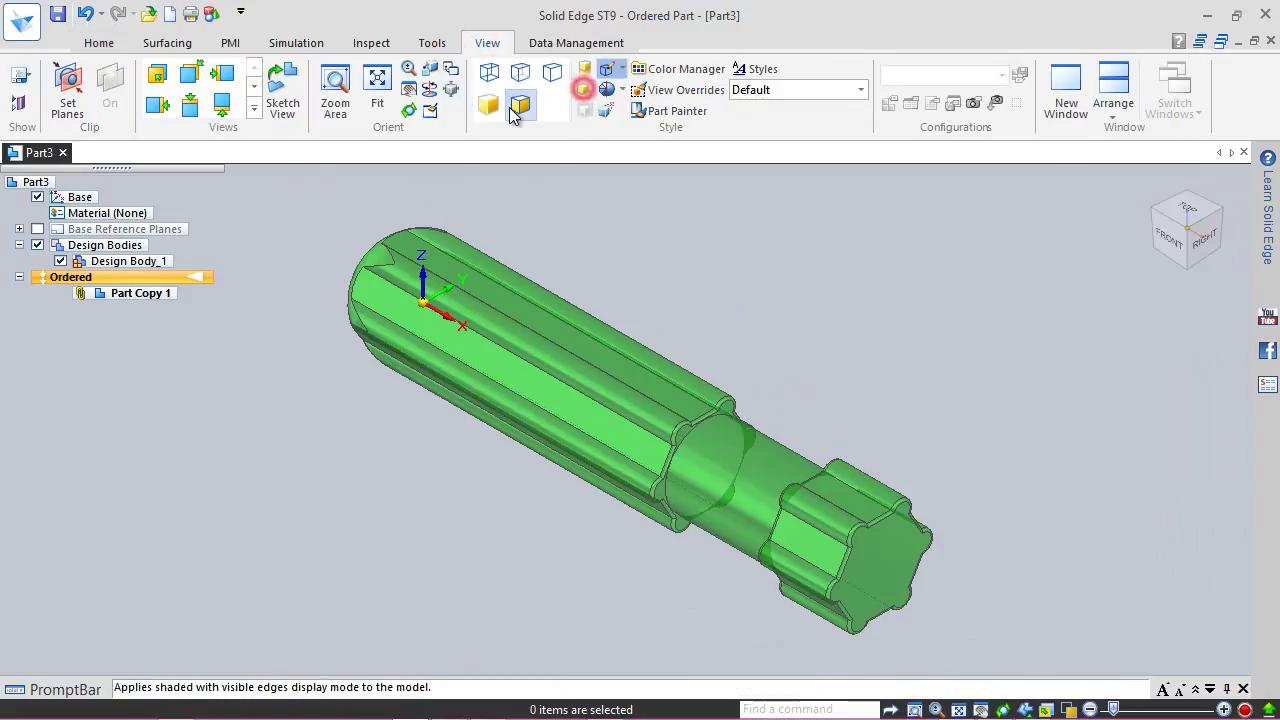
click(95, 43)
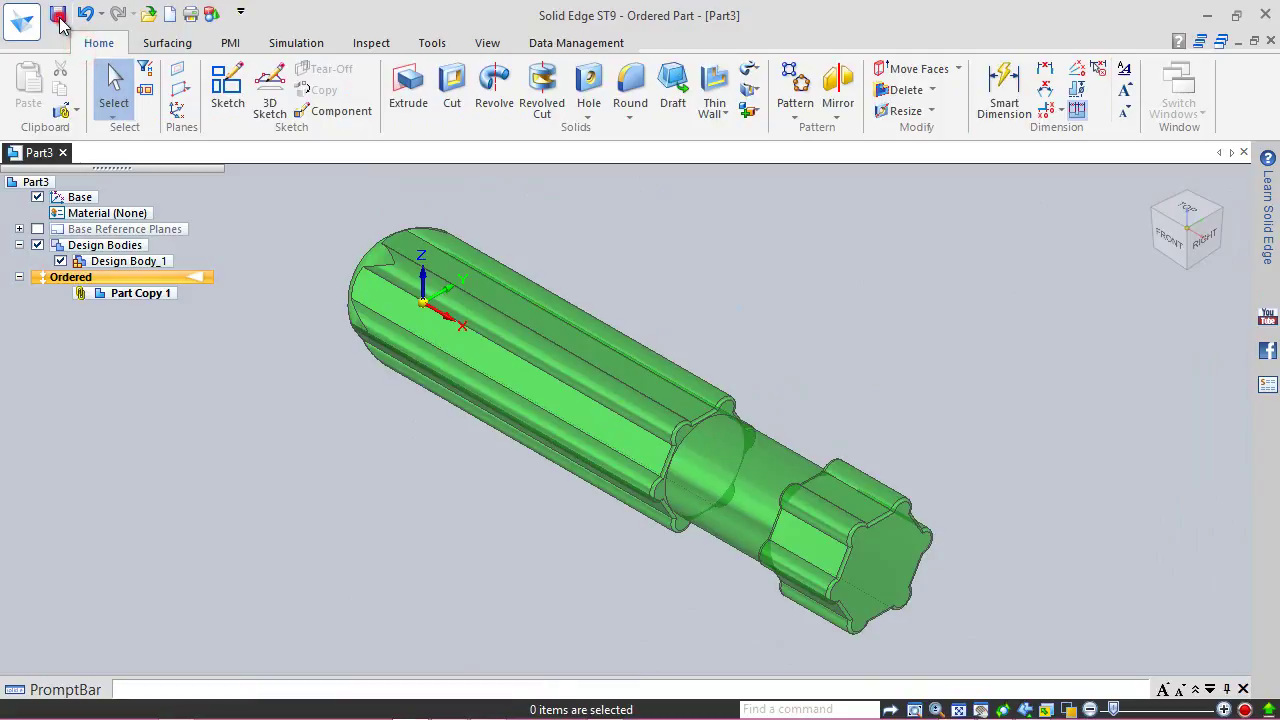
click(58, 14)
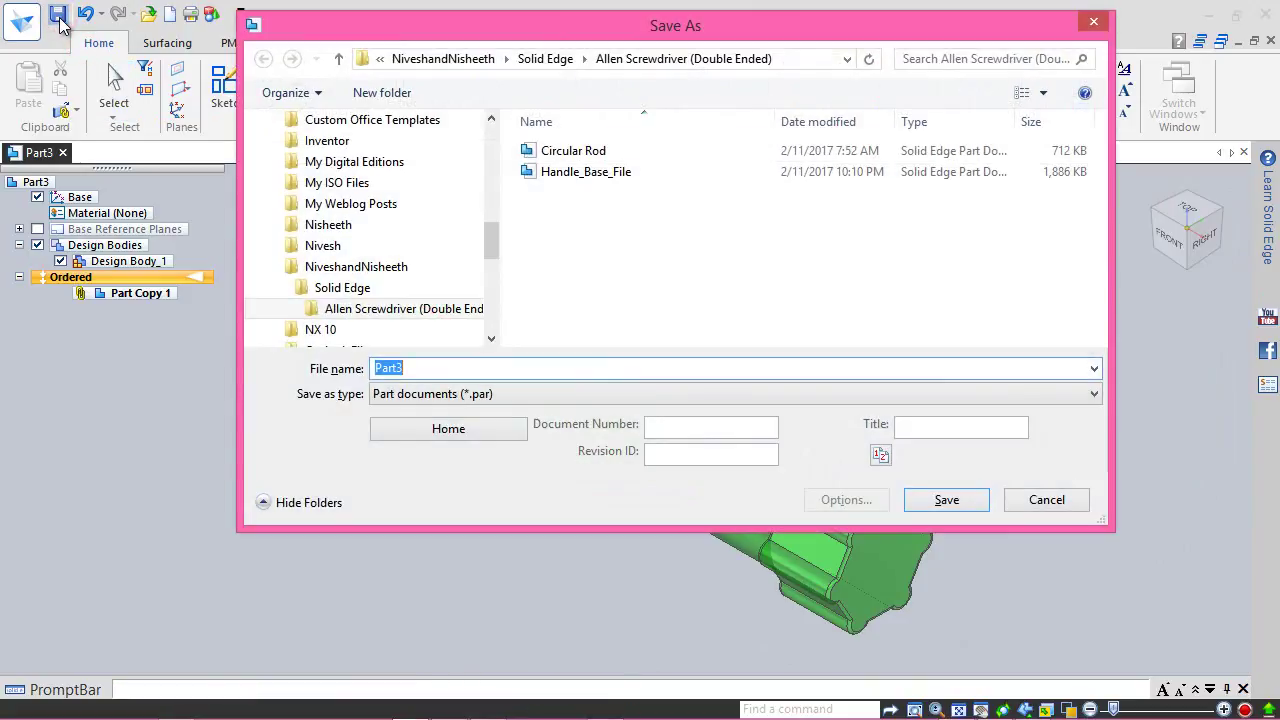
click(530, 171)
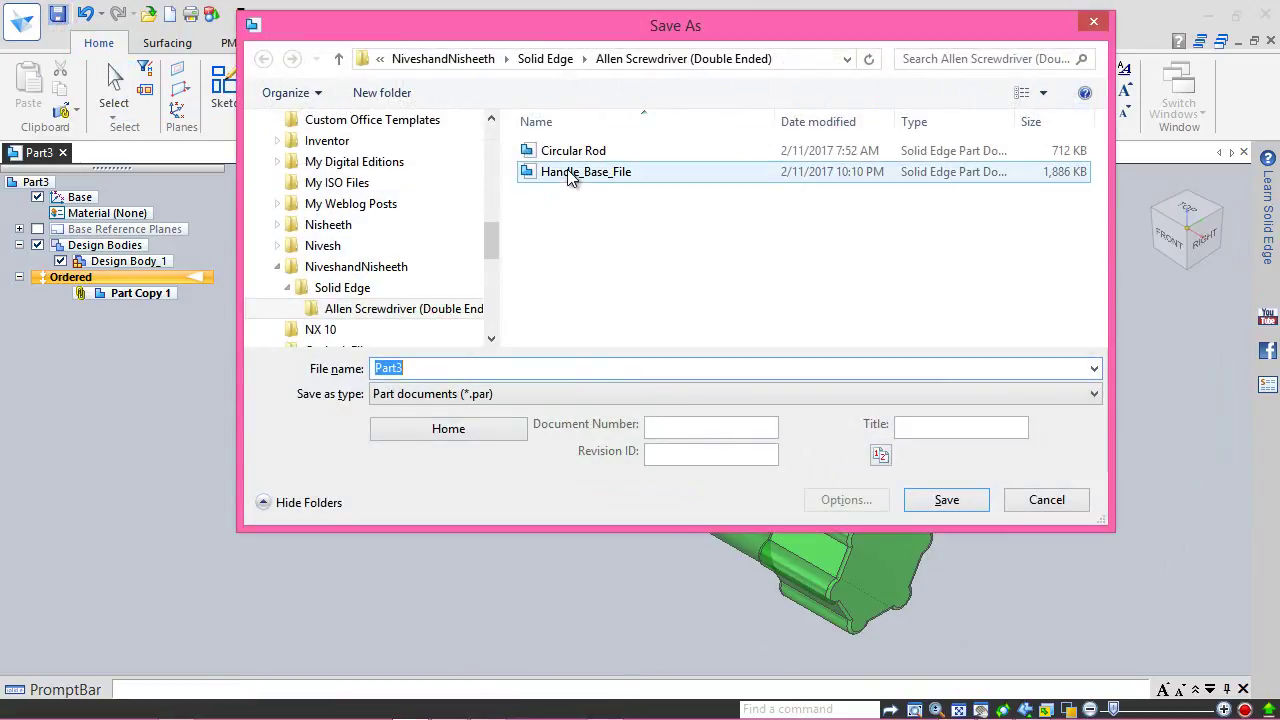
click(488, 370)
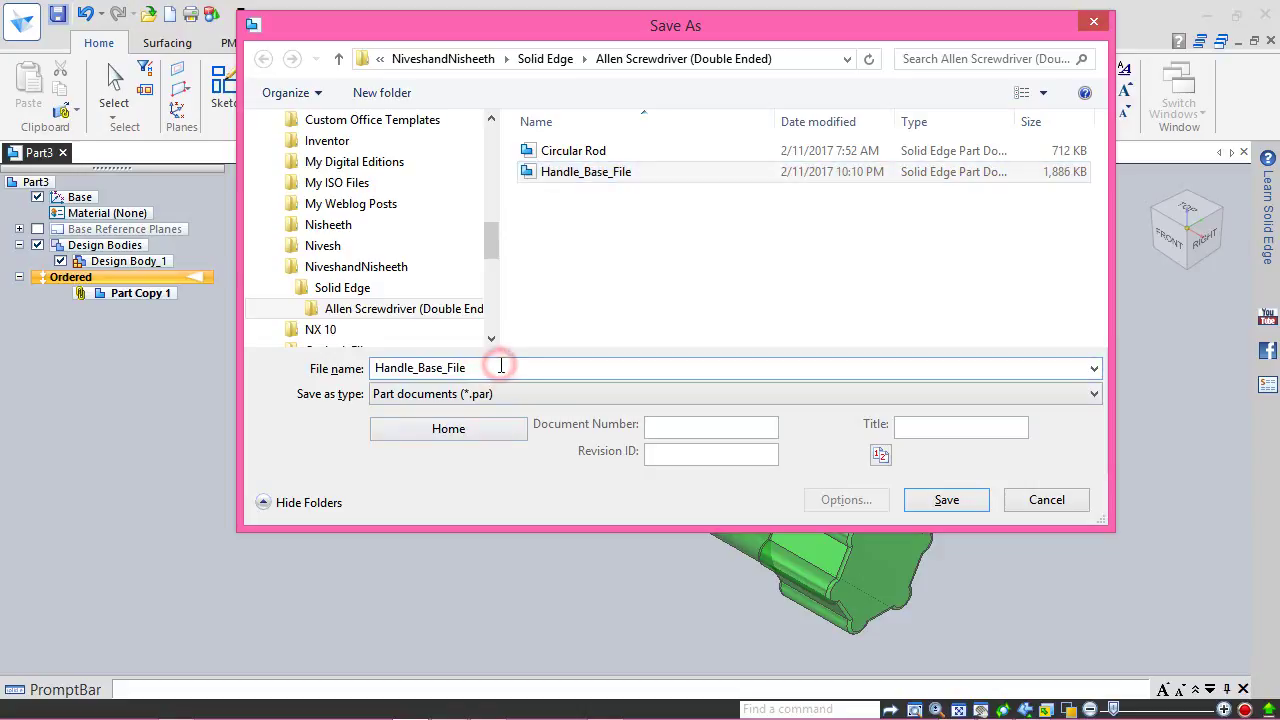
key(BackSpace)
key(BackSpace)
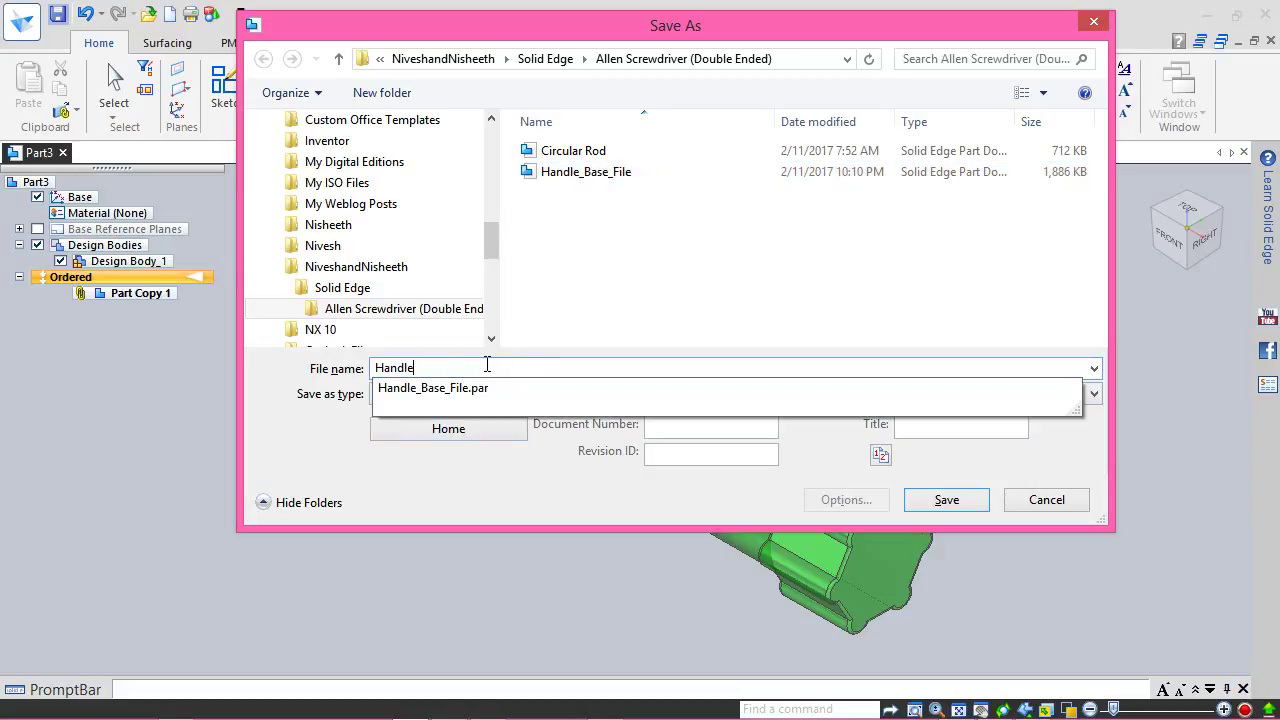
click(794, 300)
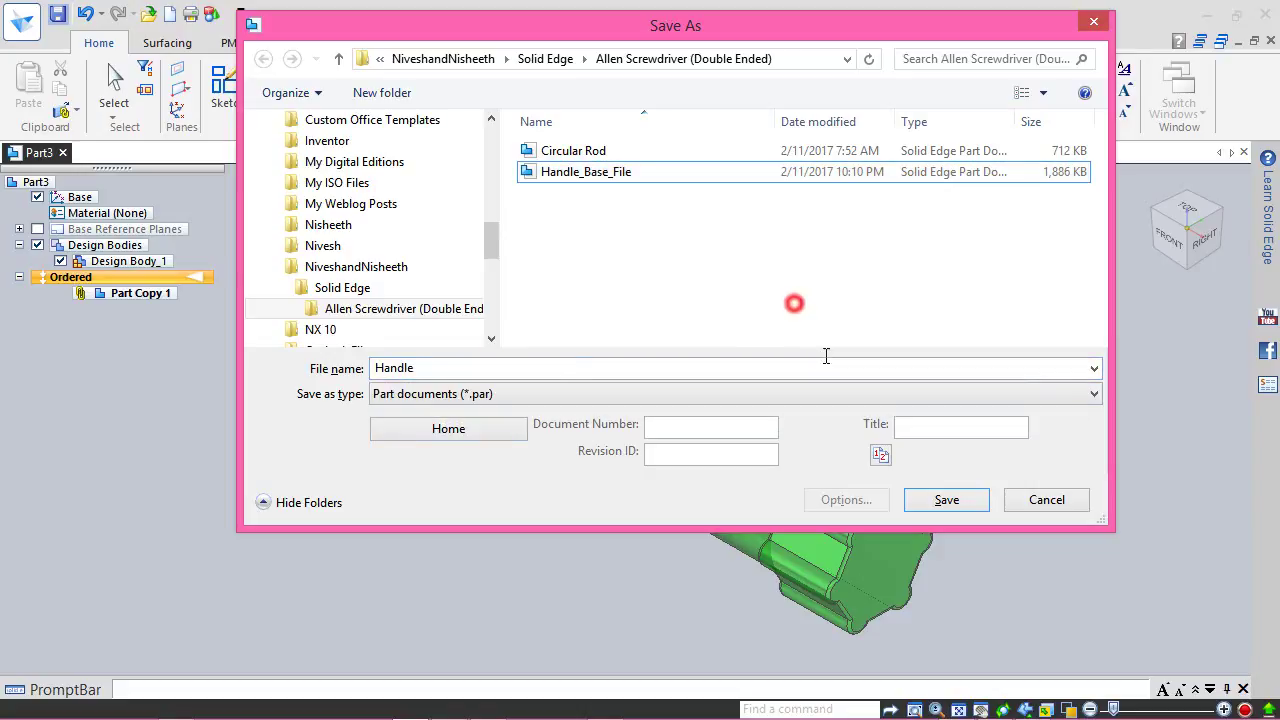
click(950, 500)
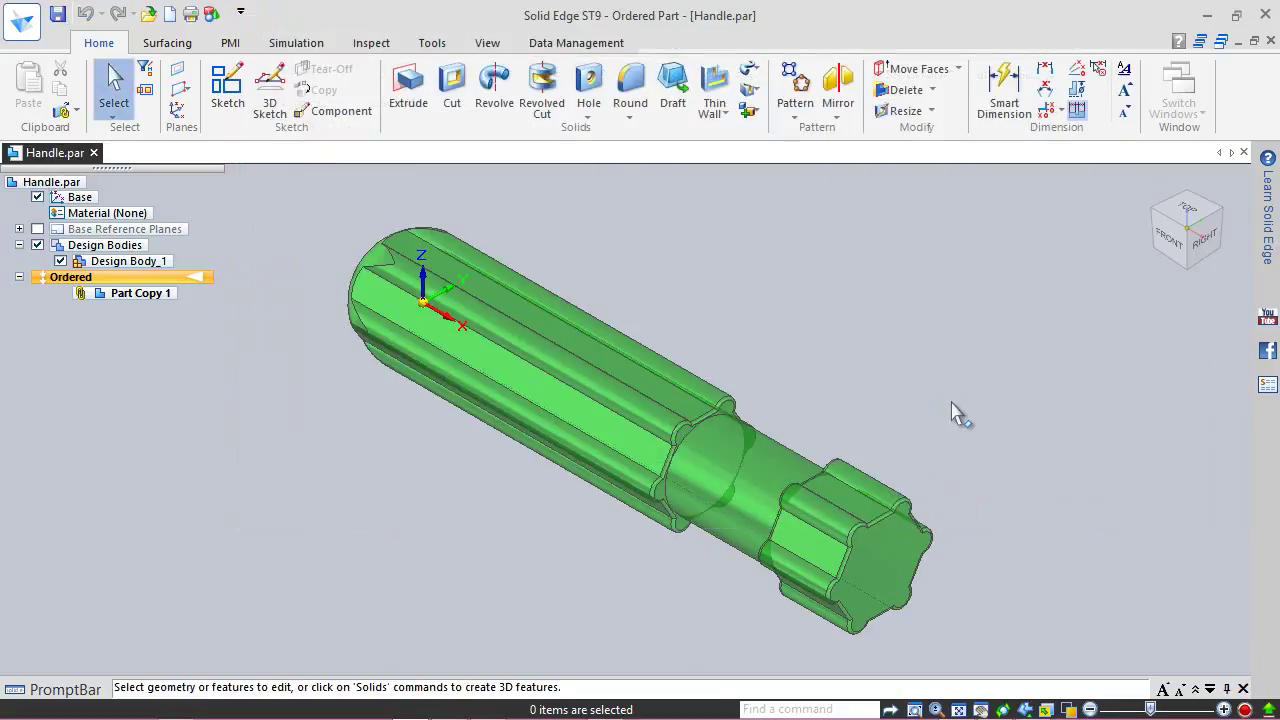
click(94, 153)
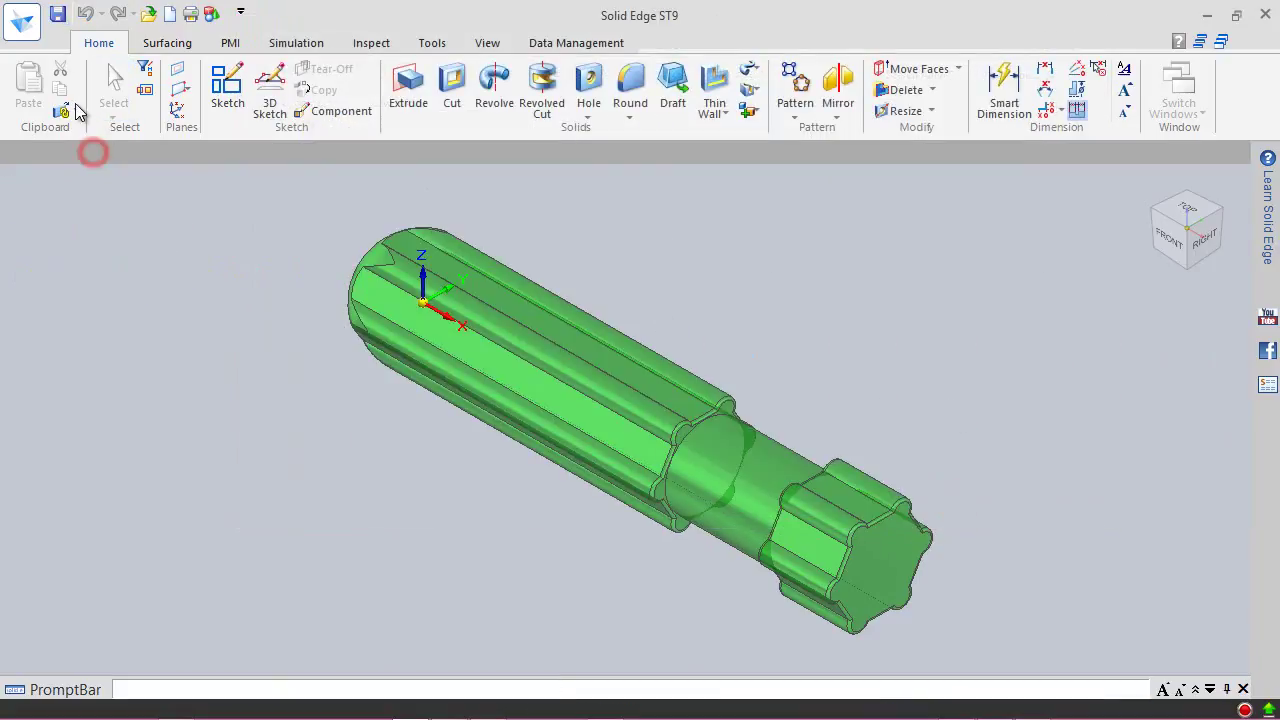
Step: Create a new assembly from the ANSI Inch assembly template and save it as Allen Screwdriver (Double Ended)
click(24, 24)
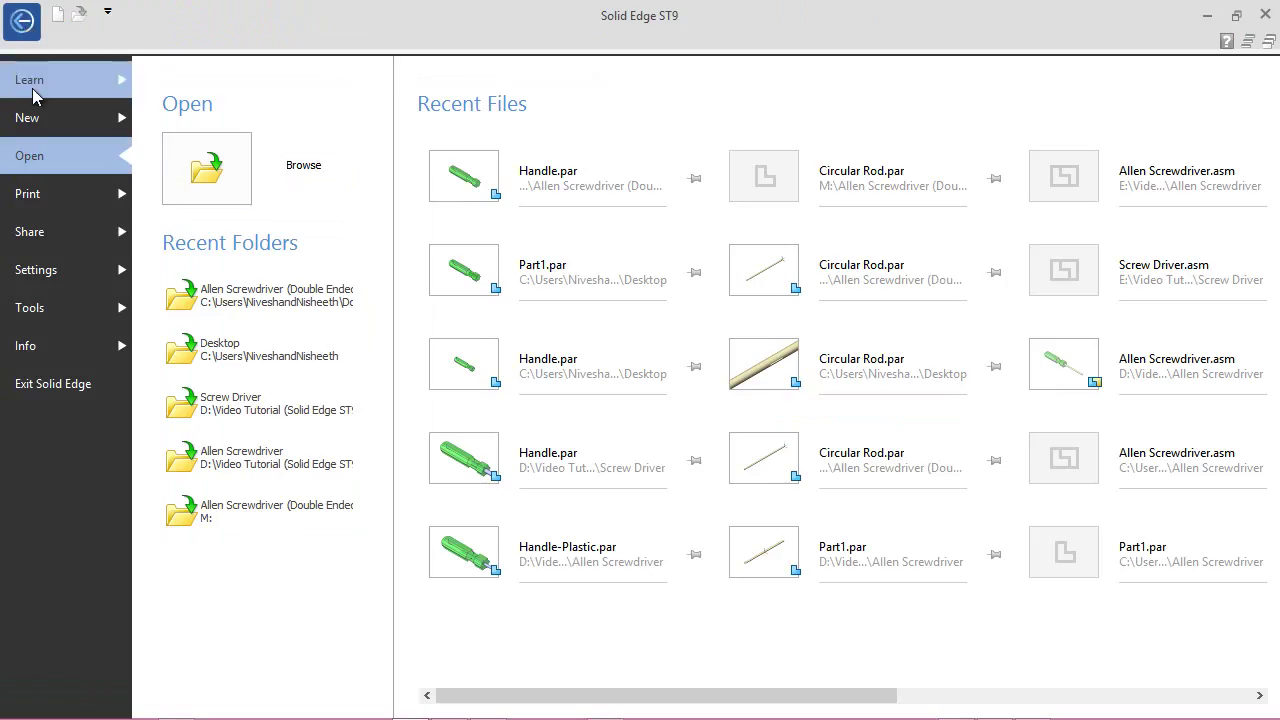
click(62, 120)
click(280, 227)
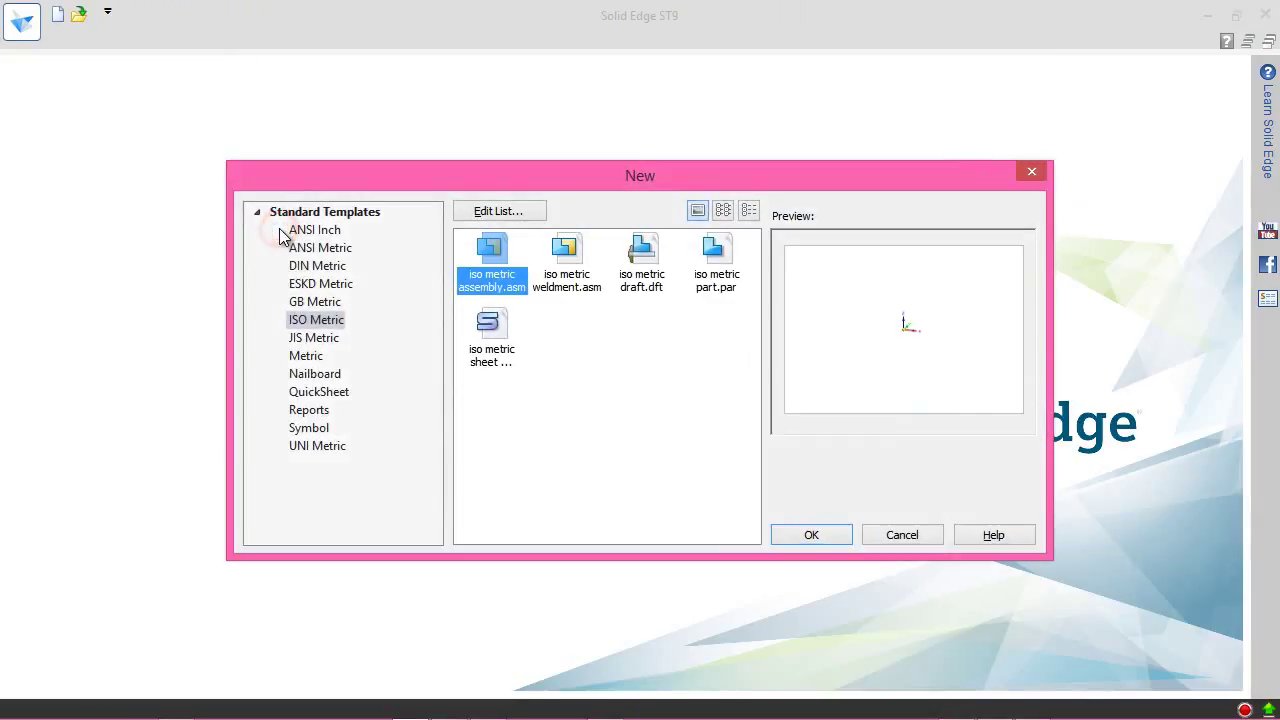
click(310, 234)
double_click(492, 252)
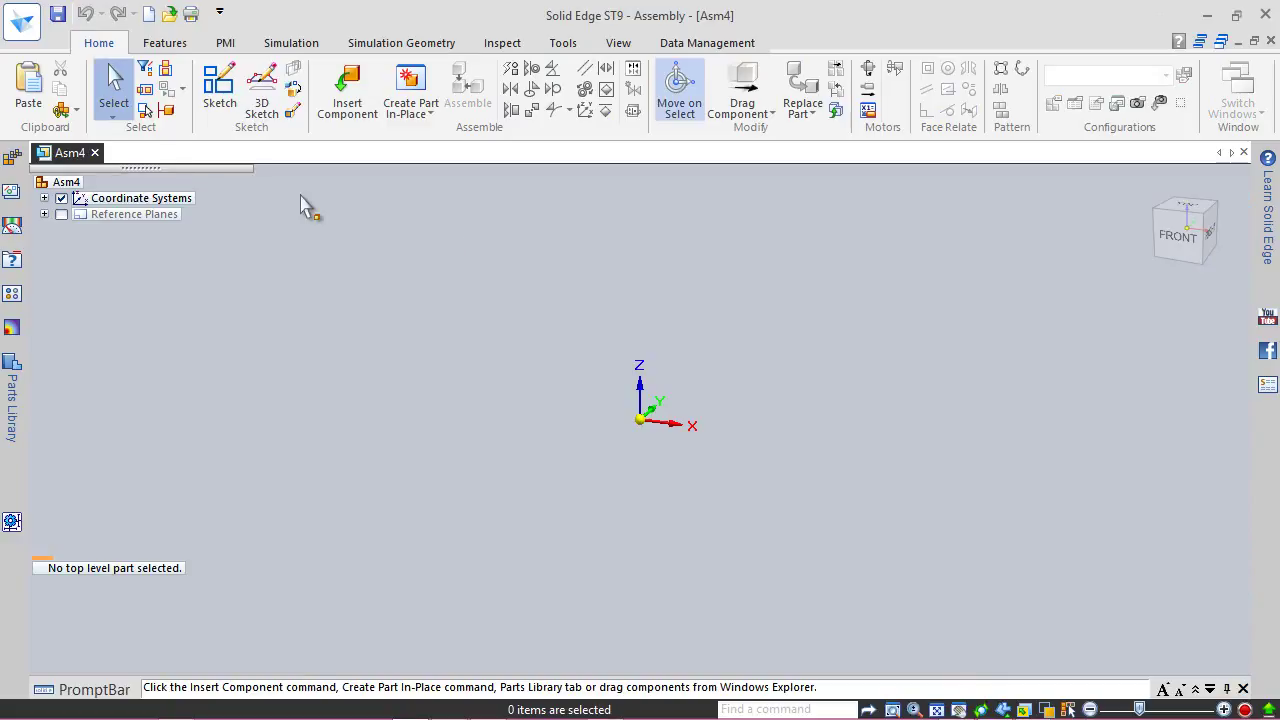
click(58, 13)
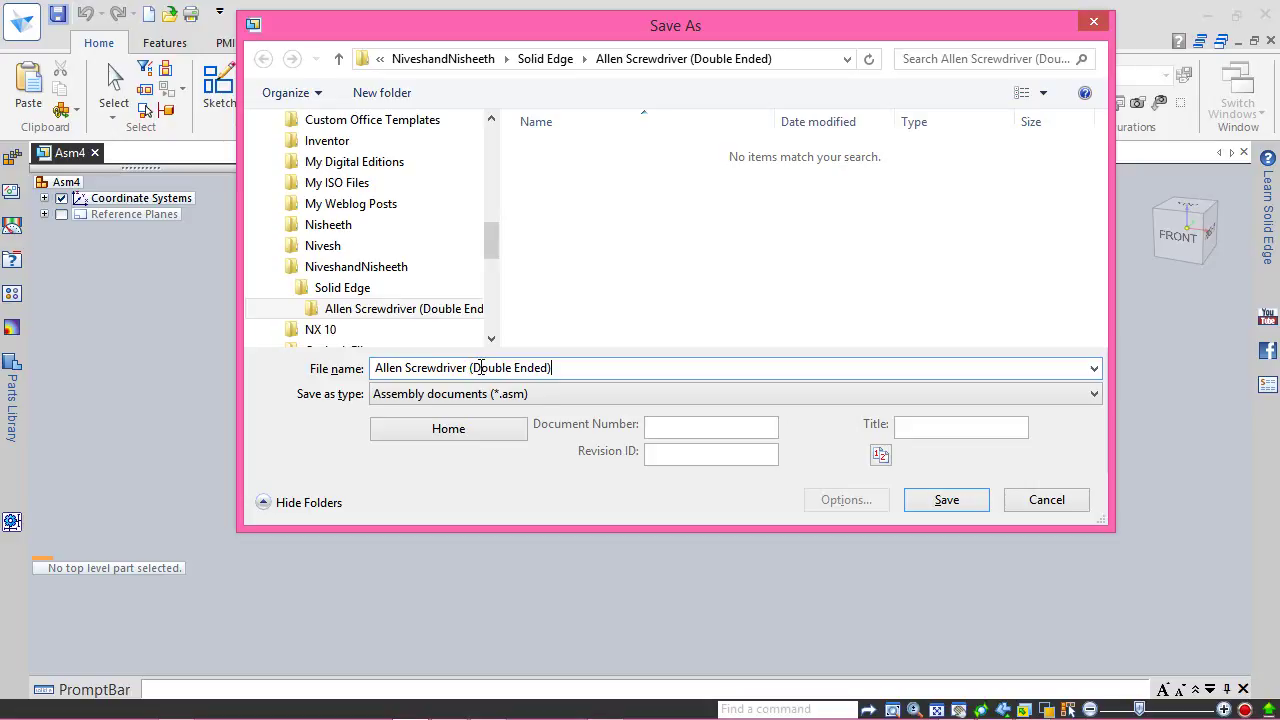
click(962, 502)
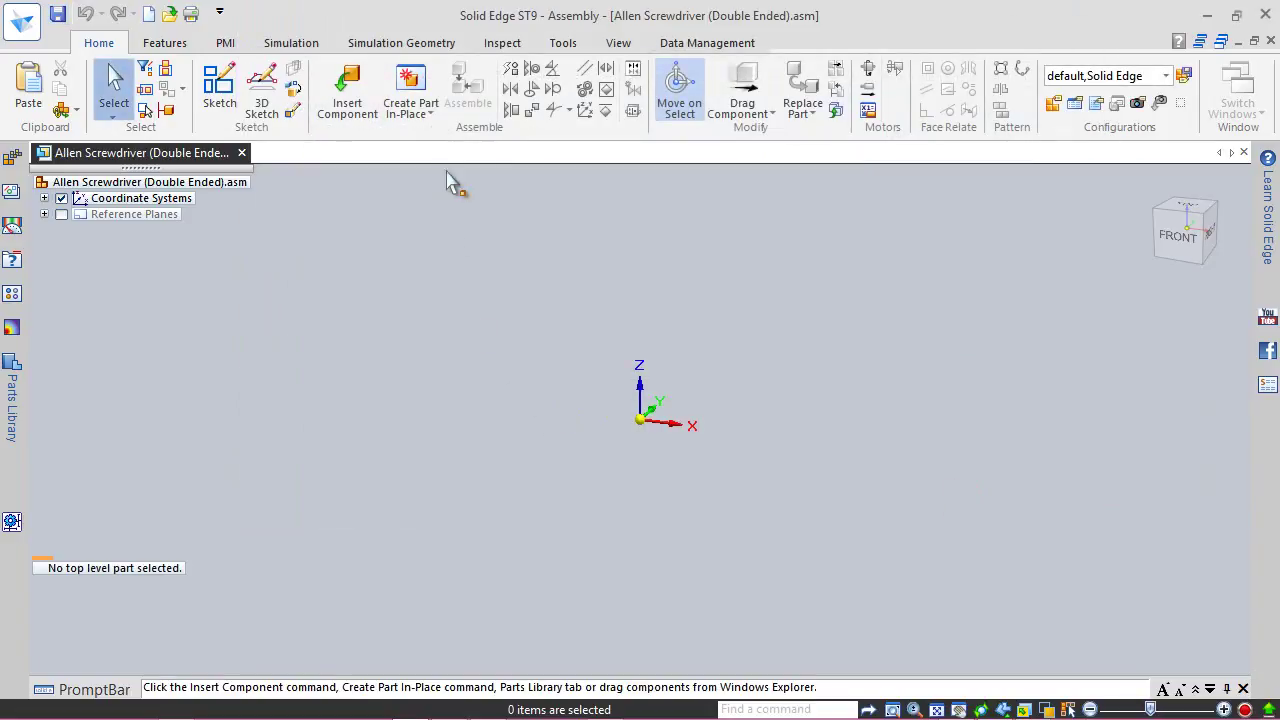
Step: Start inserting components and browse from Documents to the Allen Screwdriver (Double Ended) folder containing the part files
click(347, 90)
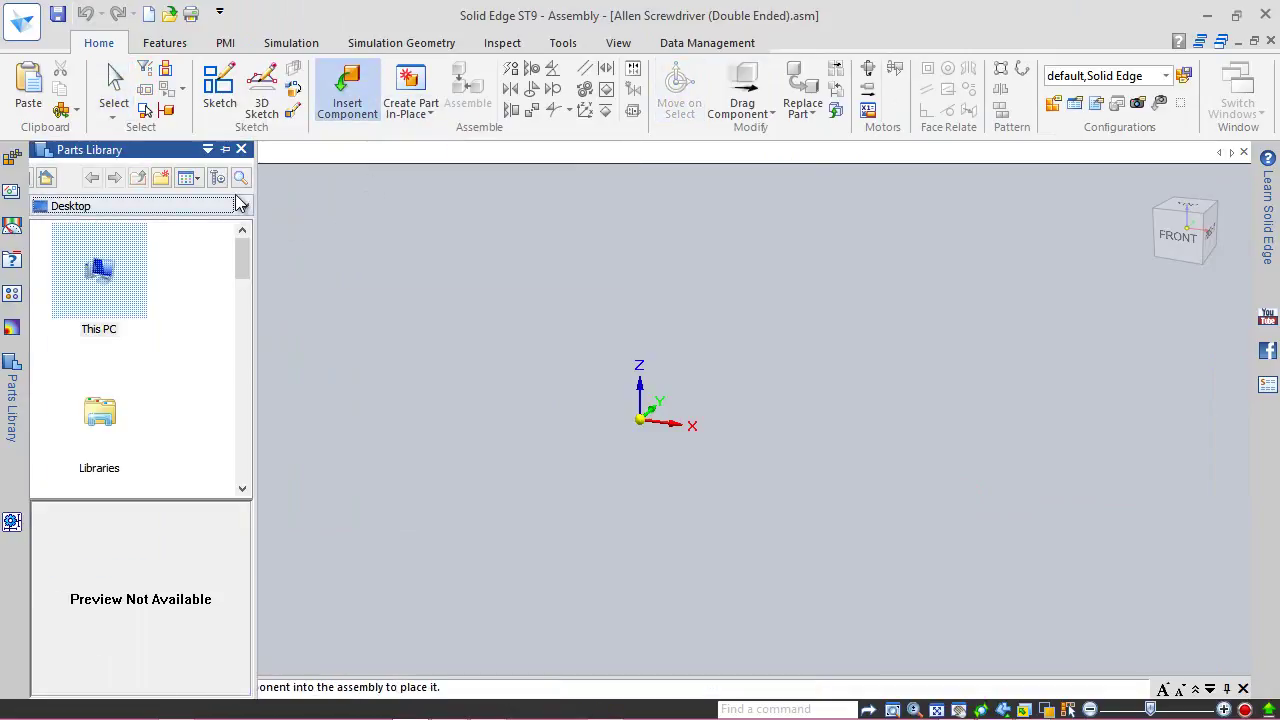
click(236, 203)
click(114, 304)
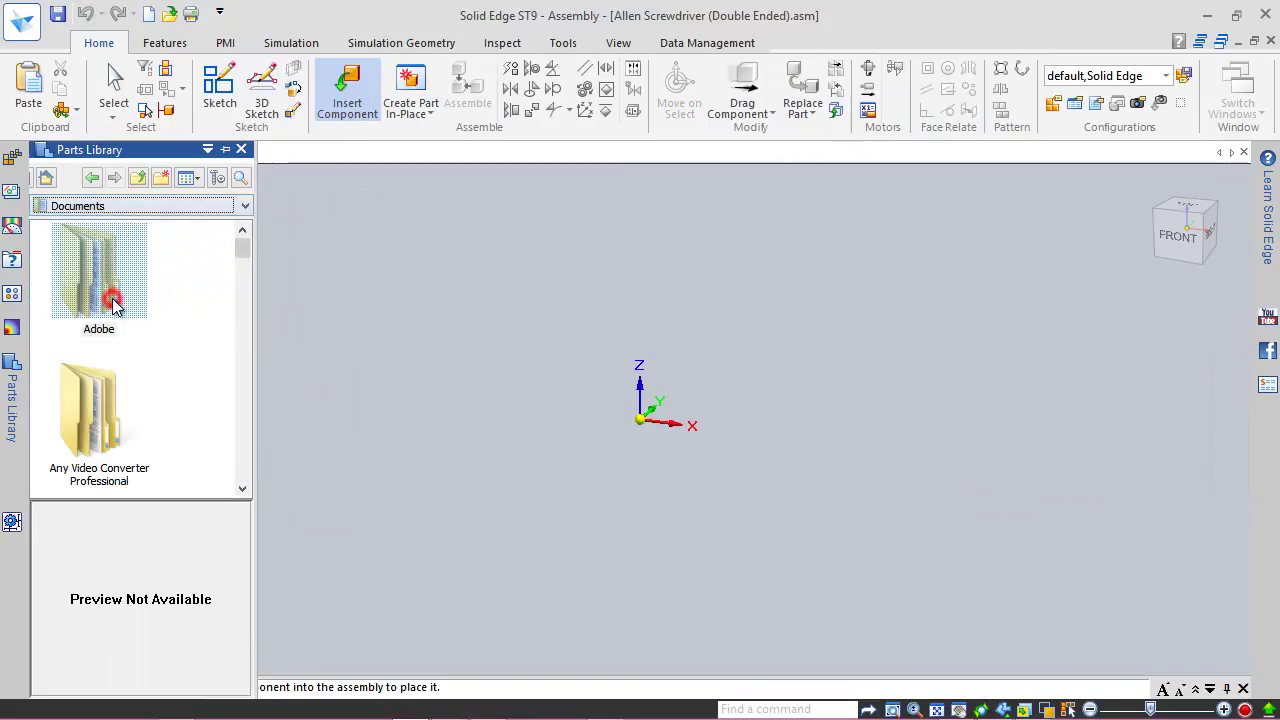
drag(240, 246, 251, 389)
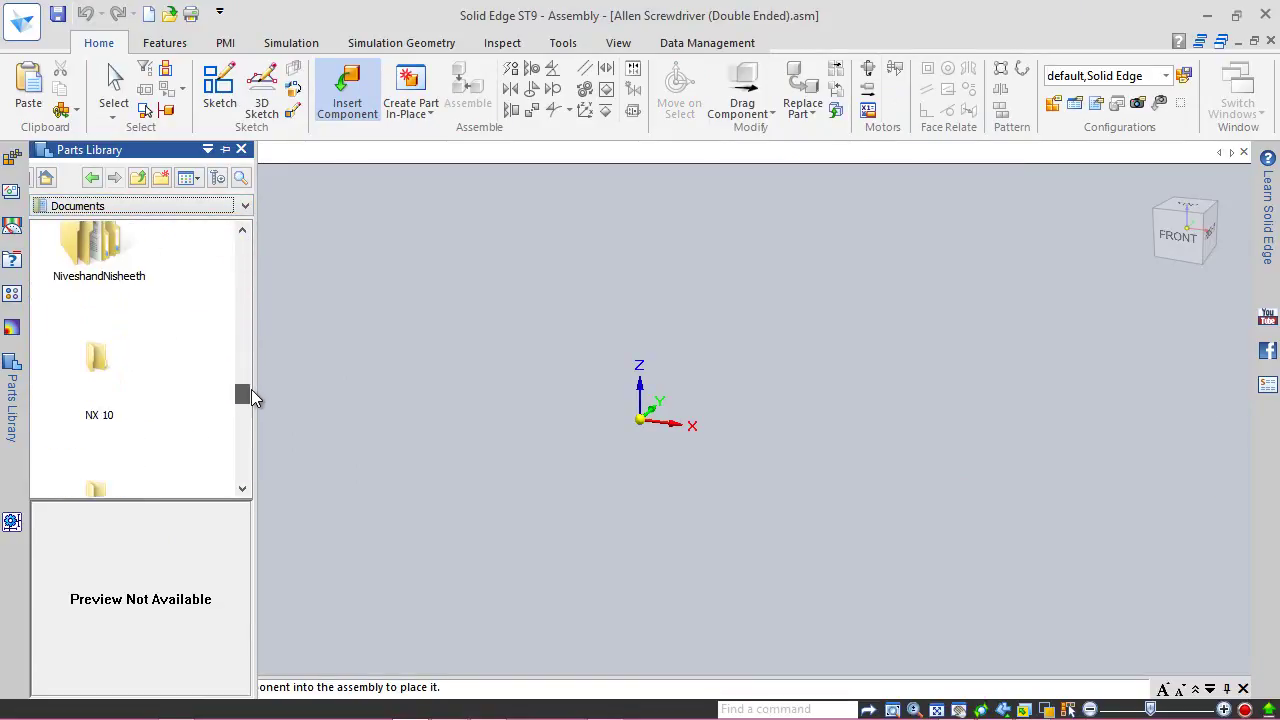
double_click(127, 243)
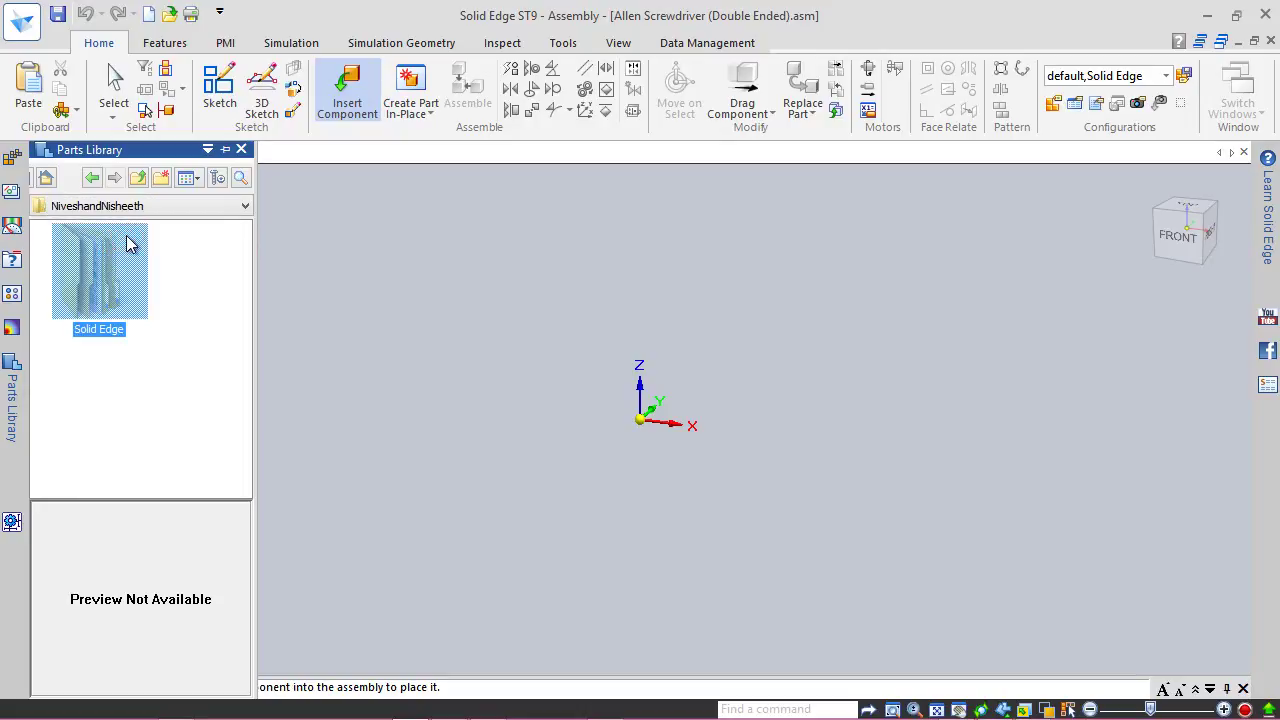
double_click(104, 265)
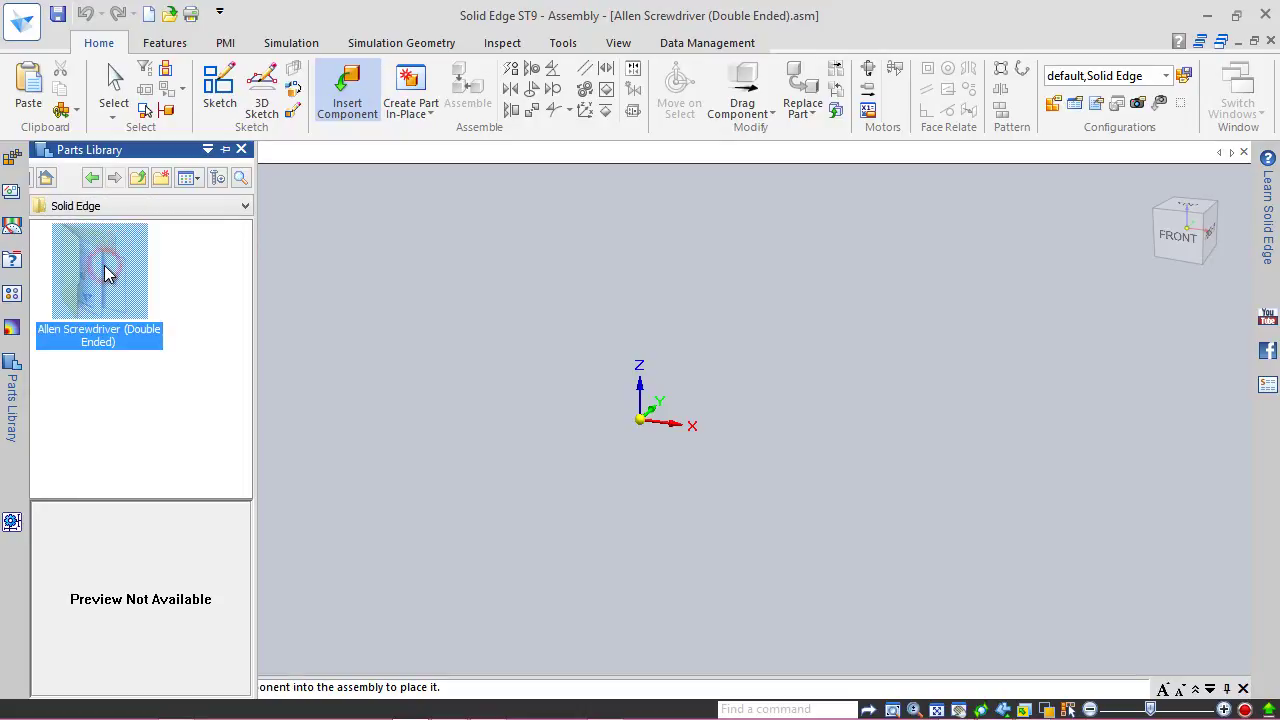
double_click(104, 268)
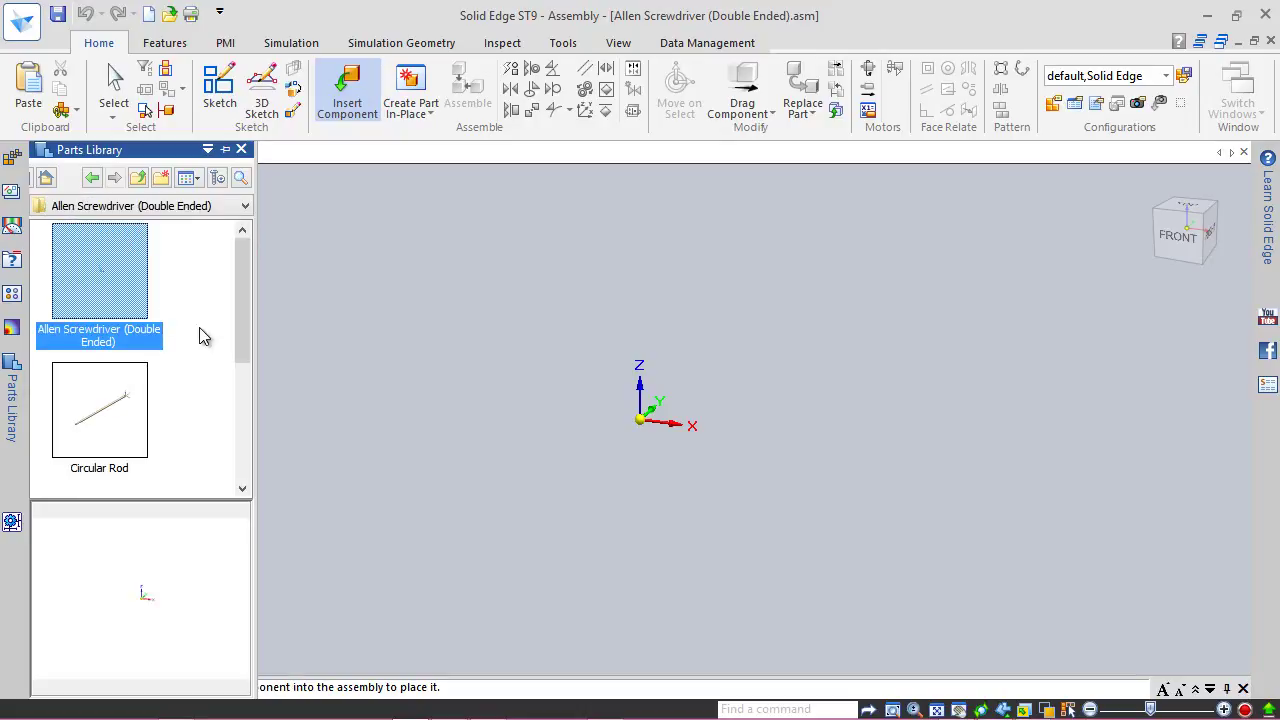
Step: Place the Handle part and the Circular Rod part in the assembly, leaving the rod without relationships
drag(235, 336, 233, 411)
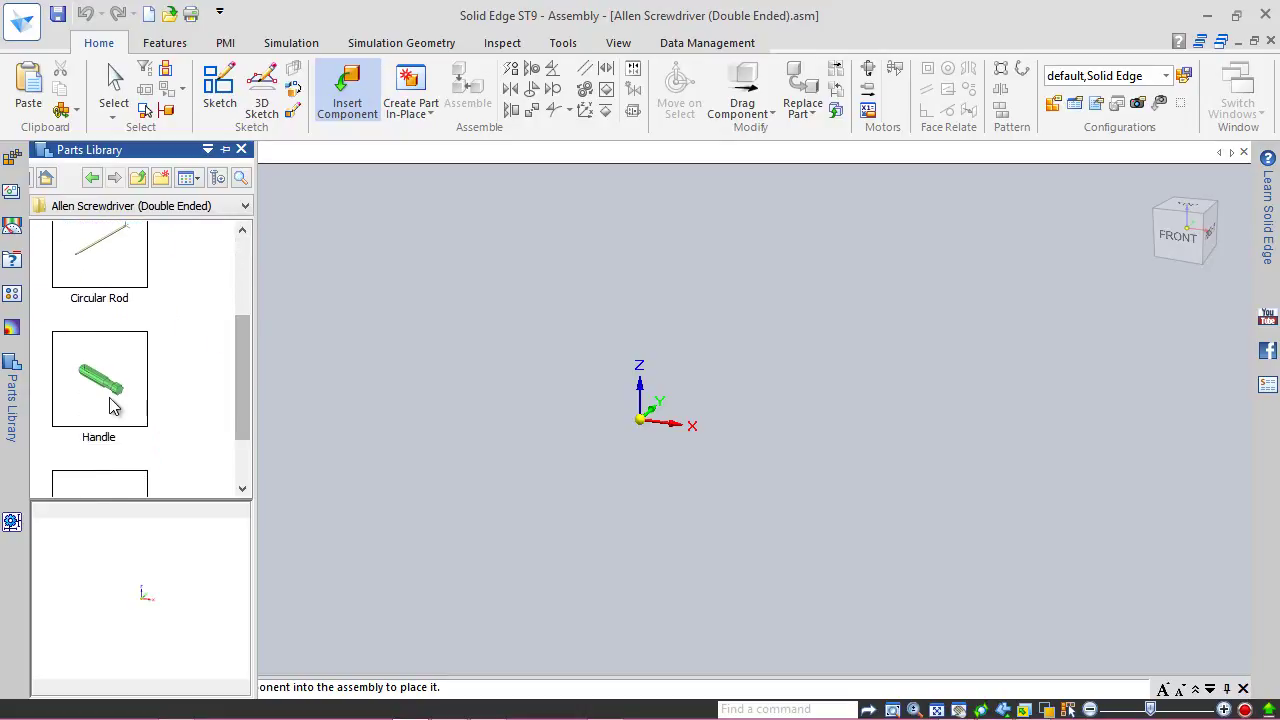
drag(120, 412, 394, 391)
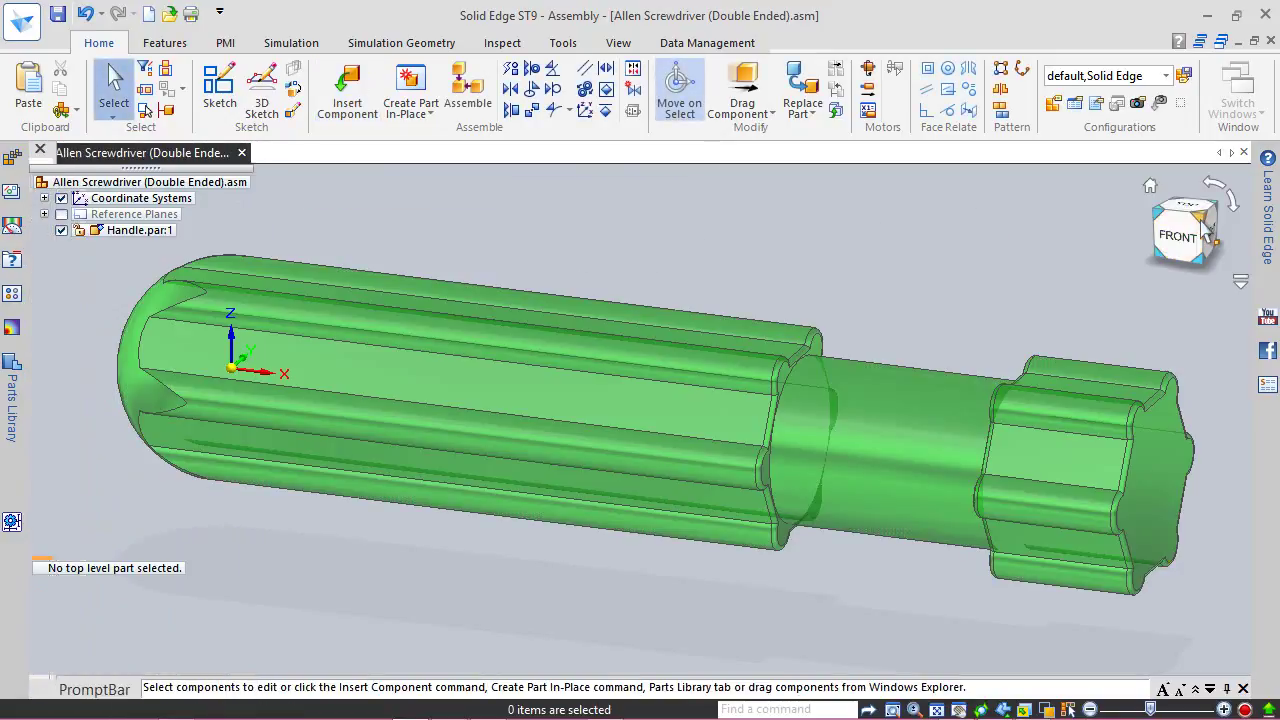
key(ctrl+i)
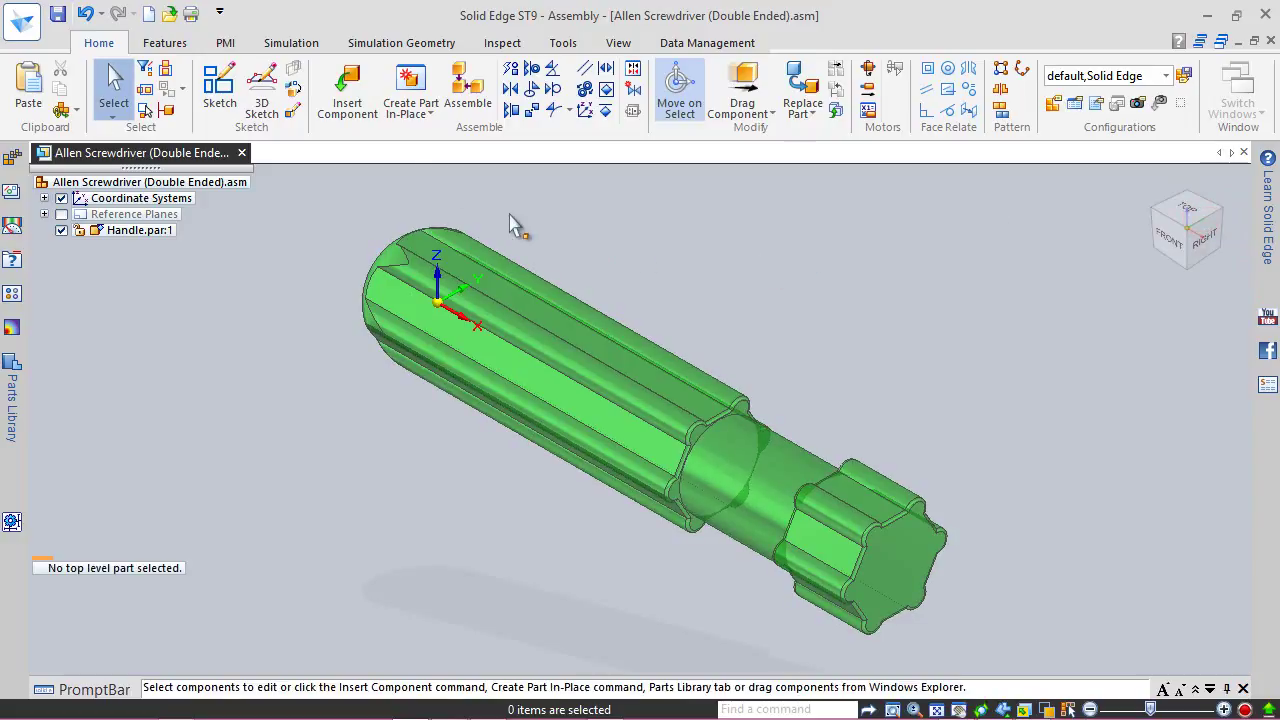
click(347, 90)
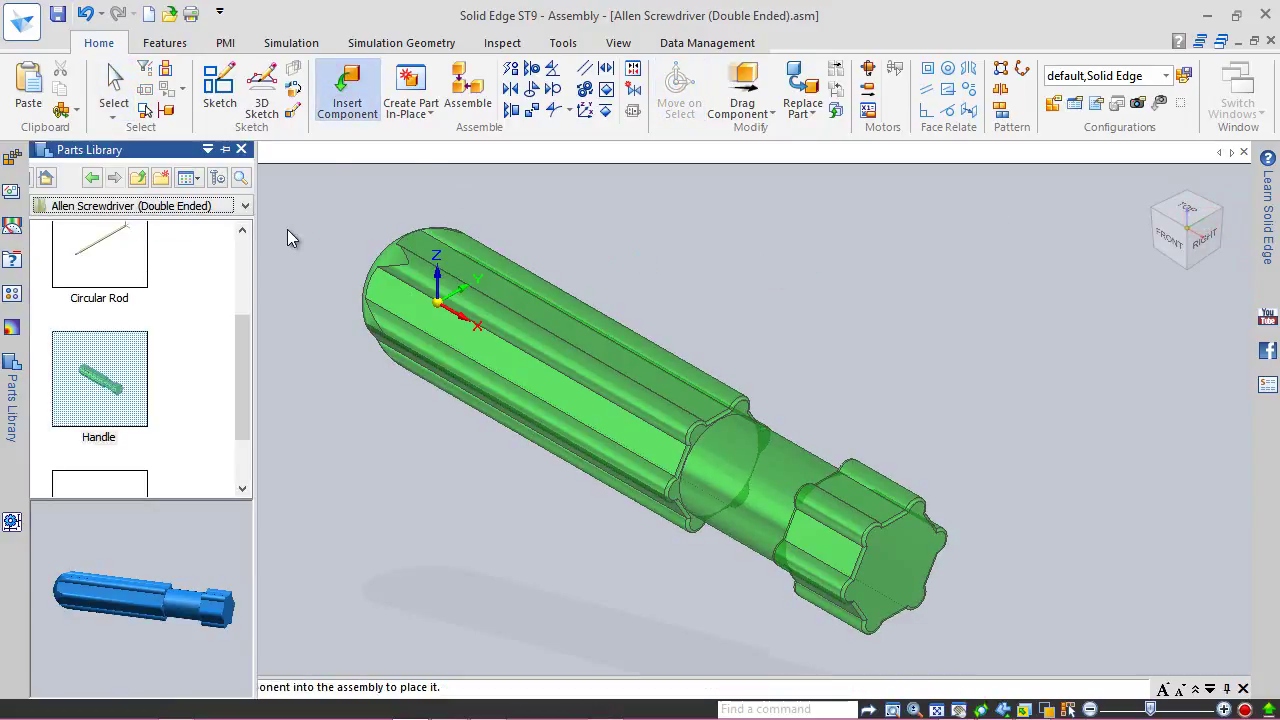
drag(98, 250, 406, 417)
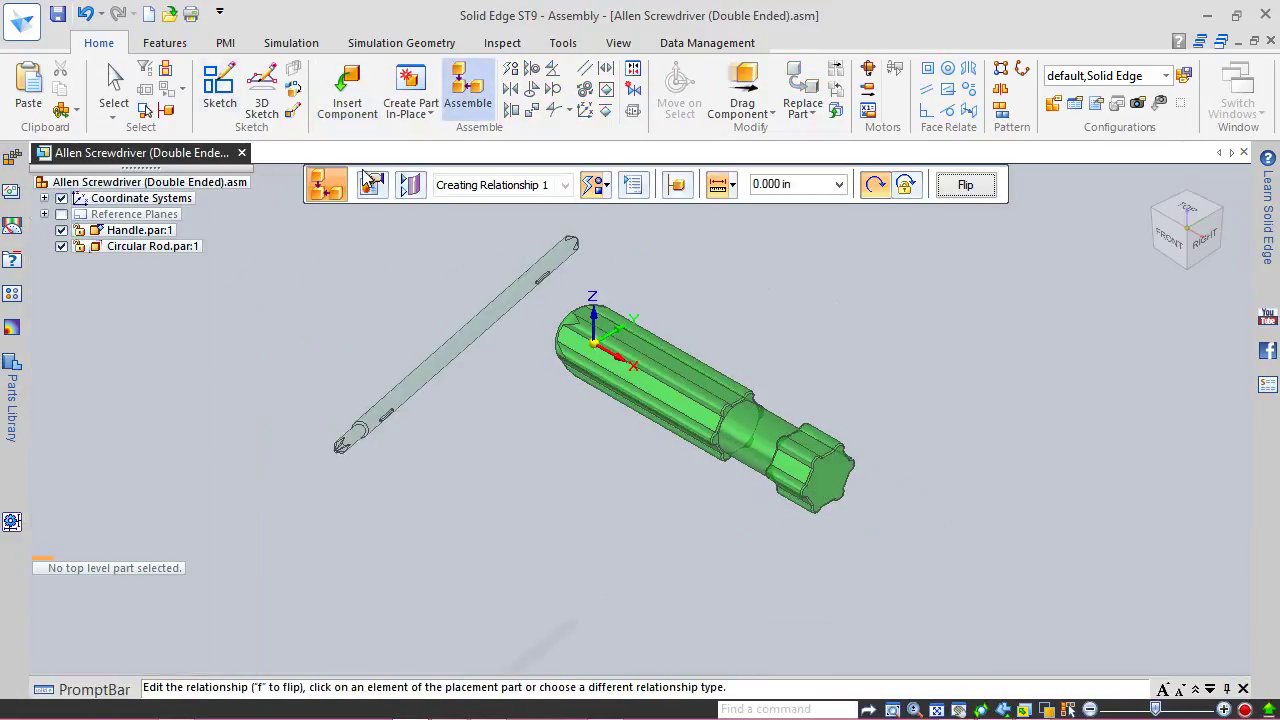
click(110, 84)
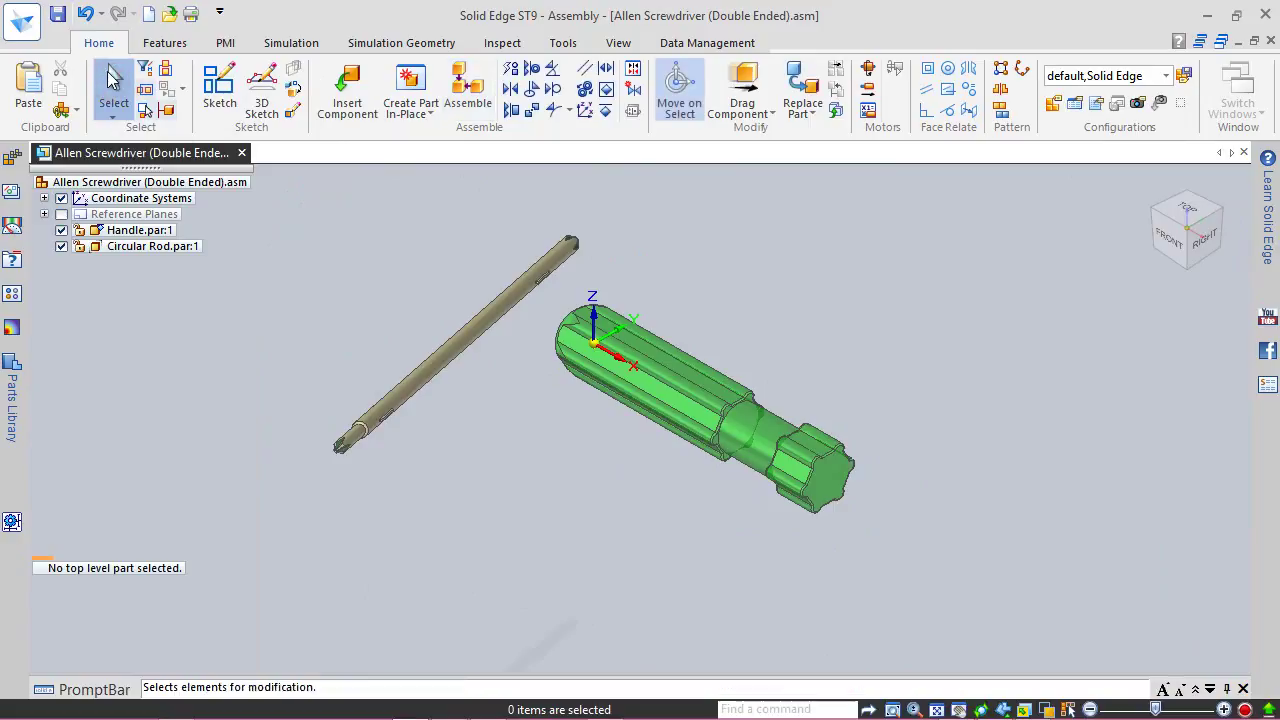
Step: Turn off the floor shadow and set the light angle to 85 in the view overrides
click(618, 44)
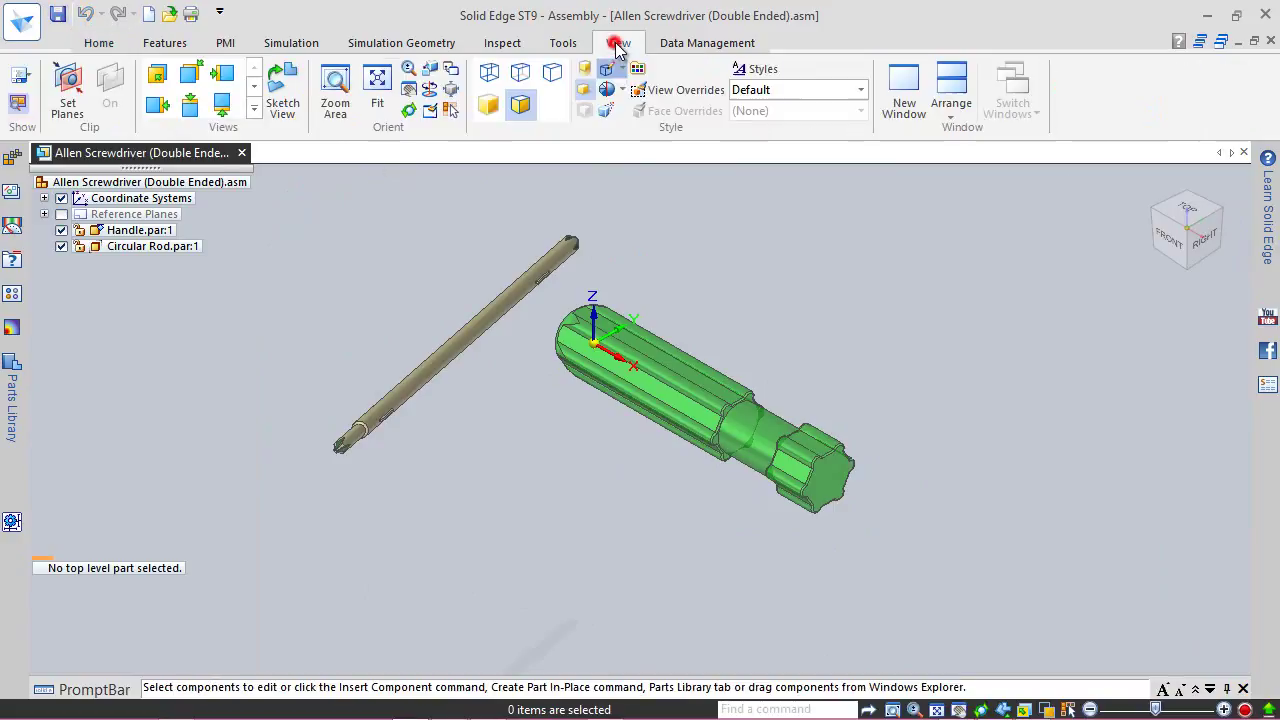
click(579, 90)
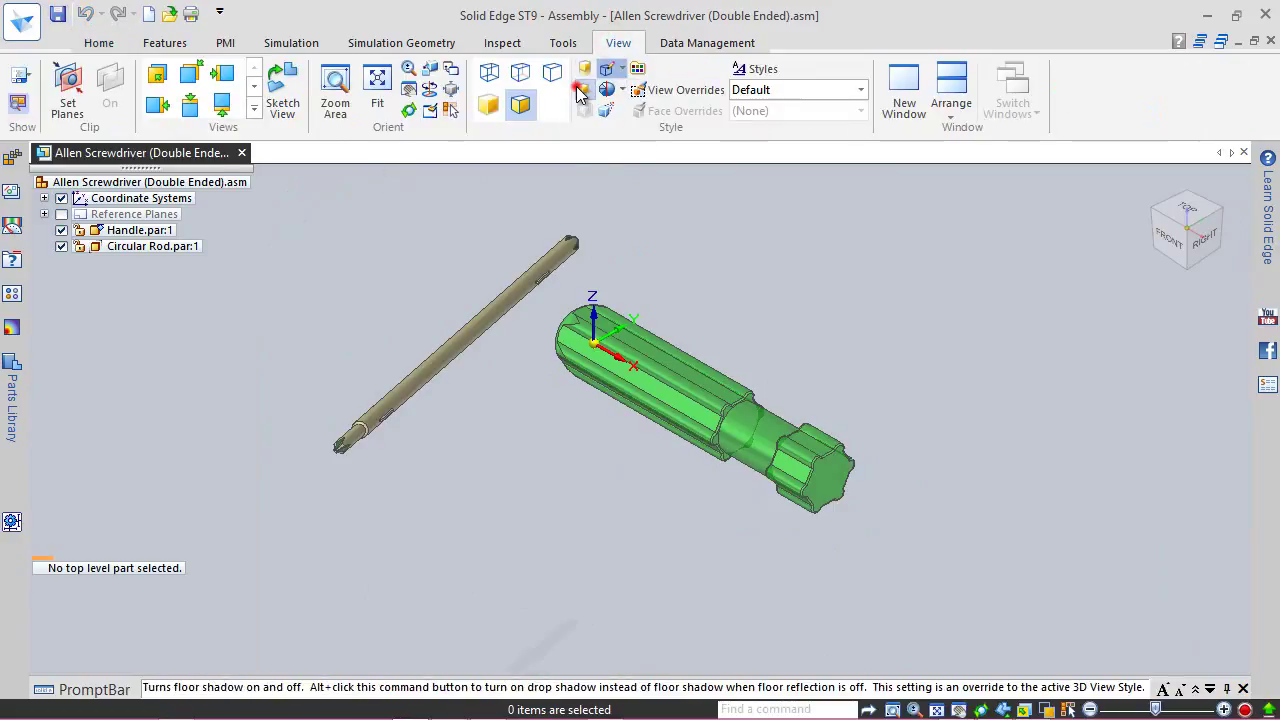
click(686, 90)
click(421, 234)
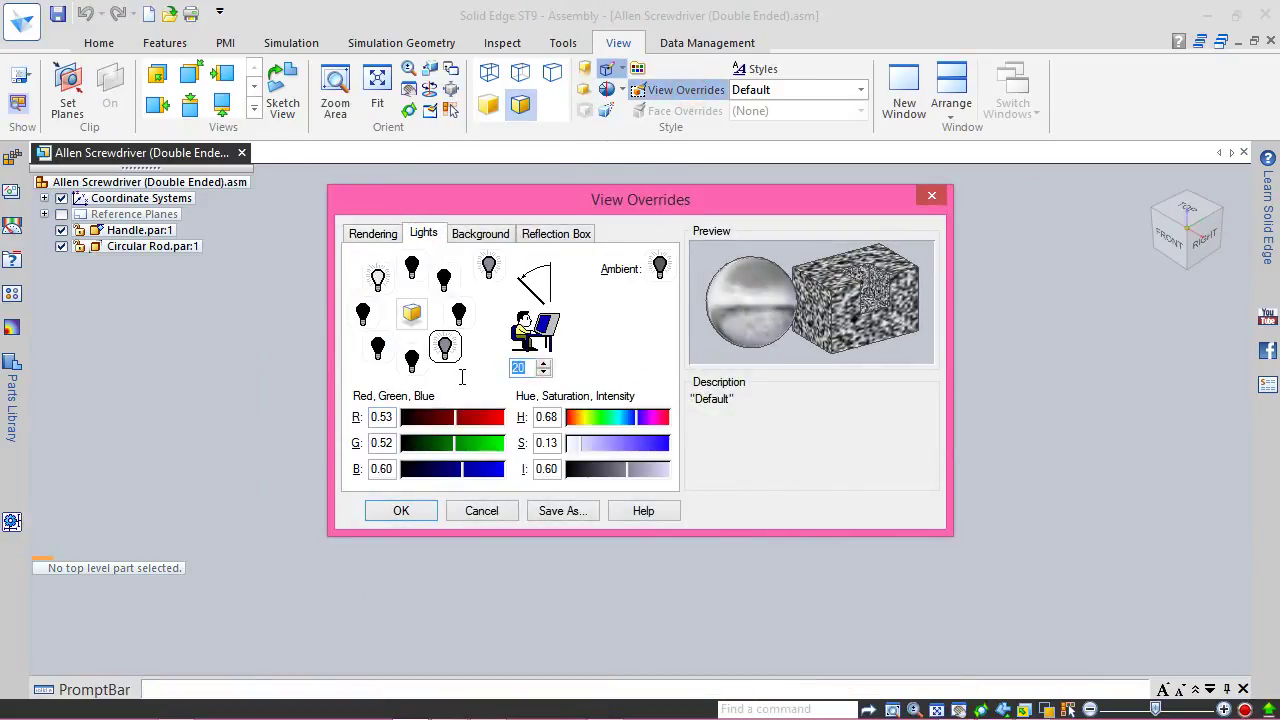
text(85)
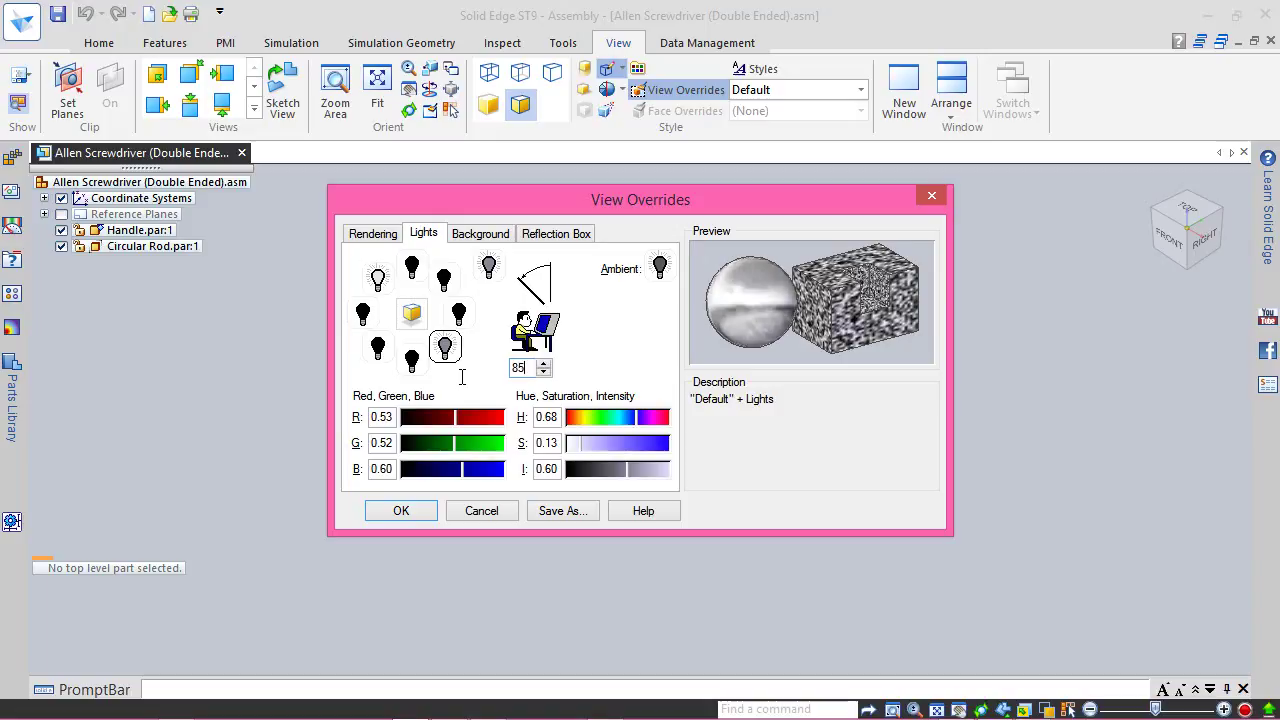
click(401, 511)
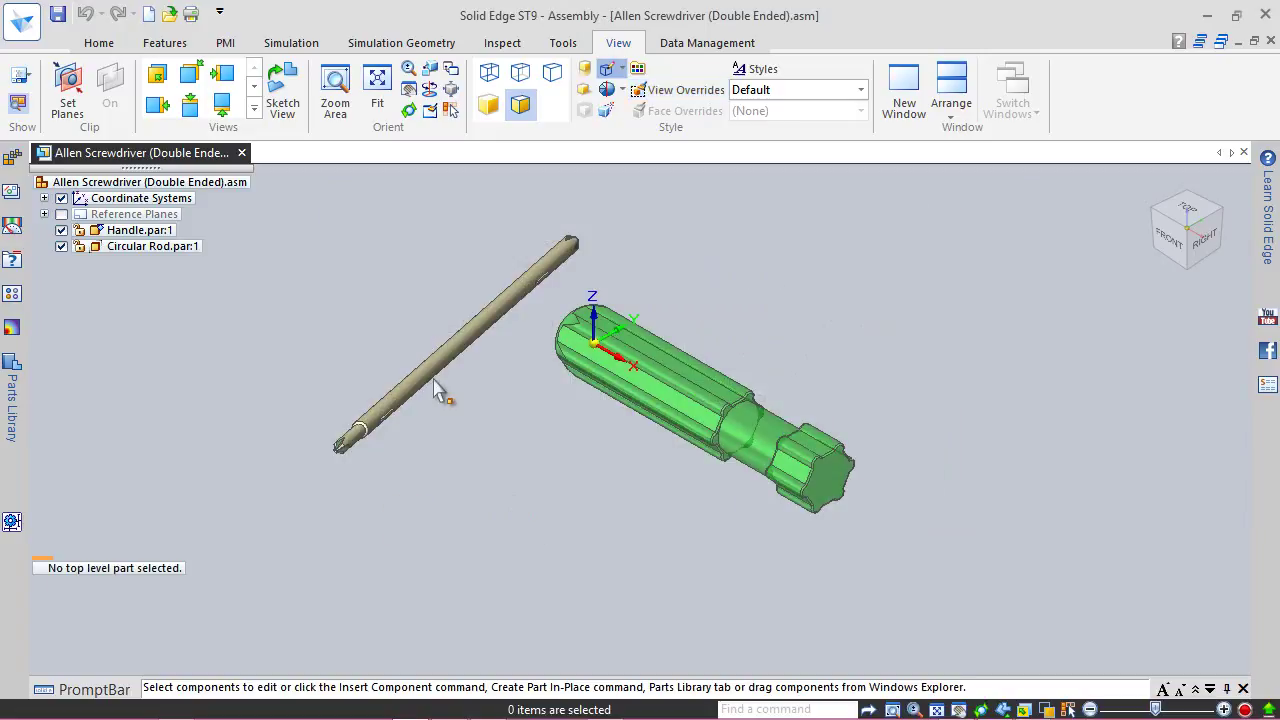
Step: Axially align the circular rod with the handle's cylindrical neck
click(99, 43)
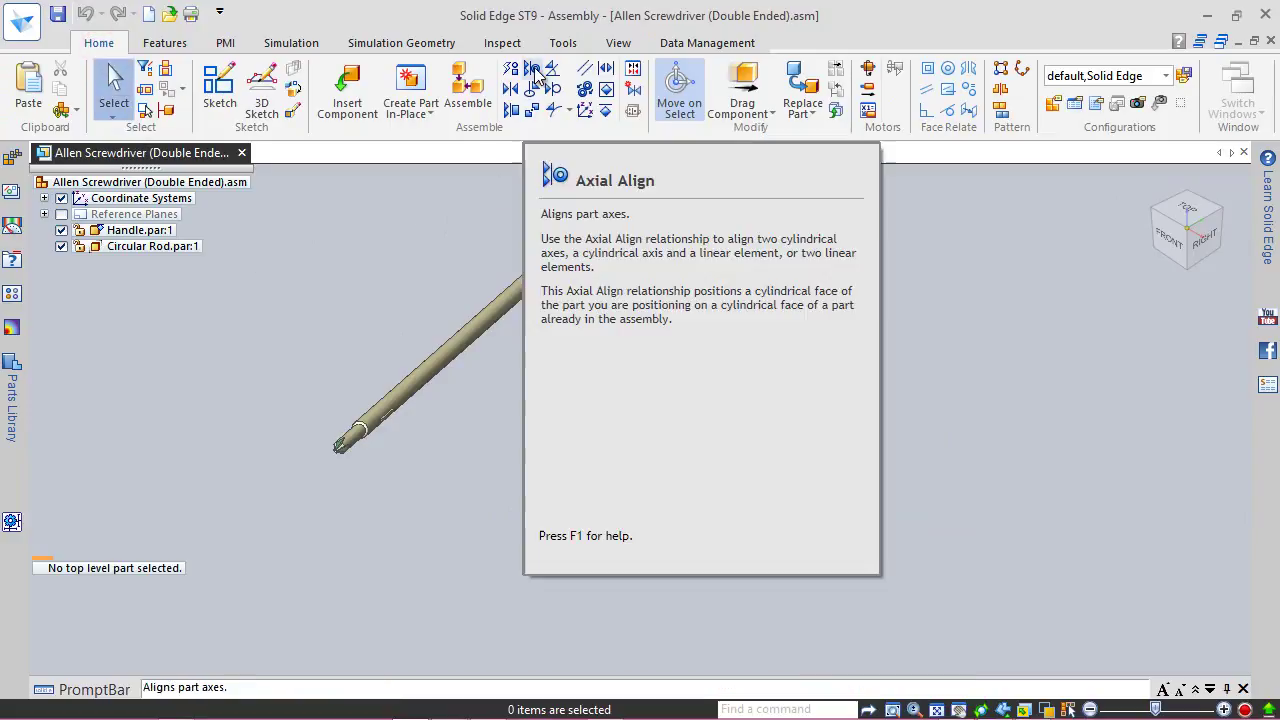
click(533, 68)
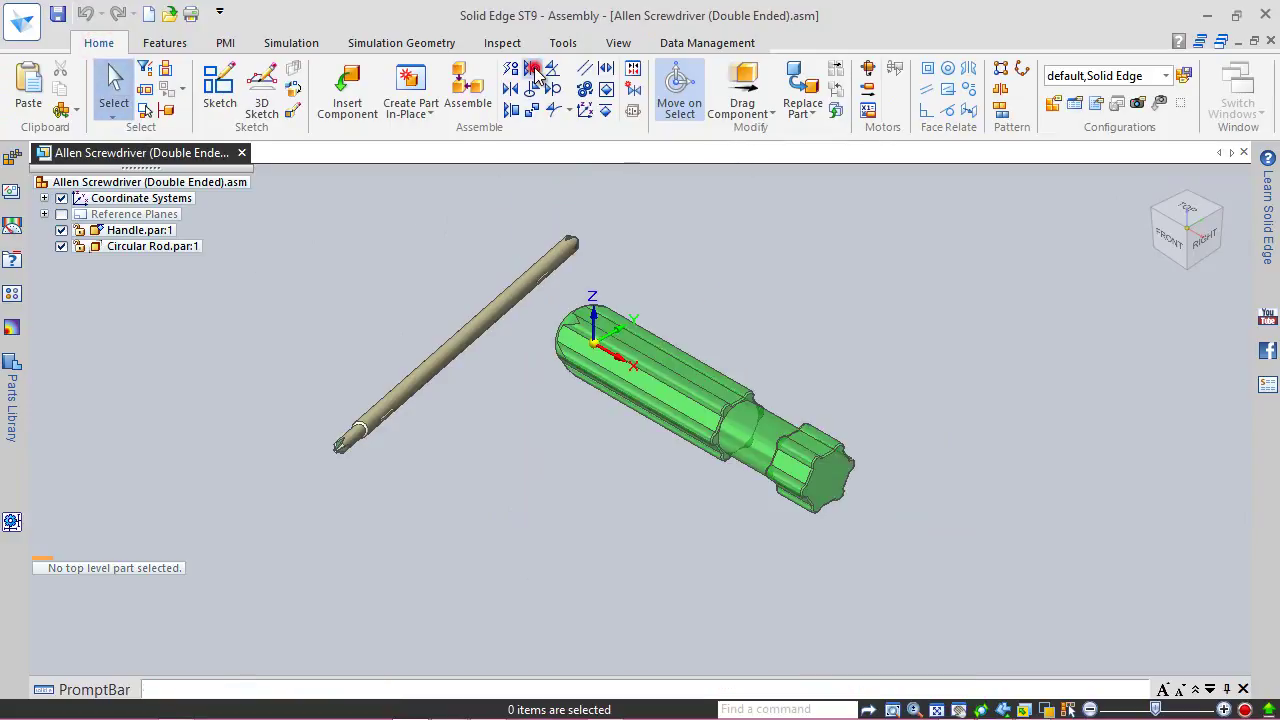
click(480, 317)
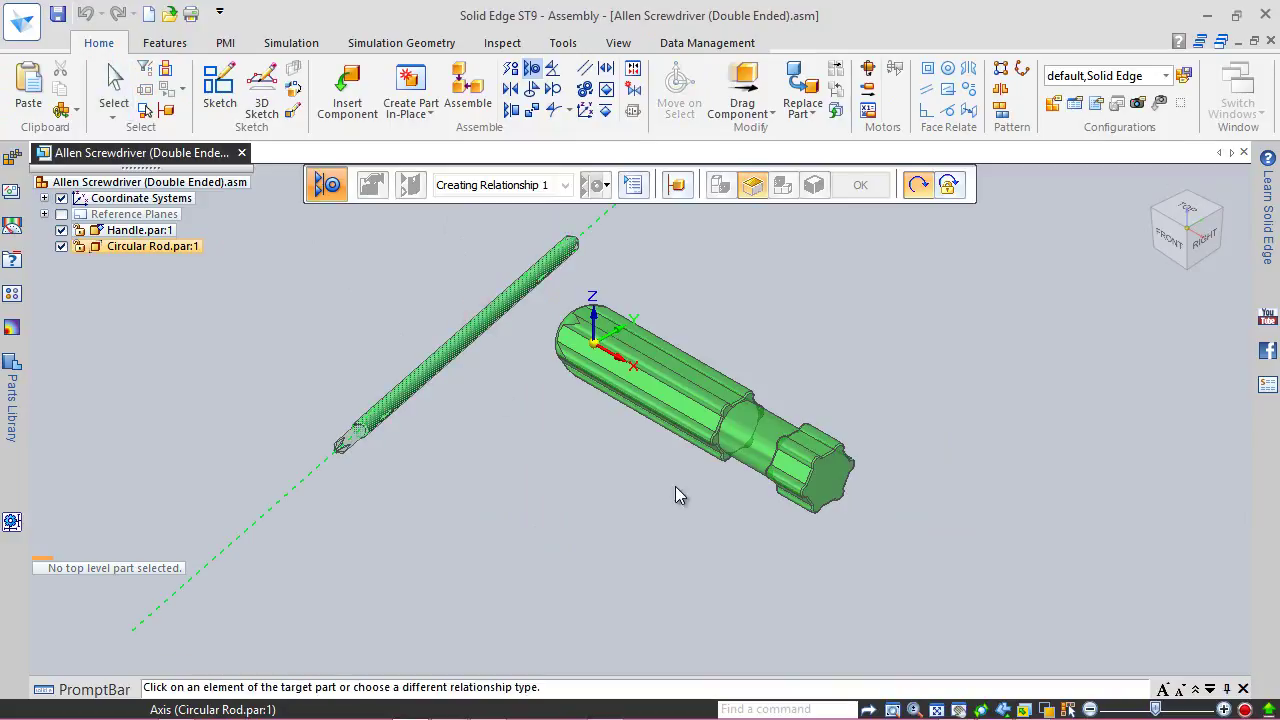
click(757, 455)
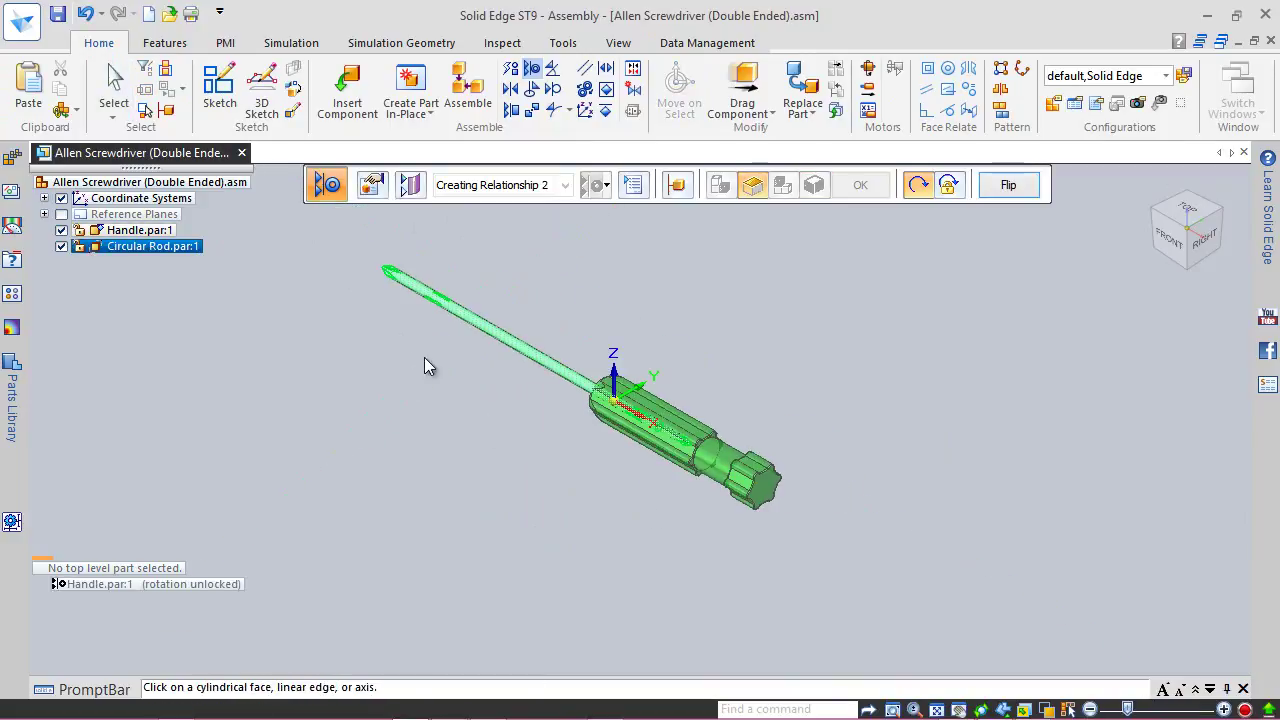
scroll(395, 311, up, 2)
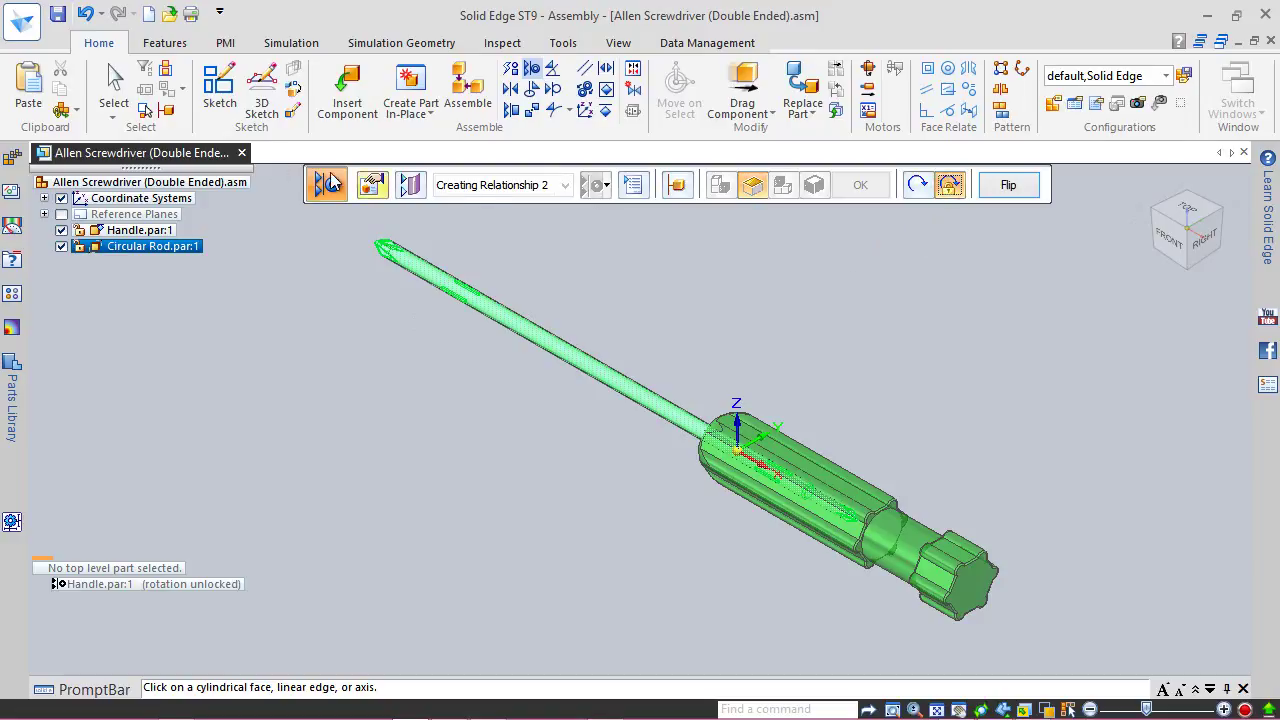
click(113, 88)
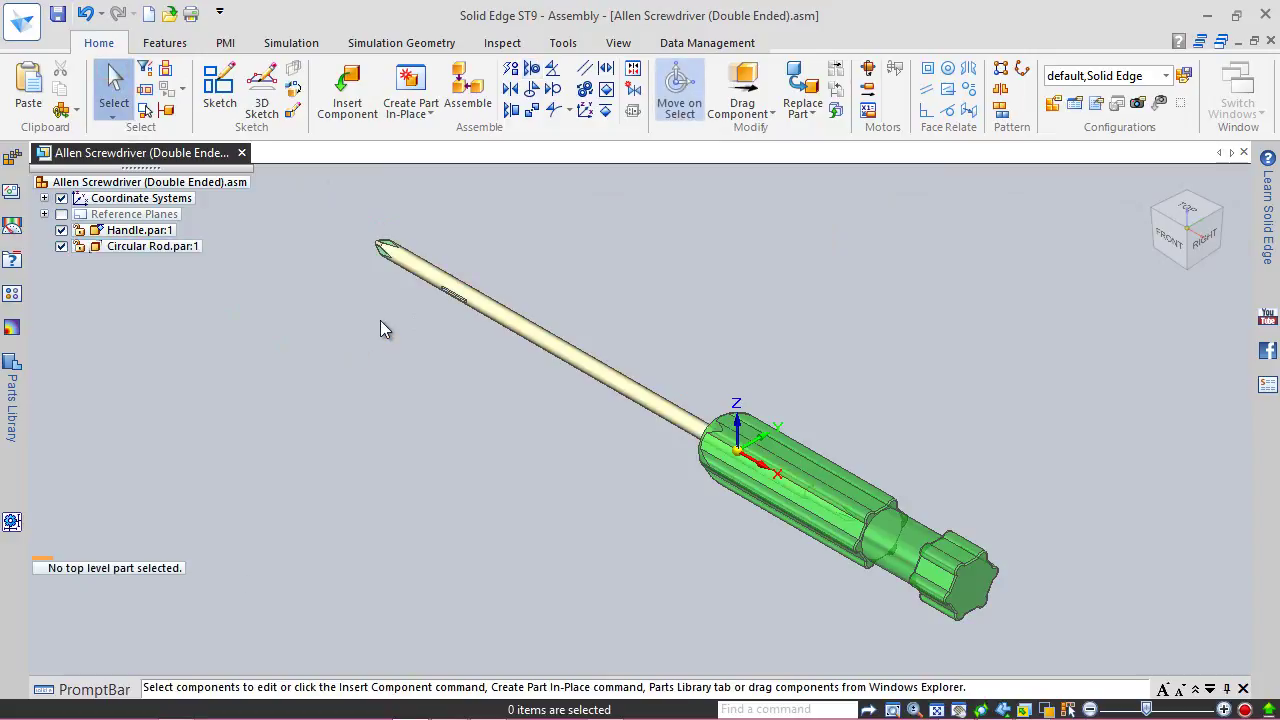
Step: Move the circular rod along the shared axis until it sits completely clear of the handle's neck end
click(742, 82)
click(726, 64)
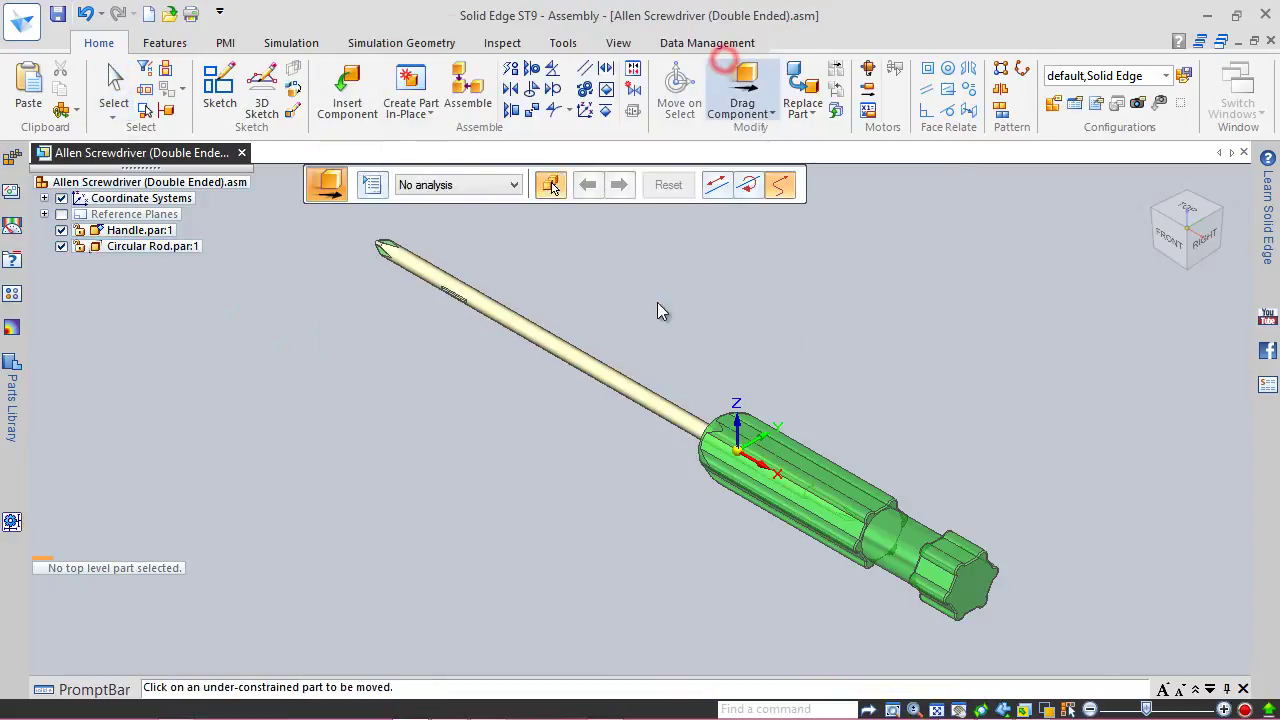
click(597, 370)
drag(538, 336, 1140, 682)
scroll(575, 411, down, 3)
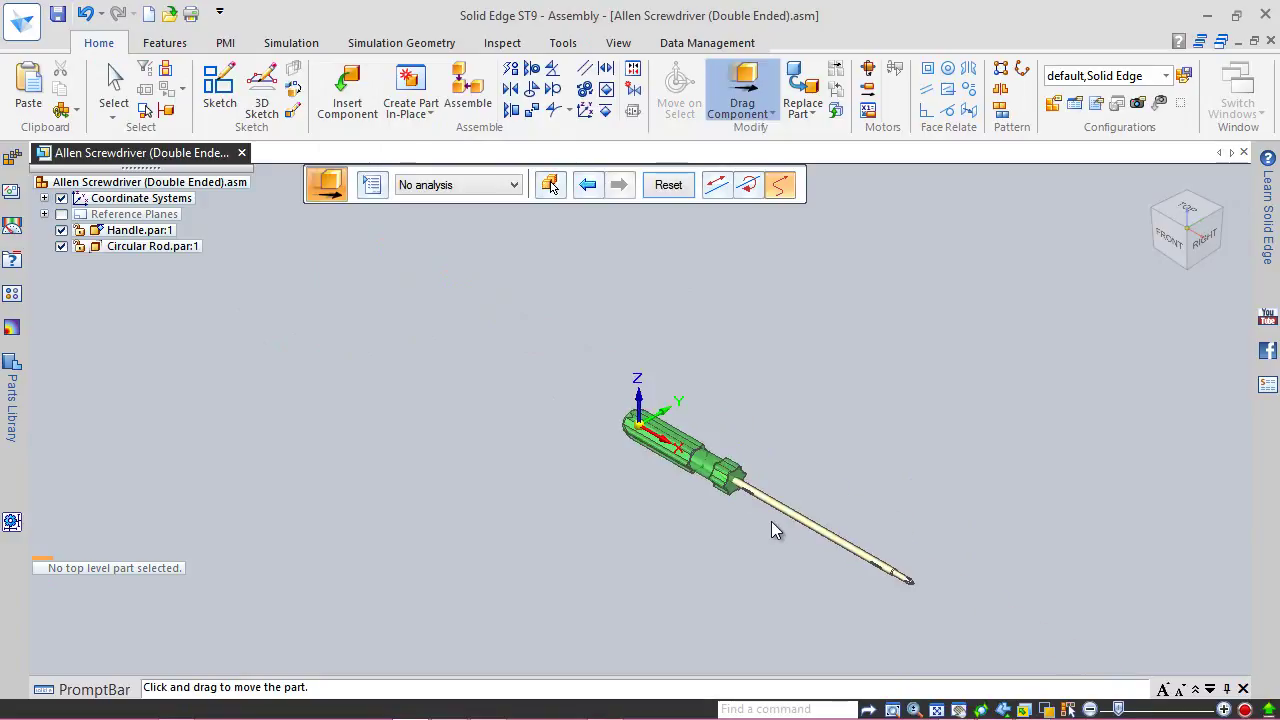
scroll(784, 515, up, 2)
drag(790, 505, 850, 530)
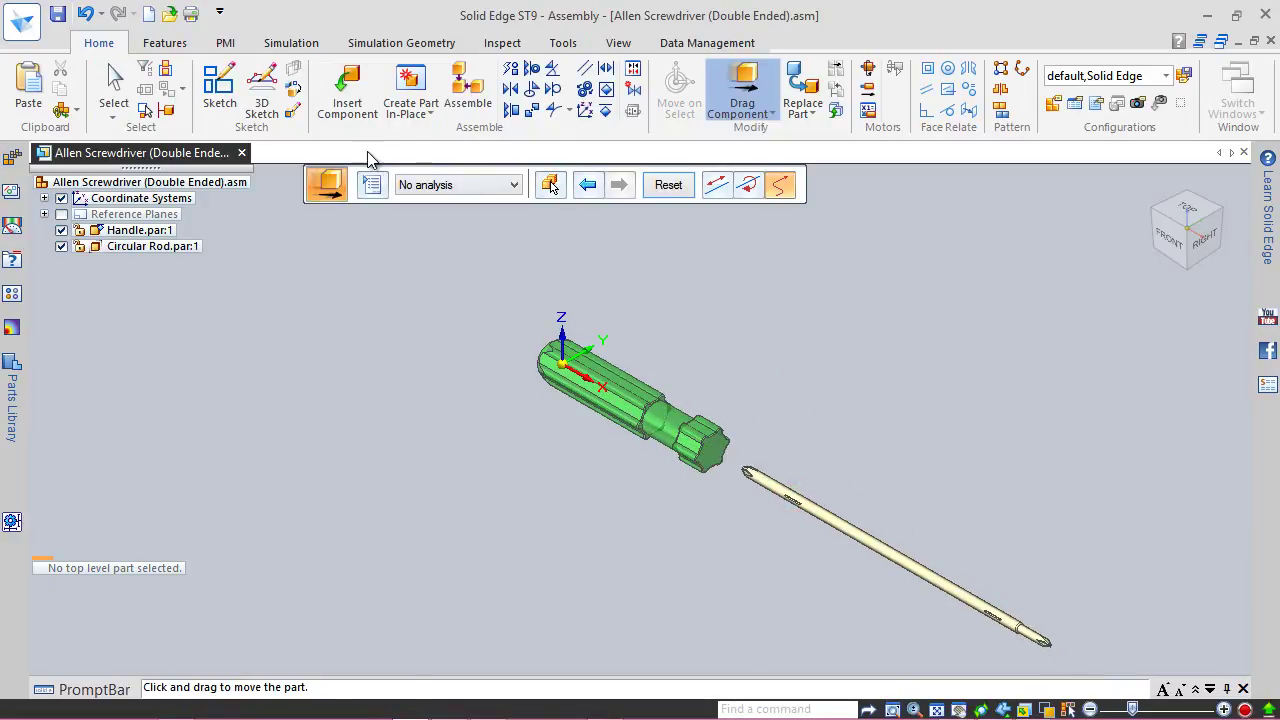
click(113, 82)
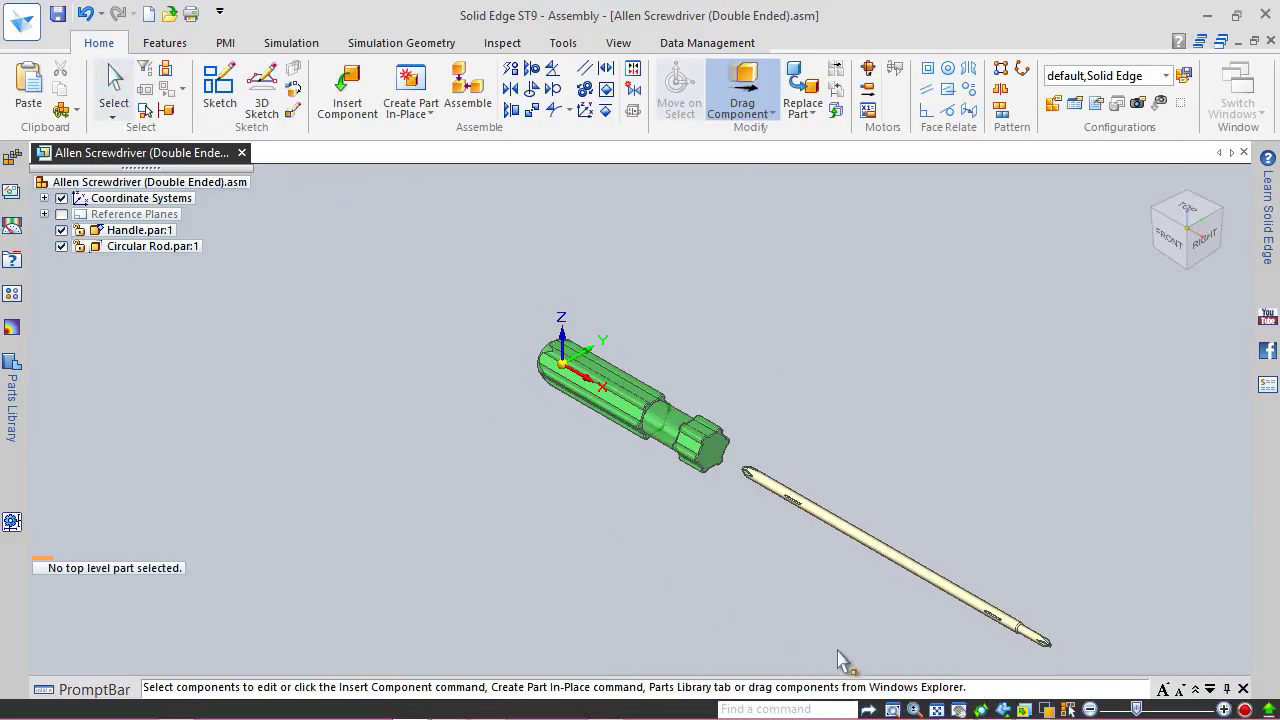
click(936, 709)
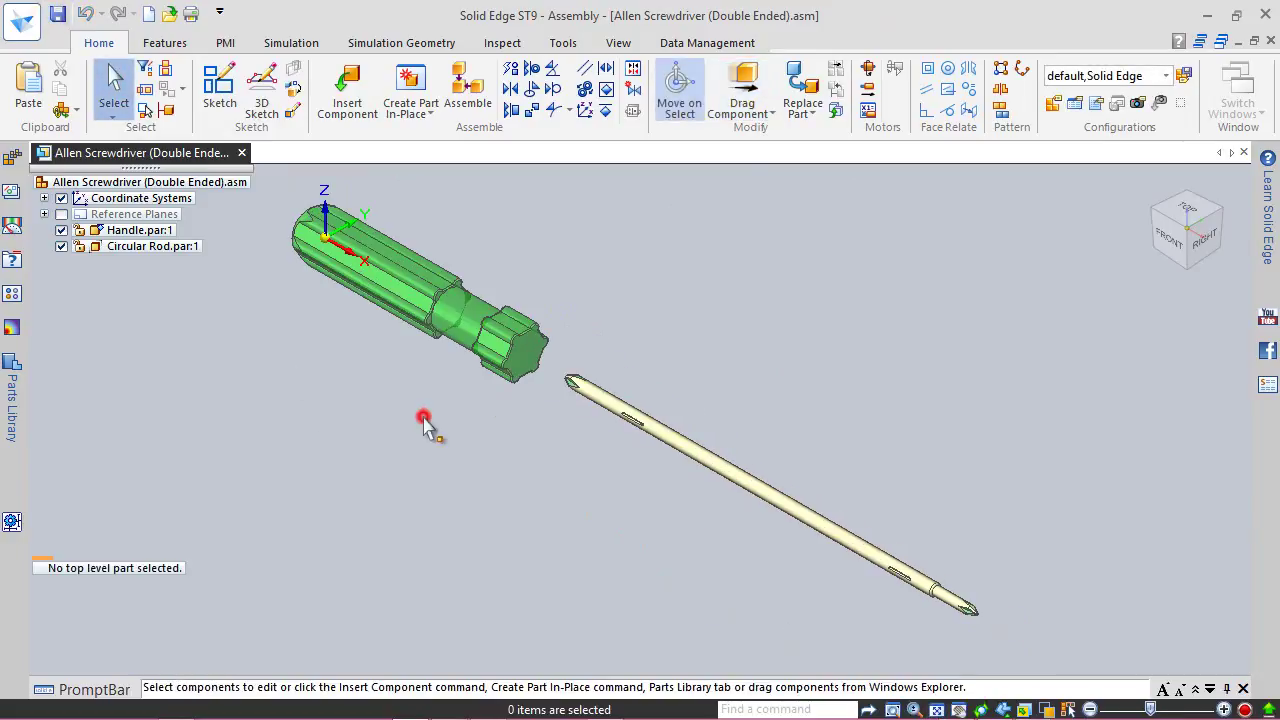
Step: Edit the handle in place, add a parallel reference plane 2.125 in inward from its neck-end face, and return to the assembly
scroll(424, 420, up, 2)
double_click(443, 327)
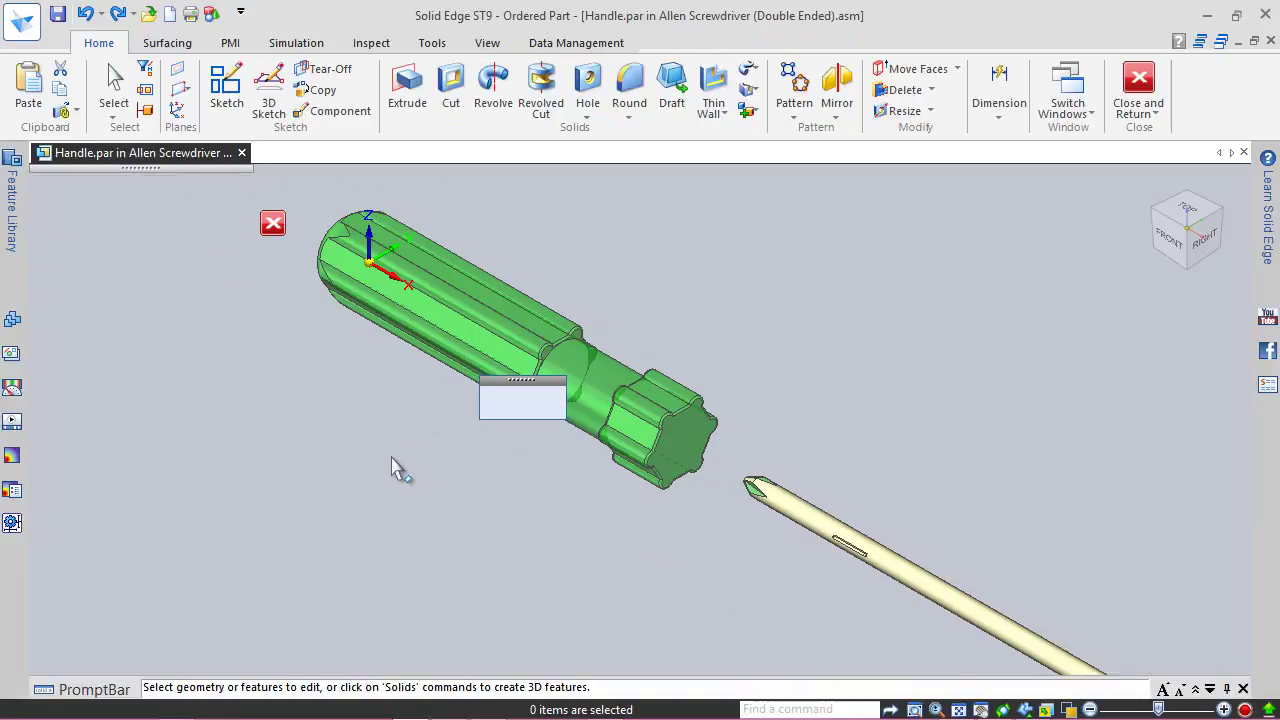
click(181, 88)
click(196, 117)
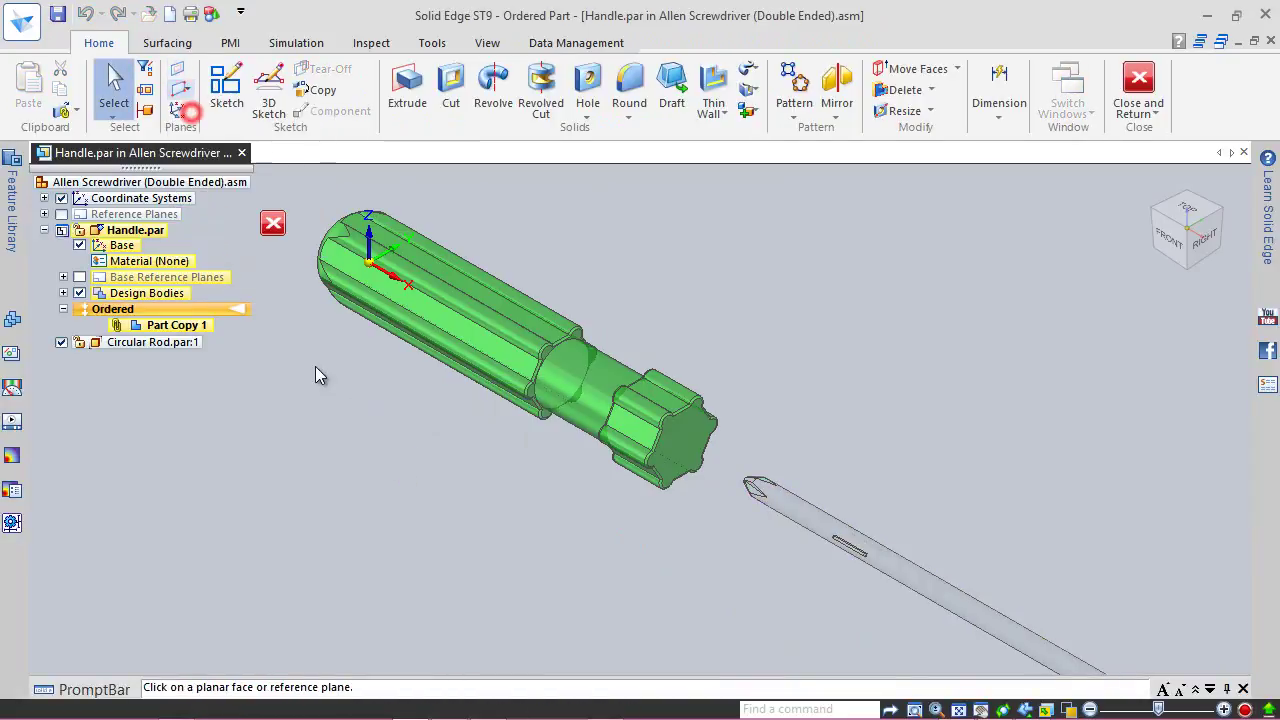
click(665, 455)
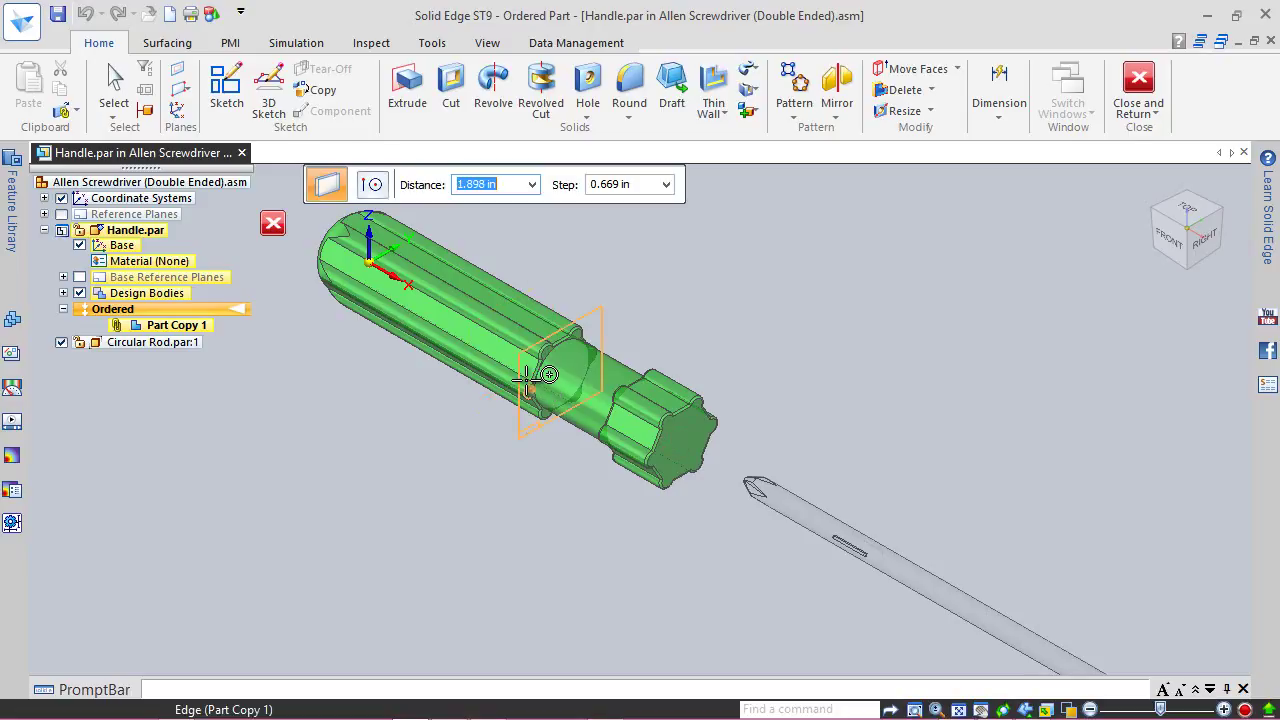
text(2.125)
key(Tab)
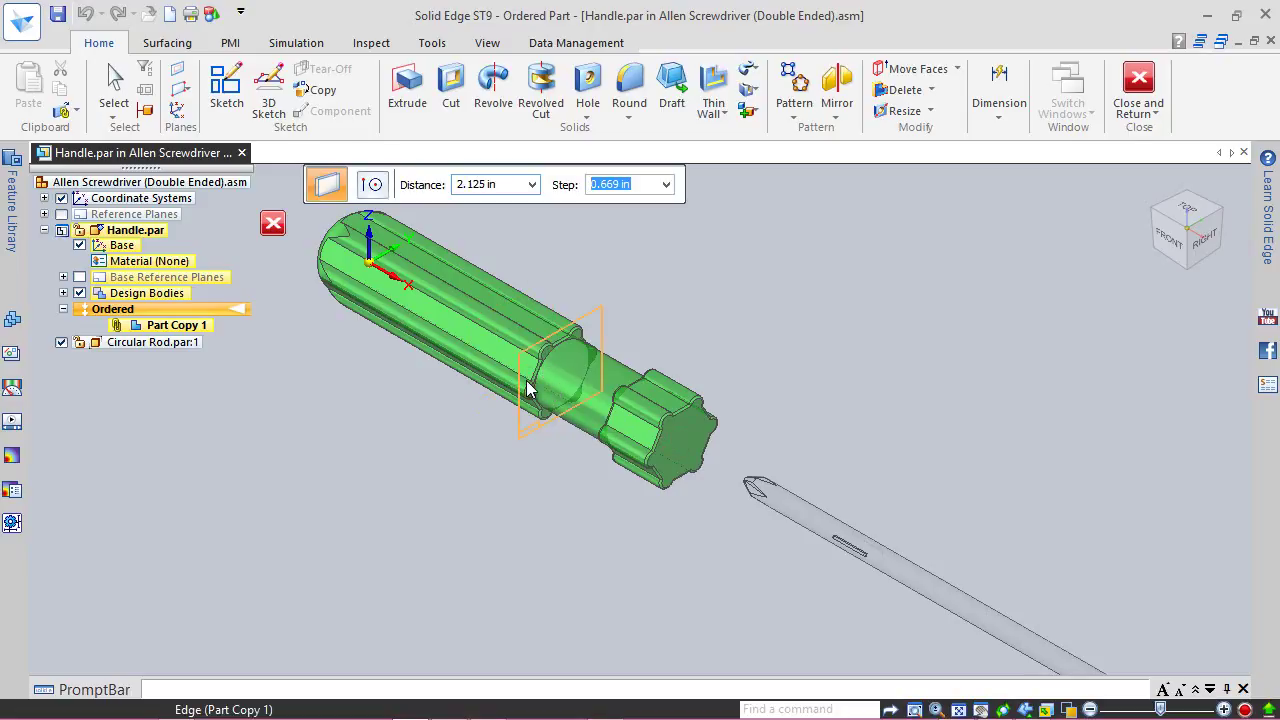
click(528, 389)
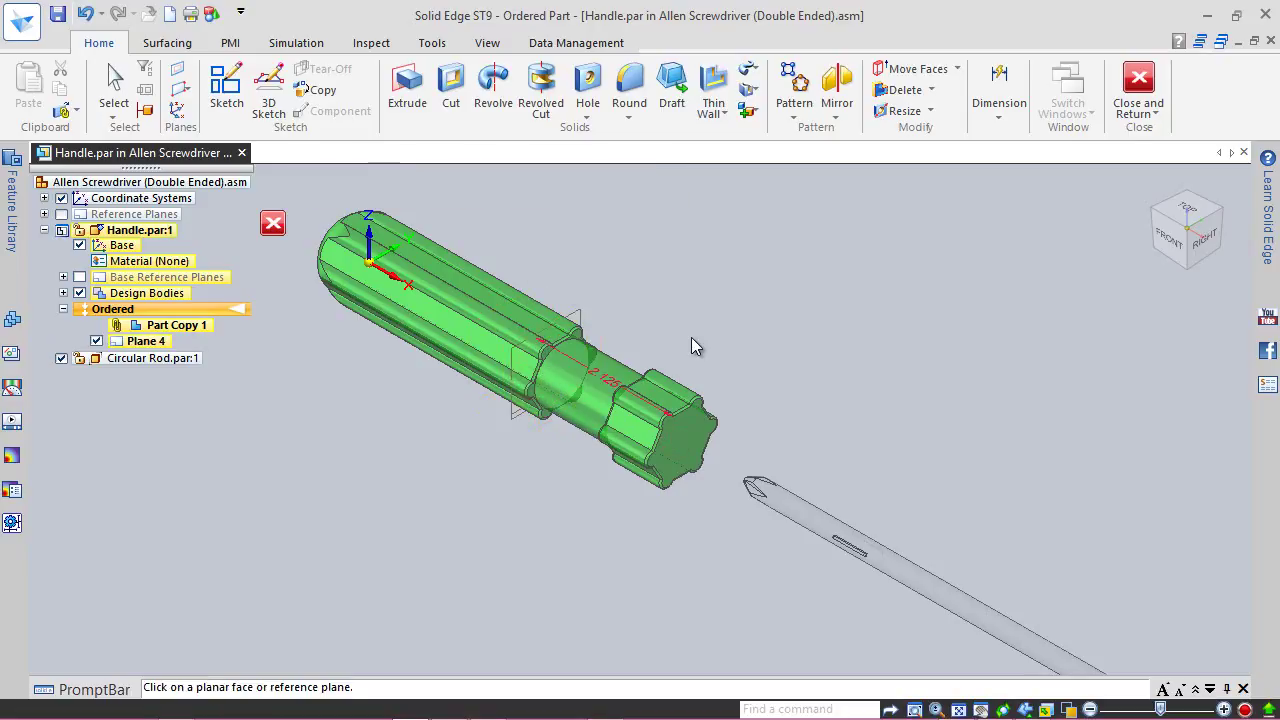
click(1139, 80)
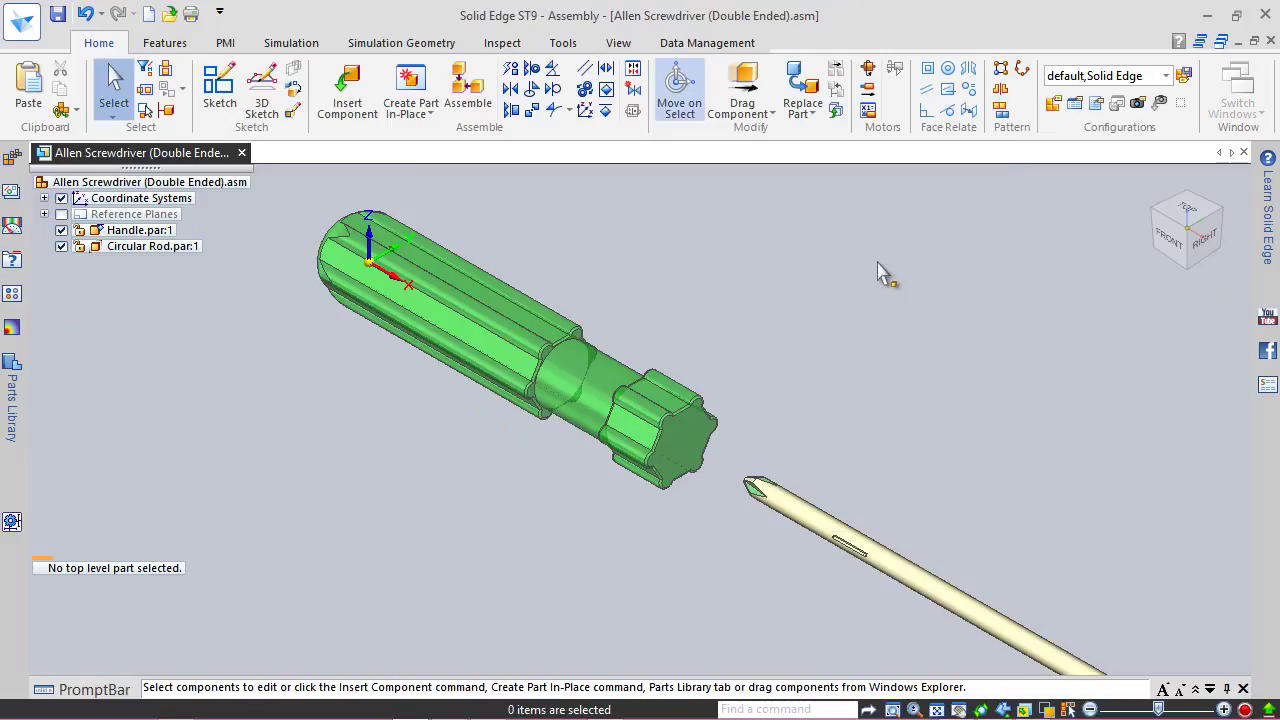
Step: Show the handle's reference planes in the assembly and save the file
click(497, 302)
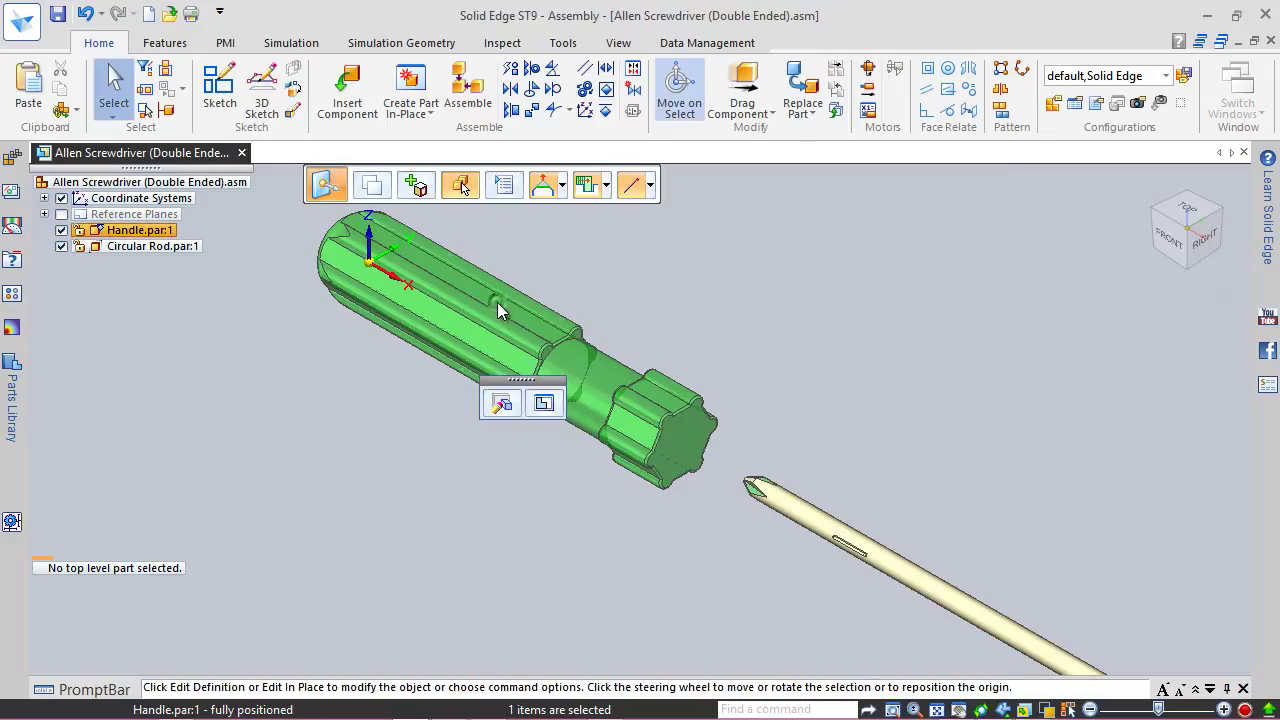
right_click(497, 302)
click(557, 347)
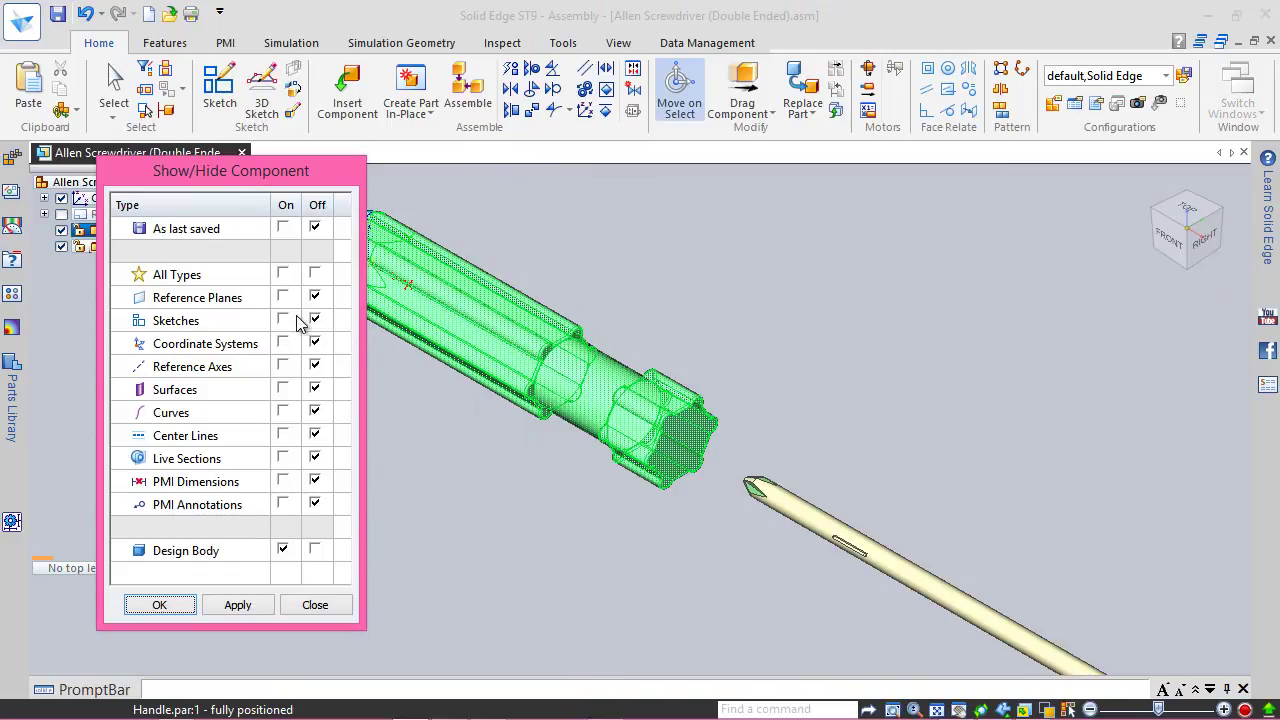
click(161, 607)
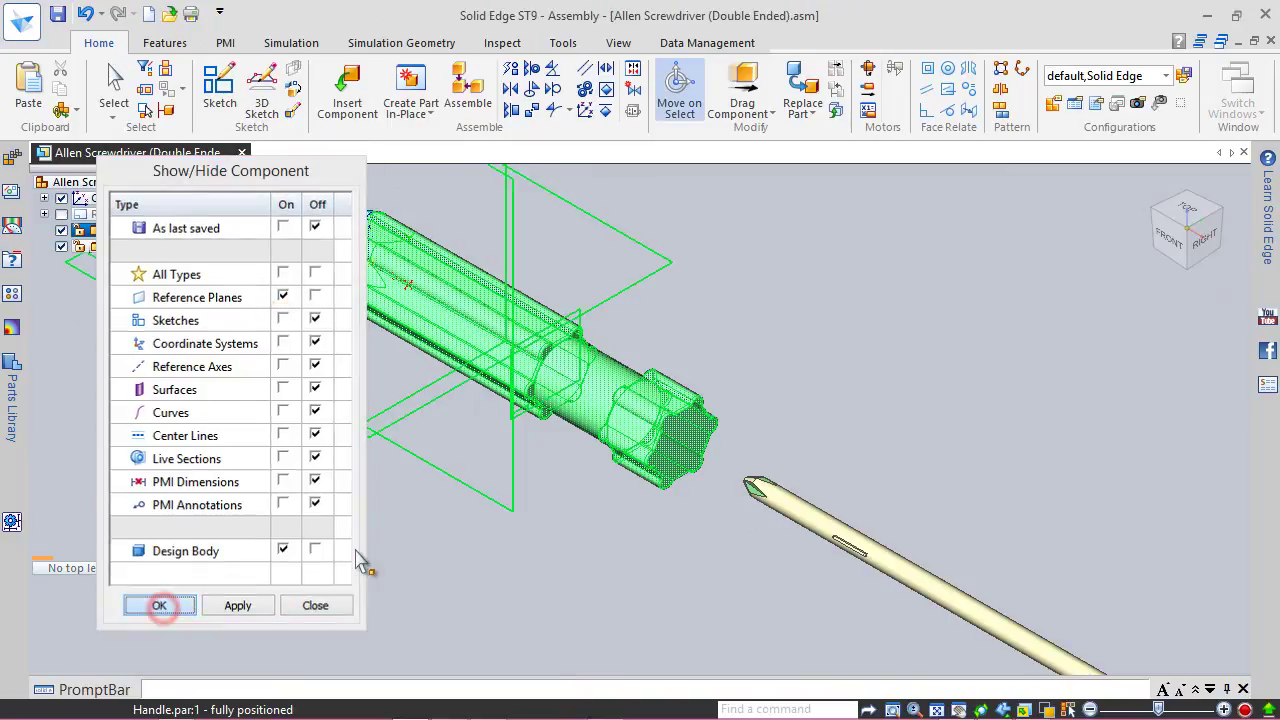
click(57, 14)
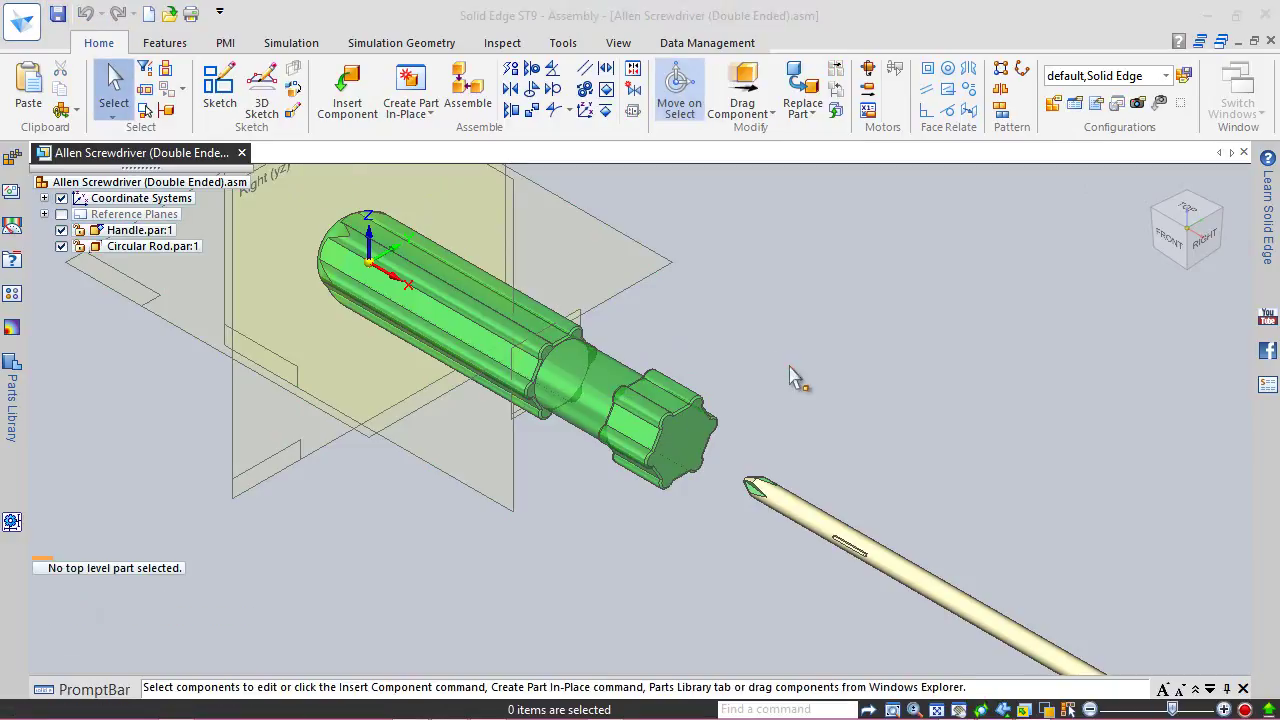
Step: Mate the circular rod's small flat tip face to the offset reference plane inside the handle with a 0.000 in offset
click(510, 88)
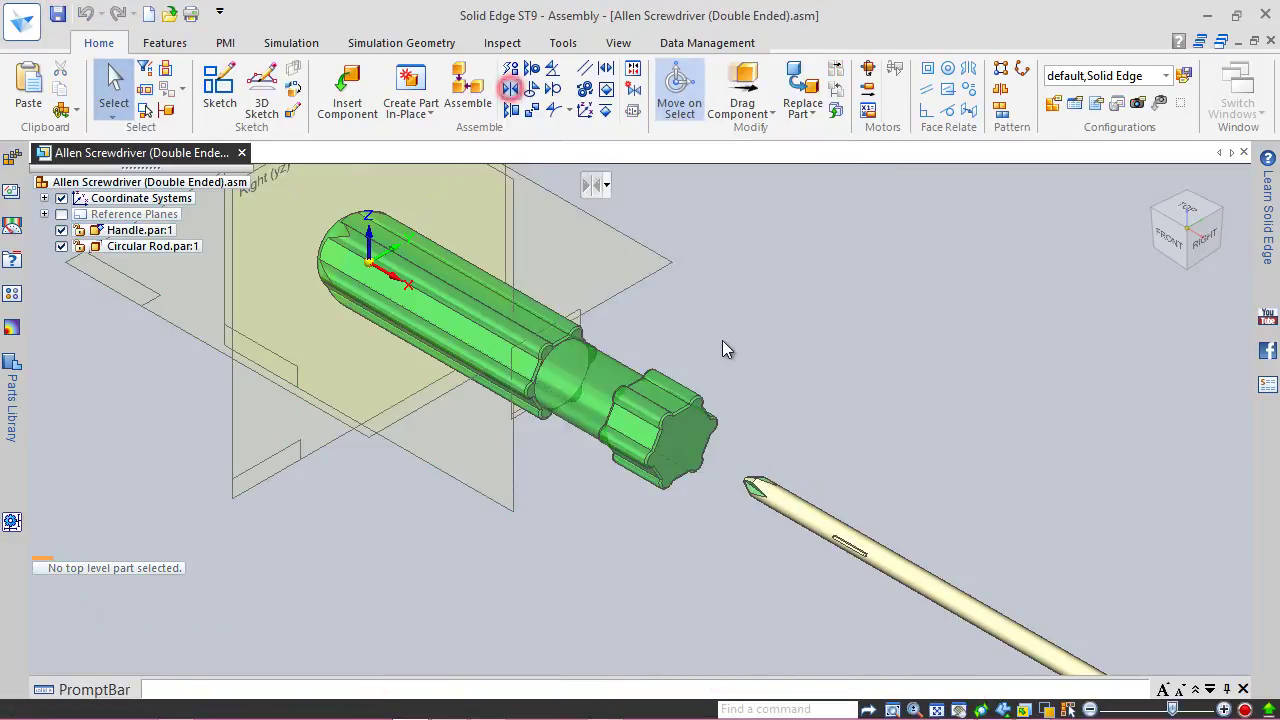
click(1155, 215)
scroll(618, 426, up, 3)
scroll(618, 426, up, 5)
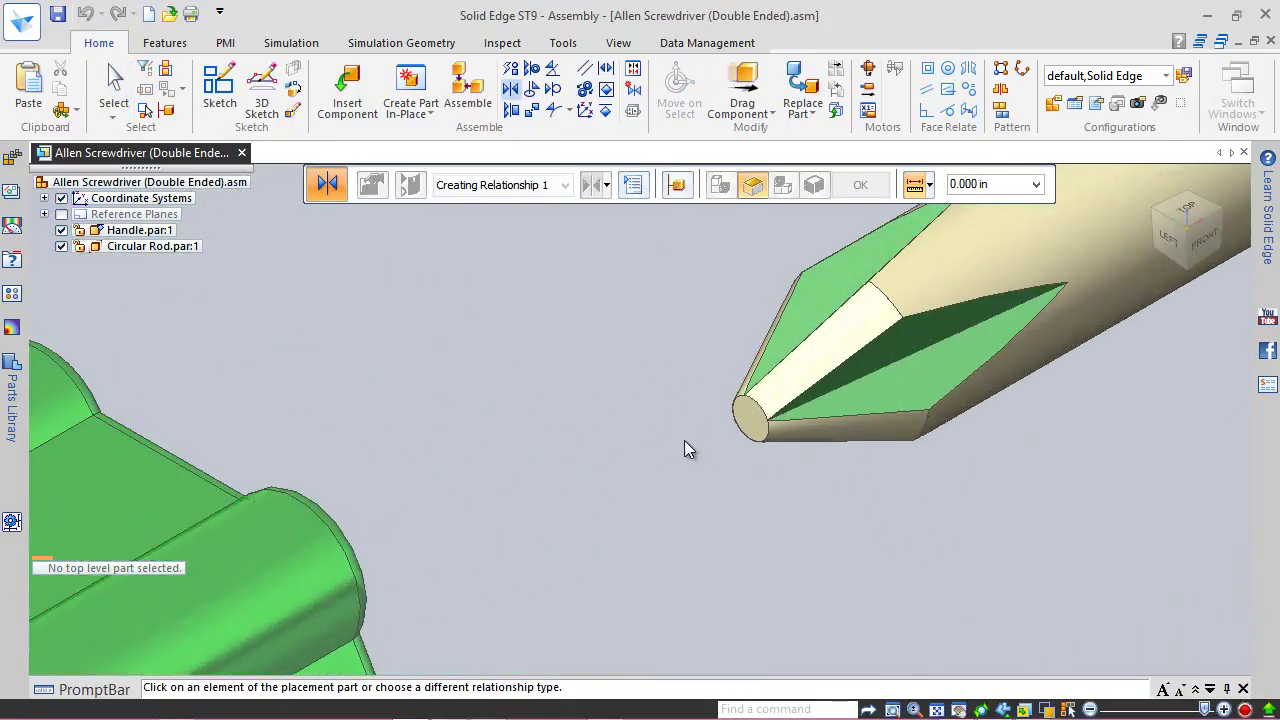
click(757, 421)
scroll(719, 282, down, 4)
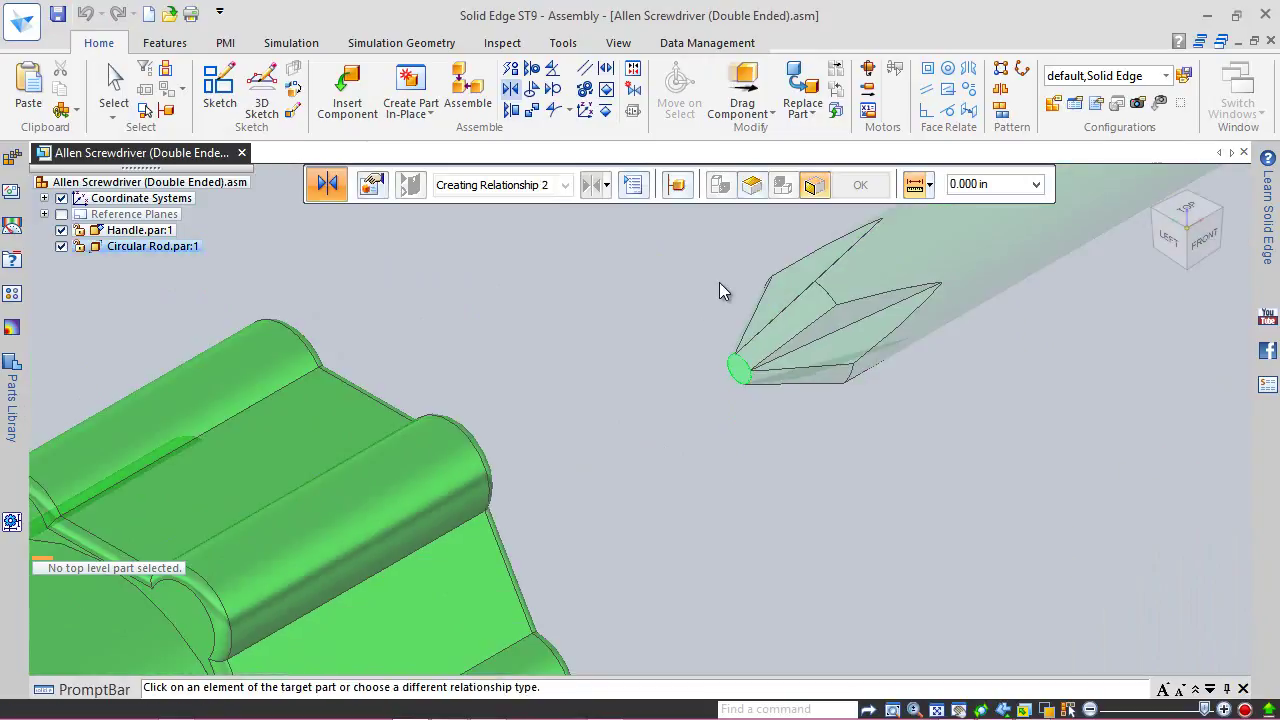
scroll(719, 282, down, 2)
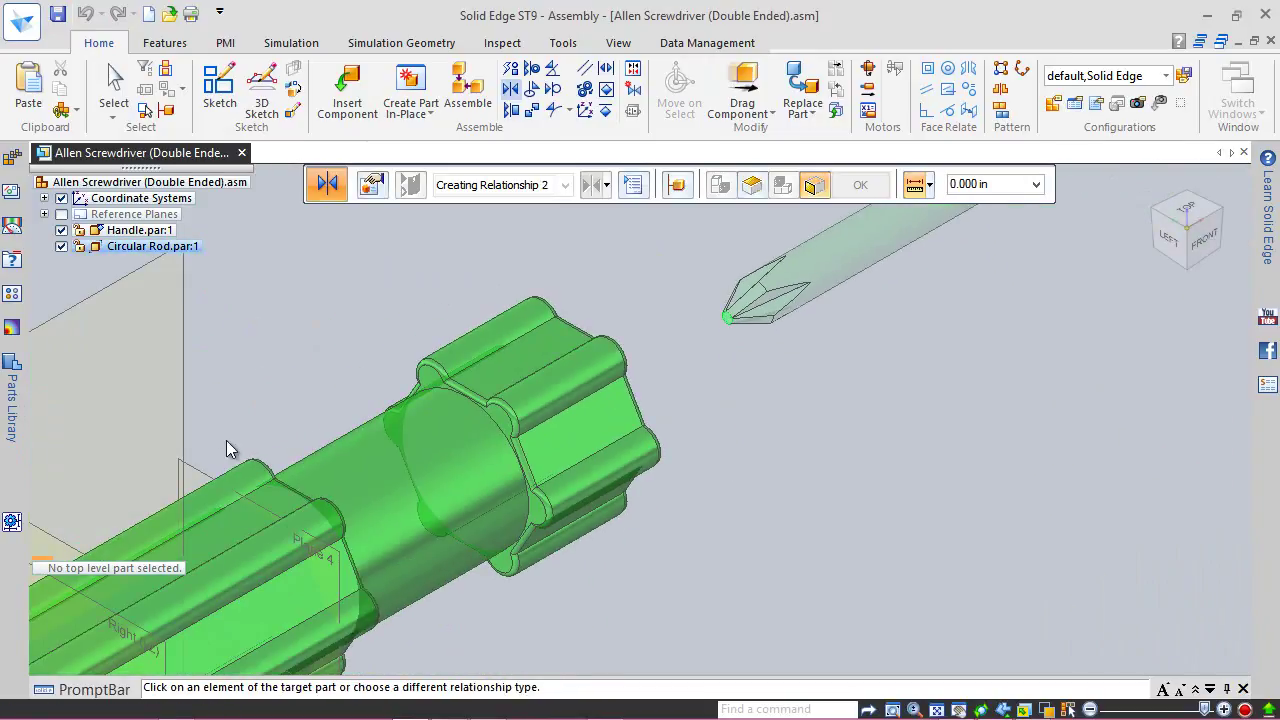
click(199, 474)
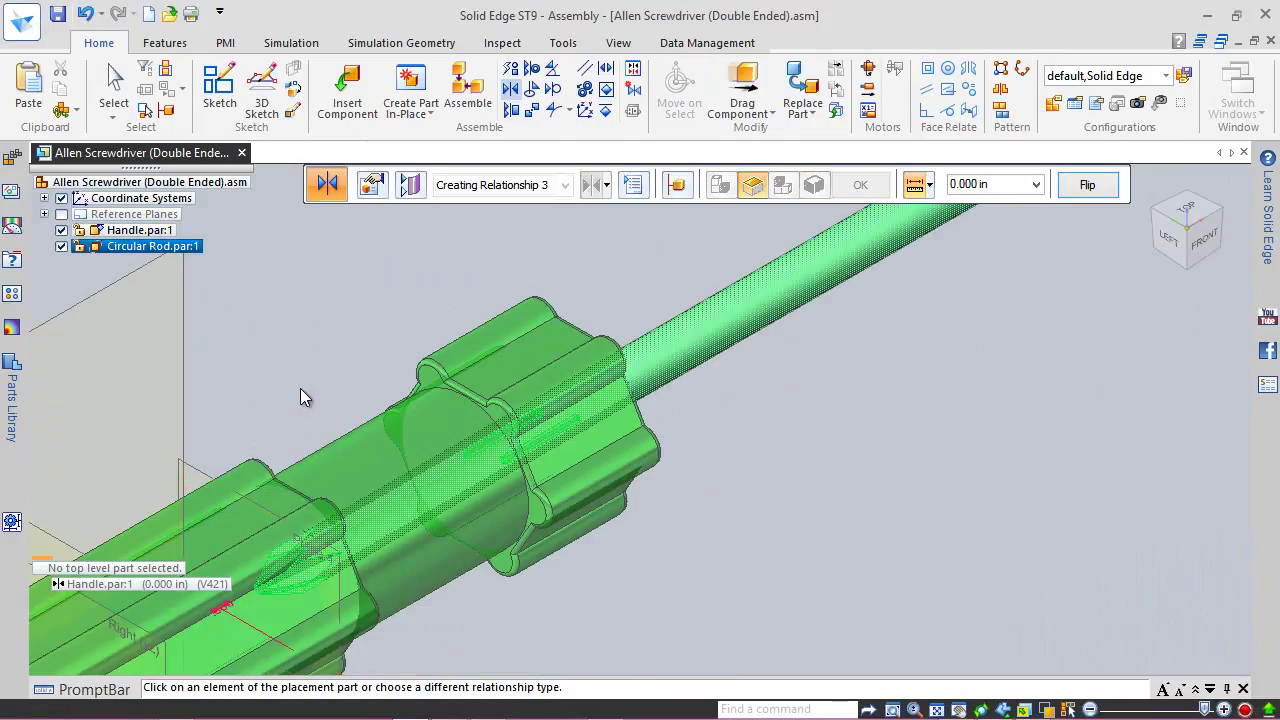
click(114, 85)
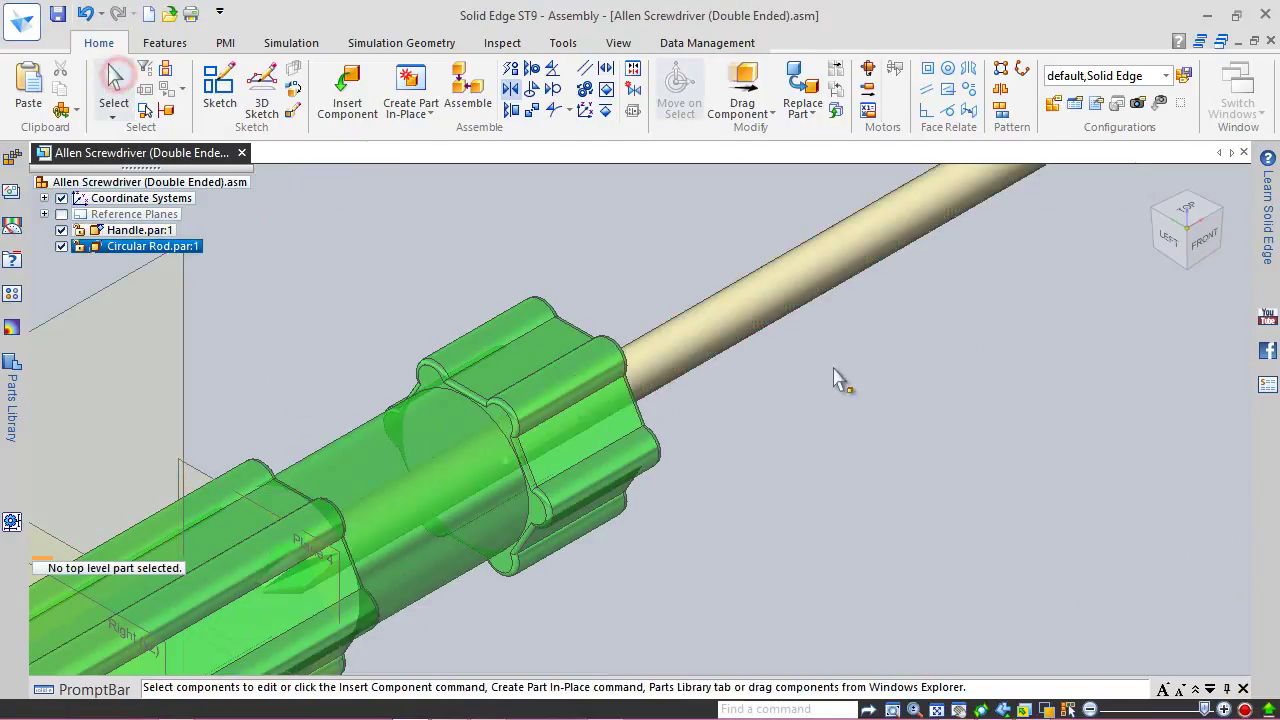
click(1195, 245)
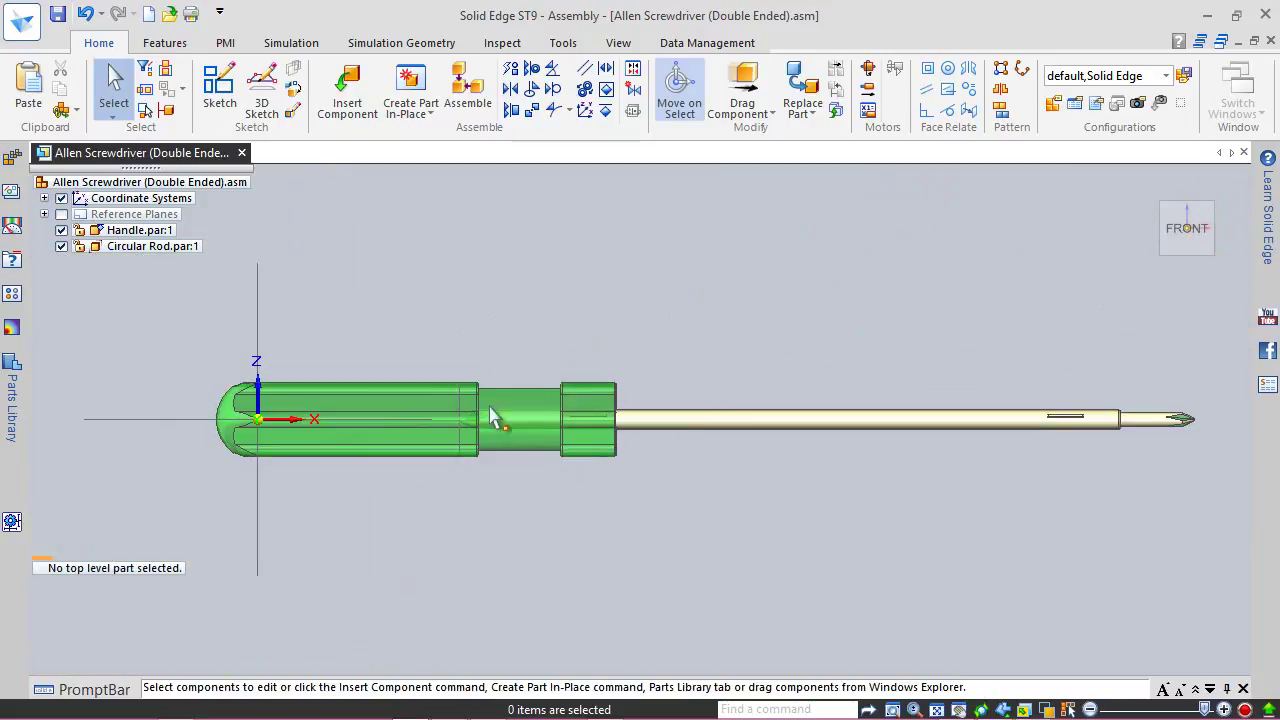
scroll(475, 418, up, 3)
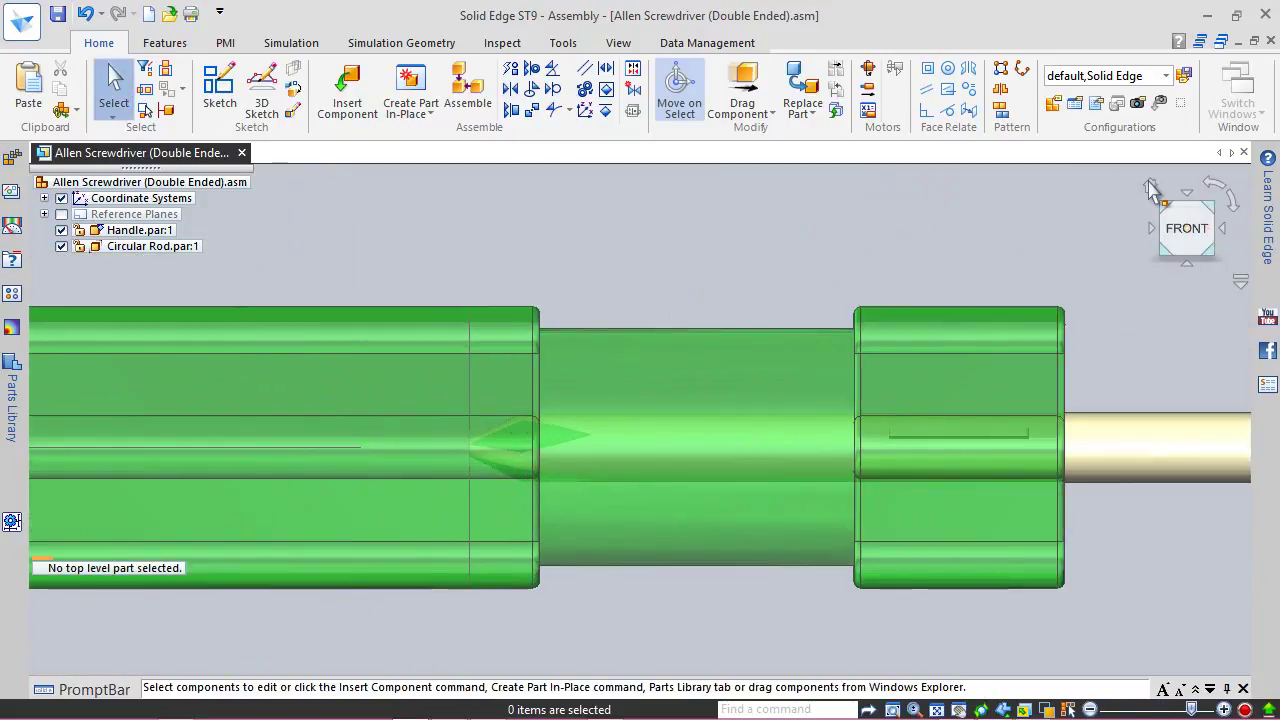
click(1150, 187)
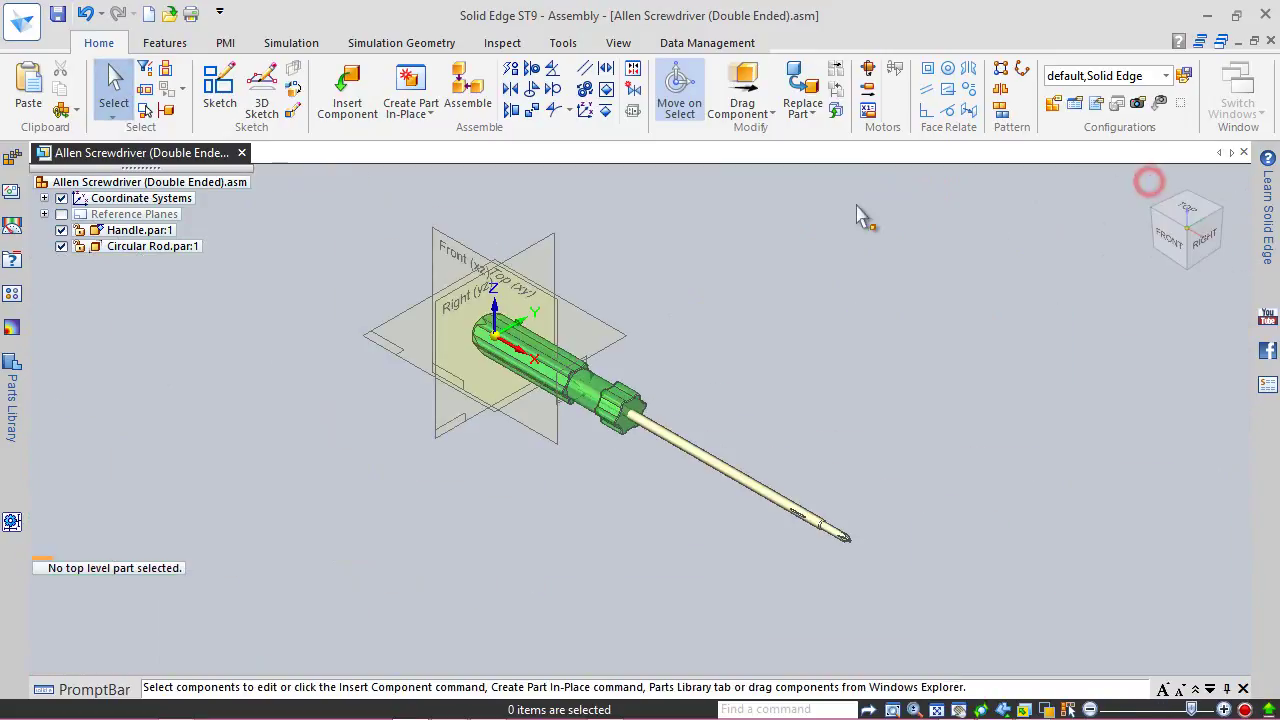
Step: Hide the handle's reference planes in the assembly and save the file
click(517, 340)
right_click(535, 345)
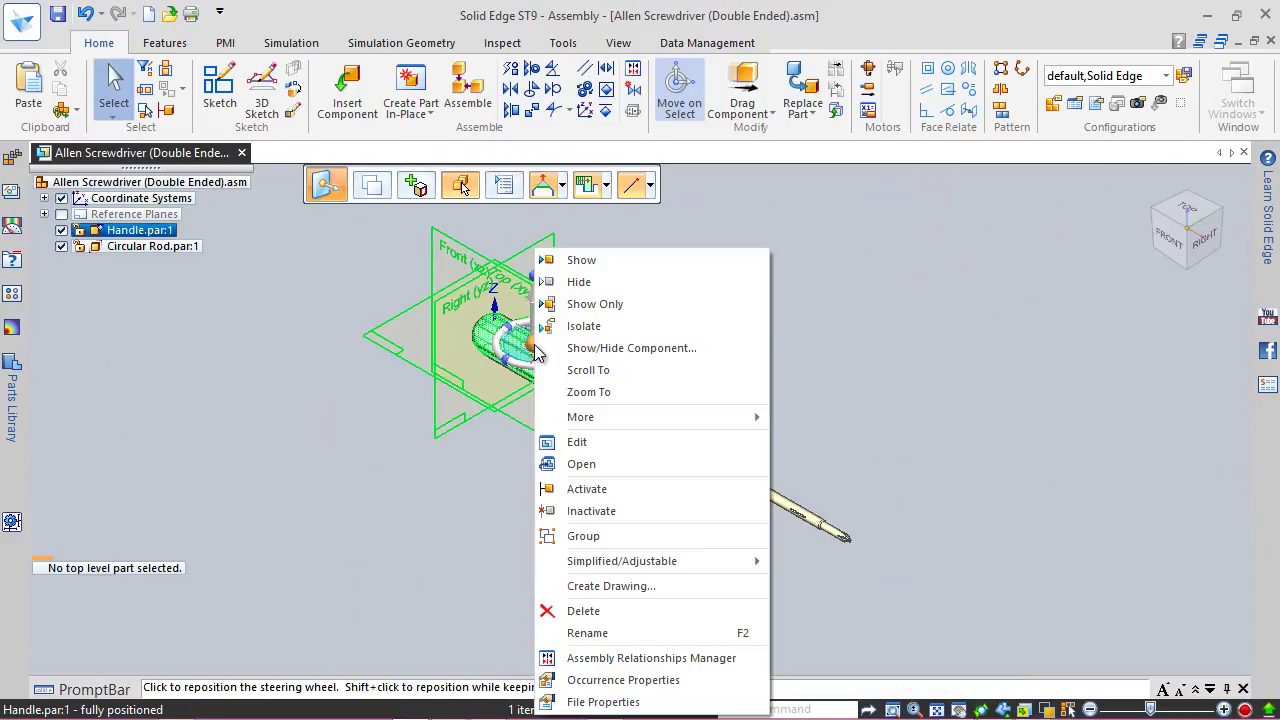
click(616, 355)
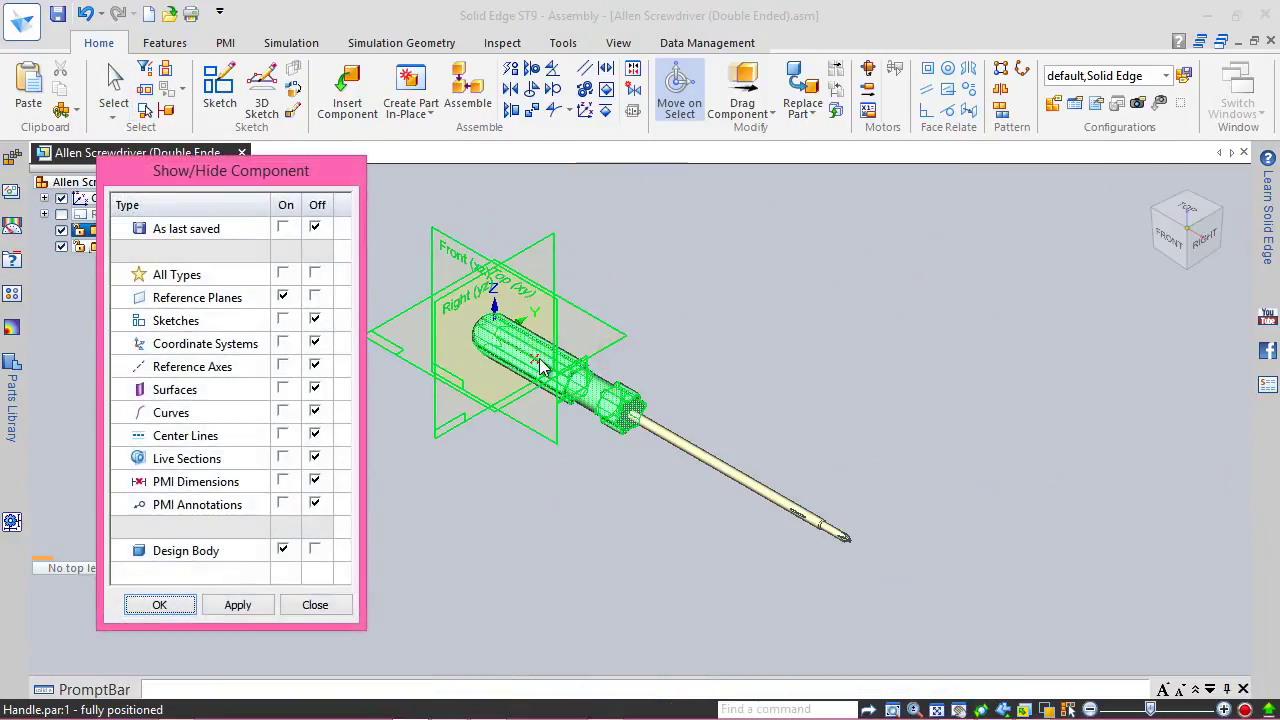
click(176, 607)
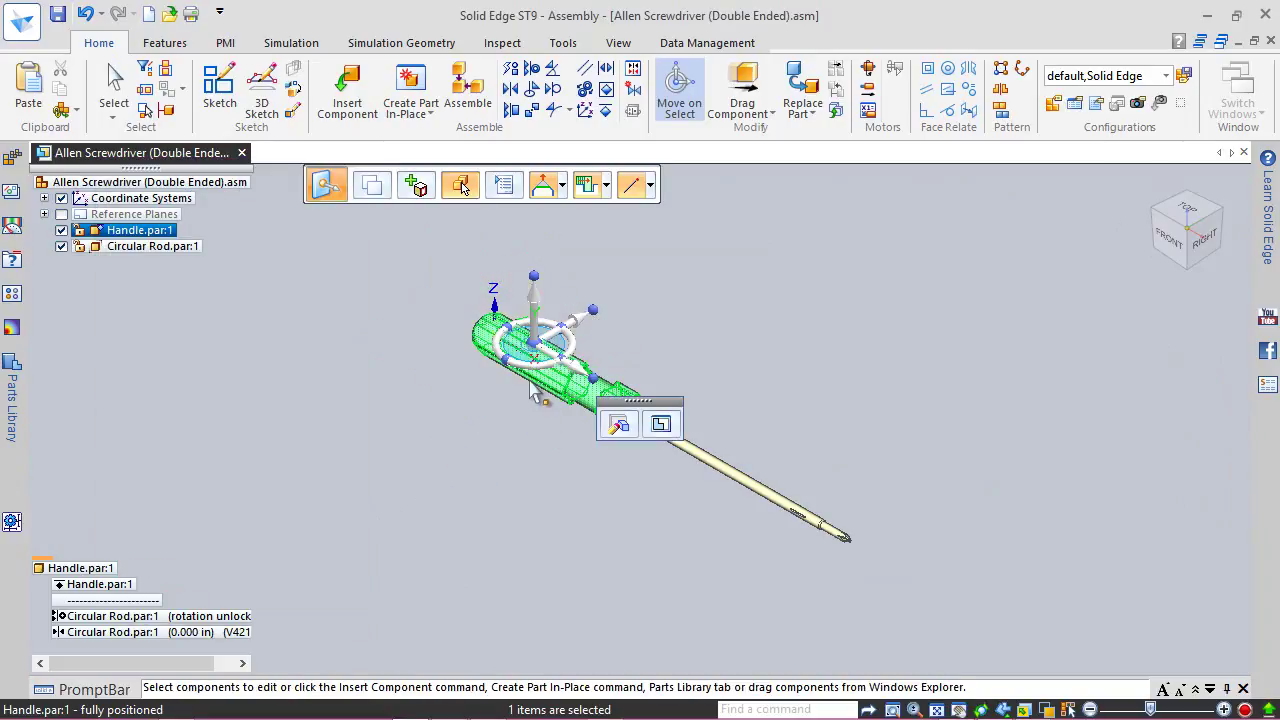
scroll(615, 365, up, 2)
click(58, 14)
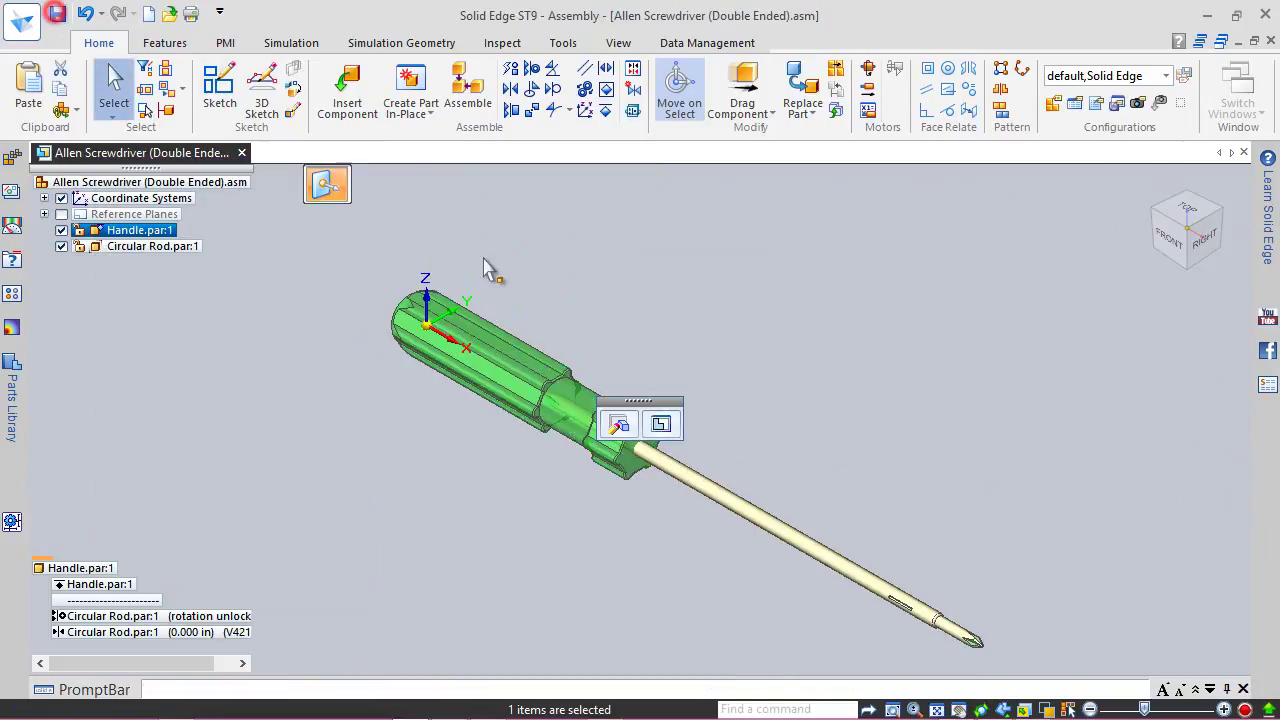
click(548, 298)
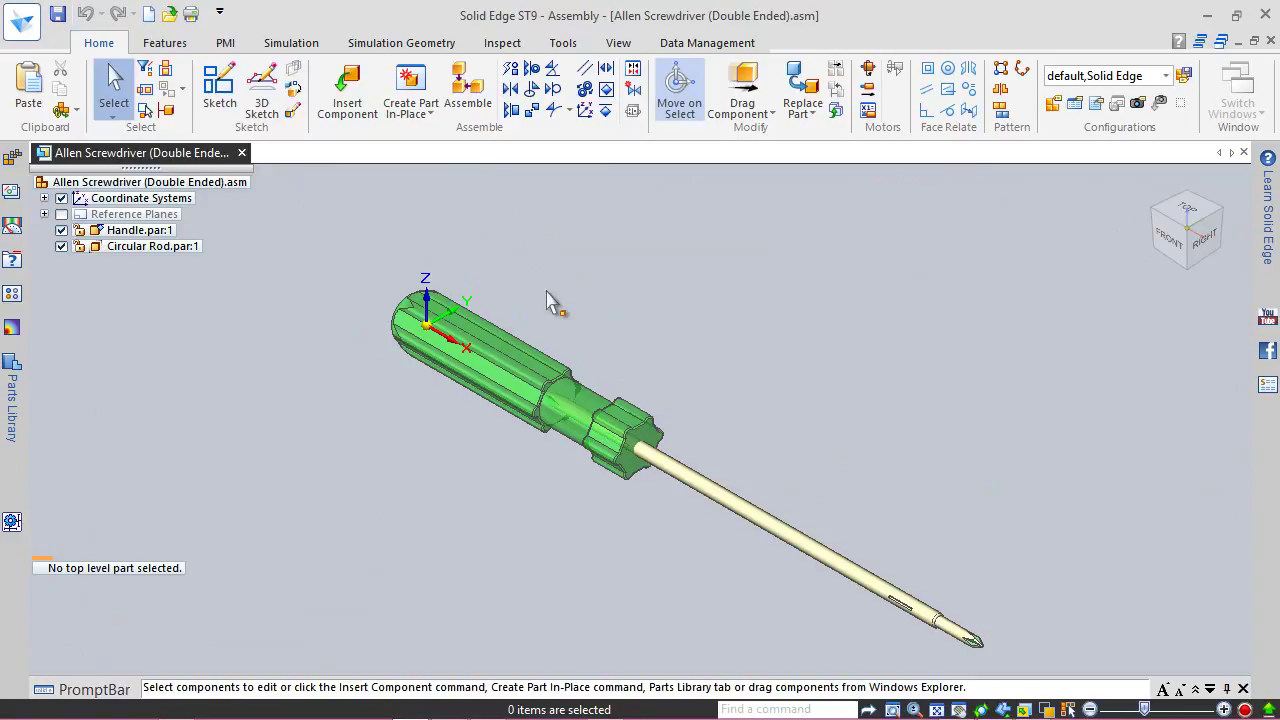
key(ctrl+z)
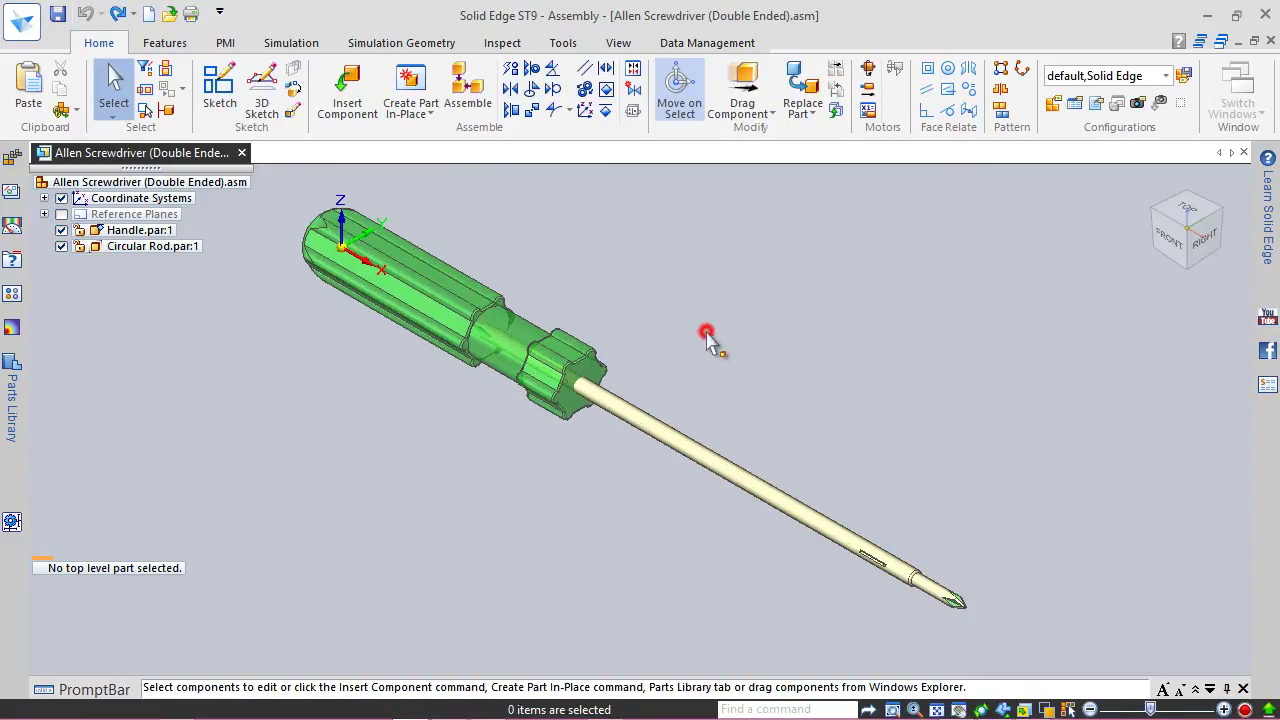
Step: Lock the rotation of the circular rod's axial alignment with the handle
click(1207, 245)
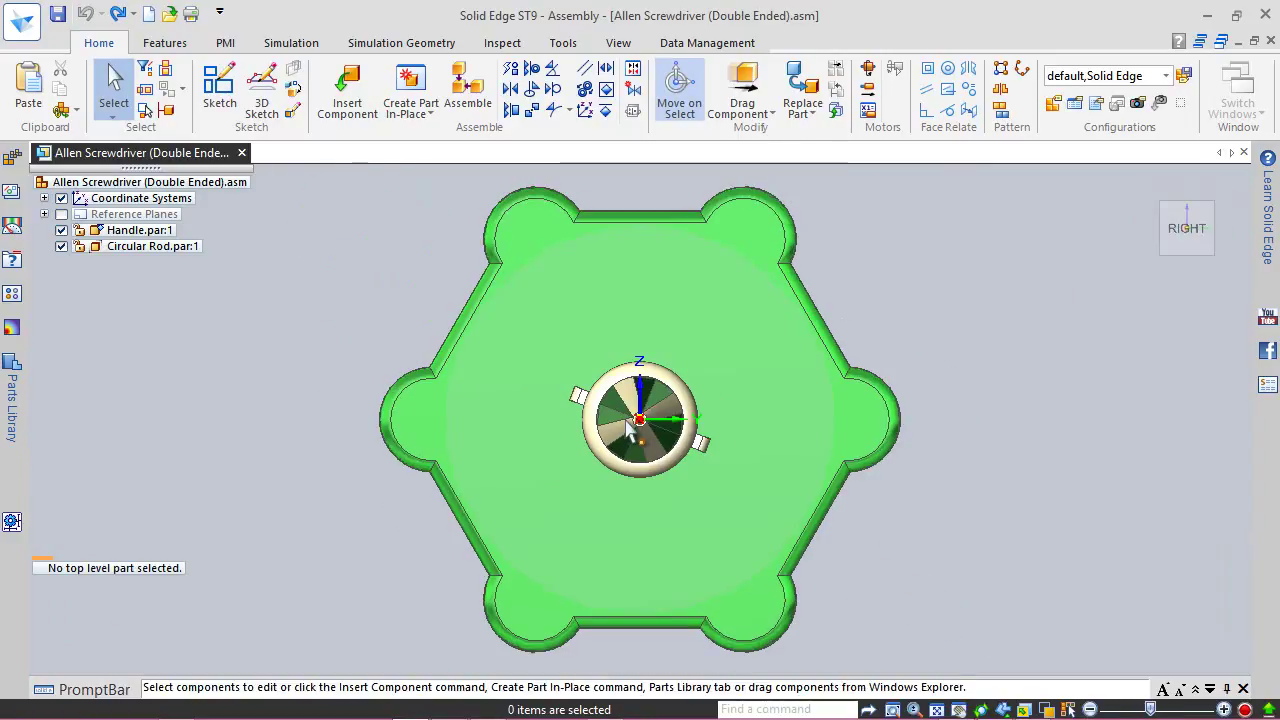
click(128, 250)
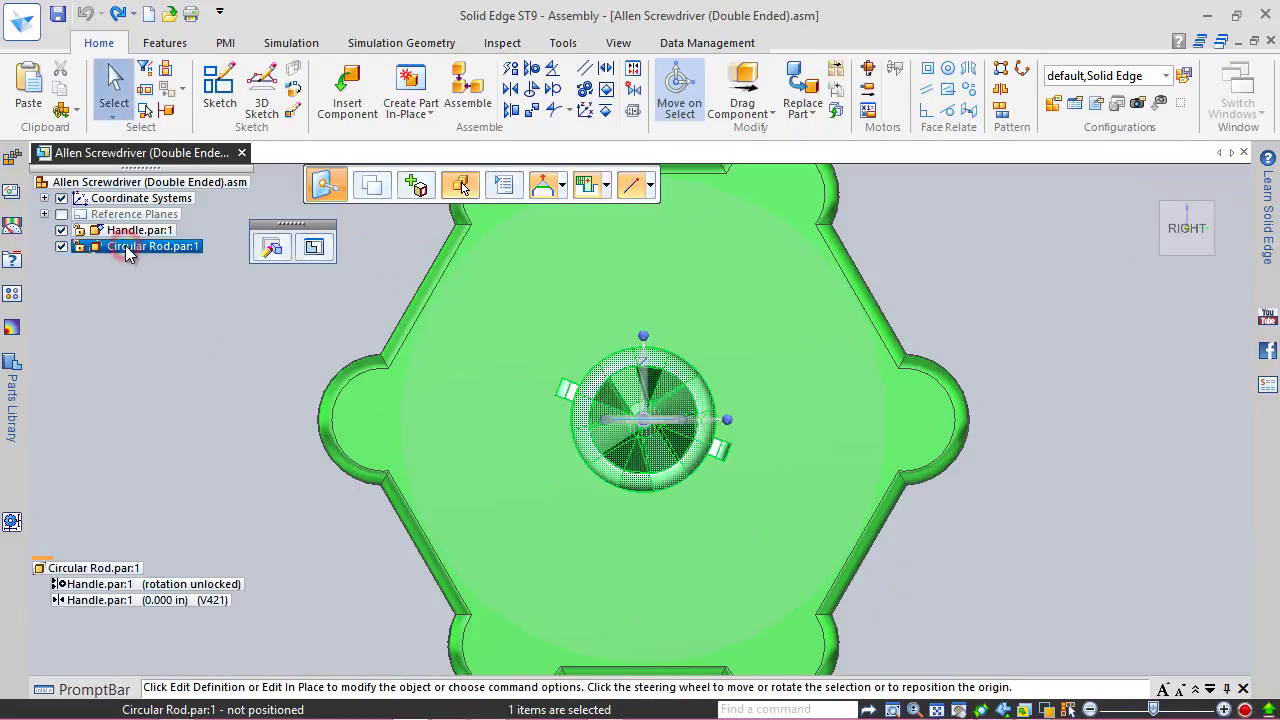
click(180, 586)
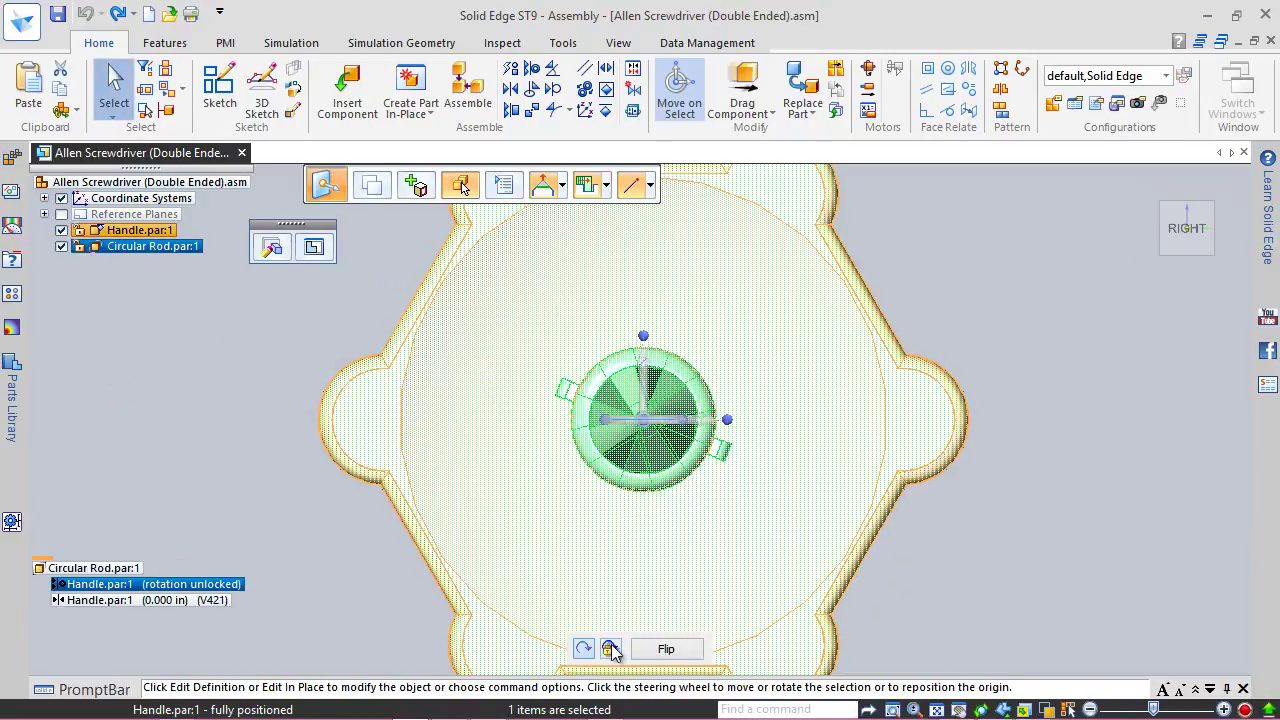
click(610, 648)
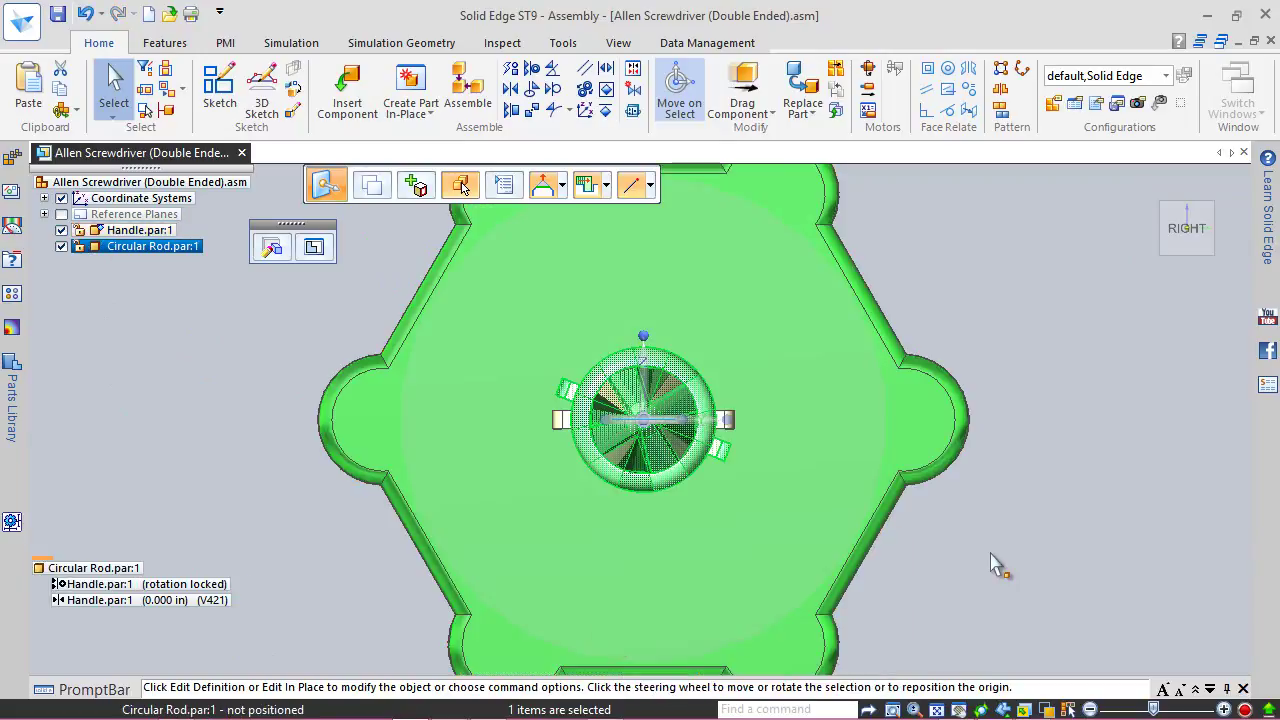
click(1165, 207)
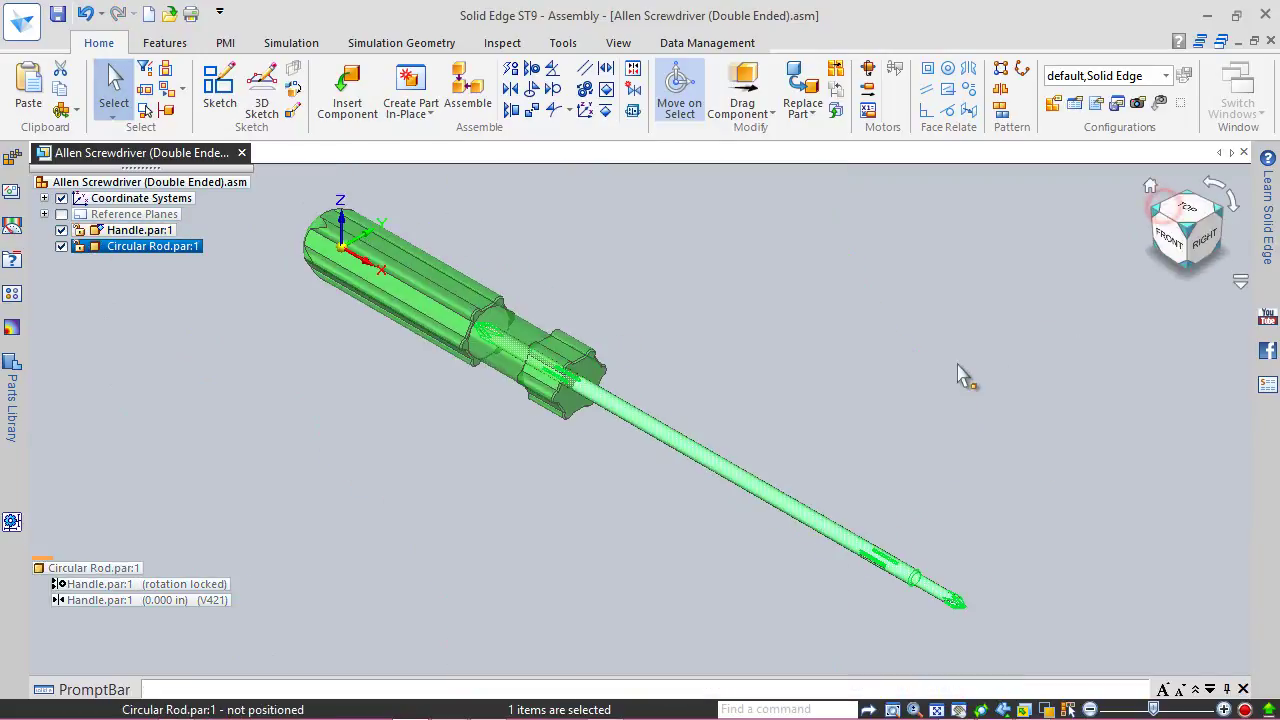
click(805, 356)
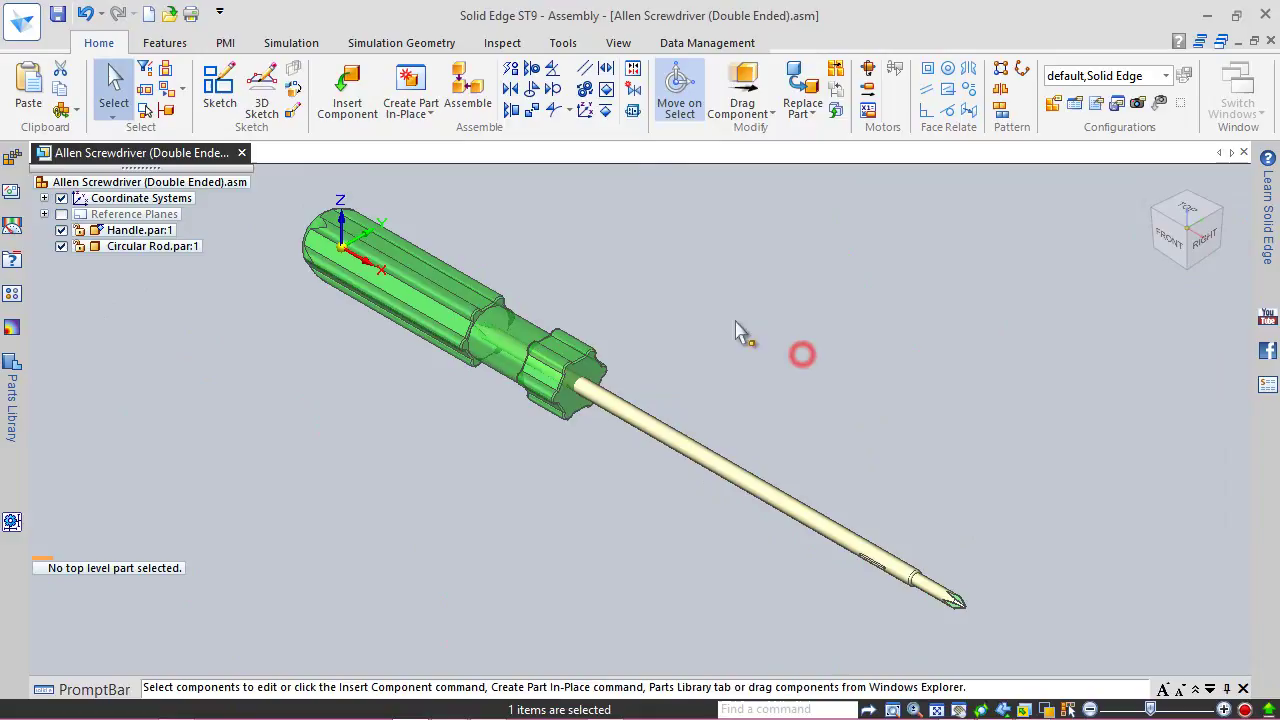
Step: Edit the handle in place and start a sketch on its neck-end face
double_click(460, 307)
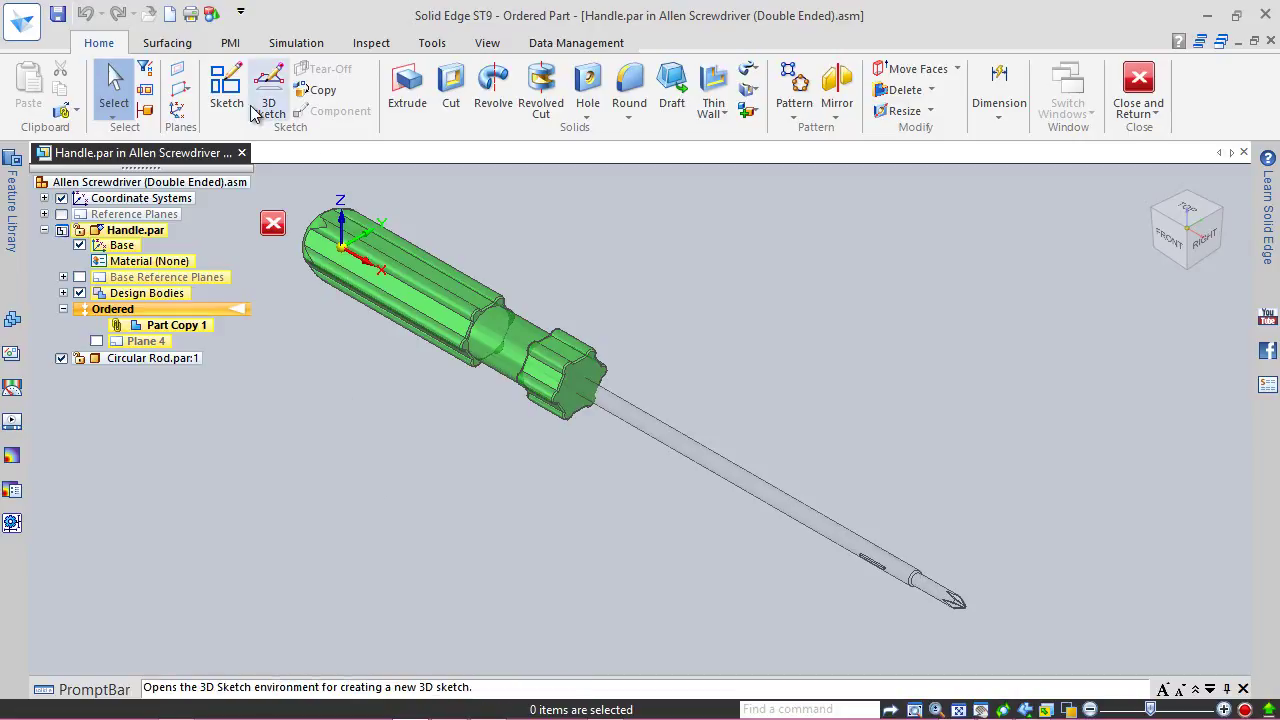
click(226, 86)
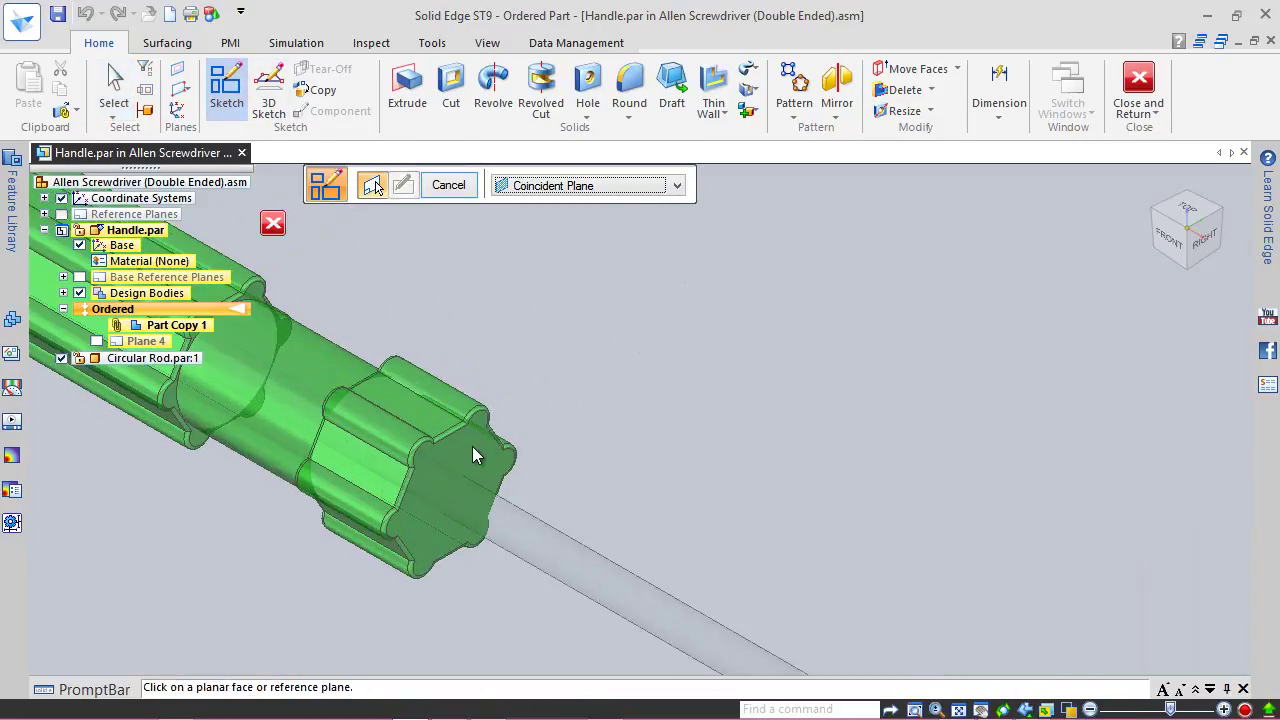
click(469, 446)
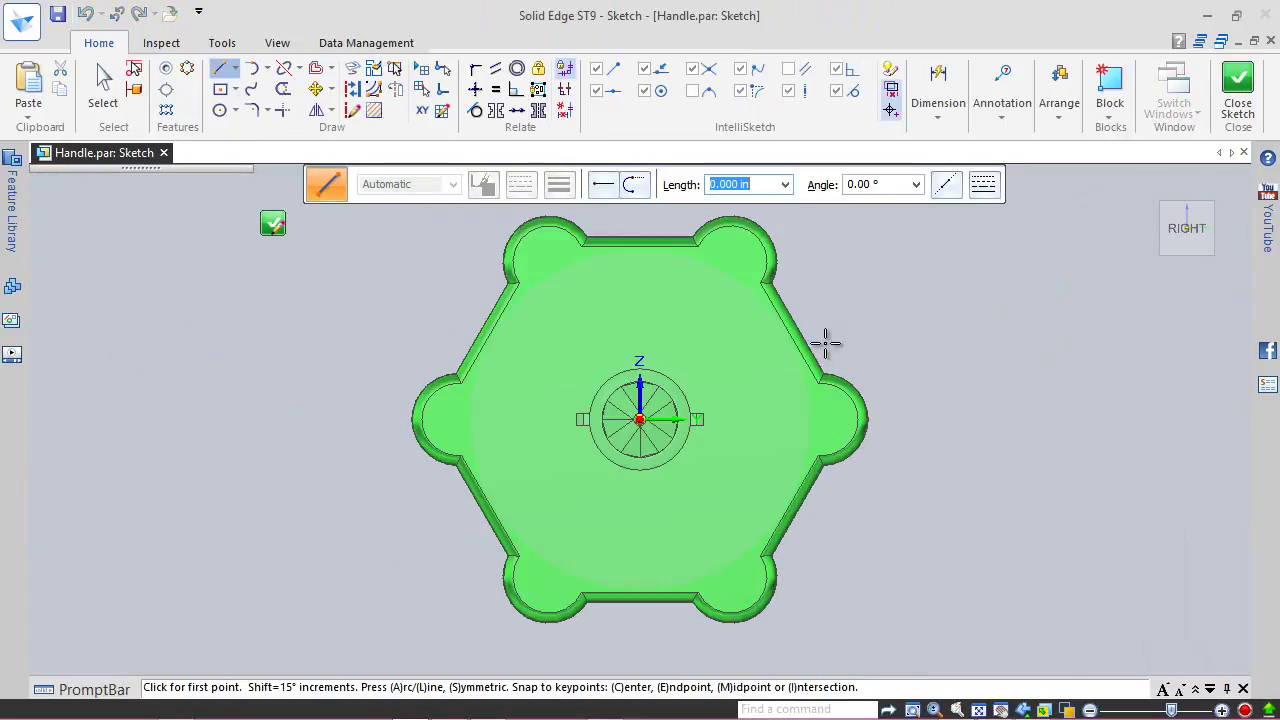
Step: Project the outer end edges of the rod's two ribs into the sketch as single wireframe elements, keeping associativity with the peer part
scroll(635, 420, up, 5)
scroll(547, 440, up, 1)
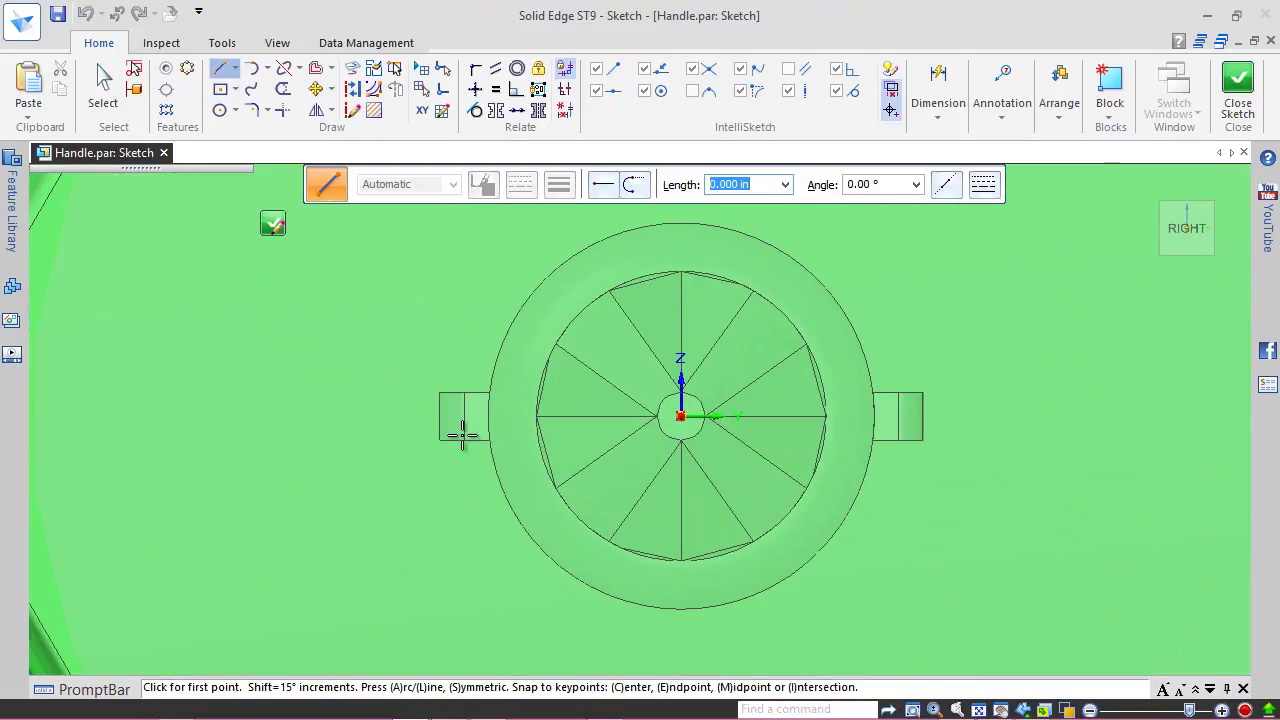
scroll(413, 400, up, 2)
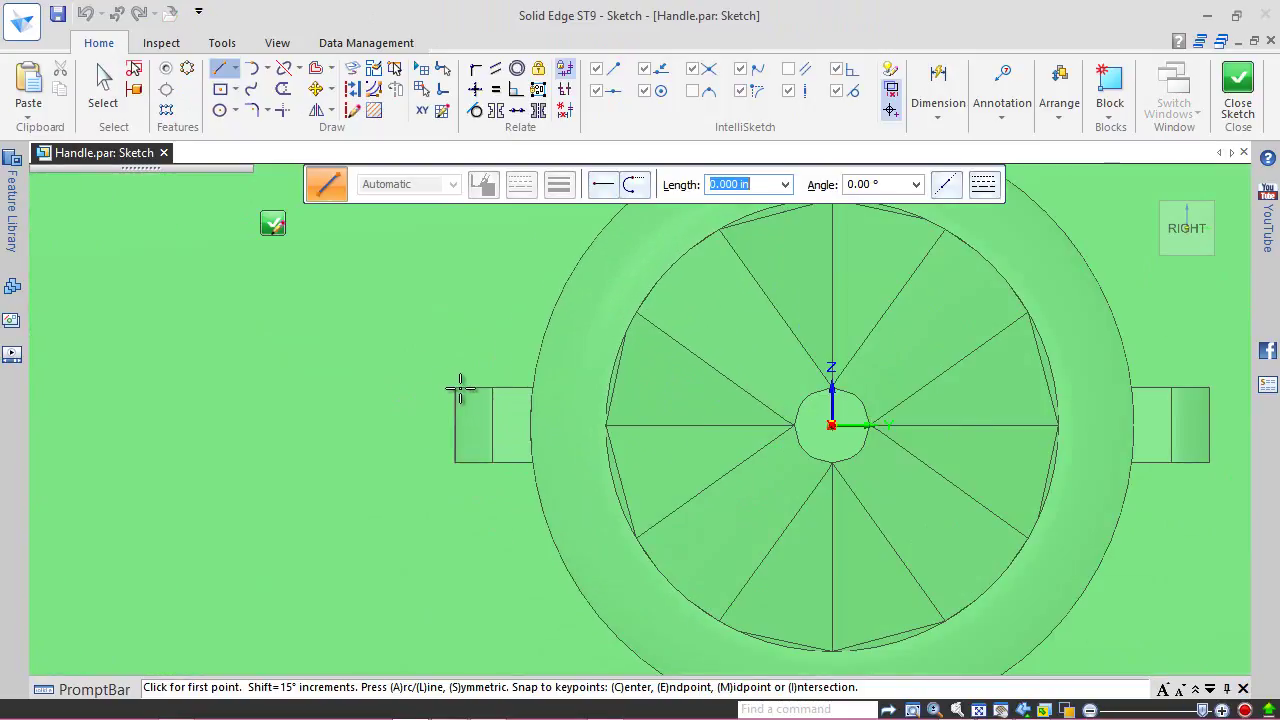
click(349, 72)
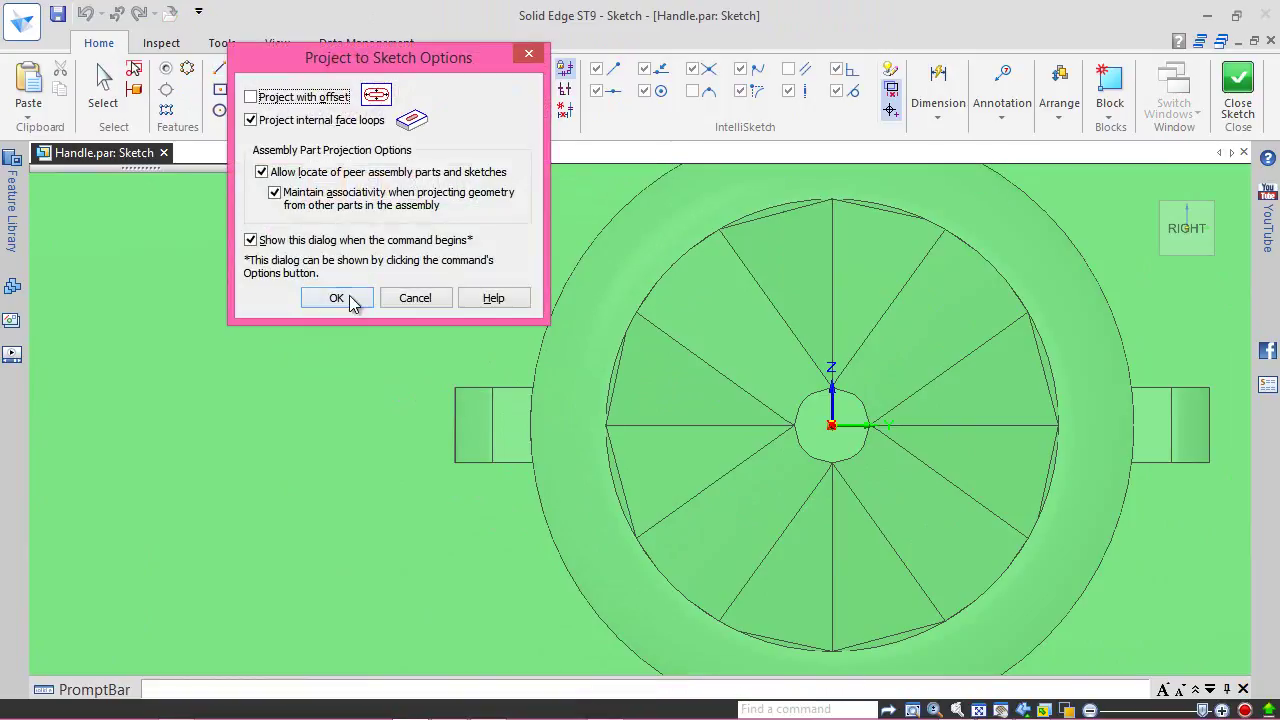
click(338, 300)
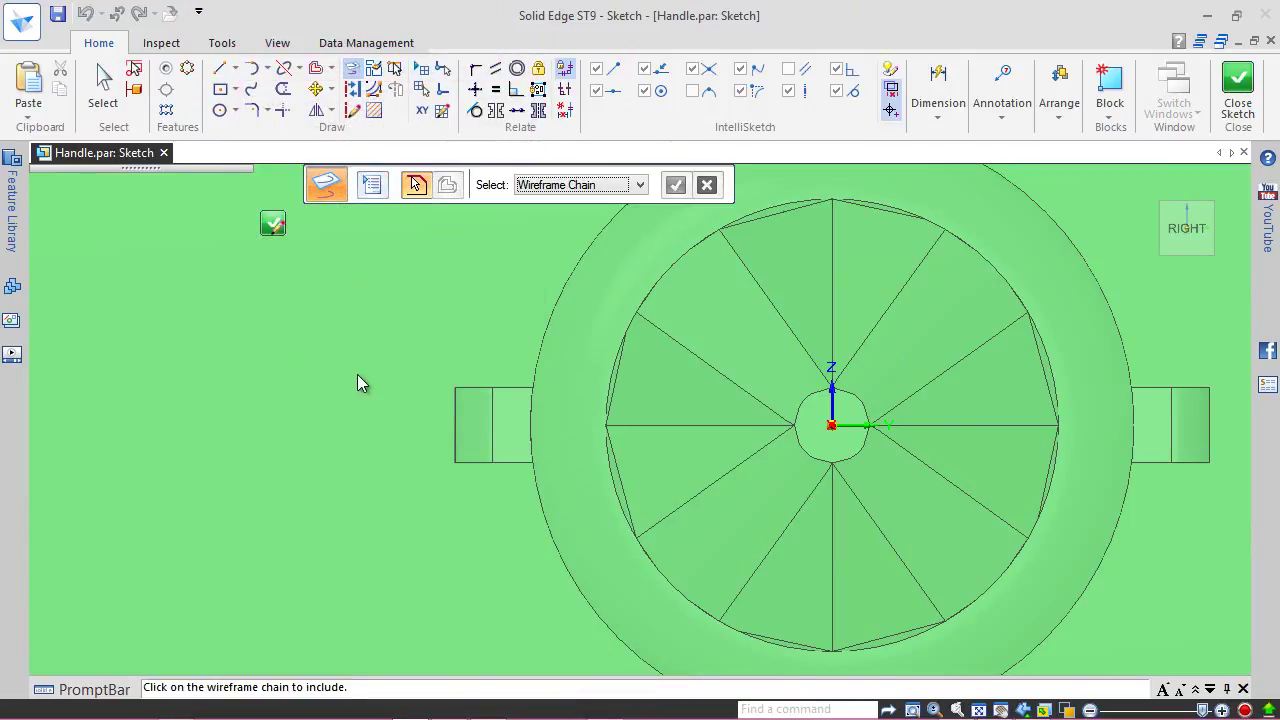
click(588, 185)
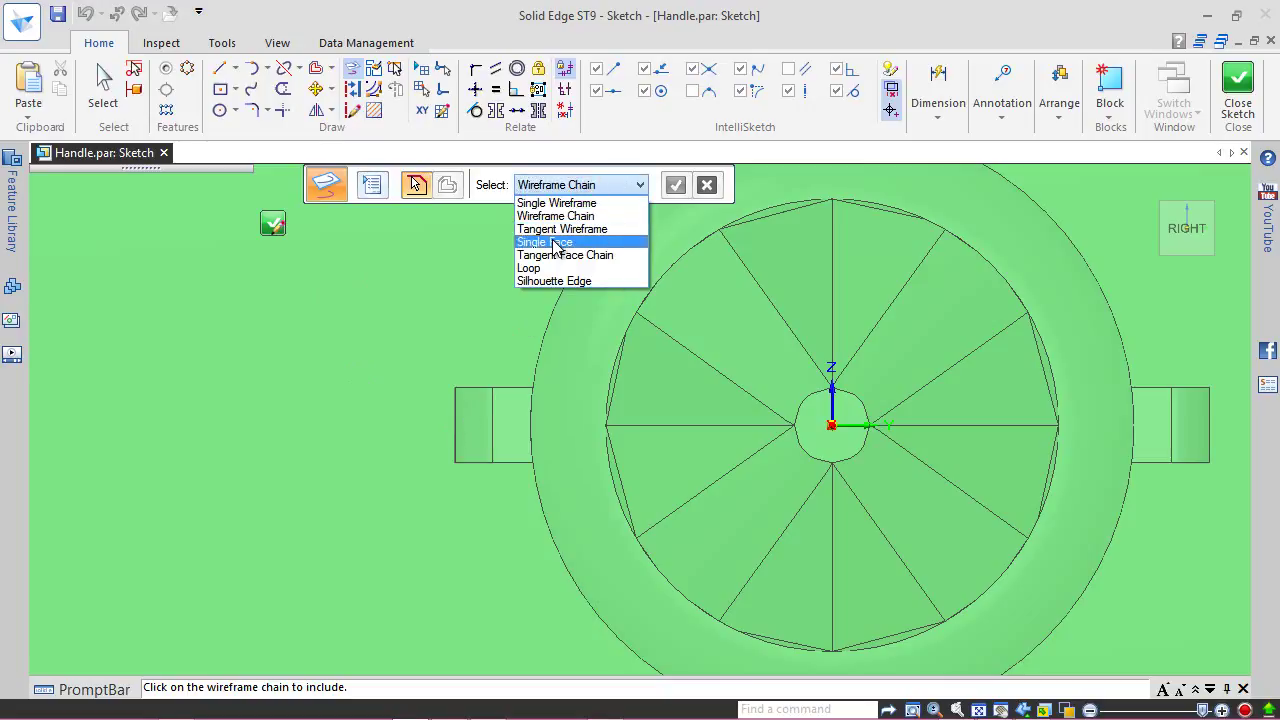
click(556, 203)
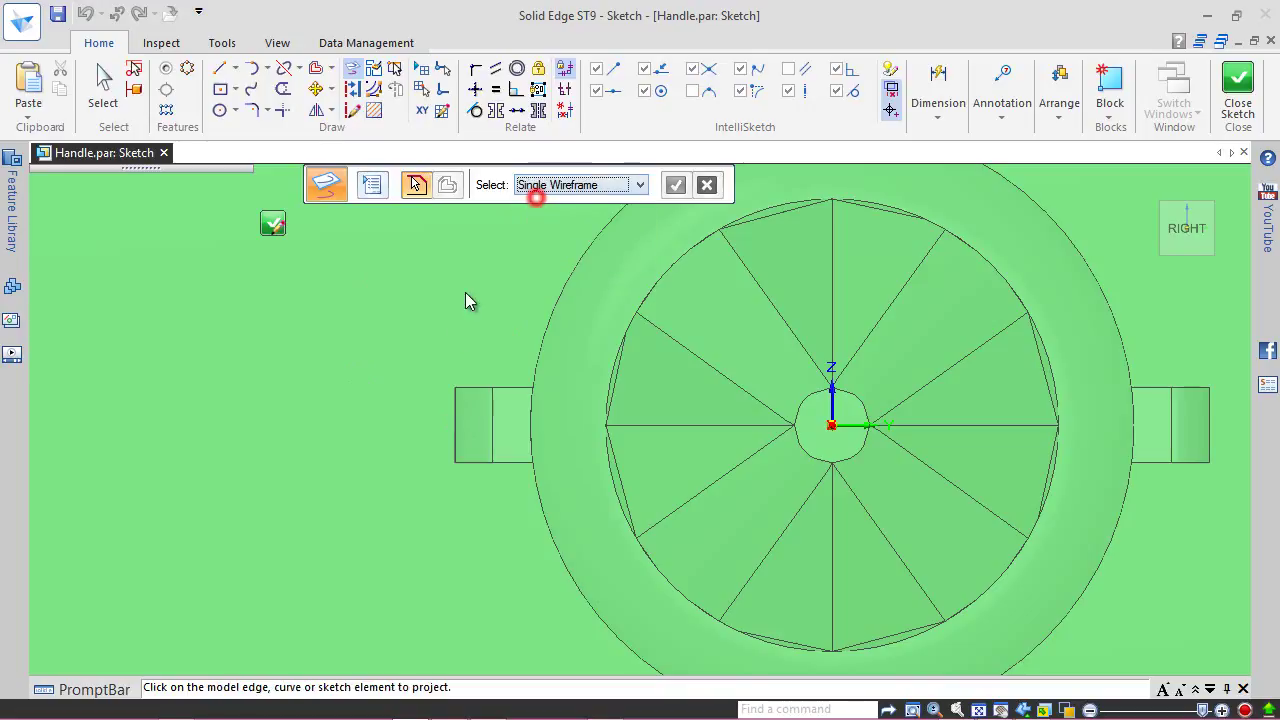
click(454, 413)
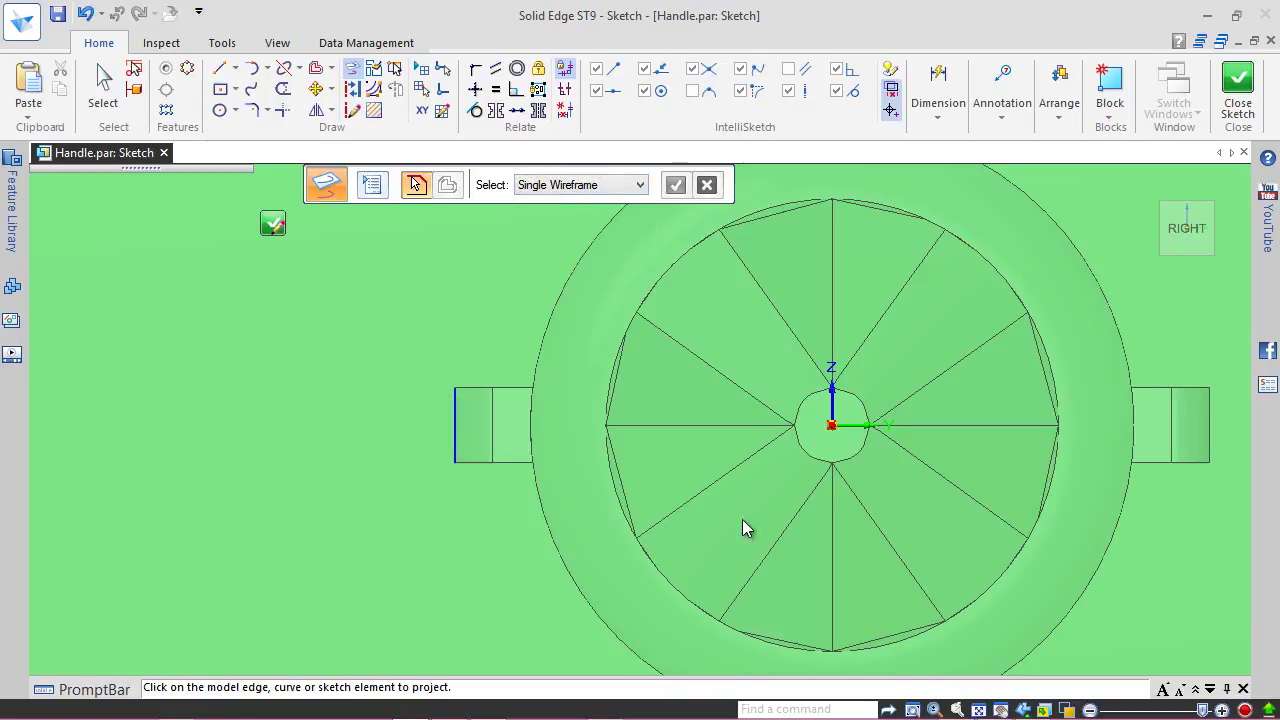
click(1210, 410)
Step: Project the upper and lower edges of both ribs and the rod's outer circle into the sketch
click(1192, 388)
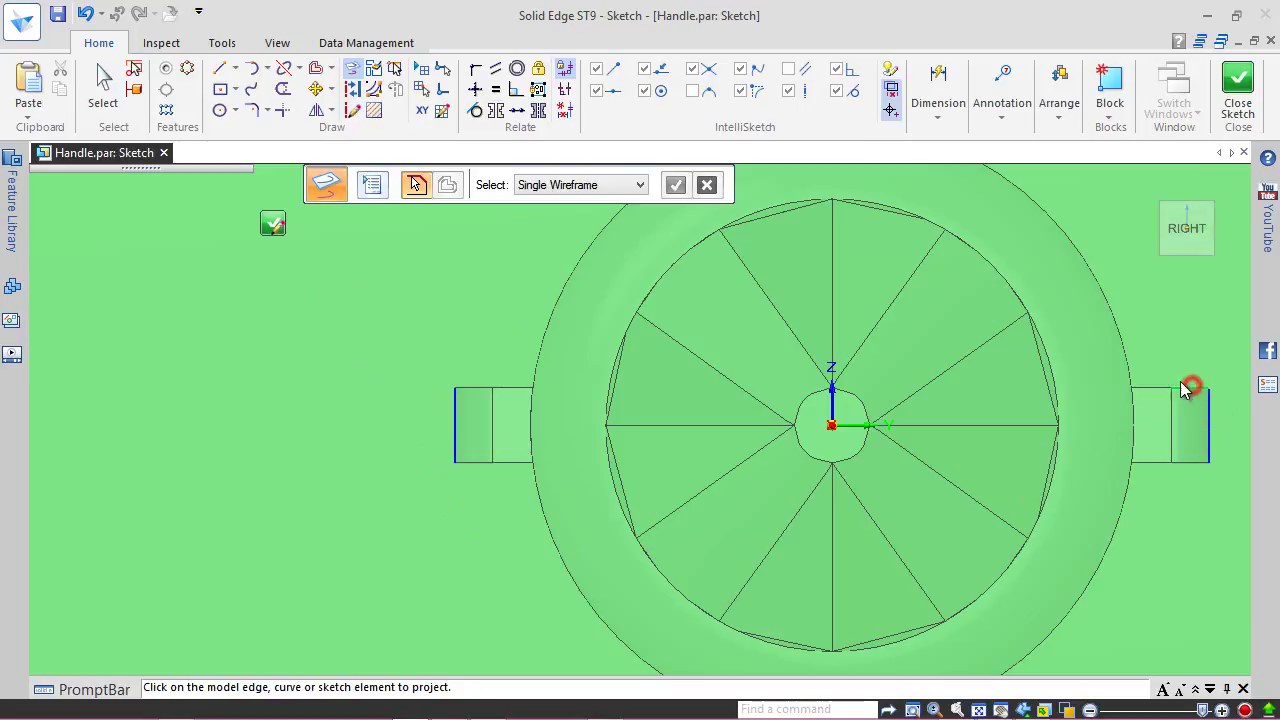
click(1149, 390)
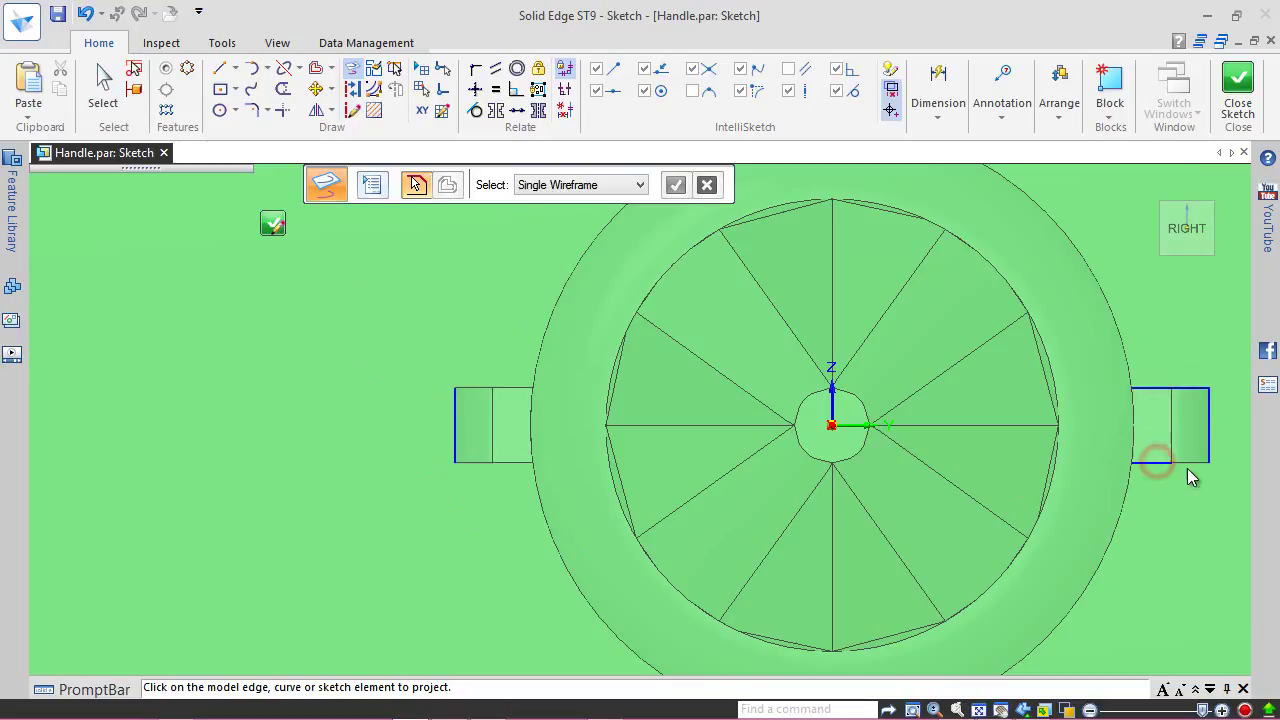
click(464, 462)
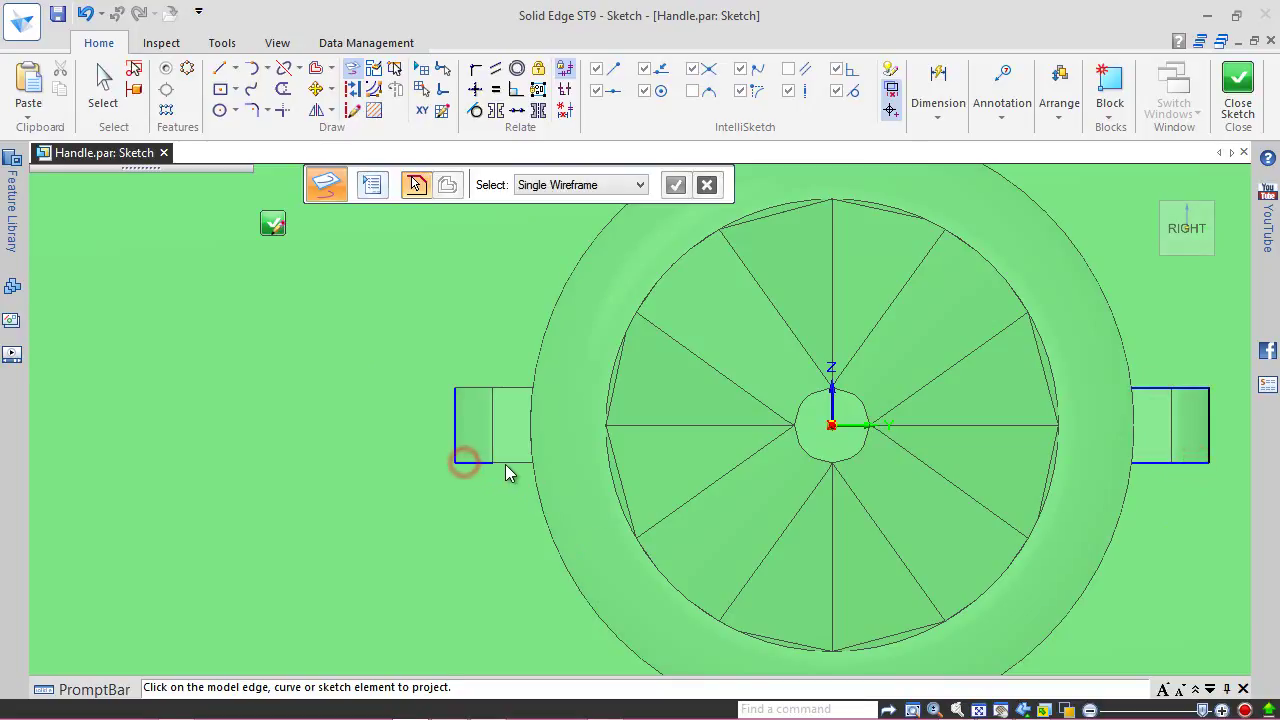
click(473, 388)
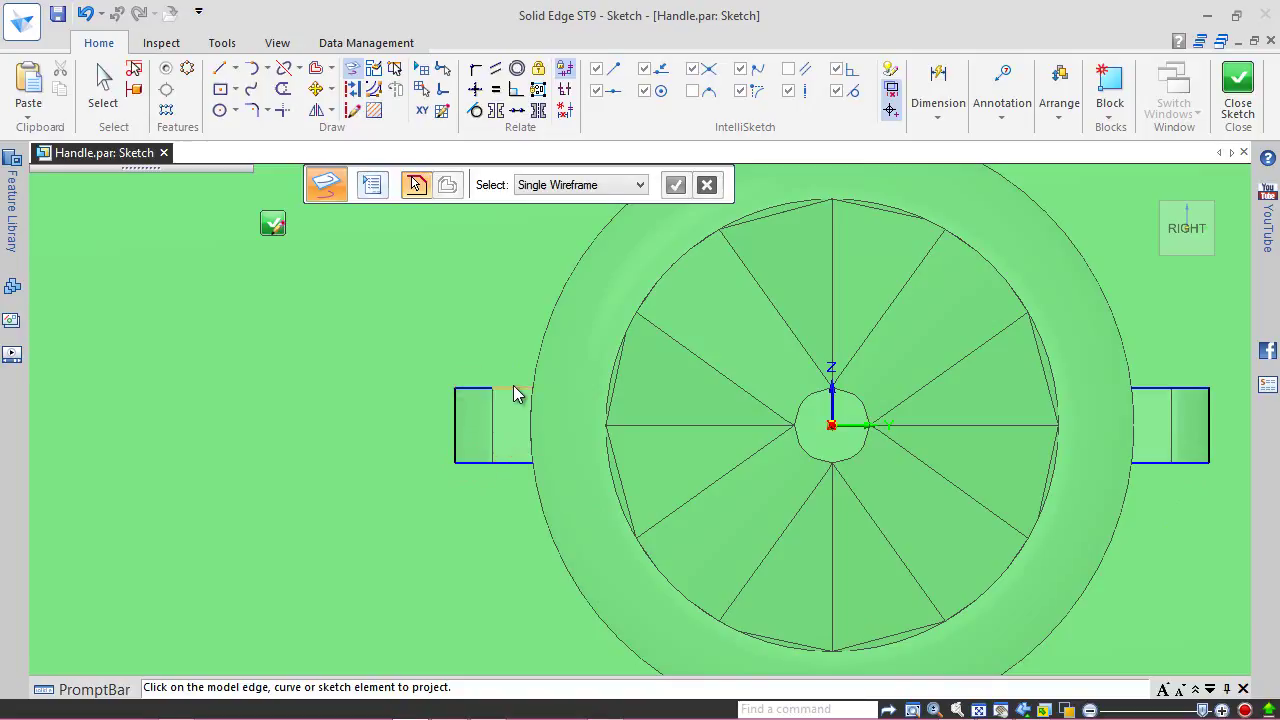
scroll(435, 370, down, 1)
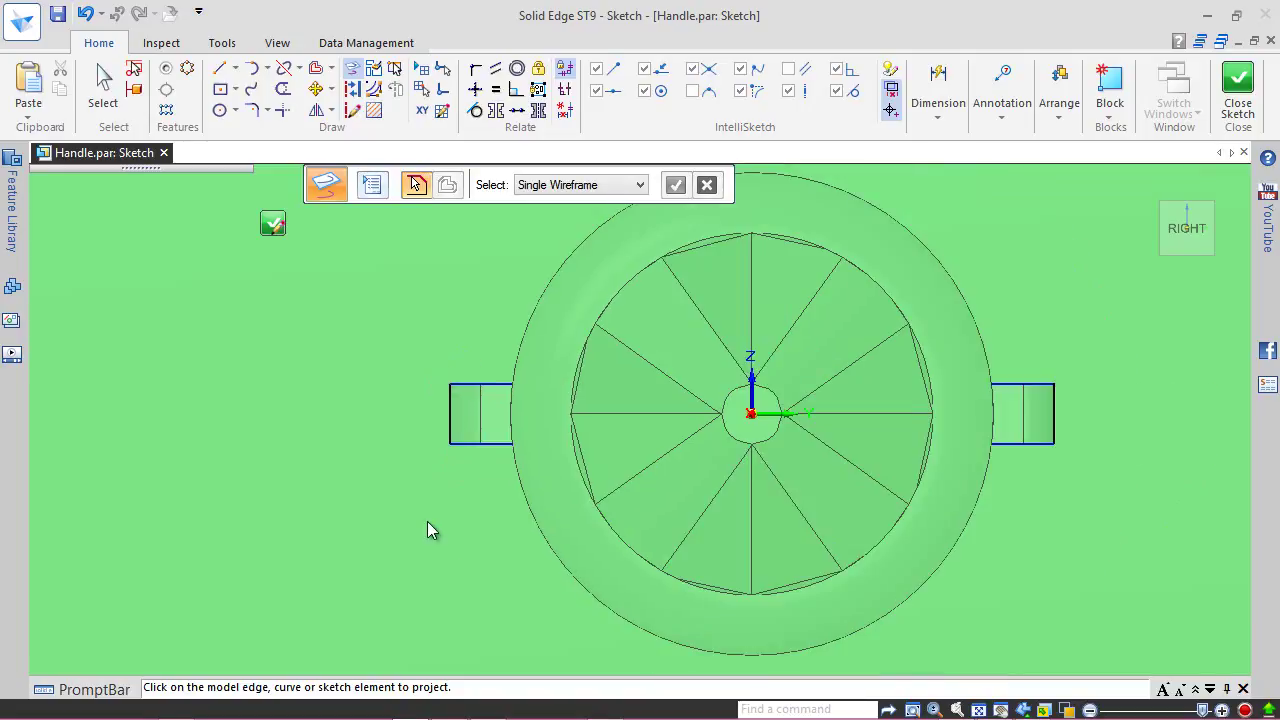
scroll(466, 570, down, 1)
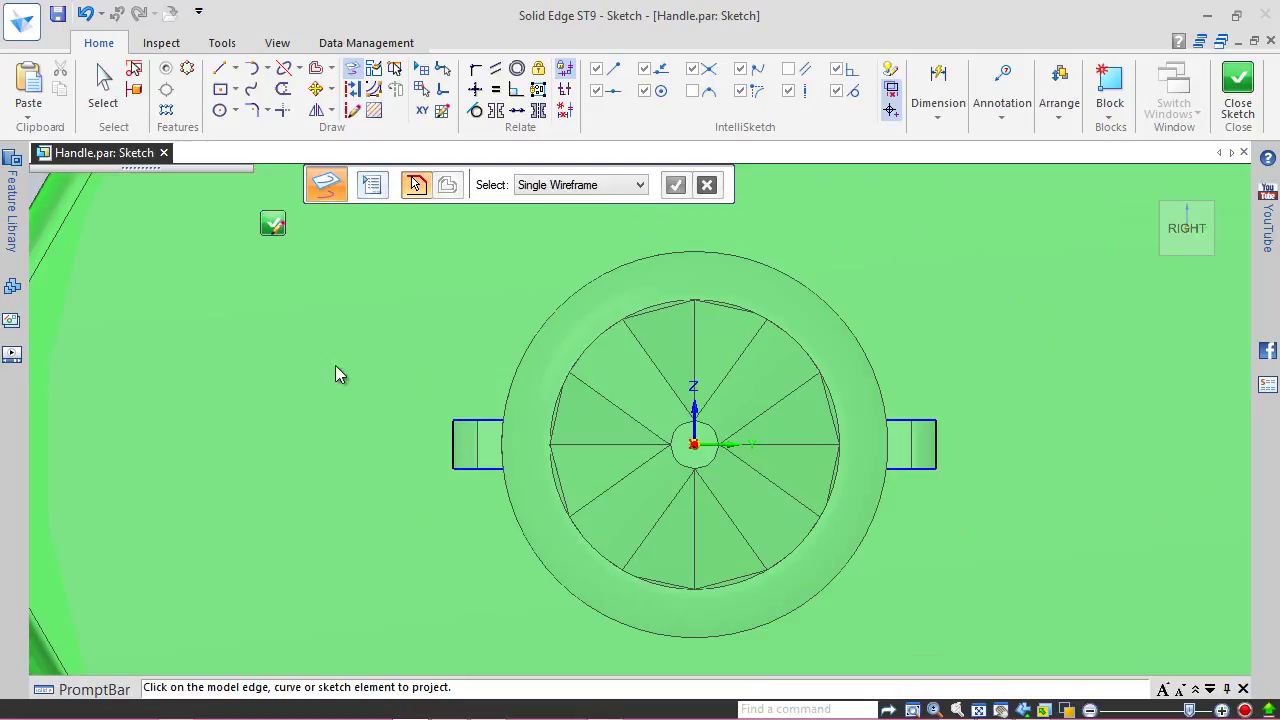
click(548, 316)
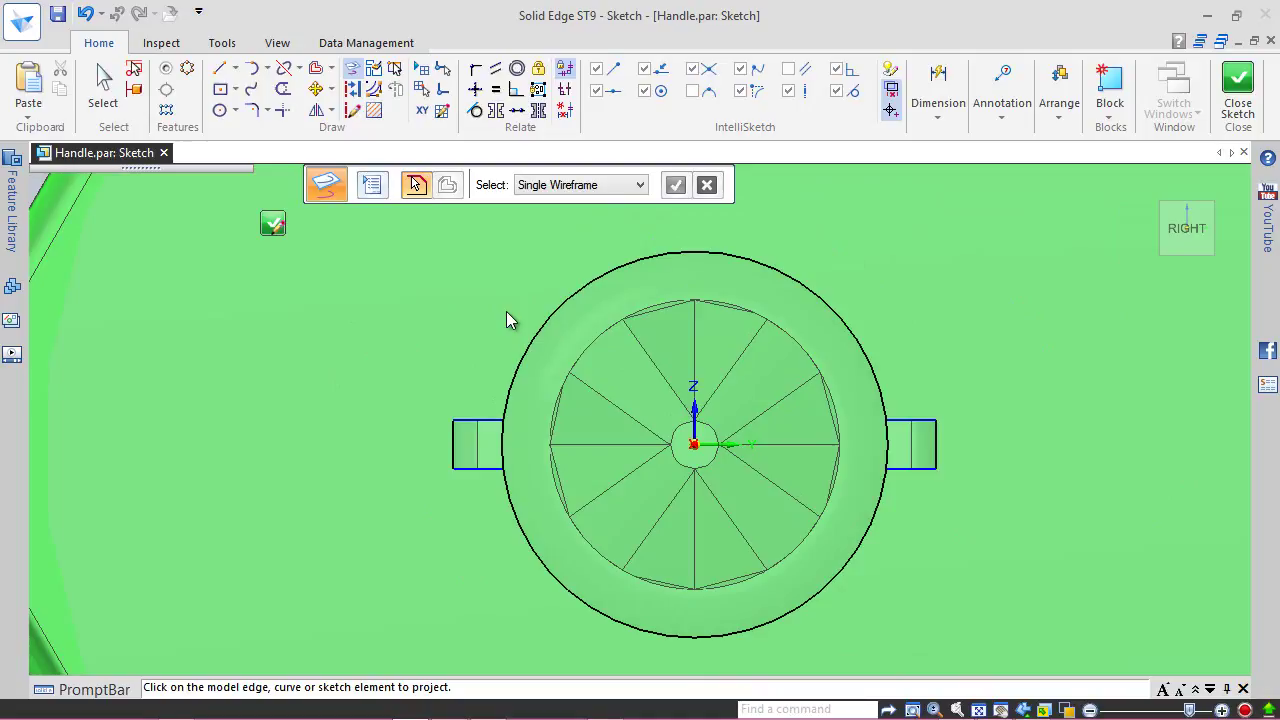
key(Escape)
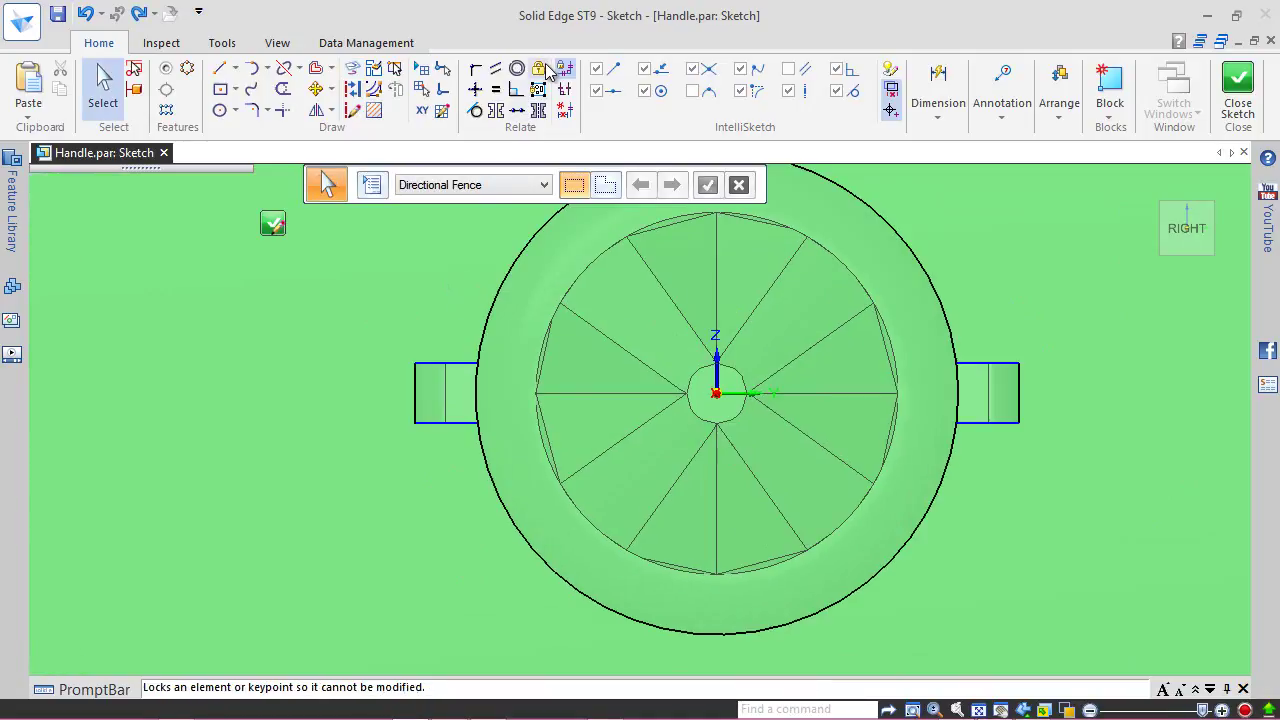
Step: Lock the projected upper and lower rib lines in place and convert the projected circle to construction geometry
click(547, 70)
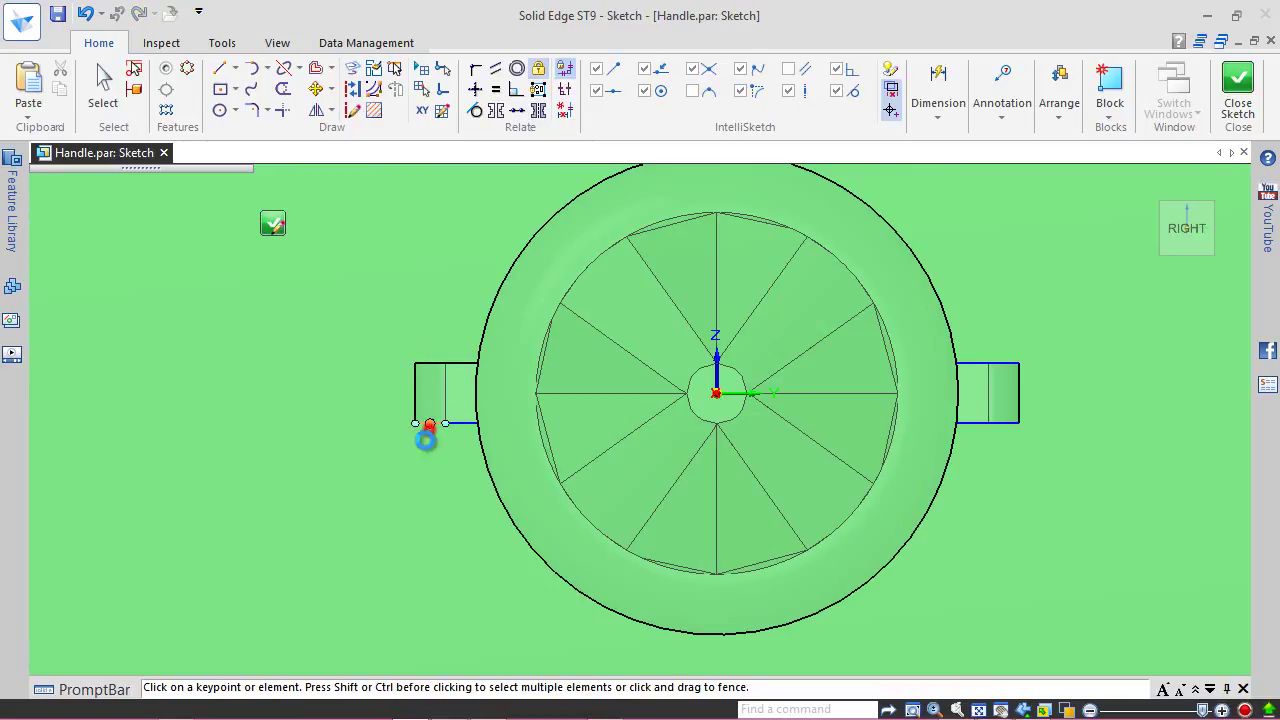
click(466, 427)
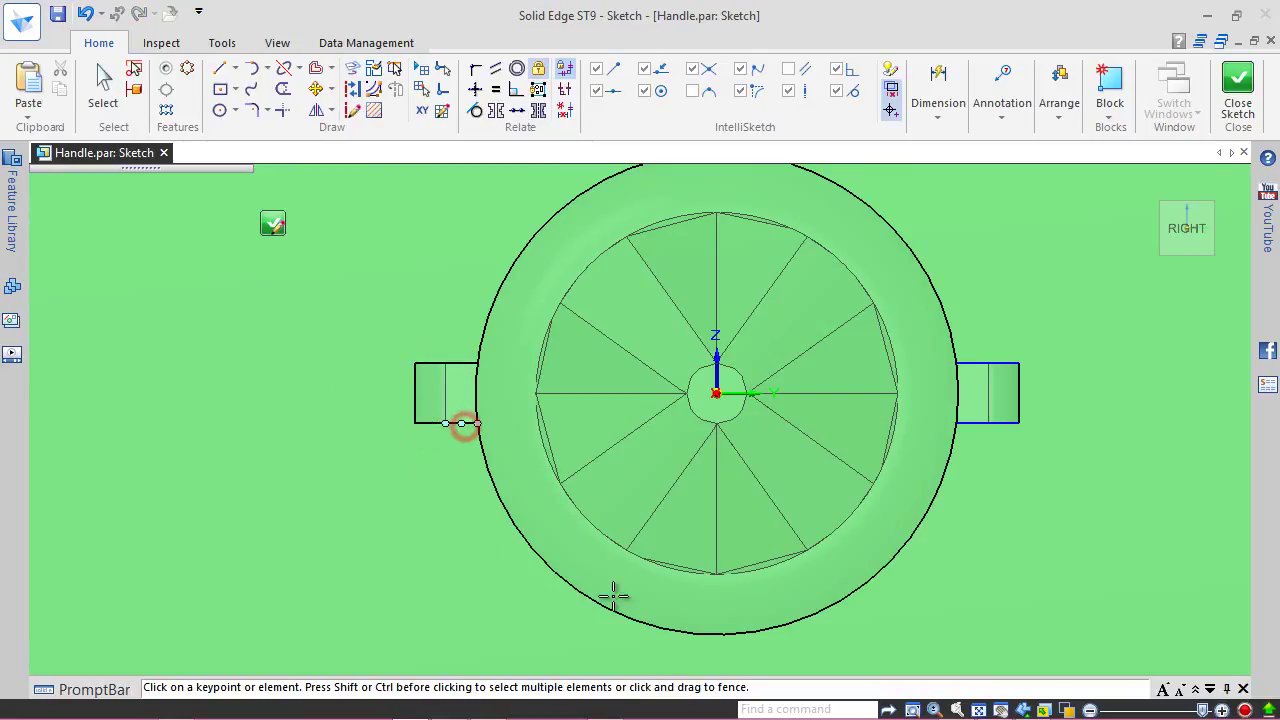
click(1000, 364)
click(984, 360)
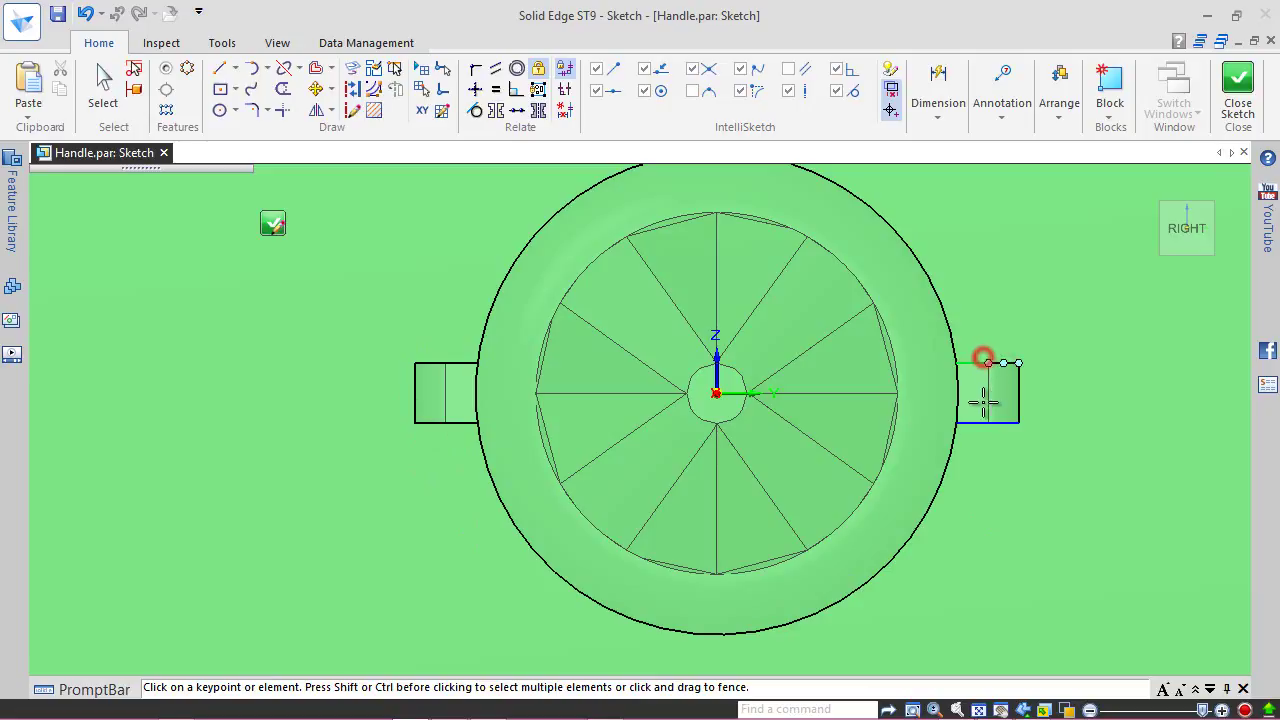
click(974, 424)
click(1005, 423)
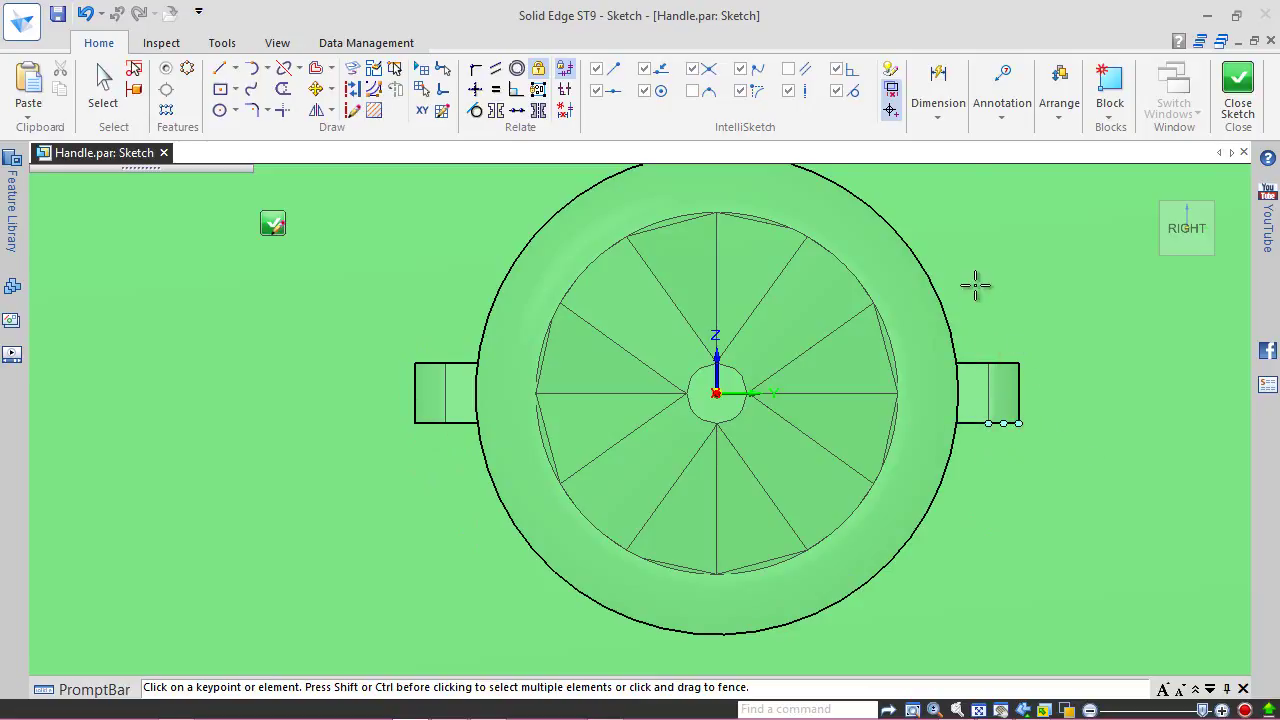
click(352, 89)
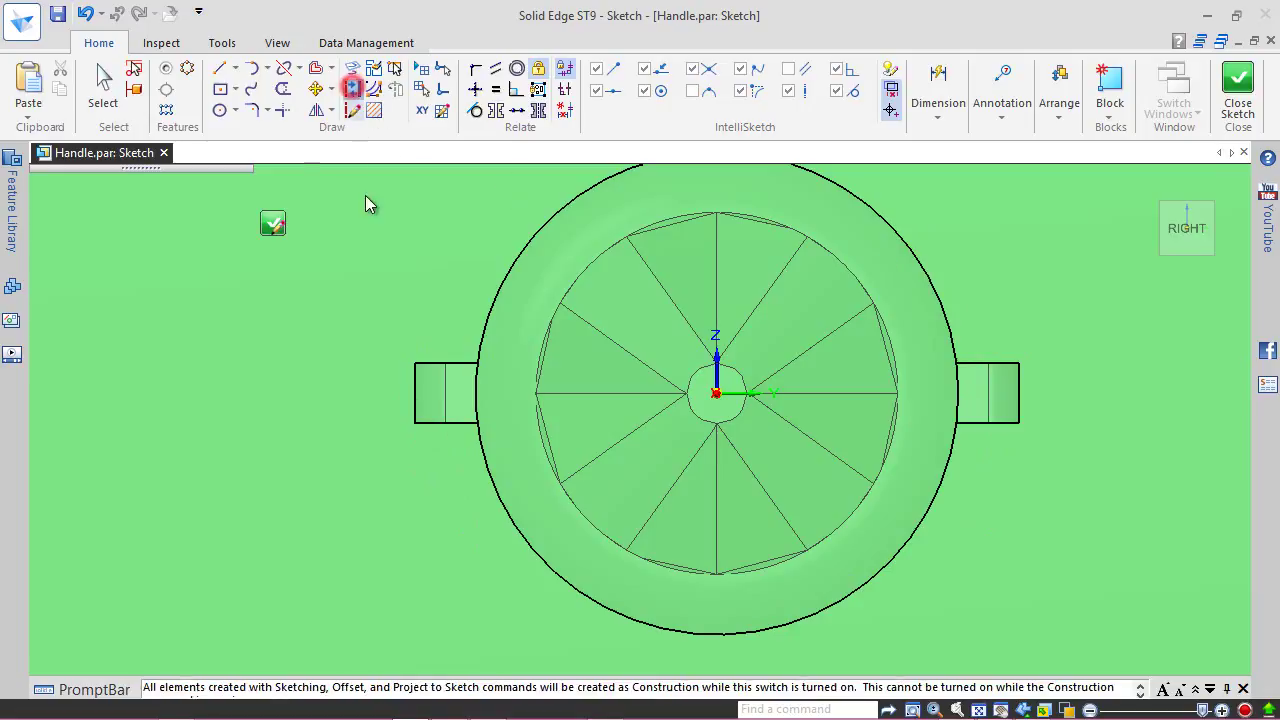
click(484, 307)
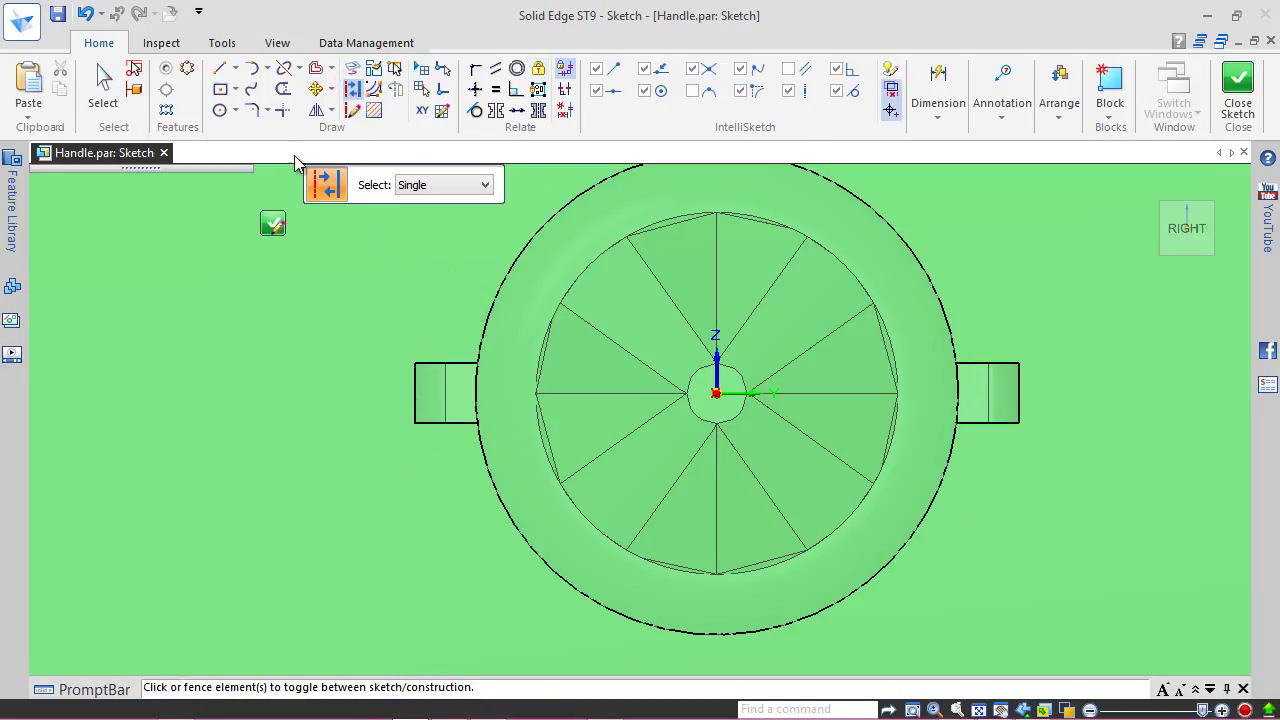
Step: Draw two center-point arcs of 0.125 in radius over the construction circle, joining the ribs' upper endpoints and their lower endpoints
click(266, 68)
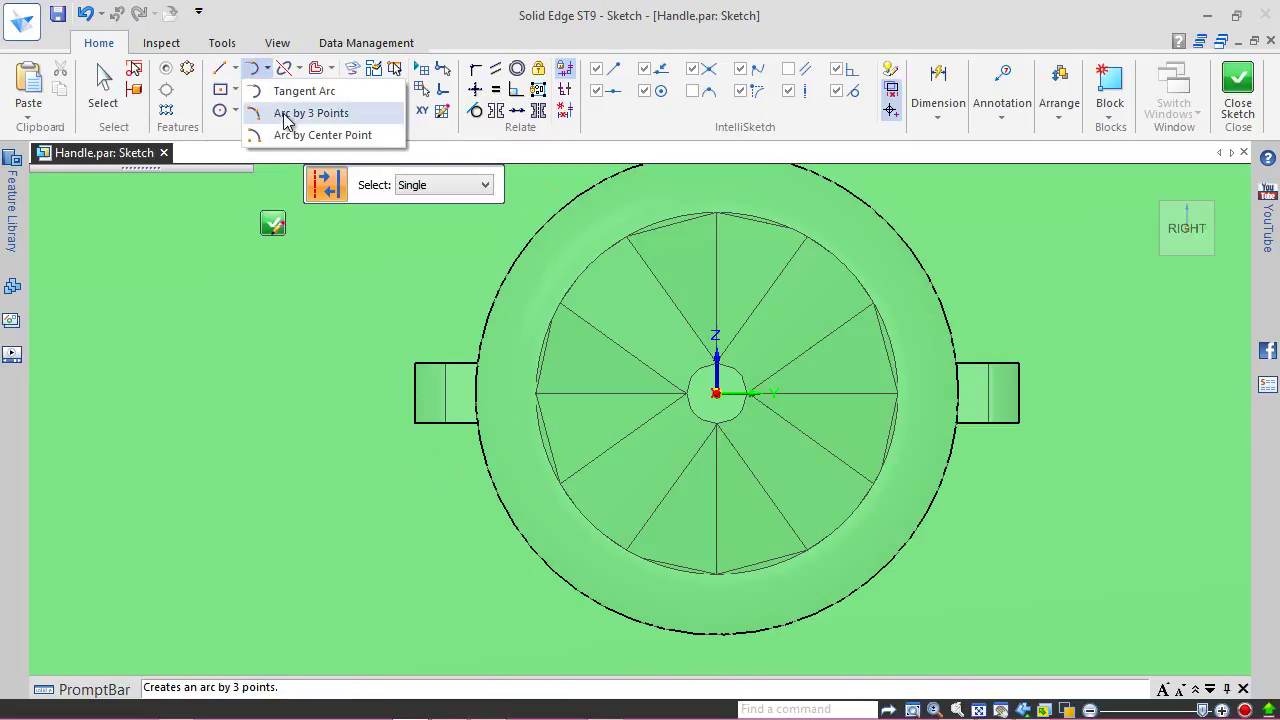
click(302, 136)
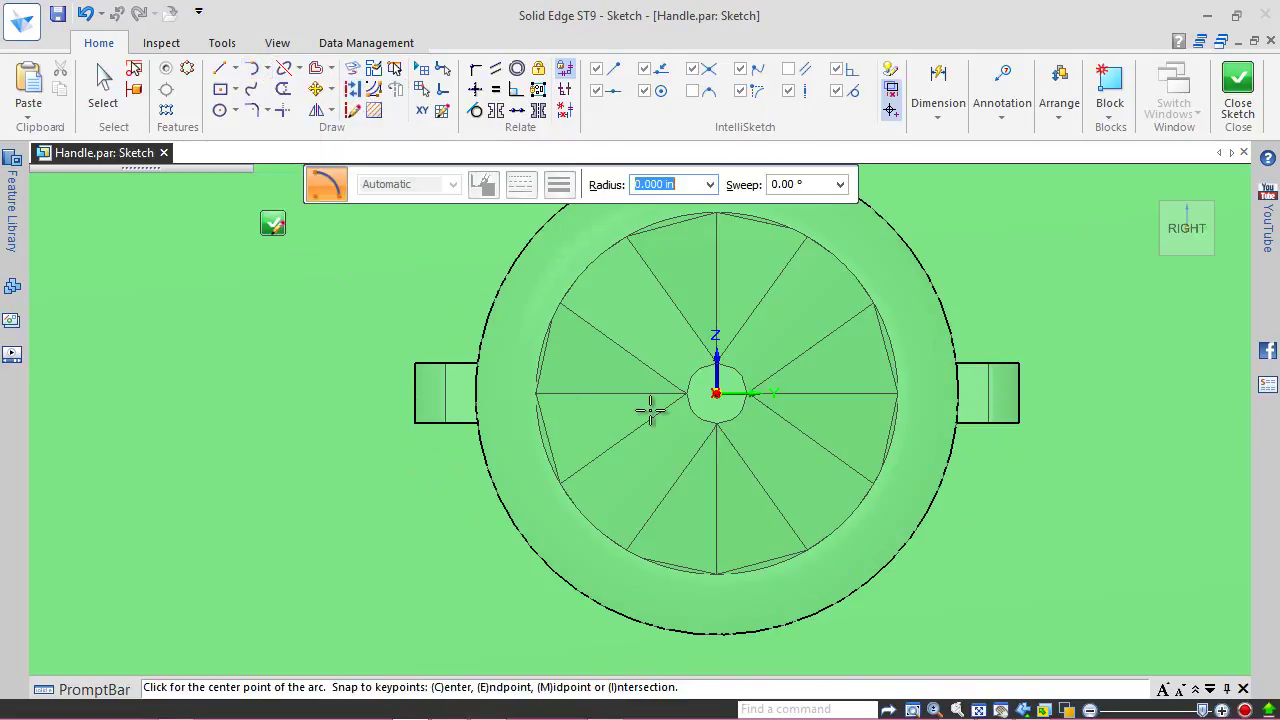
click(716, 393)
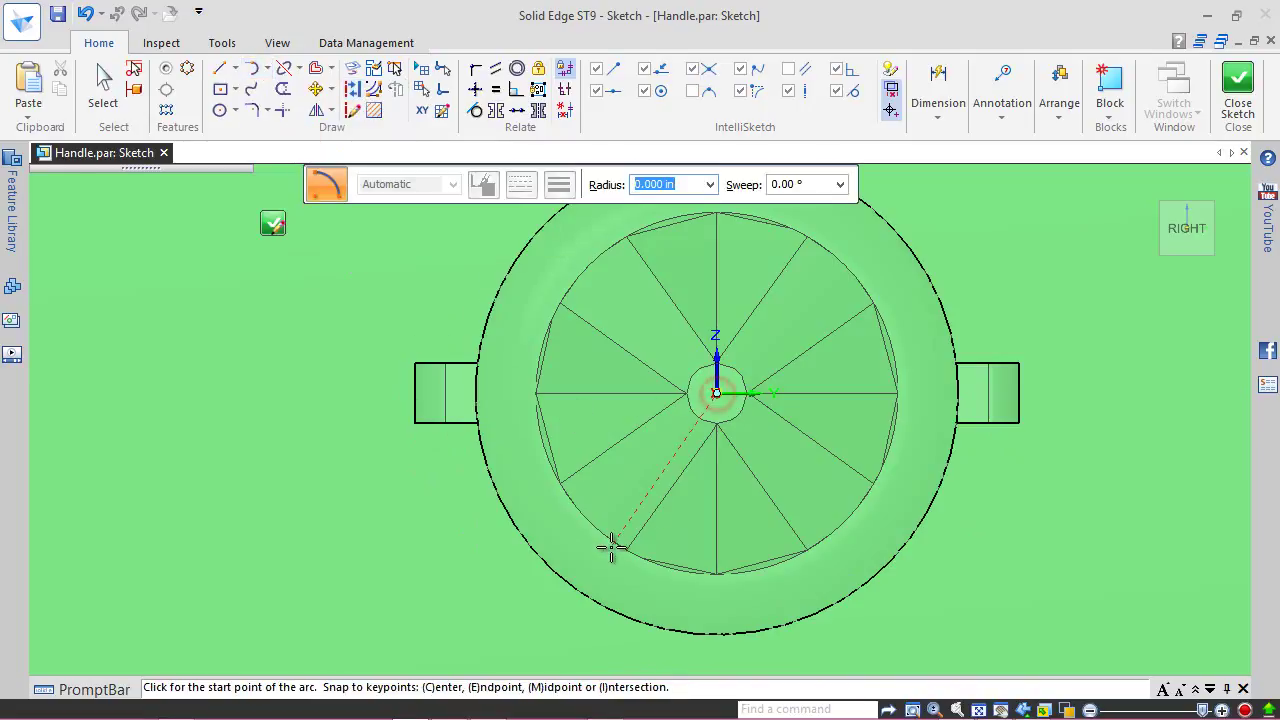
scroll(608, 543, down, 1)
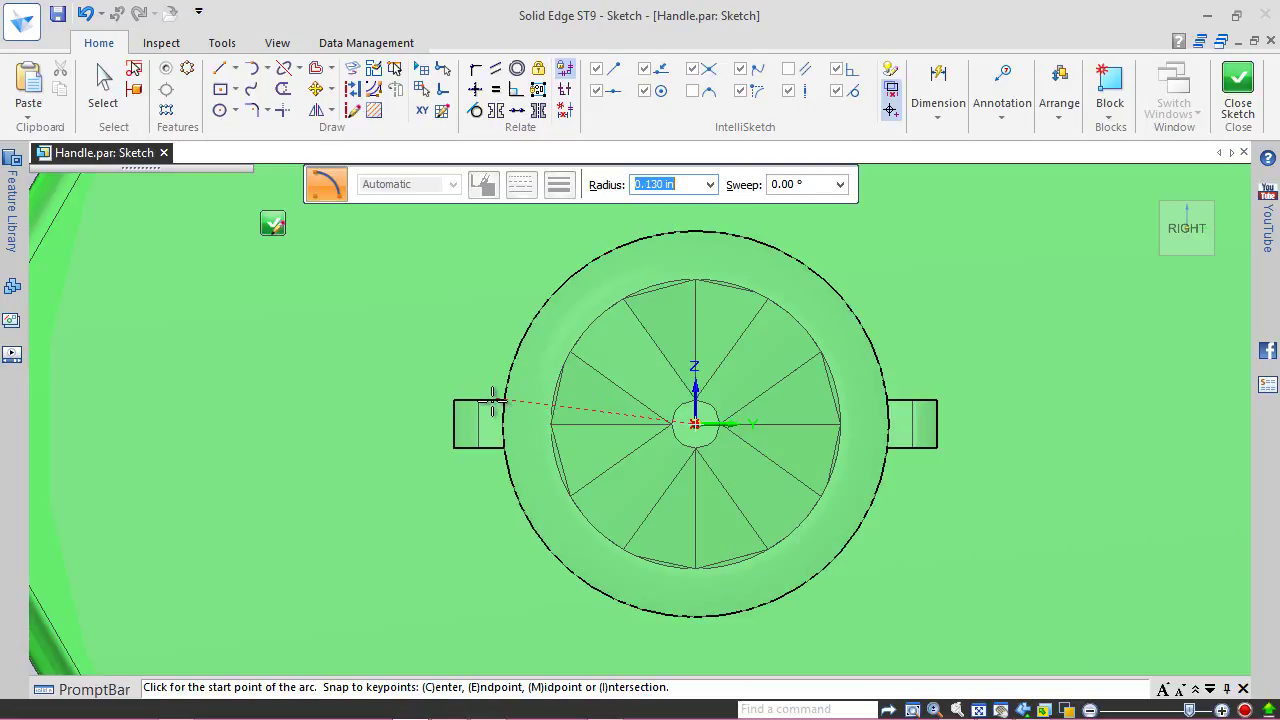
click(504, 400)
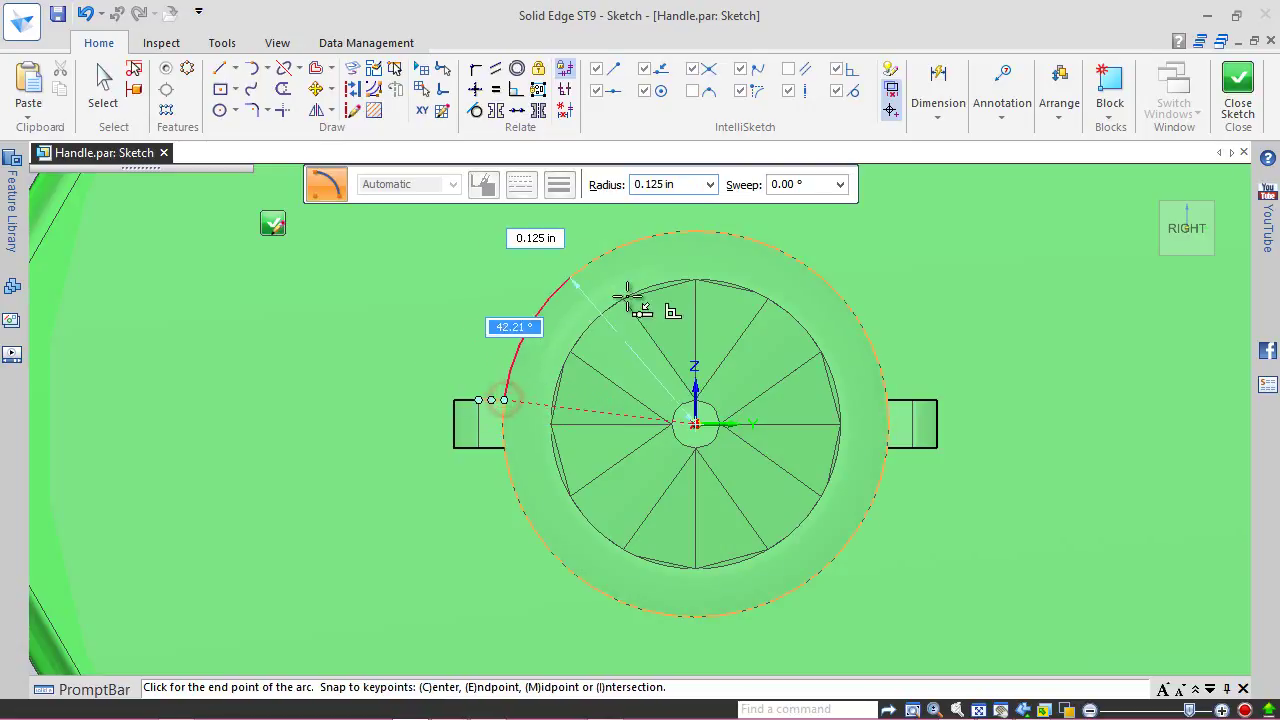
click(887, 400)
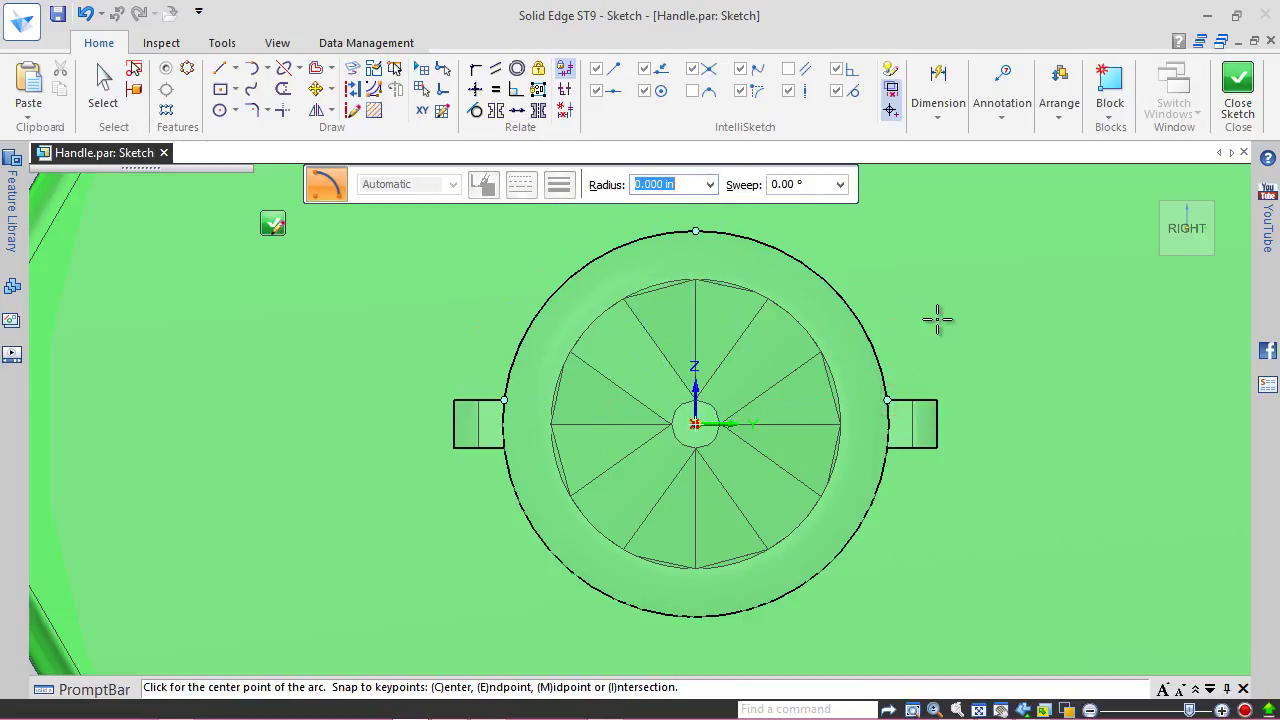
click(695, 425)
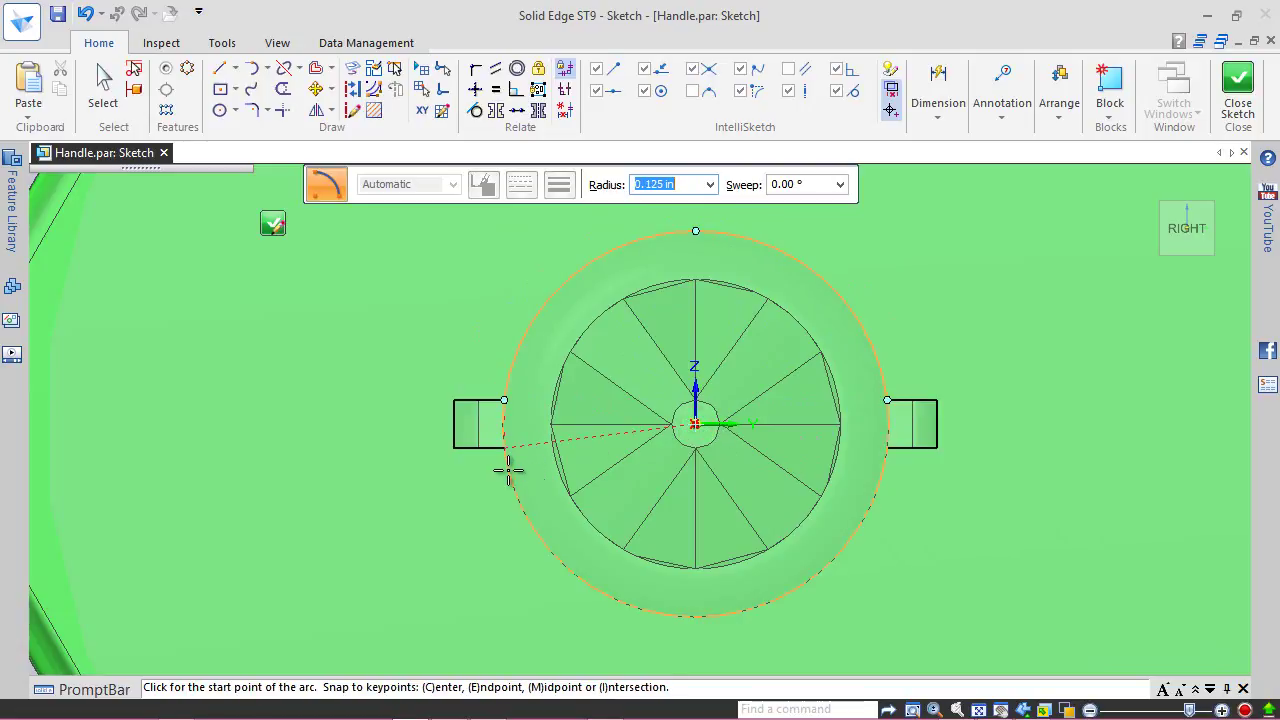
click(500, 448)
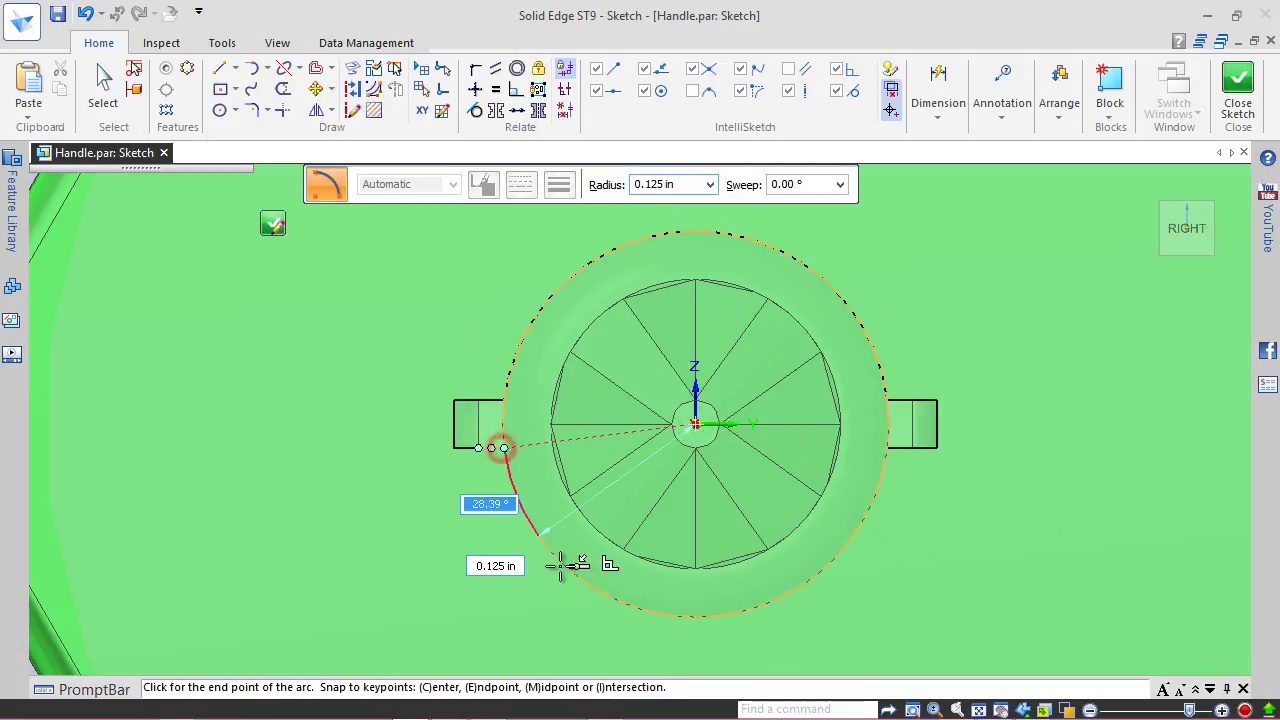
click(887, 448)
key(Escape)
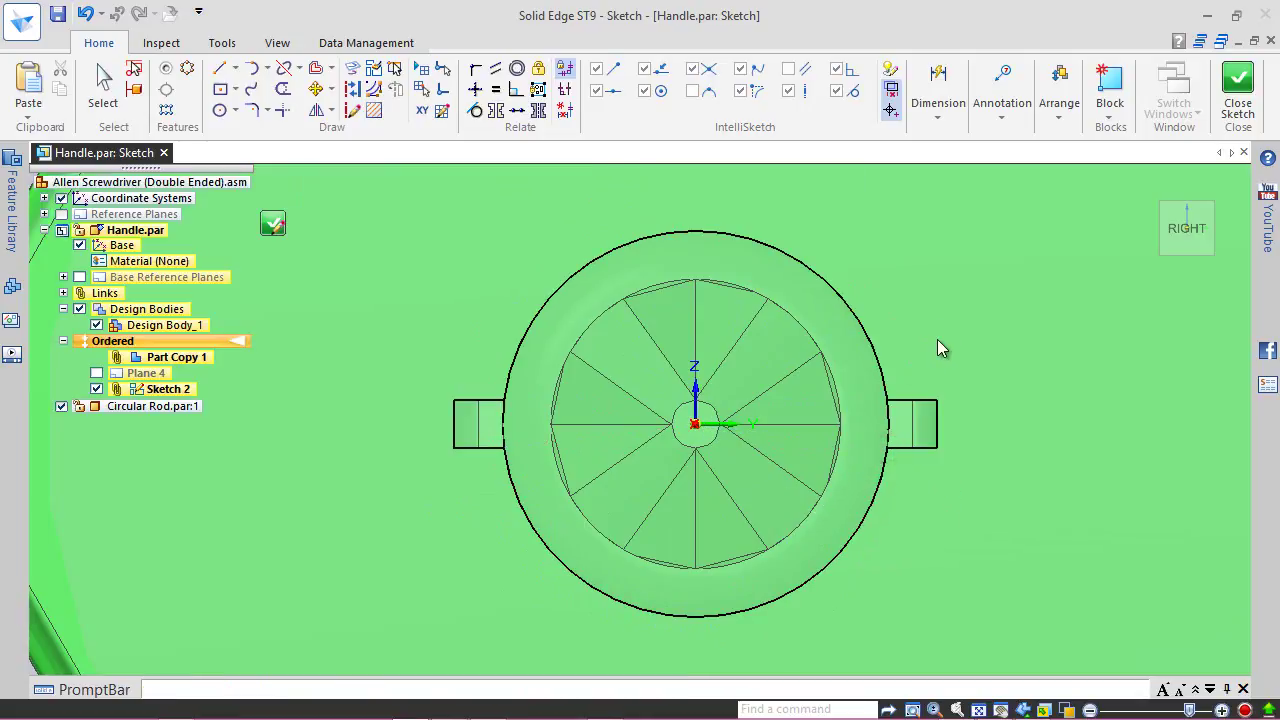
Step: Close and finish the rod profile sketch, then leave the Sketch command
click(1237, 90)
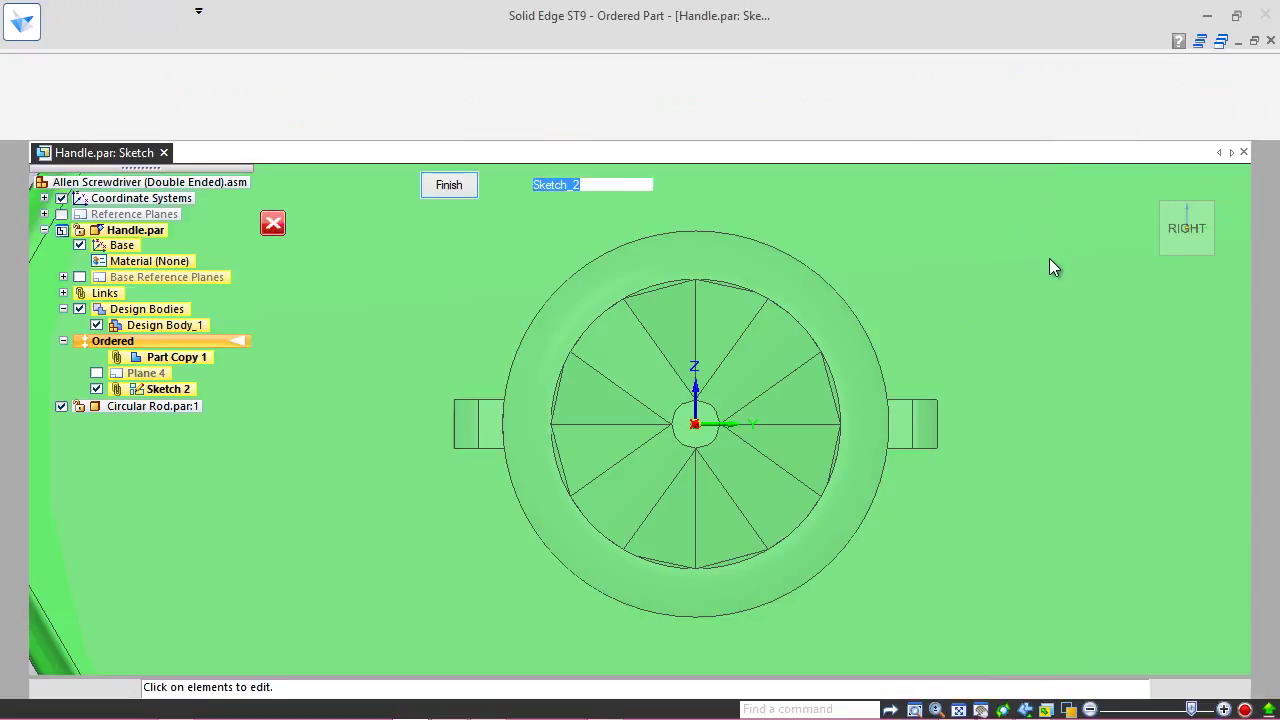
click(449, 185)
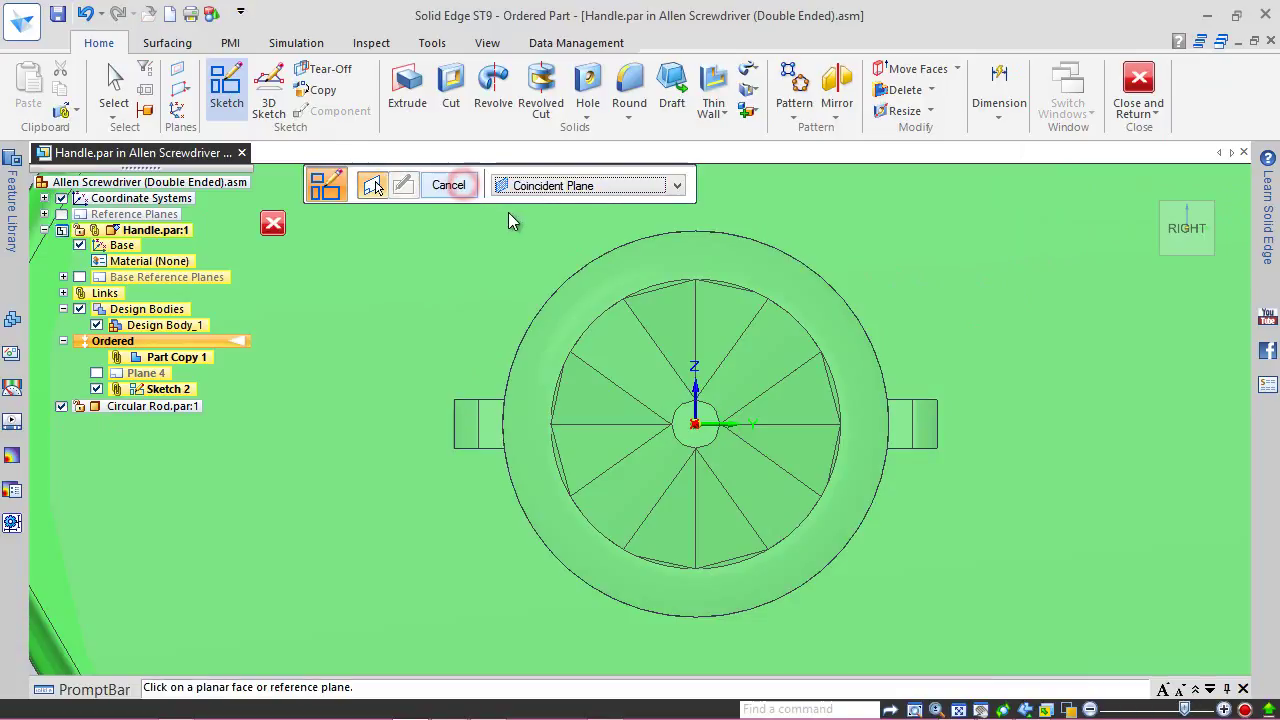
click(460, 188)
Step: Cut the closed rod profile 2.125 in deep into the handle from its end face, then finish the Cut command
click(1160, 200)
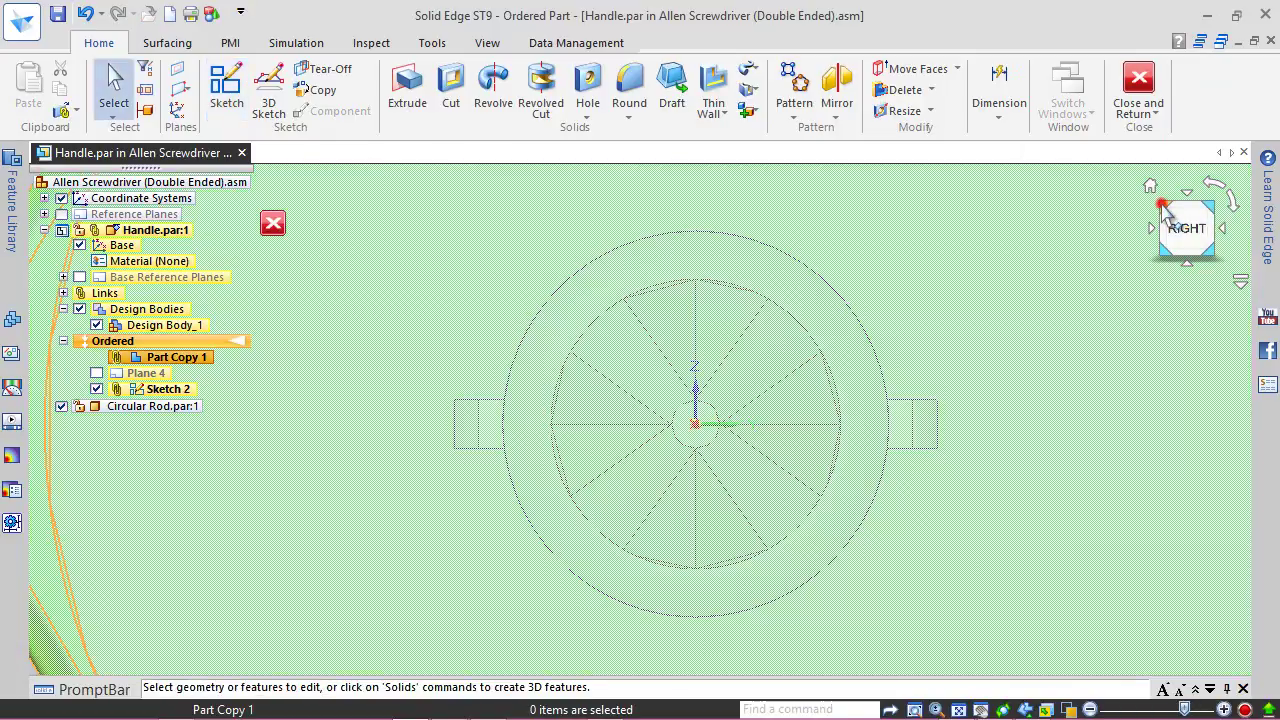
scroll(580, 306, up, 5)
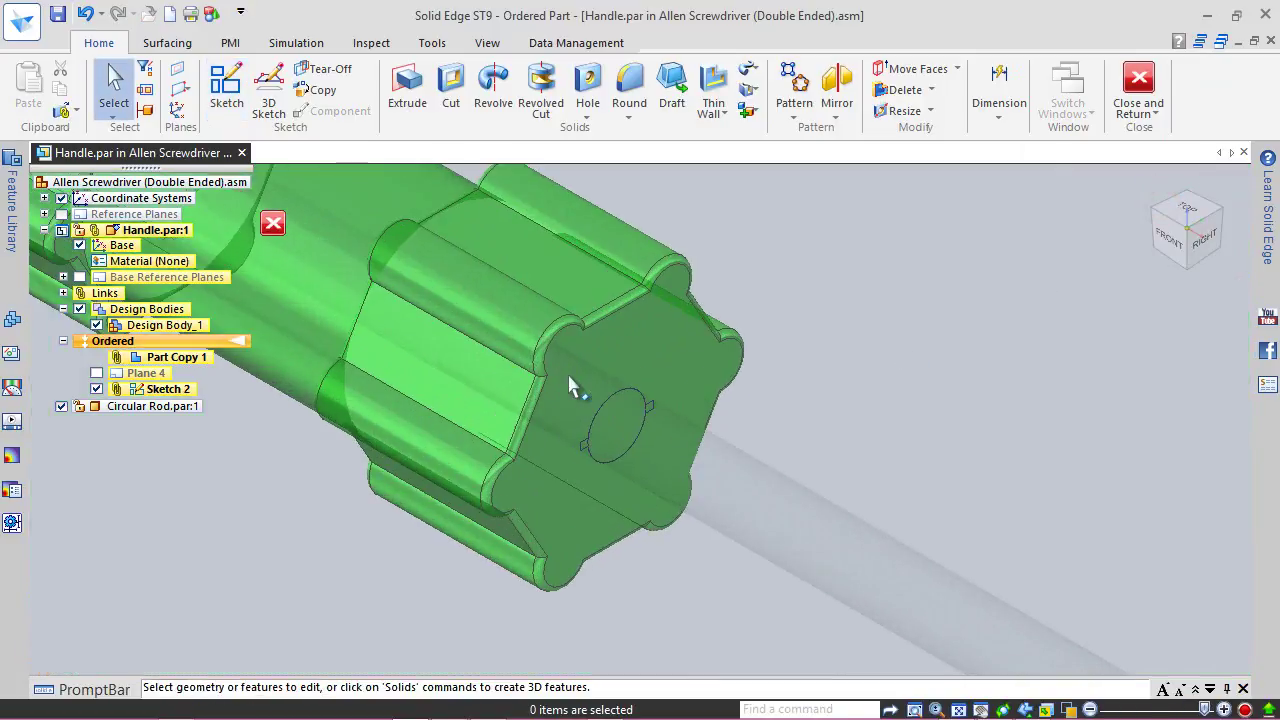
click(462, 98)
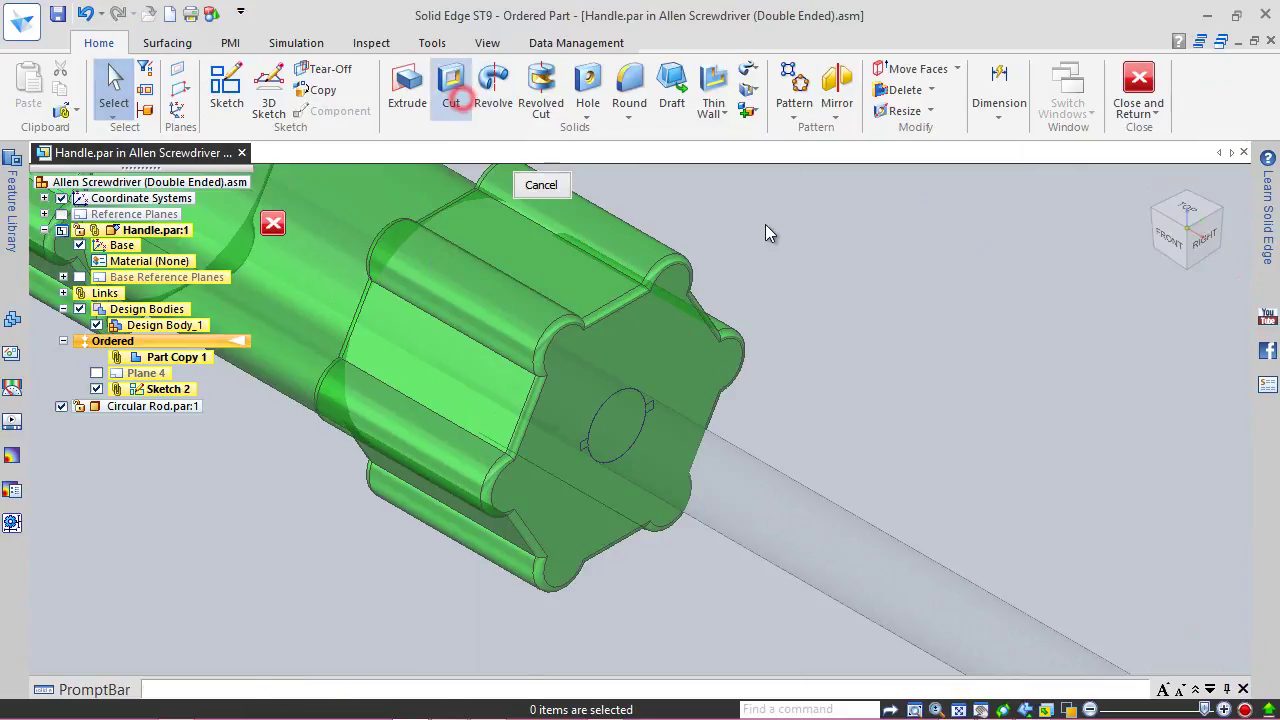
click(638, 387)
click(991, 187)
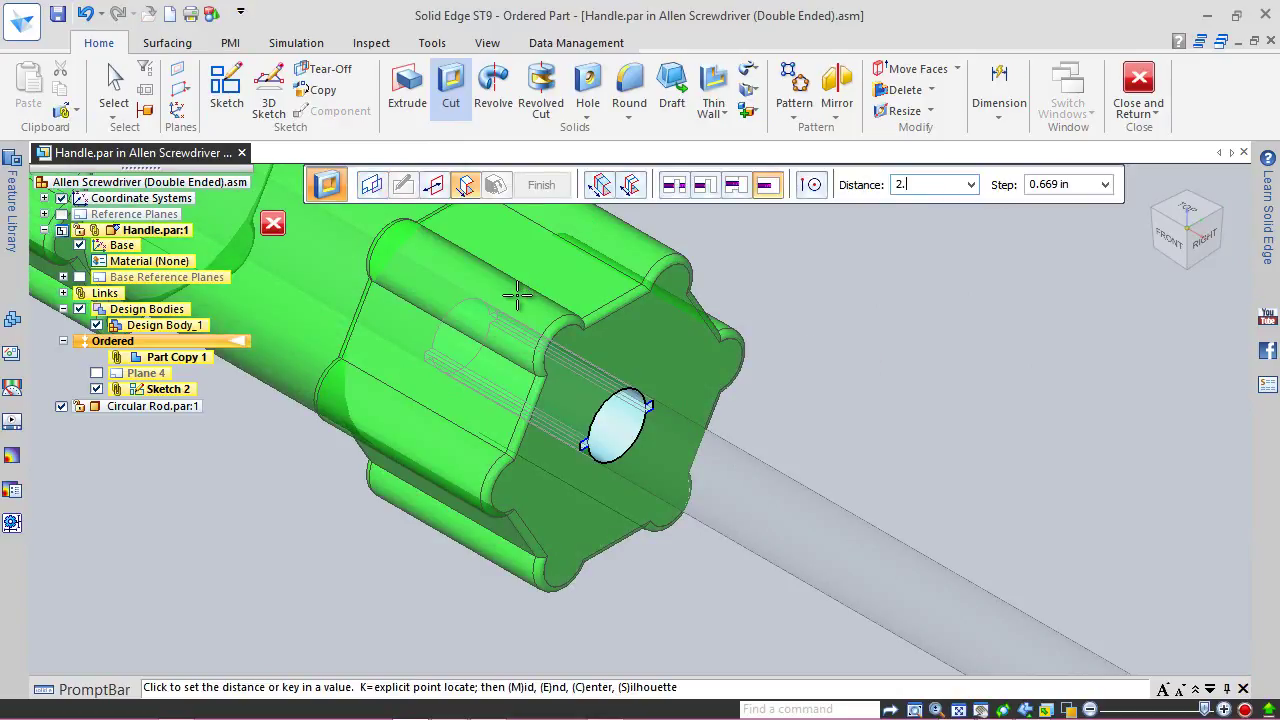
text(2.125)
key(Tab)
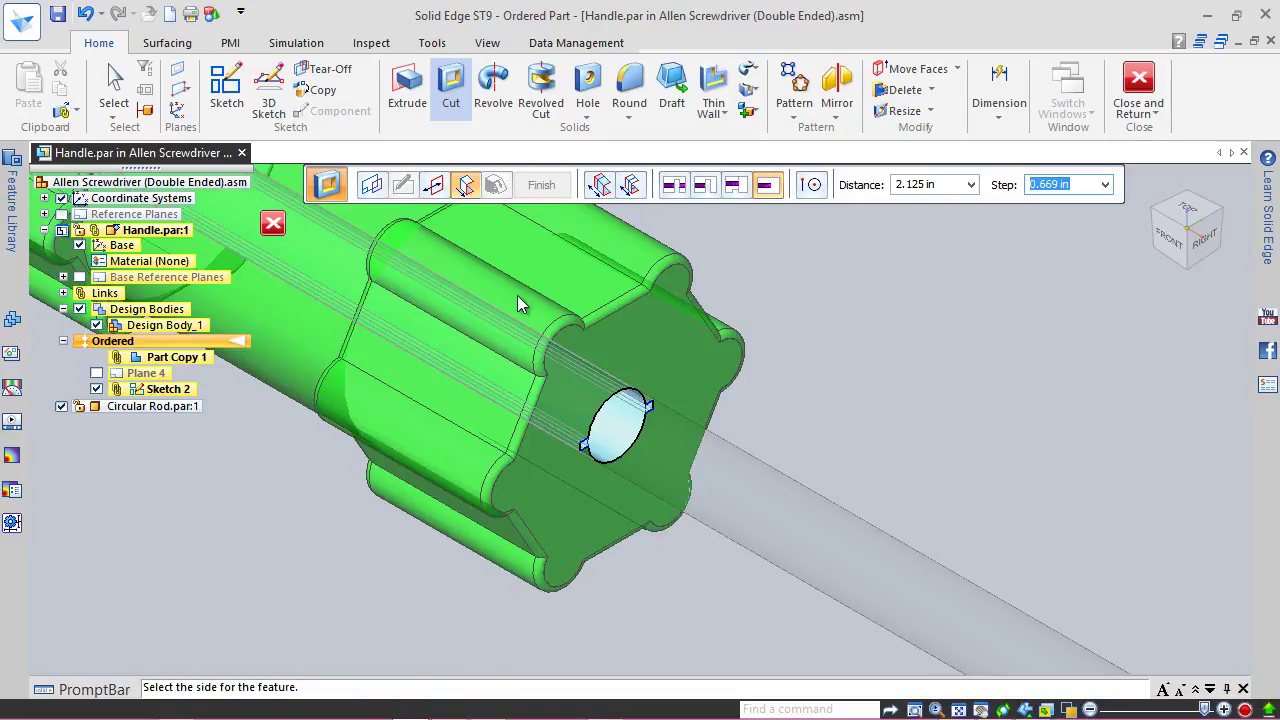
click(517, 295)
click(553, 190)
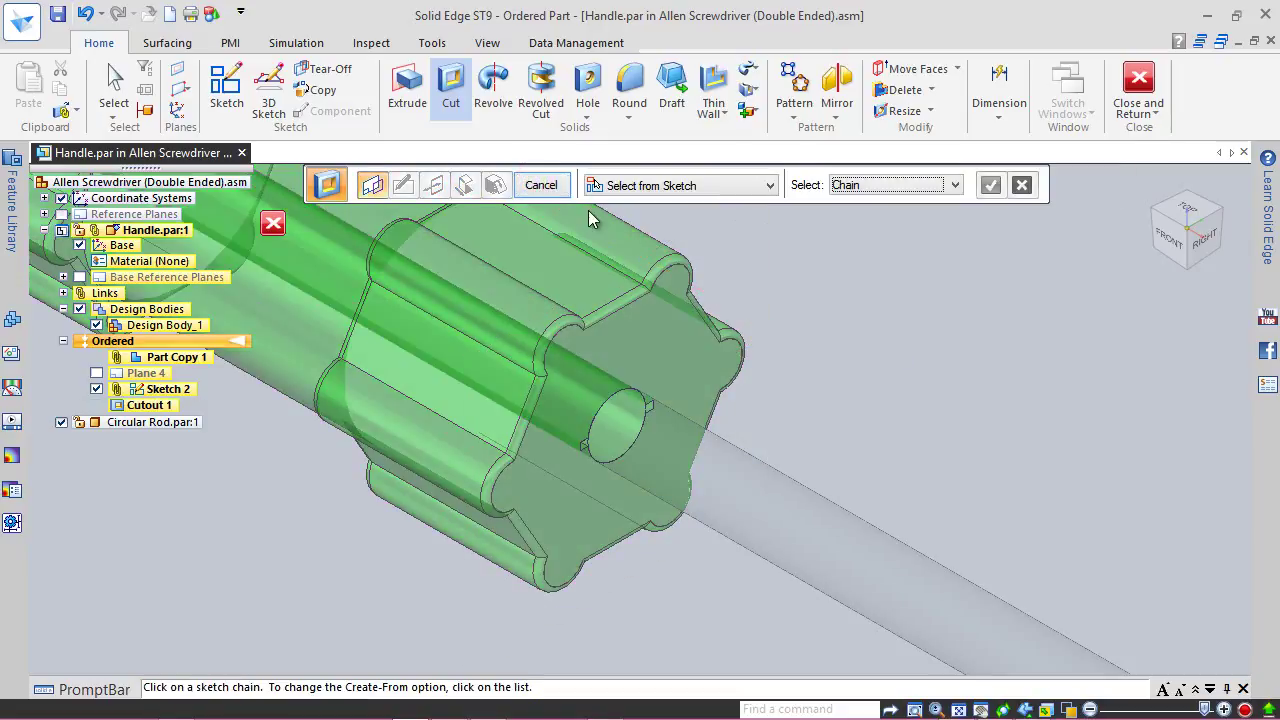
click(541, 185)
Step: Hide the rod profile sketch, then return from the handle to the assembly and save it
scroll(617, 463, up, 1)
scroll(605, 440, up, 2)
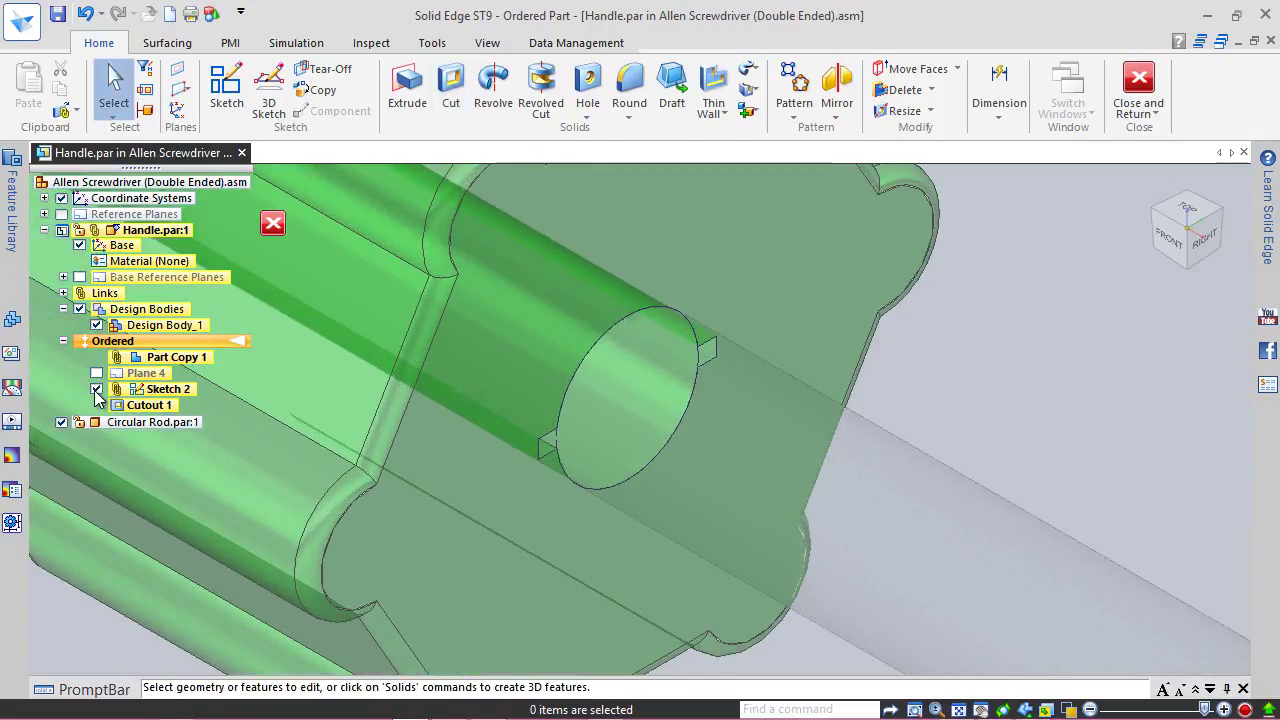
click(96, 389)
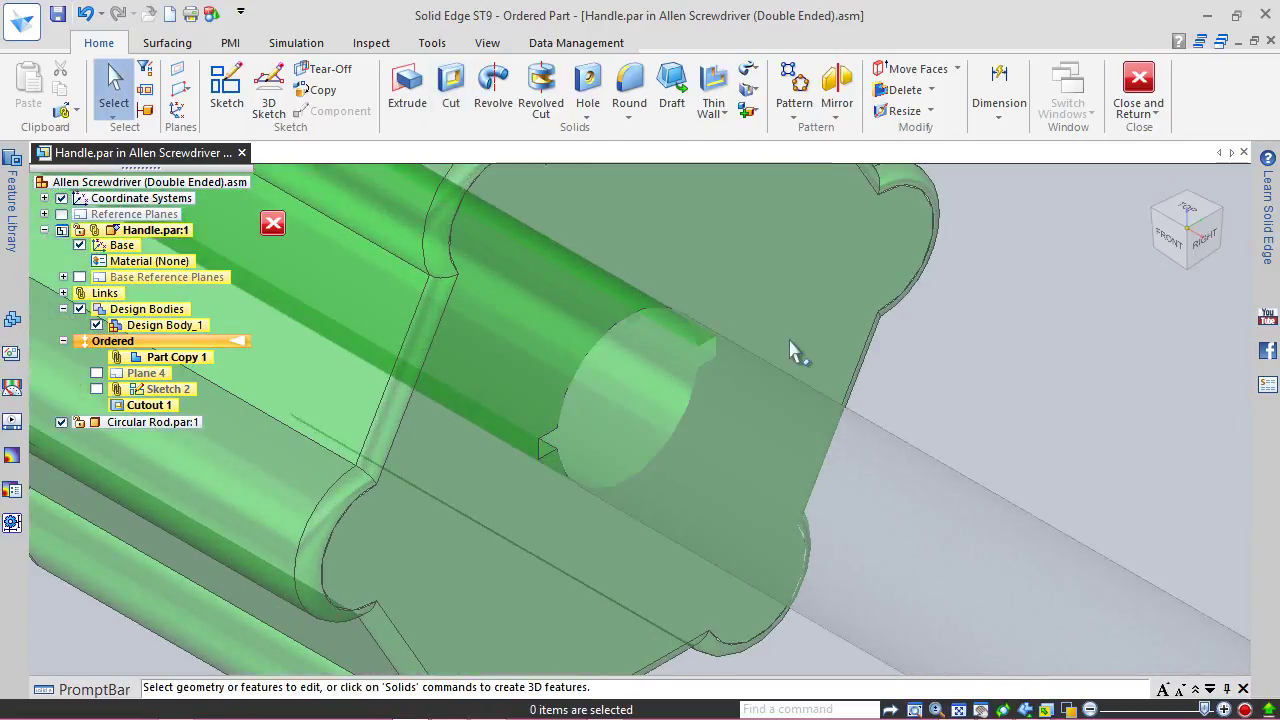
click(1139, 85)
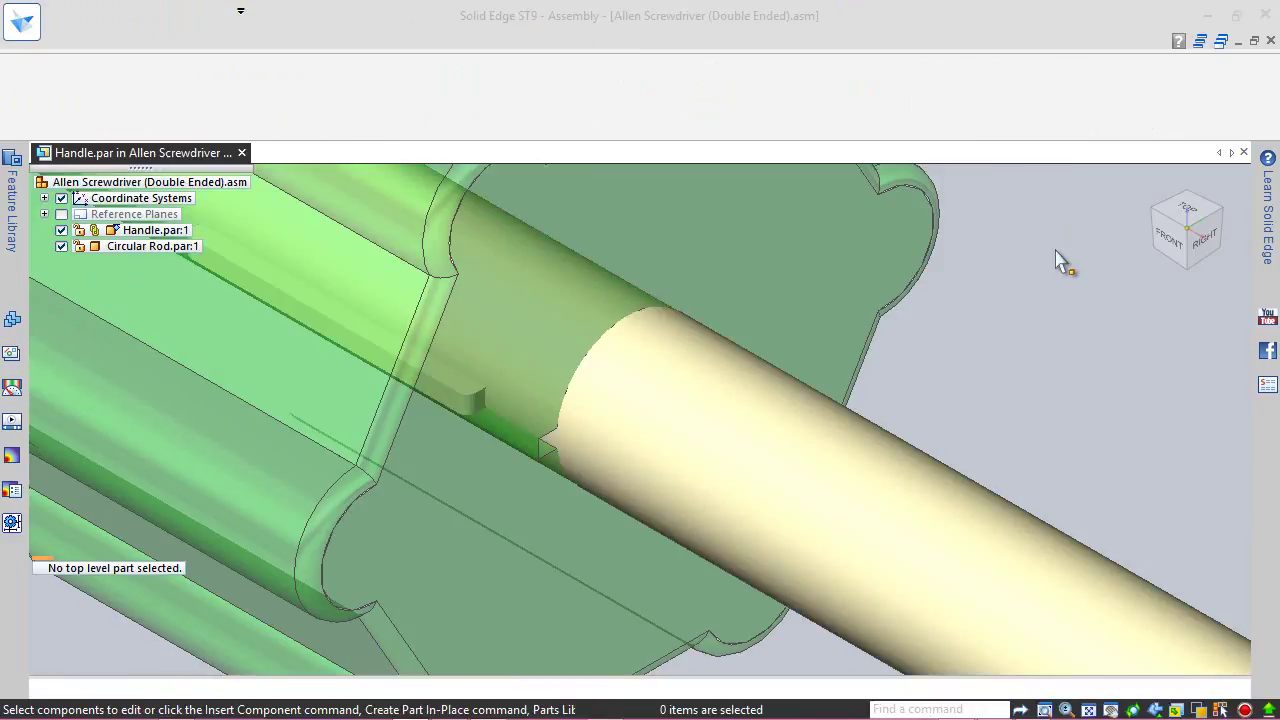
scroll(1006, 363, down, 5)
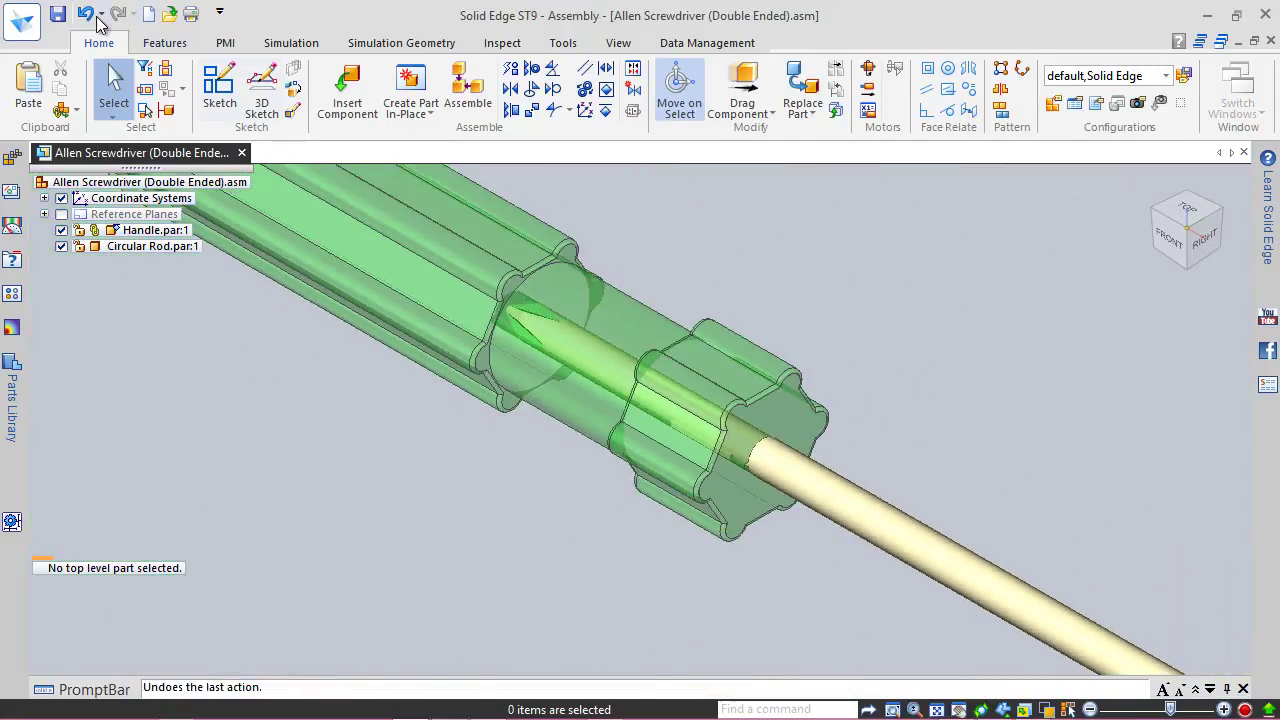
click(57, 14)
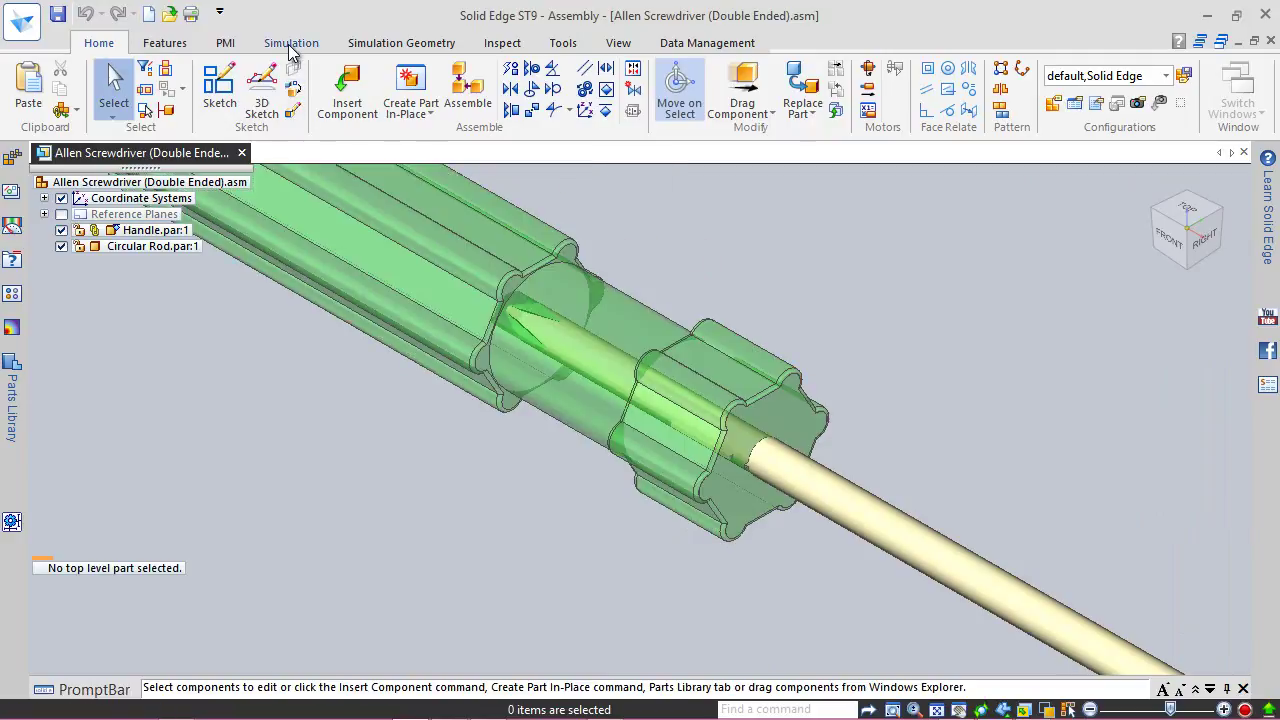
Step: Check for interference between the handle as the first select set and the circular rod as the second
click(500, 43)
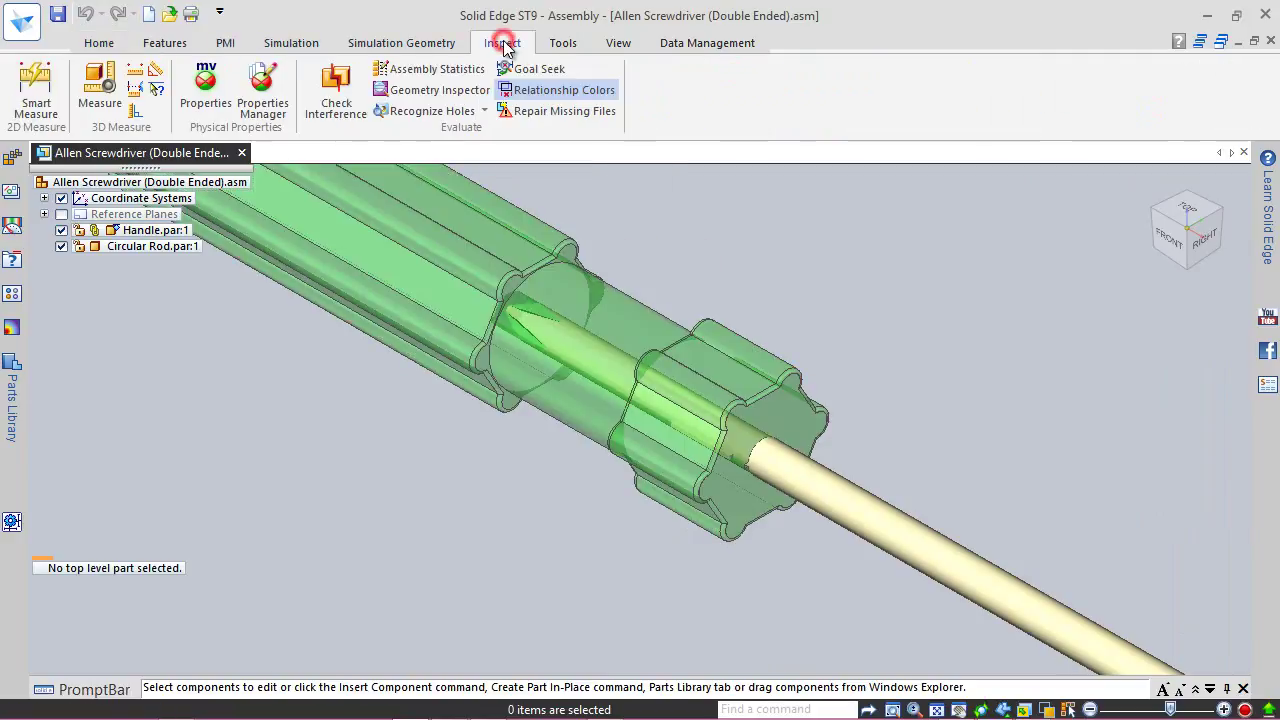
click(335, 100)
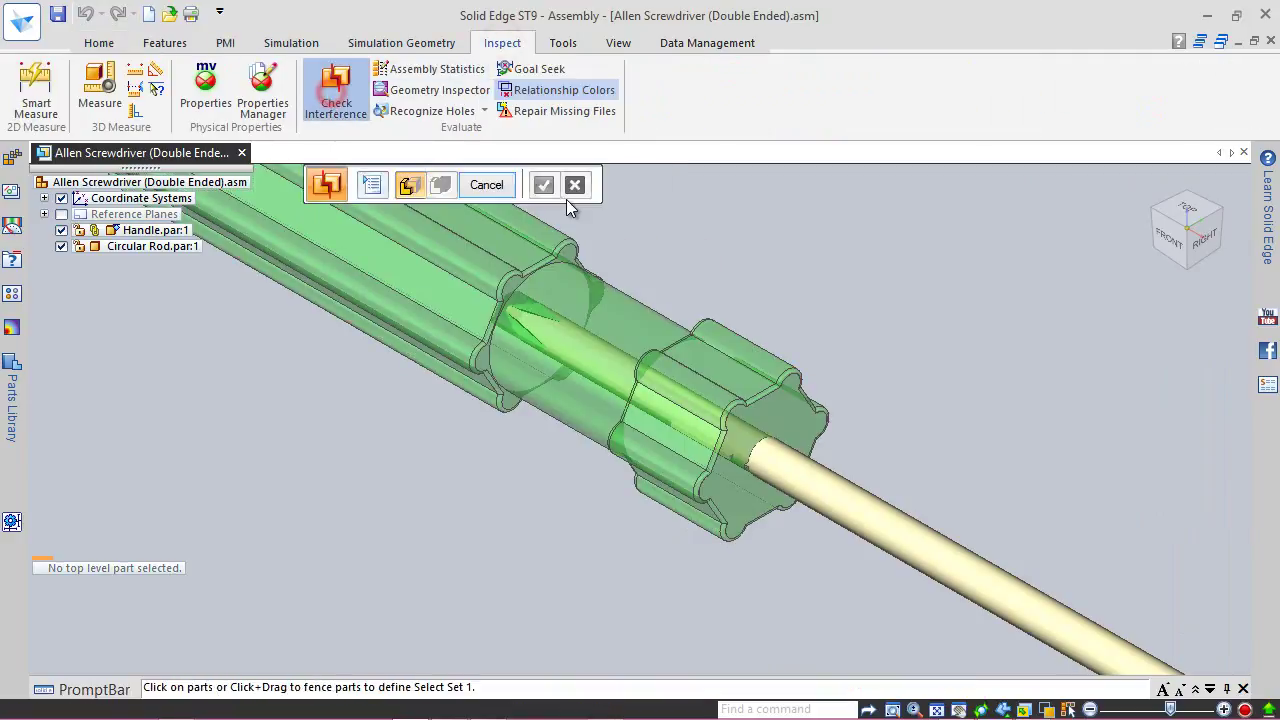
click(563, 282)
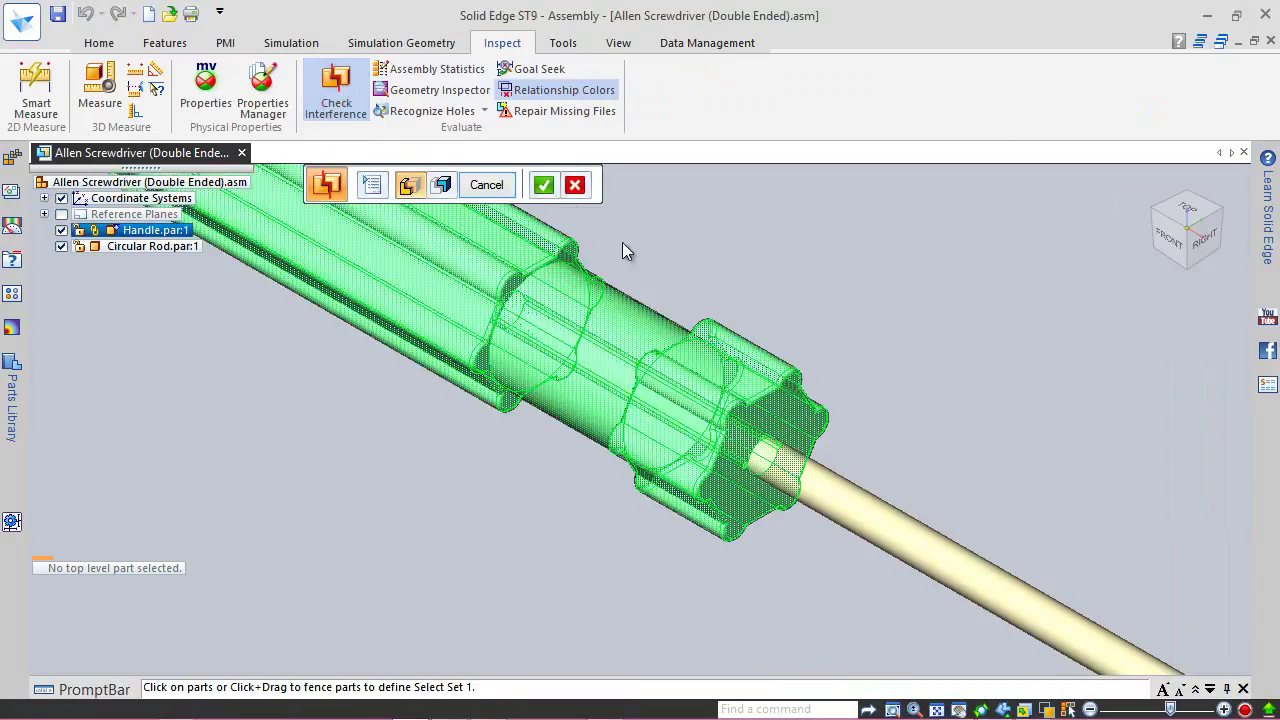
click(542, 185)
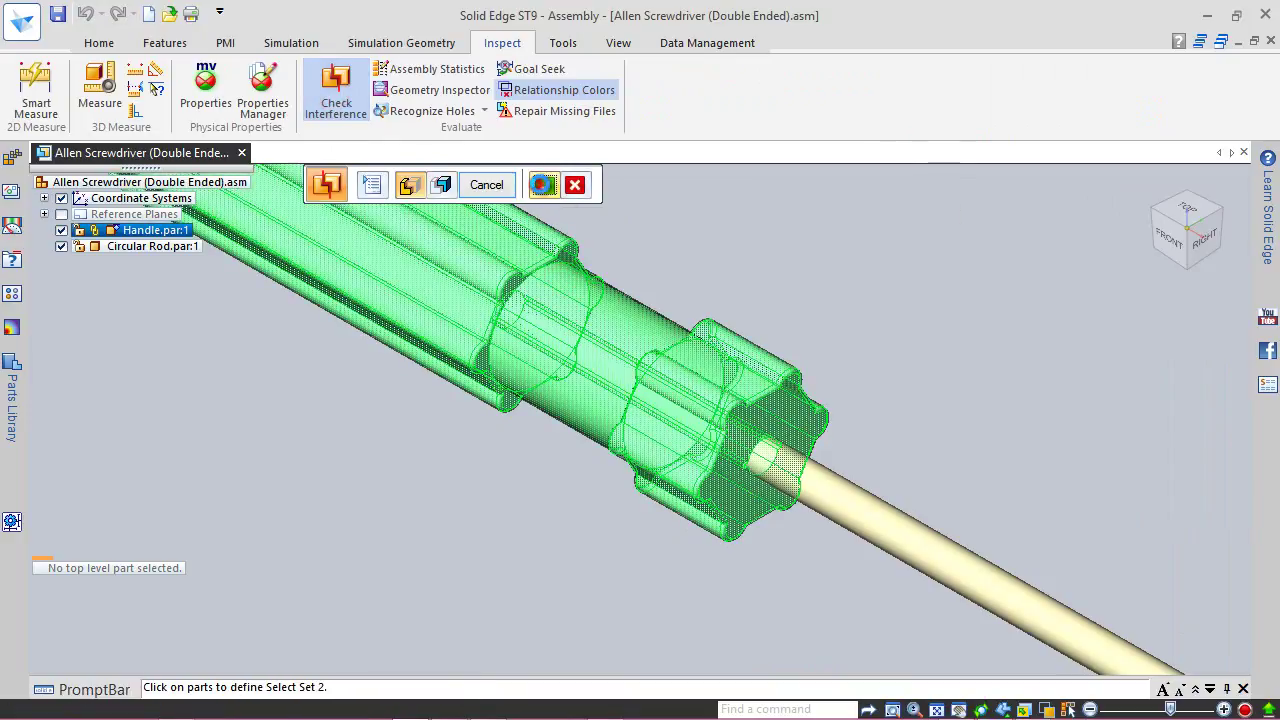
click(877, 517)
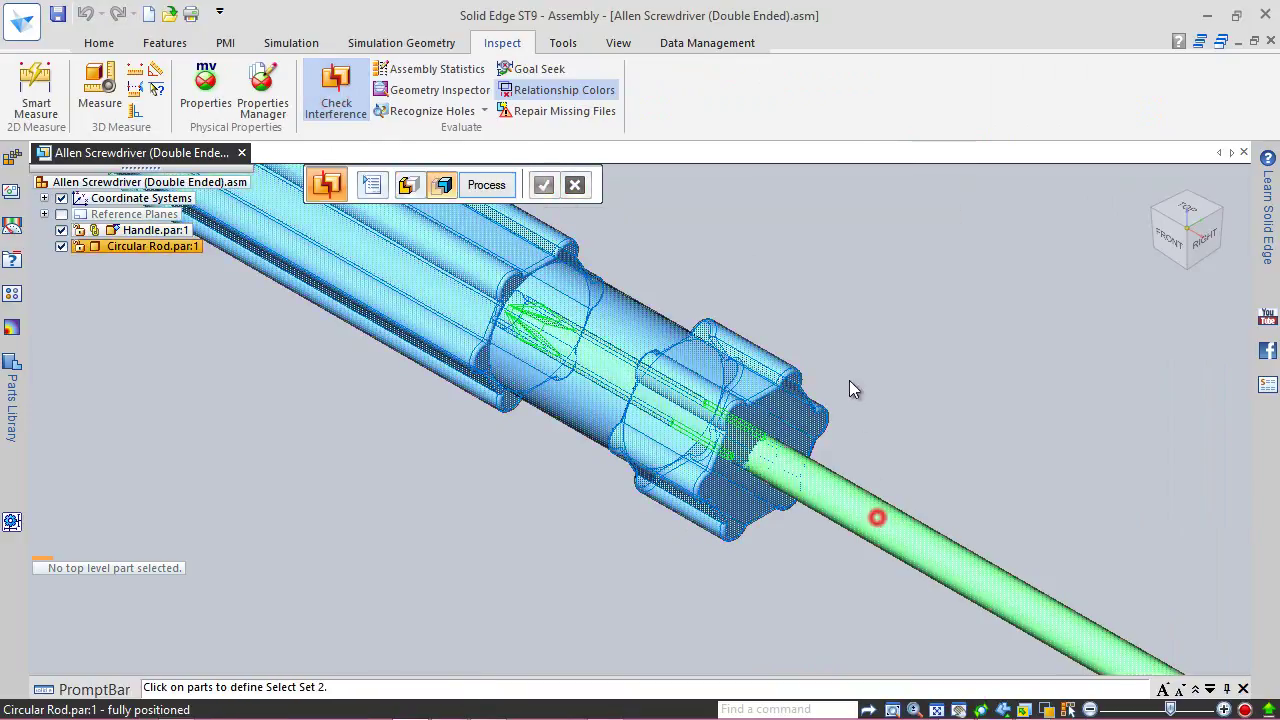
click(498, 188)
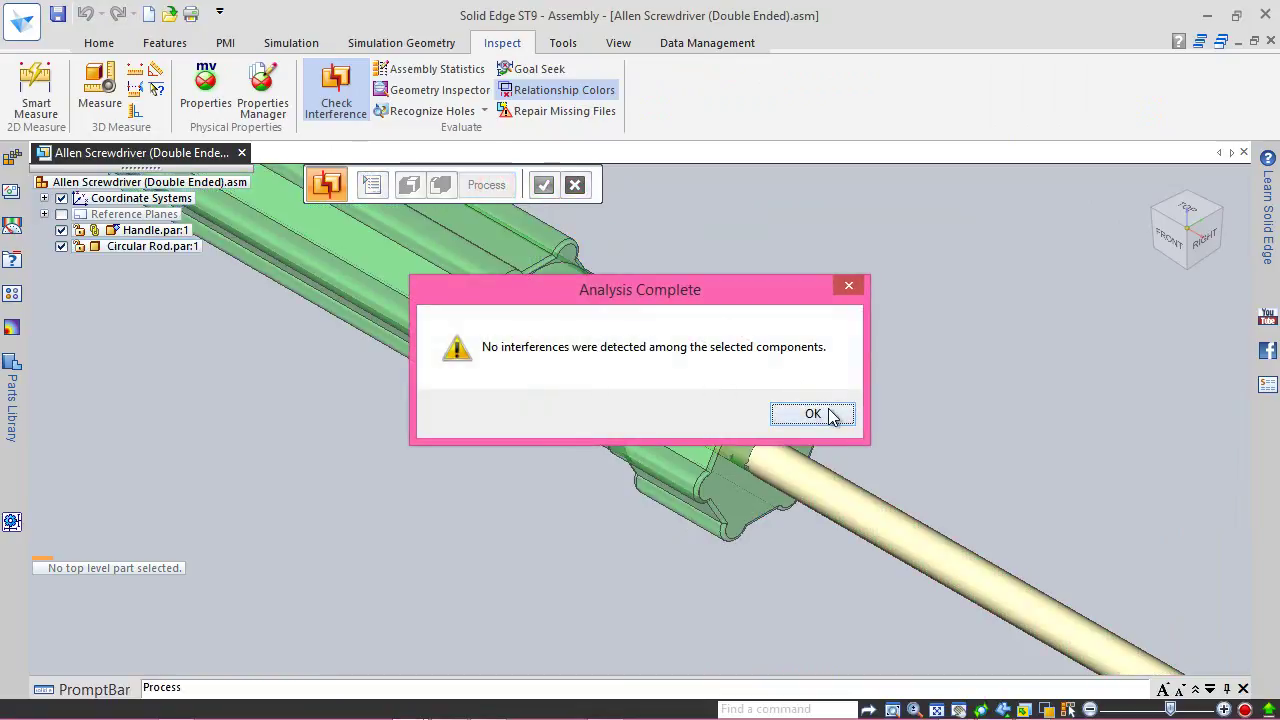
click(813, 414)
Step: Leave the interference check and save the screwdriver assembly
click(99, 43)
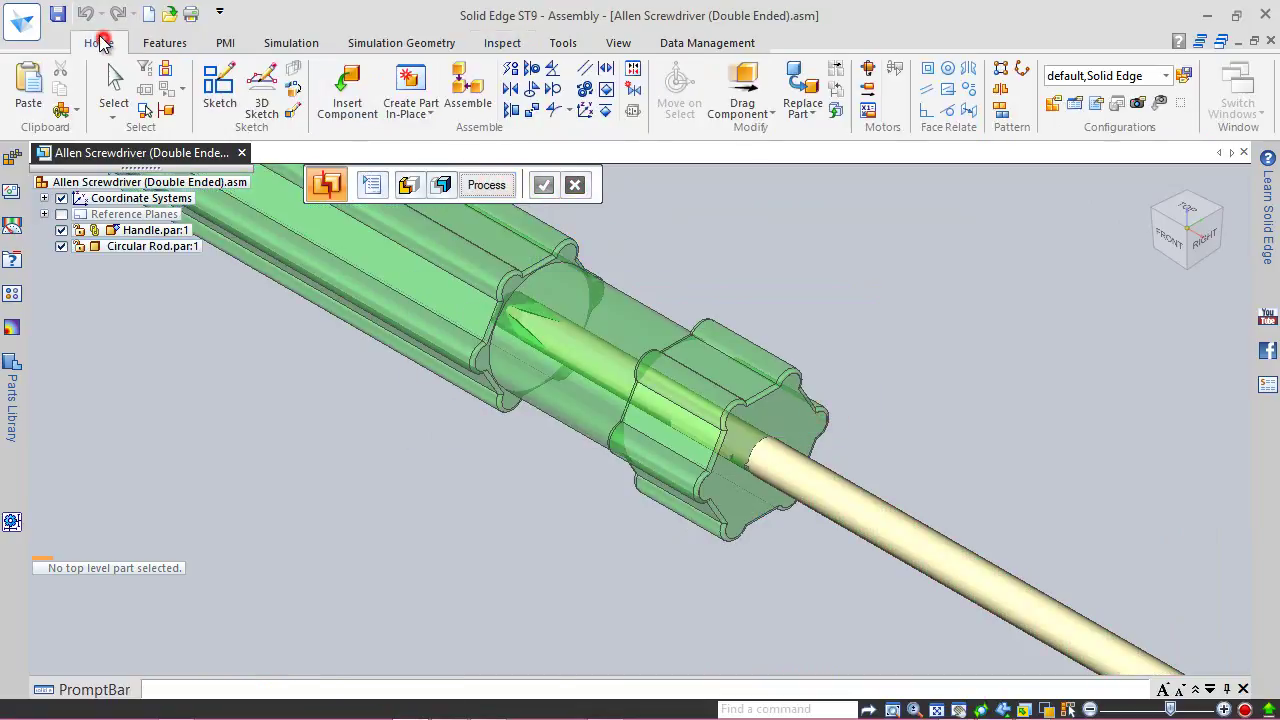
click(57, 14)
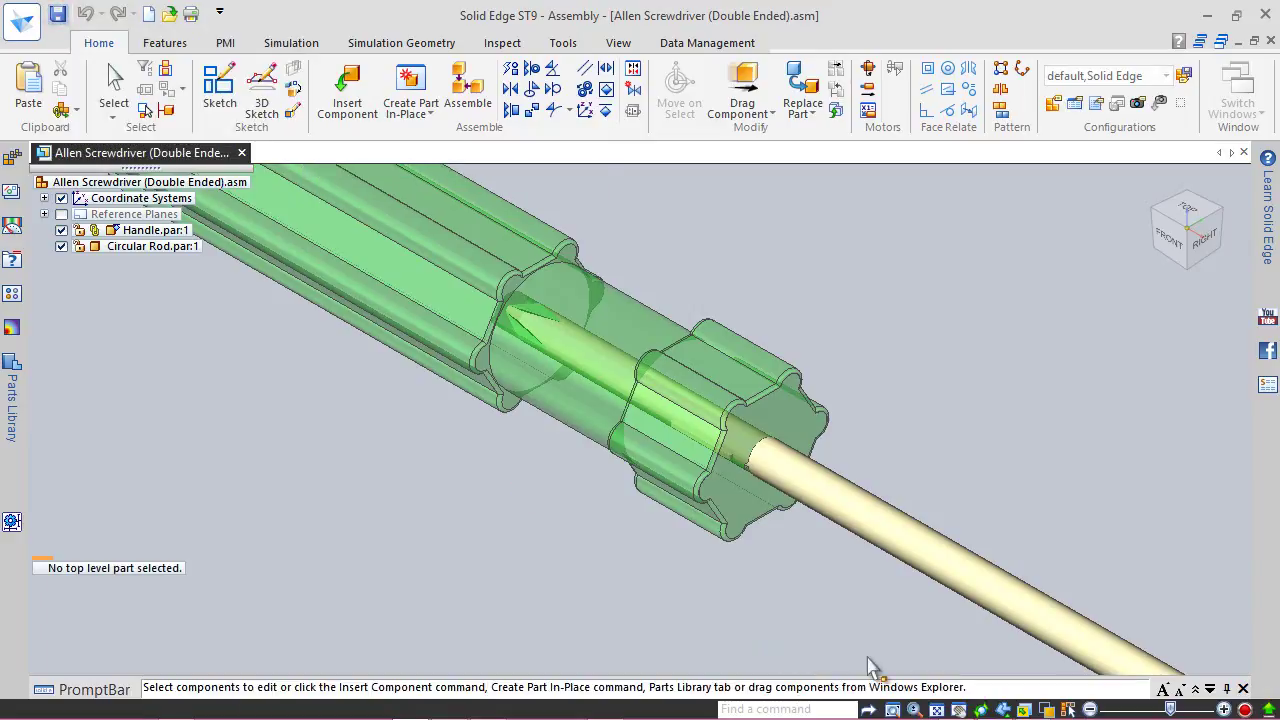
click(936, 710)
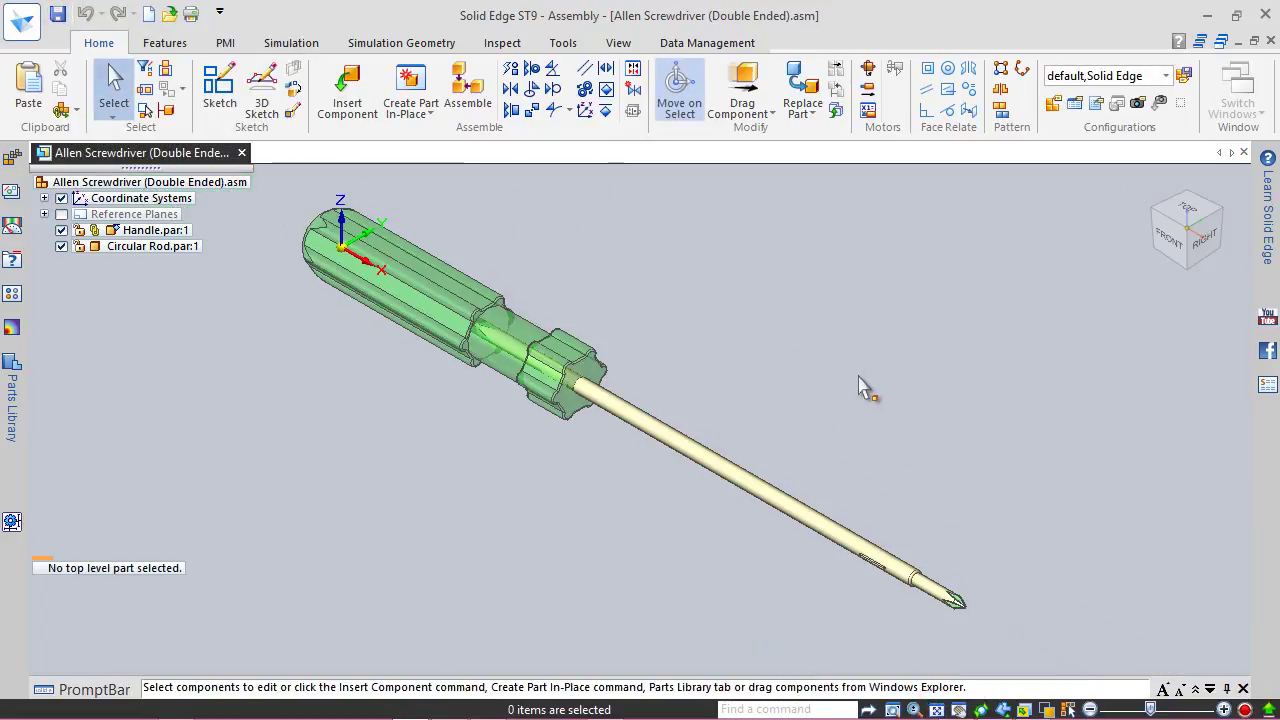
click(689, 277)
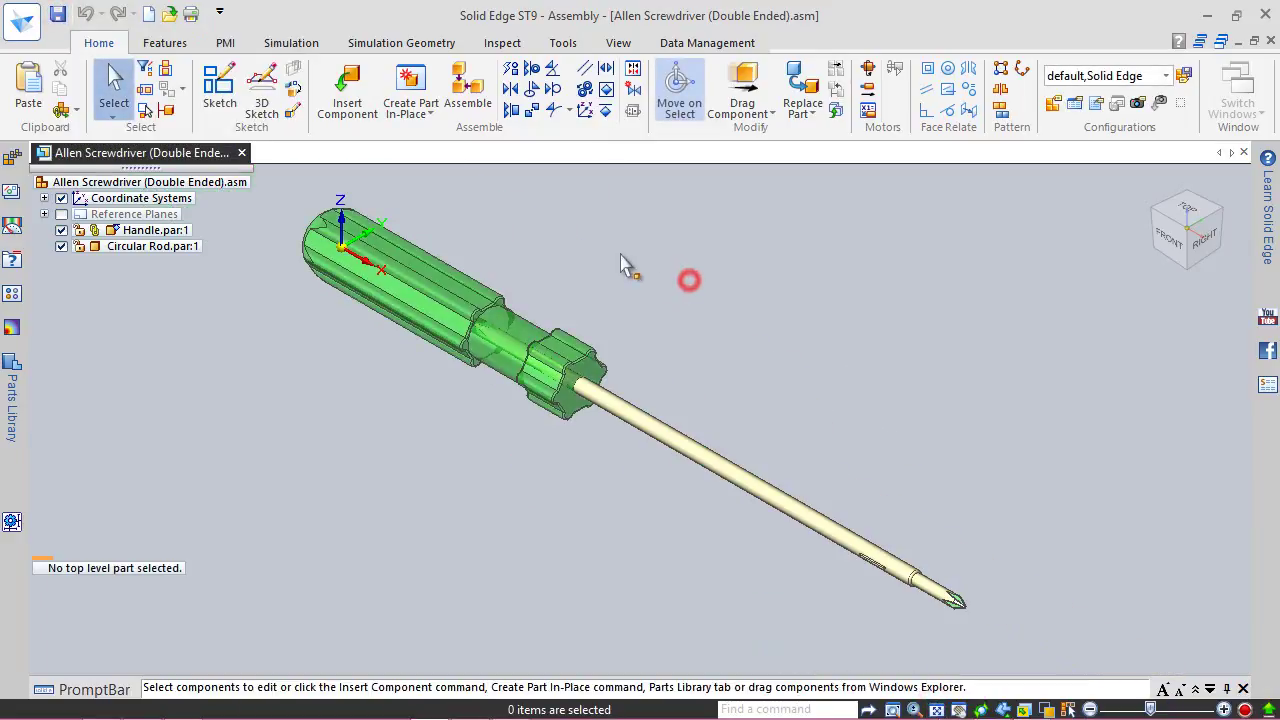
Step: Start a grounded in-place part coincident with the assembly origin, saved to the active assembly location and edited in place after creation
click(412, 86)
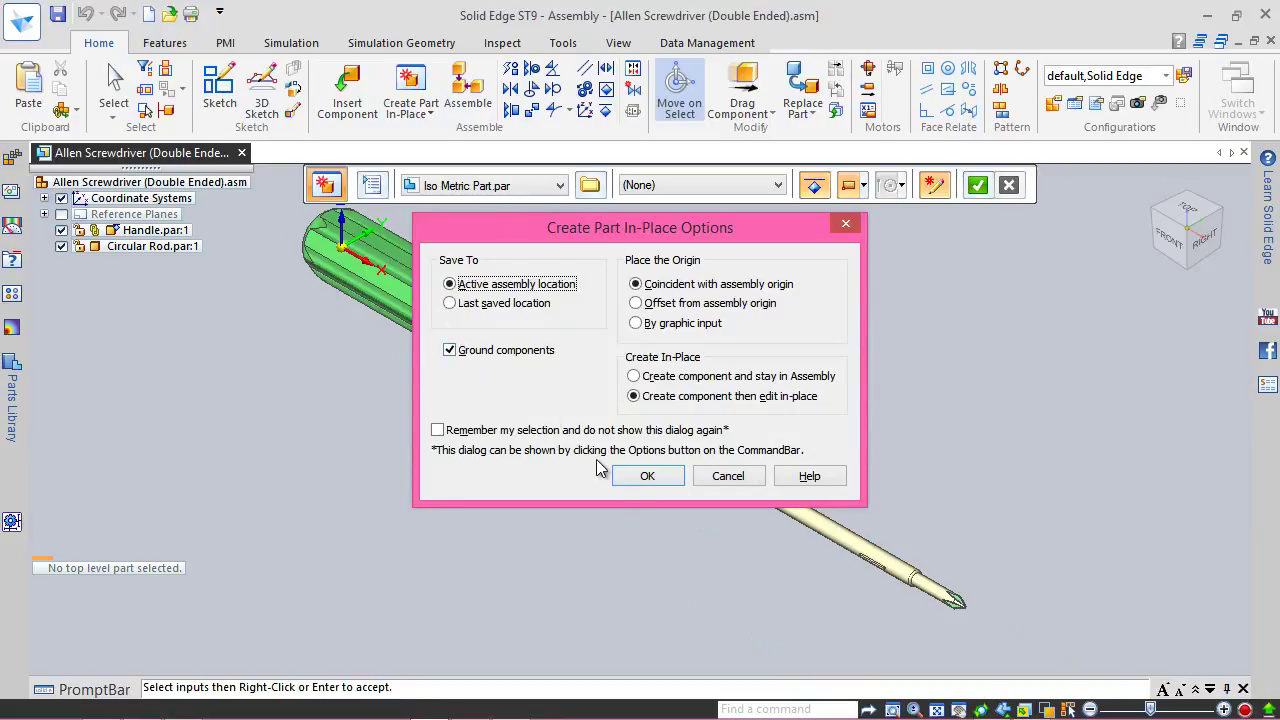
click(647, 476)
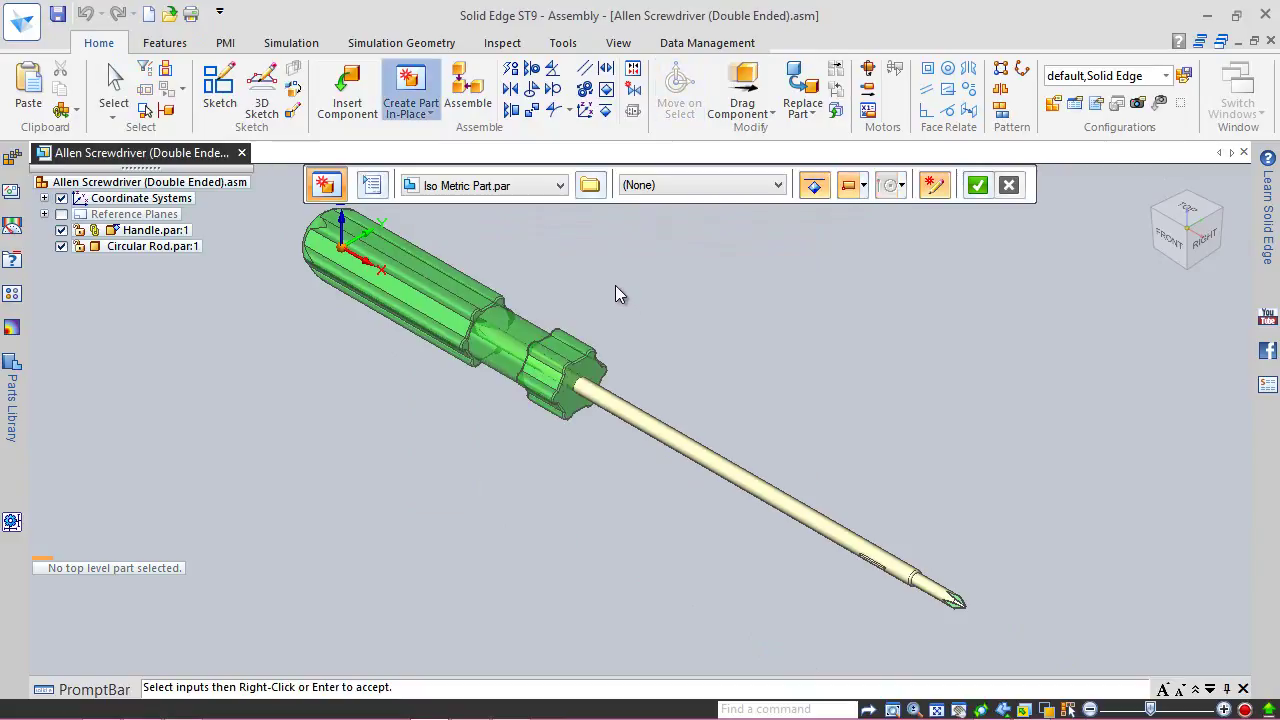
click(373, 187)
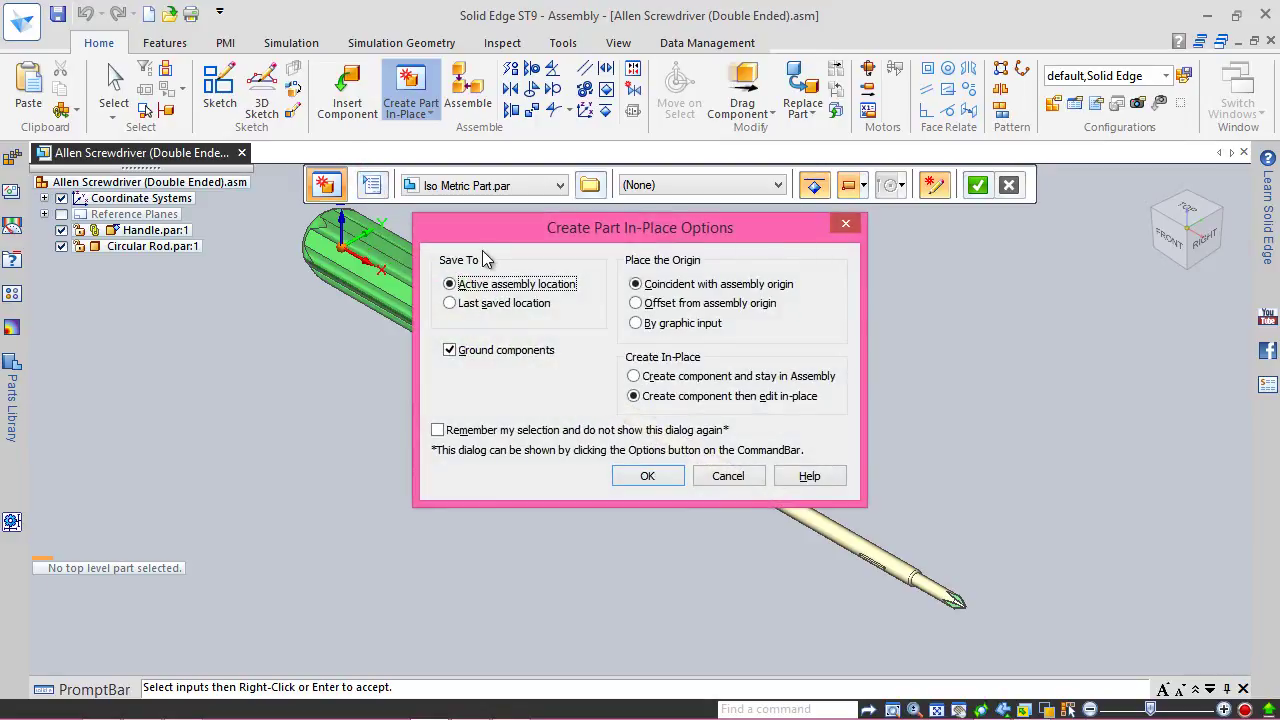
click(727, 476)
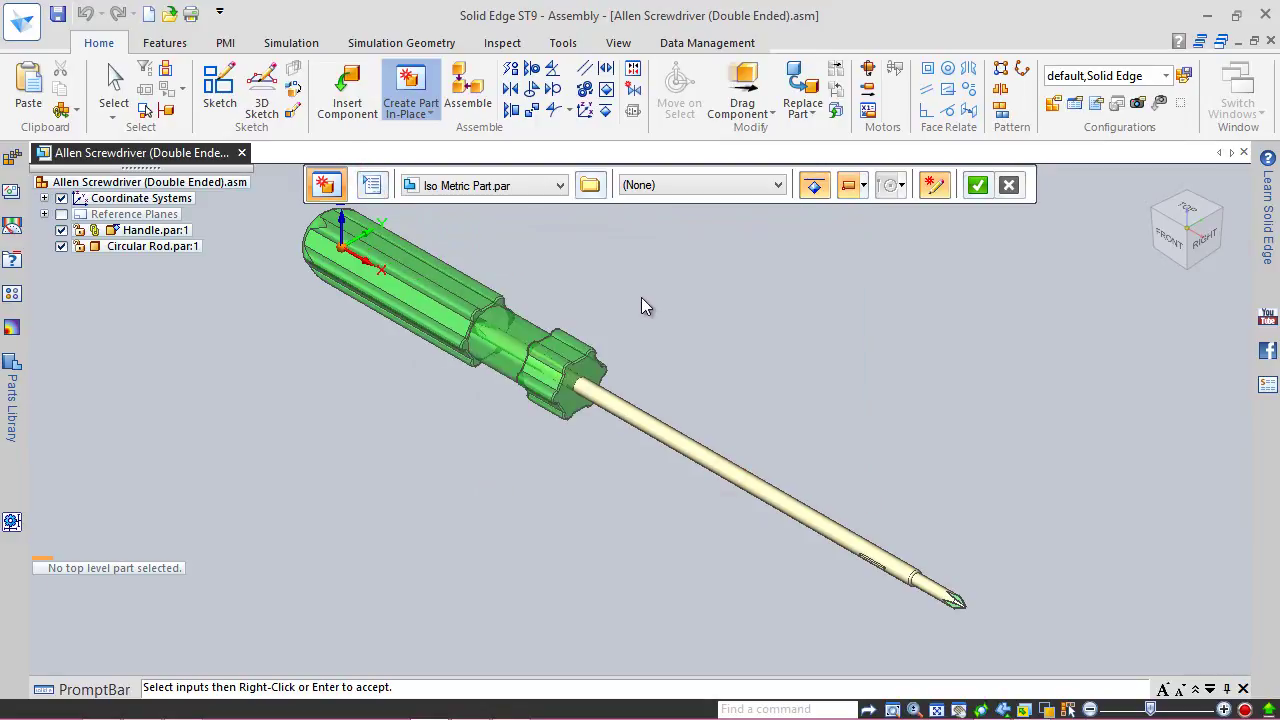
Step: Choose the ANSI Inch template "ansi inch part.par" for the new in-place part
click(588, 186)
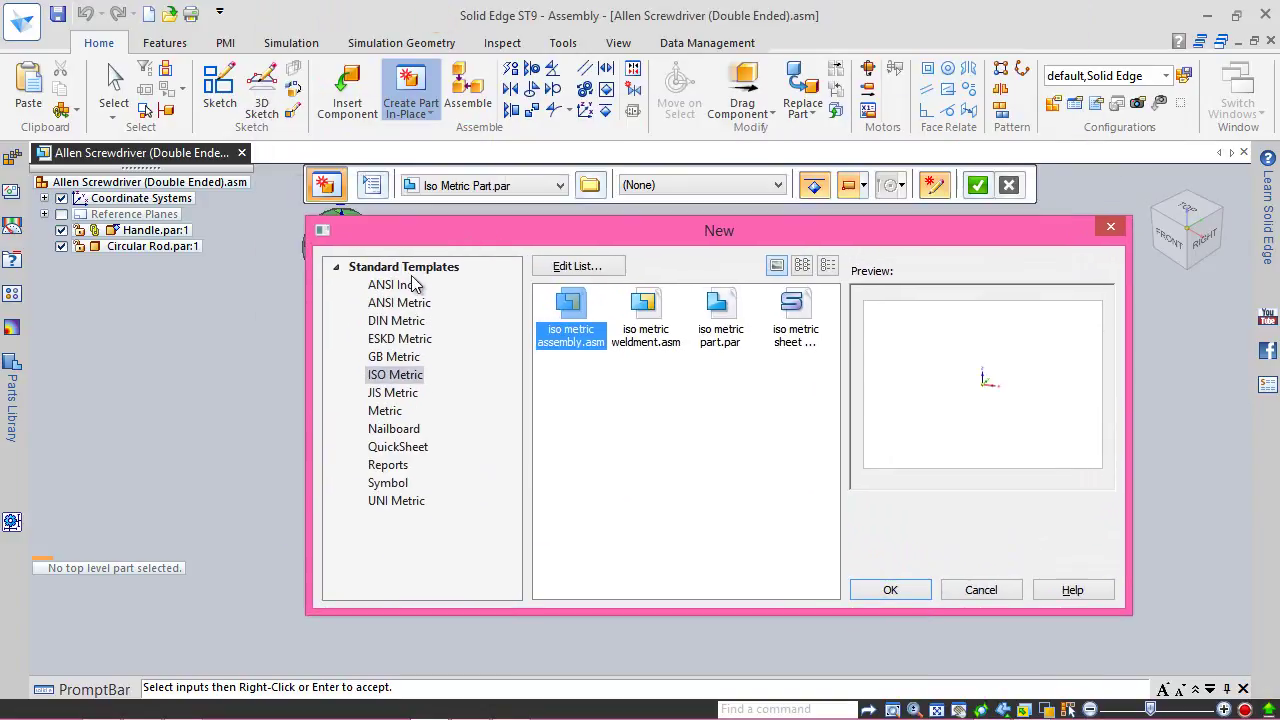
click(402, 285)
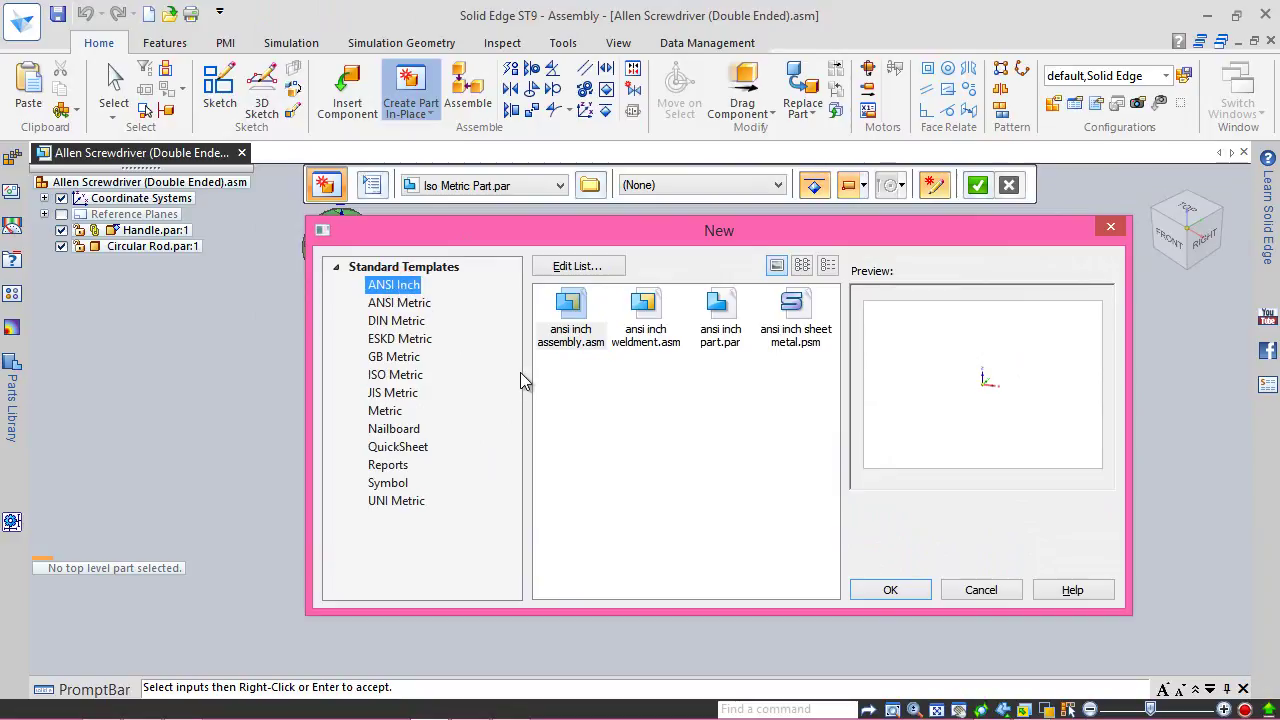
click(716, 312)
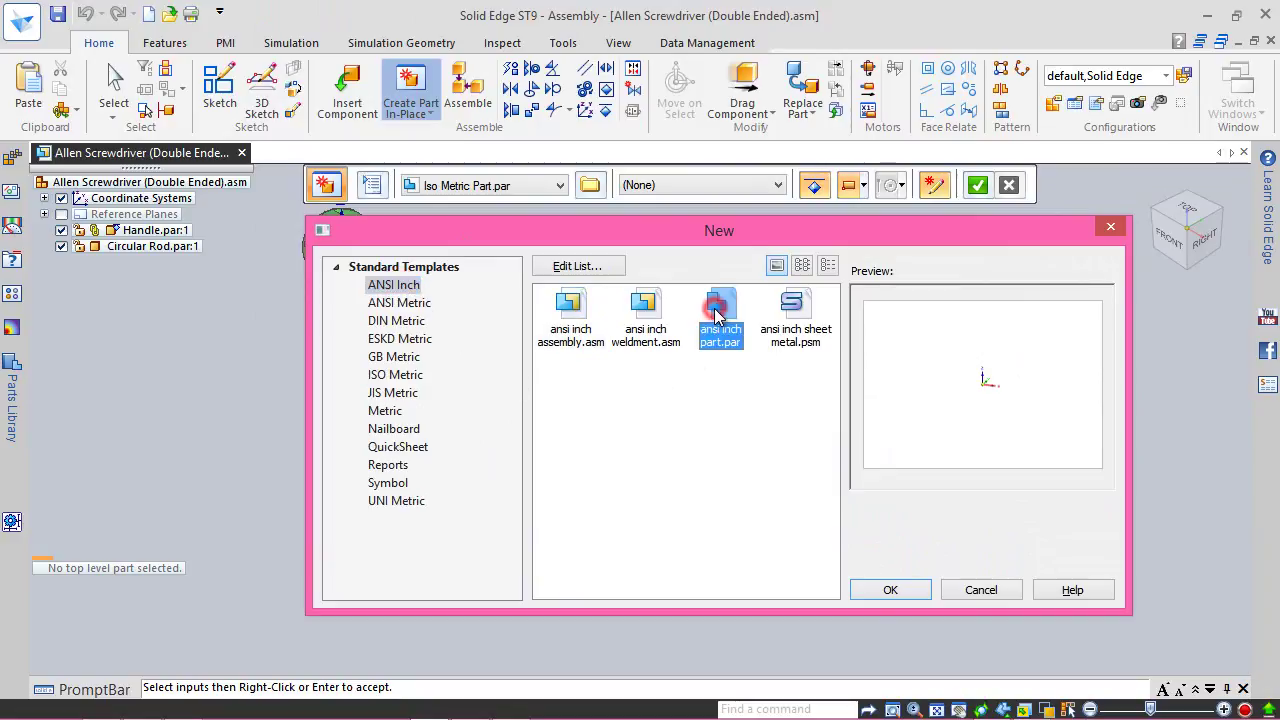
click(890, 589)
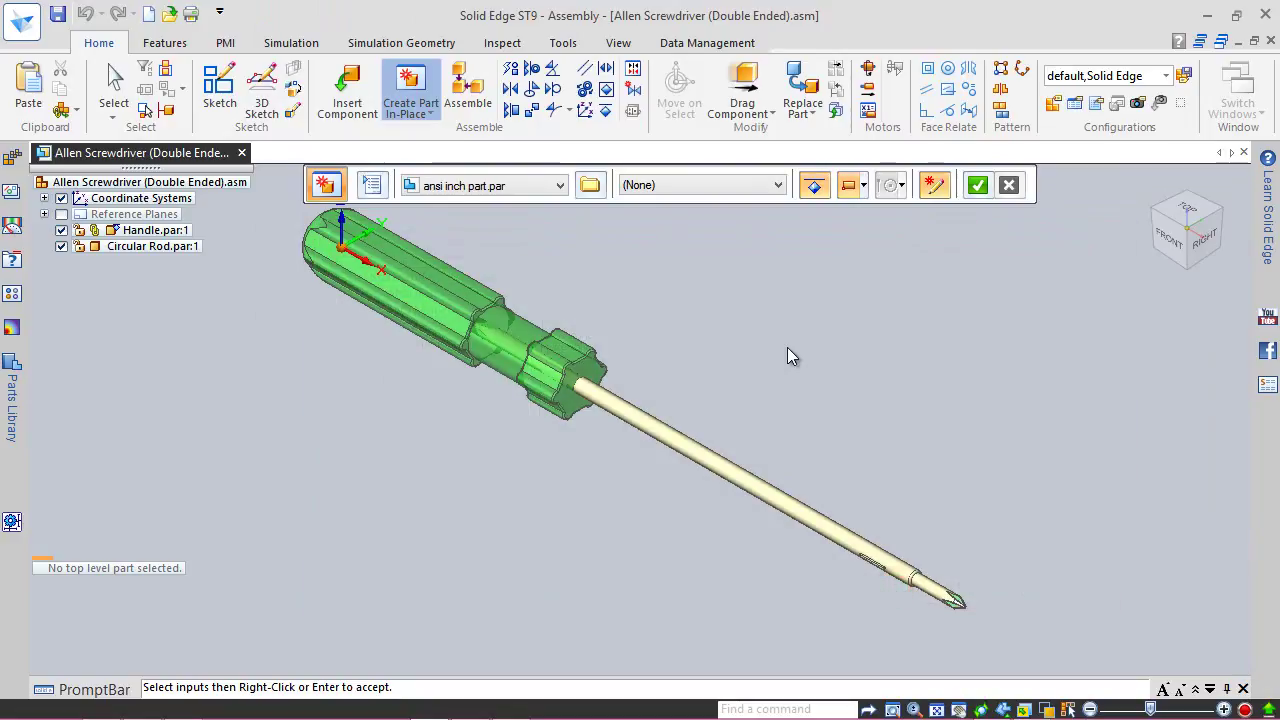
Step: Create the in-place part with the file name Sleeve, then return to the assembly
click(977, 186)
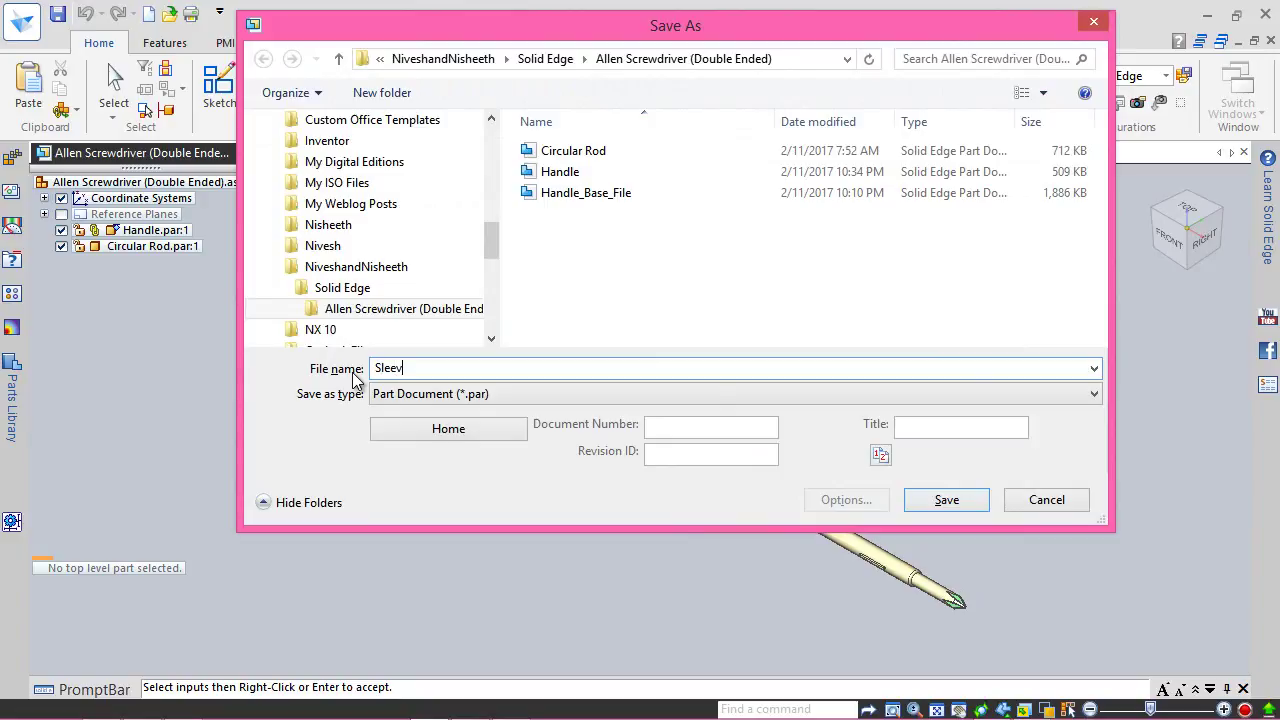
click(945, 499)
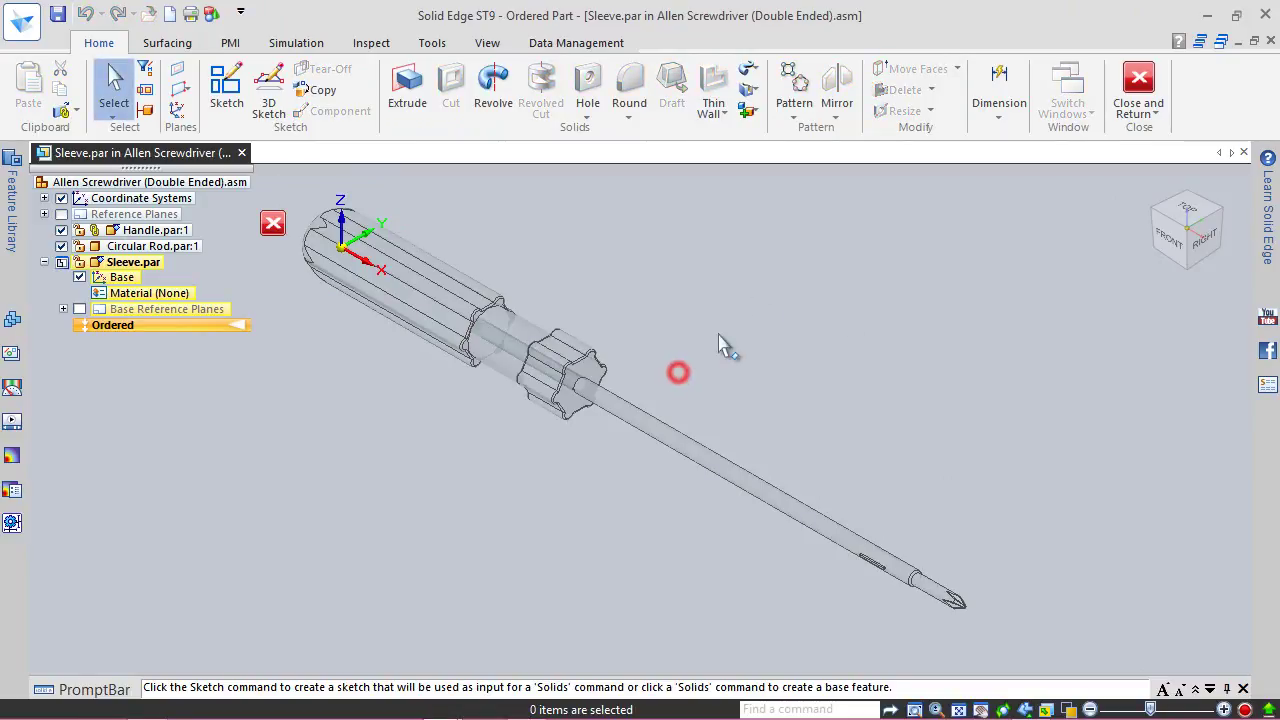
click(1140, 85)
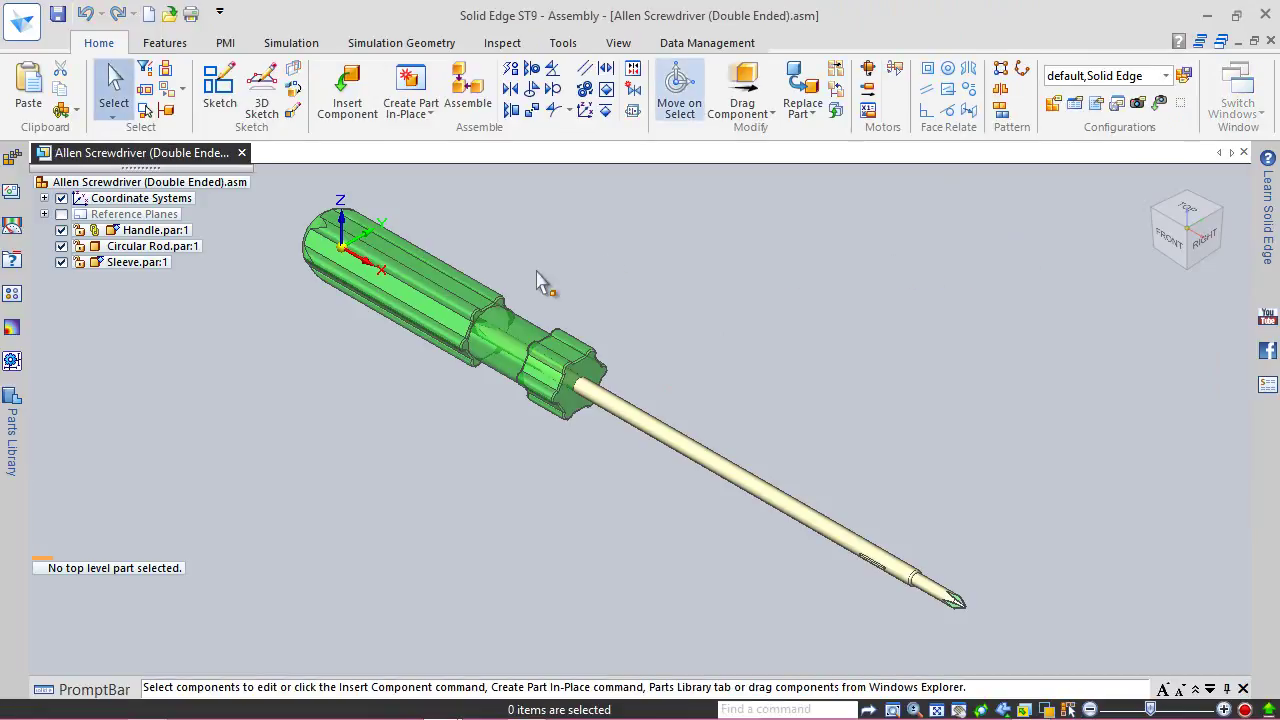
Step: Edit the handle in place and paint its copied body feature with the Green (dull) style
double_click(451, 298)
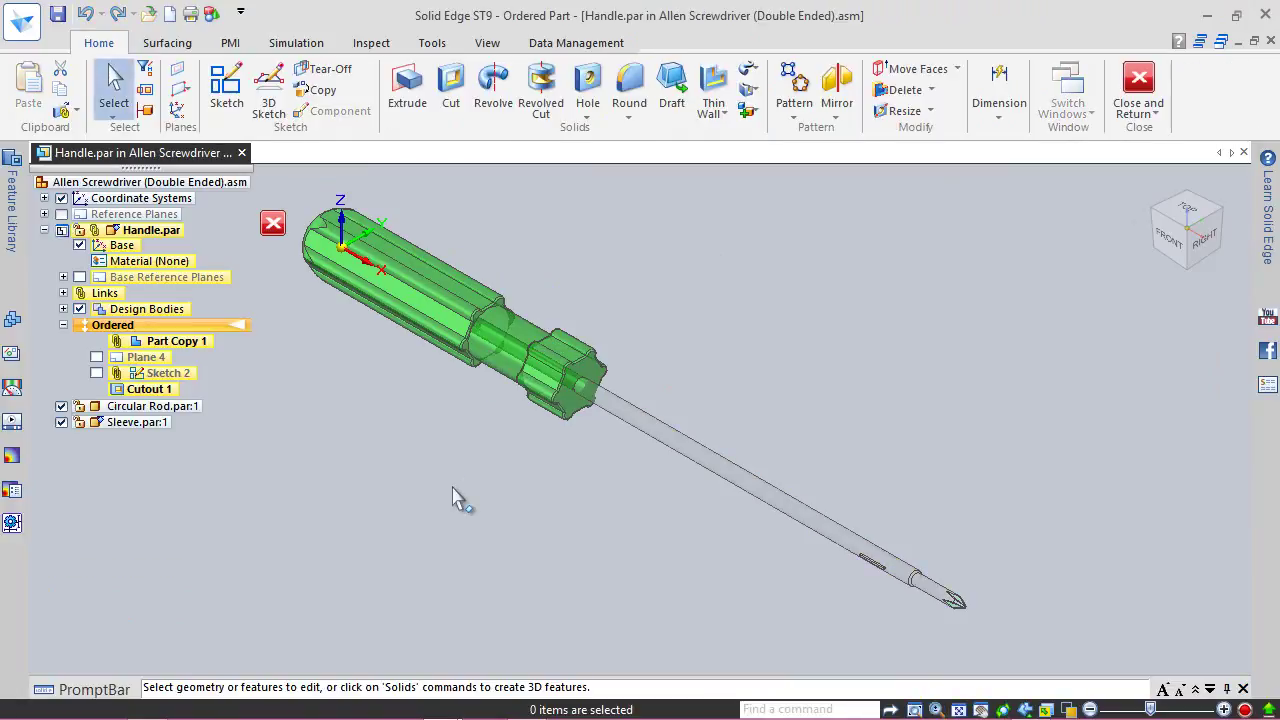
click(487, 43)
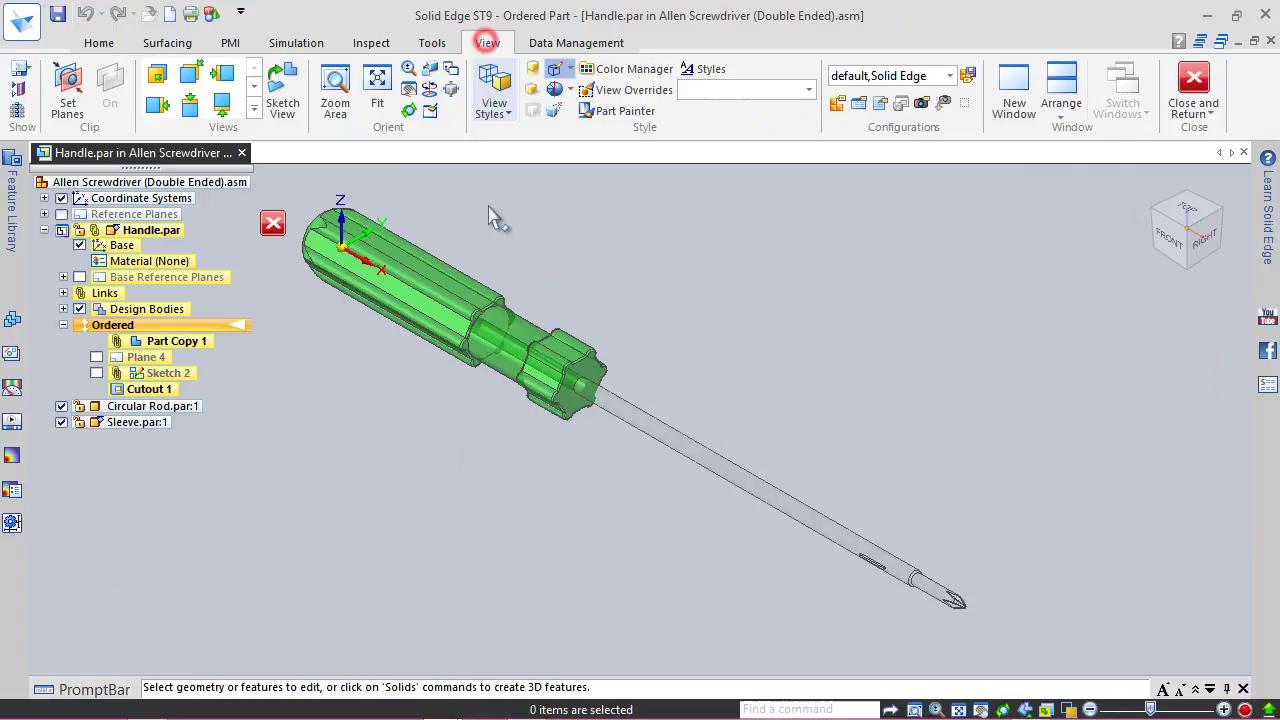
click(634, 116)
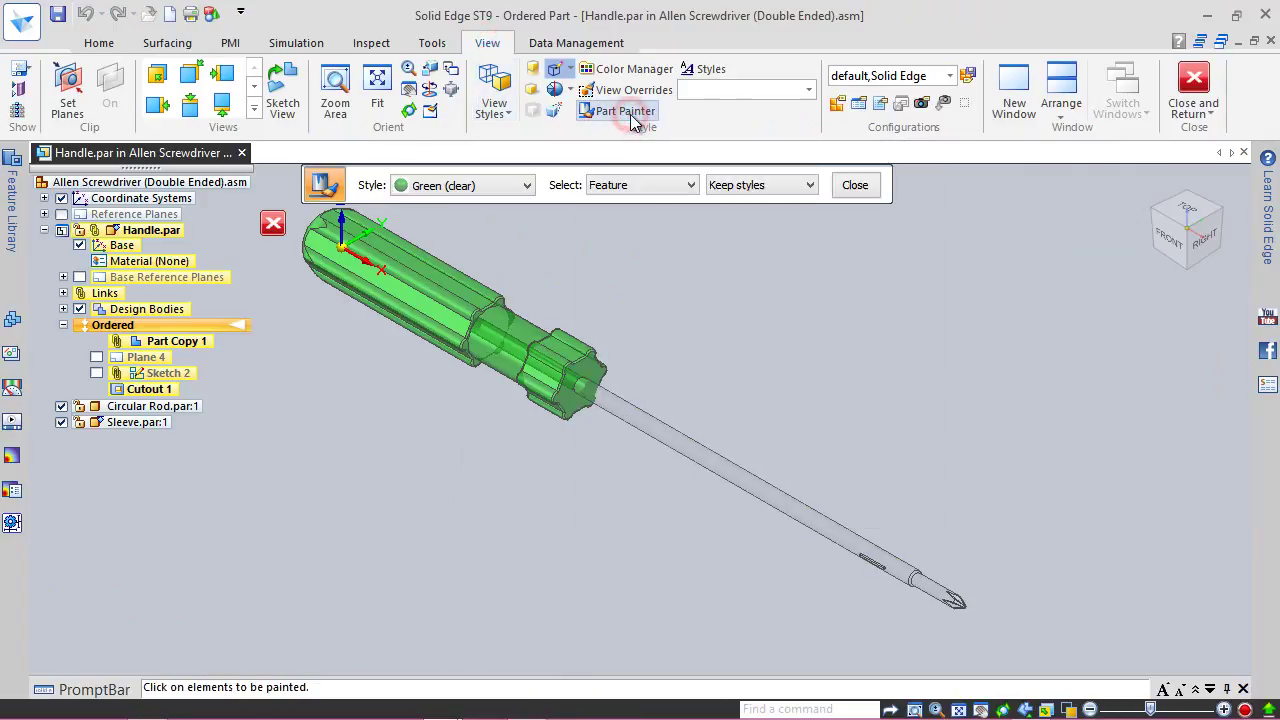
click(529, 186)
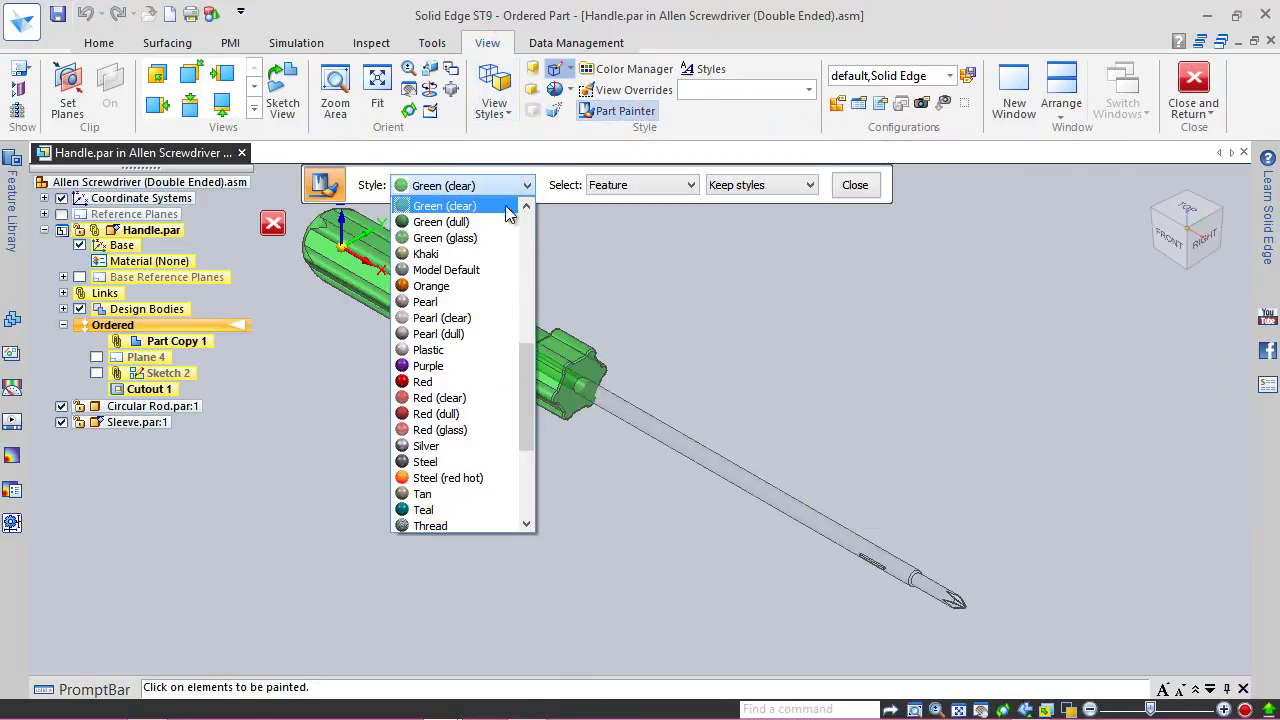
click(497, 221)
click(436, 284)
click(855, 186)
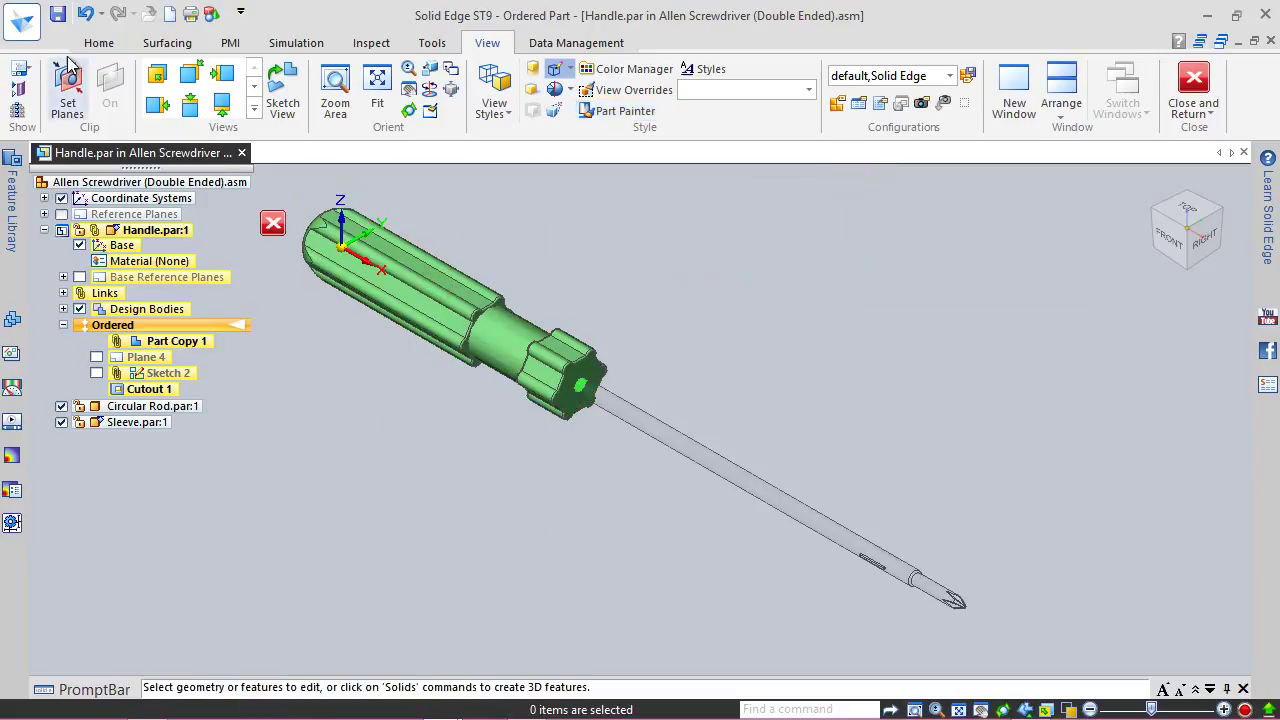
Step: Set the arc smoothness to 10 in the view options of the handle part
click(22, 20)
click(52, 425)
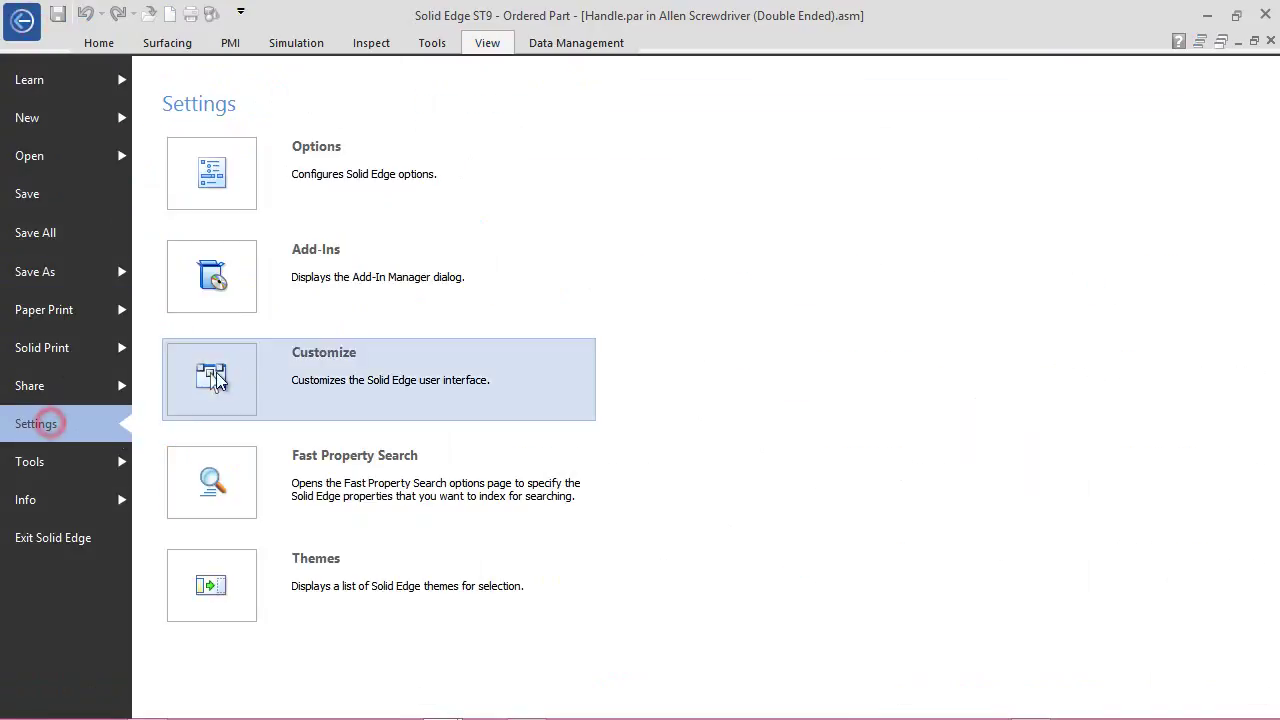
click(290, 165)
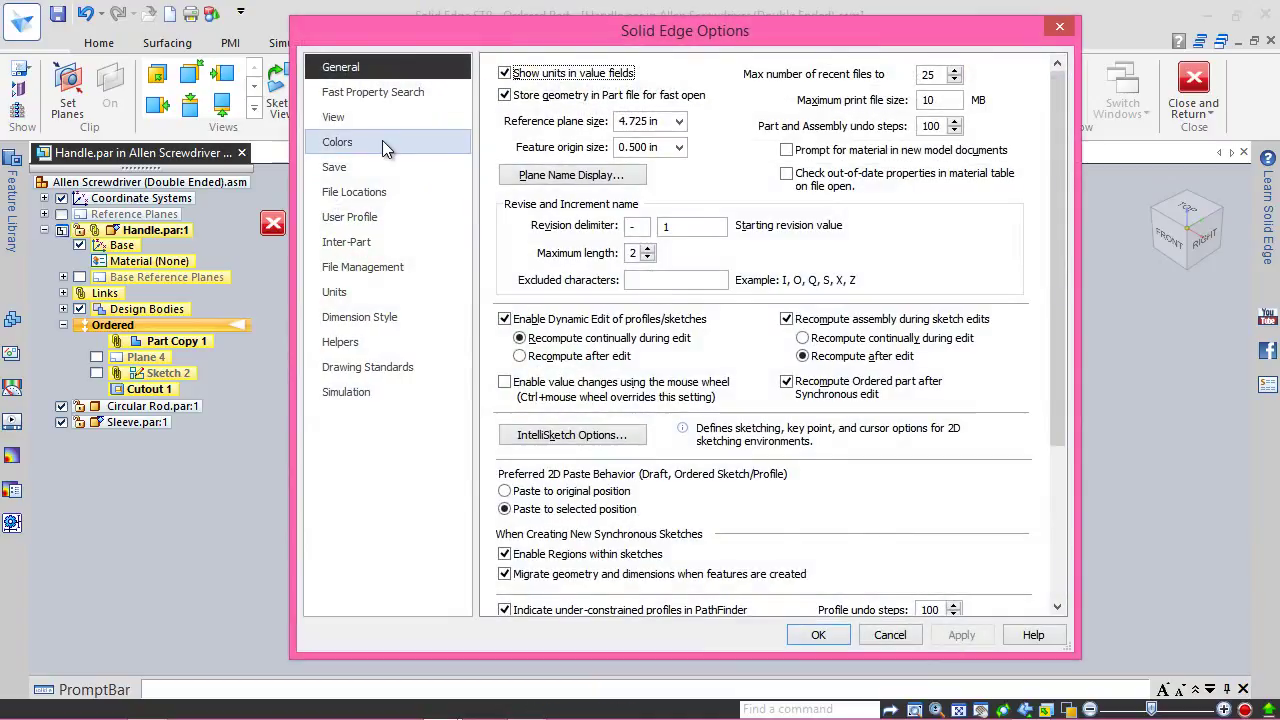
click(370, 120)
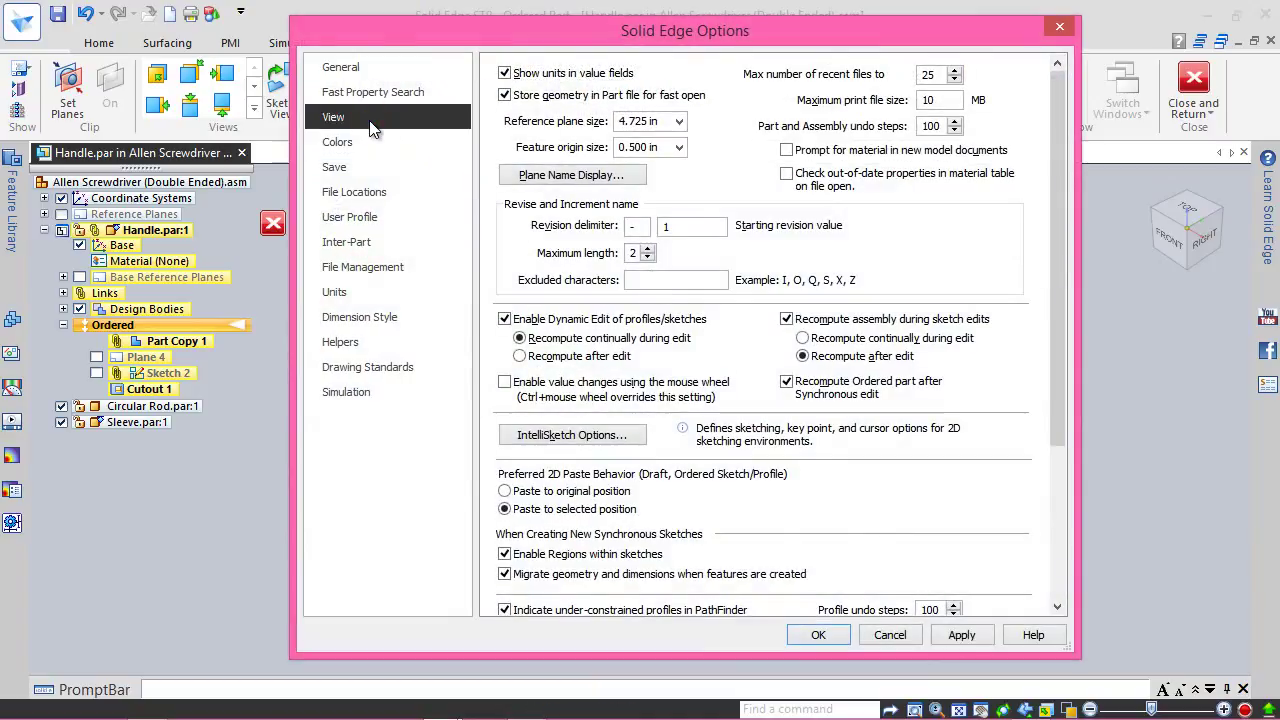
click(515, 241)
click(520, 376)
click(818, 636)
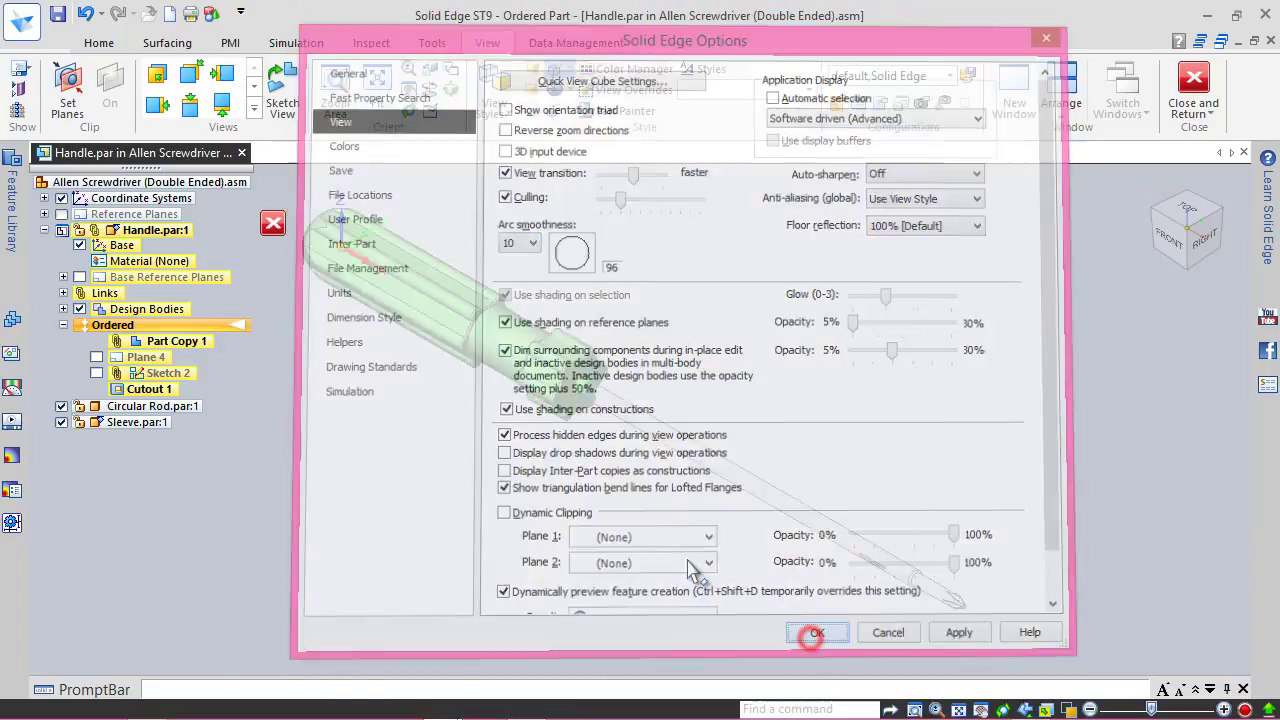
Step: Start a sketch on the flat end face of the handle around the rod socket, viewed from the right
click(108, 43)
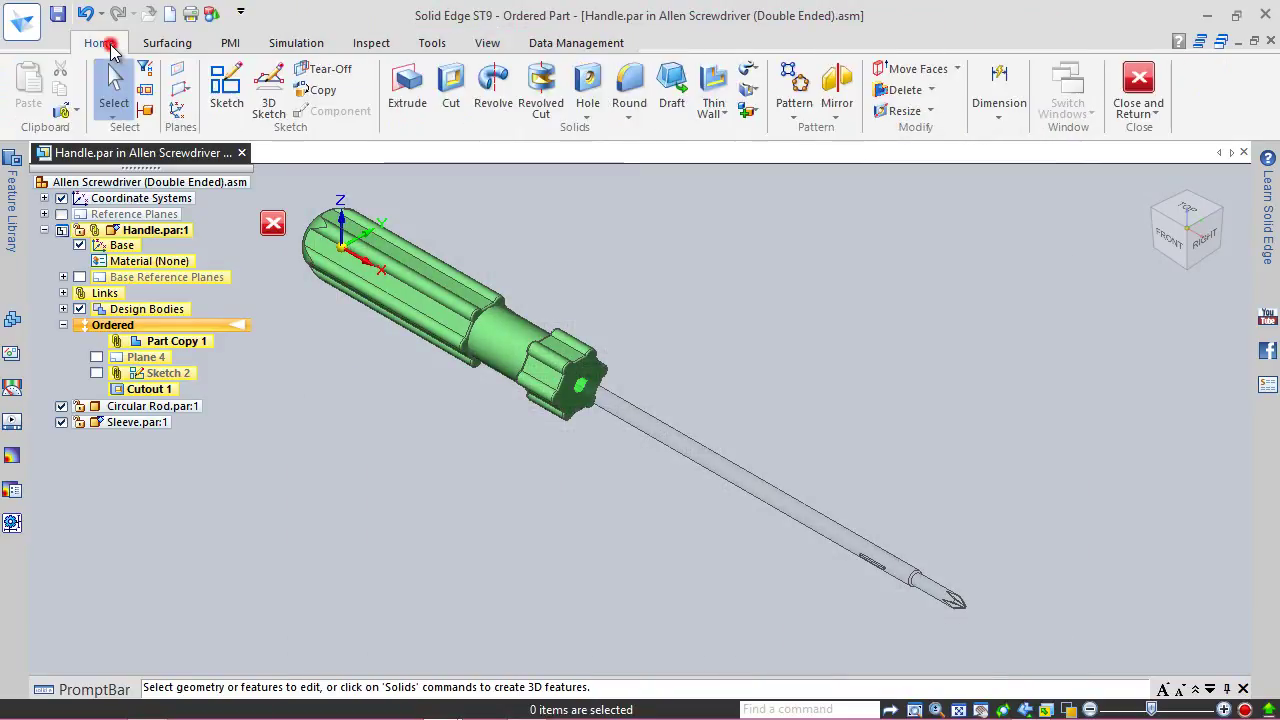
click(226, 88)
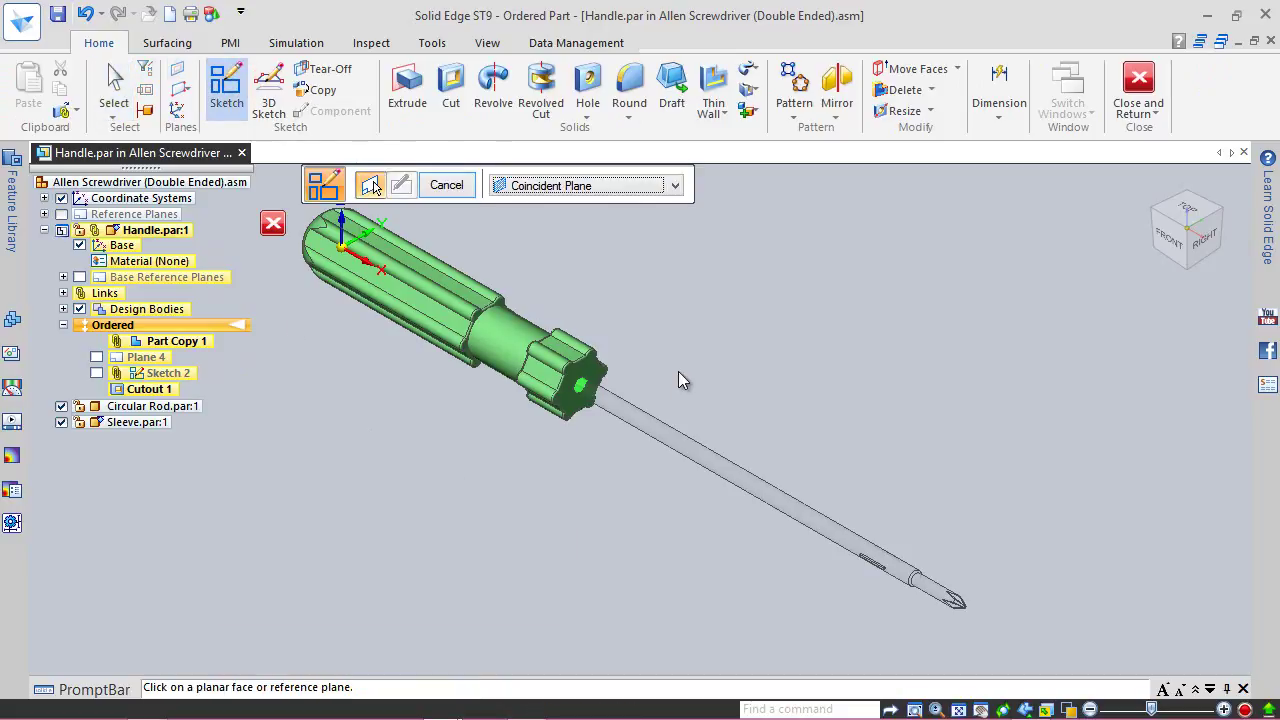
scroll(645, 350, up, 5)
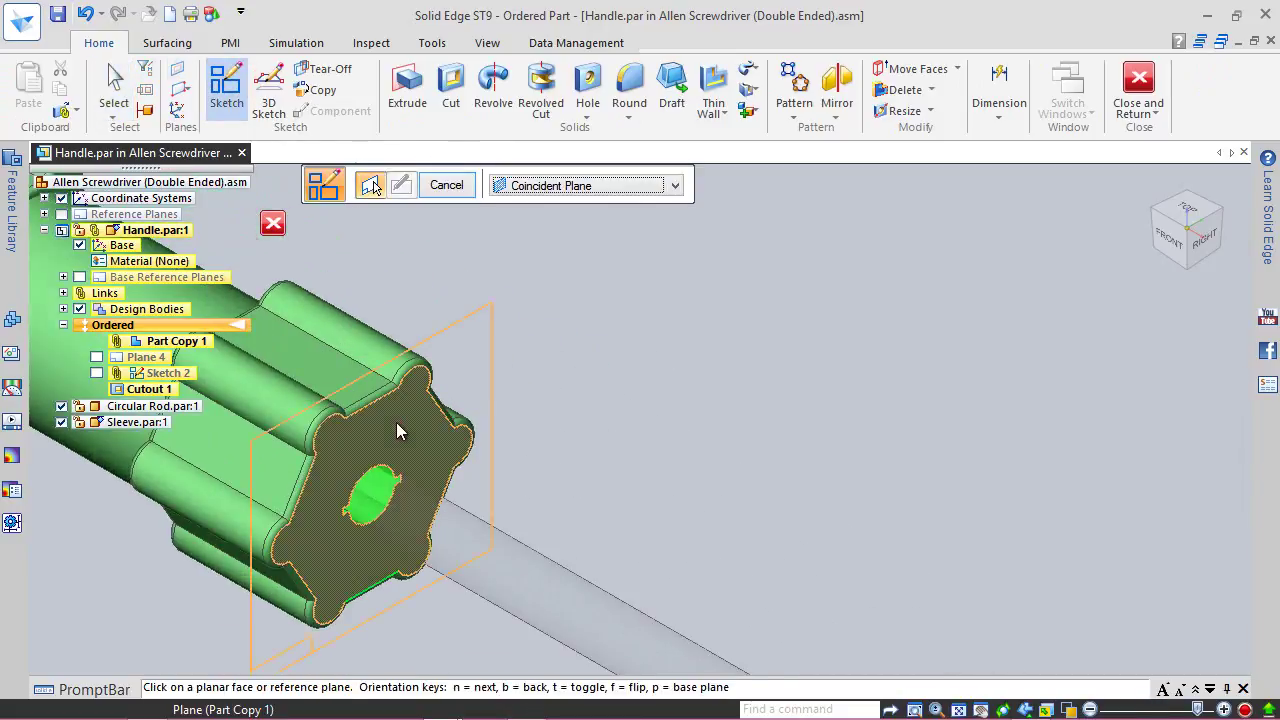
click(396, 424)
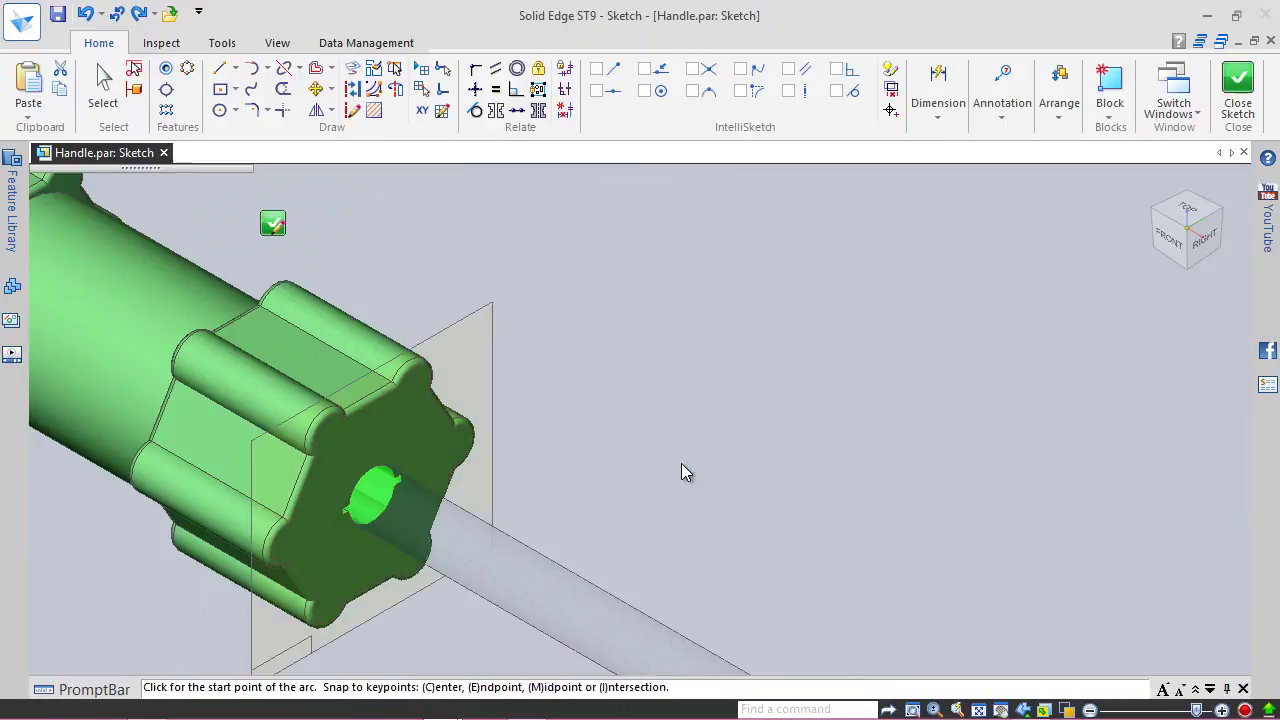
click(1205, 238)
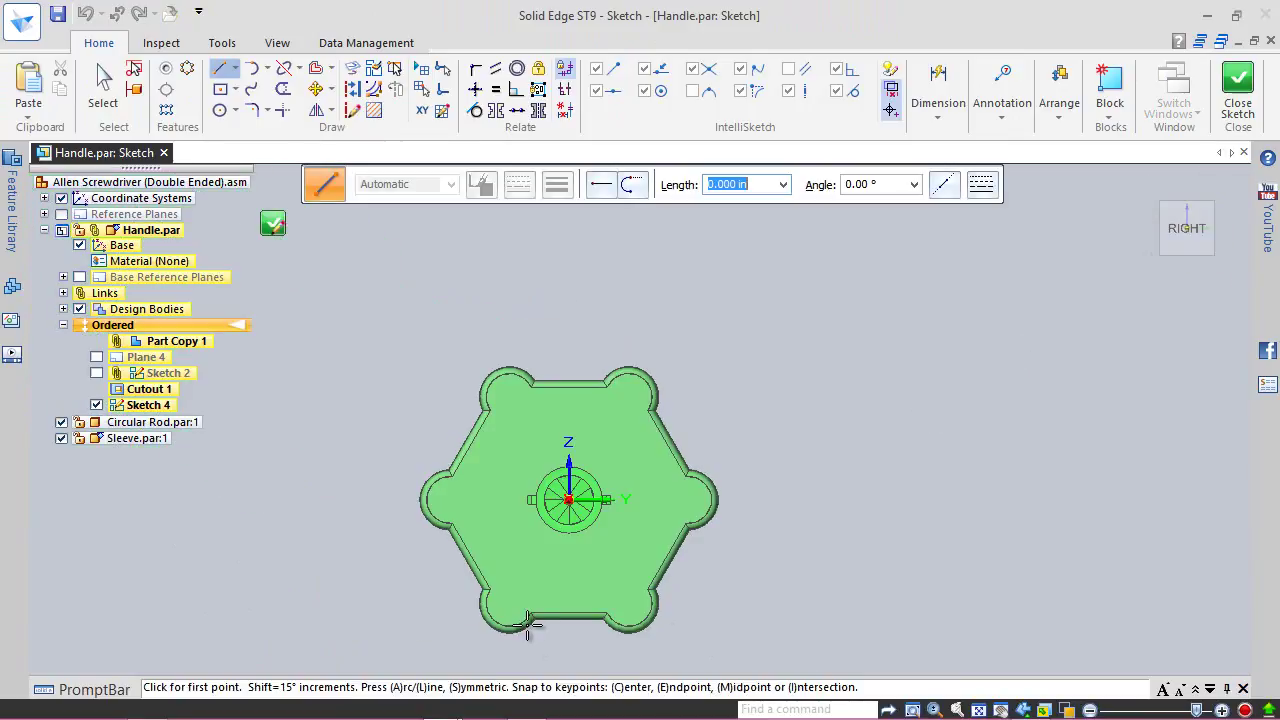
scroll(486, 523, up, 3)
key(Escape)
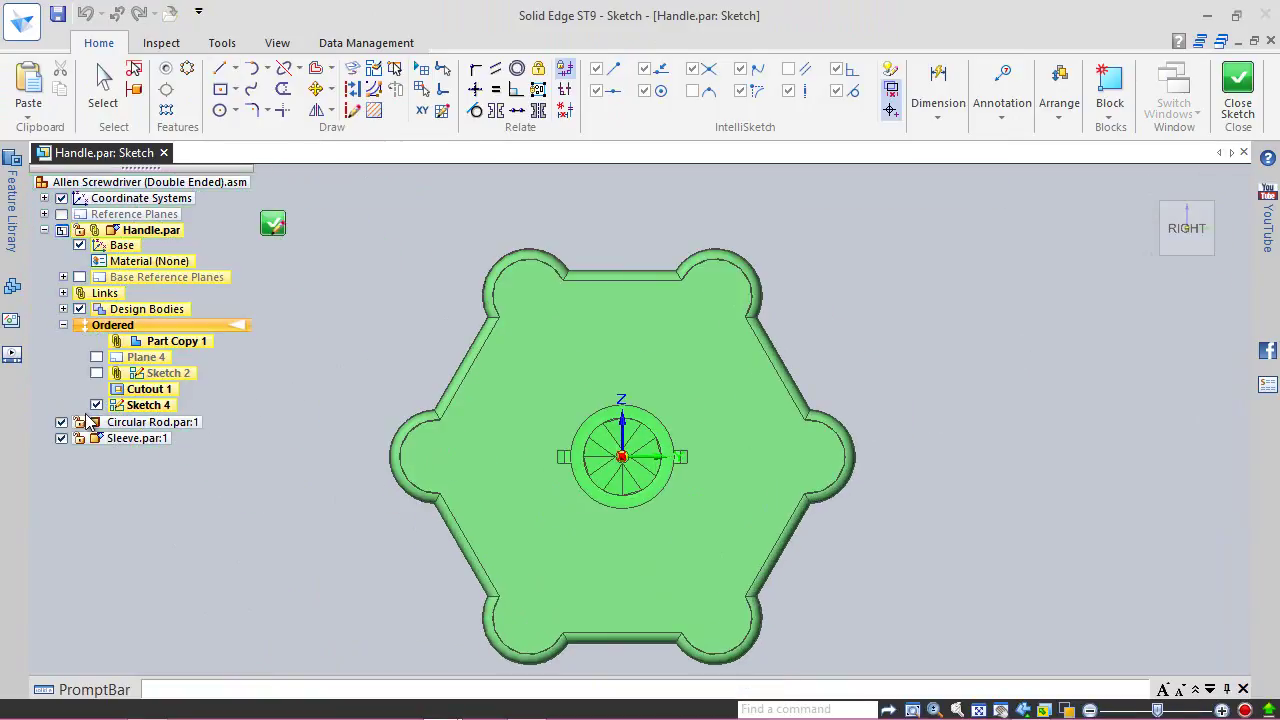
Step: Hide the circular rod component so the socket opening is unobstructed, and leave the Line command
key(l)
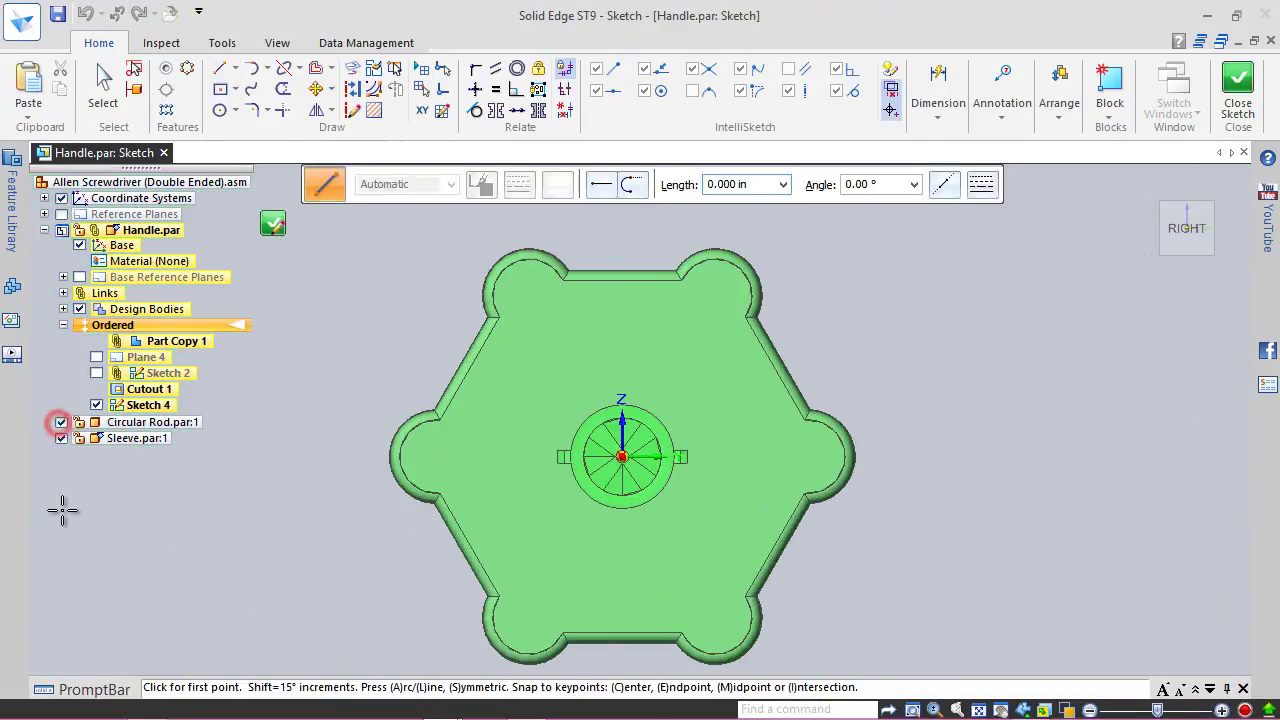
click(61, 422)
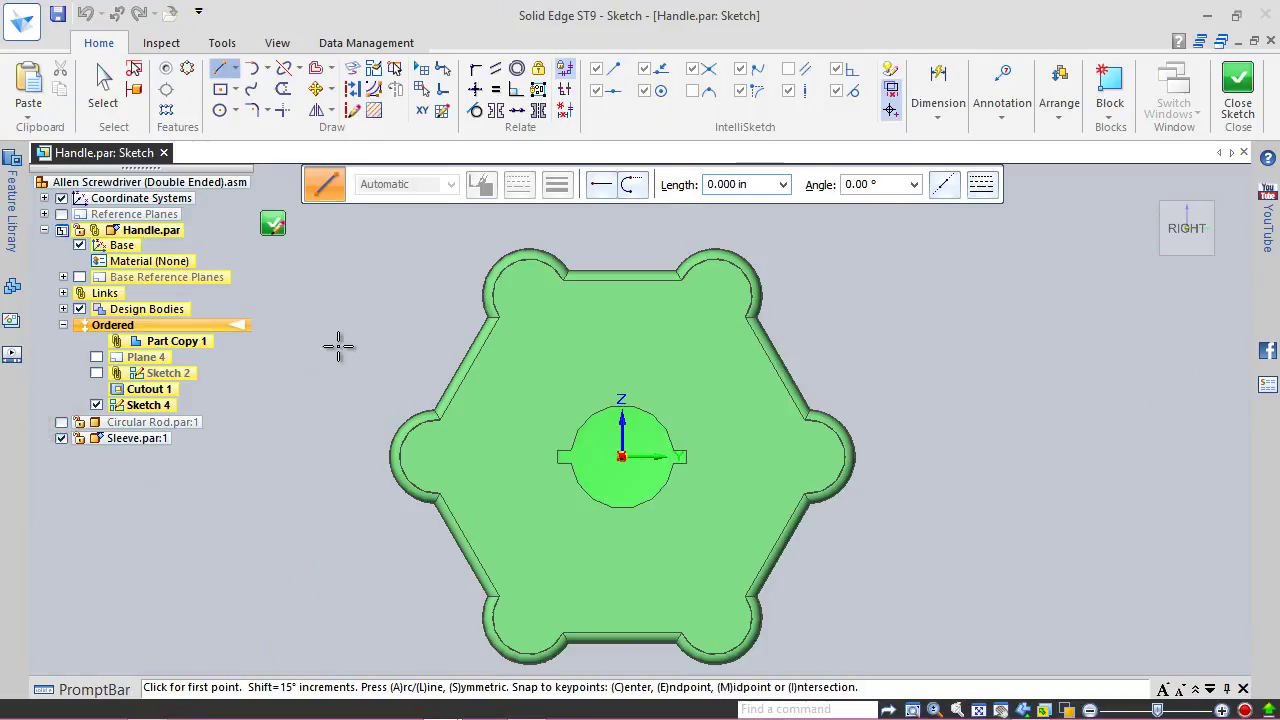
key(Escape)
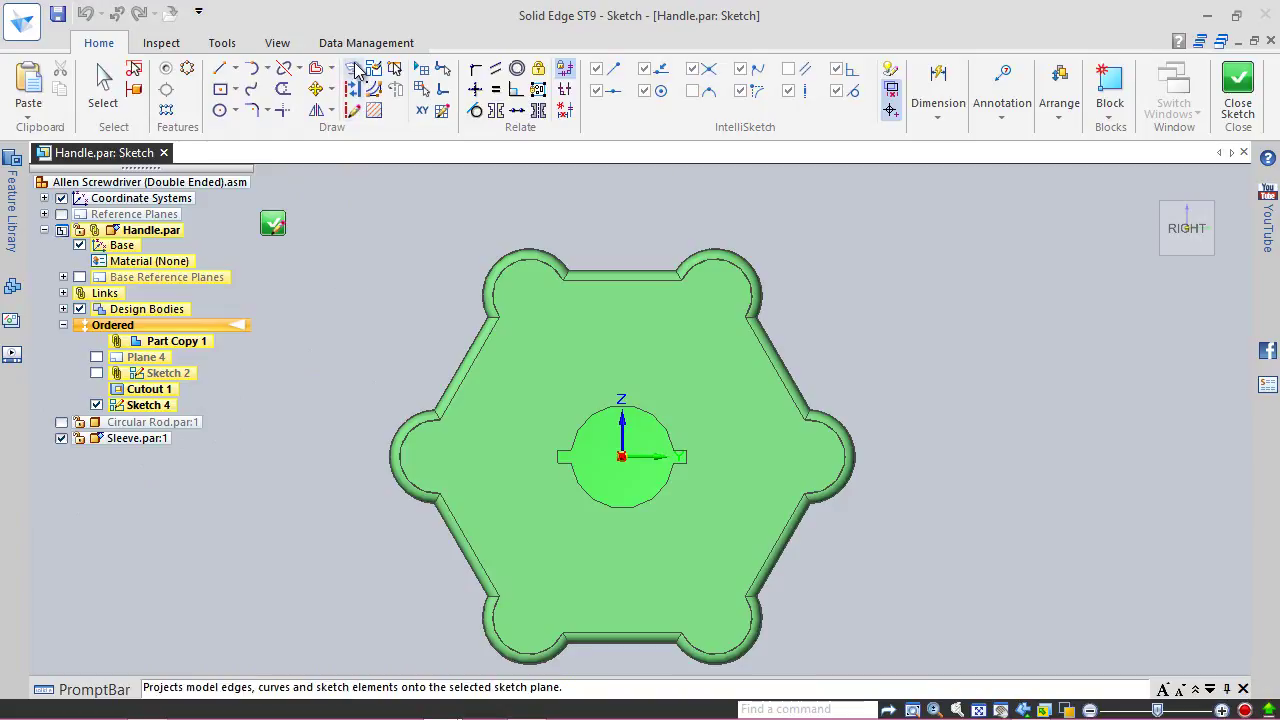
Step: Project the handle's end face with its internal loops onto the sketch, keeping the associative projection options
click(356, 70)
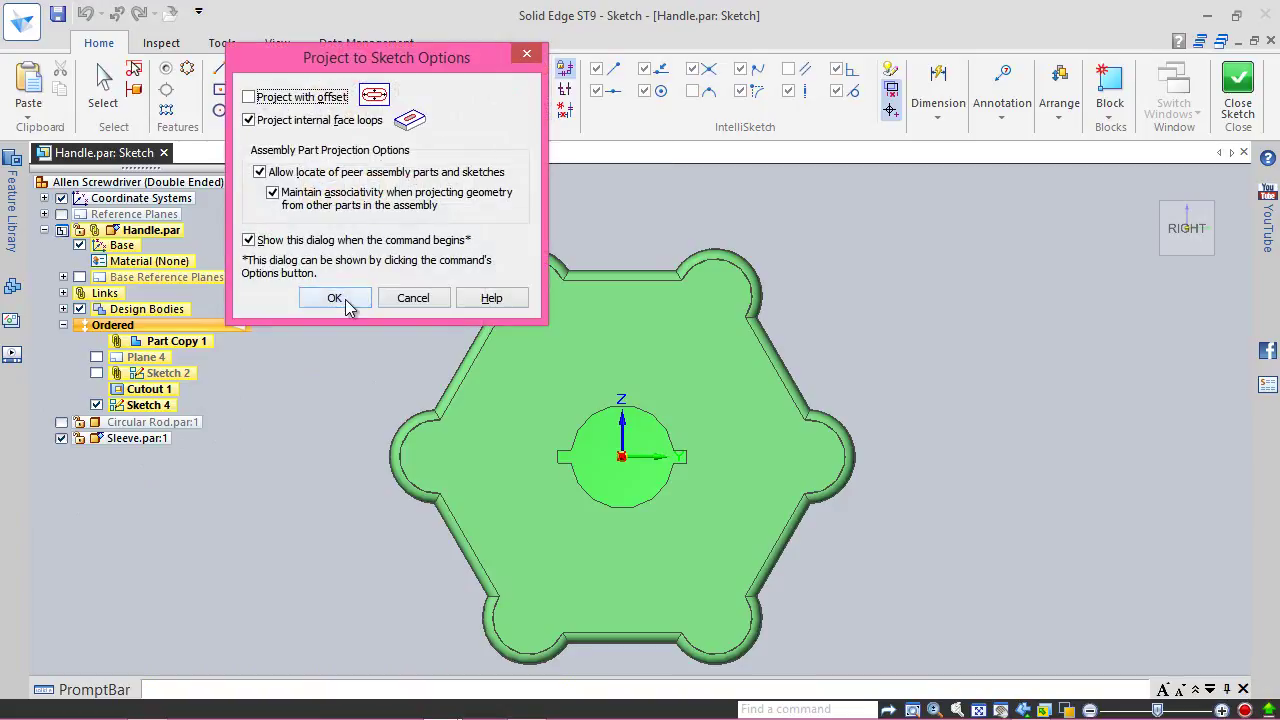
click(336, 299)
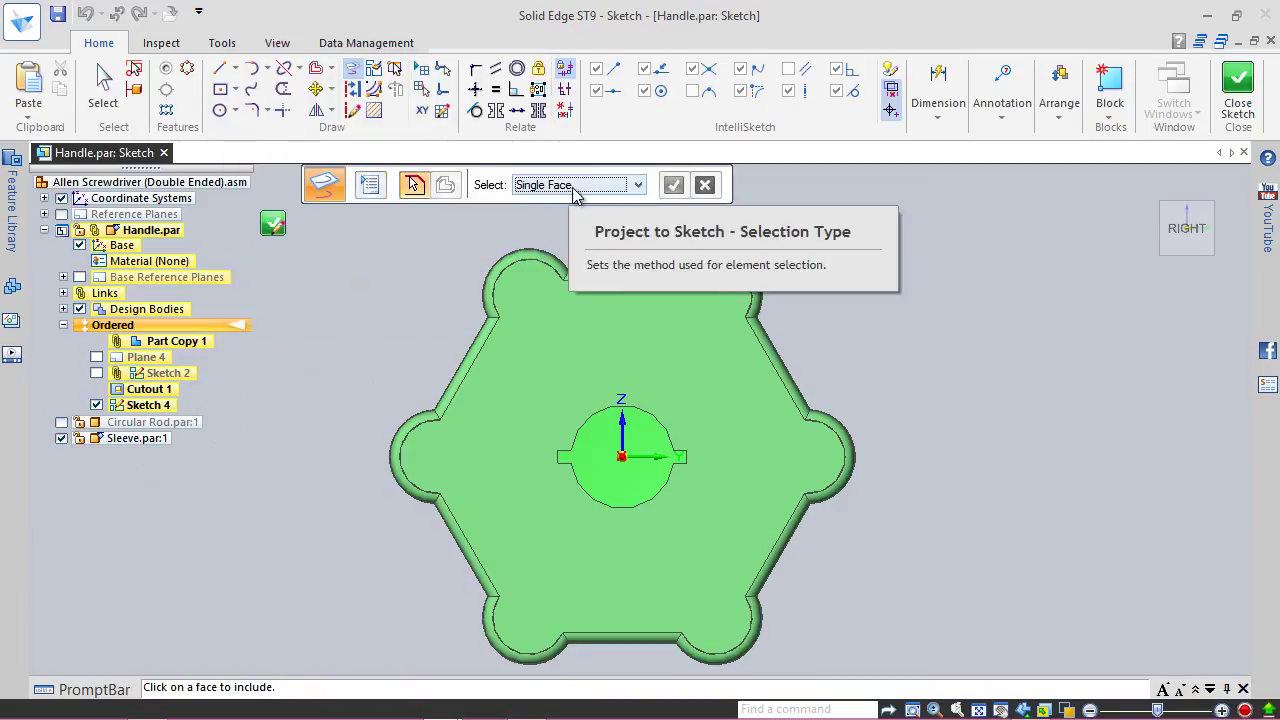
click(554, 323)
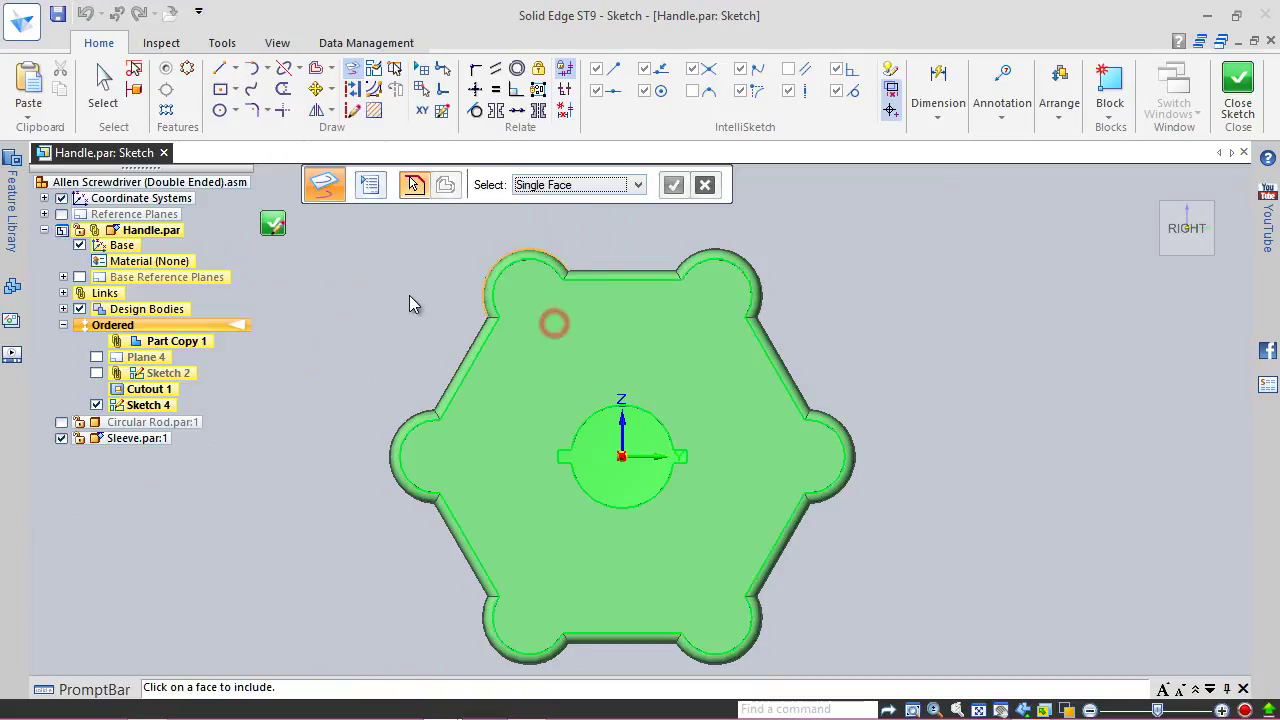
key(Return)
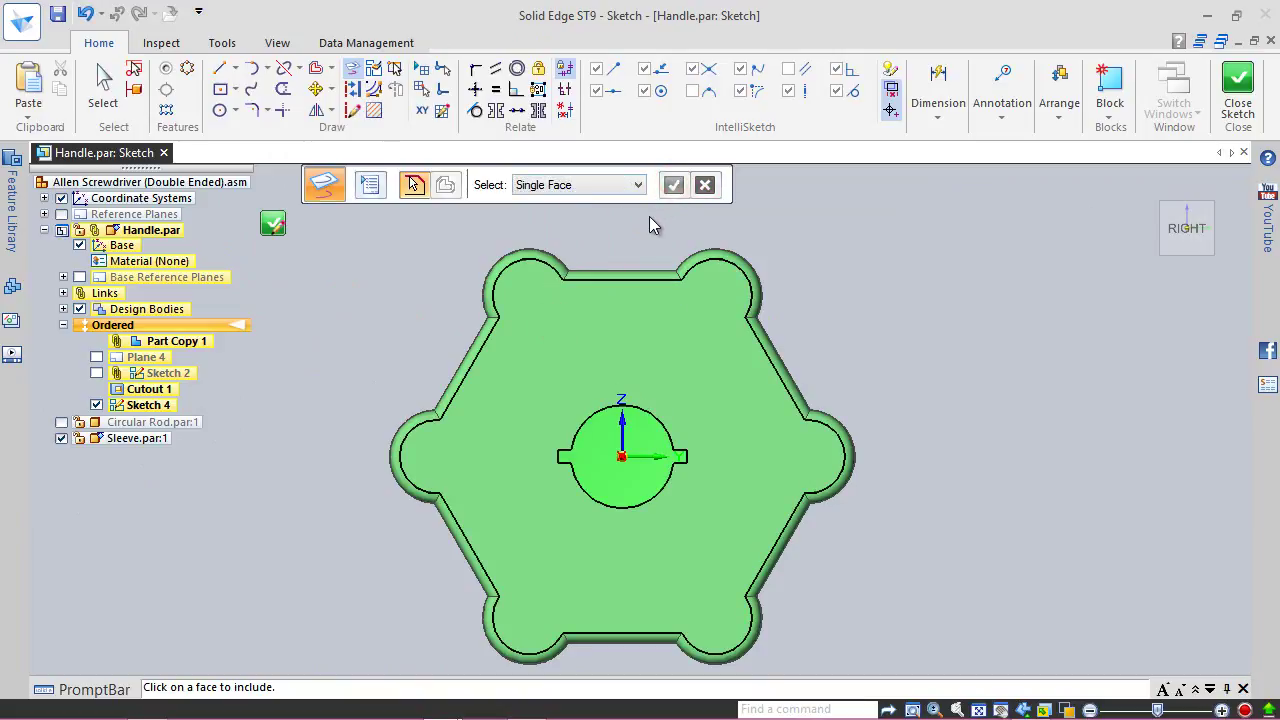
Step: Convert the projected outer profile and socket outline to construction geometry by chain selection
click(355, 90)
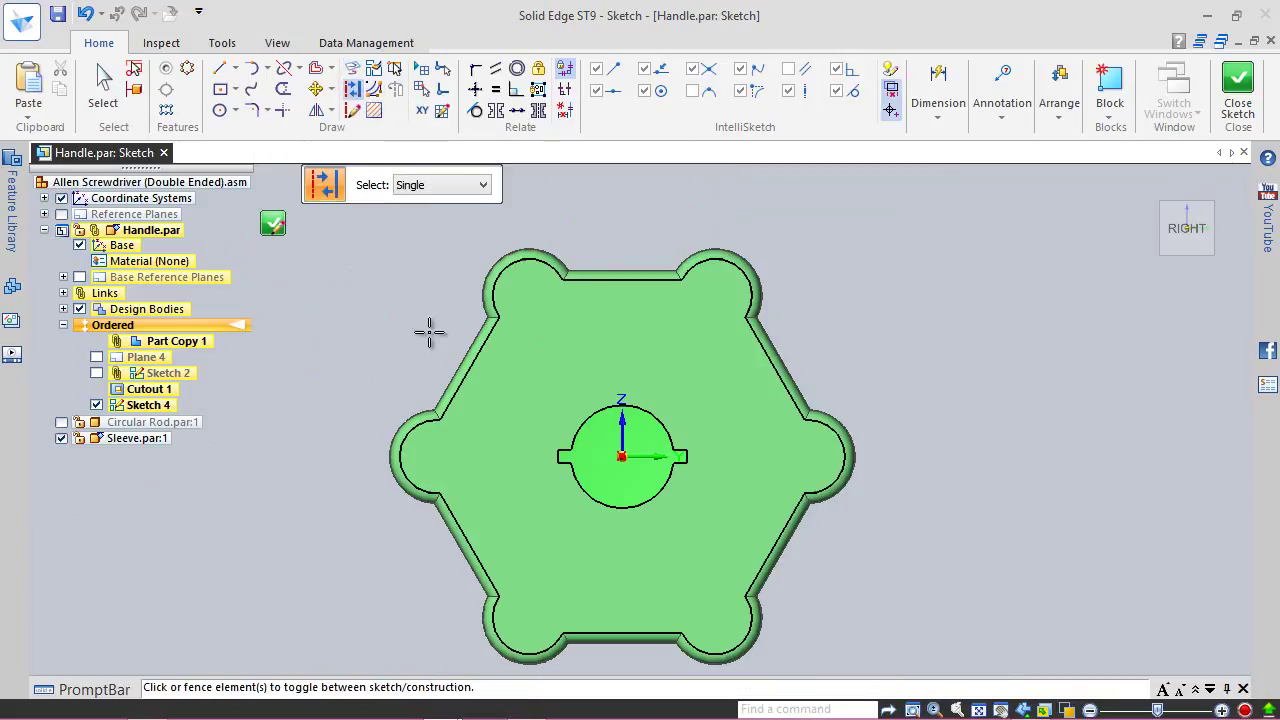
click(440, 187)
click(433, 215)
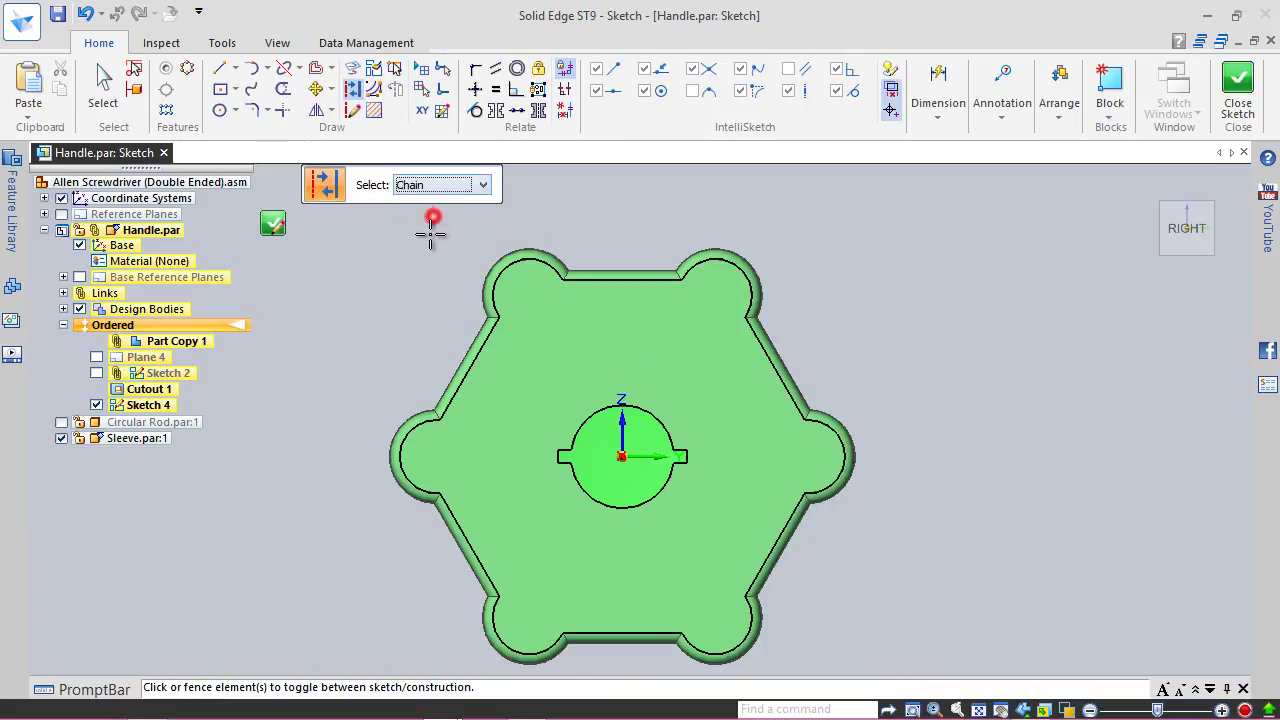
click(487, 352)
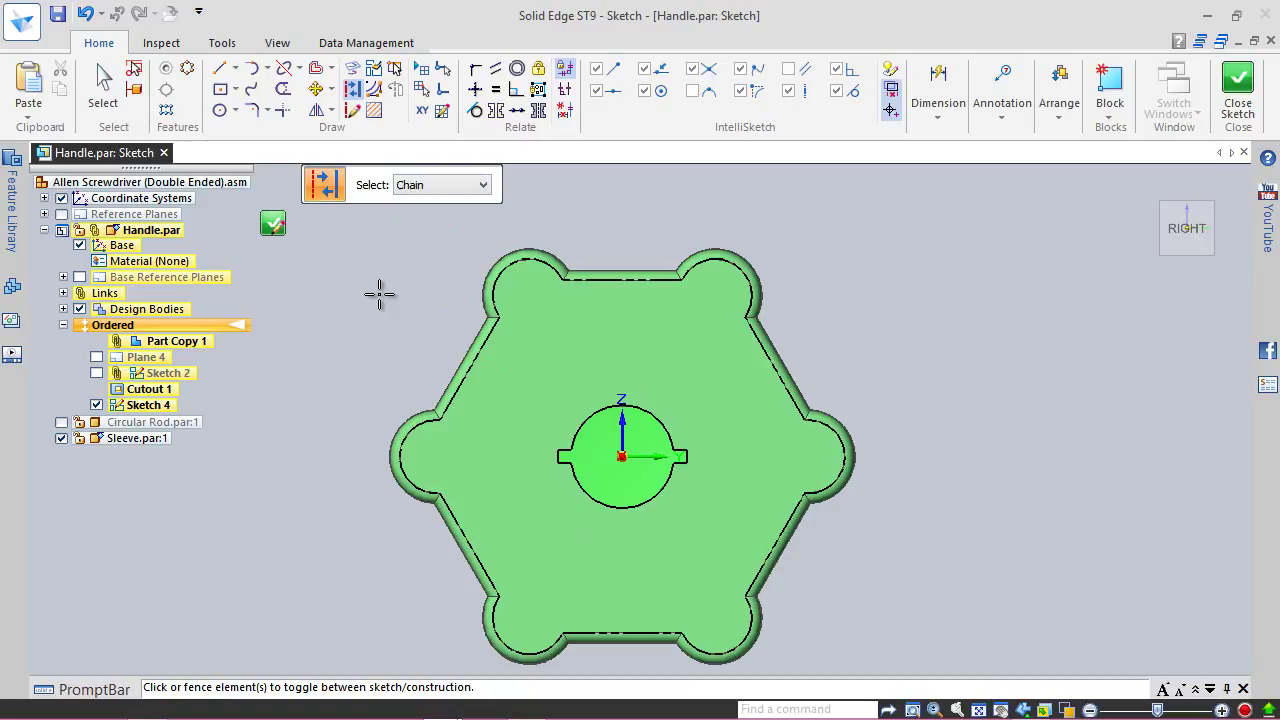
scroll(531, 491, up, 4)
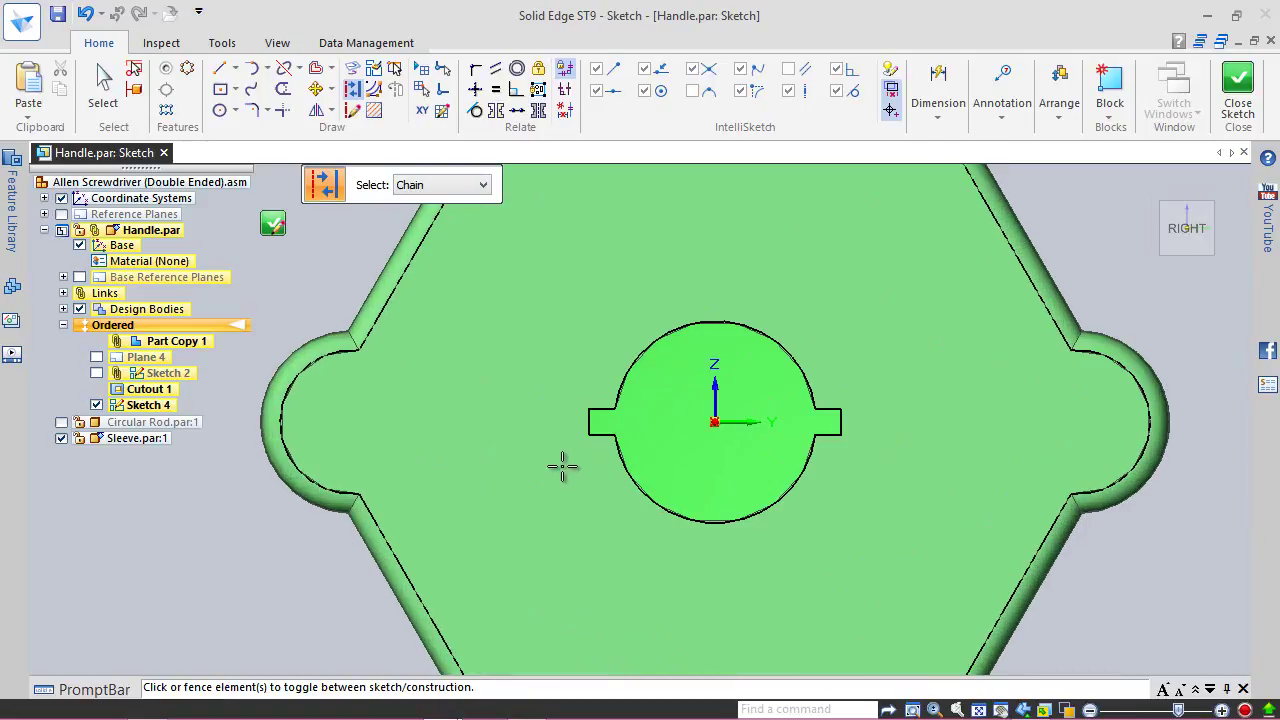
click(607, 404)
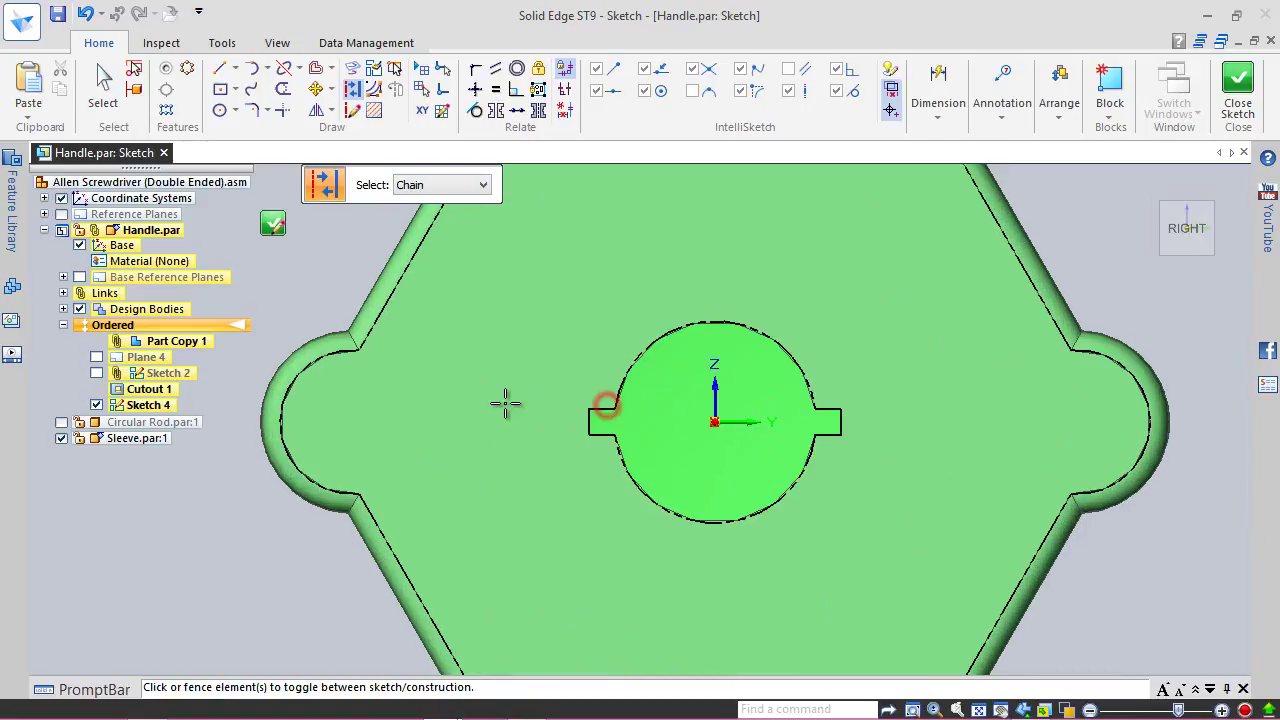
key(Escape)
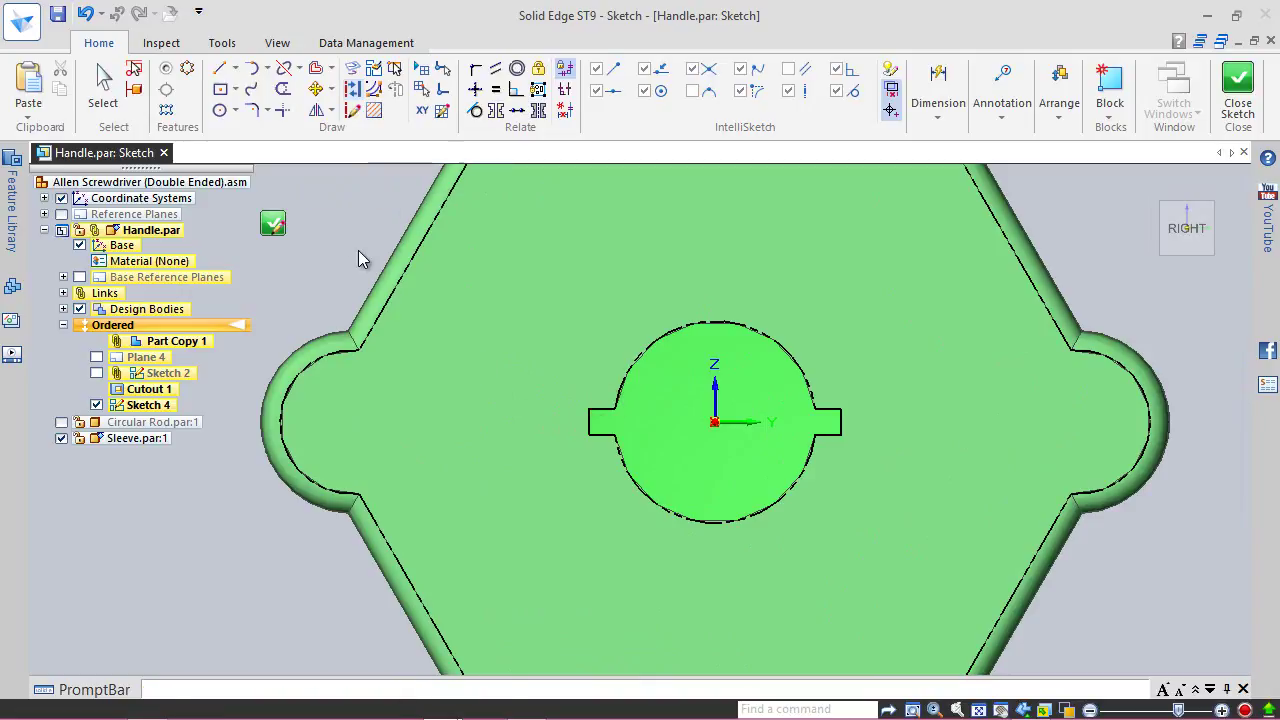
Step: Offset the complete socket outline outward by 0.031 in, including both side notches
click(316, 68)
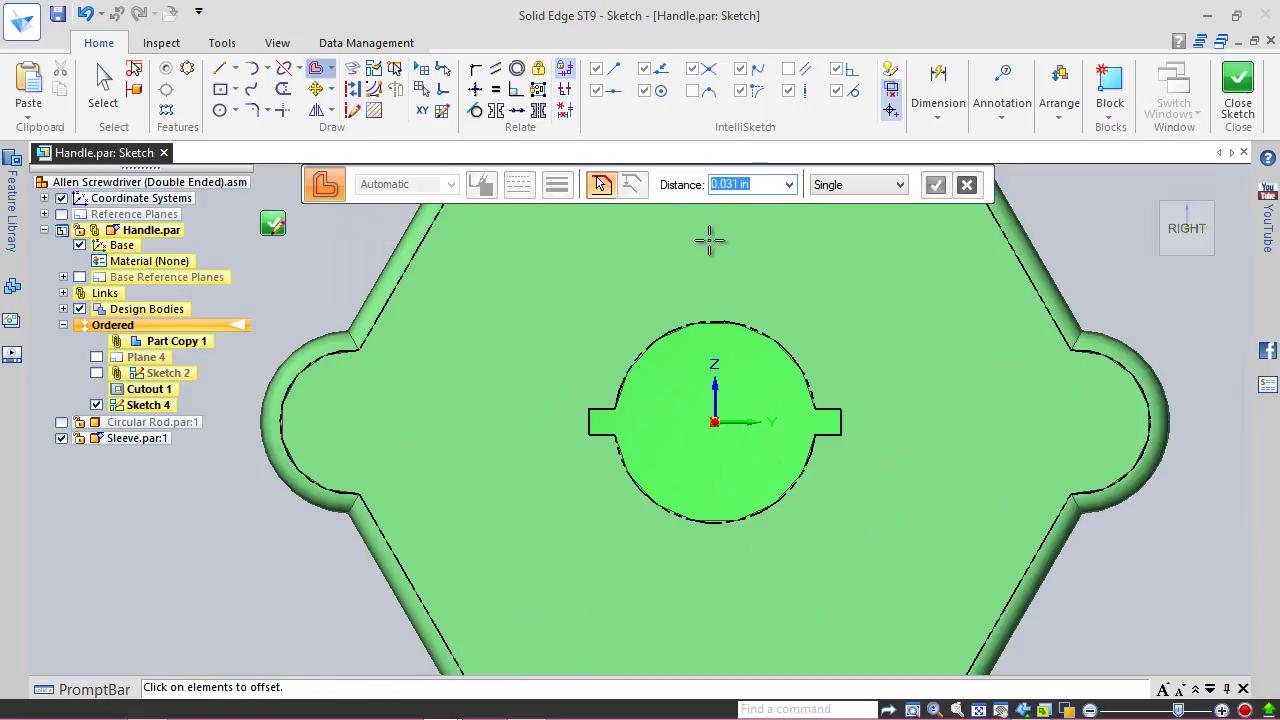
click(686, 321)
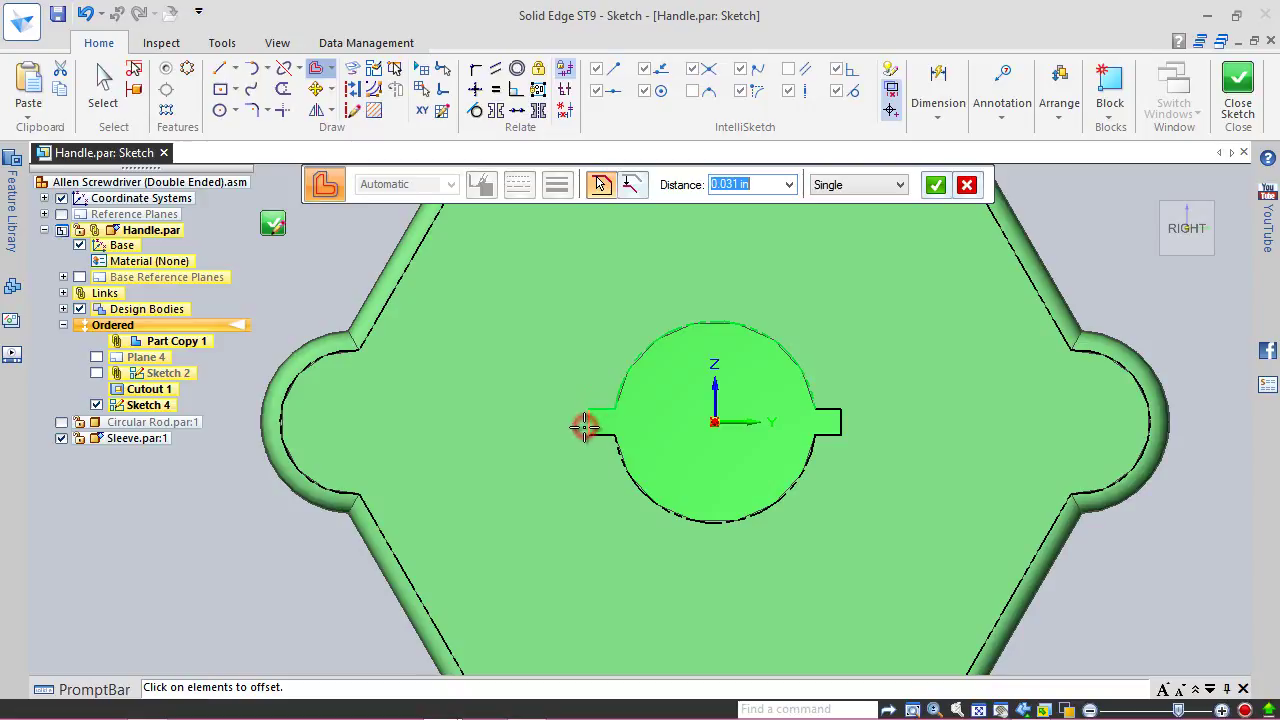
click(630, 481)
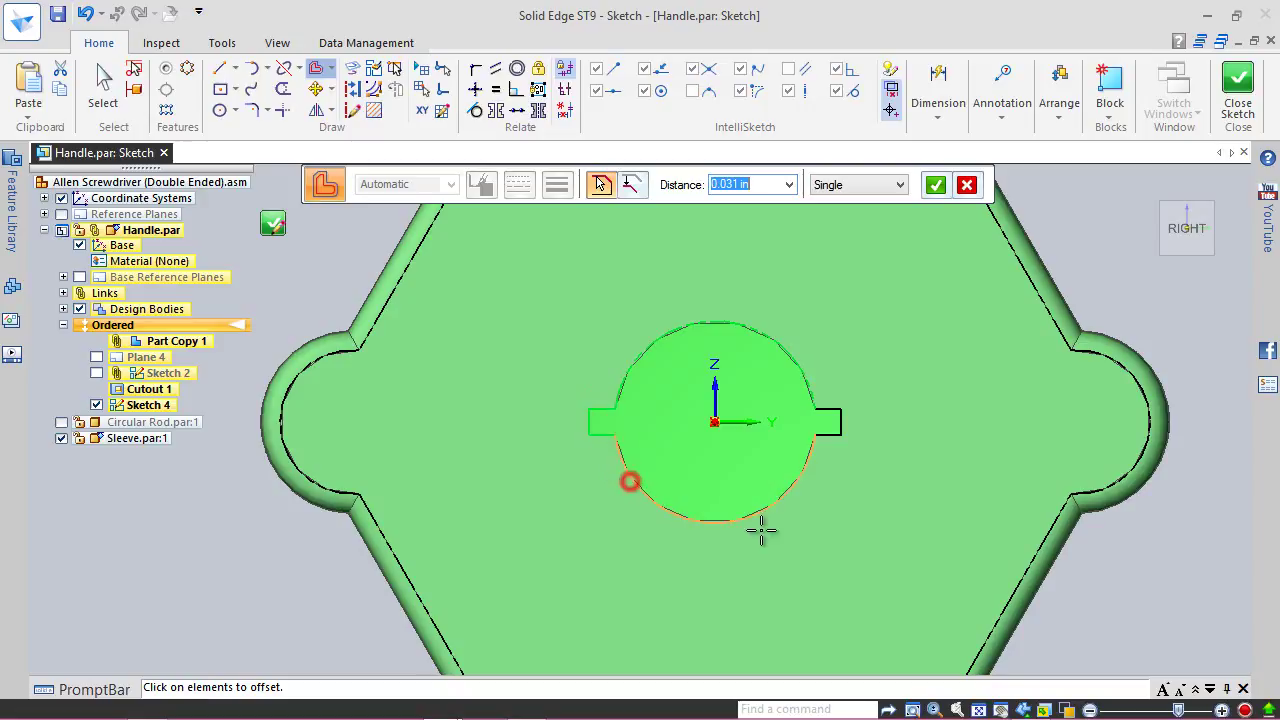
click(846, 425)
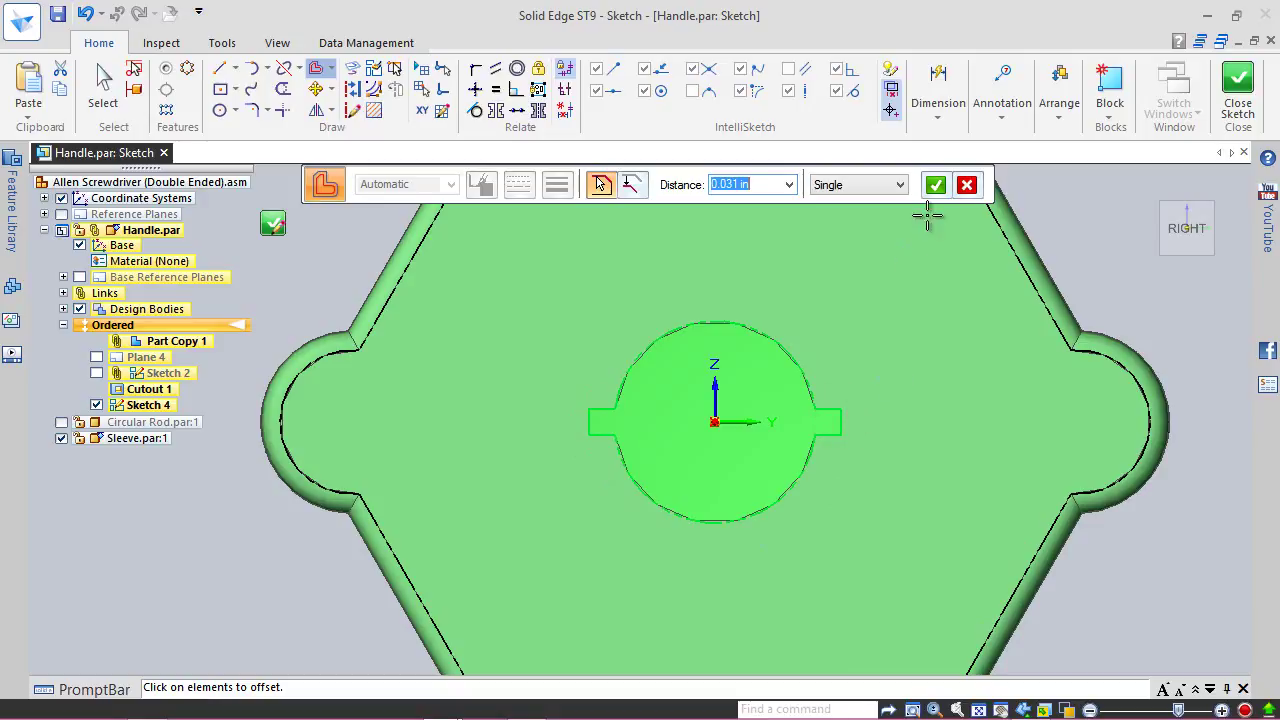
click(936, 184)
click(905, 337)
key(Escape)
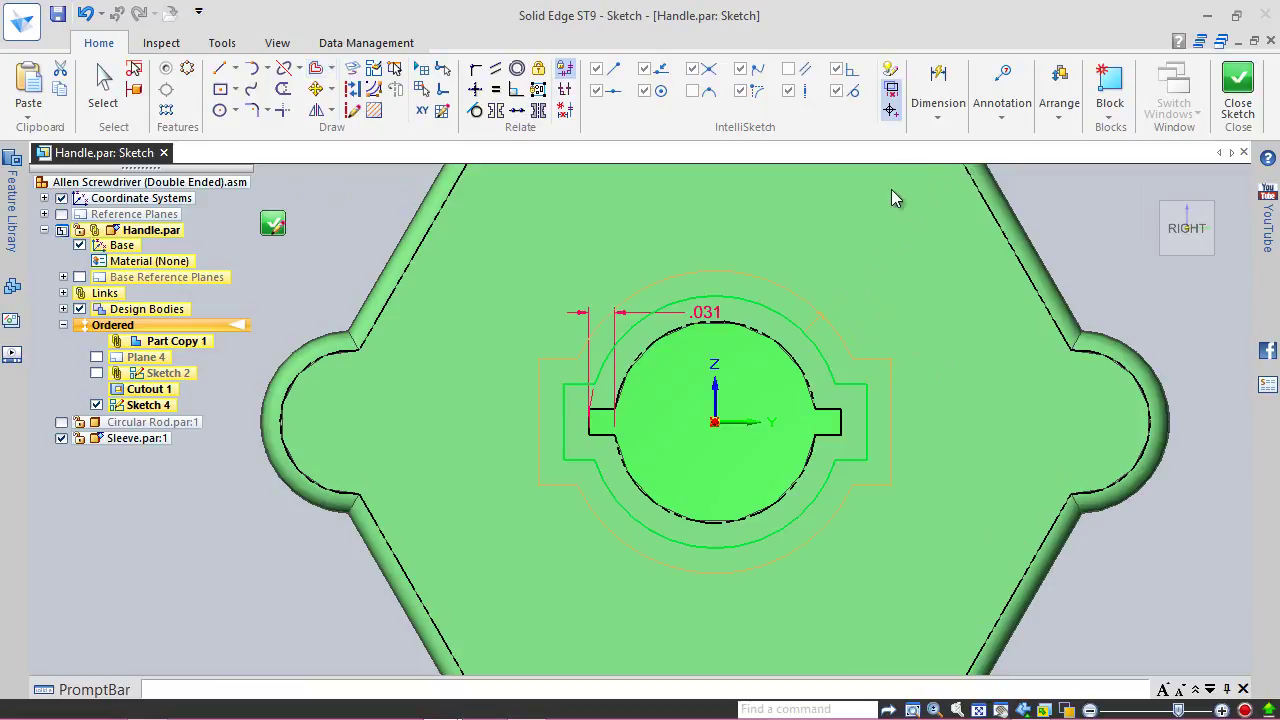
Step: Modify the ANSI (in) dimension style to use .12345 round-off for both linear and angular values, and apply it
click(937, 100)
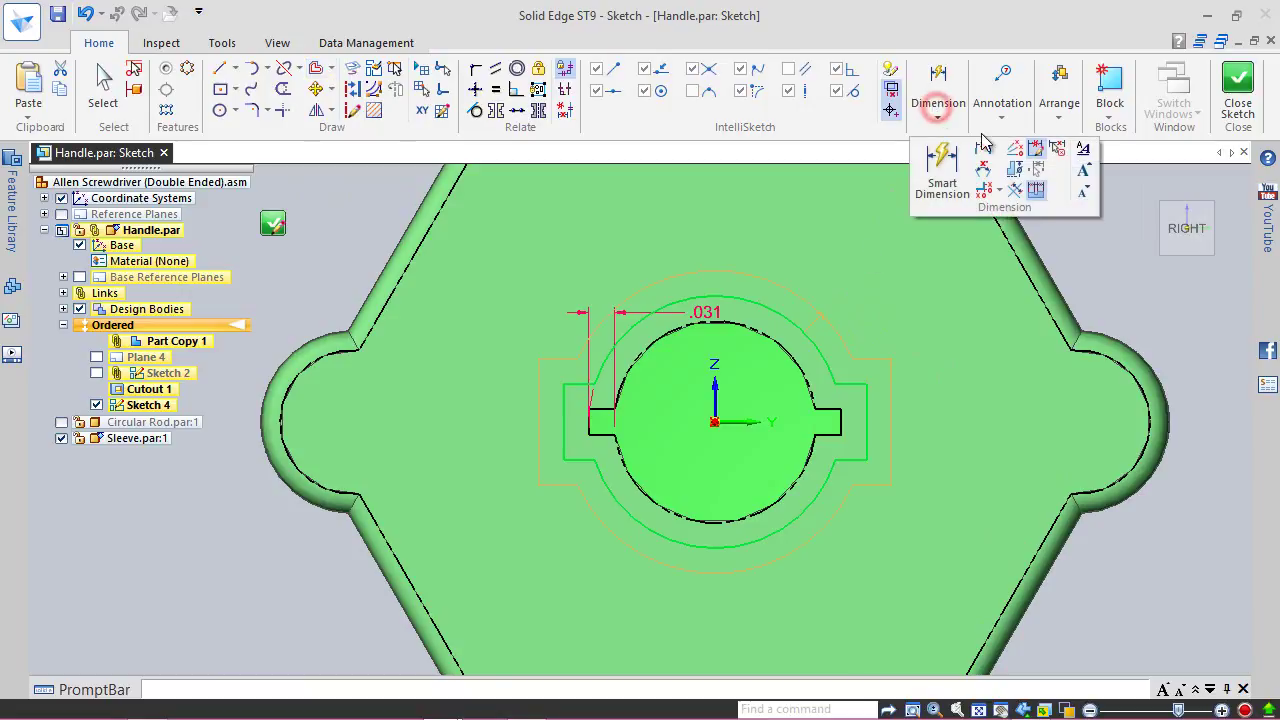
click(1087, 150)
click(552, 234)
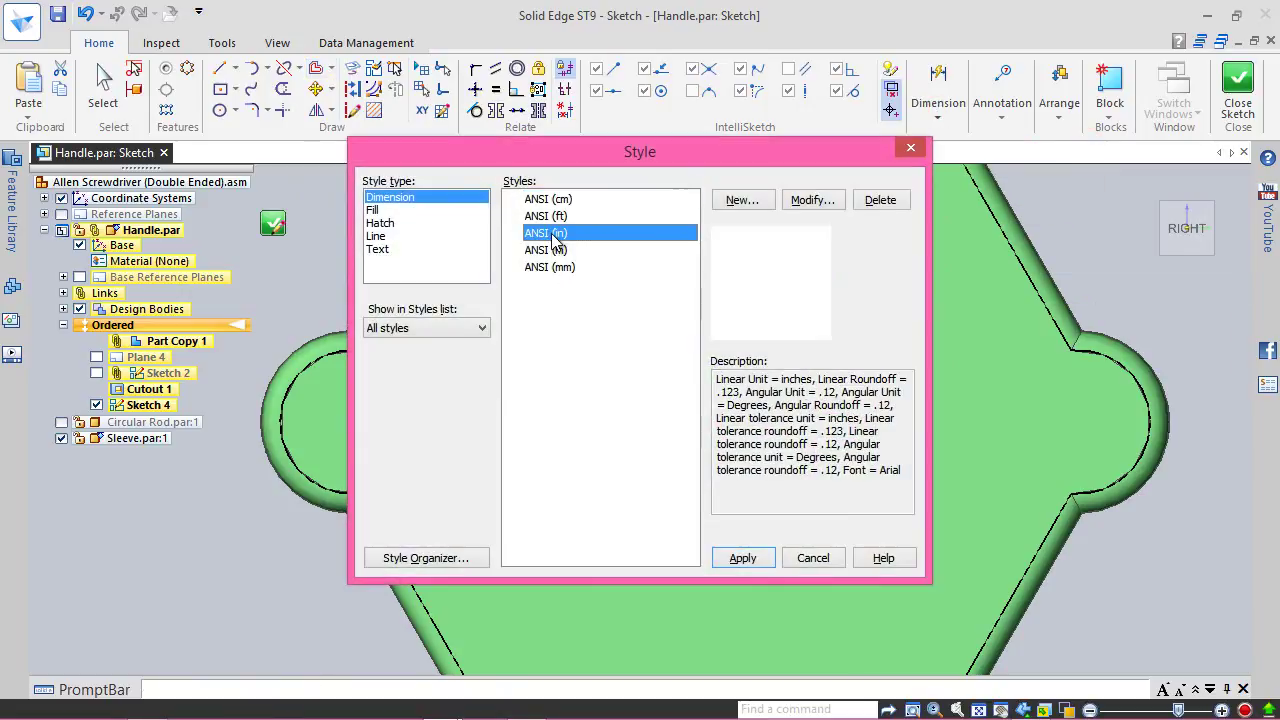
click(810, 199)
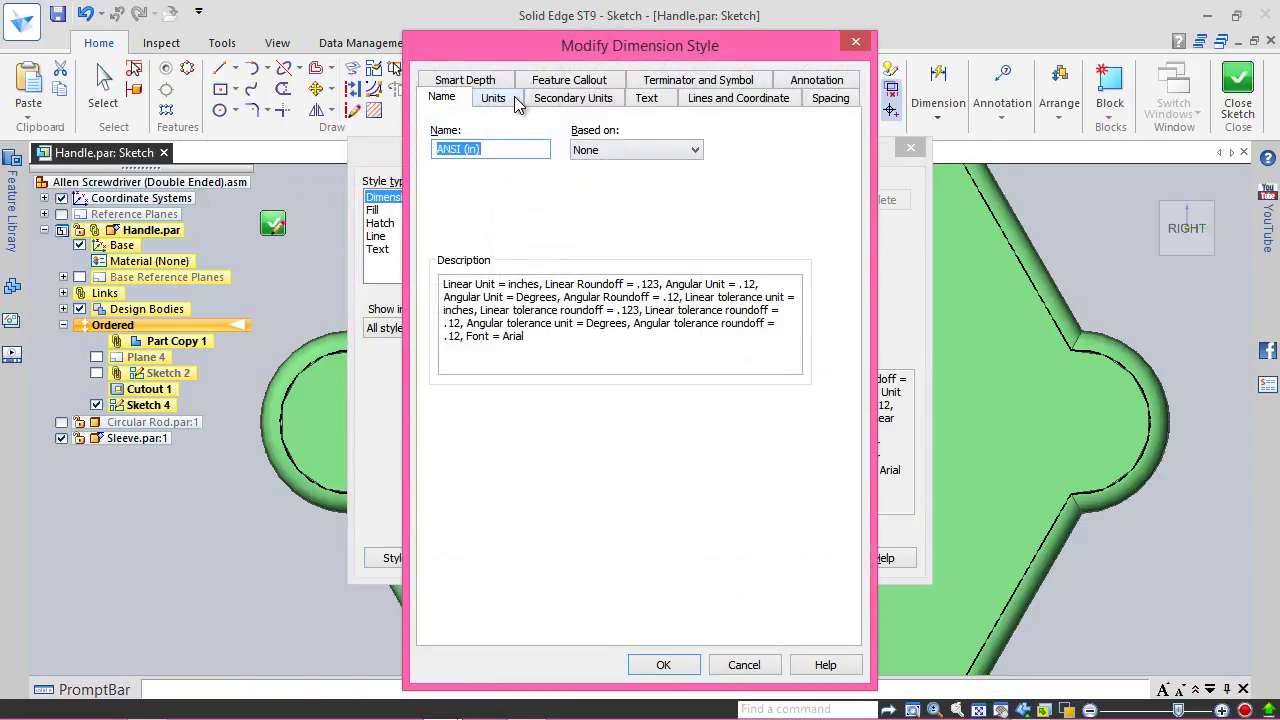
click(515, 100)
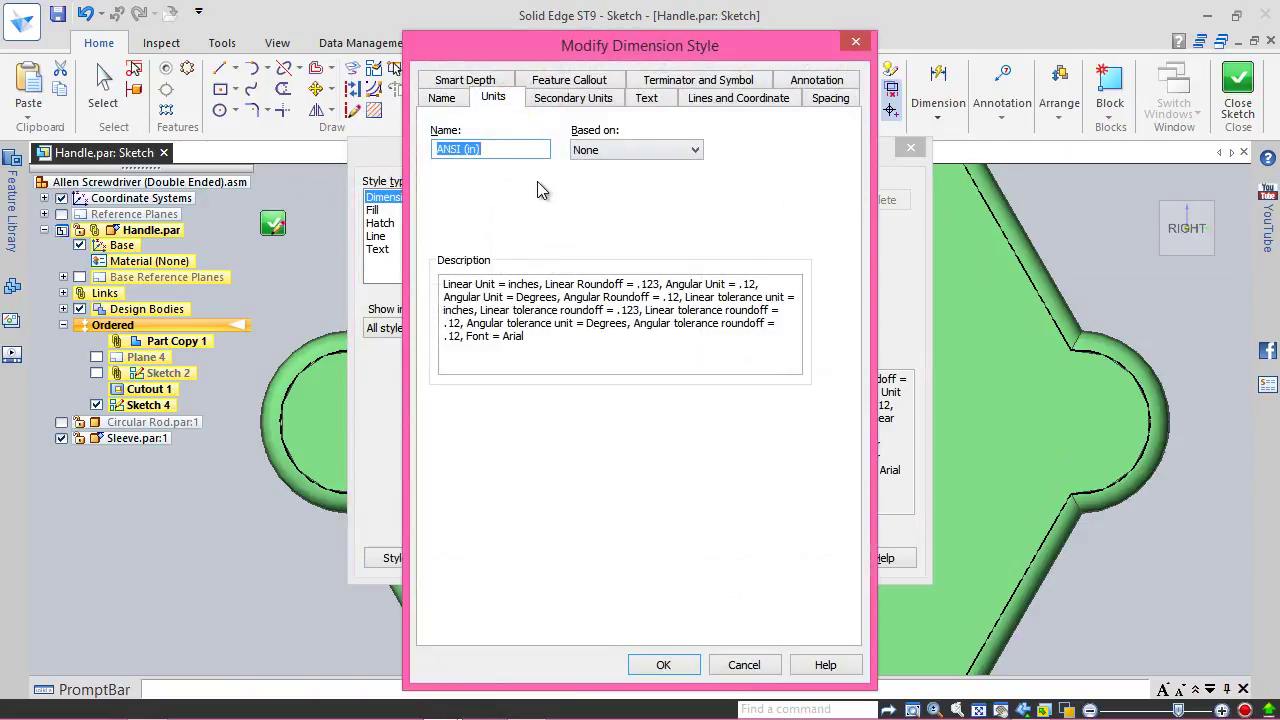
click(550, 172)
click(568, 268)
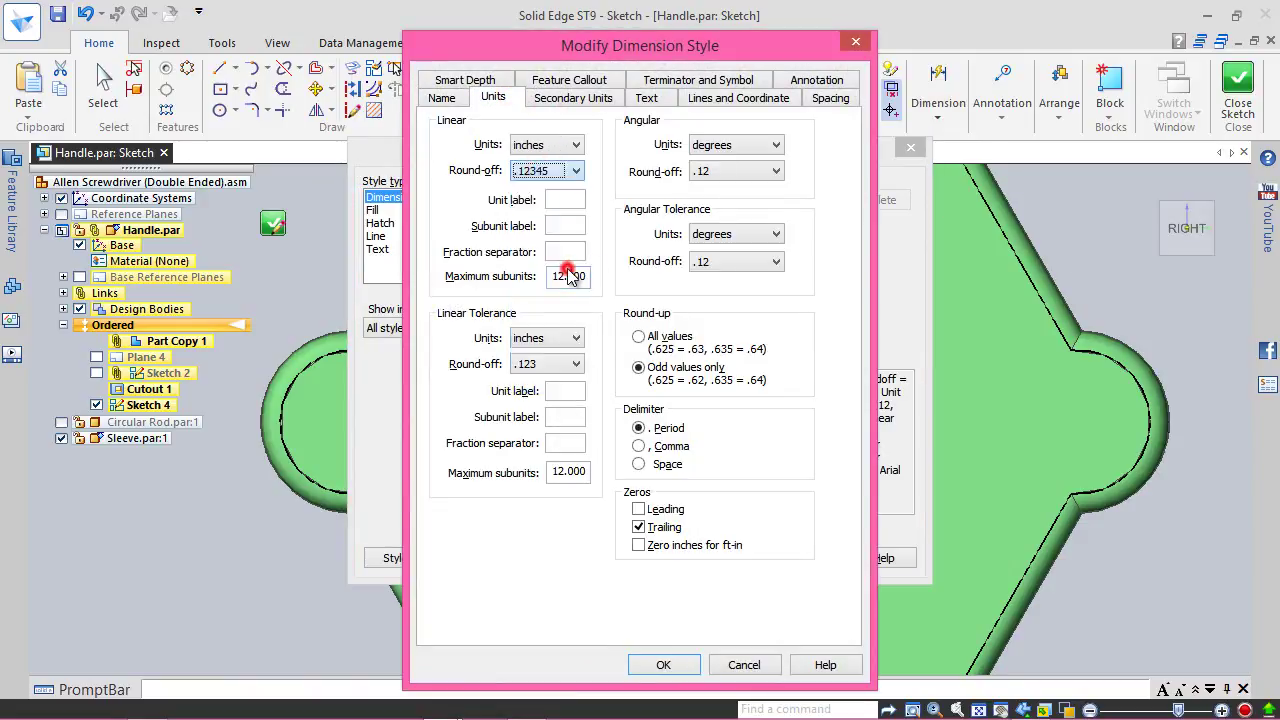
click(745, 172)
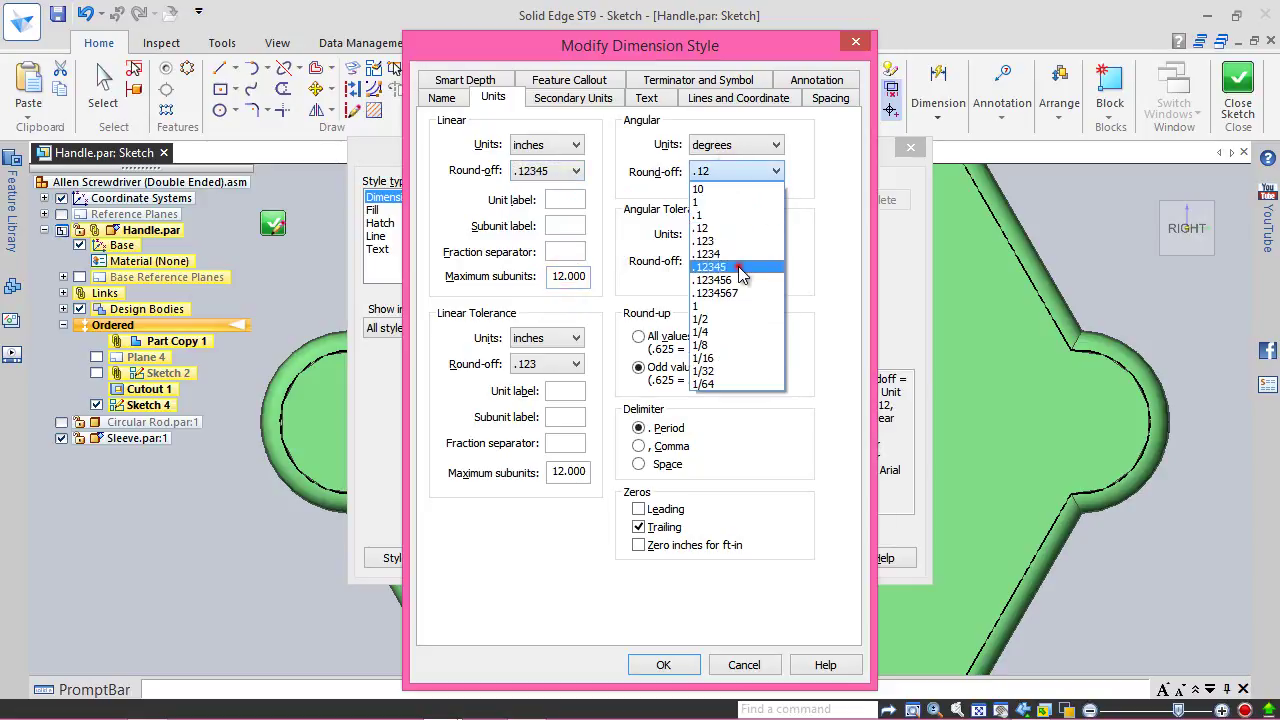
click(742, 268)
click(668, 665)
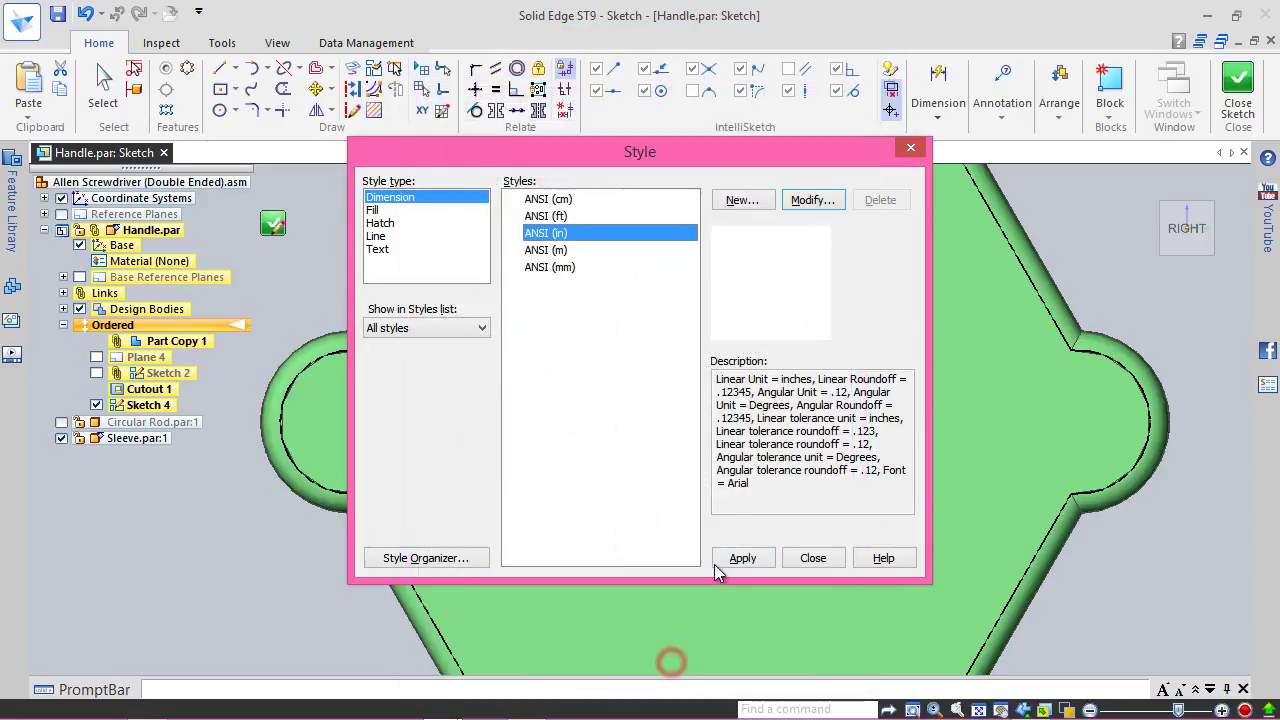
click(742, 557)
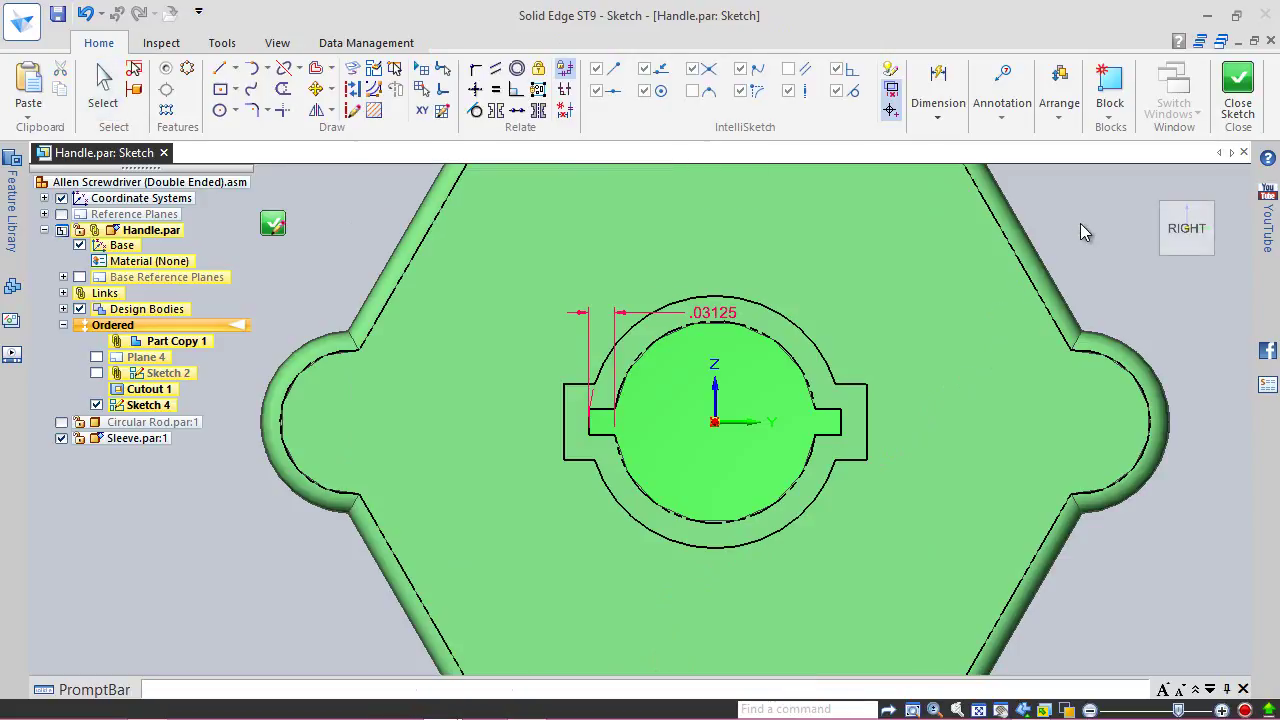
click(1108, 280)
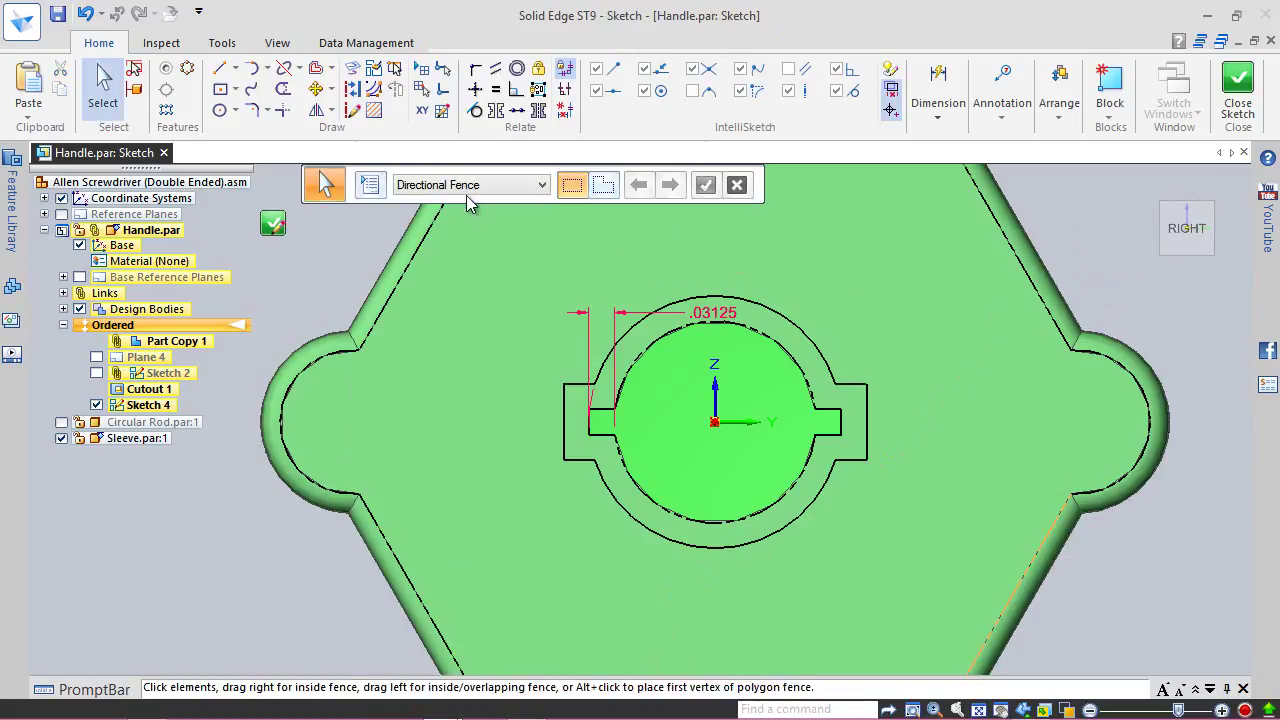
Step: Convert the entire offset socket outline to construction geometry using chain selection
click(352, 89)
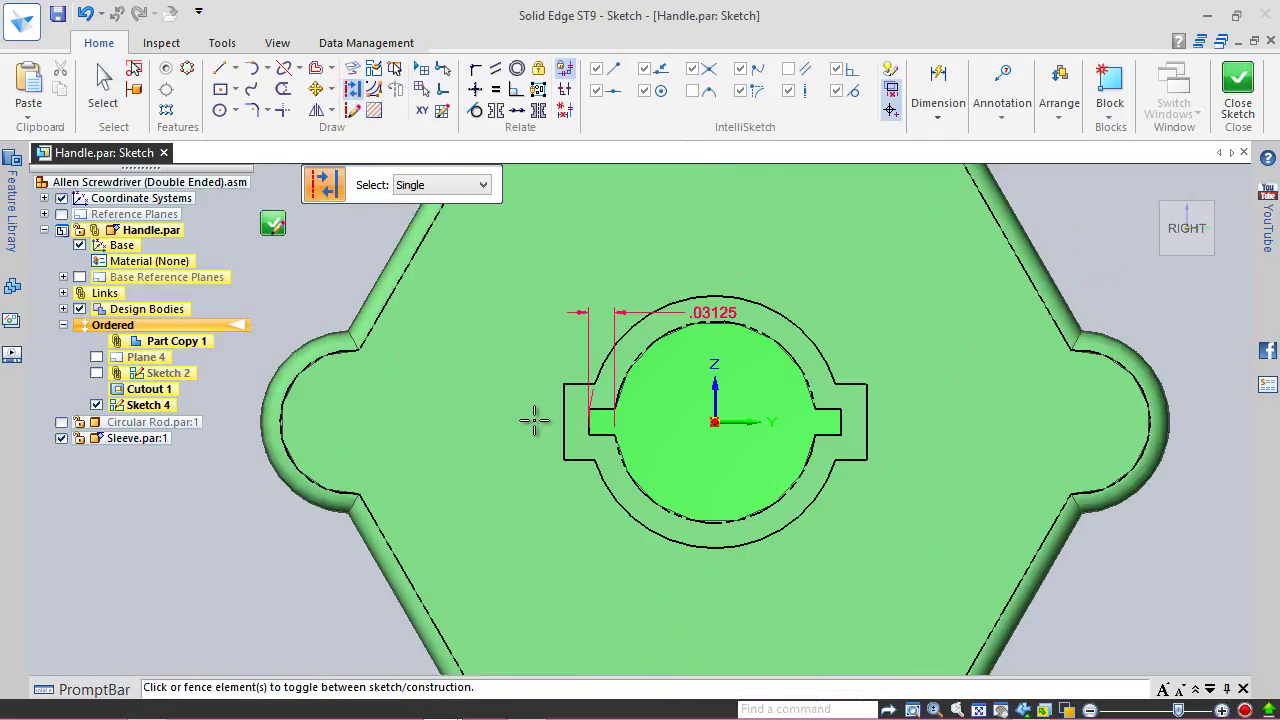
click(484, 186)
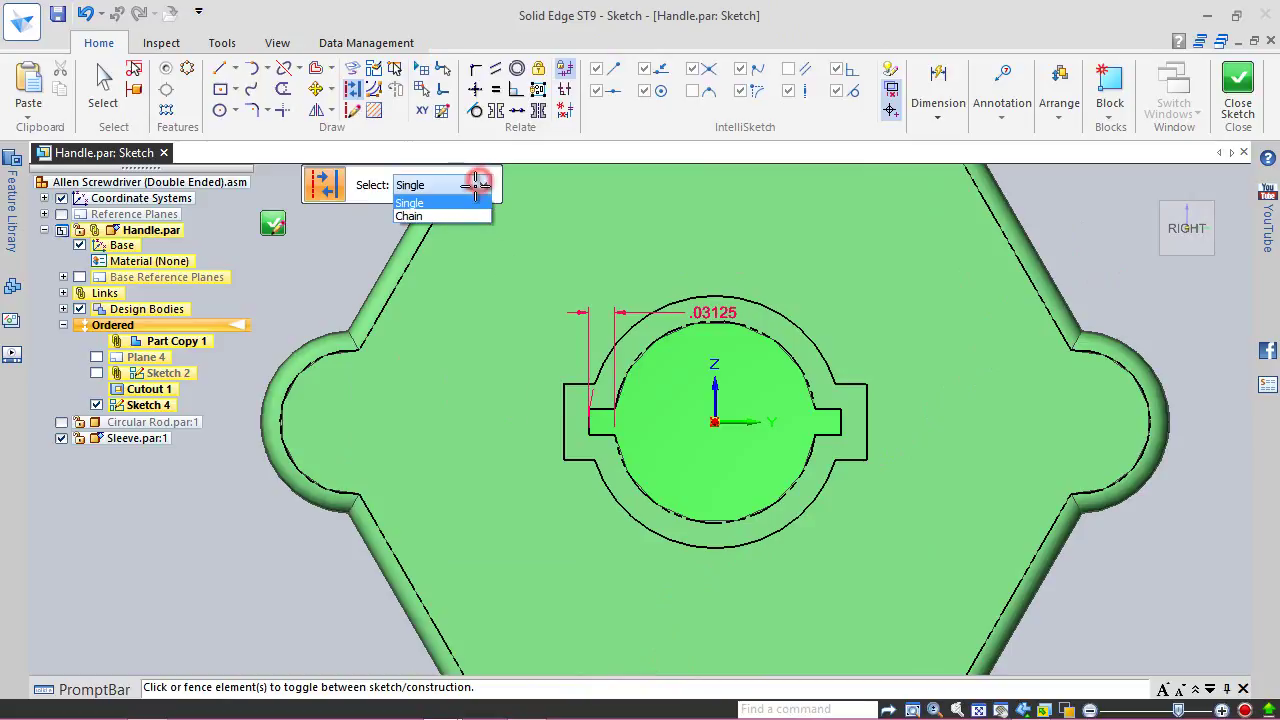
click(425, 214)
click(561, 416)
click(382, 236)
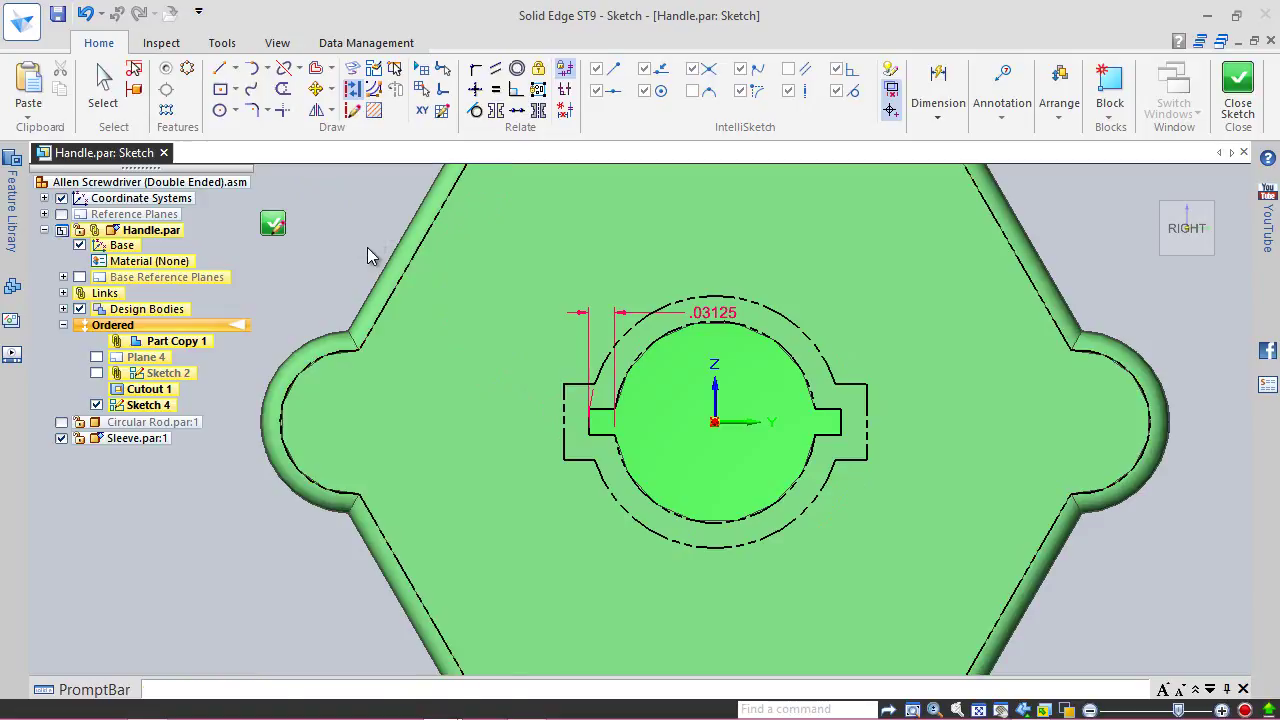
Step: Convert the upper arc of the offset outline and the upper arc of the socket back to regular sketch geometry, selecting elements singly
scroll(735, 413, up, 1)
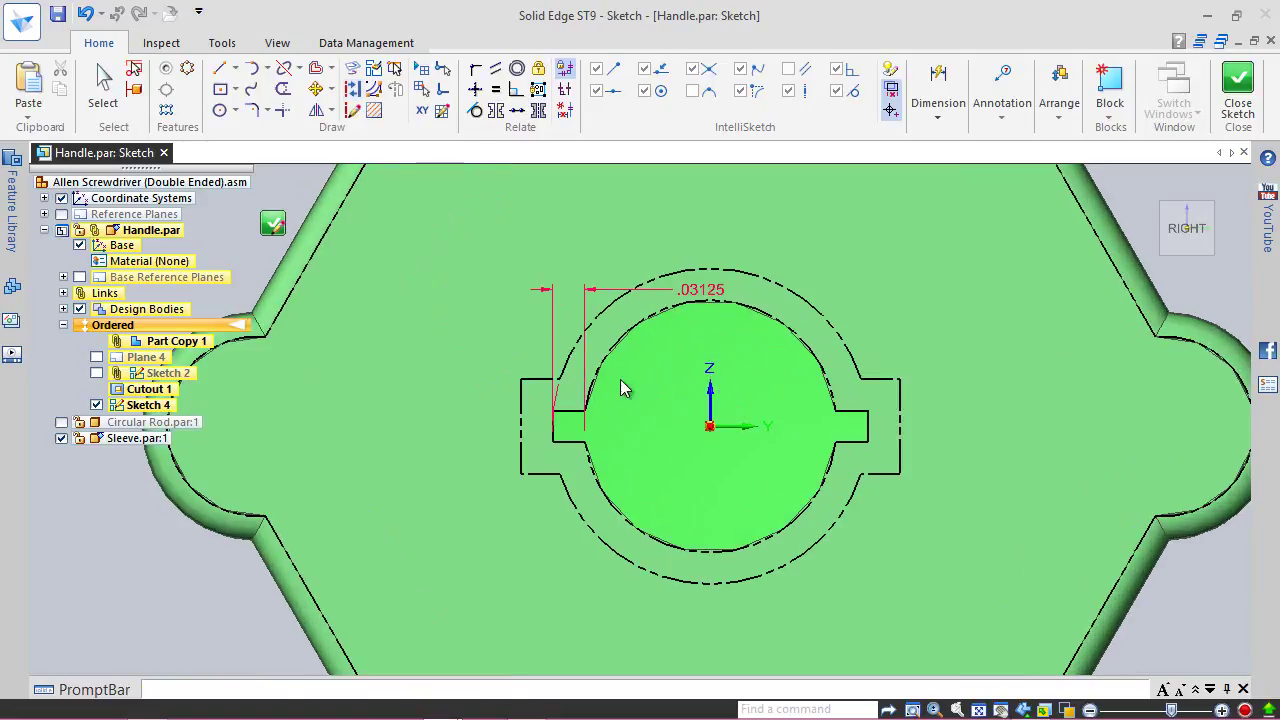
click(352, 88)
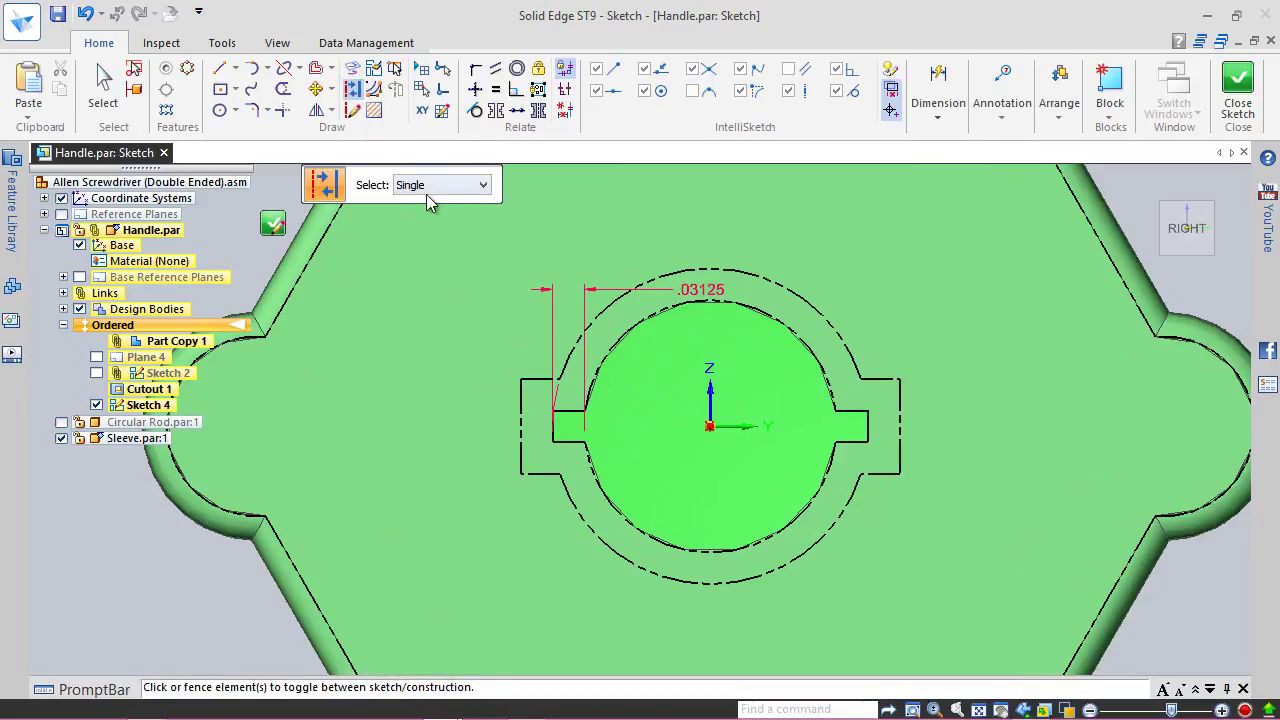
click(666, 270)
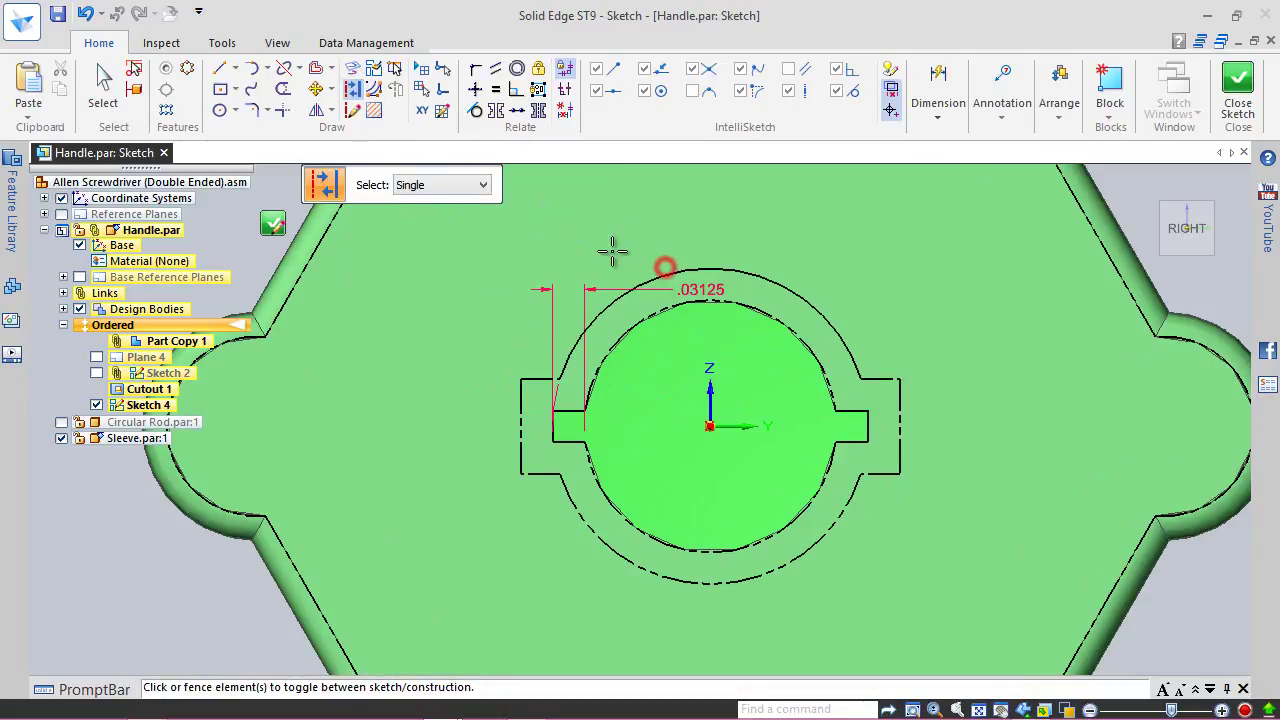
click(533, 377)
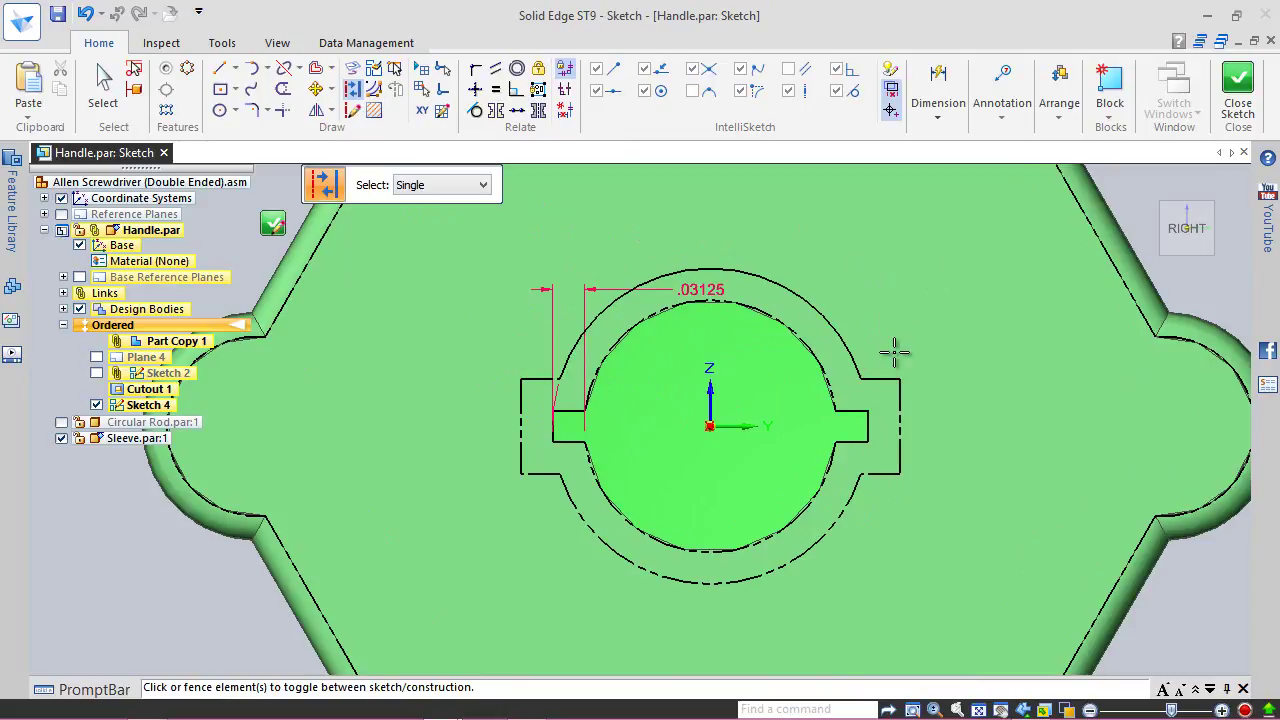
click(806, 347)
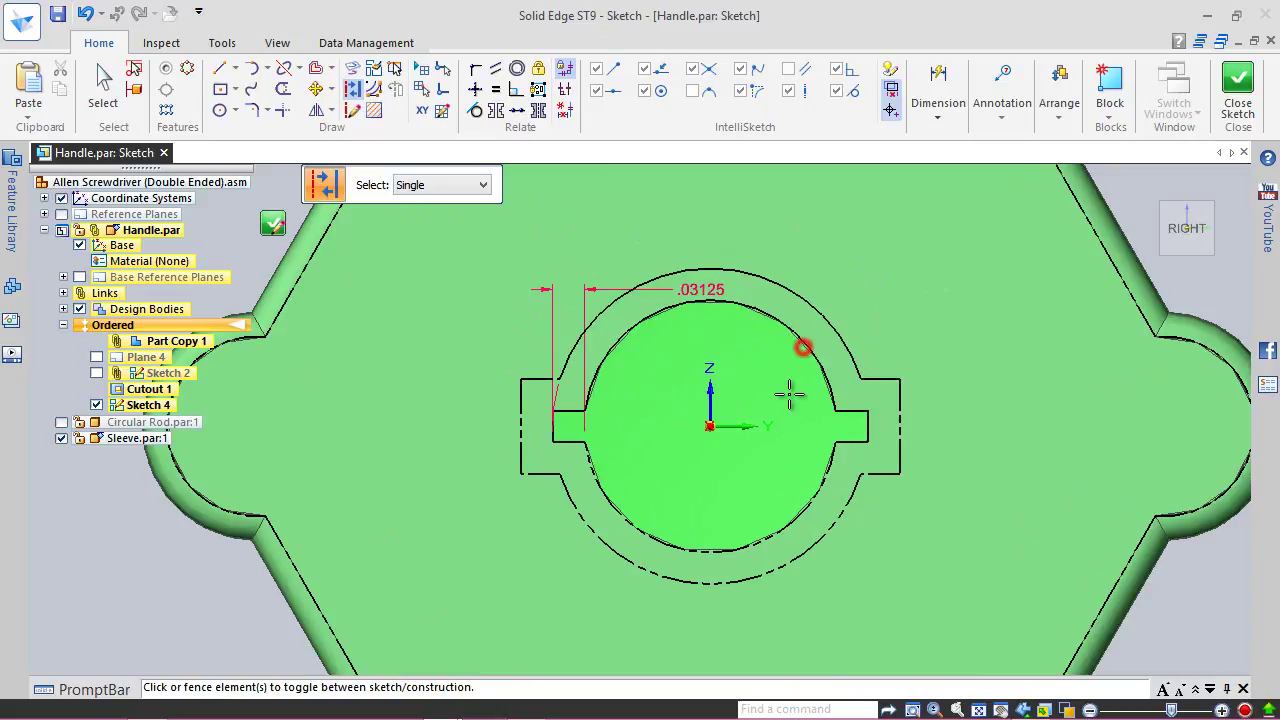
Step: Draw lines around the +Y notch from the outer arc's end along its upper and outer edges, returning level to the inner arc's end
right_click(918, 295)
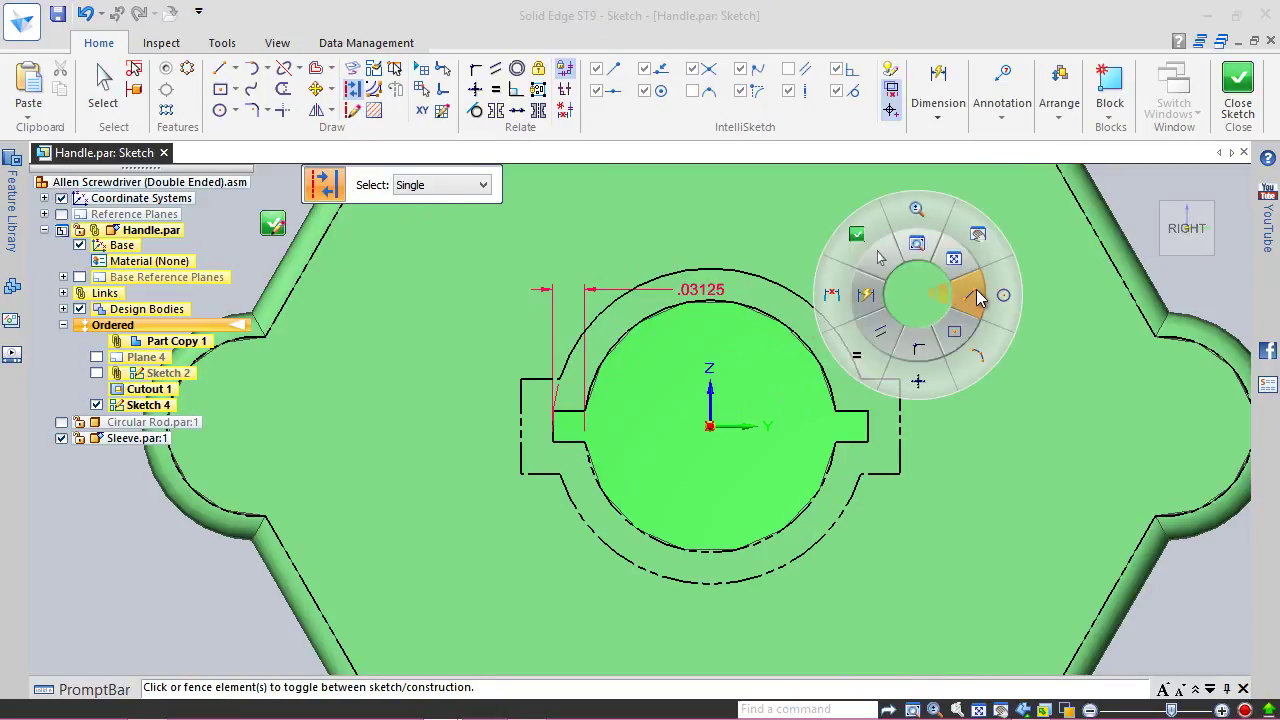
click(971, 292)
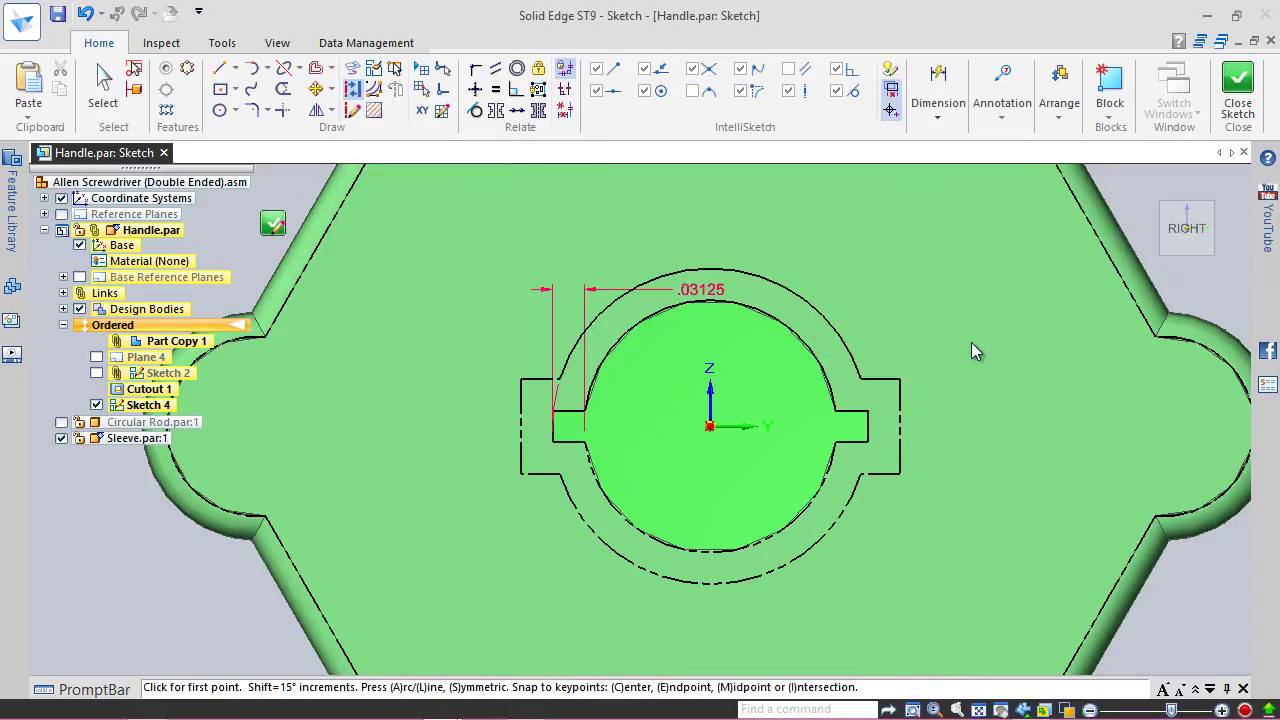
click(900, 378)
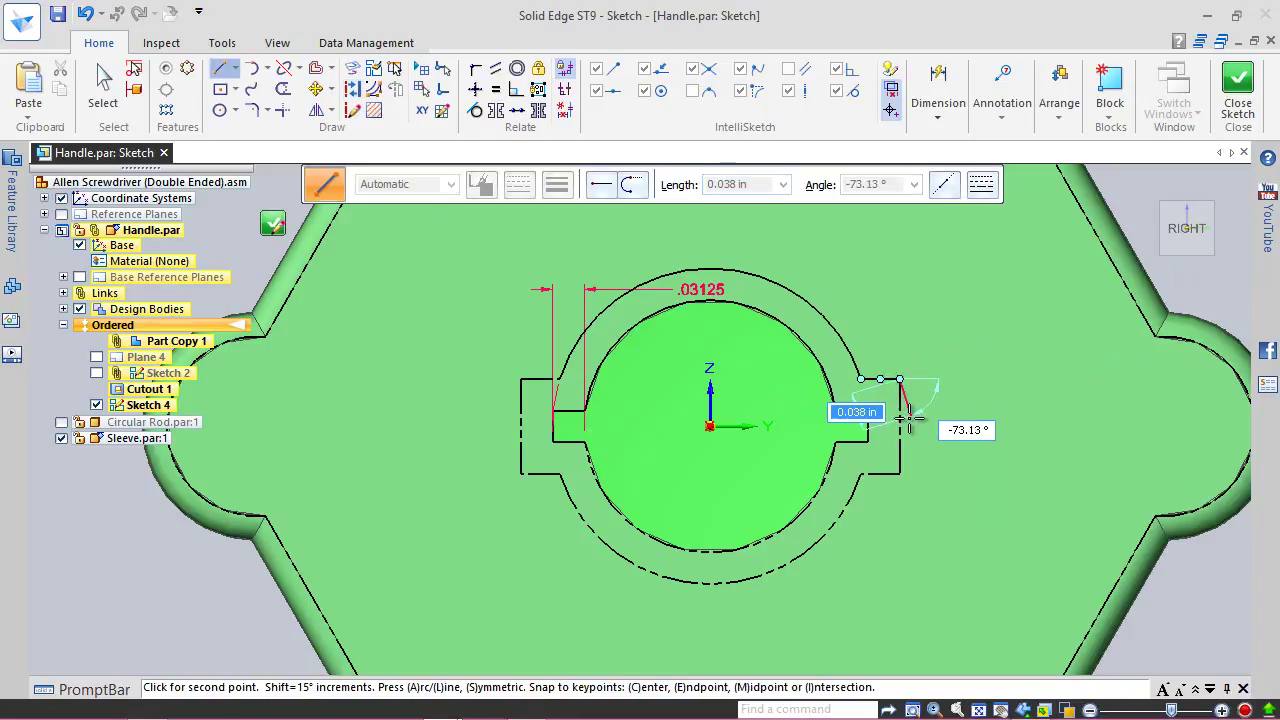
scroll(905, 412, up, 2)
scroll(910, 418, up, 2)
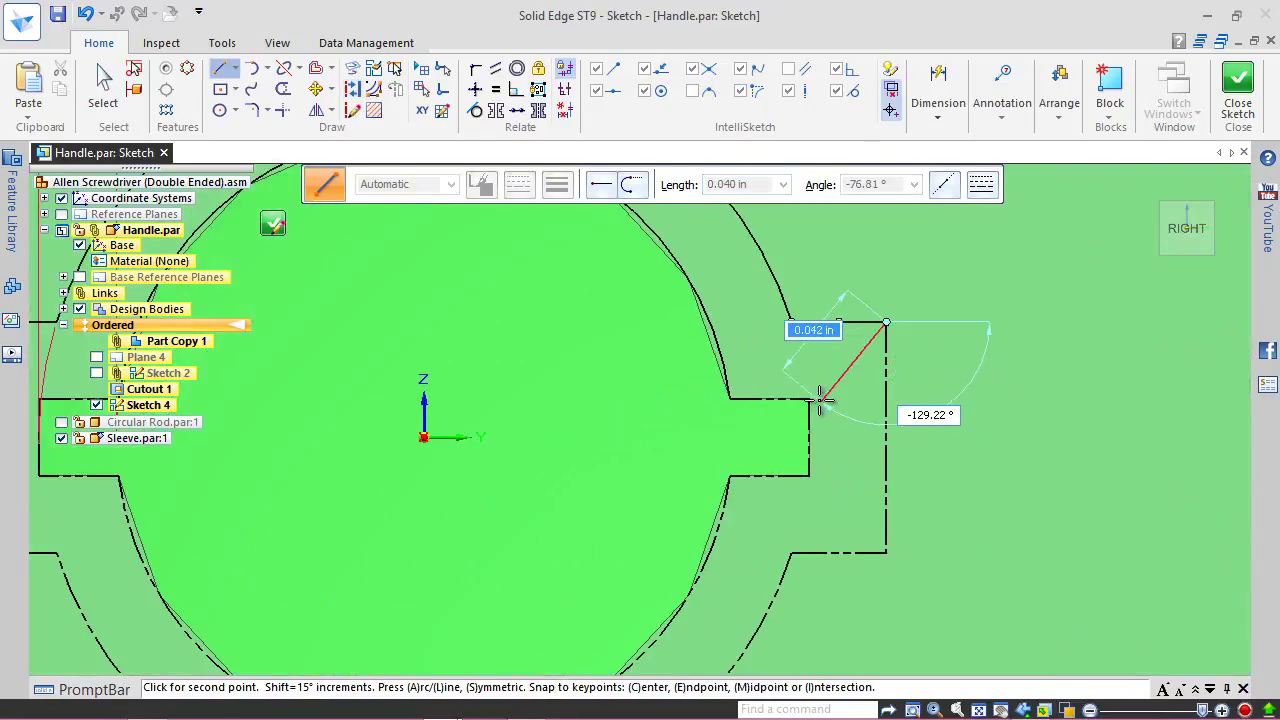
click(885, 399)
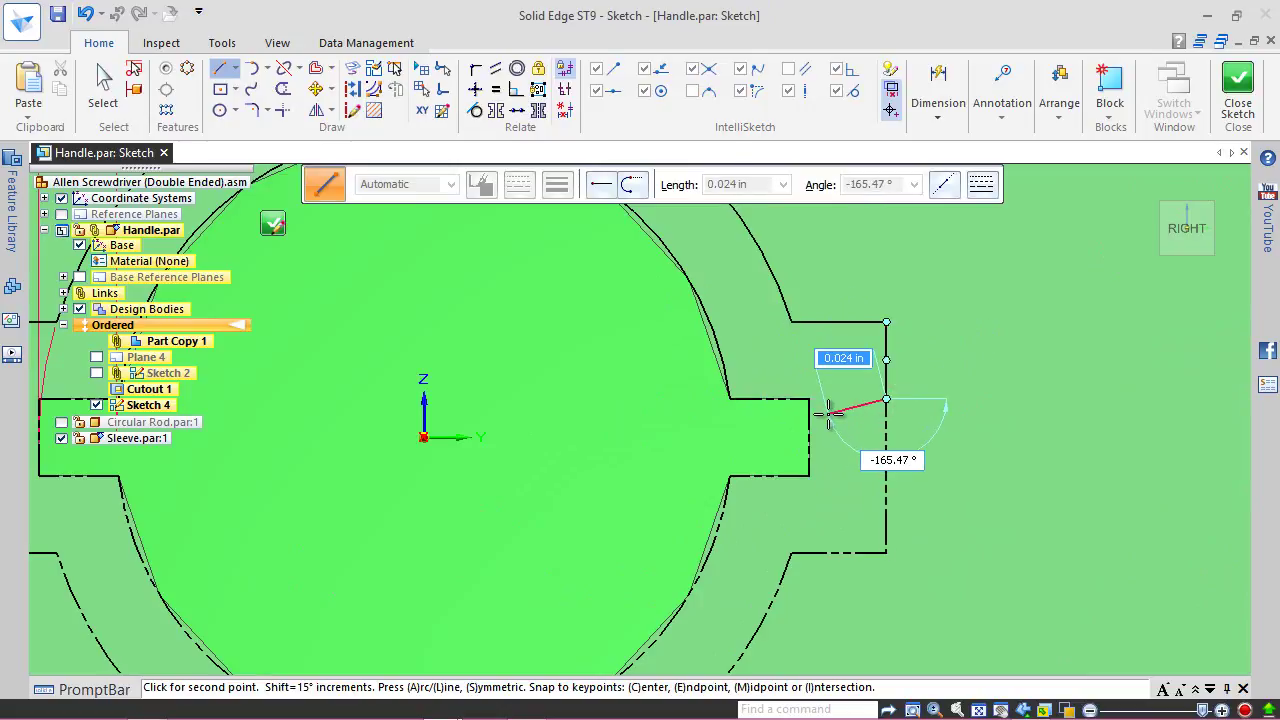
scroll(828, 412, down, 2)
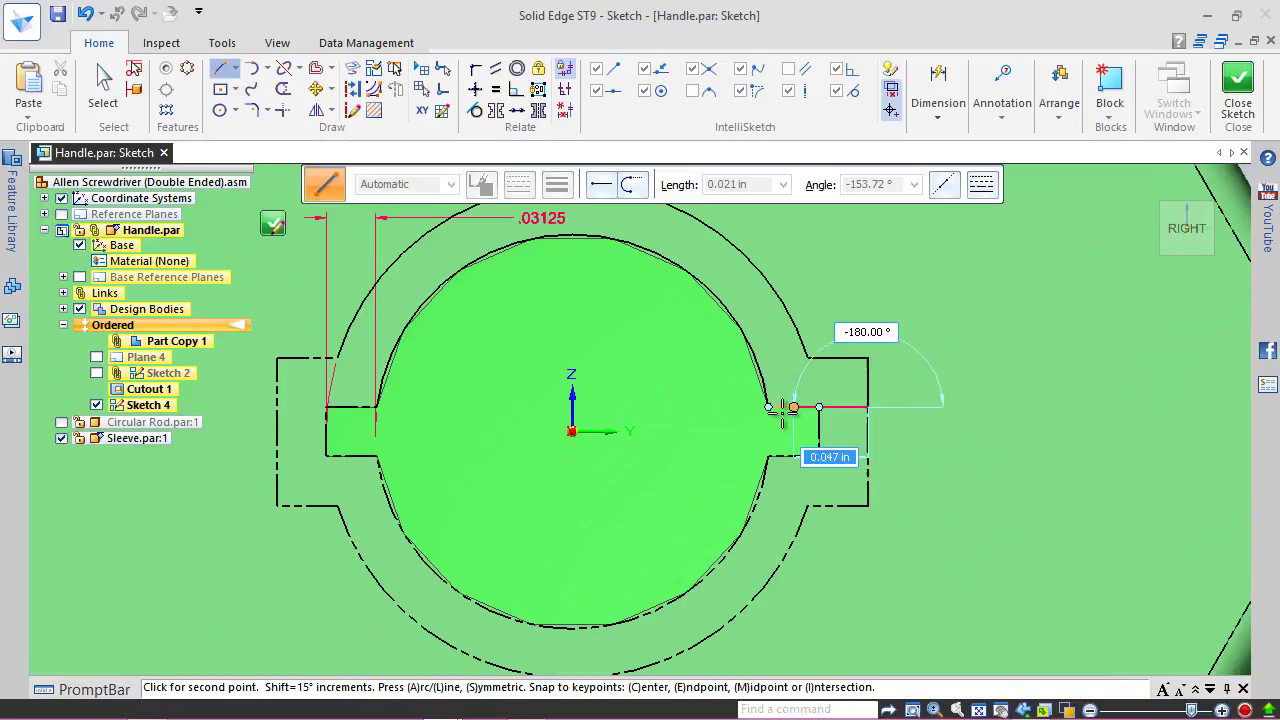
click(768, 407)
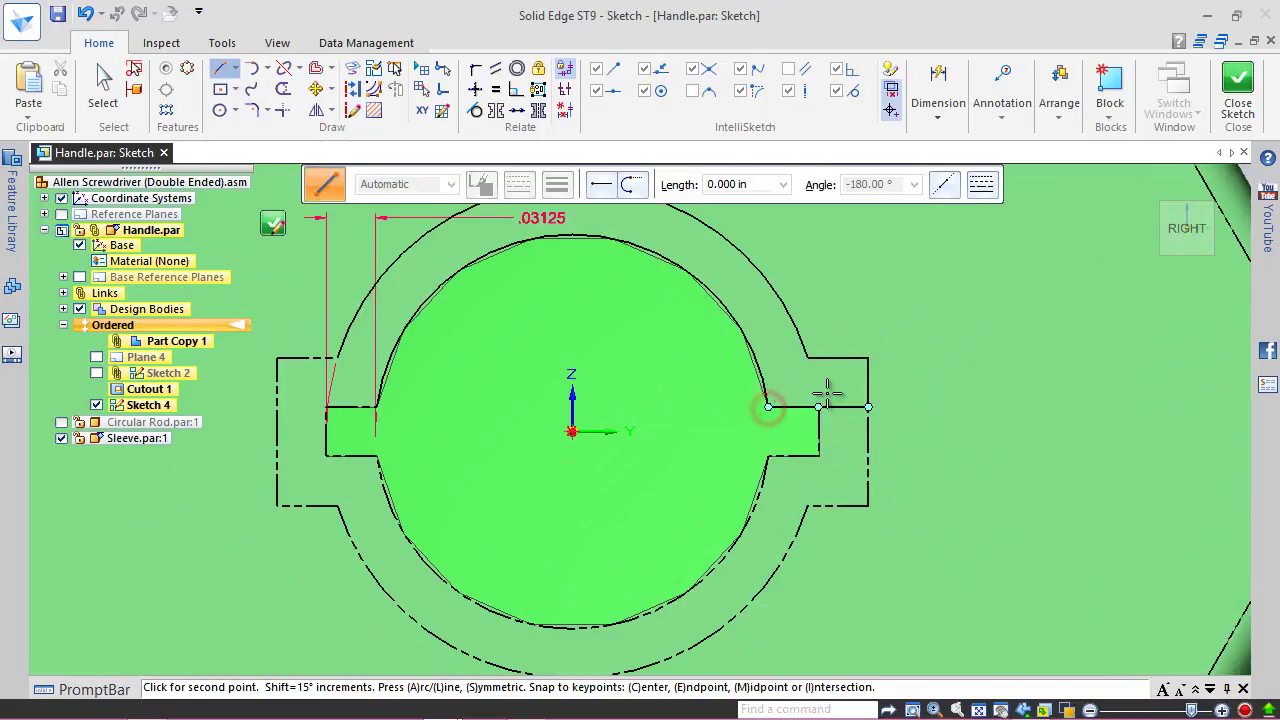
right_click(901, 447)
Step: Draw matching lines around the opposite notch: about 0.038 in outward, down to the inner notch edge's level, and back to the inner arc
scroll(901, 447, down, 3)
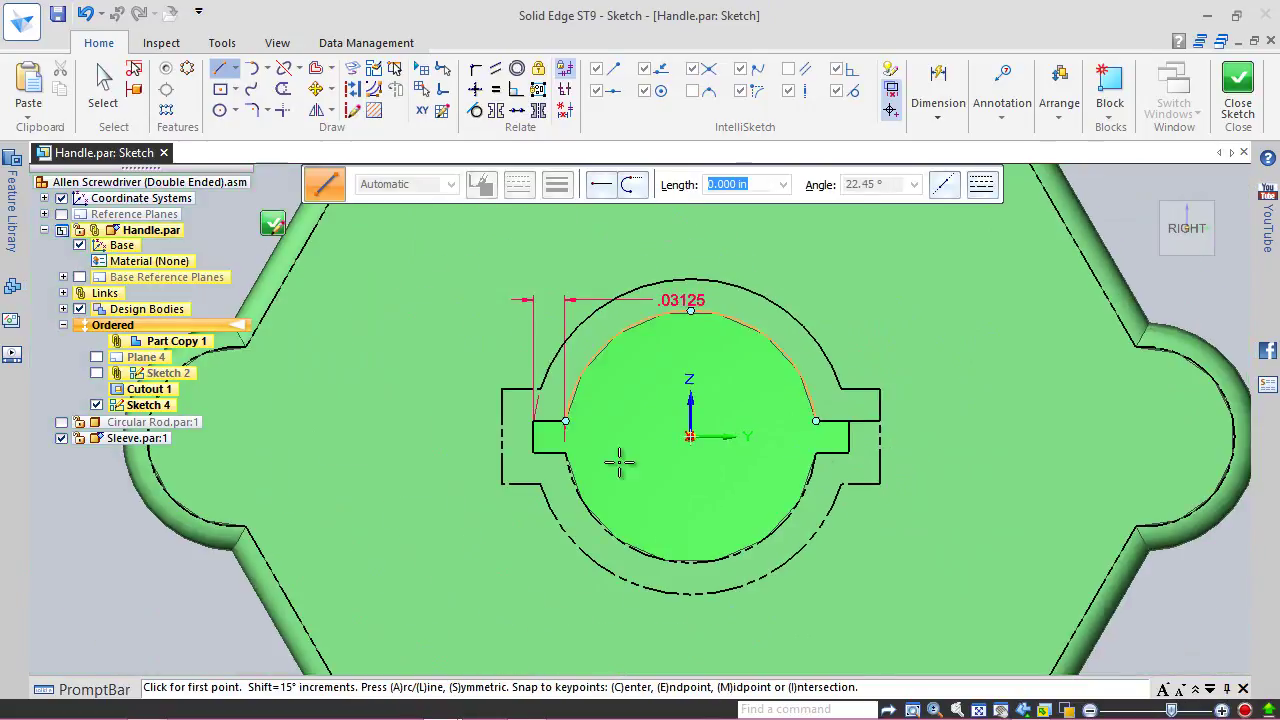
scroll(525, 435, up, 5)
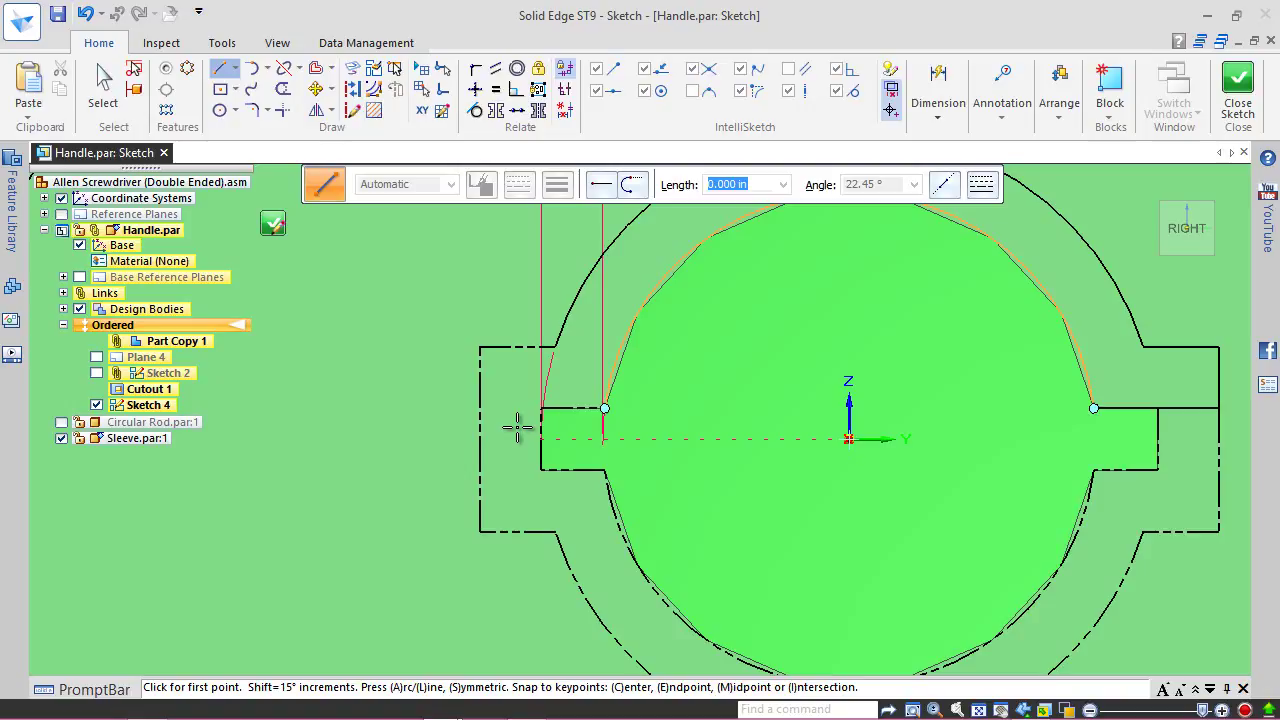
click(565, 327)
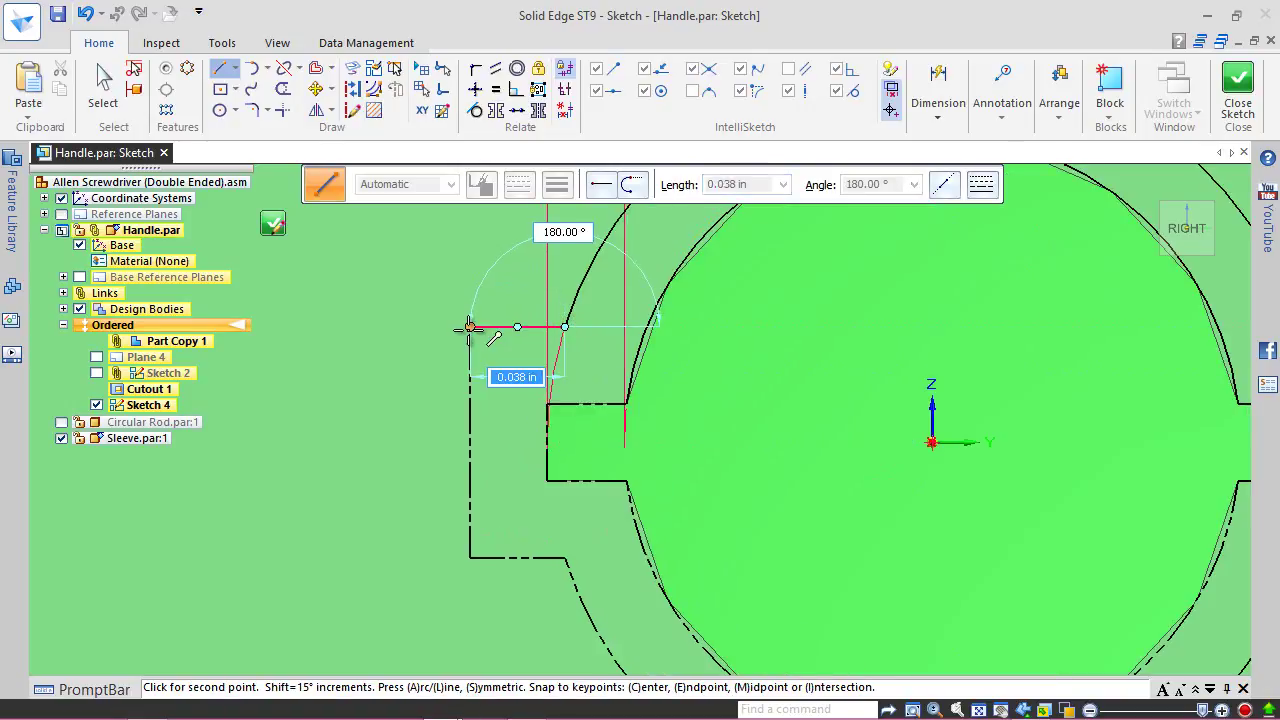
click(443, 358)
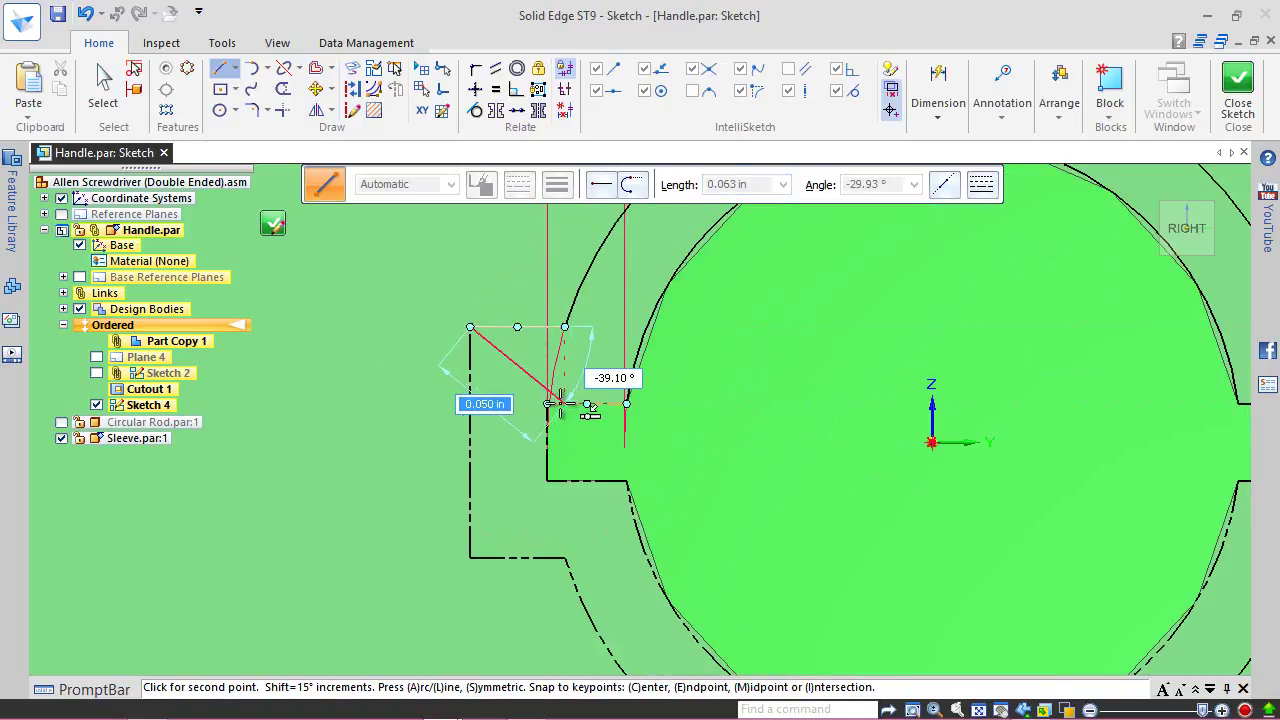
click(470, 403)
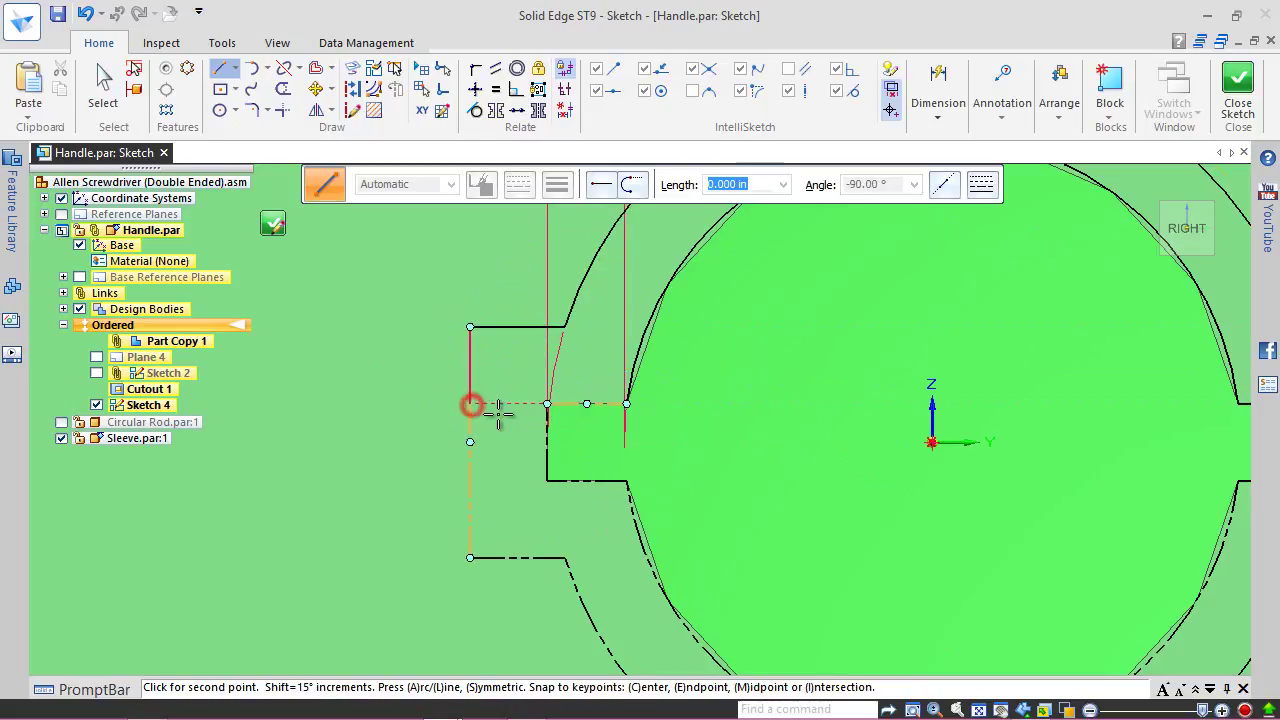
click(625, 404)
scroll(600, 445, down, 3)
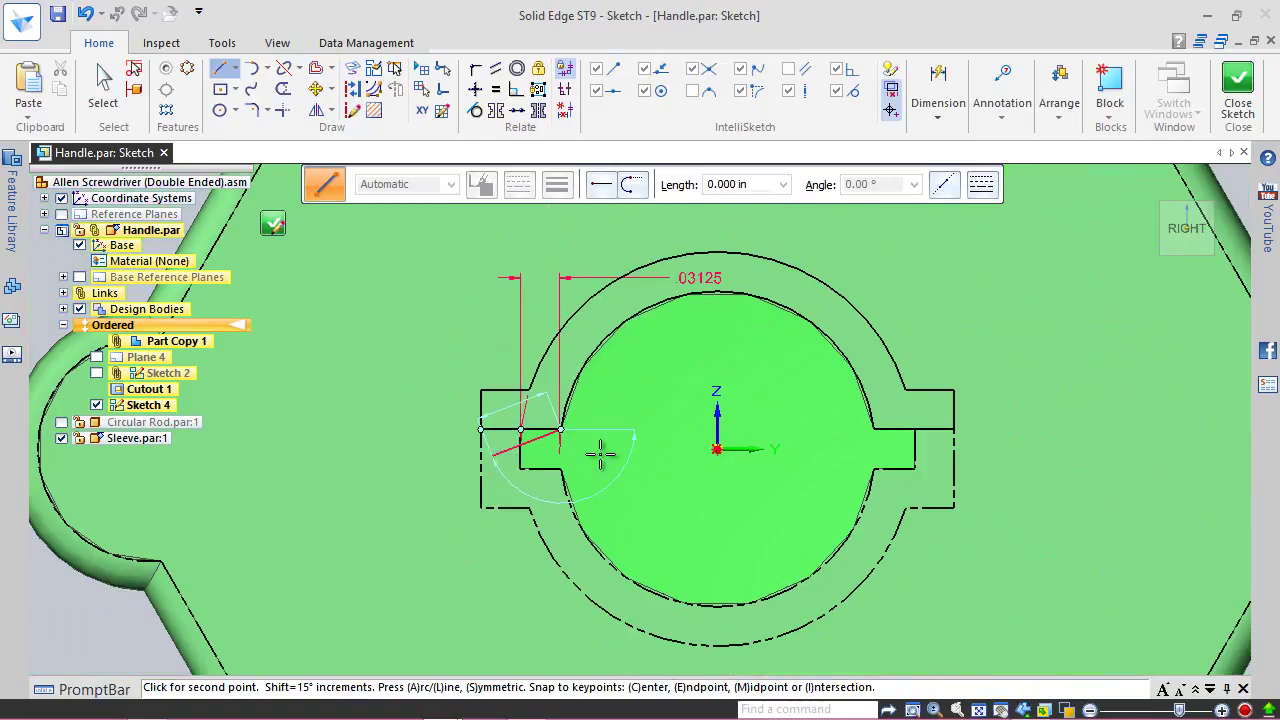
right_click(647, 420)
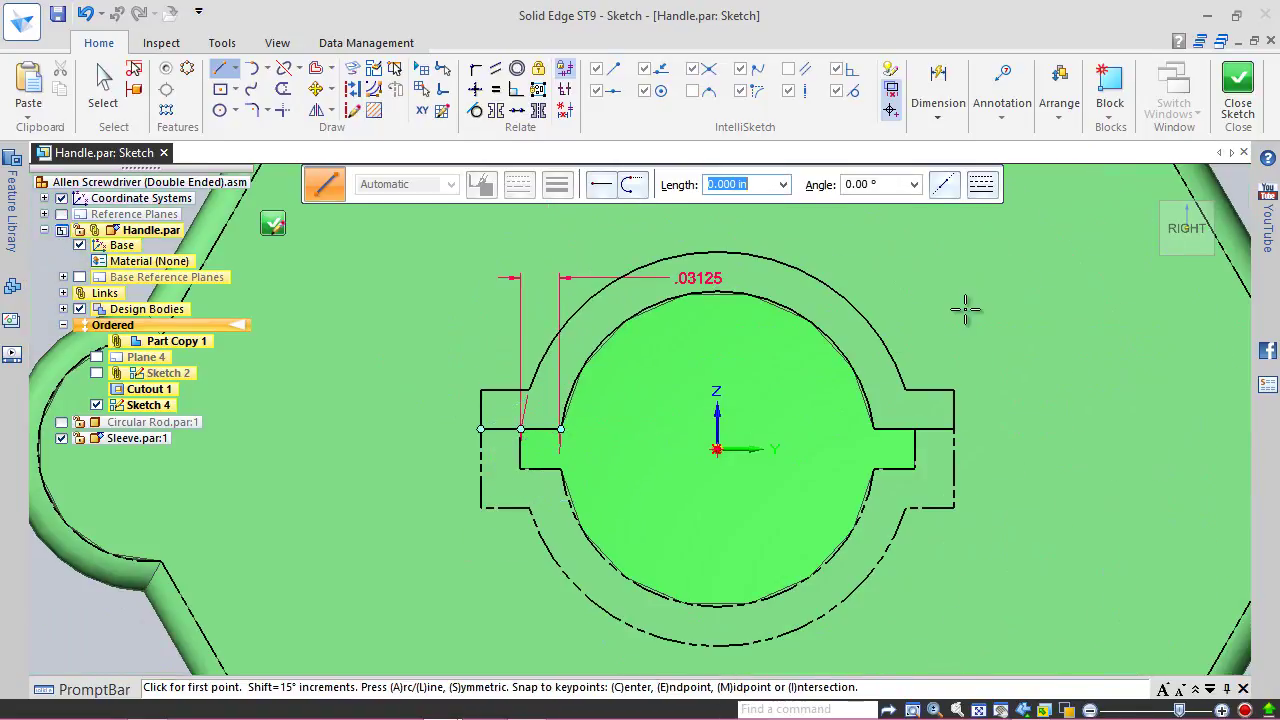
key(Escape)
Step: Close and finish the recess sketch, switch to an isometric view, and return from the handle part to the assembly
click(1232, 96)
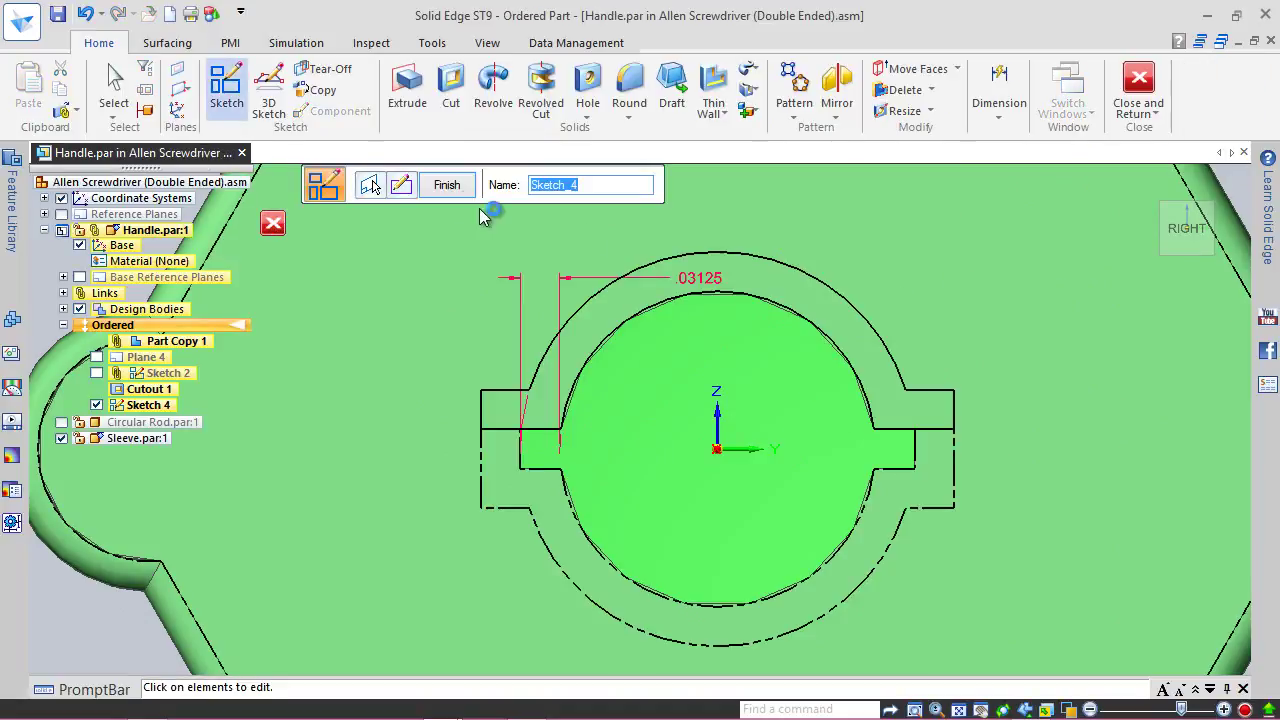
click(447, 185)
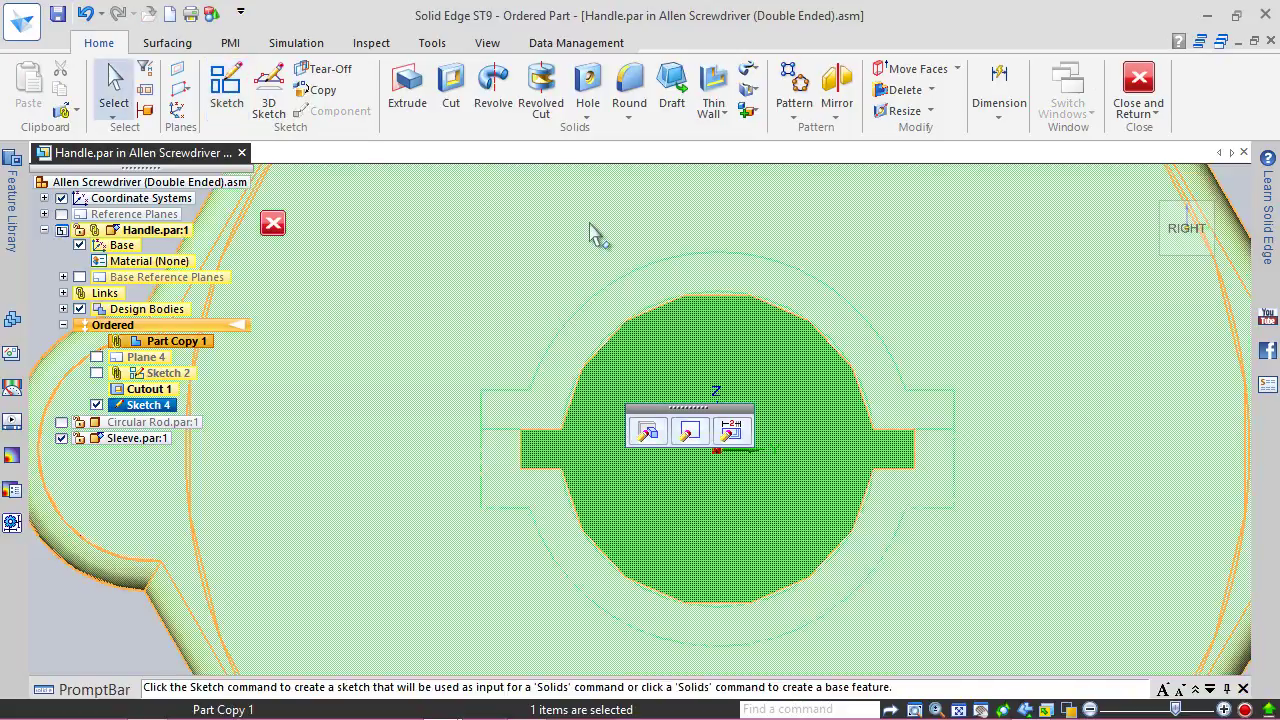
click(1162, 203)
scroll(955, 617, up, 3)
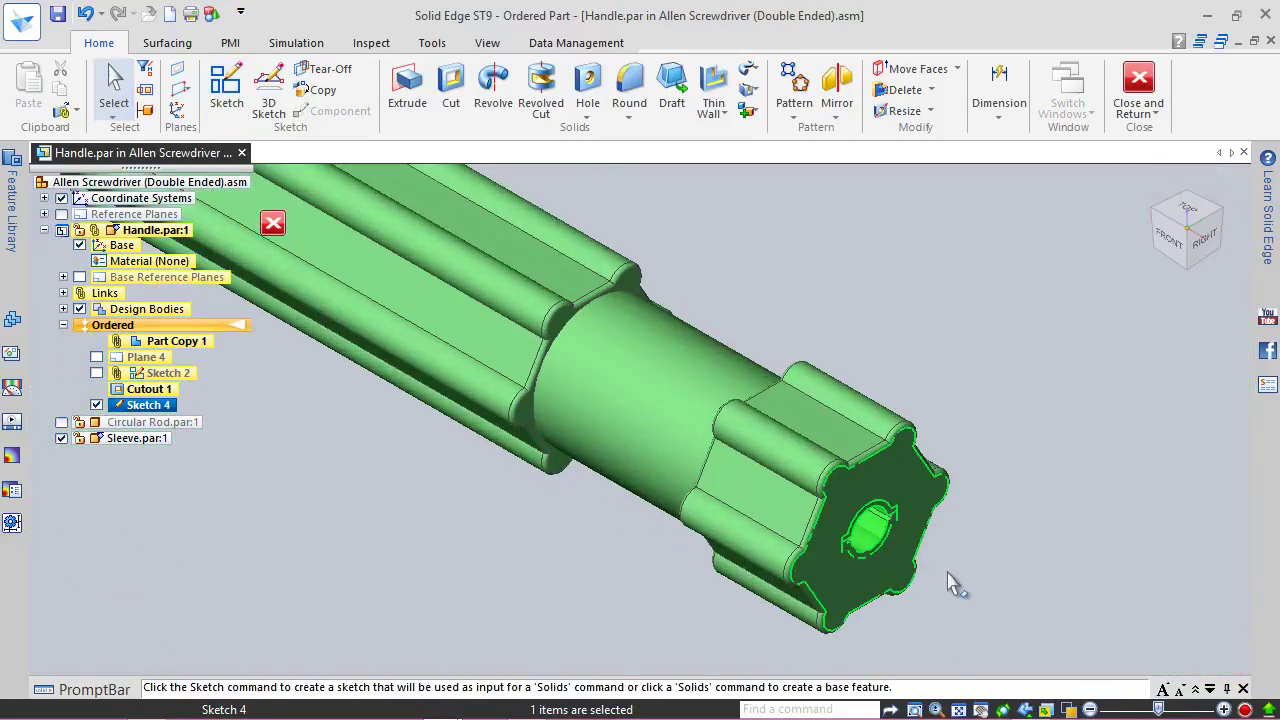
click(1006, 423)
click(1140, 108)
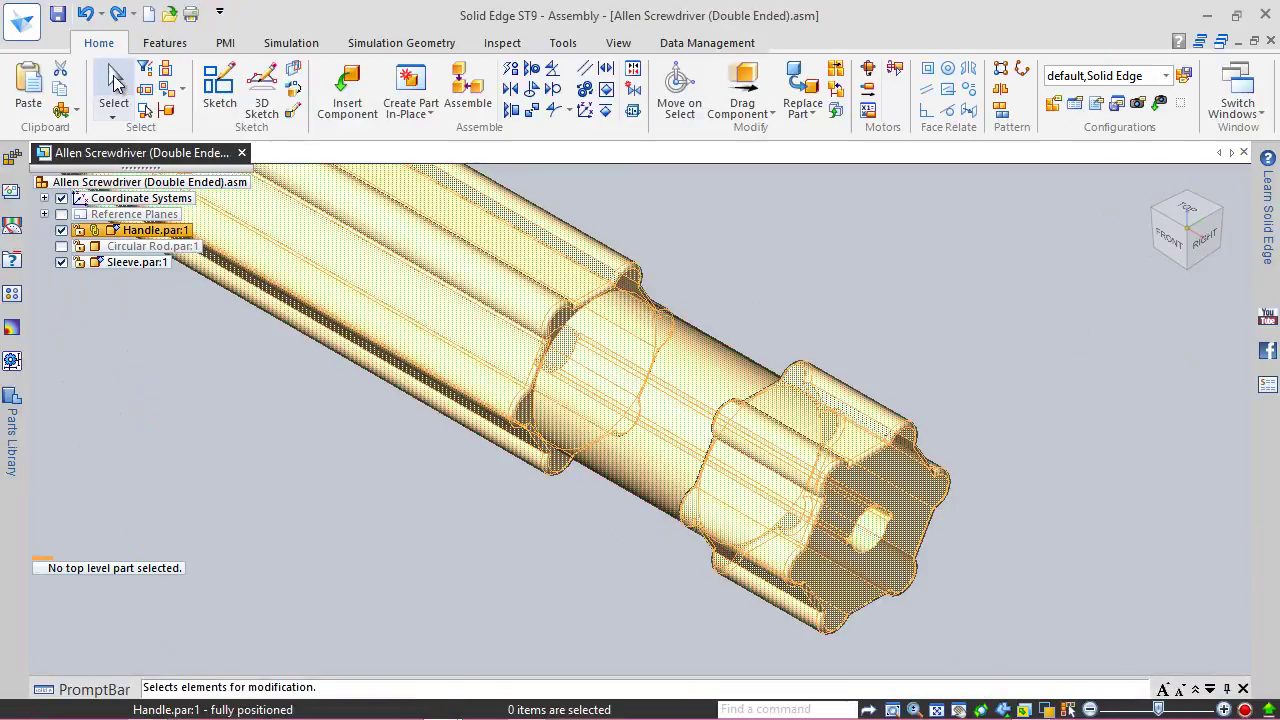
Step: Save the assembly and turn on the display of sketches for the handle component
click(57, 19)
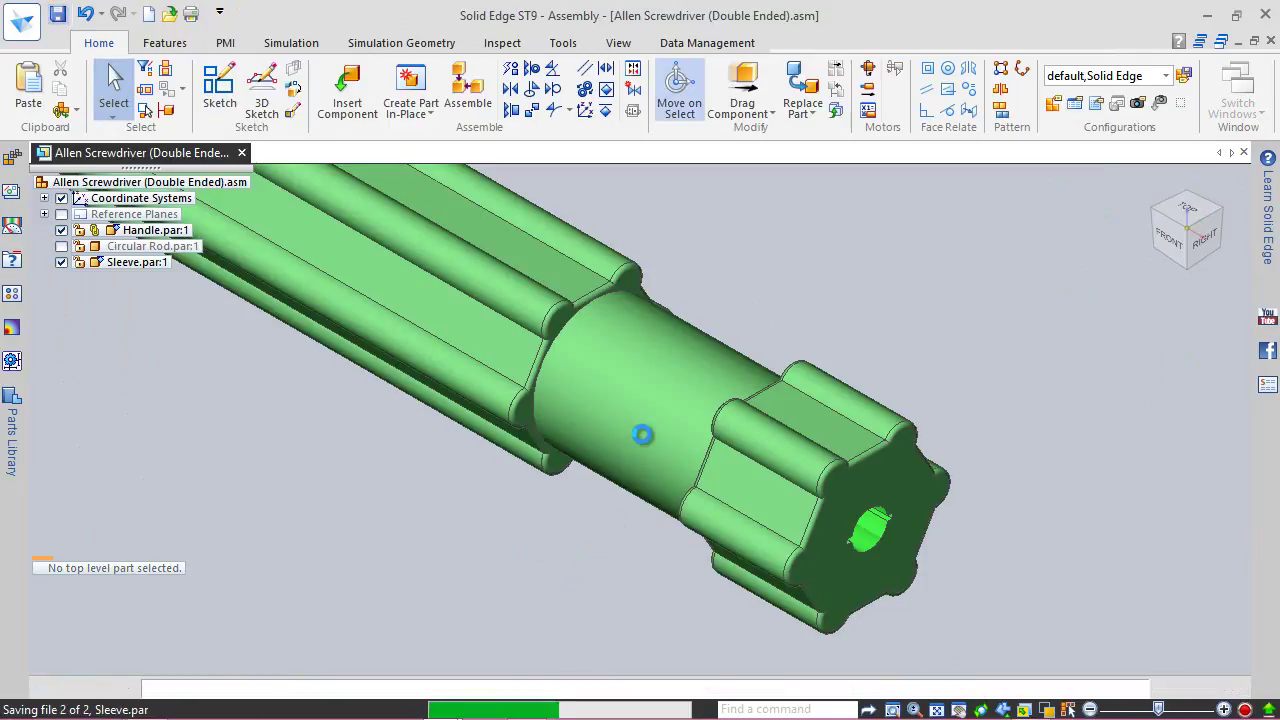
click(648, 448)
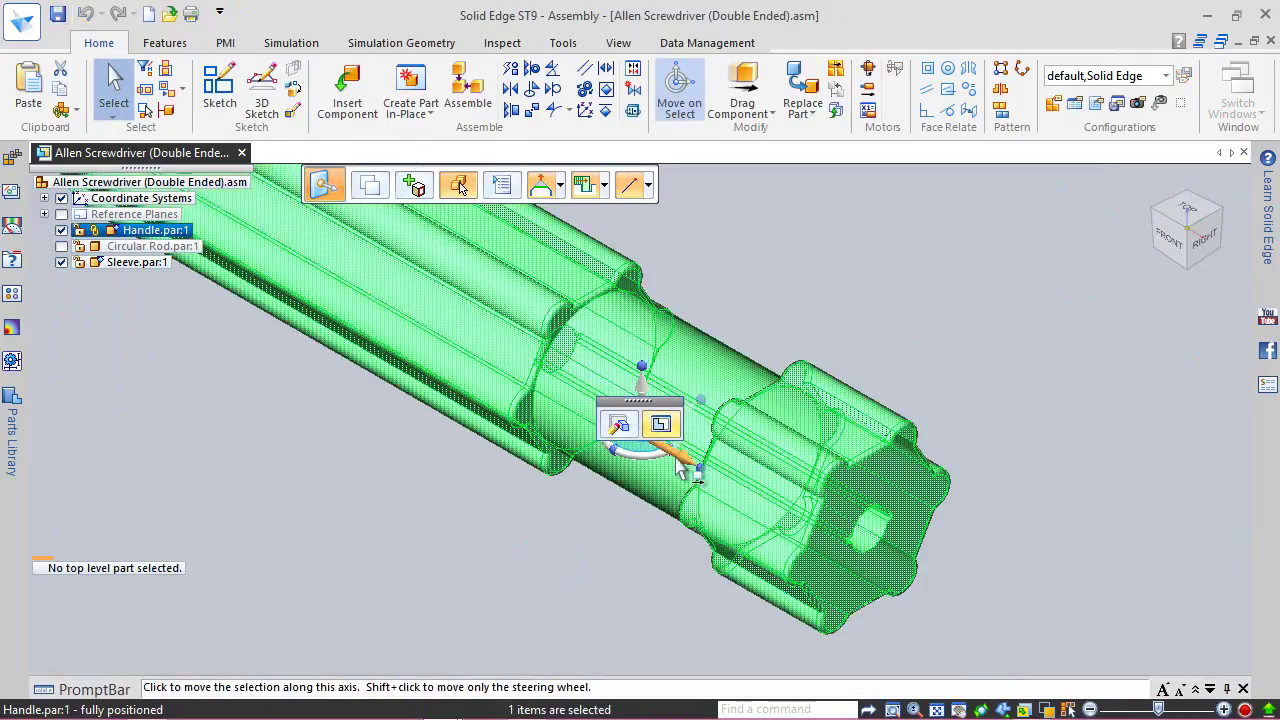
right_click(760, 466)
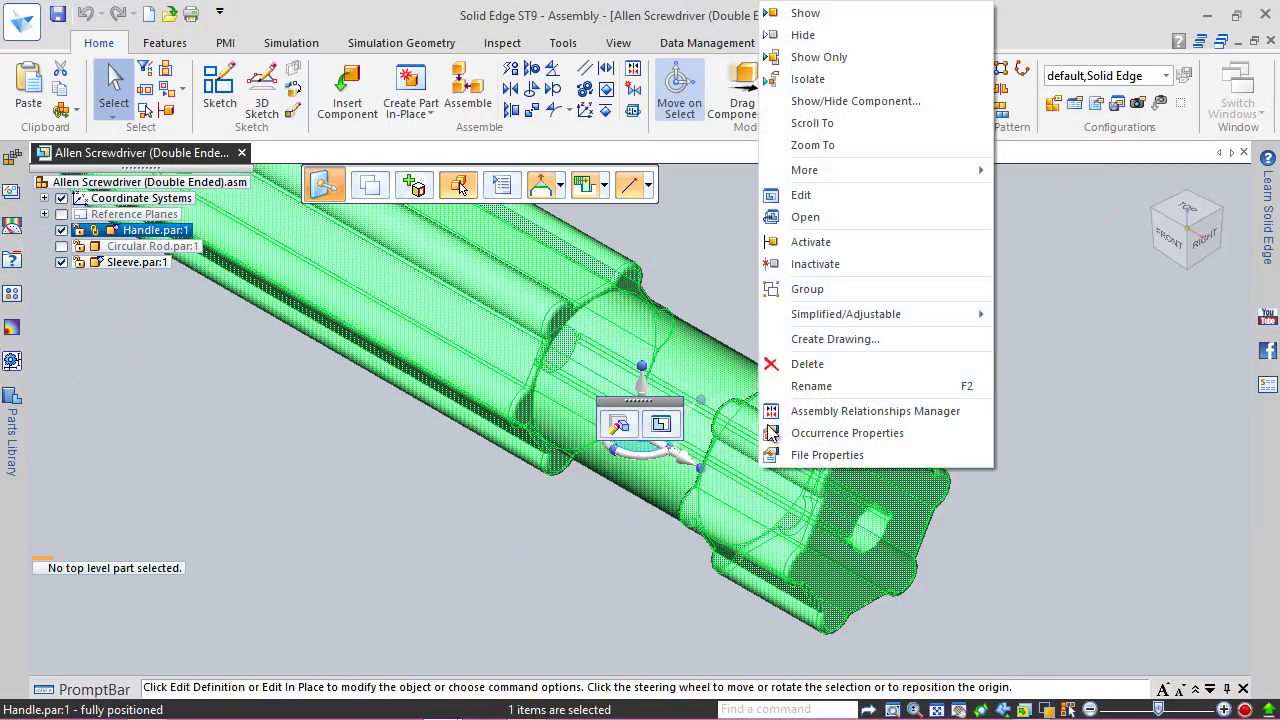
click(810, 101)
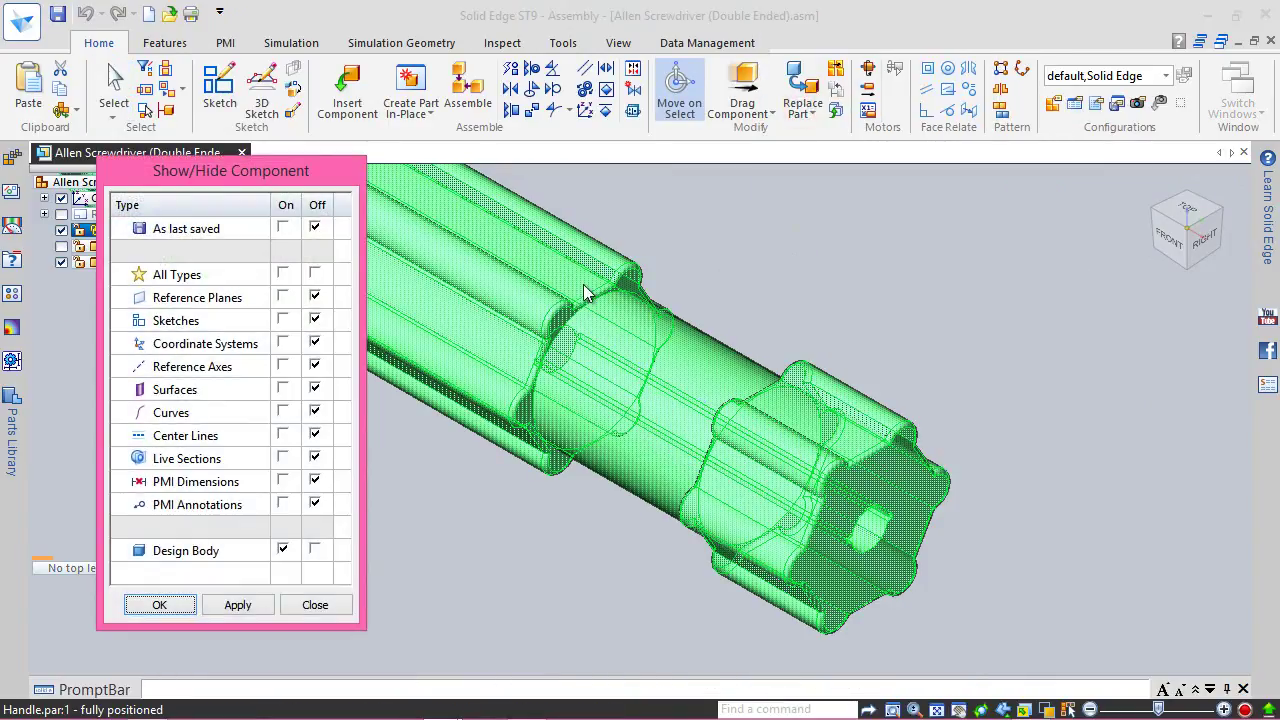
click(284, 318)
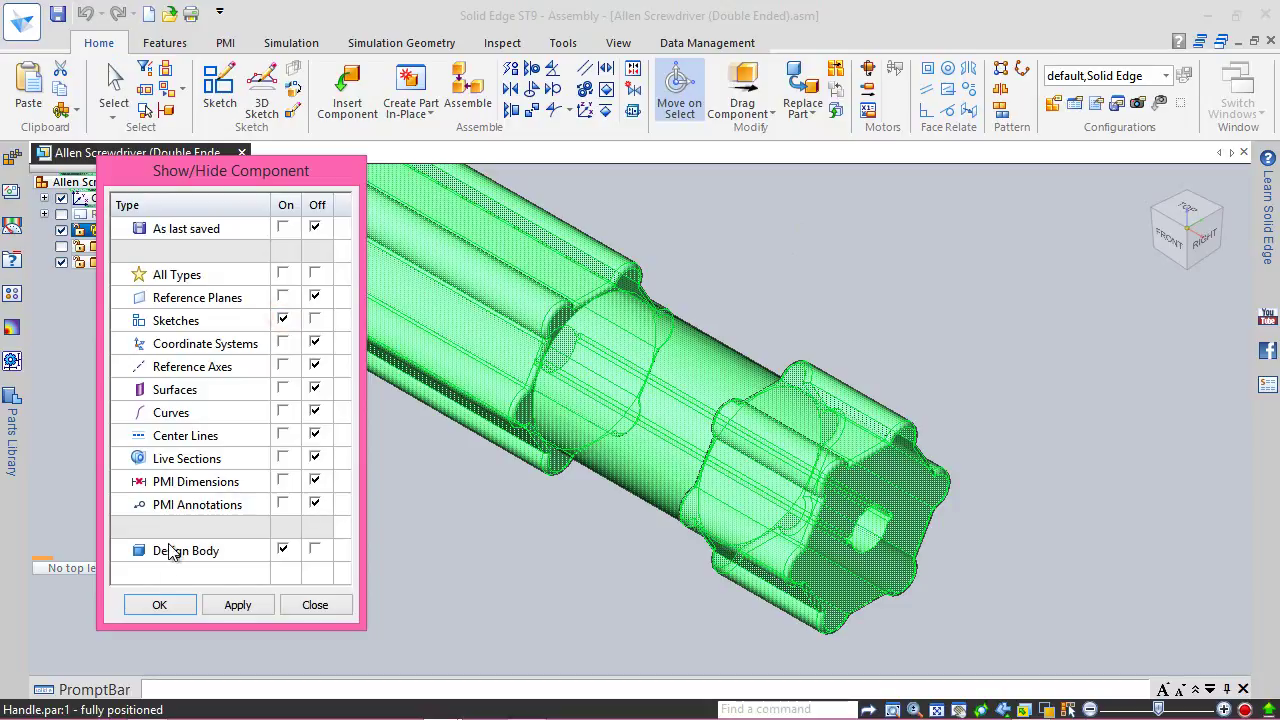
click(160, 607)
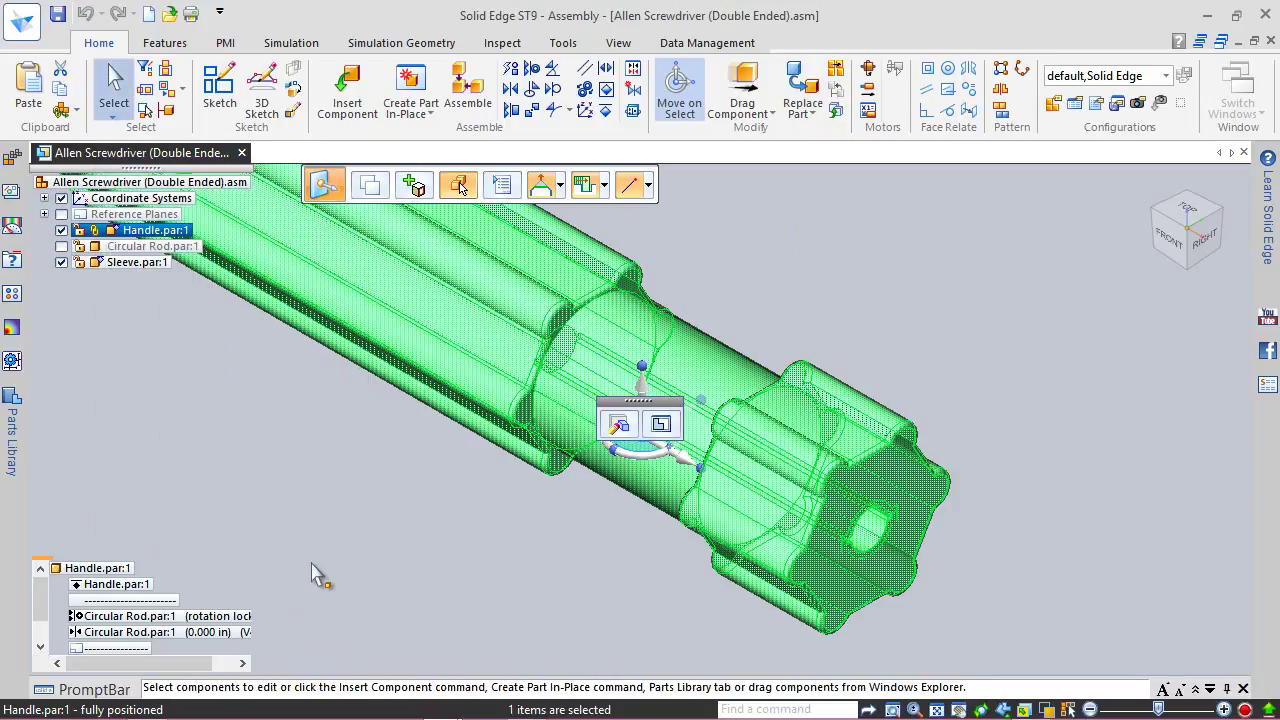
middle_click(311, 563)
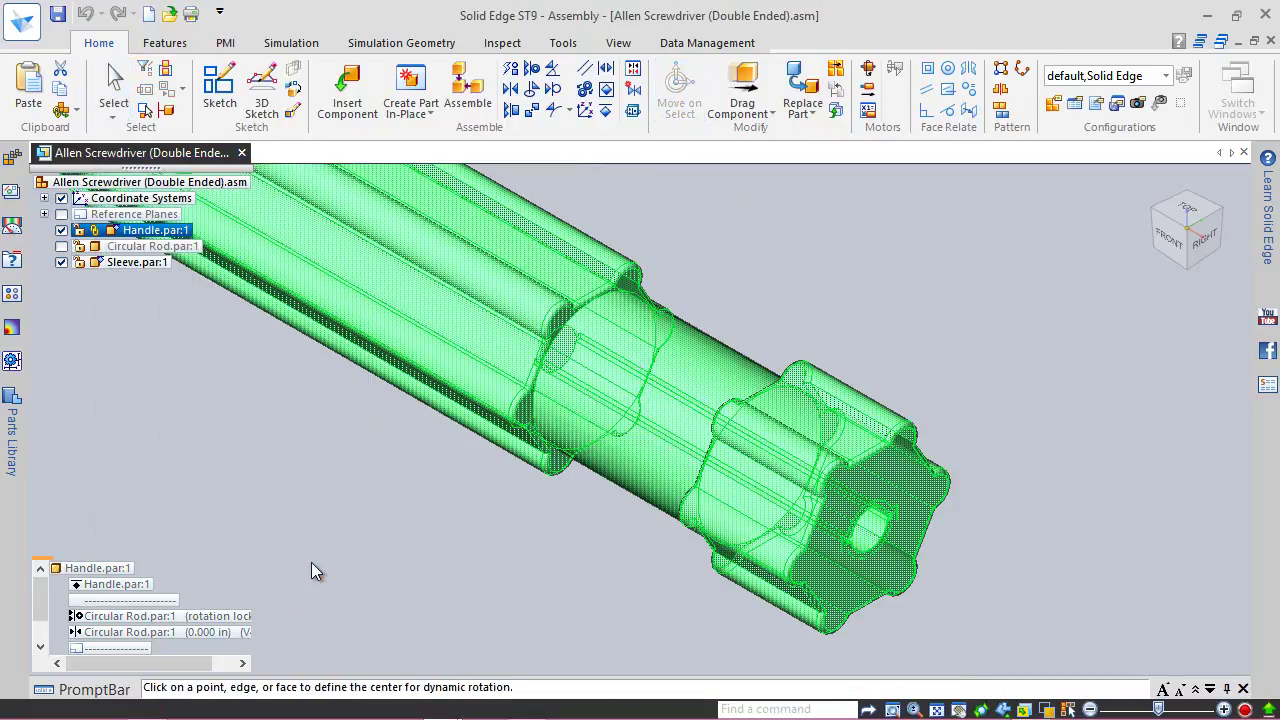
click(312, 566)
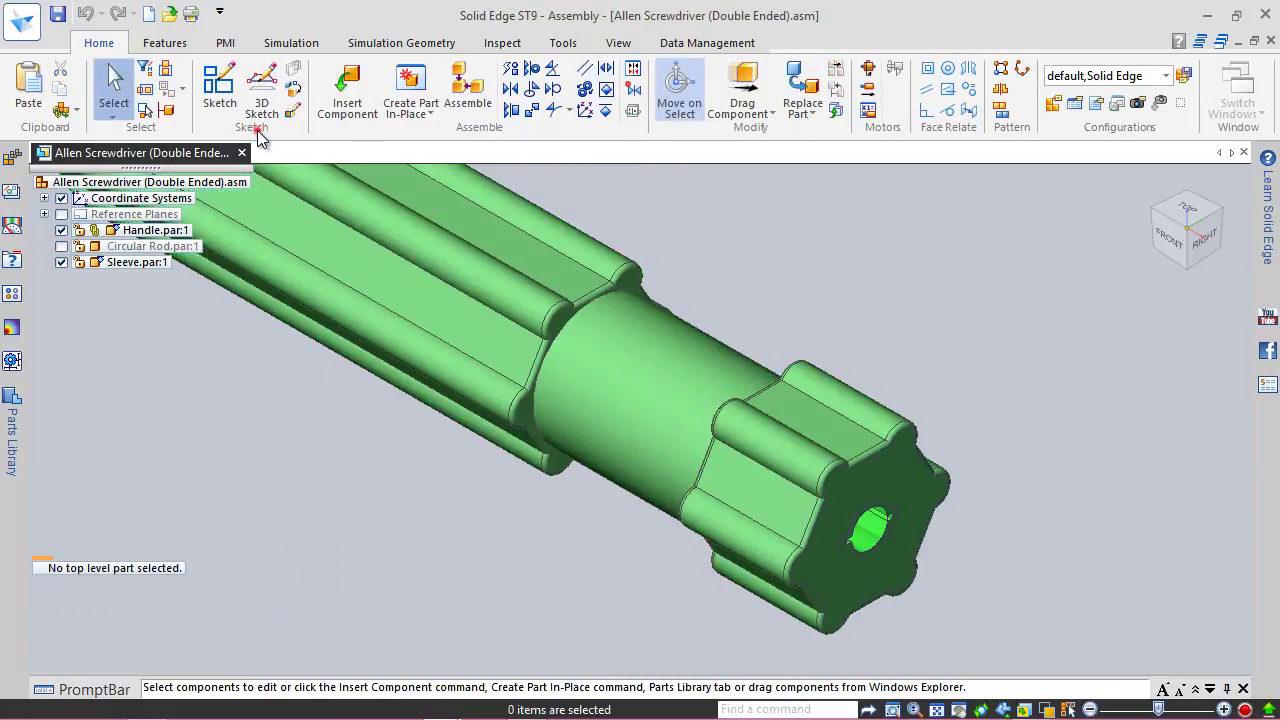
Step: Copy the handle's end-face sketch, which includes the recess profile, into Sleeve.par as the target file, linked to its source
click(295, 87)
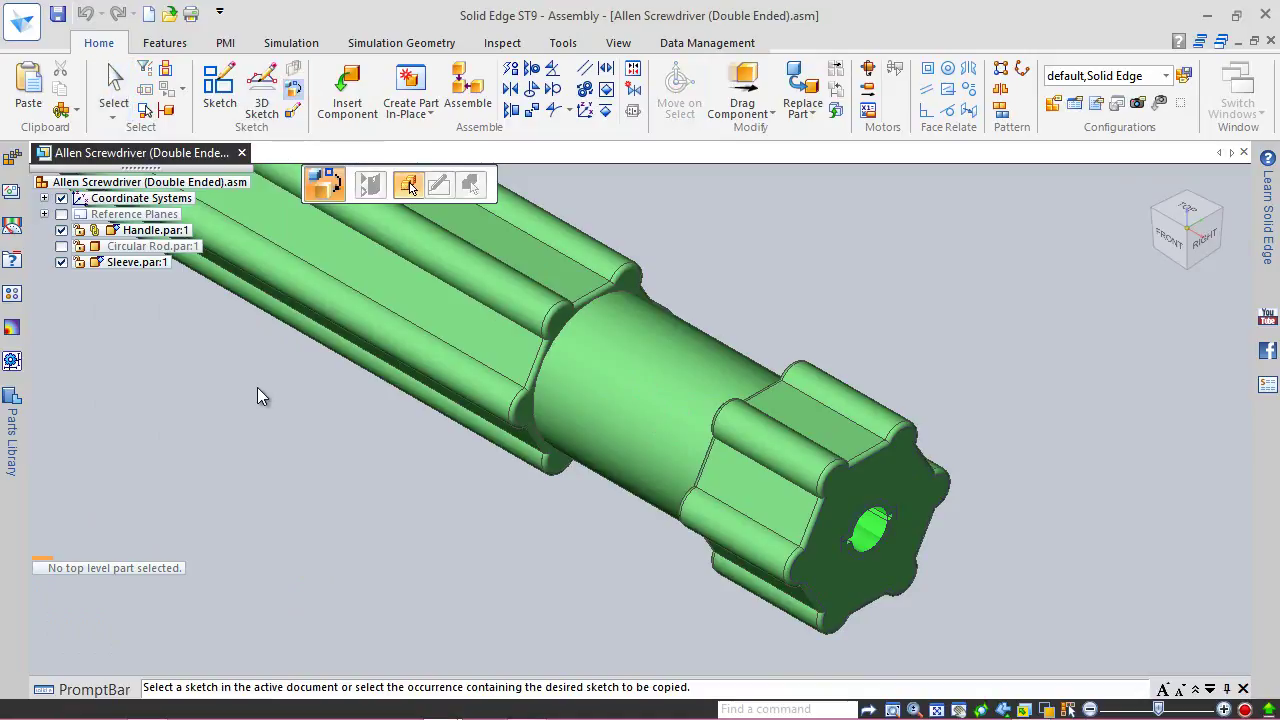
click(632, 381)
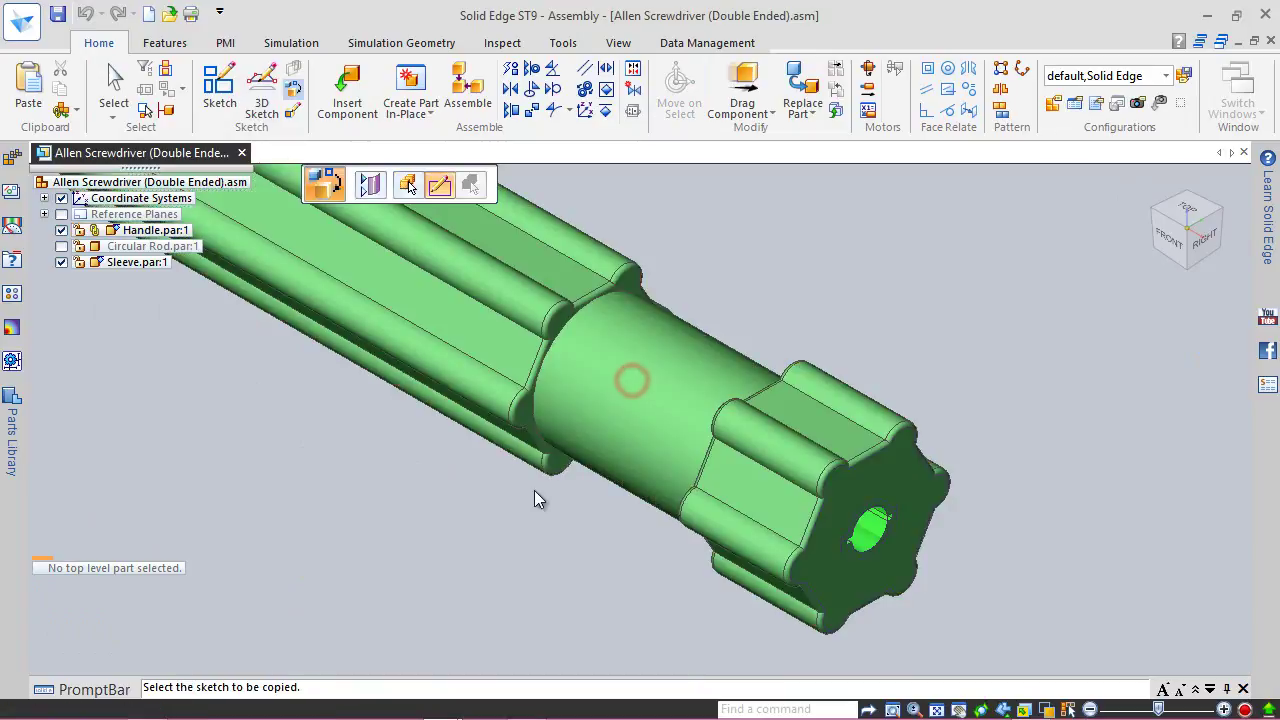
scroll(1002, 606, up, 2)
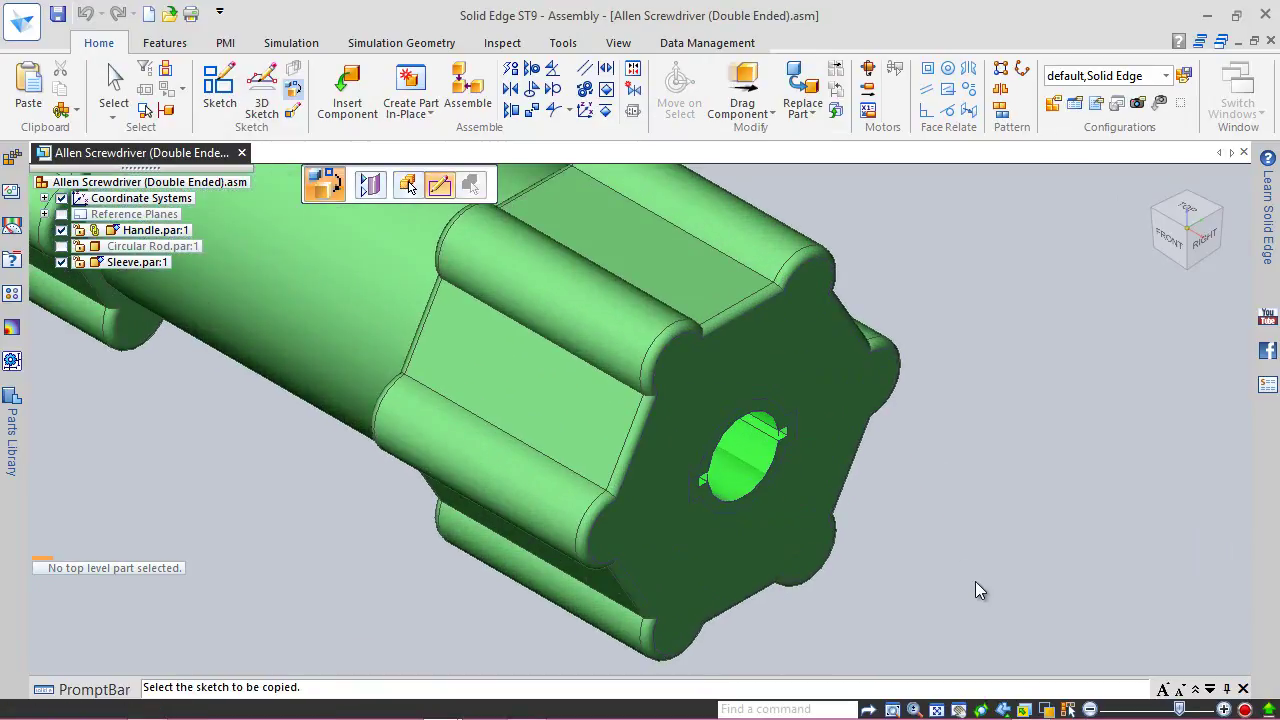
click(792, 407)
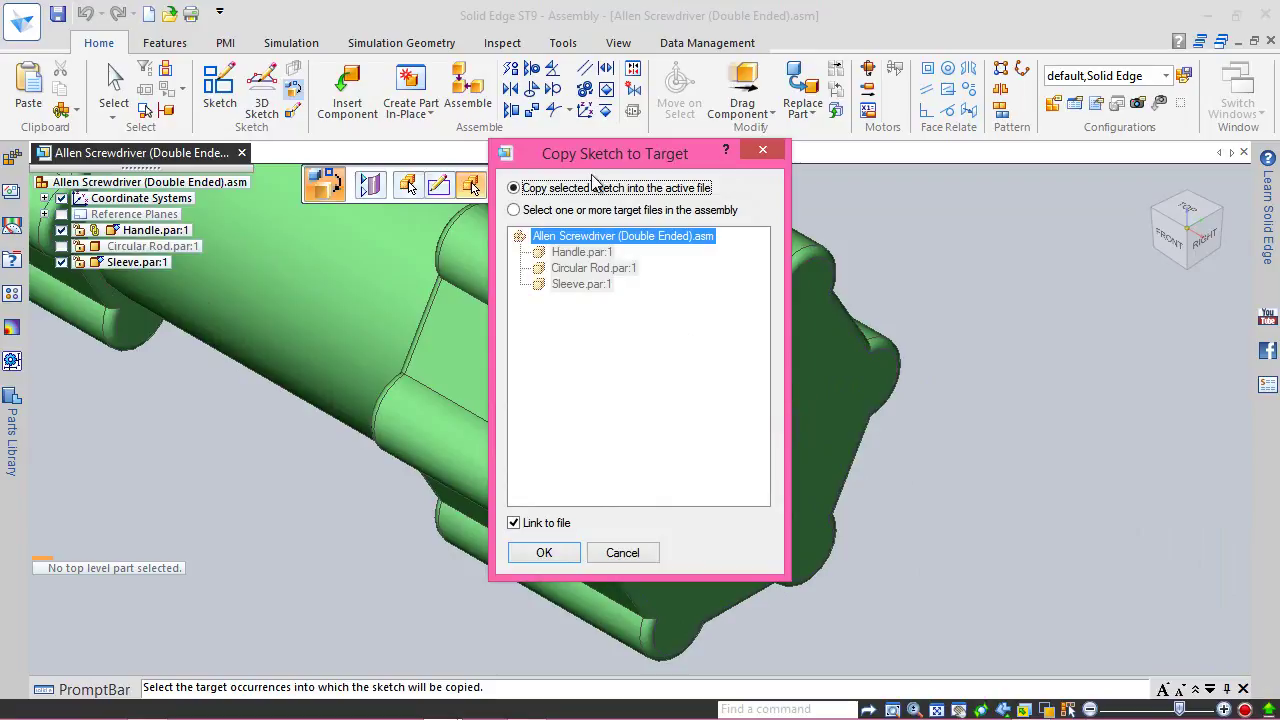
click(513, 210)
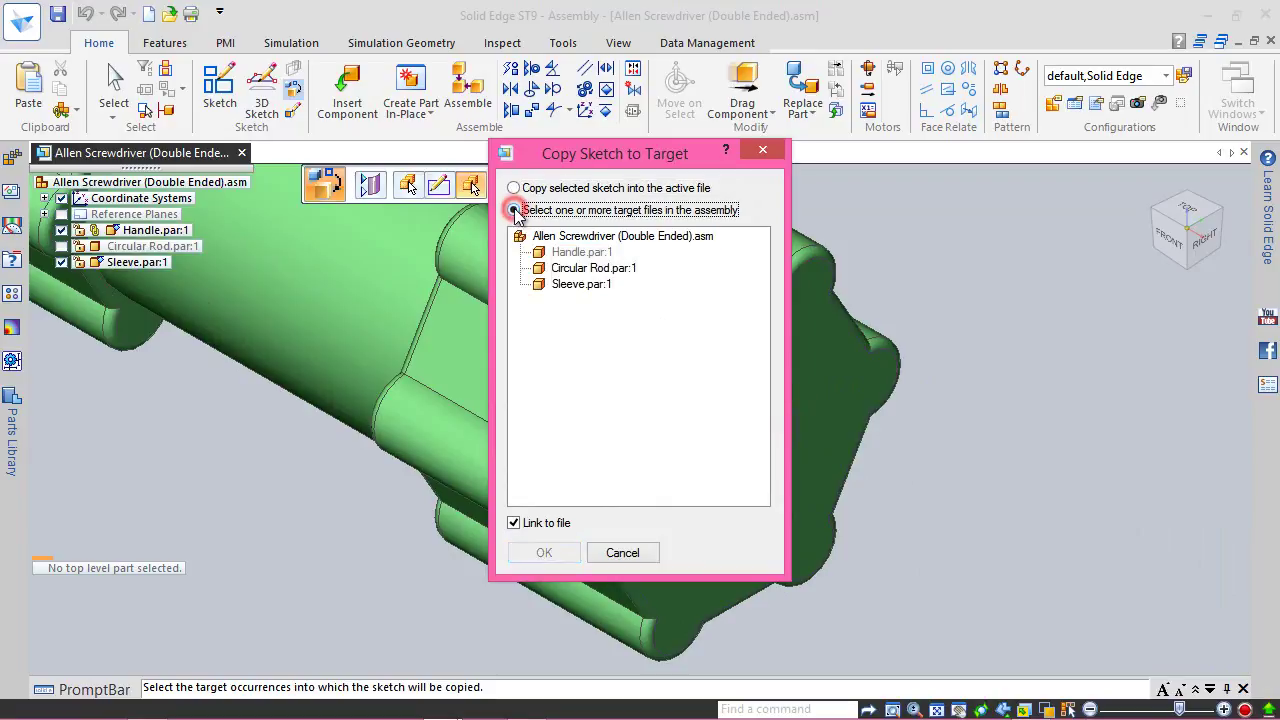
click(575, 285)
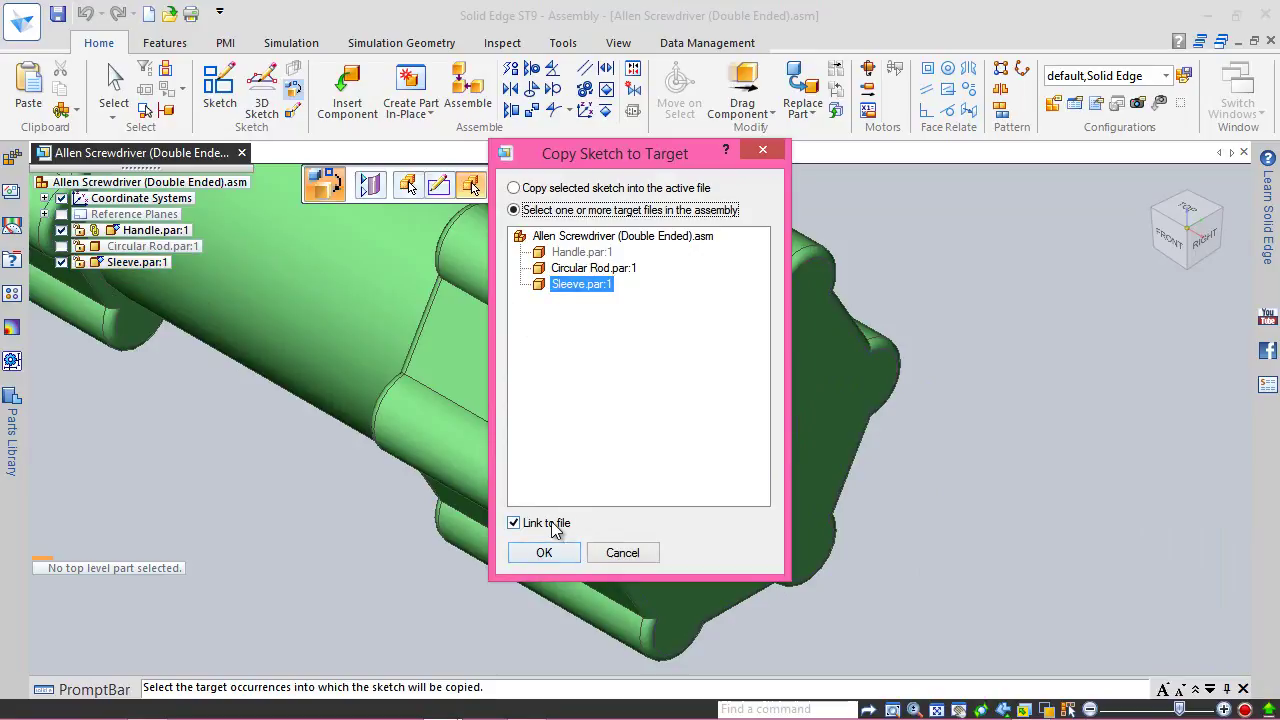
click(545, 553)
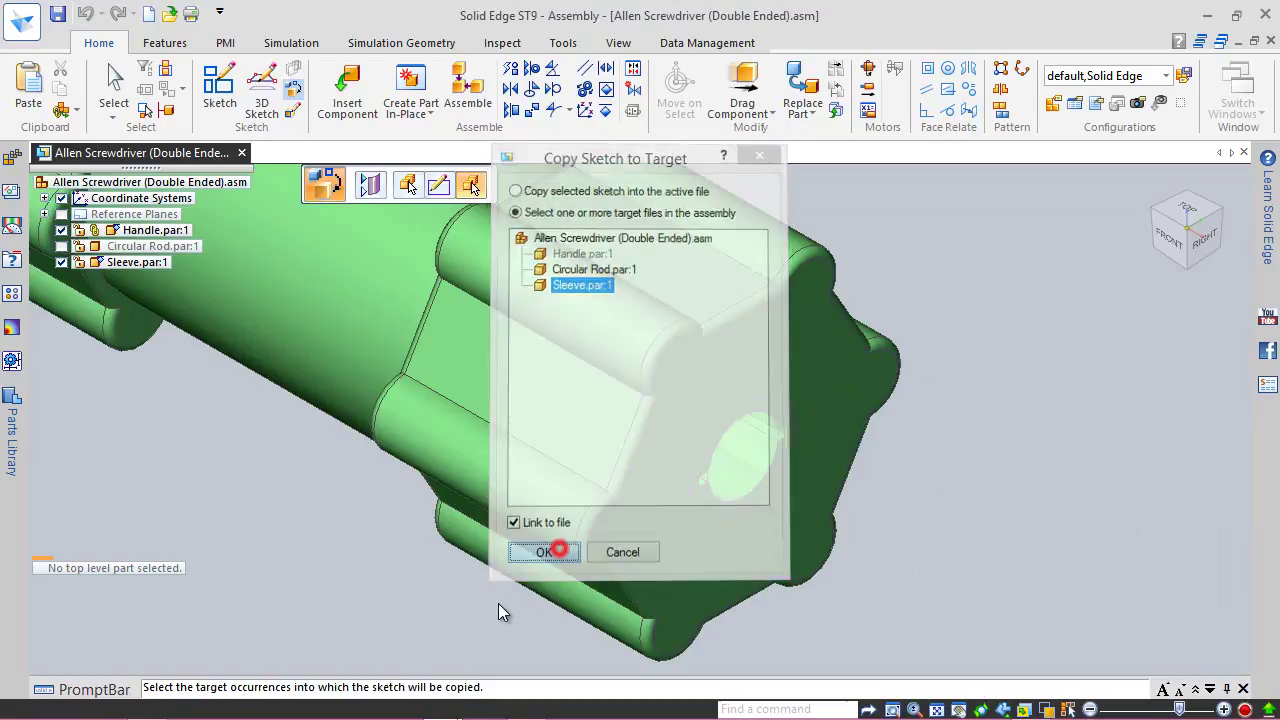
Step: Open Sleeve.par for in-place editing within the assembly, letting the automatic save run
scroll(785, 522, down, 4)
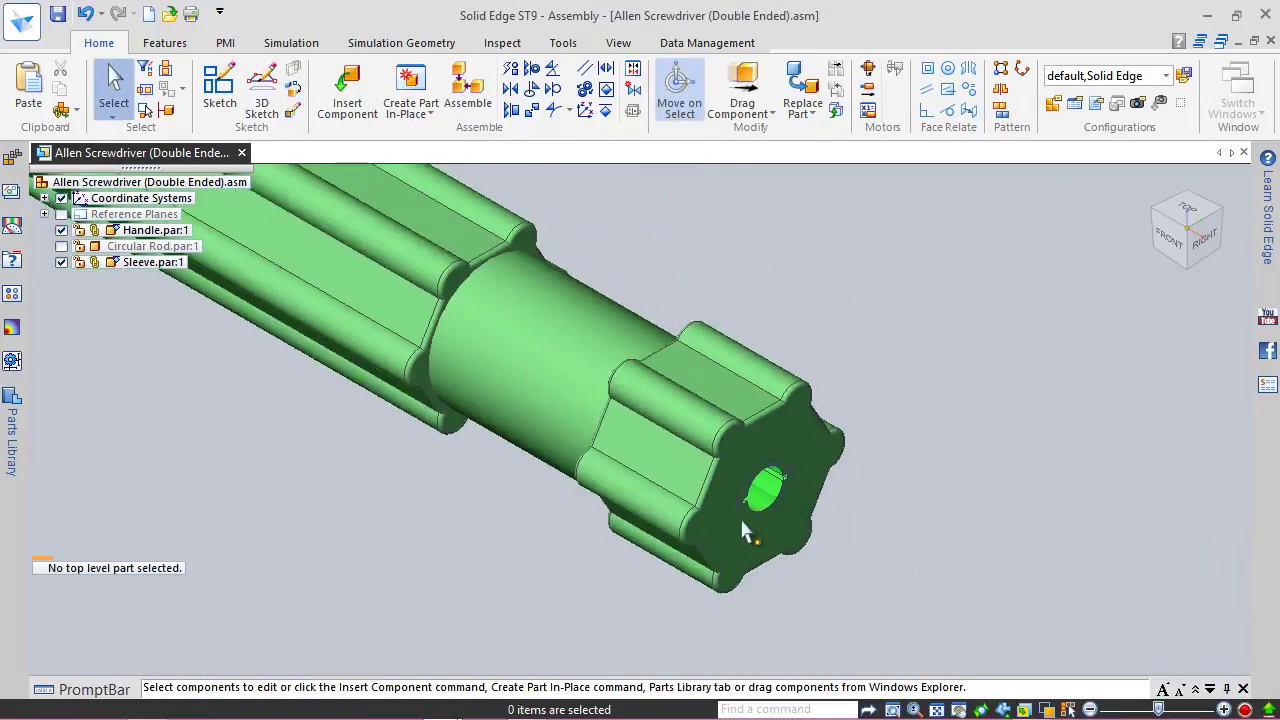
click(148, 263)
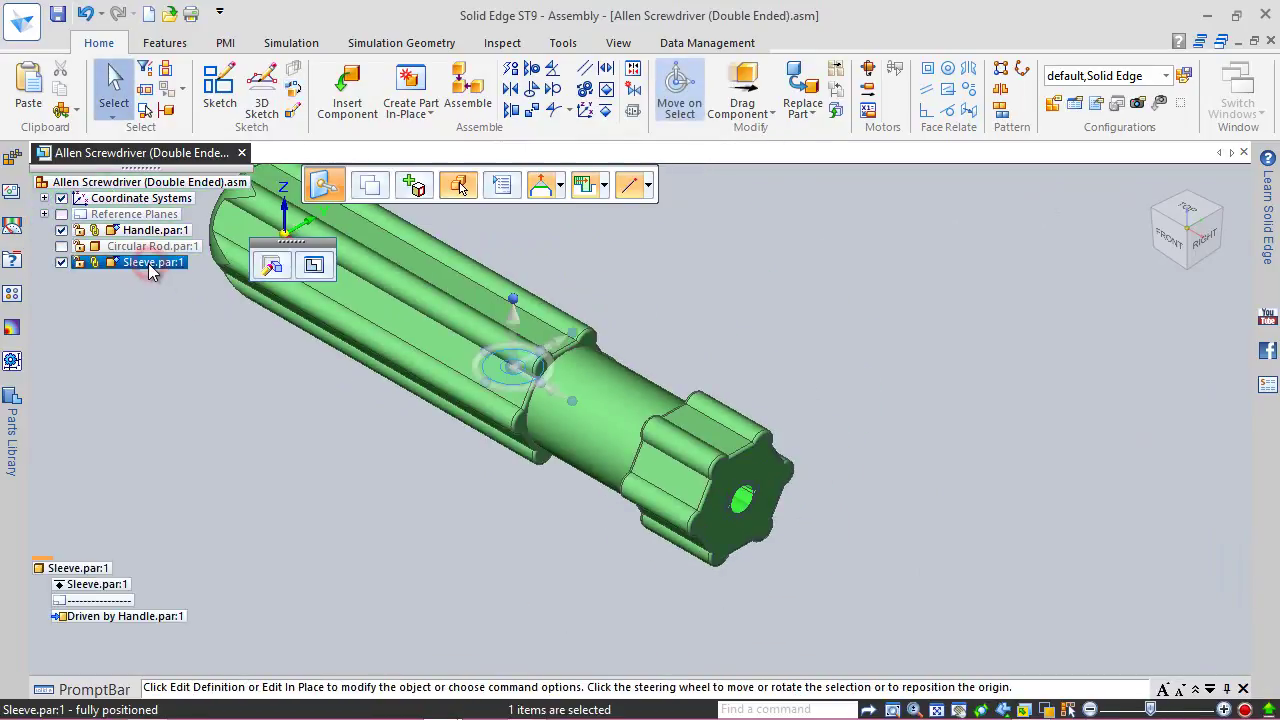
right_click(148, 263)
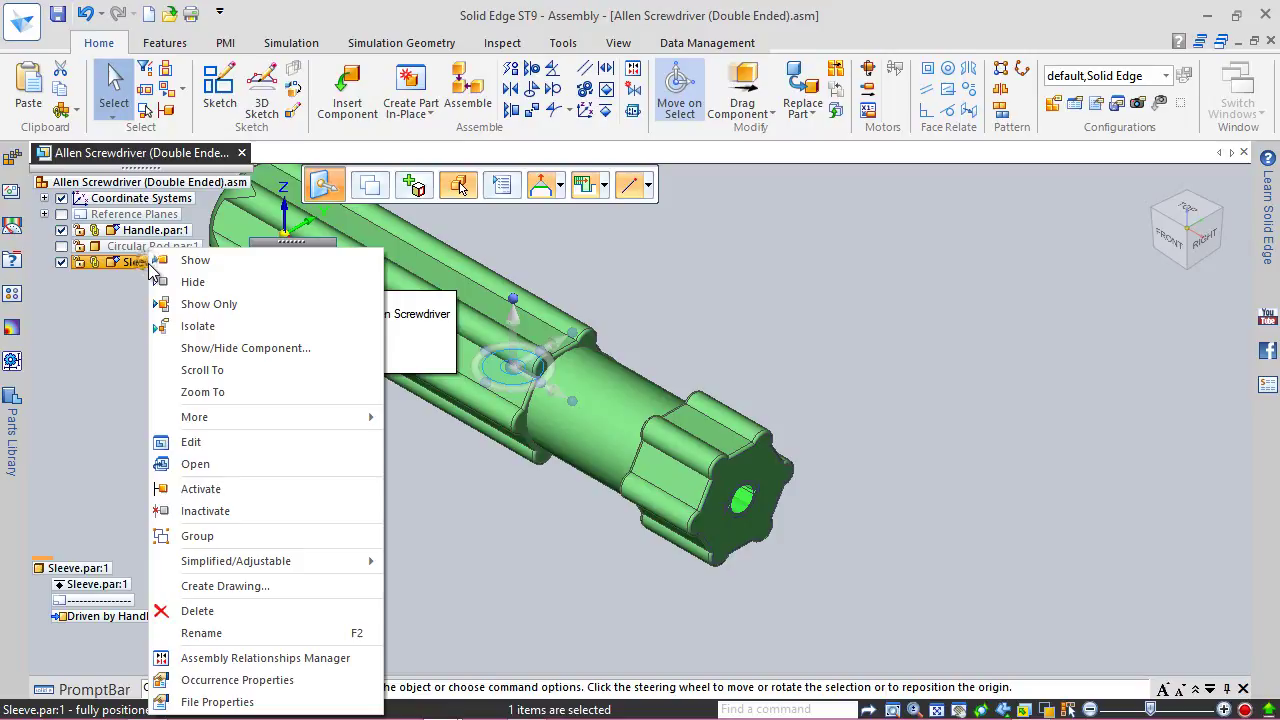
click(196, 442)
click(708, 405)
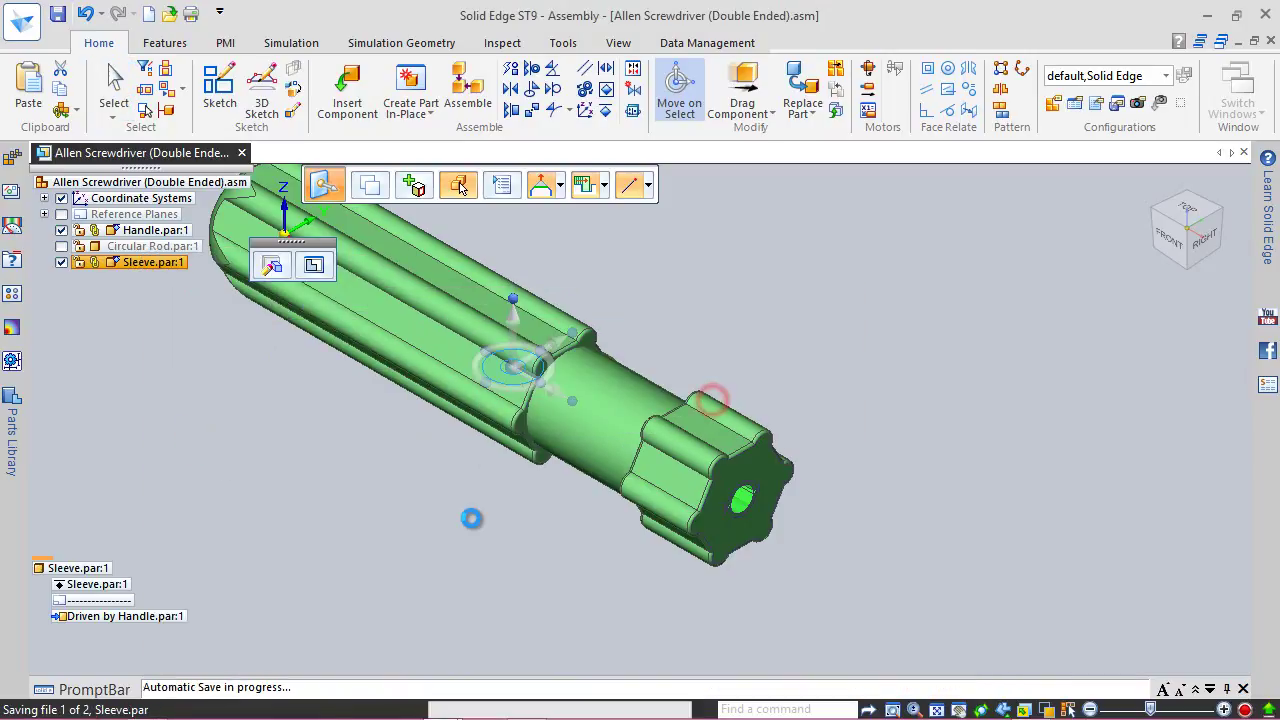
click(472, 520)
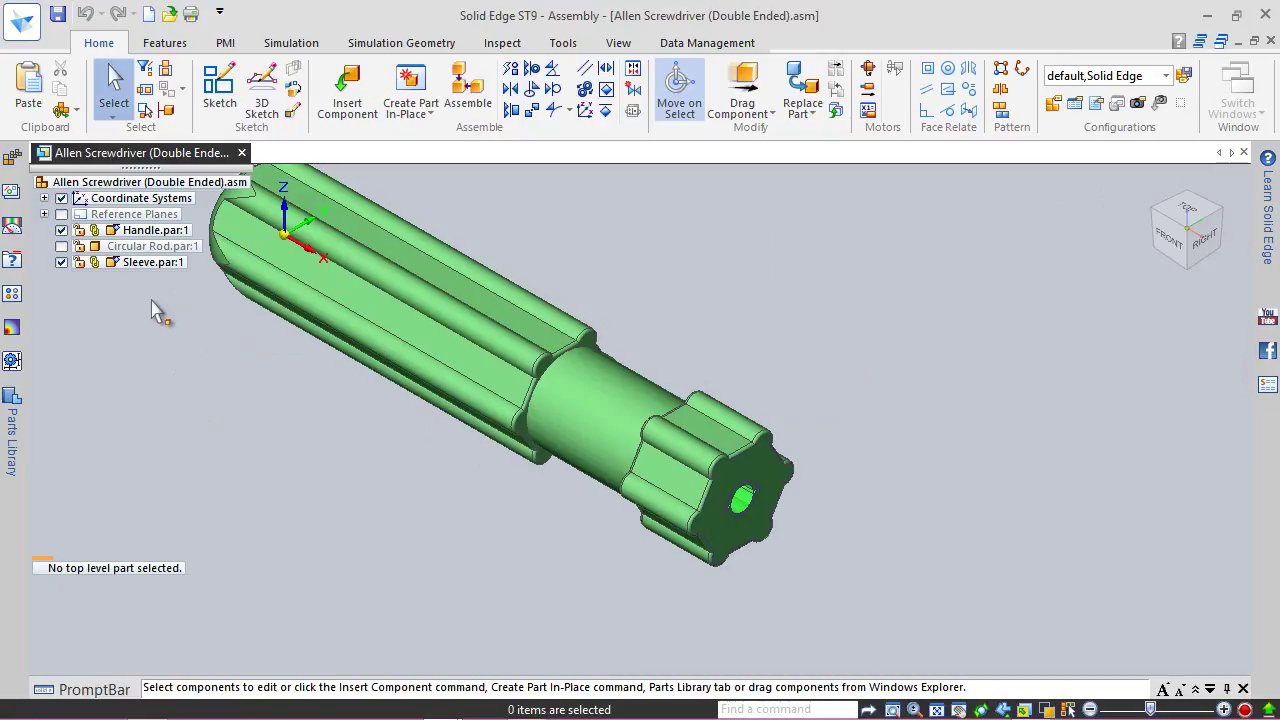
double_click(115, 262)
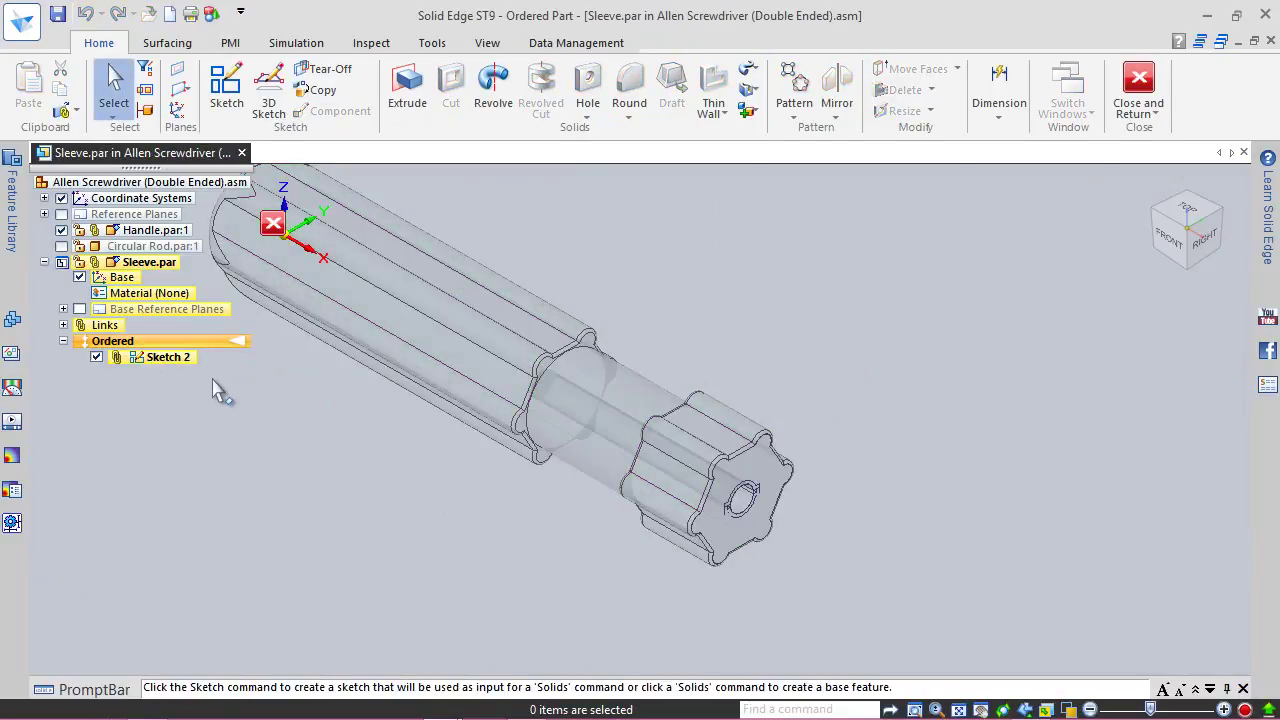
Step: Check the geometry of the copied sketch and start an Extrude from sketch chains around the rod socket
click(137, 354)
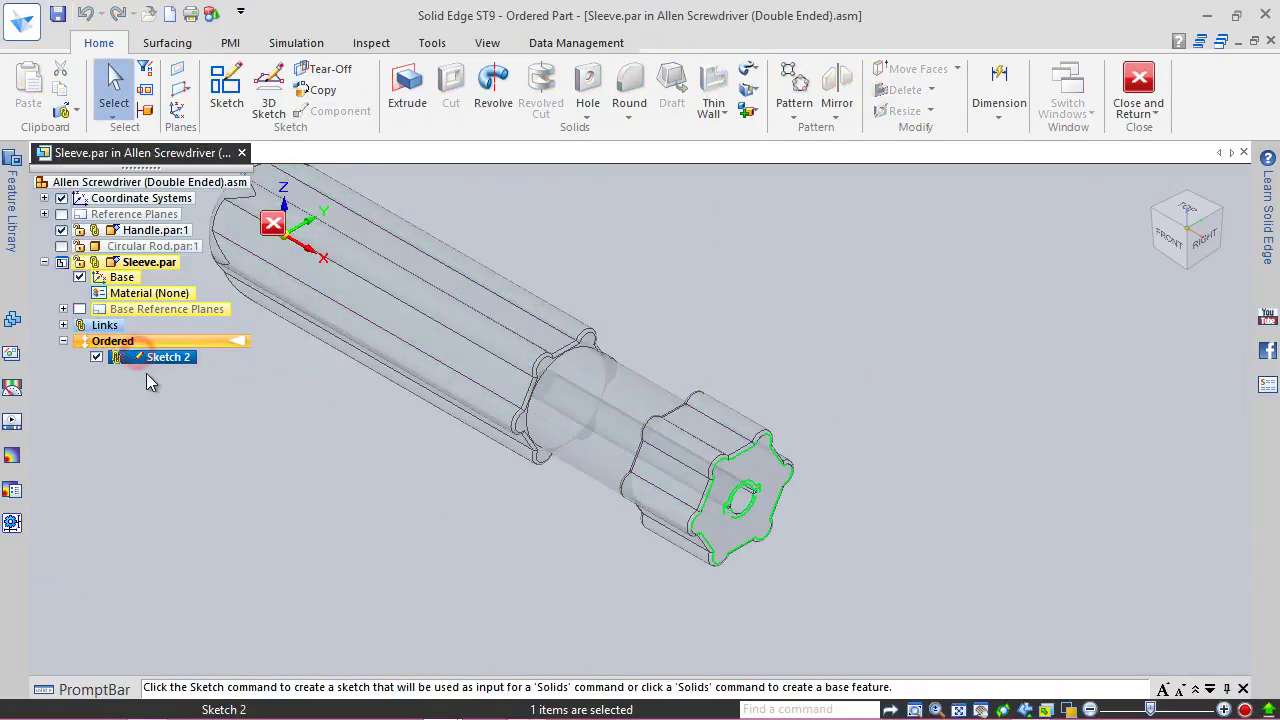
right_click(785, 309)
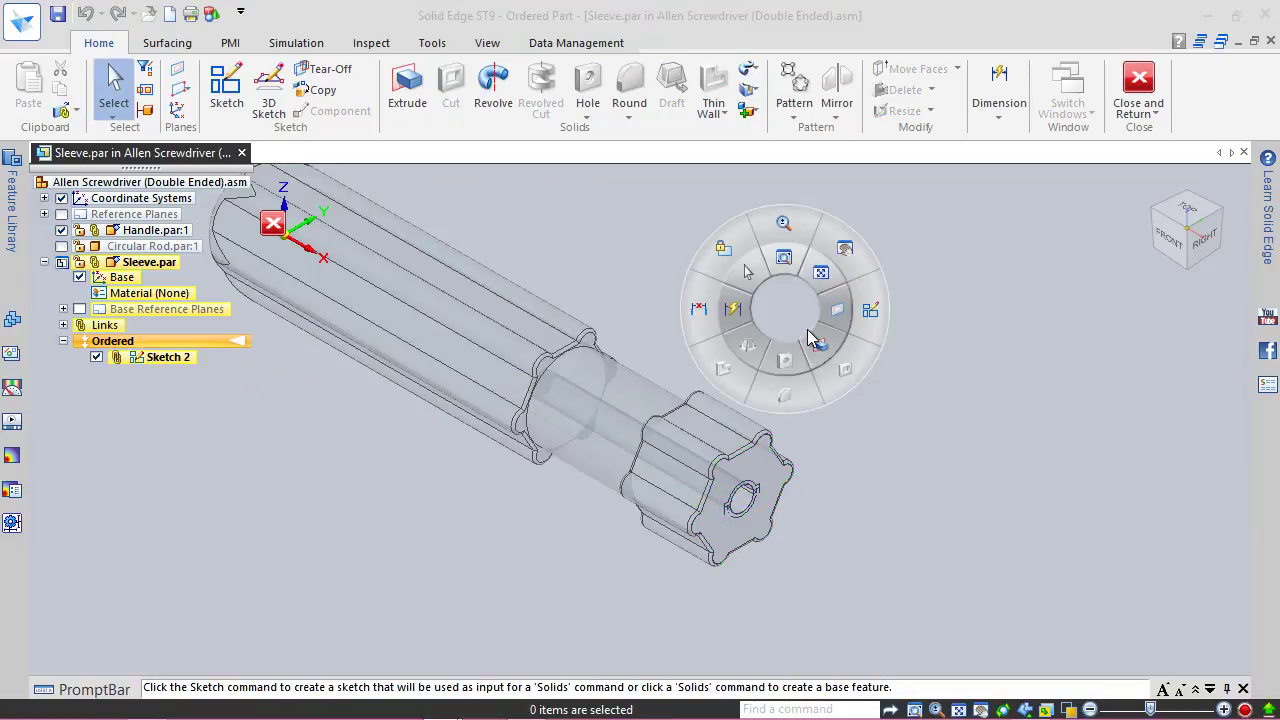
click(821, 345)
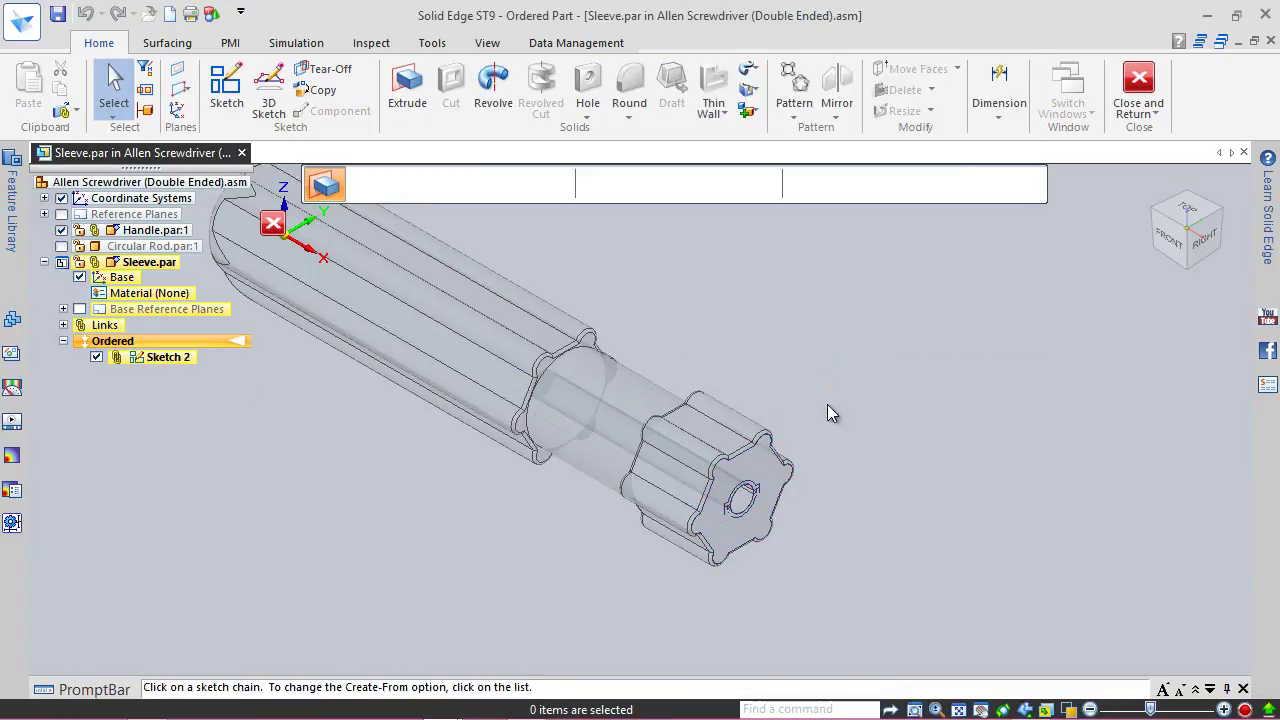
scroll(756, 541, up, 5)
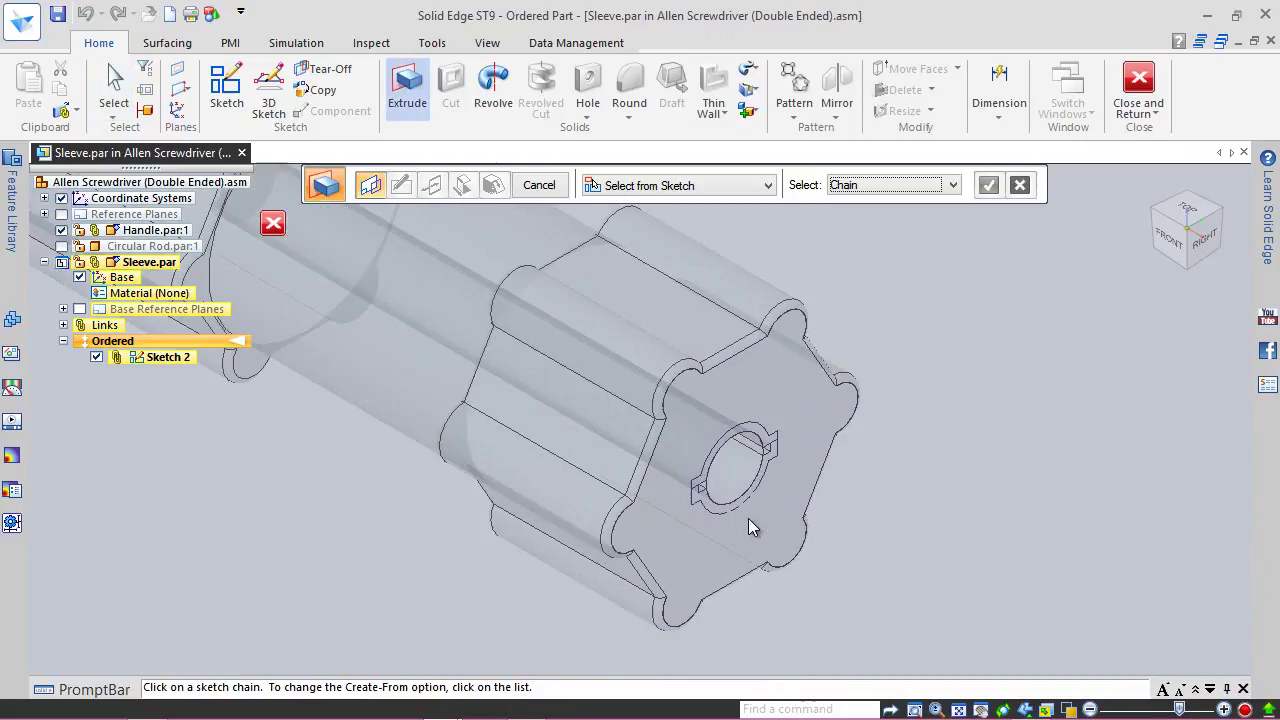